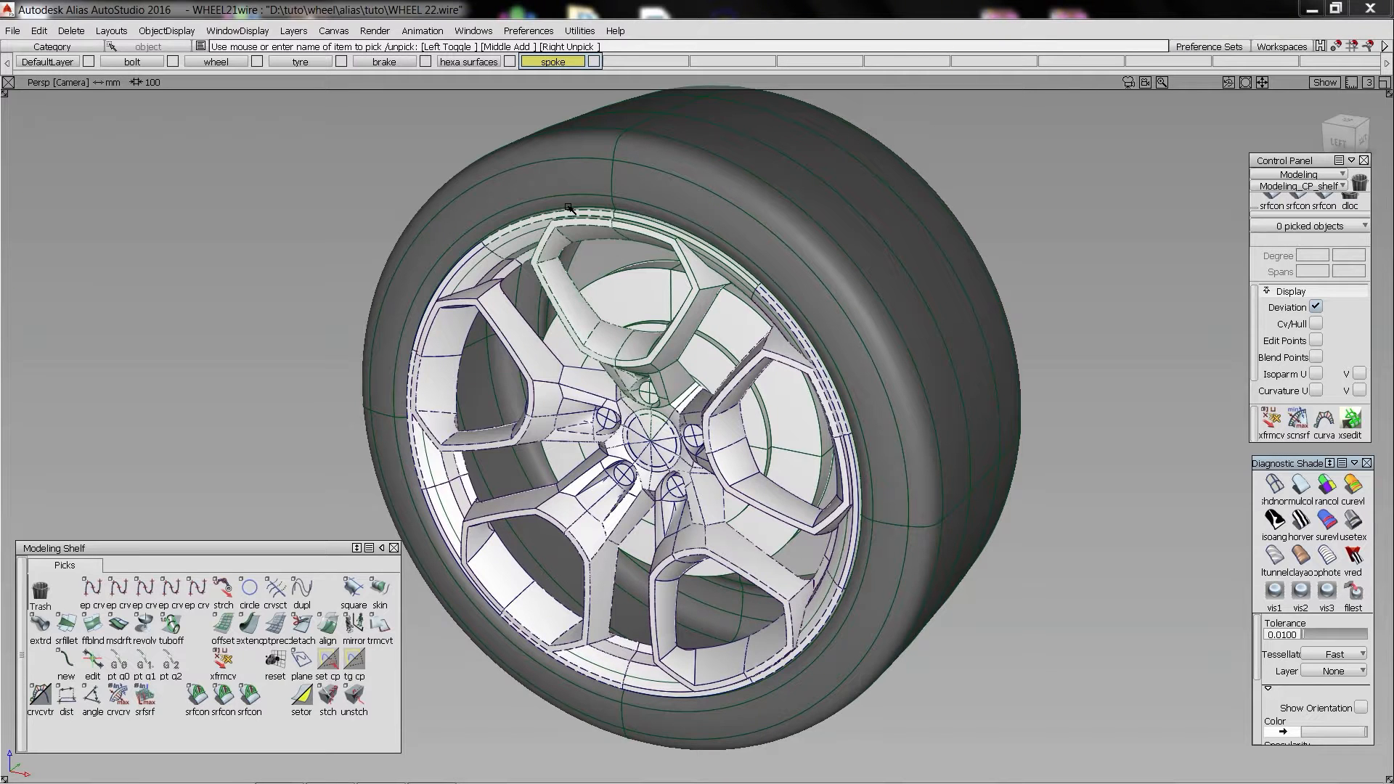
- Delete the duplicated wheel and spoke surfaces, keeping only the original spoke segment
click(536, 352)
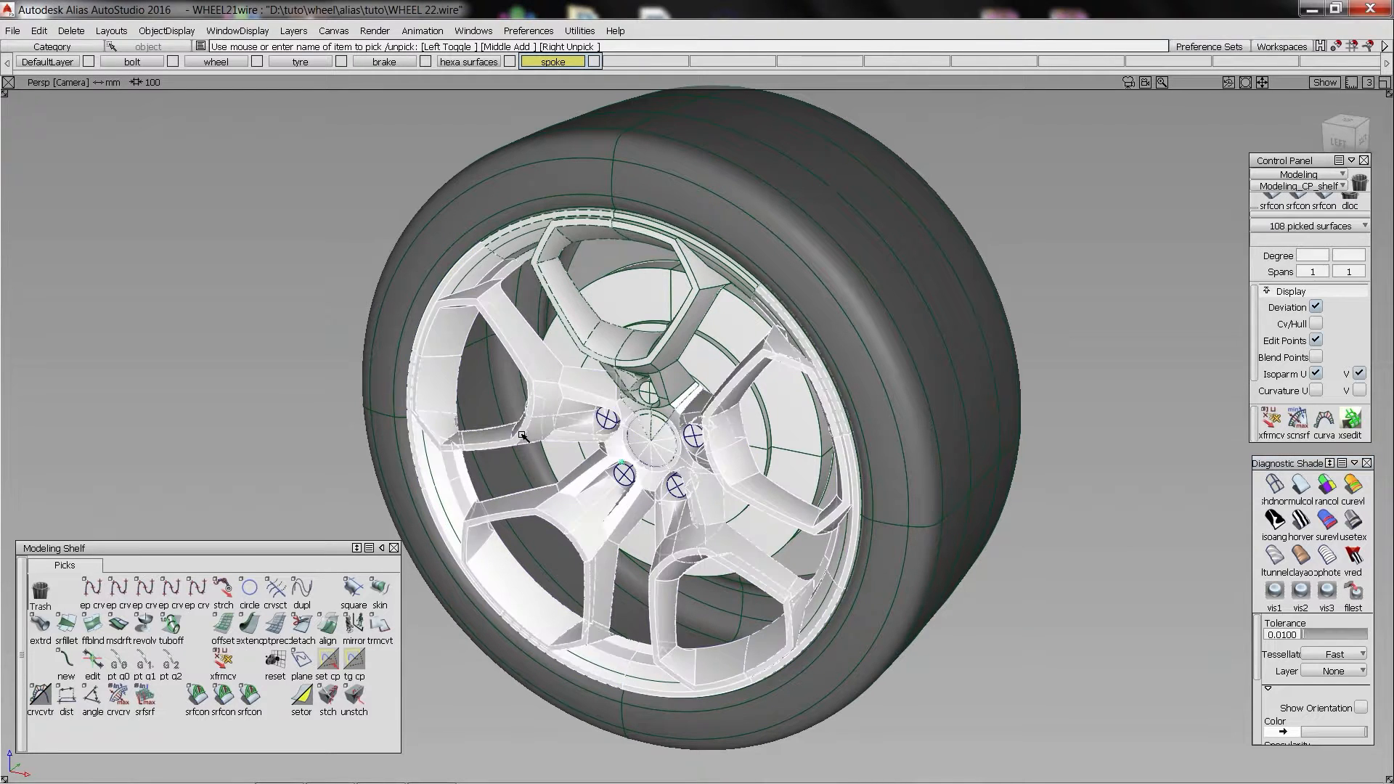
key(Delete)
click(626, 430)
- Hide the bolt, tyre and brake layers, leaving the wheel and spoke layers visible
click(173, 61)
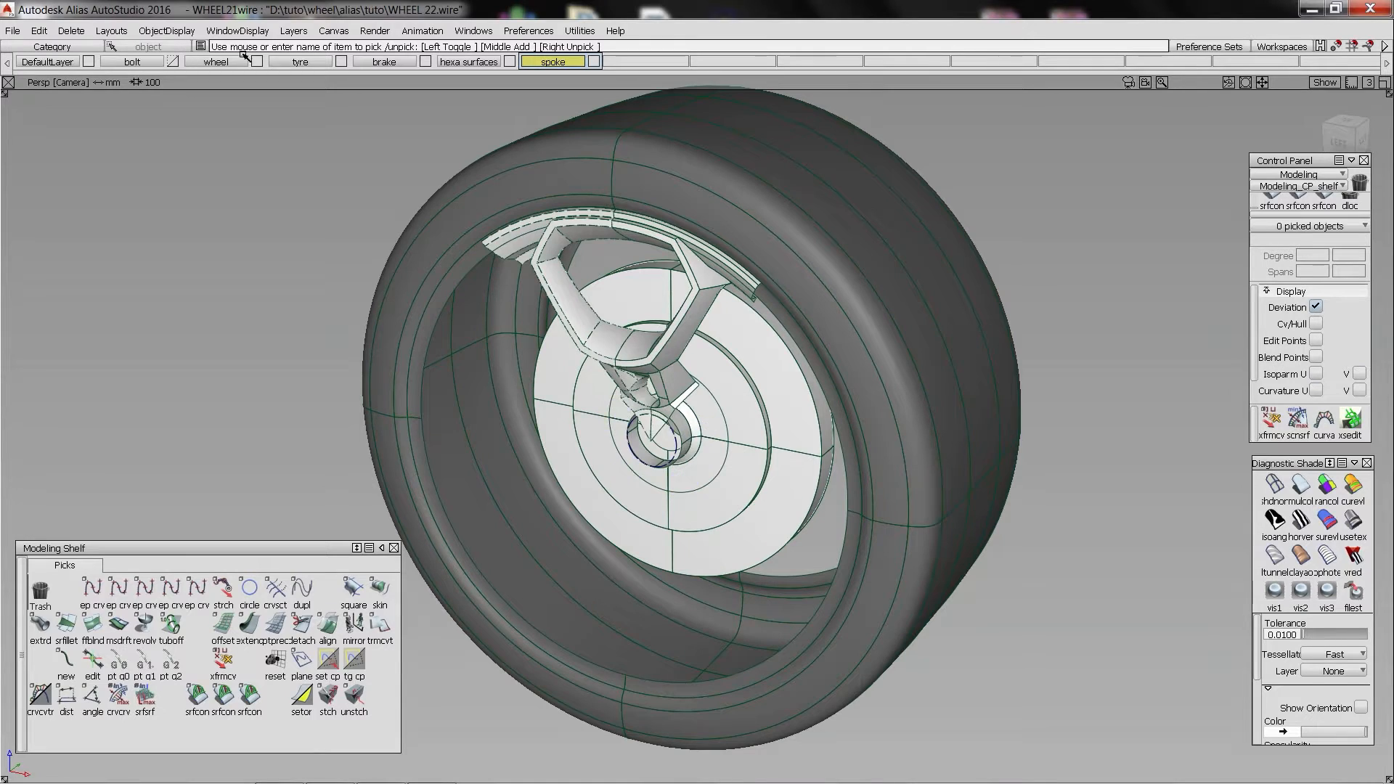
click(257, 61)
click(342, 61)
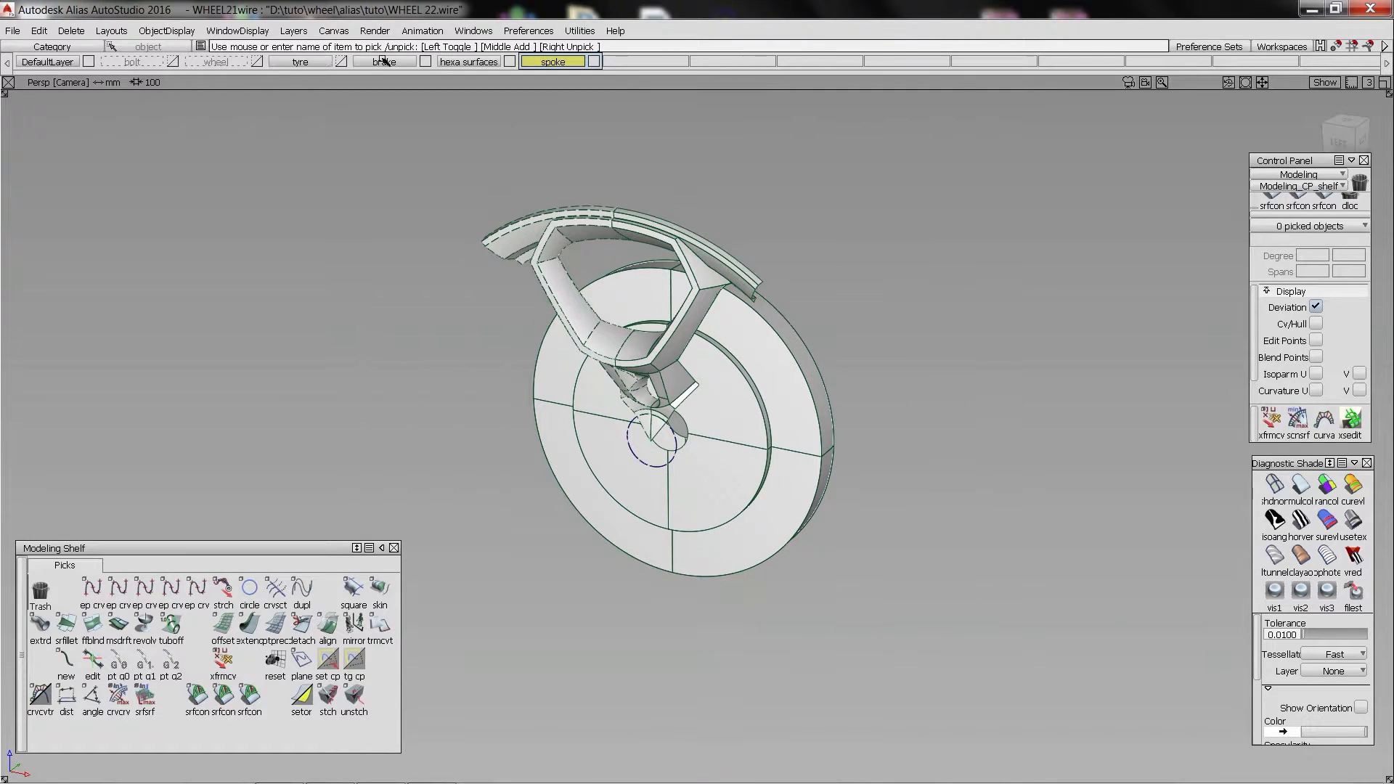
click(427, 61)
click(257, 61)
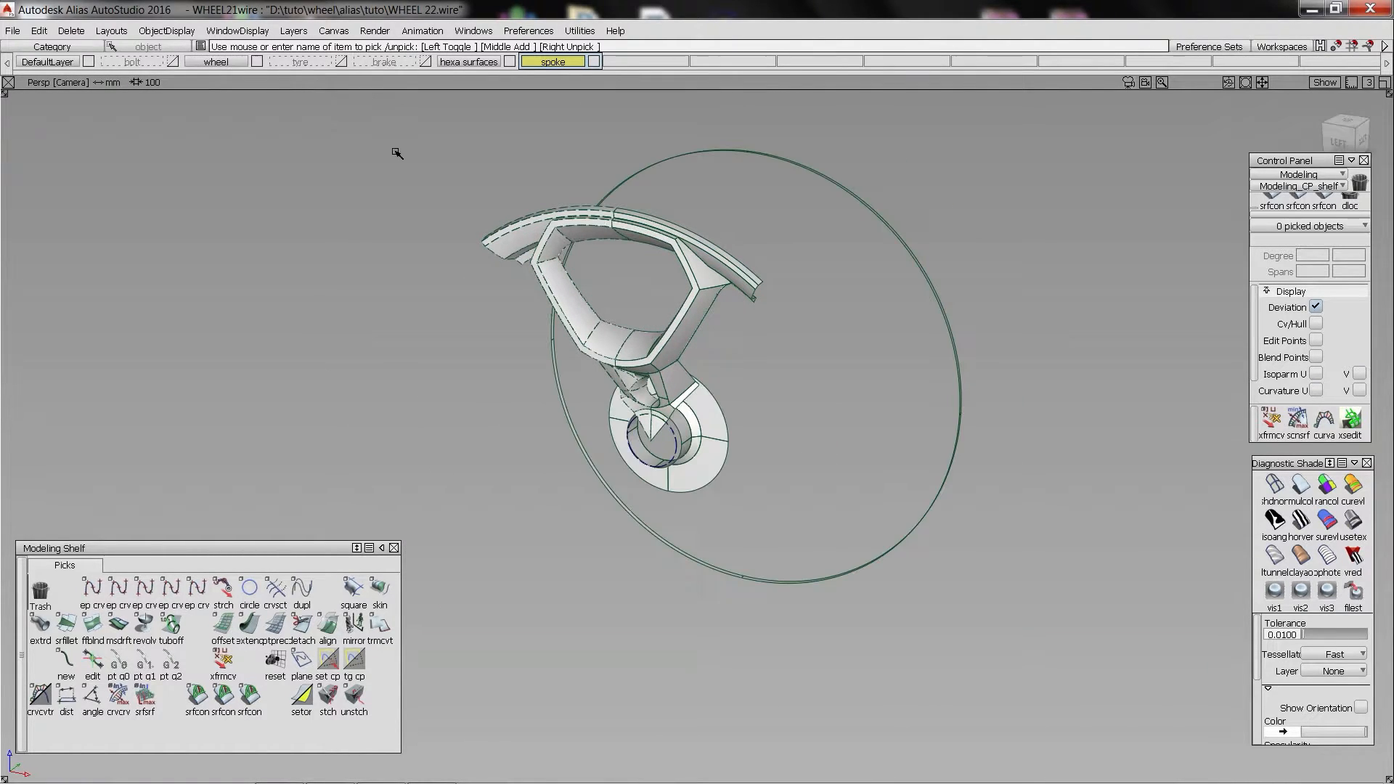
- Select the spoke surfaces, display the construction curves, and add the profile curves near the spoke's upper opening to the selection
drag(428, 179, 818, 538)
alt+shift+right_drag(712, 327, 710, 217)
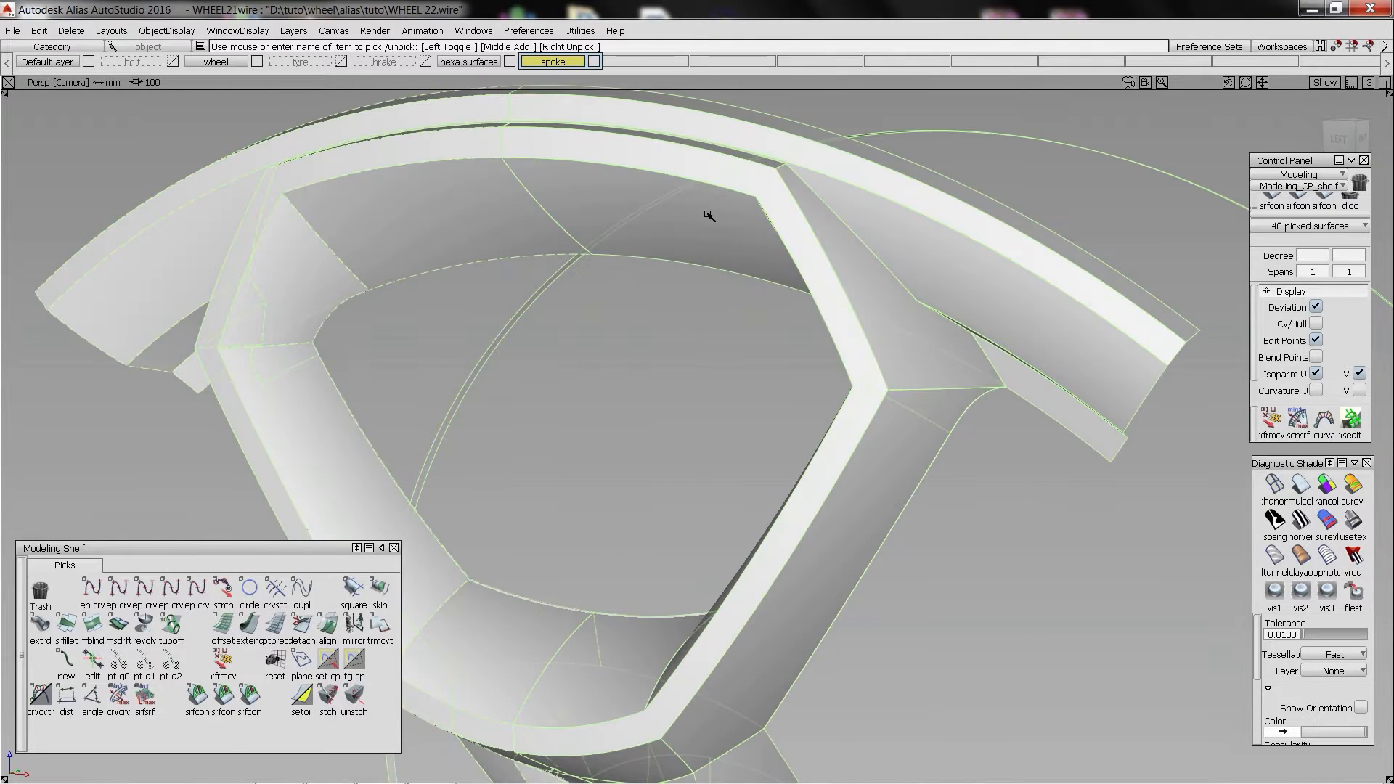
alt+shift+drag(632, 298, 612, 298)
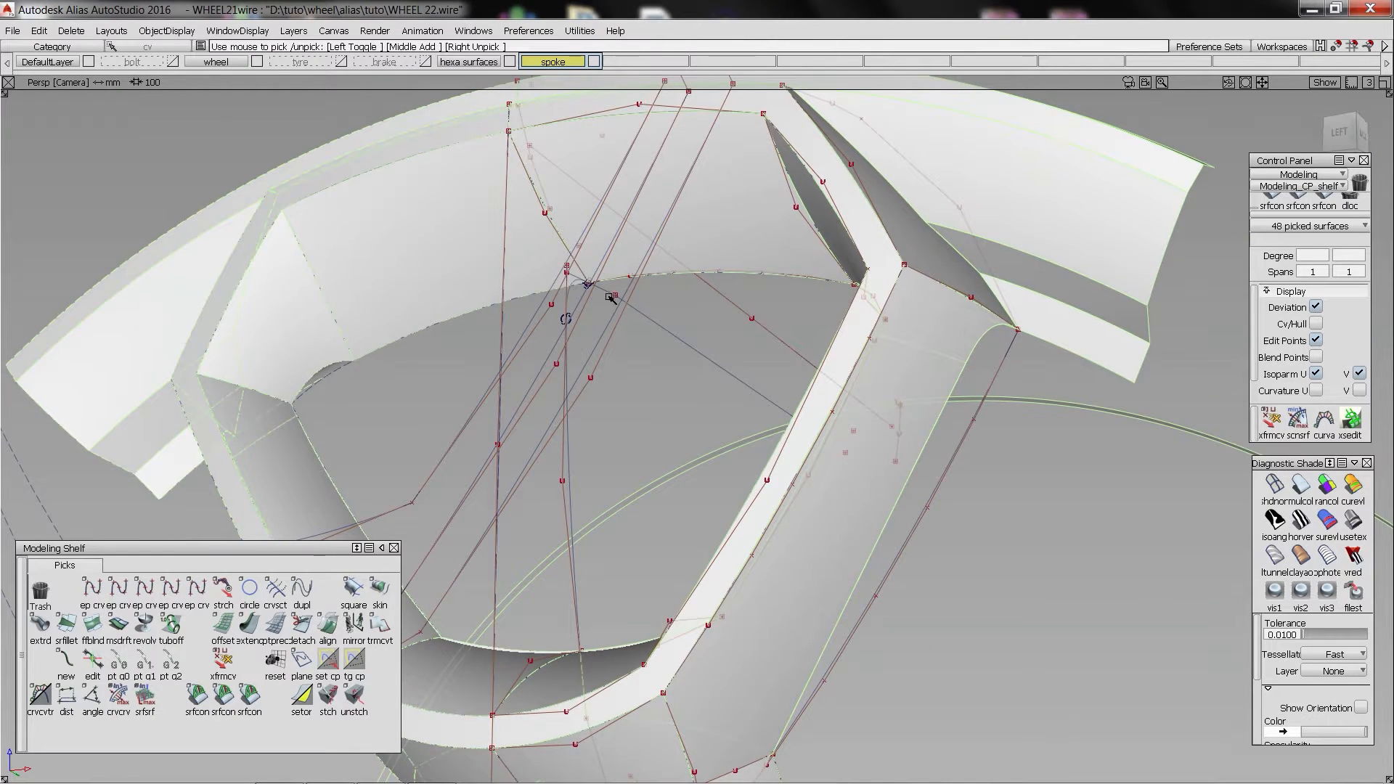
click(568, 274)
click(614, 296)
alt+shift+right_drag(634, 308, 911, 404)
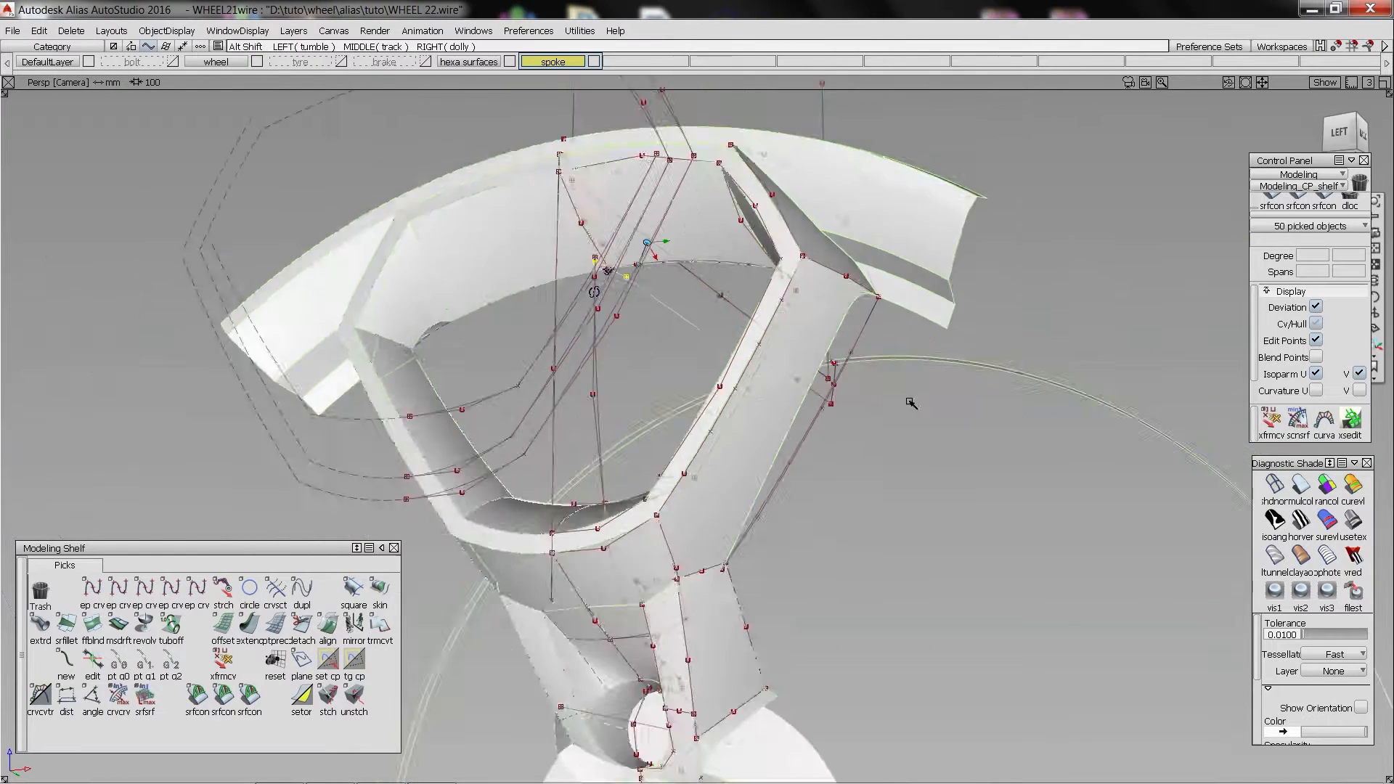
alt+shift+drag(911, 404, 782, 463)
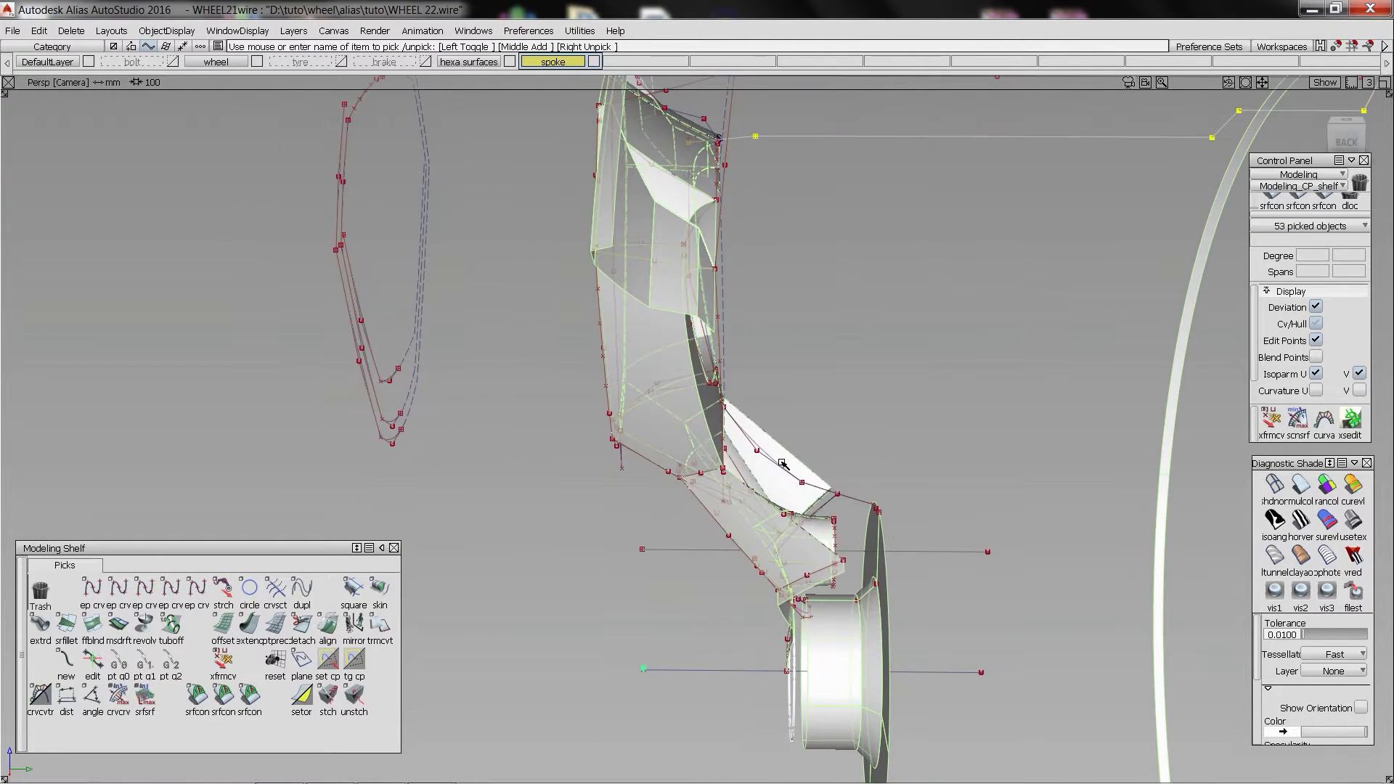
- Add the profile curves near the hub to the selection and hide the remaining construction curves
click(841, 496)
alt+shift+right_drag(874, 507, 705, 450)
alt+shift+drag(704, 450, 783, 401)
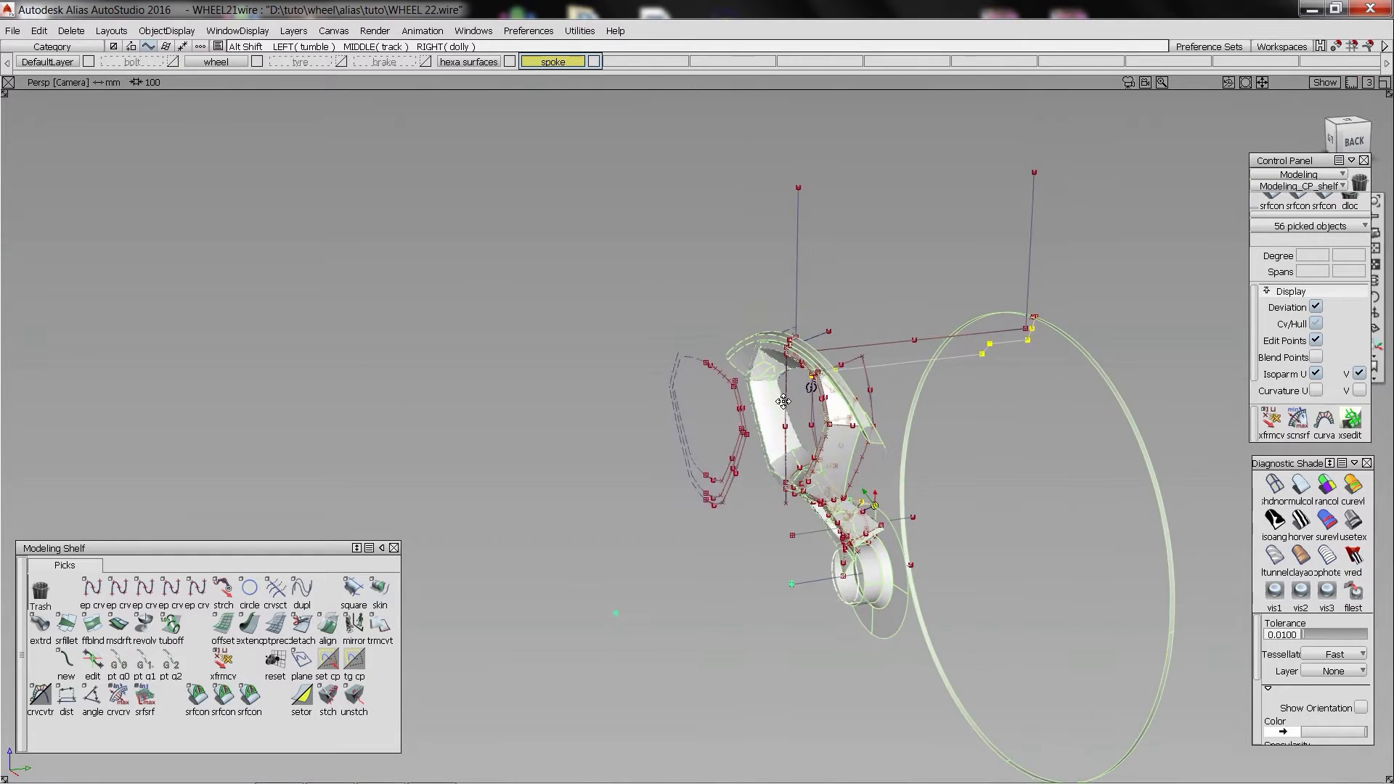
alt+shift+middle_drag(784, 402, 762, 379)
alt+shift+drag(812, 314, 787, 308)
drag(647, 239, 1131, 676)
alt+shift+drag(813, 537, 710, 582)
alt+shift+right_drag(672, 476, 741, 463)
alt+shift+drag(740, 463, 831, 492)
alt+shift+middle_drag(831, 493, 746, 464)
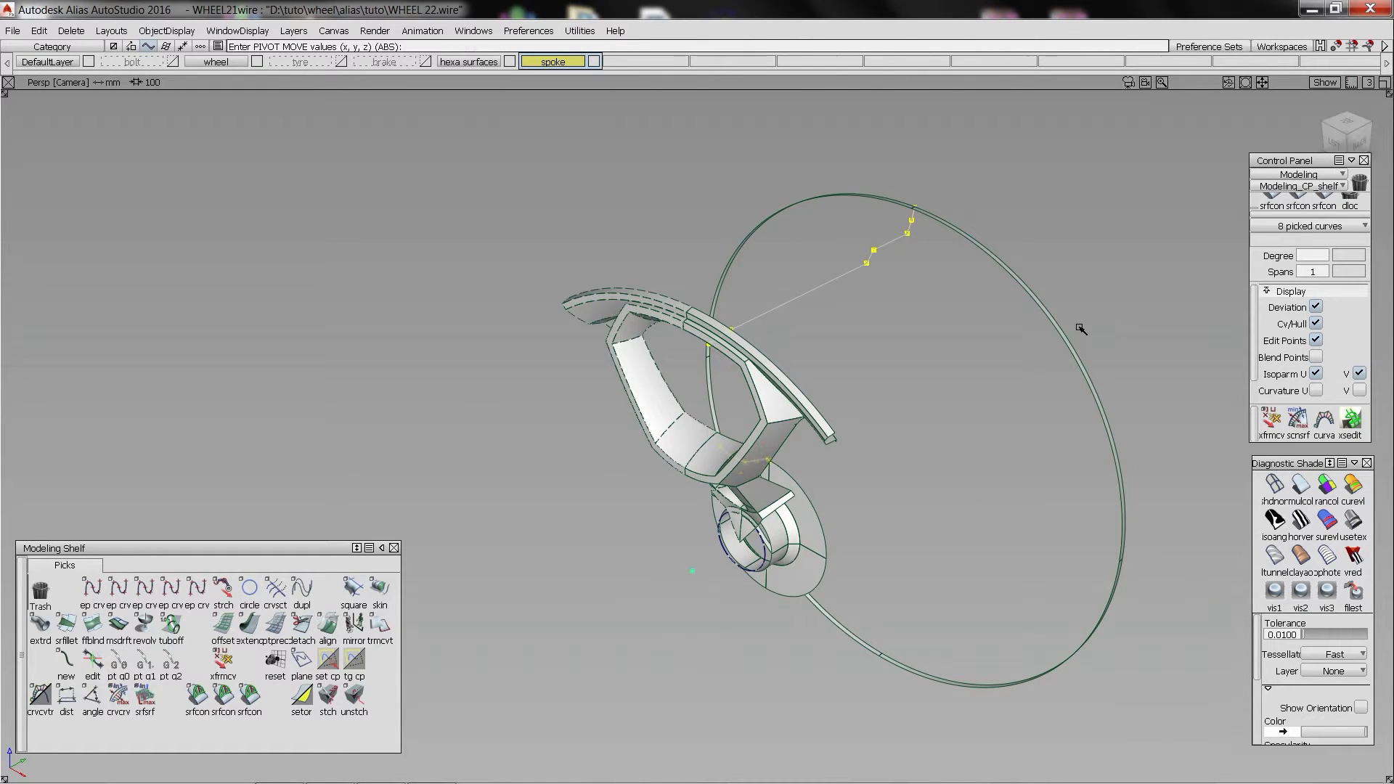
- Display the grid in the perspective view around the wheel's centre
click(1324, 83)
click(1292, 175)
alt+shift+drag(901, 430, 890, 467)
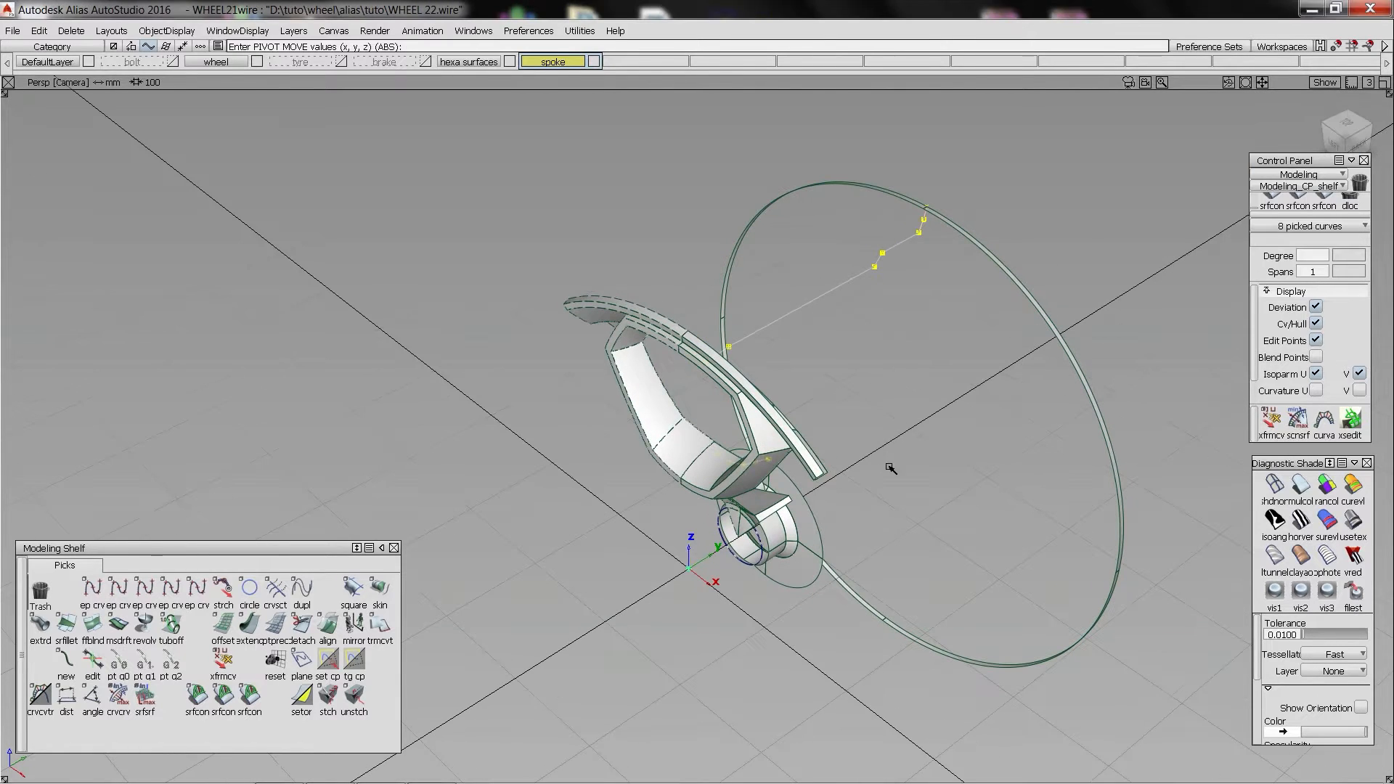
alt+middle_drag(890, 467, 862, 467)
alt+shift+drag(683, 578, 468, 488)
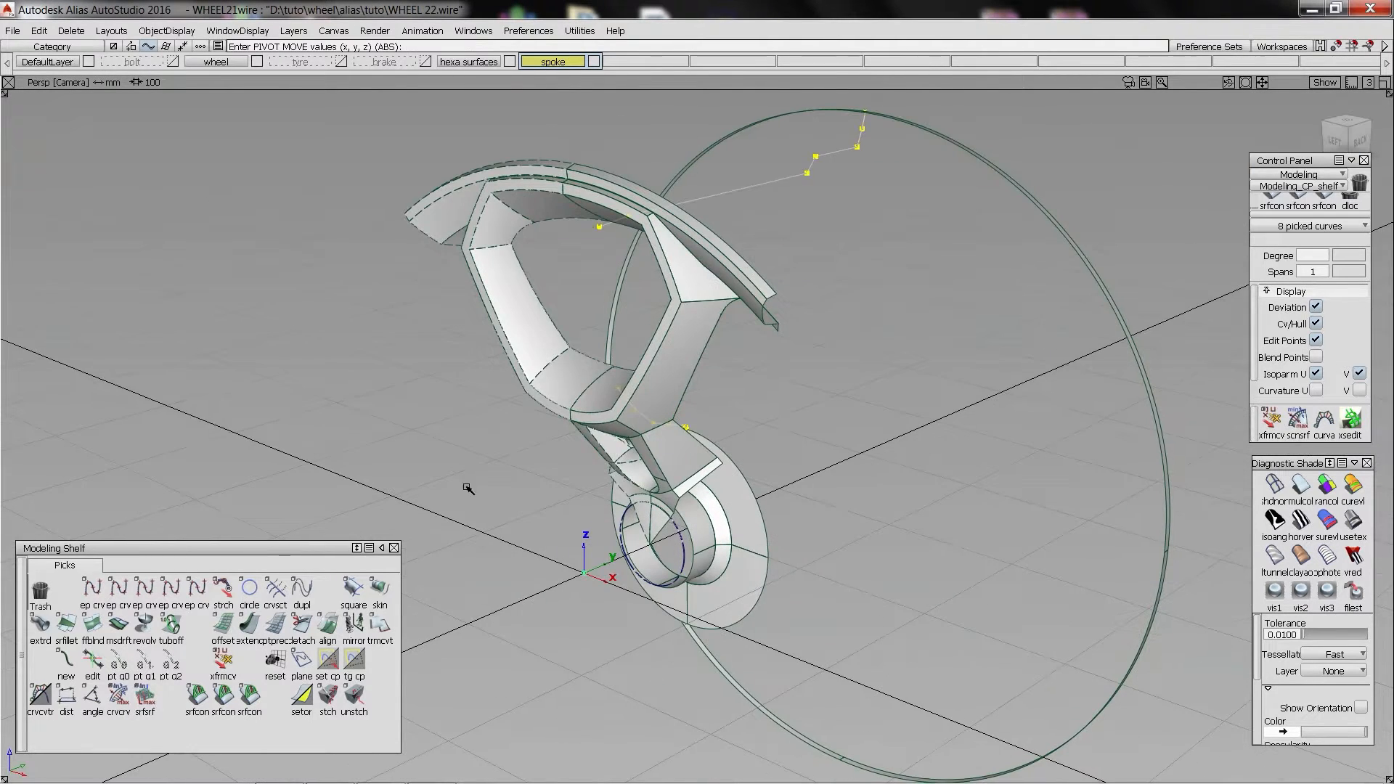
- Configure the Revolve options with a sweep angle of 36 and degree 6
double_click(145, 624)
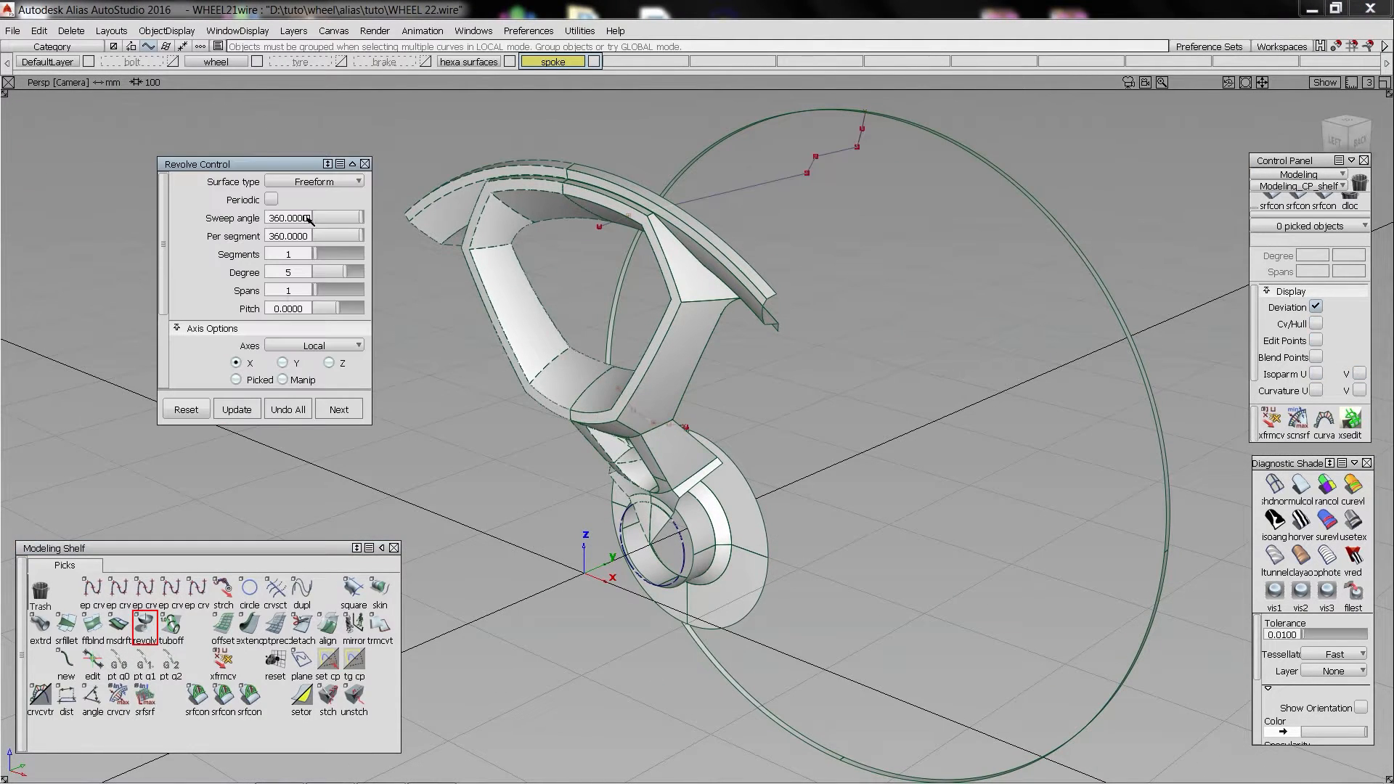
drag(308, 218, 162, 211)
text(36)
key(Return)
drag(308, 273, 99, 254)
text(6)
key(Return)
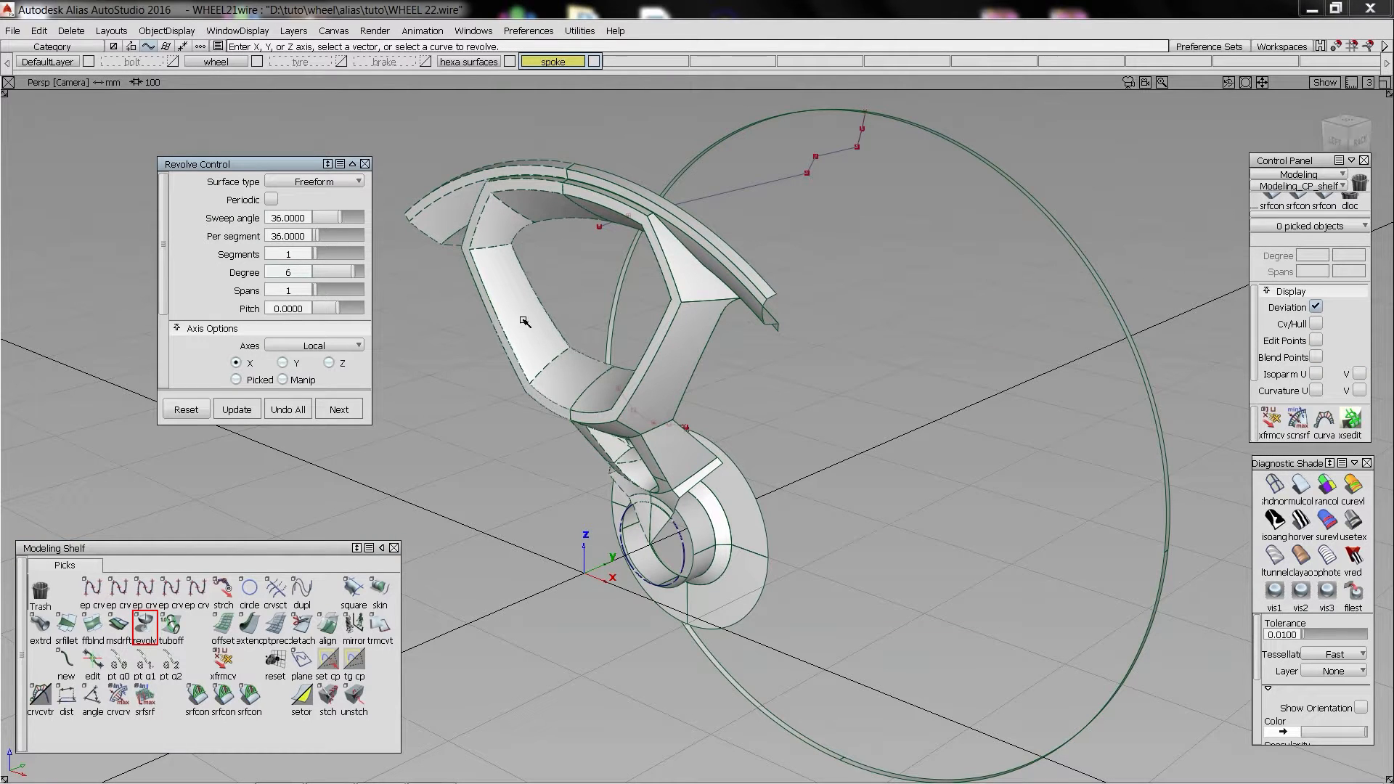
- Revolve the rim profile curves behind the spoke about the Y axis
click(863, 129)
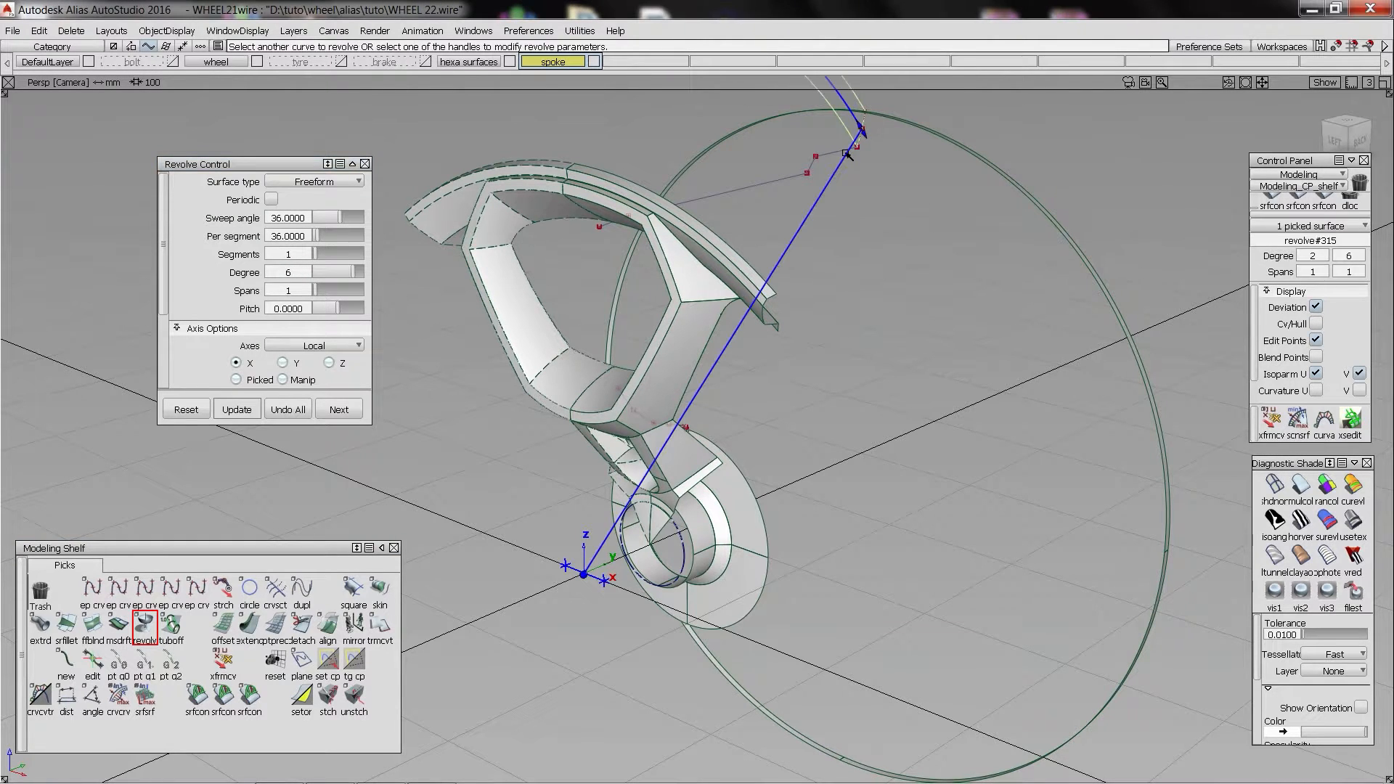
click(283, 363)
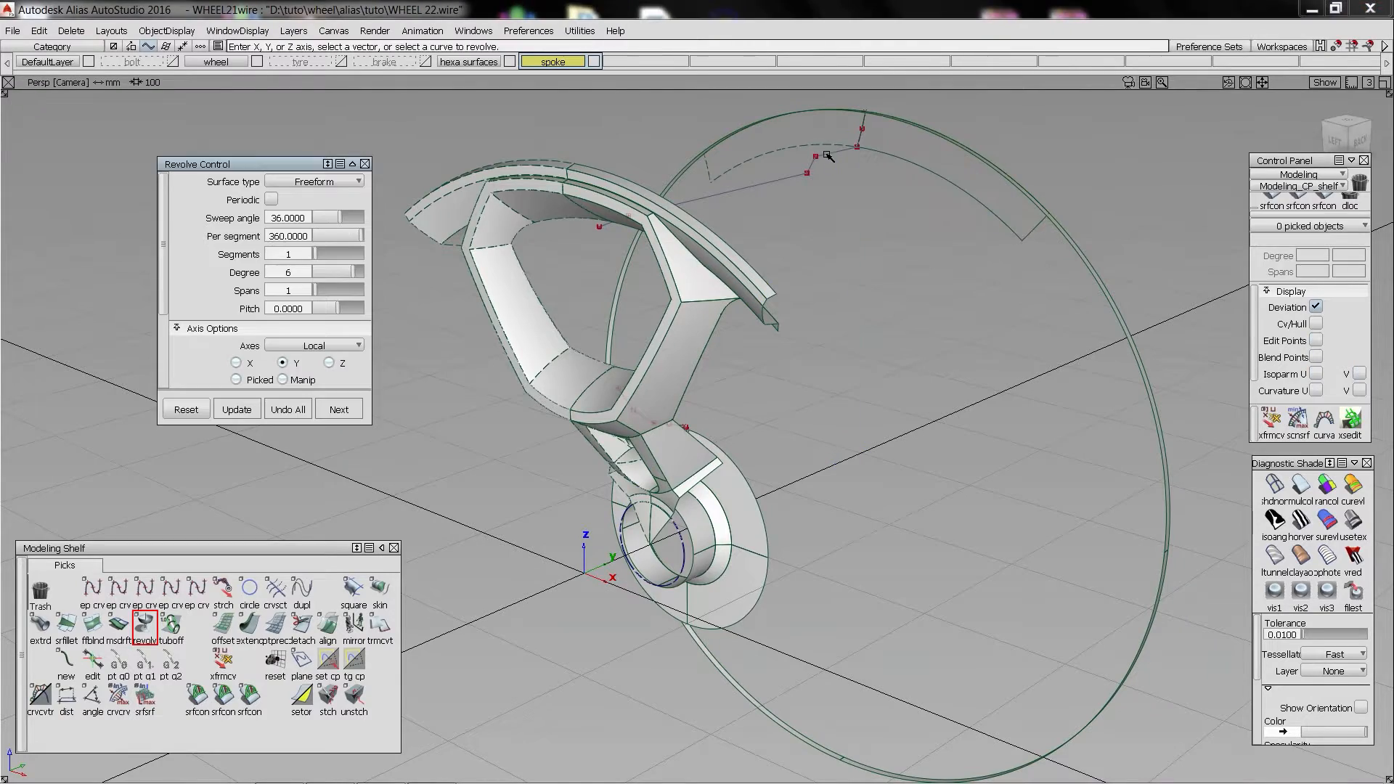
click(777, 180)
alt+shift+drag(762, 191, 592, 209)
ctrl+shift+drag(592, 209, 698, 295)
click(589, 223)
ctrl+shift+drag(697, 294, 687, 305)
click(687, 362)
ctrl+shift+drag(689, 363, 625, 385)
click(682, 364)
alt+shift+right_drag(625, 385, 656, 371)
alt+shift+drag(656, 371, 756, 475)
- Project the edges of the front rim surfaces onto the revolved rim surface behind the spoke
ctrl+shift+middle_drag(760, 479, 727, 457)
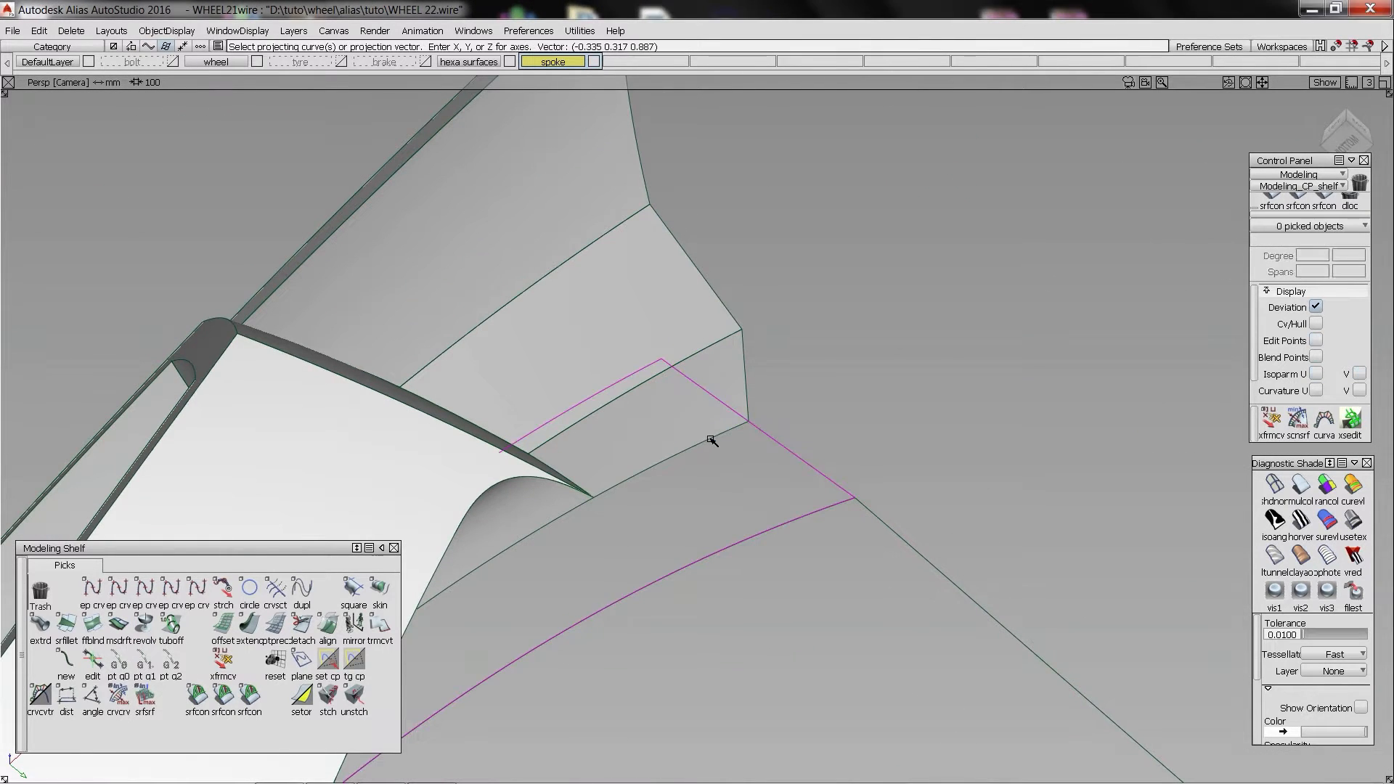
click(711, 438)
alt+shift+drag(690, 426, 549, 406)
click(606, 457)
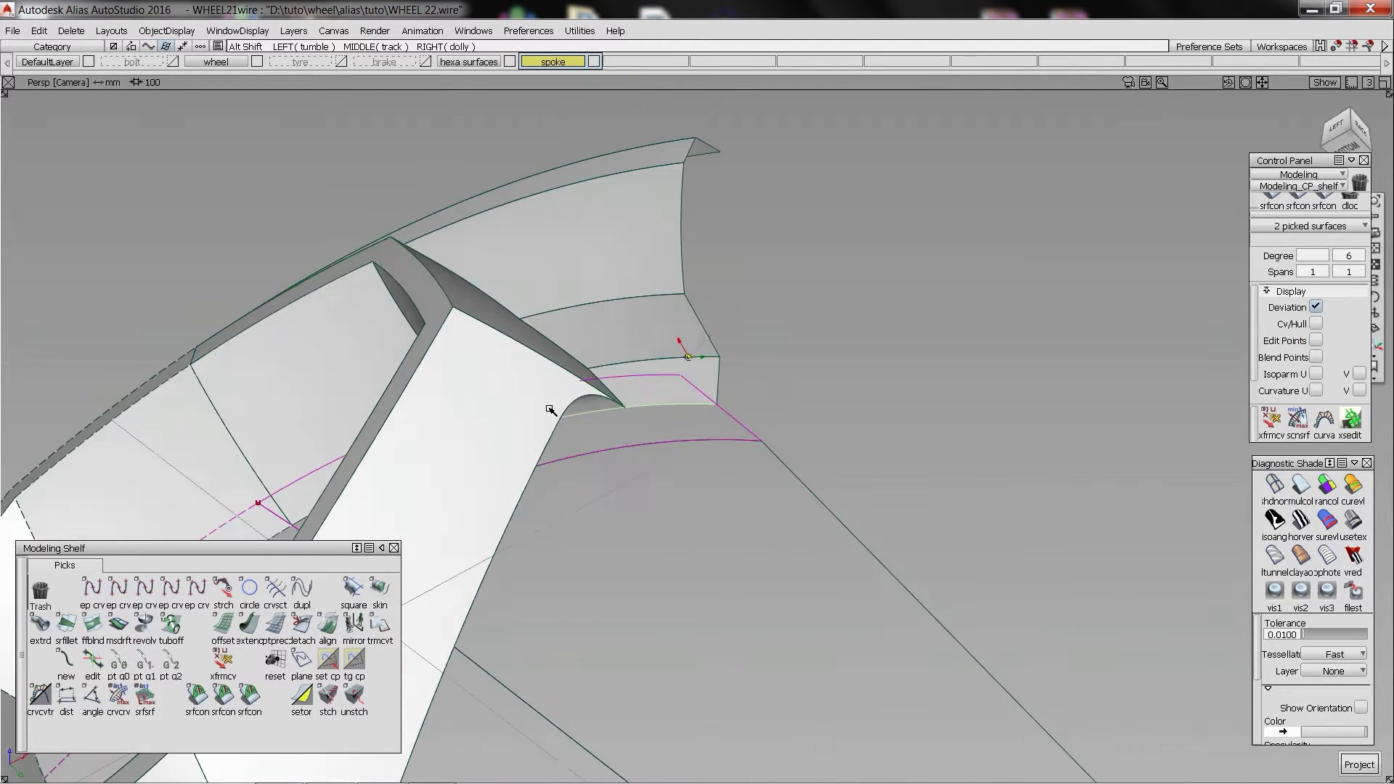
alt+shift+middle_drag(550, 407, 867, 379)
click(623, 446)
alt+shift+drag(499, 423, 881, 486)
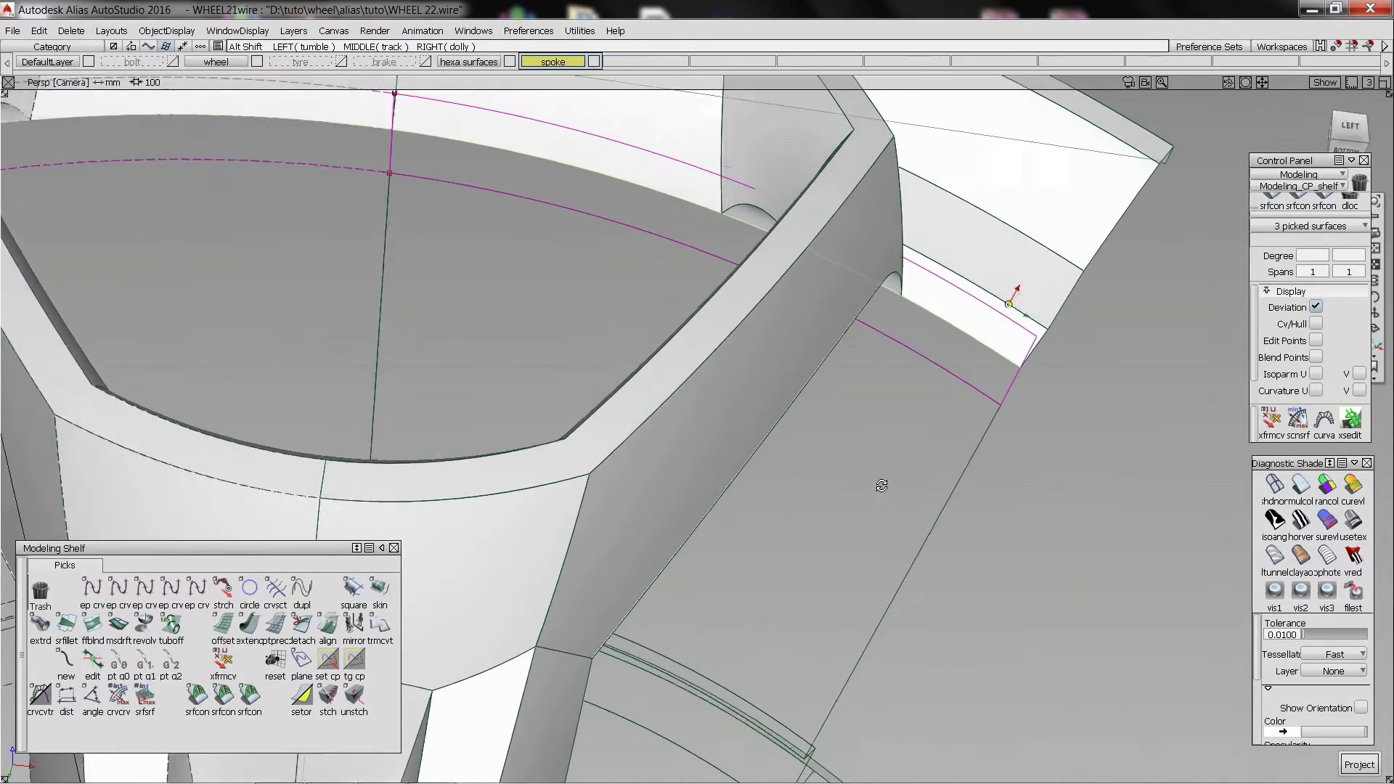
key(space)
- Trim the revolved rim surface along the projected curves
ctrl+shift+middle_drag(944, 236, 939, 327)
click(929, 350)
key(space)
alt+shift+right_drag(929, 349, 745, 417)
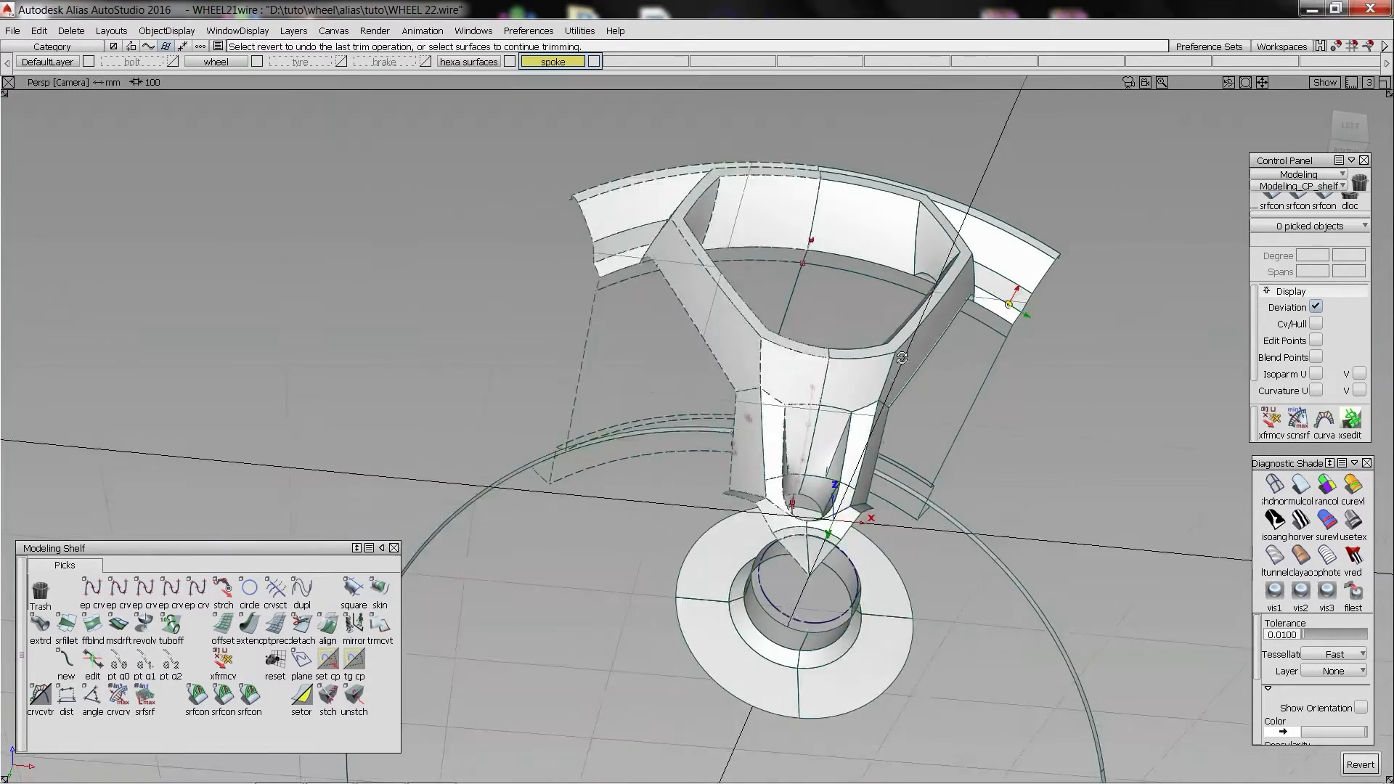
- Revolve the spoke's rear profile curves near the hub about the Y axis with a 36 sweep angle
alt+shift+drag(745, 417, 990, 418)
alt+shift+middle_drag(990, 417, 862, 398)
alt+shift+right_drag(862, 398, 1031, 363)
alt+shift+drag(1032, 363, 614, 349)
ctrl+shift+drag(614, 349, 452, 343)
double_click(142, 622)
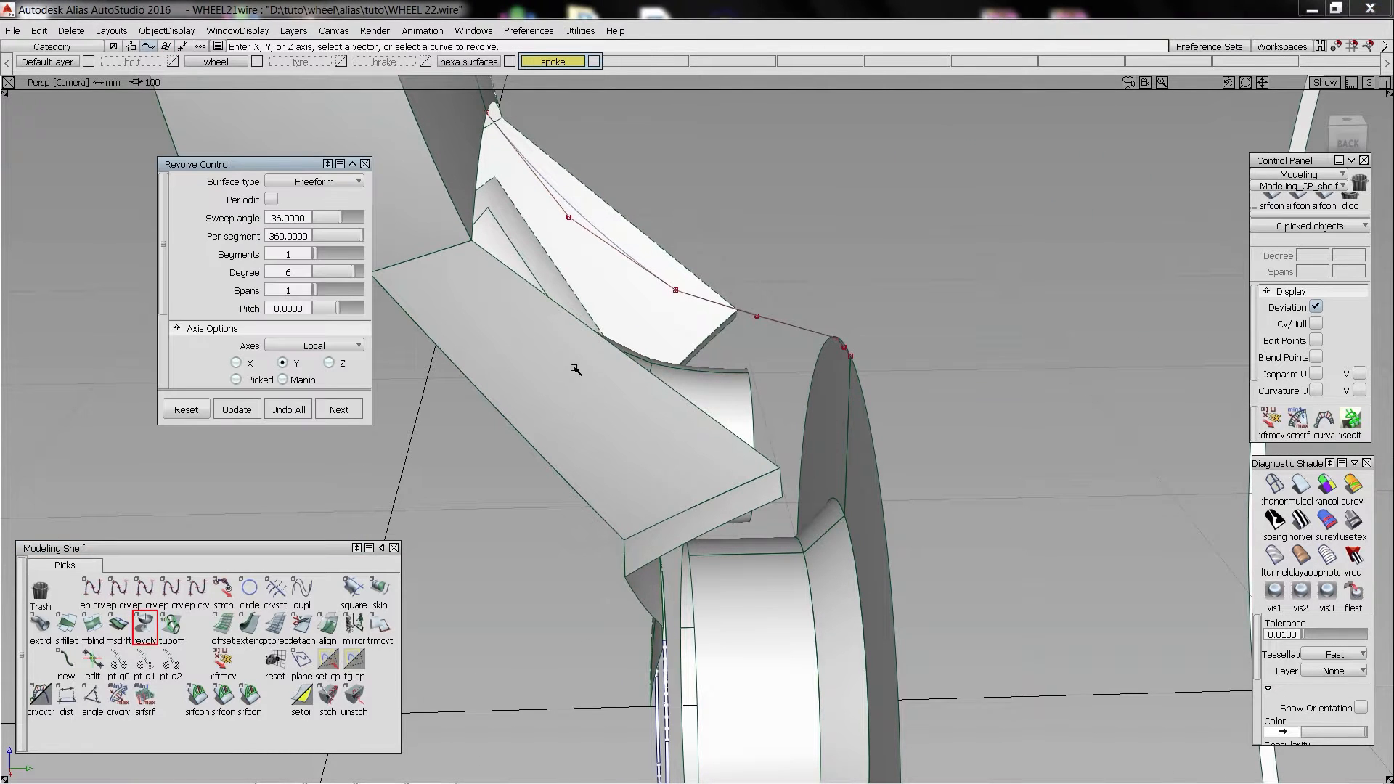
click(666, 287)
key(space)
click(770, 318)
alt+shift+drag(770, 318, 873, 264)
key(space)
click(844, 347)
alt+shift+drag(843, 347, 1027, 313)
key(space)
- Project the spoke's side edges onto the new revolved surfaces near the hub and trim them
drag(1025, 312, 1045, 333)
ctrl+shift+middle_drag(1062, 256, 1039, 282)
click(1009, 269)
ctrl+shift+middle_drag(1037, 215, 1044, 332)
click(977, 236)
click(953, 231)
key(space)
click(976, 293)
click(951, 293)
key(space)
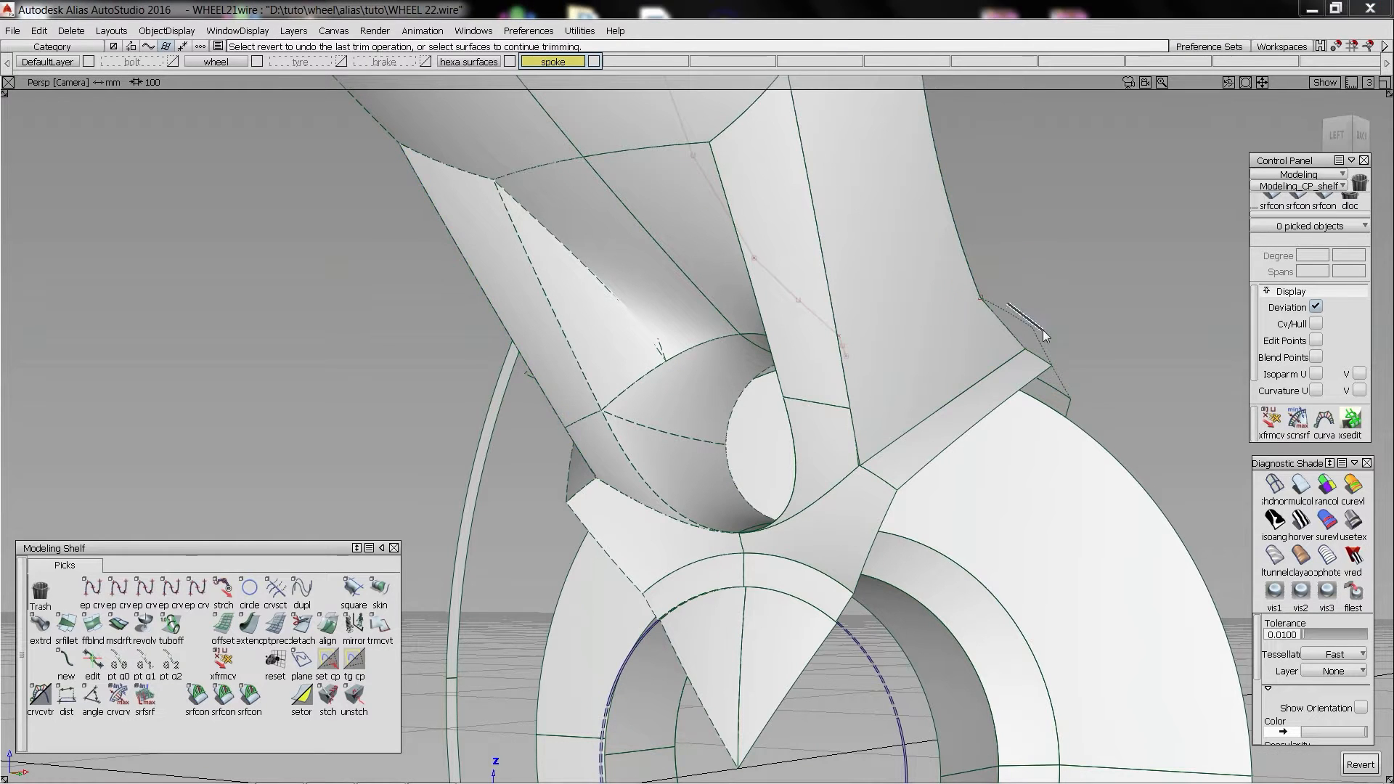
- Project the spoke's lower side edge onto the remaining revolved surface beside the hub and trim it
ctrl+shift+drag(1043, 331, 1046, 332)
click(1045, 333)
alt+shift+drag(1045, 333, 1100, 361)
ctrl+shift+middle_drag(1103, 362, 1071, 343)
click(1050, 334)
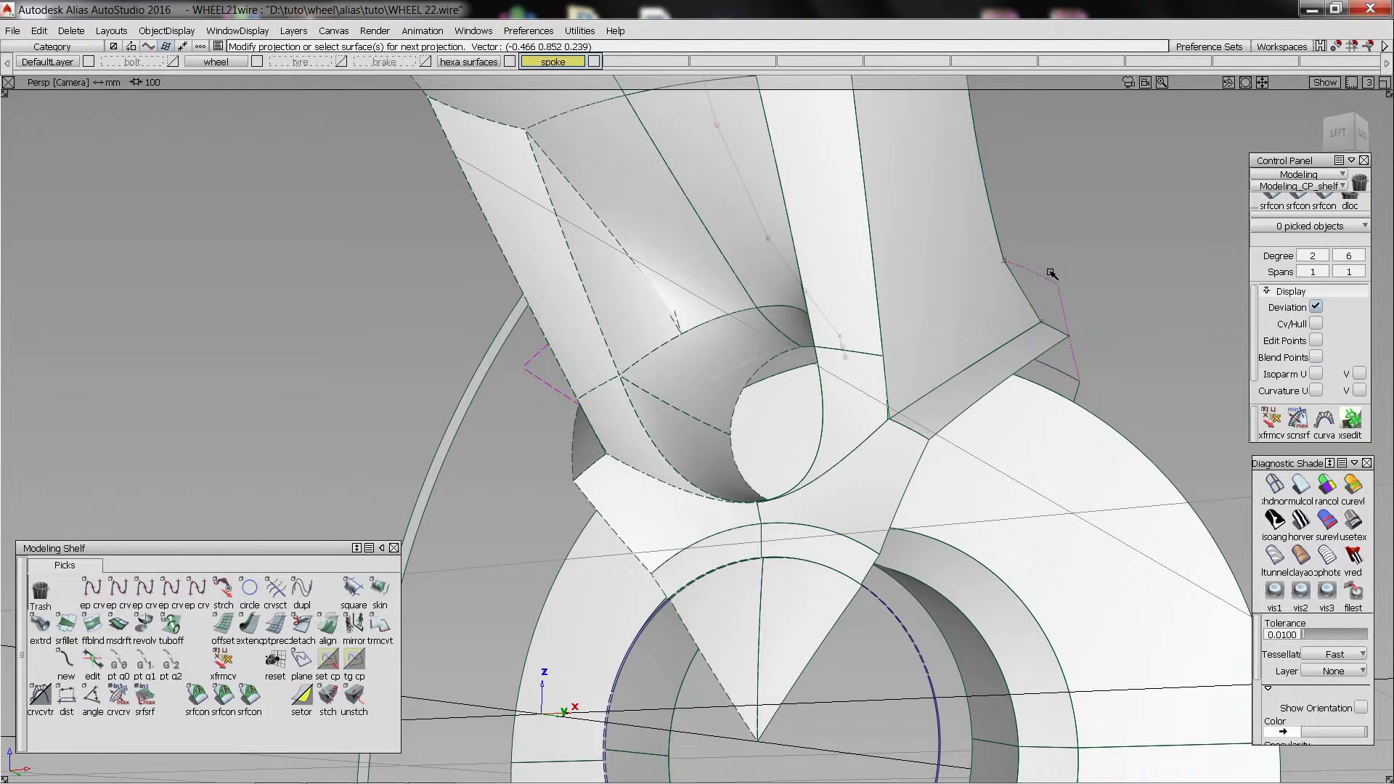
ctrl+shift+middle_drag(1052, 274, 1054, 319)
click(1072, 338)
click(1055, 335)
key(space)
- Apply multi-color diagnostic shading to the model
alt+shift+drag(744, 255, 1082, 356)
alt+shift+right_drag(1083, 355, 1016, 353)
alt+shift+middle_drag(1017, 352, 1050, 352)
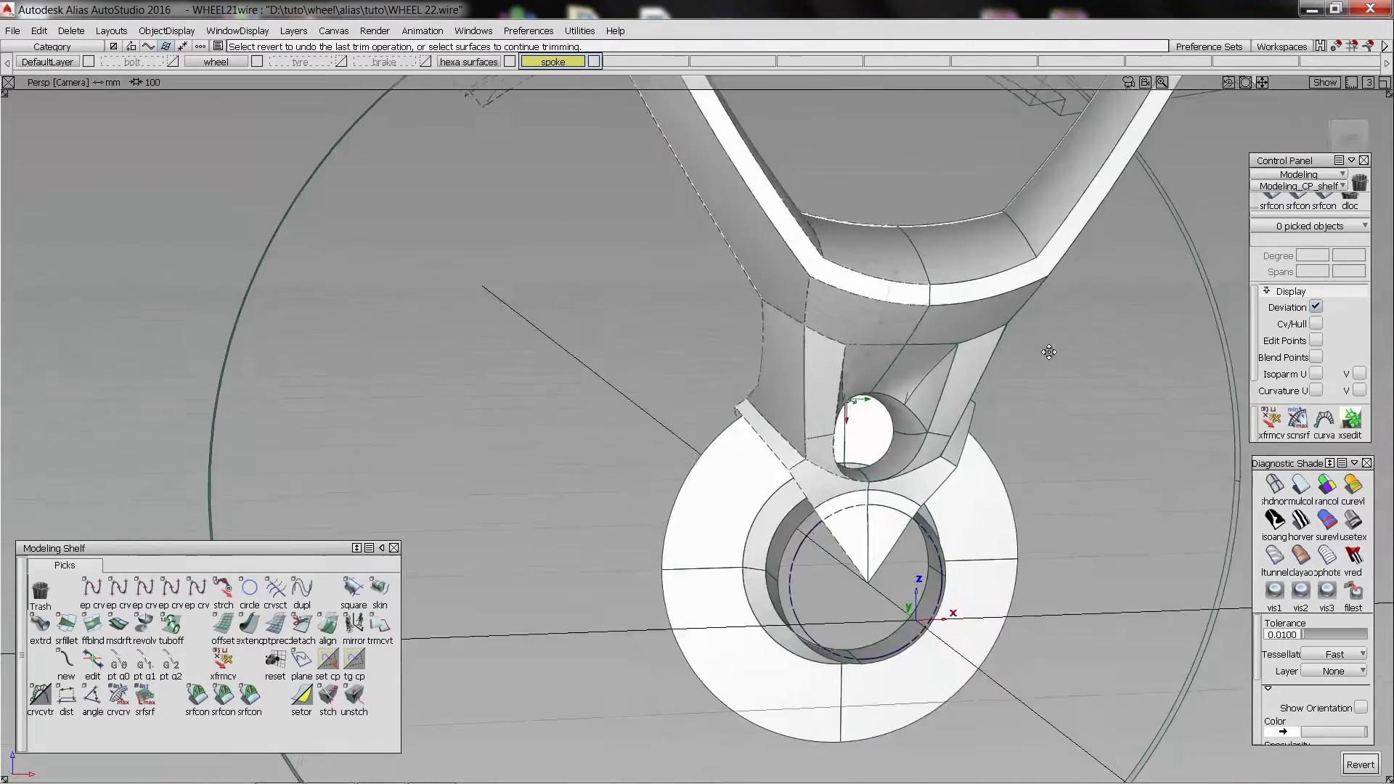
alt+shift+drag(1050, 353, 719, 373)
alt+shift+right_drag(719, 373, 603, 364)
click(1304, 485)
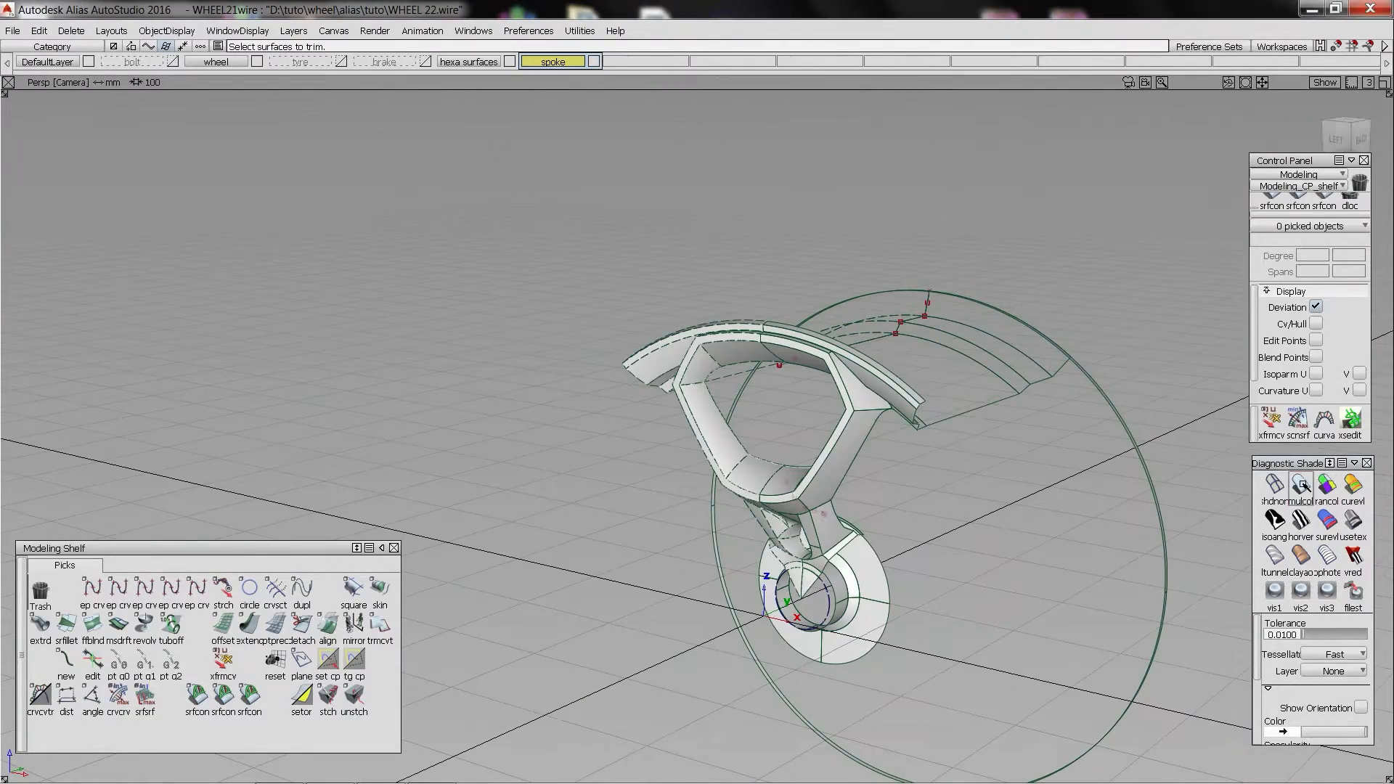
- Delete the full circular rim ring behind the spoke segment
ctrl+shift+drag(1105, 380, 1105, 390)
click(1102, 396)
key(Delete)
alt+shift+click(930, 291)
alt+shift+right_drag(929, 294, 947, 308)
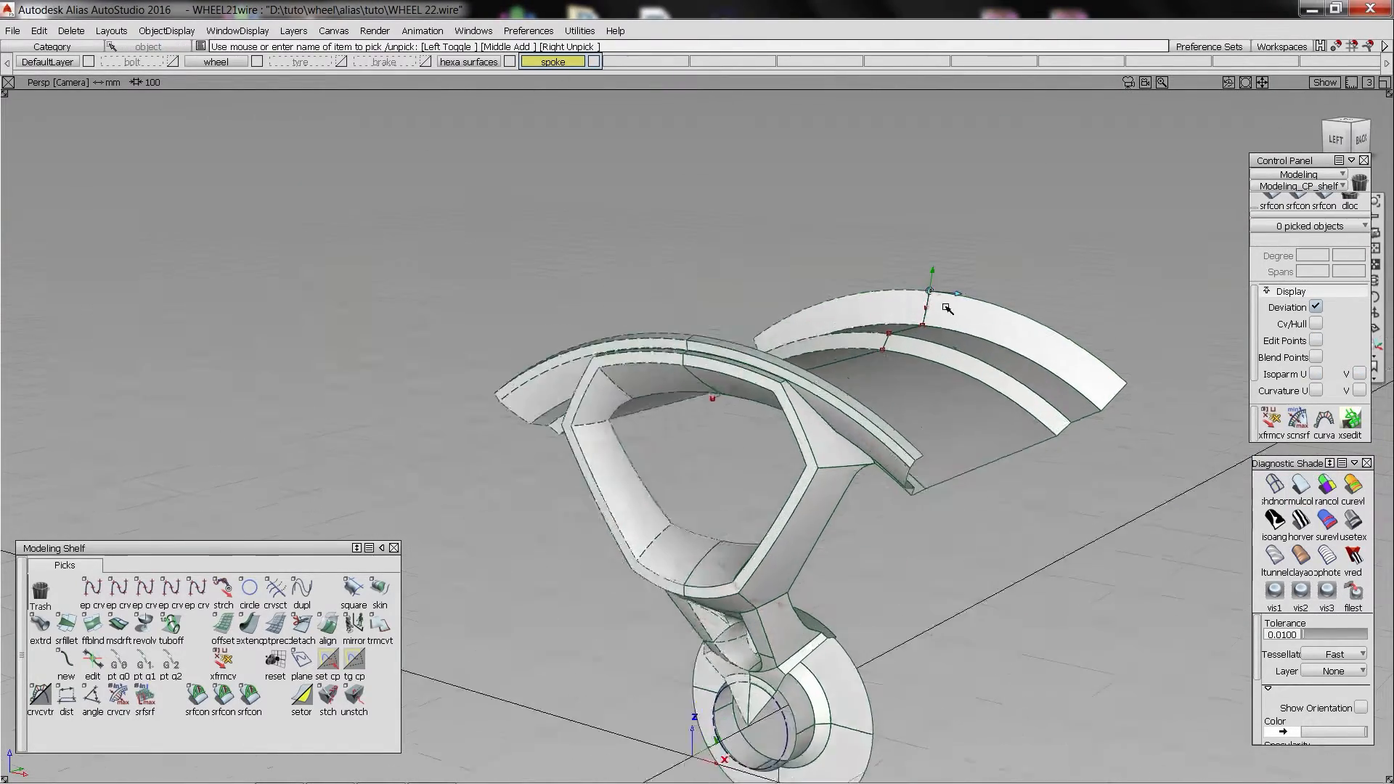
alt+shift+drag(946, 308, 931, 382)
alt+shift+middle_drag(931, 381, 893, 300)
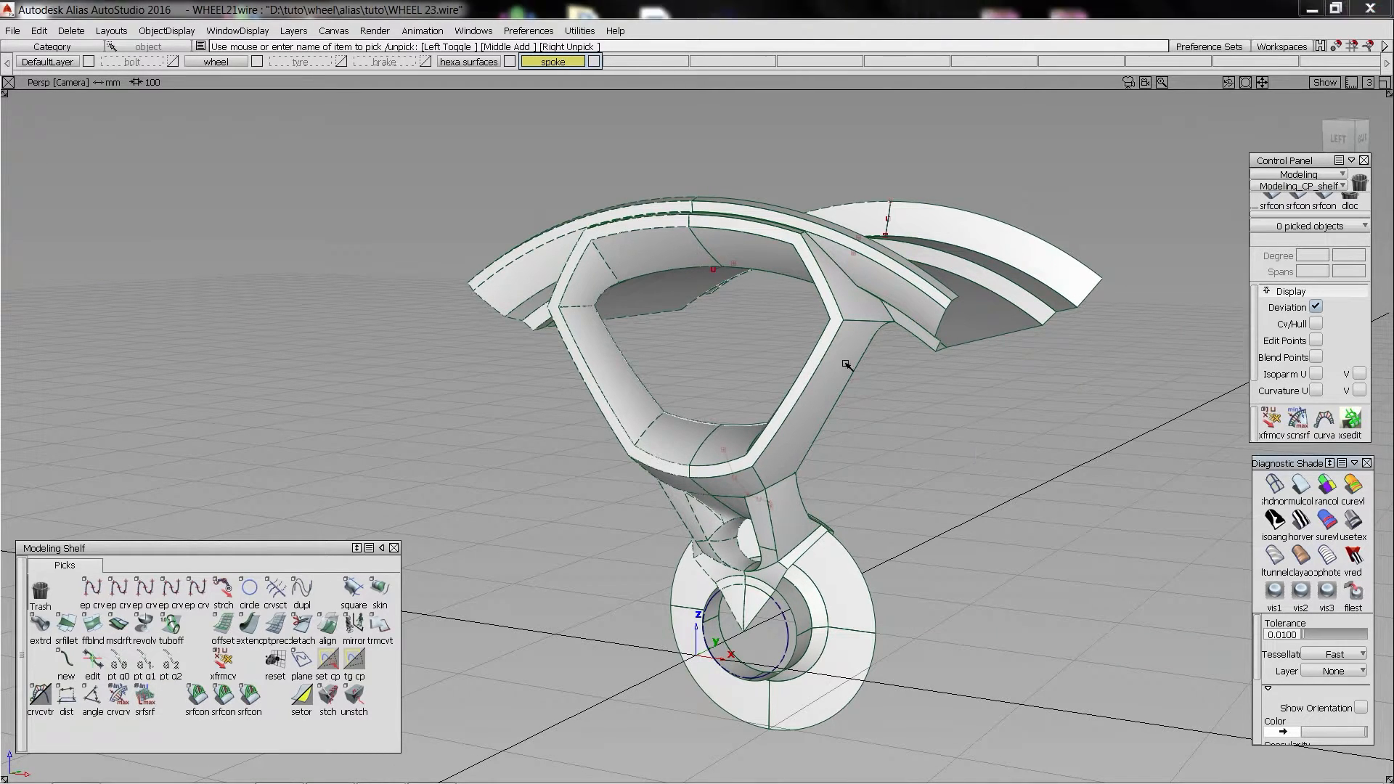
- Select the spoke surfaces, display the construction curves, and add the curves along the upper front-face edges to the selection
ctrl+shift+drag(756, 215, 756, 179)
drag(427, 145, 1149, 781)
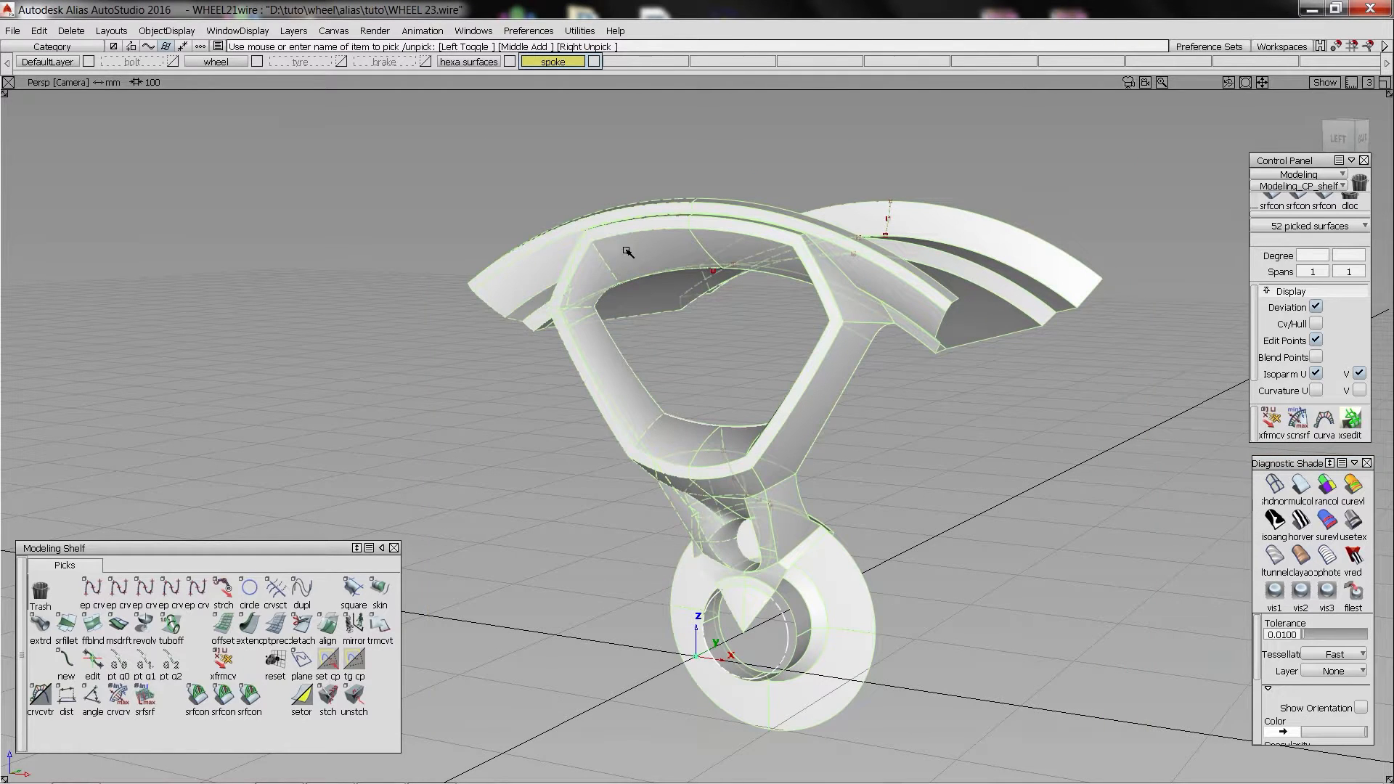
ctrl+shift+drag(629, 251, 697, 244)
alt+shift+right_drag(734, 233, 766, 273)
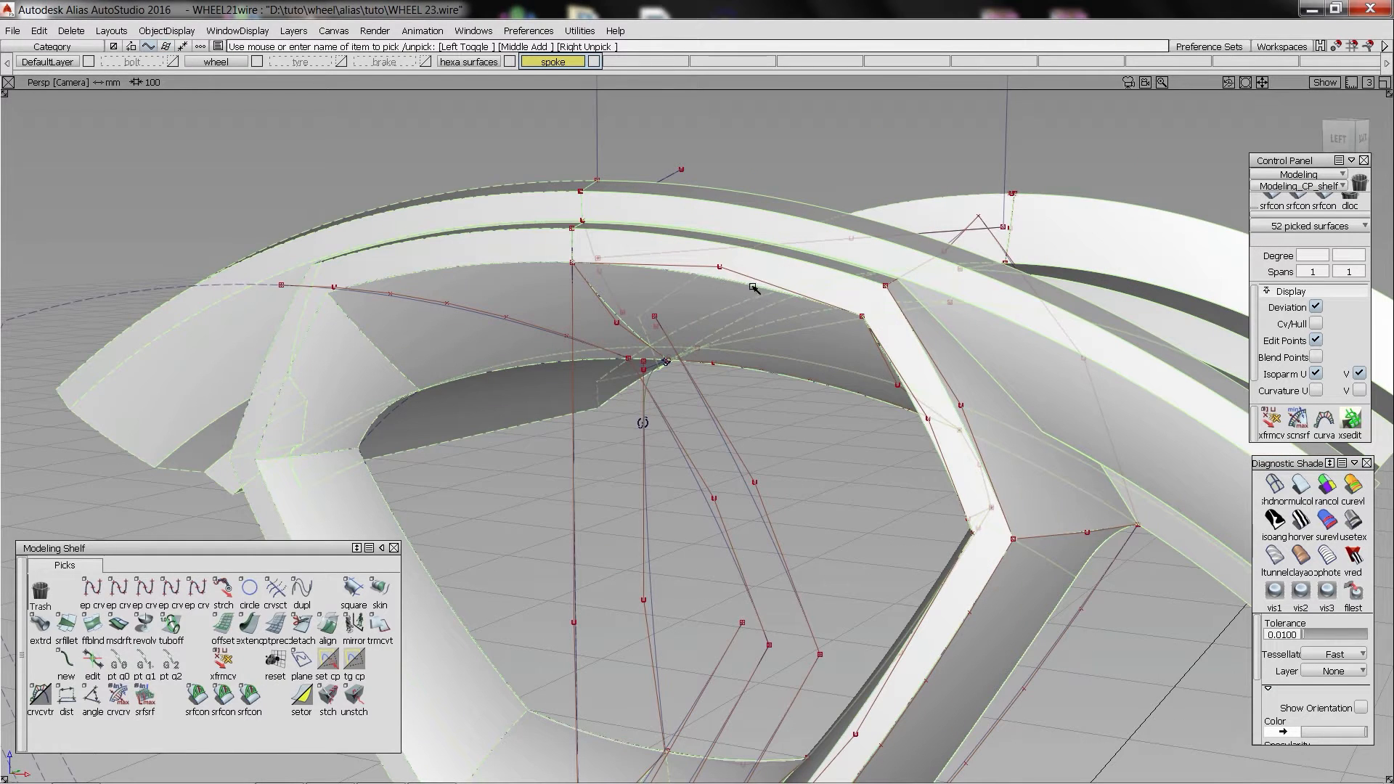
click(754, 287)
click(937, 451)
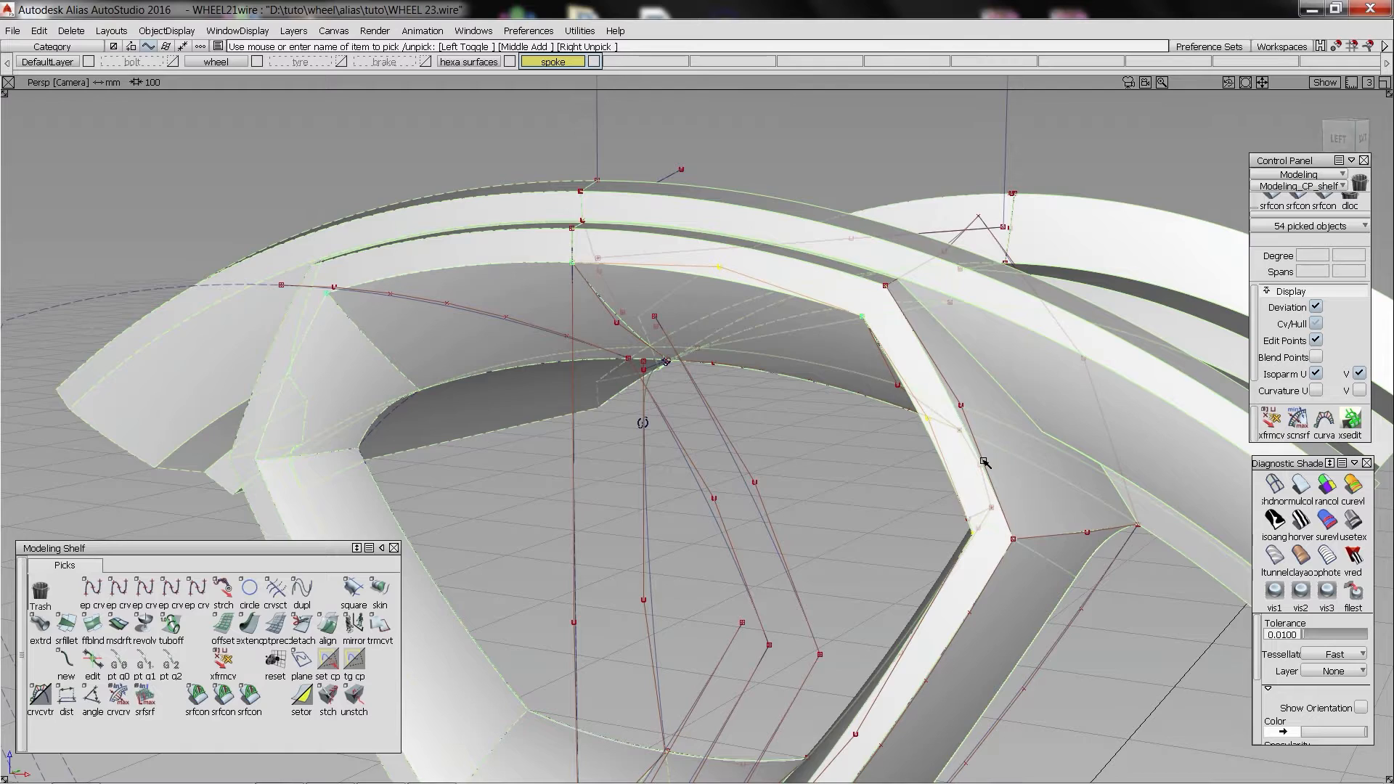
click(984, 457)
- Add the curves along the lower side and base of the spoke opening's front face to the selection
alt+shift+middle_drag(988, 642, 960, 447)
click(835, 503)
click(825, 511)
click(824, 510)
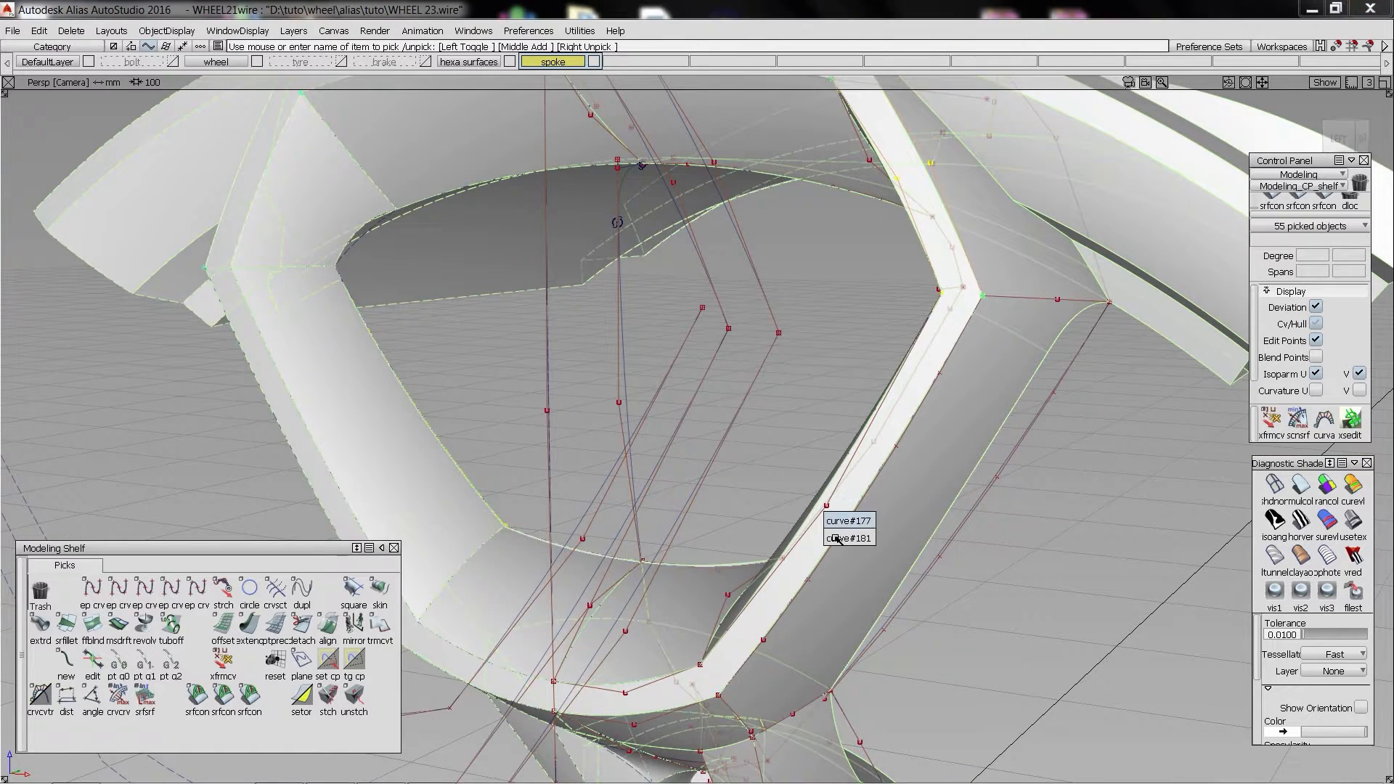
click(837, 538)
click(835, 538)
alt+shift+drag(697, 603, 692, 527)
click(693, 528)
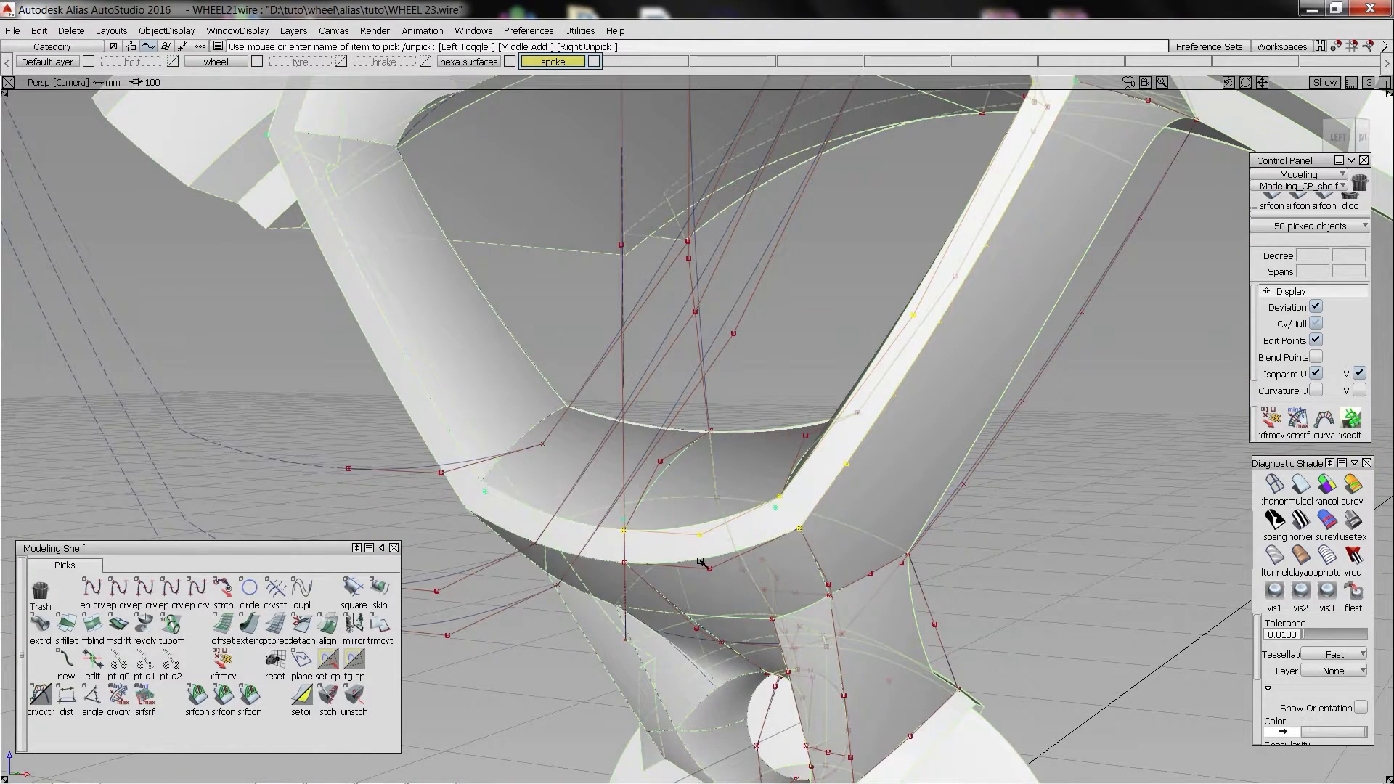
- Set the degree of the outer side curve on the spoke's front face to 2
click(1048, 362)
click(982, 272)
alt+shift+drag(983, 274, 1038, 356)
click(1312, 258)
text(2)
key(Return)
ctrl+shift+drag(931, 331, 940, 199)
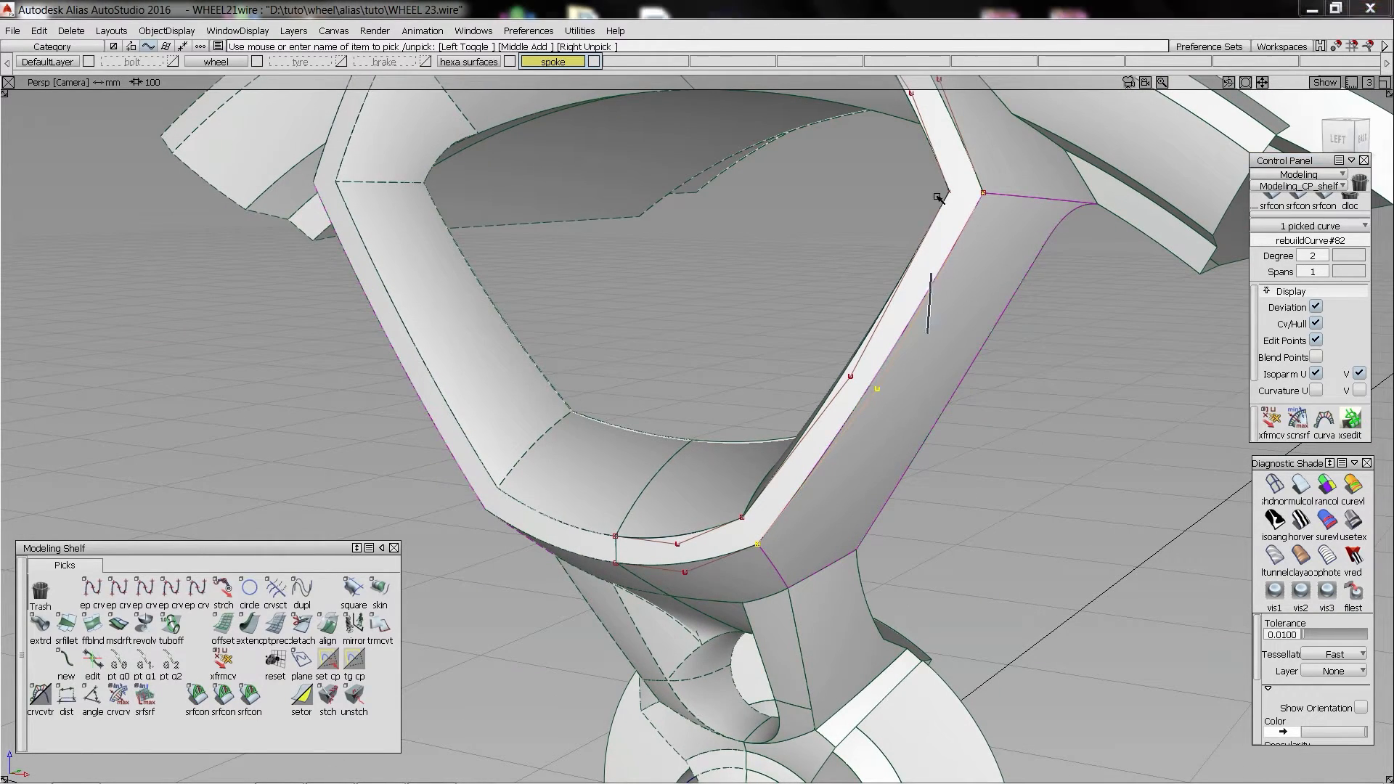
- Remove the front-face surfaces around the spoke opening, keeping the edge curves
alt+shift+middle_drag(976, 105, 969, 209)
alt+shift+right_drag(969, 209, 802, 240)
click(855, 220)
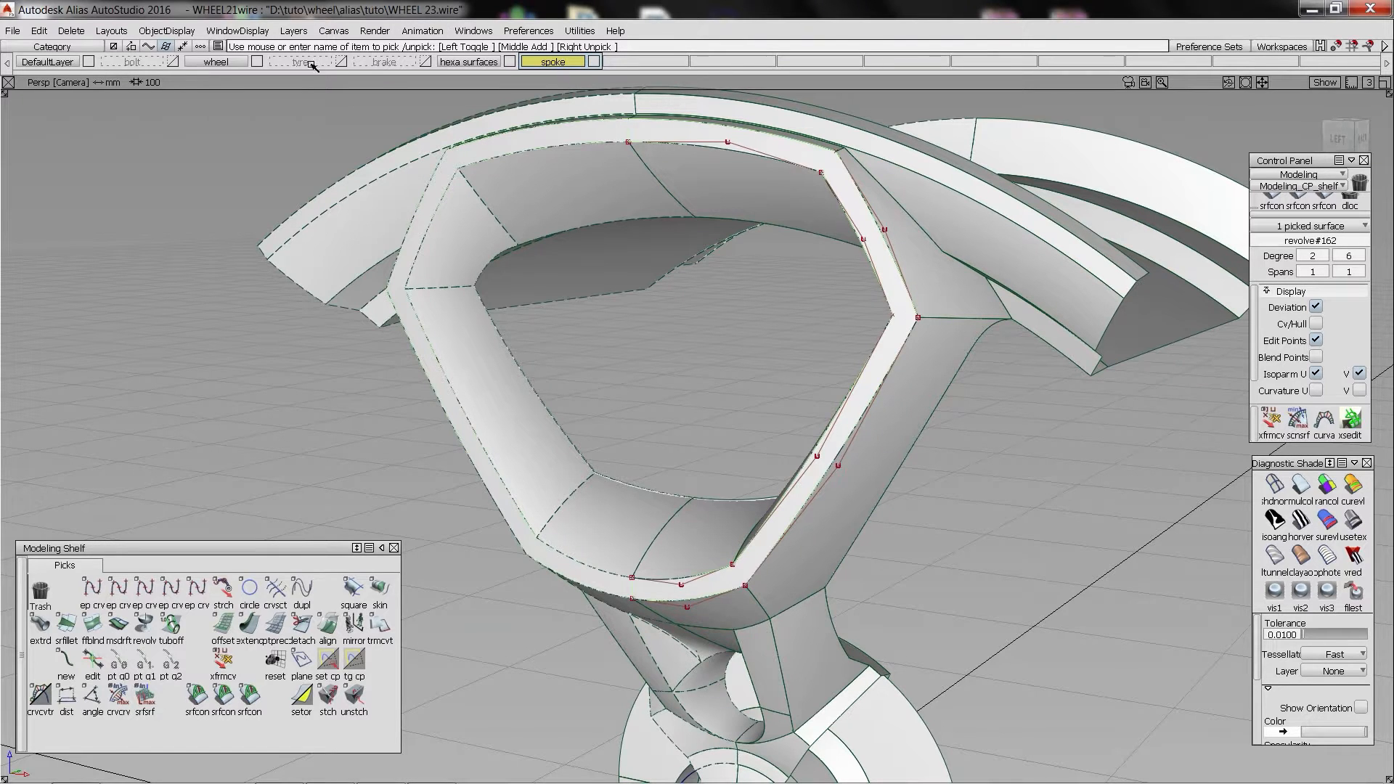
ctrl+shift+right_drag(716, 260, 721, 193)
alt+shift+drag(721, 192, 719, 203)
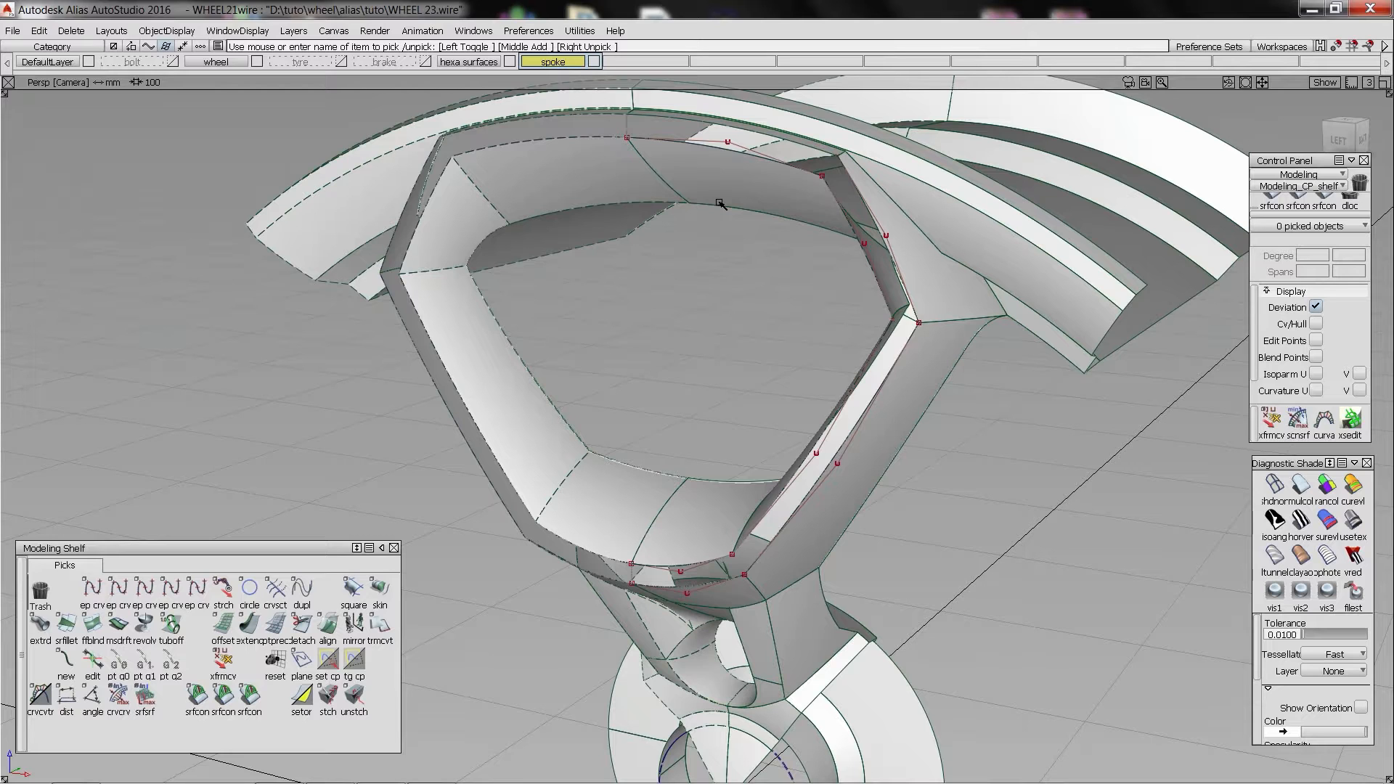
- Draw degree-2 edit-point curves linking the inner and outer edge curves at the spoke opening's top centre, upper corner and side corner
key(F2)
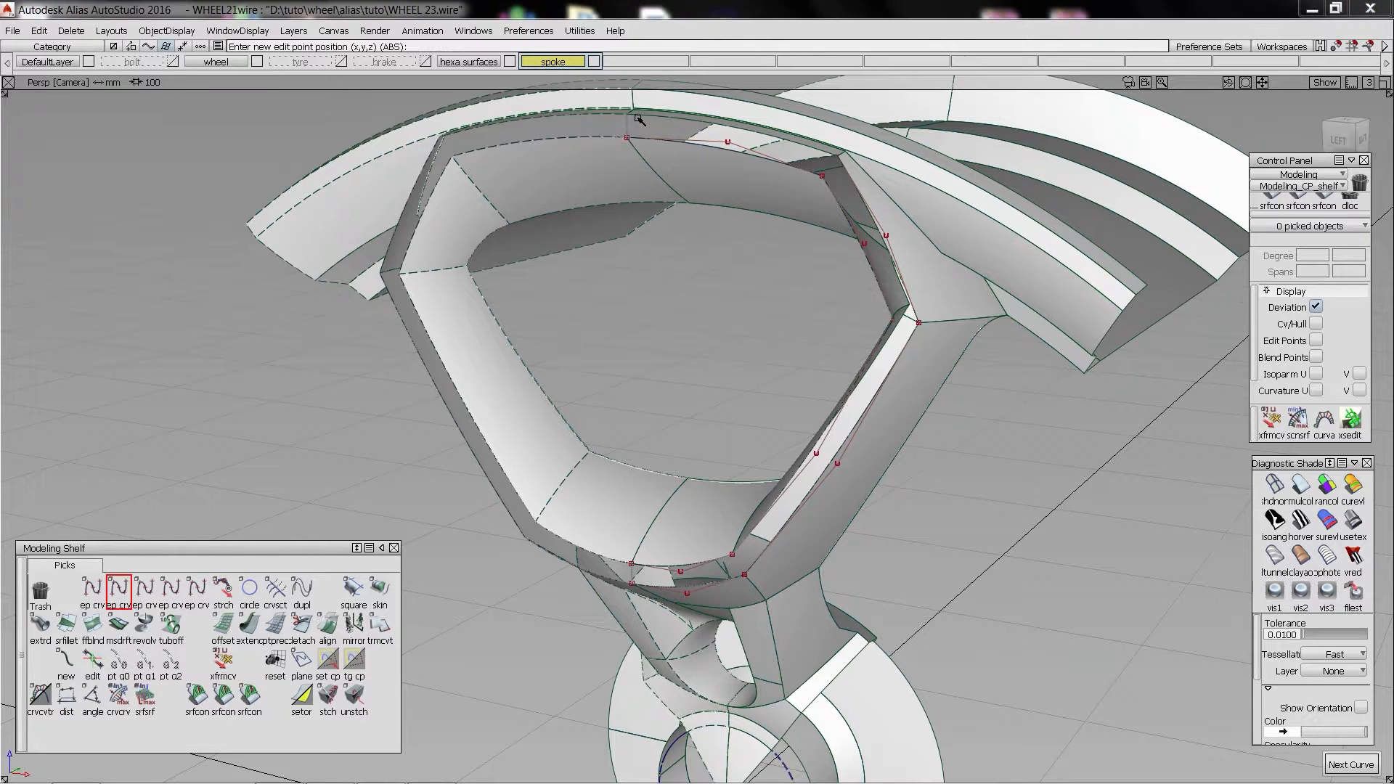
click(629, 114)
click(626, 137)
key(F2)
click(822, 175)
click(841, 154)
ctrl+shift+drag(809, 273, 815, 230)
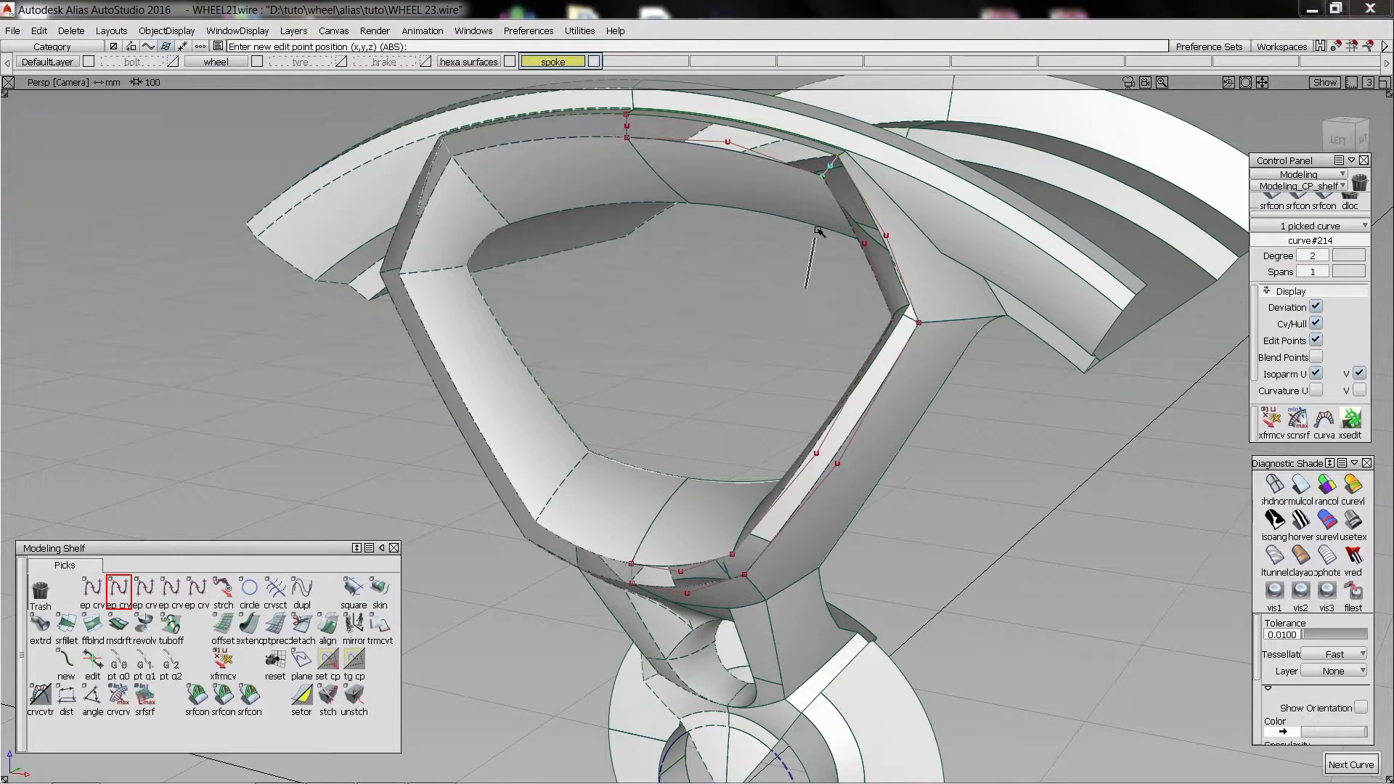
click(892, 320)
click(919, 322)
- Draw linking curves between the inner and outer edge curves at the opening's lower corner and at the centre of its base
alt+shift+middle_drag(775, 513, 766, 423)
click(724, 469)
click(738, 490)
click(624, 479)
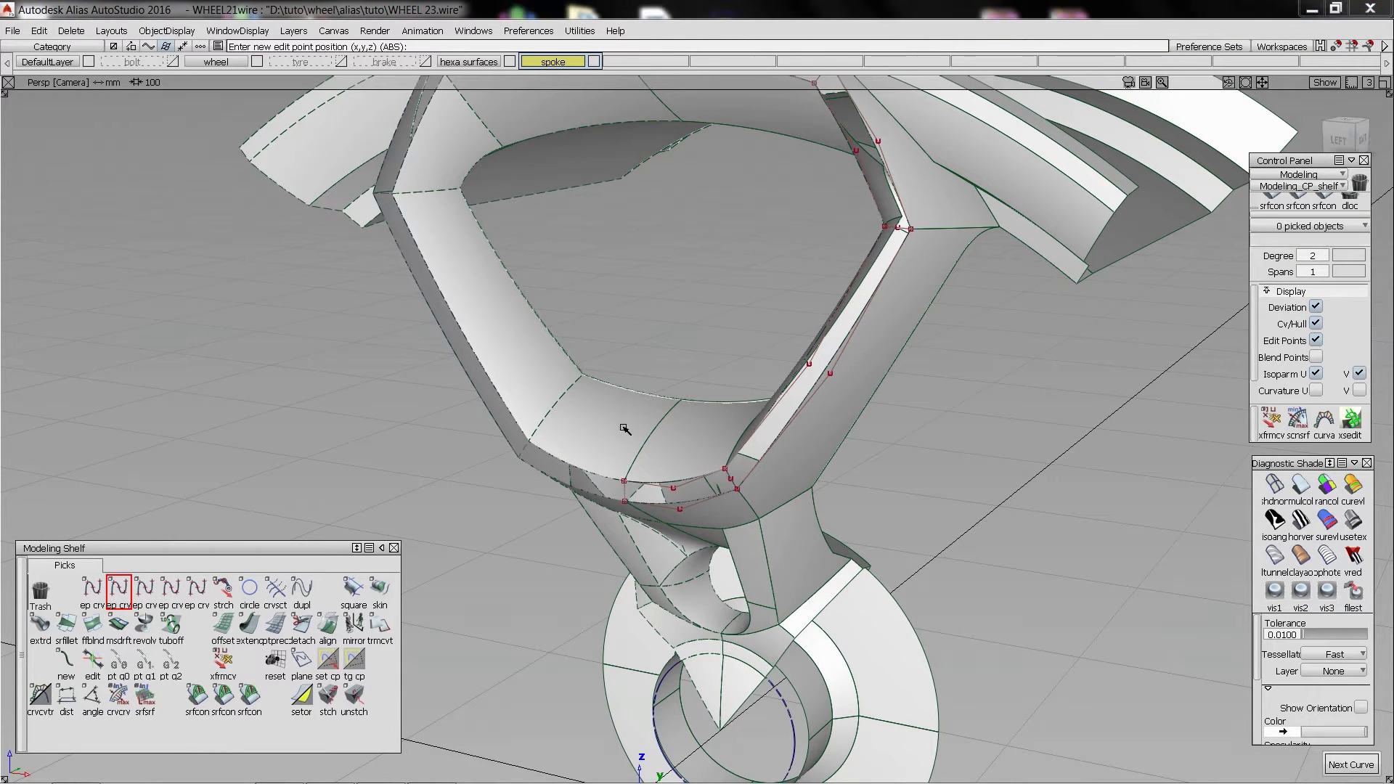
click(625, 501)
- Build a Square surface over the base strip of the front face from its four boundary curves
alt+shift+drag(627, 546, 637, 463)
click(614, 529)
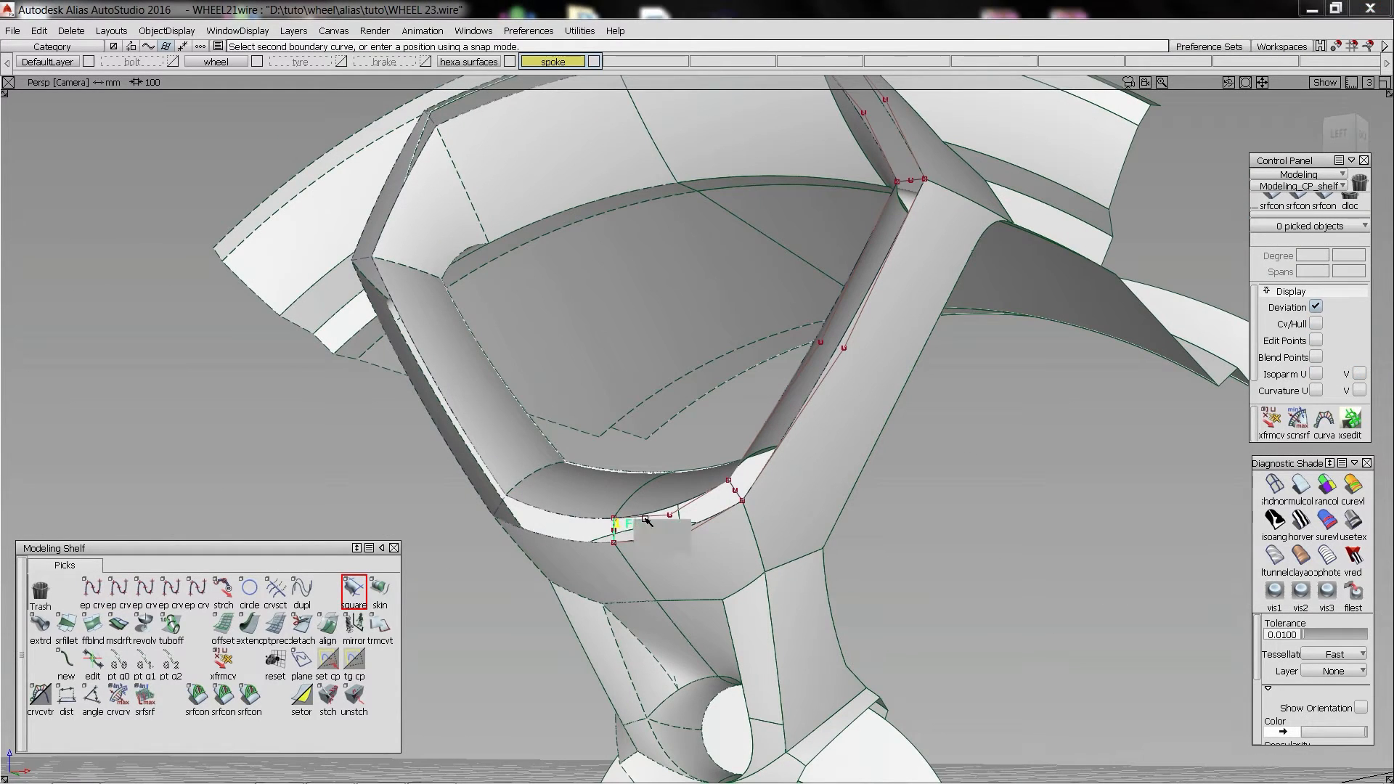
click(642, 518)
click(652, 544)
click(667, 539)
click(687, 560)
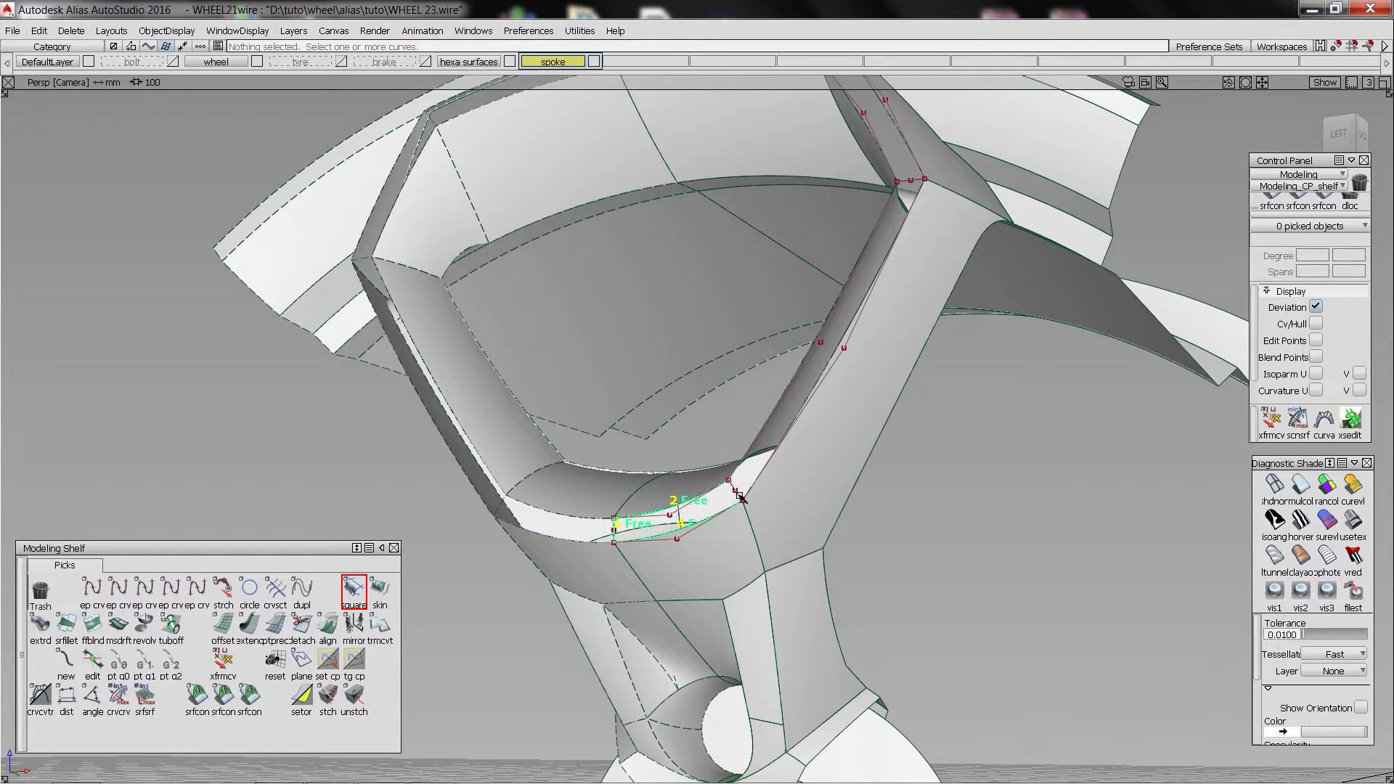
click(737, 491)
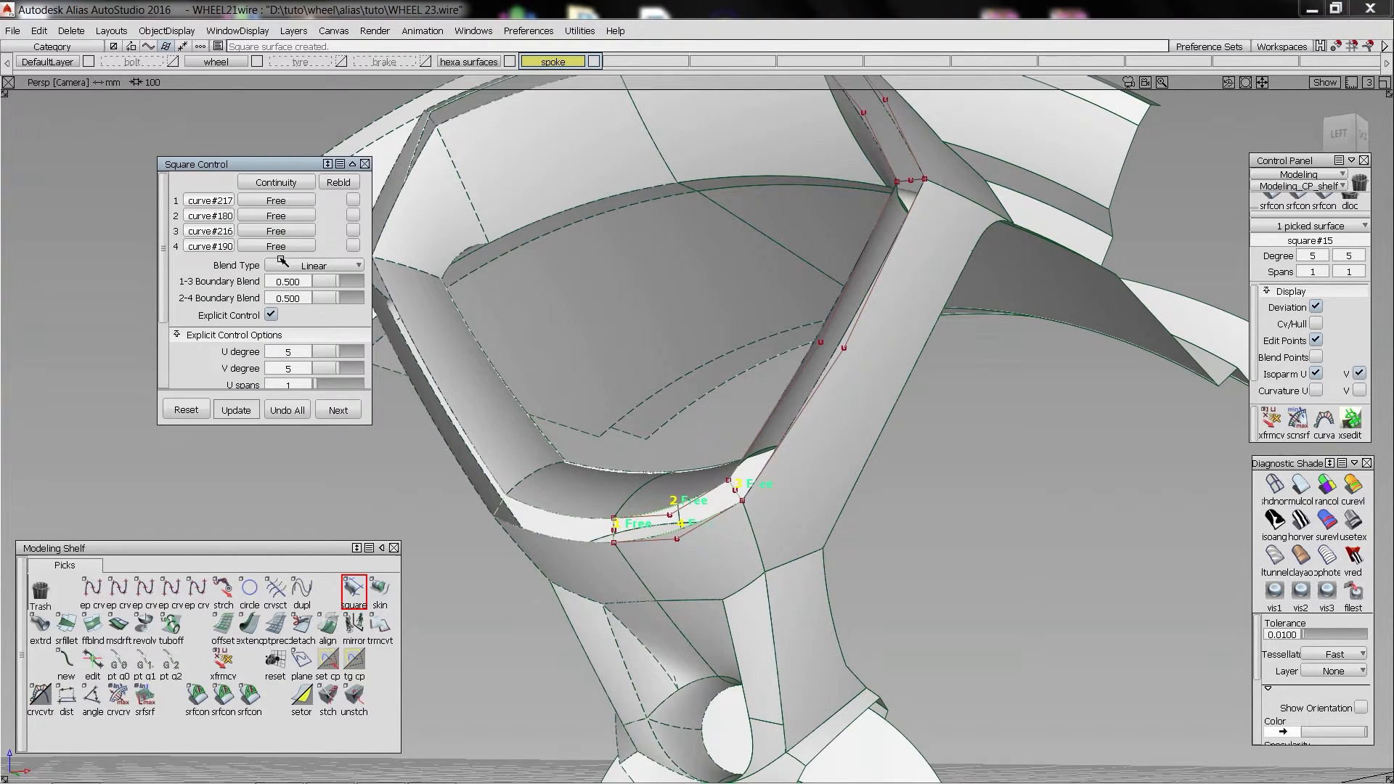
- Set the base surface's U and V degree to 2 and its centre-line boundary to Implied Curvature
click(323, 352)
mouse_move(321, 368)
mouse_down()
mouse_move(307, 362)
mouse_move(323, 371)
mouse_up()
click(295, 202)
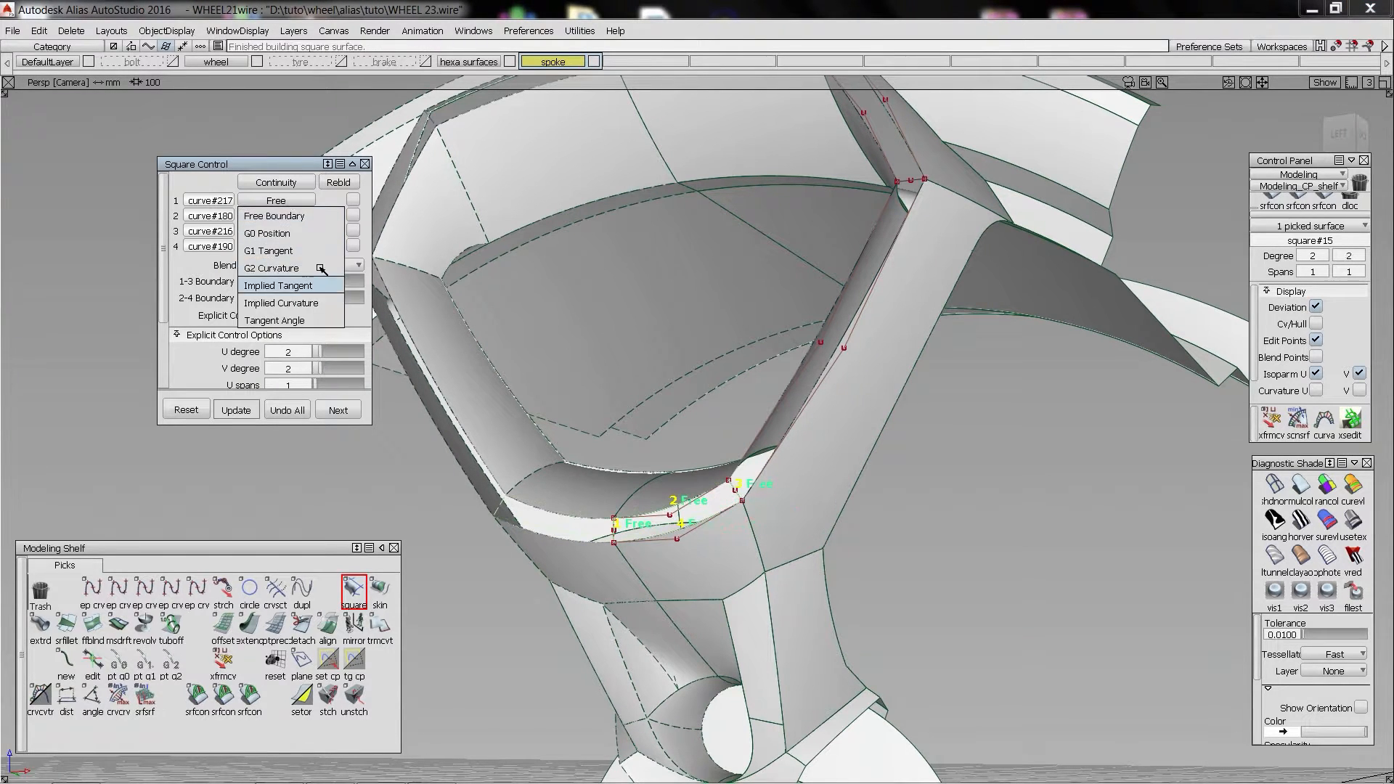
click(320, 289)
- Build a Square surface over the top strip of the front face from the linking curves, inner edge curve and revolved rim surface edge
alt+shift+drag(799, 318, 732, 399)
click(601, 203)
click(603, 202)
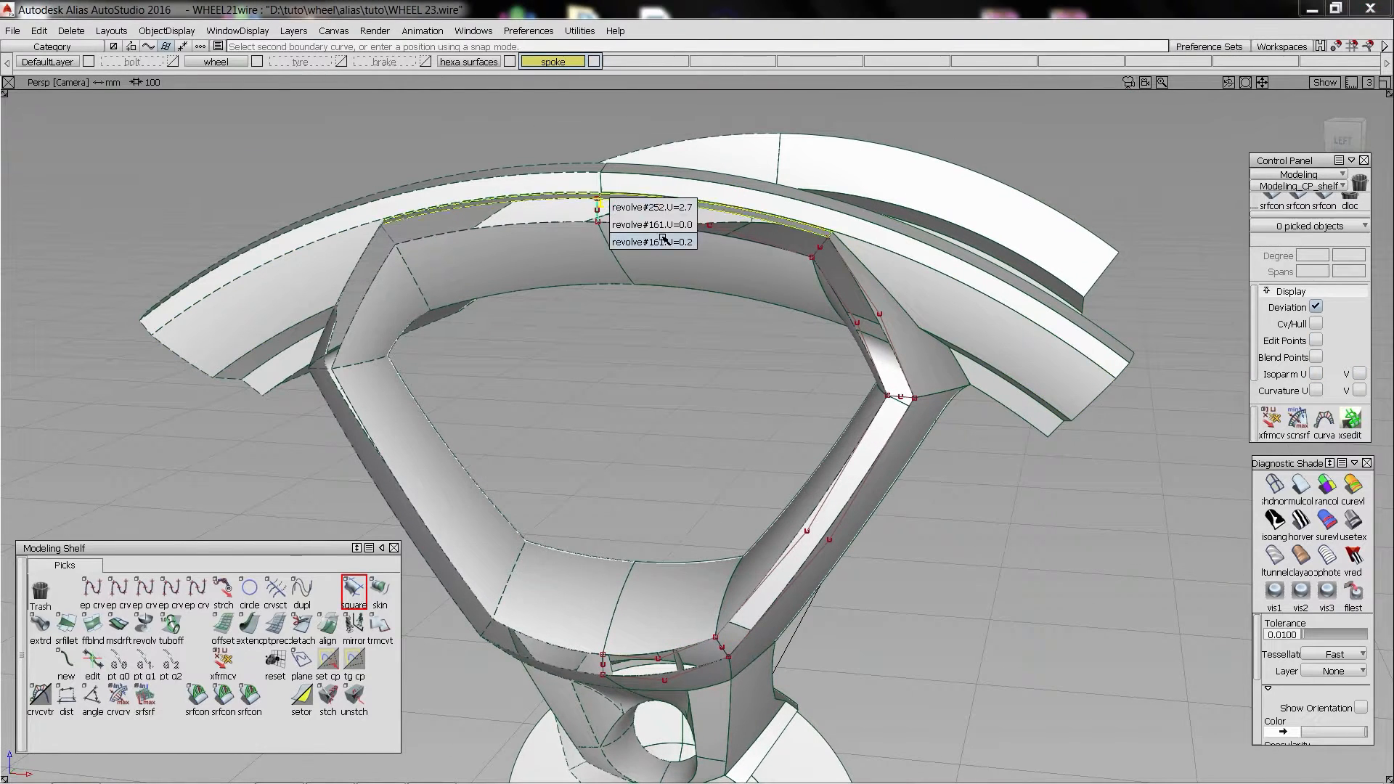
click(662, 243)
click(642, 223)
click(659, 247)
click(822, 243)
click(756, 209)
alt+shift+drag(756, 203, 744, 219)
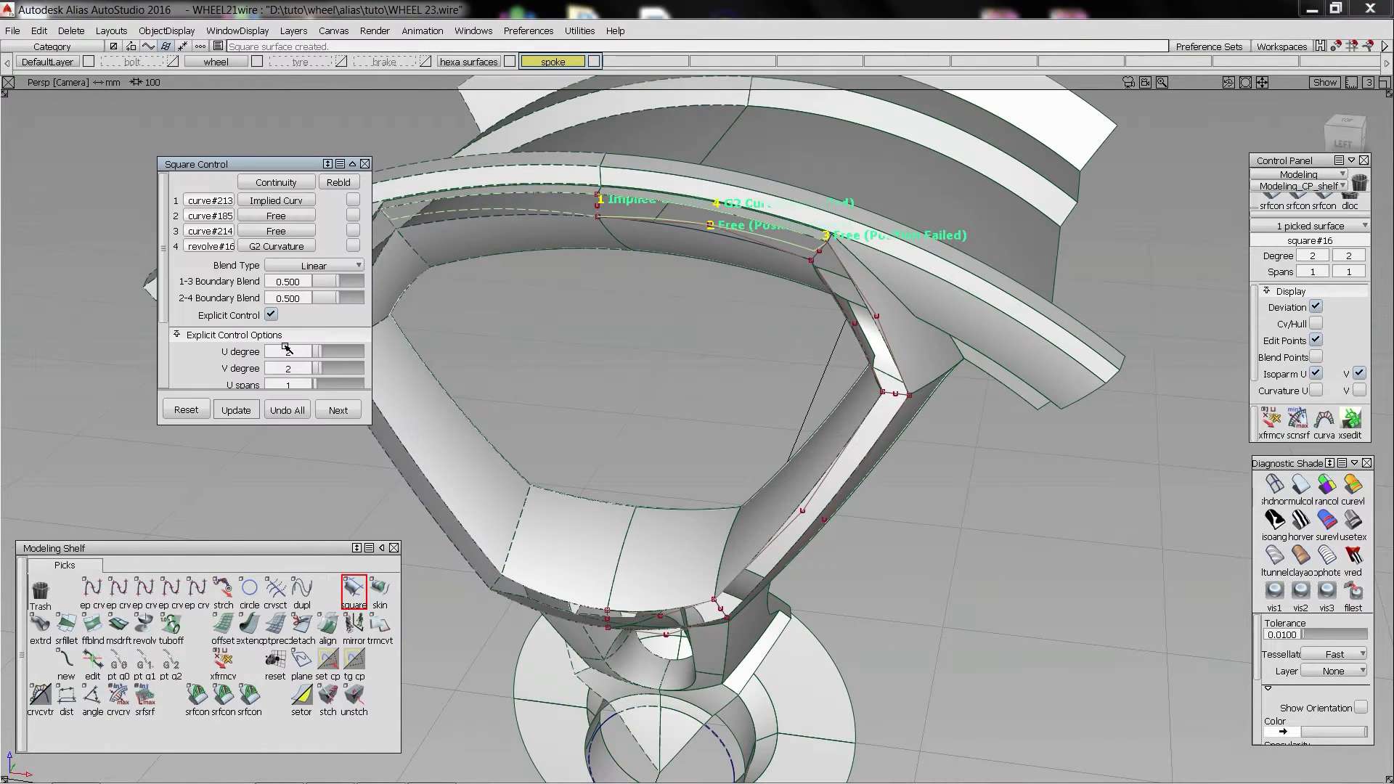
- Set the top surface to U degree 2 and V degree 6, with its revolve boundary's continuity set to Free
click(332, 368)
click(337, 352)
click(285, 247)
click(299, 261)
alt+shift+drag(813, 174, 734, 240)
click(345, 368)
click(318, 353)
- Build a Square surface over the long lower side strip of the front face, between the side corner and the lower corner
alt+shift+middle_drag(703, 551, 739, 378)
alt+shift+drag(735, 375, 672, 407)
click(847, 289)
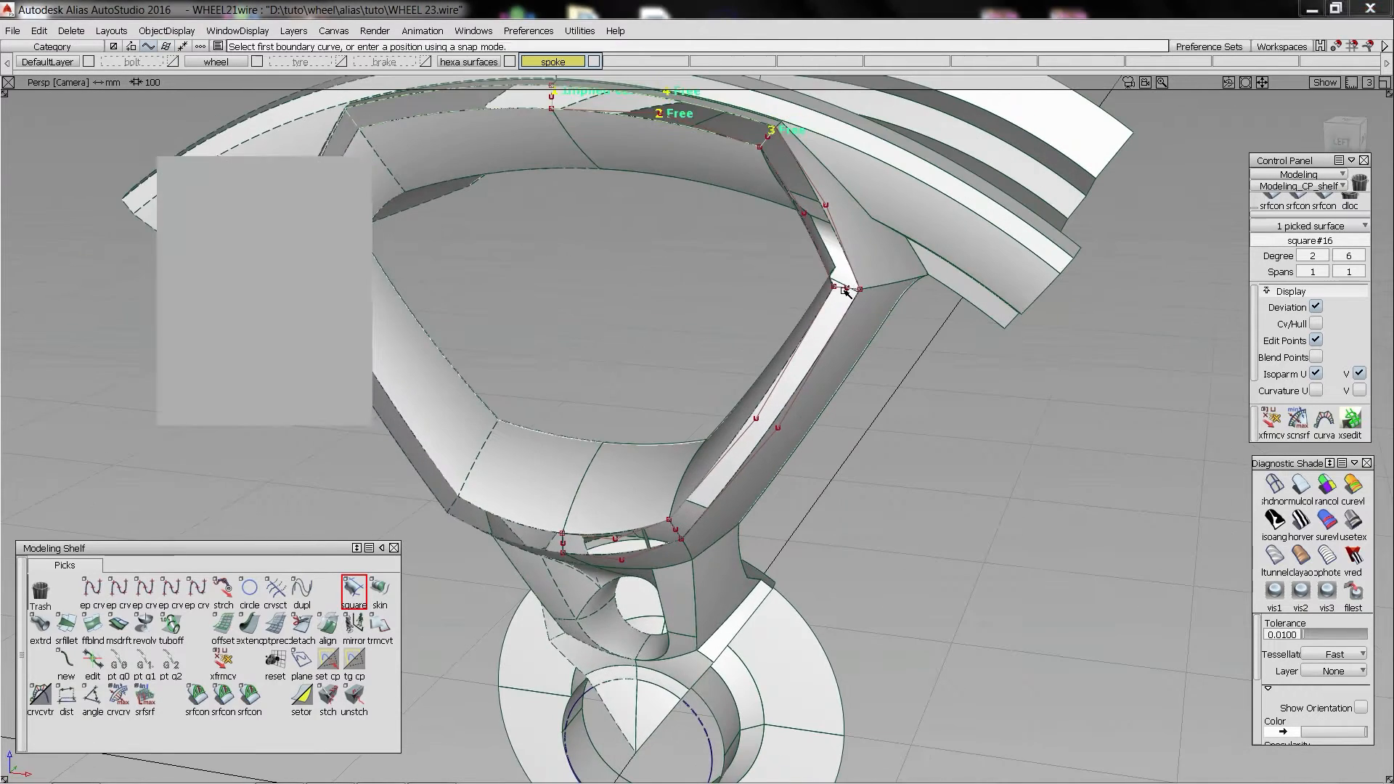
click(842, 312)
click(866, 331)
click(810, 324)
click(831, 343)
click(677, 530)
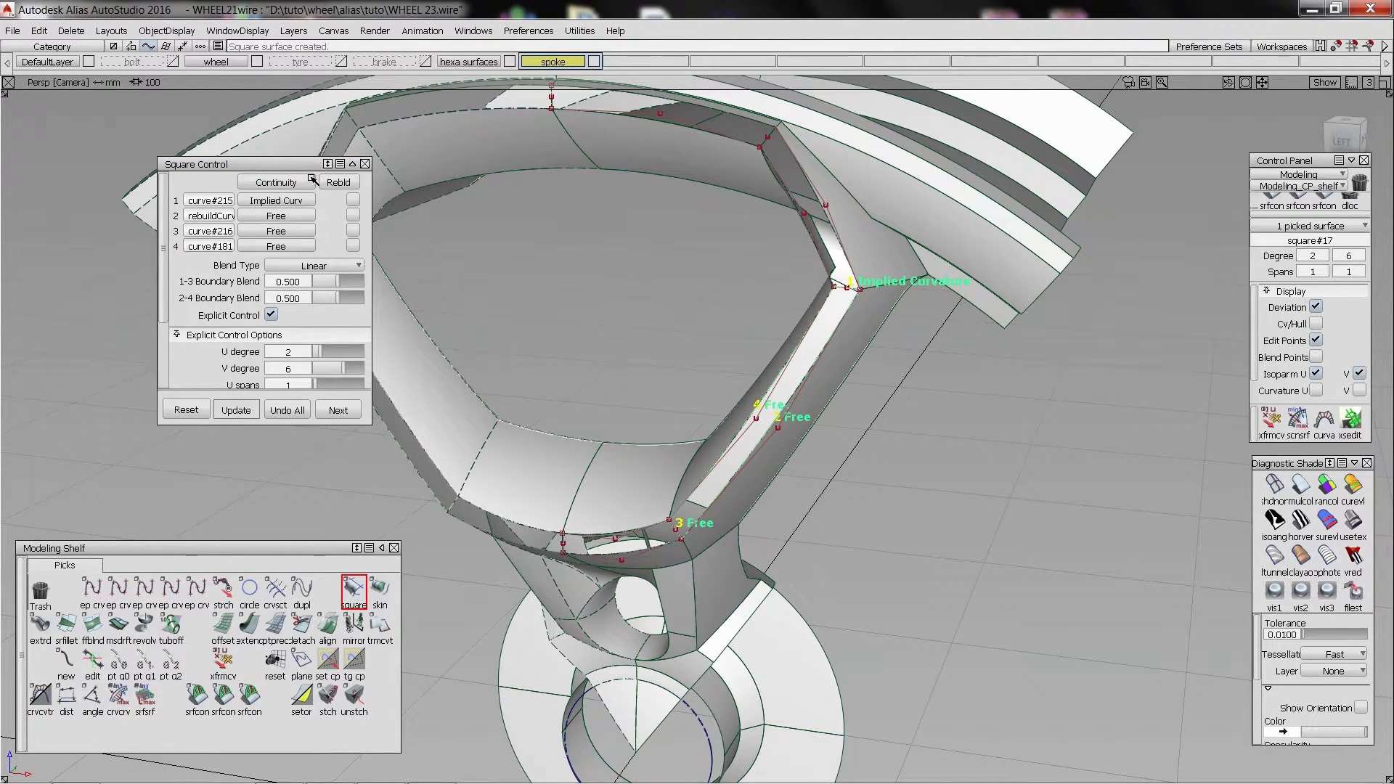
click(307, 183)
- Build a Square surface over the short upper side strip of the front face, between the upper corner and the side corner
alt+shift+middle_drag(770, 145, 723, 280)
click(718, 276)
click(738, 284)
click(739, 284)
click(760, 302)
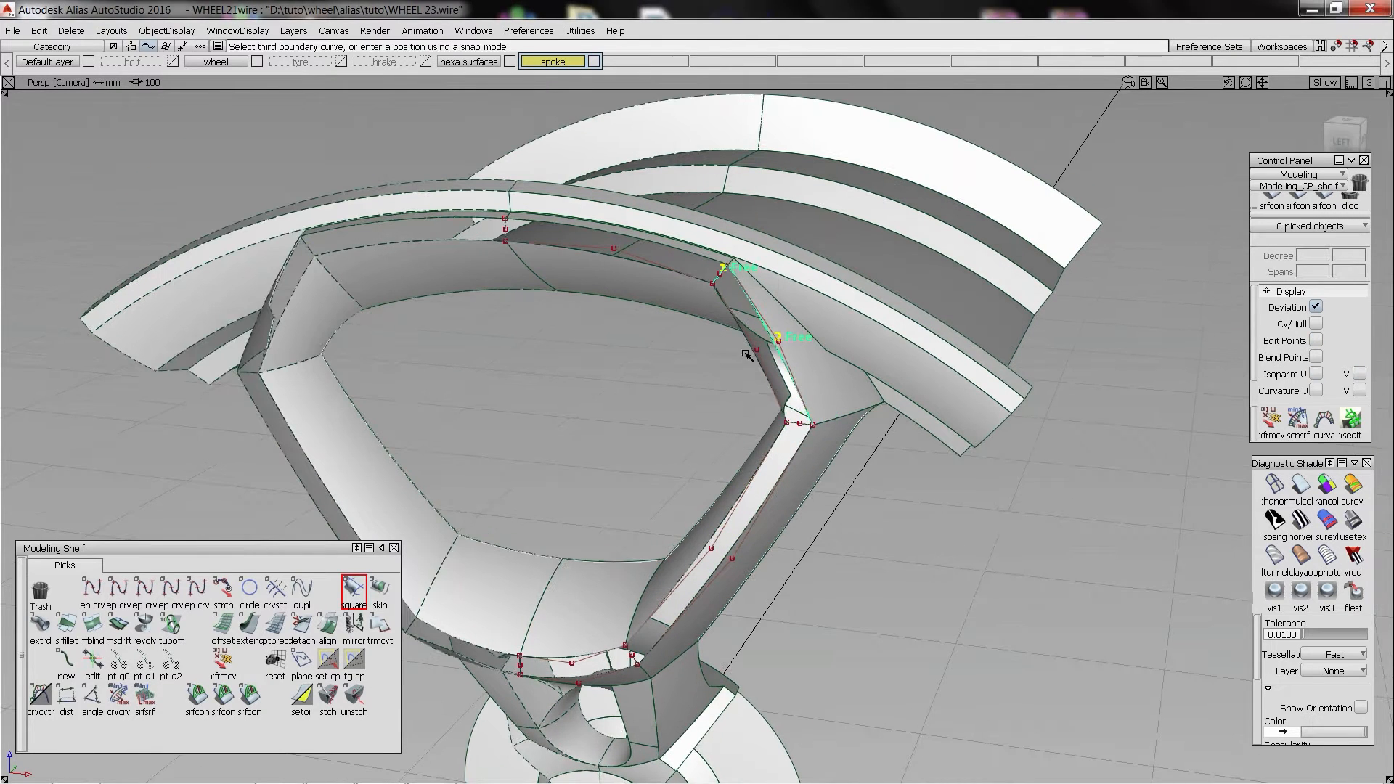
click(753, 353)
click(776, 372)
click(802, 425)
click(824, 442)
- Apply multi-colour shading and select the five short linking curves around the spoke's front face
click(1297, 485)
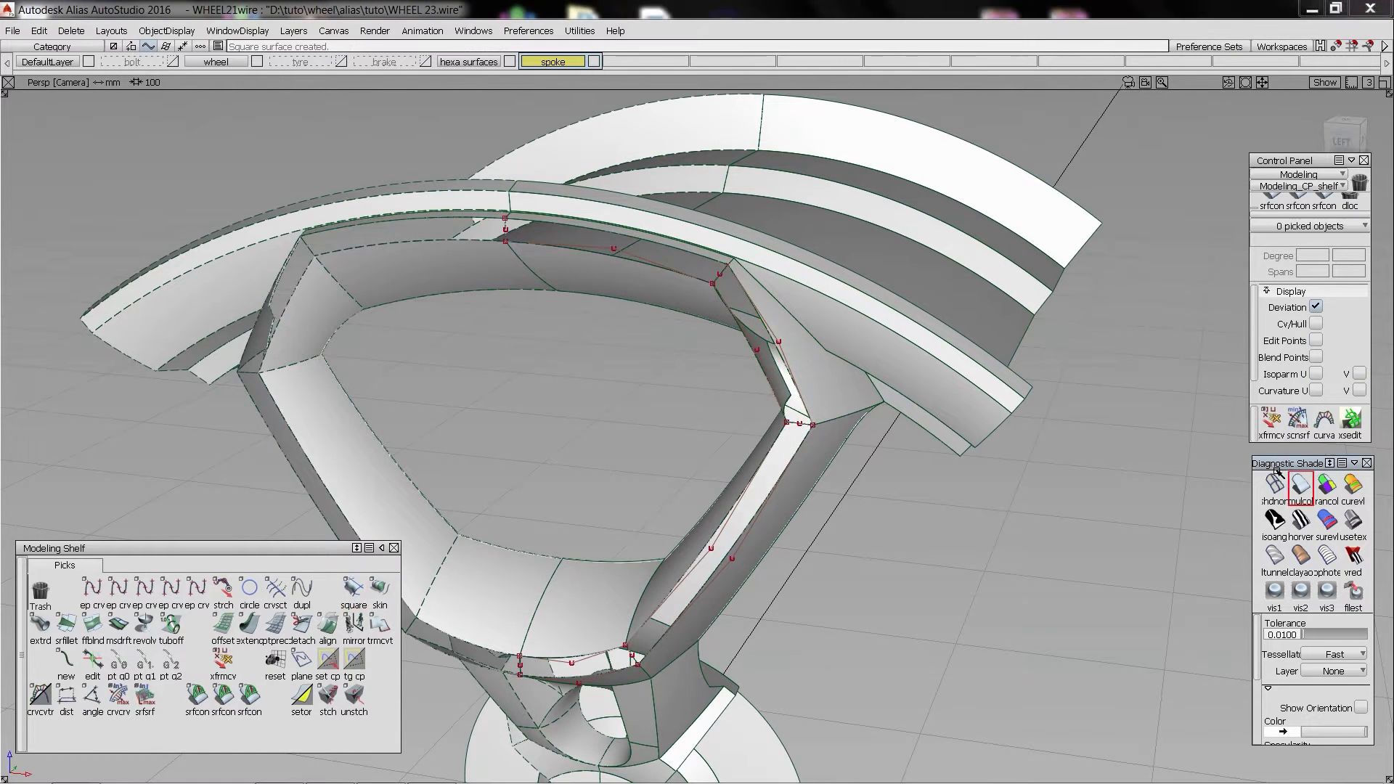
ctrl+shift+drag(508, 220, 507, 240)
click(505, 231)
click(719, 275)
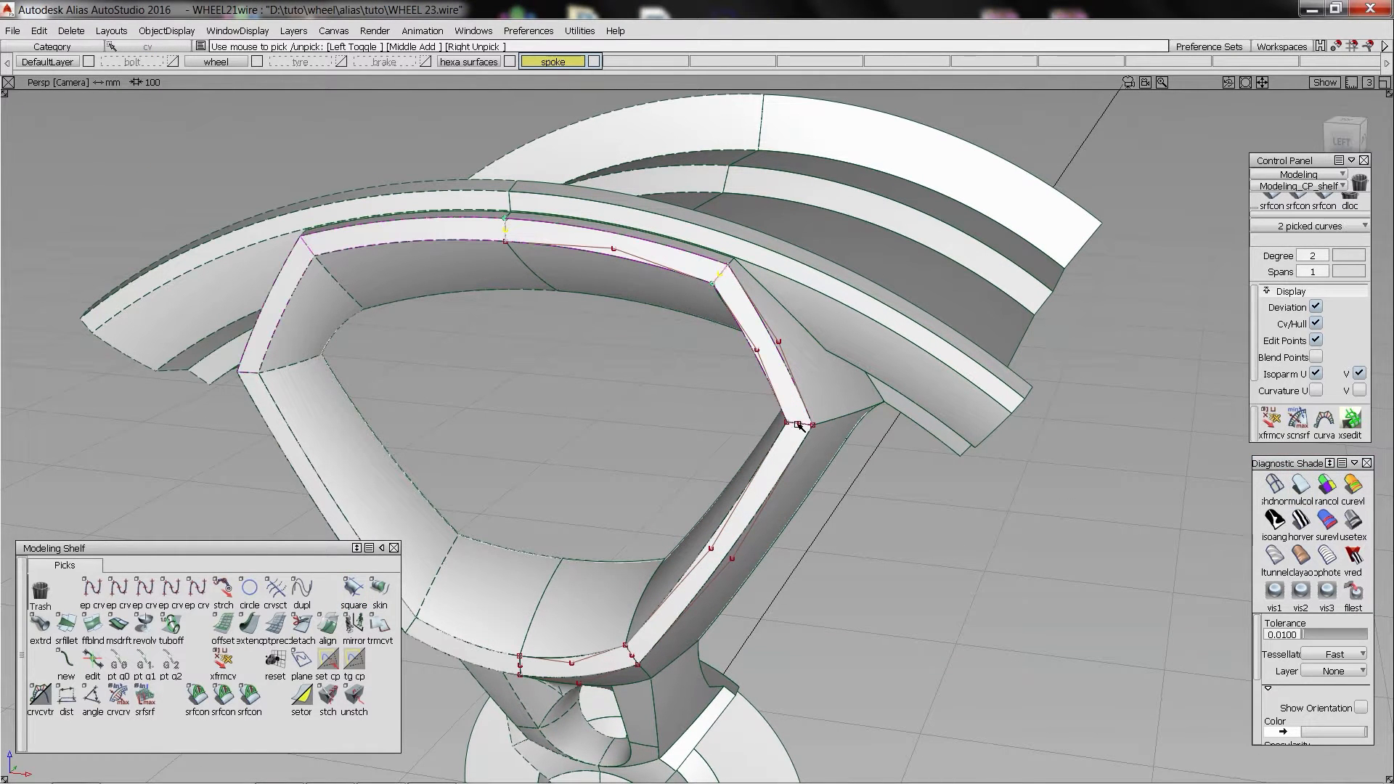
click(798, 425)
alt+shift+middle_drag(682, 642, 716, 444)
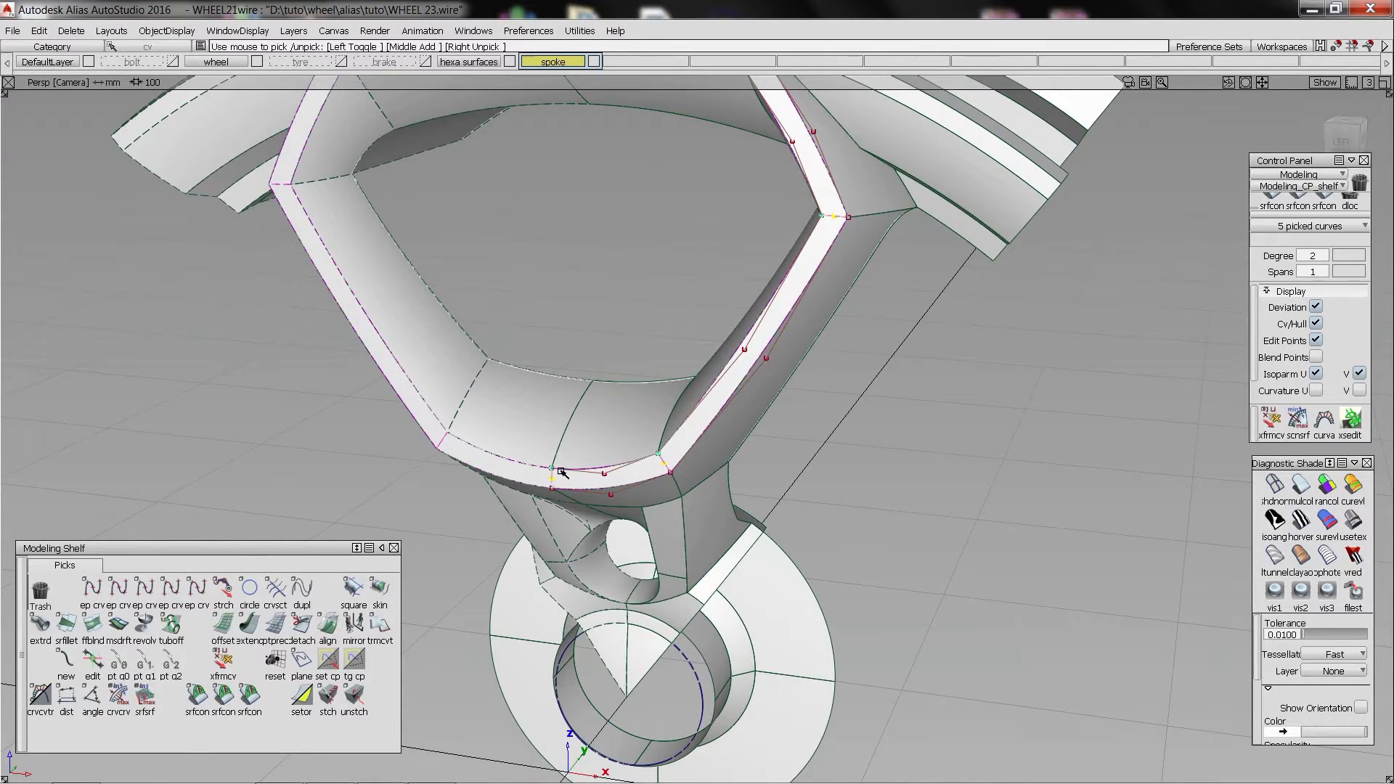
- Move the middle CVs of the five selected linking curves with Transform CV to round the front face's cross-section
alt+shift+middle_drag(645, 109, 656, 268)
alt+shift+click(565, 220)
alt+shift+right_drag(565, 220, 980, 227)
alt+shift+drag(981, 228, 716, 218)
ctrl+shift+right_drag(717, 220, 711, 285)
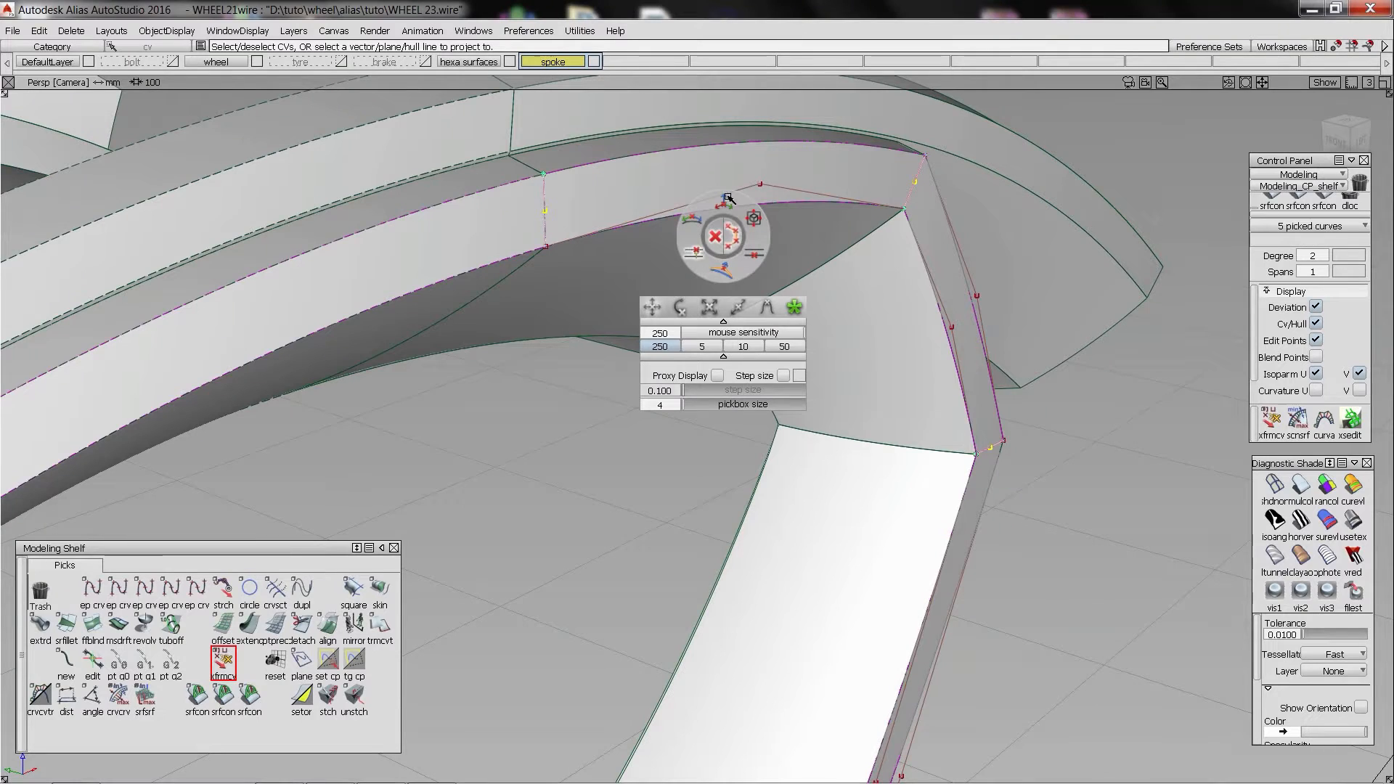
click(696, 242)
drag(499, 445, 932, 570)
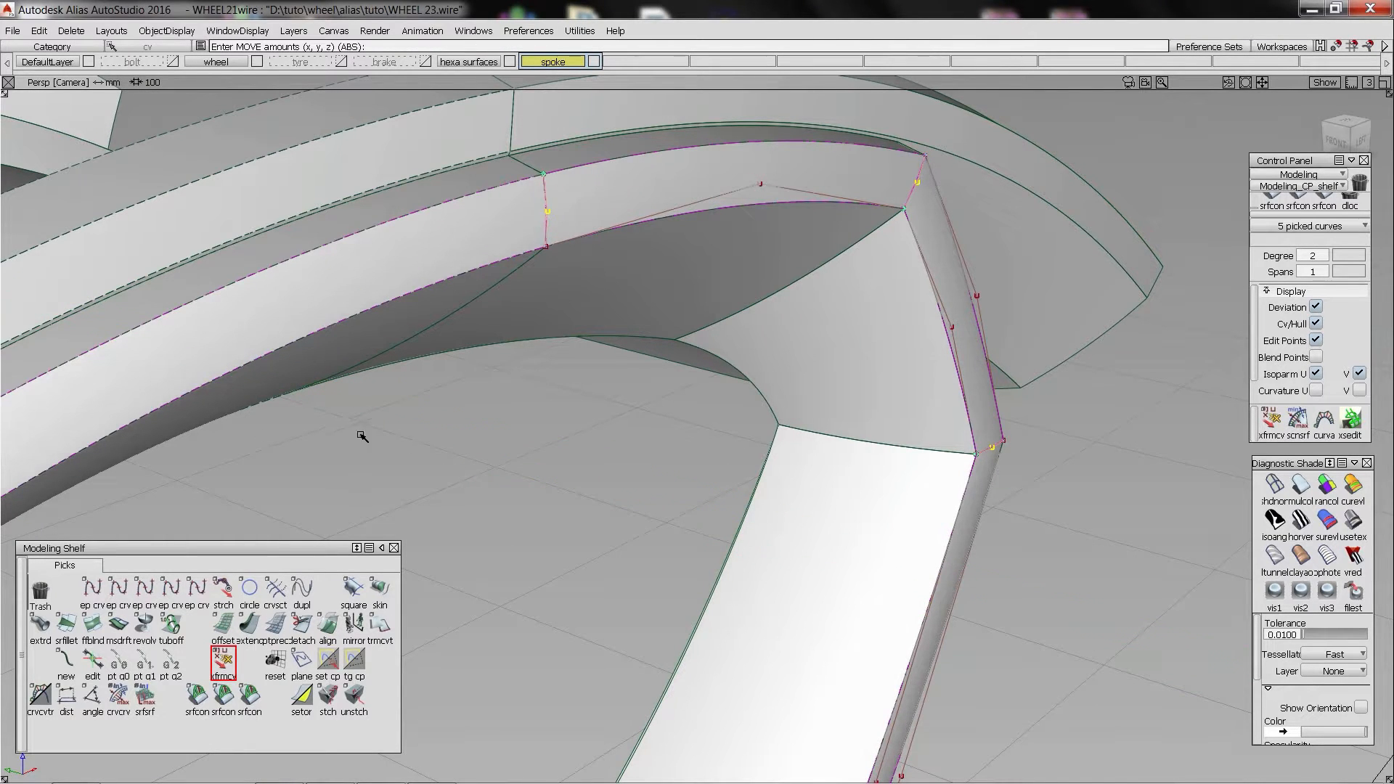
- Examine the reshaped front face with Showroom reflection shading and with multi-colour shading from several angles
alt+shift+drag(748, 425, 589, 414)
ctrl+shift+drag(590, 414, 654, 425)
click(1353, 536)
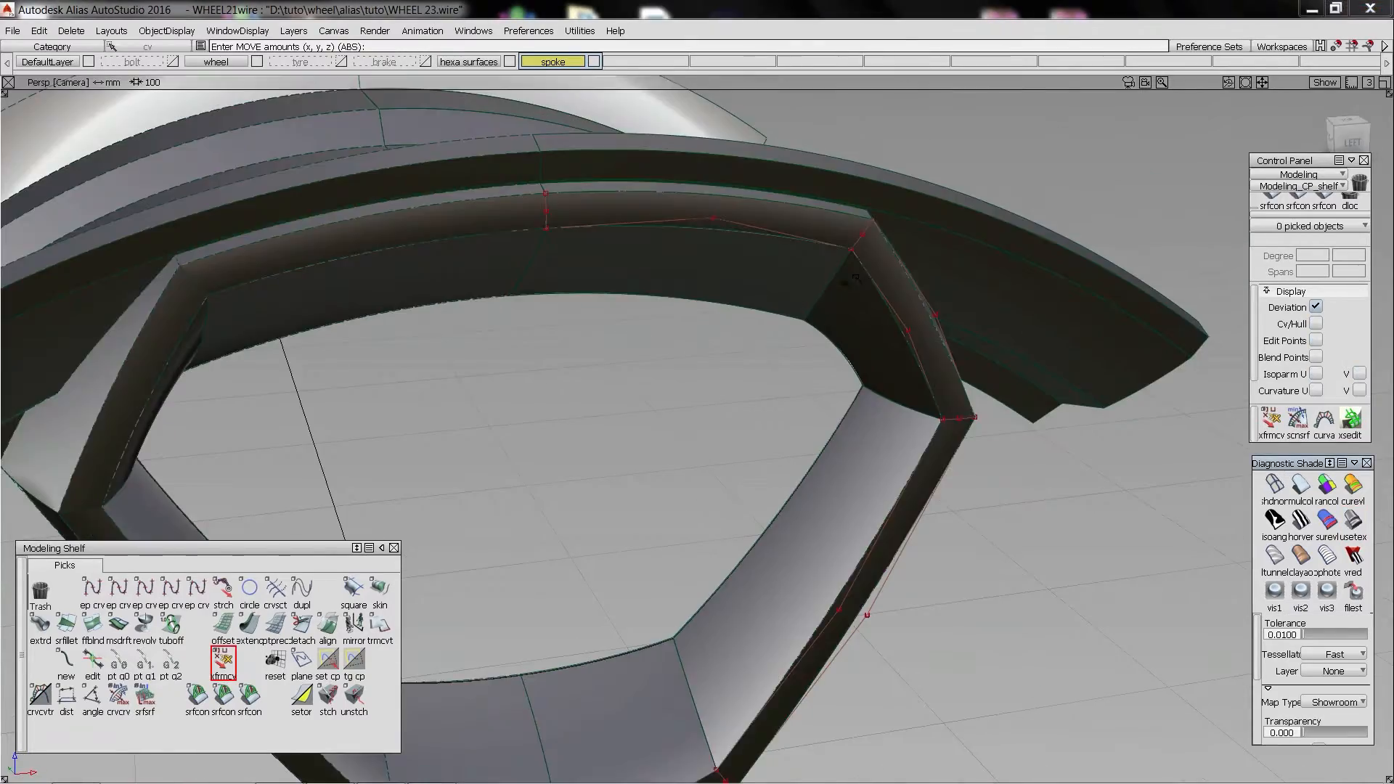
alt+shift+drag(734, 407, 697, 305)
alt+shift+right_drag(698, 305, 596, 276)
mouse_move(596, 276)
alt+shift+mouse_down()
mouse_move(640, 254)
mouse_move(625, 305)
alt+shift+mouse_up()
click(1299, 487)
alt+shift+right_drag(625, 306, 908, 283)
mouse_move(708, 254)
alt+shift+mouse_down()
mouse_move(678, 276)
mouse_move(451, 189)
mouse_move(631, 308)
mouse_move(691, 286)
alt+shift+mouse_up()
alt+shift+right_drag(690, 286, 611, 278)
alt+shift+drag(610, 278, 564, 274)
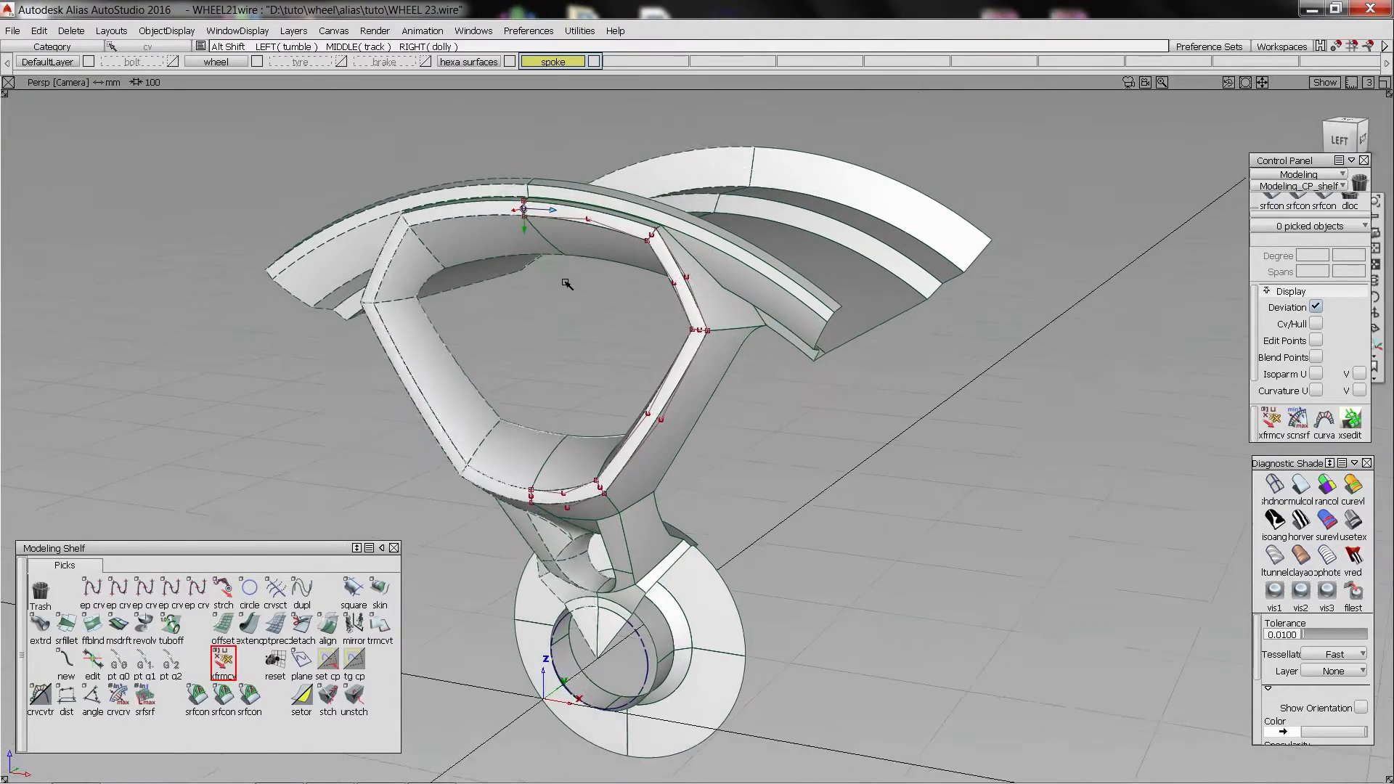
alt+shift+middle_drag(564, 274, 564, 290)
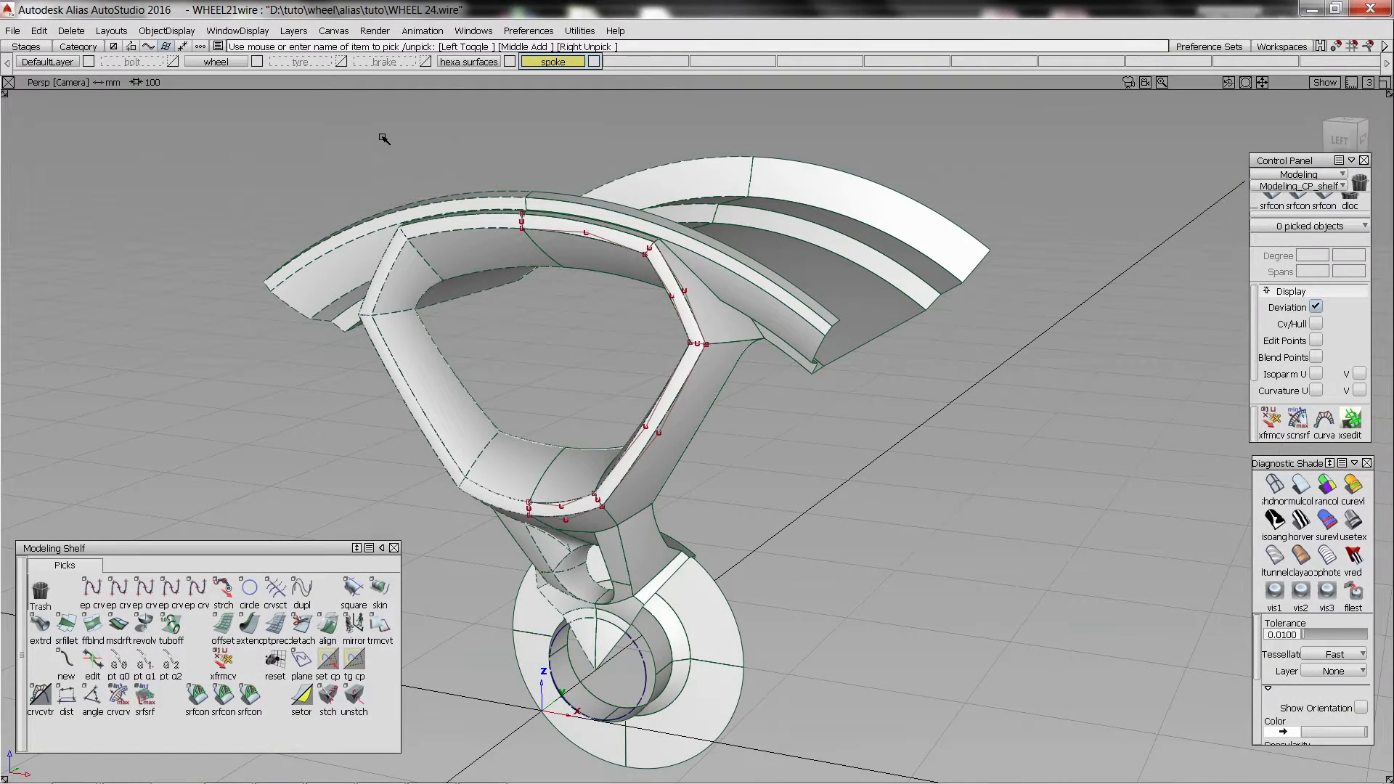
- Select all the wheel segment's surfaces with the construction curves hidden, and close in on the opening's inner side corner
drag(379, 140, 1206, 783)
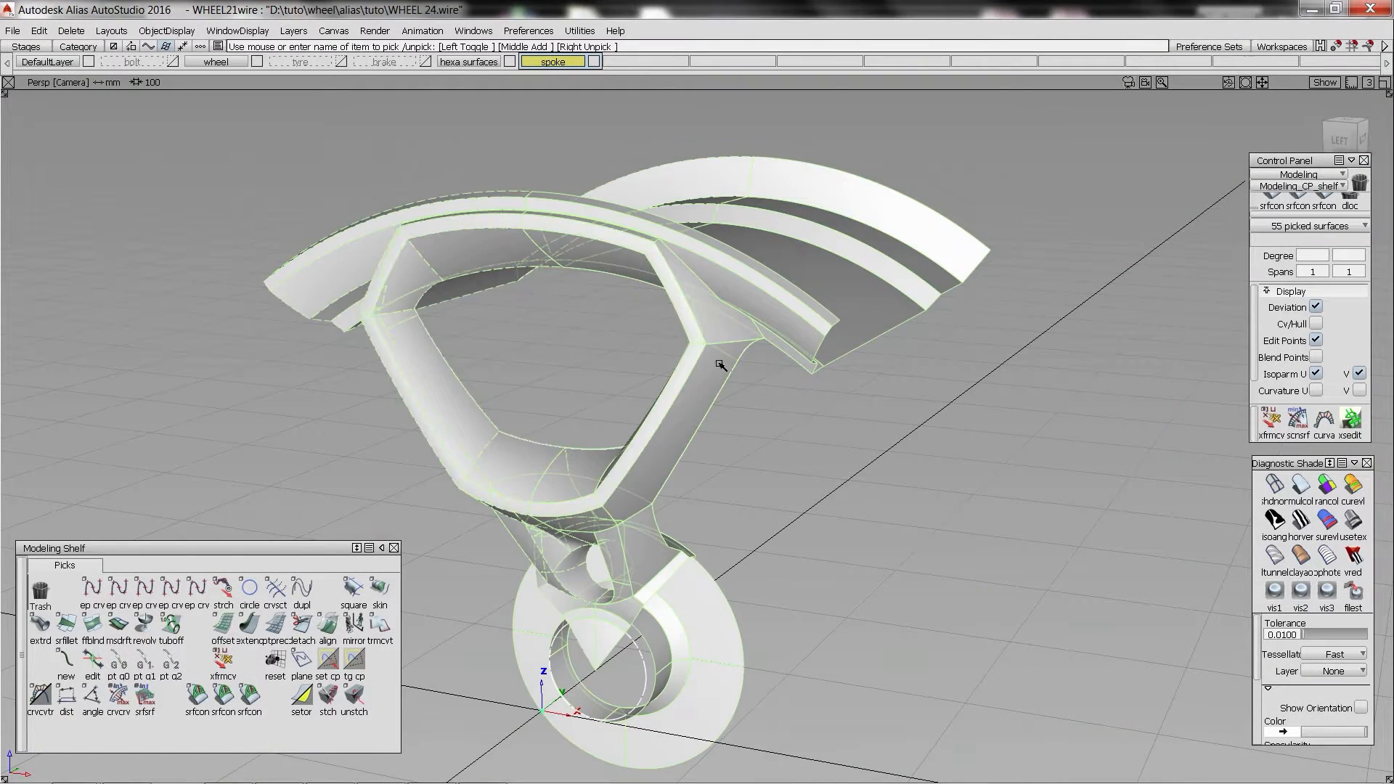
key(alt+shift)
alt+shift+click(695, 349)
alt+shift+right_drag(607, 399, 1043, 382)
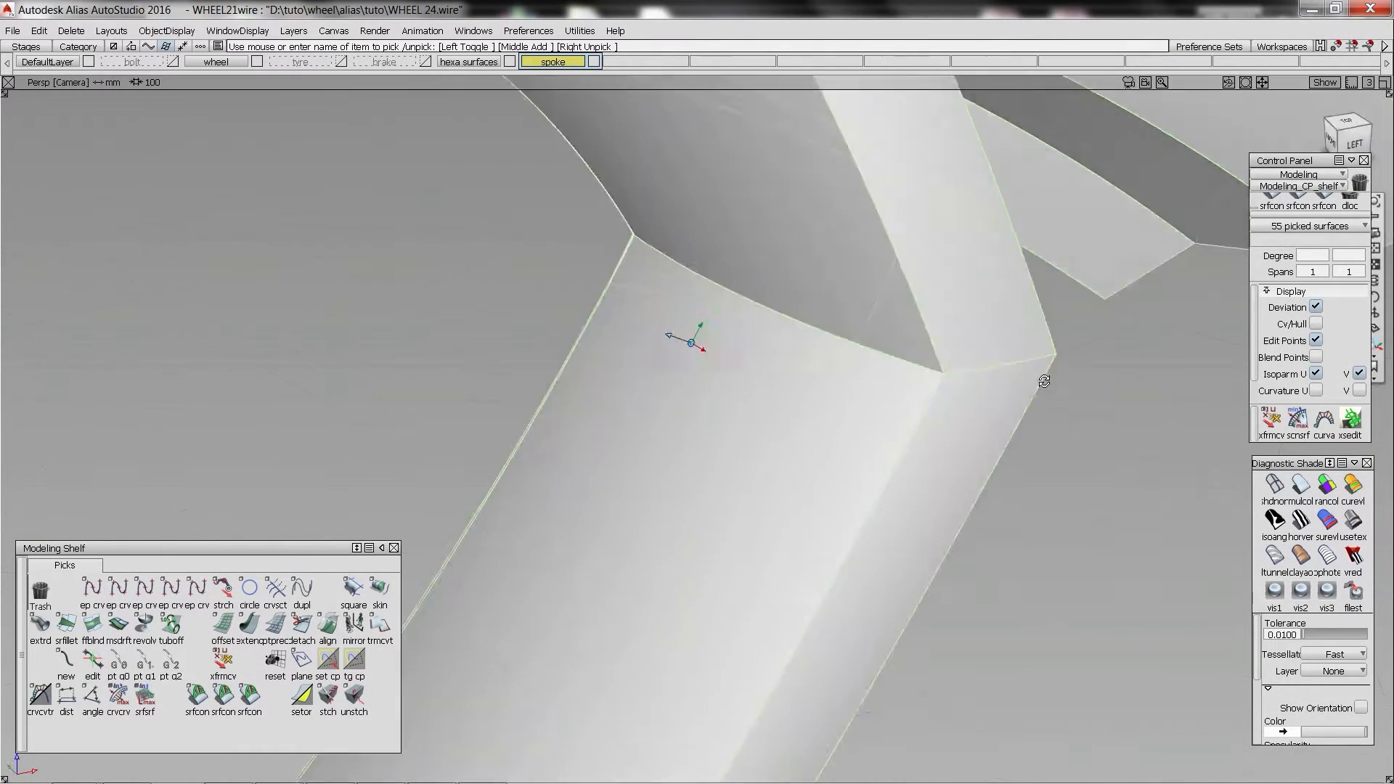
alt+shift+middle_drag(1043, 383, 1009, 586)
alt+shift+drag(682, 392, 717, 518)
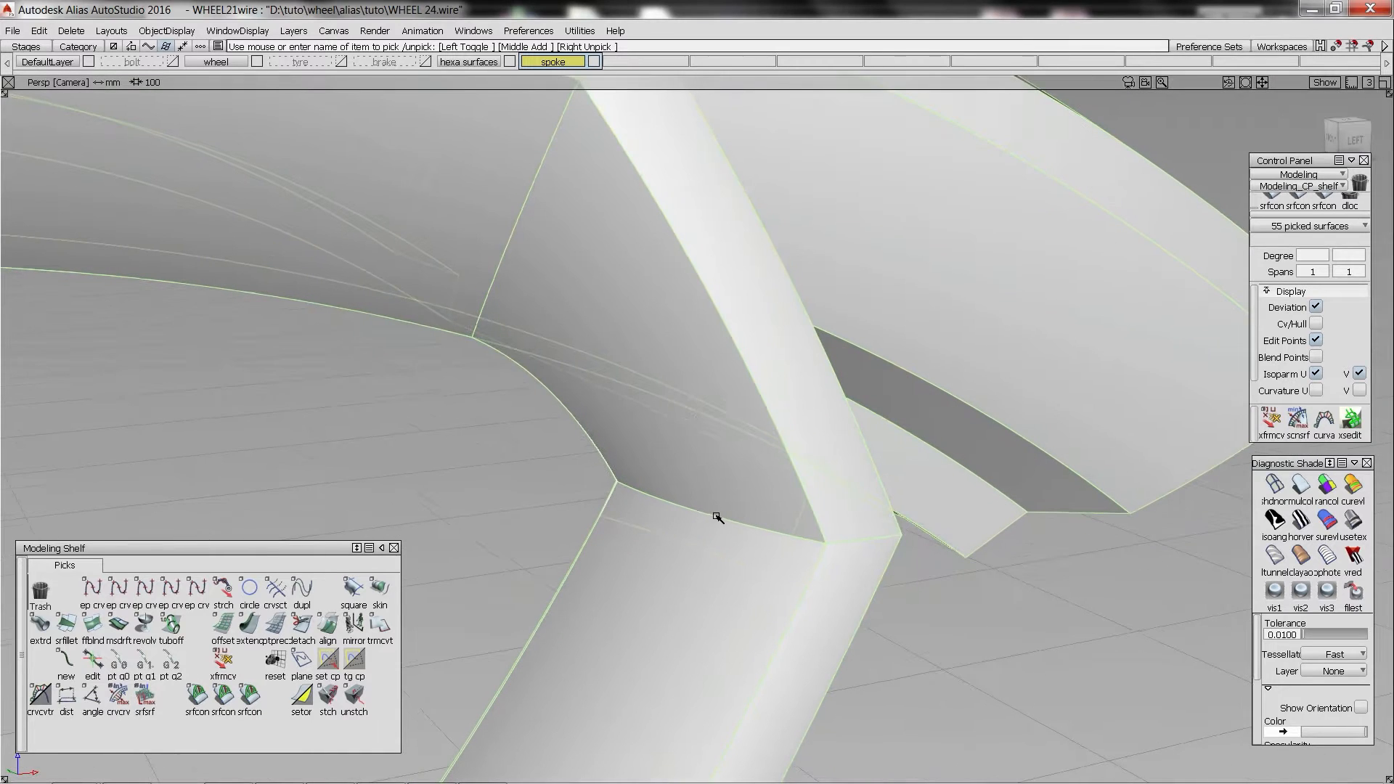
- Duplicate the shared edge at the opening's side corner and stretch the copy's ends down onto the lower side surface's edges
key(ctrl+d)
click(679, 507)
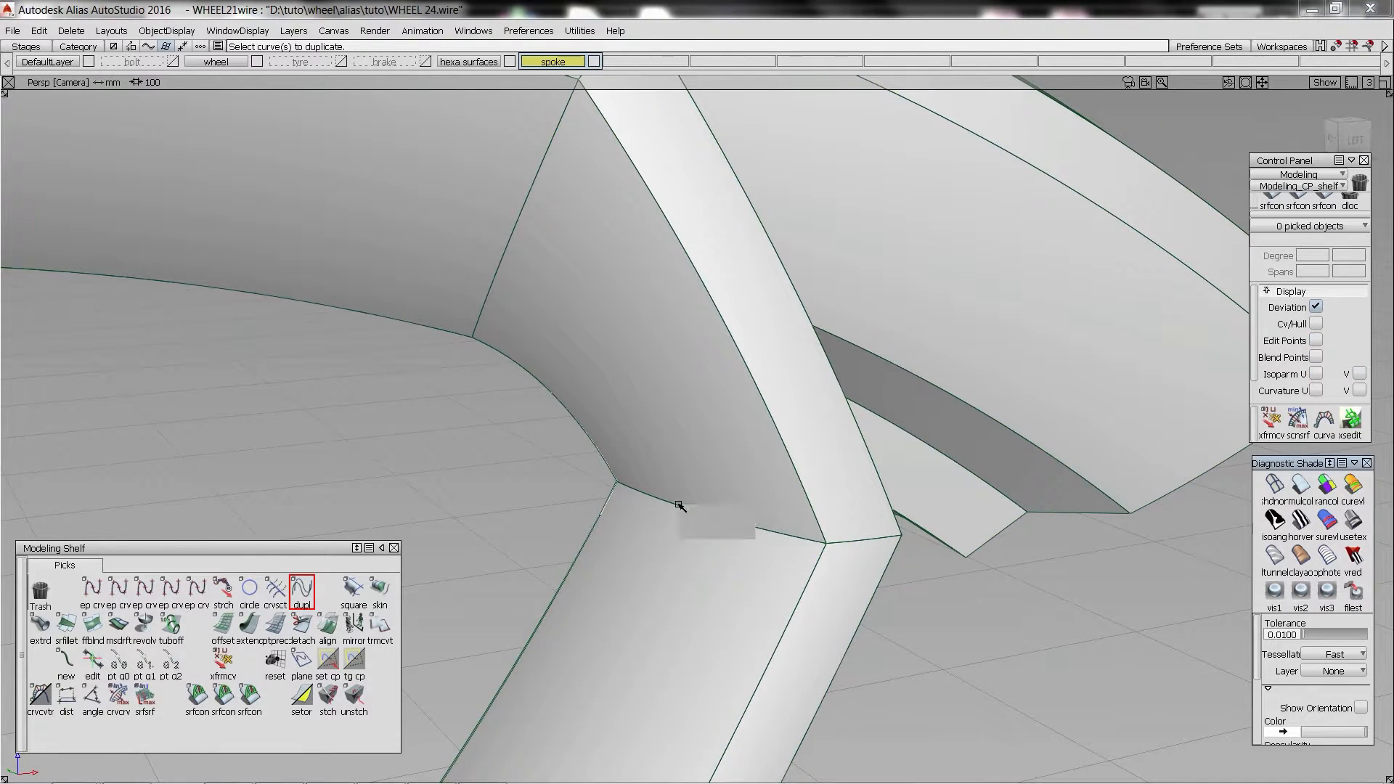
click(691, 517)
key(s)
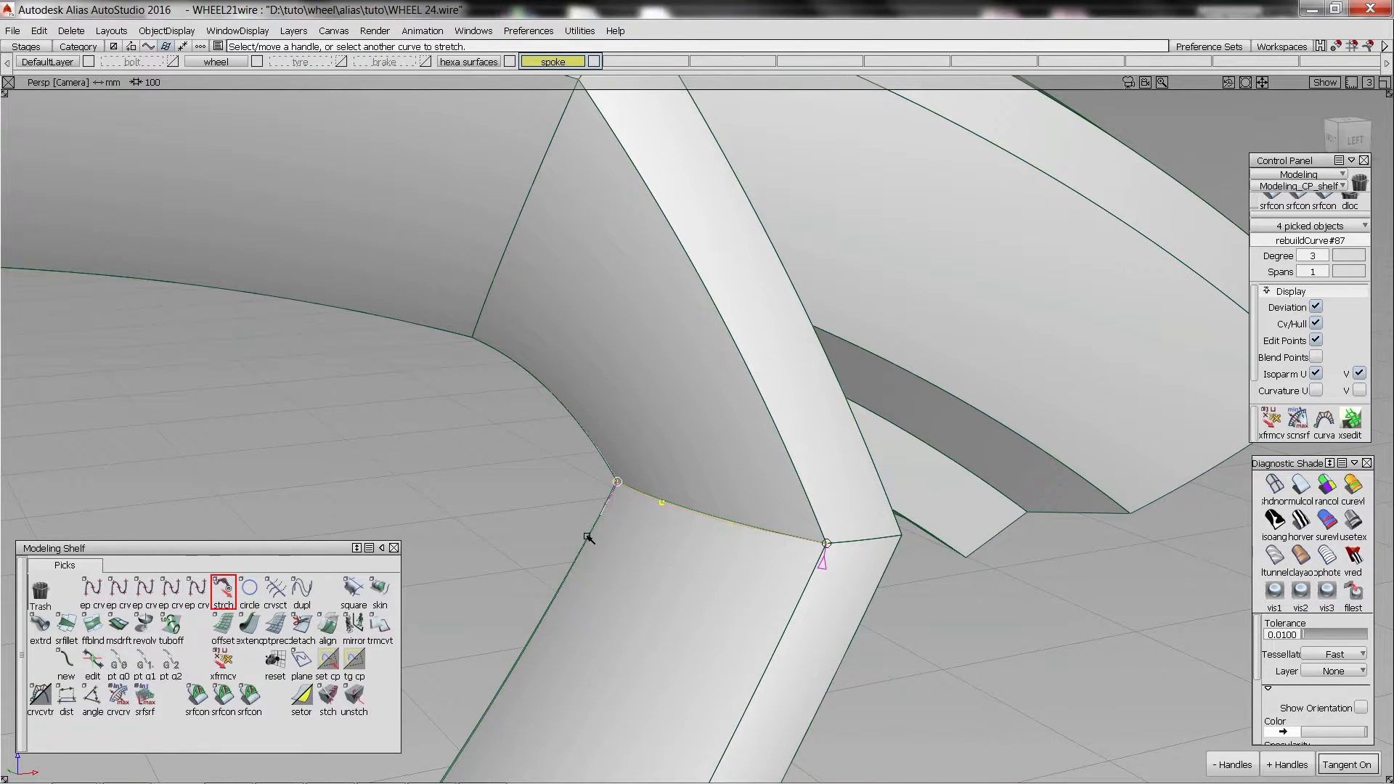
drag(588, 537, 585, 541)
drag(816, 566, 763, 674)
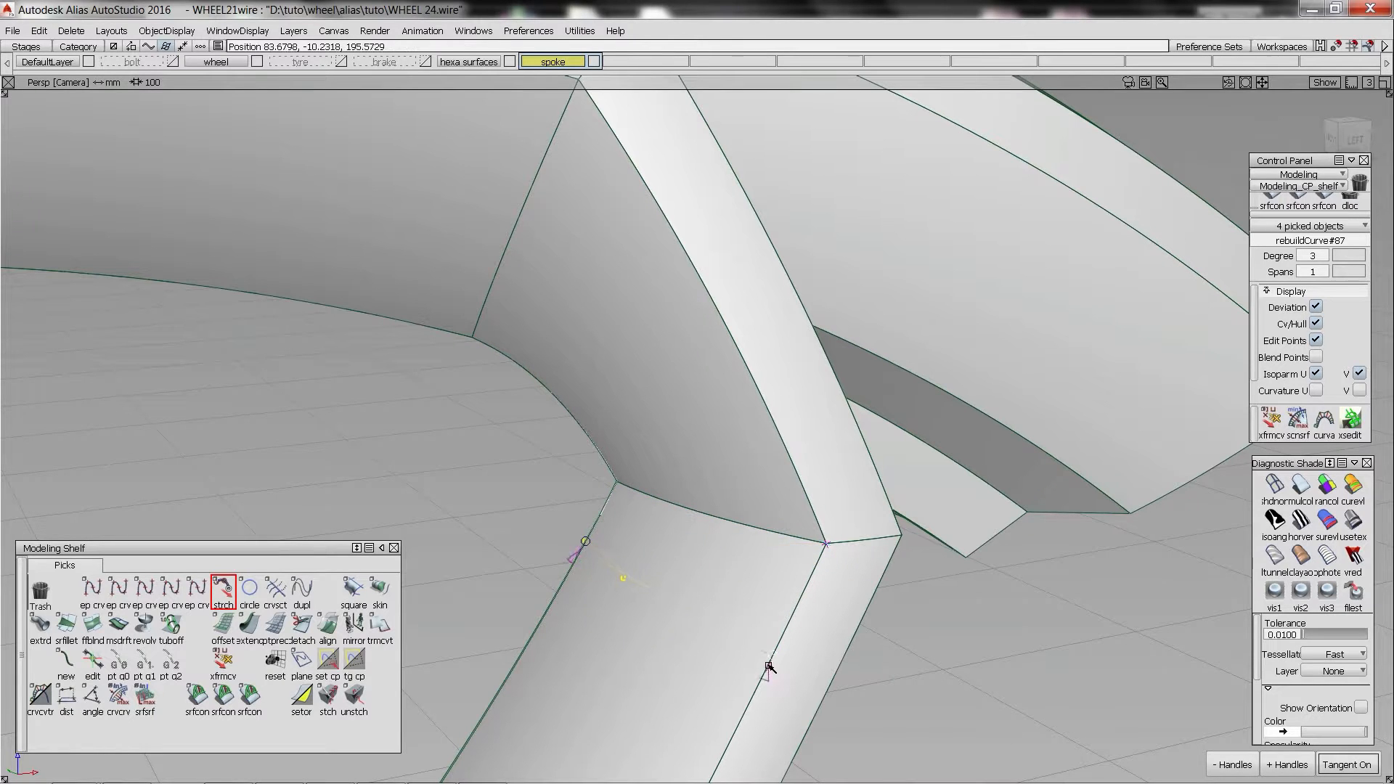
- Duplicate the shared corner edge again and stretch the copy's ends up onto the upper side surface's edges
click(773, 533)
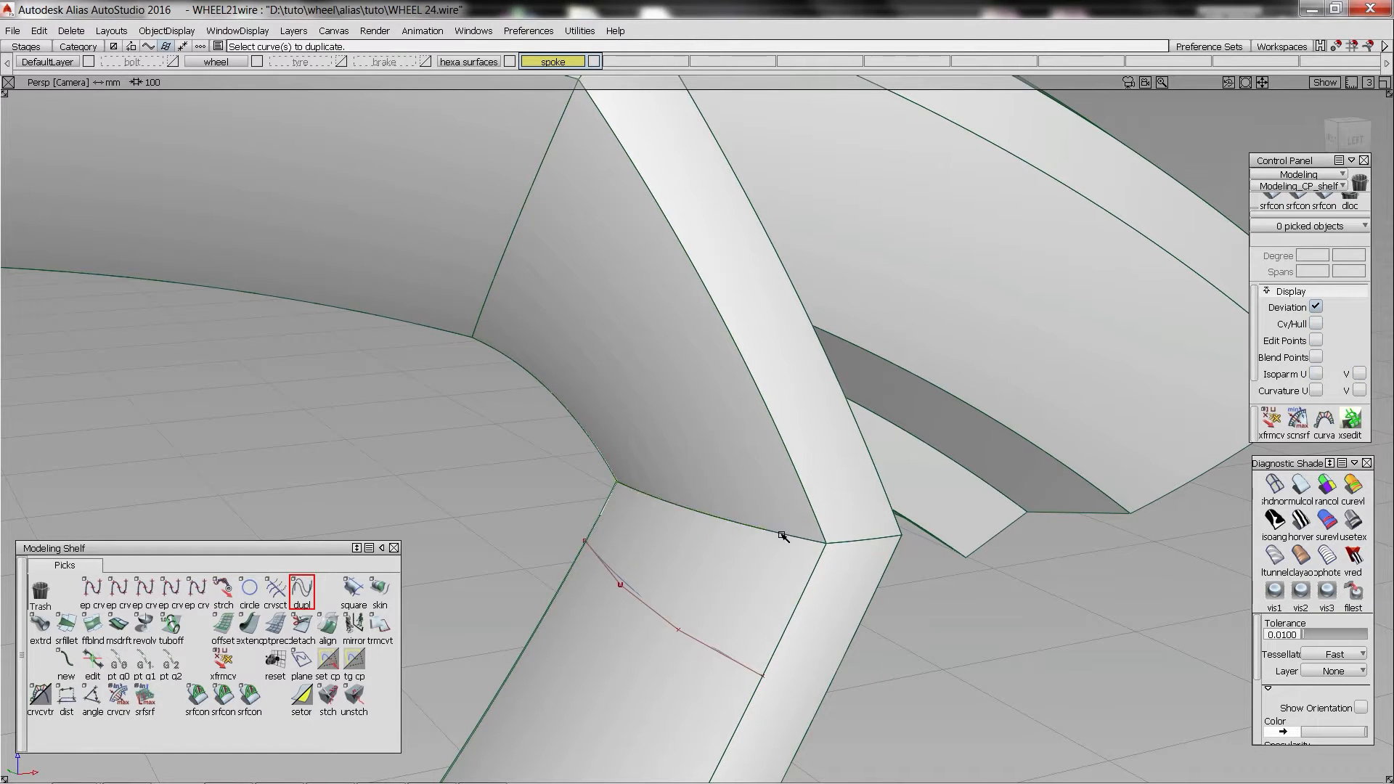
click(626, 501)
key(s)
click(619, 483)
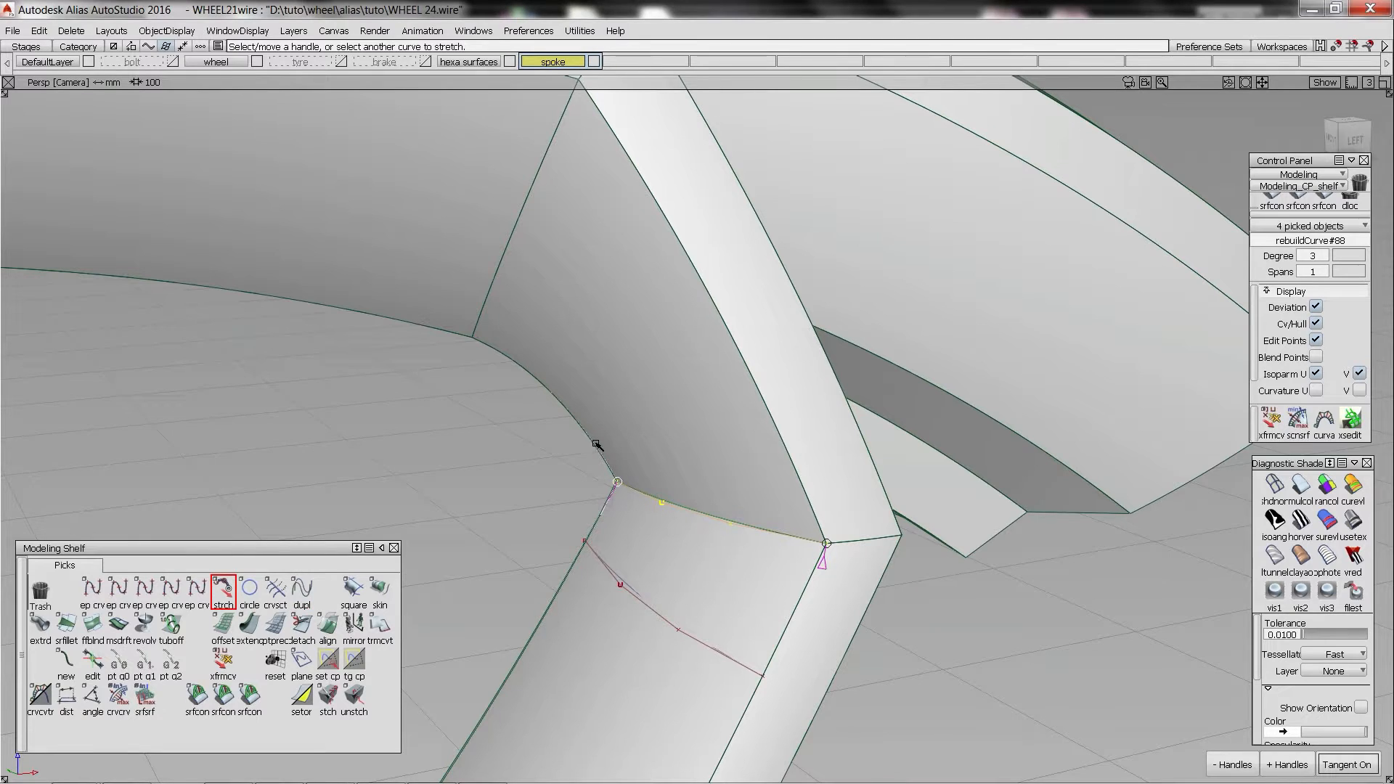
drag(599, 445, 586, 435)
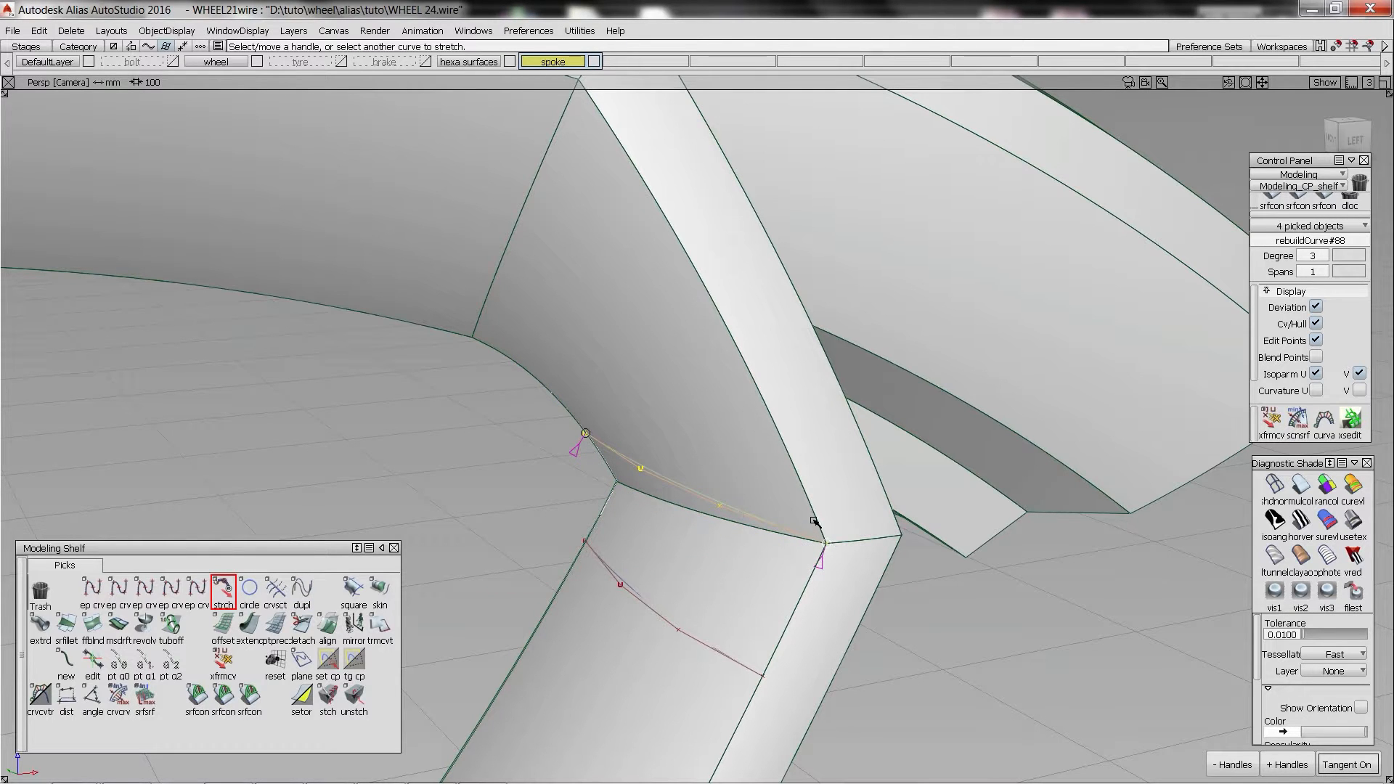
drag(815, 522, 770, 399)
click(642, 327)
- Trim the upper and lower inner side surfaces back to the two stretched curves, opening a gap at the corner
click(738, 458)
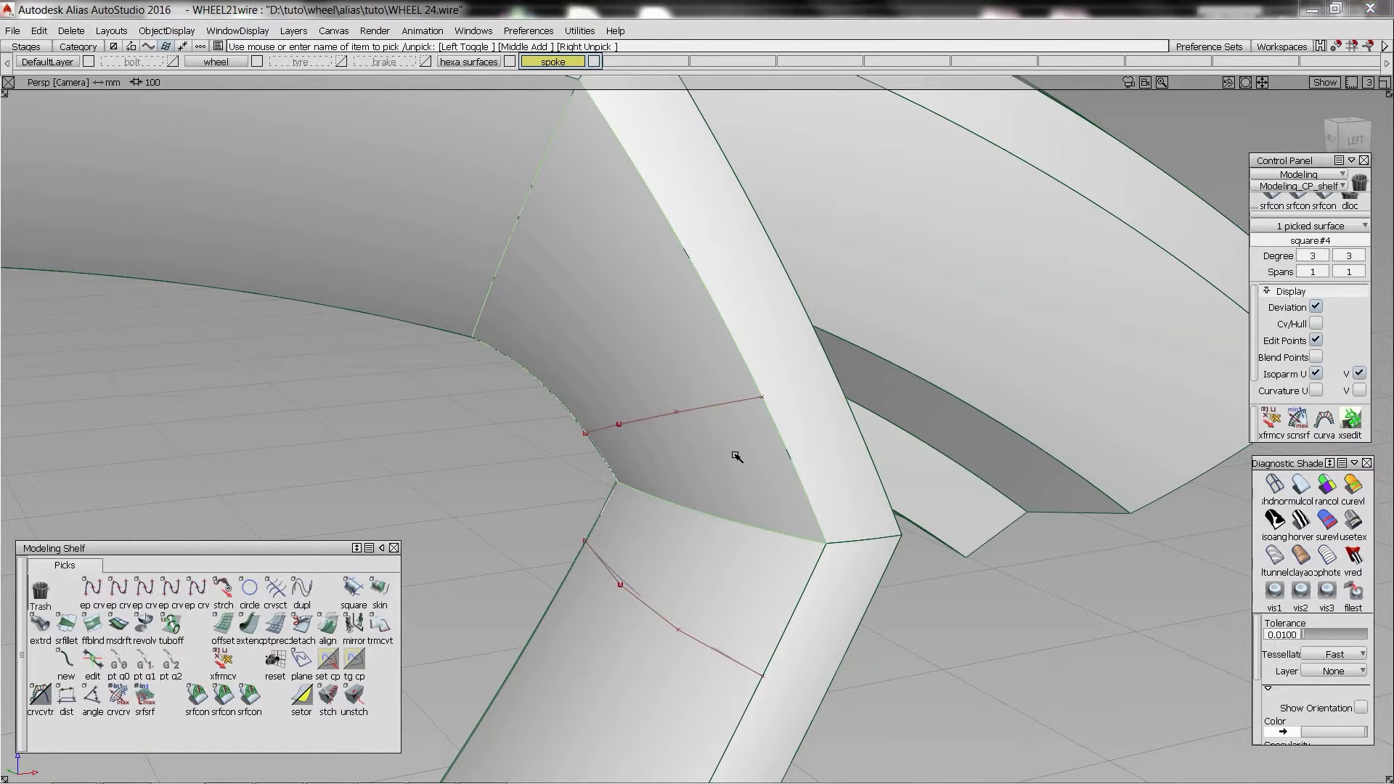
click(663, 414)
ctrl+shift+drag(625, 550, 676, 570)
click(677, 563)
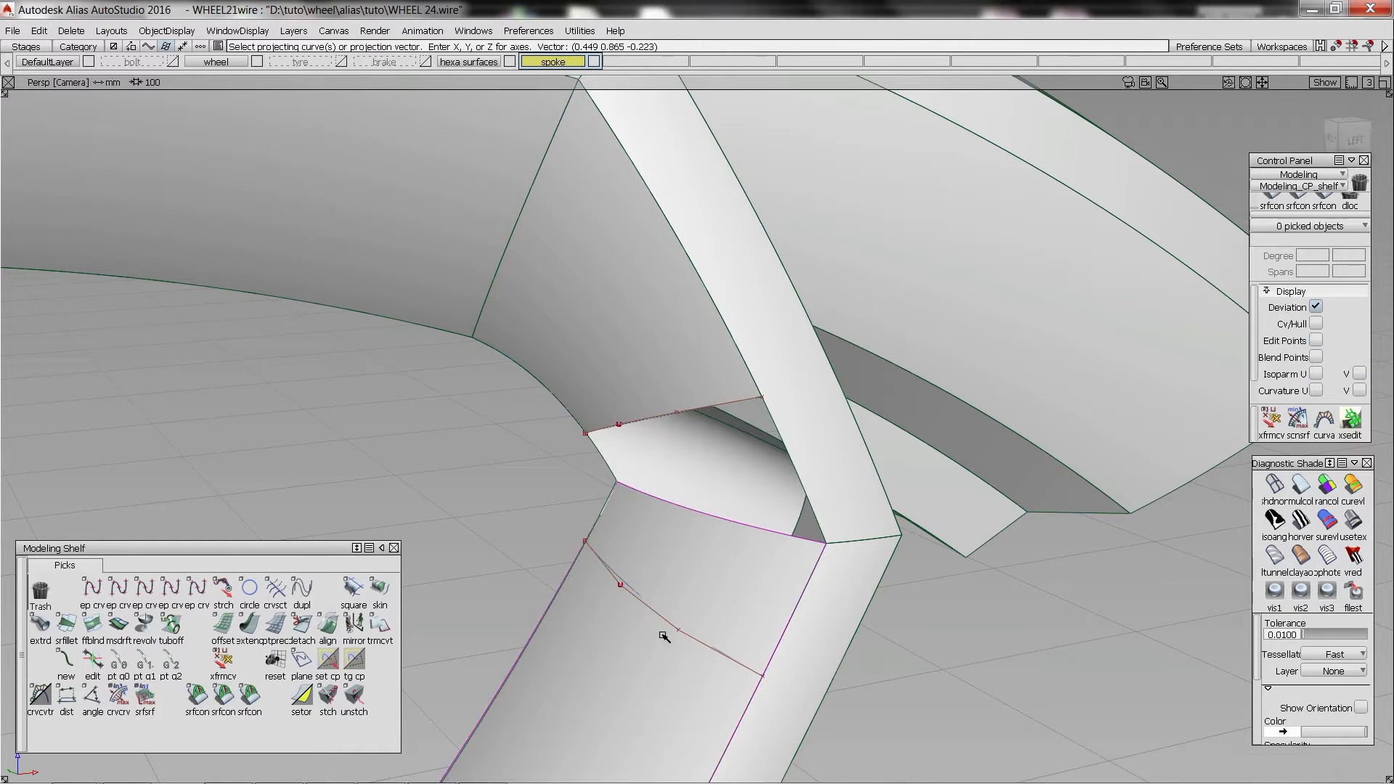
click(661, 630)
- Create a blend curve across the corner gap joining the outer edges of the two trimmed surfaces, and check its upper blend point
ctrl+shift+drag(737, 377, 730, 335)
ctrl+alt+click(726, 327)
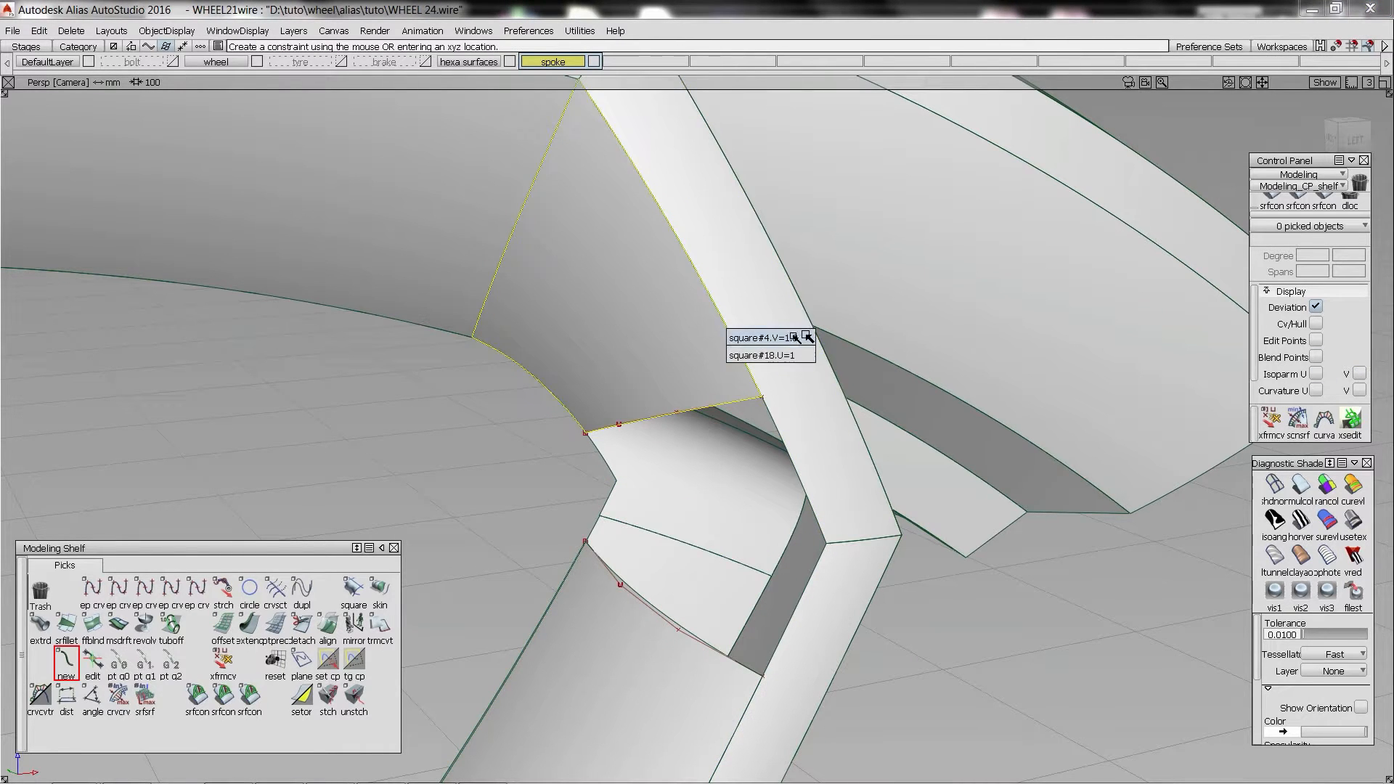
click(810, 341)
ctrl+alt+click(723, 739)
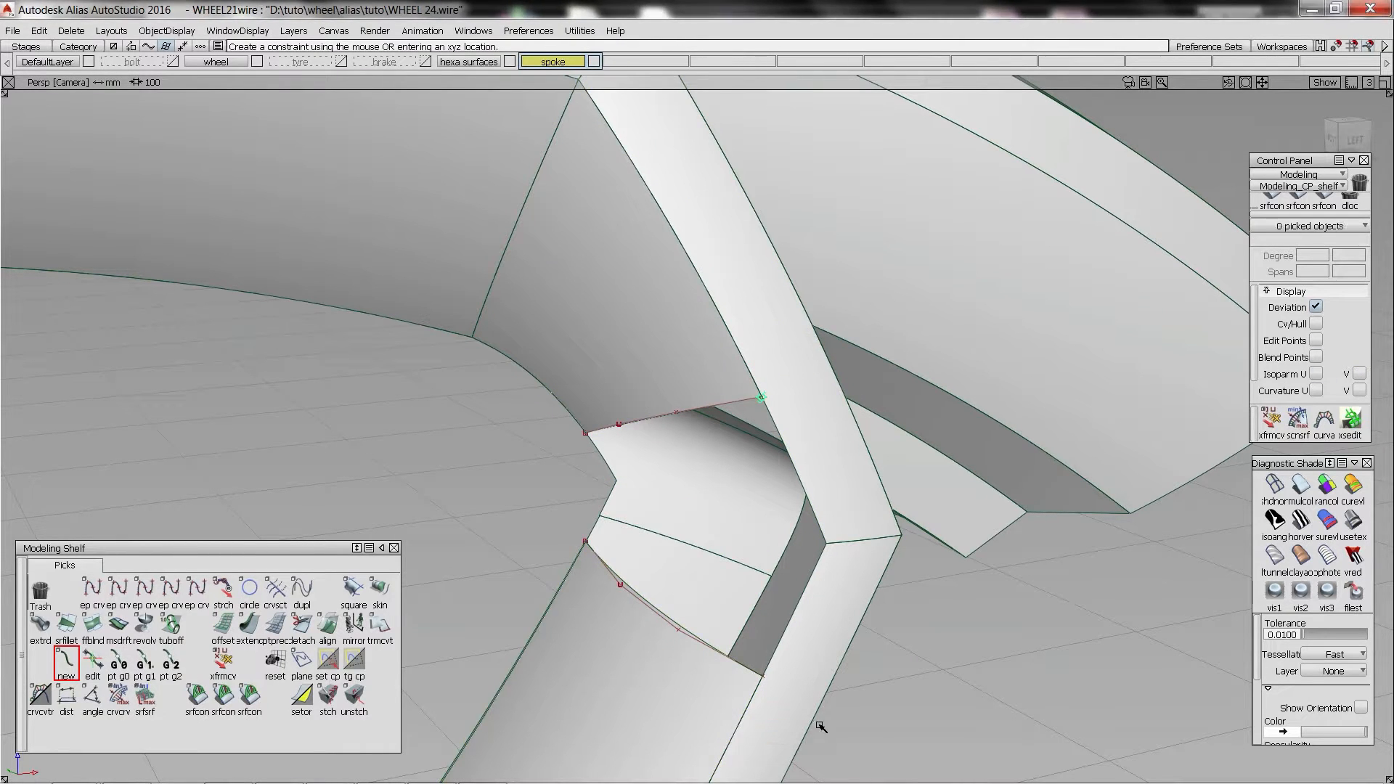
click(777, 730)
click(827, 544)
ctrl+shift+drag(814, 589, 830, 549)
click(761, 398)
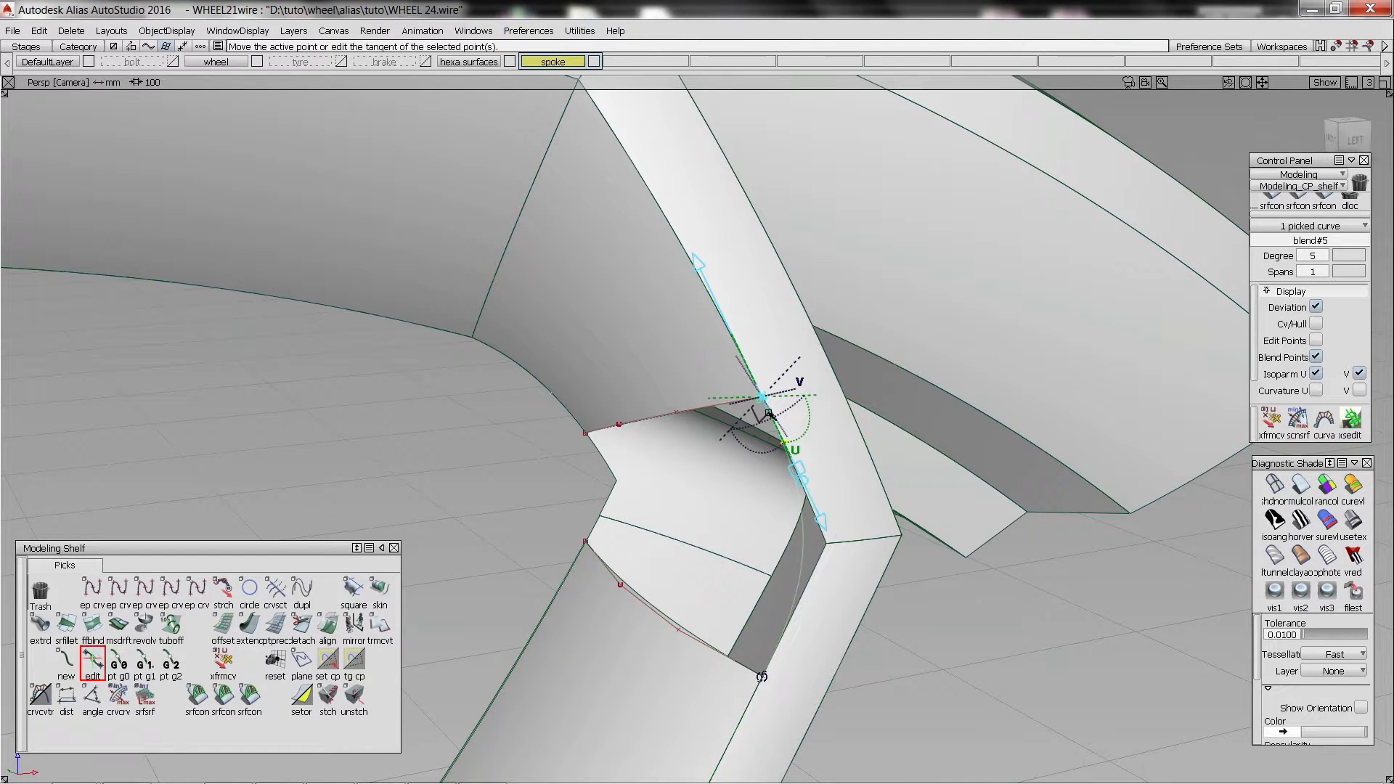
click(600, 477)
ctrl+shift+drag(554, 302, 600, 351)
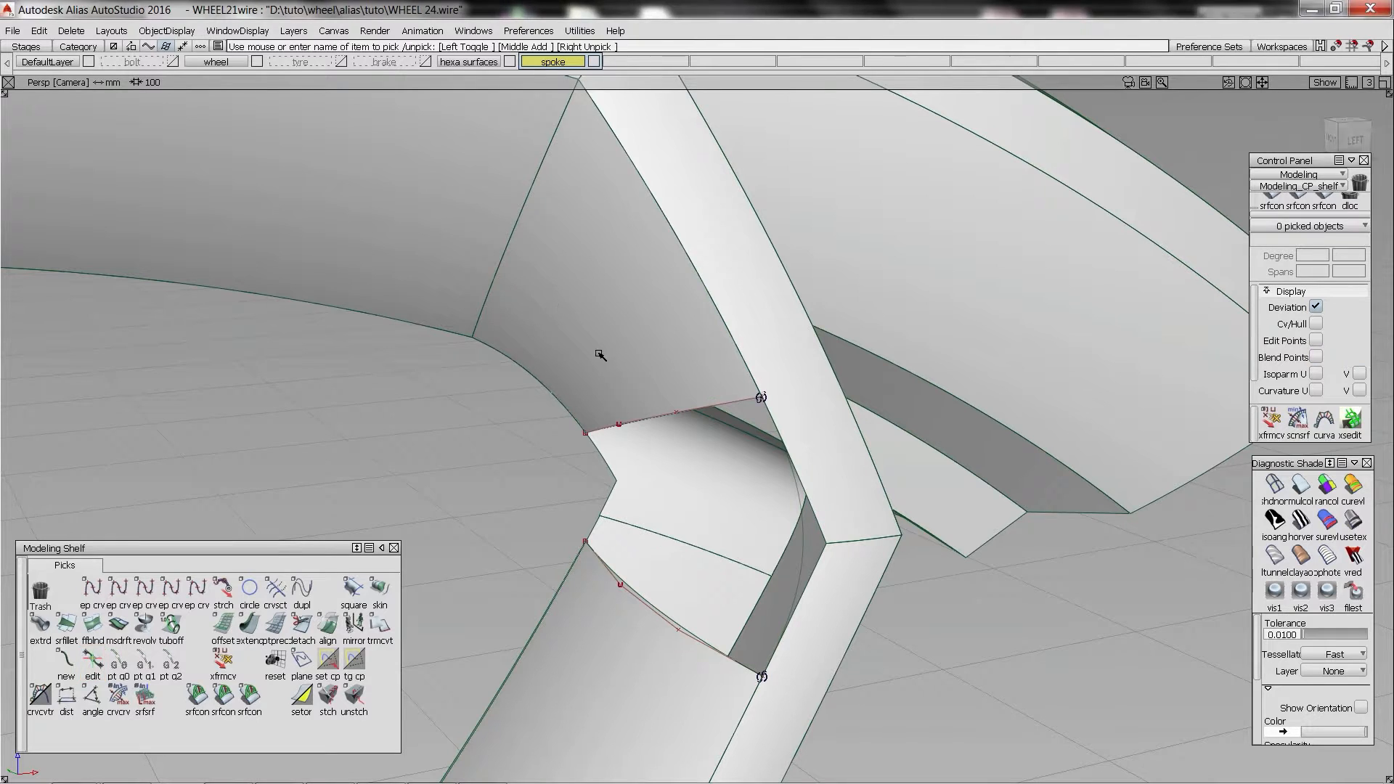
- Untrim the upper inner side surface and extend its stretched curve past the surface's outer edge
click(530, 370)
key(ctrl+e)
click(596, 430)
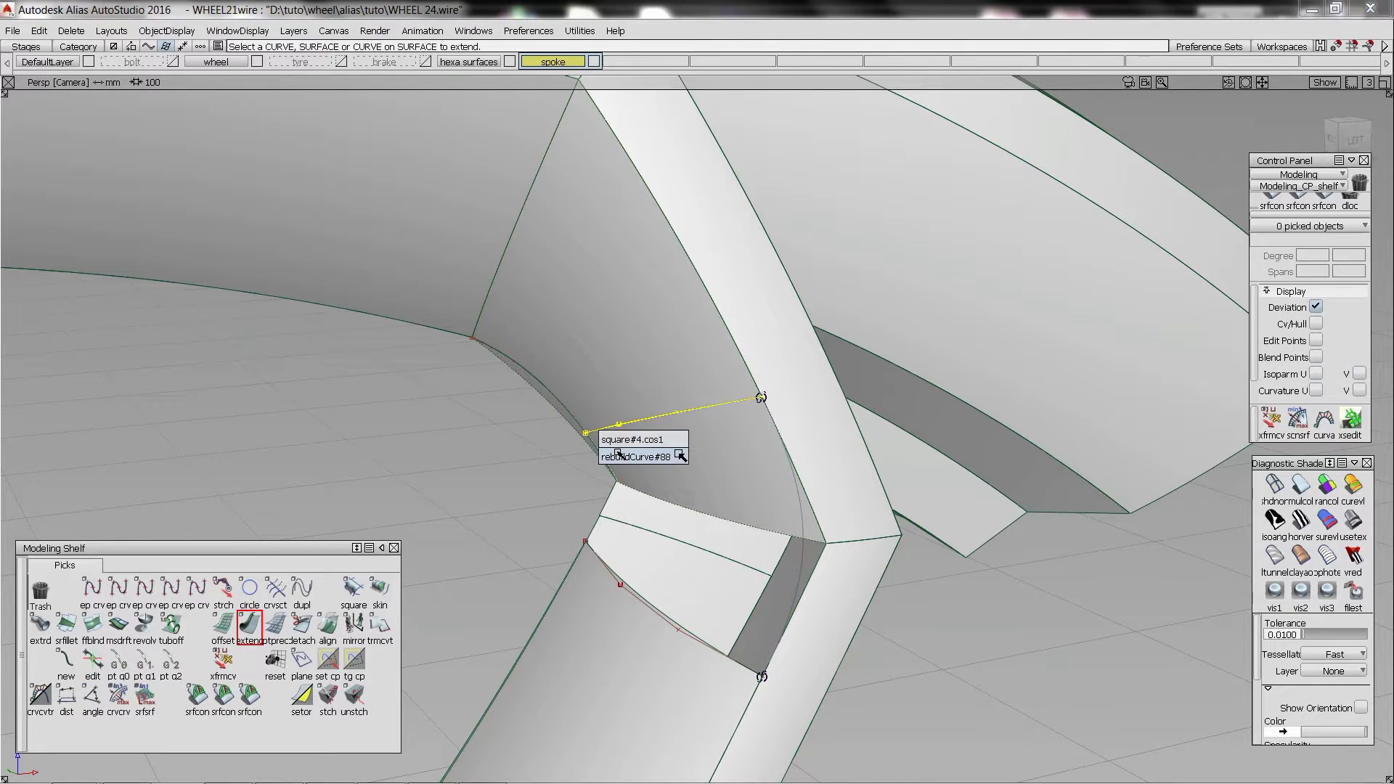
click(619, 455)
drag(541, 471, 555, 465)
- Create a second blend curve across the corner's open side, joining the upper and lower inner side surfaces' edges, and adjust its upper blend point
key(ctrl+b)
drag(554, 407, 586, 427)
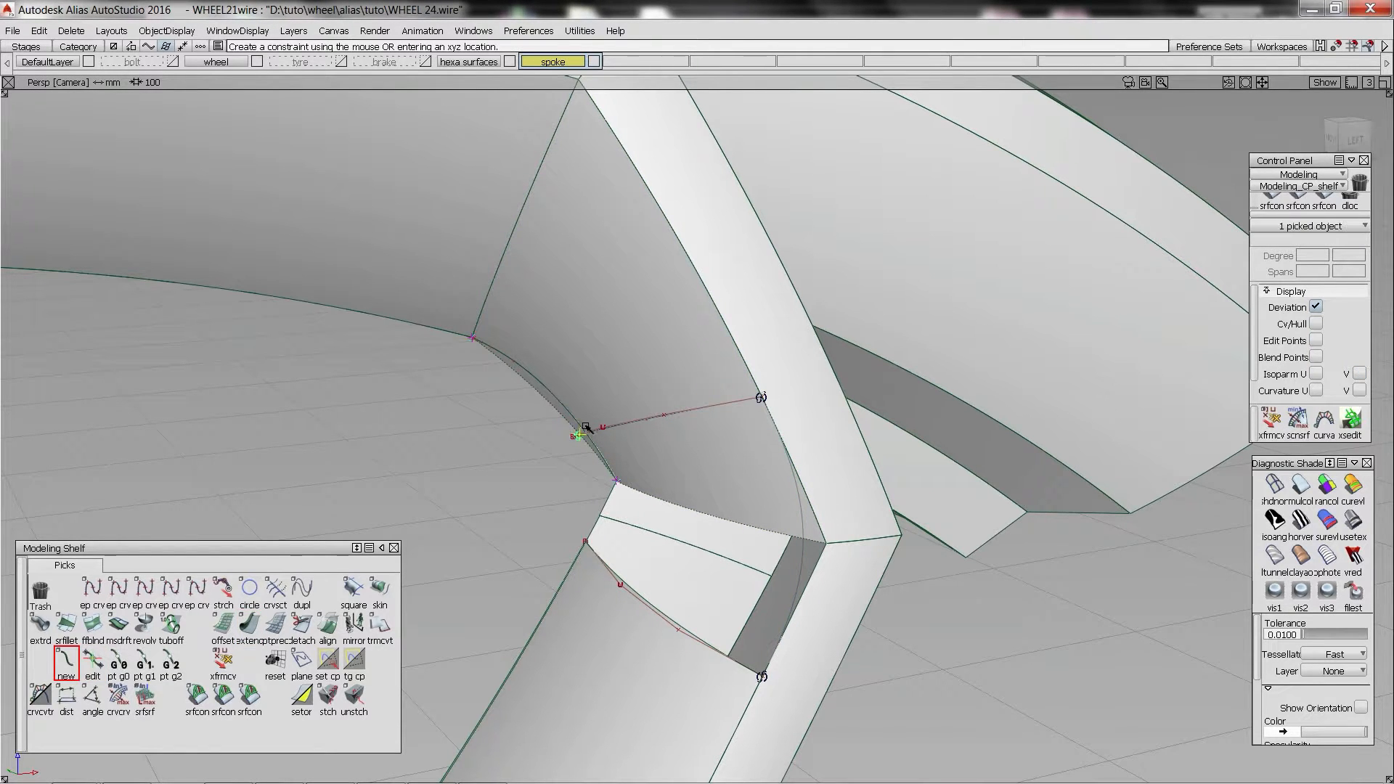
click(572, 568)
click(657, 587)
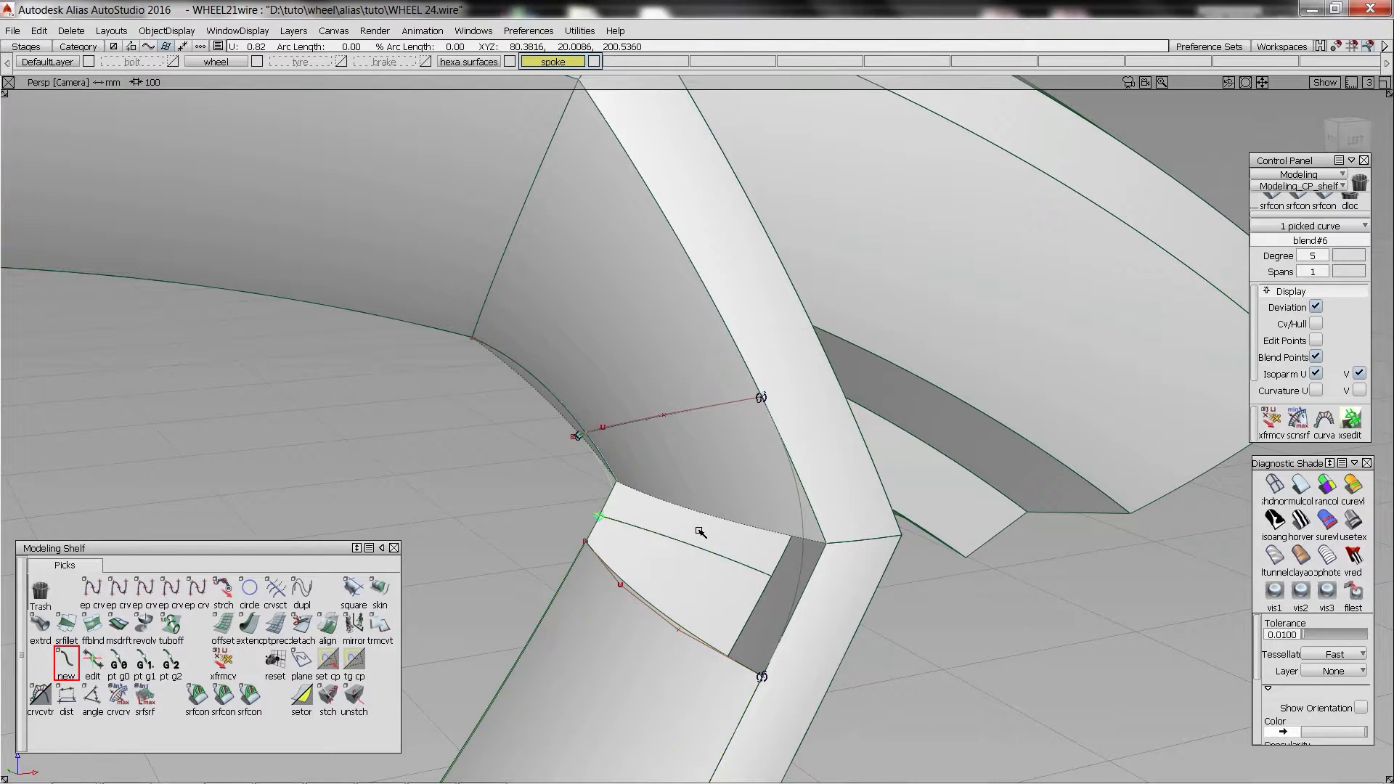
key(ctrl+z)
click(578, 557)
click(681, 582)
key(ctrl+z)
click(567, 576)
click(646, 589)
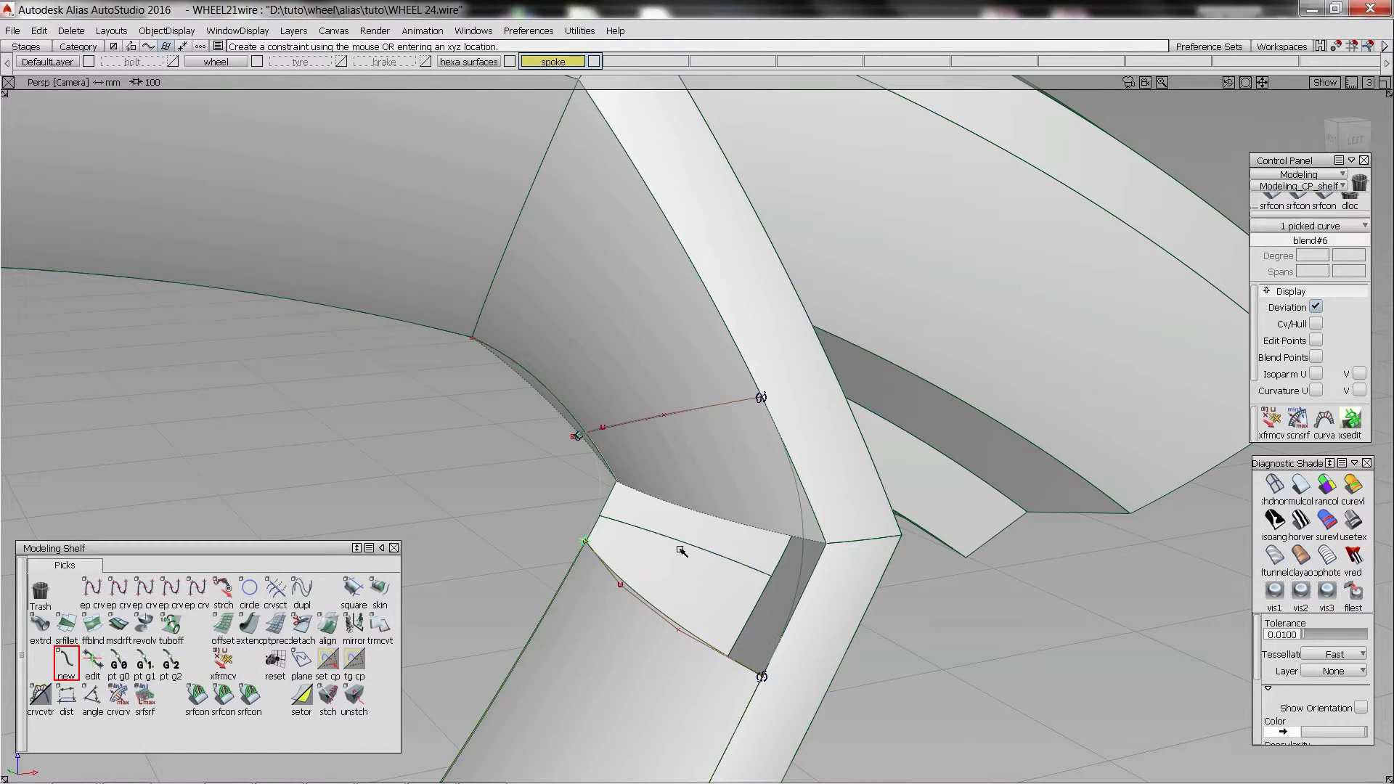
click(578, 437)
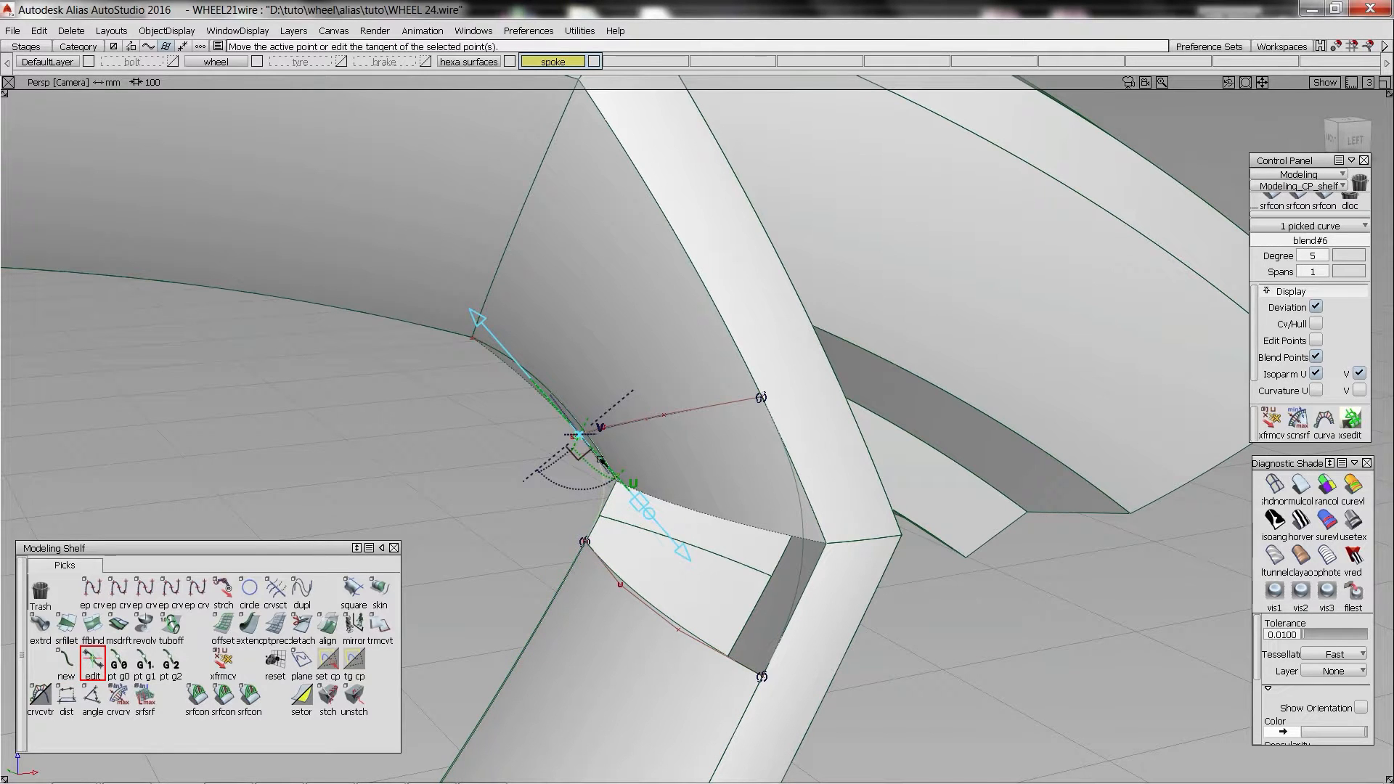
click(600, 460)
click(508, 501)
- Build a Square surface across the inner corner gap from the two blend curves and the upper and lower side surface boundaries
click(353, 590)
click(604, 477)
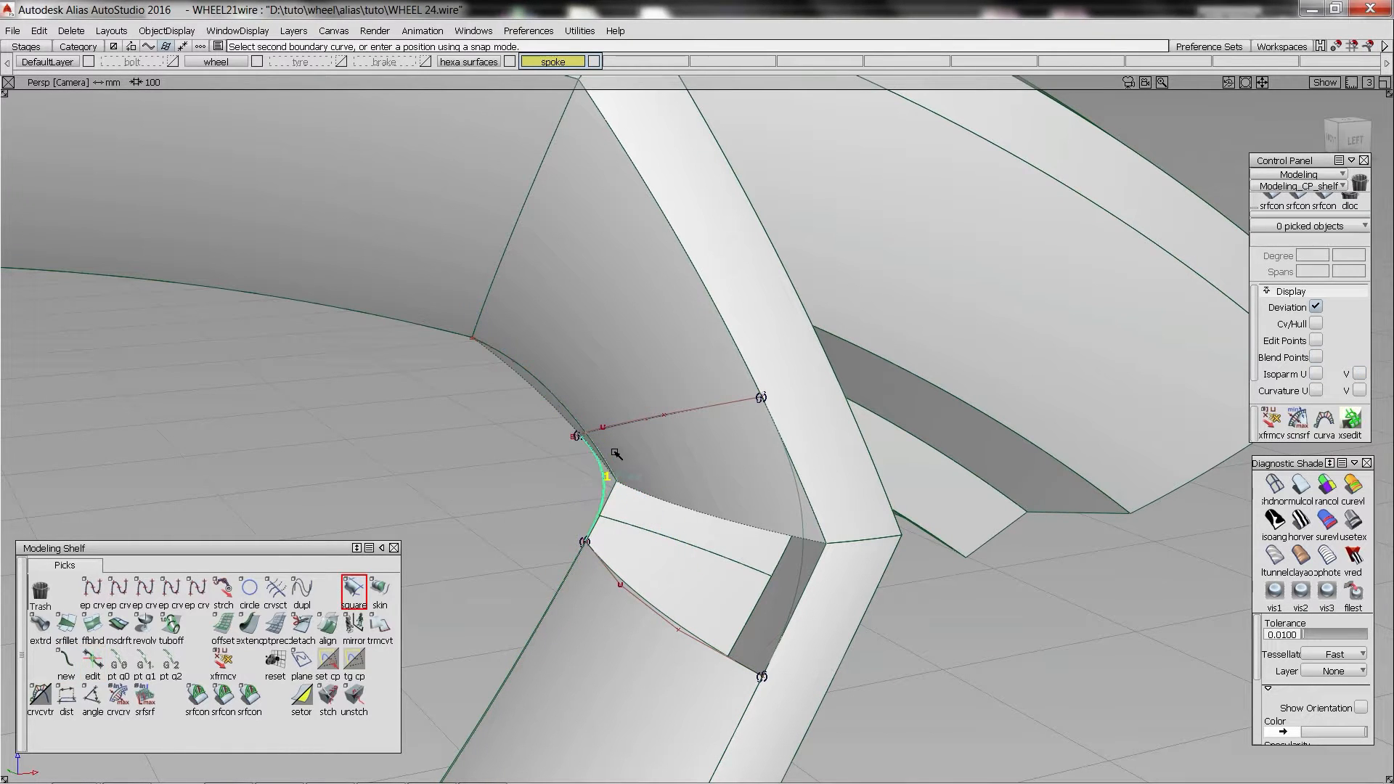
click(622, 425)
click(632, 451)
click(800, 513)
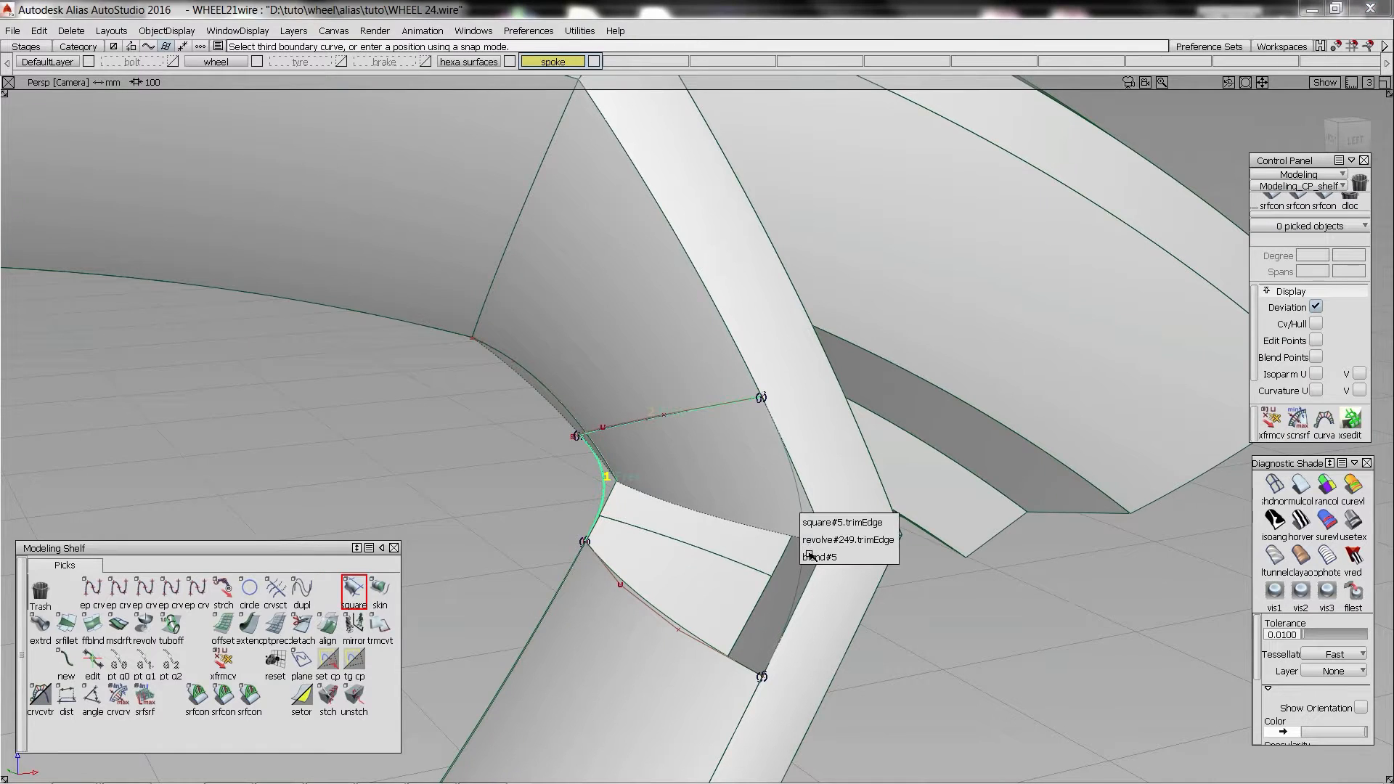
click(842, 540)
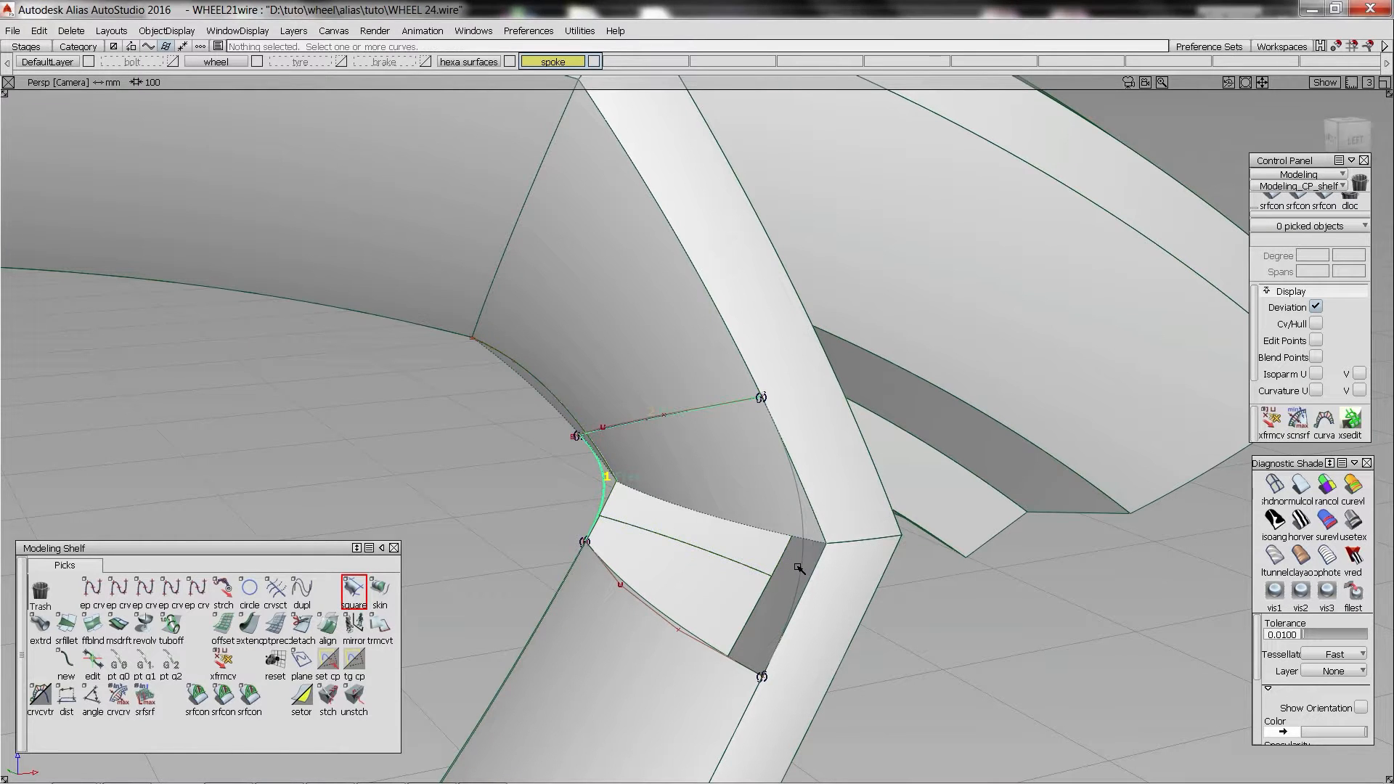
click(741, 667)
click(751, 685)
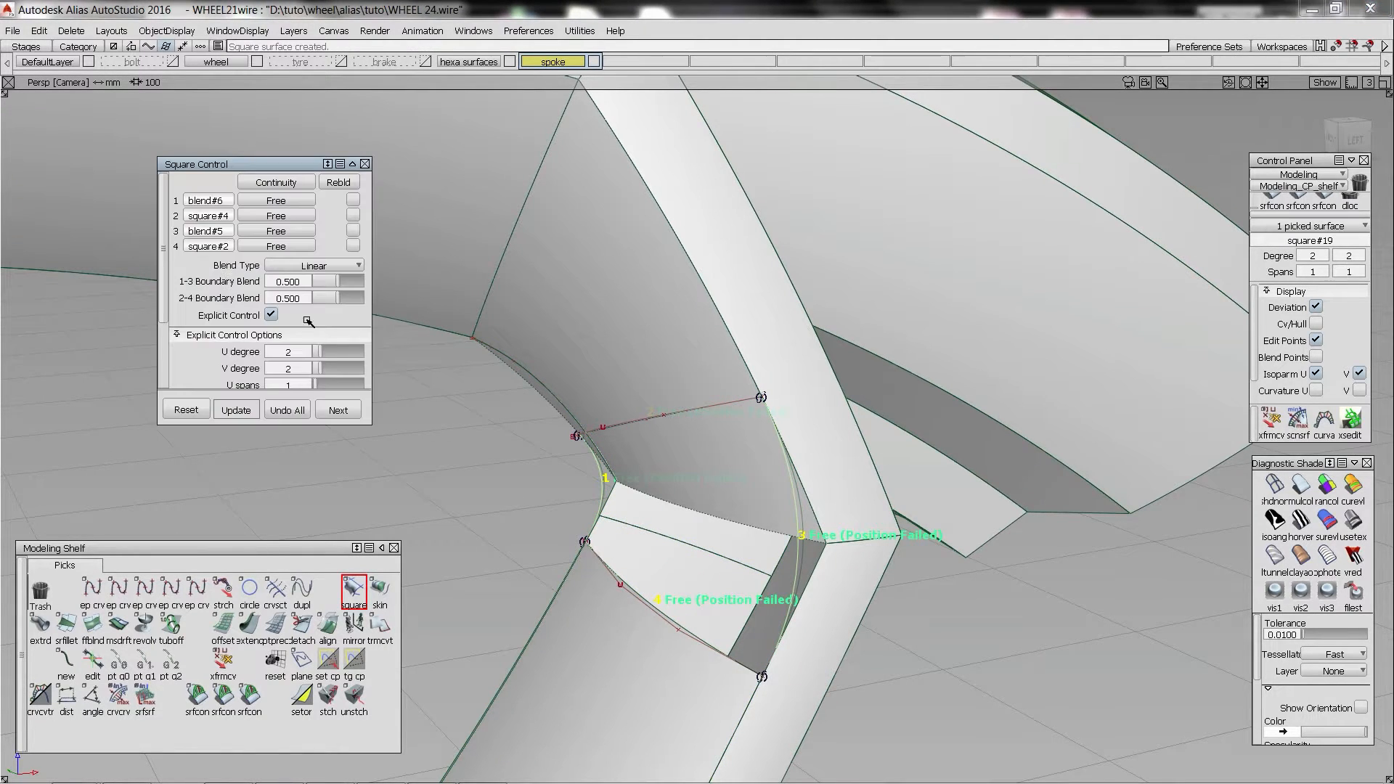
- Set the inner corner surface to degree 5 in U and V with G2 Curvature to the upper and lower side surfaces
click(336, 370)
click(293, 184)
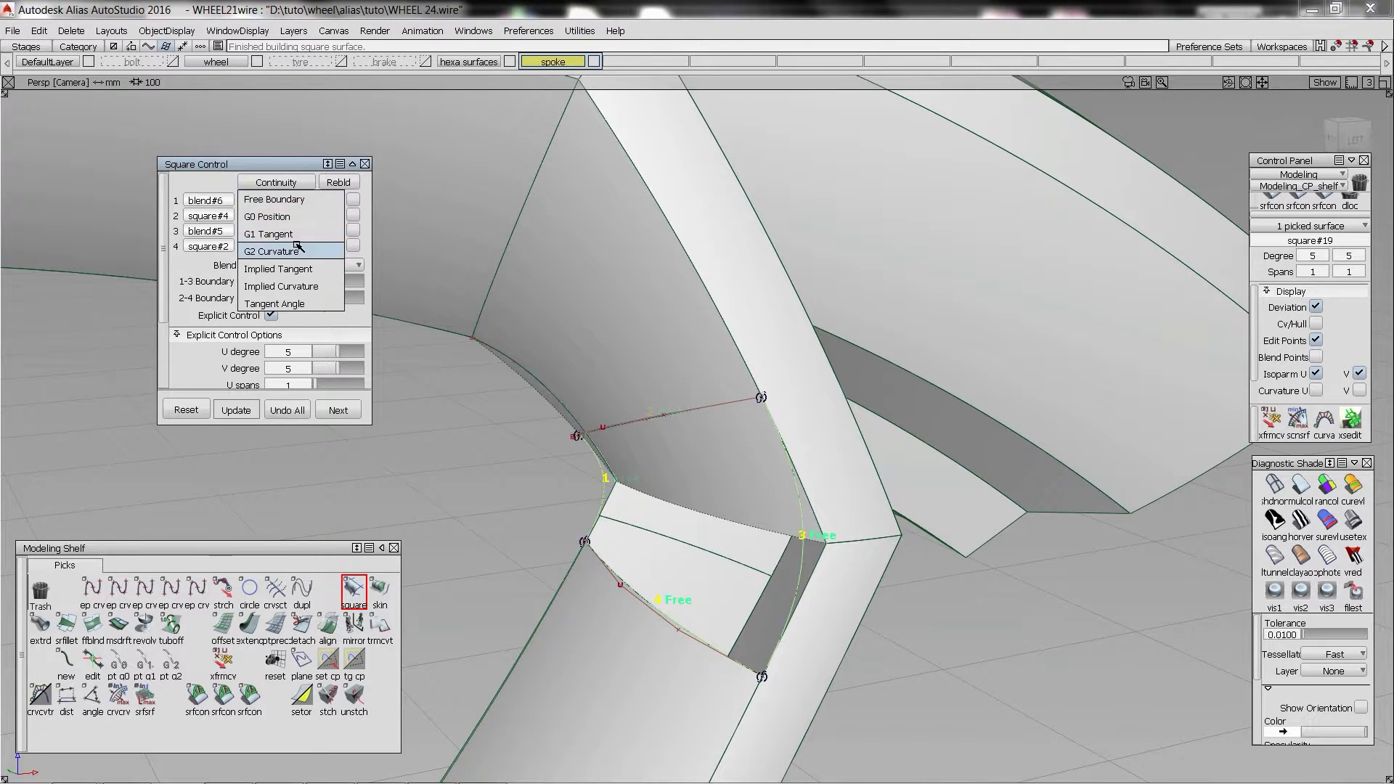
click(291, 249)
click(1270, 483)
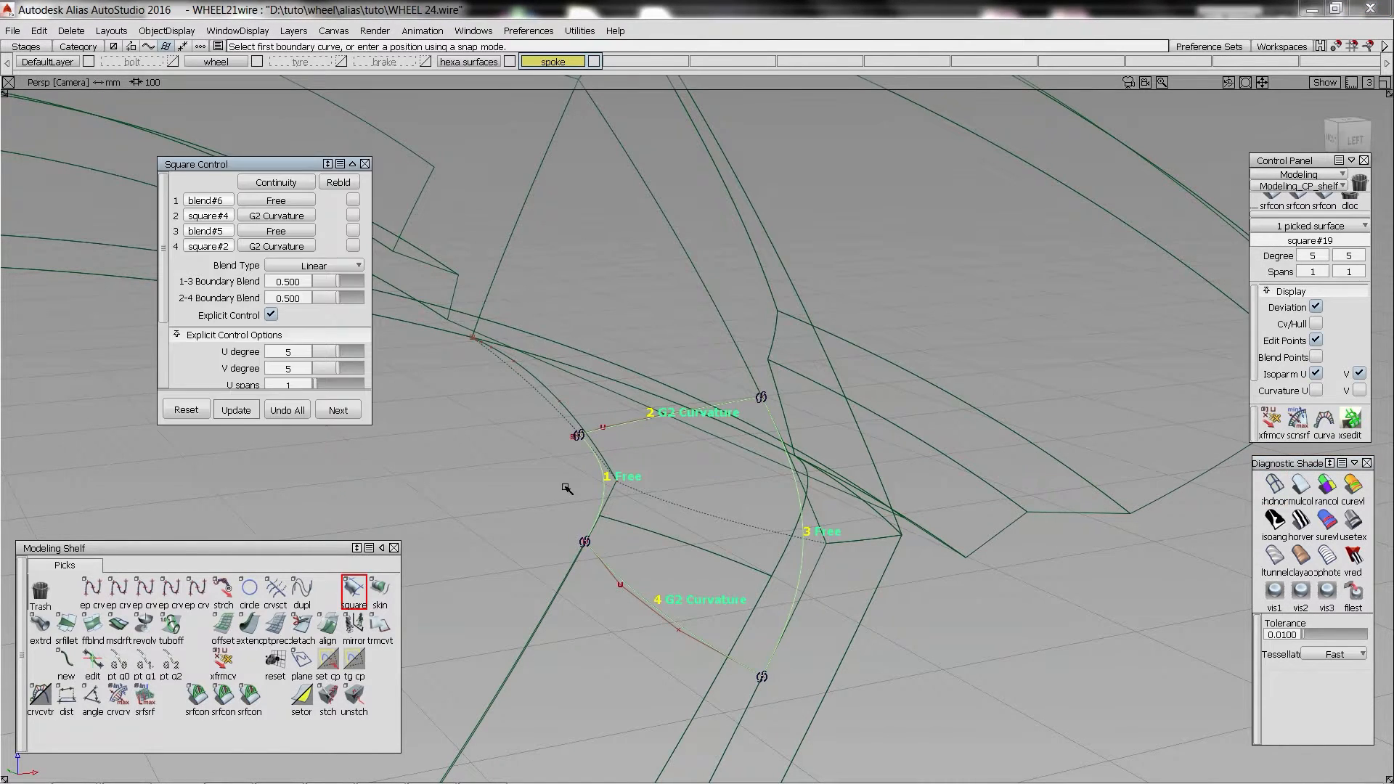
click(1301, 485)
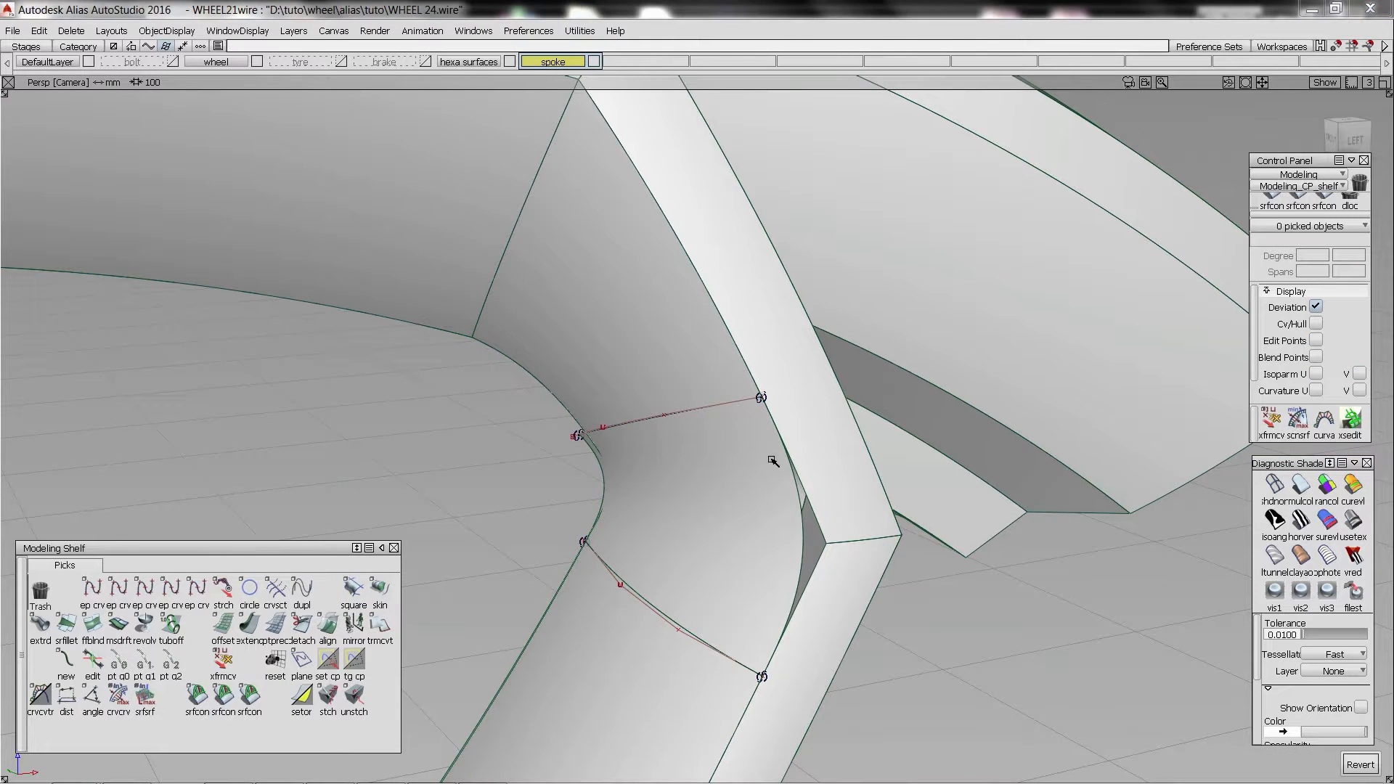
- Draw two straight lines across the spoke's narrow front face, from the front blend curve's upper and lower ends to the opposite edge
alt+shift+drag(718, 480, 674, 445)
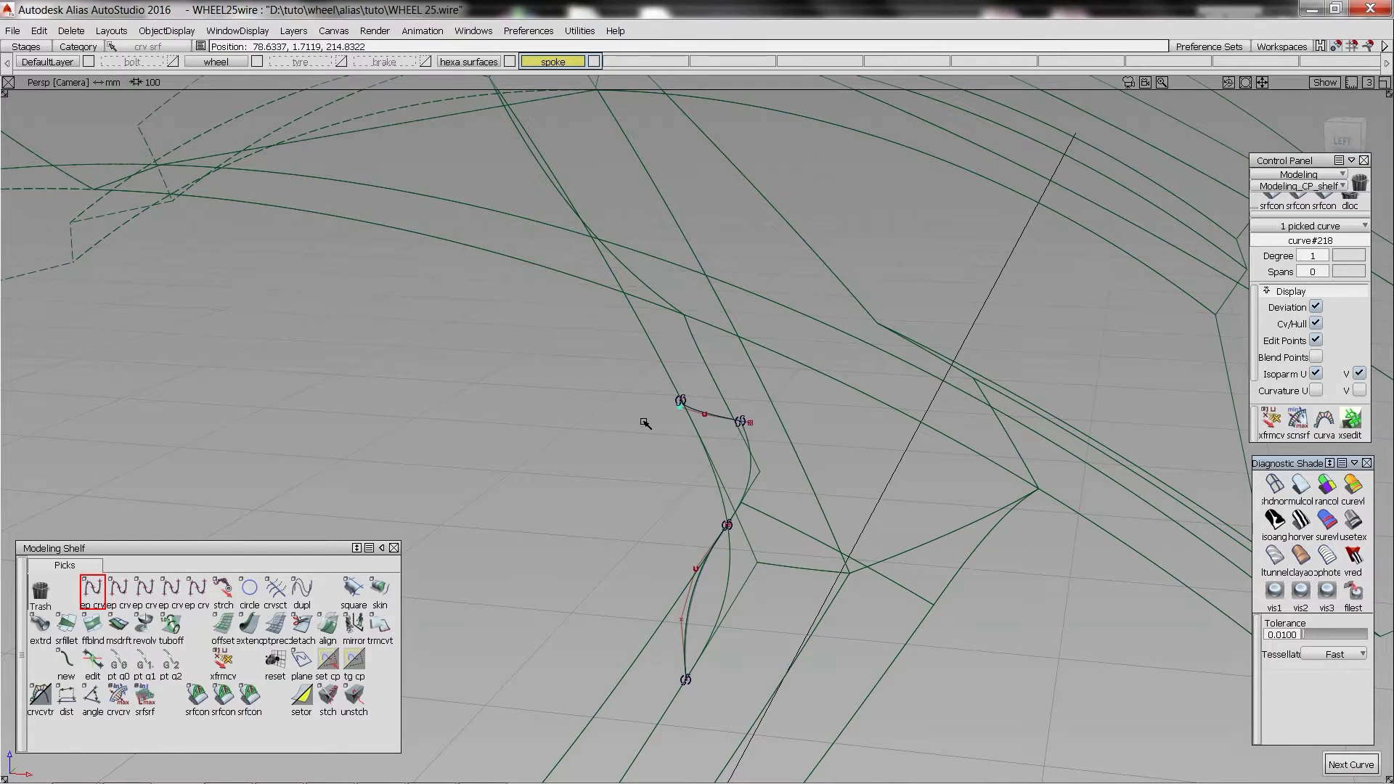
click(681, 401)
click(775, 409)
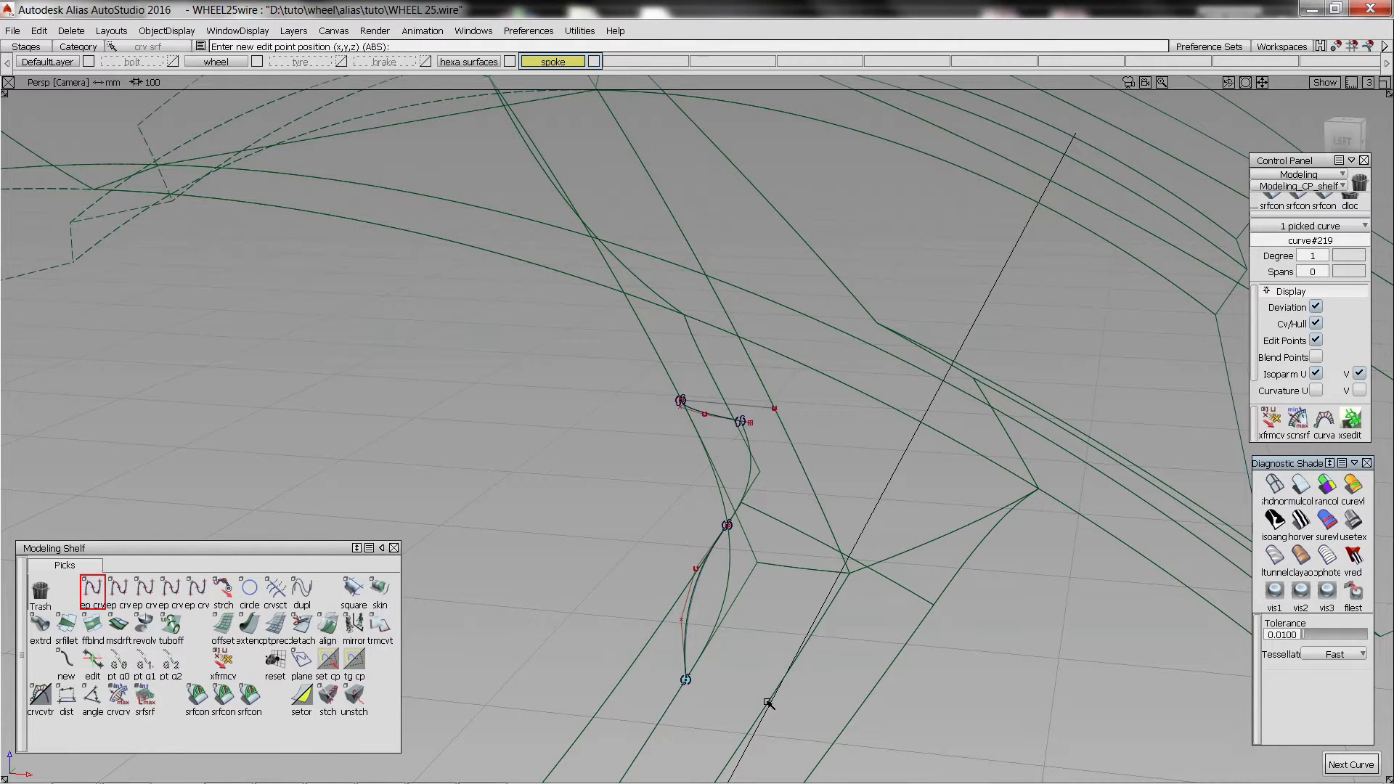
click(763, 718)
- Project the two lines onto the narrow front face and trim away the corner section between them
click(699, 663)
click(748, 598)
click(747, 404)
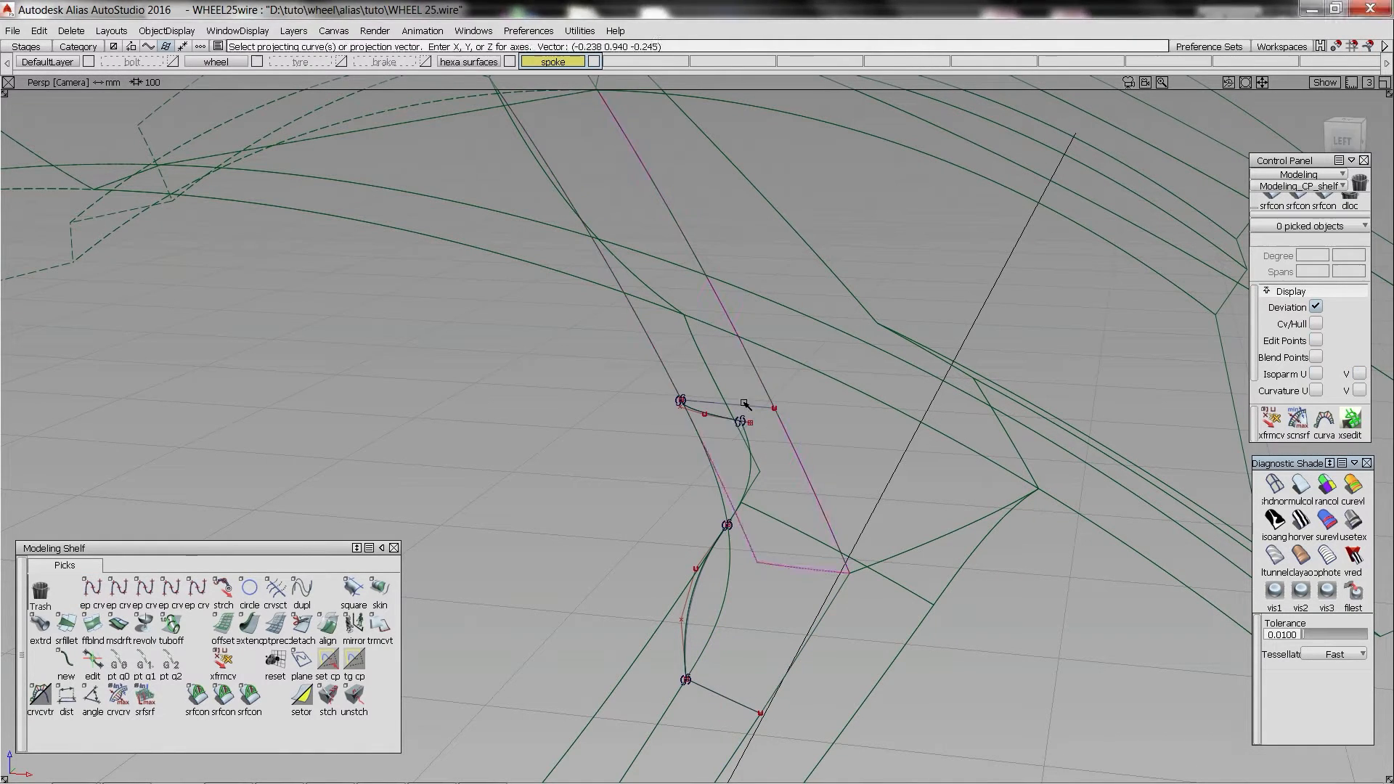
- Untrim the lower outer side surface and stretch a copy of its corner edge down to the lower line's end
click(884, 591)
click(933, 620)
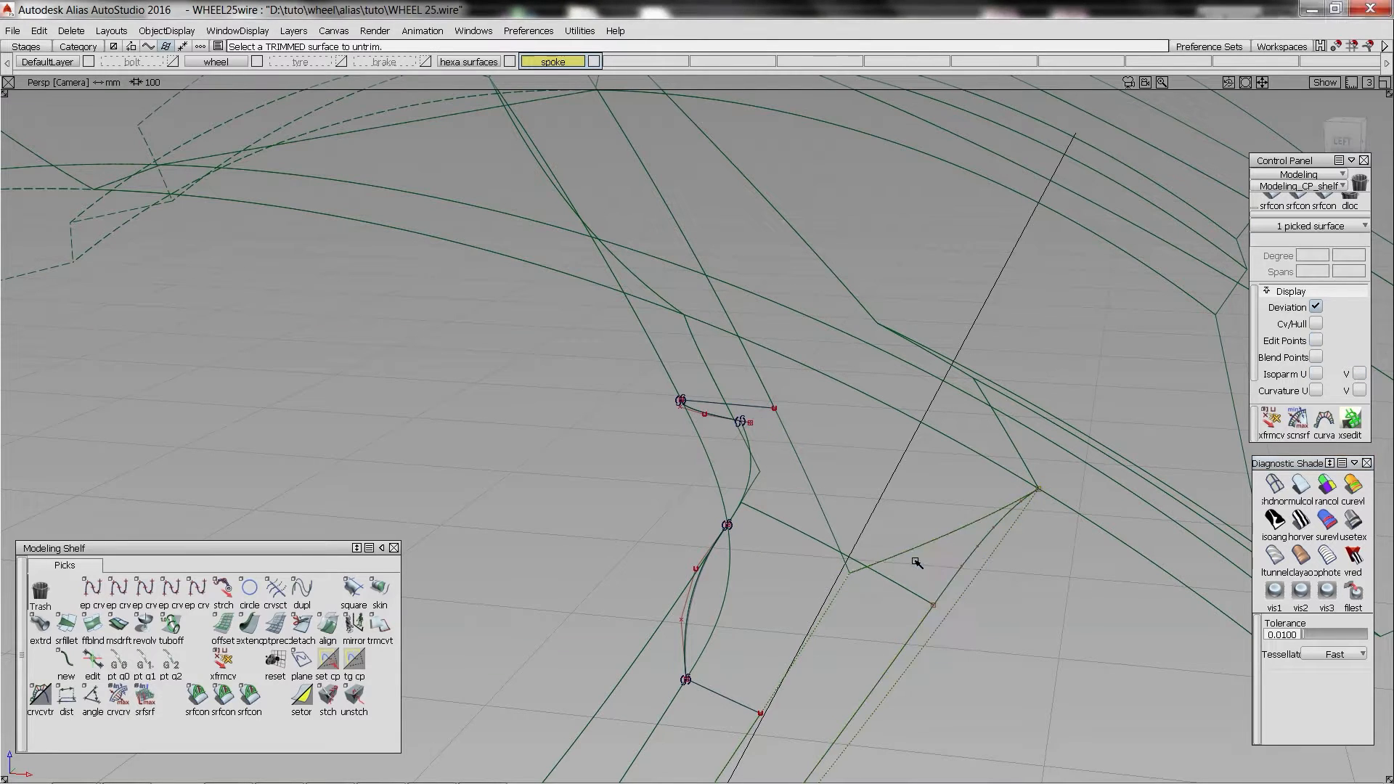
click(833, 669)
drag(1039, 490, 1047, 525)
- Extend the lower stretched curve beyond the outer side surface's far edge and add a stretch handle to it
click(249, 626)
key(ctrl+z)
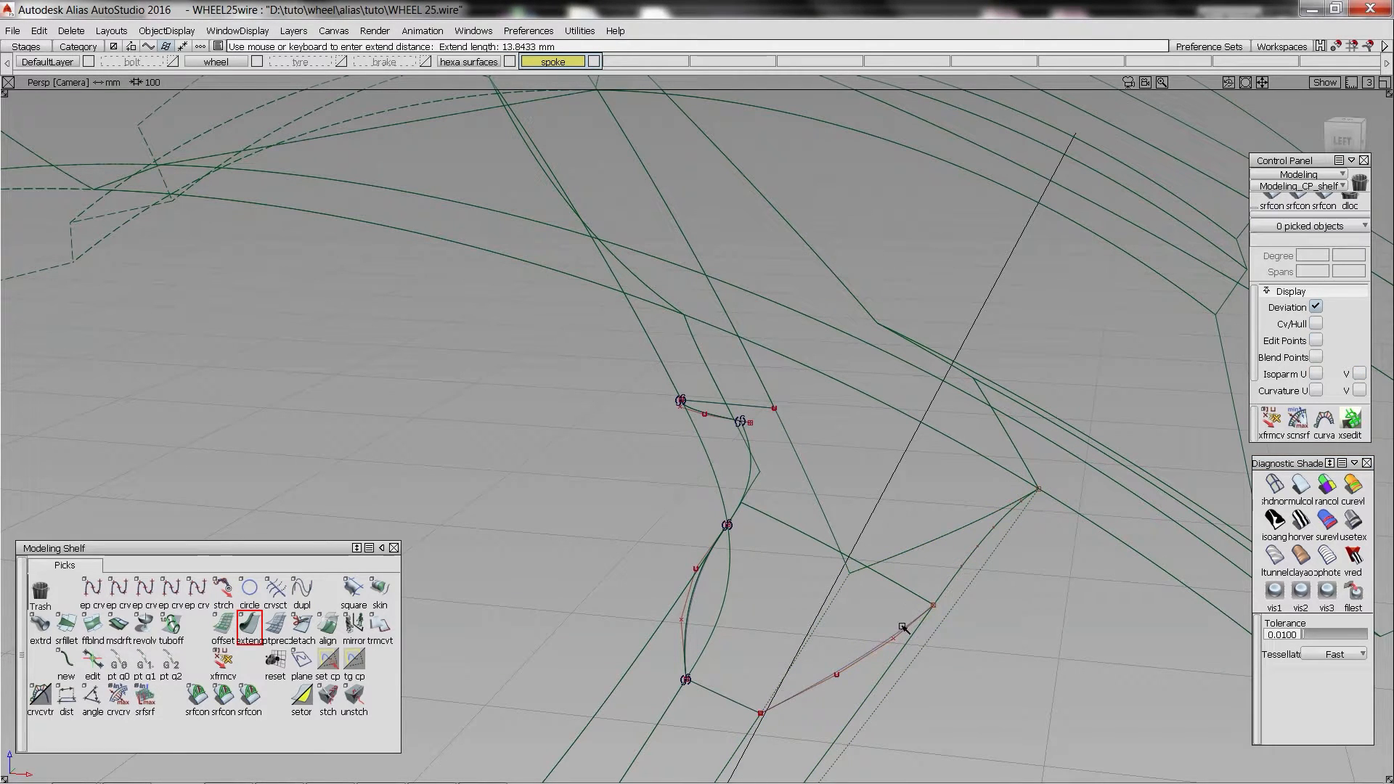
click(865, 655)
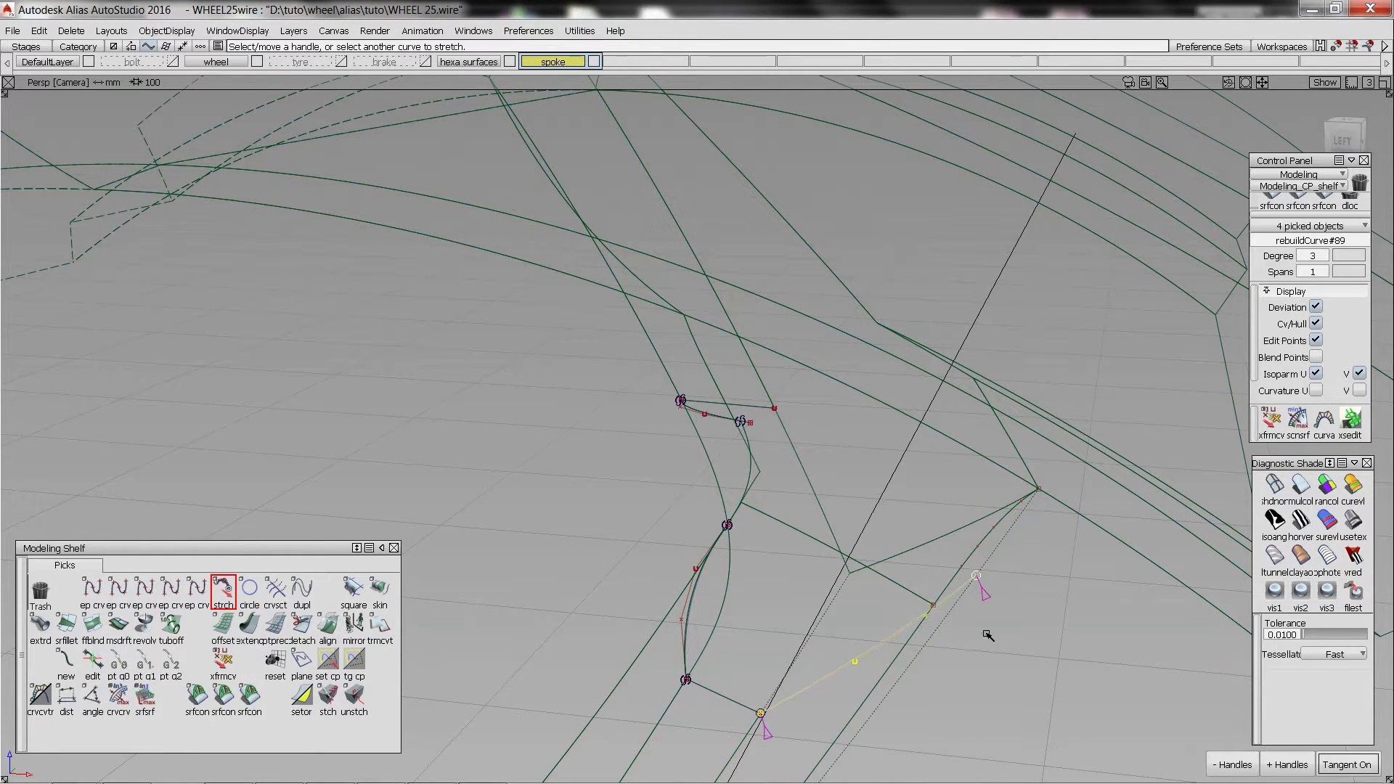
alt+shift+drag(987, 634, 901, 508)
click(1287, 765)
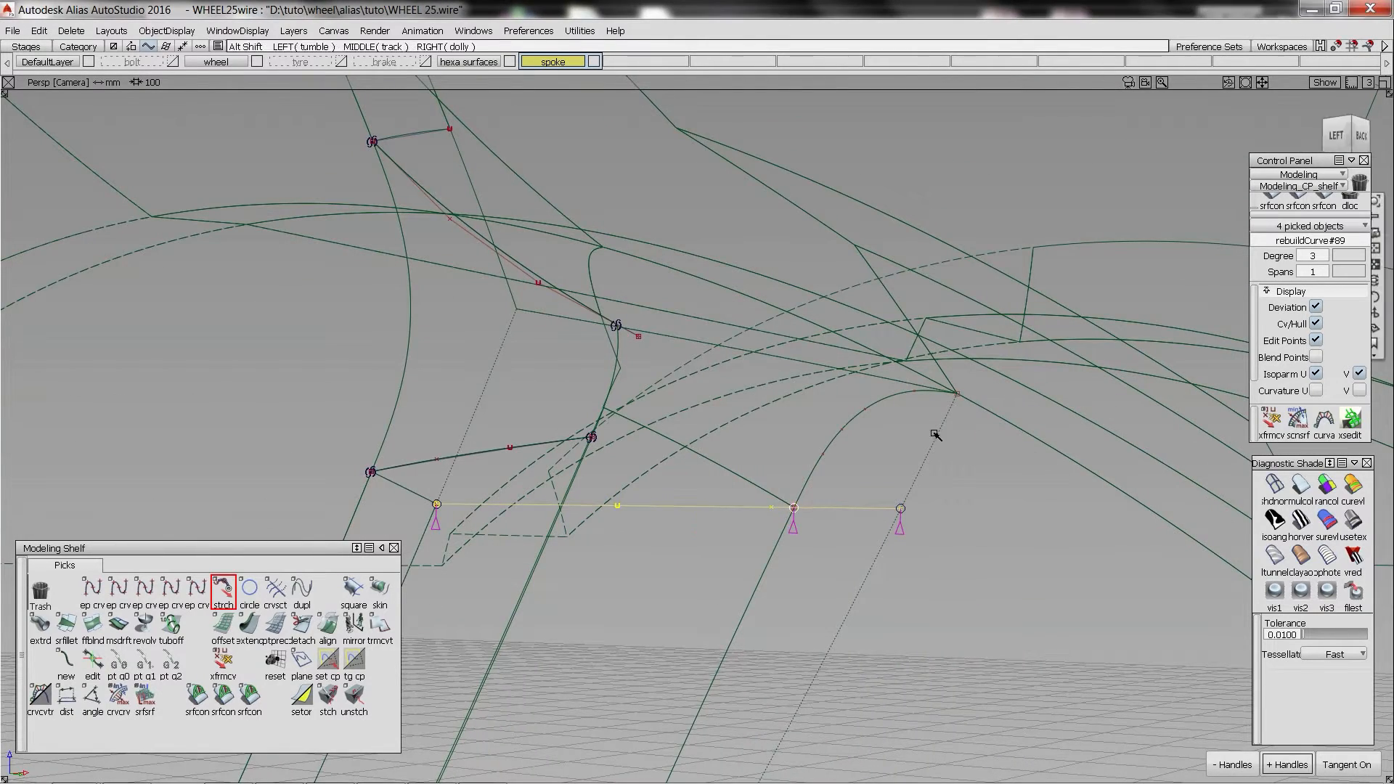
- Duplicate the corner edge again and stretch the copy's ends up to the upper line's end and the upper surface's far edge
alt+shift+drag(935, 435, 847, 609)
click(301, 592)
click(846, 607)
click(223, 592)
click(762, 626)
click(600, 656)
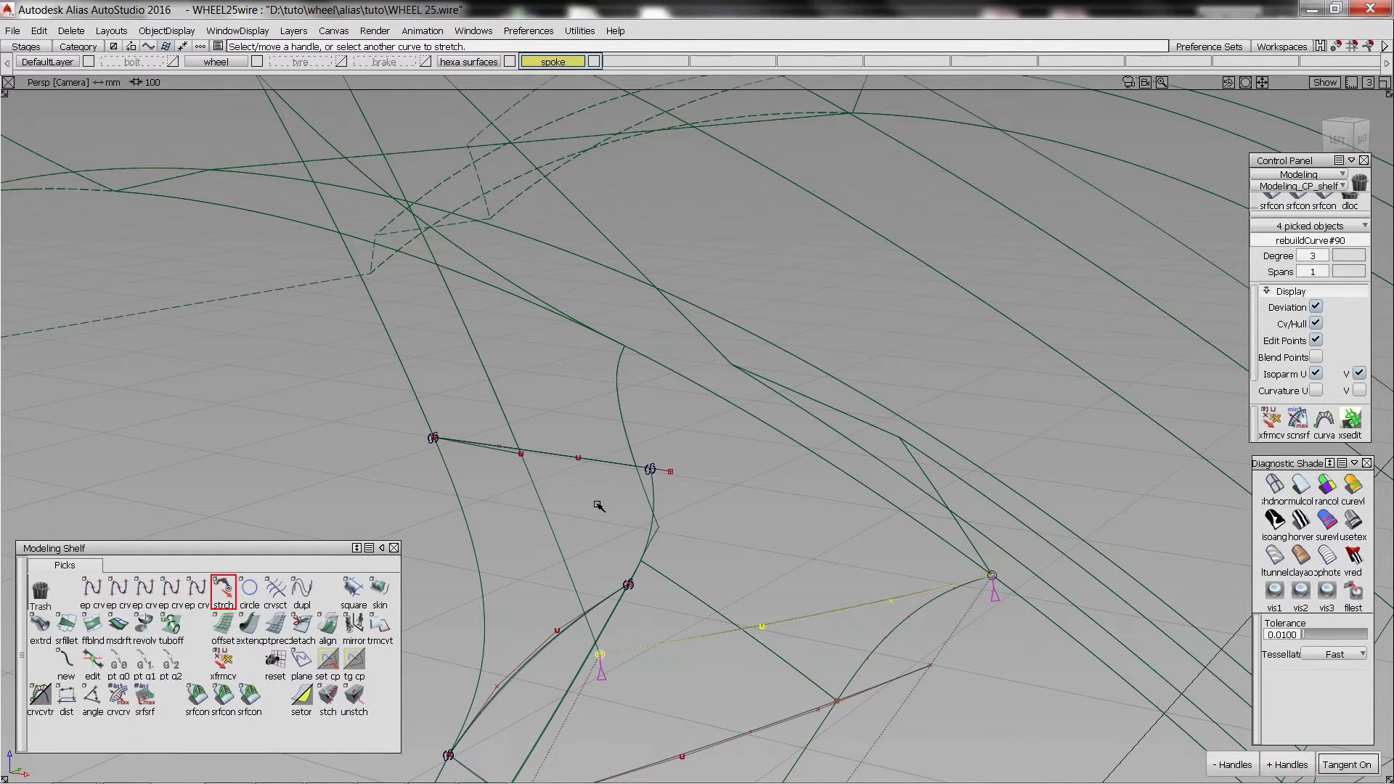
ctrl+click(522, 455)
click(992, 576)
ctrl+click(902, 440)
alt+shift+drag(863, 585, 938, 540)
ctrl+shift+drag(939, 540, 913, 412)
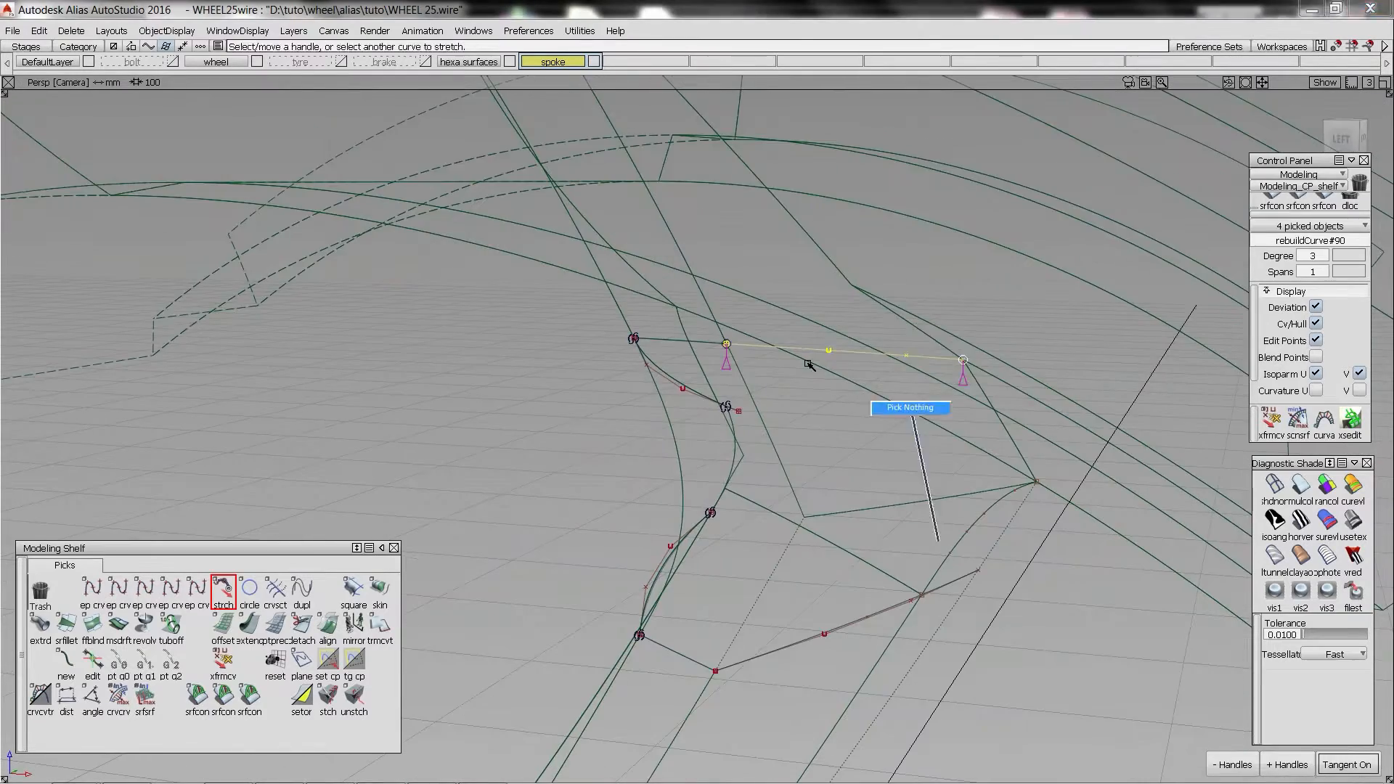
- Extend the upper stretched curve to the upper outer side surface's untrimmed edge and cut it with Curve Section
alt+shift+drag(809, 364, 857, 407)
click(917, 405)
click(249, 625)
click(937, 416)
click(276, 590)
click(838, 430)
- Create a blend curve between the far edges of the upper and lower outer side surfaces at the extended curves' ends
click(66, 662)
ctrl+click(986, 398)
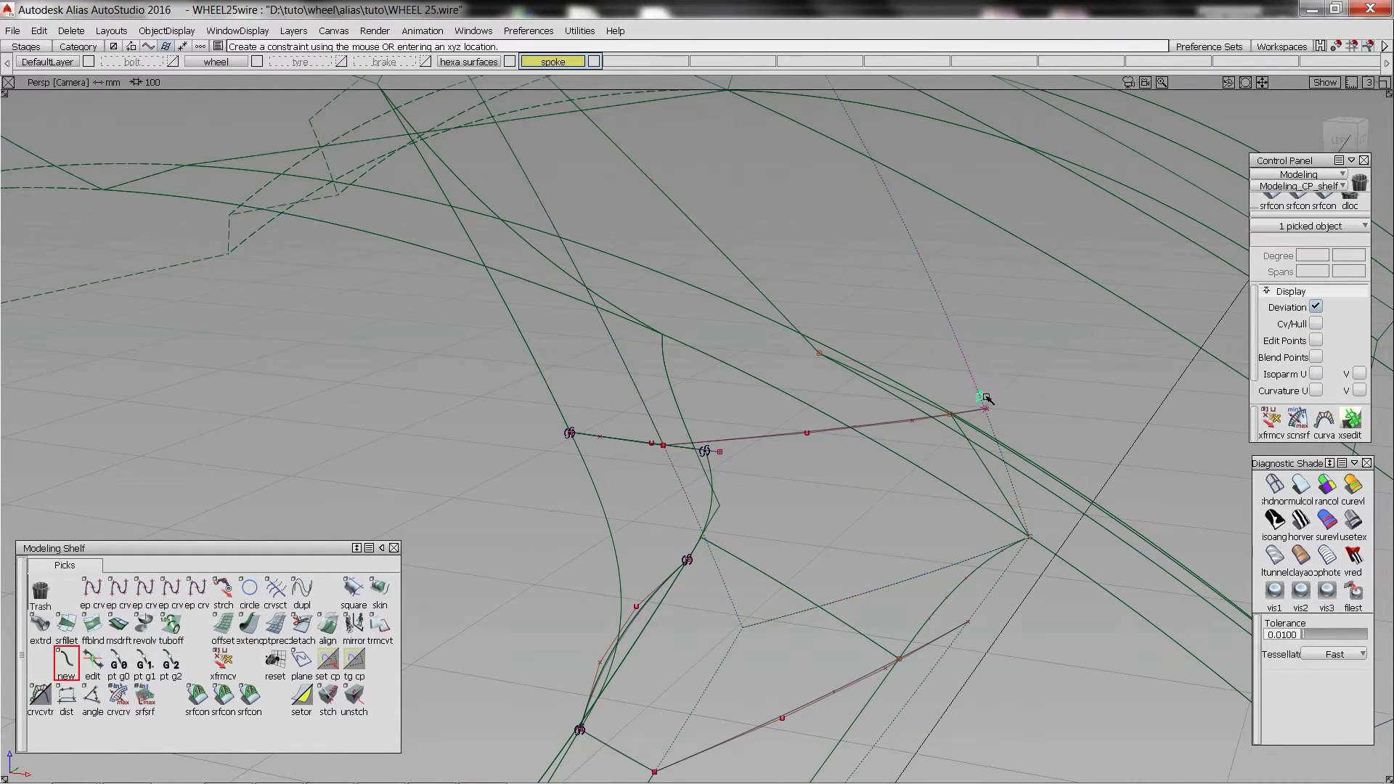
alt+shift+drag(982, 465, 963, 407)
ctrl+click(975, 536)
ctrl+shift+drag(983, 532, 1003, 406)
click(354, 592)
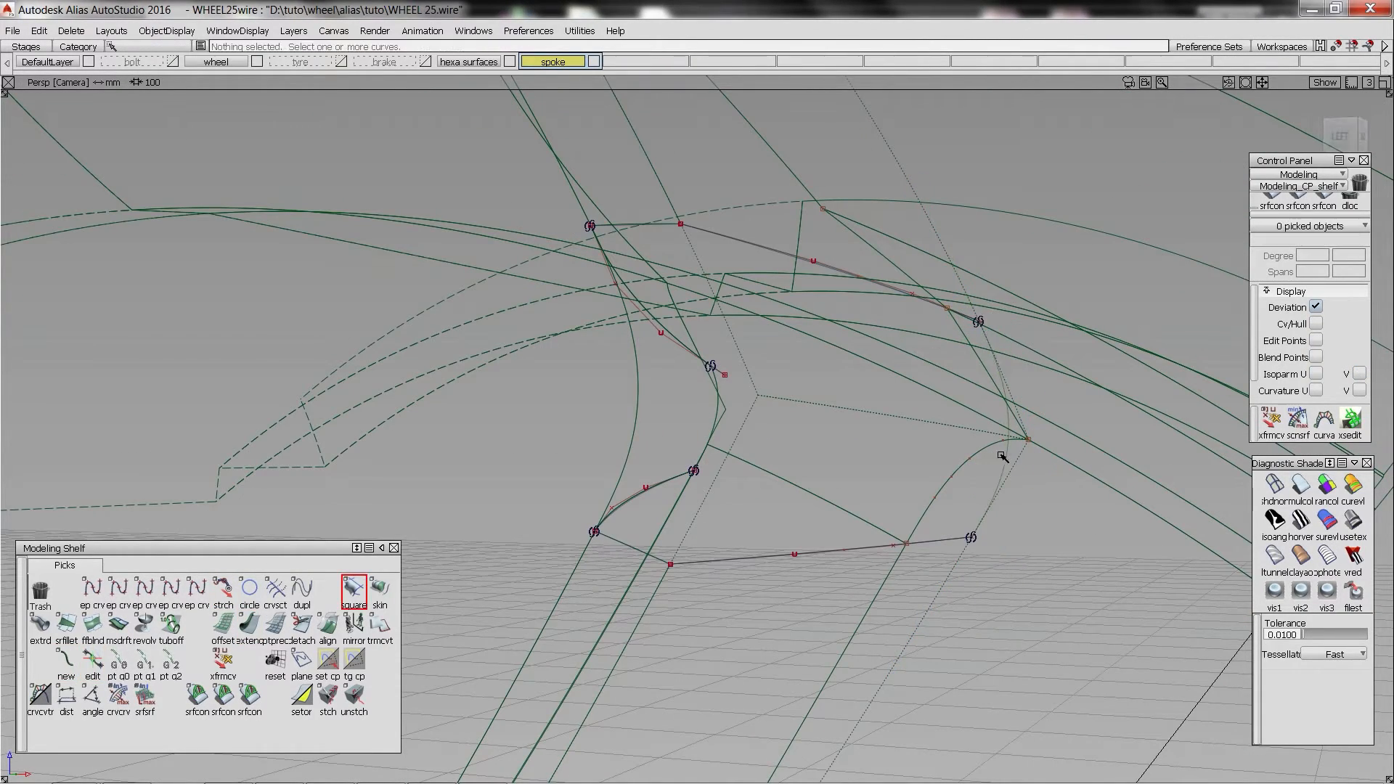
click(1002, 457)
click(966, 540)
click(977, 550)
- Create a blend curve joining the upper and lower outer side surfaces' near edges at the straight lines' ends, and select its upper blend point
alt+shift+drag(875, 472, 808, 526)
click(66, 662)
ctrl+click(741, 251)
click(805, 263)
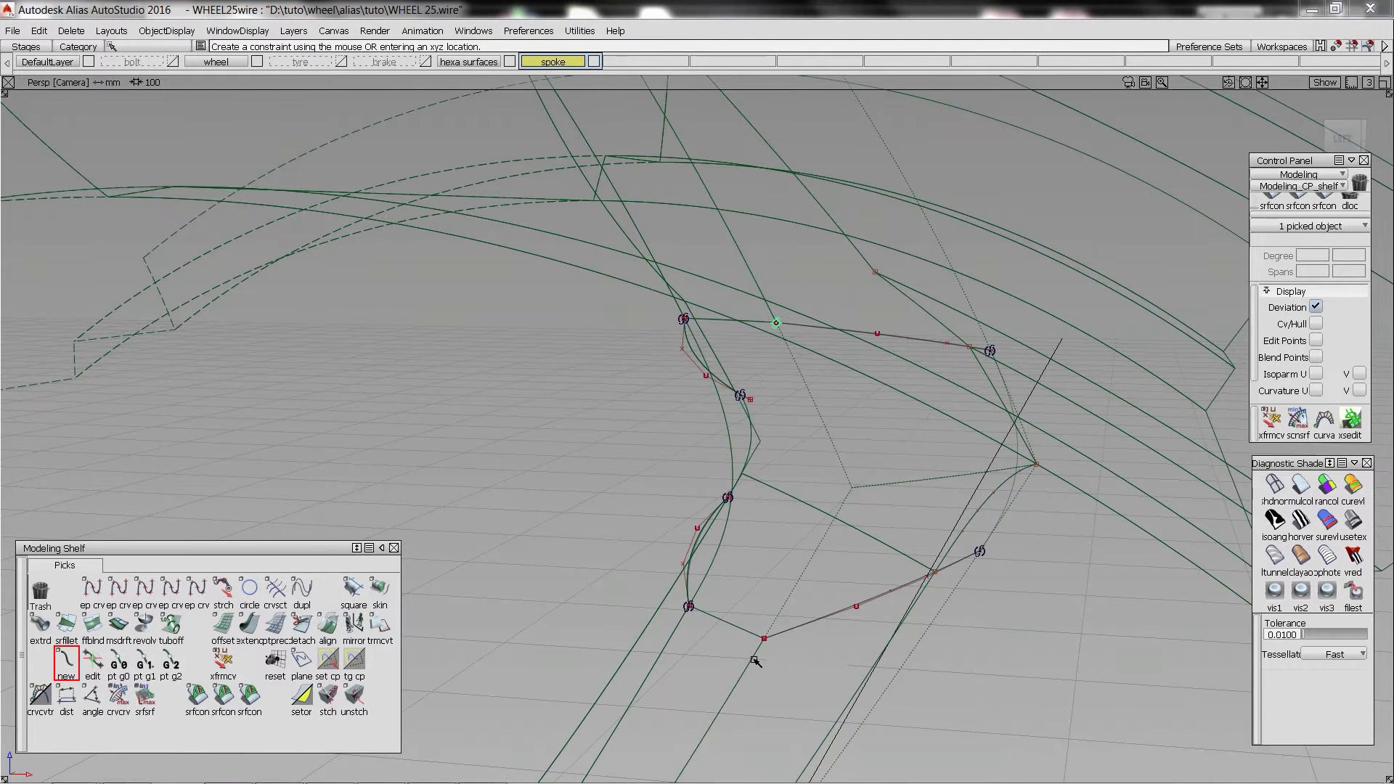
ctrl+click(755, 660)
click(837, 687)
click(92, 661)
click(776, 323)
- Build a G2 Curvature Square surface across the outer corner from the two new blend curves and the upper and lower side surface boundaries
click(354, 592)
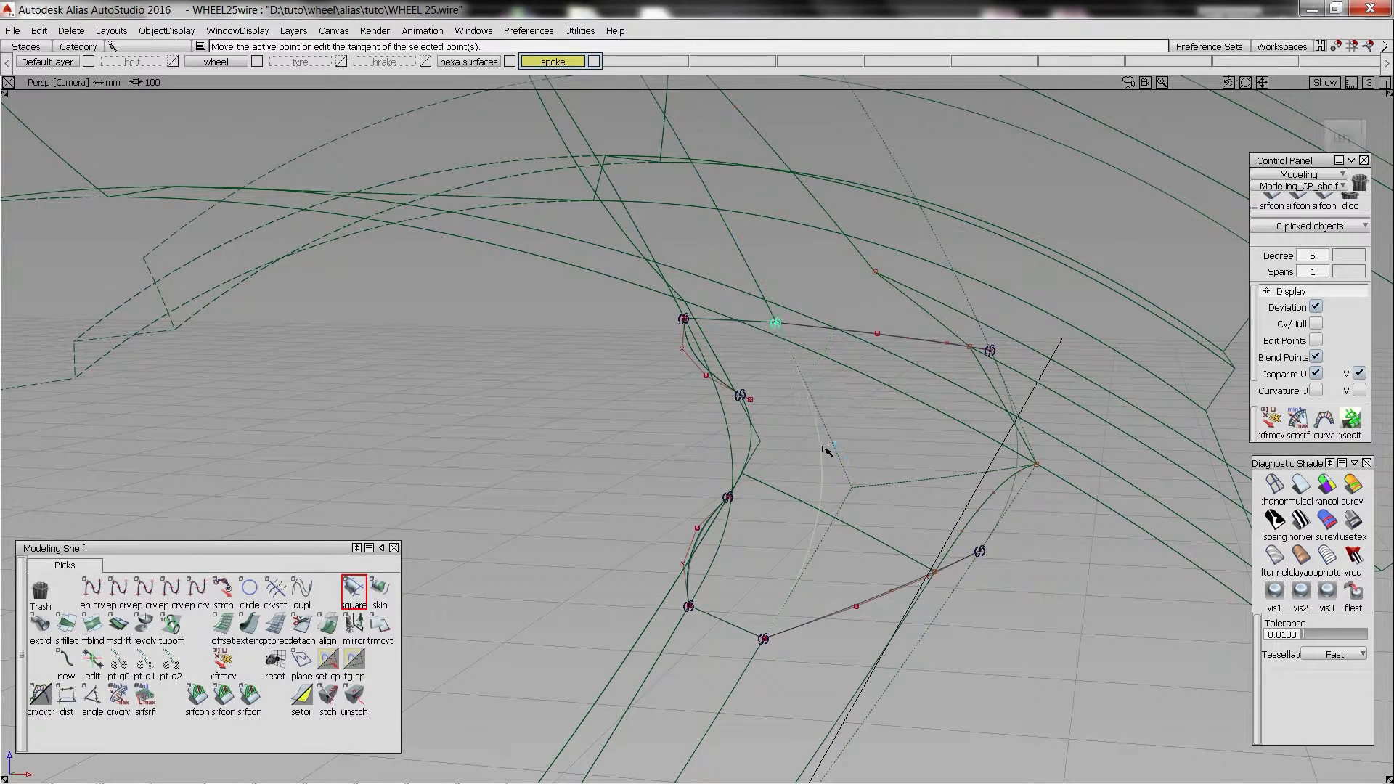
click(826, 449)
click(866, 332)
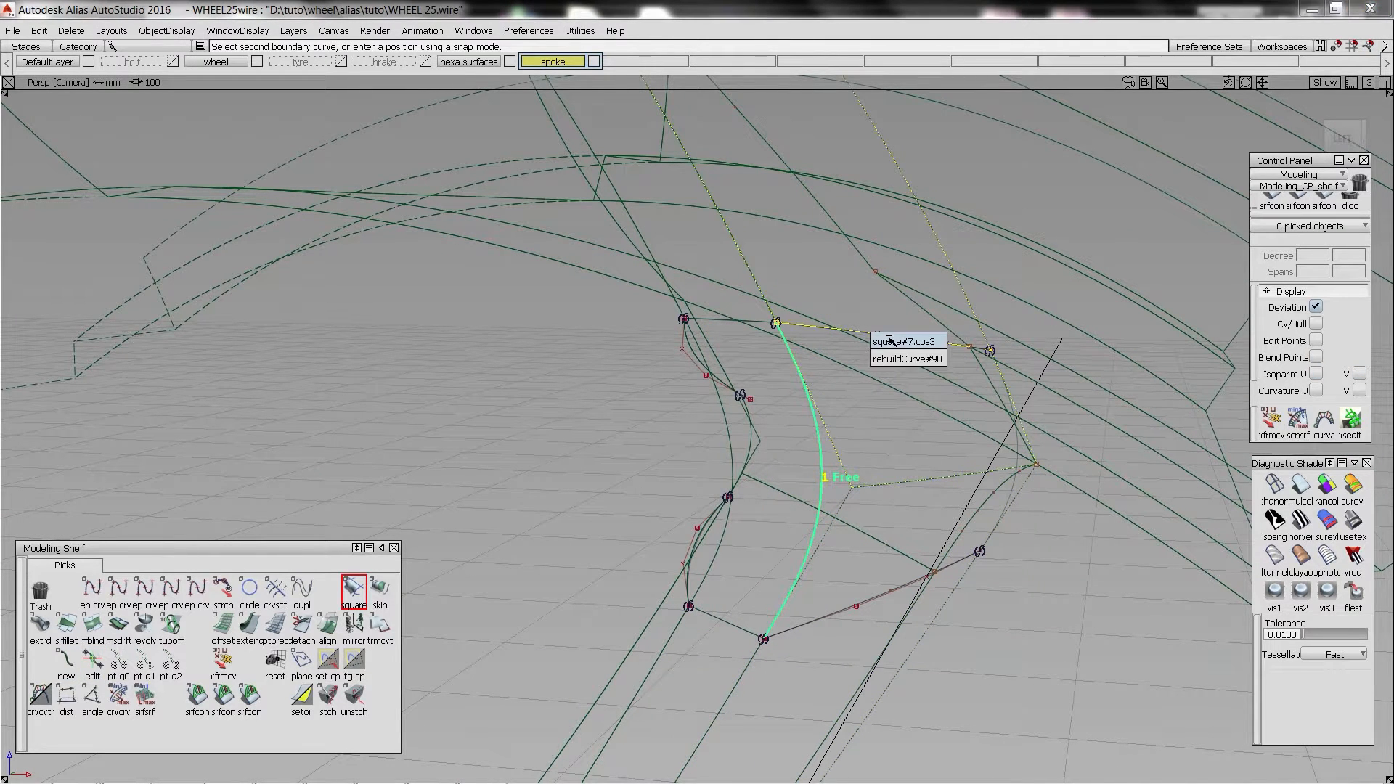
click(901, 360)
click(1016, 443)
click(1037, 497)
click(893, 592)
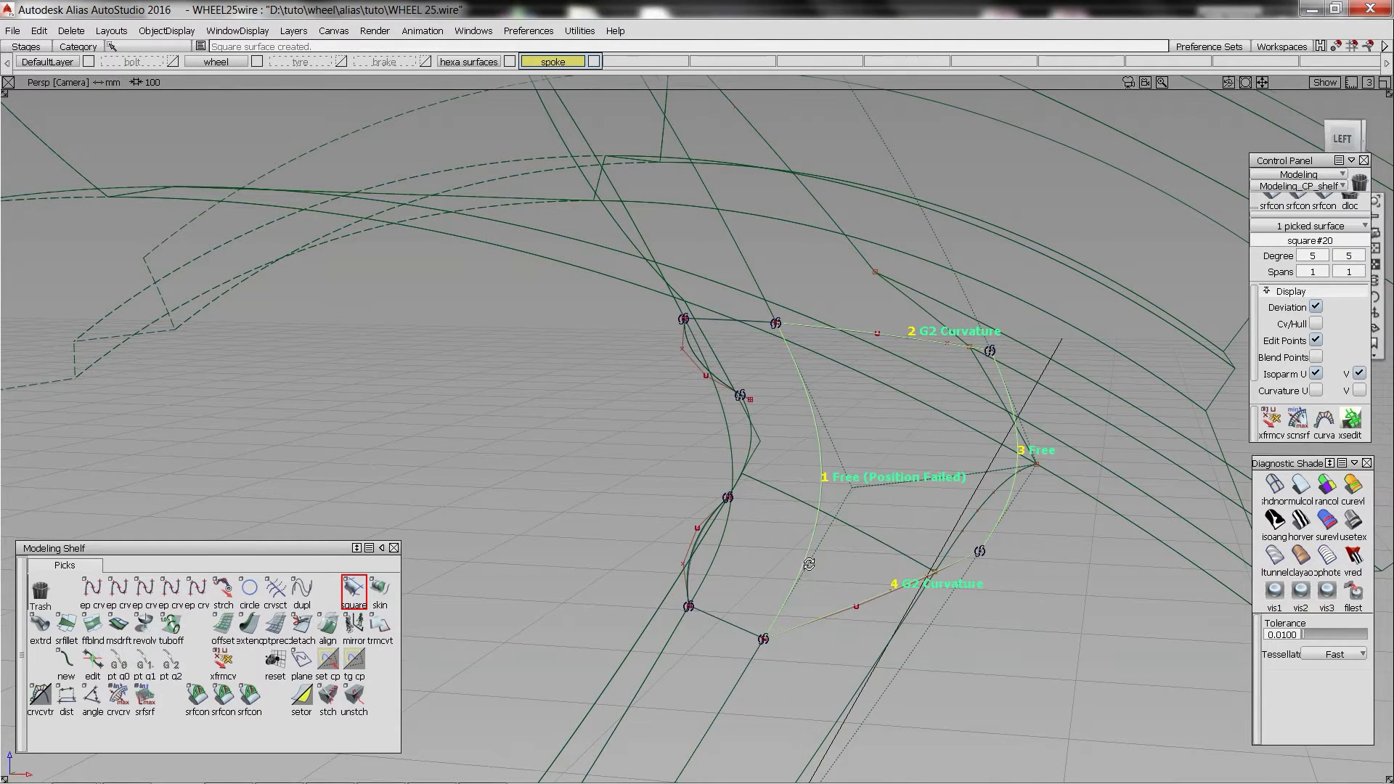
alt+shift+drag(809, 592, 841, 570)
- Fill the gap in the narrow front face with a Square surface bounded by the two blend curves and the upper and lower trimmed edges
click(812, 374)
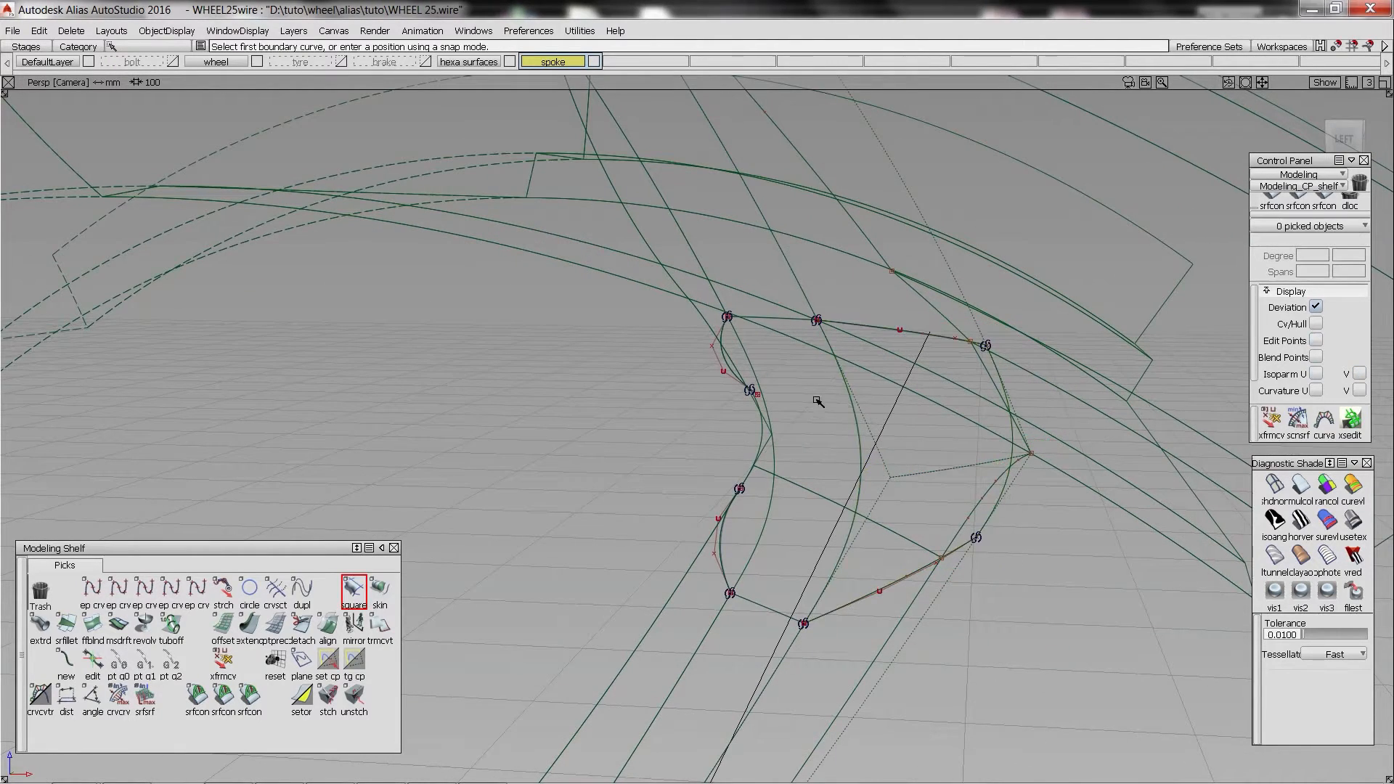
click(747, 348)
click(759, 351)
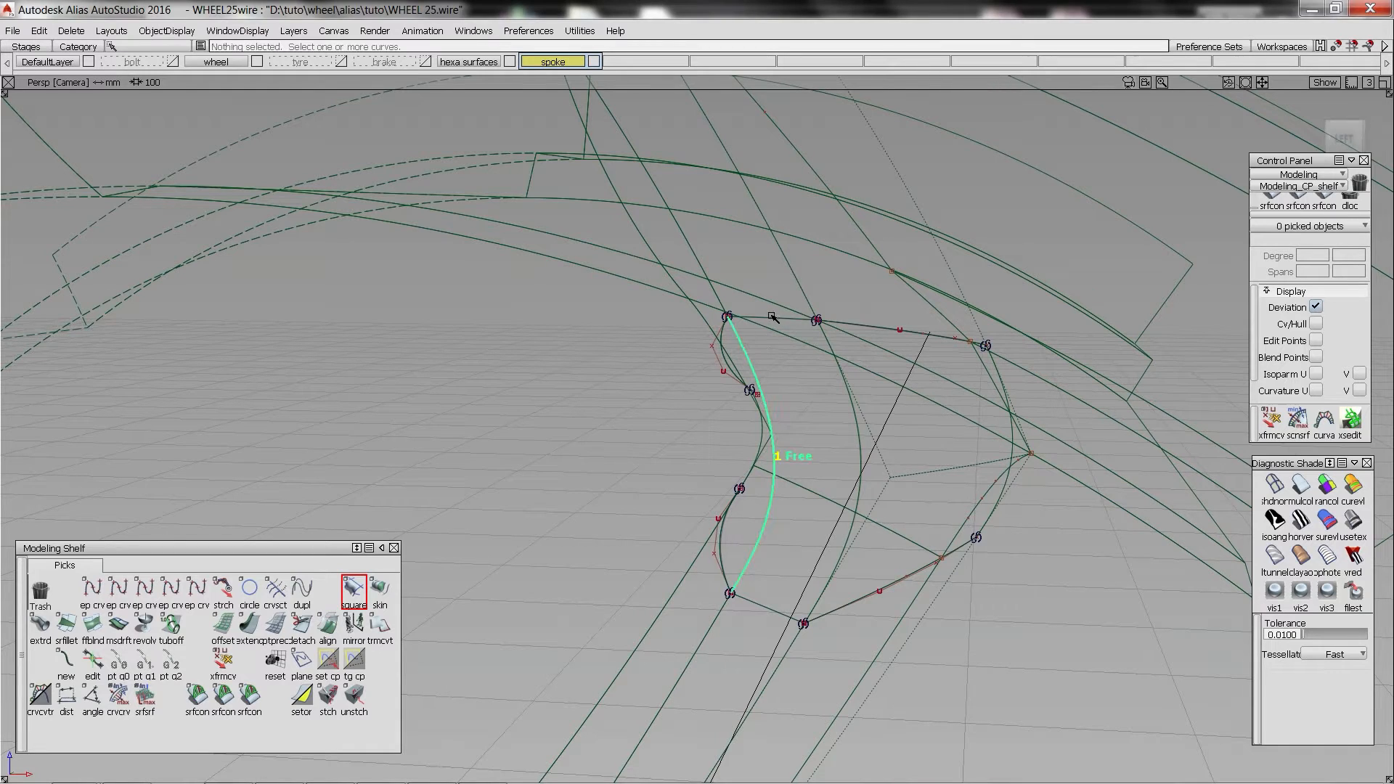
click(773, 318)
click(831, 343)
click(832, 342)
click(858, 417)
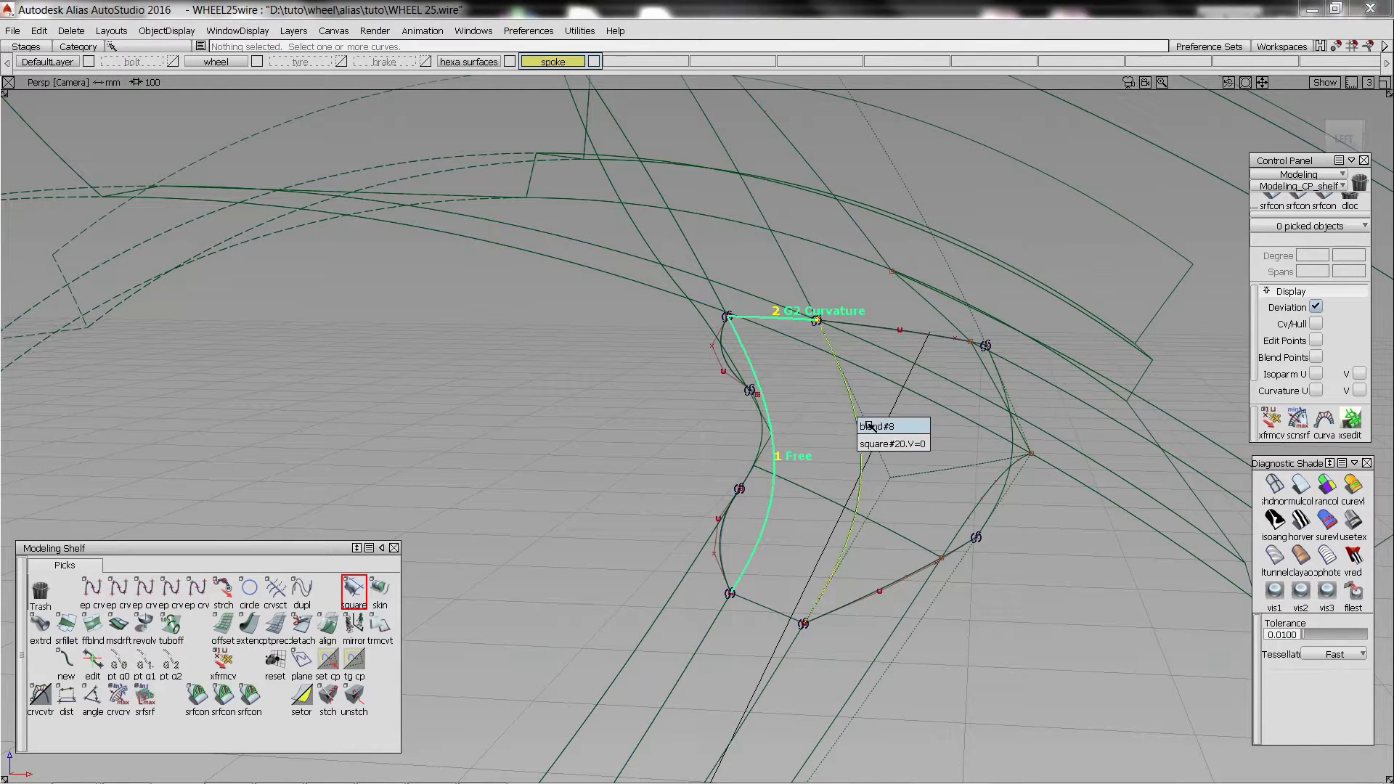
click(869, 425)
click(777, 615)
- Trim the lower and upper outer side surfaces back to the stretched curves, keeping the regions away from the corner
alt+shift+drag(703, 402, 834, 364)
alt+shift+right_drag(834, 364, 868, 477)
ctrl+shift+drag(869, 476, 871, 486)
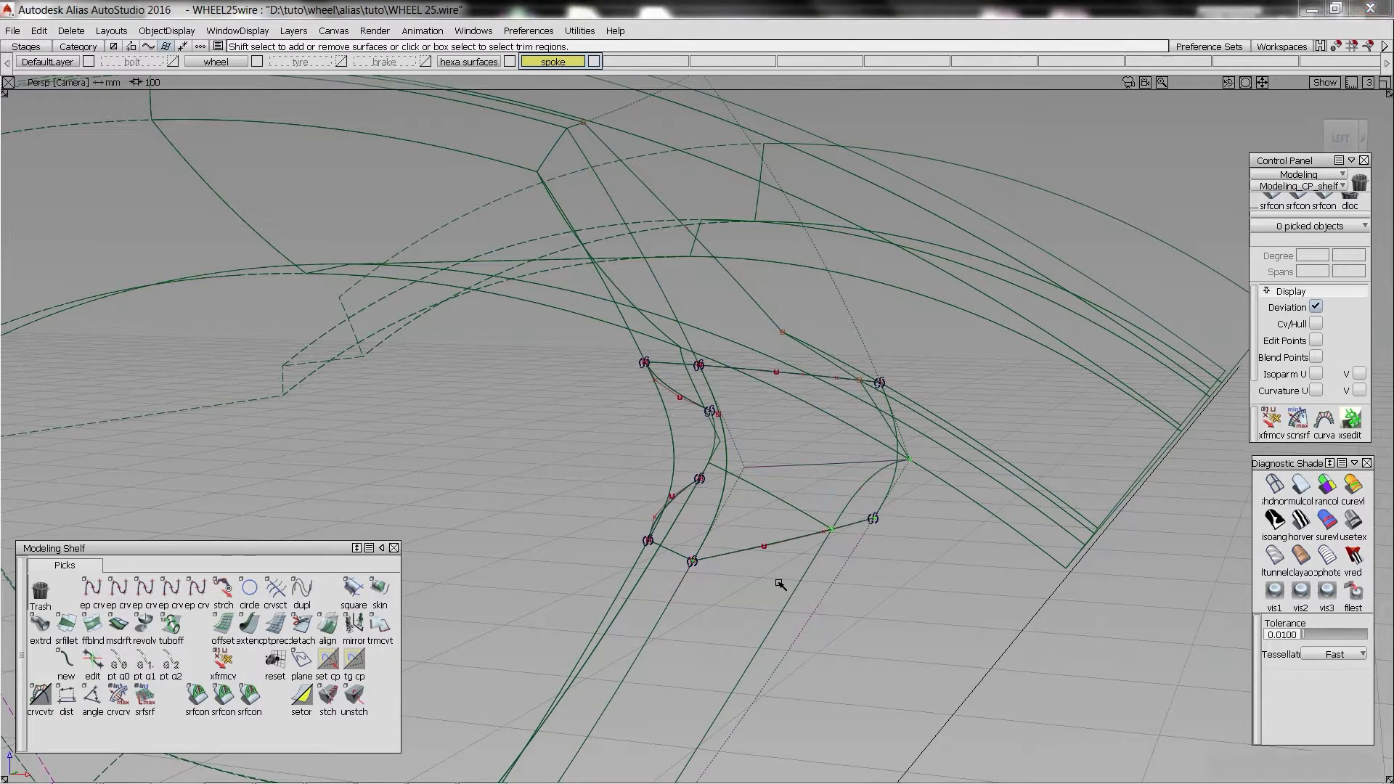
click(1301, 487)
alt+shift+drag(754, 201, 698, 218)
click(738, 370)
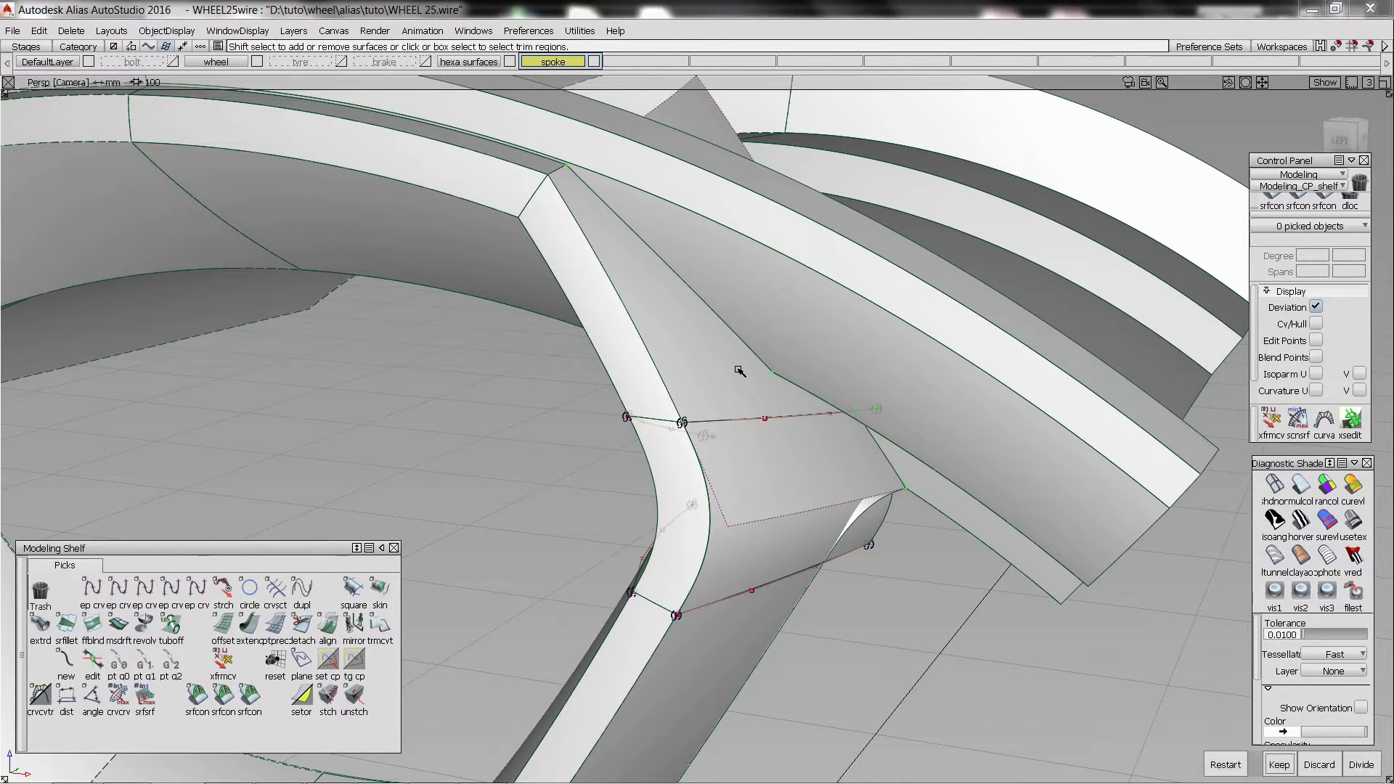
key(space)
- Intersect the outer corner surface with the adjoining rim side surface and trim away the excess beyond their intersection
alt+shift+right_drag(824, 486, 931, 460)
alt+shift+drag(931, 461, 1049, 377)
ctrl+shift+drag(1049, 377, 1096, 436)
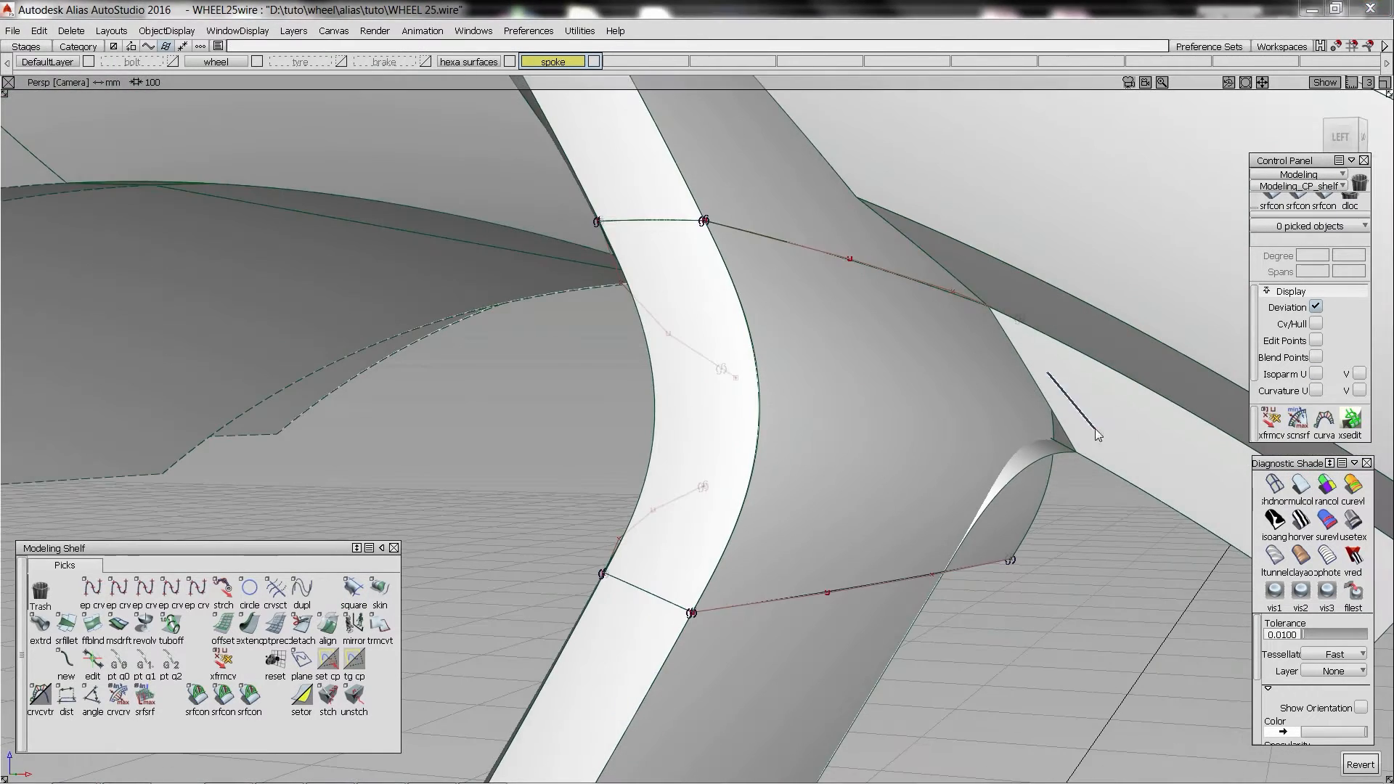
click(1053, 443)
key(ctrl+u)
click(1088, 386)
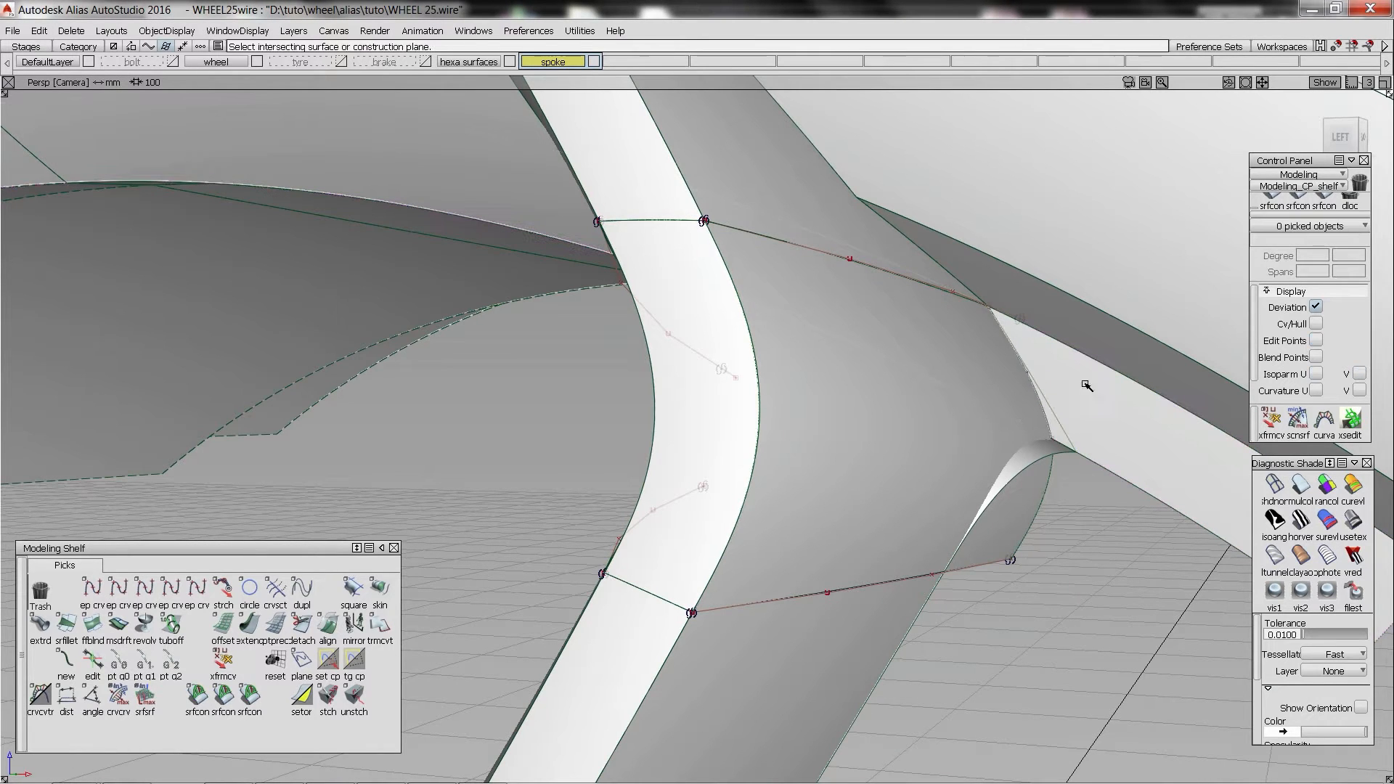
click(1062, 432)
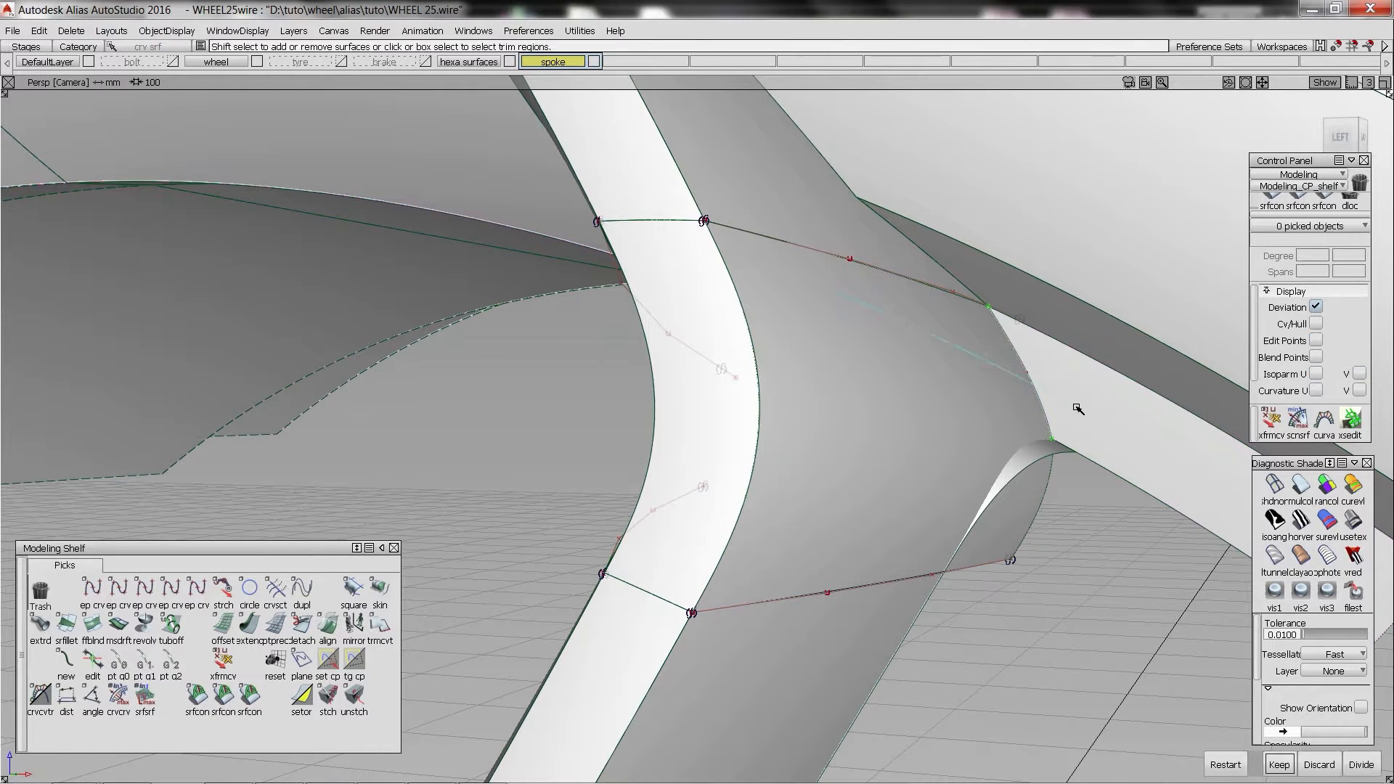
click(985, 437)
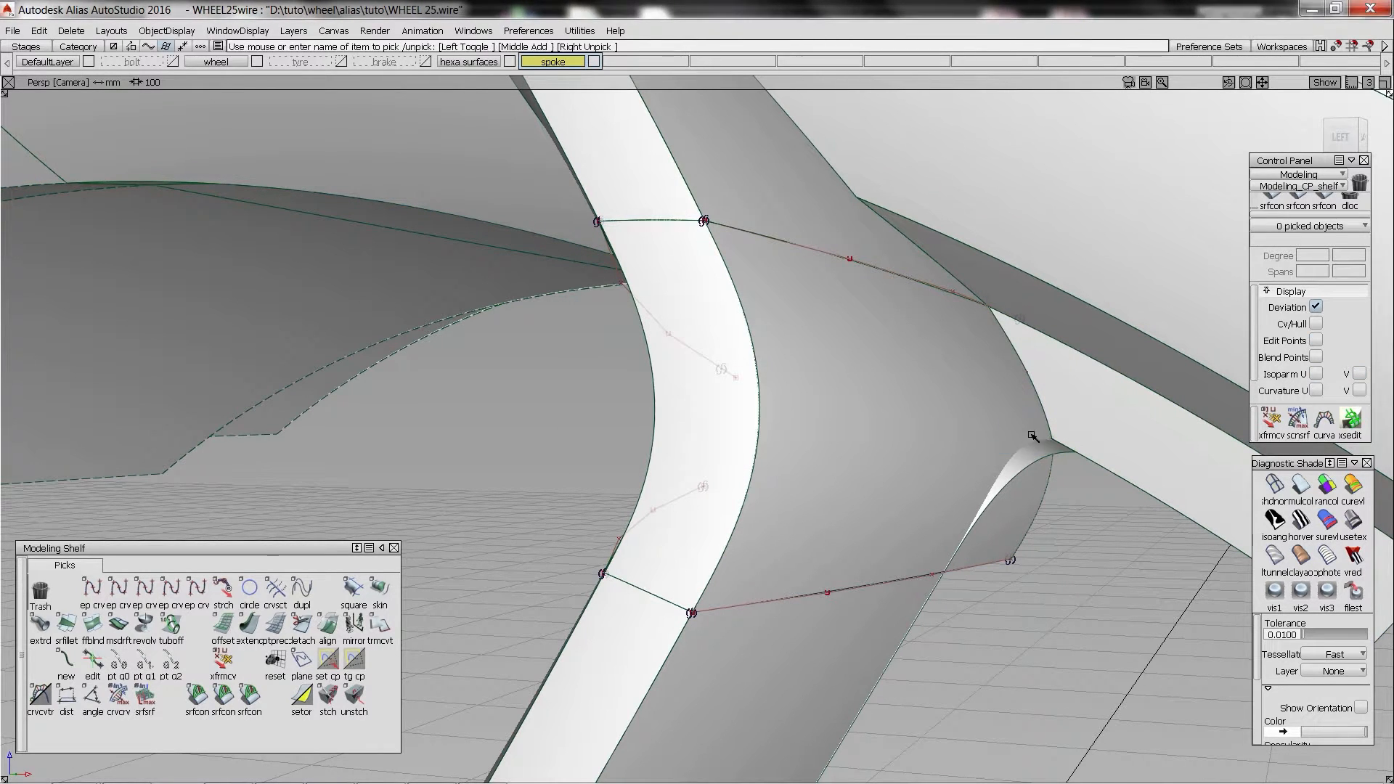
click(1014, 467)
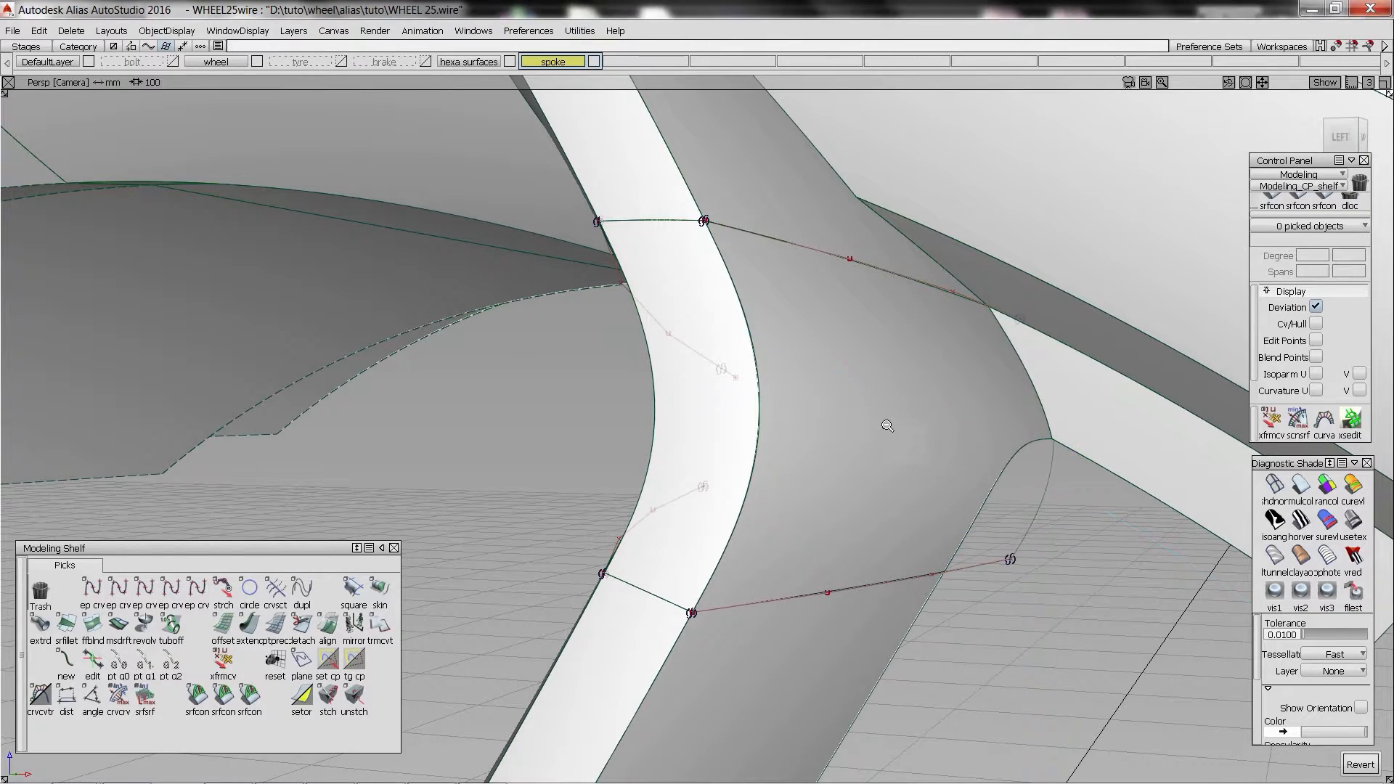
- Inspect the trimmed outer corner up close and then within the complete spoke segment
alt+shift+drag(887, 426, 918, 455)
alt+shift+right_drag(918, 454, 486, 302)
alt+shift+drag(486, 302, 749, 441)
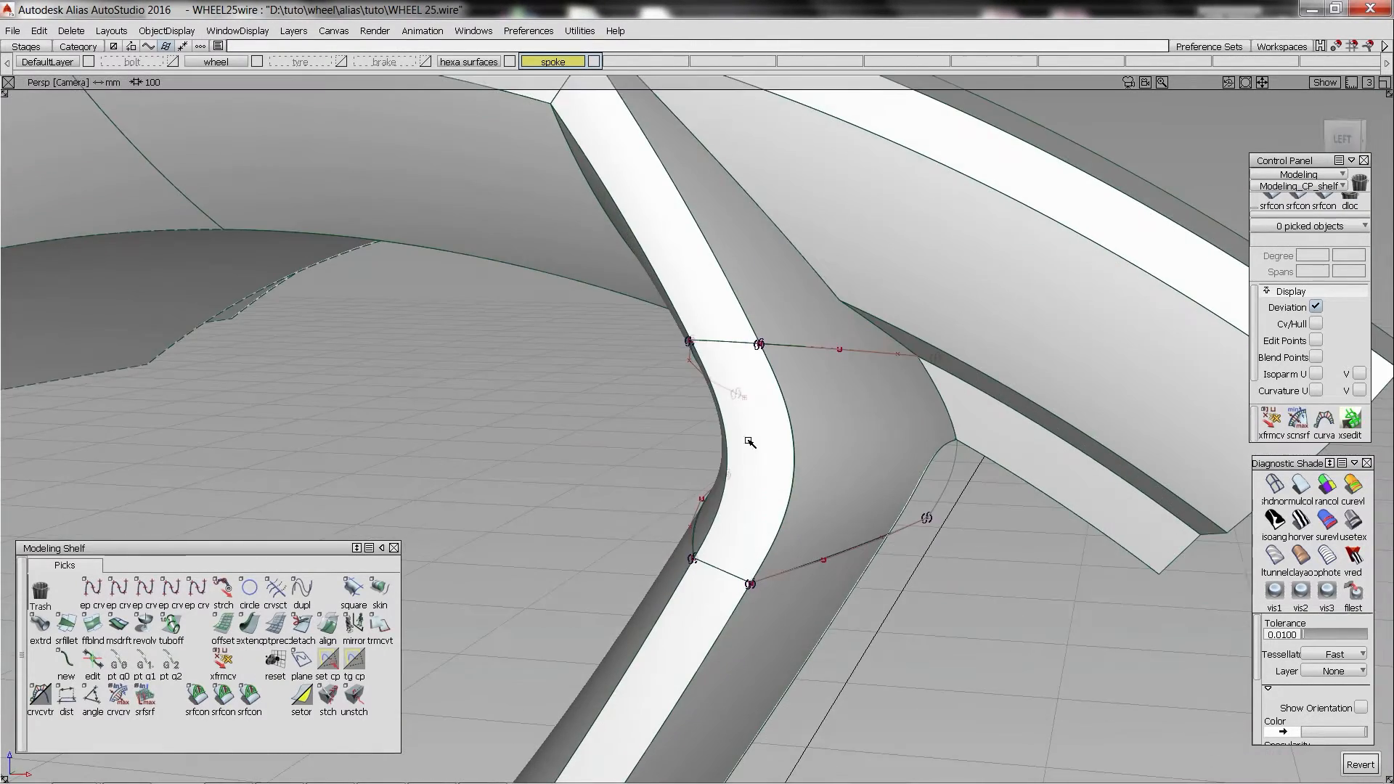
alt+shift+right_drag(871, 419, 927, 445)
alt+shift+drag(928, 445, 913, 416)
mouse_move(830, 368)
alt+shift+right_down()
mouse_move(756, 407)
mouse_move(489, 229)
alt+shift+right_up()
ctrl+shift+drag(489, 229, 792, 511)
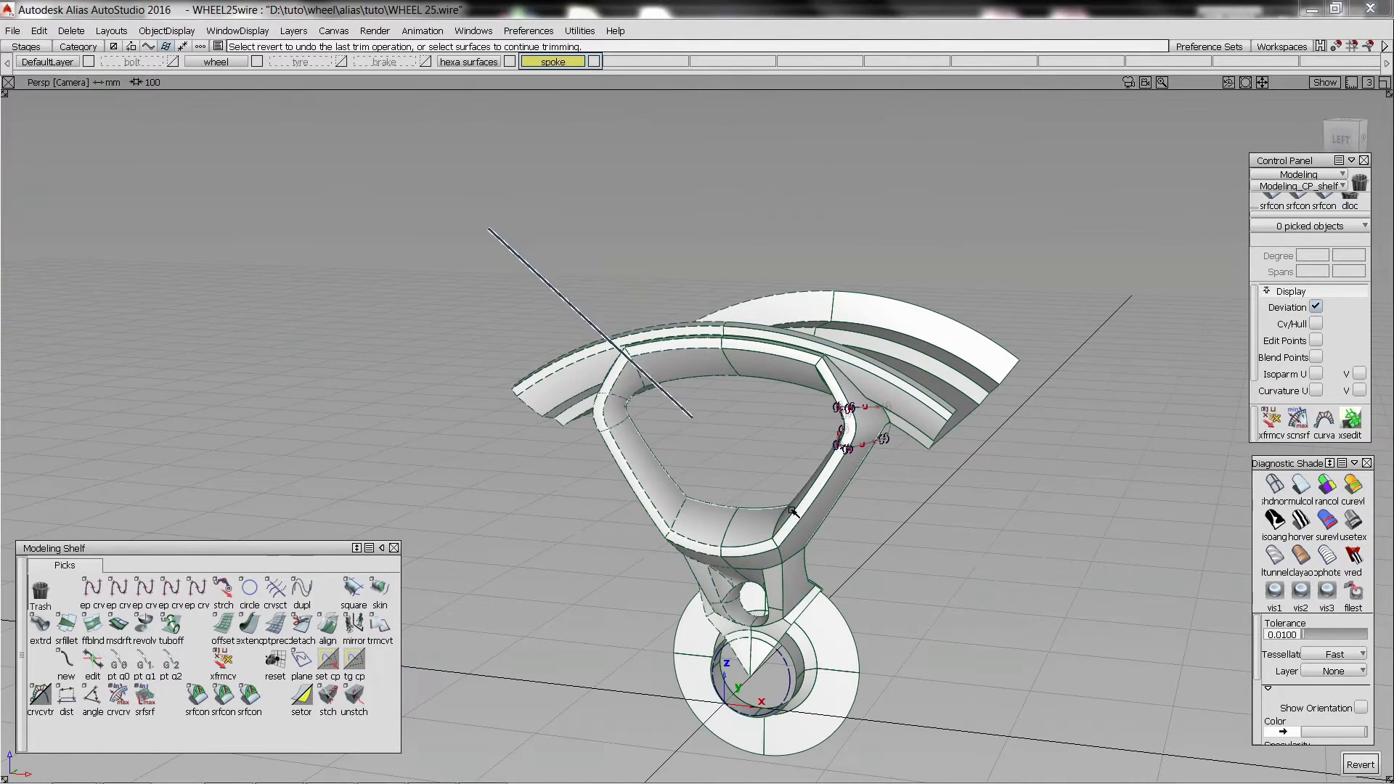
- Select the blend curve below the middle of the opening's upper inner edge and edit its lower blend point's tangent
drag(1188, 780, 506, 241)
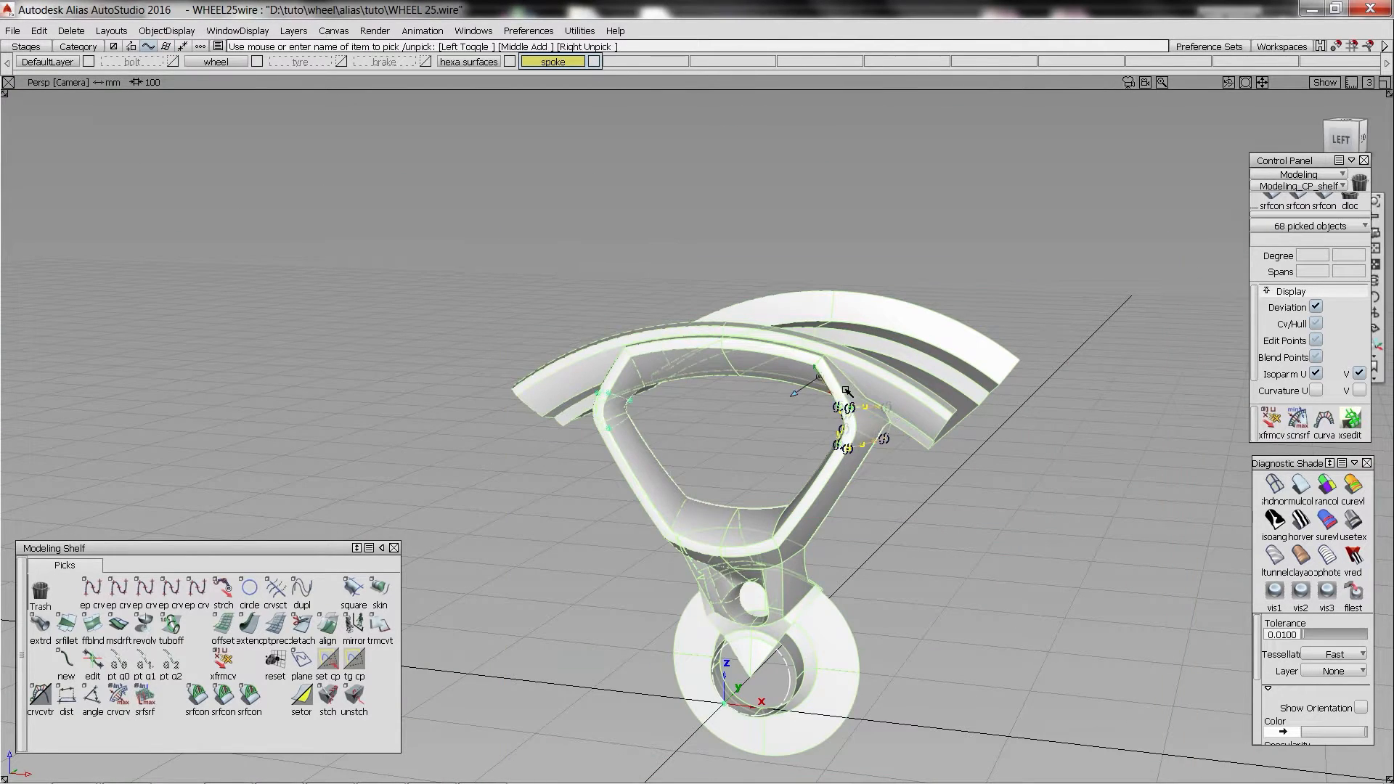
alt+shift+right_drag(846, 390, 919, 427)
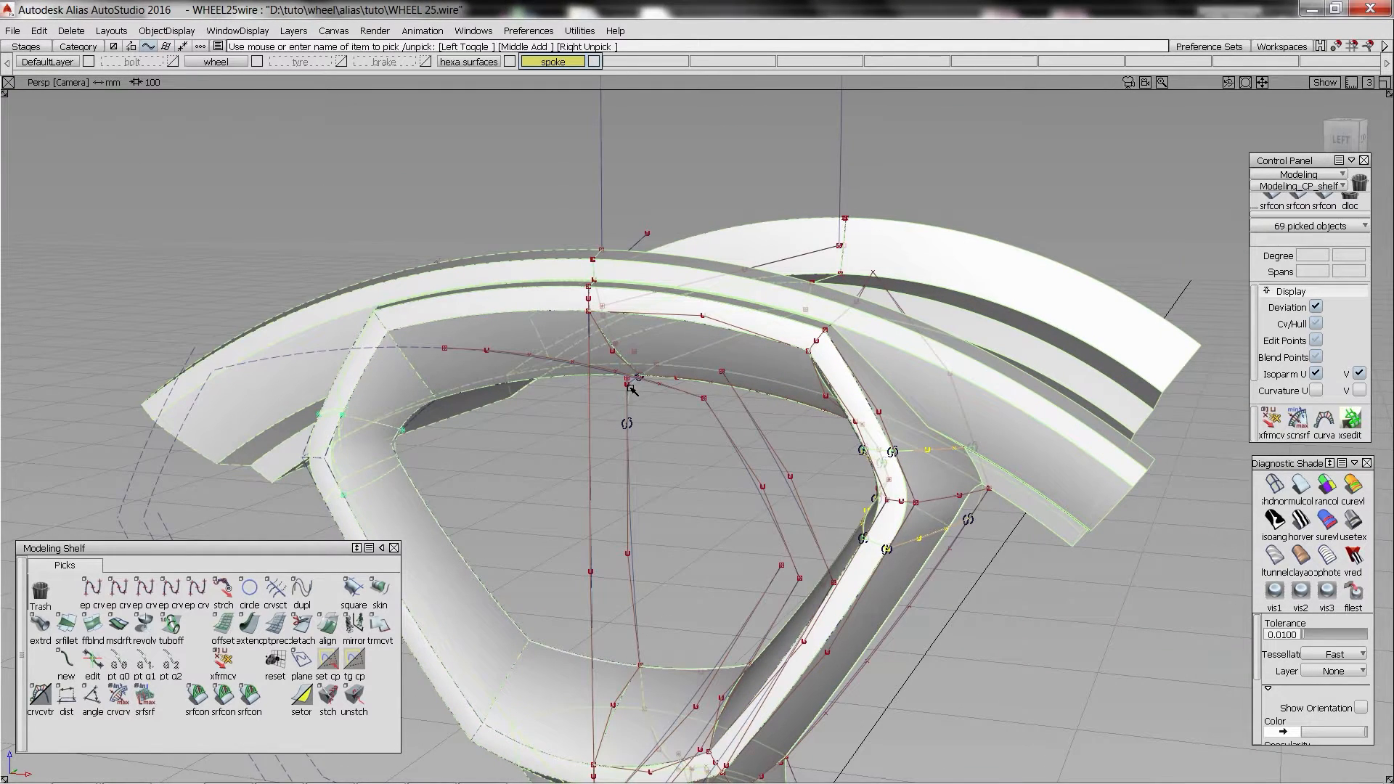
ctrl+shift+right_drag(631, 387, 620, 451)
ctrl+shift+drag(619, 451, 586, 342)
ctrl+shift+middle_drag(585, 342, 1005, 480)
alt+shift+right_drag(1005, 479, 975, 476)
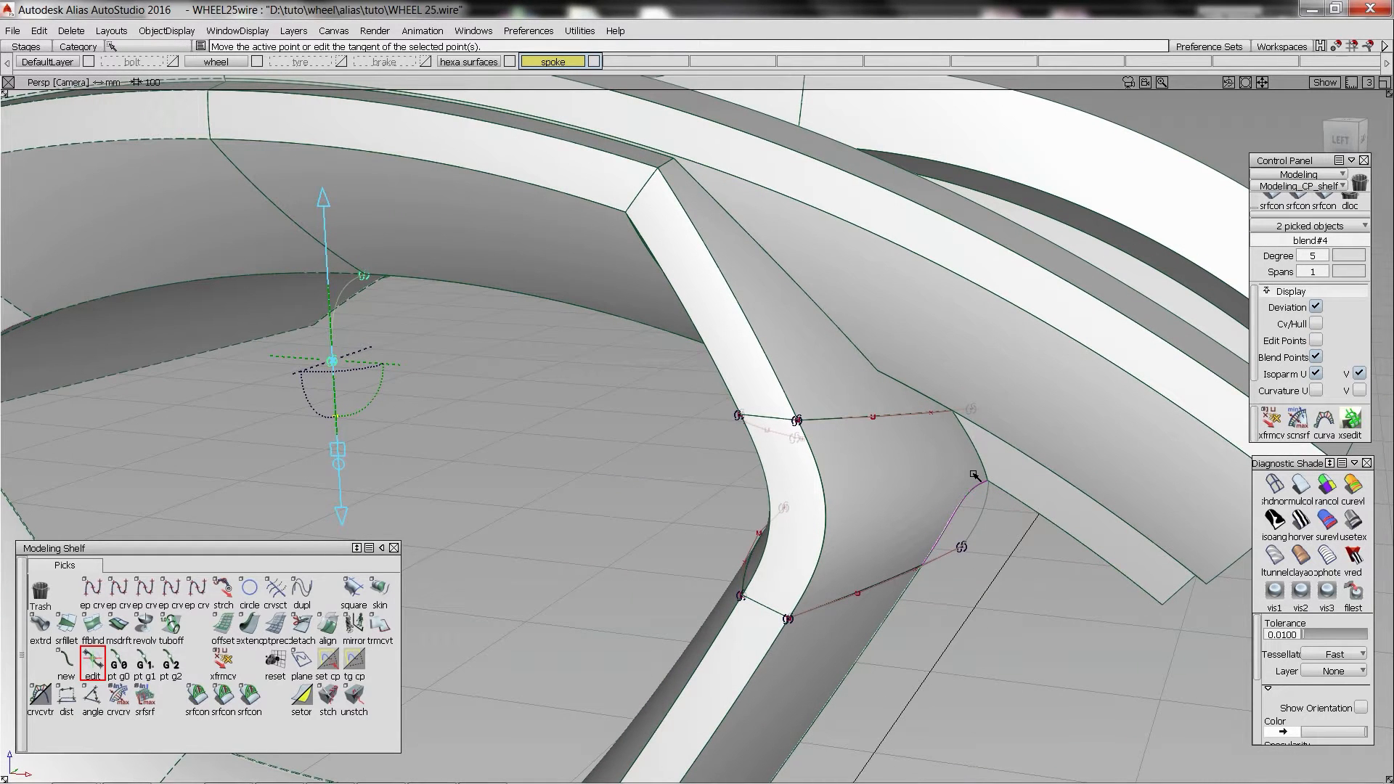
click(341, 446)
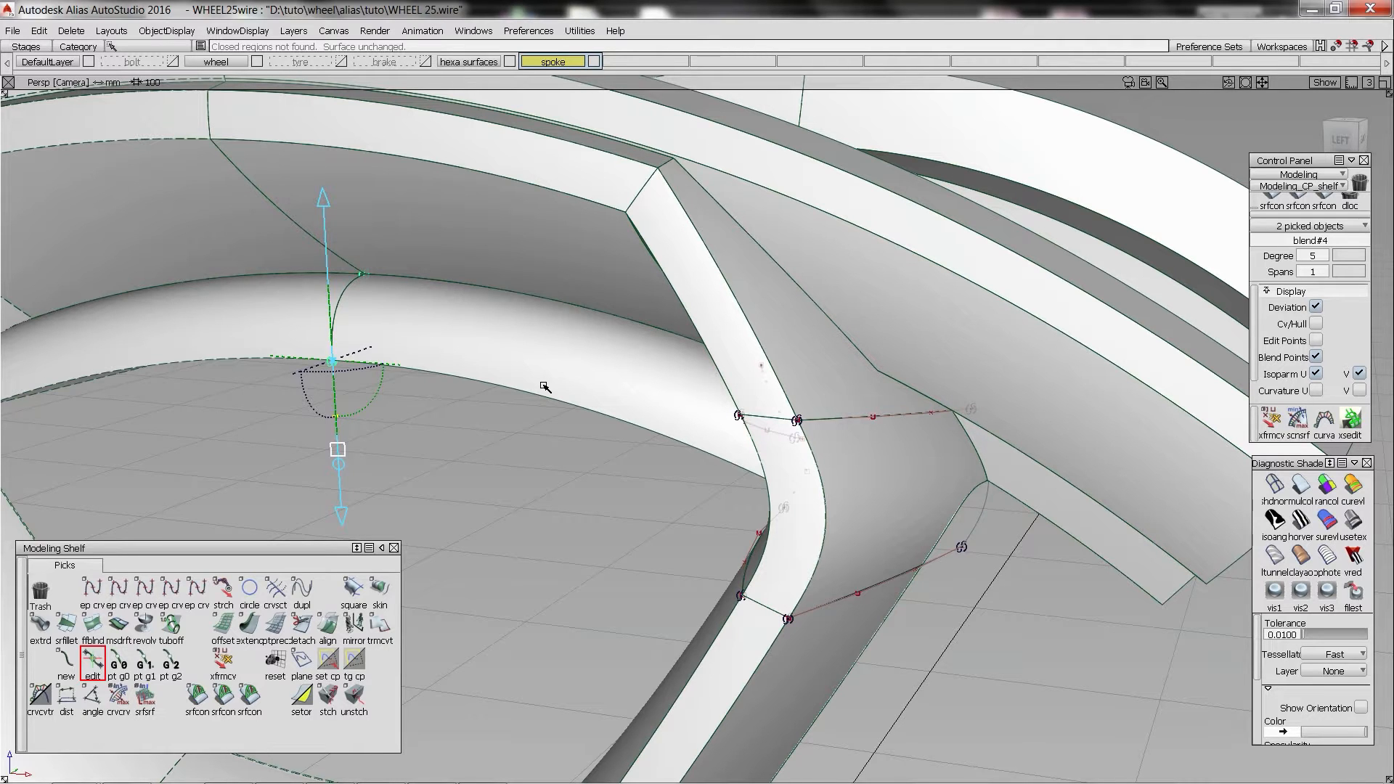
- Try to trim the revolved surface inside the spoke opening where it meets the inner corner surface
alt+shift+drag(544, 387, 722, 405)
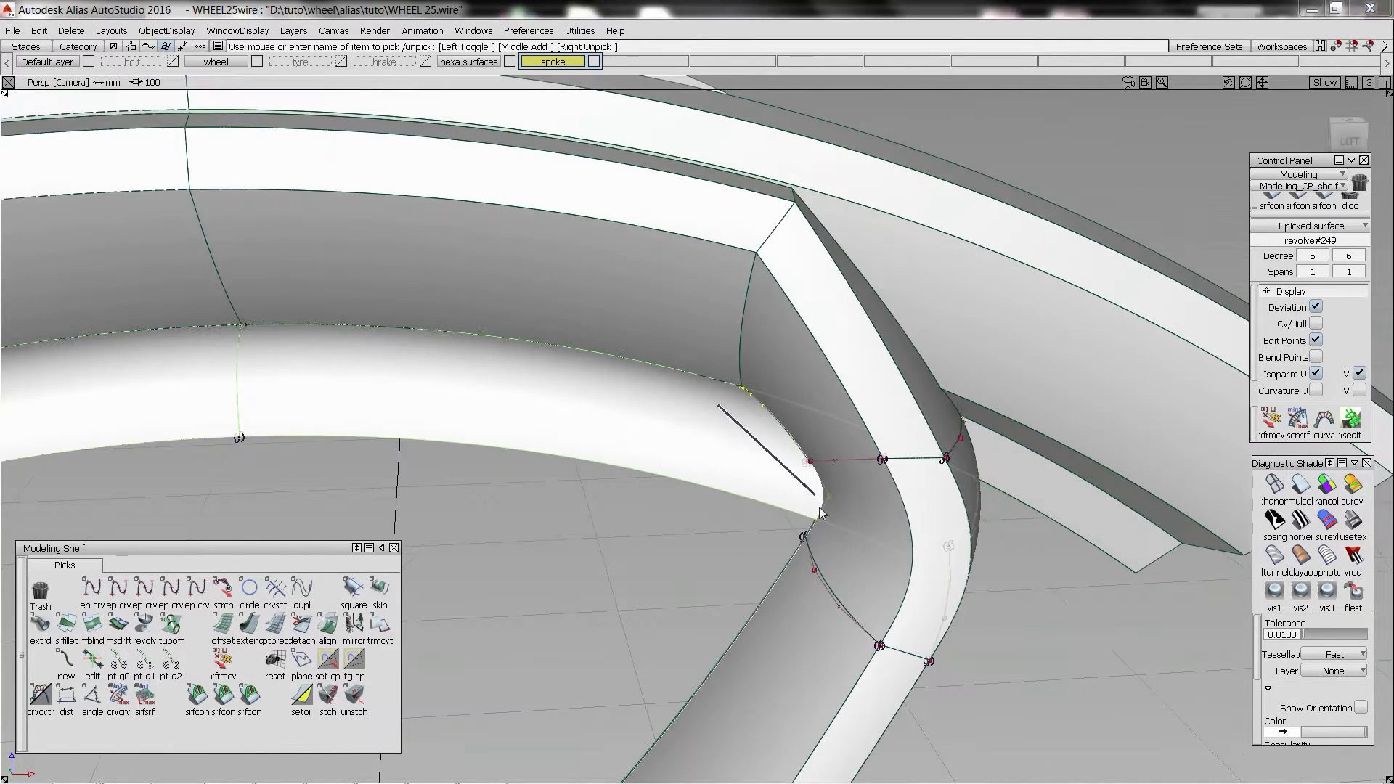
alt+shift+right_drag(721, 404, 821, 424)
click(830, 497)
alt+shift+drag(999, 508, 1031, 509)
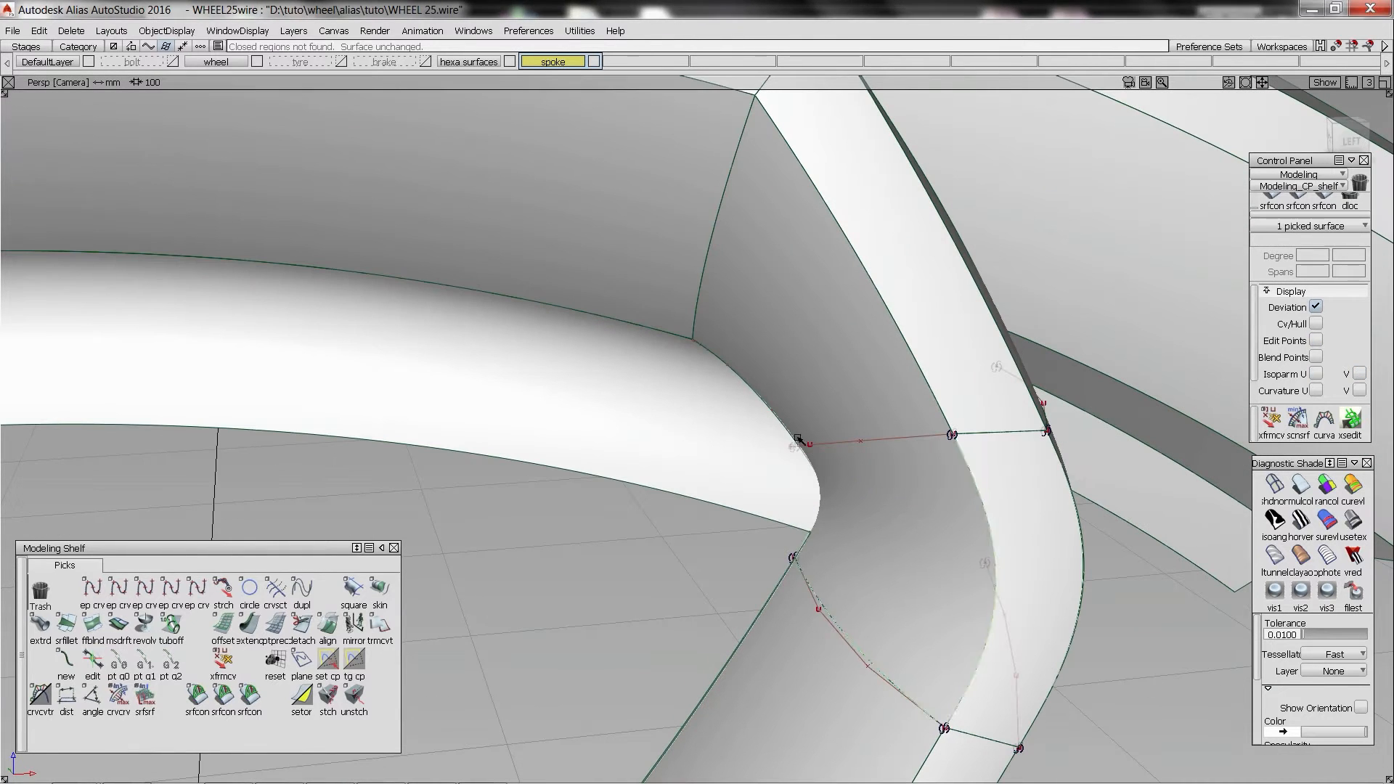
click(756, 342)
click(841, 434)
key(space)
mouse_move(756, 483)
alt+shift+mouse_down()
mouse_move(731, 485)
mouse_move(778, 559)
alt+shift+mouse_up()
click(779, 586)
click(805, 594)
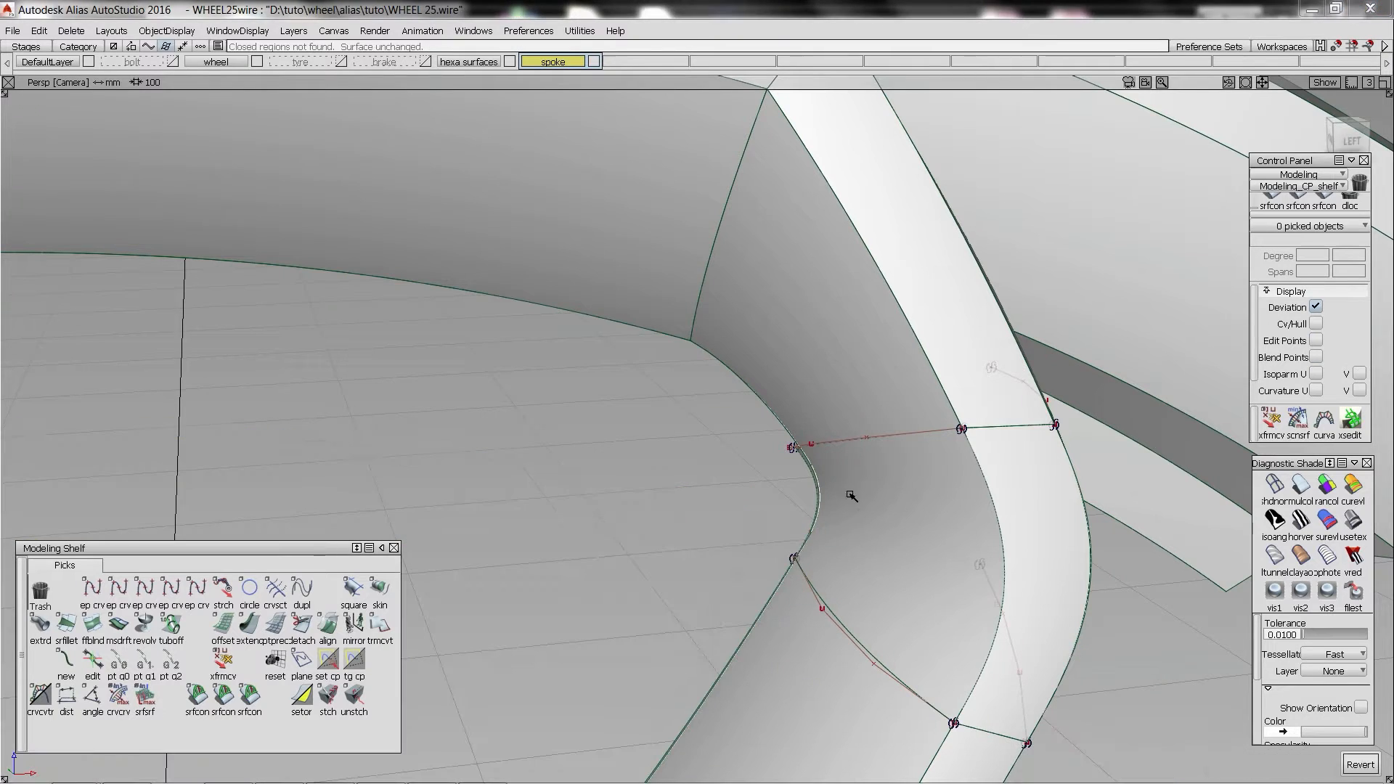
- Select the revolved surface behind the spoke opening at the inner corner and untrim it
click(850, 493)
ctrl+shift+drag(850, 489, 903, 526)
ctrl+shift+drag(756, 636, 733, 533)
click(778, 587)
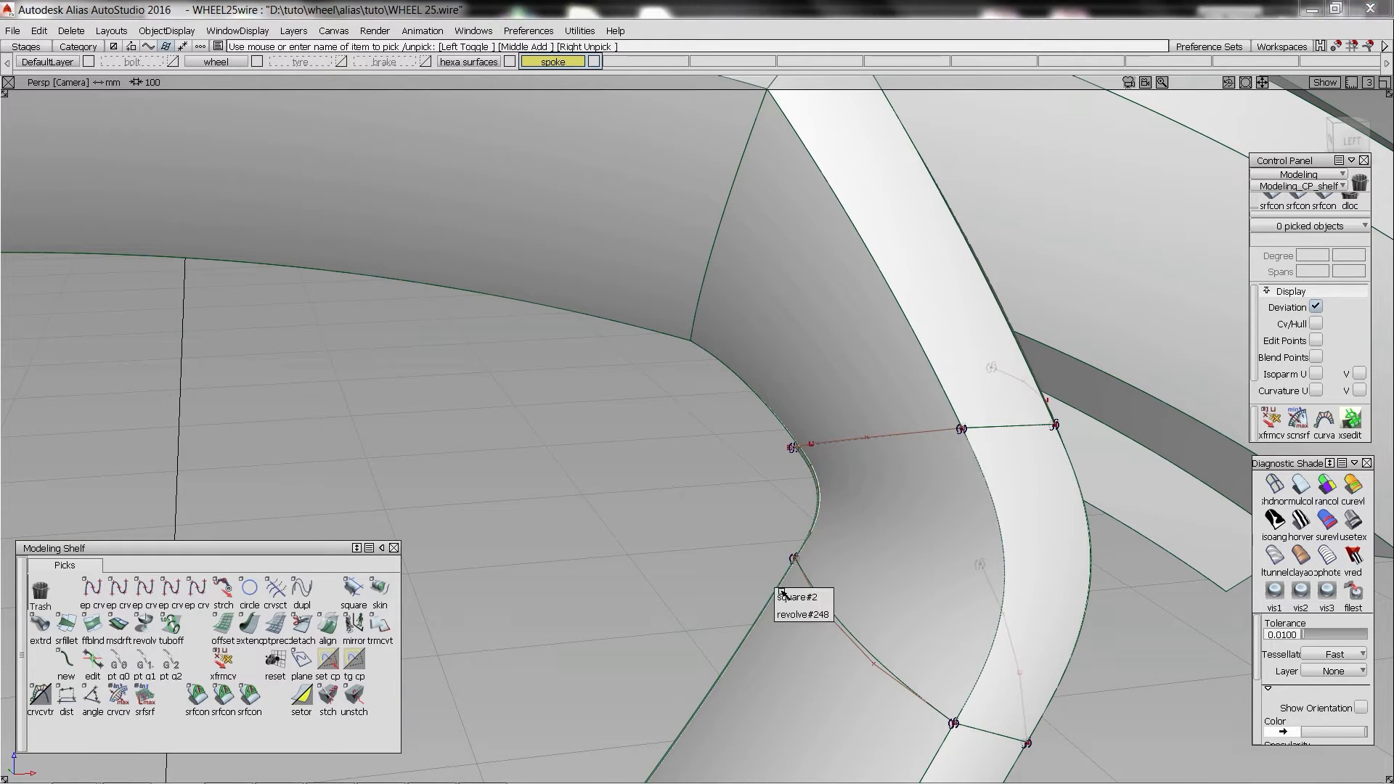
click(797, 613)
ctrl+shift+drag(662, 465, 763, 563)
ctrl+shift+drag(849, 438, 870, 520)
- Delete the leftover curve on surface from the untrimmed revolved surface together with its construction history
click(805, 569)
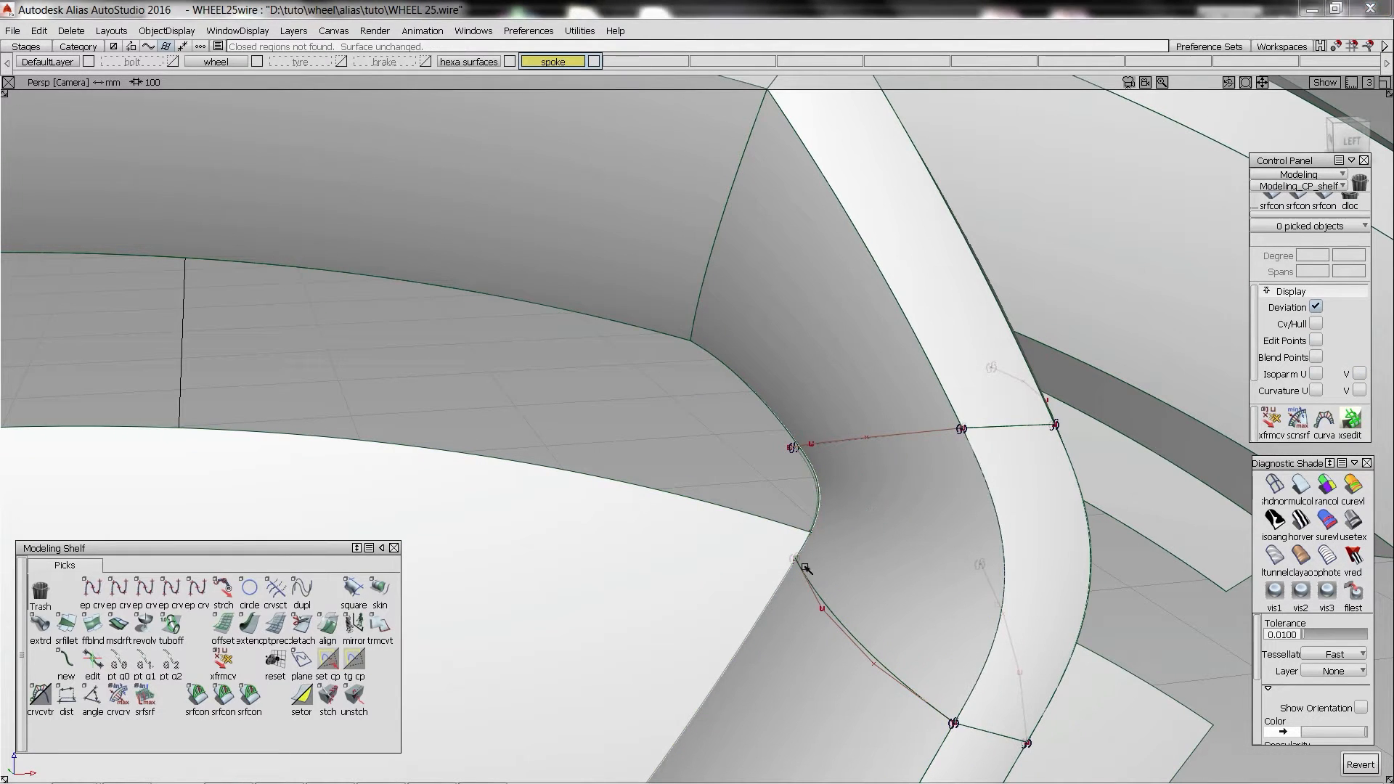
click(802, 551)
click(817, 570)
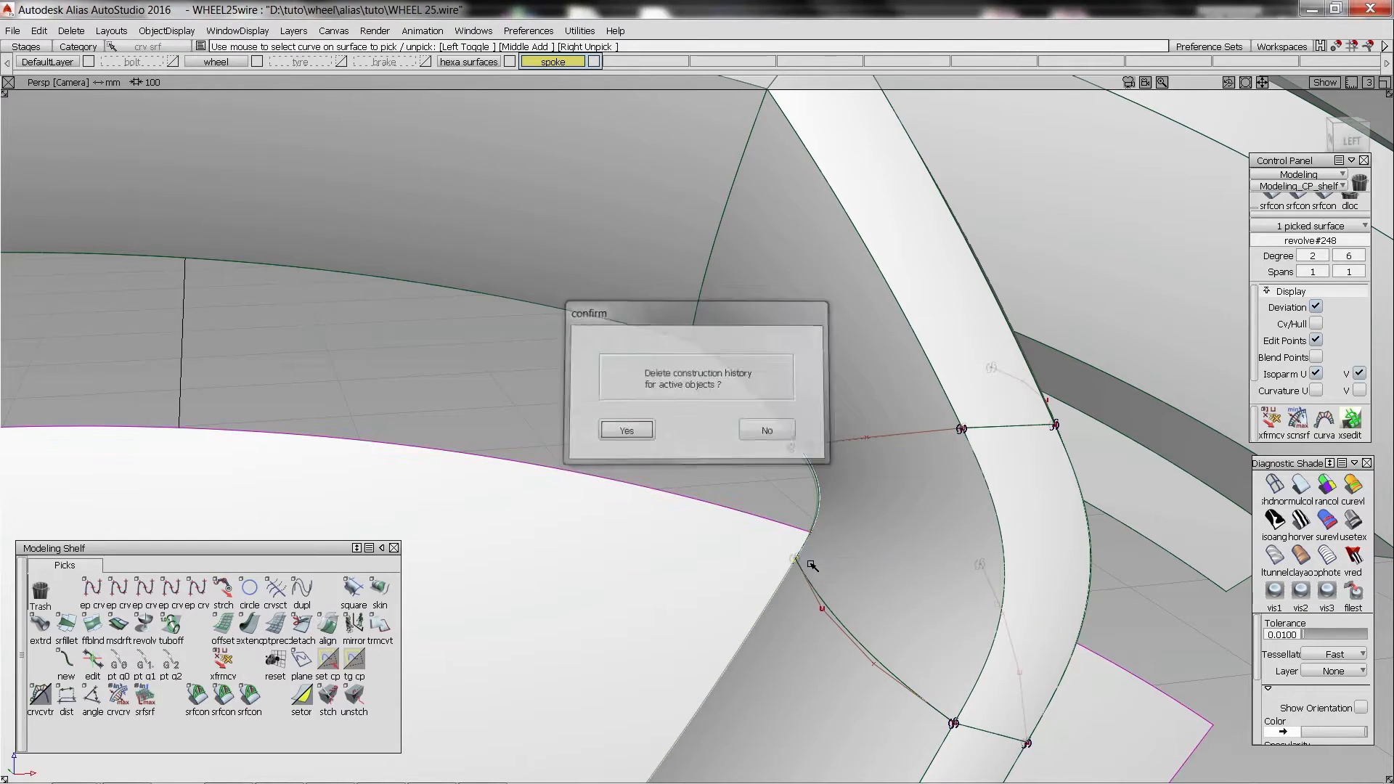
key(Return)
click(719, 568)
- Review the blended spoke opening and rim segment in shaded view from several angles and distances
alt+shift+drag(869, 398, 642, 470)
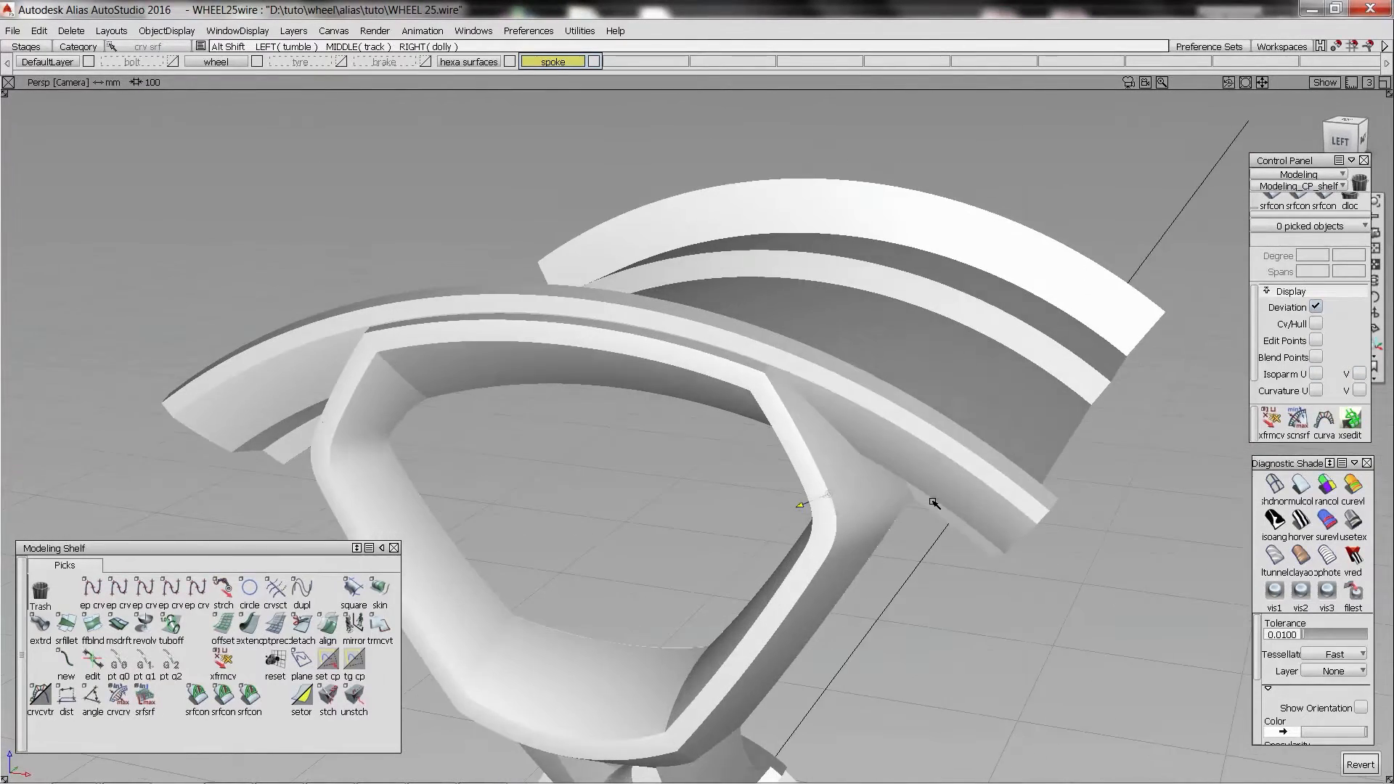
alt+shift+right_drag(934, 501, 1059, 501)
alt+shift+drag(1059, 501, 958, 488)
alt+shift+drag(814, 430, 877, 396)
alt+shift+right_drag(878, 396, 825, 414)
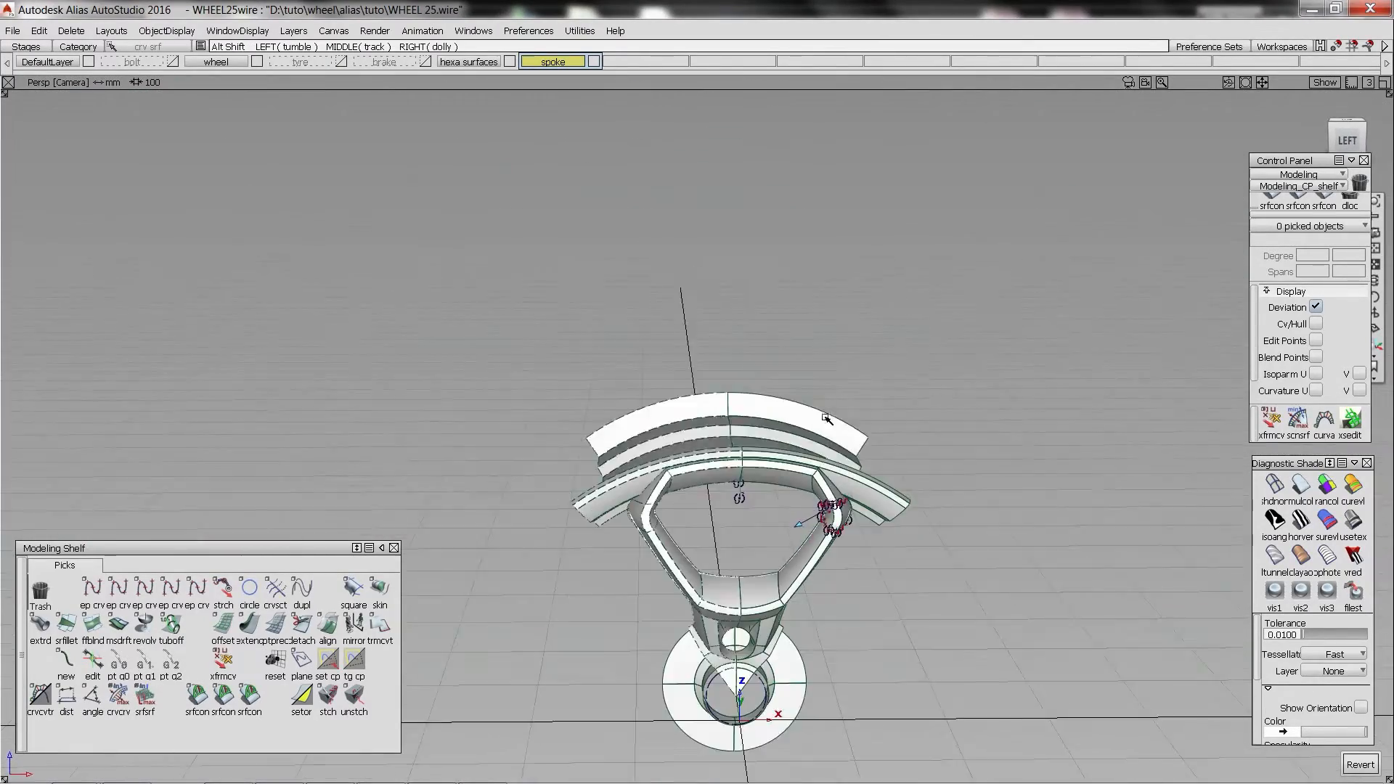
alt+shift+drag(825, 414, 872, 427)
ctrl+shift+right_drag(926, 428, 879, 414)
alt+shift+drag(879, 414, 865, 384)
alt+shift+right_drag(867, 390, 909, 361)
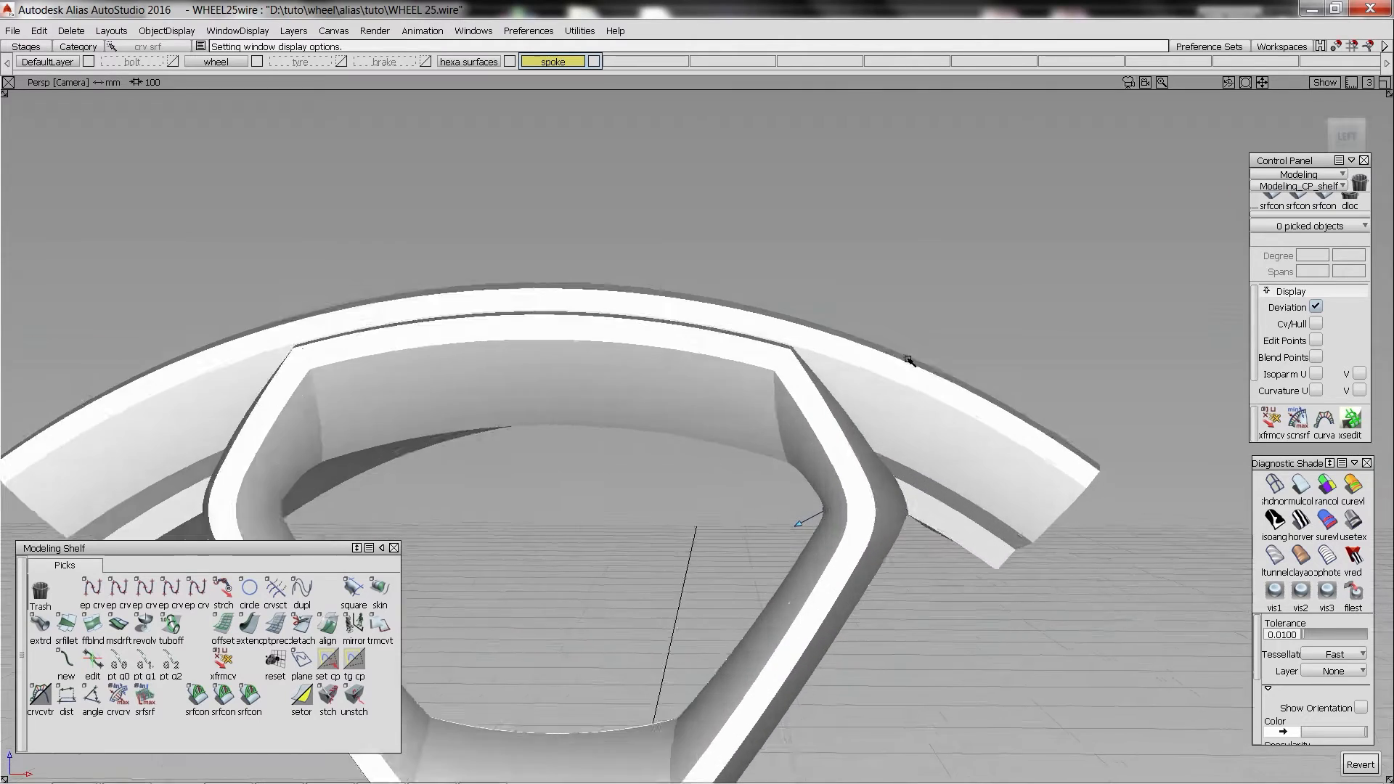
alt+shift+drag(909, 361, 808, 411)
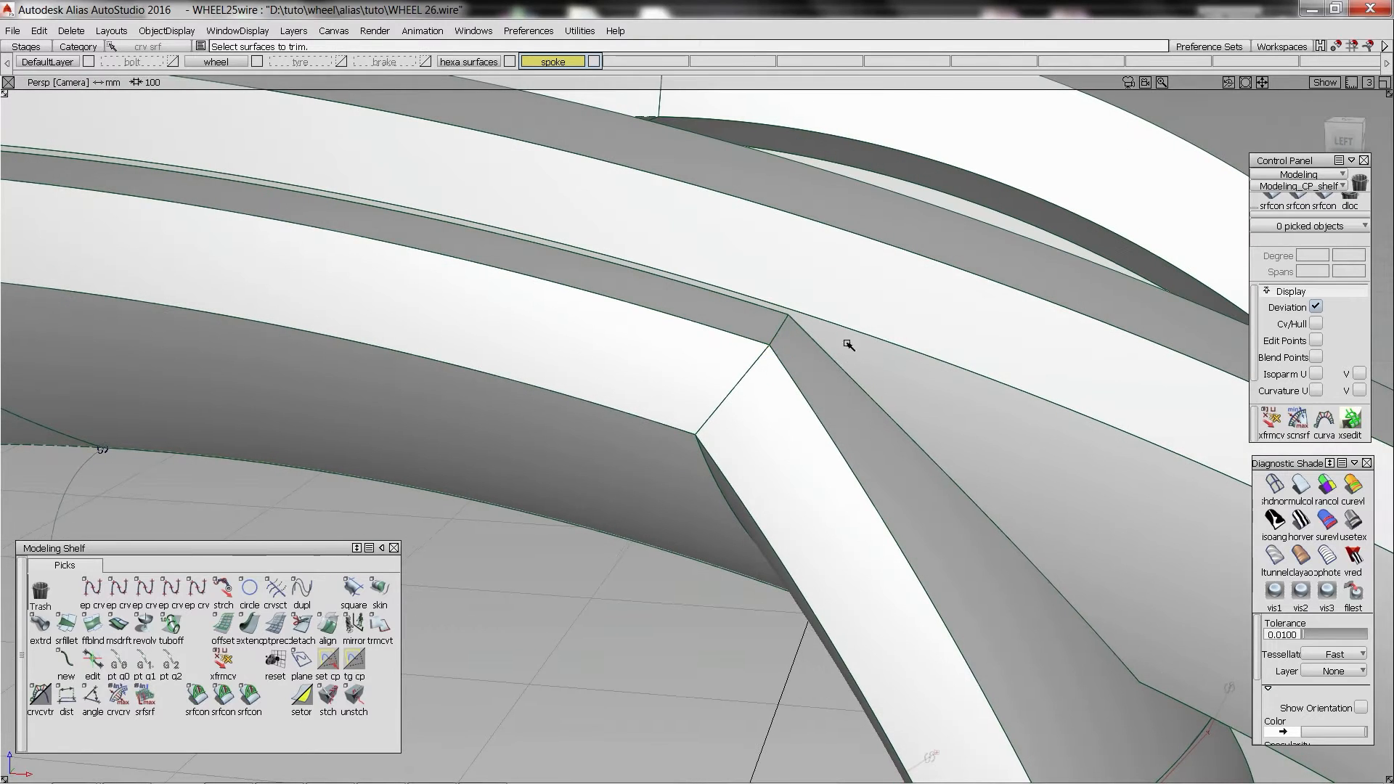
- Draw two straight lines across the narrow front face, one on each side of the opening's upper corner
click(538, 280)
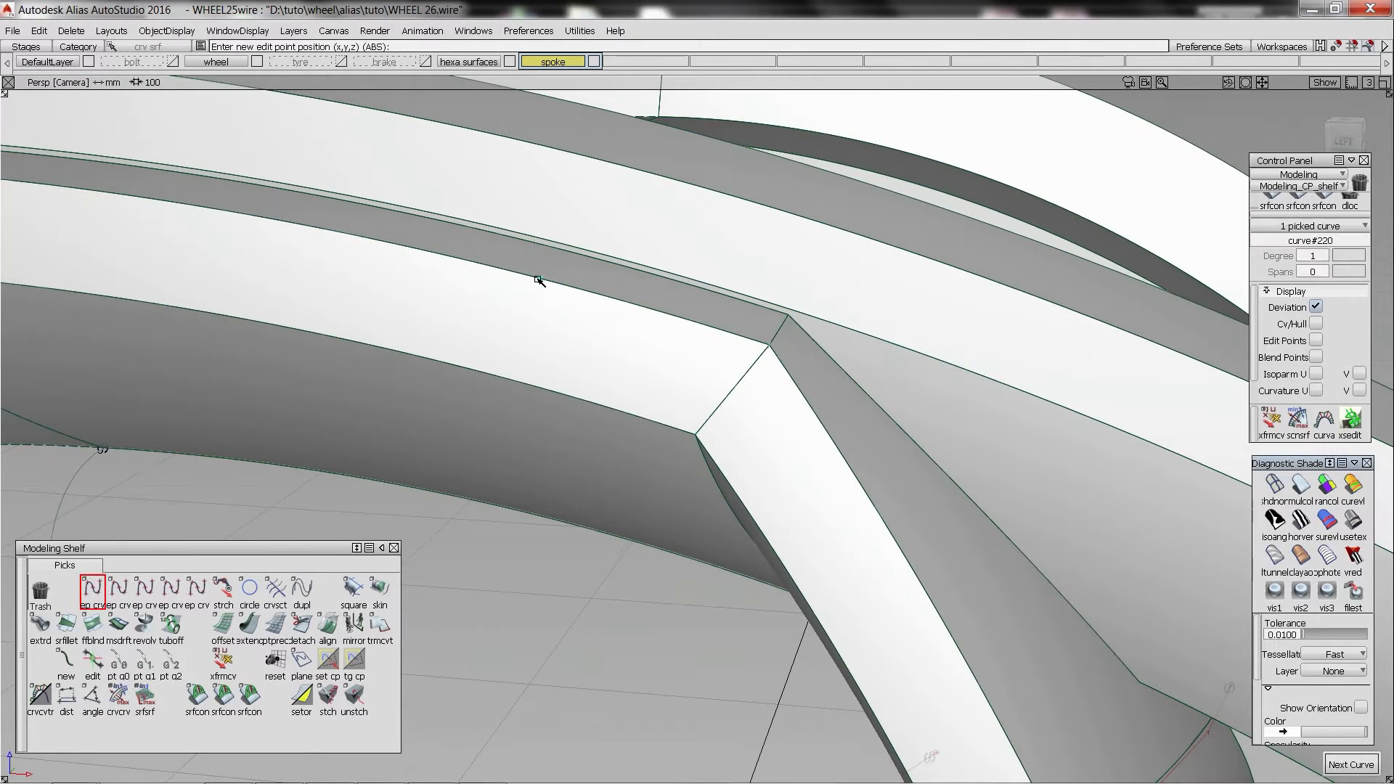
click(500, 380)
click(906, 560)
click(807, 600)
- Trim the two front face surfaces at the straight lines, keeping the regions away from the upper corner
ctrl+shift+drag(856, 601, 834, 504)
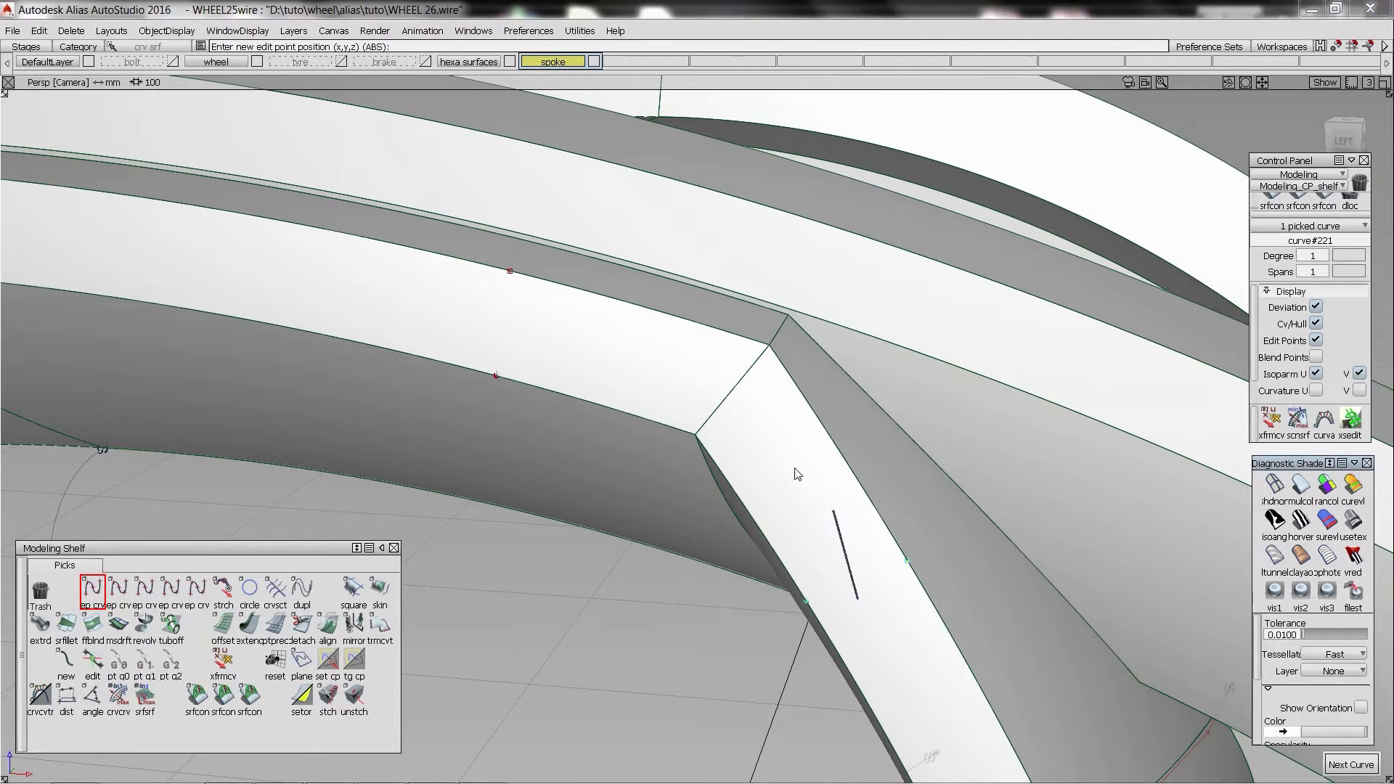
click(853, 537)
click(853, 537)
click(1271, 764)
click(582, 360)
click(533, 344)
click(1285, 764)
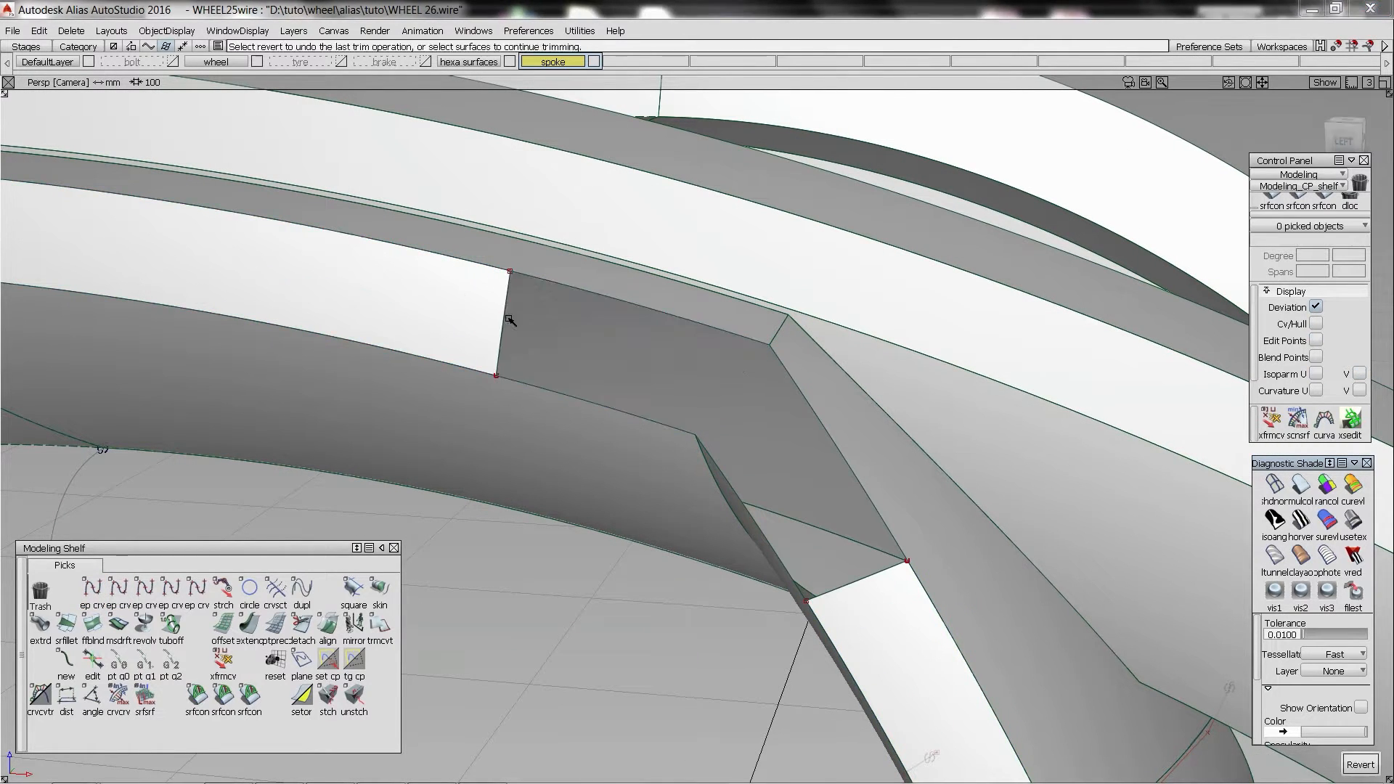
- Create a blend curve around the upper corner joining the outer edges of the two trimmed front faces
click(66, 662)
click(488, 266)
click(573, 275)
click(935, 604)
click(1019, 633)
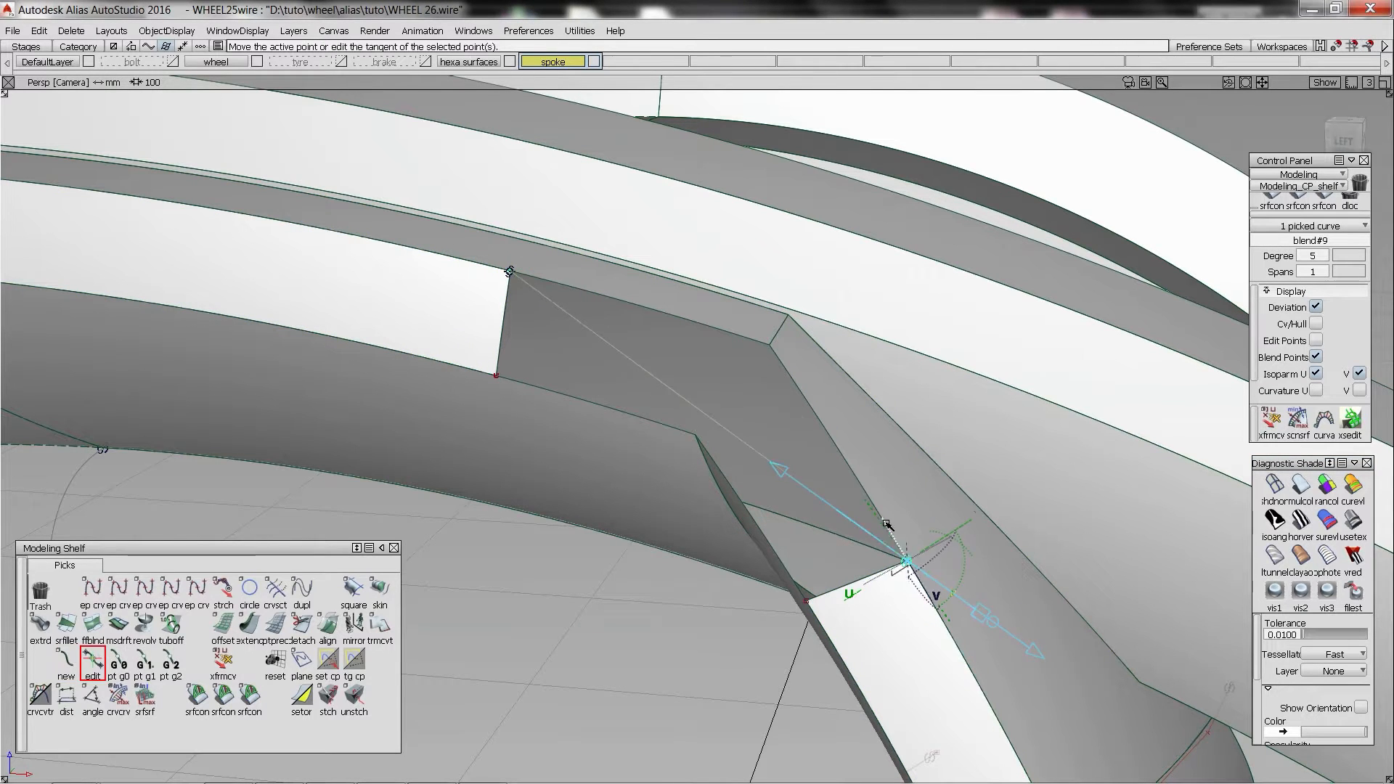
- Create a second blend curve joining the inner edges of the two trimmed front faces around the upper corner
click(66, 662)
click(459, 369)
click(546, 392)
click(821, 619)
click(902, 643)
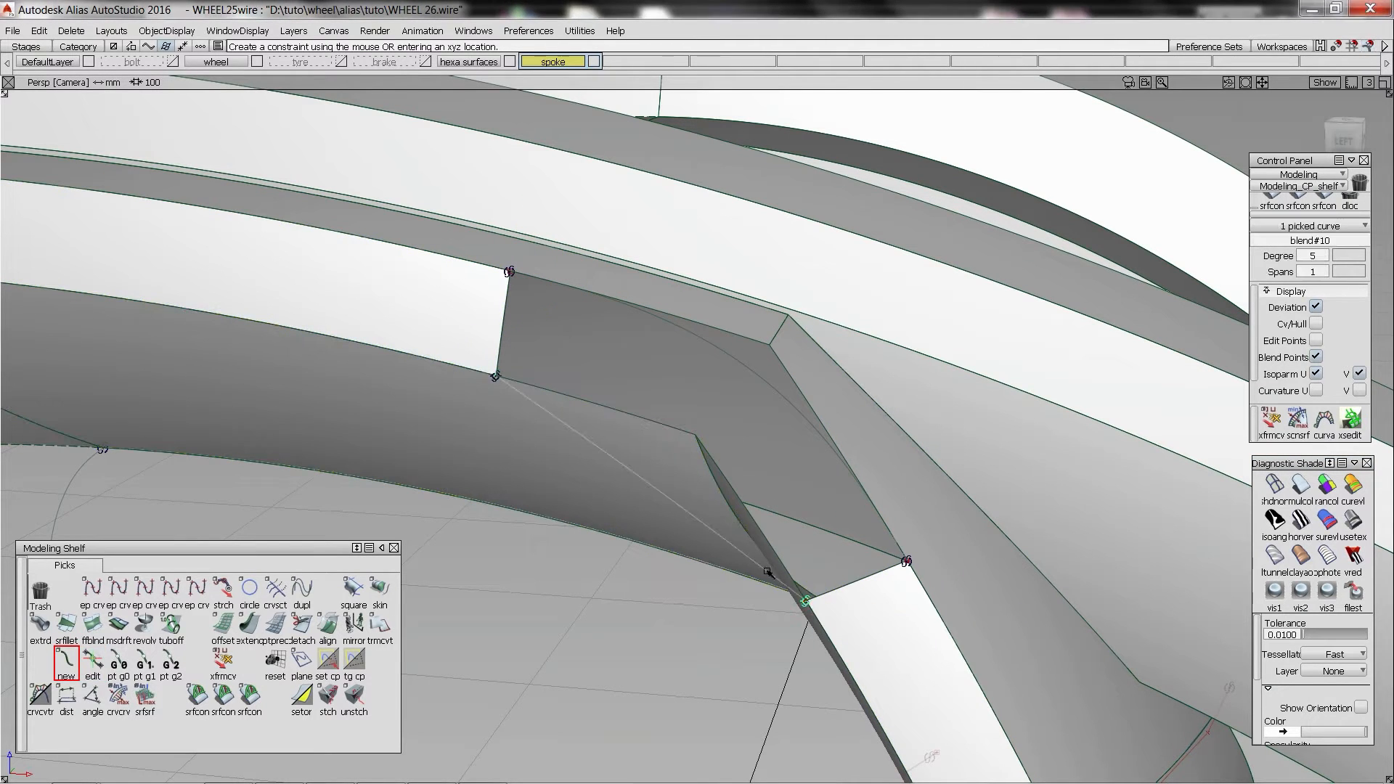
click(502, 331)
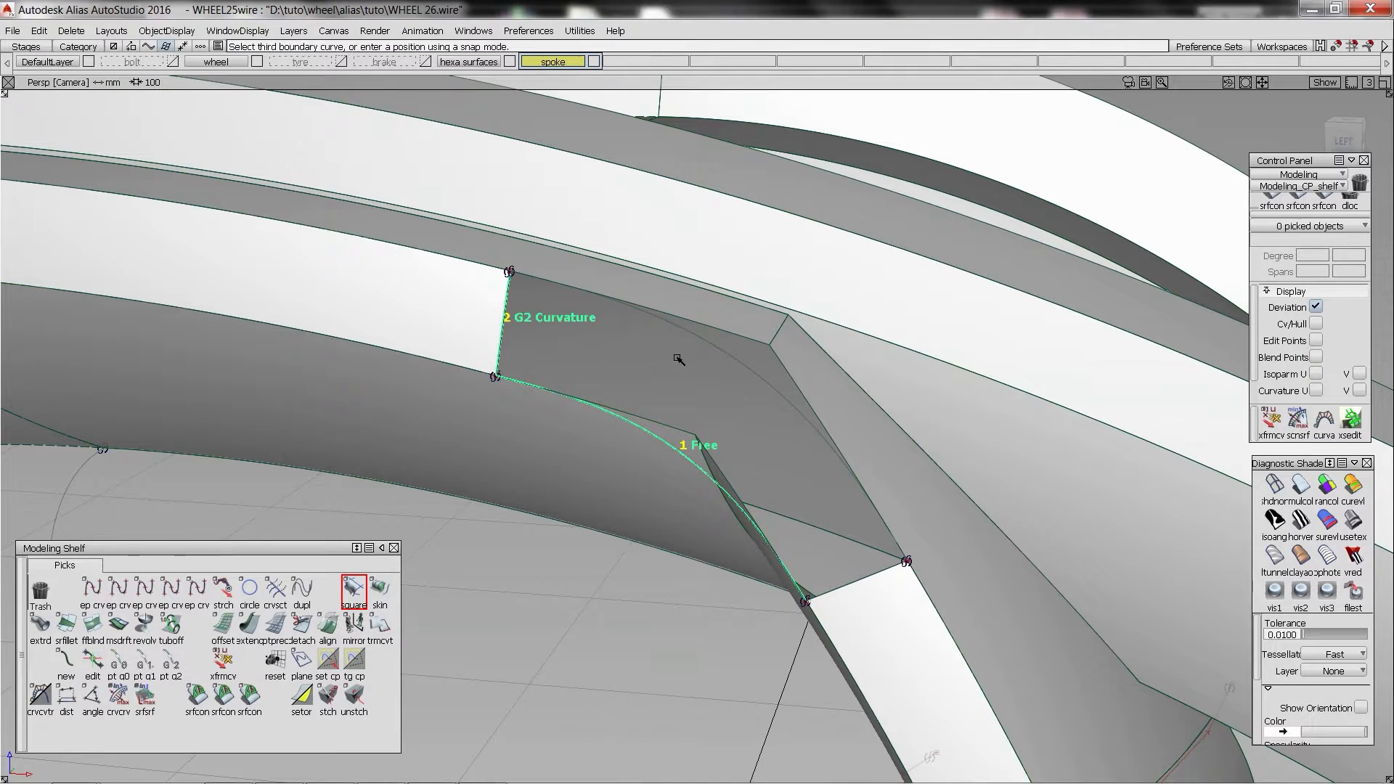
click(882, 597)
click(365, 166)
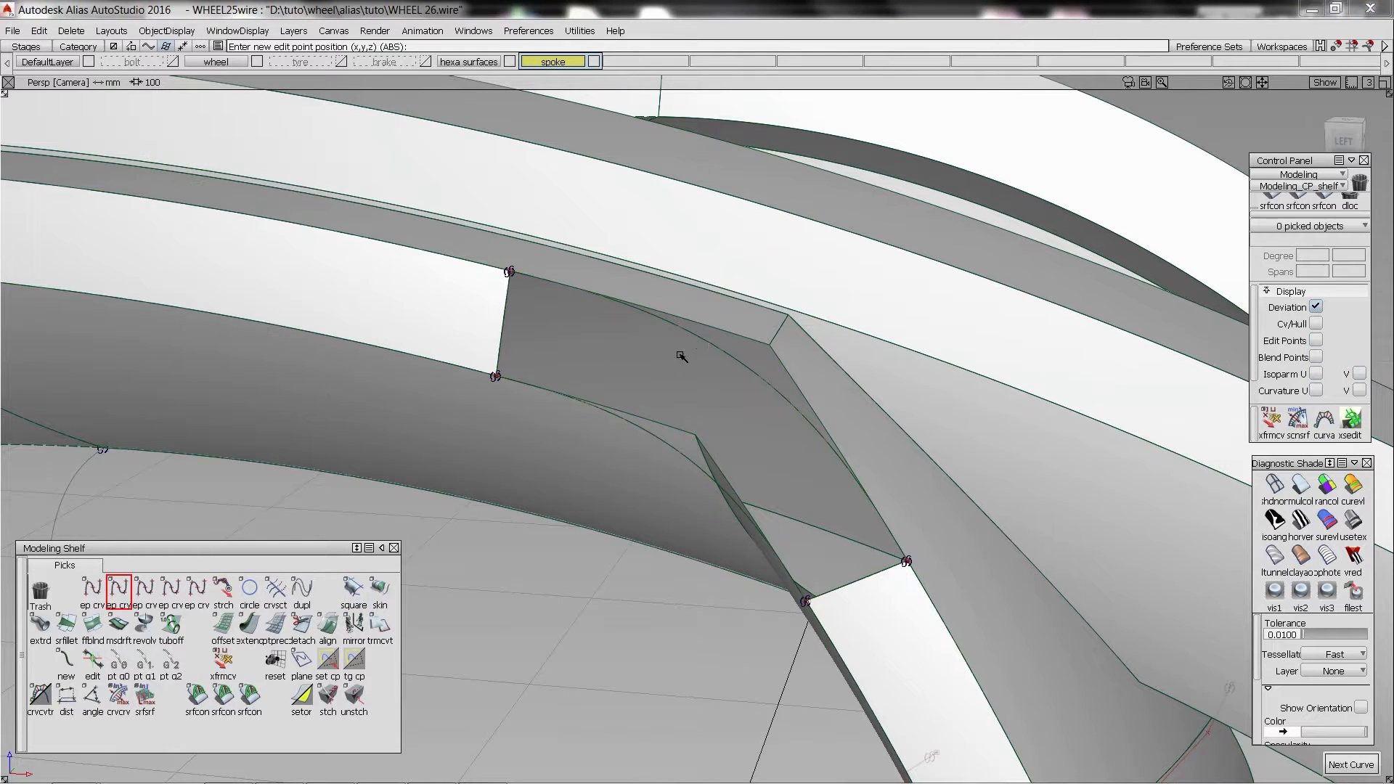
- Create a degree 3 curve along the short edge at the upper corner and move it to the outer blend curve's lower end
click(780, 331)
click(770, 345)
ctrl+shift+drag(770, 345, 827, 380)
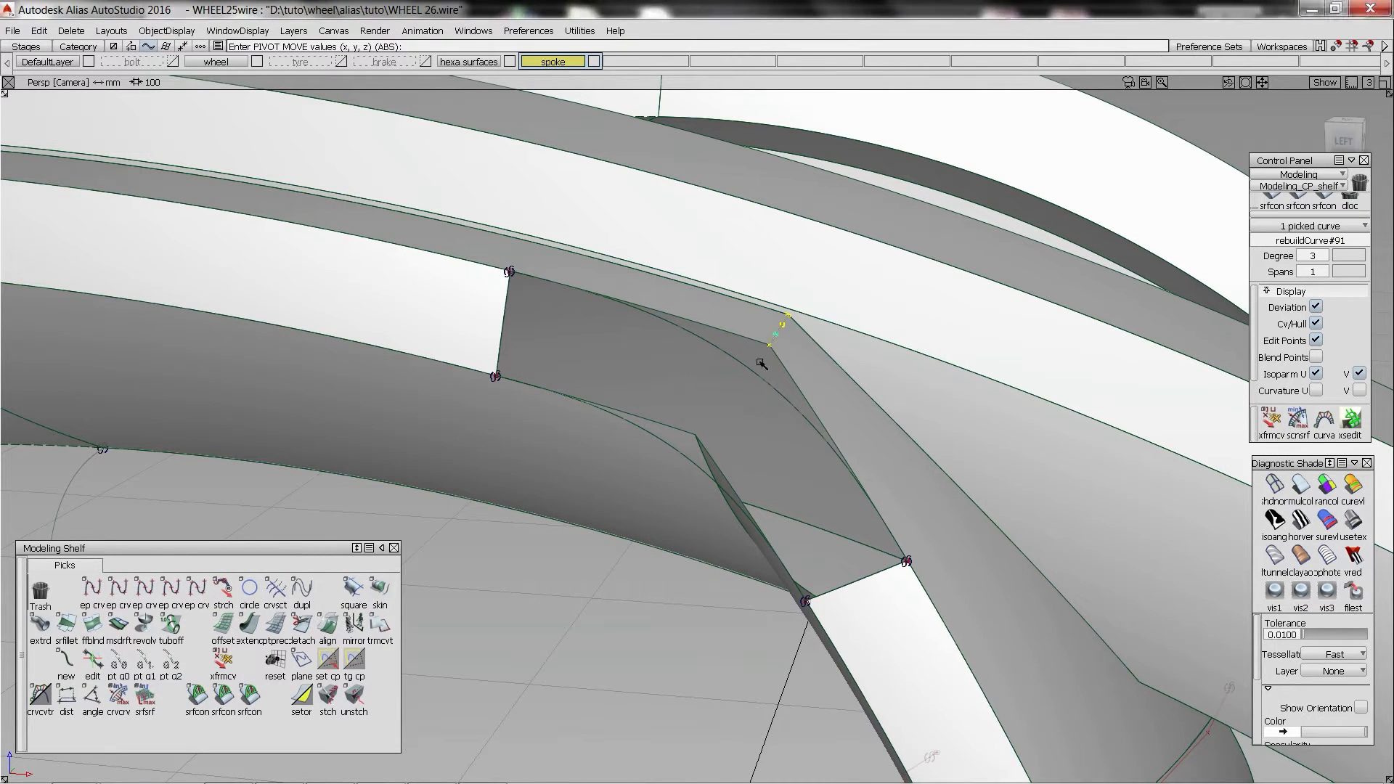
ctrl+shift+drag(966, 559, 924, 525)
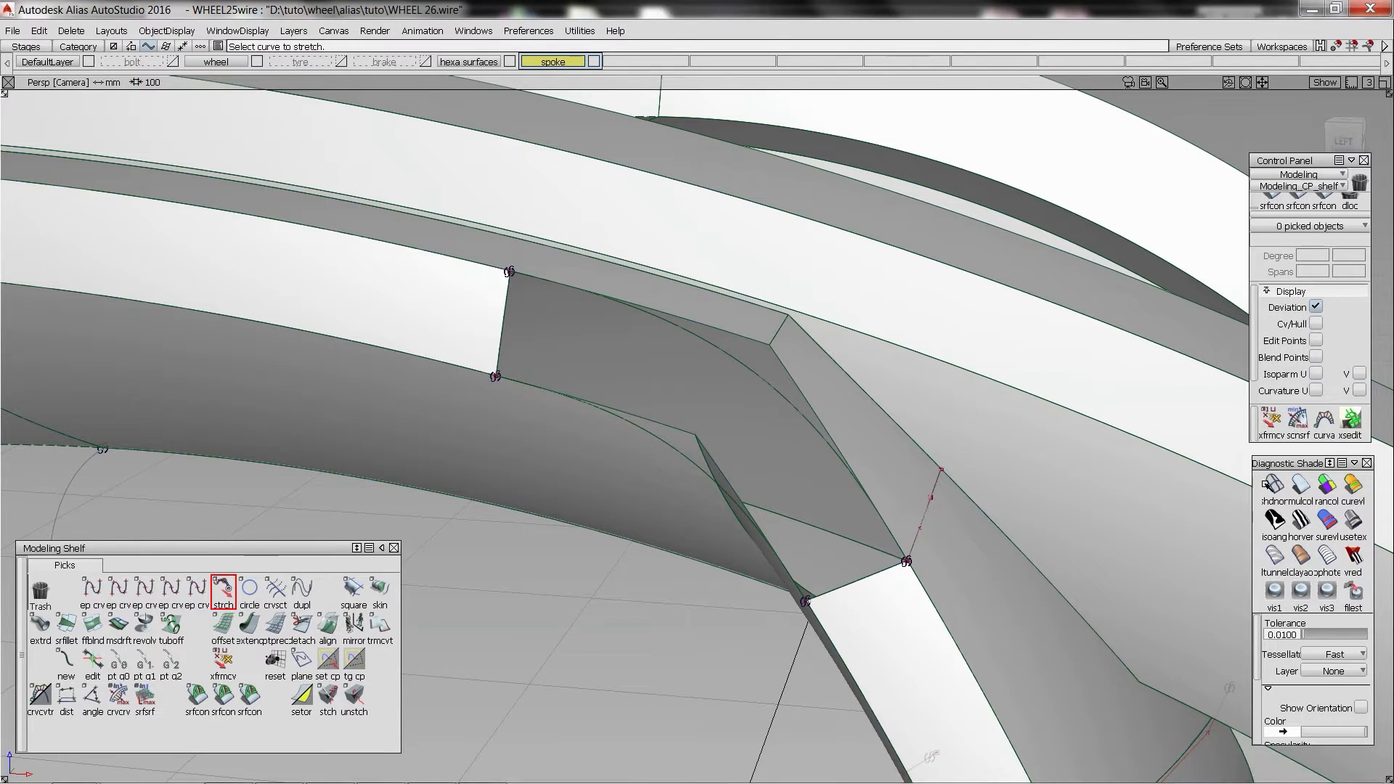
- Turn off shading, then stretch and extend the moved curve beyond the outer side surface's far edge
click(1267, 485)
alt+shift+drag(857, 418, 825, 407)
click(823, 405)
click(737, 300)
drag(954, 474, 961, 455)
ctrl+shift+drag(917, 502, 945, 482)
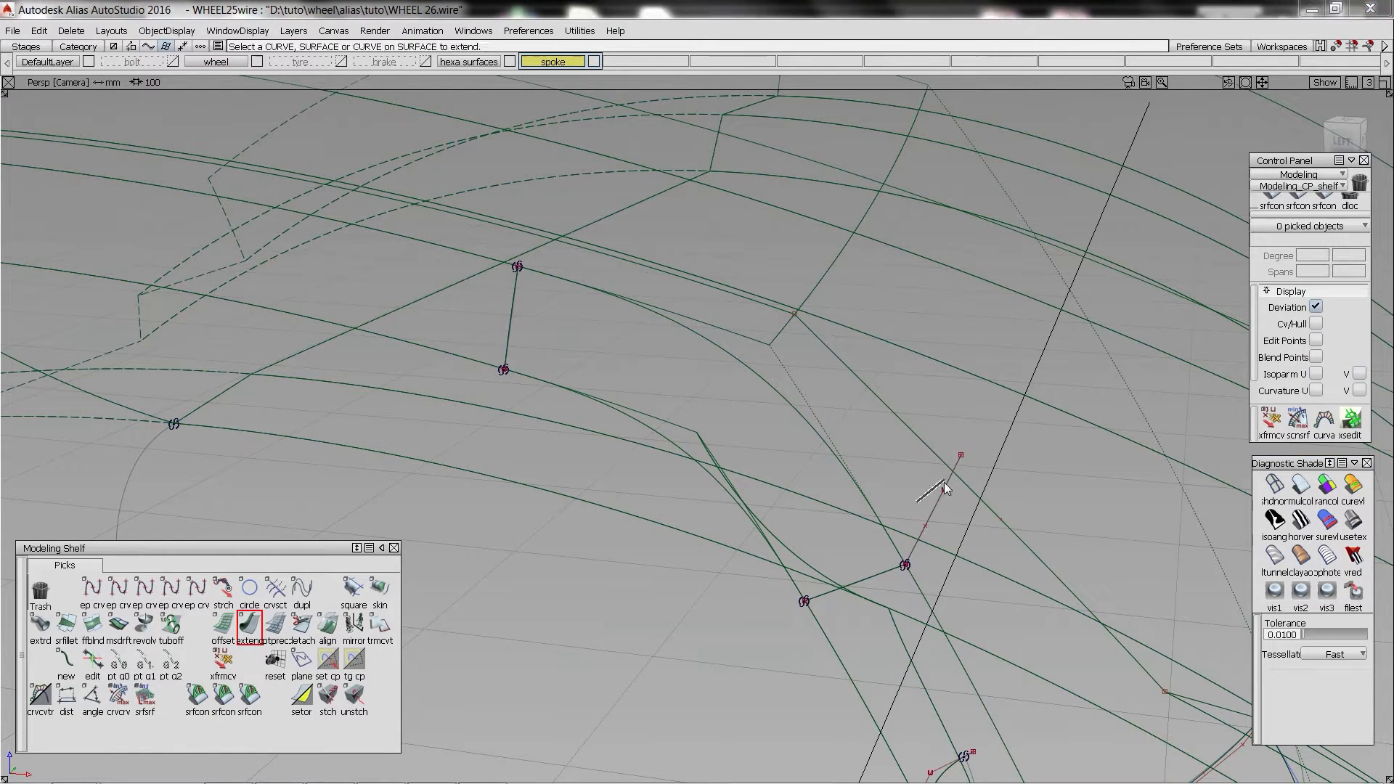
click(944, 489)
- Place a copy of the side curve at the outer blend curve's upper end and stretch it across the upper side surface
alt+shift+drag(845, 270, 832, 309)
ctrl+shift+drag(831, 308, 790, 275)
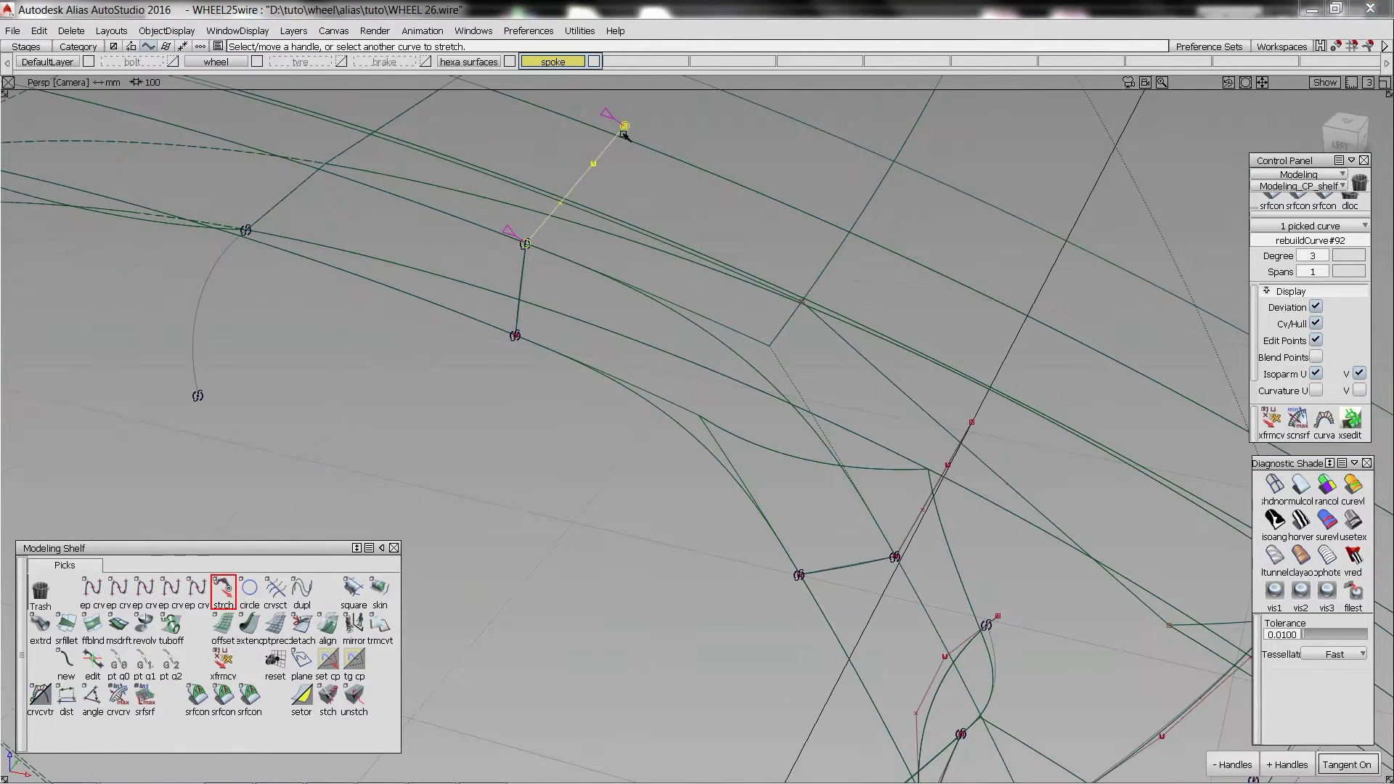
click(635, 129)
ctrl+shift+drag(752, 340, 730, 288)
click(719, 325)
click(592, 172)
- Create a blend curve around the upper corner joining the far ends of the two stretched side curves
alt+shift+drag(900, 407, 944, 432)
click(953, 434)
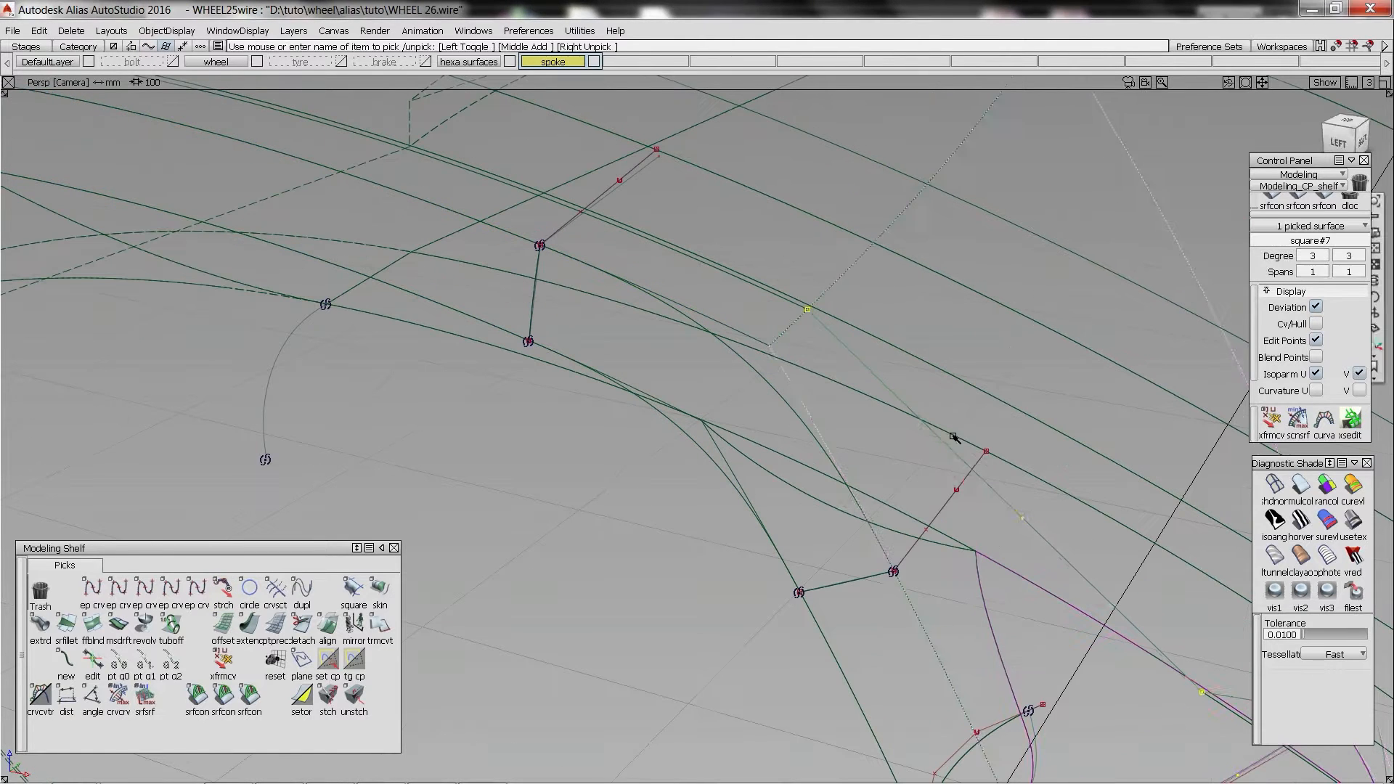
ctrl+shift+drag(749, 334, 725, 282)
click(972, 488)
click(1023, 501)
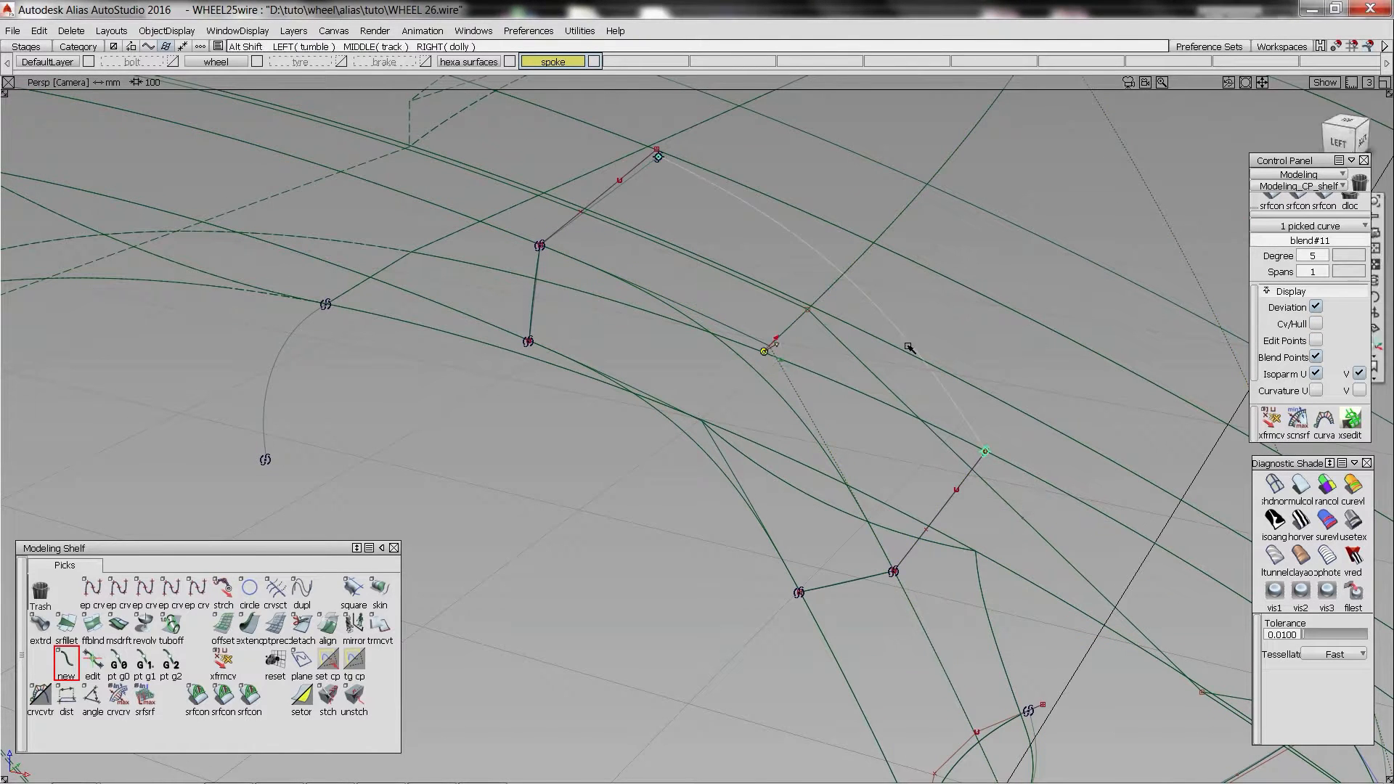
alt+shift+drag(909, 346, 992, 391)
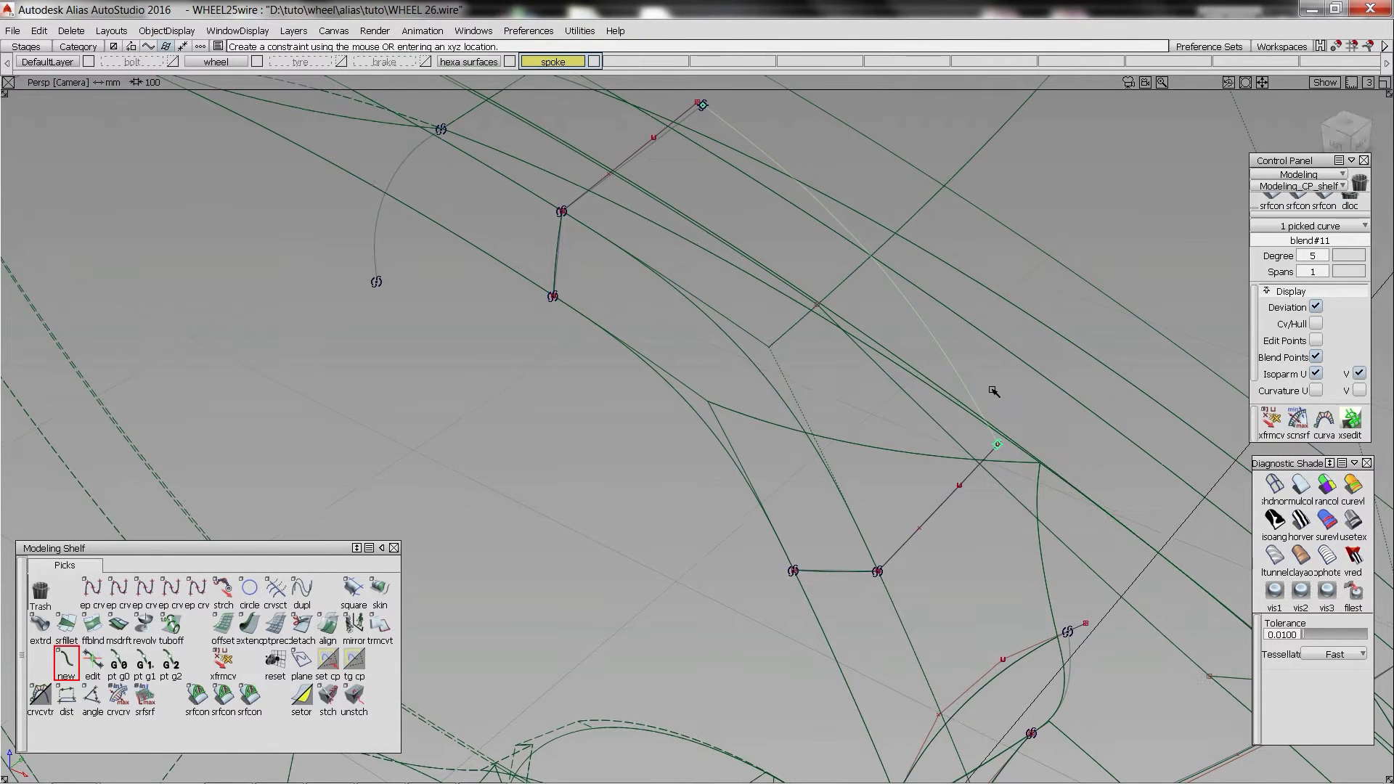
- Trim the outer side surface at the upper corner along the new blend curve and shade the model
click(689, 306)
click(956, 480)
alt+shift+drag(956, 481, 993, 352)
ctrl+shift+drag(992, 352, 987, 538)
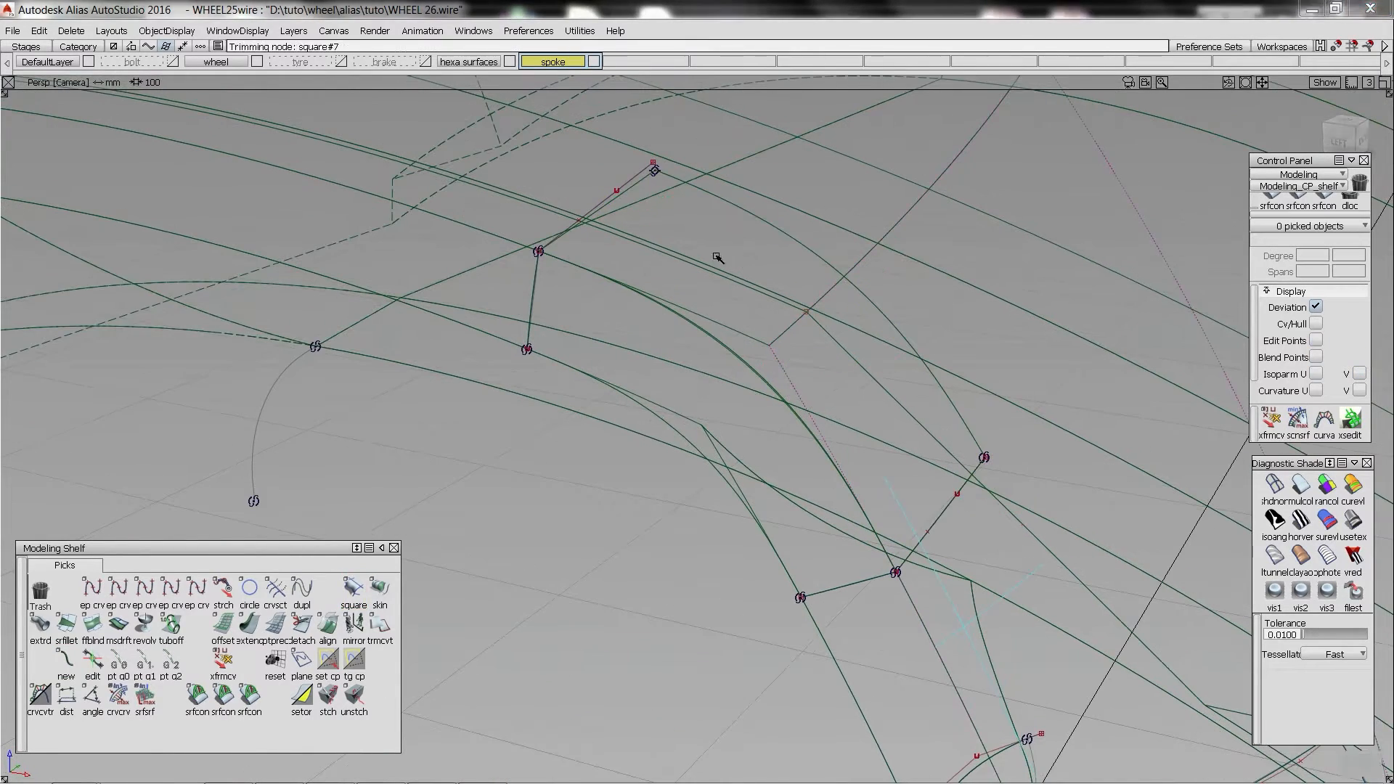
alt+shift+drag(928, 363, 951, 305)
click(1301, 485)
click(878, 361)
mouse_move(893, 378)
alt+shift+mouse_down()
mouse_move(878, 361)
mouse_move(837, 422)
alt+shift+mouse_up()
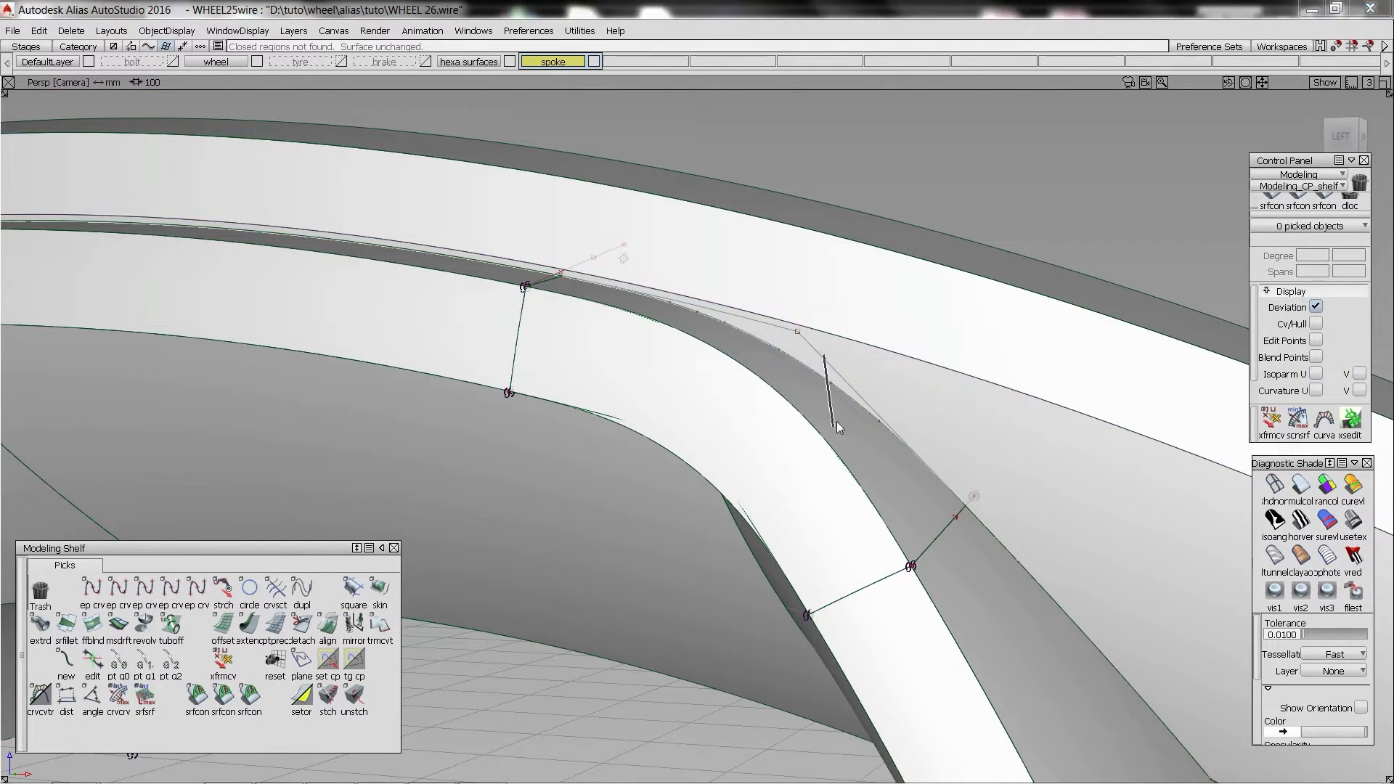
click(796, 351)
click(1279, 765)
alt+shift+right_drag(908, 349, 770, 350)
alt+shift+drag(770, 350, 699, 449)
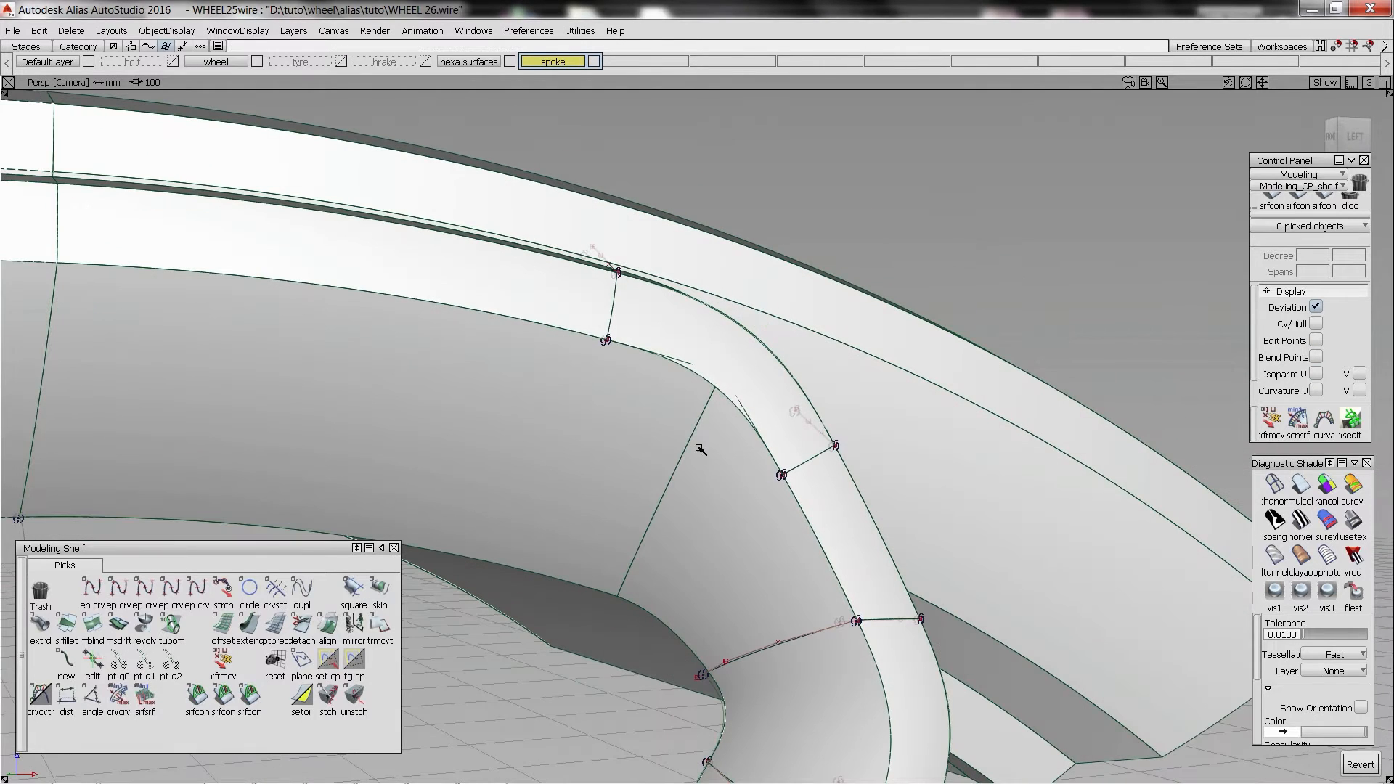
- Untrim the inner side surface at the upper corner of the spoke opening
alt+shift+drag(628, 579, 657, 541)
alt+shift+right_drag(658, 541, 776, 453)
ctrl+shift+drag(775, 453, 740, 352)
click(742, 458)
ctrl+shift+drag(743, 472, 750, 545)
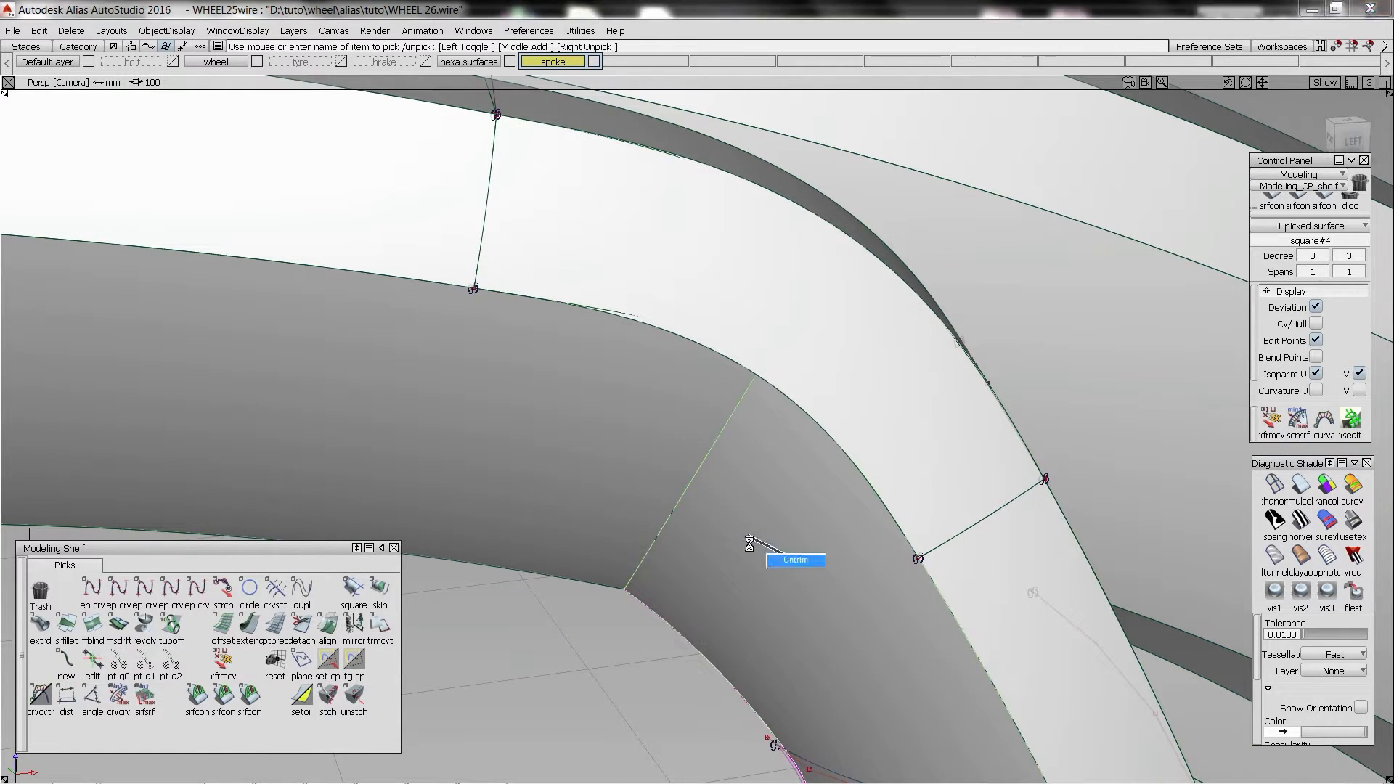
- Copy the inner corner edge as degree 3 curves and stretch them across the inner surfaces from both ends of the rounded edge
click(683, 502)
ctrl+shift+drag(715, 472, 775, 361)
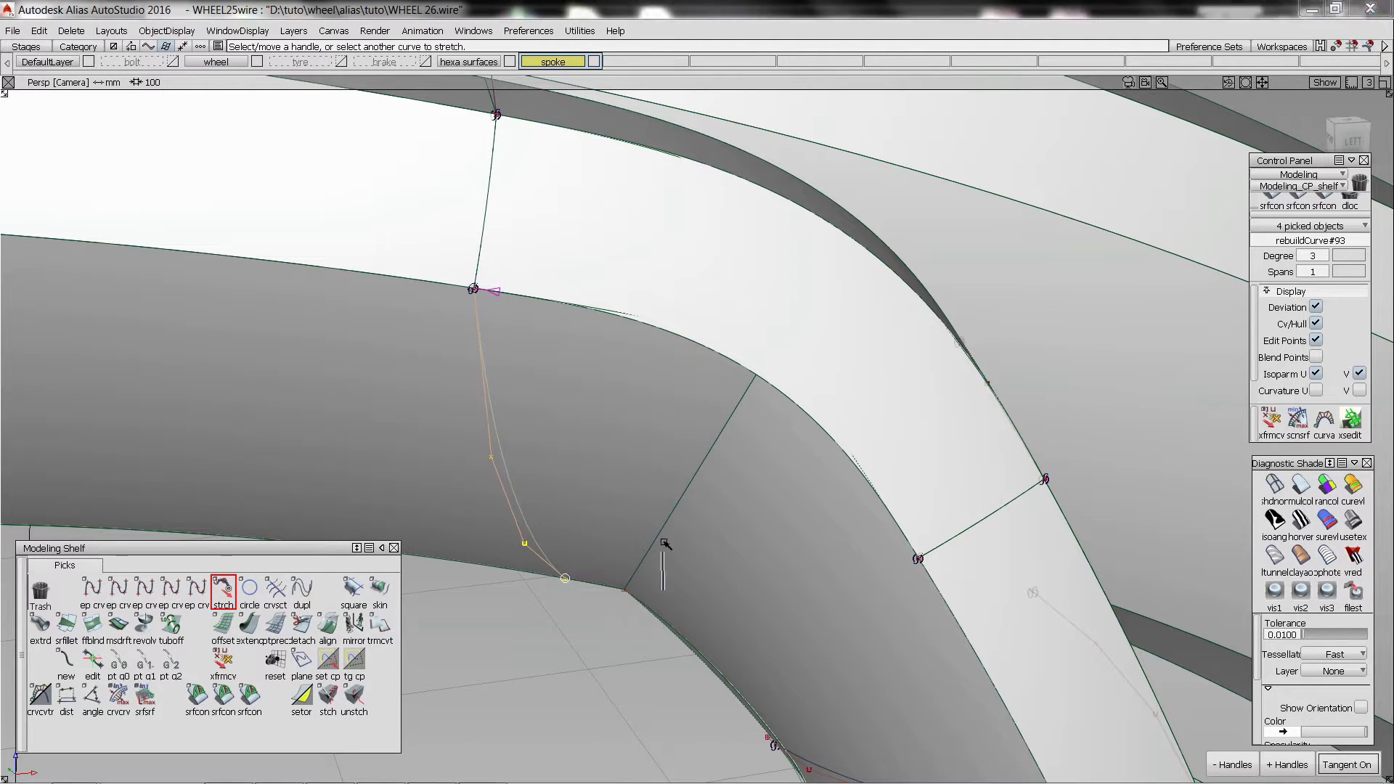
click(669, 513)
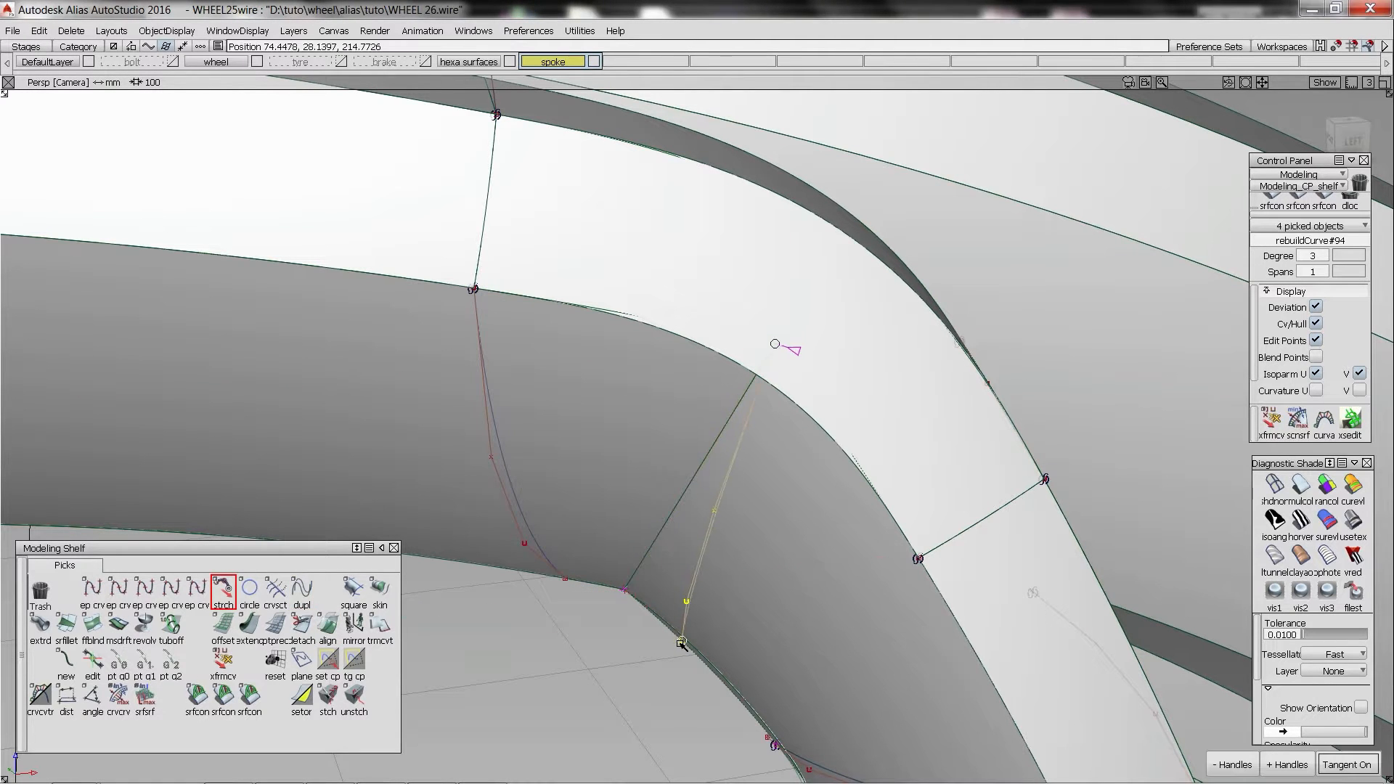
alt+shift+drag(719, 547, 711, 540)
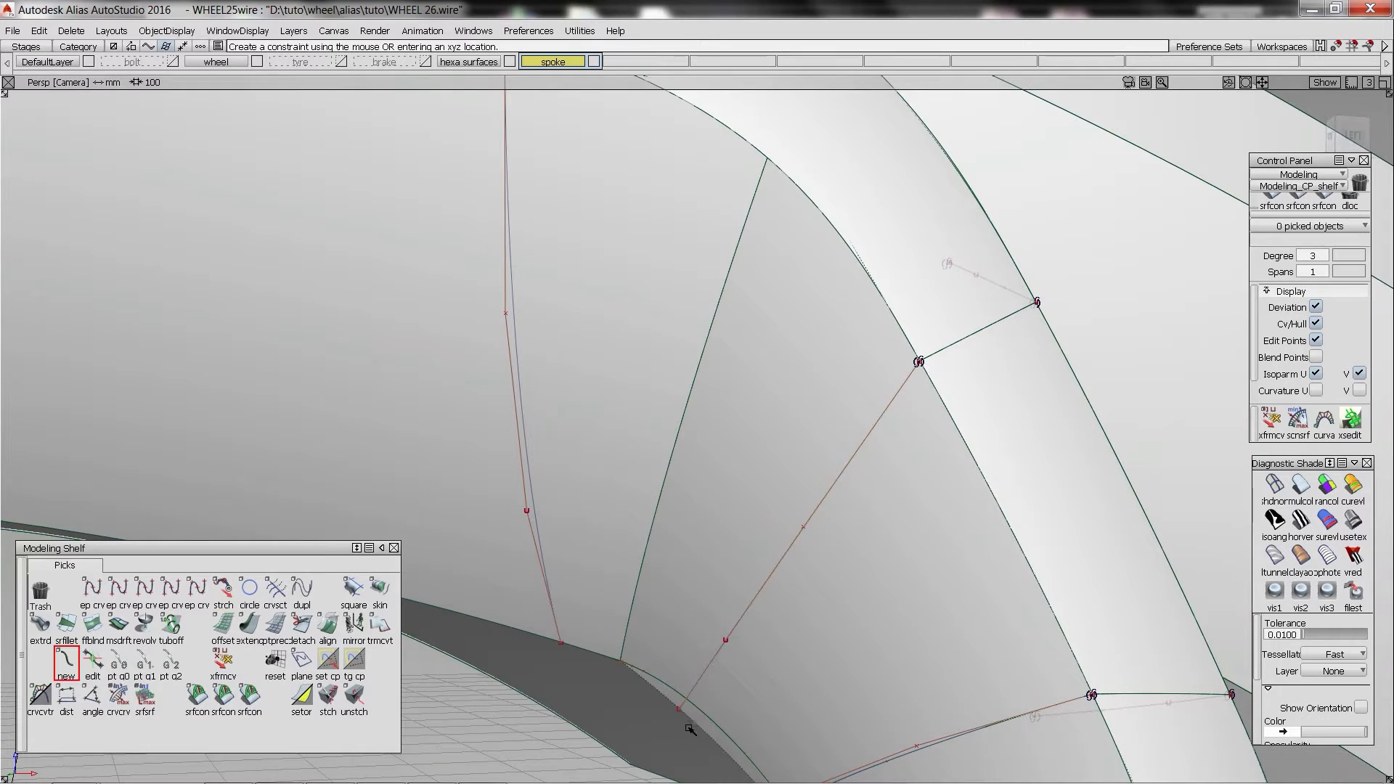
- Create a blend curve along the inner surface's back edge, joining the far ends of the two stretched curves
click(533, 633)
click(629, 643)
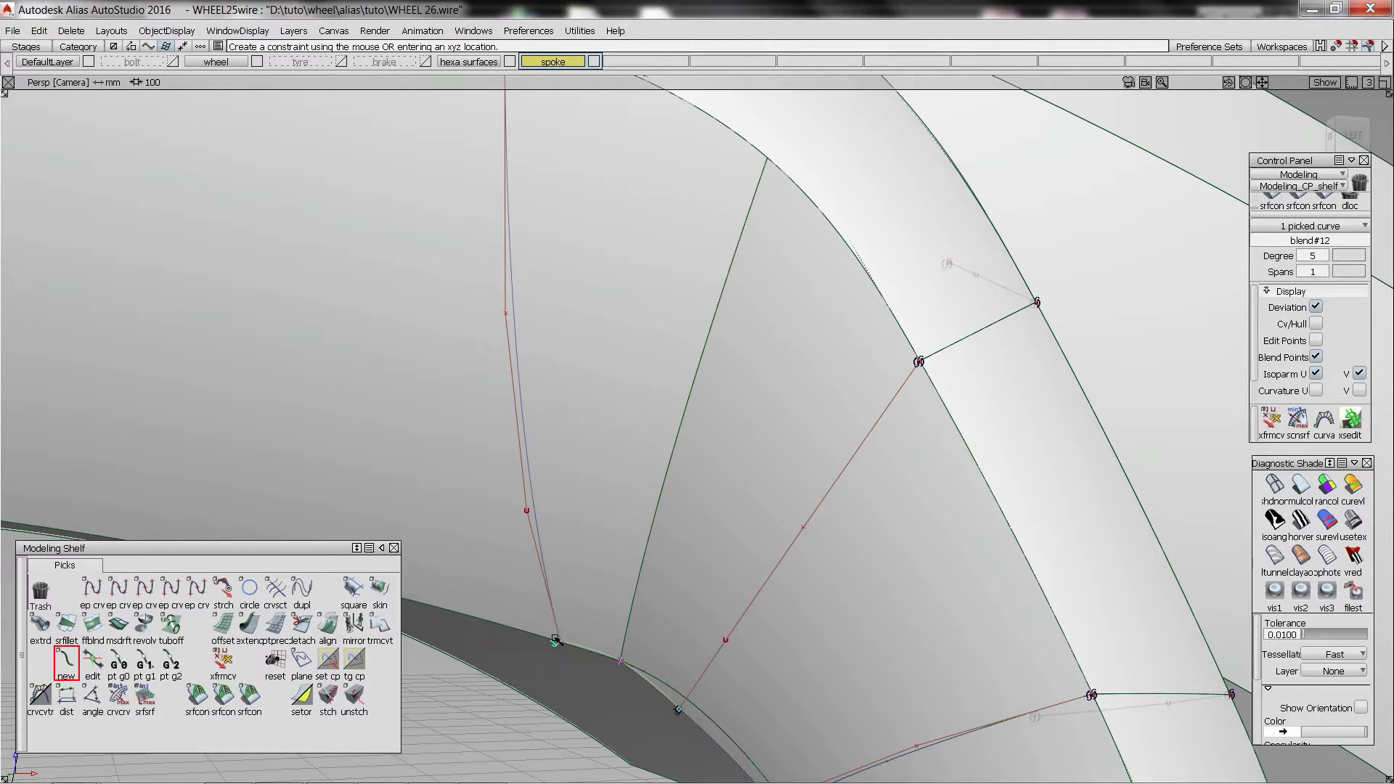
alt+shift+drag(636, 639, 631, 654)
ctrl+shift+drag(632, 654, 877, 405)
- Project the stretched cross curves onto the inner surfaces and trim the surfaces back at the upper corner
click(623, 622)
click(1314, 324)
alt+shift+middle_drag(584, 517, 625, 609)
alt+shift+drag(624, 609, 788, 444)
ctrl+shift+drag(788, 445, 573, 349)
click(790, 646)
ctrl+shift+drag(573, 349, 565, 376)
click(623, 417)
drag(565, 376, 578, 396)
click(1320, 765)
alt+shift+drag(657, 436, 703, 438)
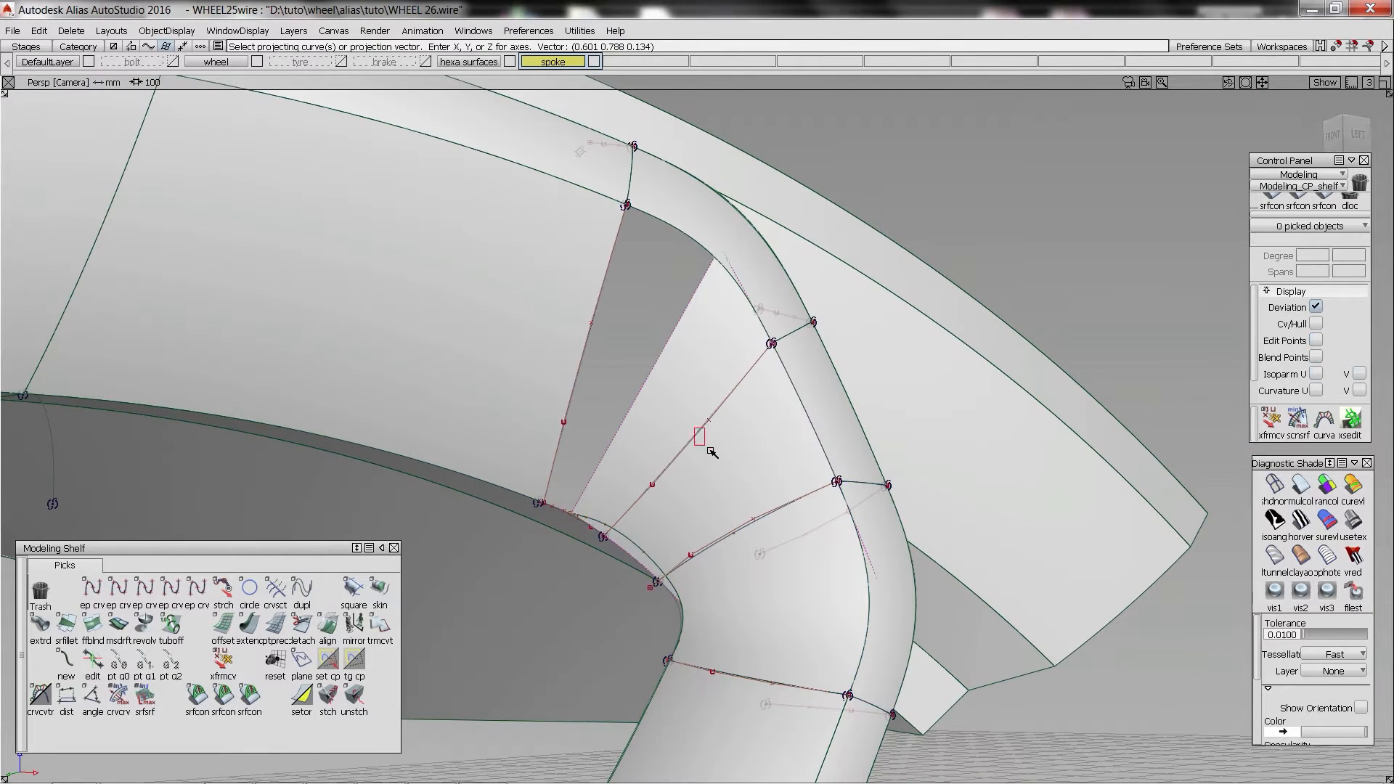
- Build a square surface across the inner upper corner from the blend curve, the trimmed surface edges and the rounded edge, with G2 curvature
click(354, 592)
click(541, 503)
click(581, 519)
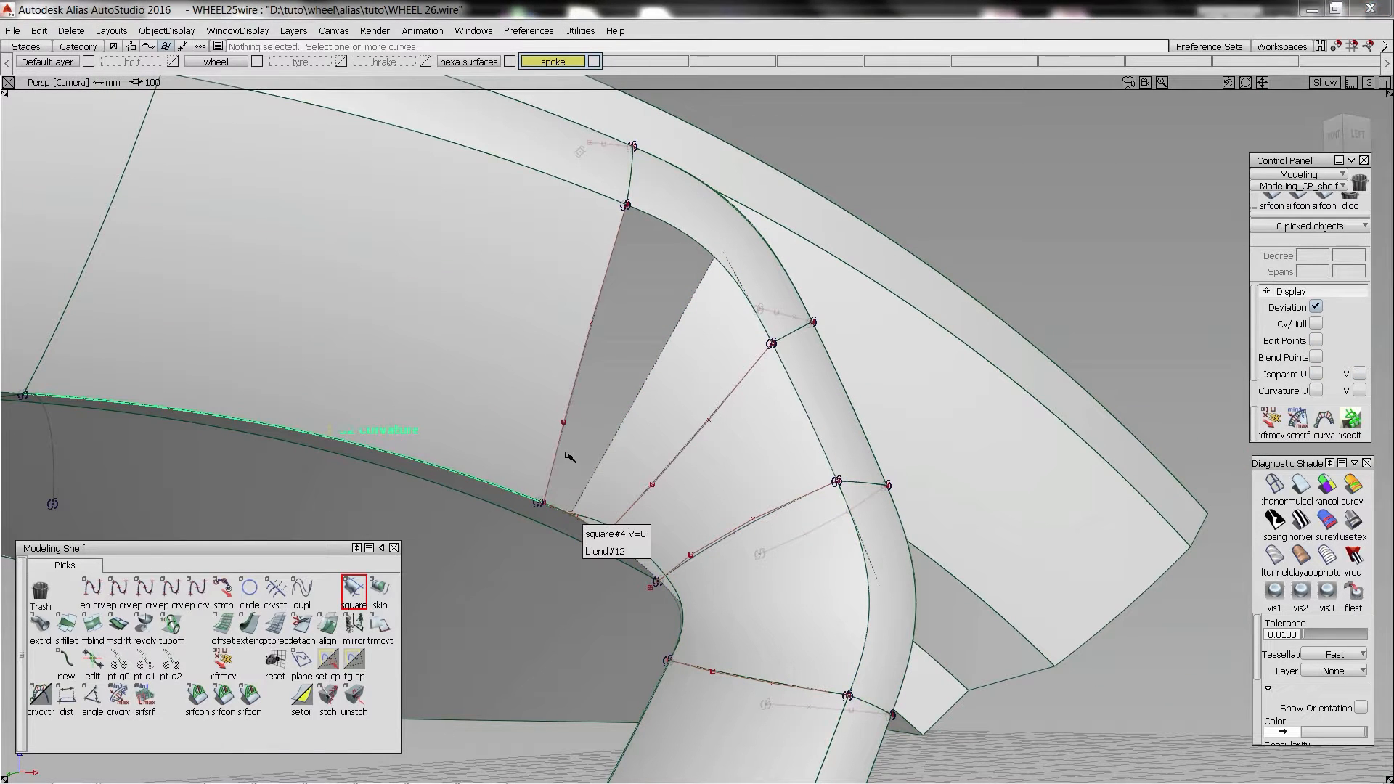
click(576, 517)
click(624, 616)
click(551, 470)
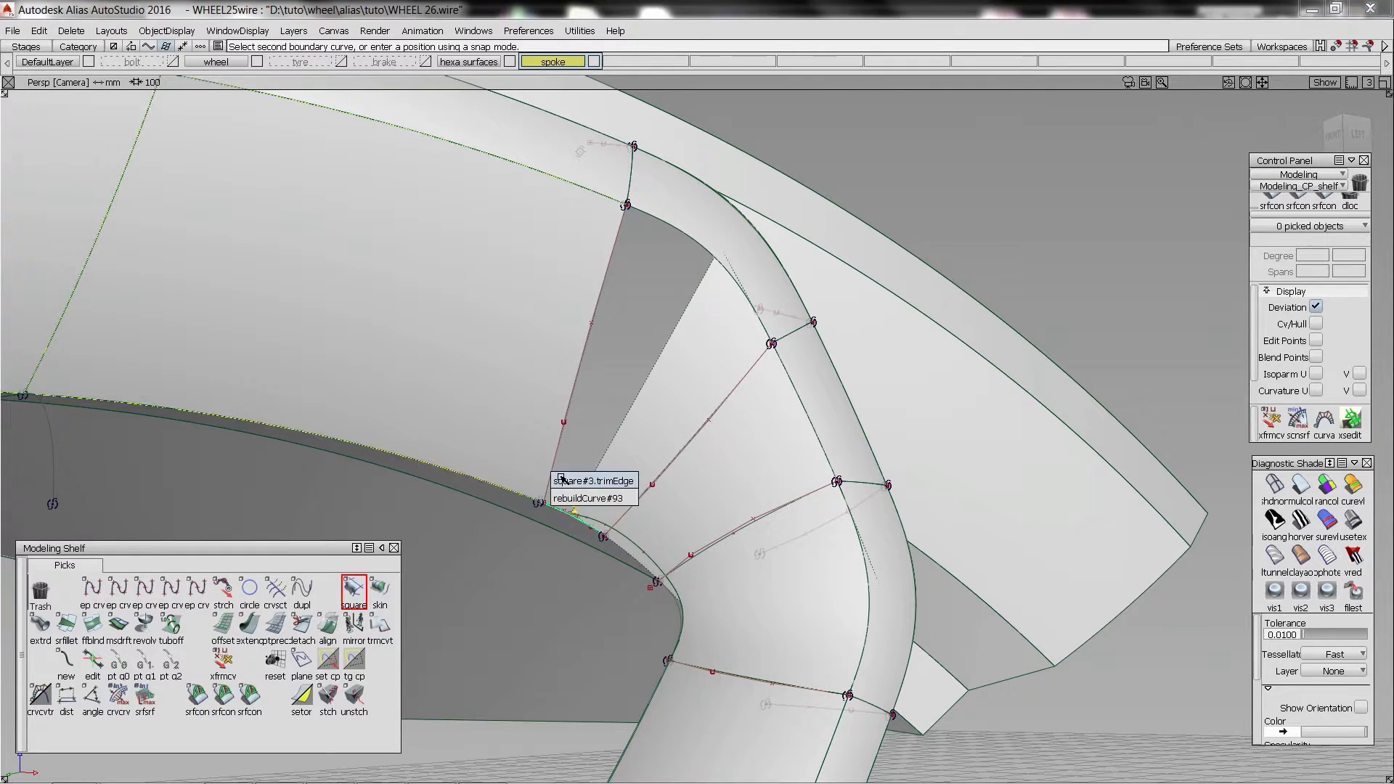
click(565, 480)
click(631, 506)
click(645, 513)
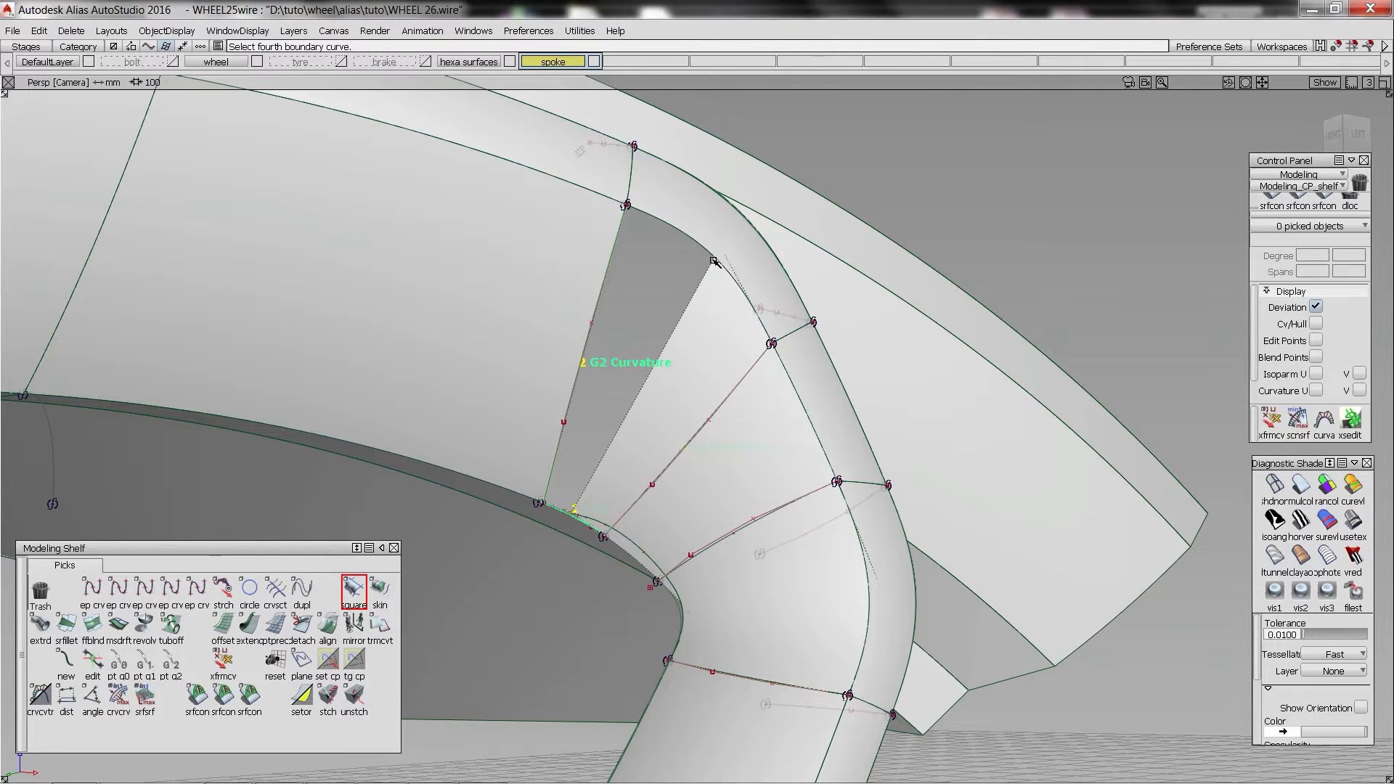
click(714, 261)
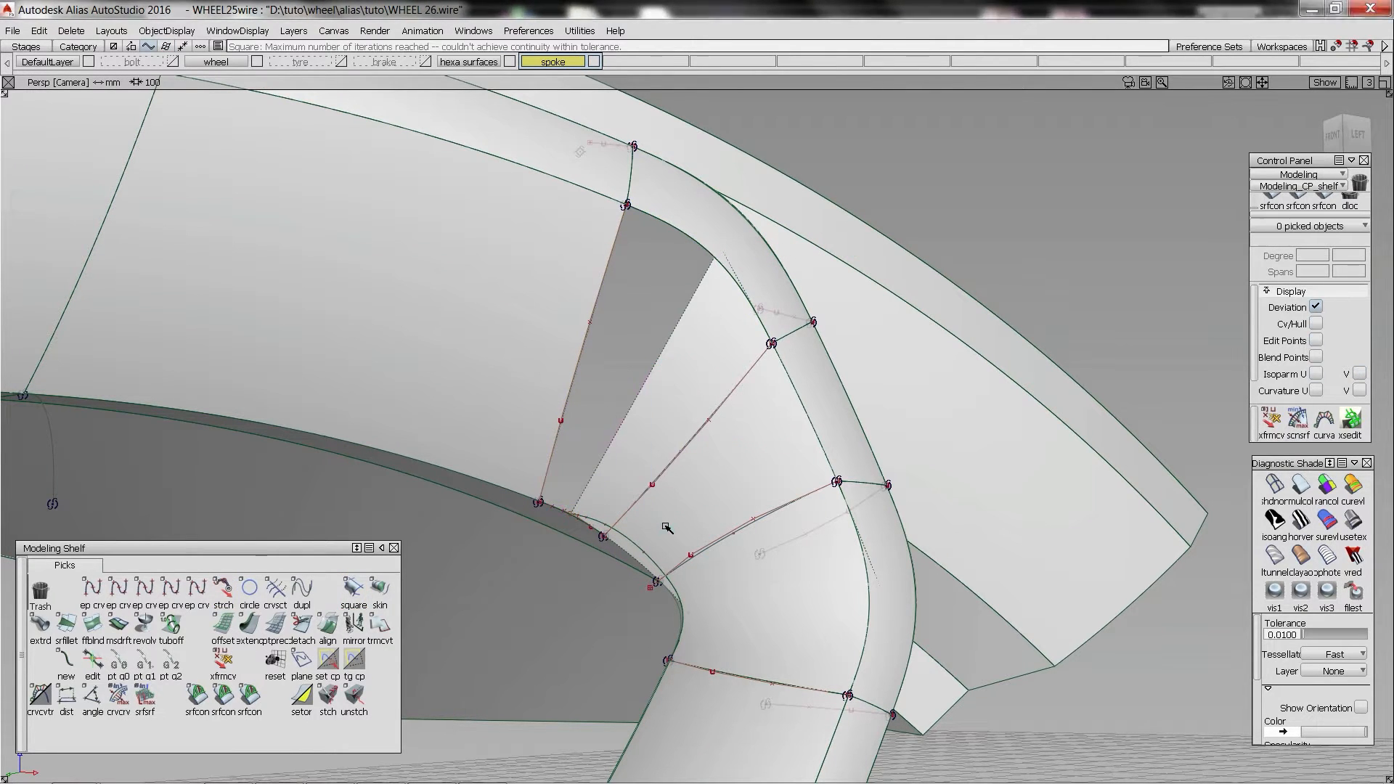
- Trim the new square surface at the inner upper corner to the neighbouring edges
key(ctrl+z)
alt+shift+drag(560, 389, 606, 499)
click(607, 526)
click(569, 579)
alt+shift+right_drag(569, 534, 479, 463)
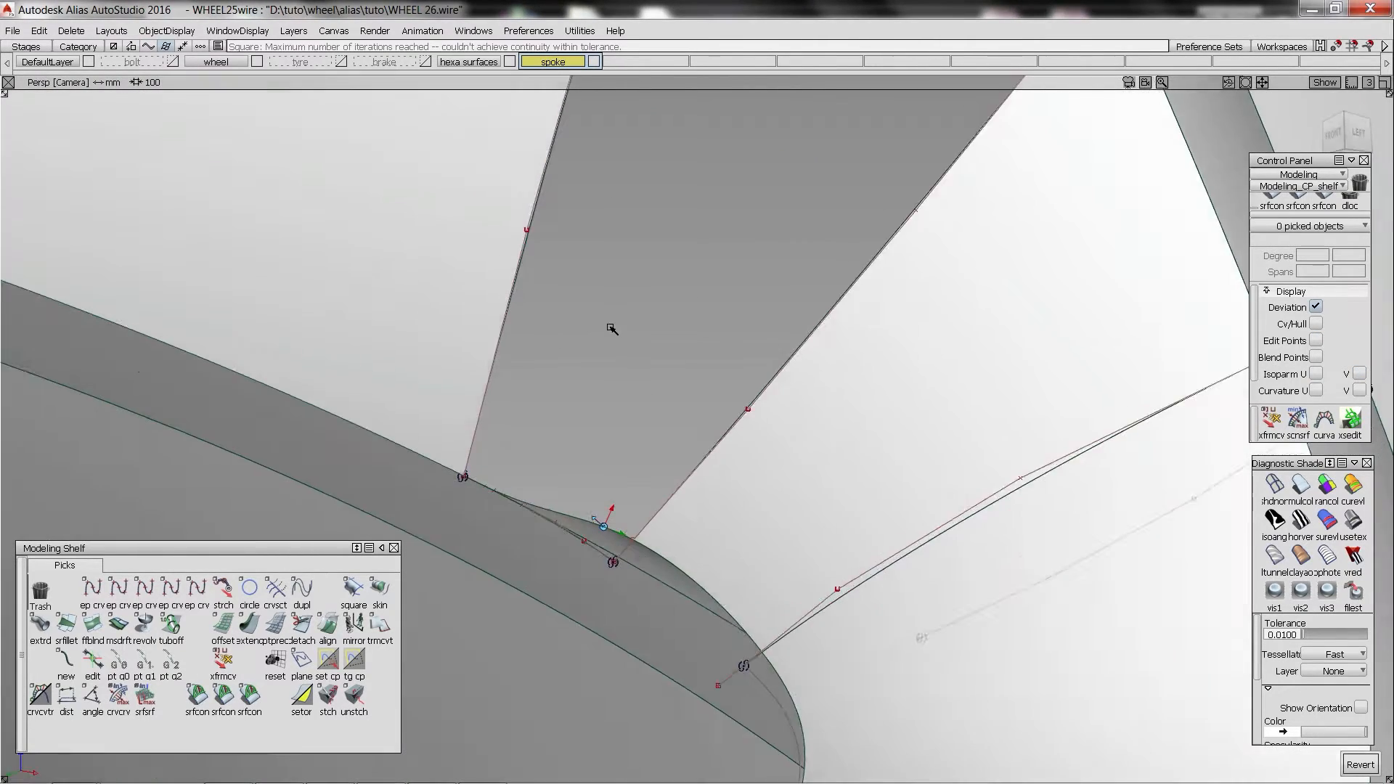
alt+shift+right_drag(610, 314, 610, 420)
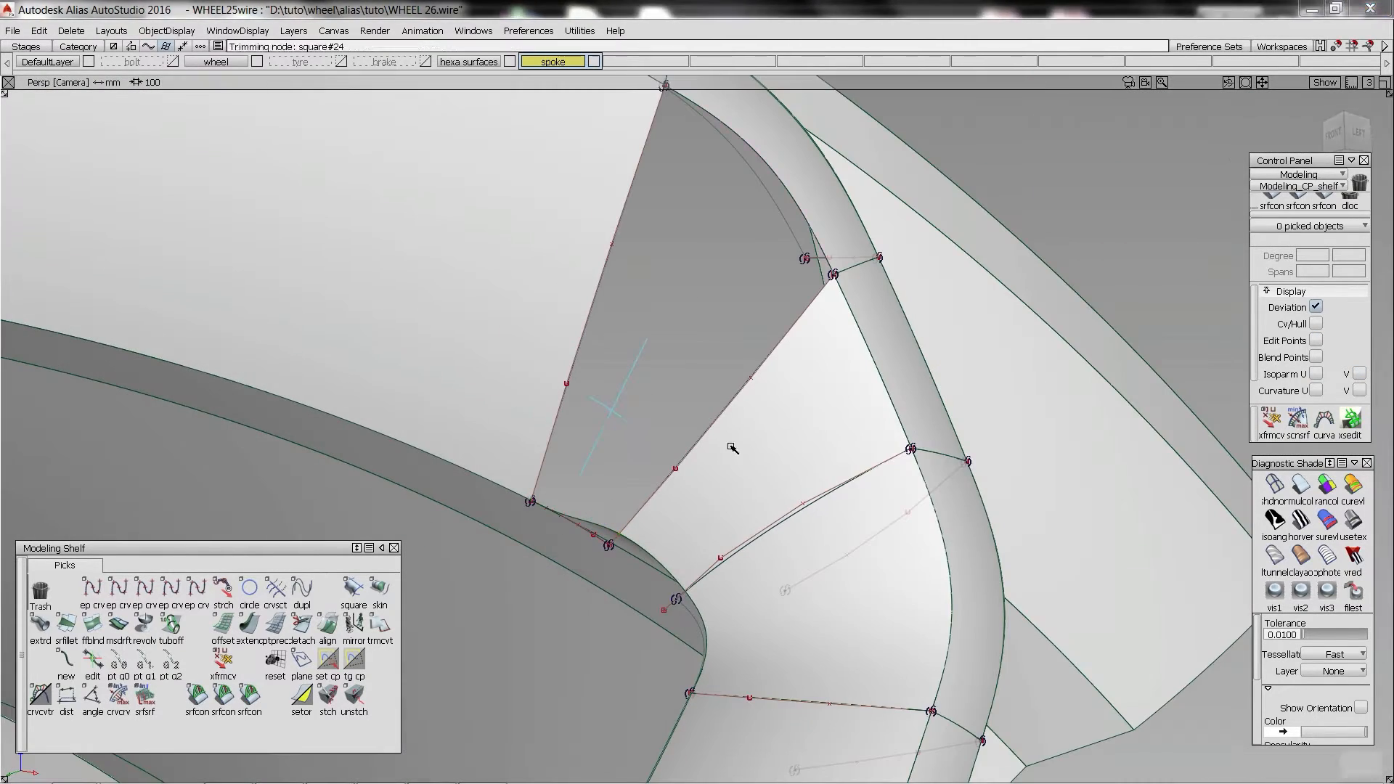
alt+shift+drag(732, 448, 637, 454)
alt+shift+drag(601, 523, 704, 583)
- Pick the new inner corner surface and apply multi-color shading to it
click(1296, 485)
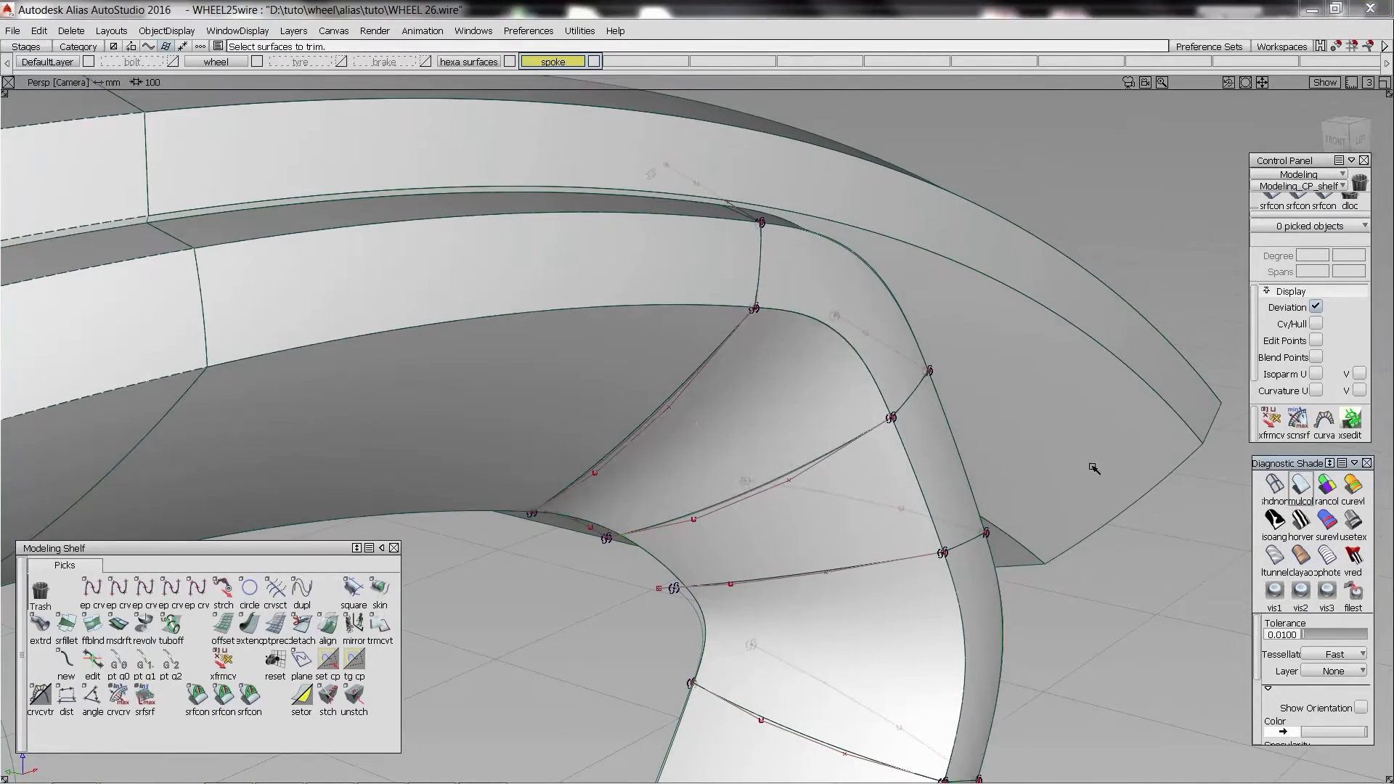
mouse_move(613, 402)
alt+shift+mouse_down()
mouse_move(769, 467)
mouse_move(787, 445)
mouse_move(968, 438)
mouse_move(629, 473)
mouse_move(731, 399)
mouse_move(639, 467)
mouse_move(584, 428)
alt+shift+mouse_up()
click(631, 479)
alt+shift+drag(635, 485, 761, 447)
click(1268, 485)
alt+shift+drag(872, 516, 835, 452)
click(337, 368)
alt+shift+drag(700, 419, 775, 536)
click(1274, 486)
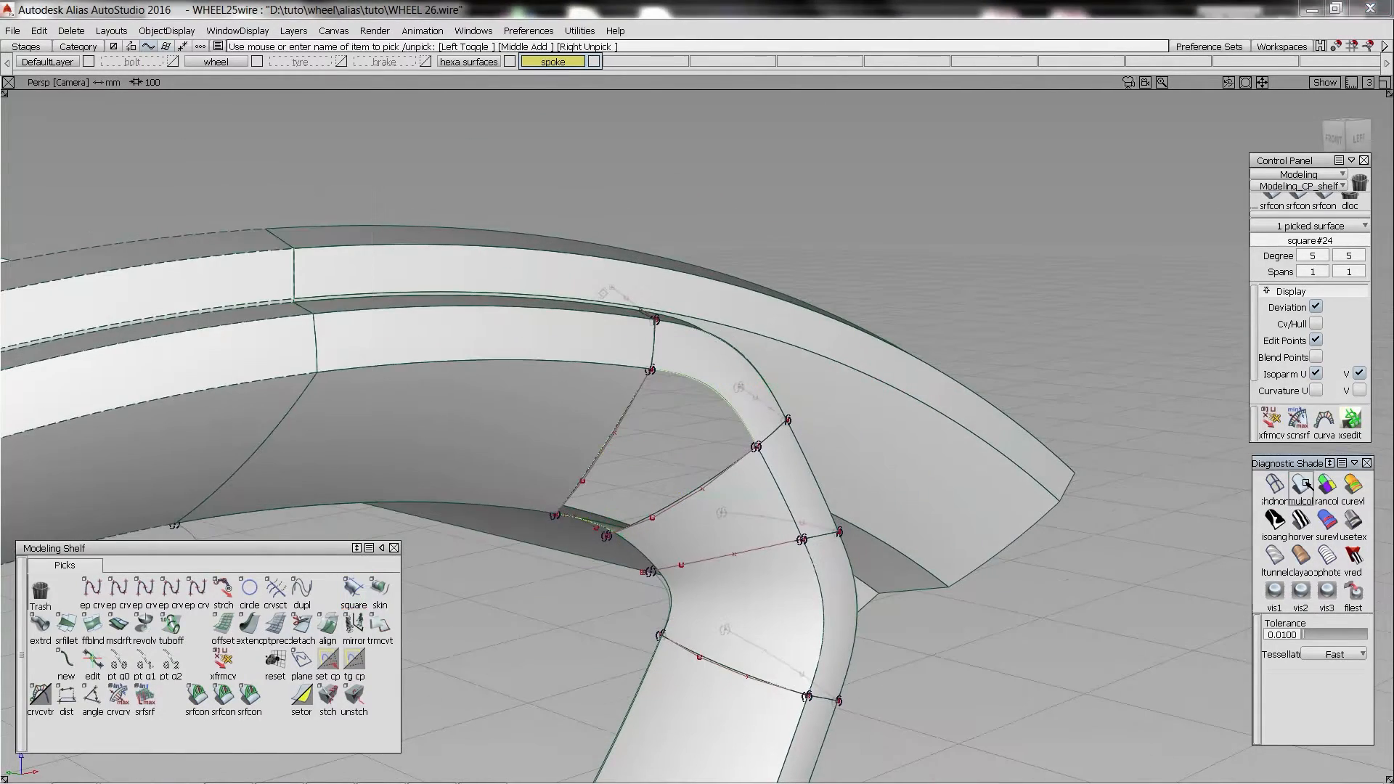
click(1301, 487)
- Hide the wireframe and examine the shaded spoke opening from its upper corner down to its lower corner
key(ctrl+m)
mouse_move(738, 433)
alt+shift+mouse_down()
mouse_move(564, 403)
mouse_move(804, 428)
alt+shift+mouse_up()
alt+shift+right_drag(804, 429, 643, 446)
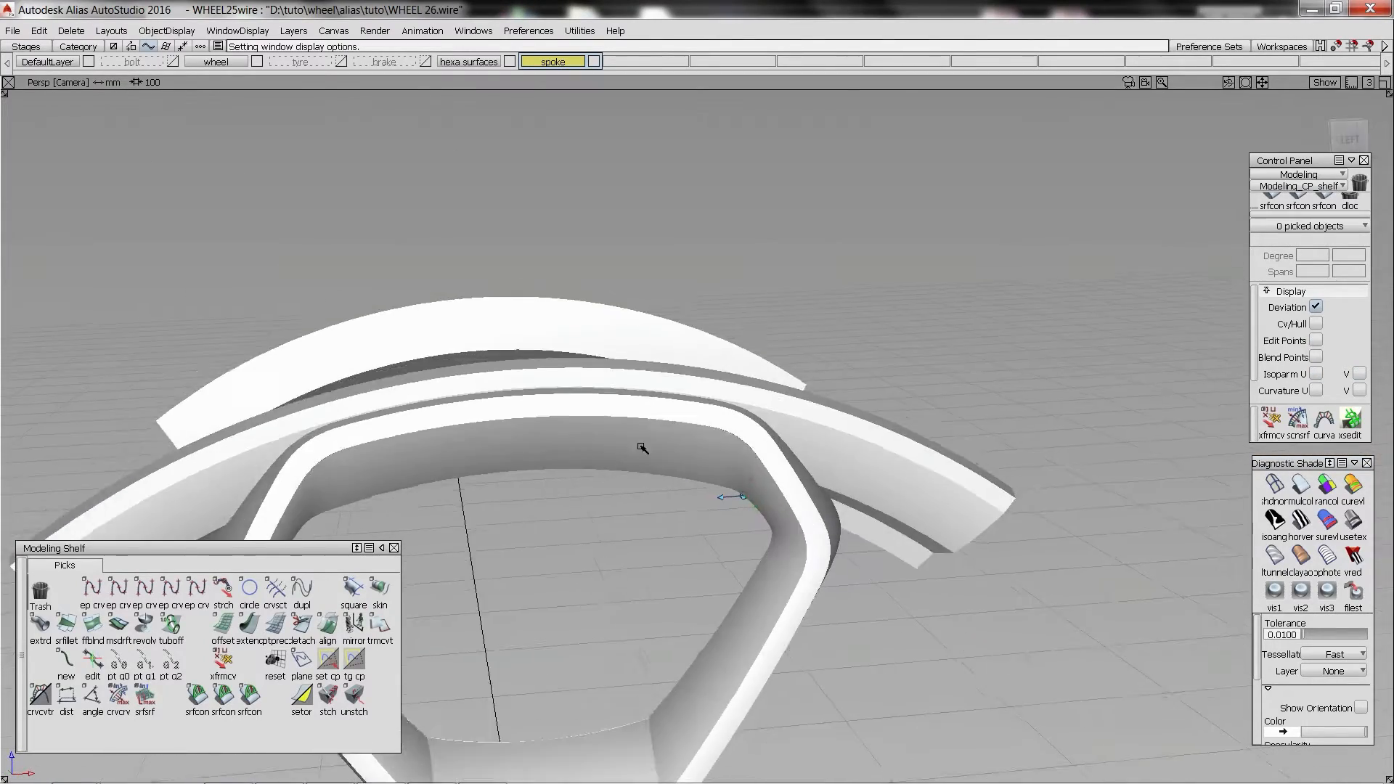
alt+shift+drag(642, 446, 697, 537)
alt+shift+right_drag(682, 644, 813, 582)
mouse_move(814, 581)
alt+shift+mouse_down()
mouse_move(687, 488)
mouse_move(609, 319)
alt+shift+mouse_up()
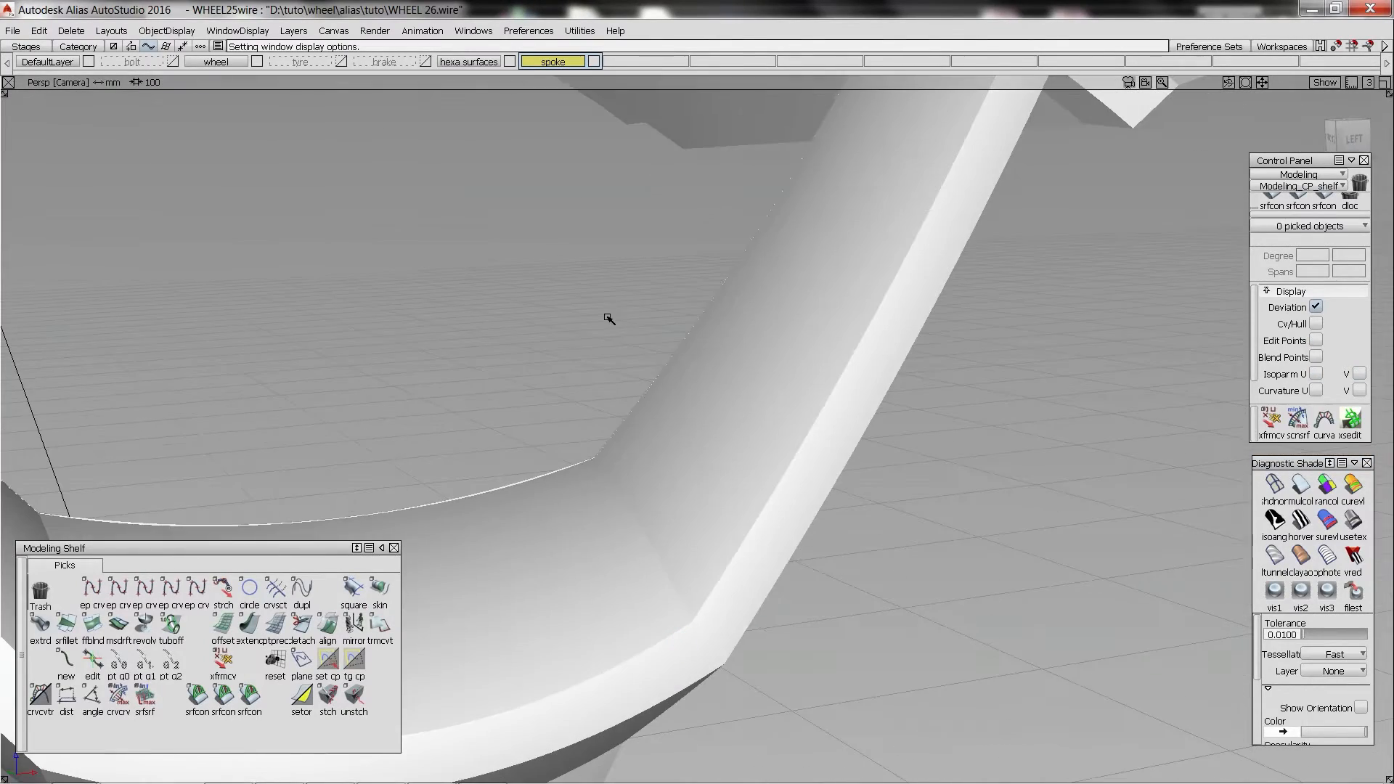
- Place stretched degree 3 curves on both sides of the lower corner and trim away the surfaces between them
click(610, 472)
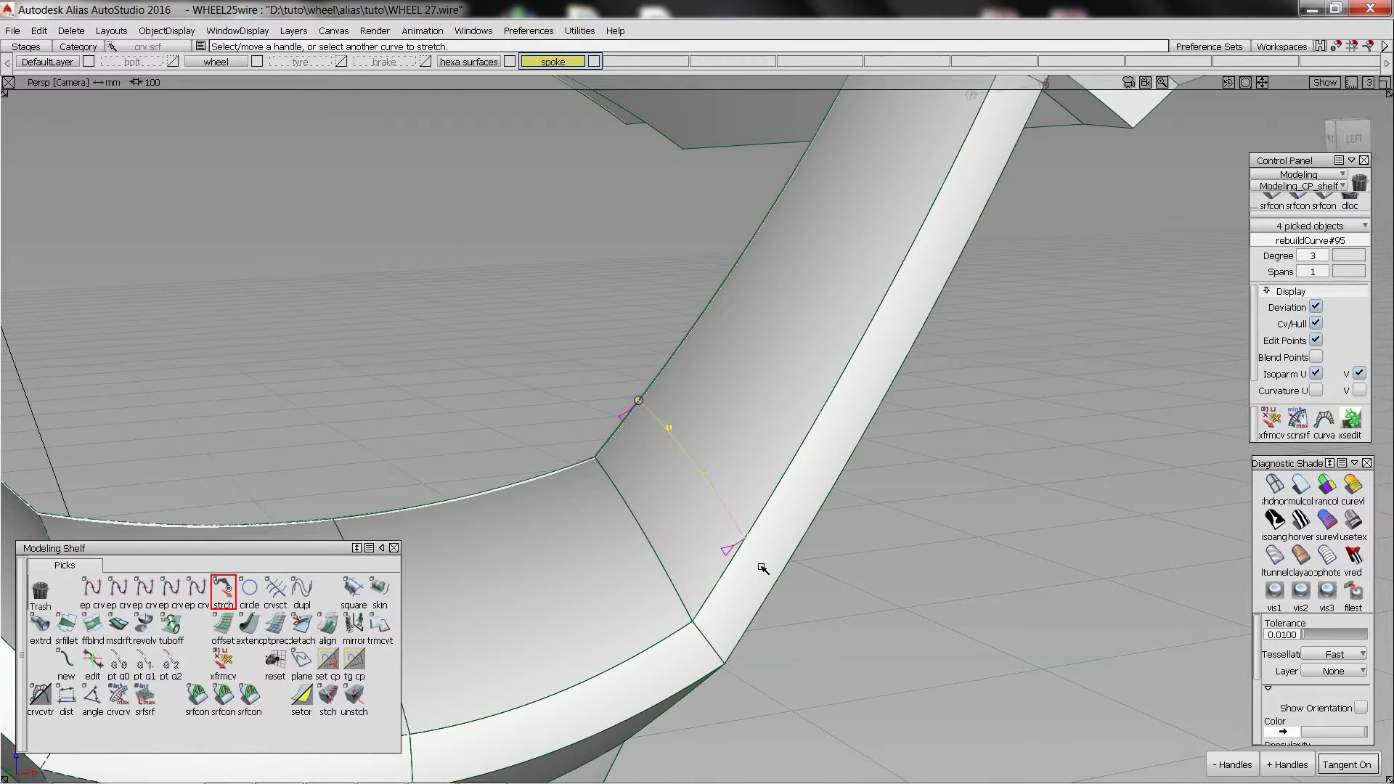
click(792, 516)
click(584, 465)
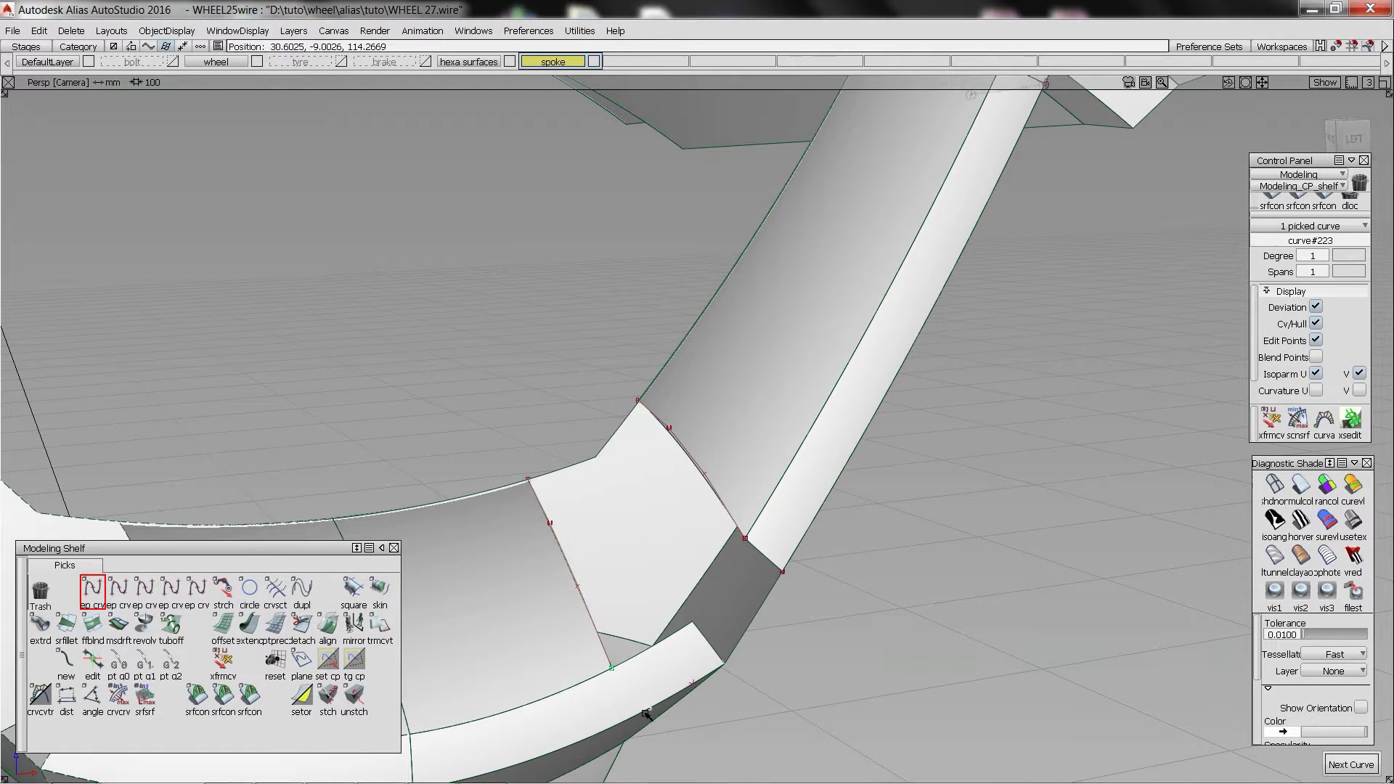
- Create a blend curve around the lower corner along the front band's inner edge and open it for editing
click(66, 661)
click(612, 668)
click(632, 701)
click(746, 539)
click(847, 531)
click(93, 662)
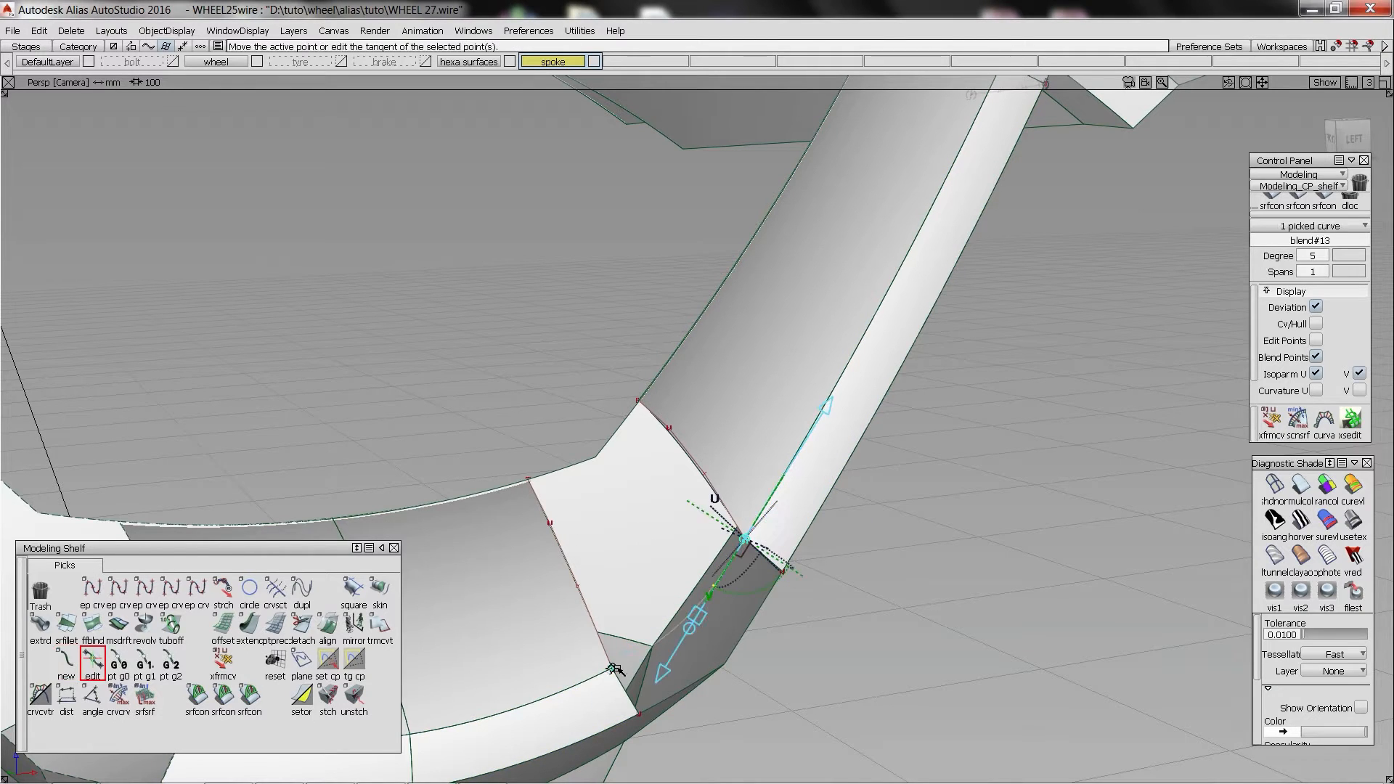
- Create a blend curve around the lower corner along the front band's outer edge and open it for editing
click(630, 718)
click(680, 703)
click(784, 569)
click(862, 565)
click(92, 662)
click(720, 668)
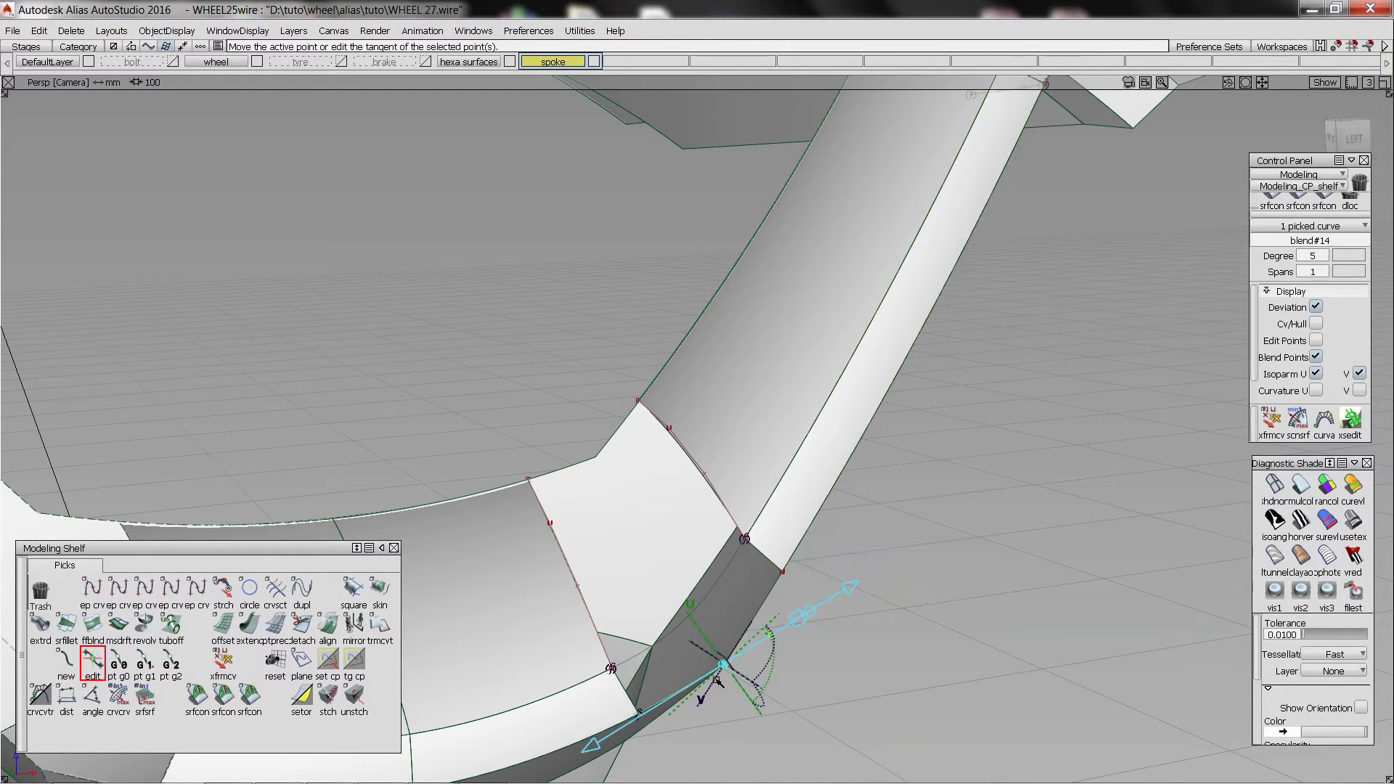
- Create a blend curve around the lower corner along the inner surface's back edge
click(639, 401)
click(528, 479)
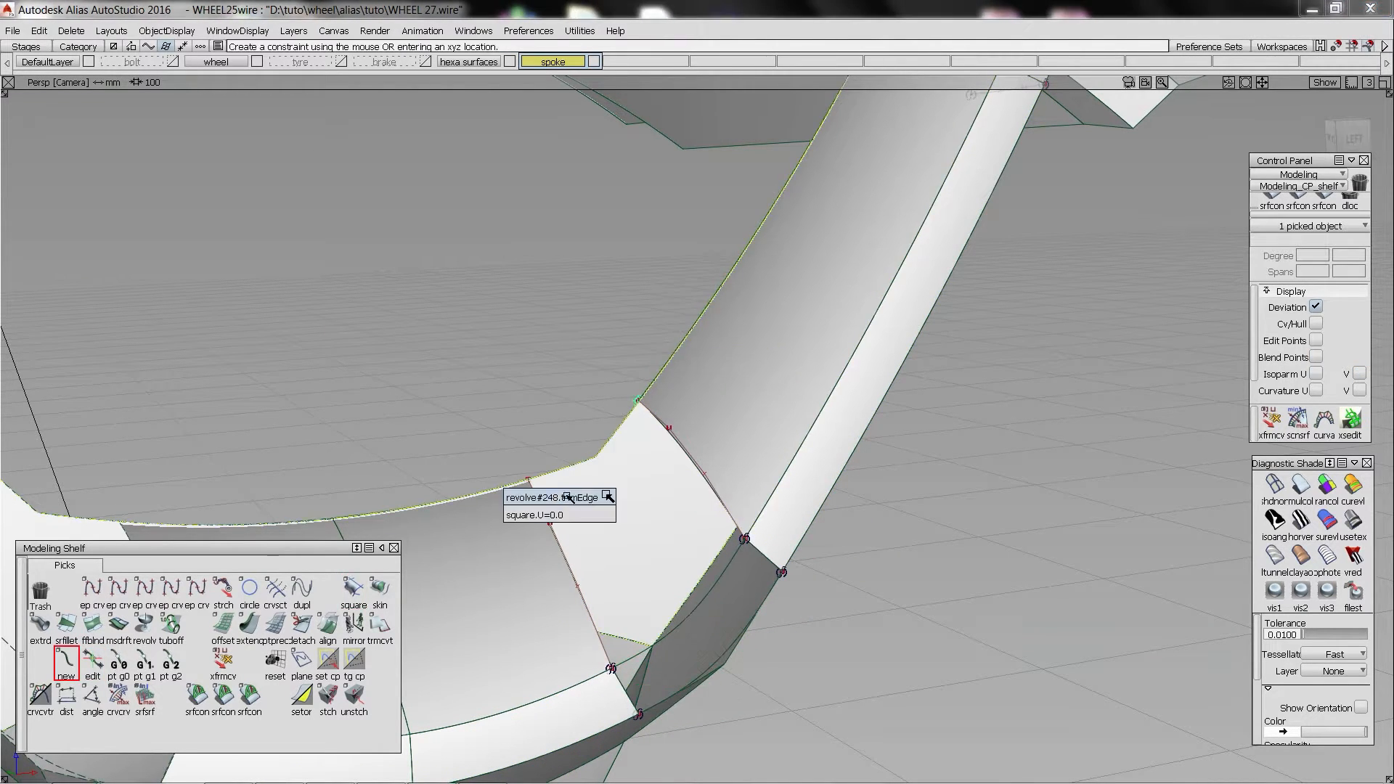
click(604, 497)
click(92, 662)
- Build a square surface across the inner lower corner, with G2 curvature to the side surface and free blend curve boundaries
click(354, 589)
click(588, 453)
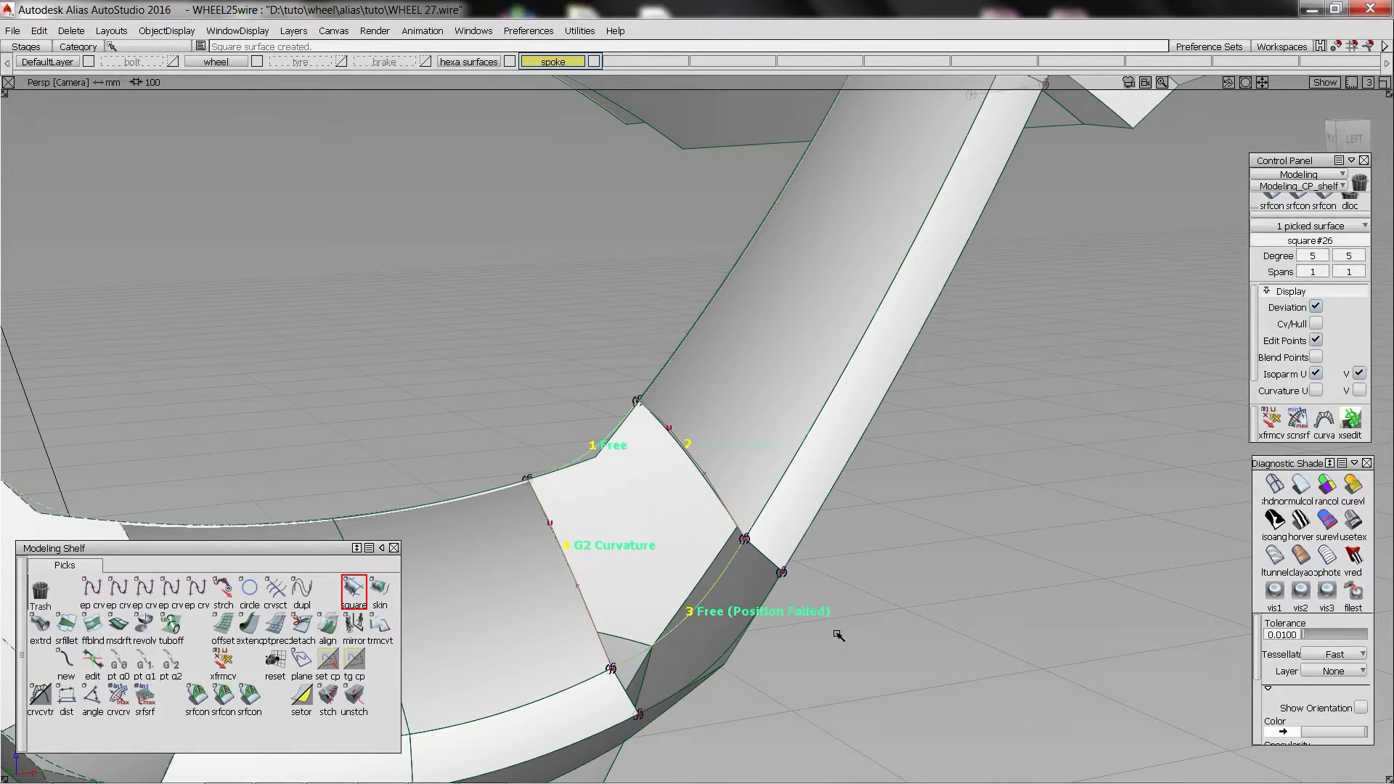
alt+shift+drag(839, 636, 656, 395)
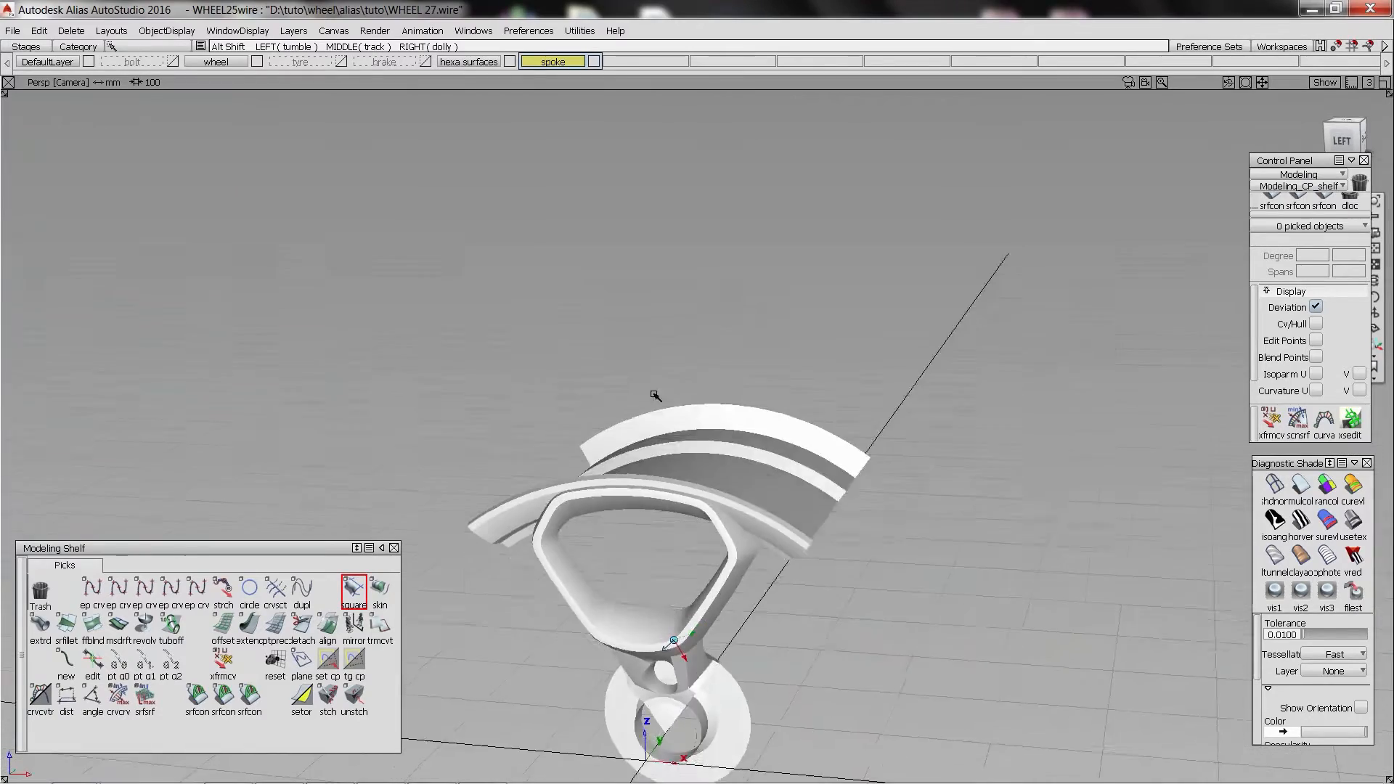
- Examine the whole shaded spoke segment and turn the wireframe display back on
alt+shift+right_drag(656, 396, 669, 340)
alt+shift+drag(669, 339, 585, 377)
key(alt+m)
alt+shift+right_drag(585, 377, 598, 312)
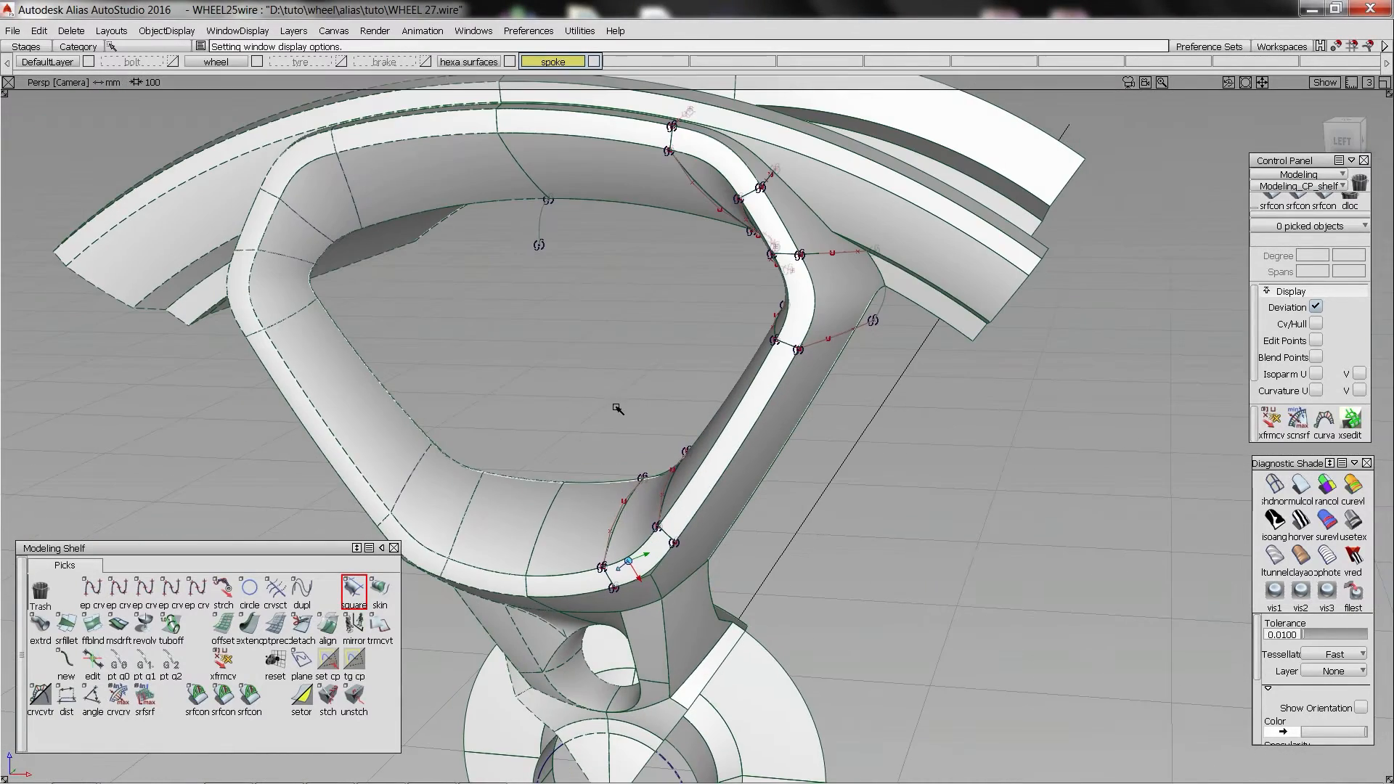
- Pick the spoke segment's objects with their CVs displayed and start adding the centerline CVs at the upper rim
alt+shift+right_drag(381, 301, 393, 480)
drag(592, 119, 962, 487)
alt+shift+drag(962, 486, 771, 234)
alt+shift+right_drag(770, 234, 619, 265)
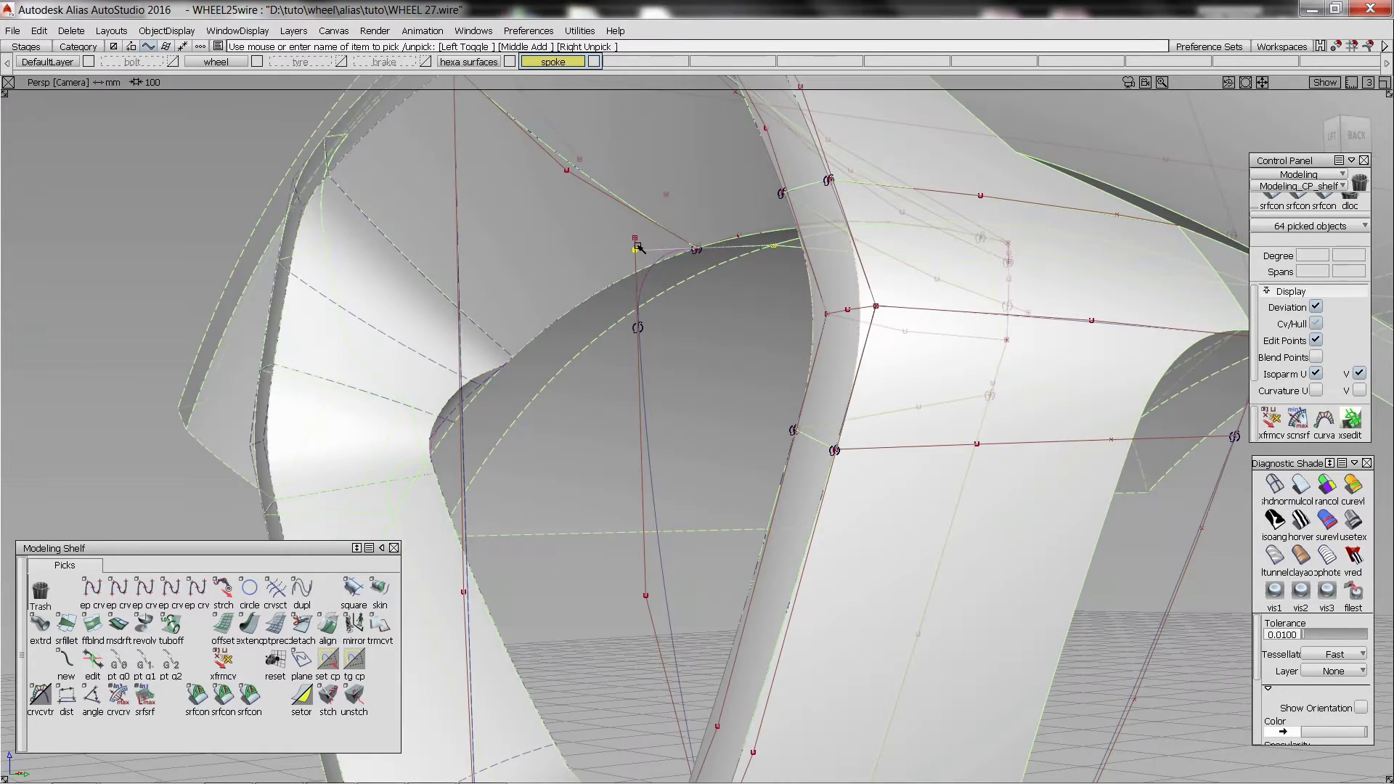
drag(631, 234, 657, 606)
alt+shift+drag(657, 607, 1043, 378)
alt+shift+right_drag(1043, 378, 531, 251)
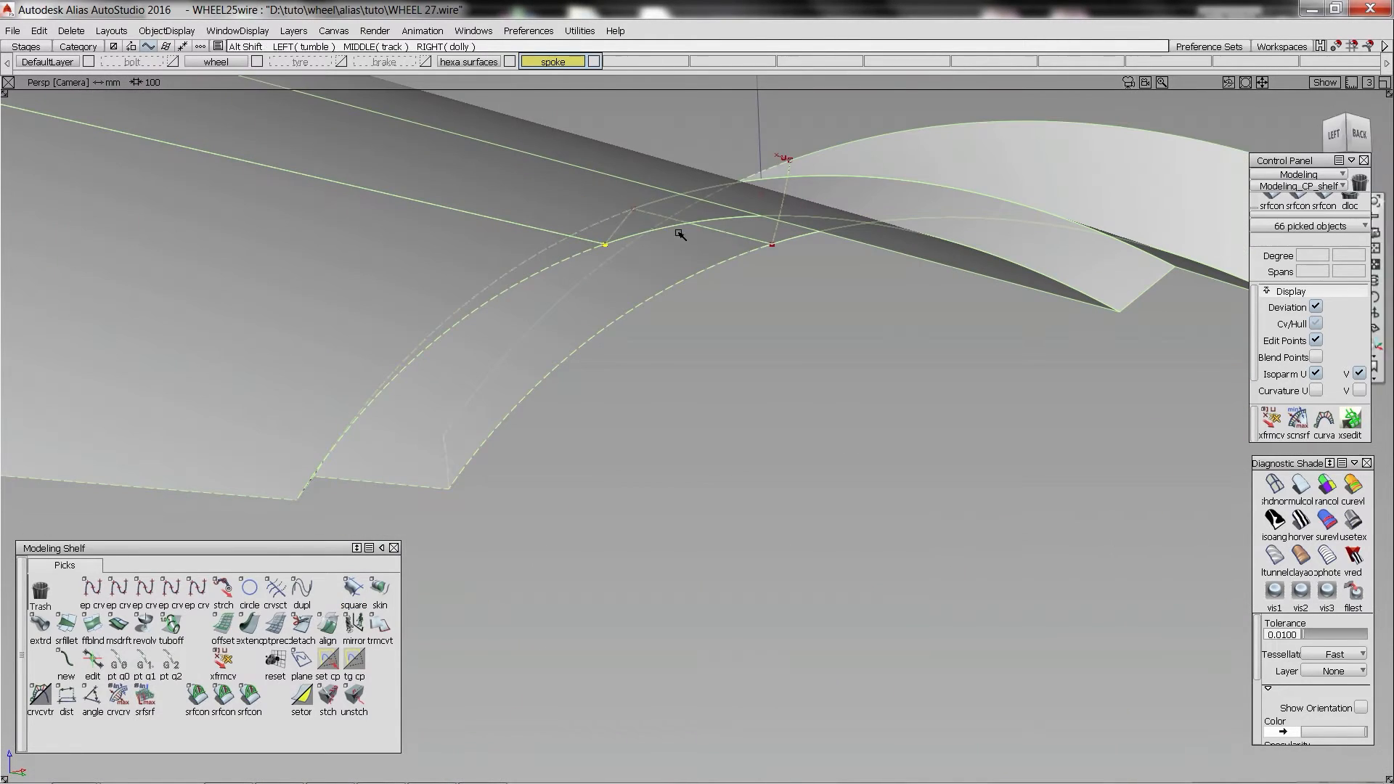
- Add the centerline CVs at the rim's back edge and on the hub to the selection
click(782, 162)
alt+shift+right_drag(781, 161, 622, 233)
alt+shift+drag(622, 233, 653, 470)
alt+shift+right_drag(696, 477, 816, 498)
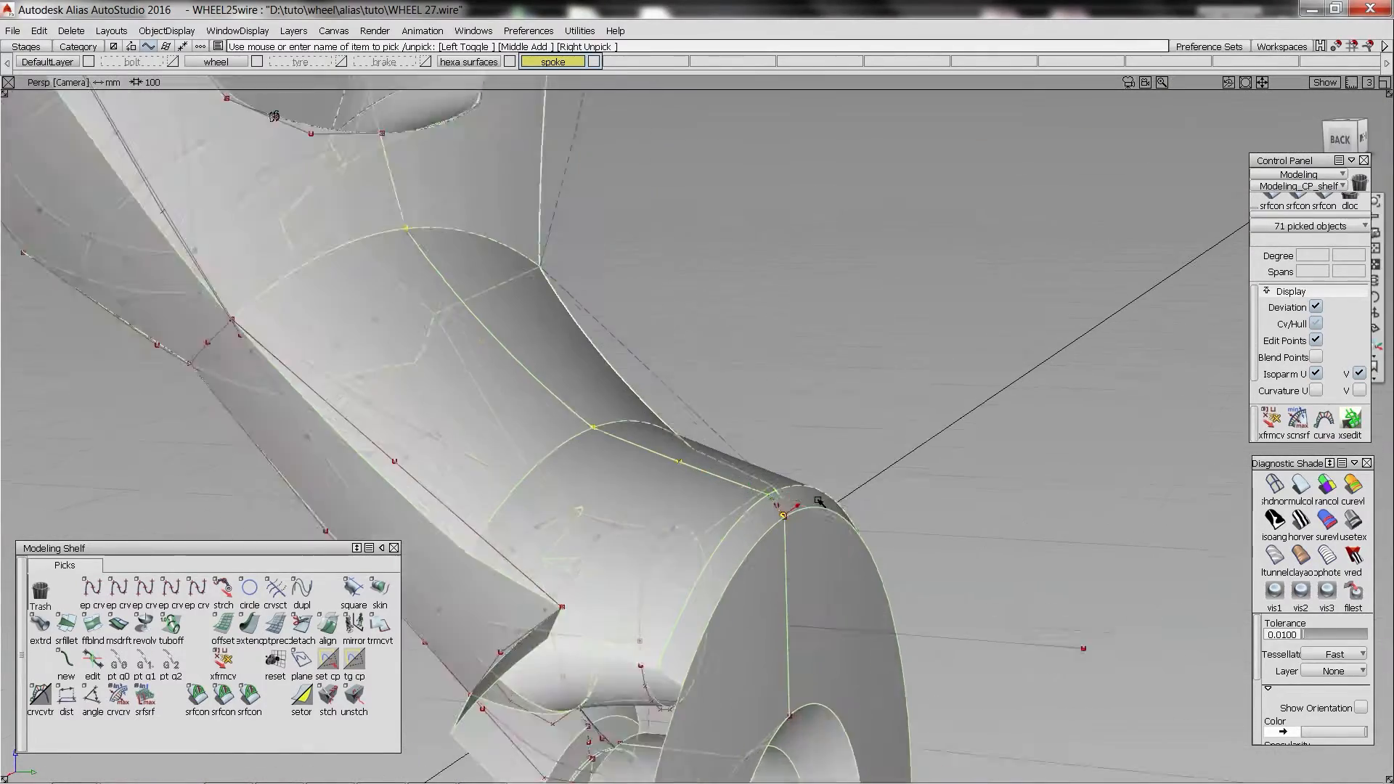
click(785, 517)
alt+shift+drag(787, 523, 799, 451)
alt+shift+middle_drag(799, 450, 730, 355)
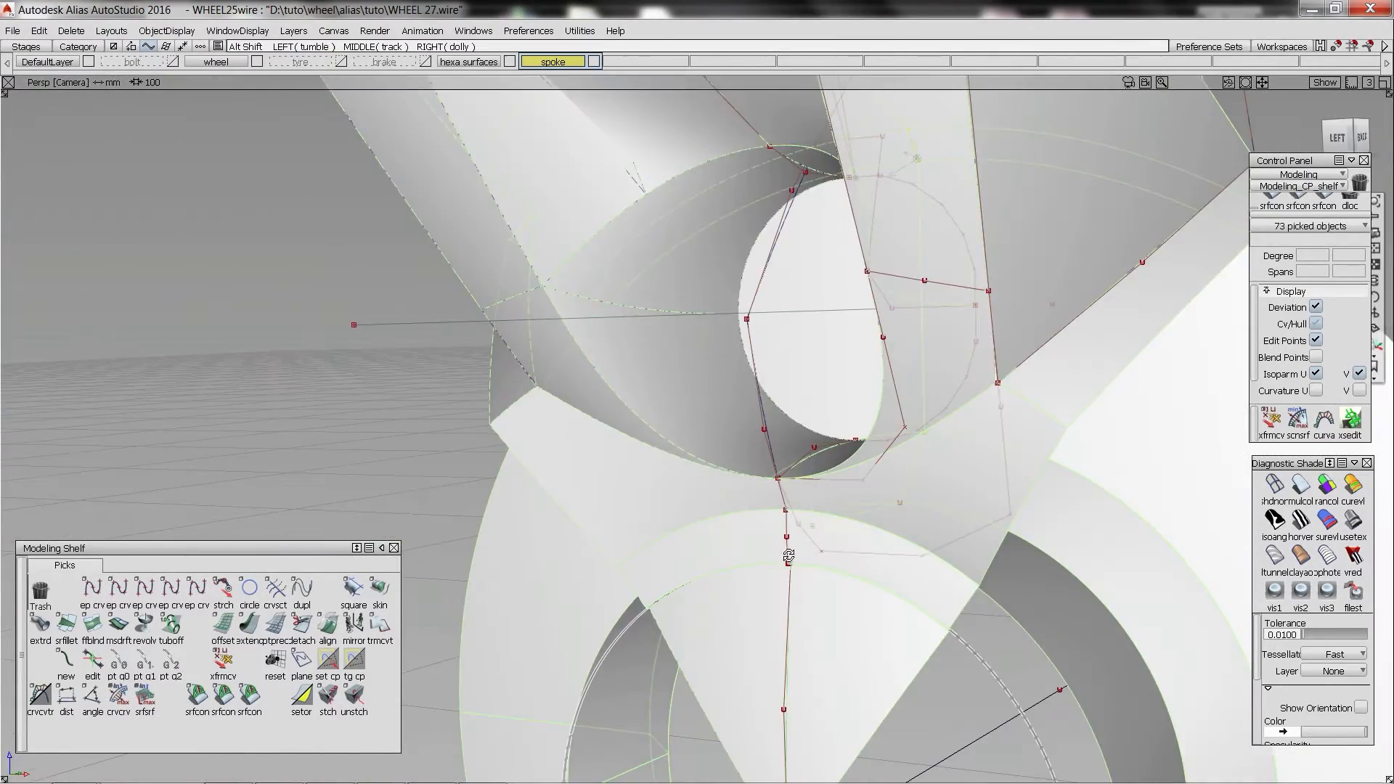
- Add the centerline CVs around the small hole between the hub and the spoke opening to the selection
alt+shift+right_drag(787, 557, 690, 719)
alt+shift+middle_drag(690, 719, 774, 638)
alt+shift+right_drag(840, 429, 845, 333)
alt+shift+drag(845, 333, 870, 350)
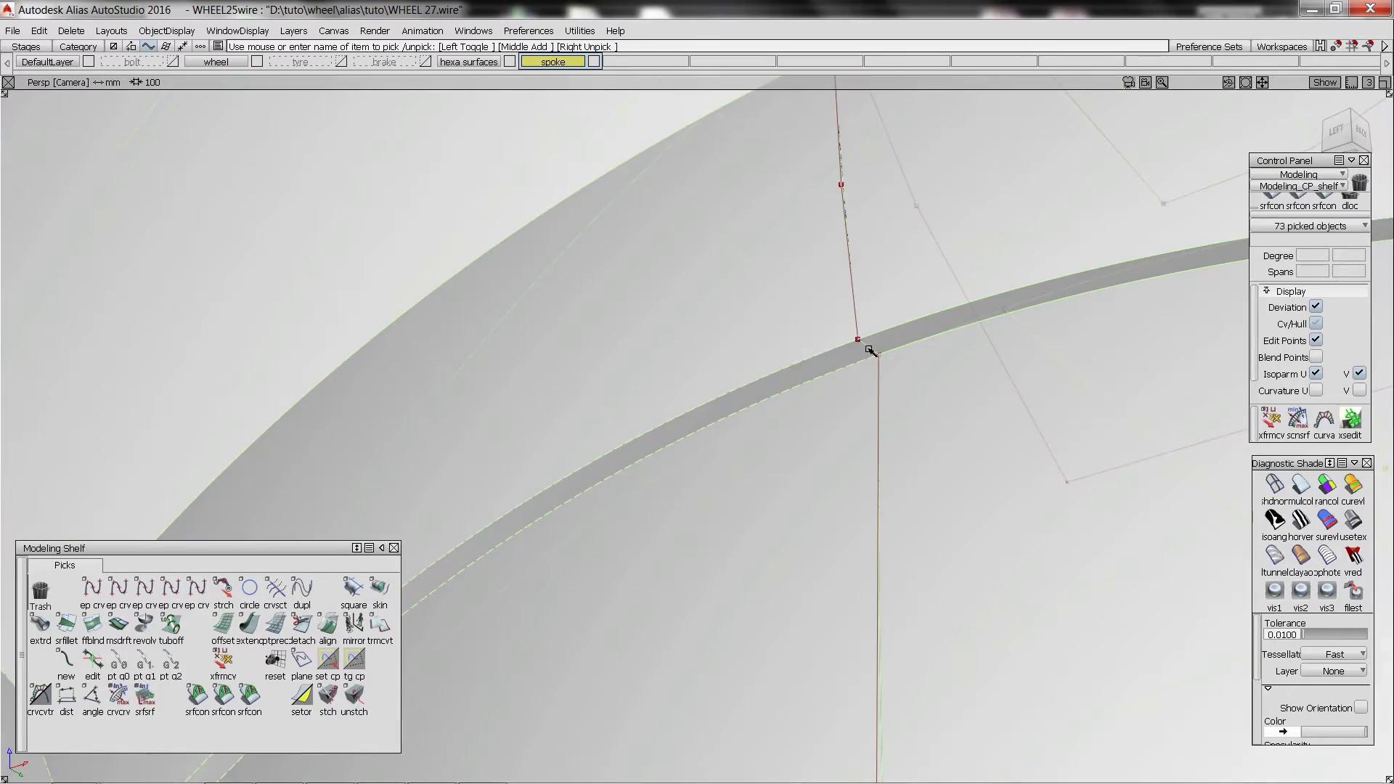
alt+shift+drag(864, 284, 877, 524)
alt+shift+drag(830, 453, 729, 299)
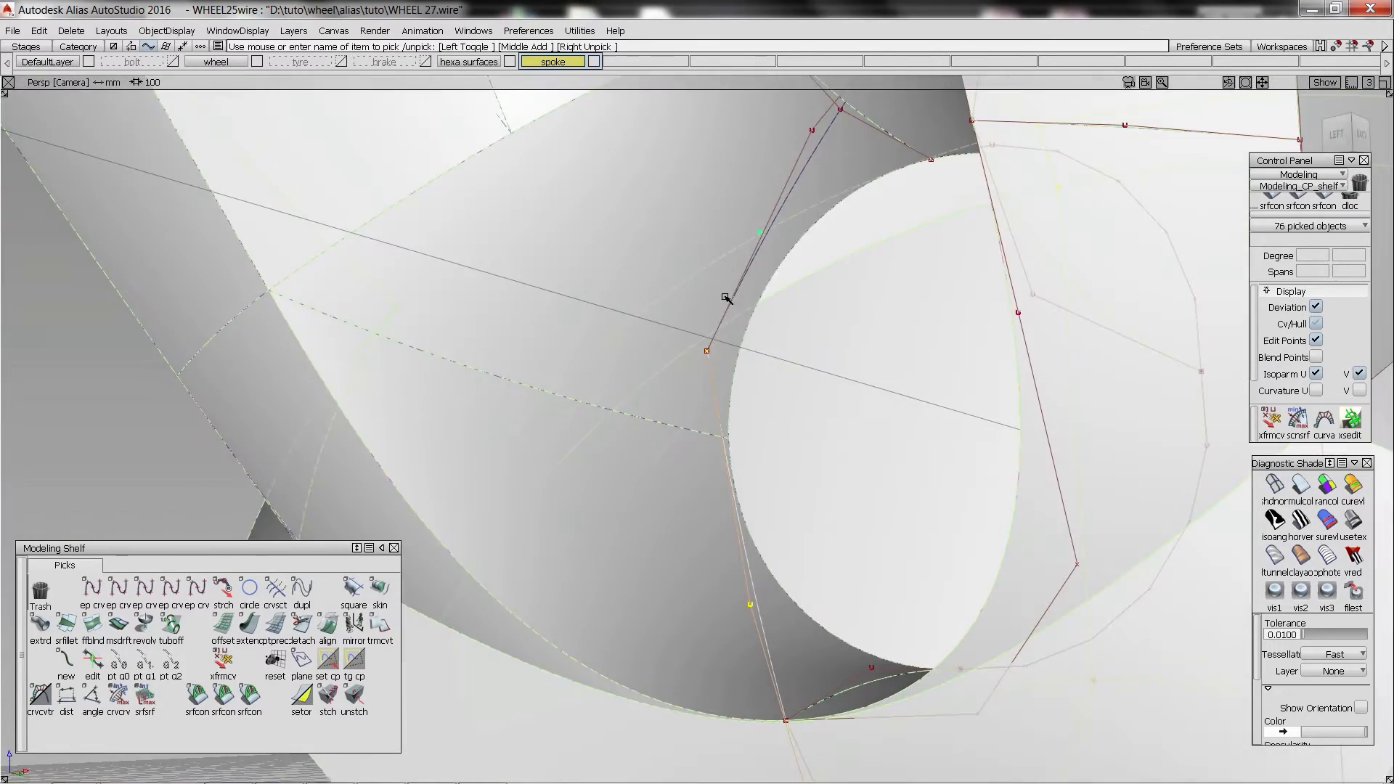
alt+shift+right_drag(728, 298, 603, 295)
alt+shift+drag(603, 296, 698, 371)
alt+shift+right_drag(697, 371, 840, 370)
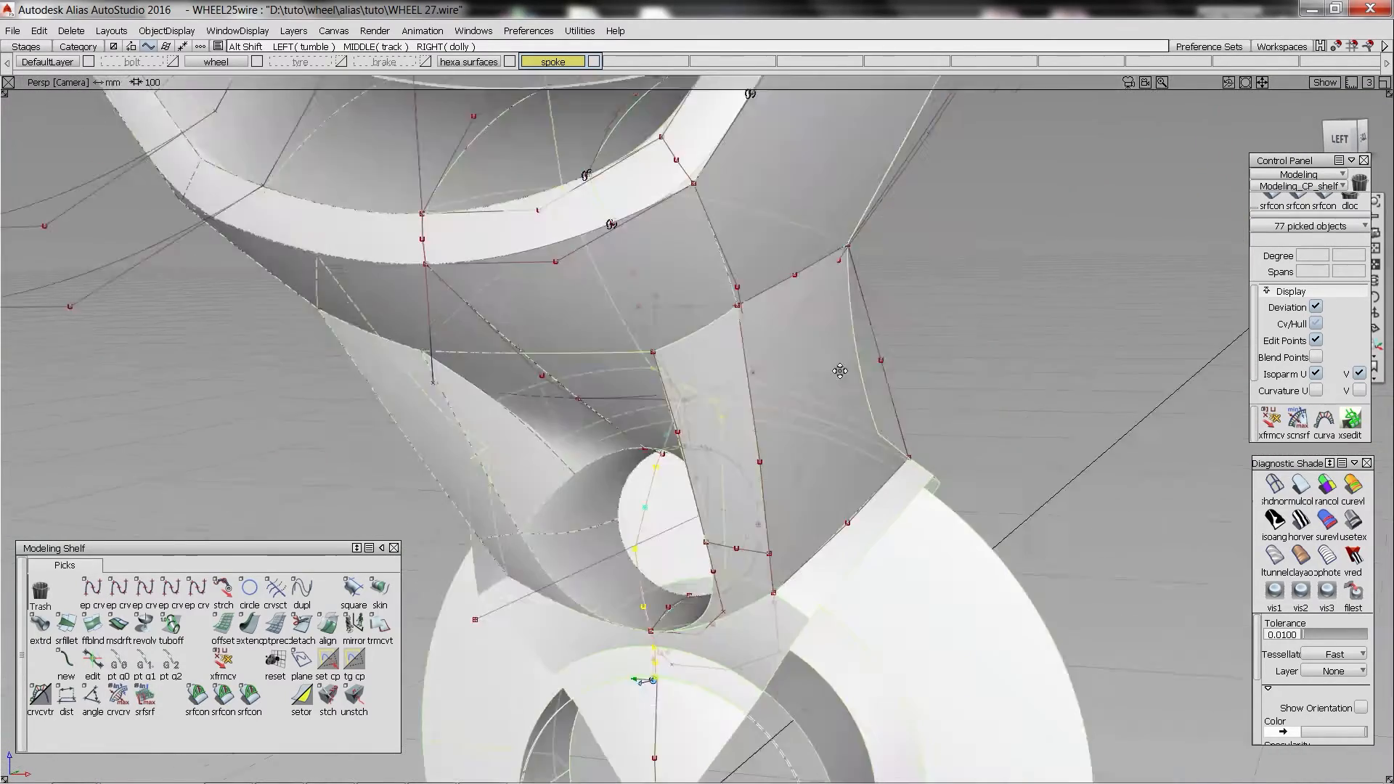
- Create a blend curve rounding the centerline corner inside the small hole, with its points on the adjoining centerline segments
alt+shift+drag(841, 371, 712, 399)
ctrl+shift+right_drag(712, 399, 642, 467)
alt+shift+drag(641, 467, 634, 475)
mouse_move(633, 476)
alt+shift+right_down()
mouse_move(625, 462)
mouse_move(639, 491)
alt+shift+right_up()
ctrl+shift+drag(638, 492, 687, 392)
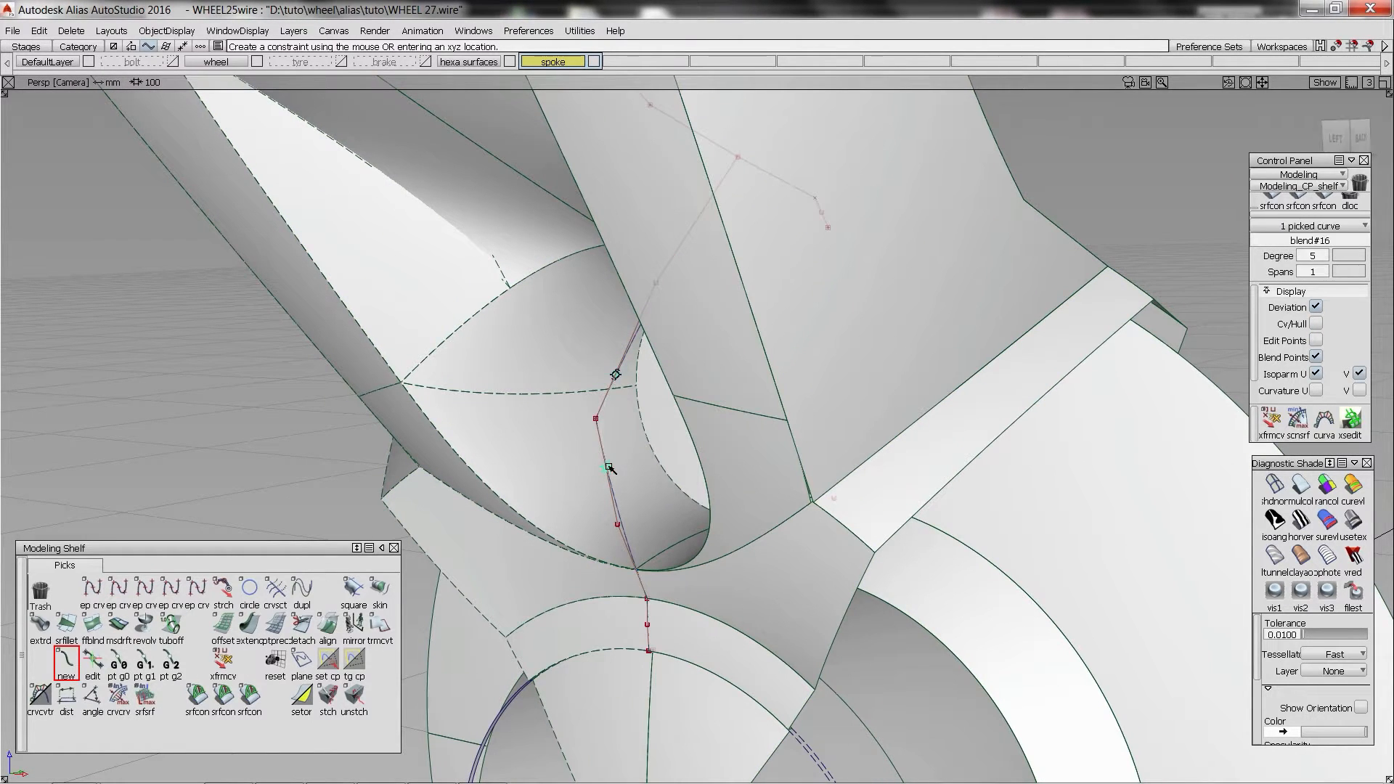
drag(601, 445, 612, 388)
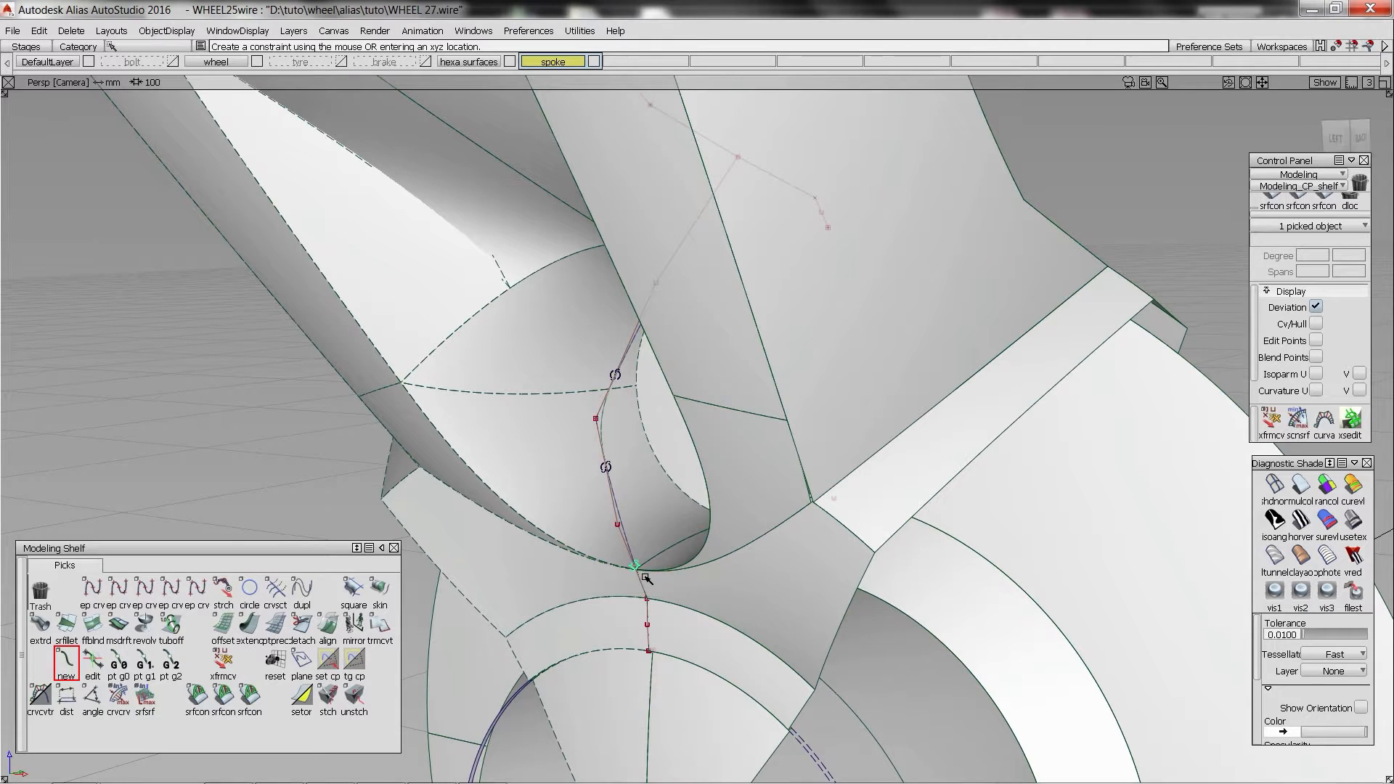
- Create a blend curve across the centerline corner between the small hole's lower edge and the hub
ctrl+alt+click(648, 636)
ctrl+alt+click(683, 649)
mouse_move(671, 619)
alt+shift+right_down()
mouse_move(681, 592)
mouse_move(670, 604)
alt+shift+right_up()
ctrl+shift+drag(670, 604, 668, 609)
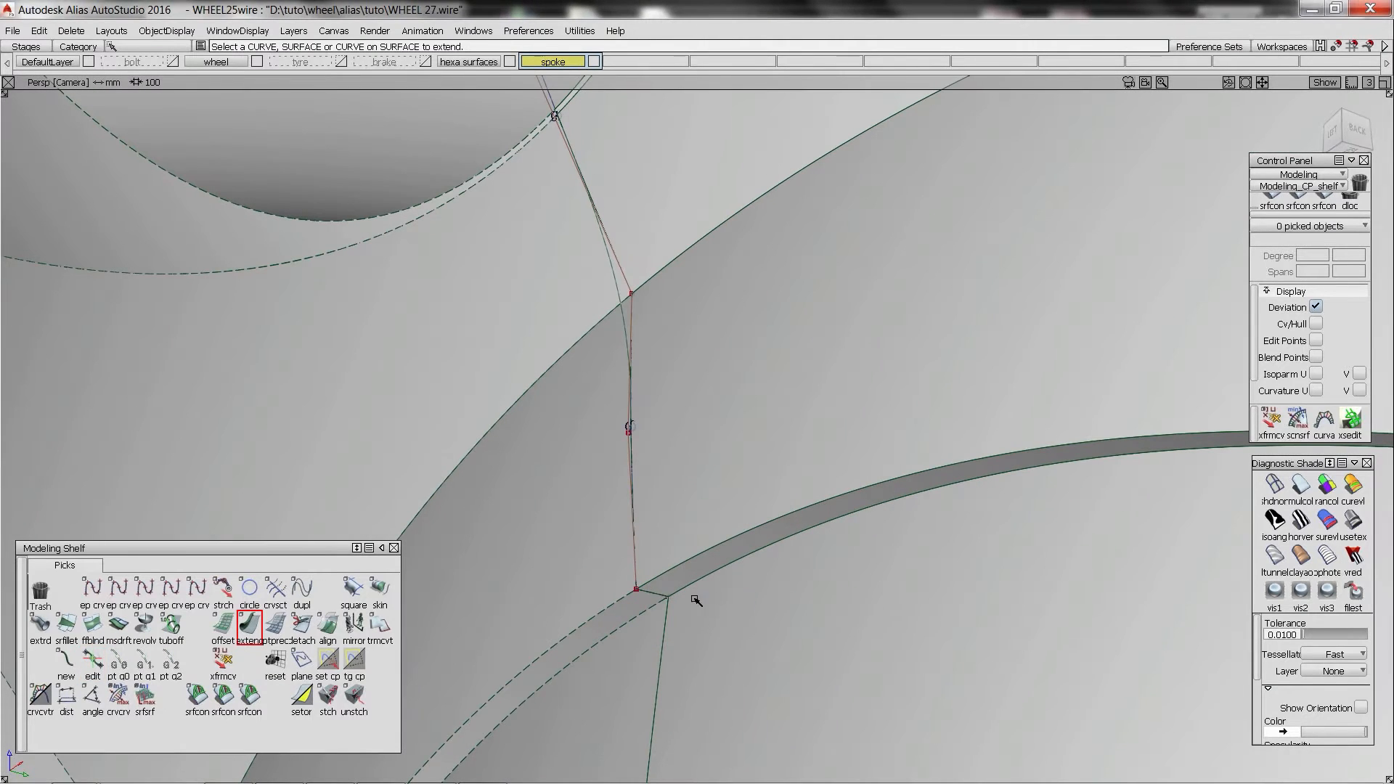
- Turn off shading and create a blend curve around the centerline corner at the hub bore's edge
click(1275, 485)
ctrl+shift+drag(672, 465, 698, 508)
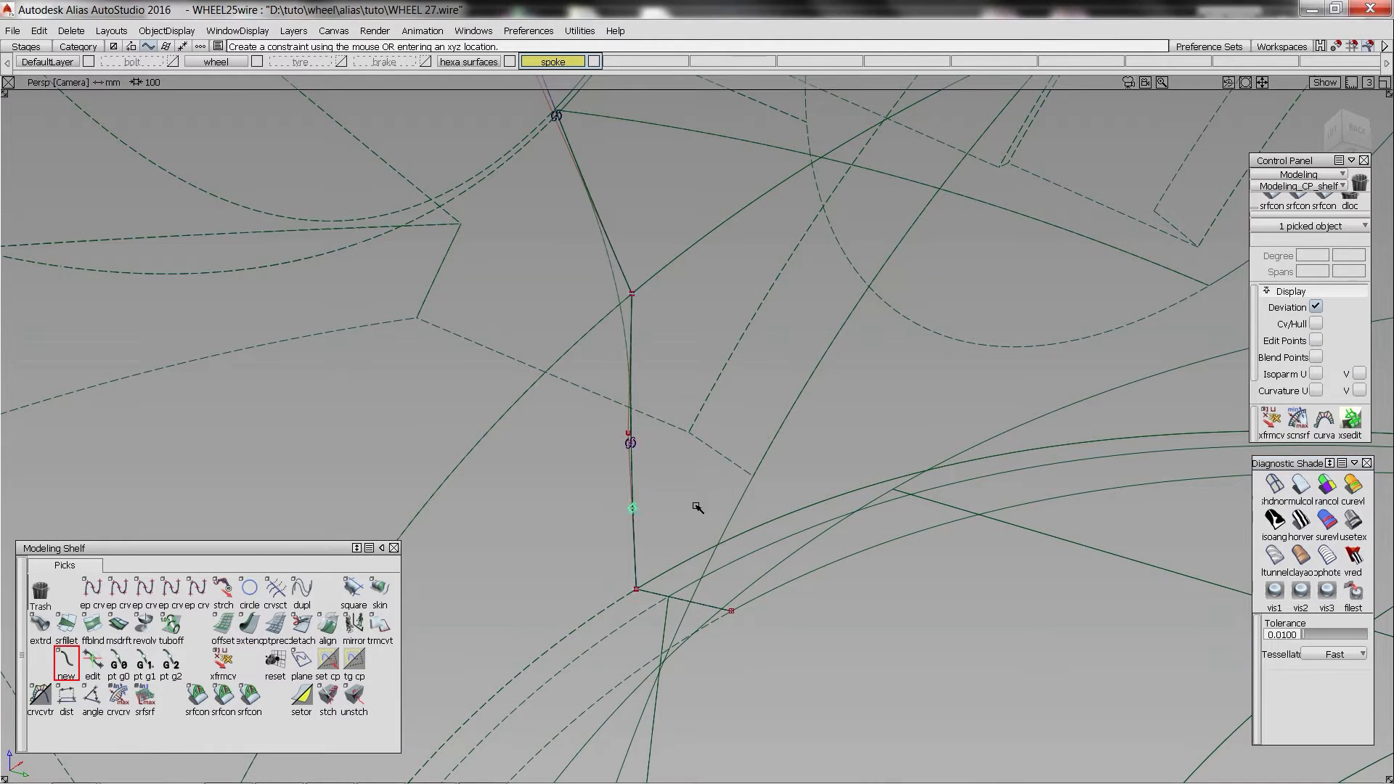
click(708, 606)
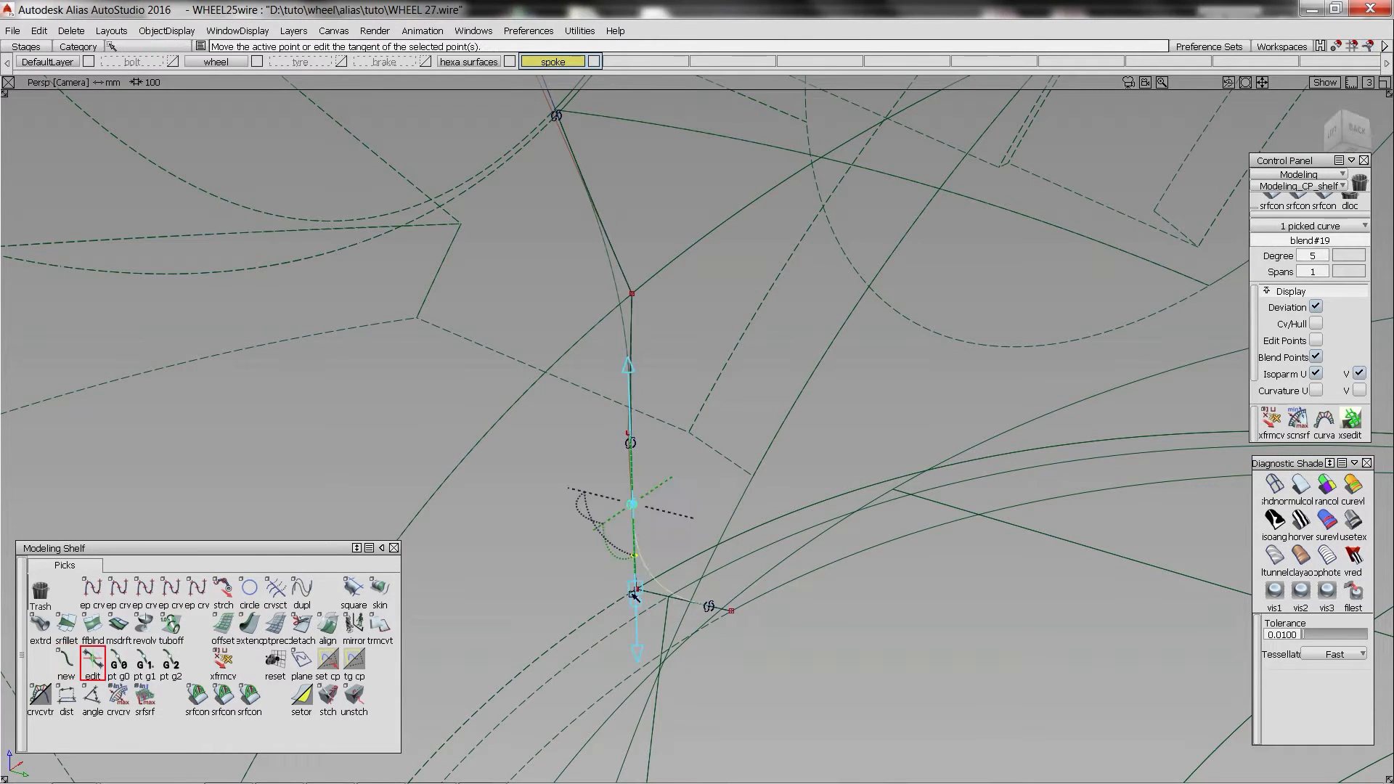
- Pick the three centerline blend curves and set their pivot on the wheel's axis
alt+shift+drag(597, 284, 597, 320)
ctrl+shift+drag(597, 320, 597, 359)
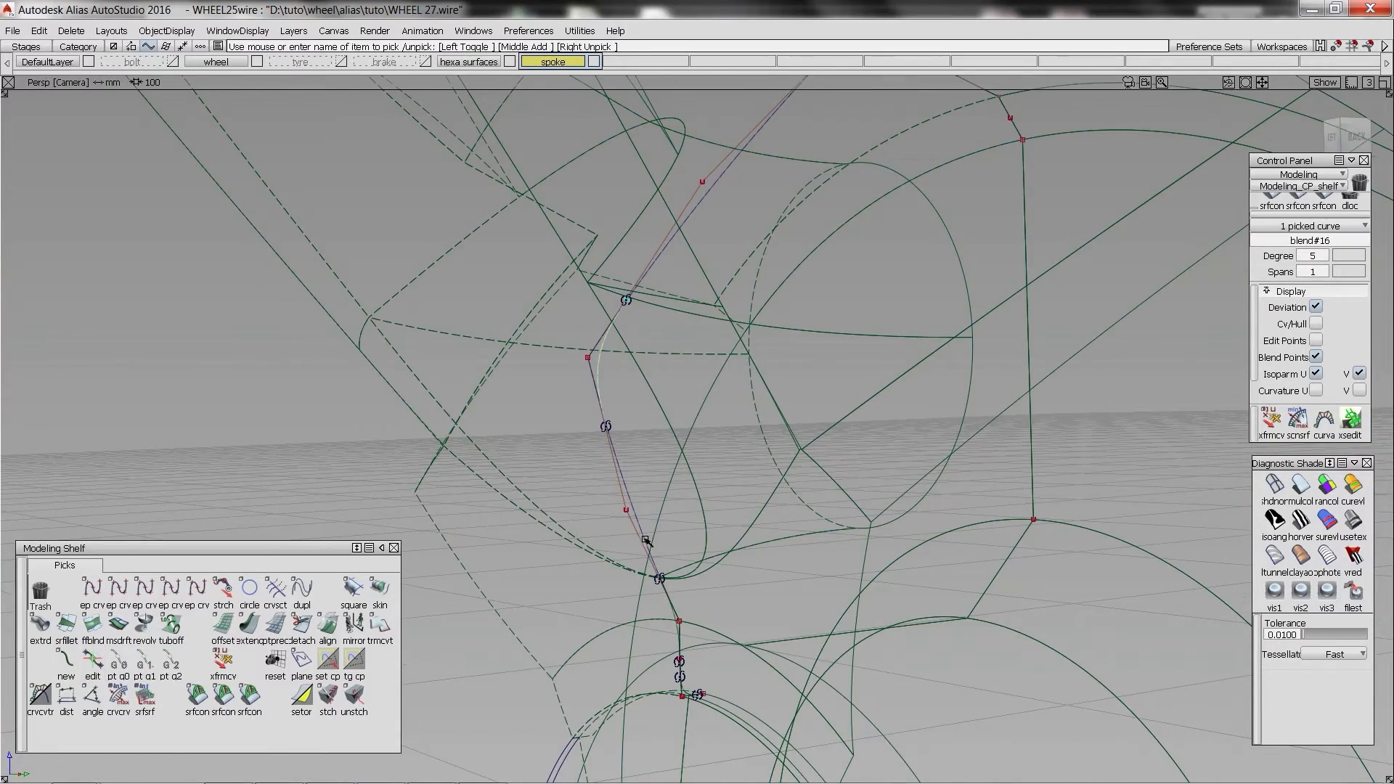
alt+shift+right_drag(645, 541, 601, 465)
alt+shift+drag(601, 464, 581, 494)
alt+shift+right_drag(581, 494, 677, 478)
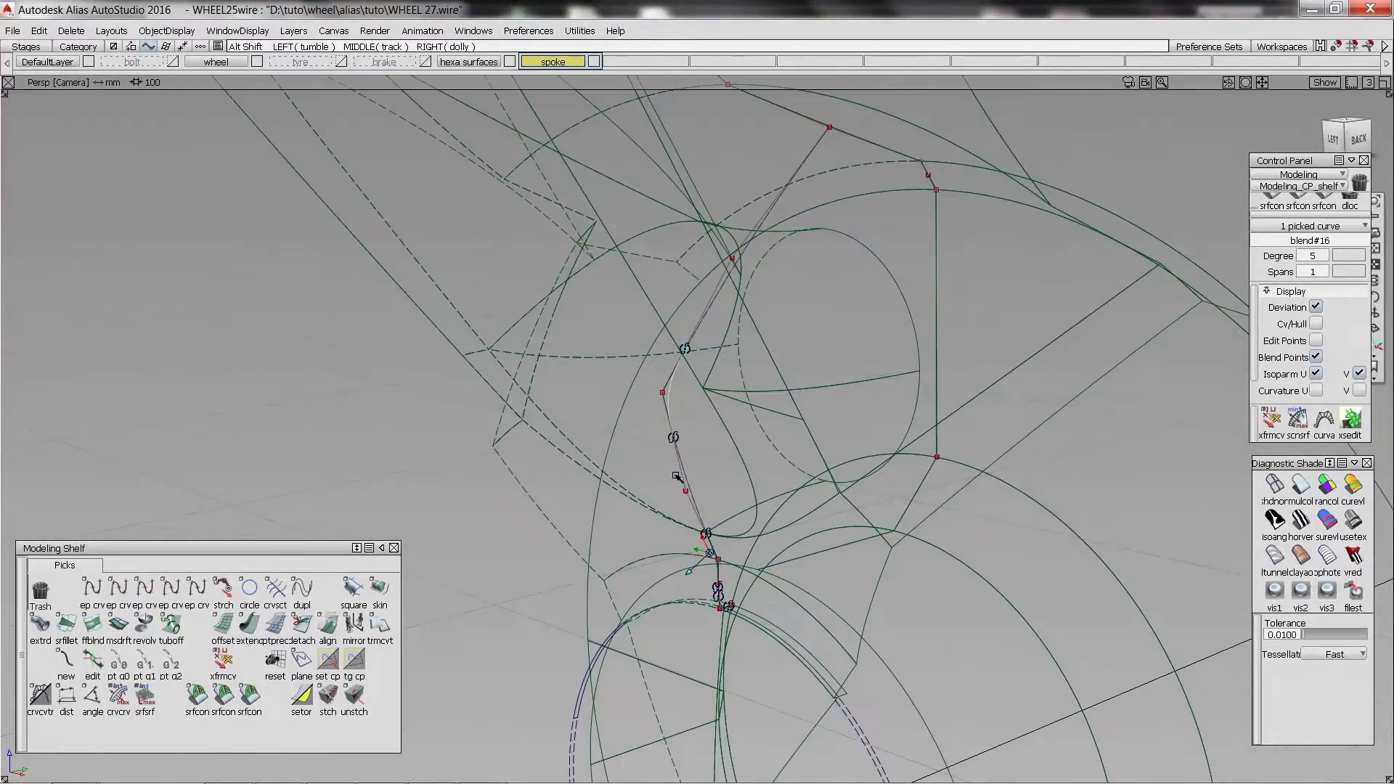
click(724, 608)
click(750, 633)
alt+shift+middle_drag(749, 633, 808, 590)
alt+shift+drag(808, 590, 742, 630)
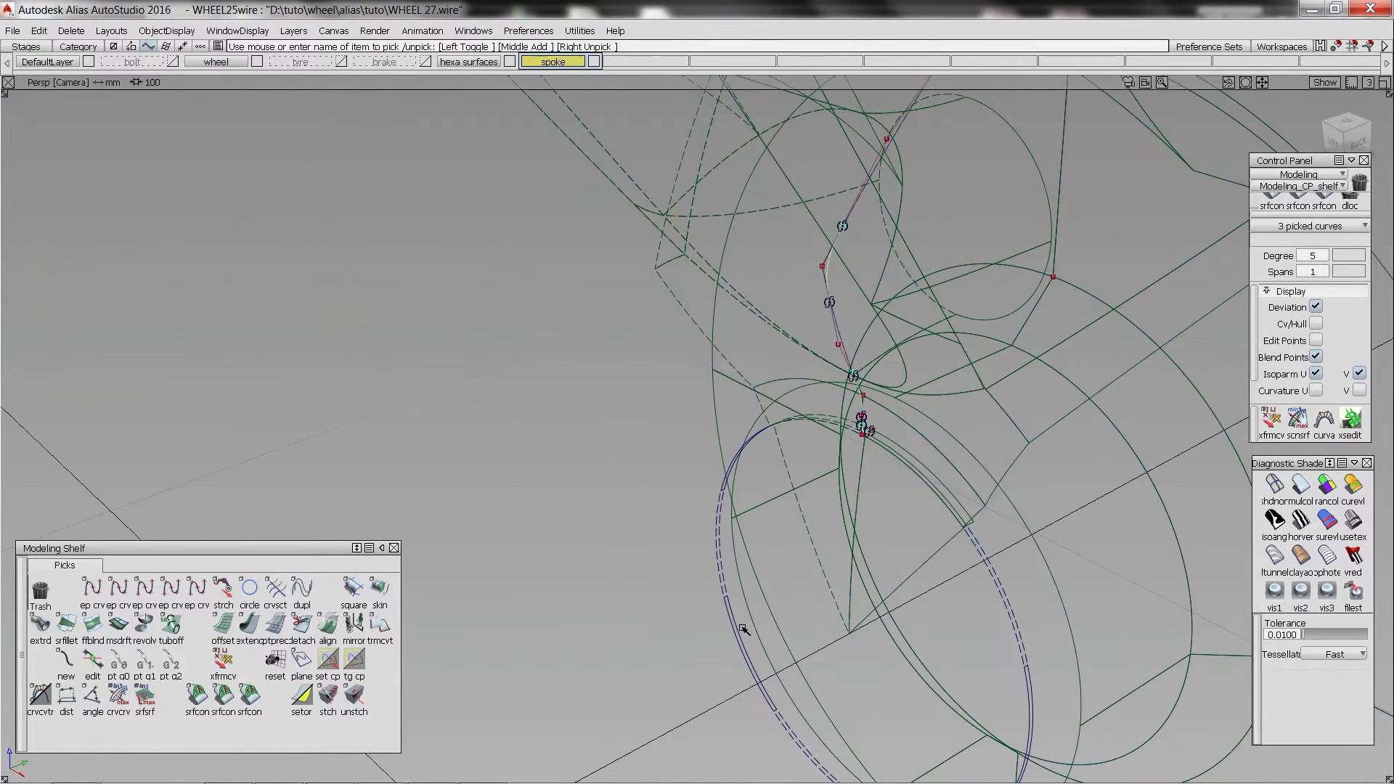
alt+shift+drag(879, 589, 857, 494)
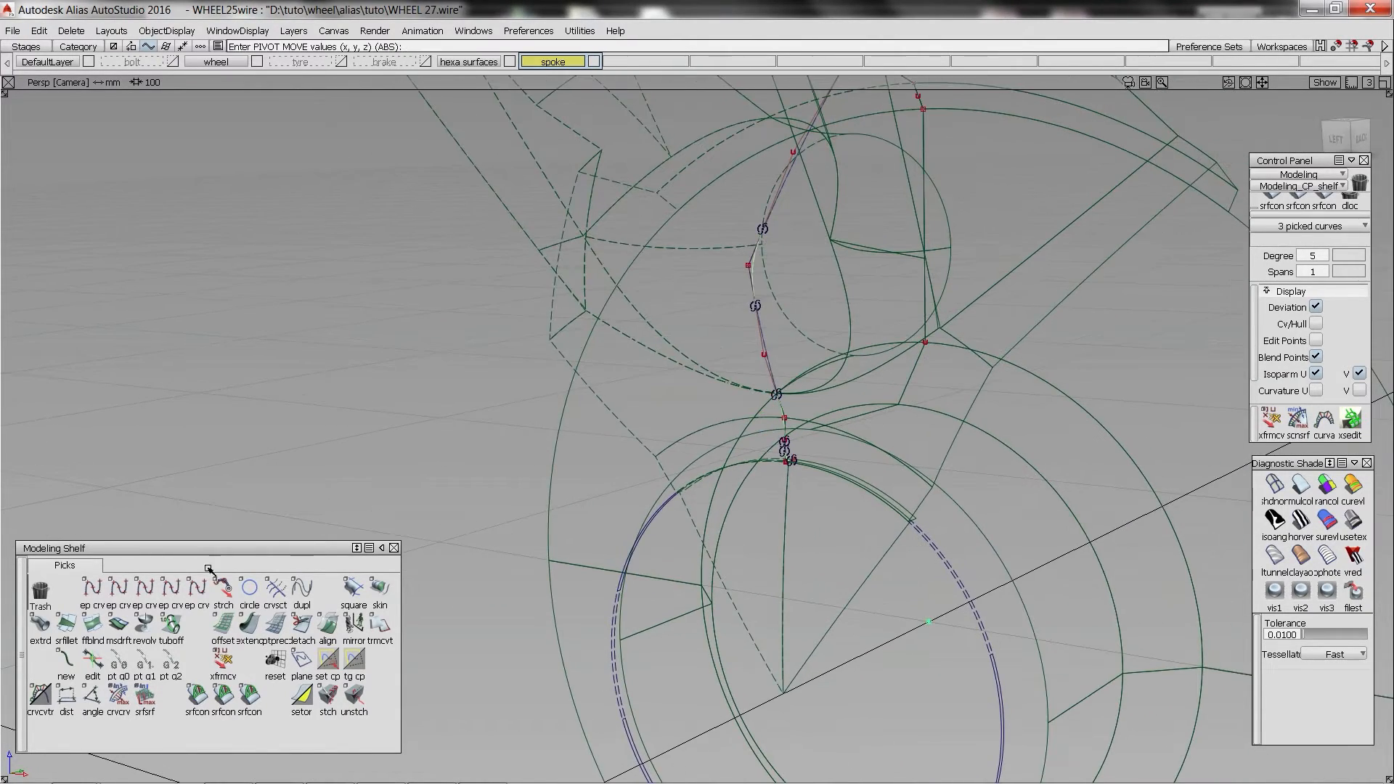
- Revolve the three blend curves through 36 degrees about the local Y axis as freeform degree-6 surfaces
double_click(146, 625)
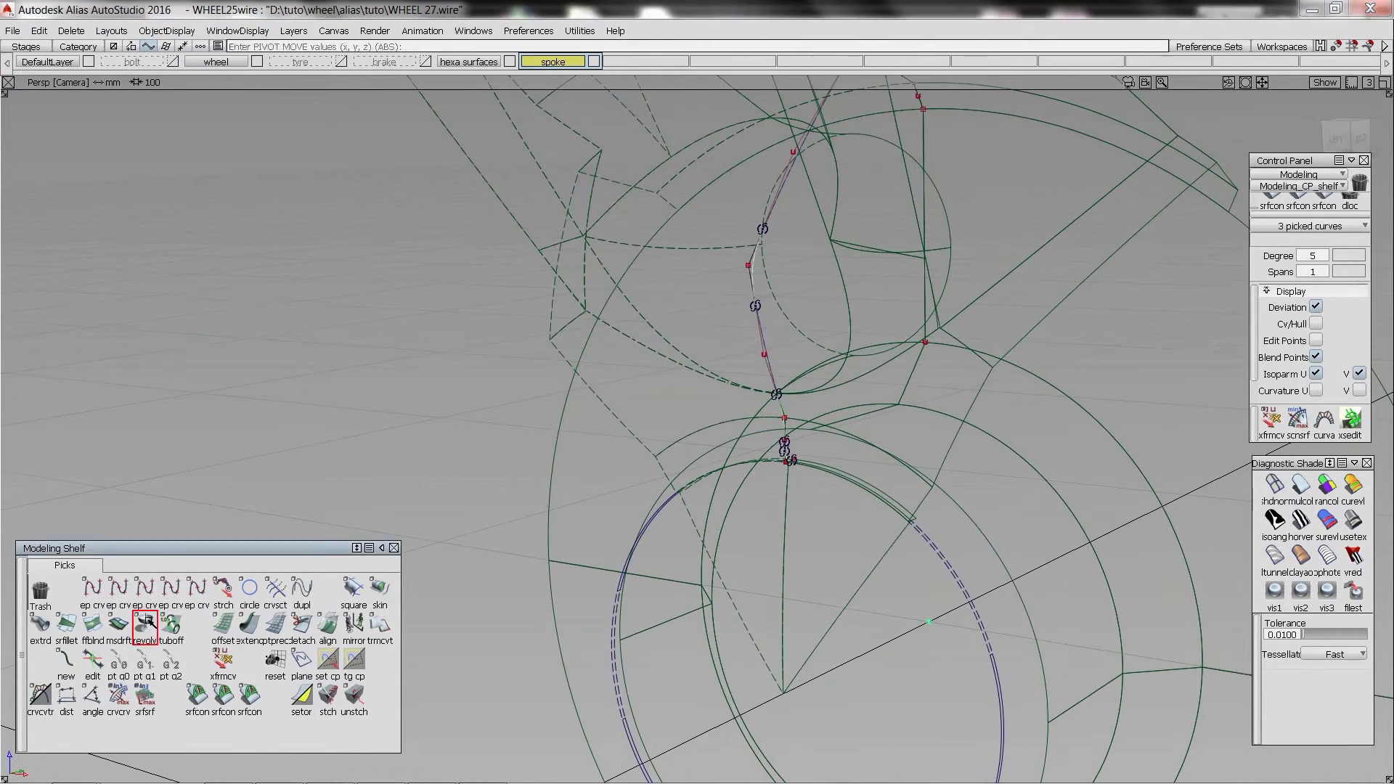
click(756, 269)
click(796, 468)
alt+shift+right_drag(787, 428, 824, 397)
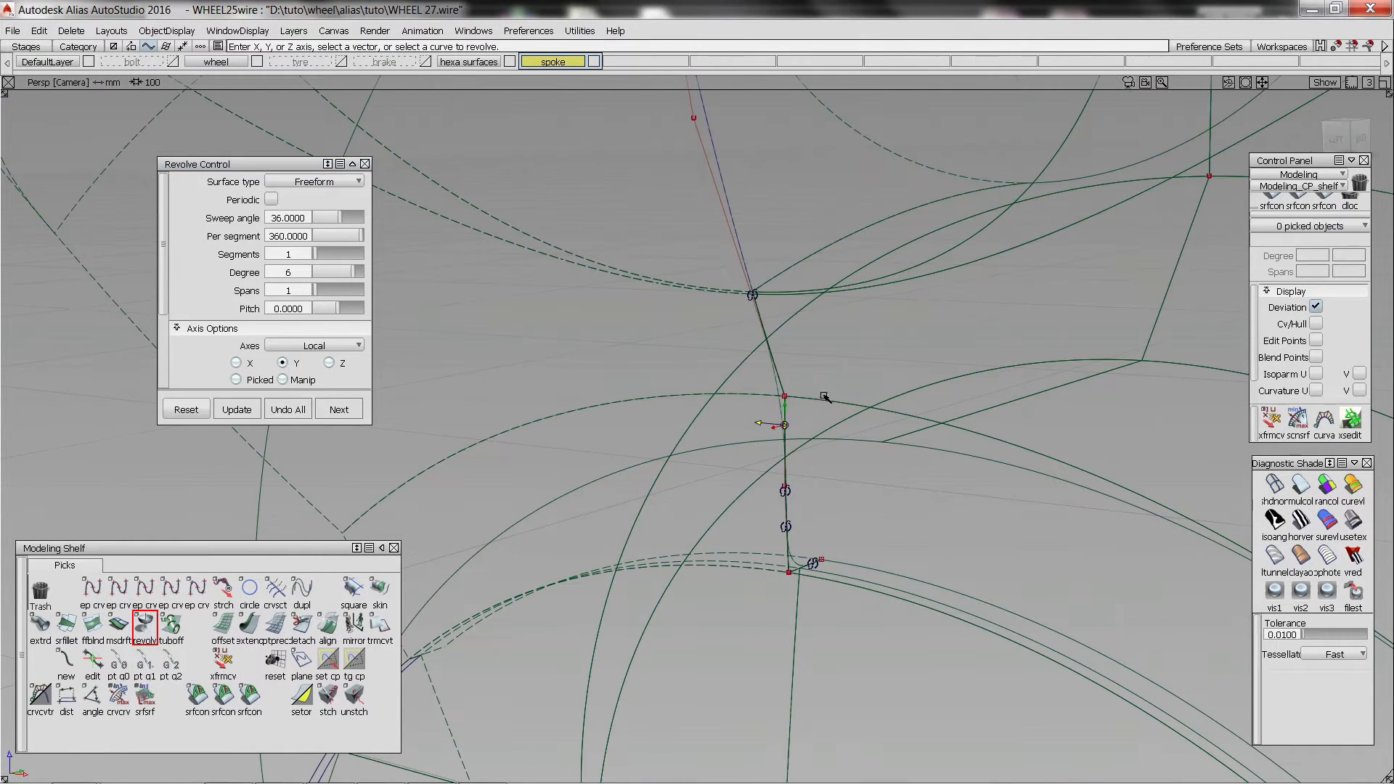
click(802, 563)
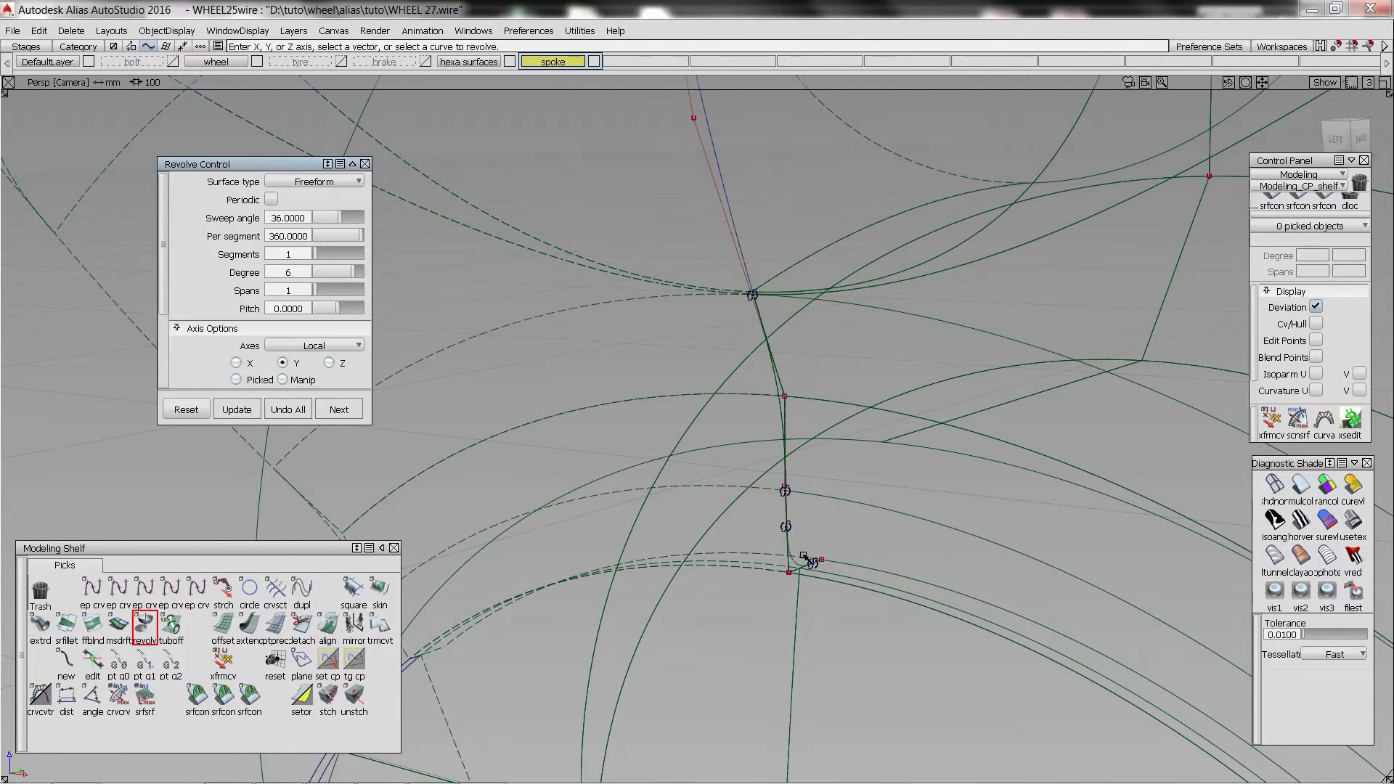
- Shade the revolved blend surfaces and the surrounding hub and spoke surfaces
mouse_move(802, 563)
alt+shift+mouse_down()
mouse_move(852, 486)
mouse_move(861, 534)
alt+shift+mouse_up()
ctrl+shift+drag(860, 534, 915, 523)
click(1305, 480)
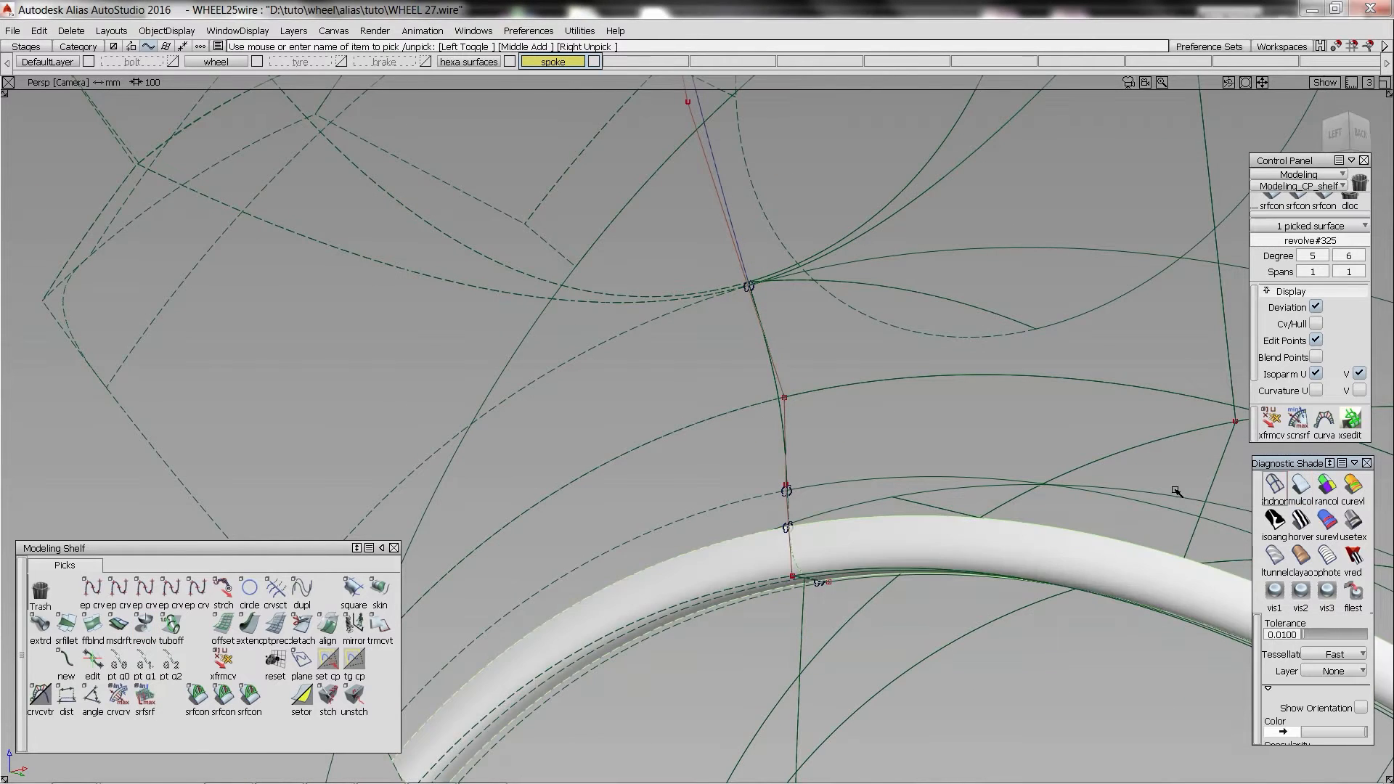
alt+shift+middle_drag(1177, 492, 1035, 454)
ctrl+shift+drag(1035, 488, 1041, 396)
click(1306, 479)
ctrl+shift+right_drag(974, 410, 1079, 484)
- Trim the hub face's inner edge back to the revolved blend surface at the bore
click(1142, 517)
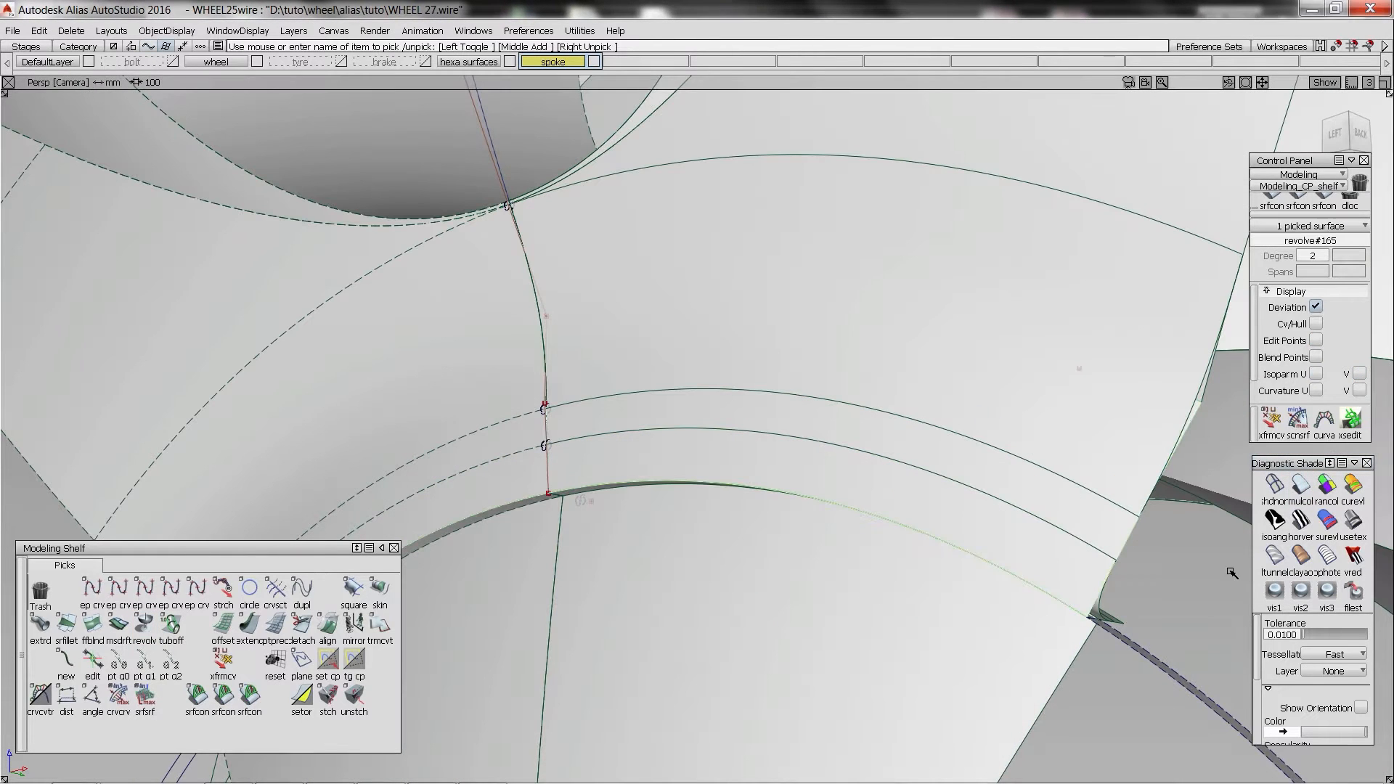
click(1360, 765)
click(1084, 488)
click(1082, 539)
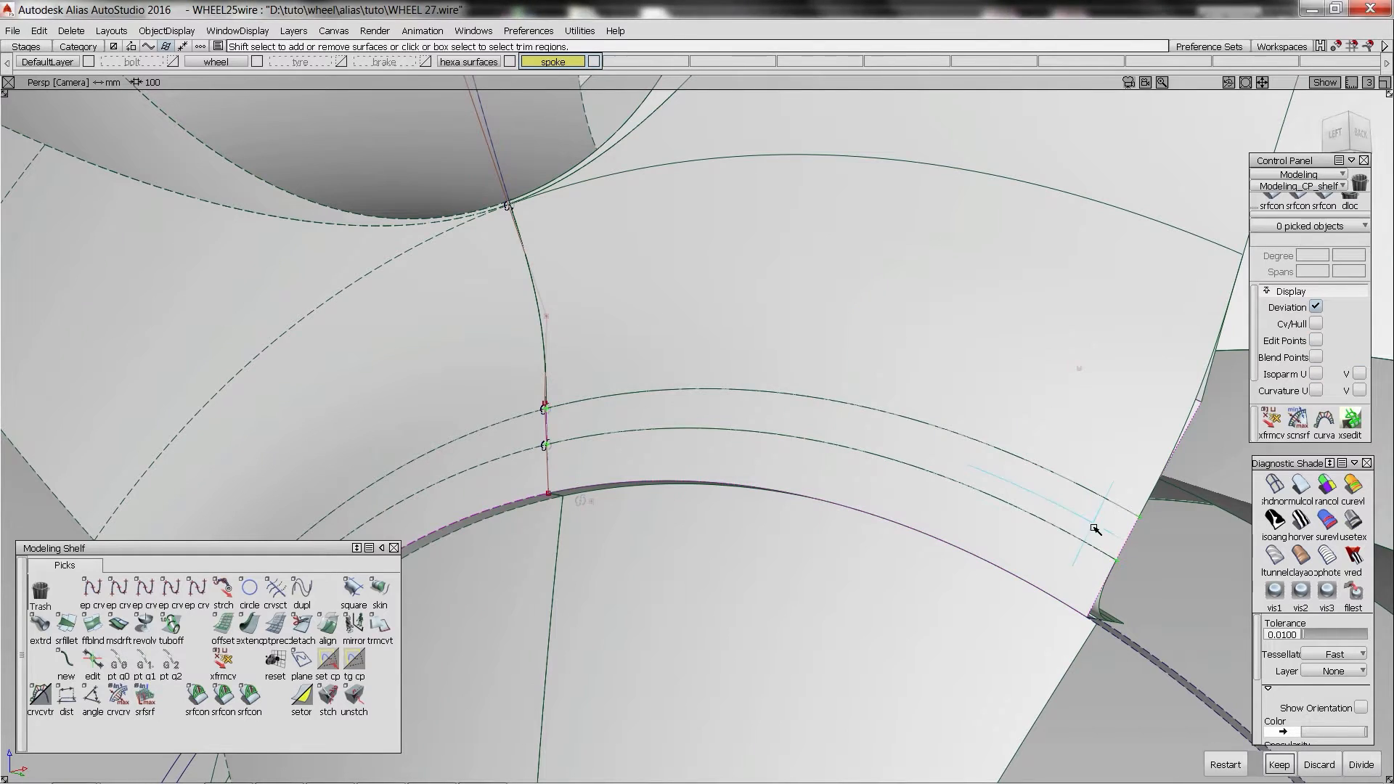
key(space)
alt+shift+drag(1111, 548, 533, 530)
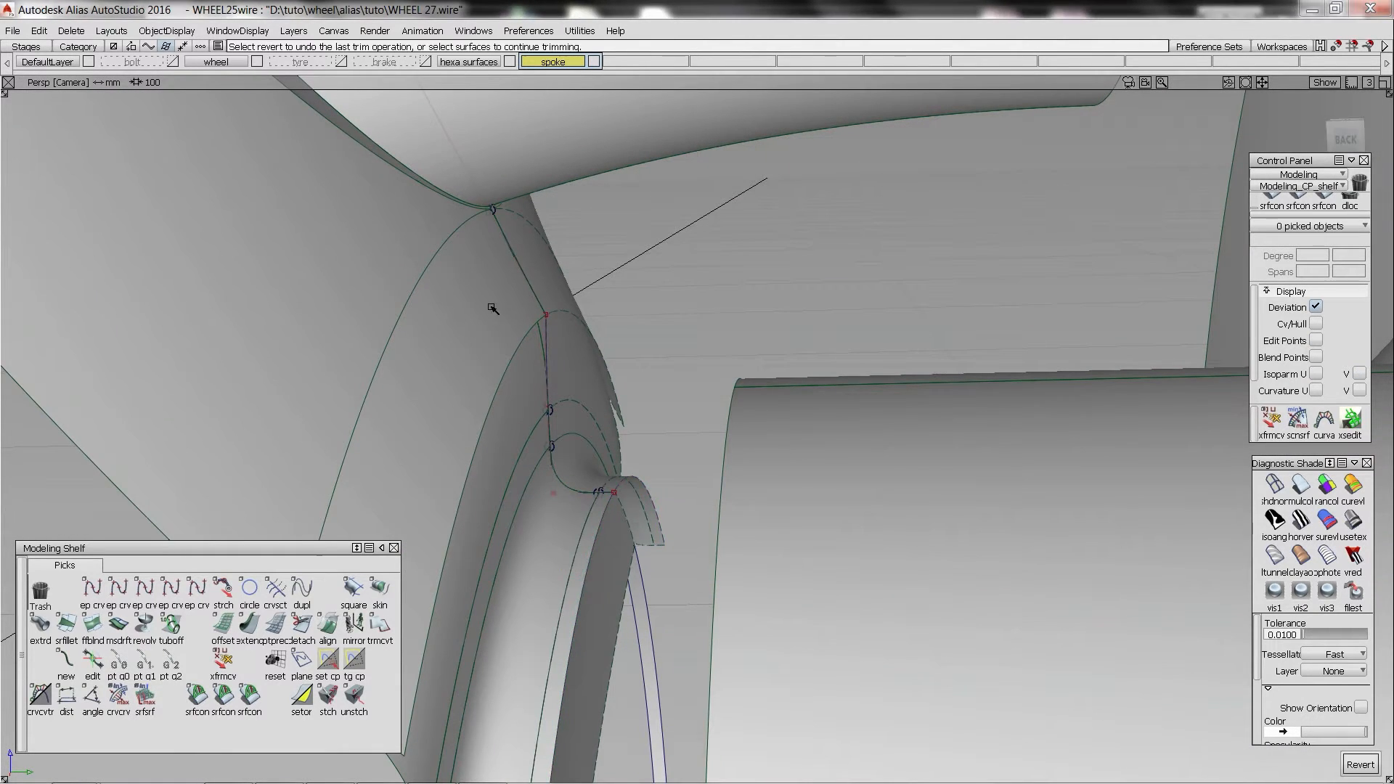
alt+shift+drag(492, 309, 922, 294)
- Project the revolved corner blend's edge onto the sloping hub surface and trim it there
alt+shift+right_drag(923, 295, 952, 298)
ctrl+shift+drag(952, 298, 961, 311)
click(962, 312)
ctrl+shift+right_drag(961, 313, 961, 372)
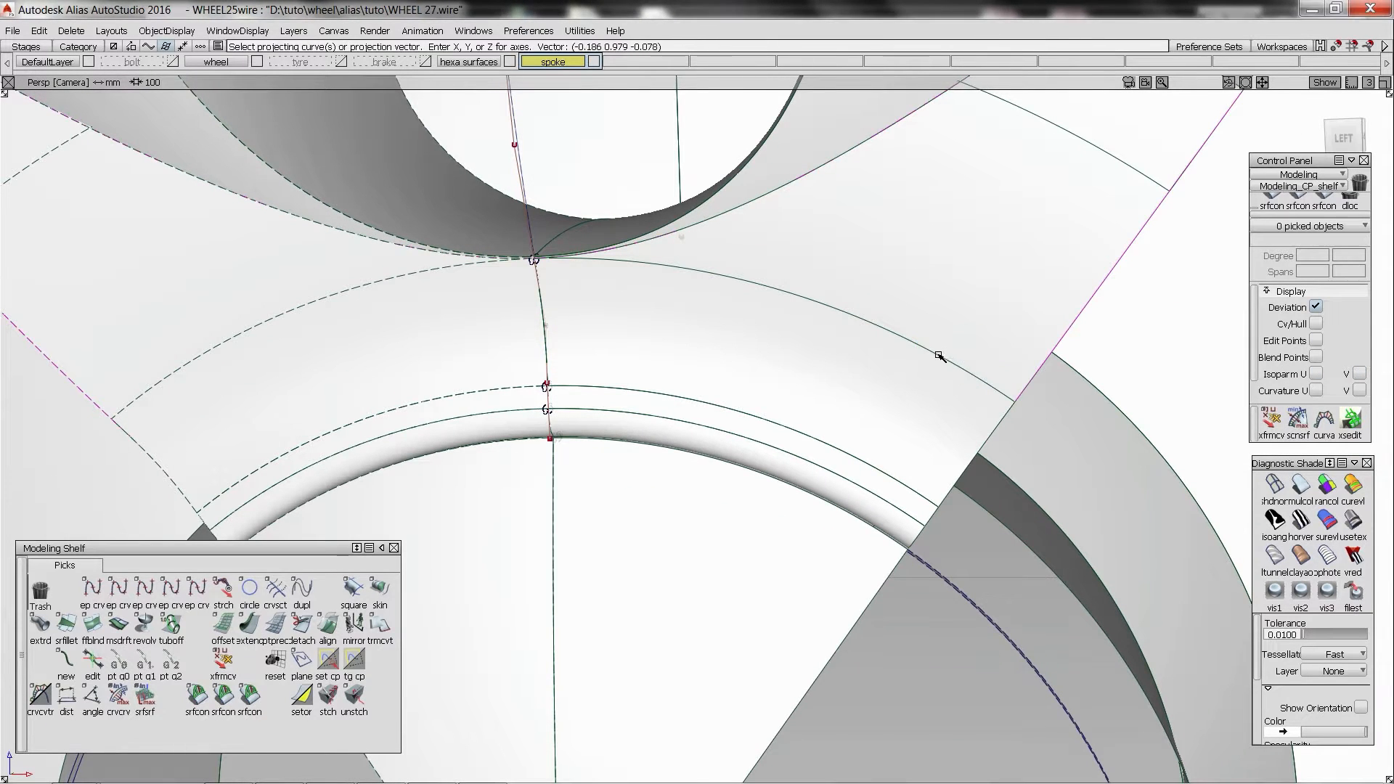
key(space)
alt+shift+right_drag(977, 242, 962, 293)
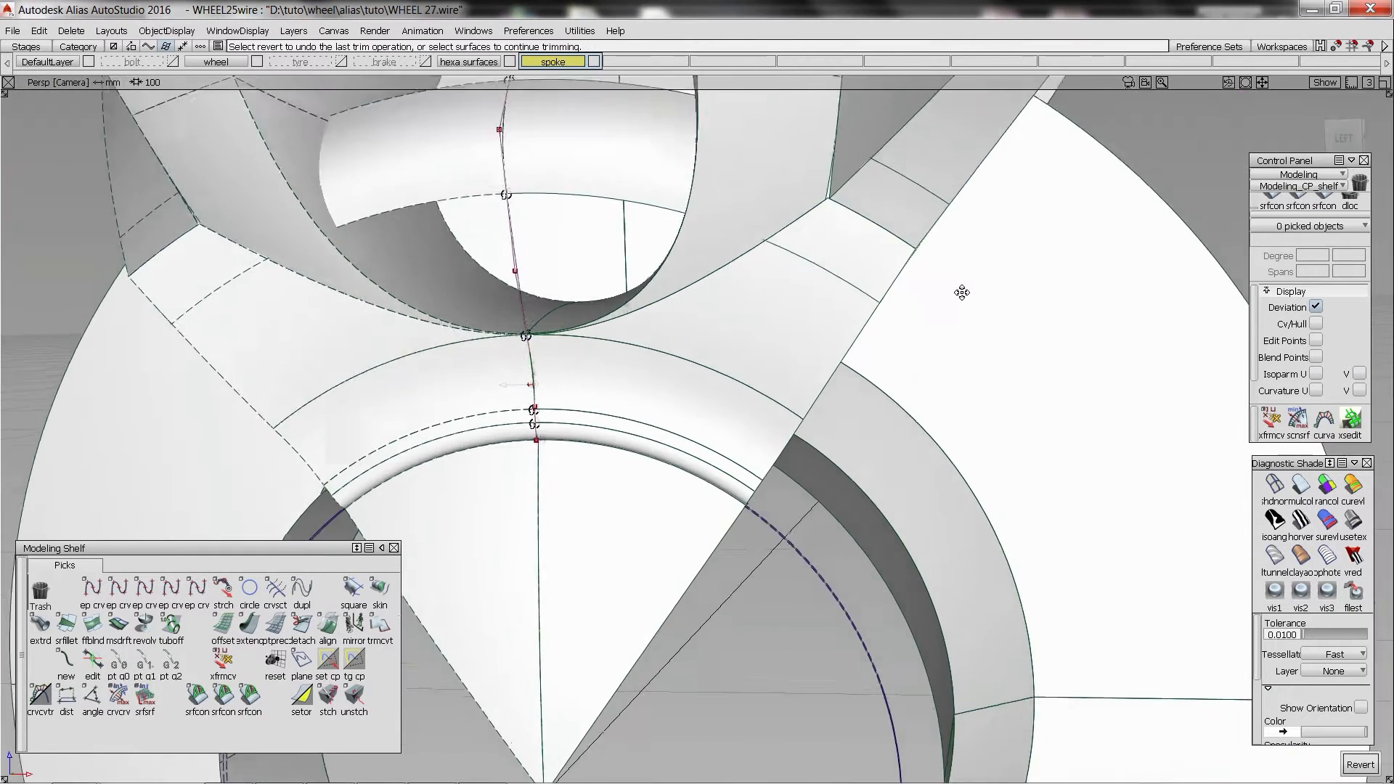
- Untrim the sloping hub surface revolve#164 and trim it between the edges of the adjacent revolved blends
alt+shift+middle_drag(962, 292, 938, 470)
click(796, 427)
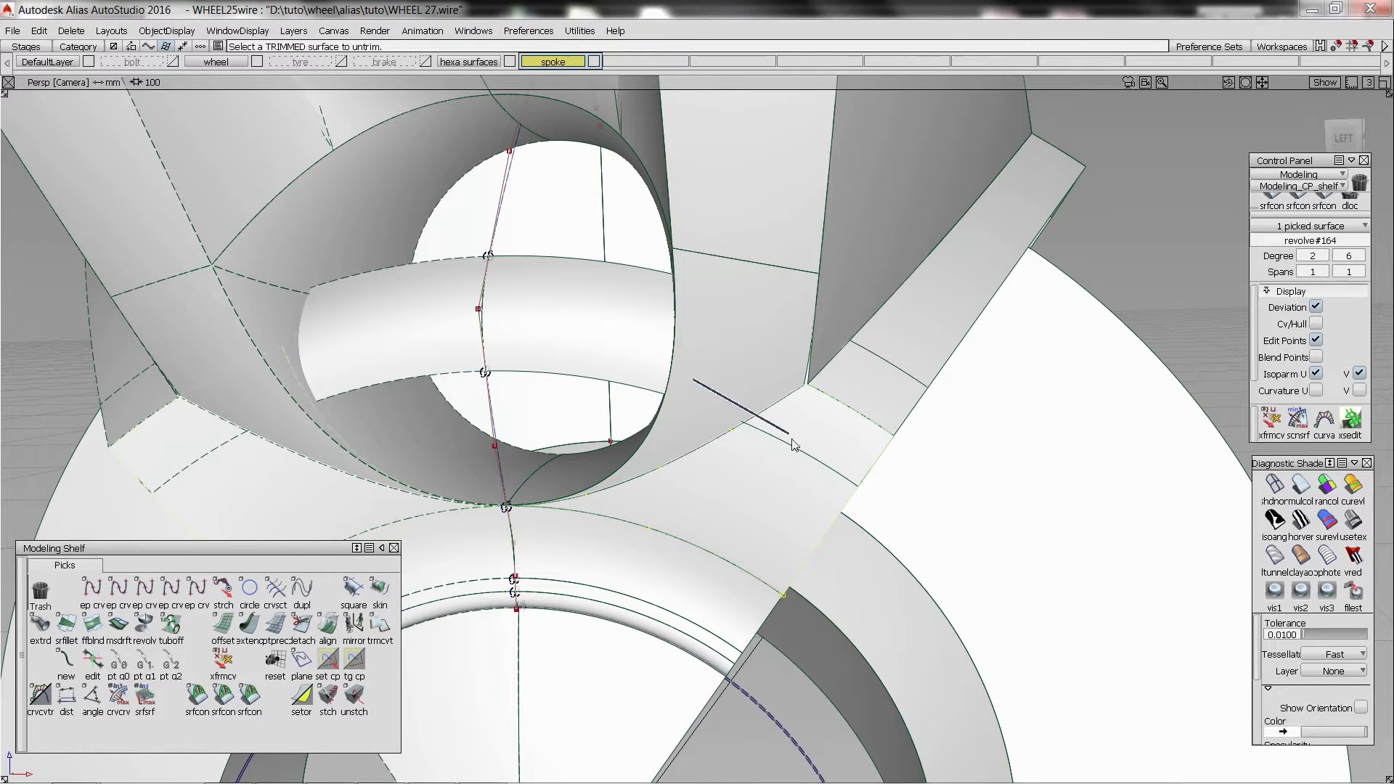
ctrl+shift+right_drag(788, 414, 787, 475)
click(788, 476)
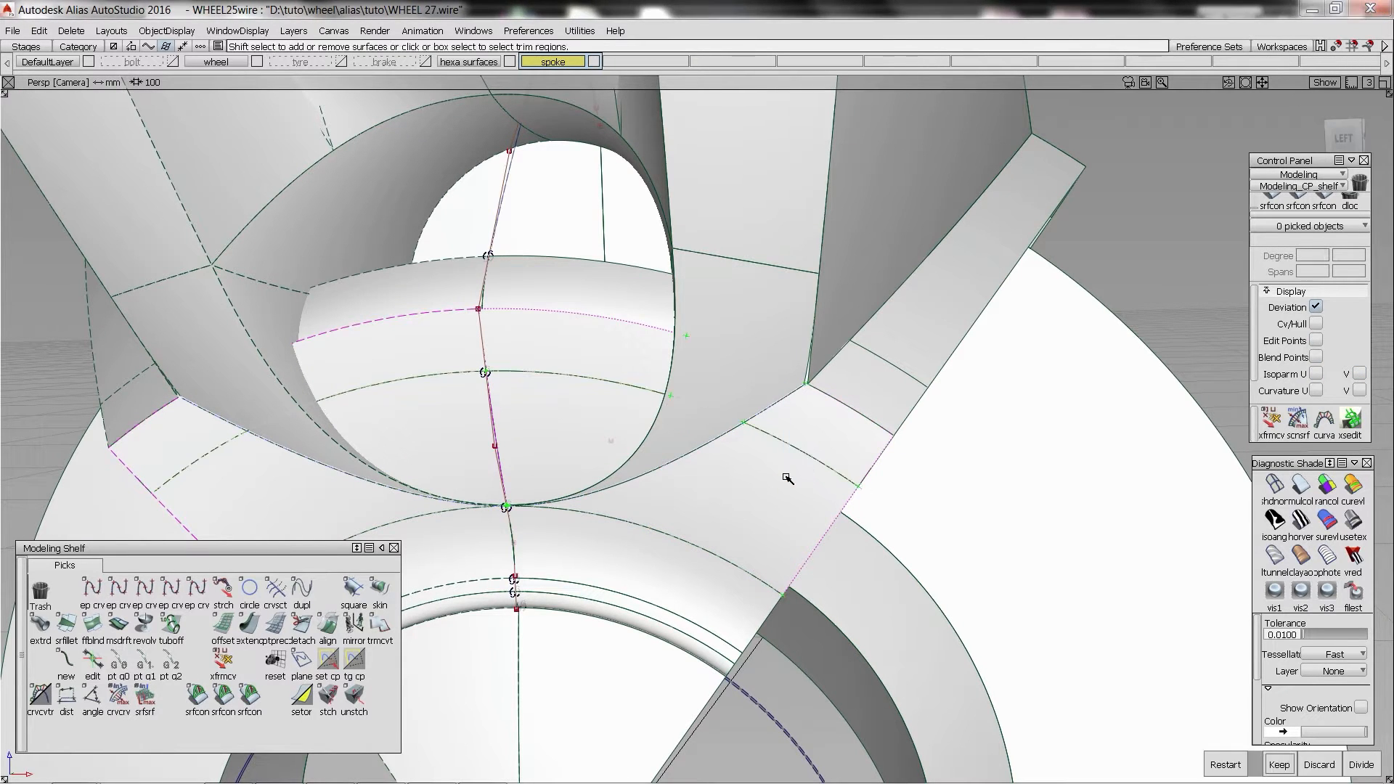
key(space)
- Project the revolved blend's edge onto the adjoining sloping spoke surface and trim away the sharp corner portion
alt+shift+drag(961, 373, 859, 294)
ctrl+shift+right_drag(1030, 483, 951, 418)
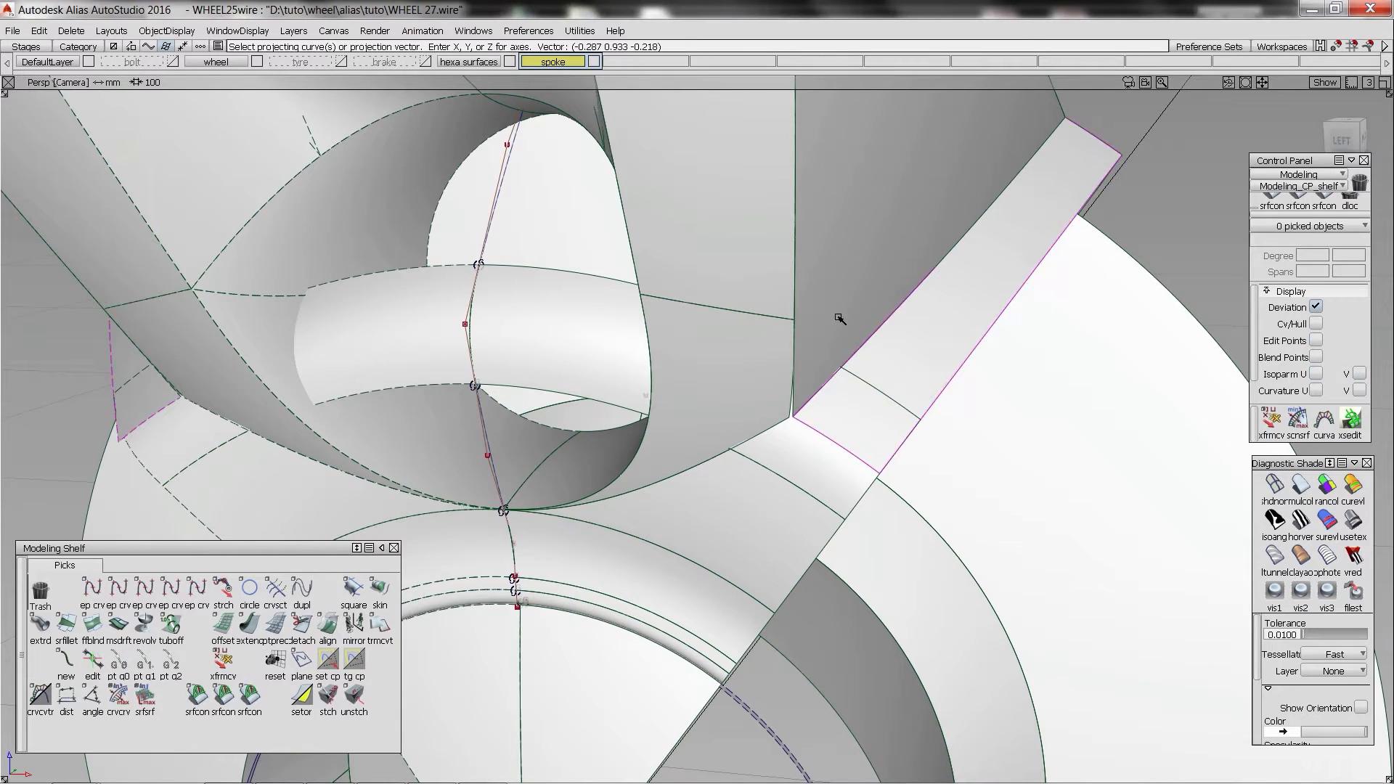
ctrl+shift+drag(837, 314, 850, 356)
click(895, 375)
ctrl+shift+right_drag(902, 373, 976, 396)
ctrl+shift+right_drag(965, 449, 882, 396)
key(space)
click(886, 372)
key(space)
mouse_move(886, 372)
alt+shift+mouse_down()
mouse_move(862, 374)
mouse_move(801, 277)
alt+shift+mouse_up()
ctrl+shift+right_drag(801, 277, 846, 312)
mouse_move(940, 330)
ctrl+shift+right_down()
mouse_move(835, 255)
mouse_move(856, 314)
ctrl+shift+right_up()
click(852, 291)
ctrl+shift+right_drag(836, 237, 833, 313)
click(826, 336)
key(space)
alt+shift+drag(826, 336, 878, 327)
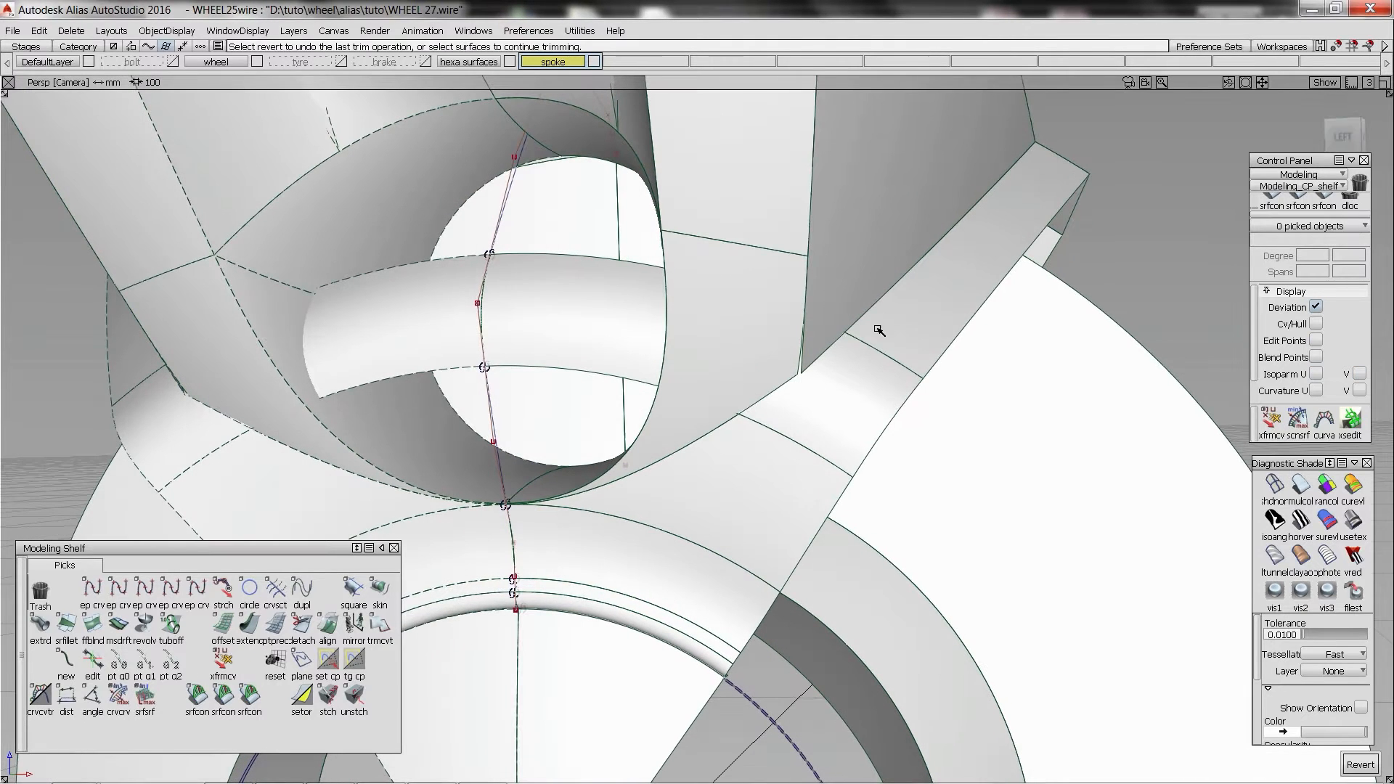
- Create a blend curve along the spoke's edge joining the trimmed boundaries on both sides of the revolved blend
ctrl+shift+right_drag(878, 327, 874, 309)
ctrl+alt+click(874, 309)
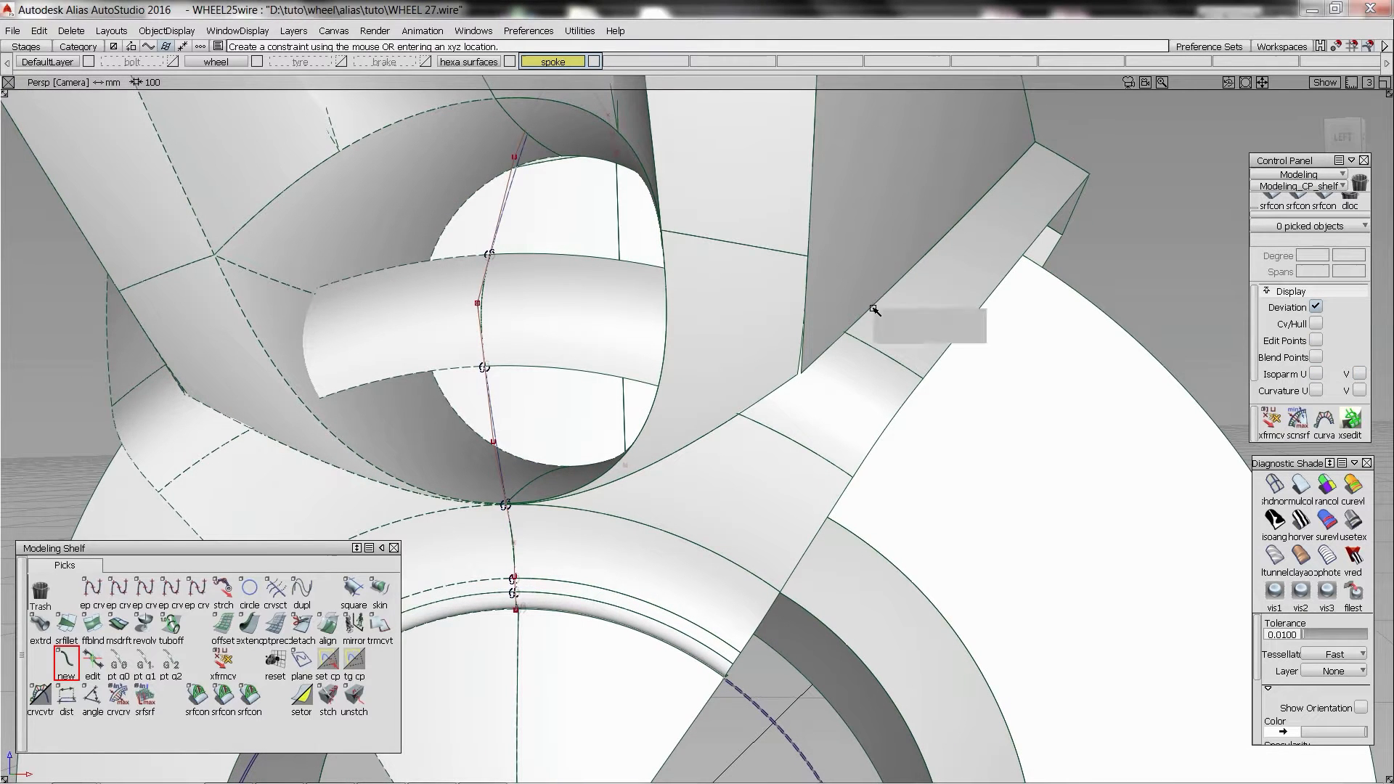
click(730, 421)
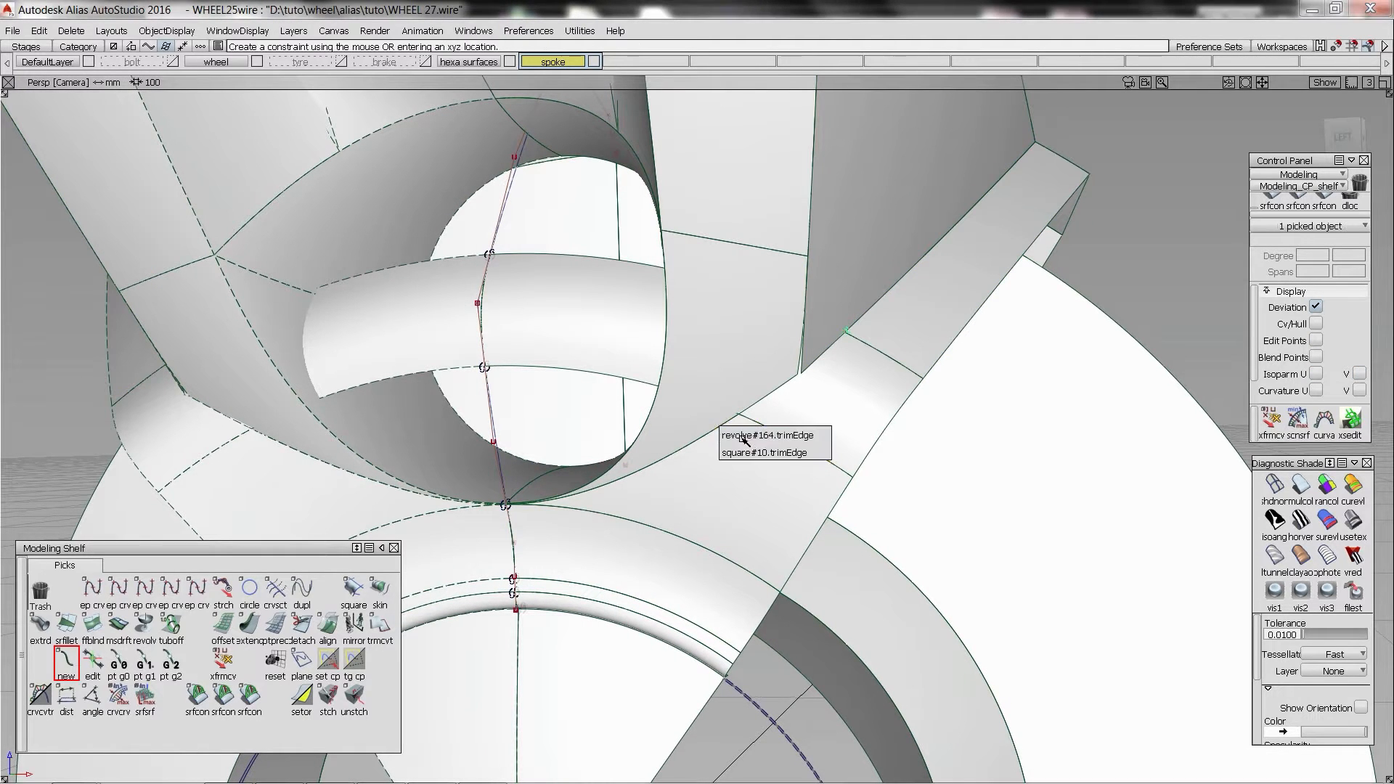
click(823, 451)
click(730, 421)
click(833, 428)
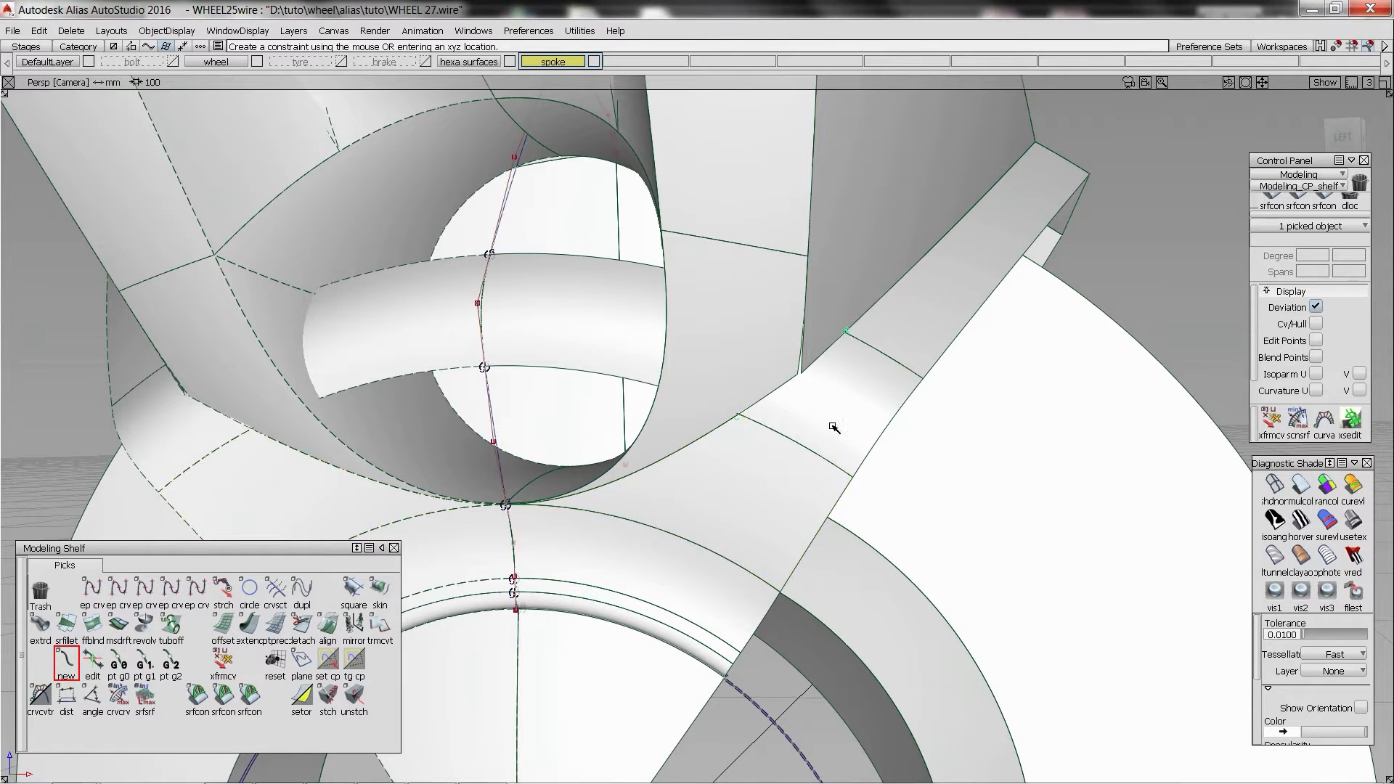
click(887, 364)
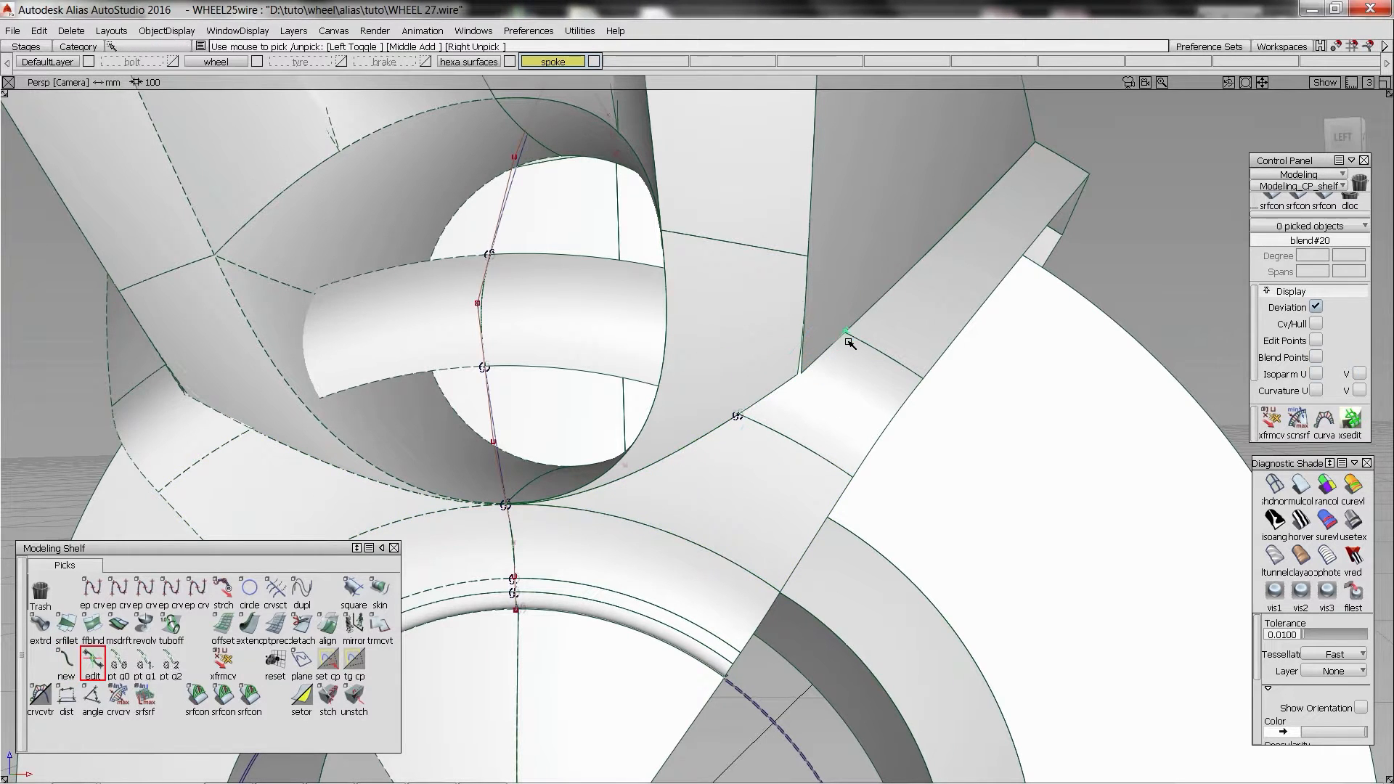
- Project the spoke-edge blend curve onto the revolved surface and trim off the part crossing the small hole
click(874, 407)
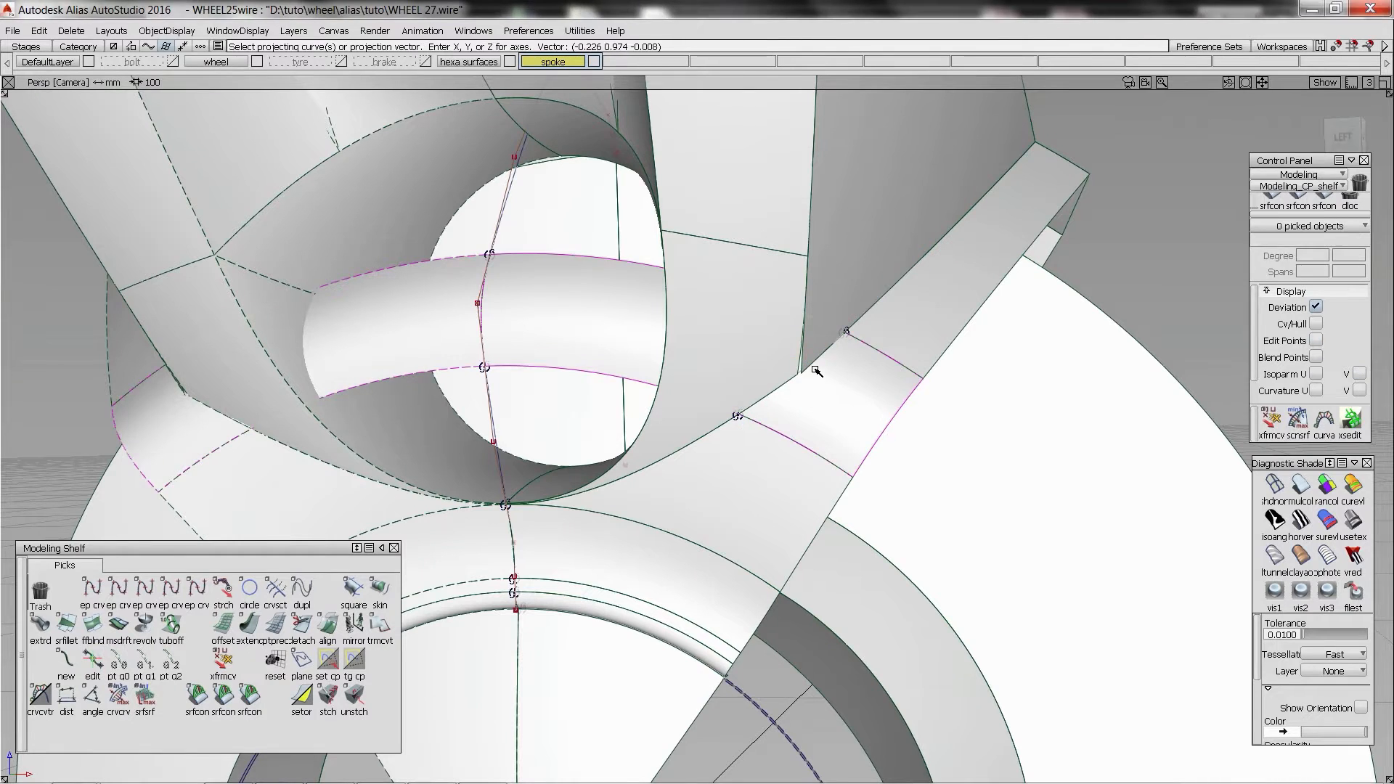
click(799, 377)
key(Return)
click(855, 408)
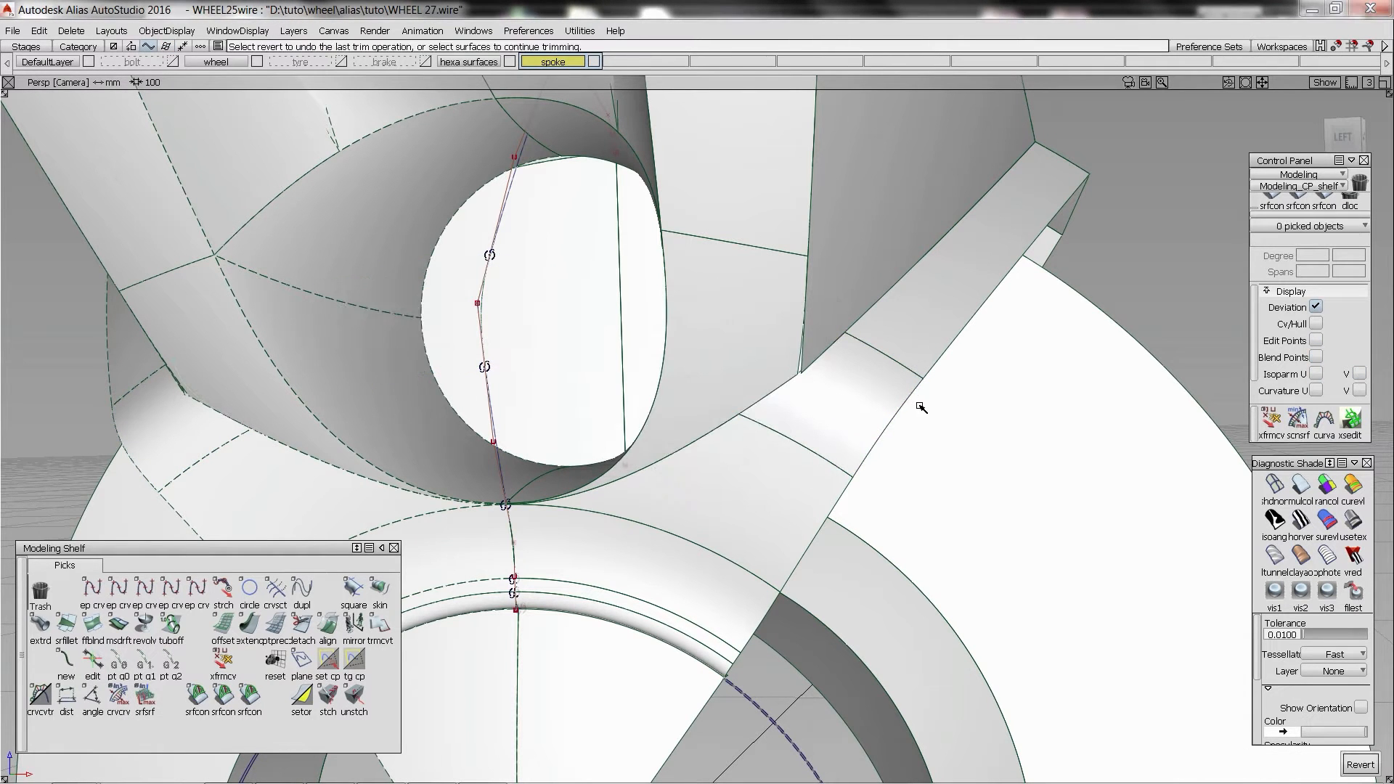
- Examine the shaded spoke segment and its hub junction from behind
alt+shift+drag(1187, 465, 554, 305)
alt+shift+right_drag(554, 305, 600, 305)
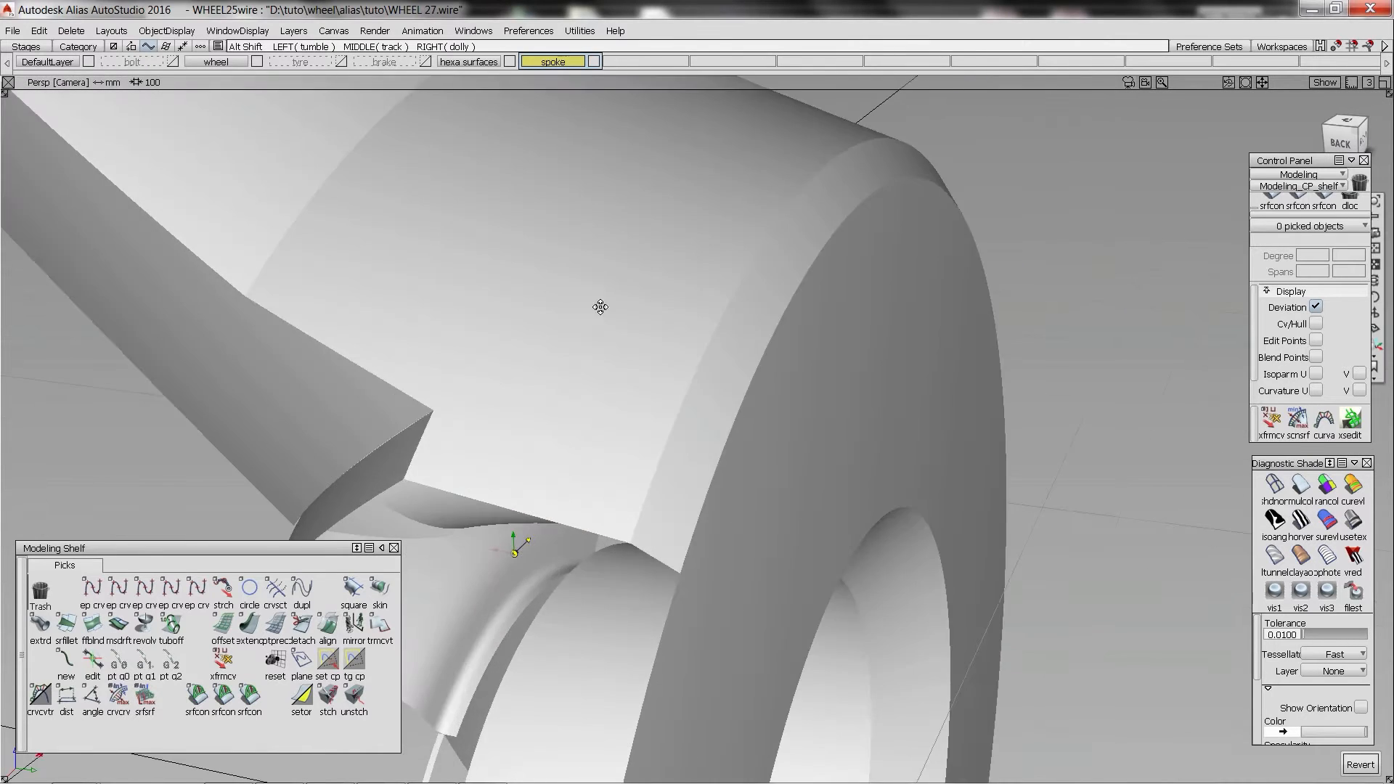
alt+shift+drag(600, 305, 891, 392)
alt+shift+right_drag(809, 349, 730, 340)
alt+shift+drag(730, 340, 764, 402)
alt+shift+drag(628, 390, 647, 330)
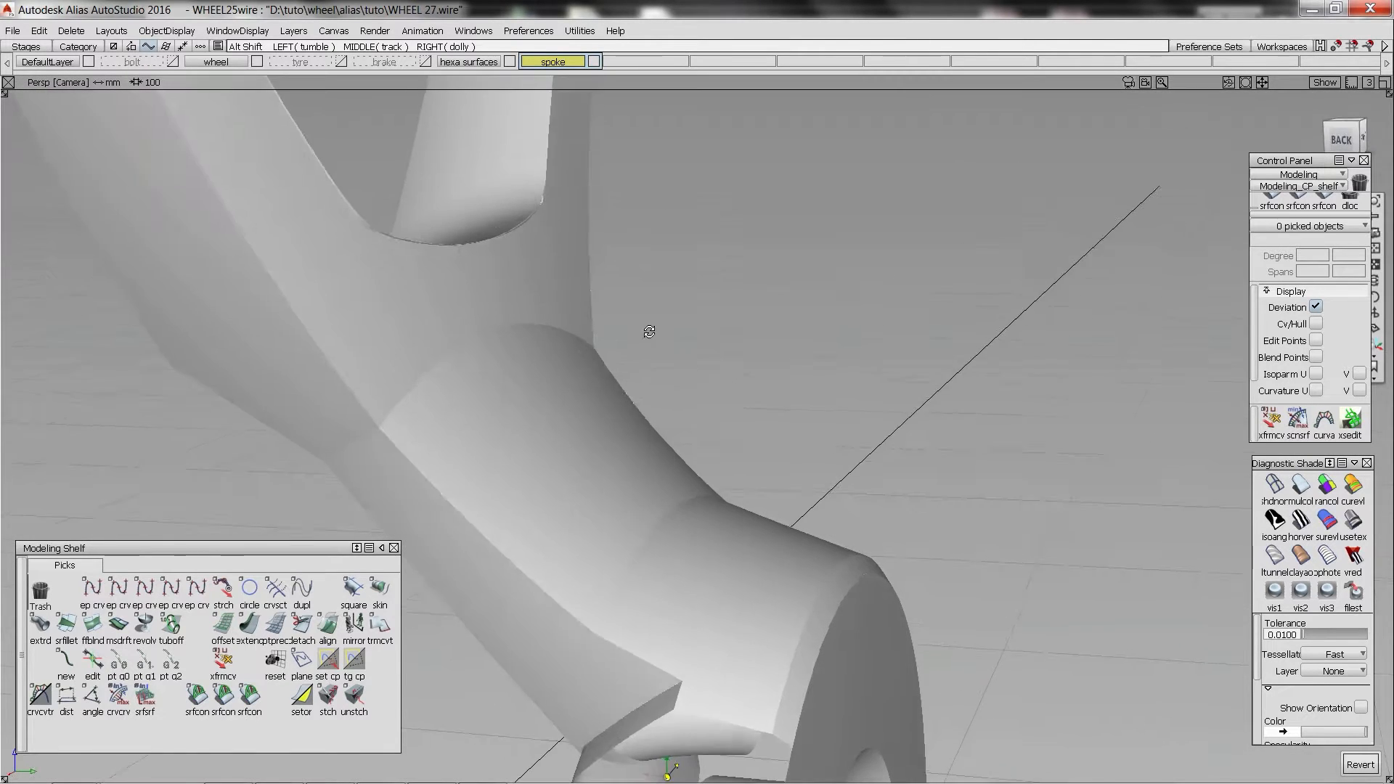
- Create a blend curve on the spoke's rear centerline, rounding the corner just below the spoke opening
ctrl+shift+right_drag(647, 329, 738, 331)
alt+shift+middle_drag(646, 296, 643, 299)
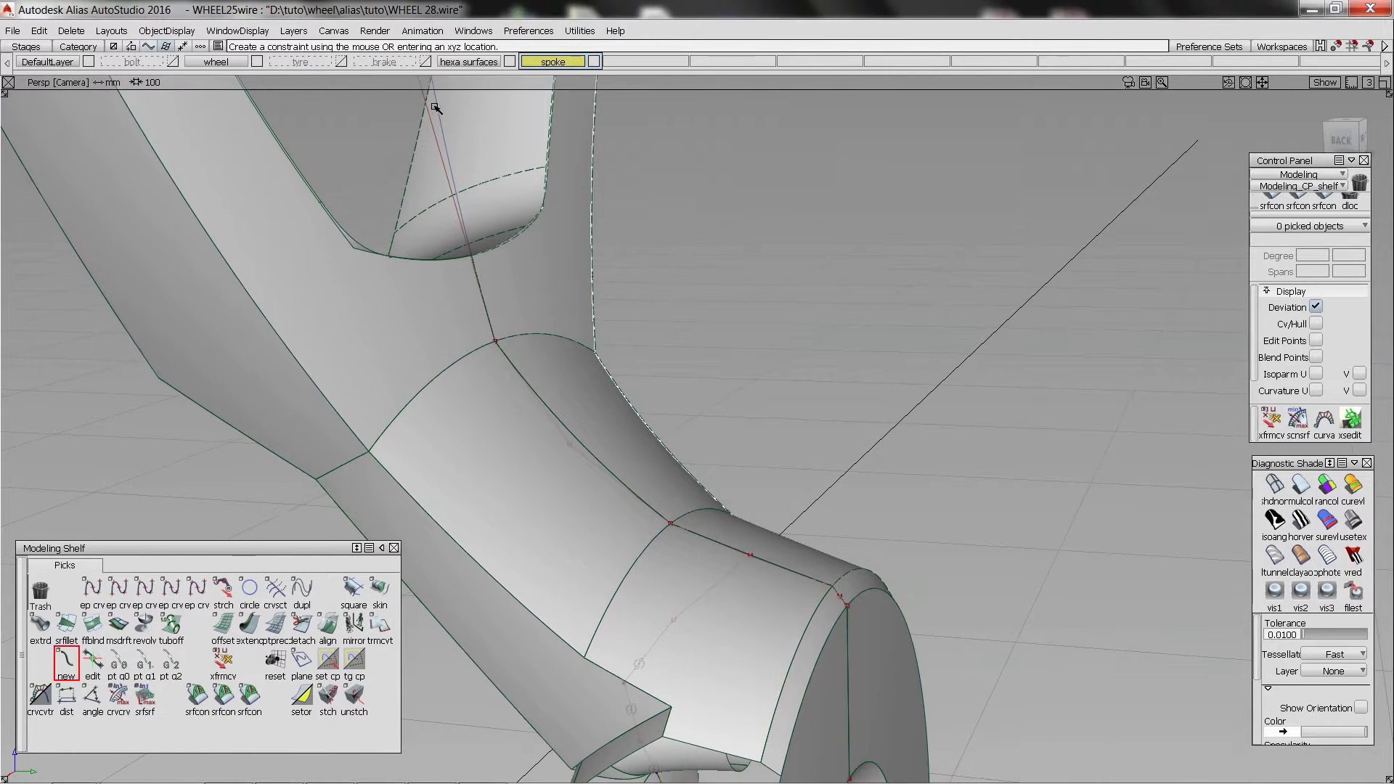
click(573, 439)
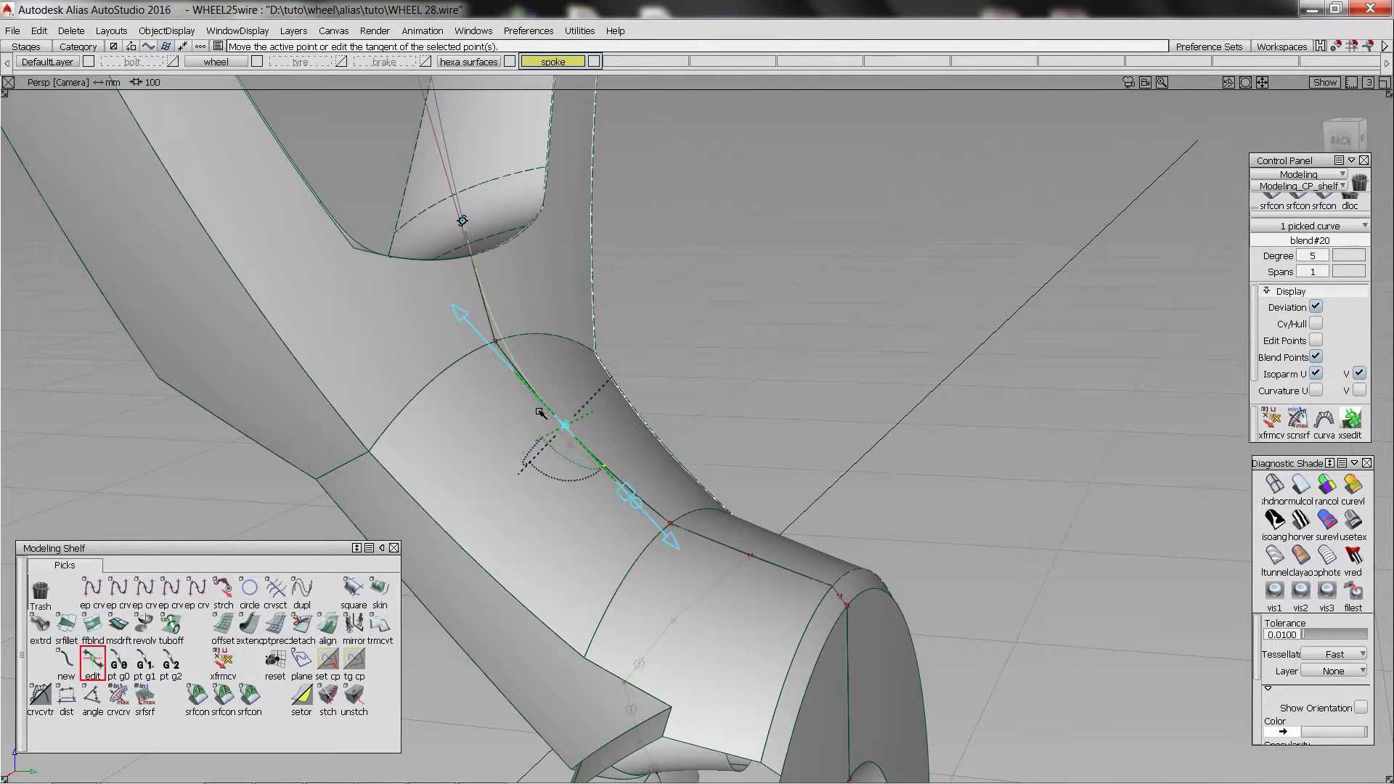
ctrl+shift+drag(503, 356, 469, 233)
ctrl+shift+middle_drag(539, 333, 585, 407)
- Create a second blend curve on the rear centerline, rounding the corner between the spoke and the hub barrel
click(648, 503)
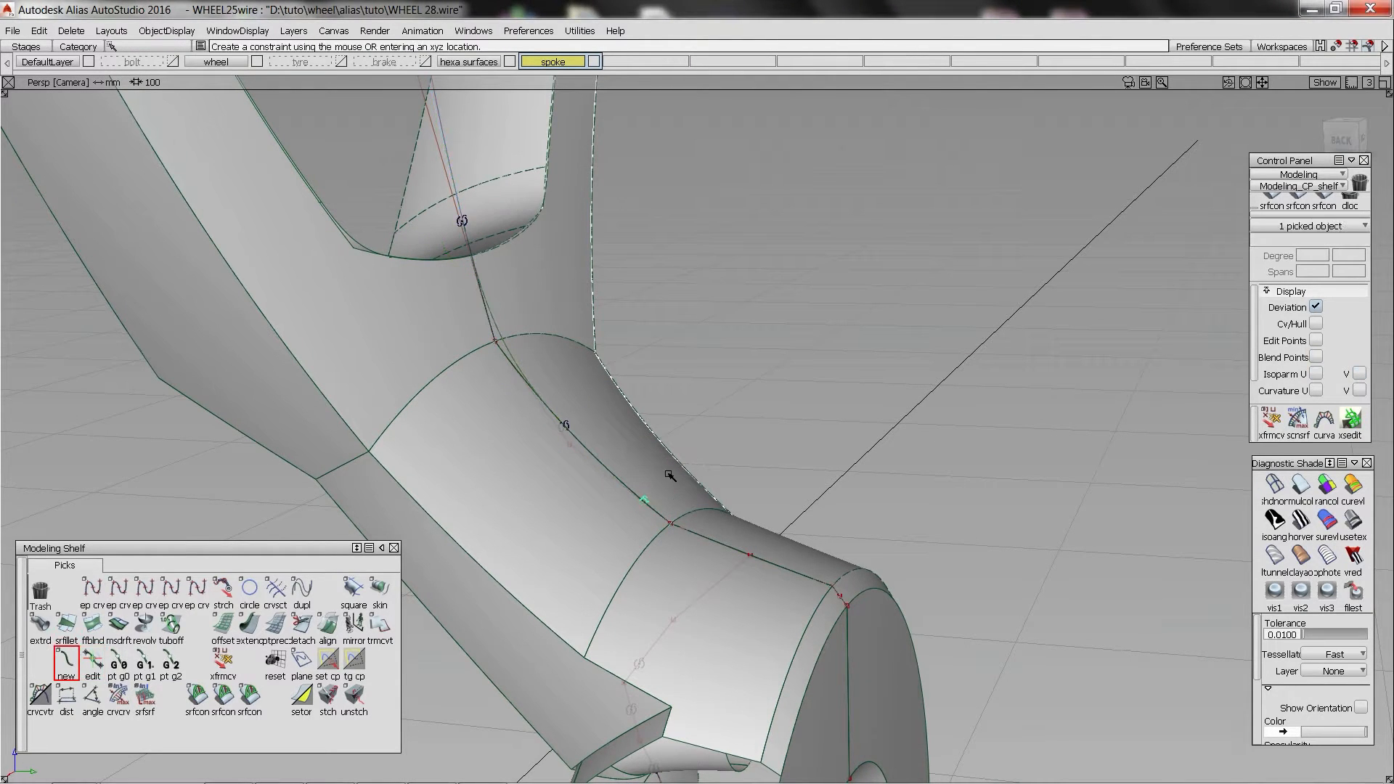
click(714, 542)
click(805, 551)
click(715, 541)
alt+shift+right_drag(713, 520, 704, 464)
alt+shift+drag(704, 464, 656, 271)
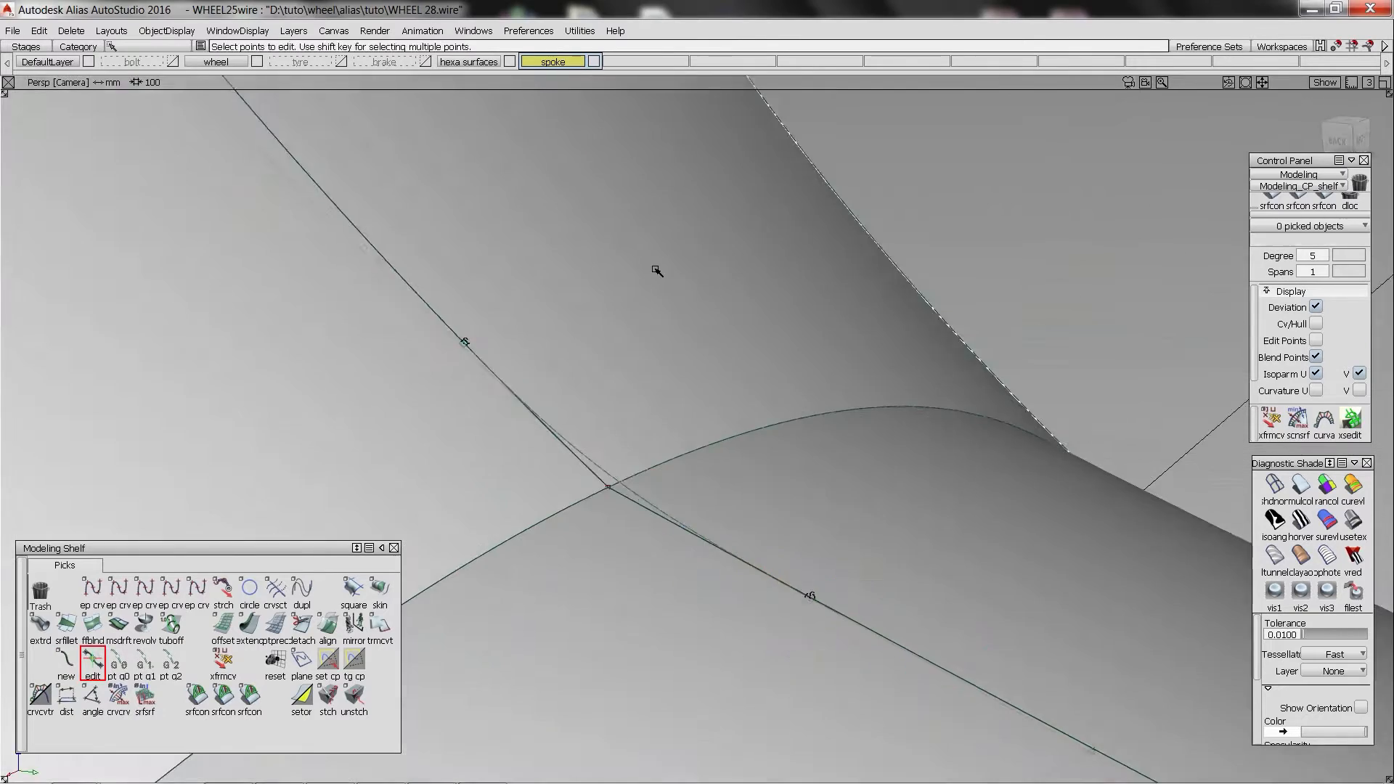
alt+shift+right_drag(657, 271, 611, 349)
ctrl+shift+drag(610, 348, 606, 406)
- Pick the two rear blend curves and set their pivot for revolving
click(604, 419)
click(629, 445)
click(681, 525)
click(707, 534)
drag(674, 502, 585, 480)
- Revolve the two rear blend curves into surfaces across the spoke segment's back
click(144, 625)
click(608, 430)
click(680, 523)
click(699, 549)
- Project the revolved blends' edges onto the spoke's adjoining rear surfaces and trim away the sharp corner strips near the hub
ctrl+shift+right_drag(585, 479, 585, 482)
click(592, 491)
click(626, 542)
click(621, 541)
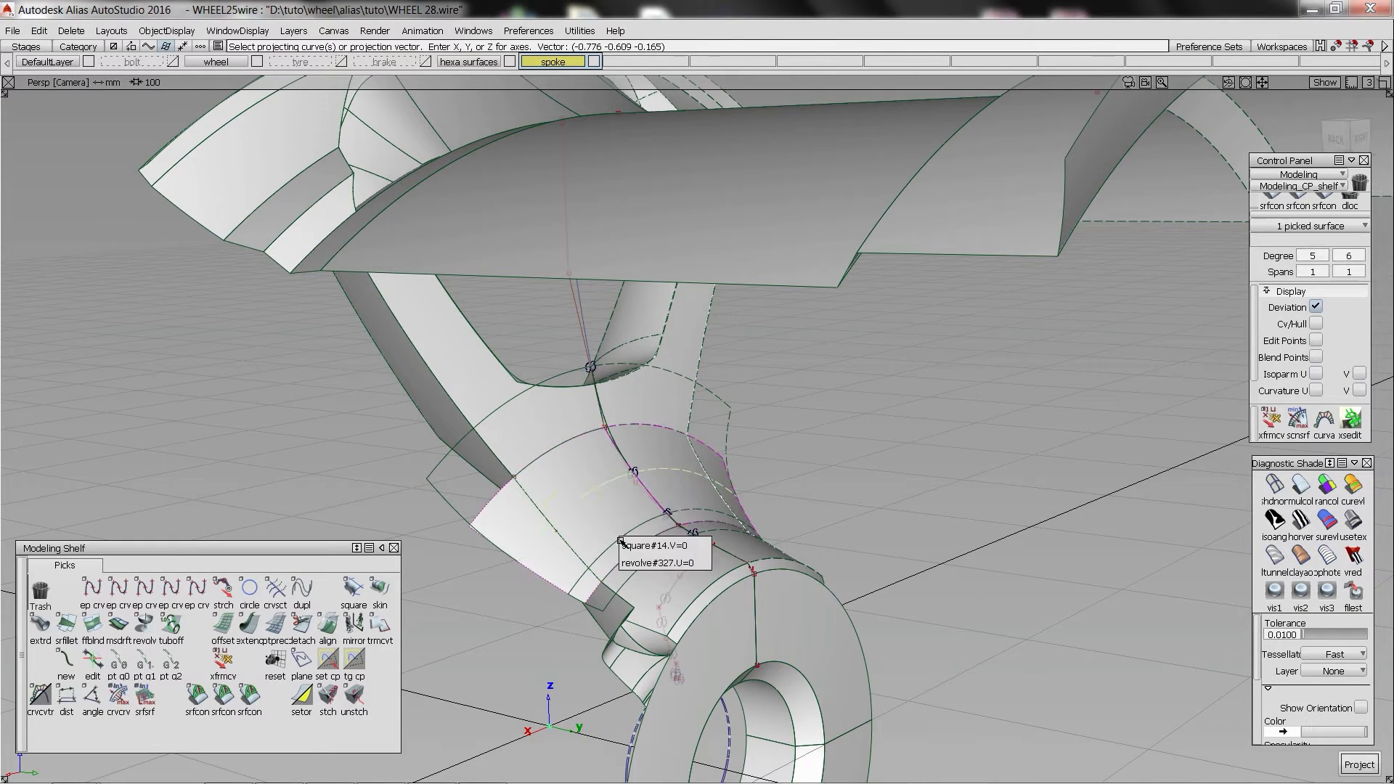
click(658, 563)
key(Delete)
alt+shift+drag(611, 524, 648, 579)
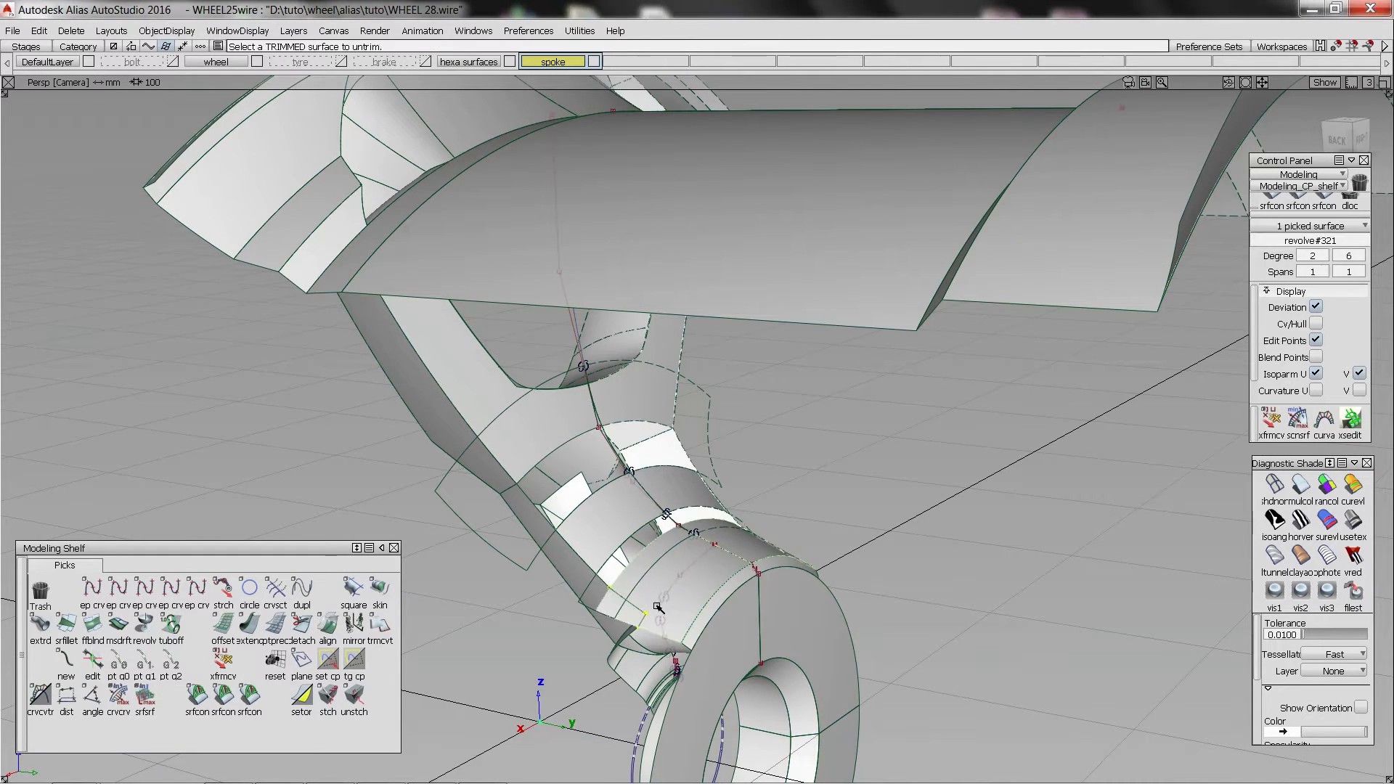
- Untrim the spoke's side surface beside the hub barrel and select it for intersecting
ctrl+shift+right_drag(657, 607, 644, 601)
click(643, 602)
alt+shift+drag(603, 601, 591, 589)
click(590, 586)
alt+shift+right_drag(590, 581, 588, 523)
click(588, 568)
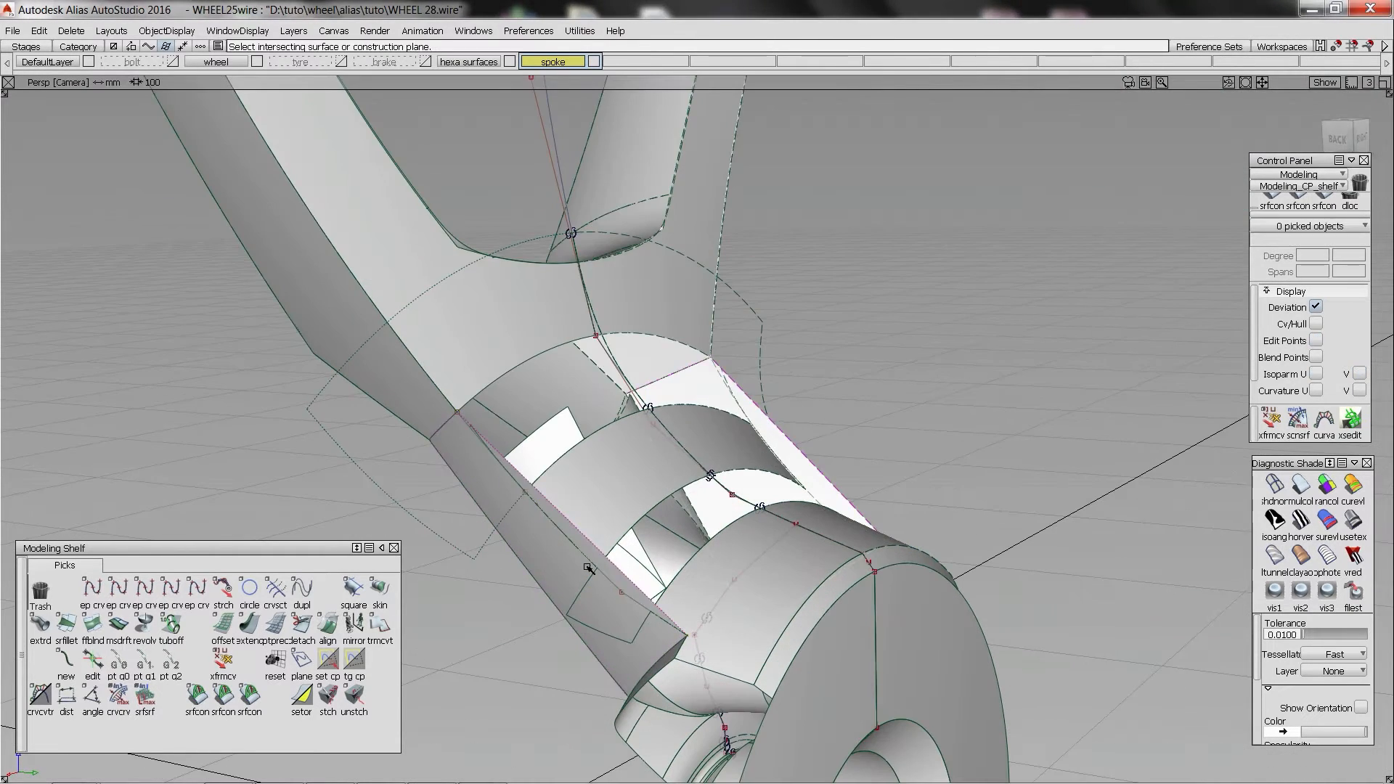
- Intersect the spoke's lower side surface with the rear blend surfaces and discard the excess region beside the hub
alt+shift+drag(580, 592, 585, 581)
click(585, 582)
click(477, 438)
mouse_move(476, 438)
alt+shift+right_down()
mouse_move(662, 619)
mouse_move(731, 651)
alt+shift+right_up()
alt+shift+middle_drag(732, 651, 727, 537)
click(847, 610)
alt+shift+right_drag(890, 635, 1016, 690)
click(1320, 765)
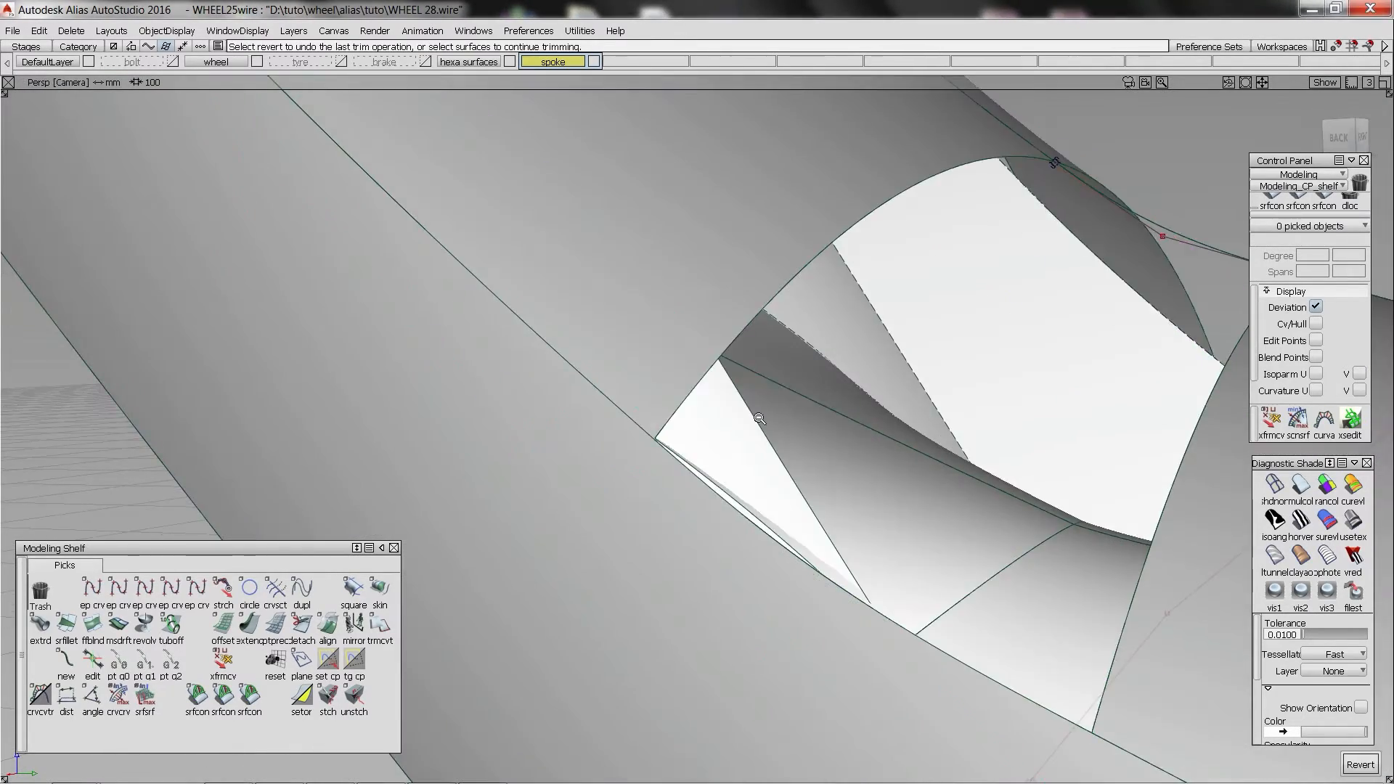
- Trim the spoke's upper side surface along its intersection with the rear surface, discarding the protruding region
alt+shift+right_drag(908, 567, 558, 314)
click(559, 314)
click(412, 152)
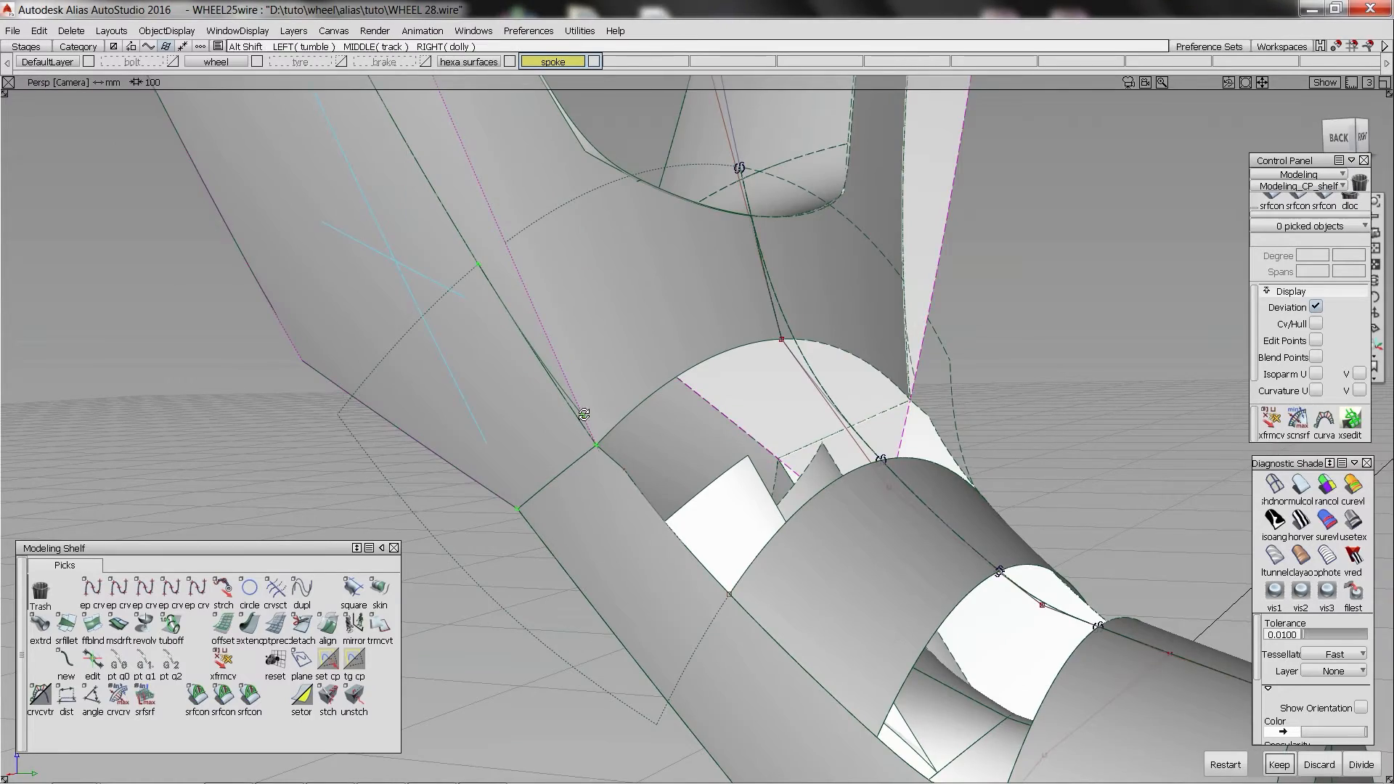
alt+shift+right_drag(584, 411, 572, 404)
click(1320, 765)
mouse_move(733, 567)
alt+shift+mouse_down()
mouse_move(691, 433)
mouse_move(738, 576)
alt+shift+mouse_up()
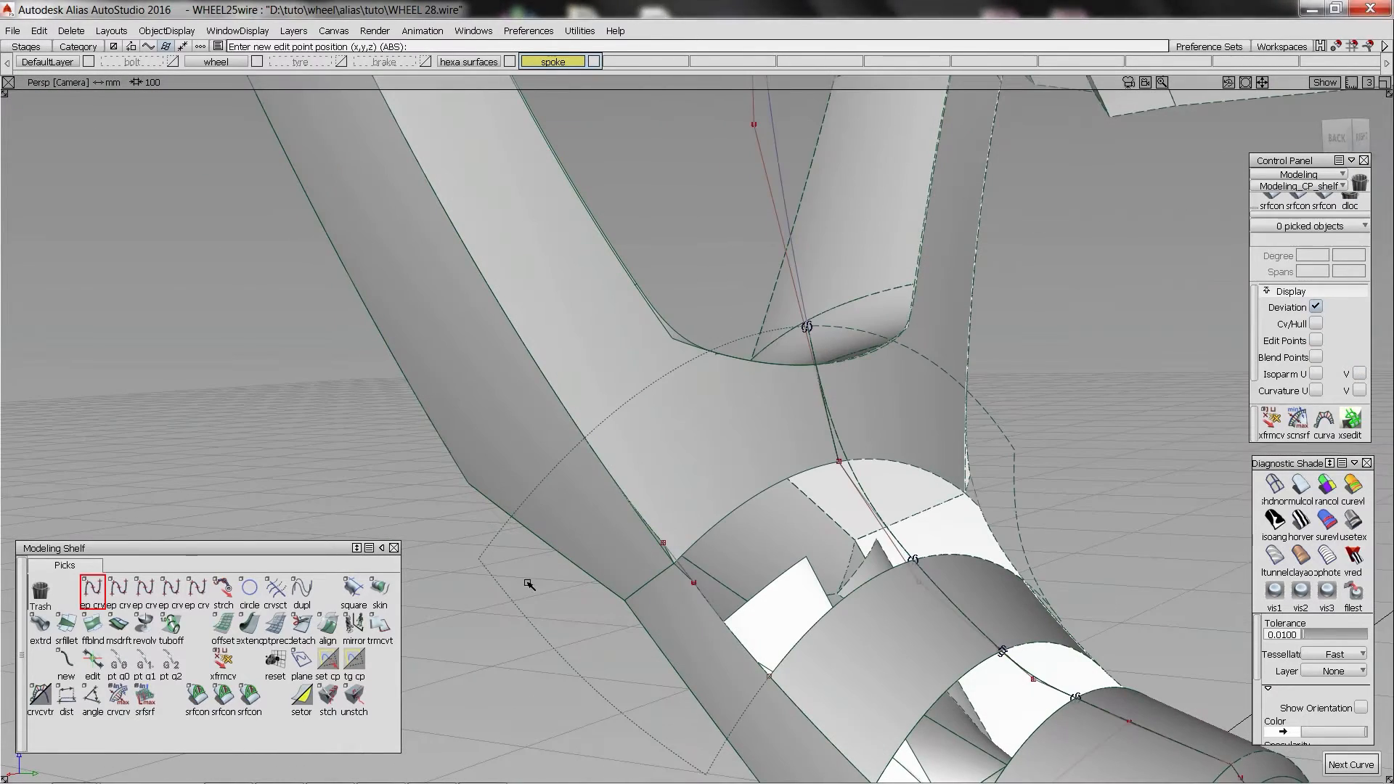
- Untrim the revolved rear surface below the spoke opening and trim it again, discarding the region between opening and hub
ctrl+shift+drag(528, 584, 624, 556)
click(680, 539)
click(776, 464)
key(Return)
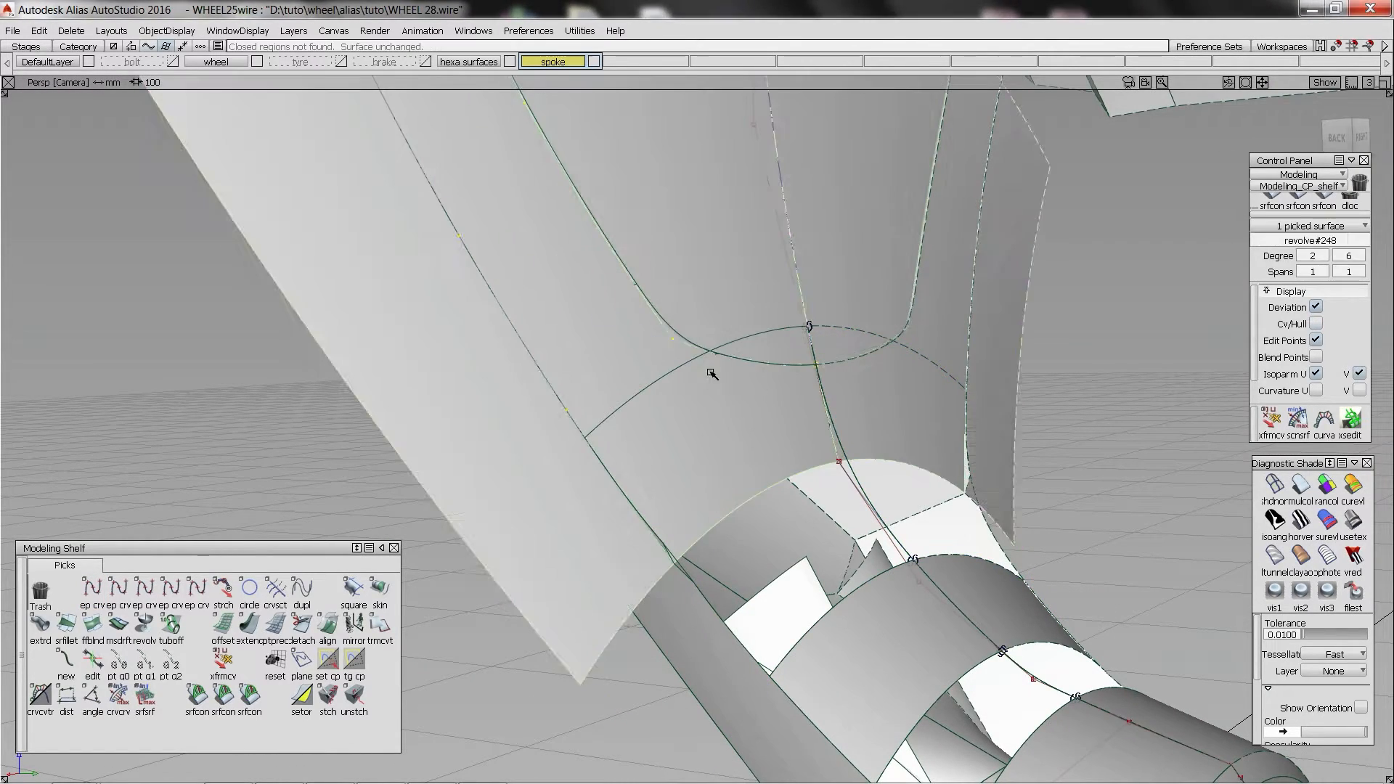
click(672, 360)
click(630, 363)
click(1320, 765)
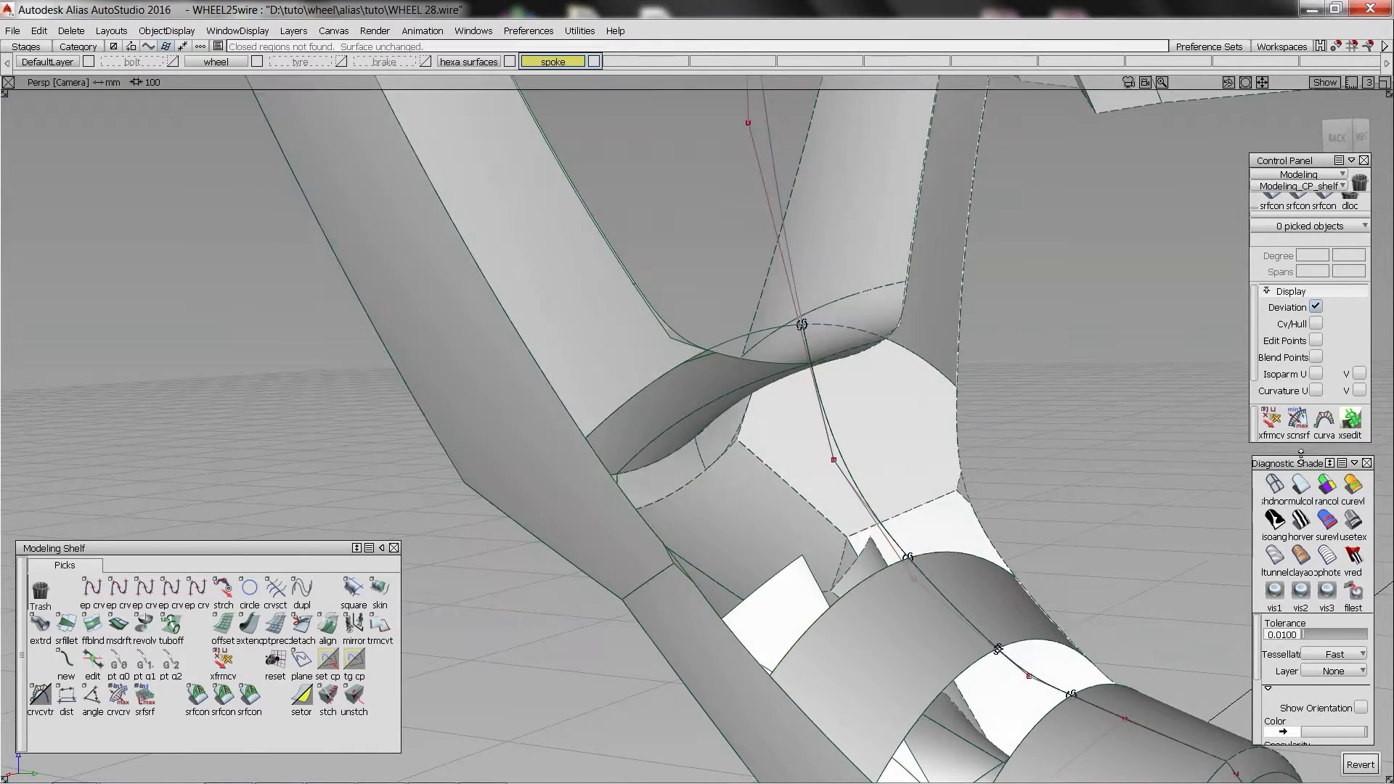
- Create a blend curve across the centerline corner on the rim's inner barrel behind the spoke
mouse_move(831, 460)
alt+shift+mouse_down()
mouse_move(641, 365)
mouse_move(849, 439)
mouse_move(799, 345)
alt+shift+mouse_up()
alt+shift+right_drag(800, 346, 915, 395)
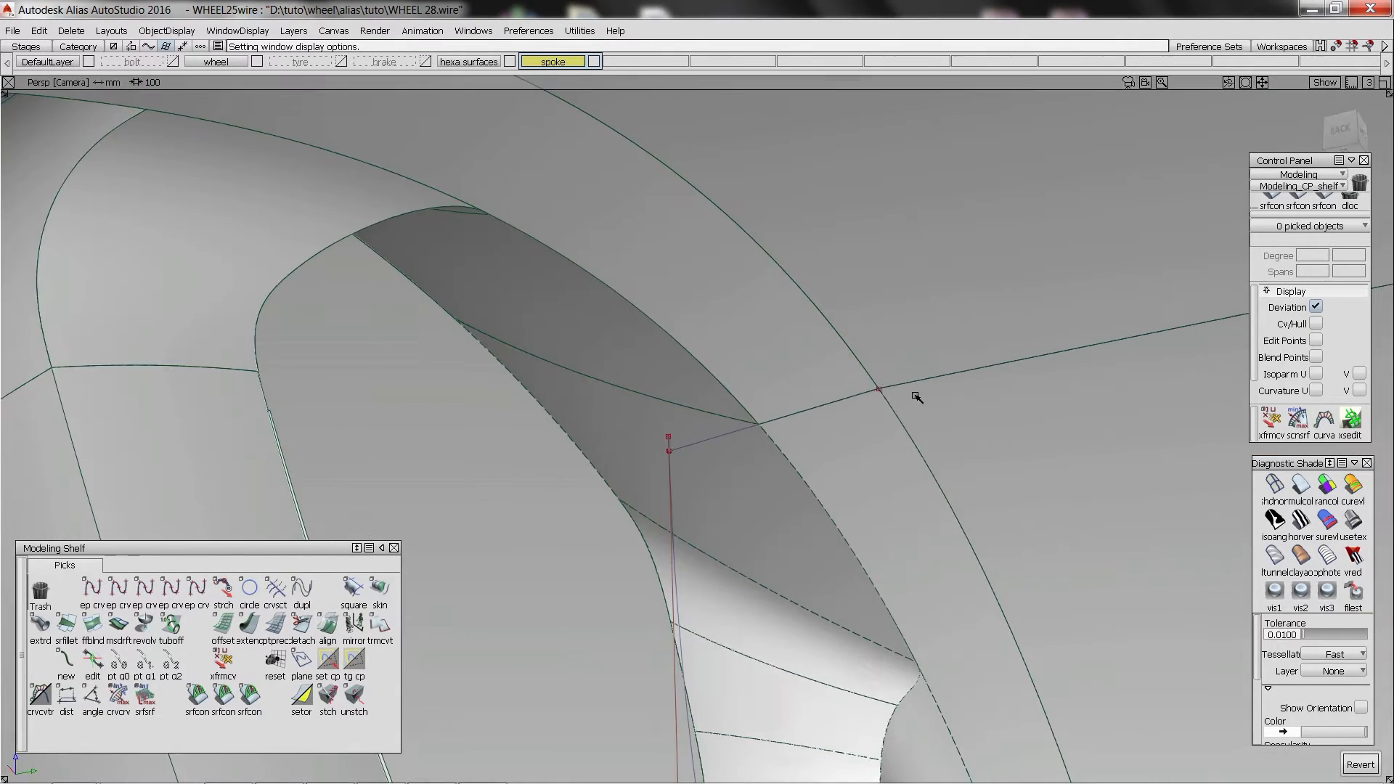
alt+shift+middle_drag(915, 395, 861, 435)
ctrl+shift+drag(860, 435, 861, 371)
ctrl+alt+click(625, 419)
ctrl+alt+drag(757, 393, 654, 429)
click(676, 454)
click(92, 661)
drag(755, 376, 814, 465)
click(92, 661)
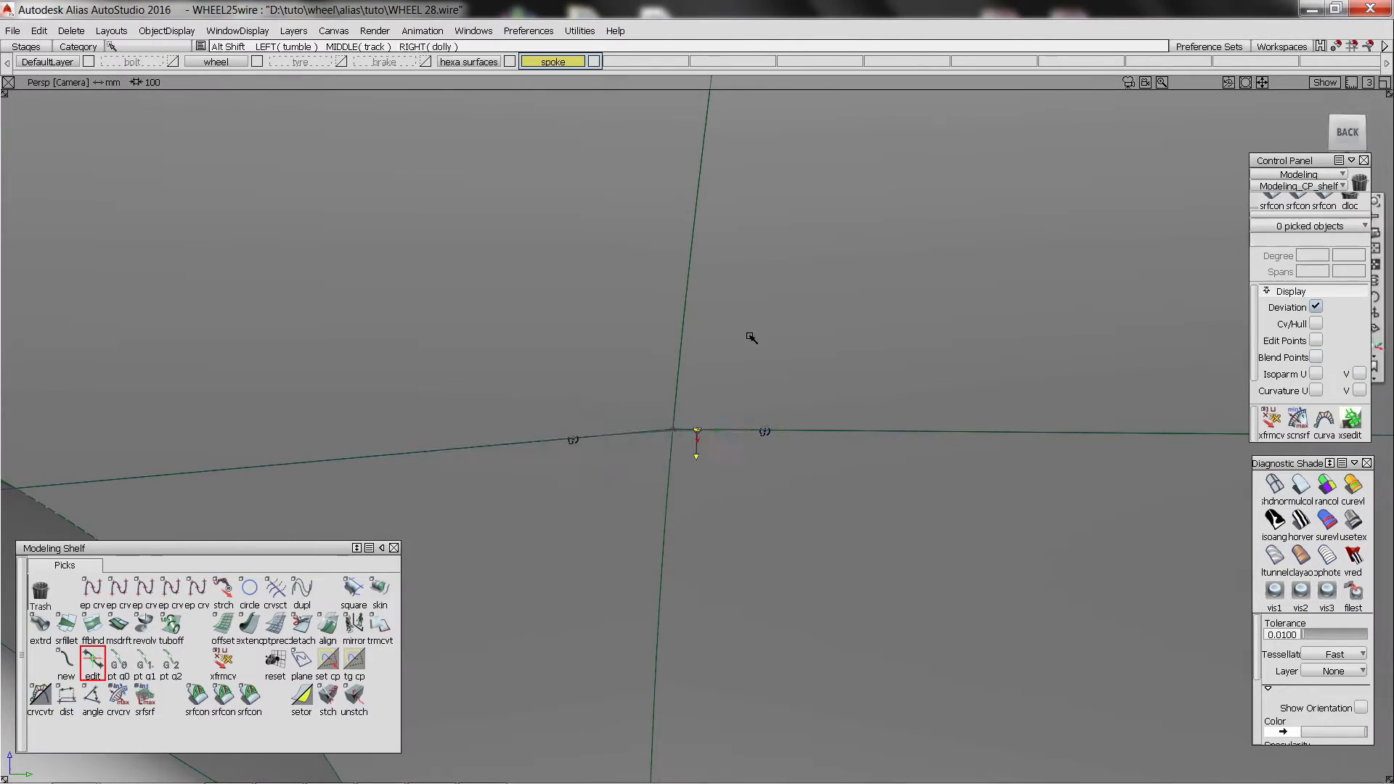
- Revolve the barrel corner's blend curve into a surface strip and select the curve's end point for editing
alt+shift+drag(750, 336, 733, 290)
click(722, 421)
click(772, 311)
click(766, 345)
click(767, 345)
click(93, 661)
click(689, 376)
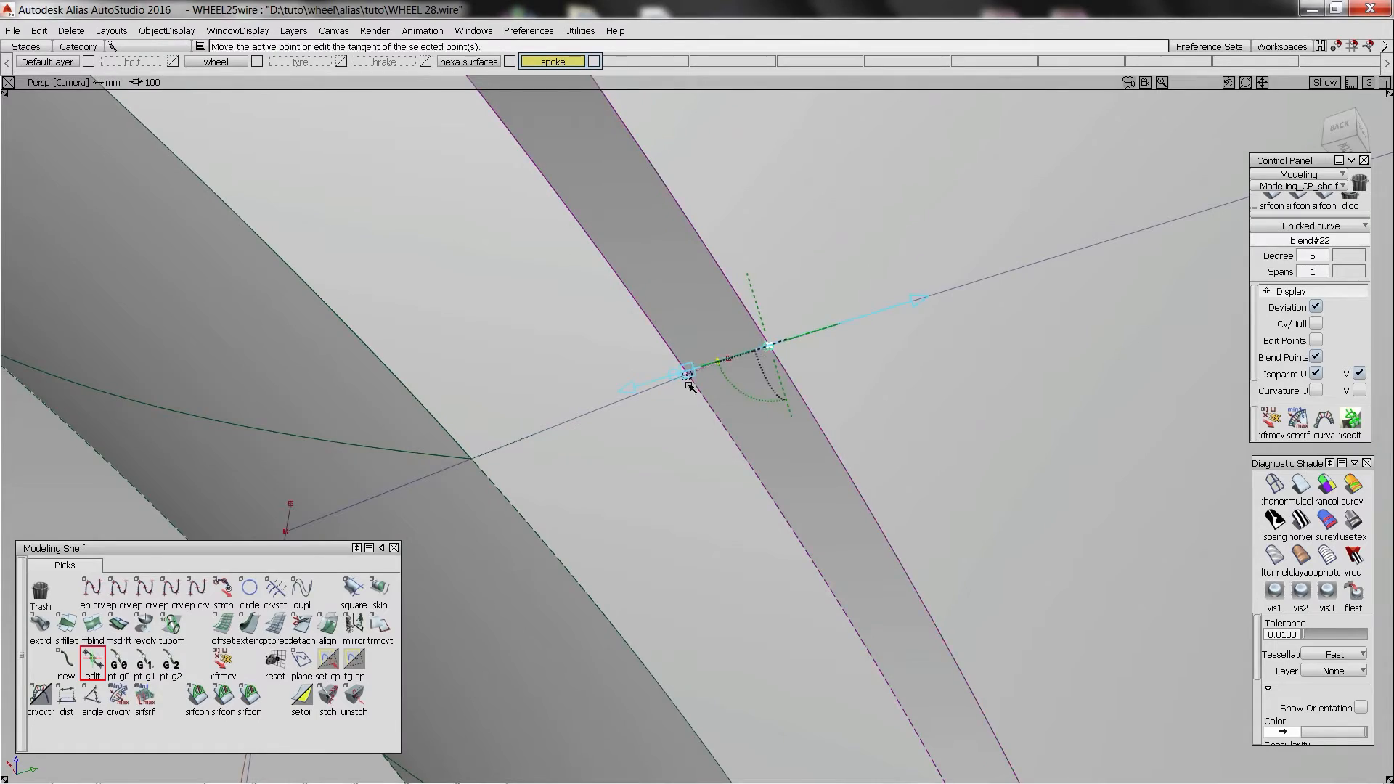
- Create a blend curve across the lower corner of the small step in the rear rim profile
alt+shift+drag(691, 380, 704, 286)
alt+shift+right_drag(703, 286, 509, 349)
alt+shift+right_drag(683, 363, 980, 377)
alt+shift+drag(980, 376, 688, 277)
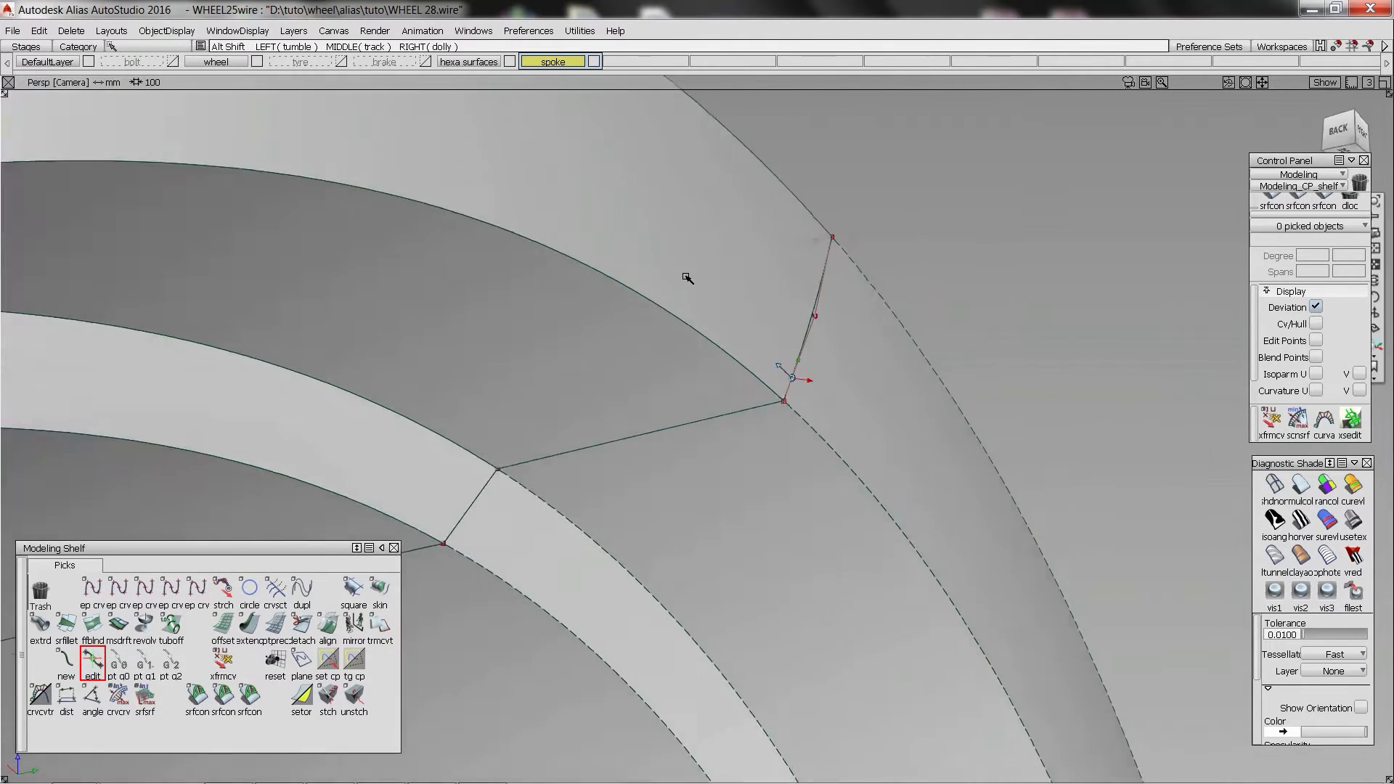
alt+shift+right_drag(687, 276, 799, 351)
click(66, 661)
click(513, 566)
click(496, 594)
click(513, 574)
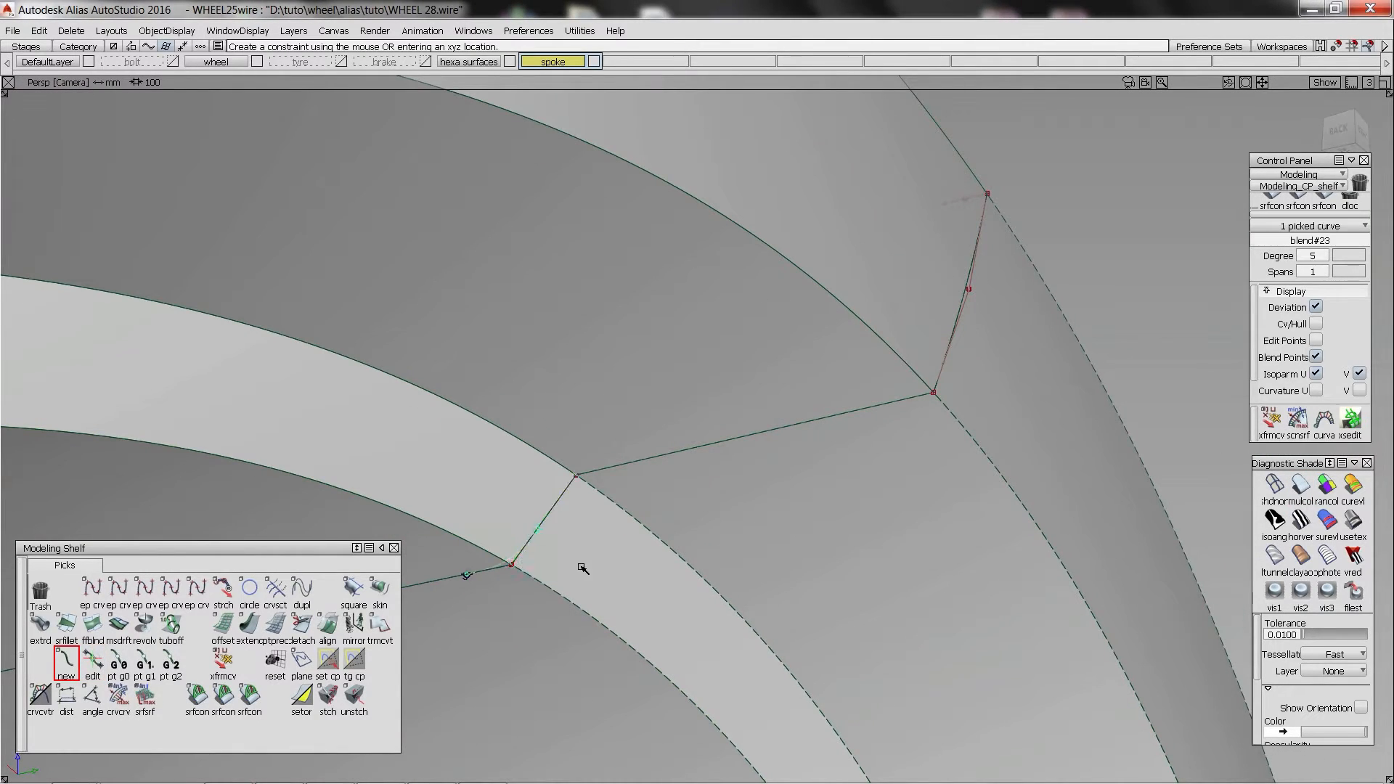
- Create blend curves across the remaining corners of the rear rim profile, from the step's upper corner to the outer lip
click(66, 661)
click(614, 469)
click(566, 493)
click(632, 528)
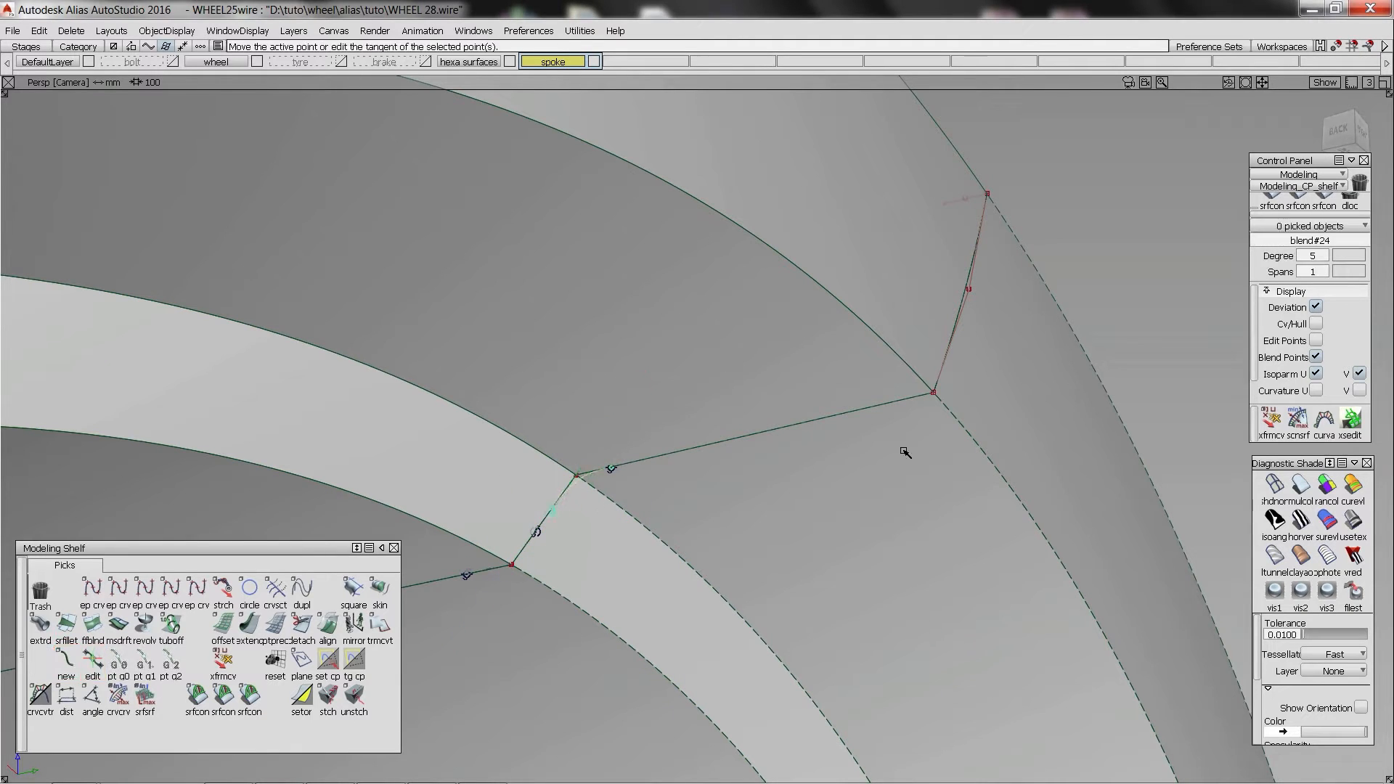
click(933, 391)
click(989, 397)
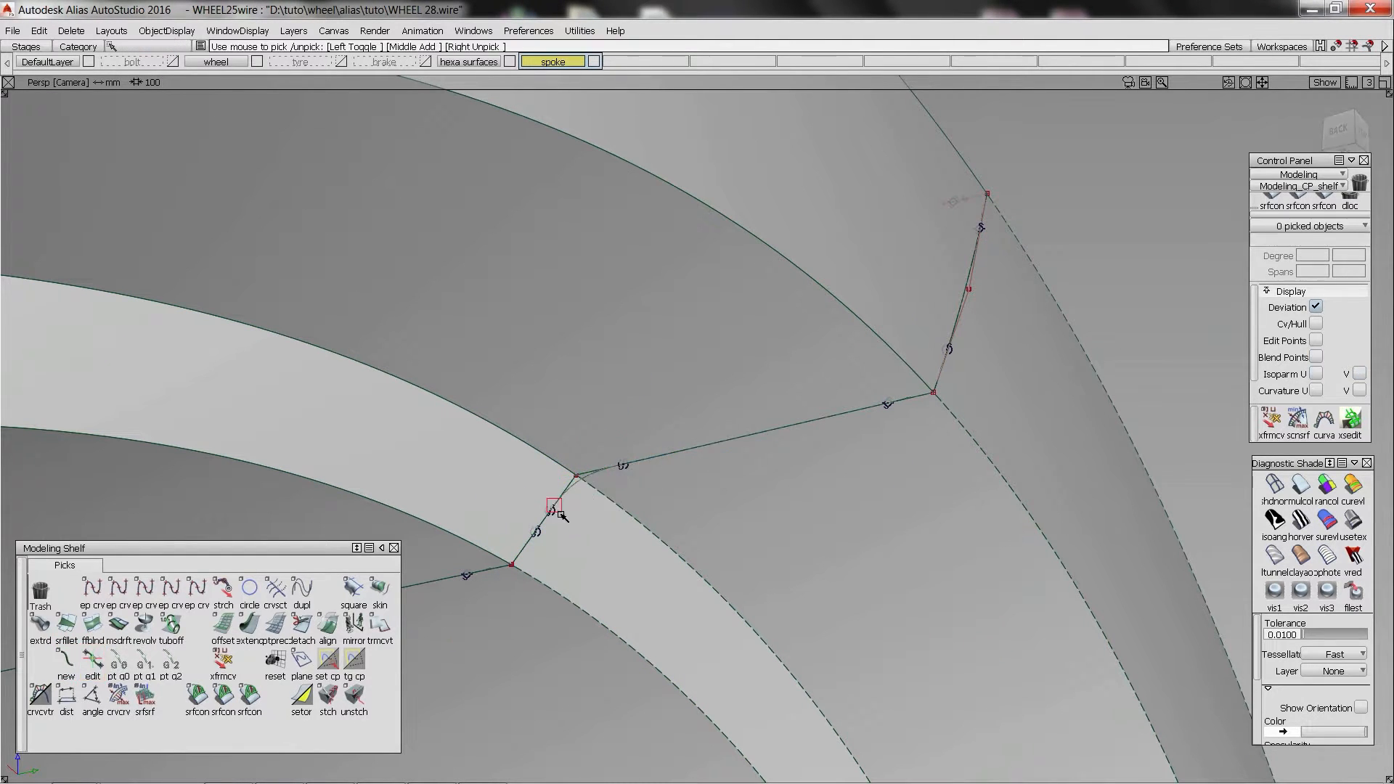
- Pick the four blend curves on the rear rim profile and set their pivot for revolving
click(563, 516)
click(981, 392)
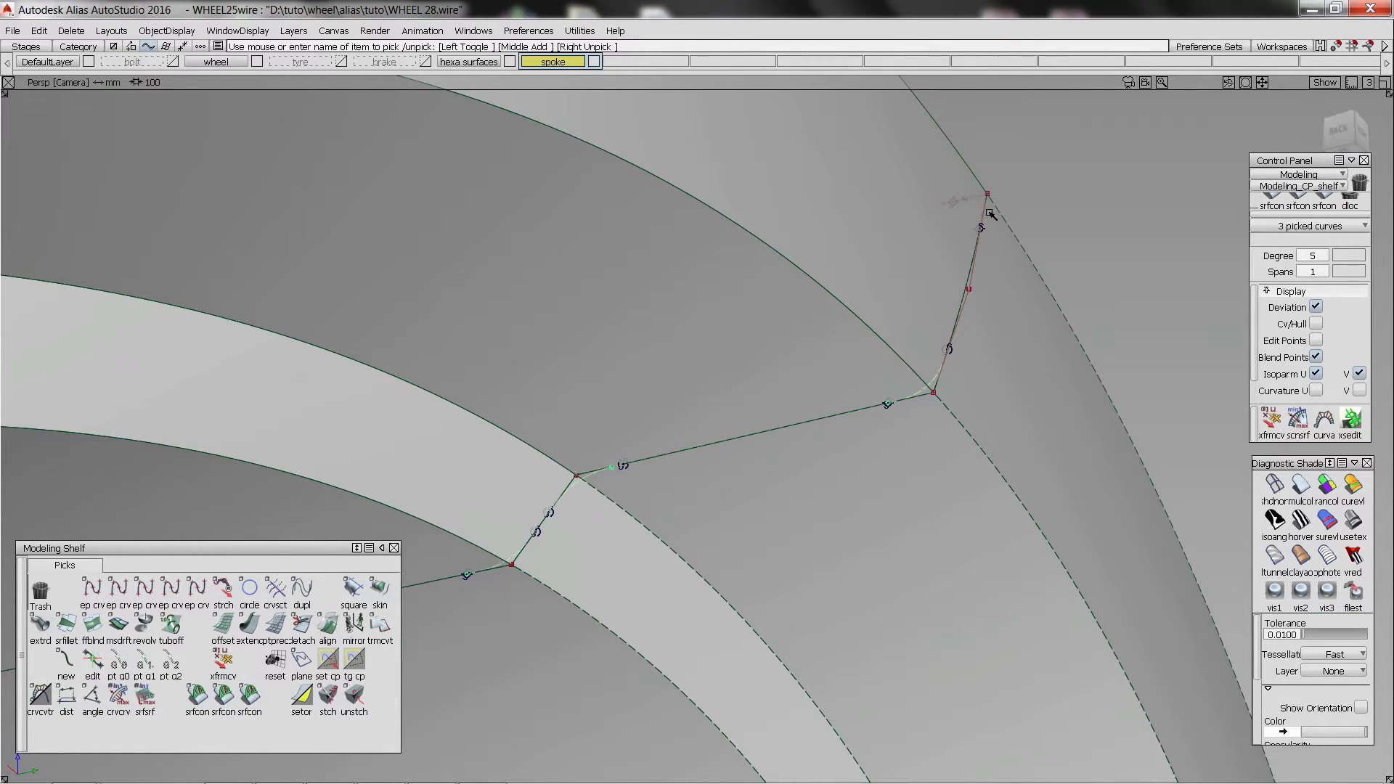
alt+shift+drag(989, 213, 944, 336)
click(972, 207)
click(992, 225)
click(661, 508)
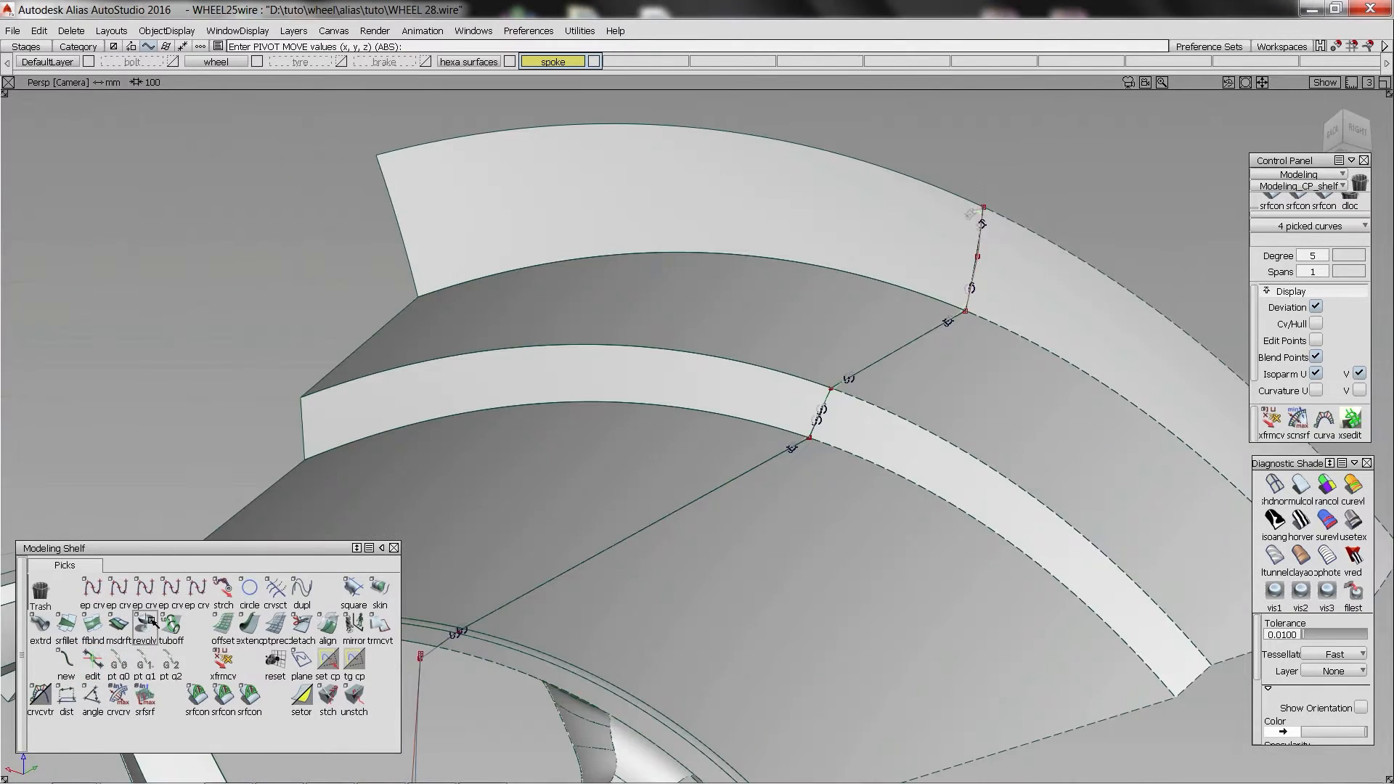
- Revolve the four rear rim blend curves through 36 degrees about the local Y axis
click(171, 625)
scroll(814, 436, up, 5)
click(881, 358)
alt+shift+right_drag(880, 359, 704, 498)
alt+shift+drag(704, 498, 903, 487)
click(144, 625)
click(800, 433)
alt+shift+right_drag(903, 487, 1032, 465)
click(846, 398)
click(864, 438)
click(1022, 375)
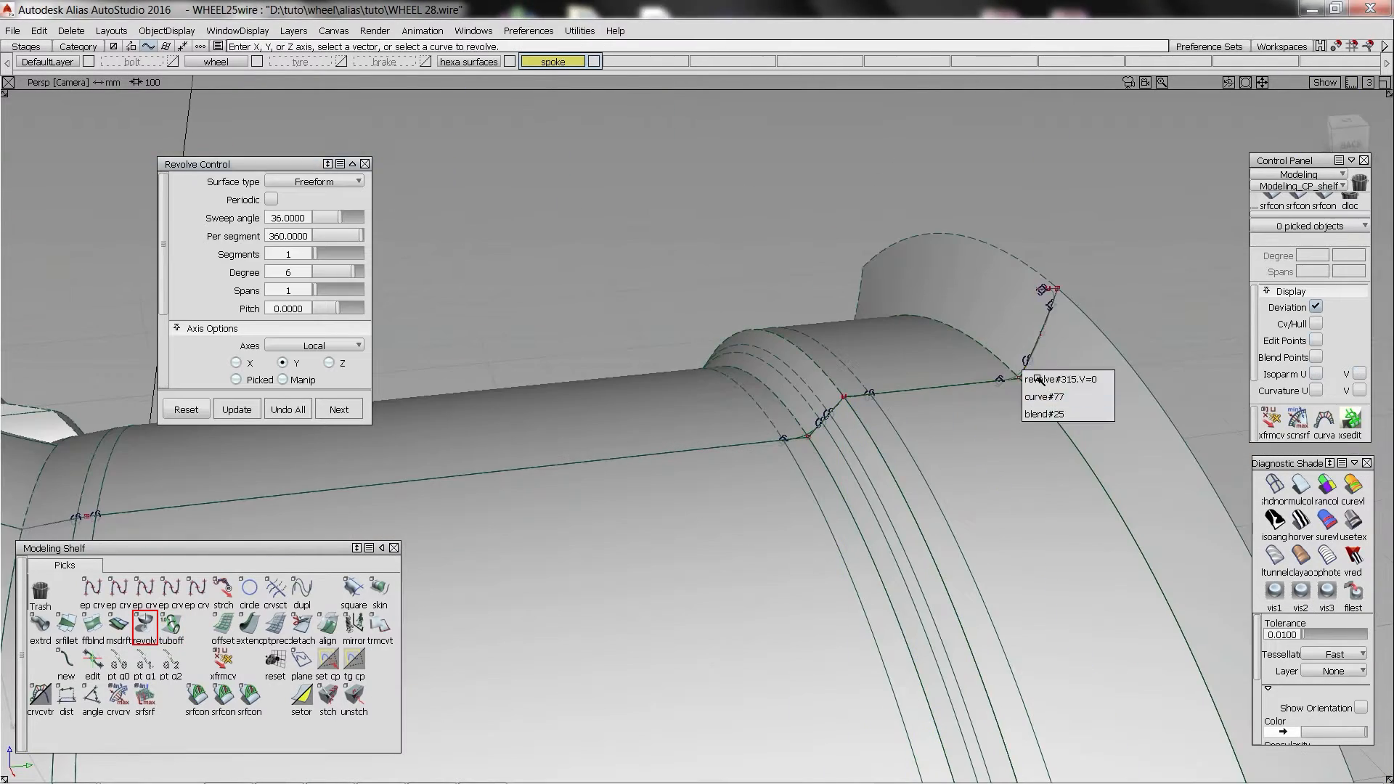
click(1045, 414)
click(1051, 289)
- Trim the adjoining rear rim surfaces along the edges of the revolved blends, discarding the sharp corner strips
click(1075, 337)
ctrl+shift+drag(1078, 342, 903, 399)
click(1077, 339)
click(1105, 340)
click(1028, 483)
mouse_move(1028, 484)
ctrl+shift+mouse_down()
mouse_move(1058, 429)
mouse_move(869, 451)
mouse_move(843, 523)
ctrl+shift+mouse_up()
click(1058, 429)
click(843, 523)
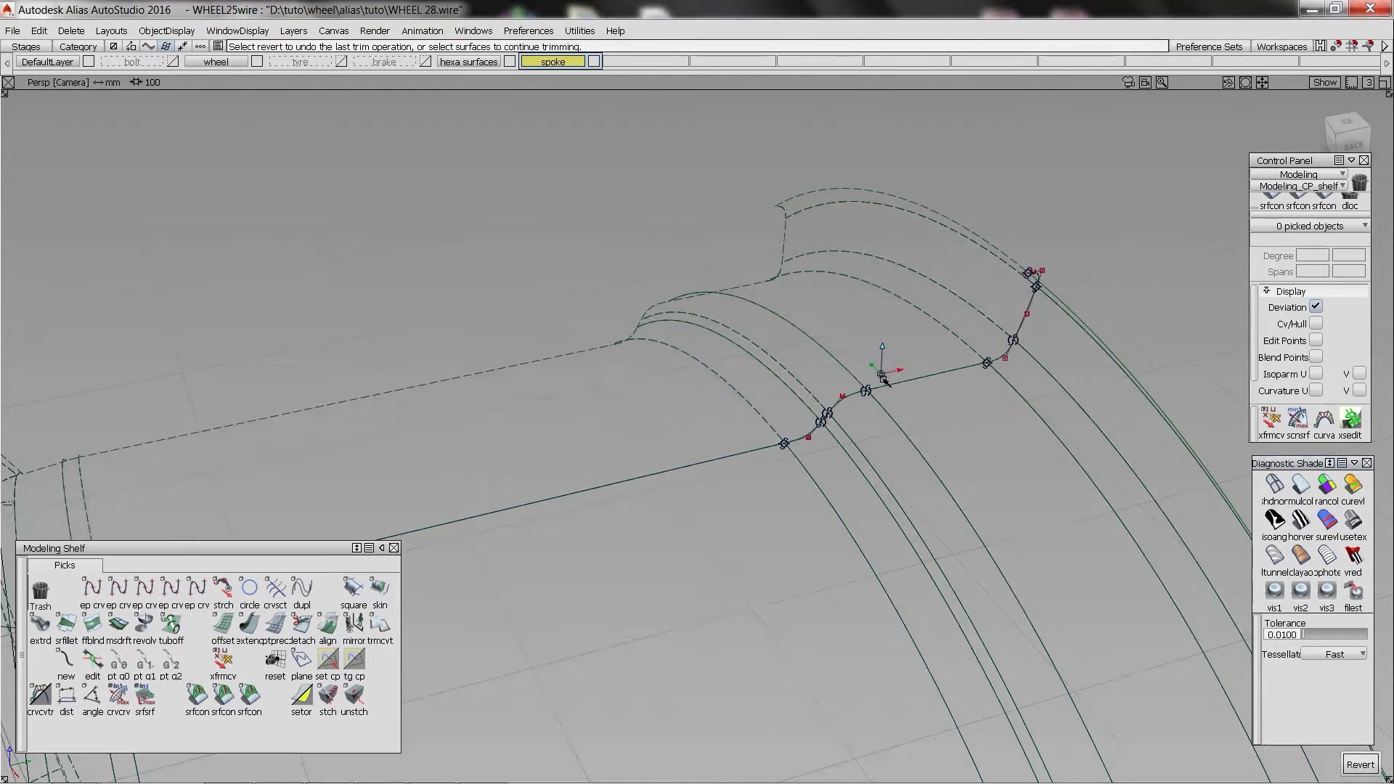
- Reveal the hidden construction curves along the centerline at the rim's front edge and the spoke opening
alt+shift+drag(884, 367, 1039, 352)
alt+shift+right_drag(1039, 351, 768, 348)
alt+shift+drag(767, 348, 971, 368)
alt+shift+right_drag(971, 368, 712, 311)
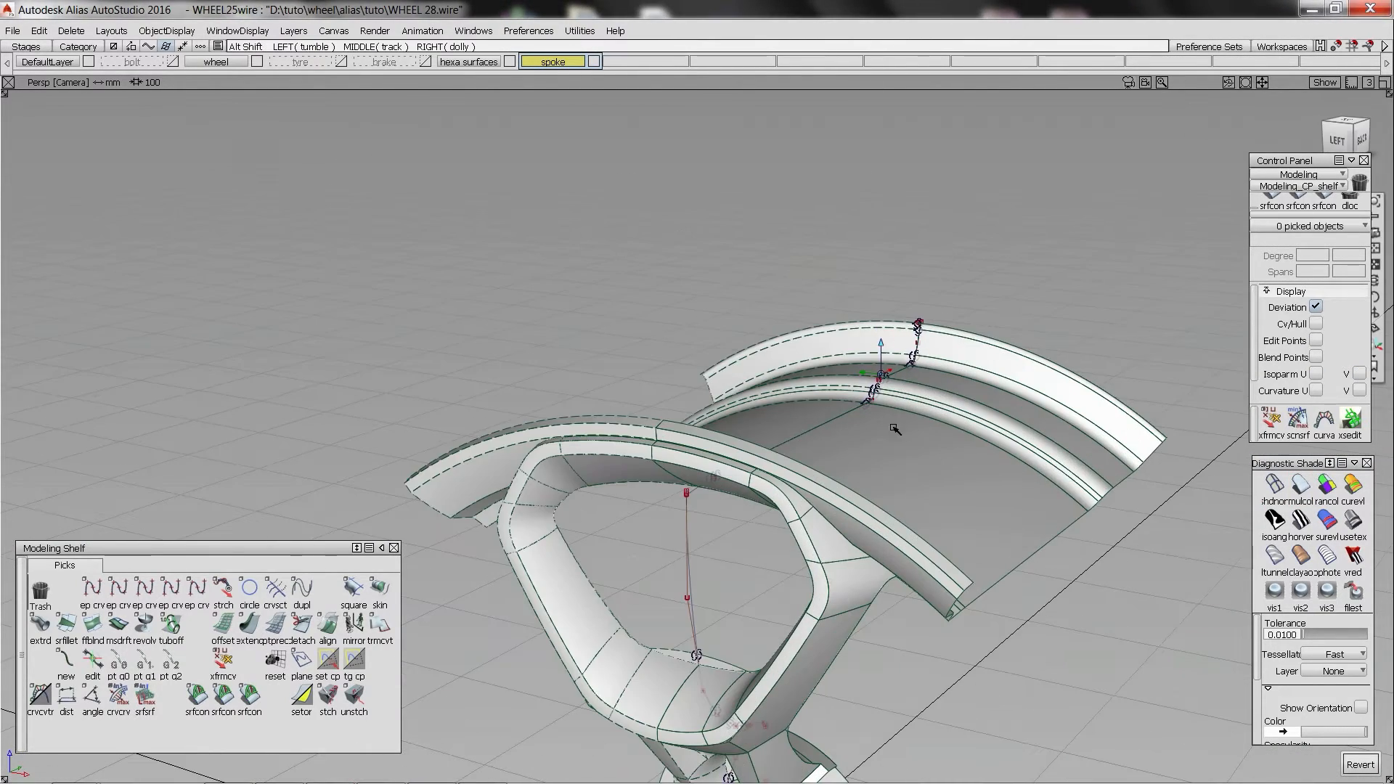
alt+shift+right_drag(893, 427, 536, 438)
alt+shift+drag(536, 438, 847, 405)
alt+shift+right_drag(847, 405, 581, 436)
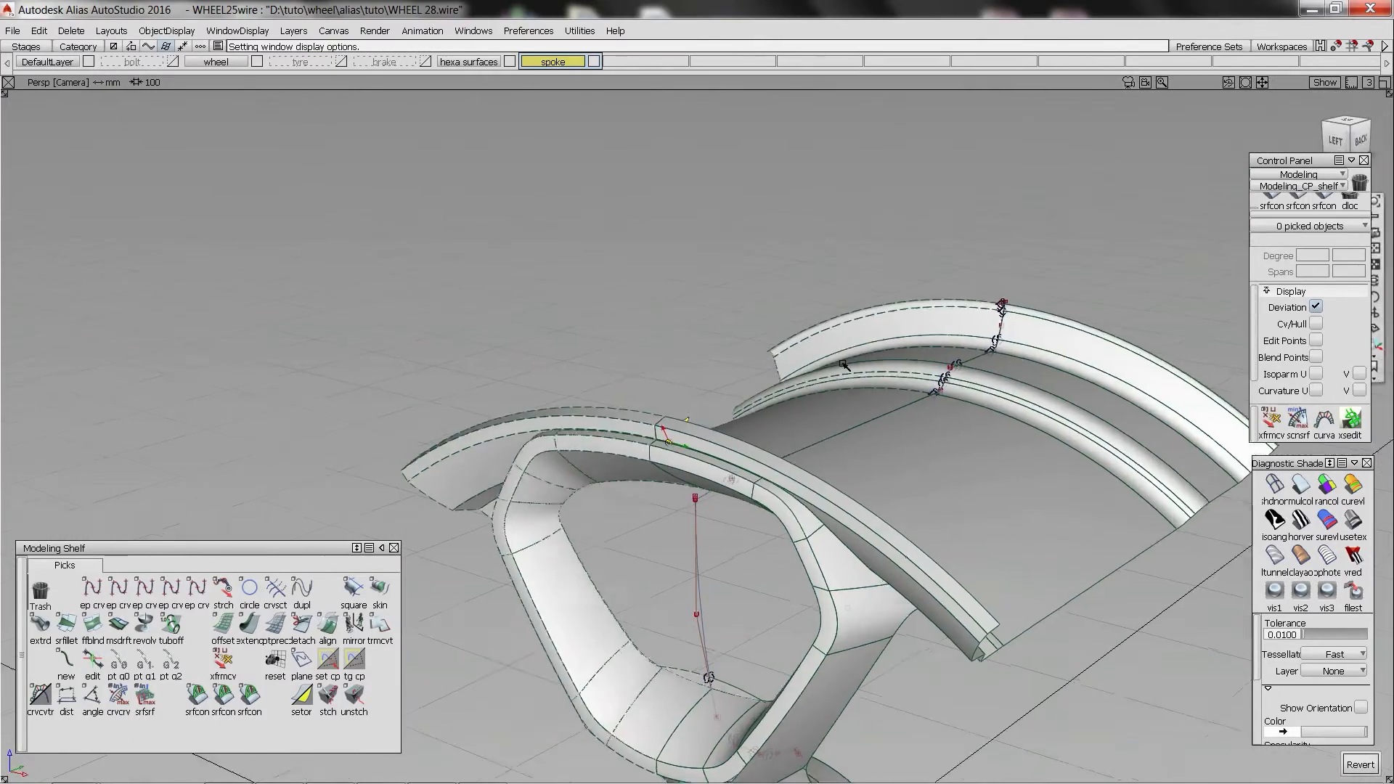
ctrl+shift+drag(581, 436, 659, 438)
alt+shift+right_drag(660, 439, 666, 399)
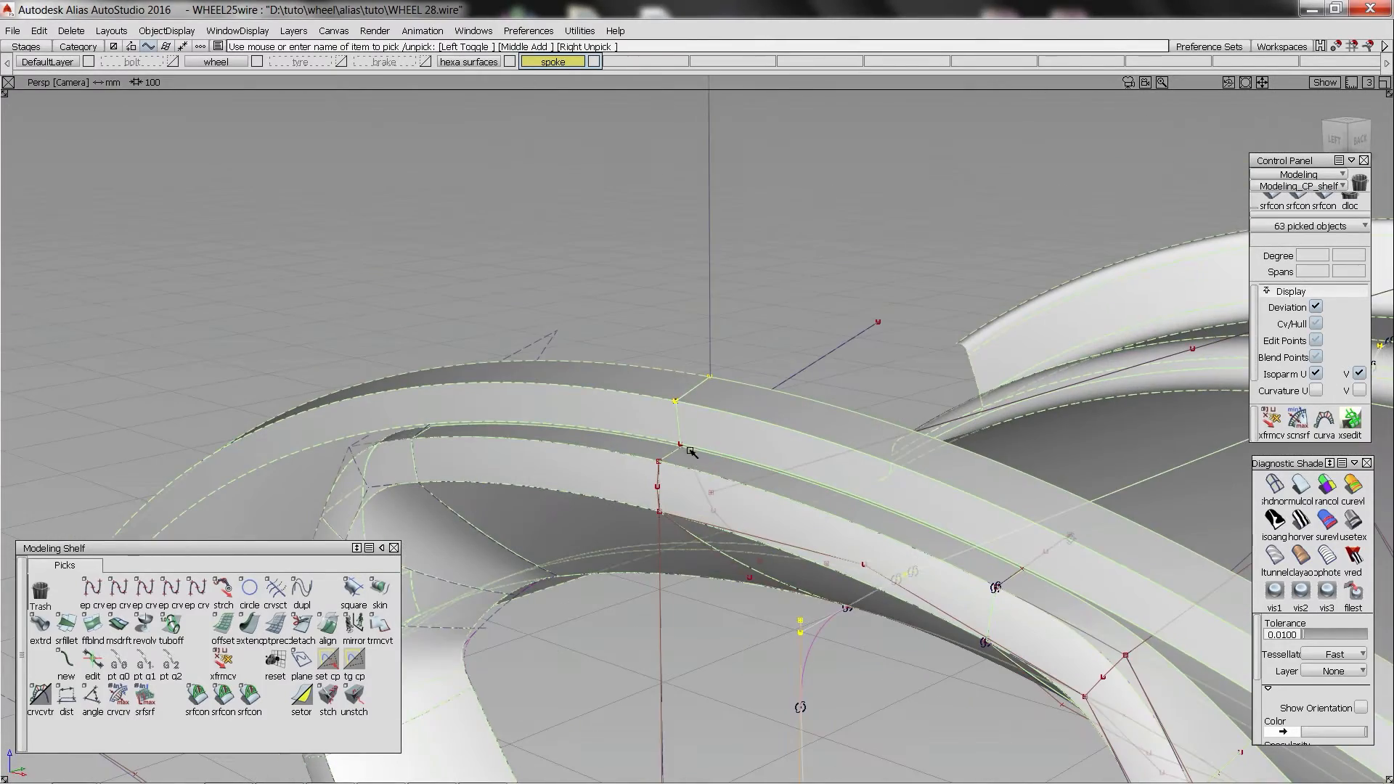
alt+shift+drag(680, 425, 601, 489)
alt+shift+middle_drag(601, 488, 570, 457)
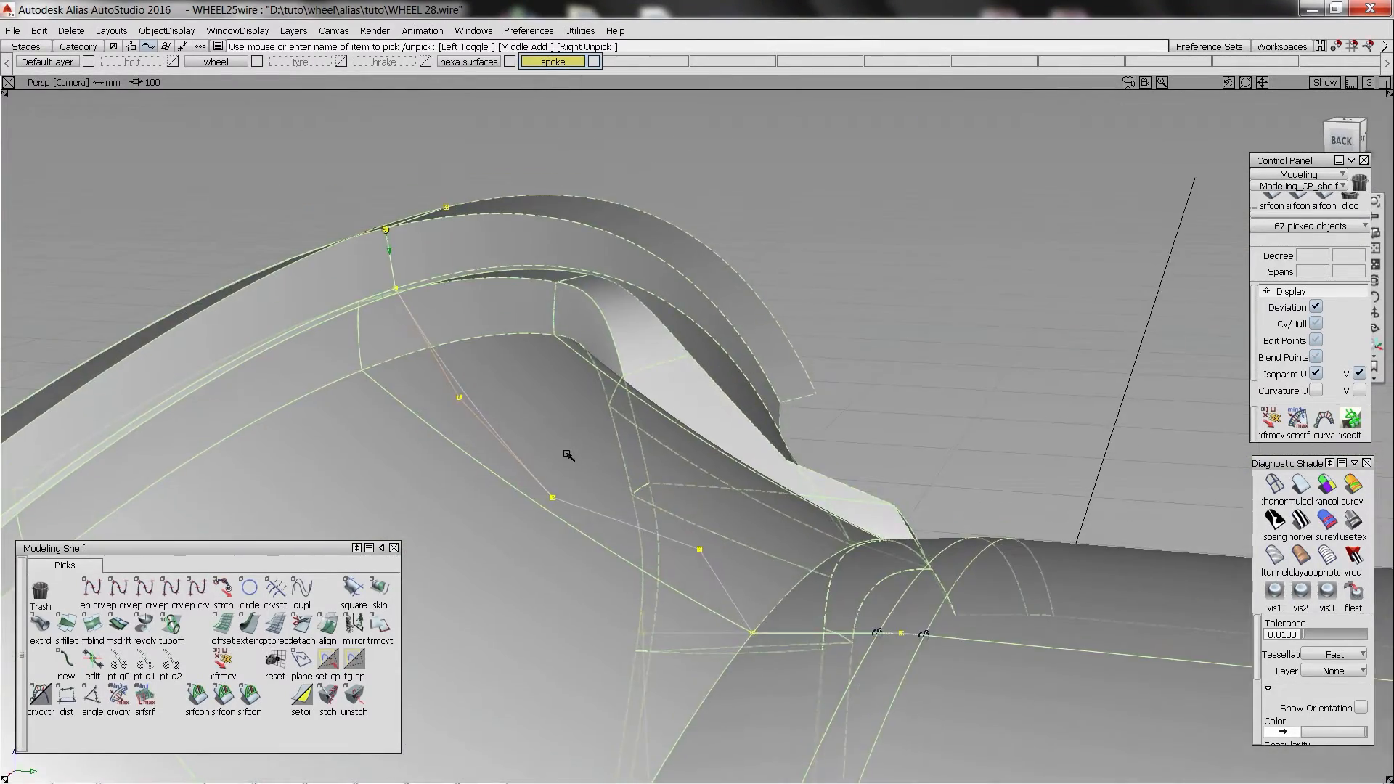
- Create two blend curves across the centerline corners between the rim's front edge and its inner barrel
alt+shift+right_drag(584, 443, 731, 464)
alt+shift+middle_drag(732, 465, 675, 414)
ctrl+shift+drag(675, 414, 596, 523)
click(523, 476)
click(536, 492)
click(725, 593)
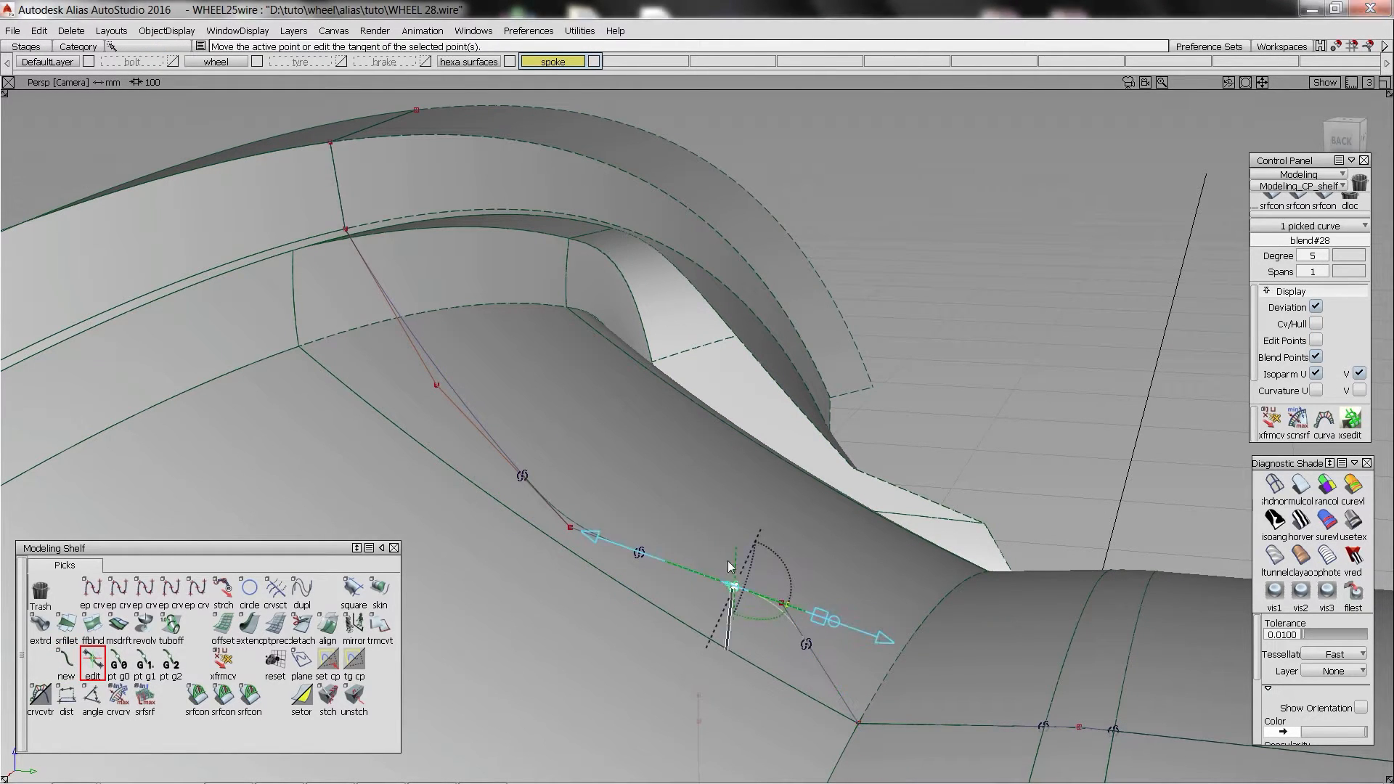
- Pick the two front rim blend curves and revolve them into surfaces across the wheel segment
ctrl+shift+drag(730, 567, 698, 565)
click(691, 569)
click(488, 465)
alt+shift+right_drag(488, 465, 422, 465)
alt+shift+drag(421, 465, 639, 305)
alt+shift+right_drag(639, 305, 755, 313)
alt+shift+drag(755, 312, 654, 406)
click(145, 626)
click(567, 346)
- Project the front blend's edge onto the rim's front surface and try to trim that surface along it
alt+shift+drag(566, 346, 901, 320)
alt+shift+drag(901, 319, 984, 296)
ctrl+shift+drag(987, 295, 864, 291)
click(878, 292)
ctrl+shift+right_drag(878, 293, 904, 350)
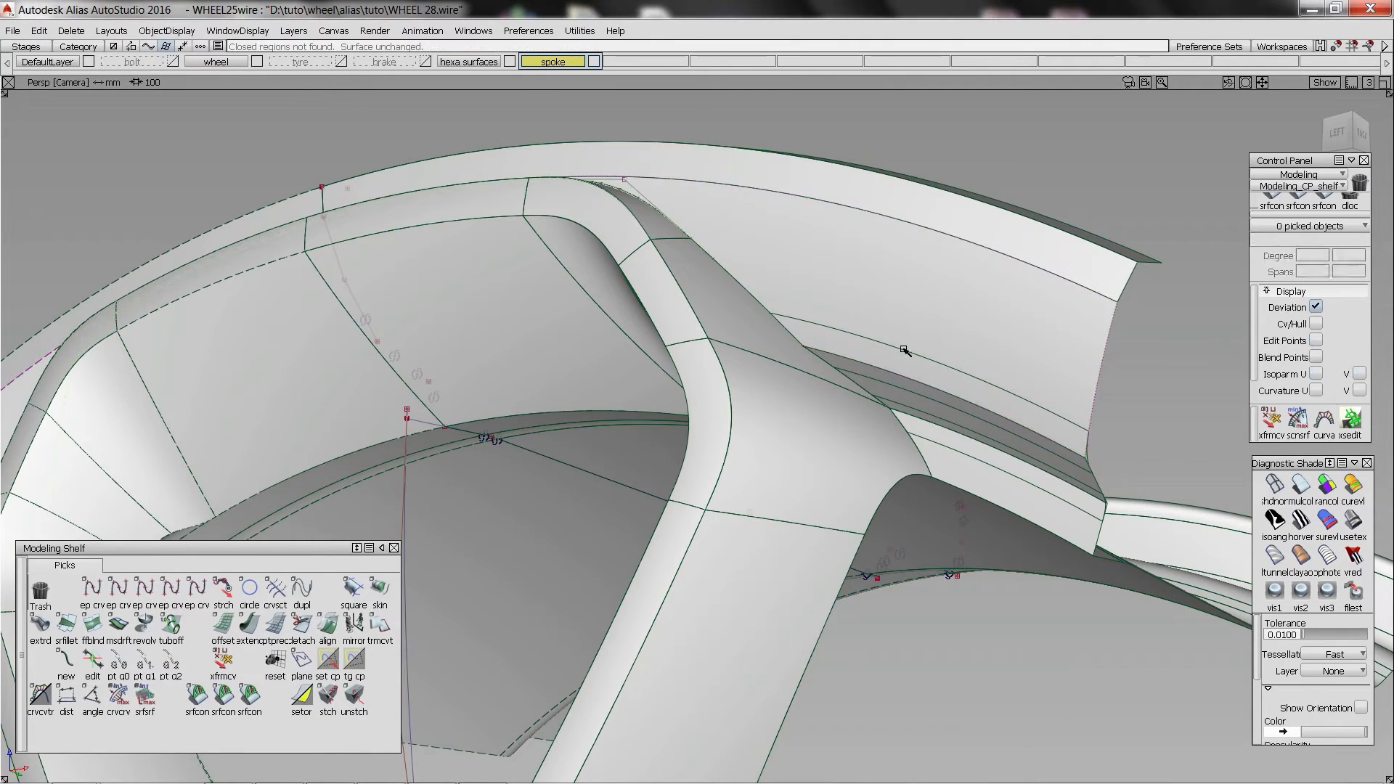
click(904, 350)
click(688, 211)
key(space)
- Project the blend edges onto the adjoining rim surface behind the spoke and trim away its corner strips
alt+shift+drag(922, 382, 972, 267)
ctrl+shift+drag(972, 268, 977, 222)
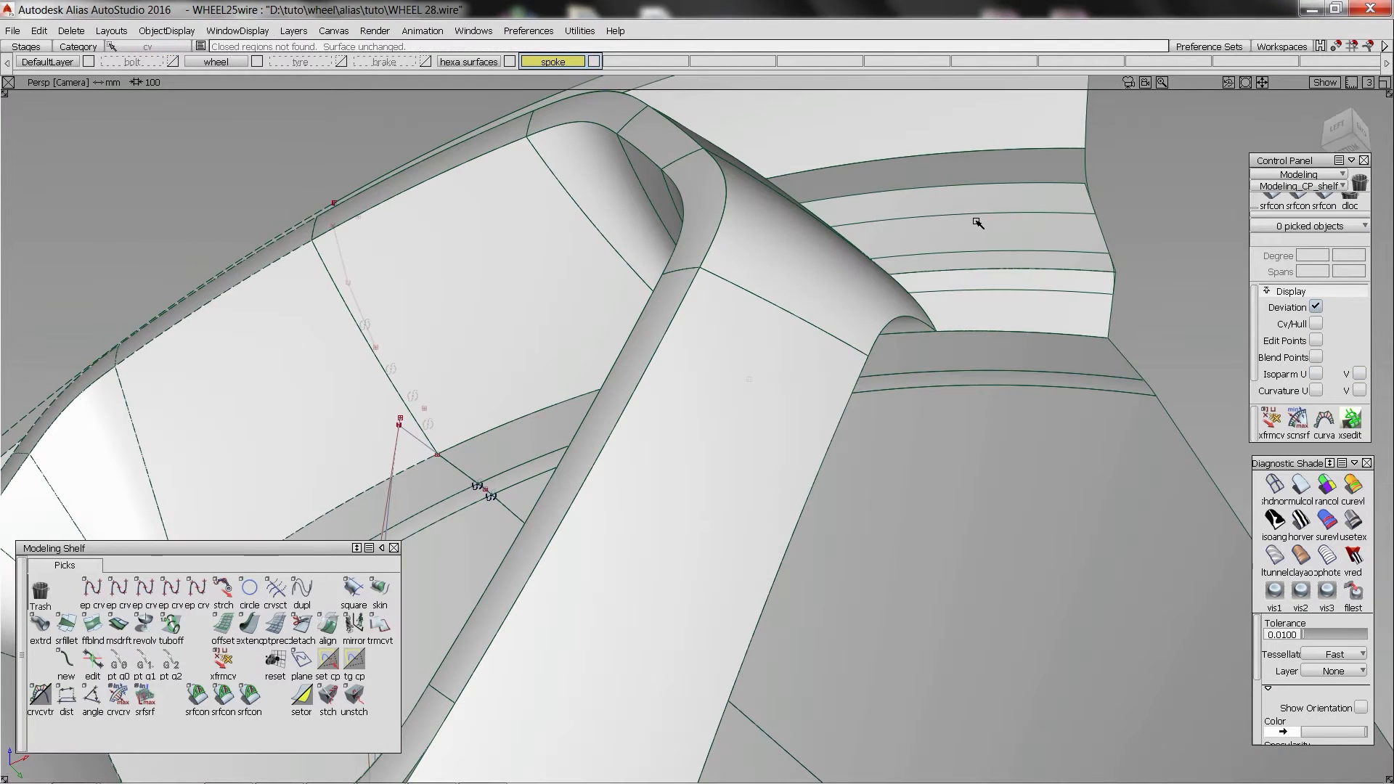
click(1031, 210)
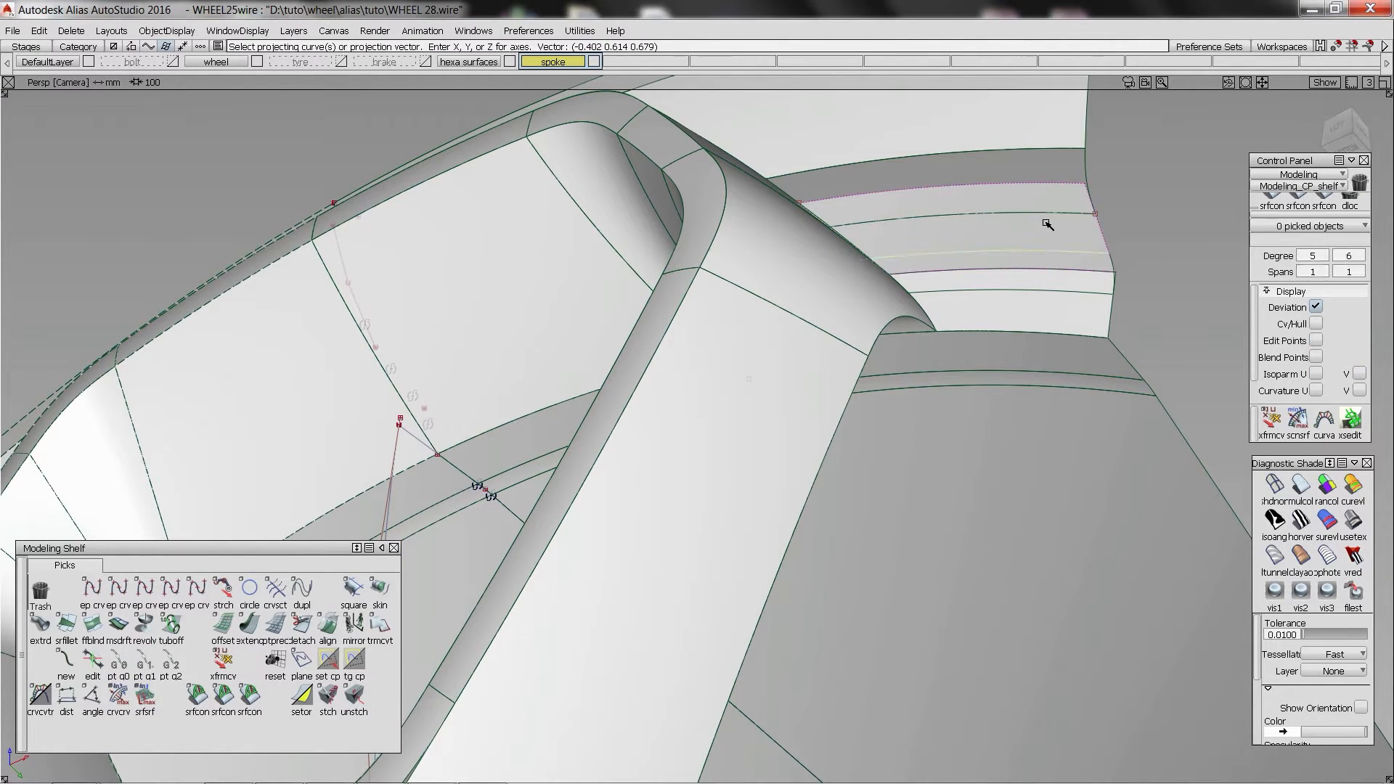
alt+shift+drag(1046, 224, 1090, 368)
click(977, 346)
alt+shift+drag(977, 346, 809, 255)
click(881, 342)
alt+shift+drag(881, 342, 669, 227)
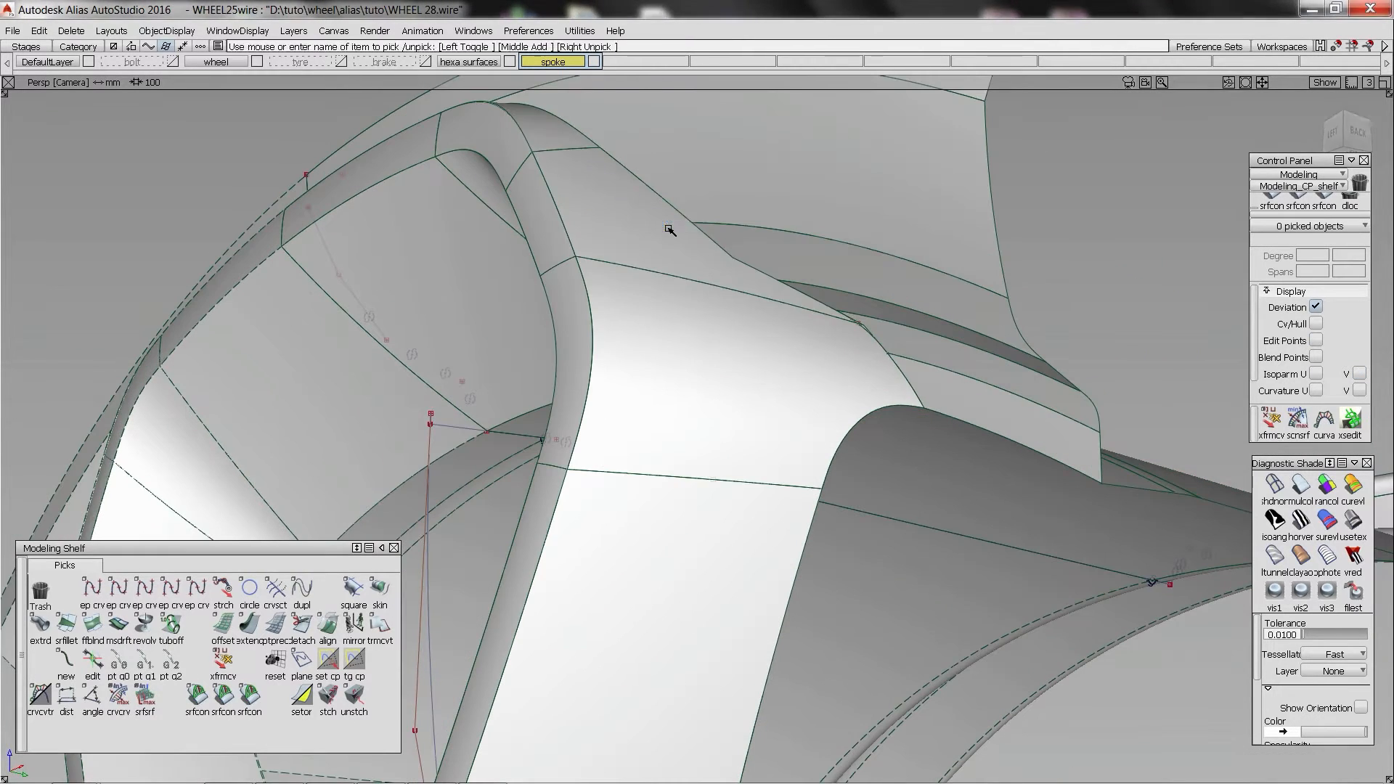
- Intersect the spoke's shoulder surface with the rounded rim surfaces and trim it along the new boundary
click(669, 227)
ctrl+shift+right_drag(1032, 246, 992, 276)
click(749, 266)
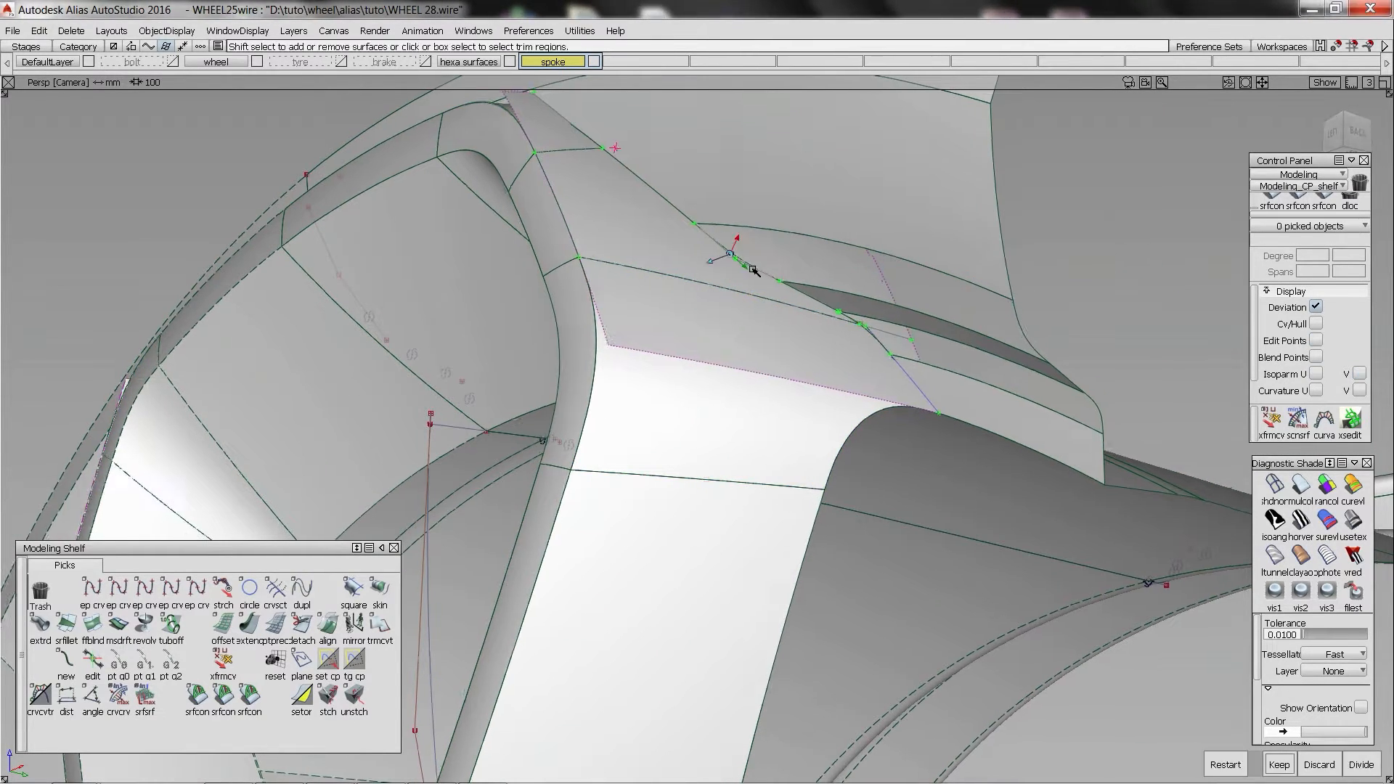
alt+shift+right_drag(748, 266, 741, 300)
key(space)
mouse_move(741, 299)
alt+shift+mouse_down()
mouse_move(706, 254)
mouse_move(687, 577)
mouse_move(825, 377)
mouse_move(940, 377)
mouse_move(359, 230)
mouse_move(392, 299)
alt+shift+mouse_up()
click(687, 578)
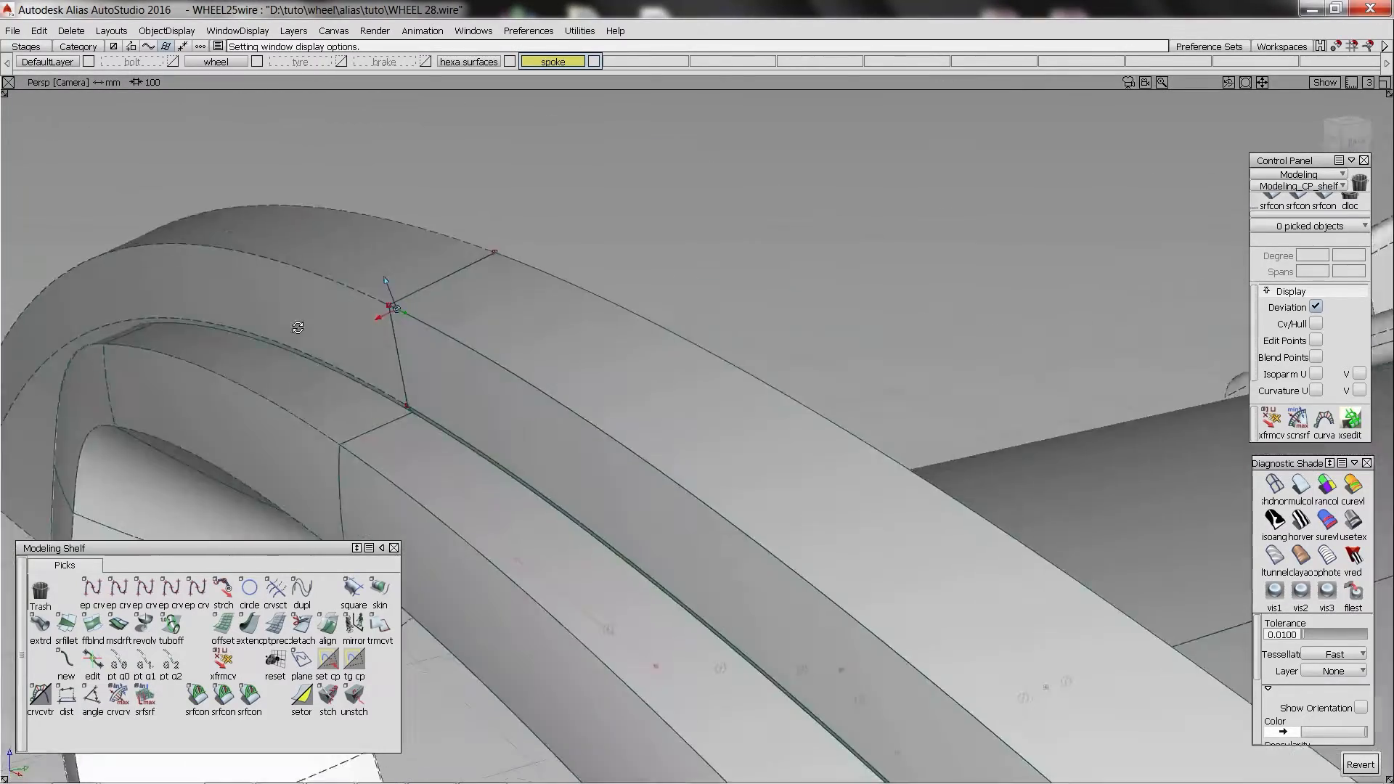
- Turn off the shading and draw a straight vertical edit-point curve downward from the centerline of the rim's front lip
alt+shift+right_drag(392, 300, 485, 308)
alt+shift+middle_drag(484, 308, 634, 308)
click(1275, 485)
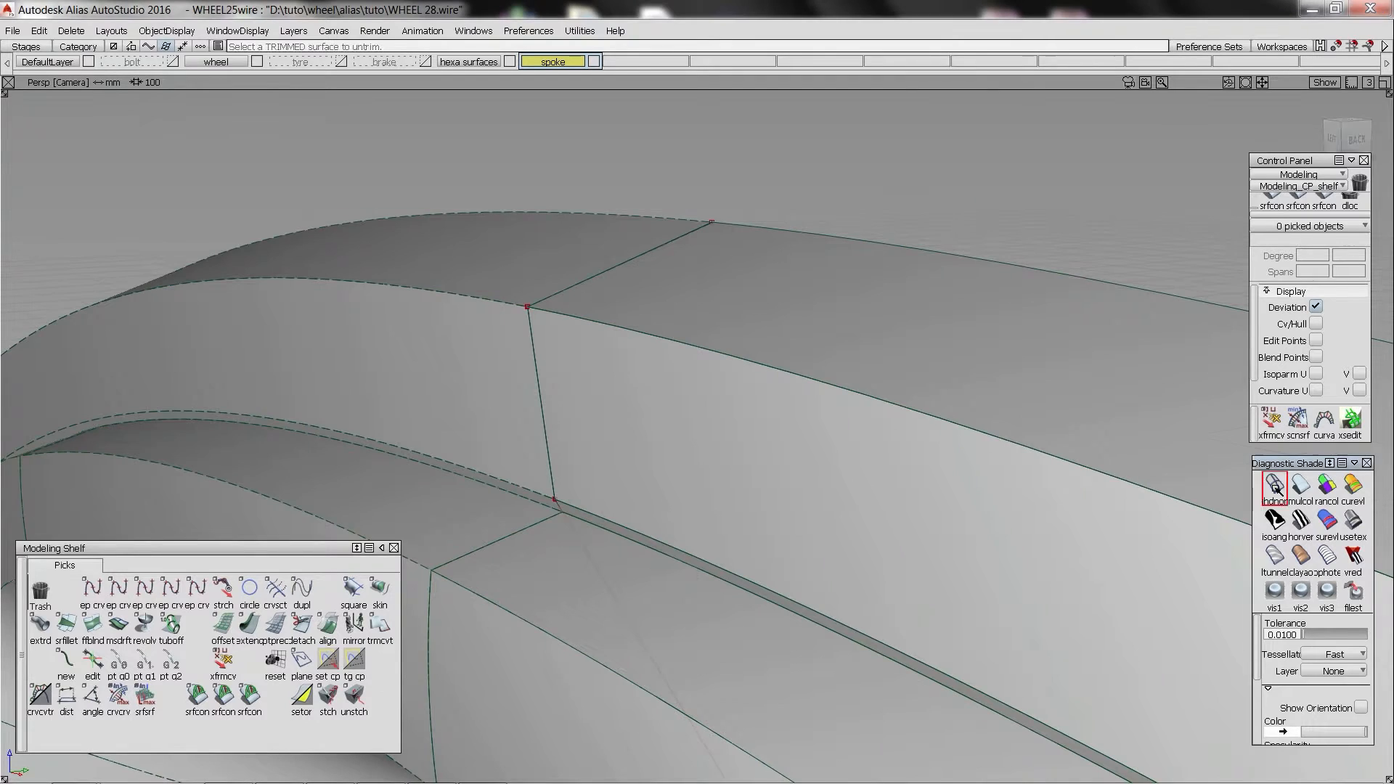
click(92, 589)
right_drag(693, 378, 683, 442)
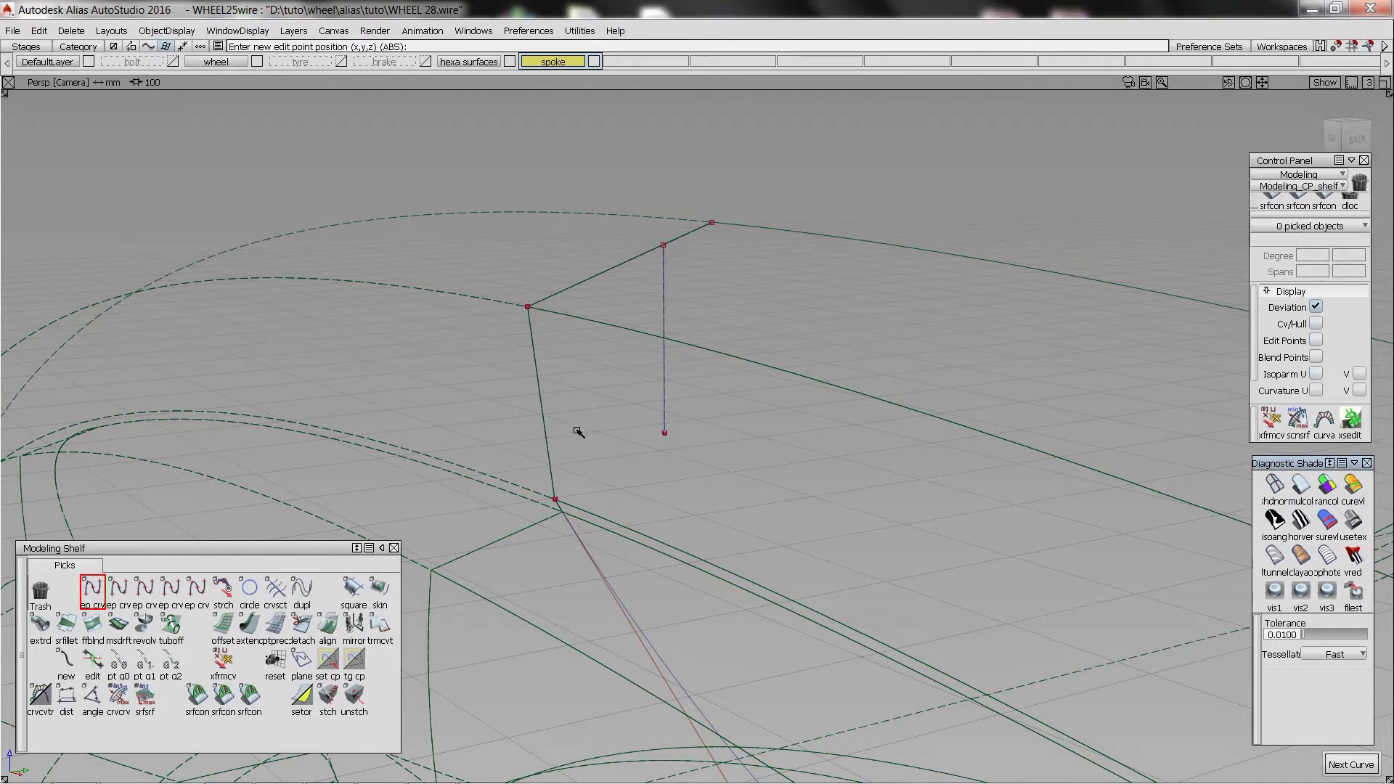
- Move the lower end point of the vertical guide curve sideways so the curve slants away from the lip's corner
ctrl+shift+drag(576, 432, 581, 472)
click(663, 429)
ctrl+shift+right_drag(704, 473, 713, 419)
middle_drag(723, 418, 768, 409)
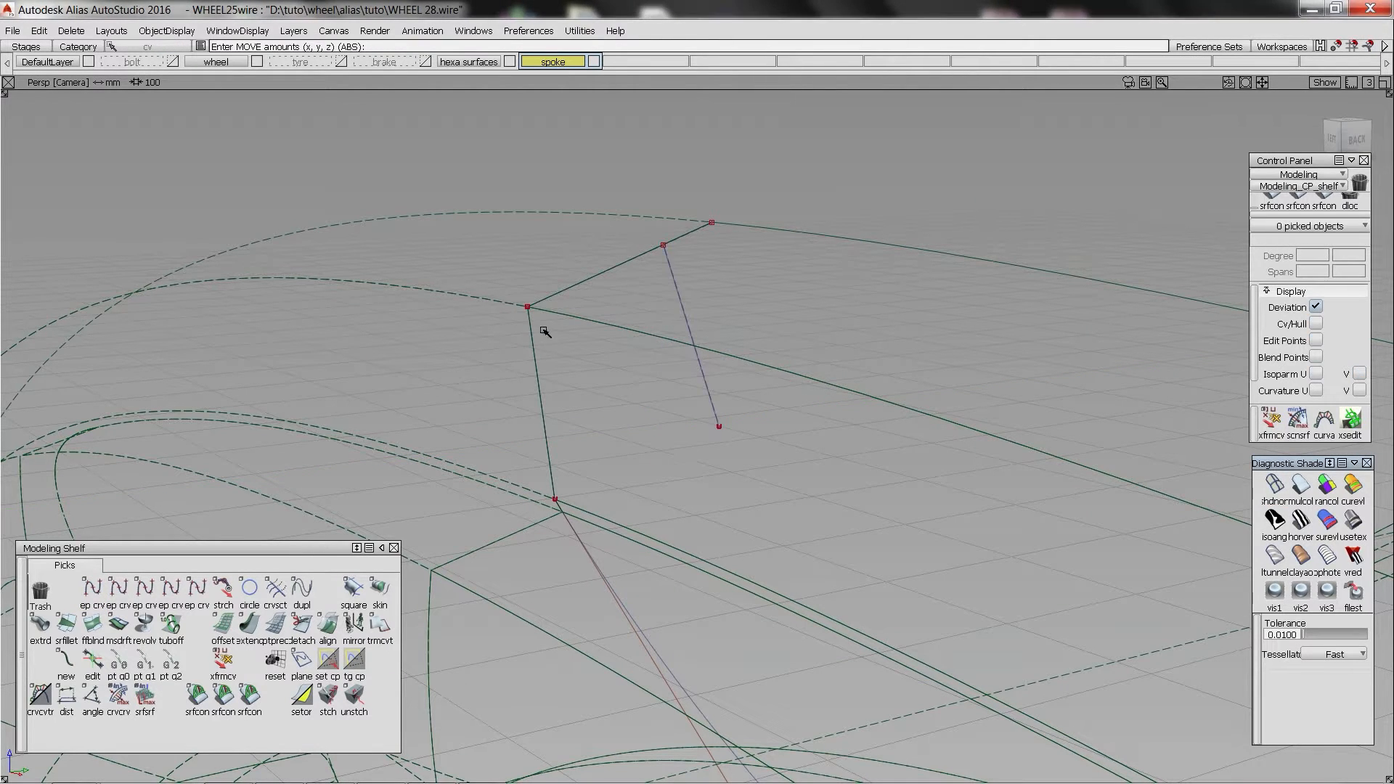
- Draw a straight edit-point curve across the lip's front corner, from the front face's centerline to the lip's top centerline
ctrl+shift+middle_drag(545, 331, 534, 354)
ctrl+alt+click(537, 375)
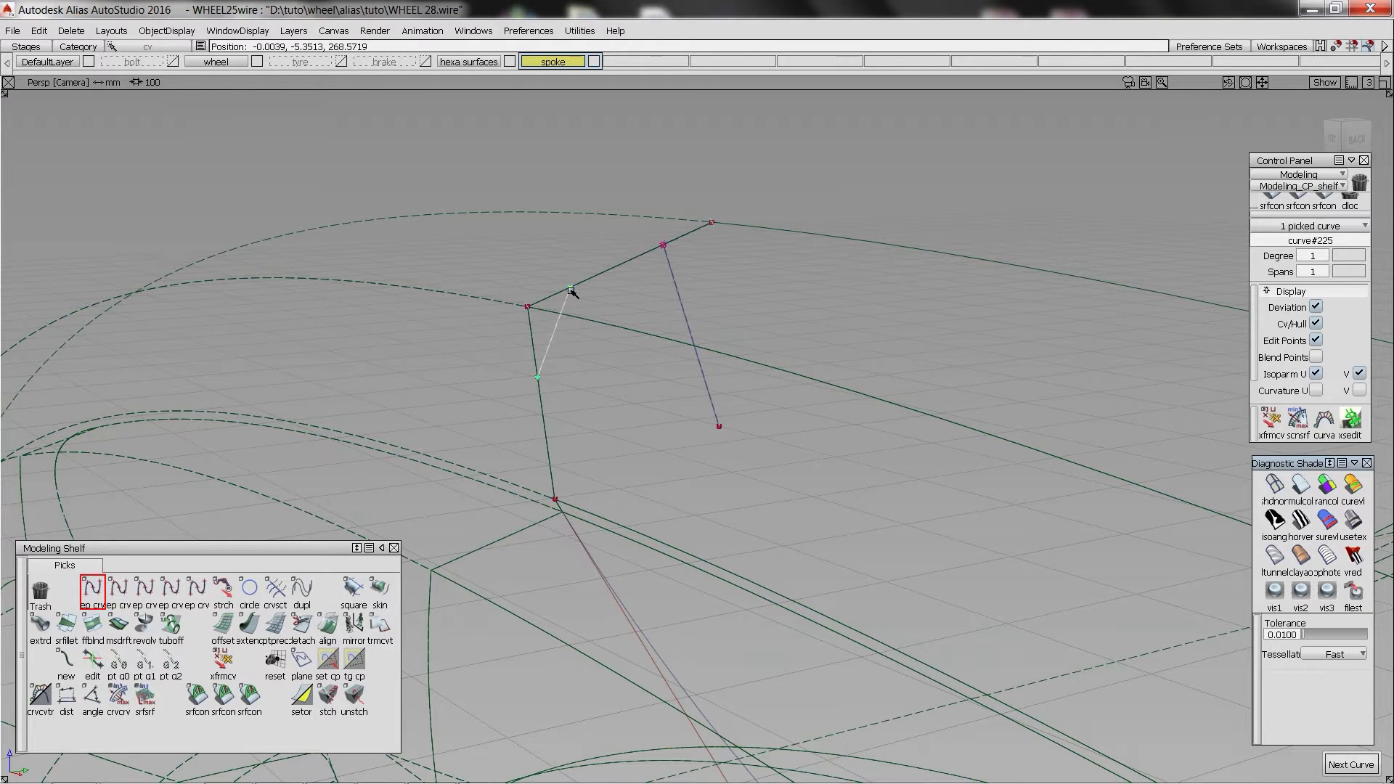
ctrl+alt+click(570, 290)
- Draw blend curves joining the chamfer line, the front face line, the sloped line below and the slanted guide curve
ctrl+shift+middle_drag(566, 308, 555, 349)
ctrl+alt+click(559, 324)
click(533, 342)
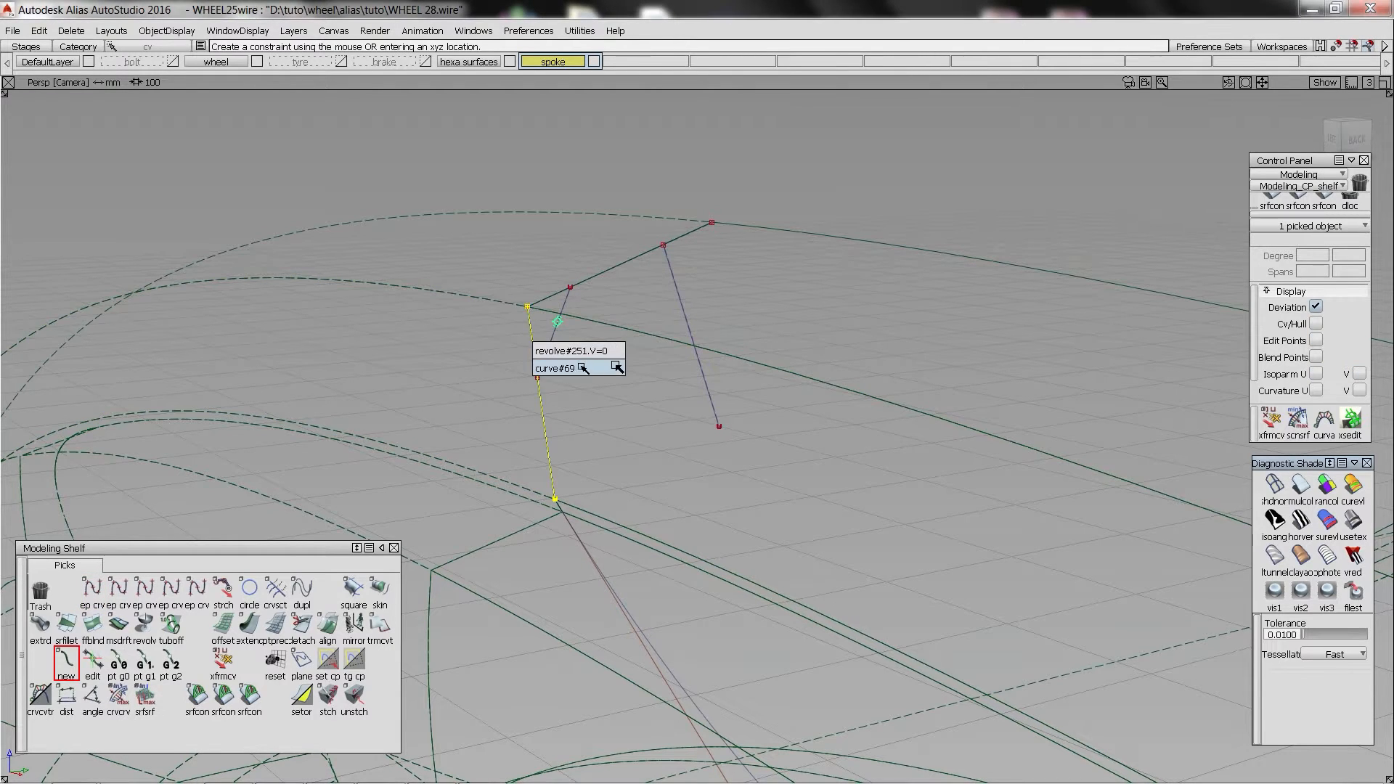
click(615, 369)
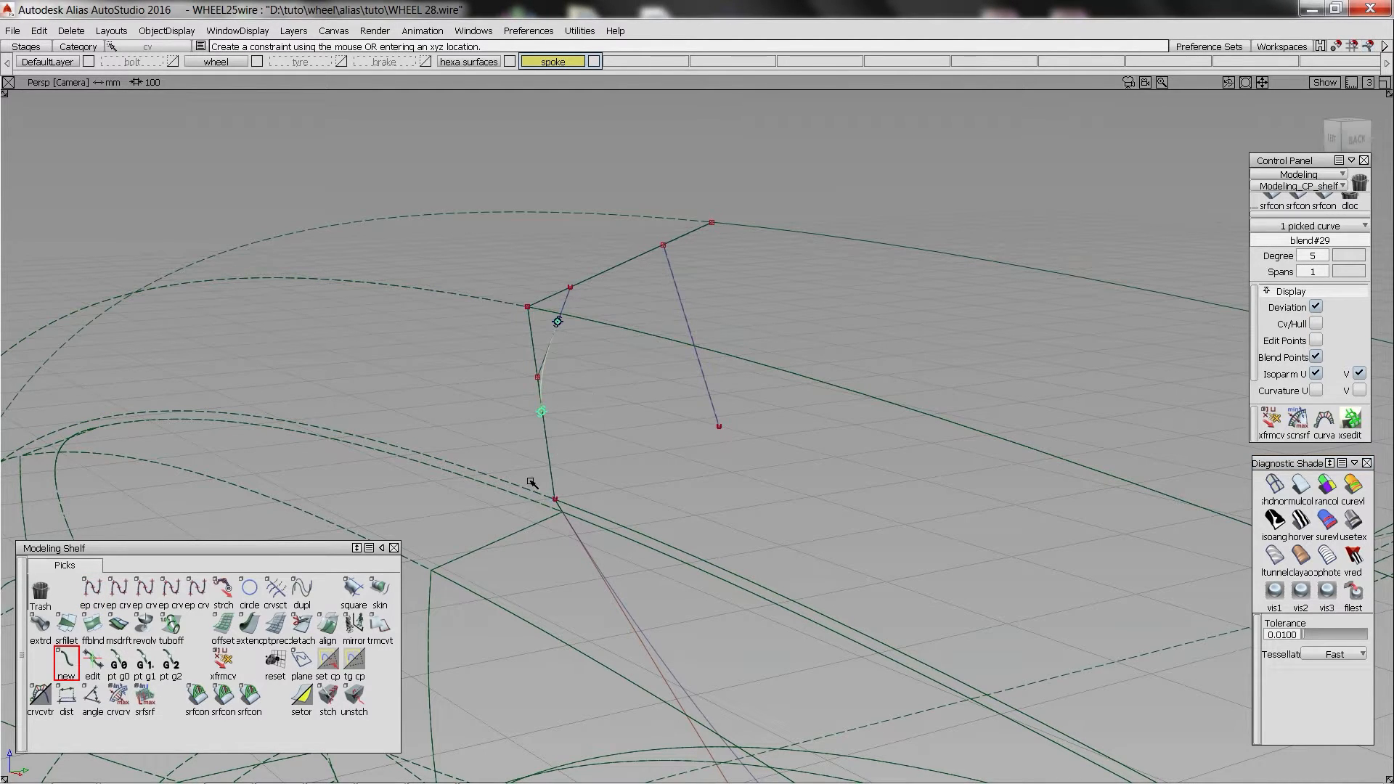
click(546, 438)
click(631, 461)
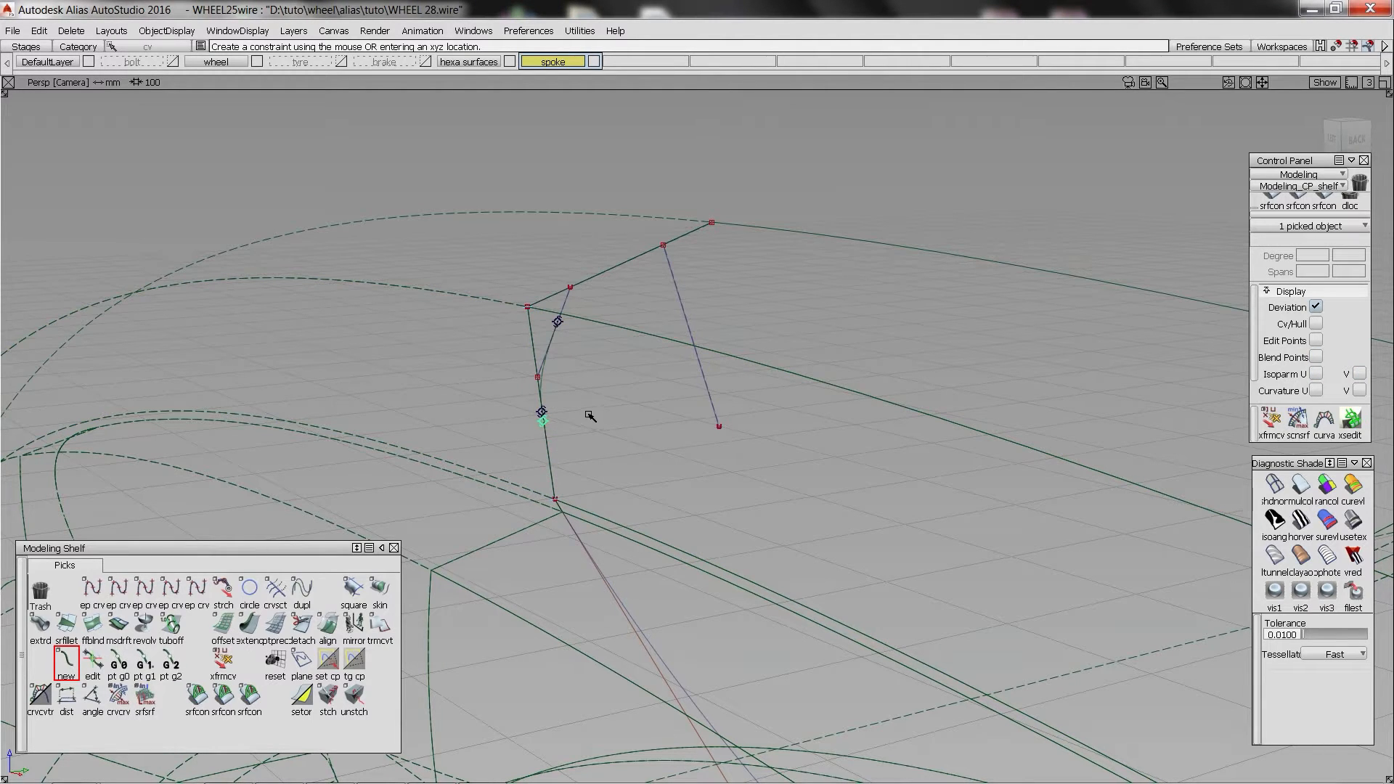
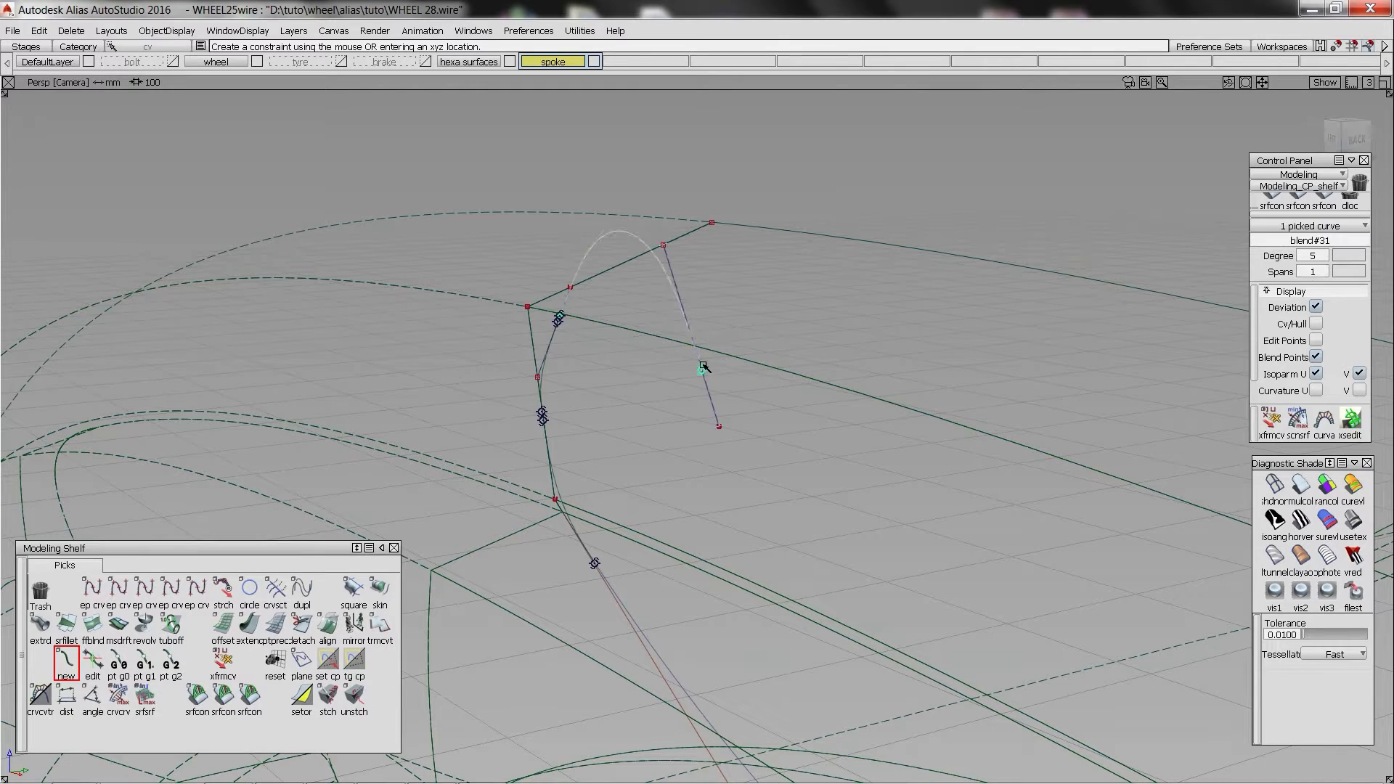
- Slide the end points of the lip blend and front blend along their guide lines and adjust the lip blend's tangent magnitude
ctrl+shift+drag(691, 328, 567, 318)
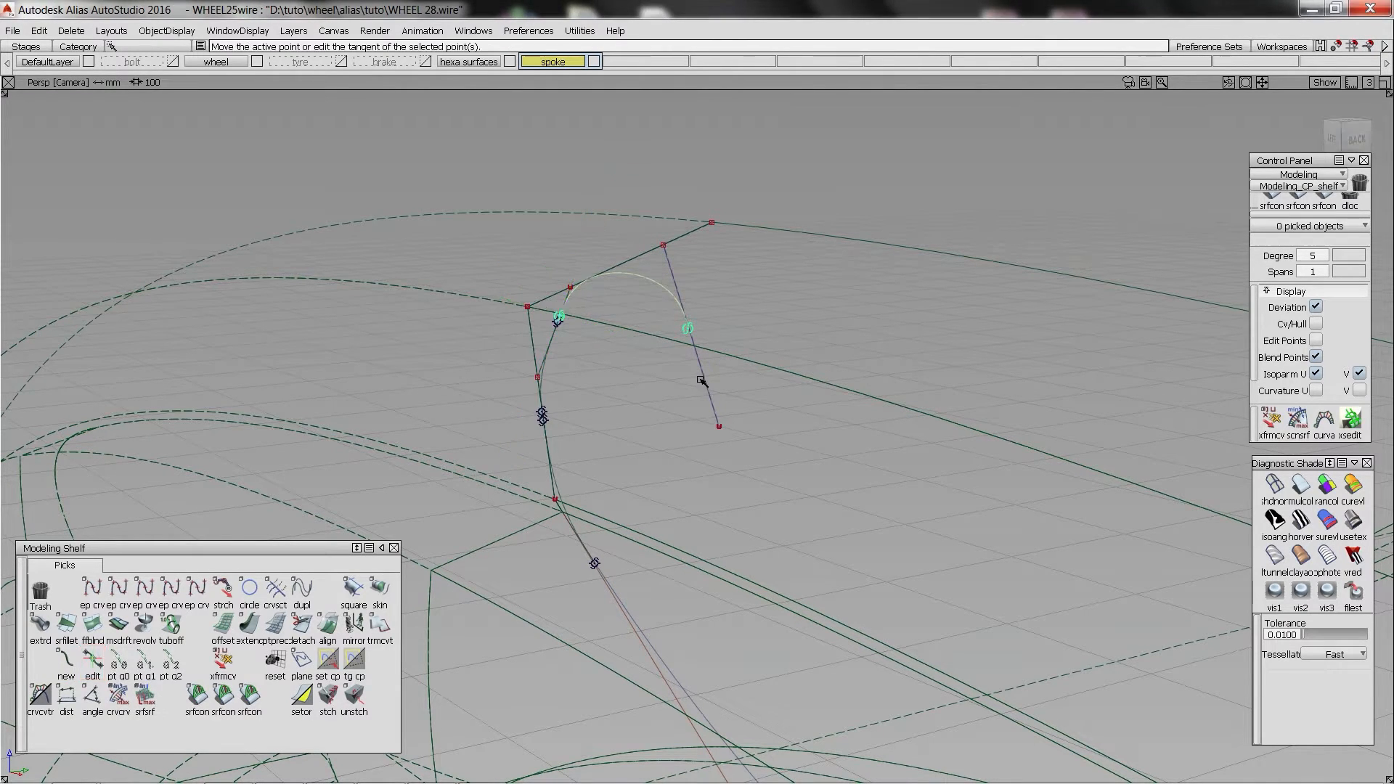
ctrl+shift+drag(700, 380, 711, 341)
click(558, 320)
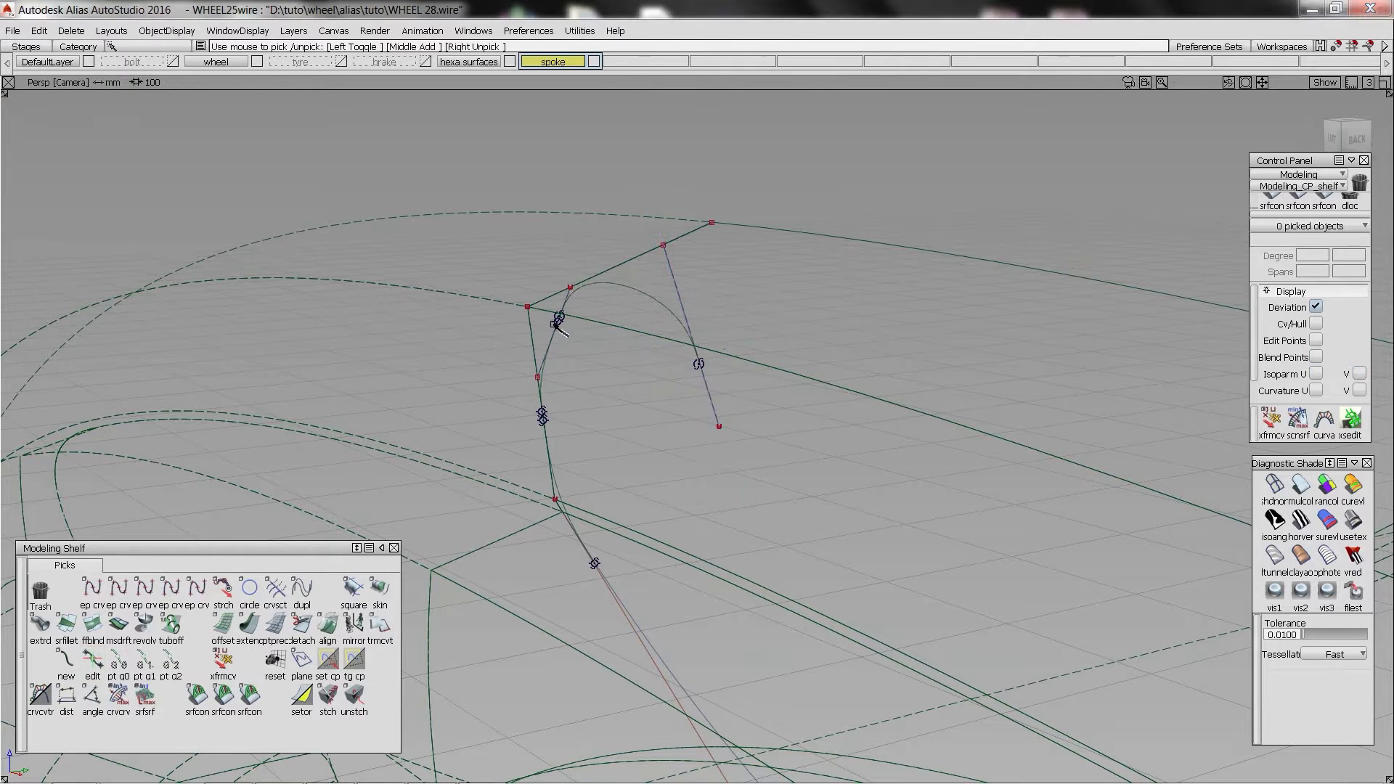
click(559, 324)
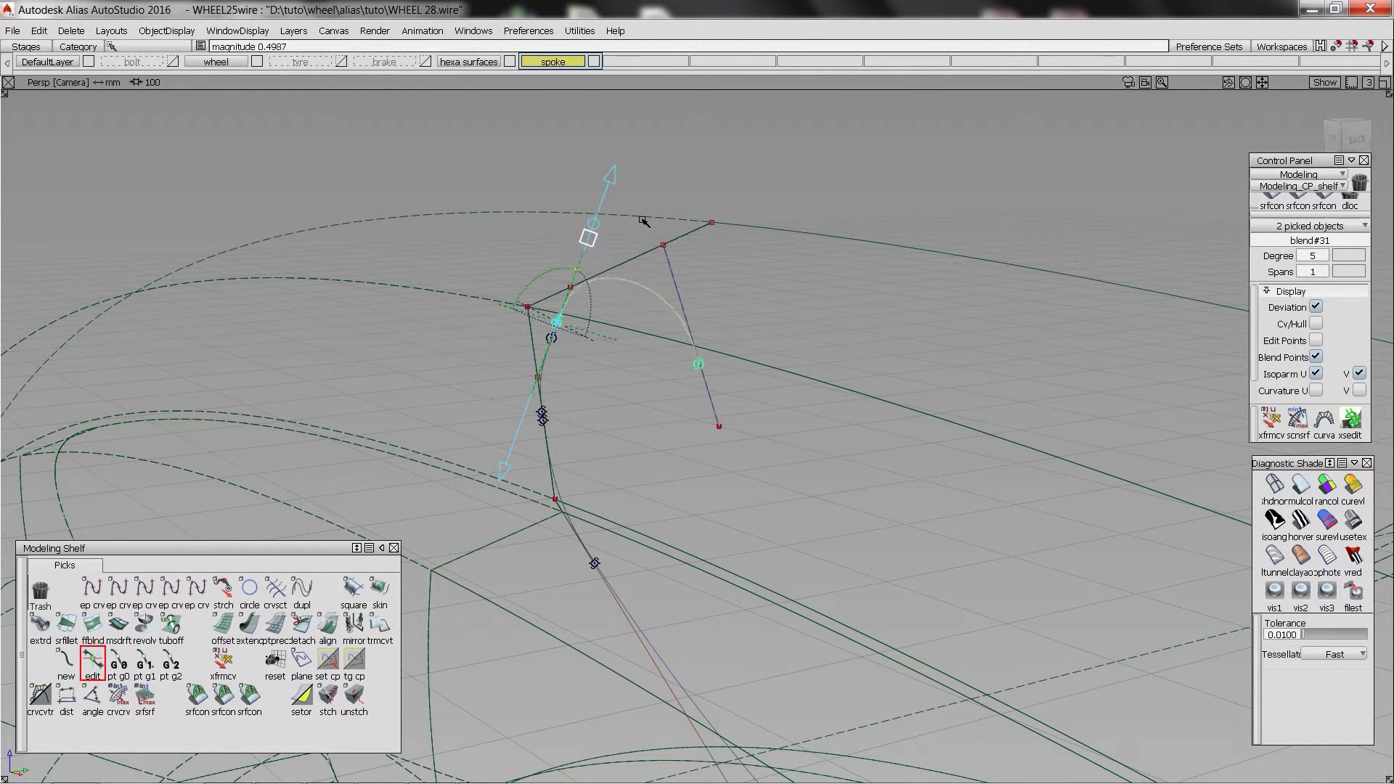
ctrl+shift+drag(638, 262, 641, 231)
click(554, 336)
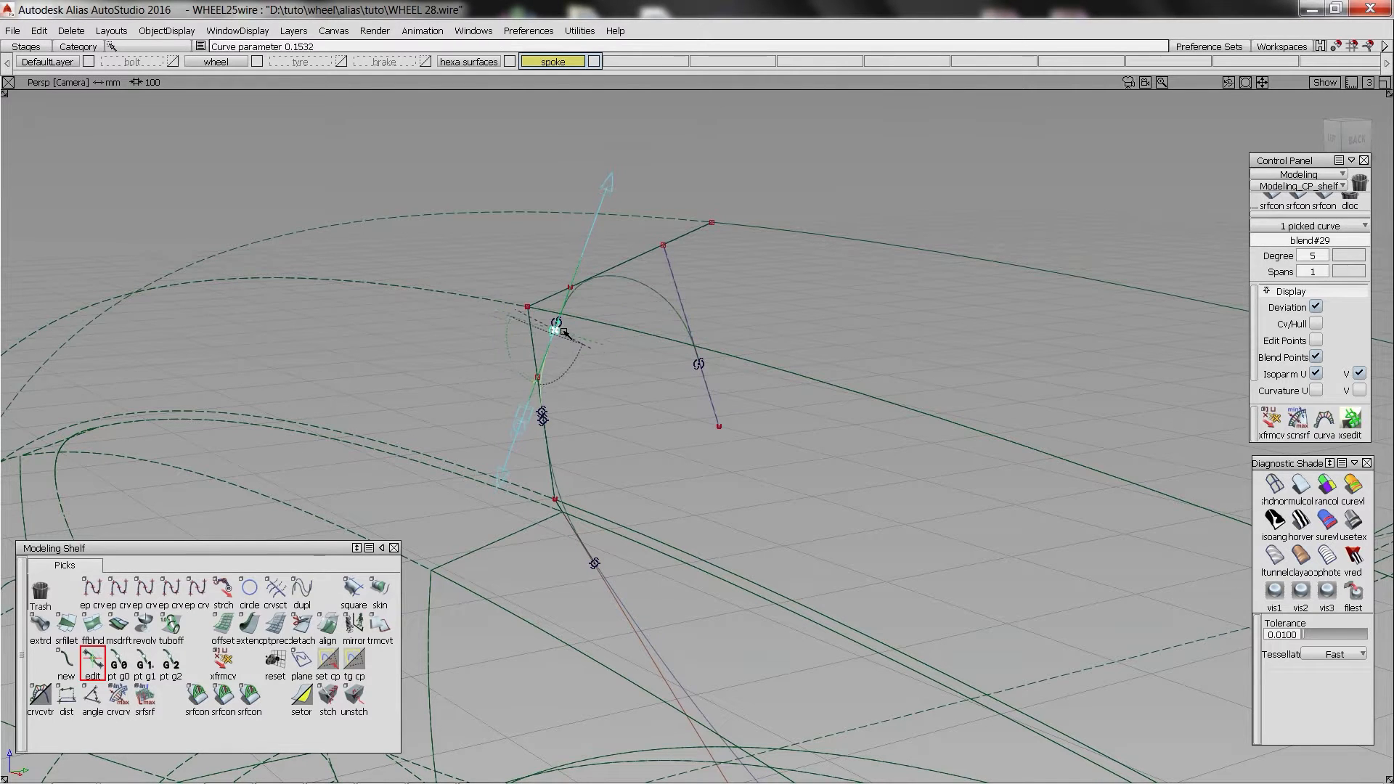
click(833, 338)
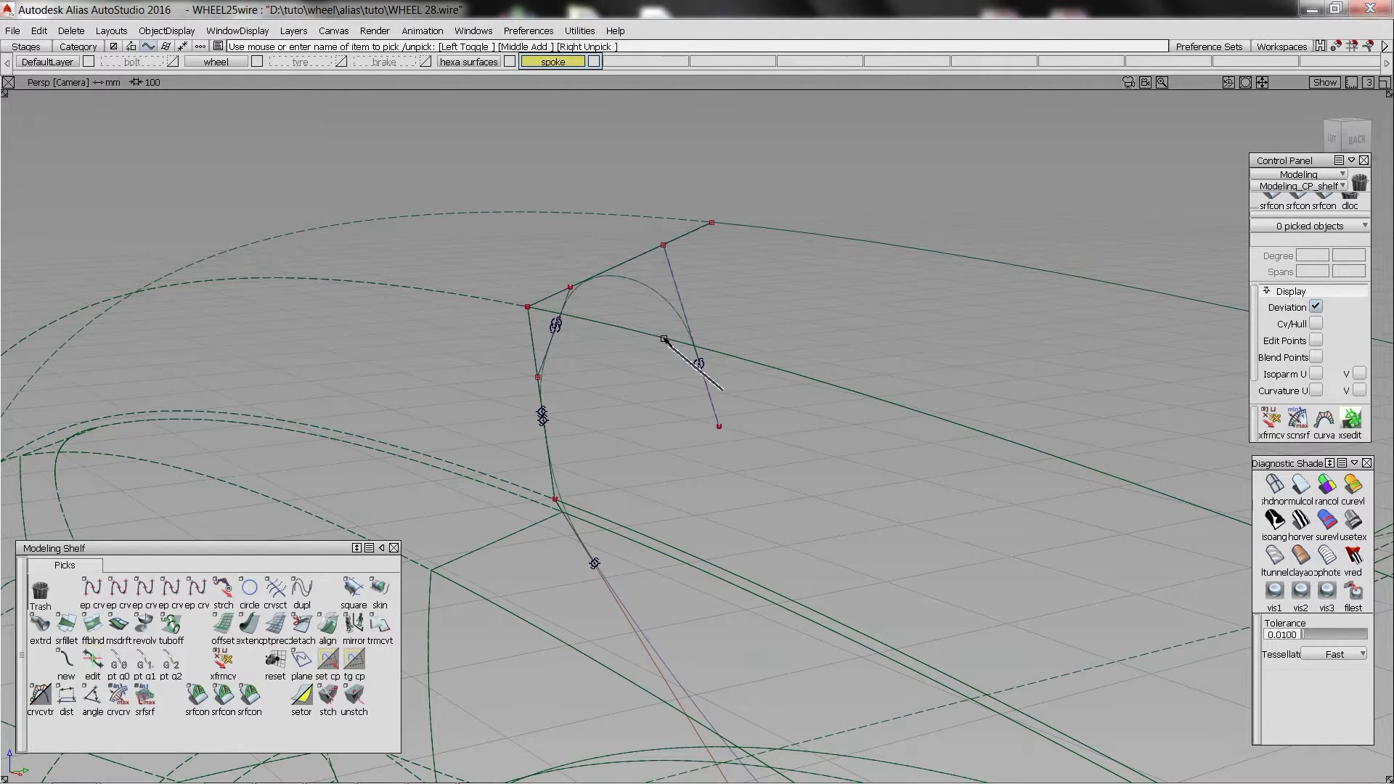
- Adjust the tangent length at the lip blend's end on the slanted guide curve to make the arc fuller
click(698, 363)
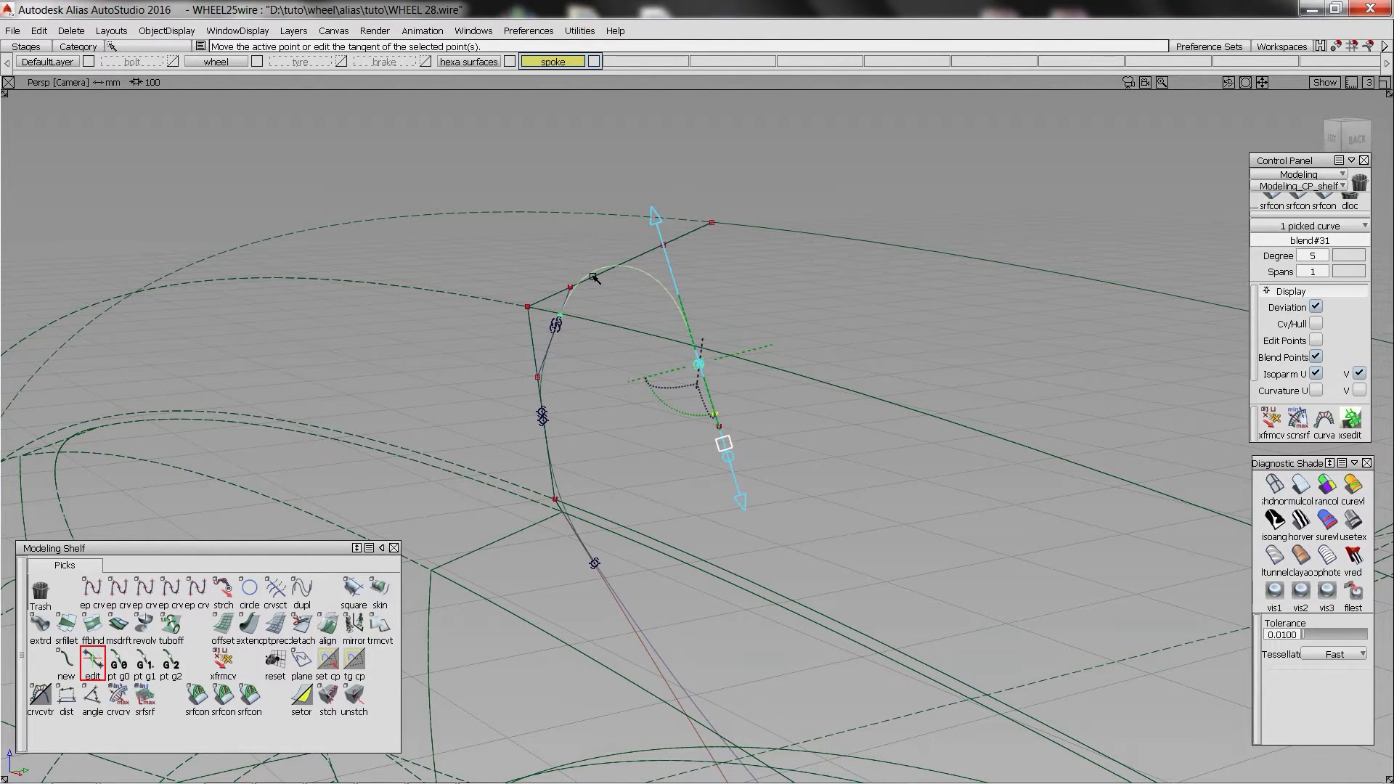
ctrl+shift+drag(617, 295, 616, 267)
drag(651, 259, 646, 283)
- Select the chamfer line and the three blend curves and move their pivots to the world origin
click(545, 368)
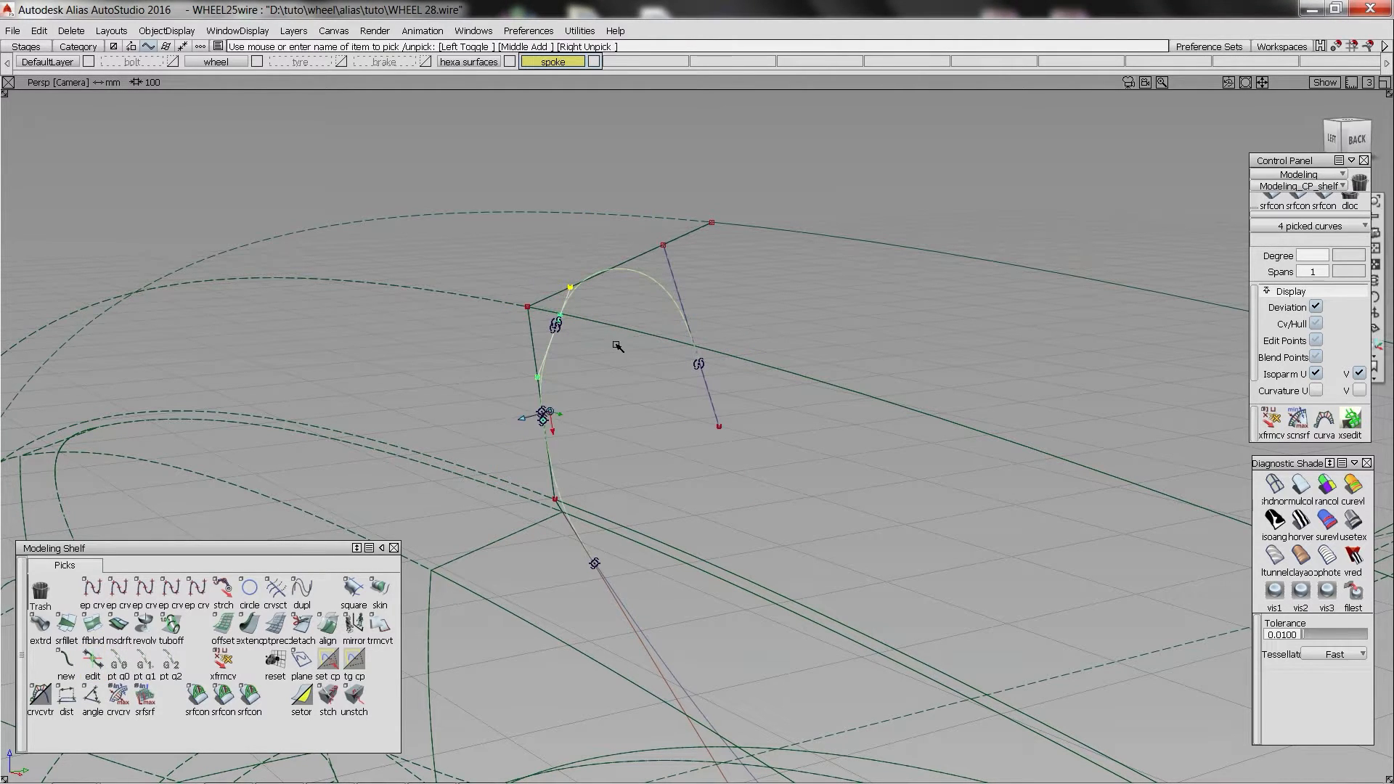
alt+shift+right_drag(617, 347, 501, 509)
alt+shift+drag(501, 508, 639, 710)
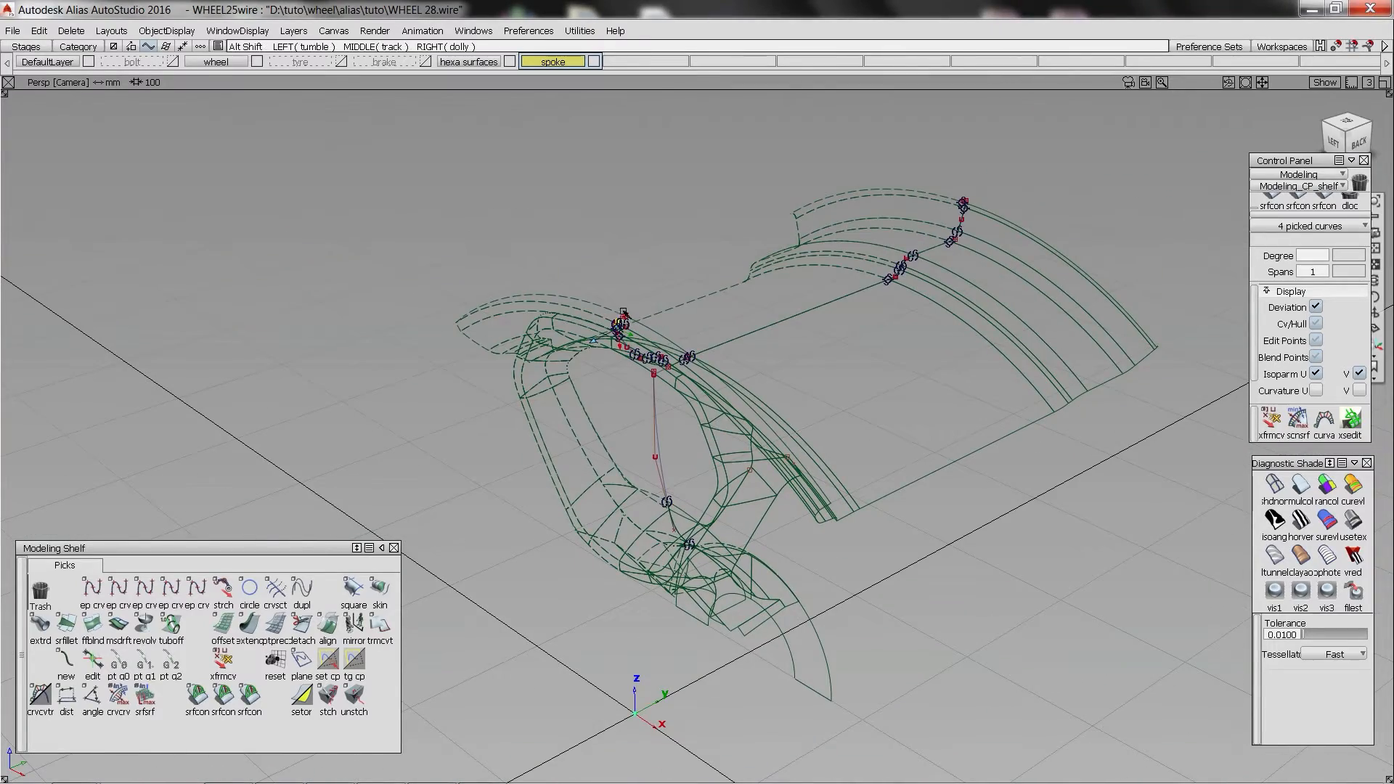
alt+shift+right_drag(661, 351, 663, 414)
alt+shift+drag(663, 414, 601, 360)
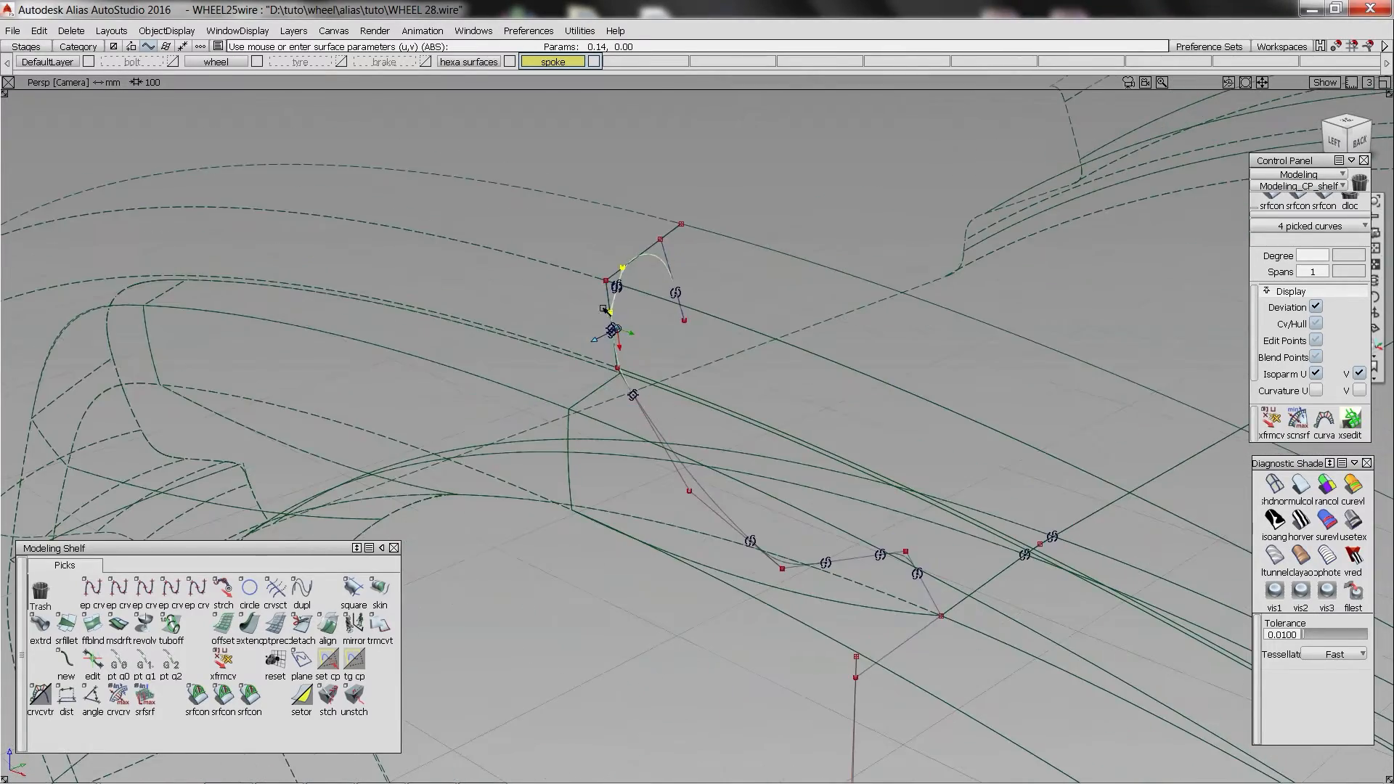
mouse_move(688, 304)
alt+shift+right_down()
mouse_move(715, 244)
mouse_move(673, 268)
alt+shift+right_up()
ctrl+shift+drag(673, 268, 666, 340)
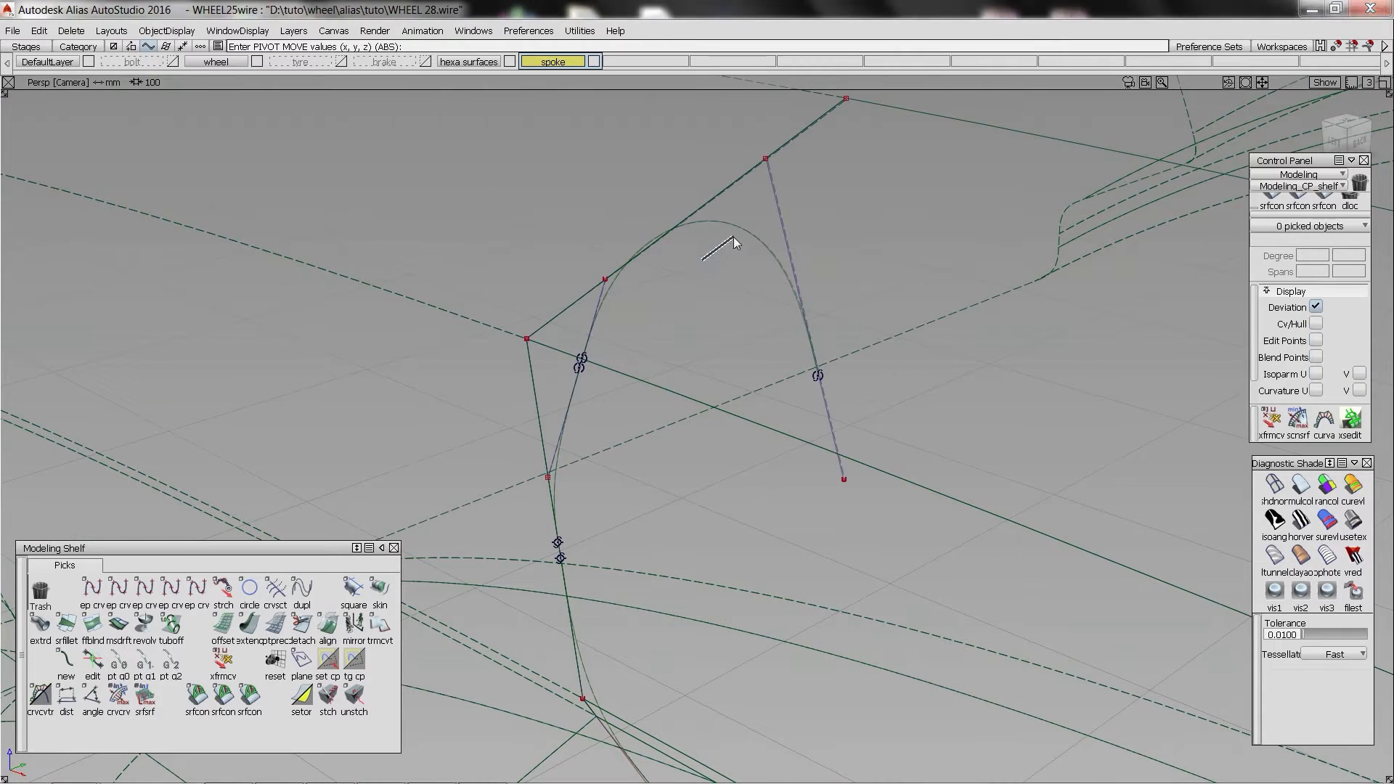
- Revolve the lip blend curve and the chamfer line 36° about the Y axis and check the surfaces briefly in shaded display
click(731, 231)
click(144, 623)
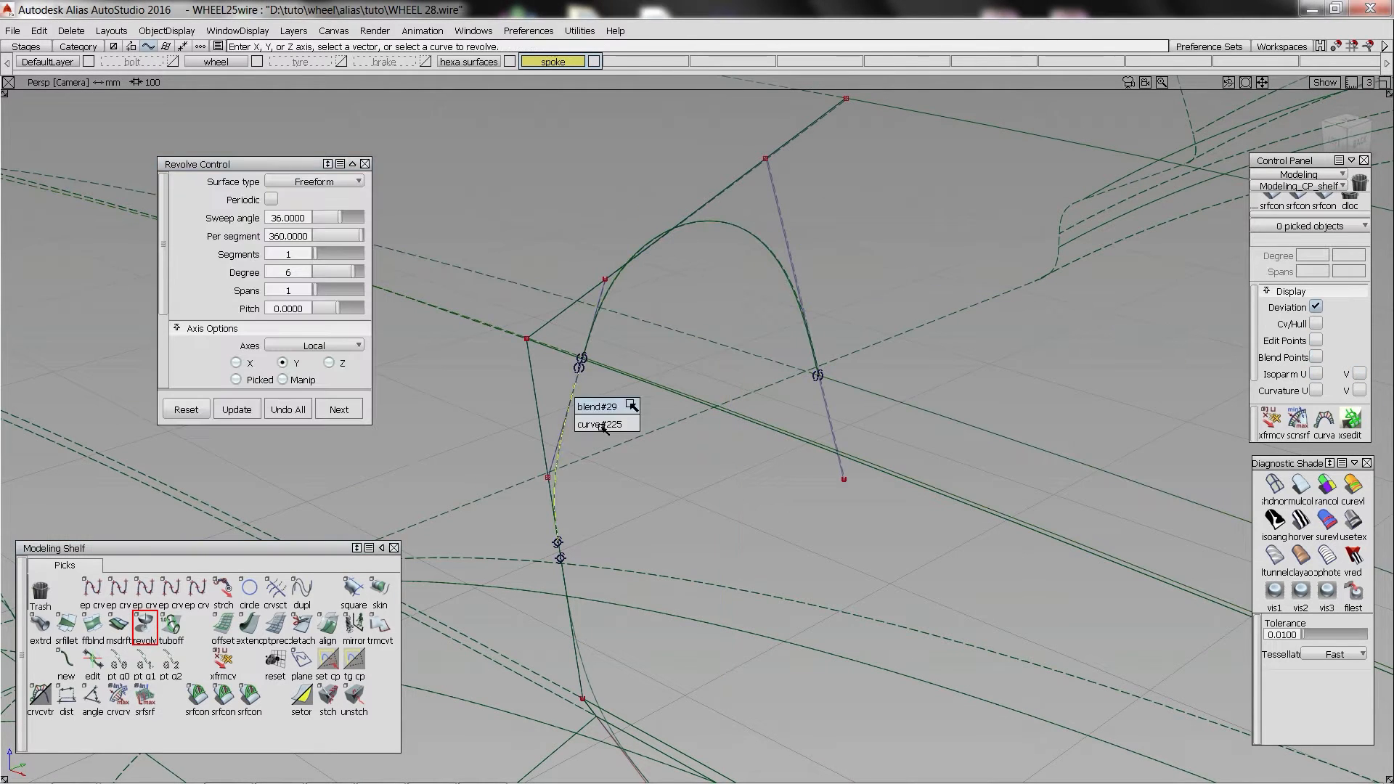
ctrl+shift+drag(643, 349, 643, 414)
click(864, 469)
click(918, 523)
click(1301, 485)
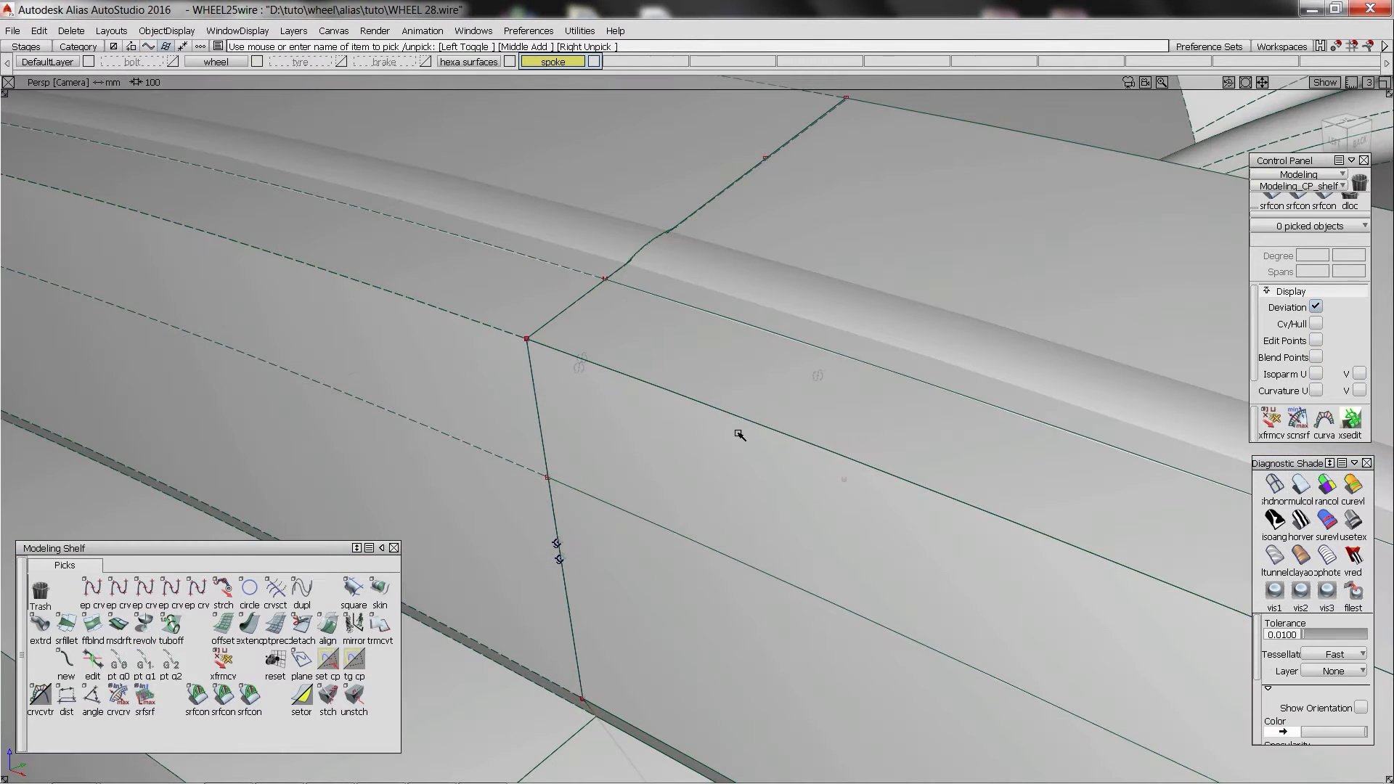
click(1276, 485)
- Project the lip blend surface's front edge onto the chamfer surface
click(575, 385)
ctrl+shift+middle_drag(578, 385, 646, 378)
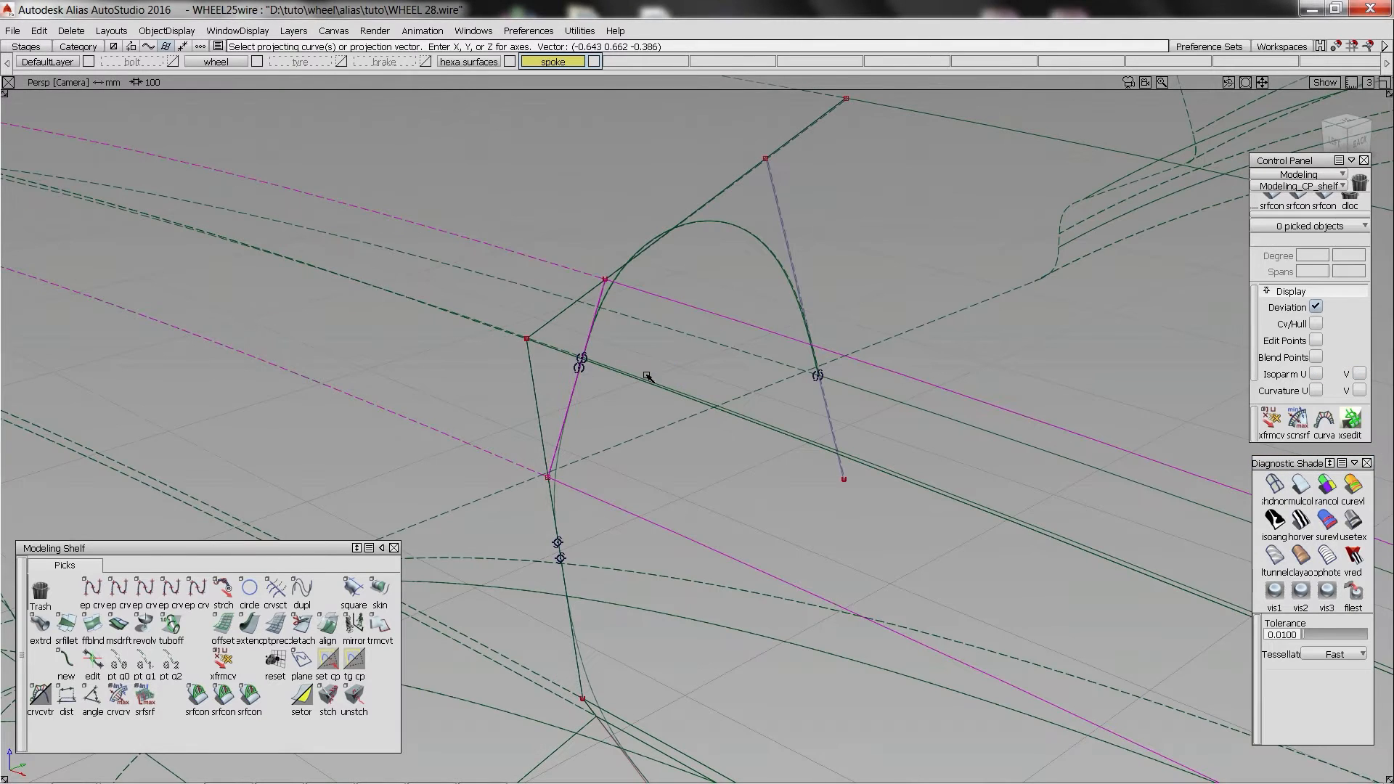
click(650, 382)
click(682, 427)
ctrl+shift+middle_drag(682, 427, 702, 438)
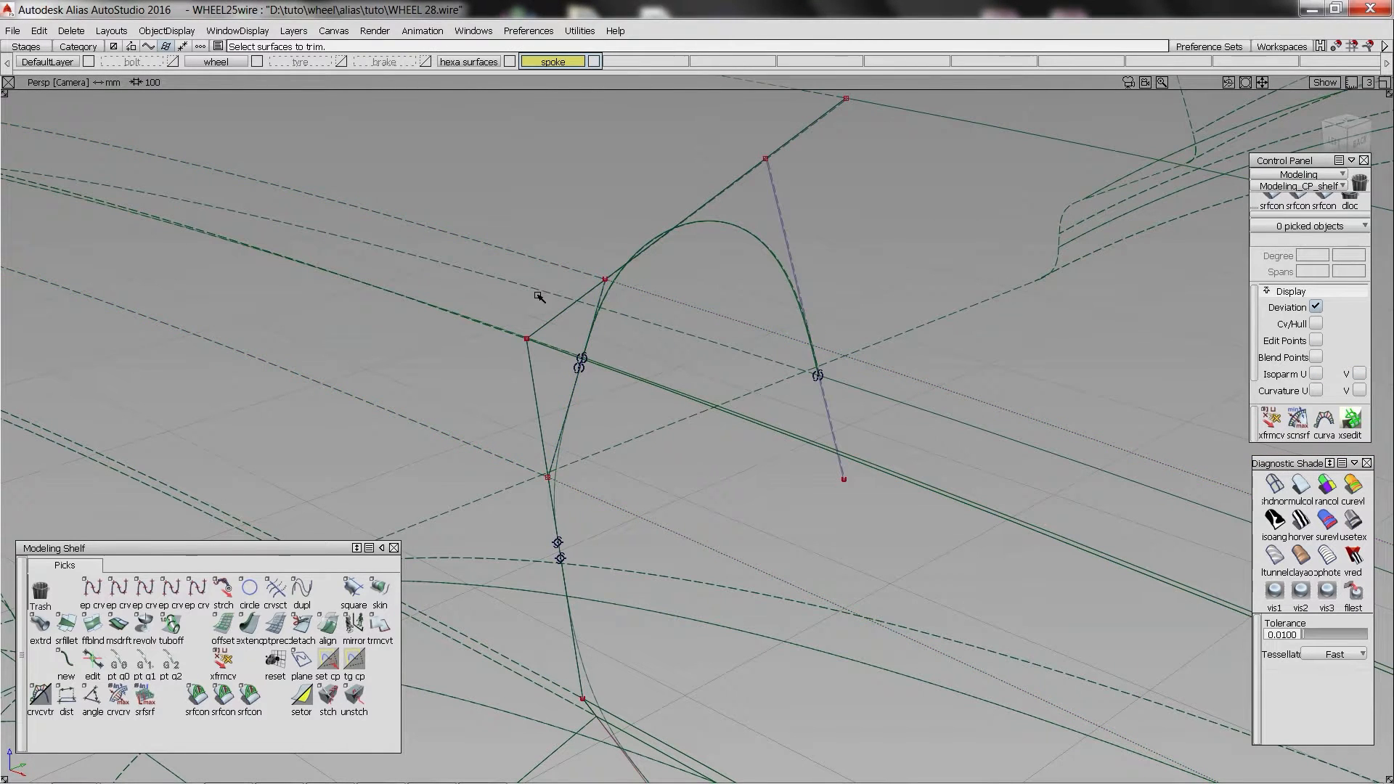
- Delete the old top surface of the lip and trim away the chamfer surface above the projected curve
ctrl+shift+drag(539, 296, 540, 334)
click(560, 313)
key(Delete)
key(Return)
ctrl+shift+drag(639, 248, 637, 290)
click(874, 378)
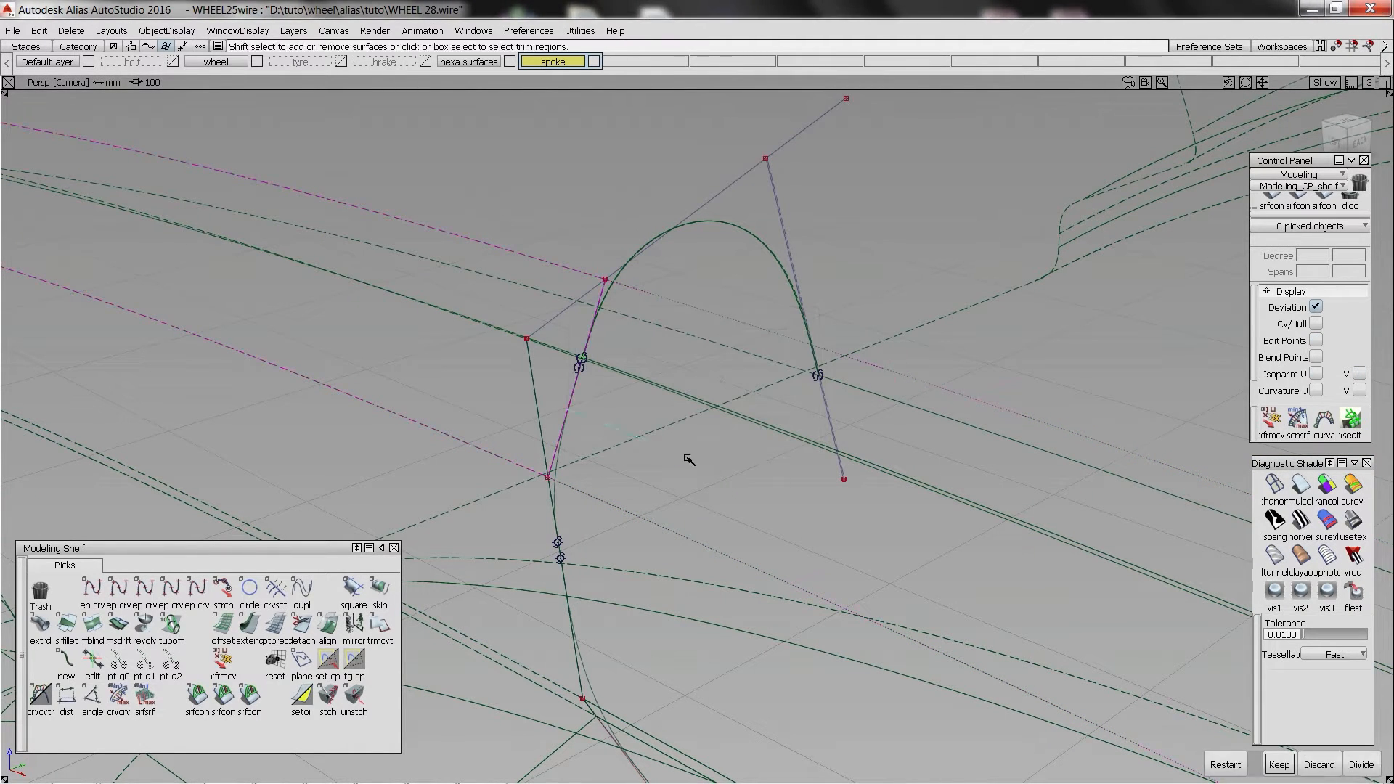
click(691, 461)
key(space)
ctrl+shift+drag(690, 430, 691, 470)
ctrl+shift+drag(591, 426, 662, 521)
click(574, 388)
ctrl+shift+middle_drag(574, 388, 619, 389)
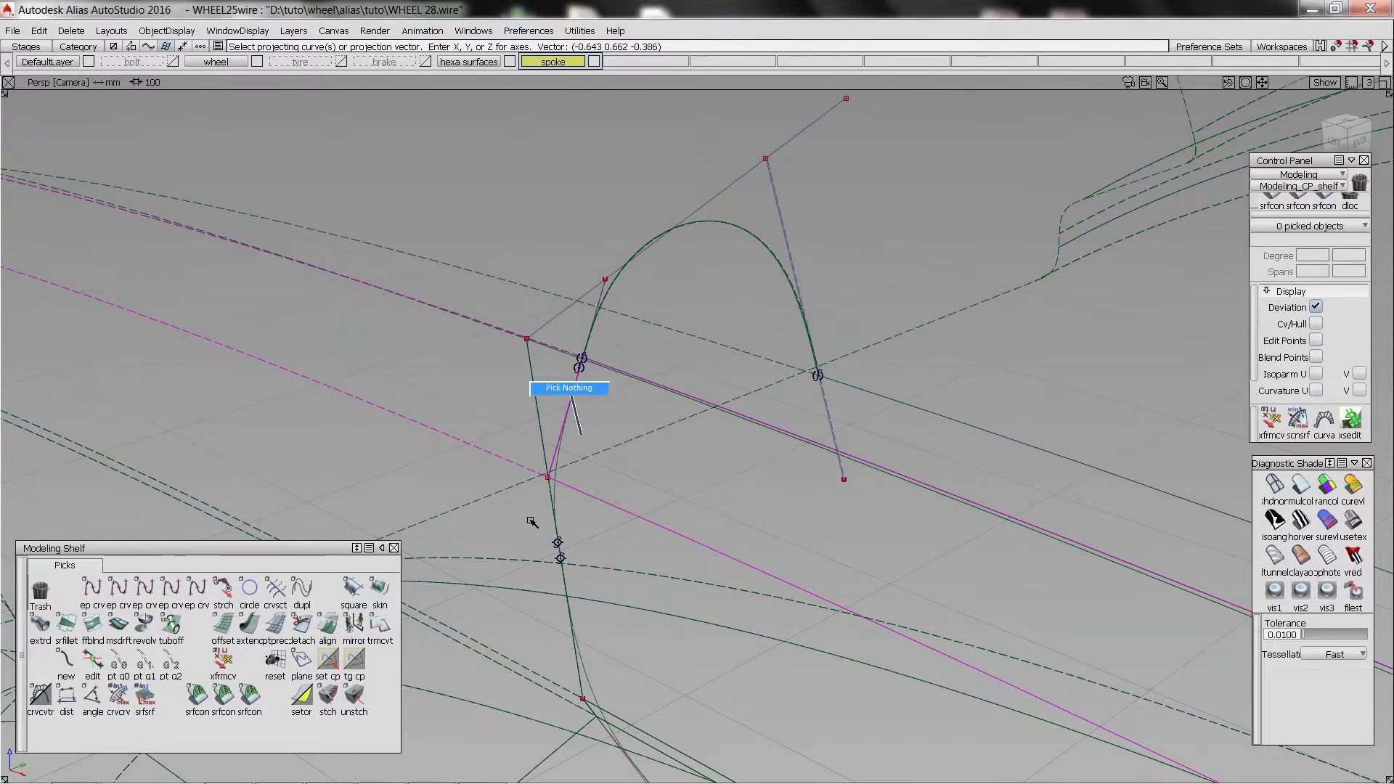
ctrl+shift+middle_drag(581, 434, 582, 434)
- Revolve the blend curve between chamfer and front face 36° about the Y axis and trim the chamfer surface along its upper edge
click(588, 434)
click(143, 625)
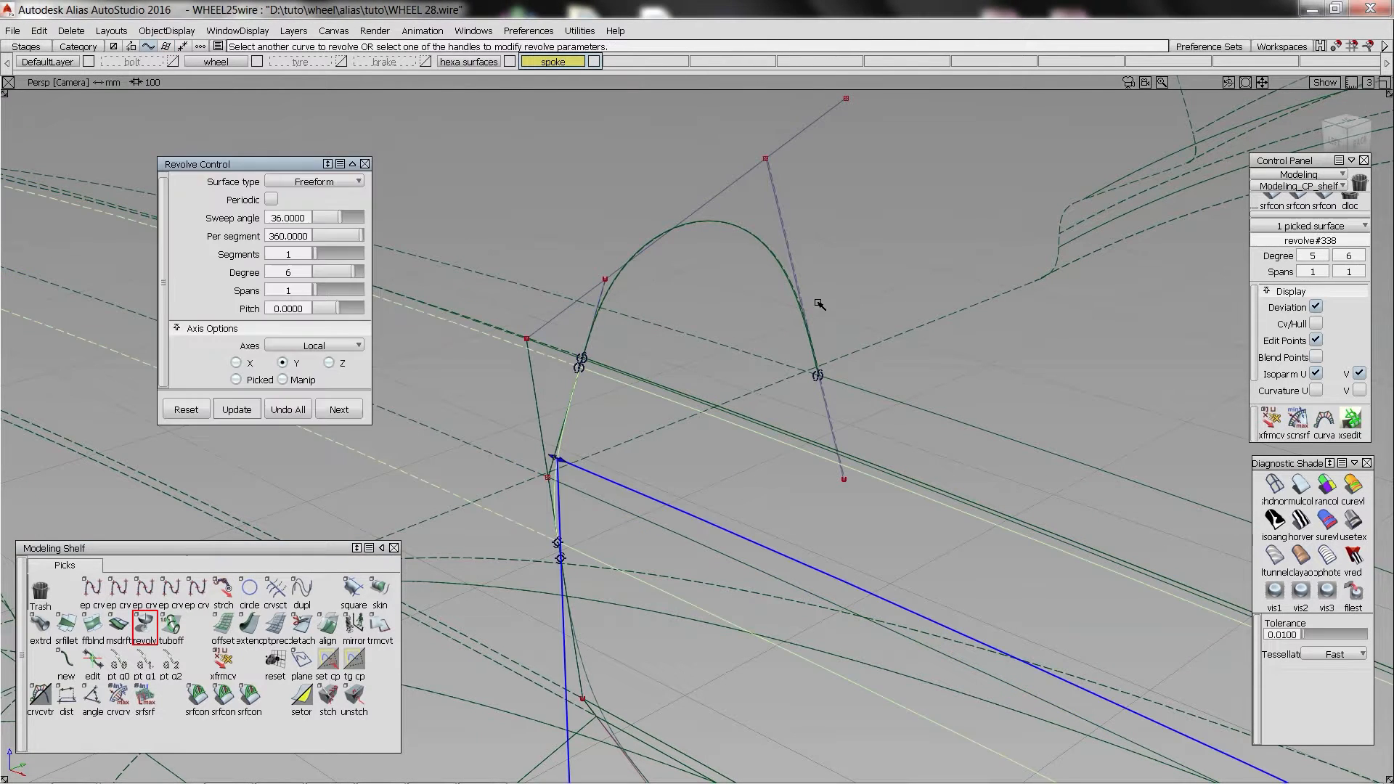
ctrl+shift+middle_drag(563, 382, 607, 383)
ctrl+shift+drag(607, 382, 609, 423)
click(638, 385)
click(643, 414)
mouse_move(718, 448)
ctrl+shift+mouse_down()
mouse_move(646, 369)
mouse_move(563, 504)
mouse_move(564, 544)
ctrl+shift+mouse_up()
click(646, 334)
click(651, 387)
key(space)
- Project the front blend surface's lower edge onto the rim's front face and trim away the strip above it
click(566, 631)
ctrl+shift+drag(755, 651, 733, 617)
click(722, 610)
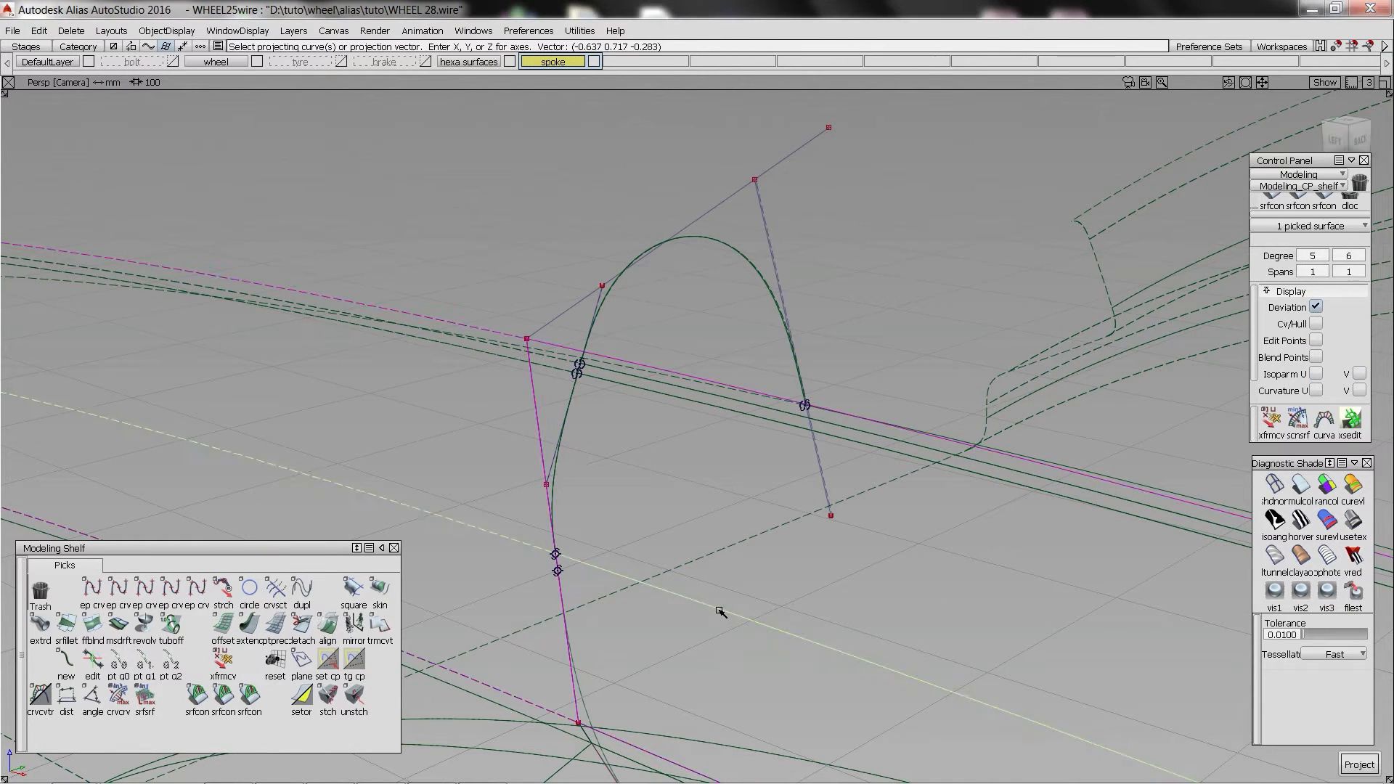
key(space)
ctrl+shift+drag(675, 570, 677, 630)
click(573, 721)
key(space)
- Revolve the lowest blend curve 36° about the Y axis and trim the rim's front face along the blend's upper edge
click(575, 676)
alt+shift+right_drag(762, 668, 669, 678)
alt+shift+middle_drag(669, 678, 606, 642)
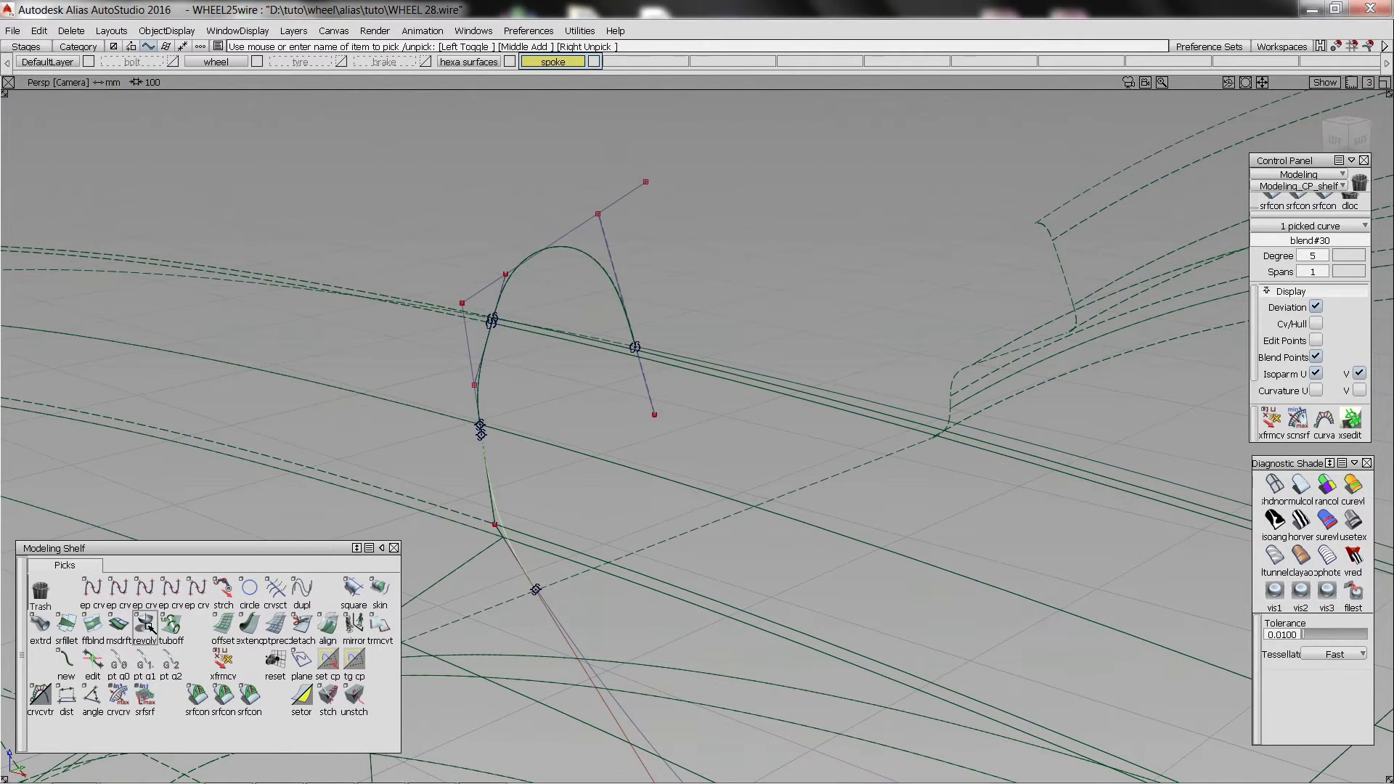
click(145, 625)
click(597, 483)
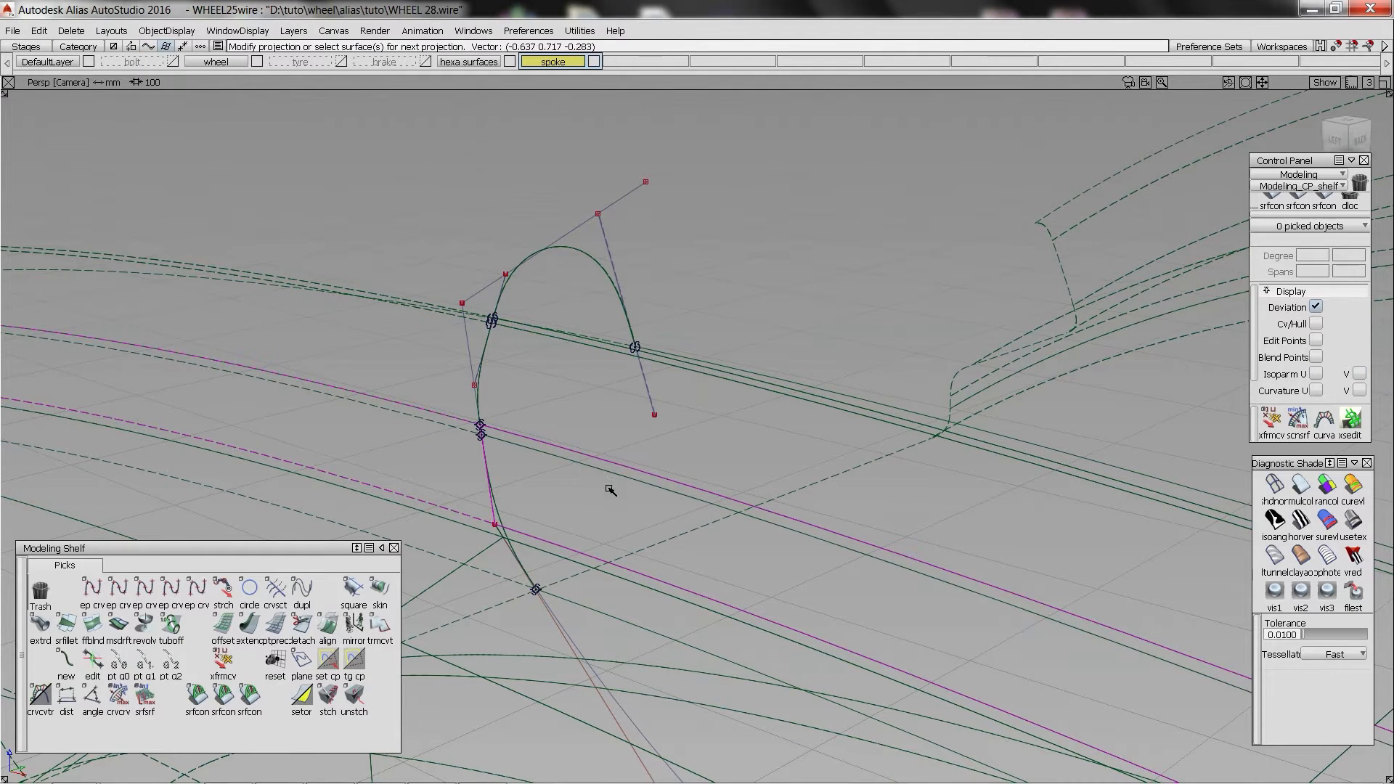
key(space)
- Project the lowest blend surface's lower edge onto the adjoining inner rim surface and trim away the surplus strip in shaded display
alt+shift+drag(537, 446, 473, 487)
ctrl+shift+drag(606, 621, 574, 603)
click(488, 569)
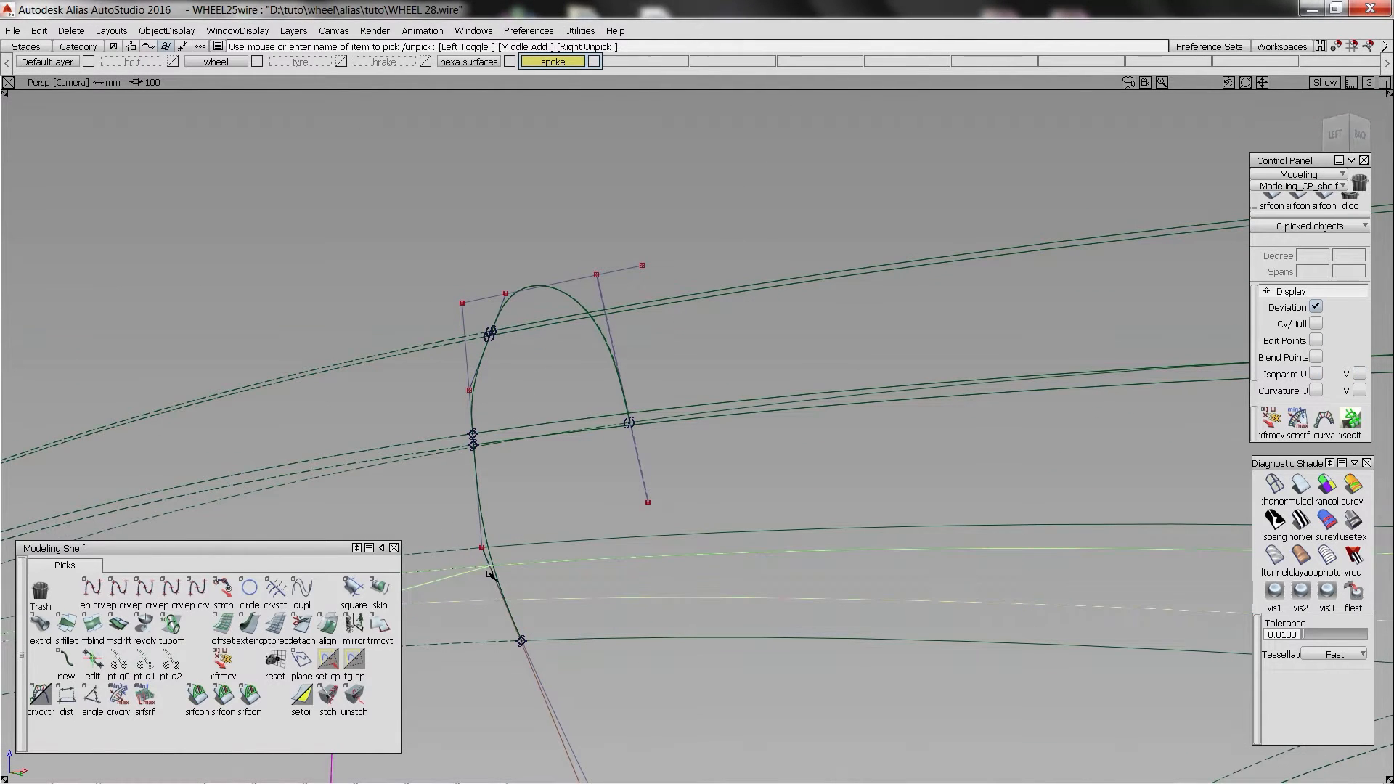
click(489, 567)
click(486, 556)
ctrl+shift+right_drag(707, 683, 676, 674)
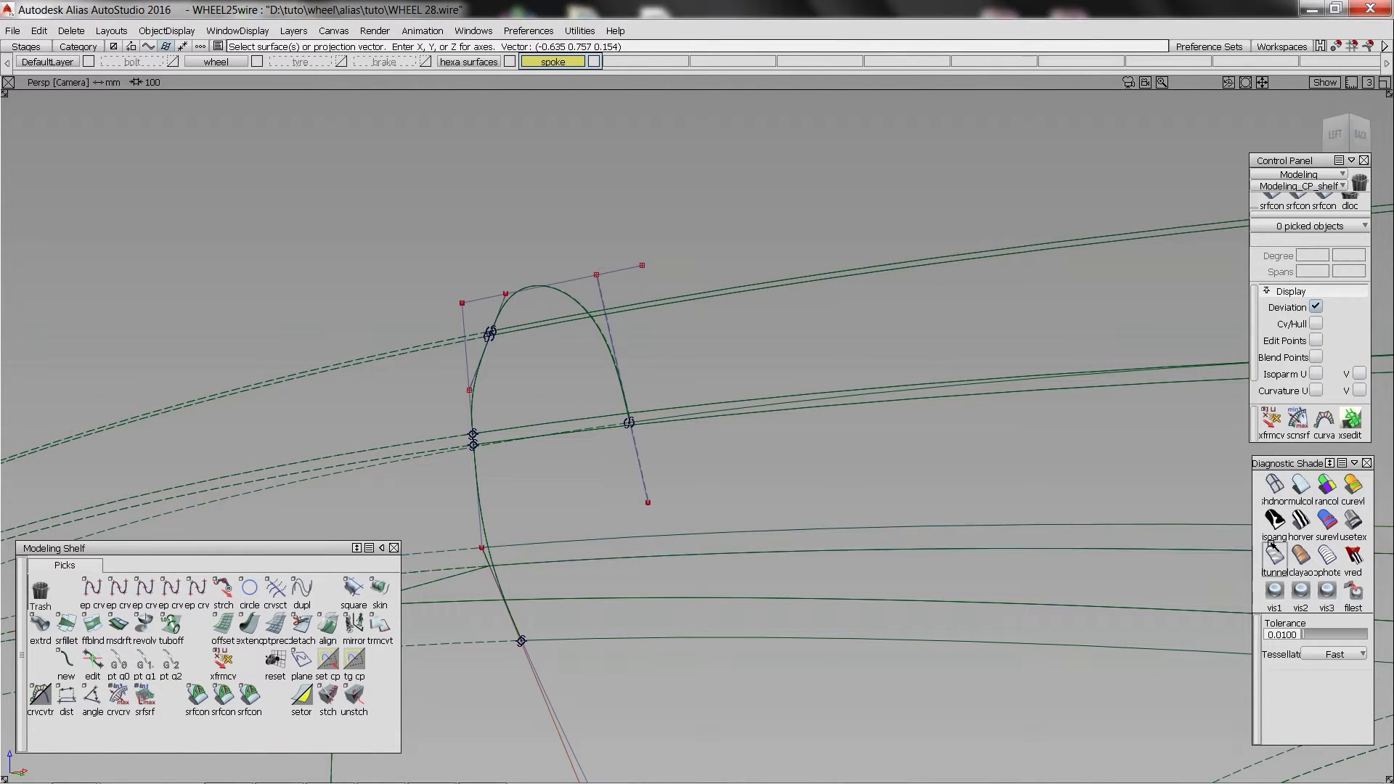
click(1301, 486)
alt+shift+right_drag(1133, 549, 1030, 536)
alt+shift+drag(1030, 535, 825, 504)
click(1021, 523)
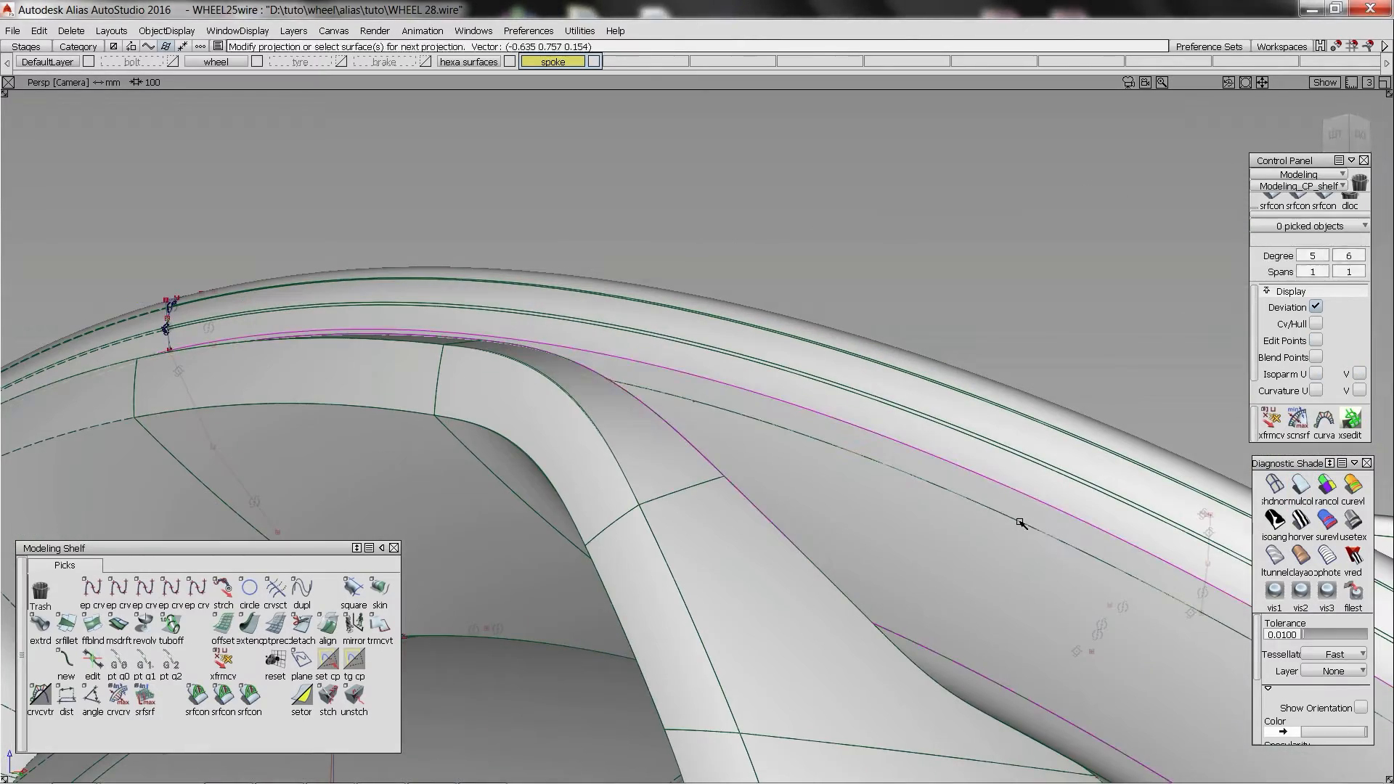
key(space)
- Check the curvature continuity between the blend surfaces and their neighbours on the rear rim
alt+shift+right_drag(668, 383, 429, 354)
alt+shift+drag(430, 355, 706, 500)
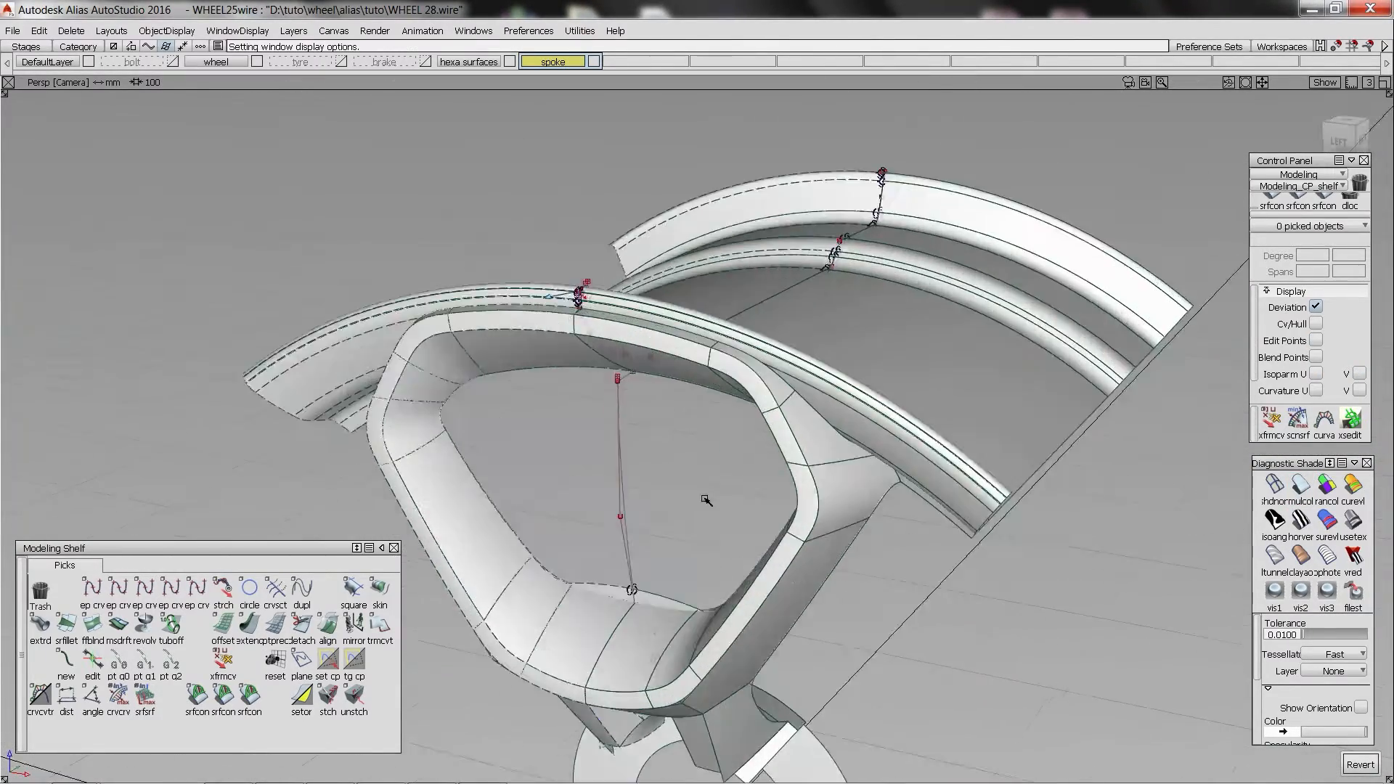
click(250, 697)
click(1075, 222)
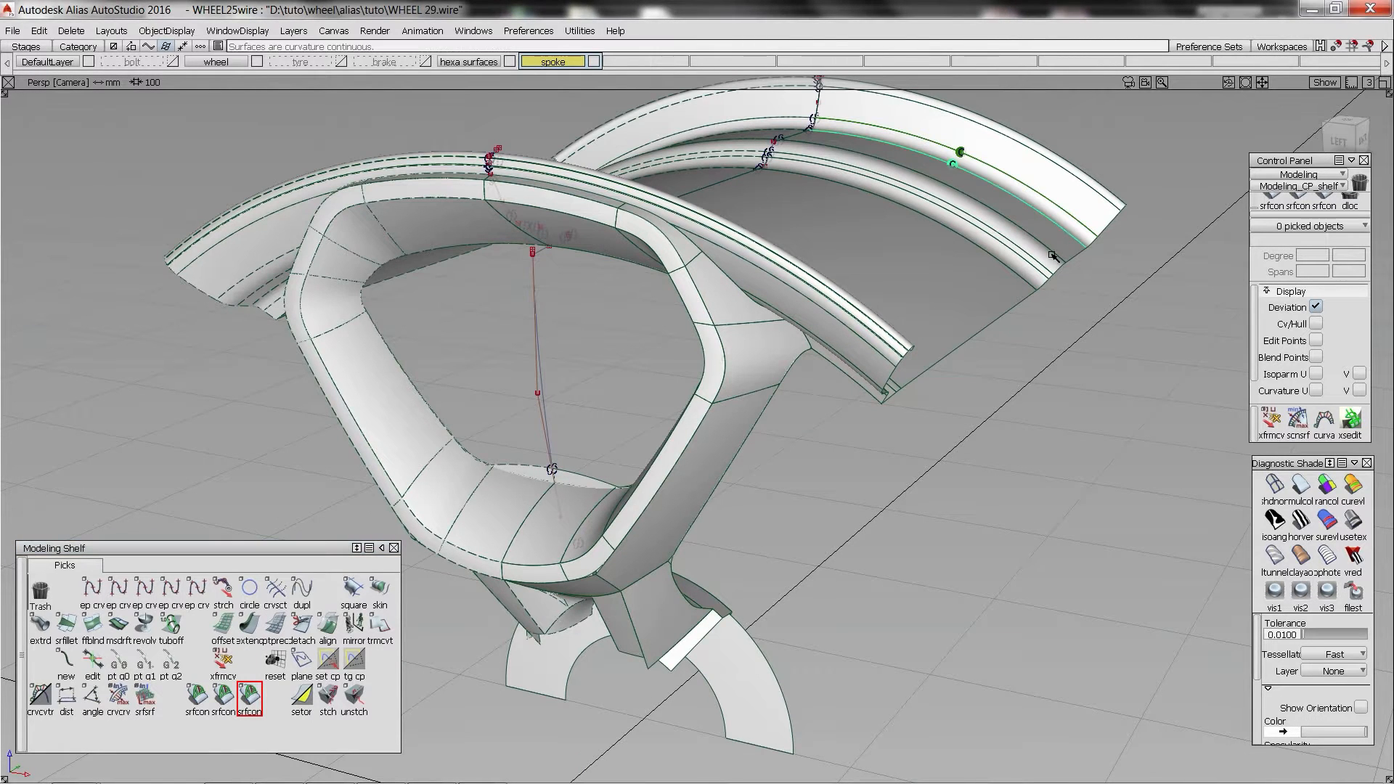
- Check the curvature continuity along the edges of the new lip and front blend surfaces on the front rim
alt+shift+right_drag(893, 393, 899, 370)
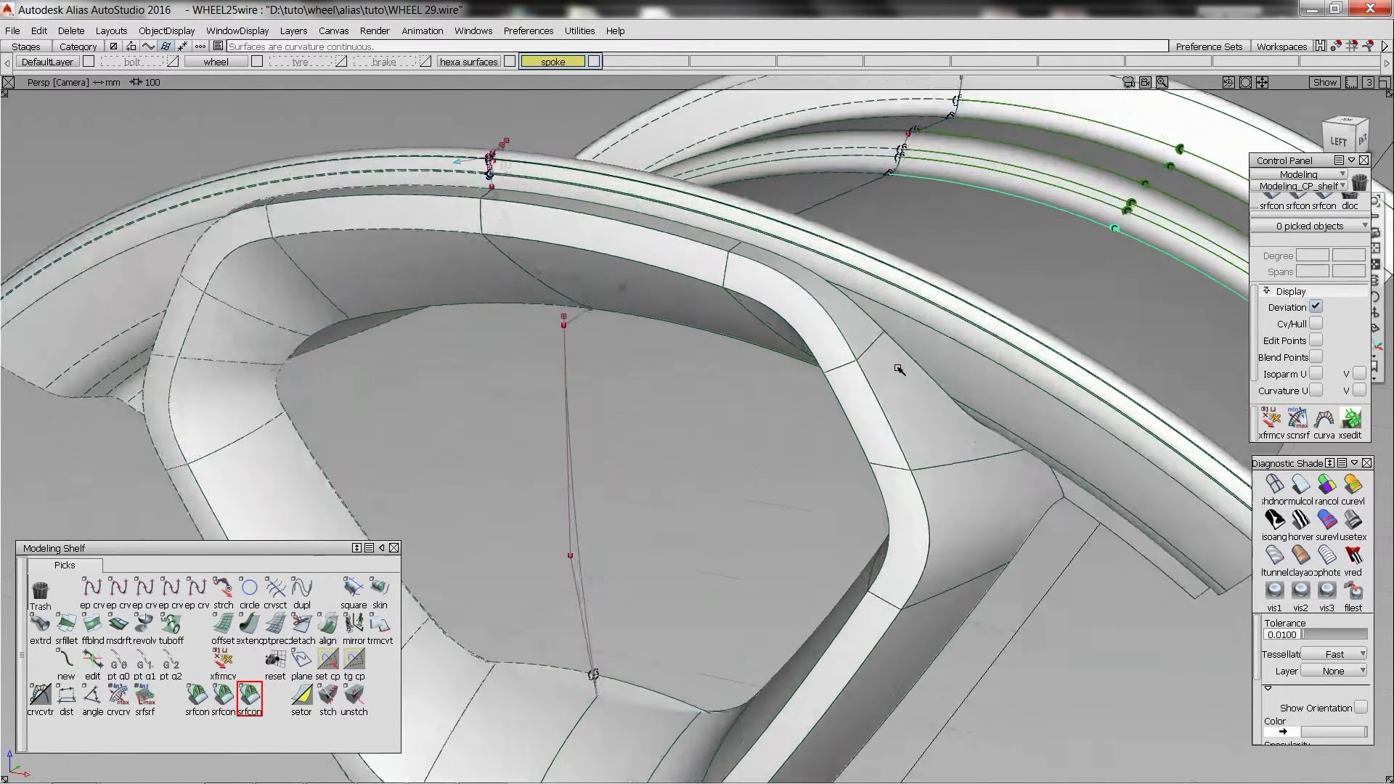
alt+shift+drag(899, 370, 692, 440)
alt+shift+drag(788, 470, 1142, 534)
alt+shift+right_drag(1153, 608, 1155, 539)
click(1156, 534)
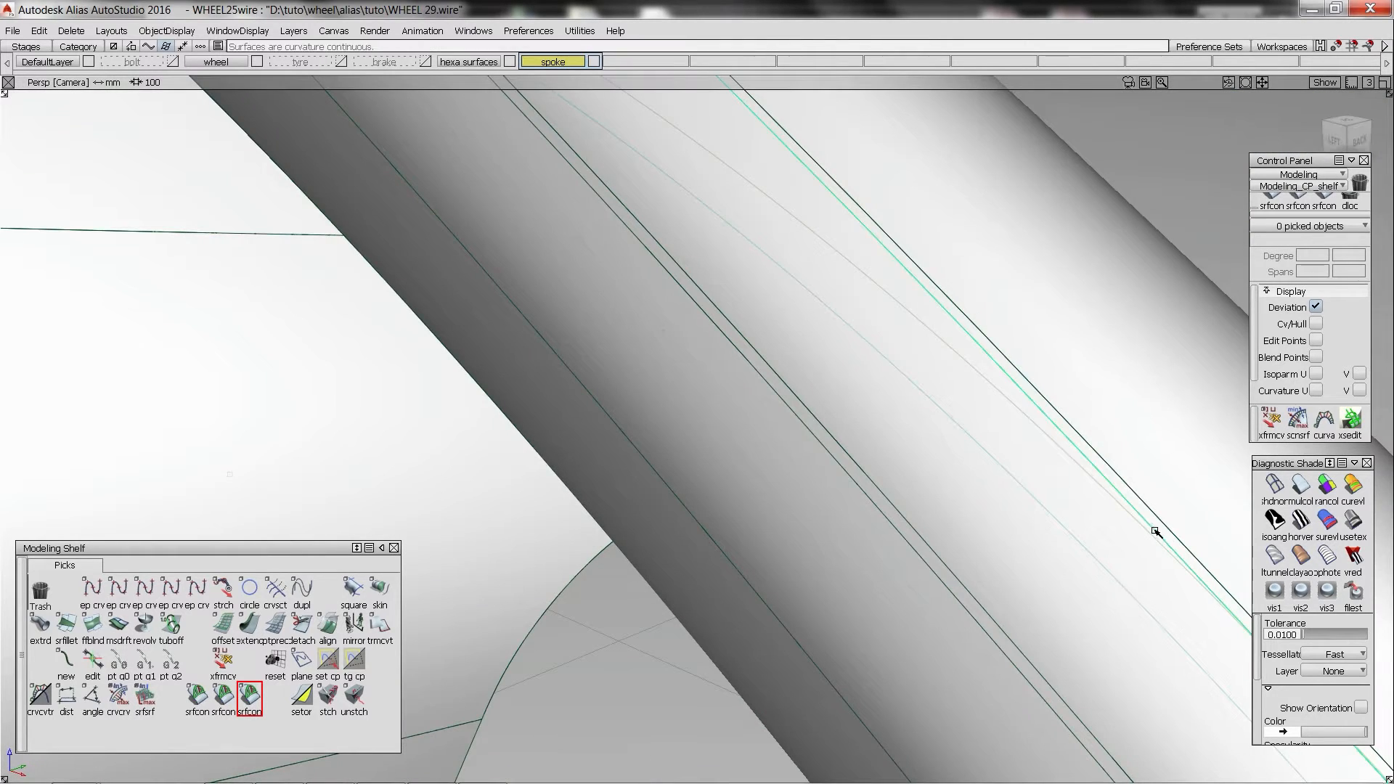
click(961, 599)
click(954, 605)
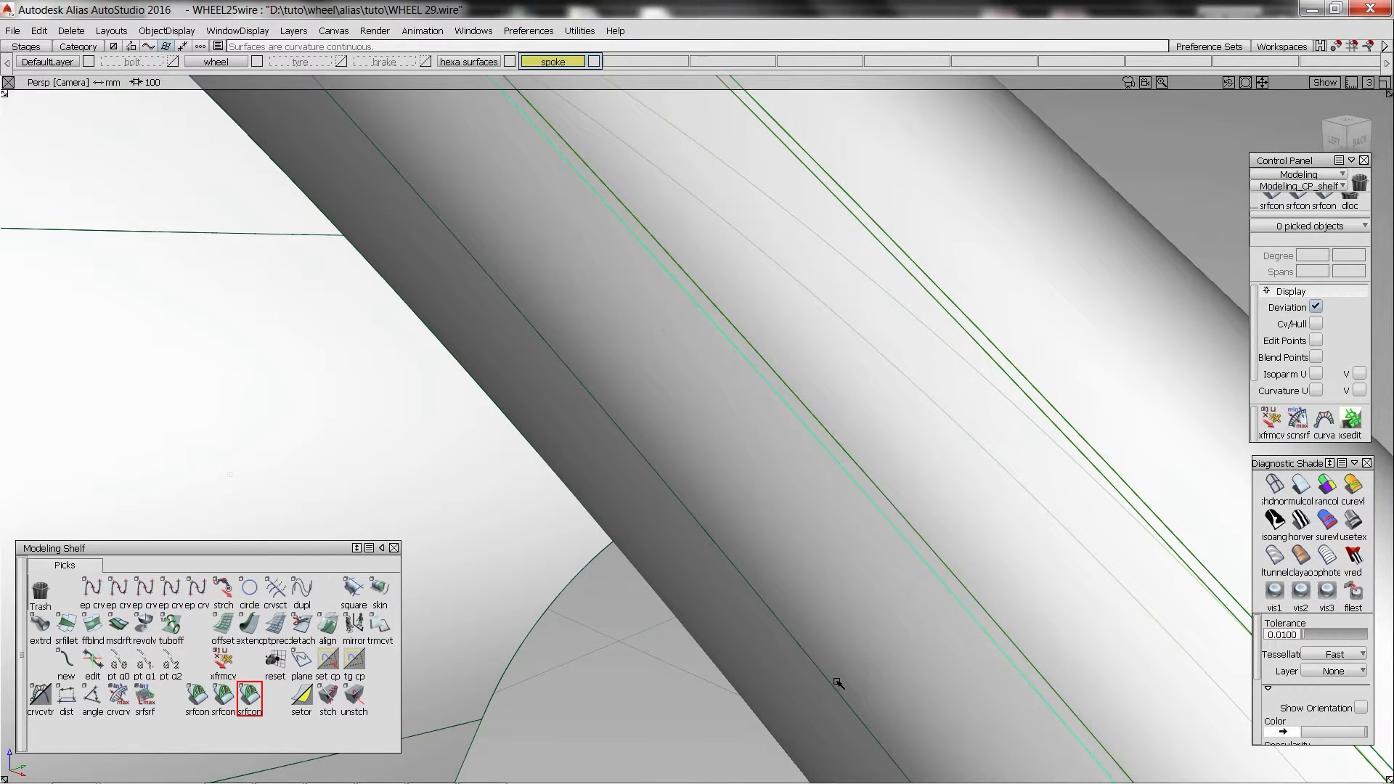
click(835, 682)
- Check the curvature continuity along the inner rim surface's lower edge beside the spoke
alt+shift+right_drag(835, 682, 953, 530)
alt+shift+drag(953, 530, 872, 355)
alt+shift+middle_drag(872, 355, 835, 251)
click(885, 601)
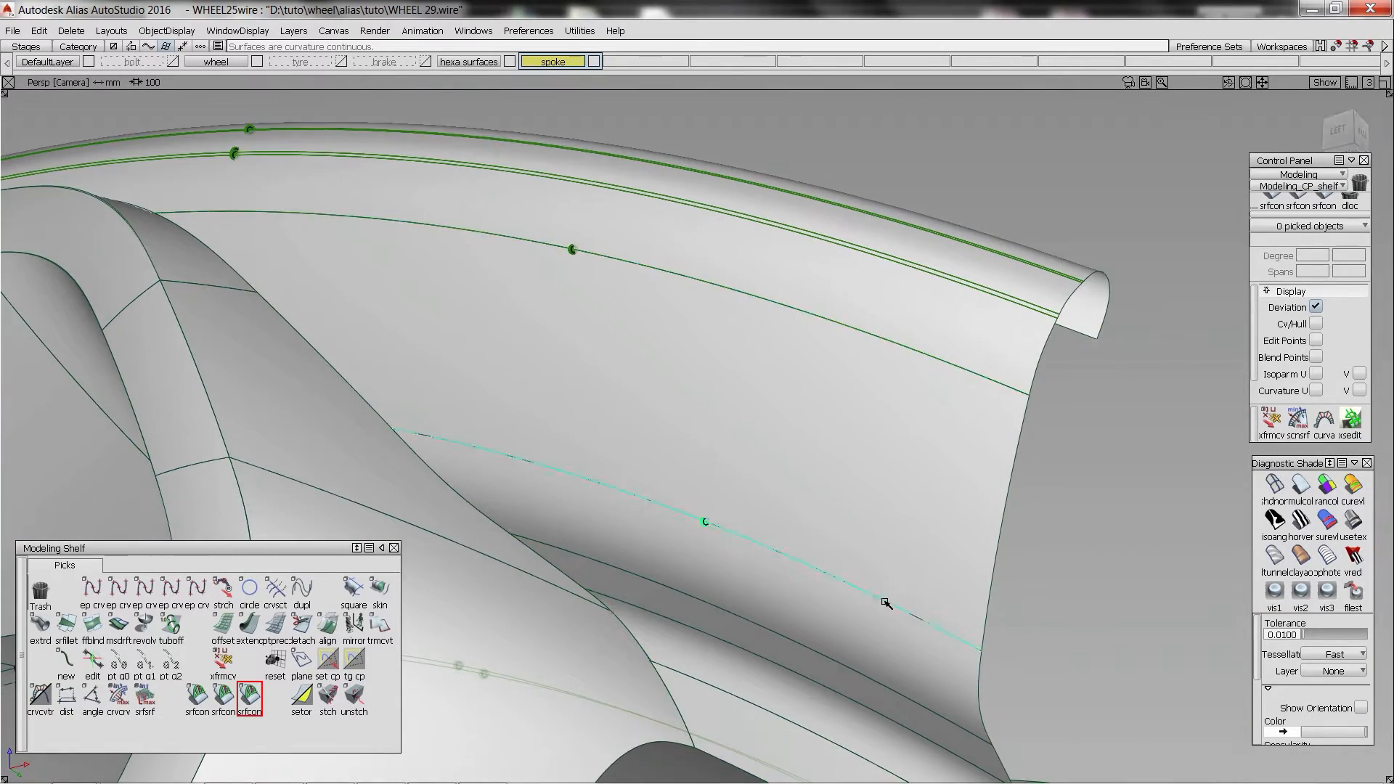
- Check the curvature continuity along the lowest blend strips beneath the inner rim surface
click(887, 692)
alt+shift+middle_drag(887, 691, 876, 584)
click(849, 610)
click(843, 655)
alt+shift+right_drag(843, 655, 872, 393)
- Check the curvature continuity across the spoke's upper corner, covering the front frame and inner wall surfaces
alt+shift+drag(873, 395, 540, 272)
click(539, 270)
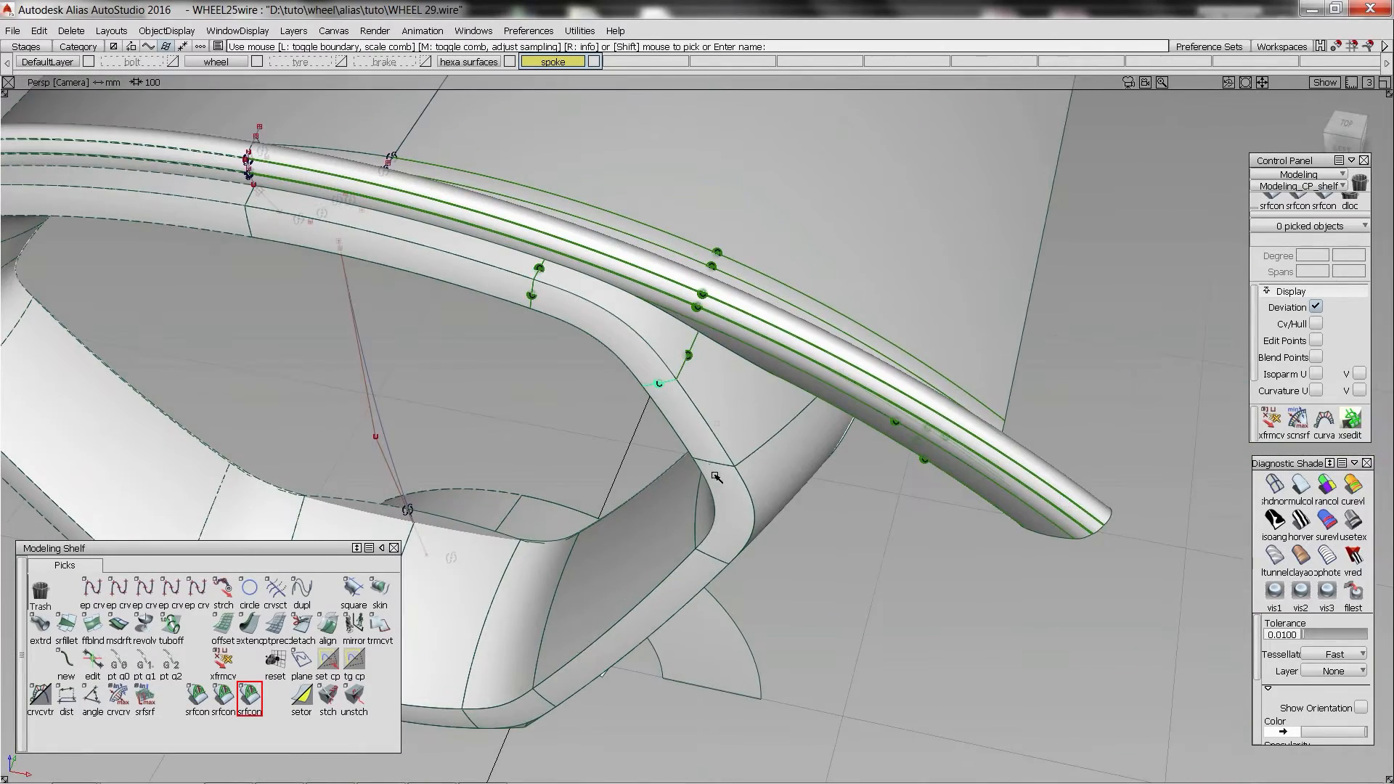
alt+shift+drag(697, 516, 734, 574)
ctrl+shift+drag(733, 574, 669, 544)
click(732, 617)
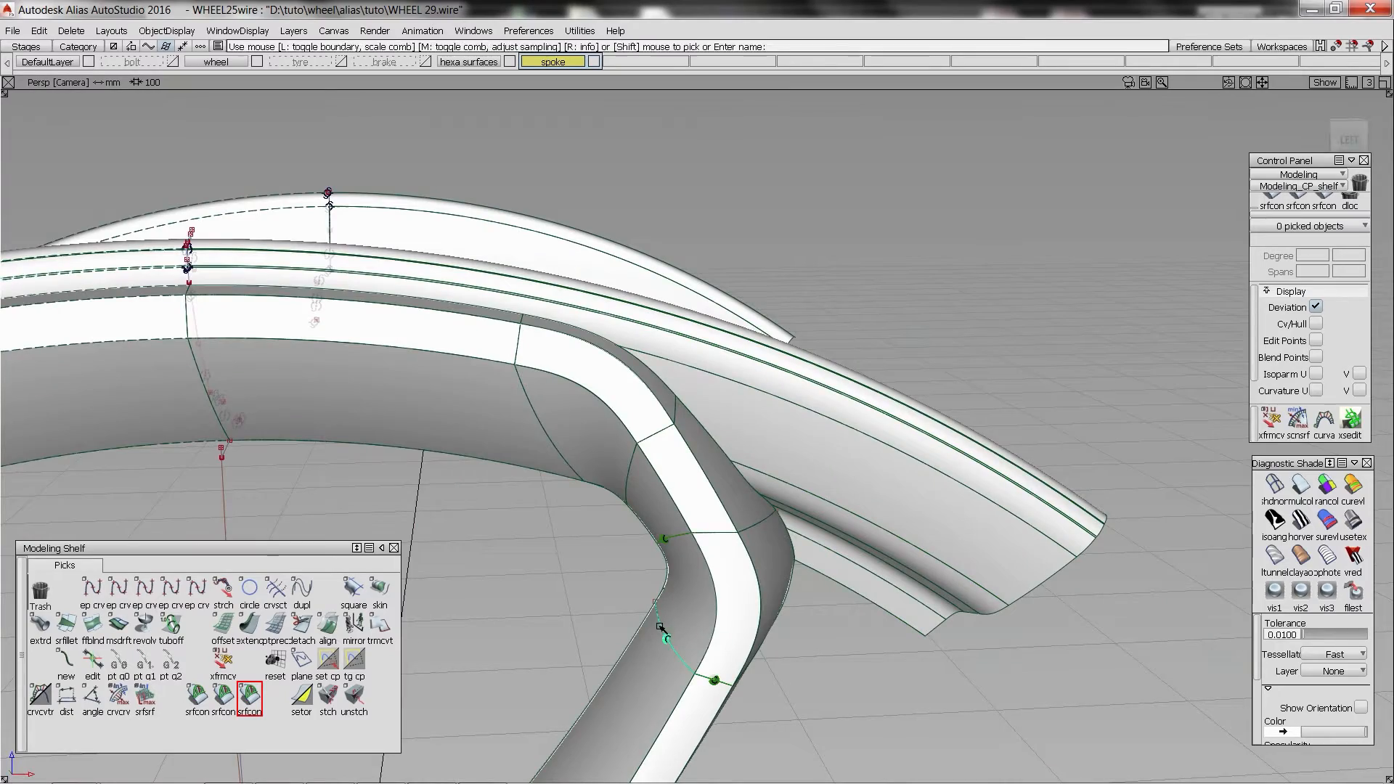
click(662, 436)
alt+shift+drag(666, 441, 537, 682)
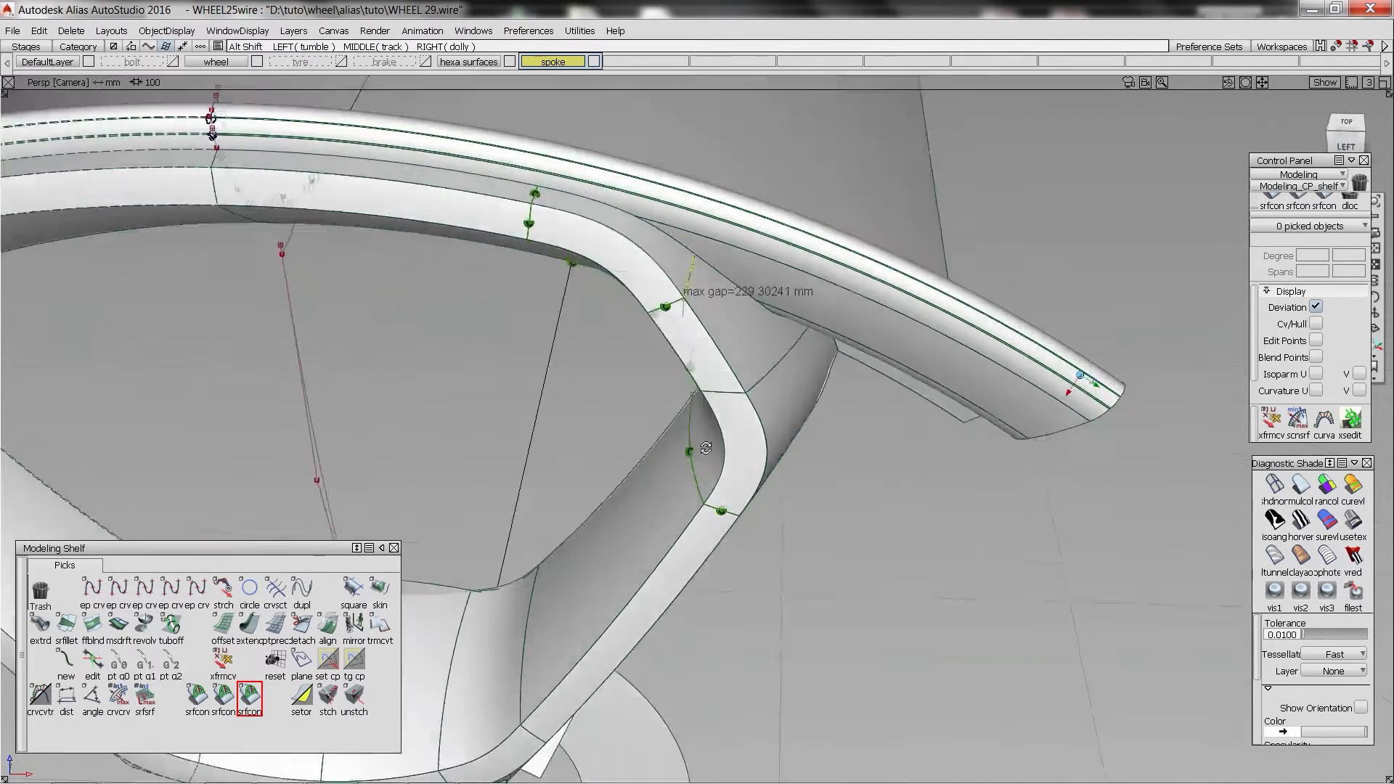
- Check the curvature continuity across the surface joints at the lower corner of the spoke opening
alt+shift+middle_drag(537, 683, 602, 525)
click(573, 533)
click(501, 552)
alt+shift+middle_drag(541, 657, 566, 534)
click(509, 616)
alt+shift+drag(567, 534, 570, 574)
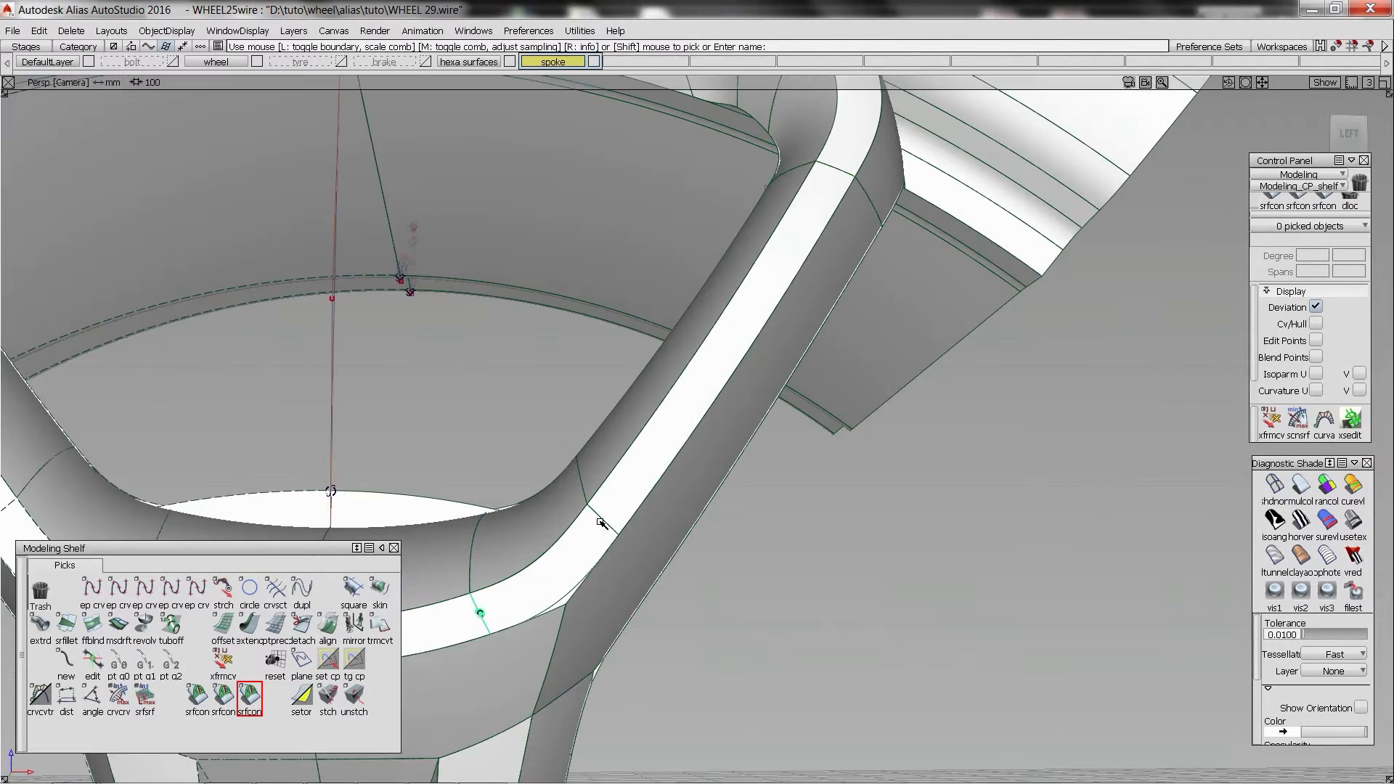
click(600, 520)
- Check the curvature continuity between the spoke's neck and the hub, on the front and the back
alt+shift+drag(601, 520, 959, 613)
alt+shift+middle_drag(959, 613, 726, 407)
click(691, 479)
alt+shift+right_drag(697, 463, 719, 508)
click(681, 553)
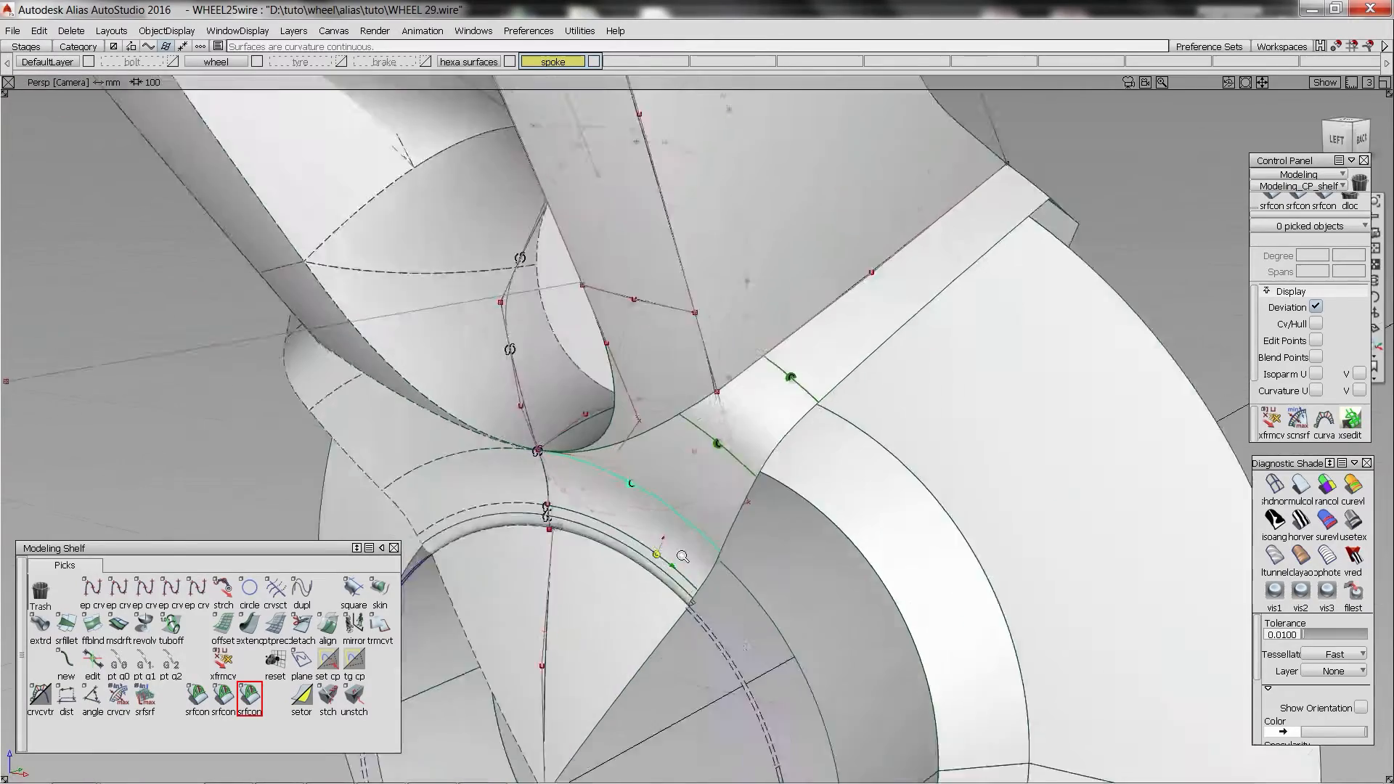
alt+shift+drag(681, 554, 647, 312)
click(623, 369)
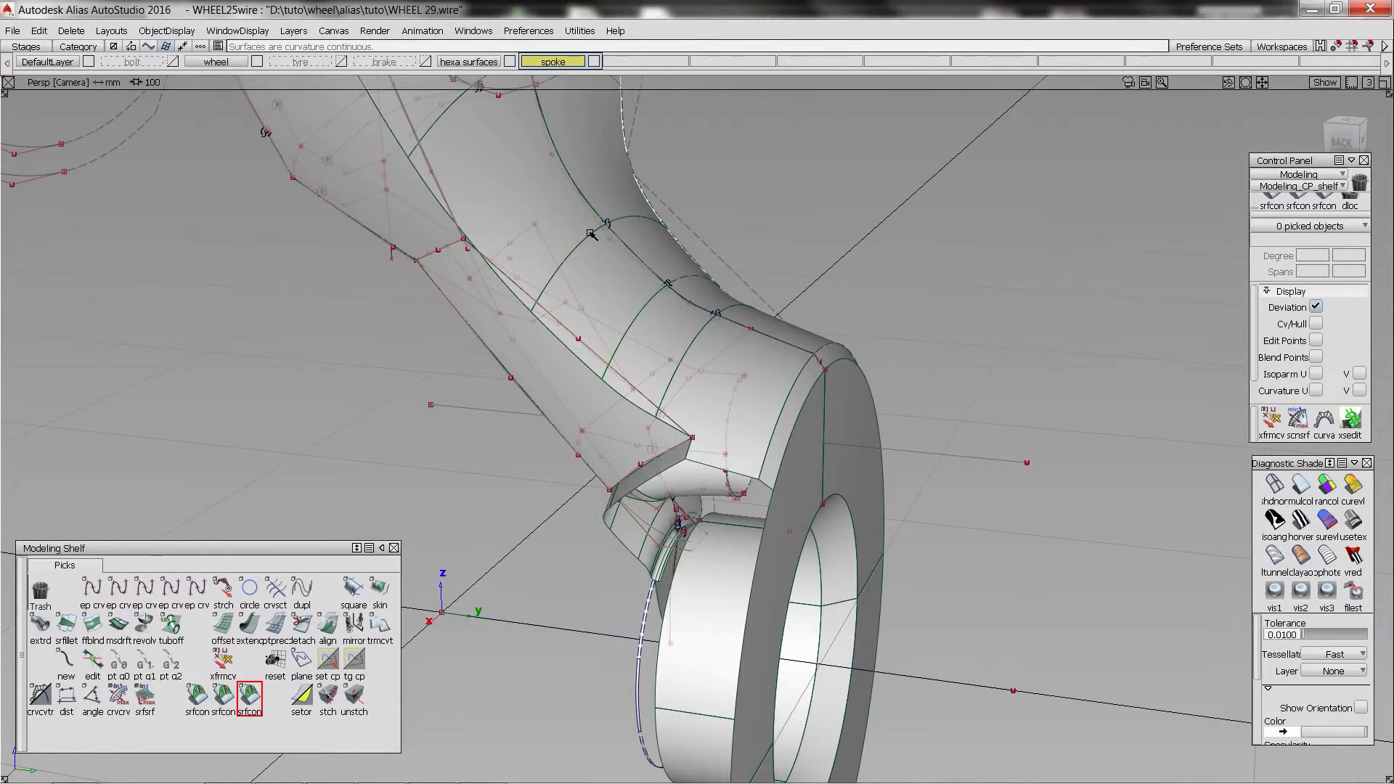
- Select all surfaces of the wheel segment and hide the construction curves and control points
alt+shift+drag(591, 234, 785, 445)
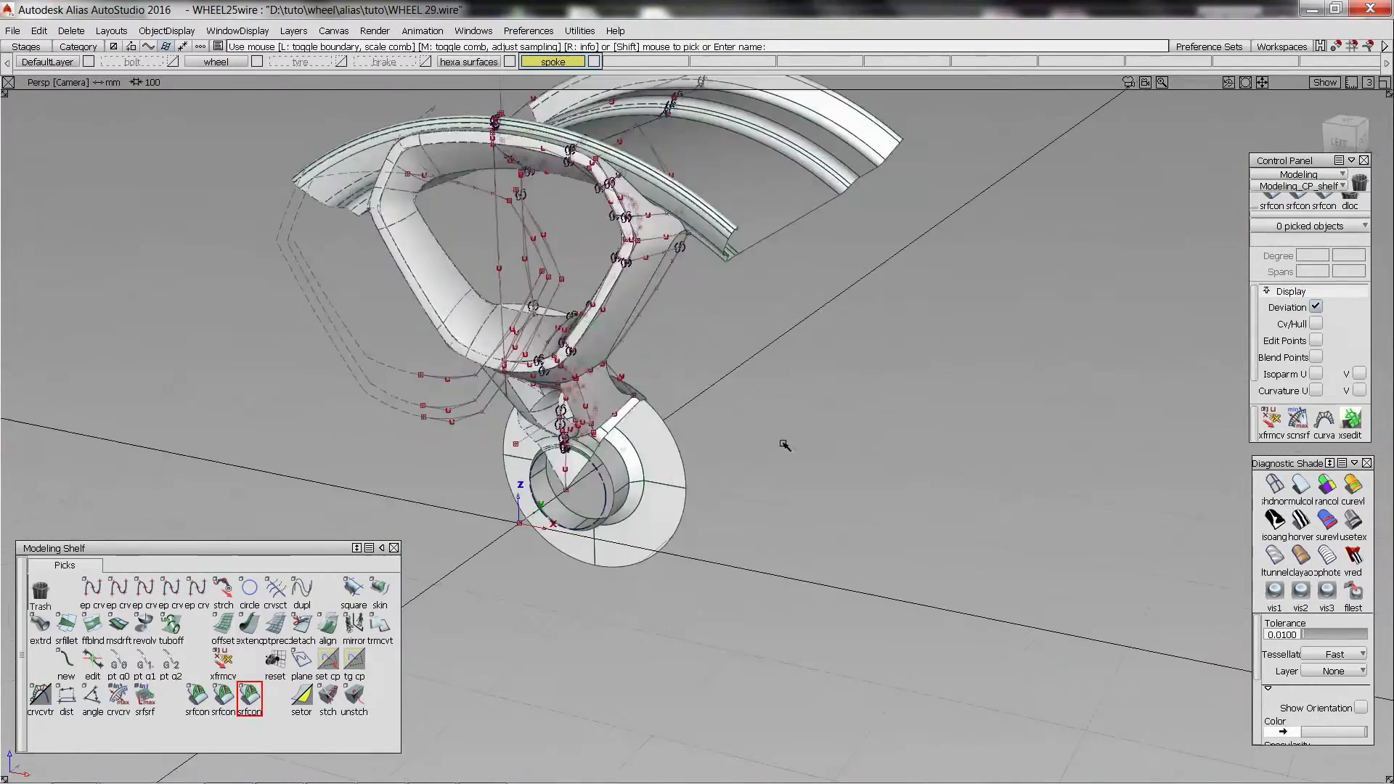
alt+shift+middle_drag(717, 265, 733, 350)
ctrl+shift+drag(359, 101, 367, 103)
drag(367, 103, 1072, 702)
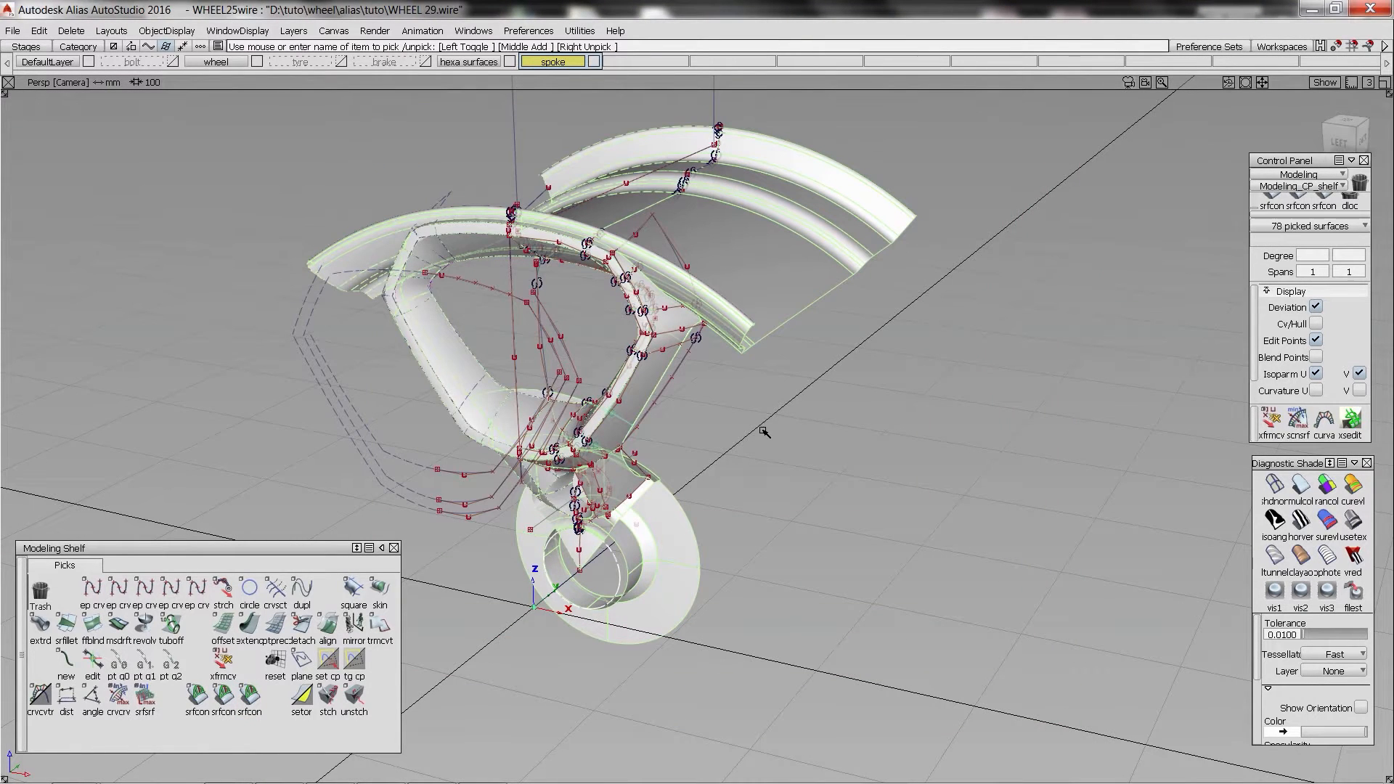
key(alt+h)
alt+shift+right_drag(606, 441, 676, 377)
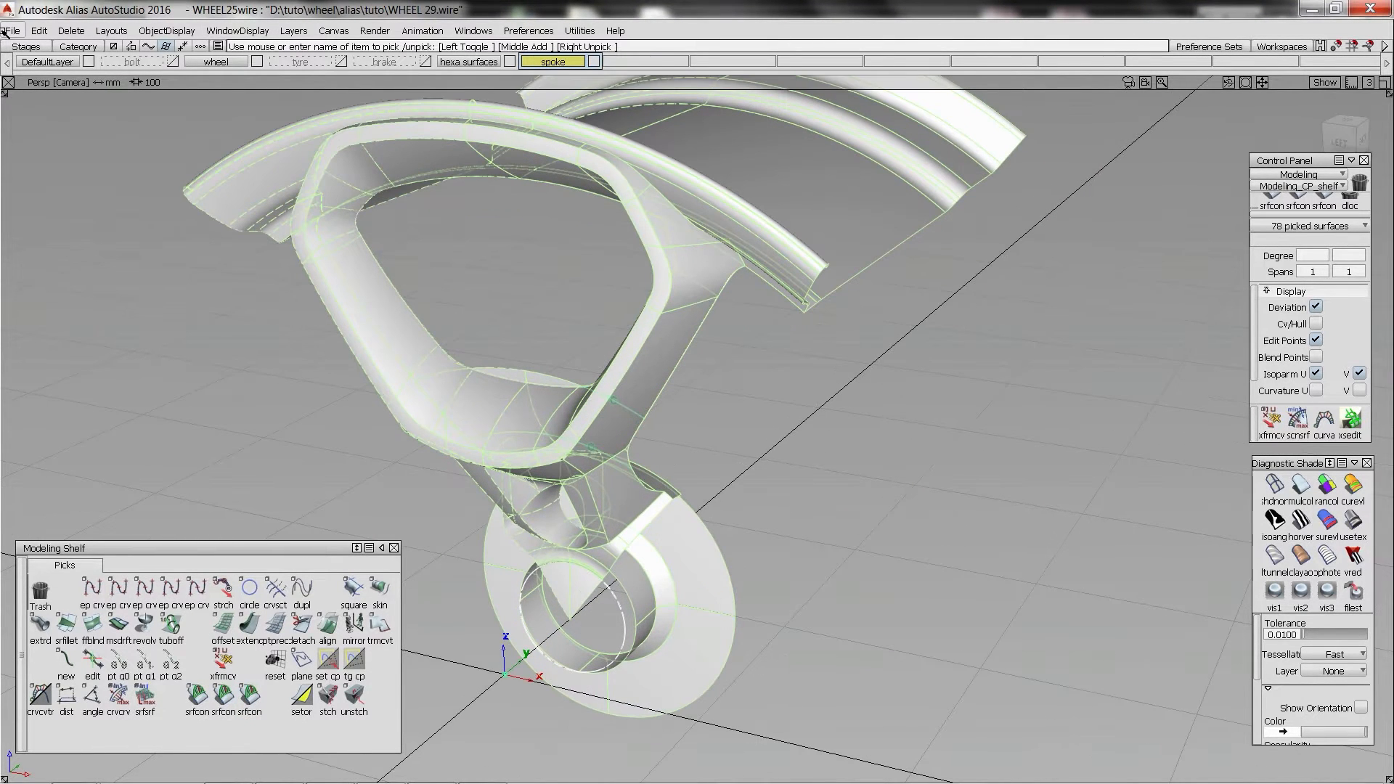
- Intersect the rear surface of the spoke's neck with the inner wall surfaces at the bottom of the spoke opening
ctrl+shift+drag(471, 411, 496, 496)
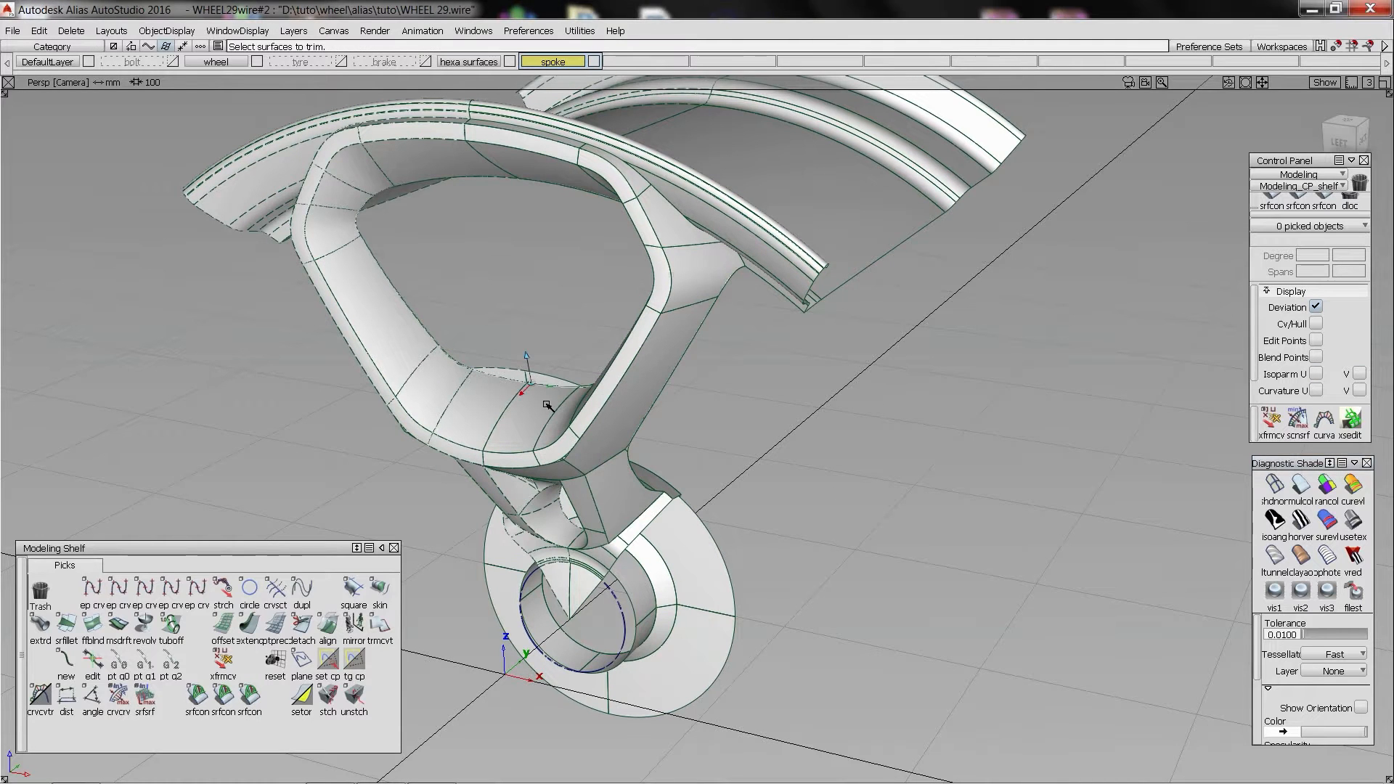
alt+shift+right_drag(547, 404, 590, 378)
click(581, 370)
click(570, 430)
click(598, 376)
click(576, 339)
ctrl+shift+drag(576, 339, 625, 341)
click(633, 365)
ctrl+shift+right_drag(775, 372, 783, 372)
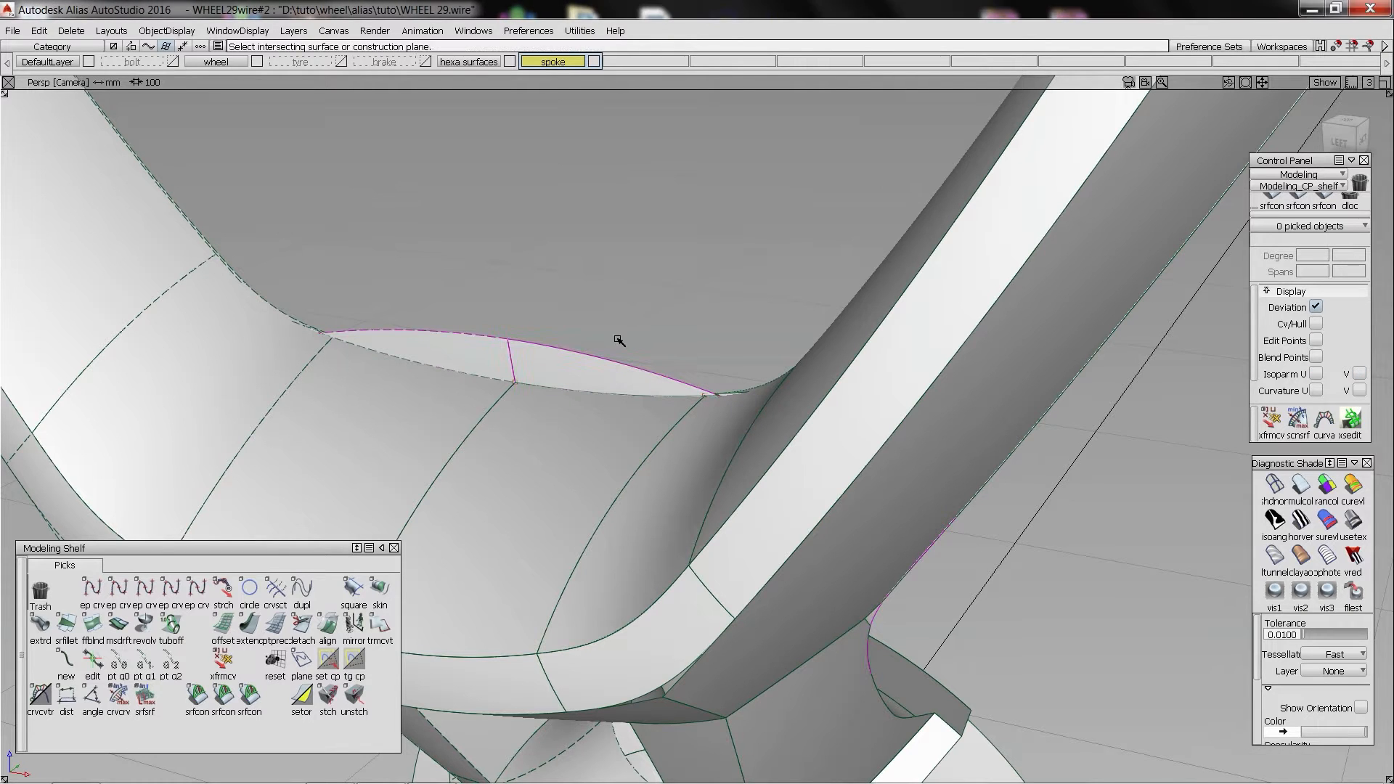
- Trim away the part of the rear neck surface that protrudes above the lower edge of the spoke opening
ctrl+shift+right_drag(619, 340, 595, 436)
click(617, 387)
key(space)
click(589, 418)
- Examine the junction of the spoke's arm and neck up close and reapply the diagnostic shading
alt+shift+right_drag(703, 512, 683, 516)
alt+shift+drag(682, 515, 722, 520)
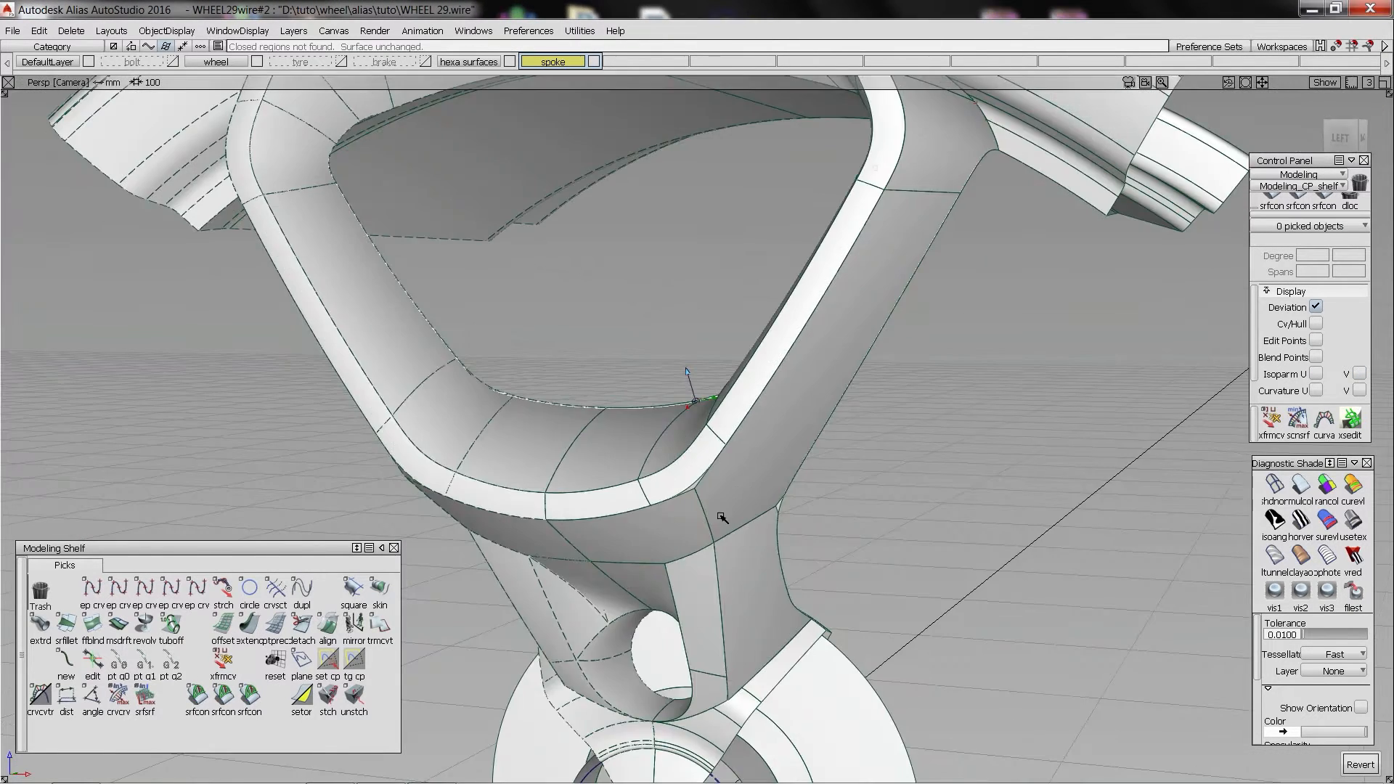
alt+shift+click(724, 534)
alt+shift+drag(722, 588, 730, 508)
alt+shift+right_drag(729, 508, 798, 489)
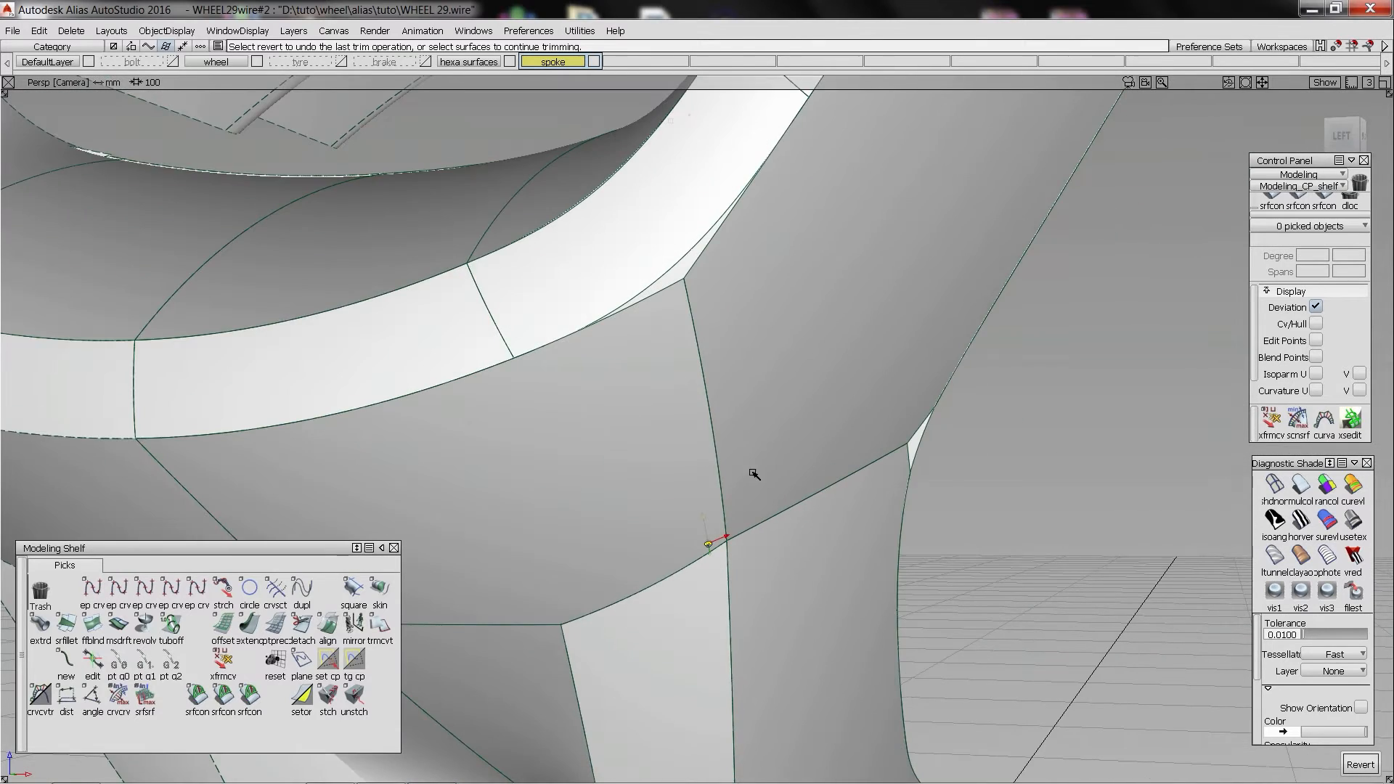
alt+shift+middle_drag(753, 473, 744, 435)
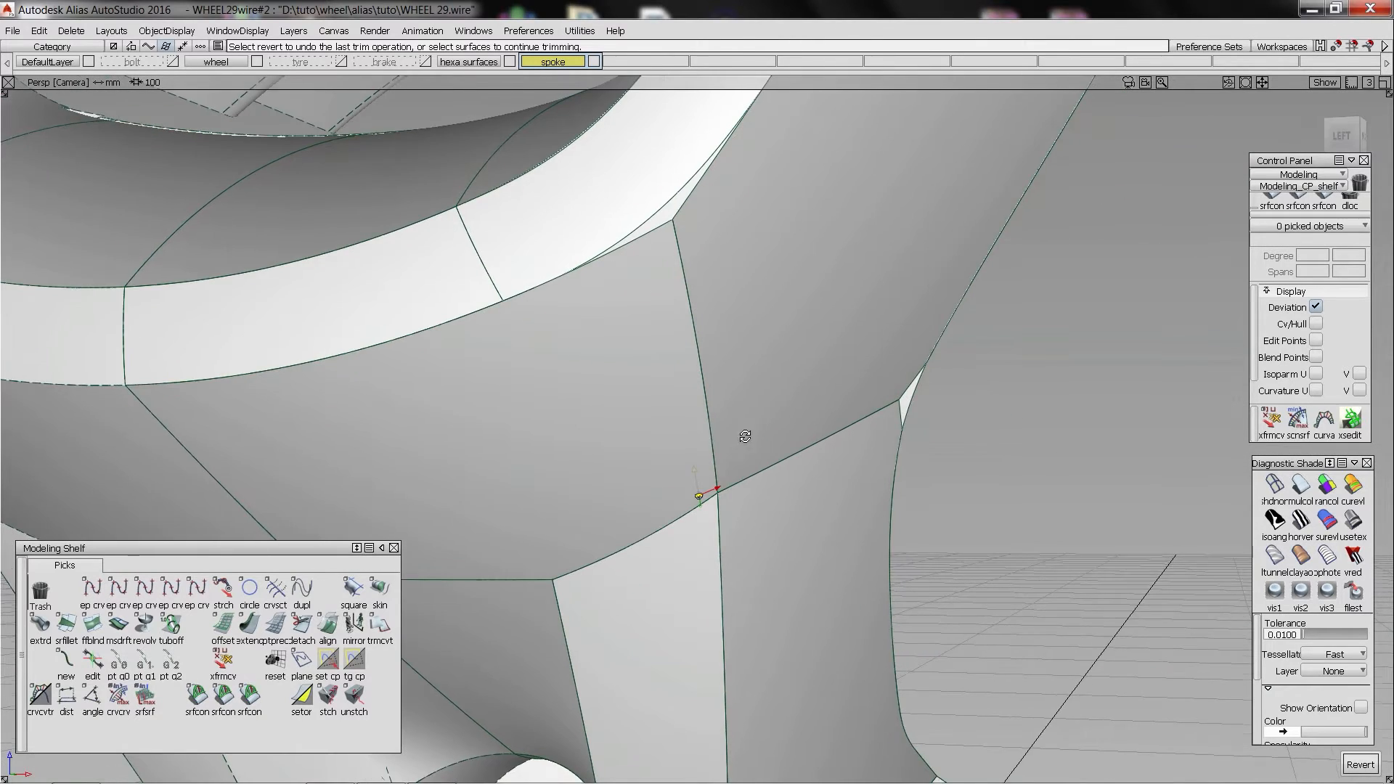
alt+shift+drag(744, 436, 759, 429)
click(1276, 486)
mouse_move(850, 382)
alt+shift+mouse_down()
mouse_move(869, 383)
mouse_move(856, 377)
mouse_move(890, 345)
alt+shift+mouse_up()
click(1298, 488)
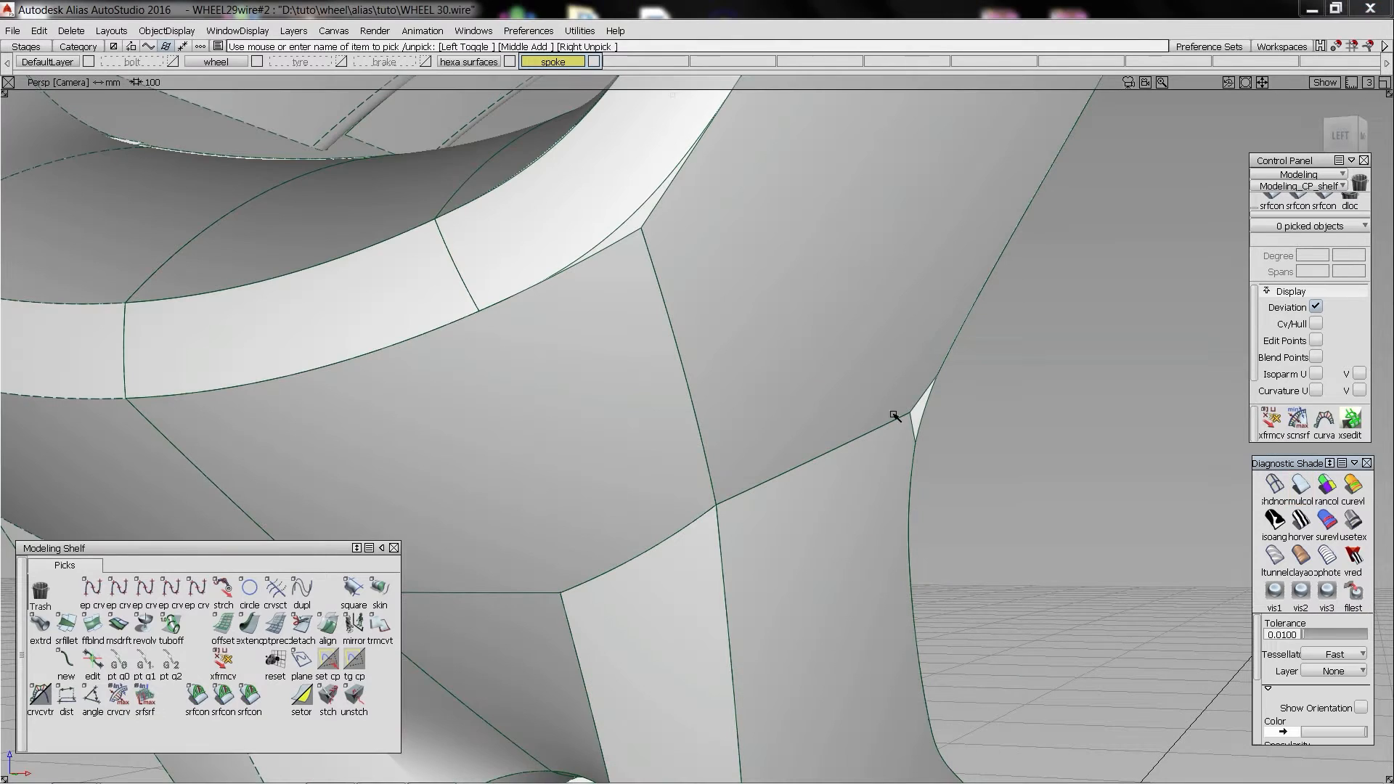
- Duplicate the edge between arm and neck side surfaces twice, stretching one copy up across the arm and the other down across the neck
click(821, 455)
key(s)
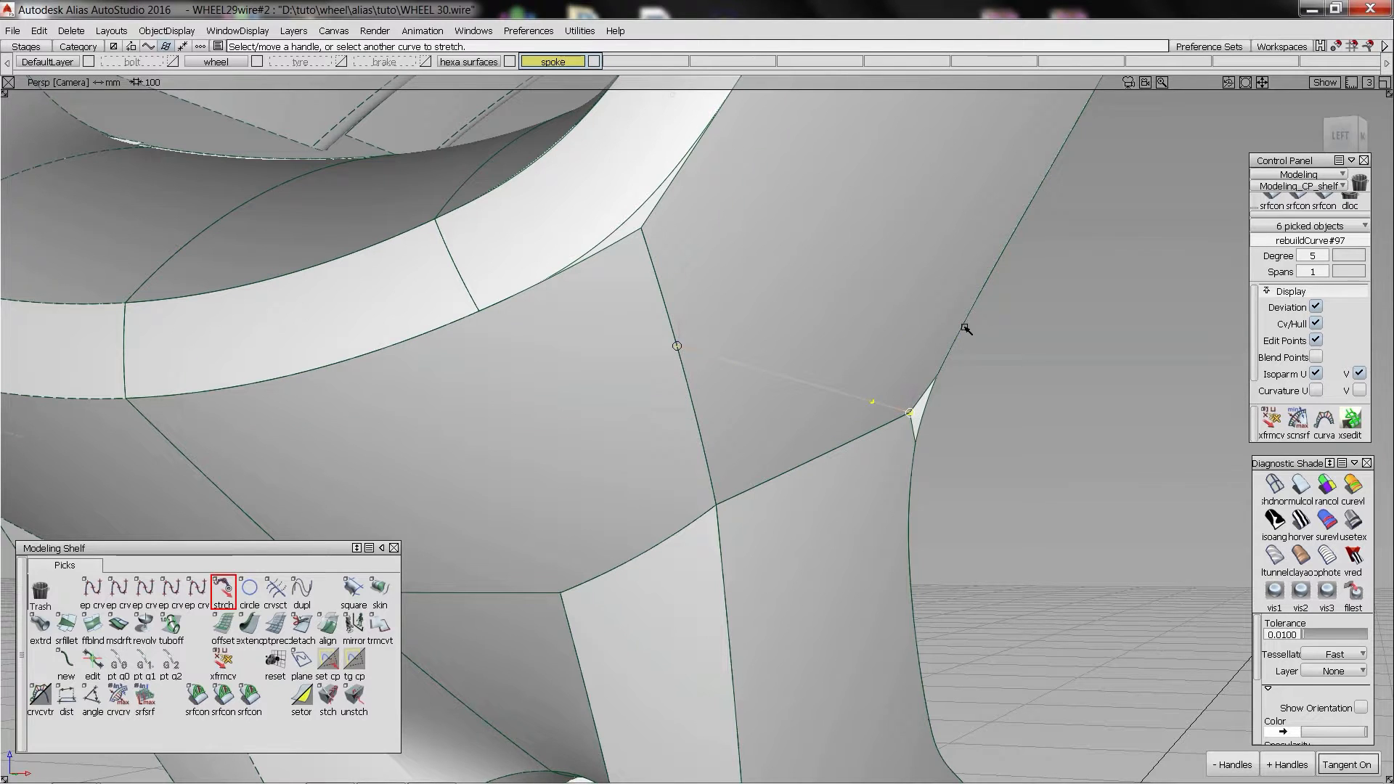
key(d)
click(803, 464)
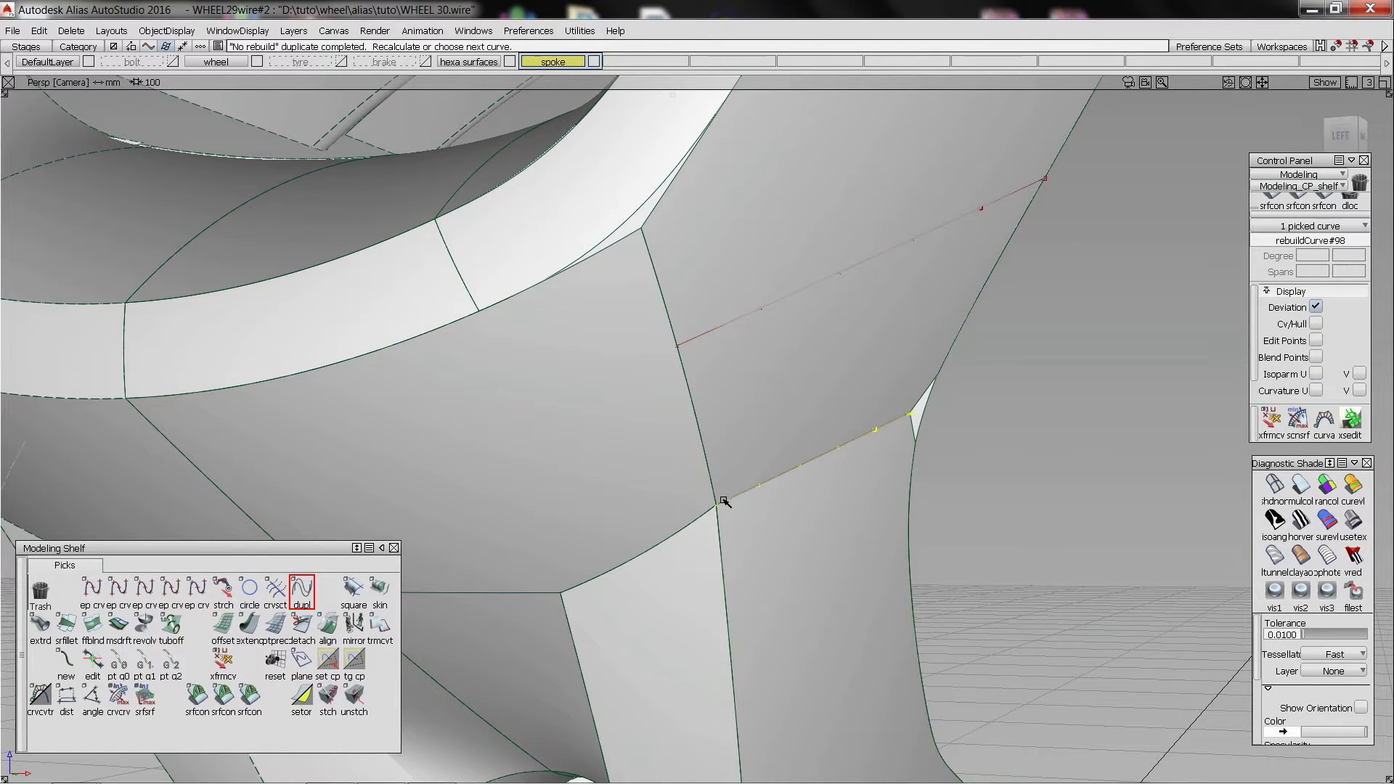
key(s)
click(717, 504)
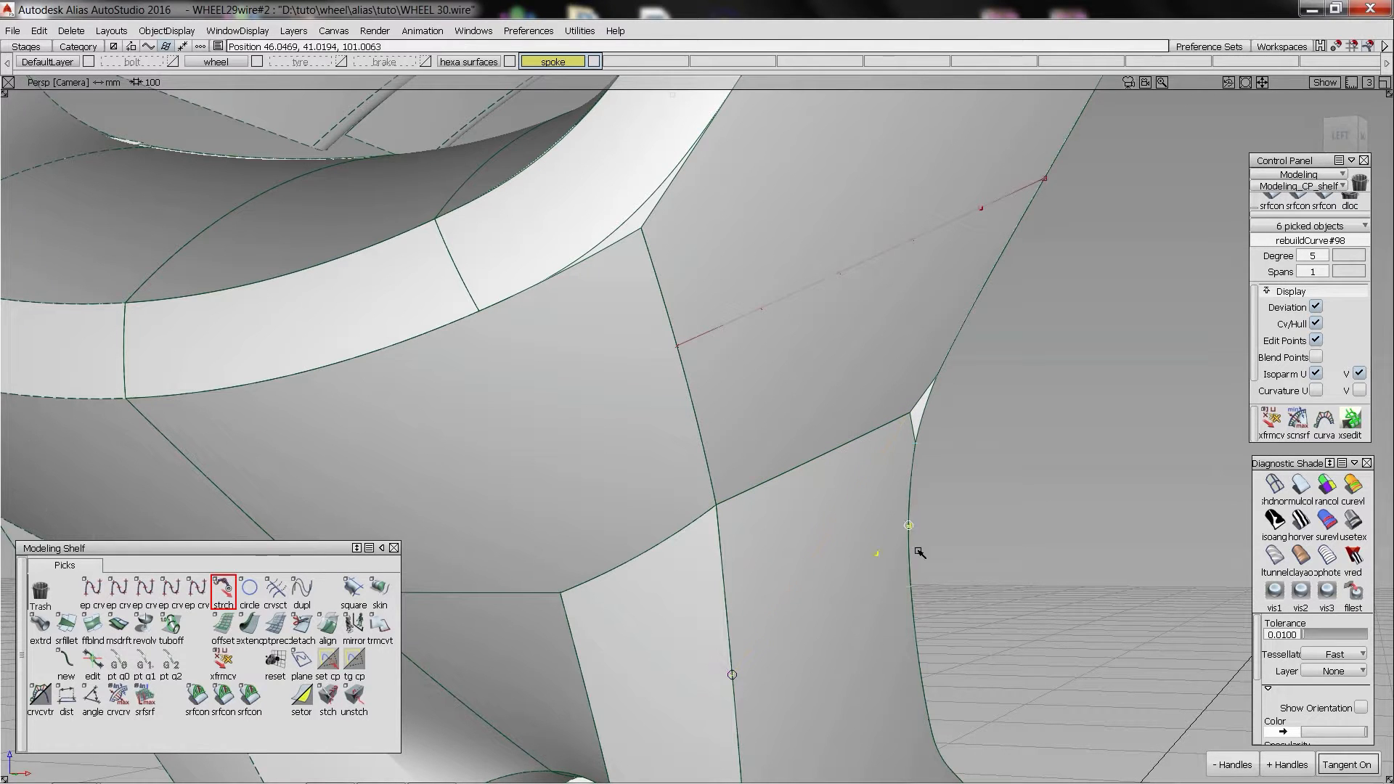
- Project the lower stretched curve onto the neck's side surface and trim away the part above it
ctrl+shift+drag(881, 622, 847, 468)
click(910, 652)
key(space)
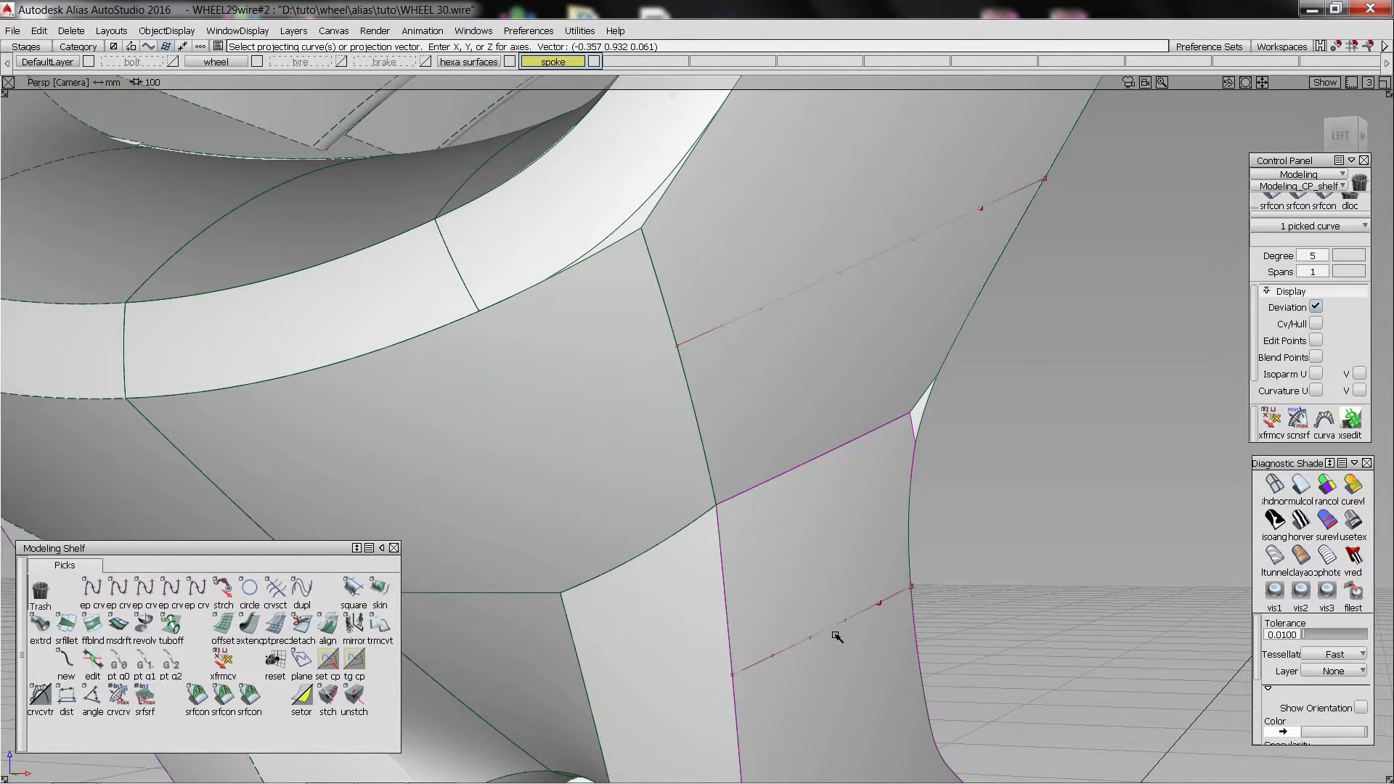
click(835, 658)
key(space)
- Project the upper stretched curve onto the arm's side surface and trim away the part below it
click(850, 367)
key(space)
click(811, 286)
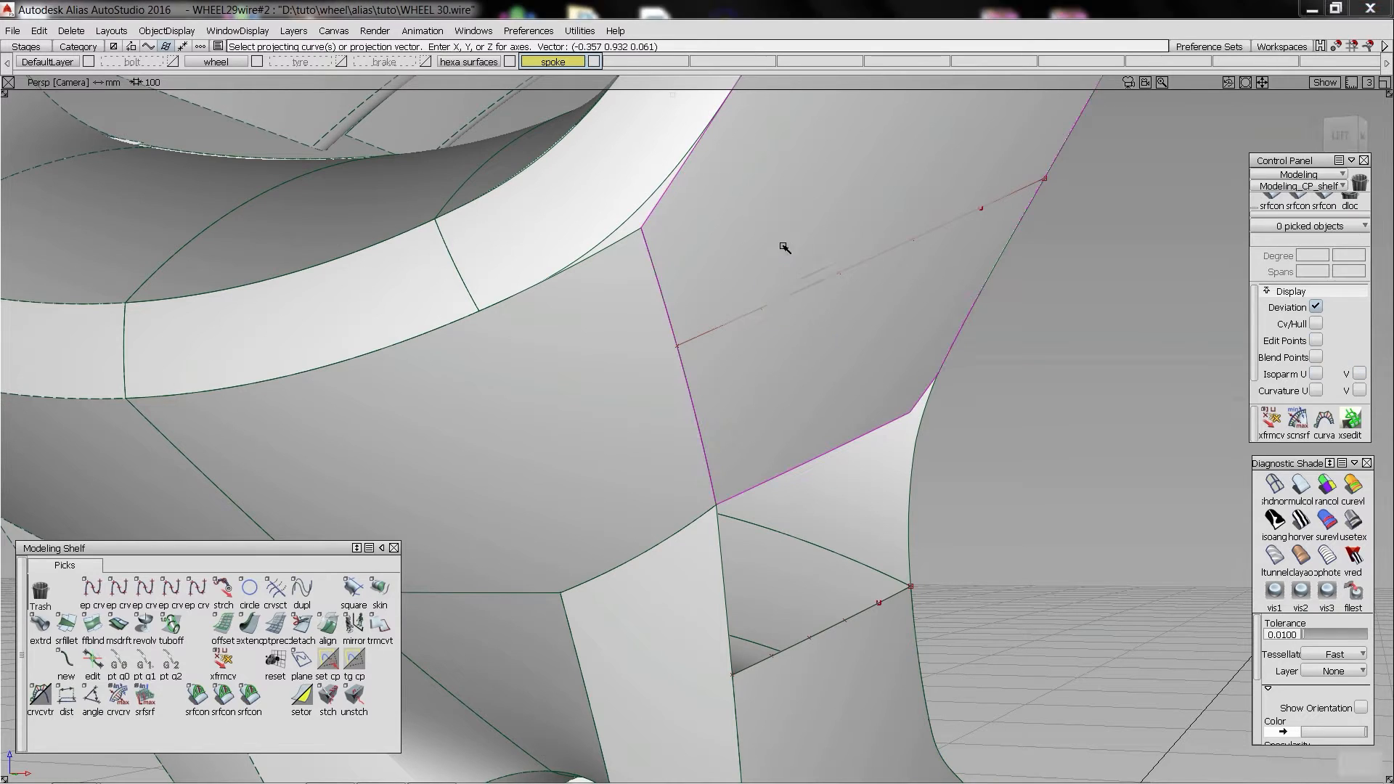
ctrl+shift+drag(784, 246, 760, 224)
click(788, 338)
click(753, 243)
key(space)
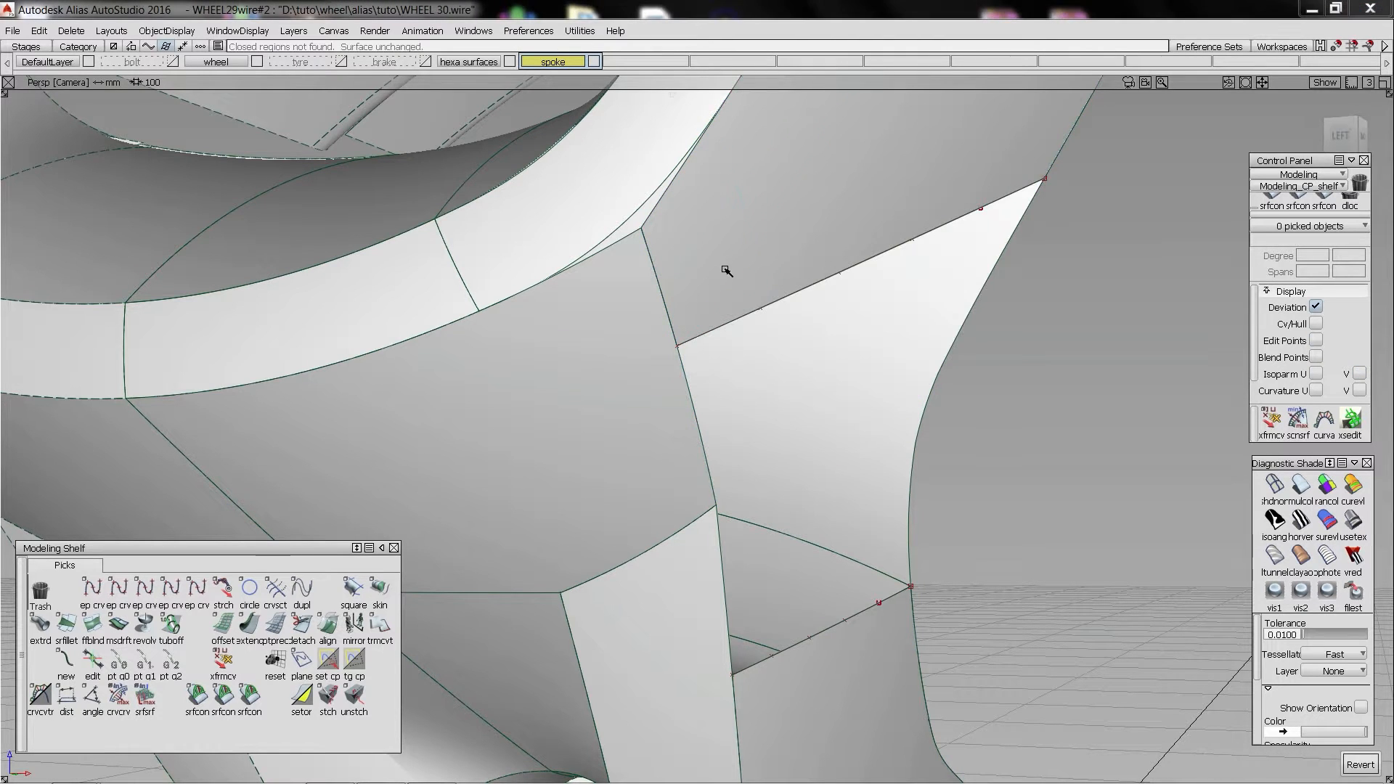
- Select the two stretched curves and set their degree to 2
ctrl+shift+drag(725, 268, 755, 243)
drag(756, 244, 1090, 683)
text(2)
key(Return)
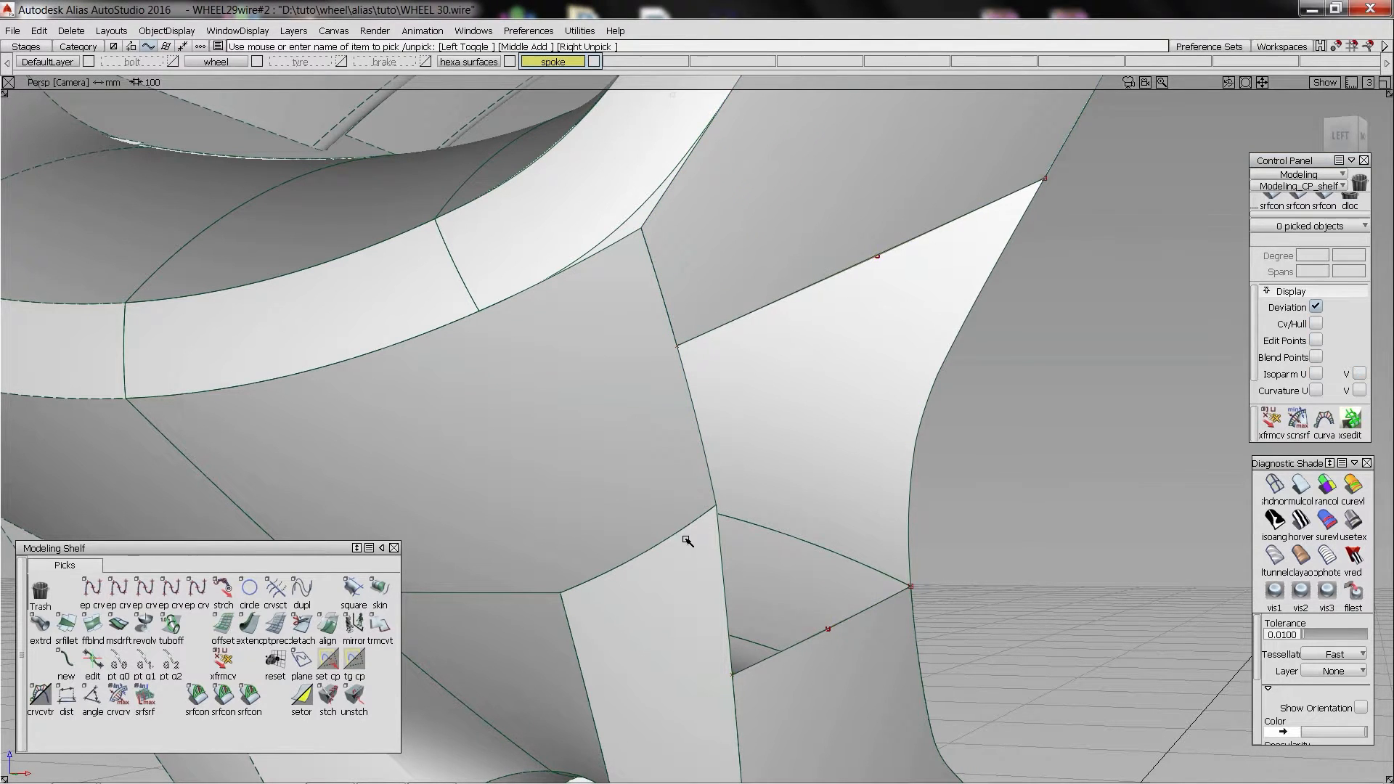
- Create a degree 2 curve along the front face's lower edge, move it to the arm curve's inner end and adjust its free end
ctrl+shift+drag(686, 541, 700, 525)
ctrl+alt+click(699, 526)
ctrl+shift+drag(643, 566, 871, 627)
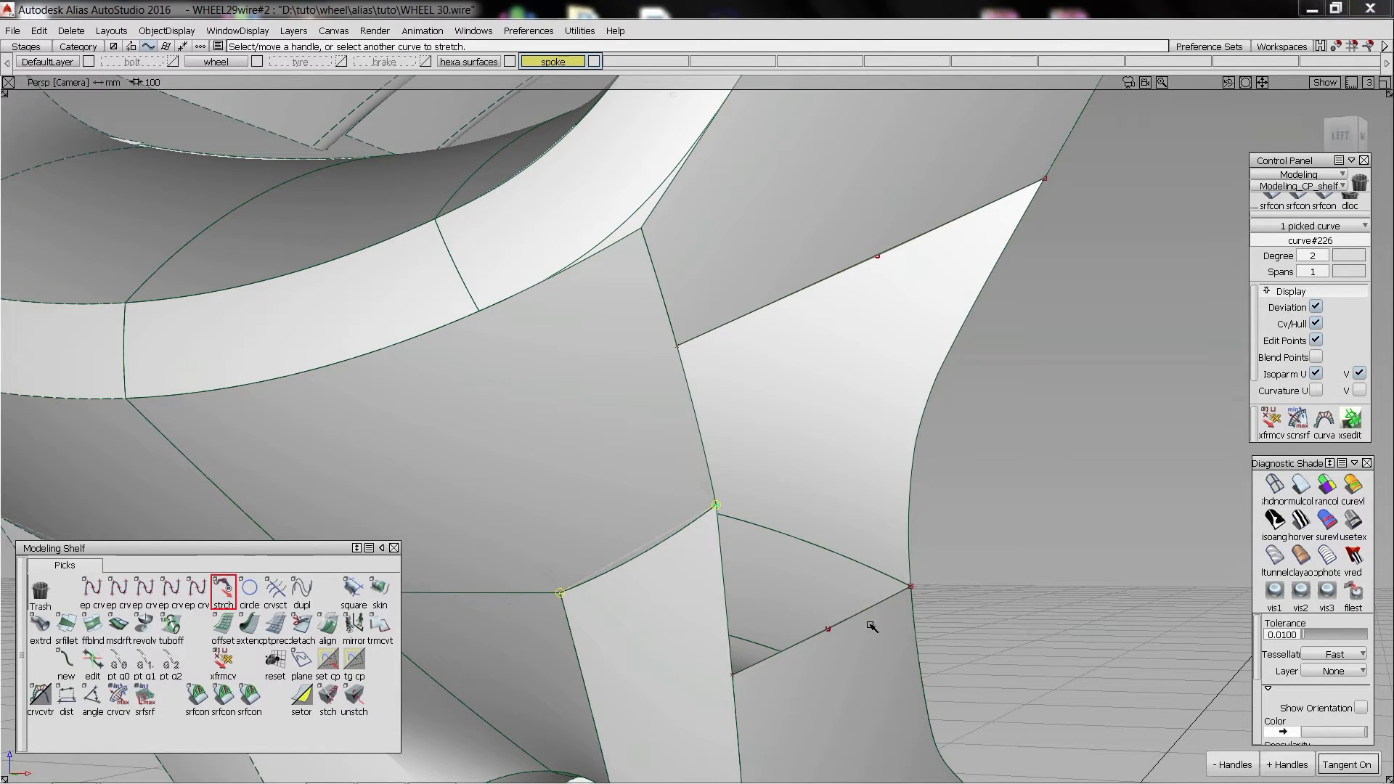
drag(640, 551, 751, 520)
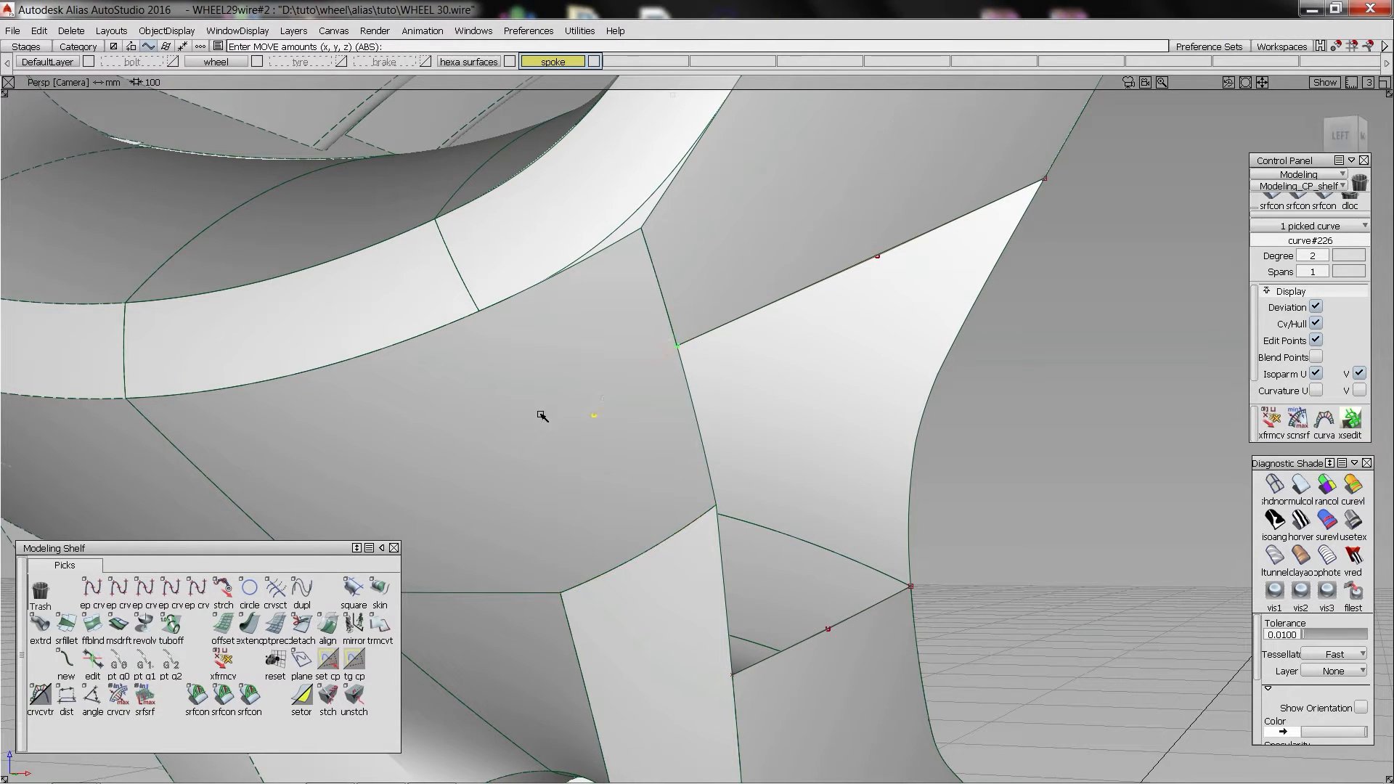
ctrl+shift+drag(540, 415, 470, 436)
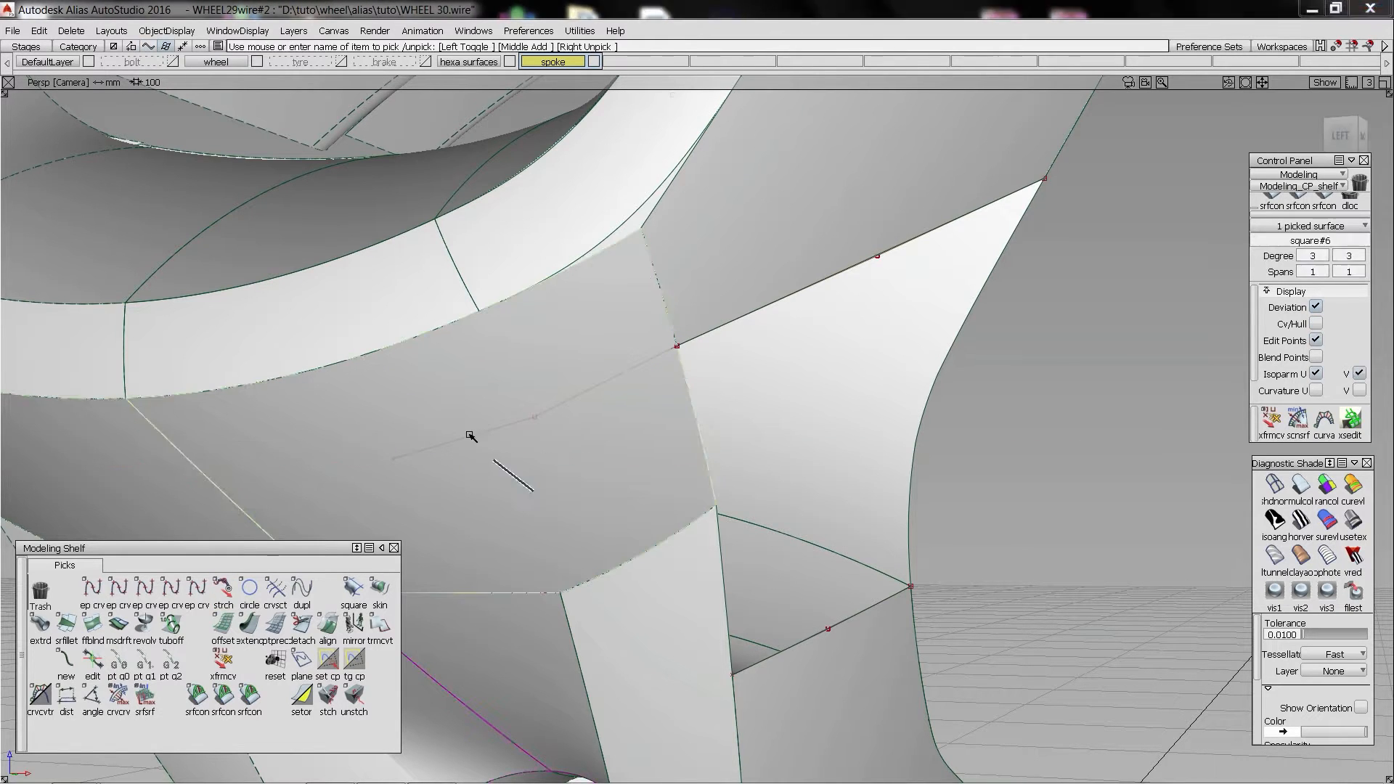
click(395, 460)
right_drag(409, 468, 411, 472)
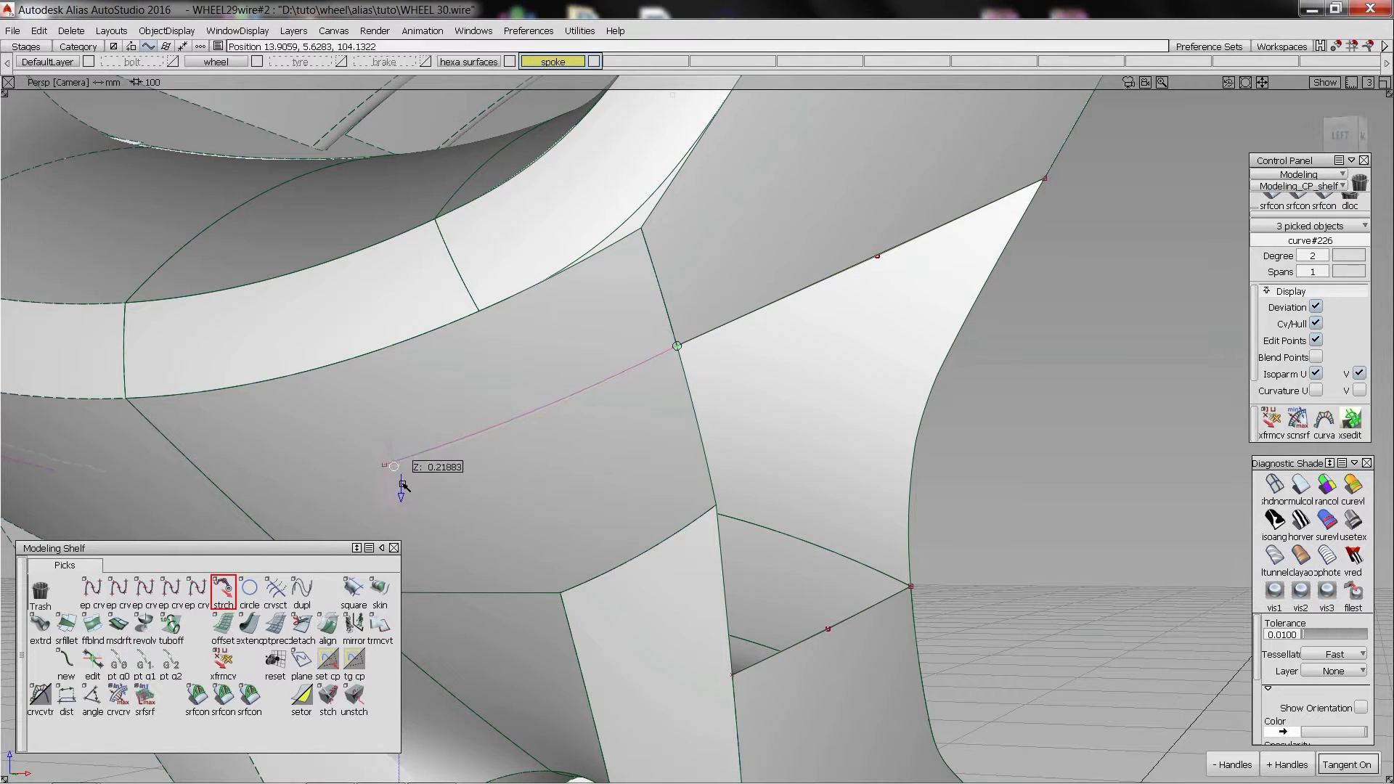
ctrl+shift+drag(568, 519, 562, 412)
- Draw a degree 2 curve from the neck curve's inner end across the adjoining front strip and trim away the strip above it
ctrl+shift+drag(700, 580, 736, 668)
click(733, 674)
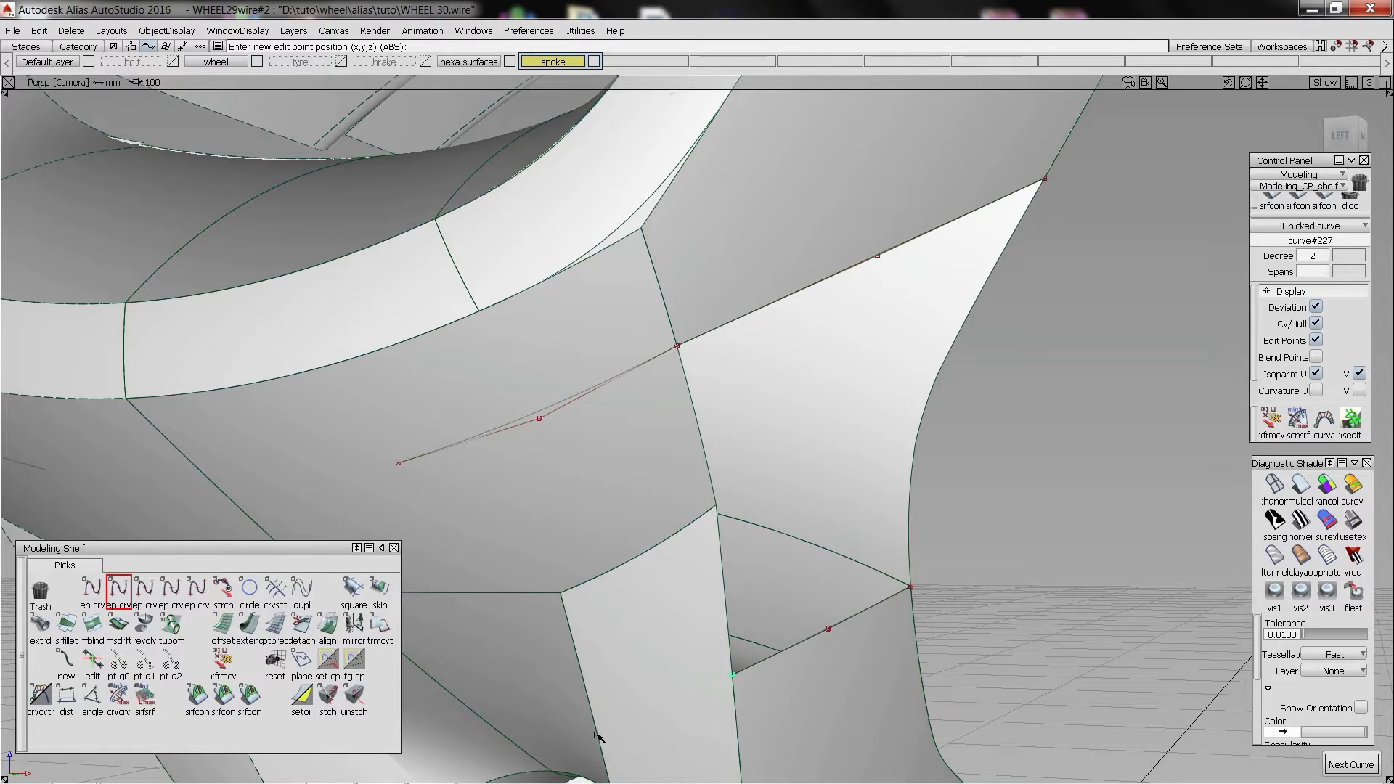
click(607, 766)
ctrl+shift+drag(607, 766, 591, 594)
click(689, 684)
- Create a blend curve joining the inner ends of the trimmed arm and neck side surfaces
ctrl+shift+drag(482, 358, 573, 466)
click(573, 466)
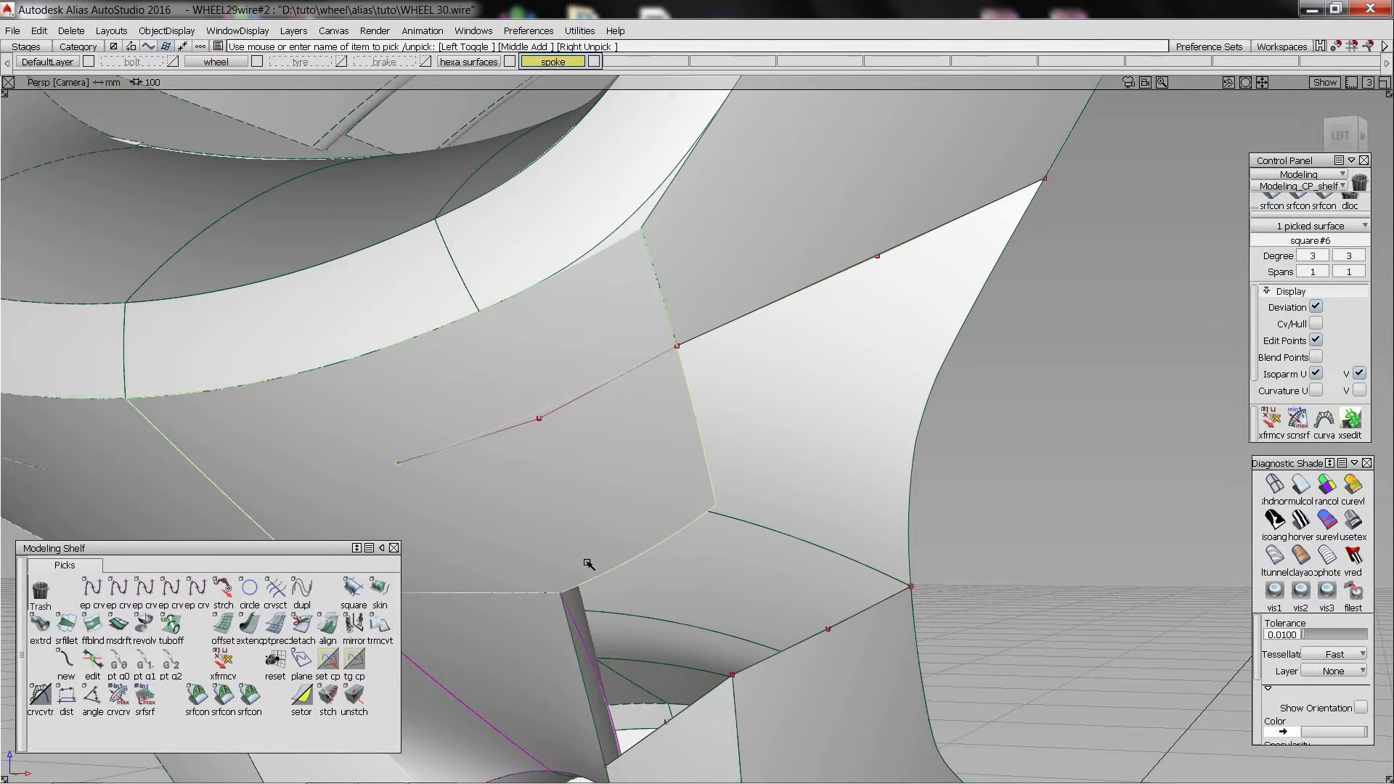
ctrl+shift+drag(587, 564, 724, 394)
alt+shift+right_drag(974, 283, 726, 396)
click(66, 661)
click(716, 399)
click(763, 426)
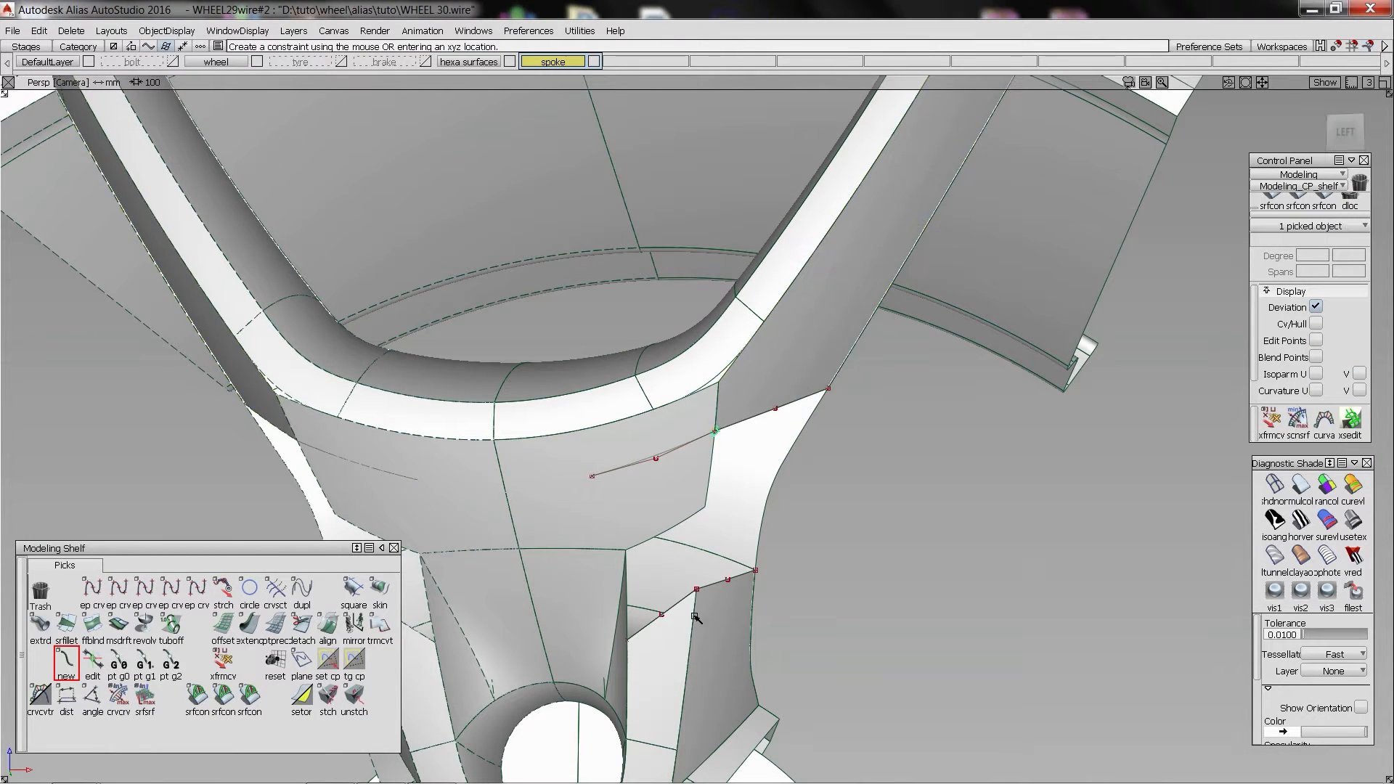
click(697, 605)
click(702, 615)
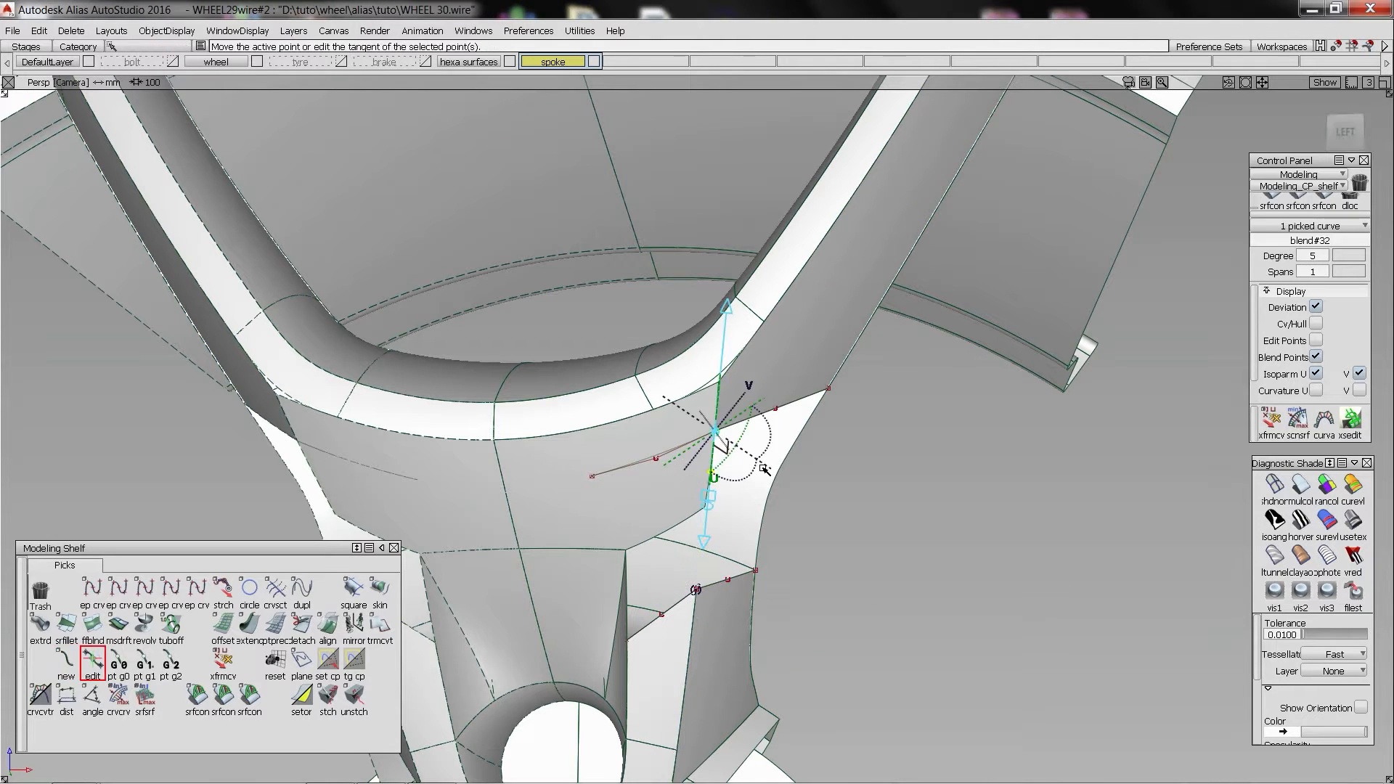
- Create a second blend curve joining the outer ends of the trimmed arm and neck side surfaces
click(840, 371)
click(862, 393)
click(756, 586)
click(779, 610)
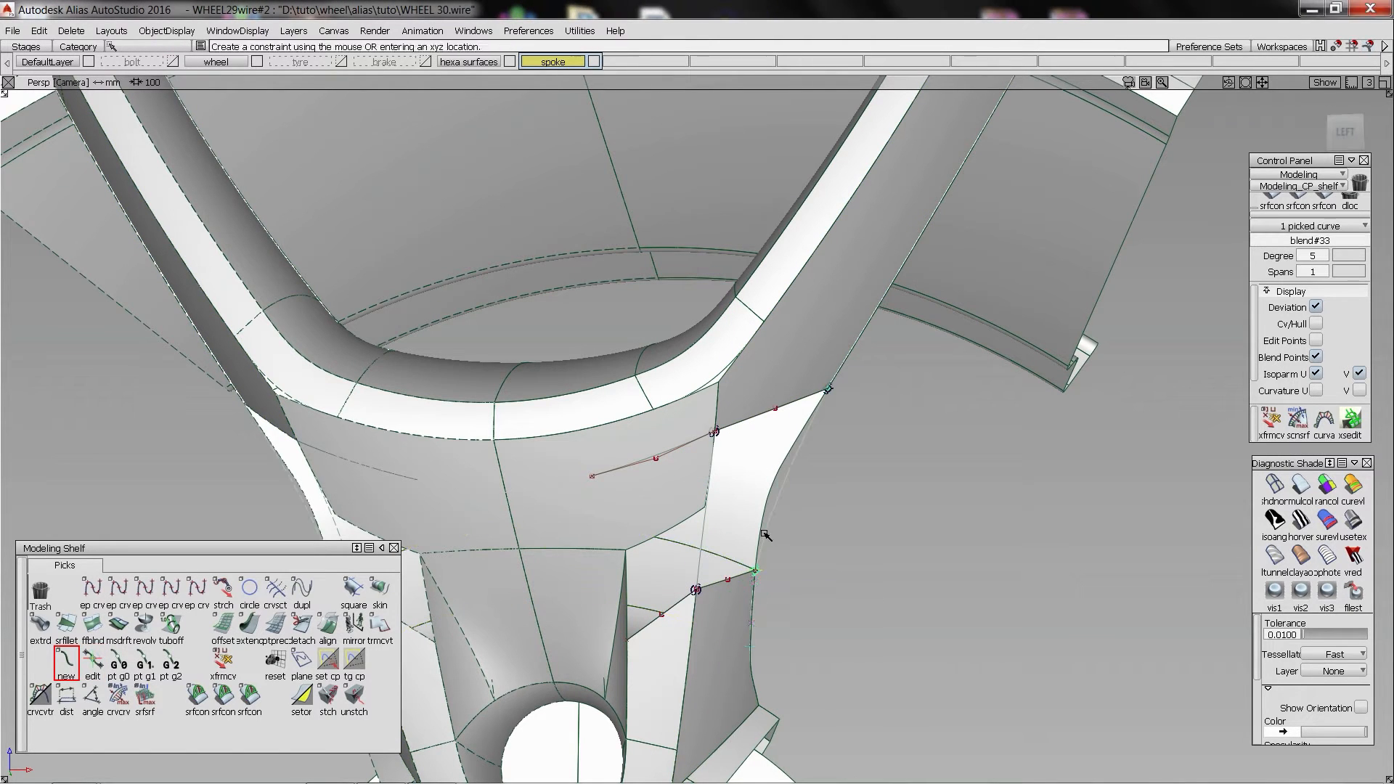
click(828, 390)
- Build a square surface between the two blend curves, with G2 curvature to the arm and neck surfaces and free sides
click(354, 589)
click(773, 481)
click(728, 581)
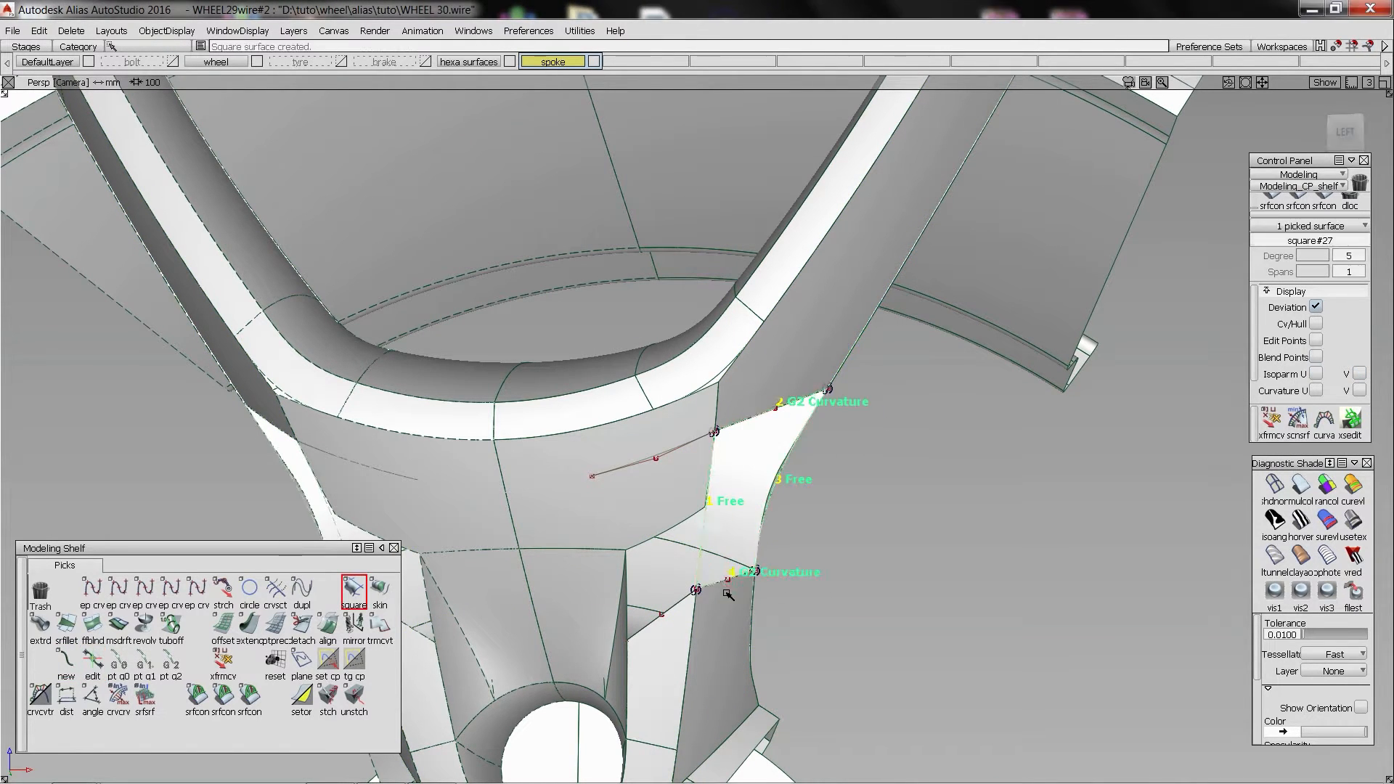
alt+shift+drag(728, 587, 726, 529)
ctrl+shift+drag(726, 530, 742, 429)
mouse_move(742, 429)
alt+shift+mouse_down()
mouse_move(603, 435)
mouse_move(597, 413)
mouse_move(517, 421)
alt+shift+mouse_up()
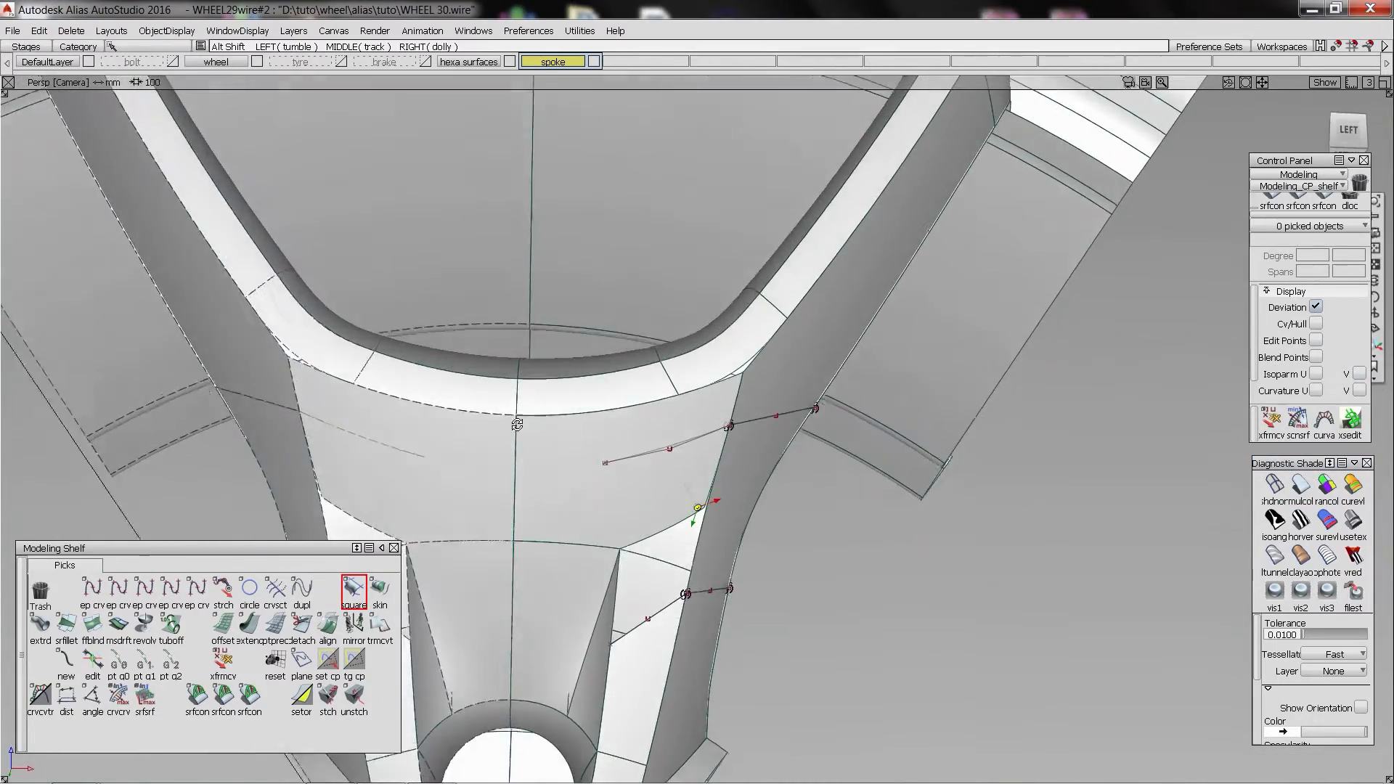
- Select the straight degree 1 curve across the top of the neck's front face and move it up level with the degree 2 side curve's inner end
alt+shift+right_drag(517, 421, 410, 207)
drag(868, 779, 867, 781)
ctrl+shift+drag(603, 451, 751, 623)
alt+shift+right_drag(697, 574, 697, 727)
alt+shift+middle_drag(697, 726, 623, 526)
alt+shift+drag(481, 500, 455, 611)
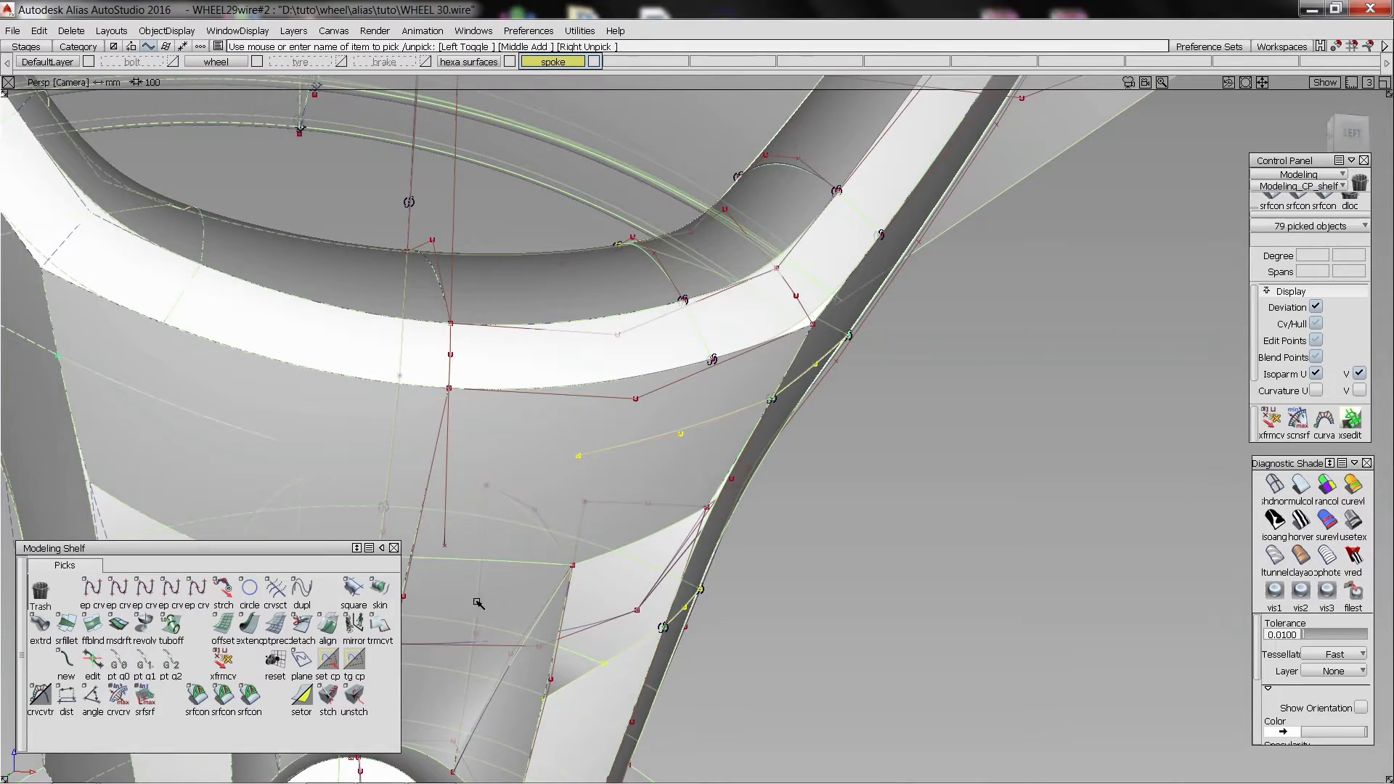
alt+shift+middle_drag(477, 602, 513, 591)
alt+shift+drag(514, 553, 569, 618)
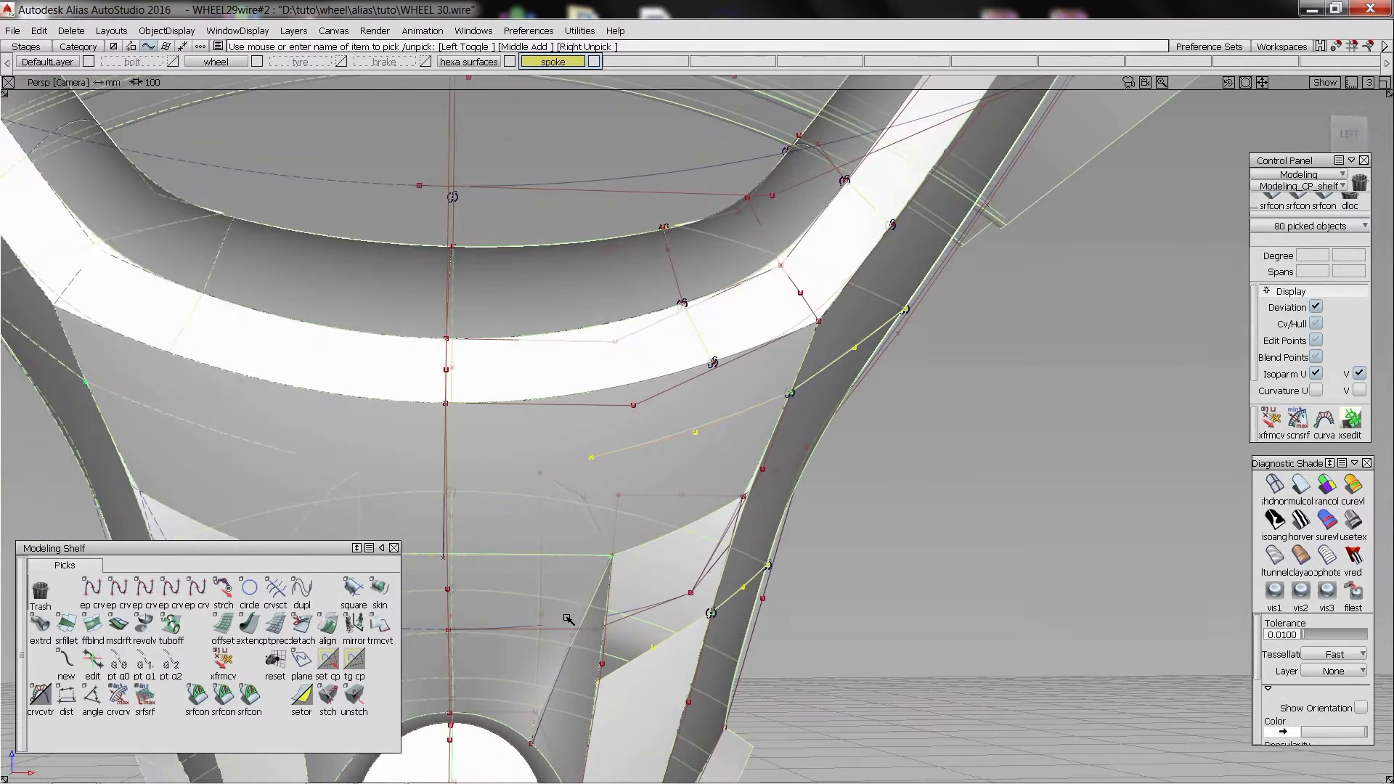
click(596, 597)
alt+shift+middle_drag(557, 582, 570, 545)
mouse_move(569, 545)
alt+shift+mouse_down()
mouse_move(616, 552)
mouse_move(599, 537)
mouse_move(627, 498)
mouse_move(572, 548)
alt+shift+mouse_up()
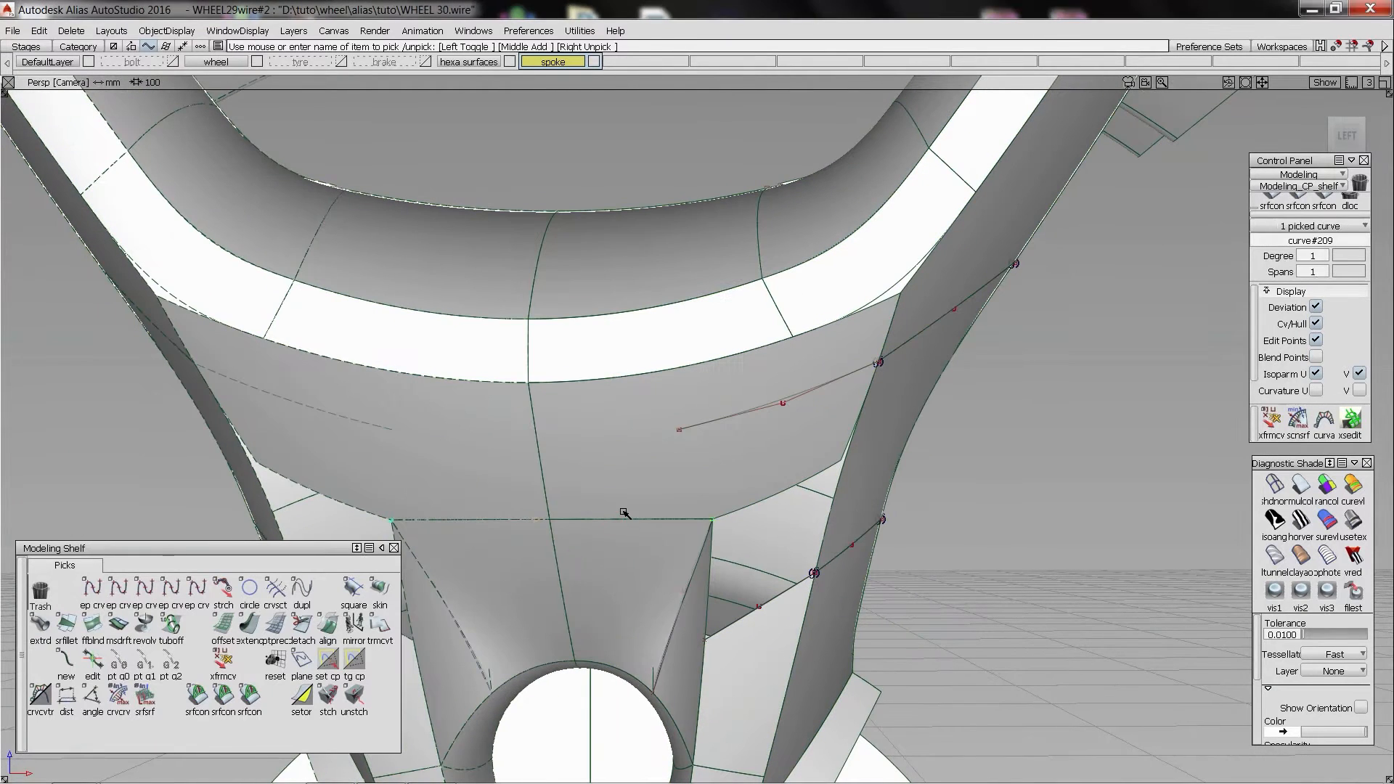
click(605, 480)
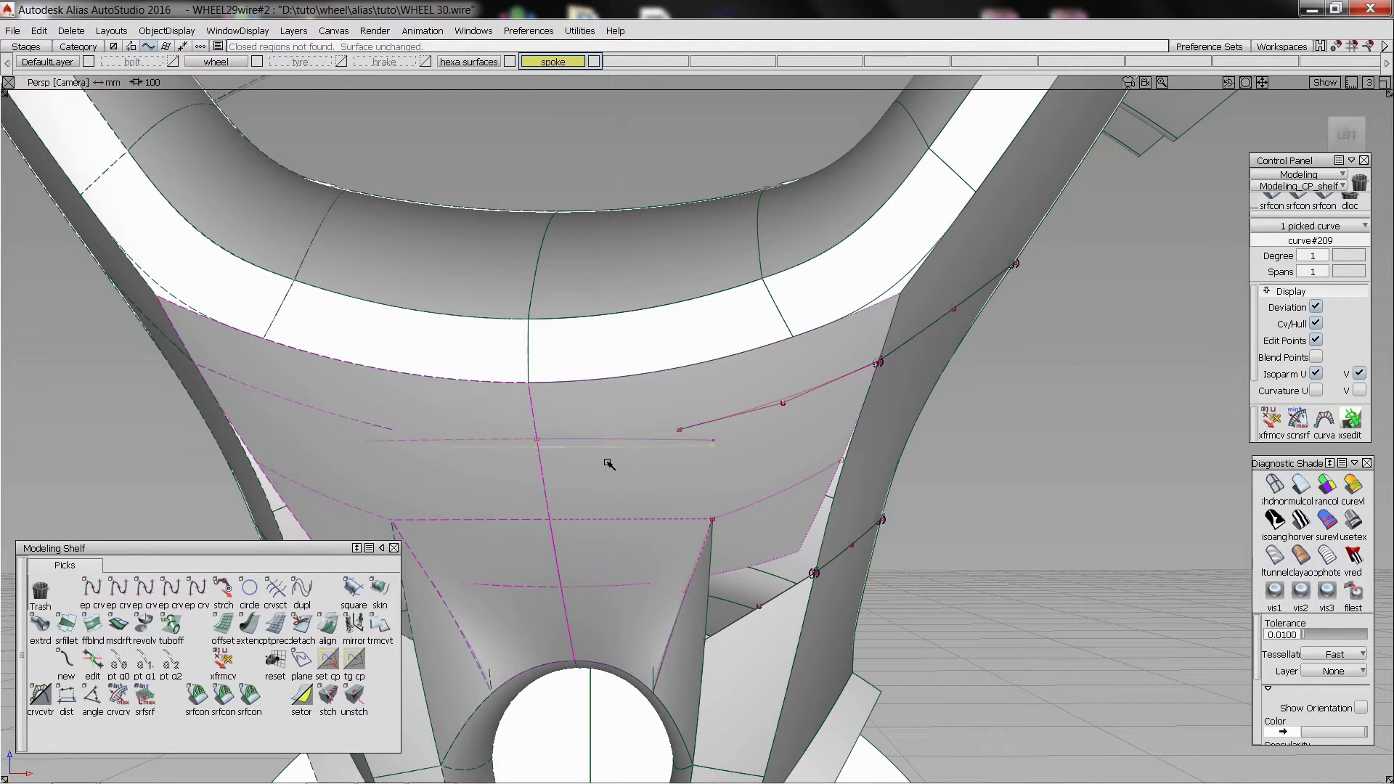
- Adjust the straight curve's length with Extend and stretch the degree 2 side curve's inner end onto its end
key(ctrl+e)
click(698, 441)
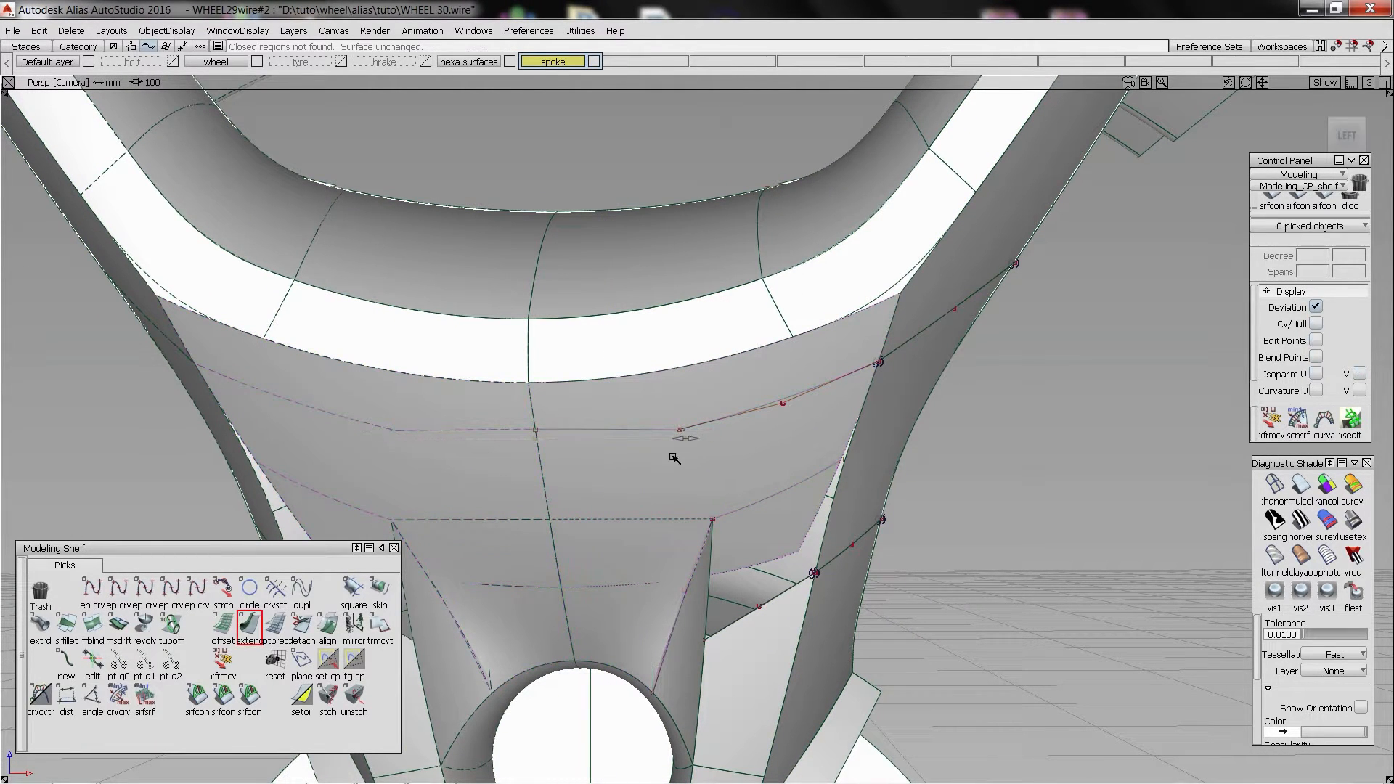
ctrl+shift+drag(703, 444, 745, 399)
click(687, 428)
click(679, 429)
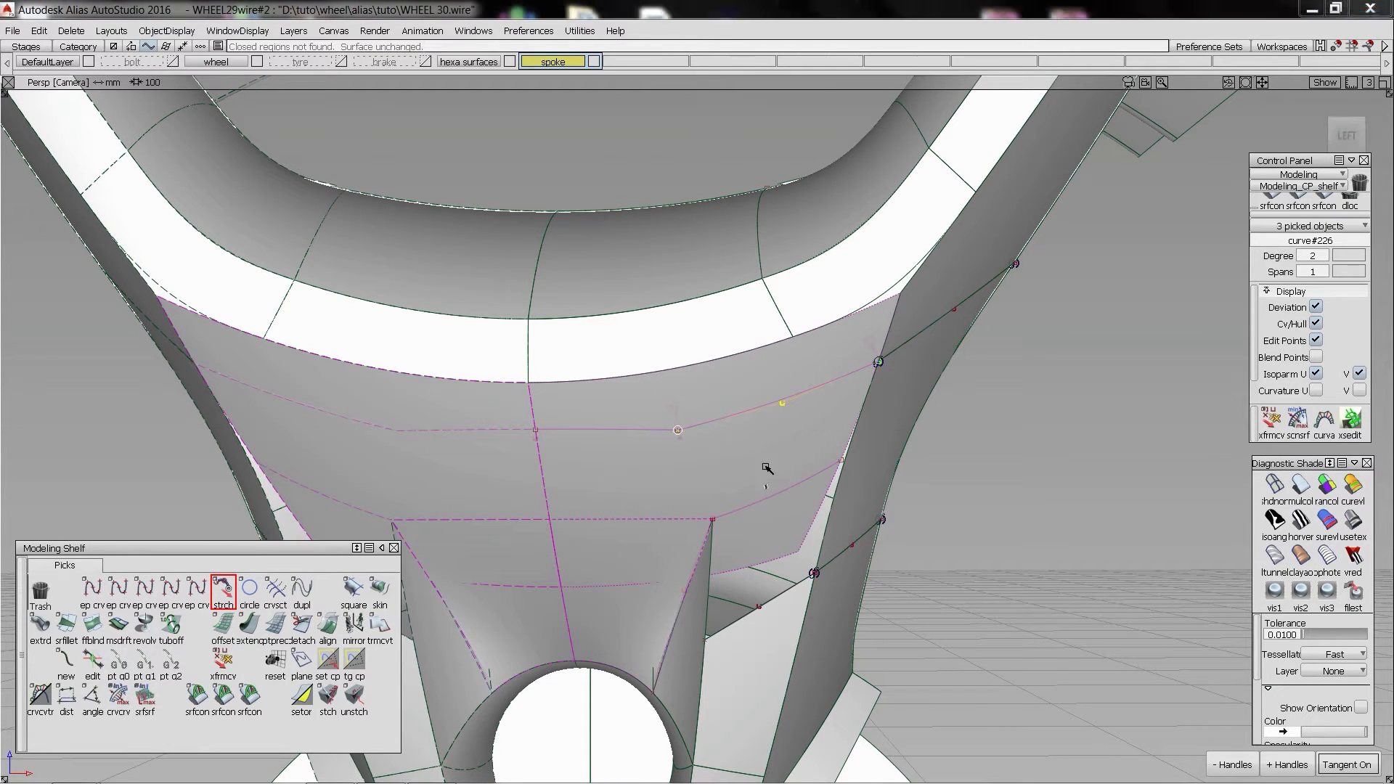
- Trim the front surface along the straight and side curves, keeping the region above them
key(ctrl+t)
click(712, 385)
key(Return)
click(713, 390)
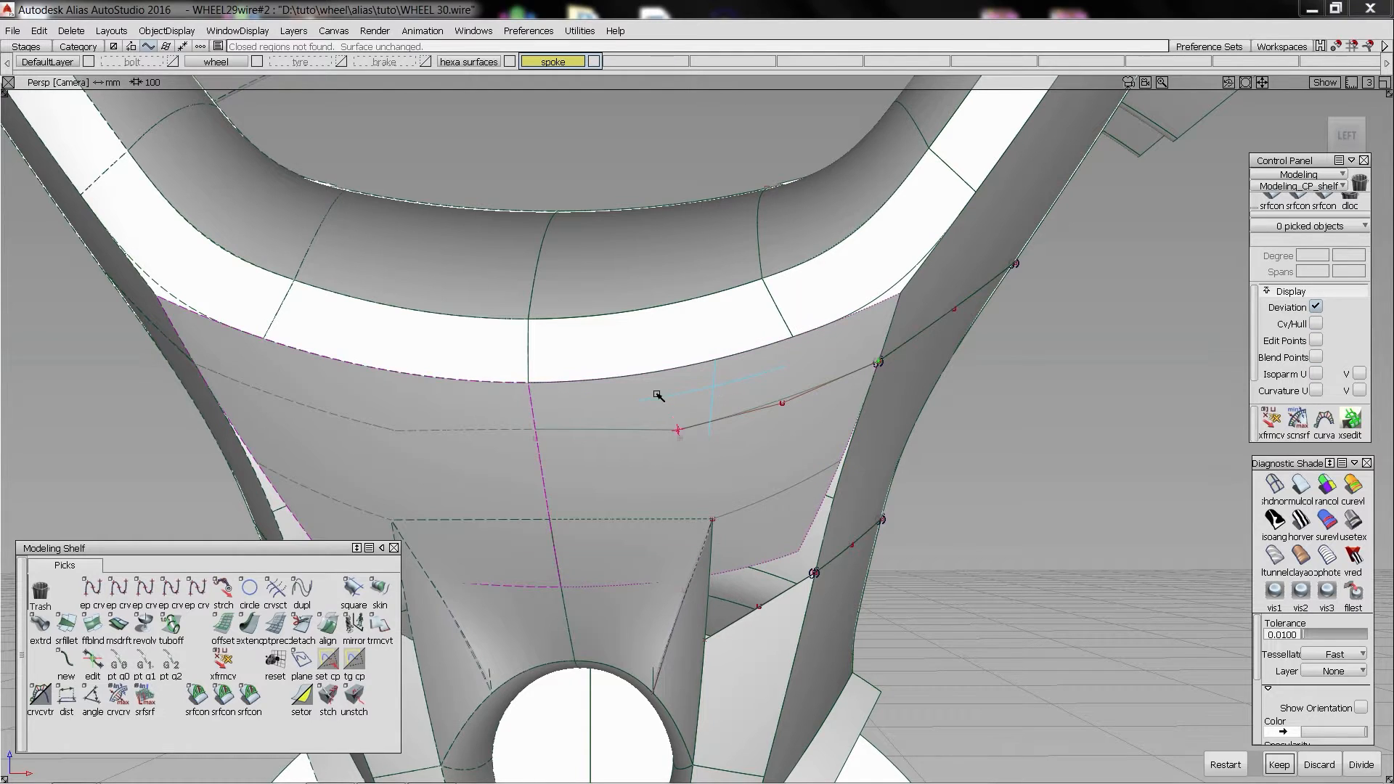
click(711, 423)
ctrl+shift+drag(705, 360, 709, 428)
click(703, 416)
key(space)
- Stretch the upper end of the degree 2 curve along the neck's front edge up to the raised straight curve's end
ctrl+shift+drag(683, 541, 714, 520)
click(708, 533)
click(713, 518)
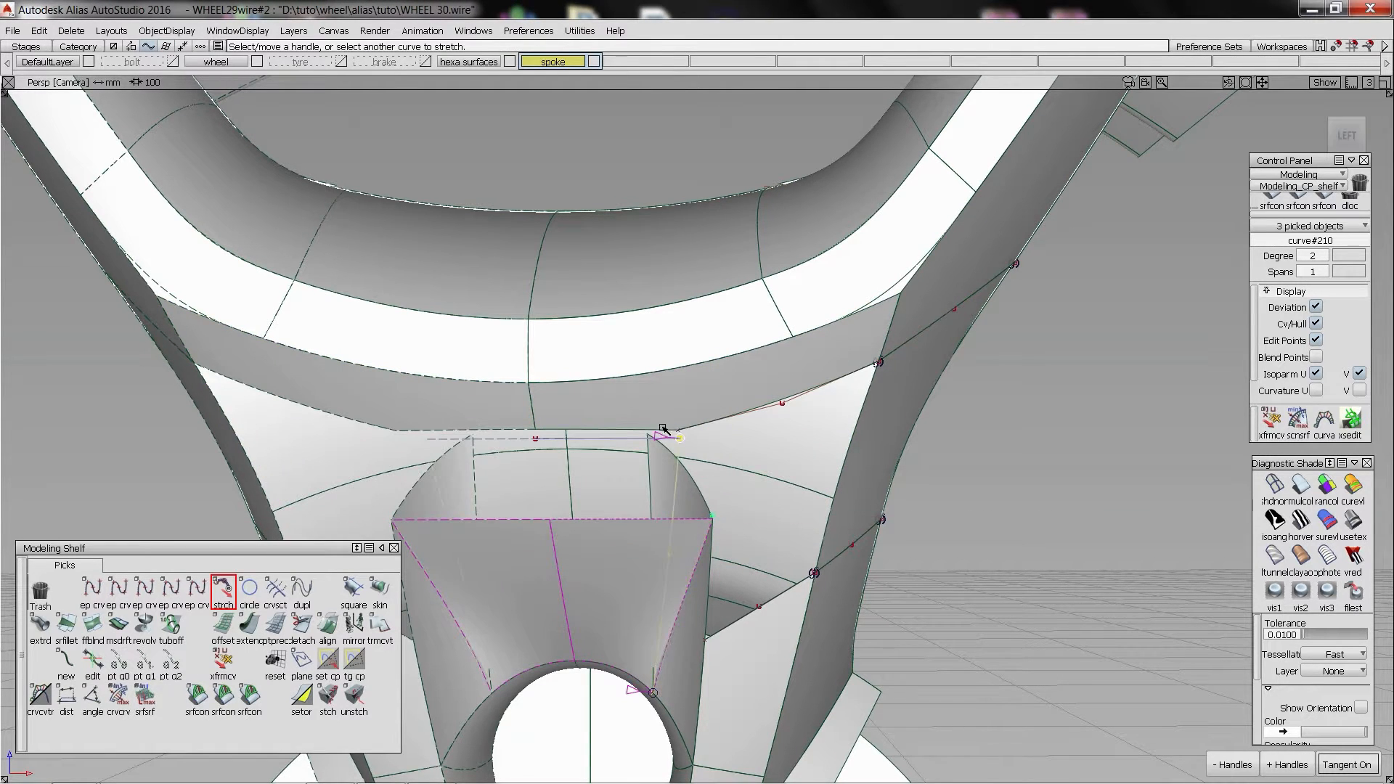
- Stretch the upper end of the centre panel's side curve onto the adjacent corner of the upper surface
alt+shift+drag(710, 489, 703, 458)
click(697, 454)
ctrl+shift+drag(703, 456, 699, 430)
- Create a blend curve from the centre panel's upper corner to the lower side curve's inner end, and shape its lower-end tangent
click(693, 429)
click(796, 435)
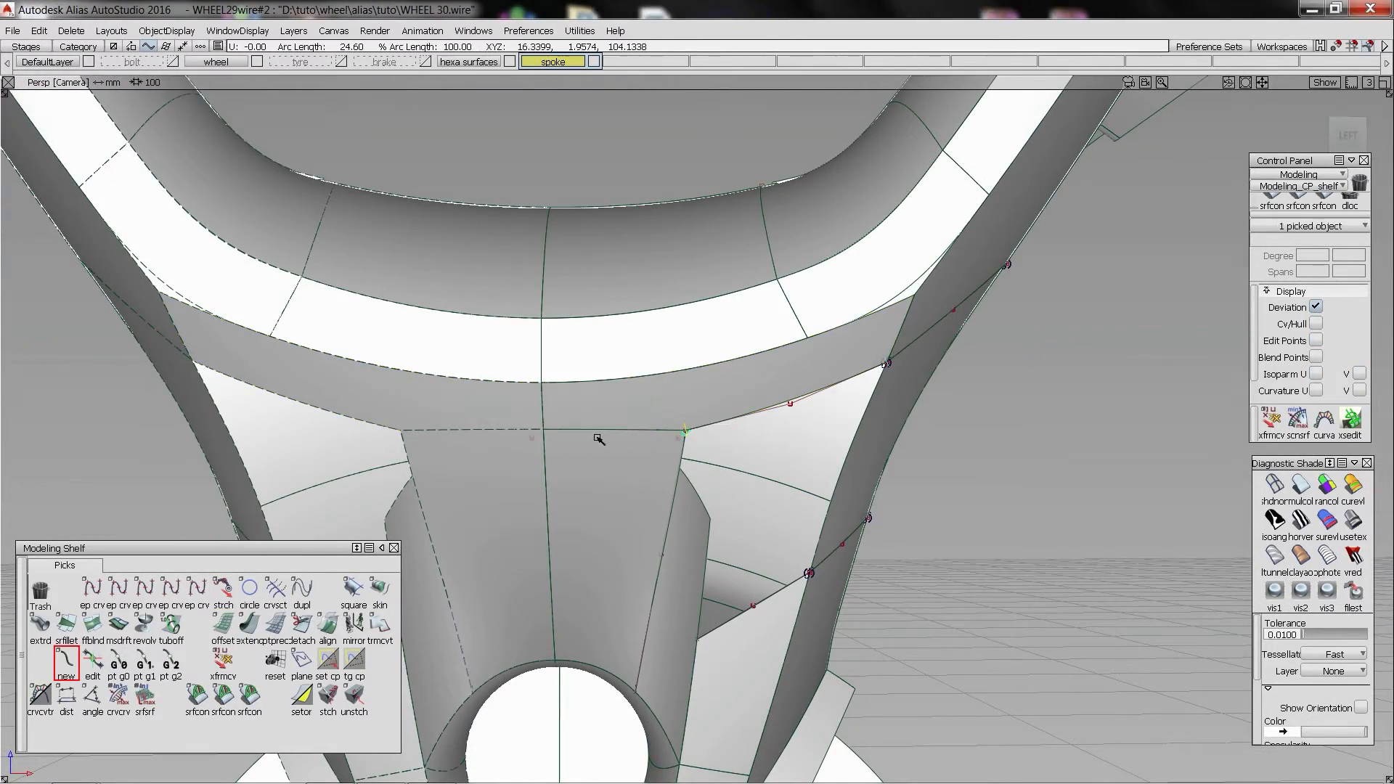
click(695, 651)
click(773, 660)
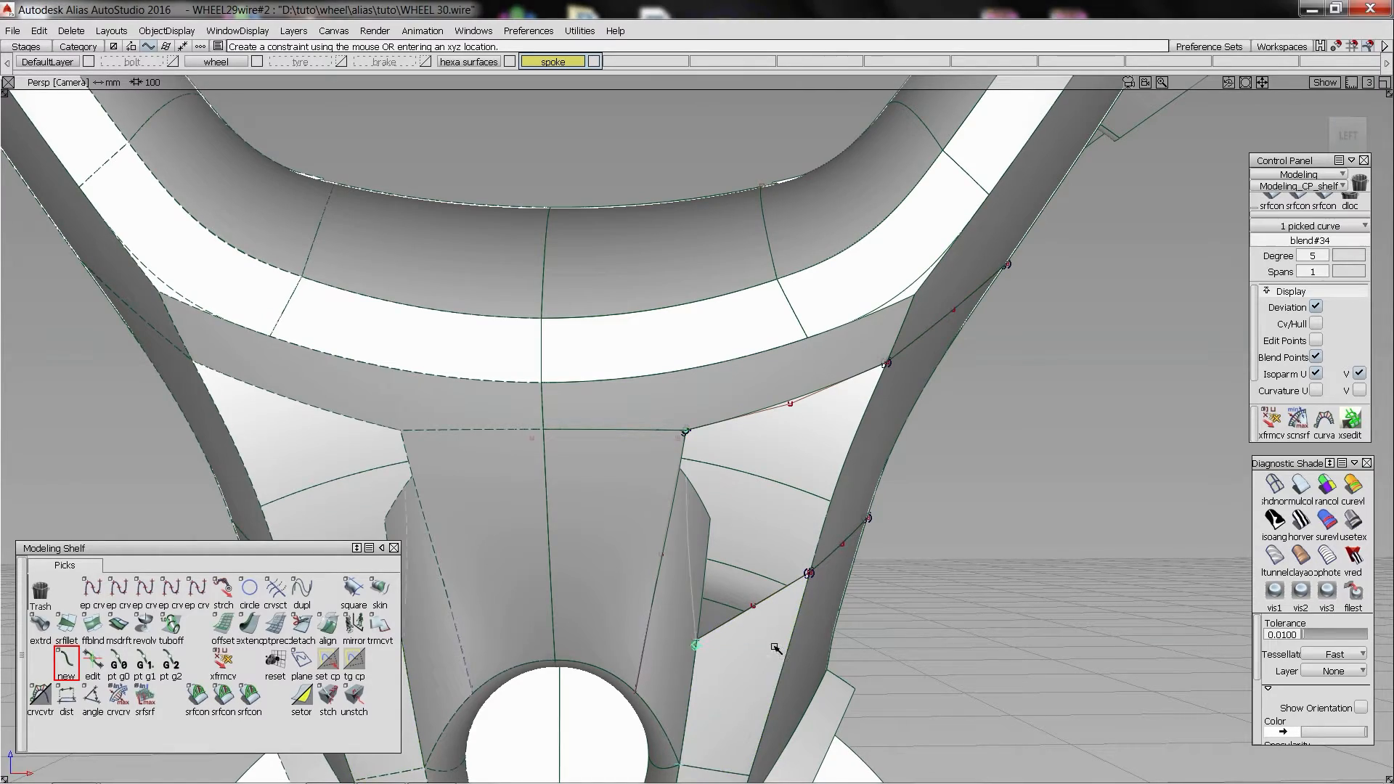
alt+shift+drag(719, 587, 715, 519)
alt+shift+right_drag(715, 519, 669, 607)
alt+shift+drag(669, 607, 679, 560)
alt+shift+right_drag(680, 559, 741, 569)
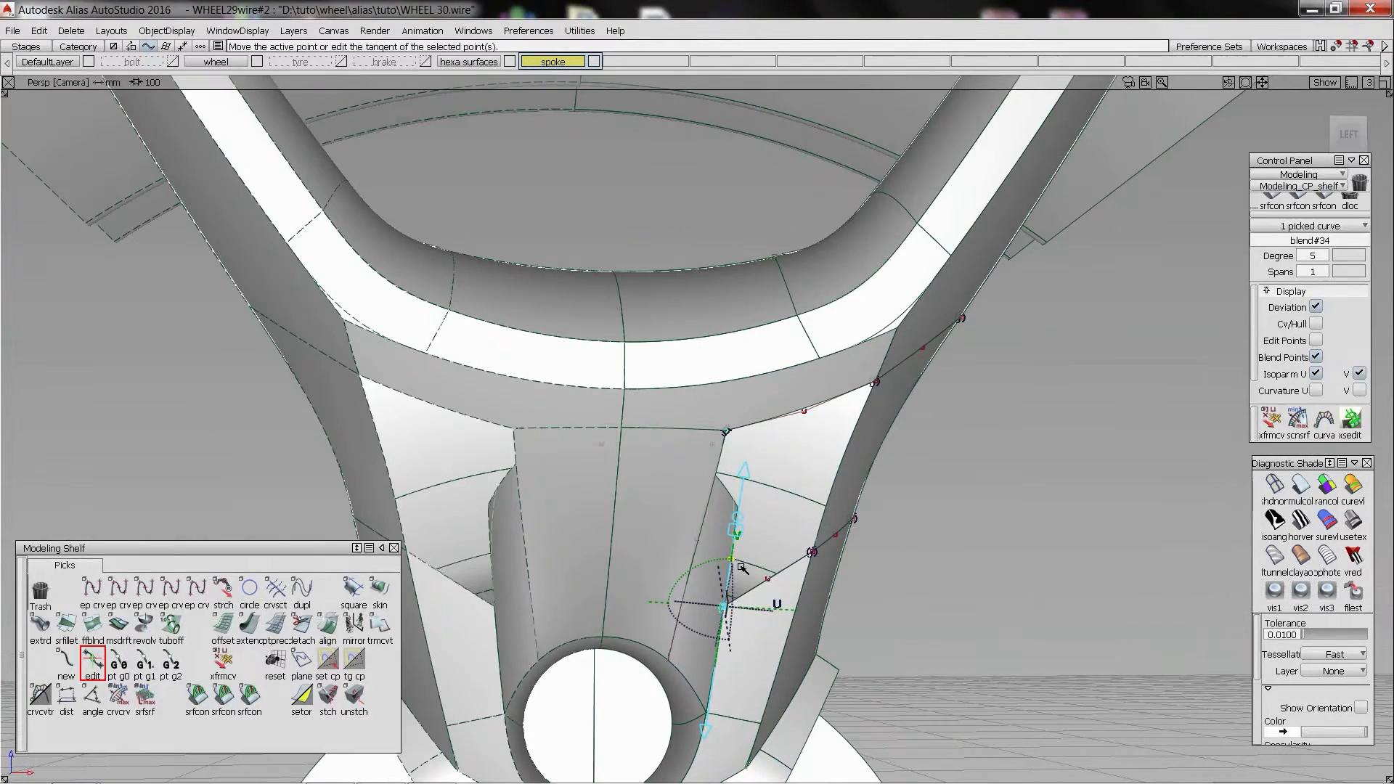
- Build a Square surface from the blend curve, upper curve, outer edge and lower curve, with G2 Curvature on the upper boundary
click(734, 459)
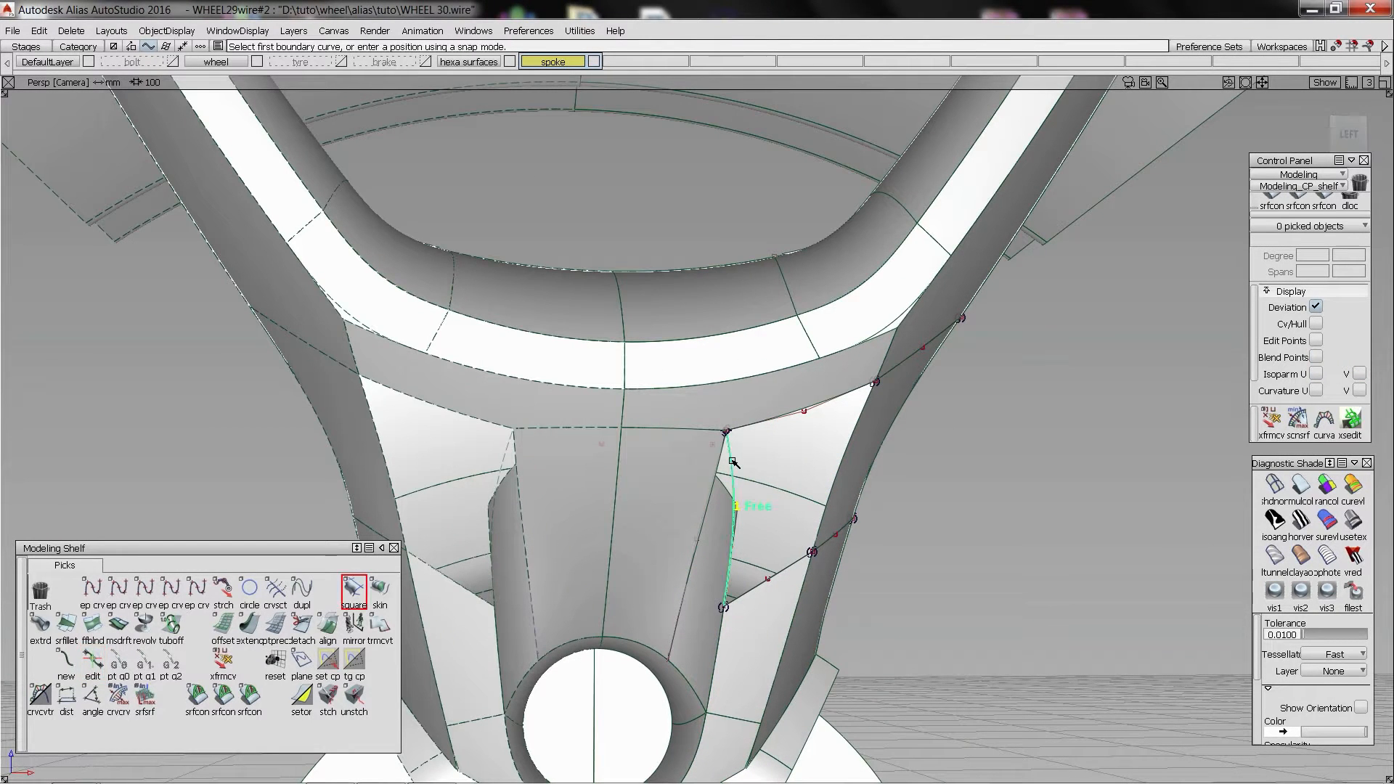
click(751, 423)
click(771, 441)
click(852, 436)
click(863, 443)
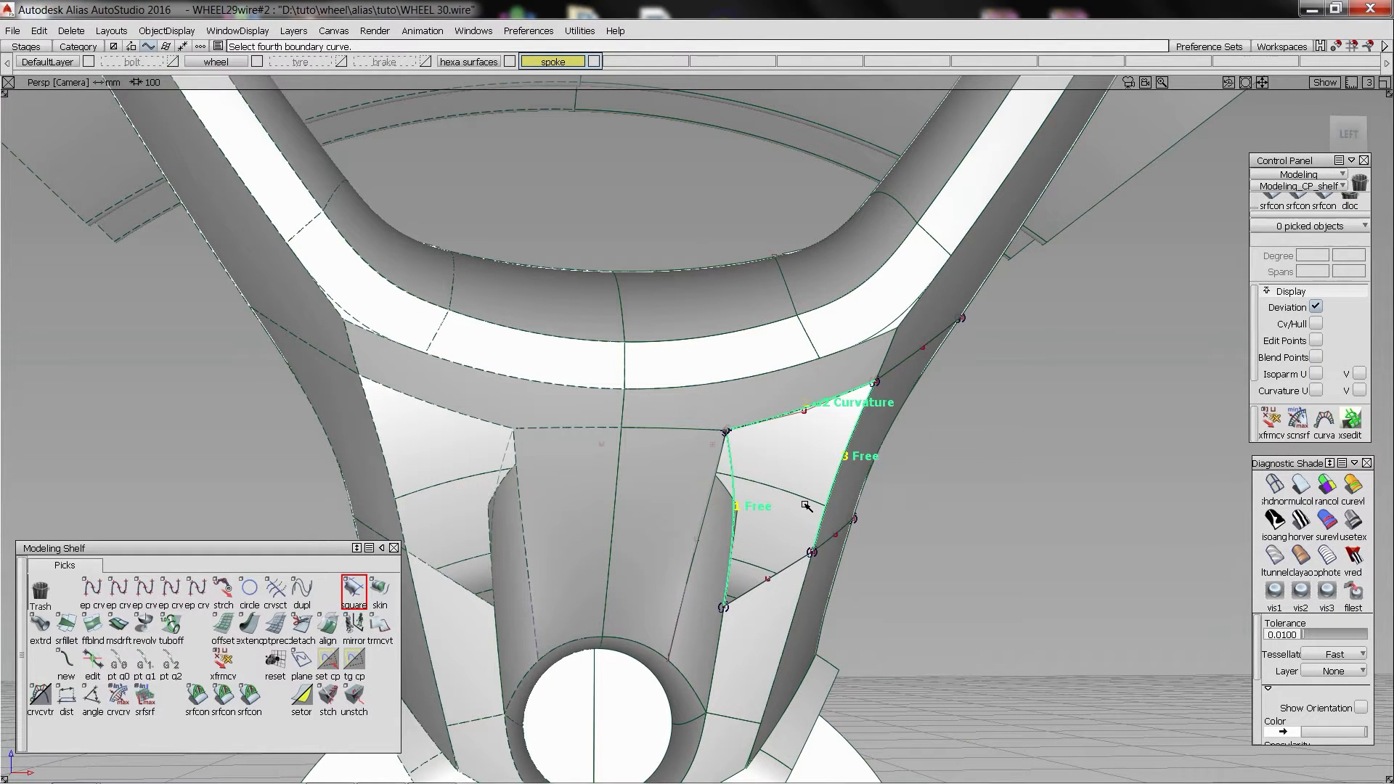
click(789, 569)
- Examine the new side surface on the shaded spoke with the curves hidden
alt+shift+drag(788, 569, 755, 547)
click(1282, 490)
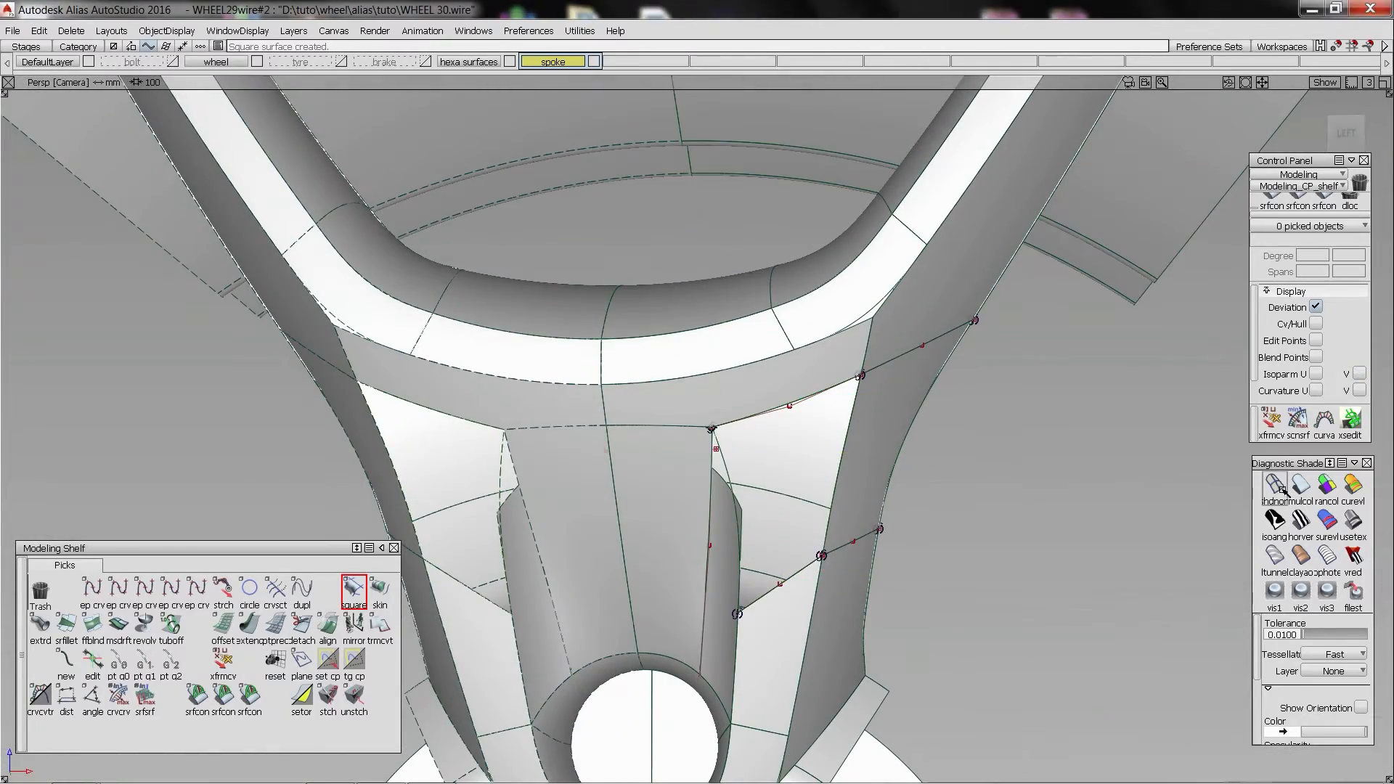
mouse_move(710, 377)
alt+shift+mouse_down()
mouse_move(865, 477)
mouse_move(573, 370)
alt+shift+mouse_up()
key(alt+m)
alt+shift+right_drag(573, 370, 649, 425)
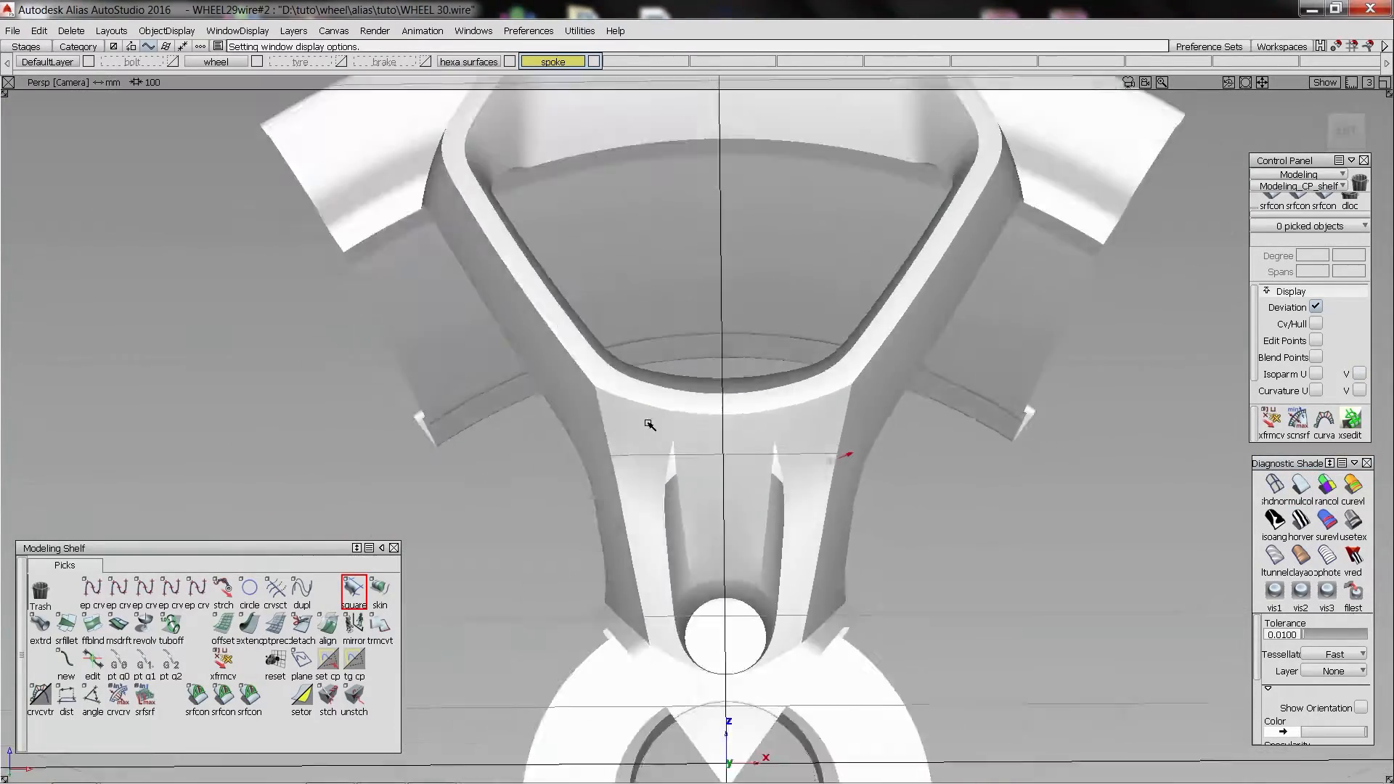
alt+shift+drag(650, 425, 759, 521)
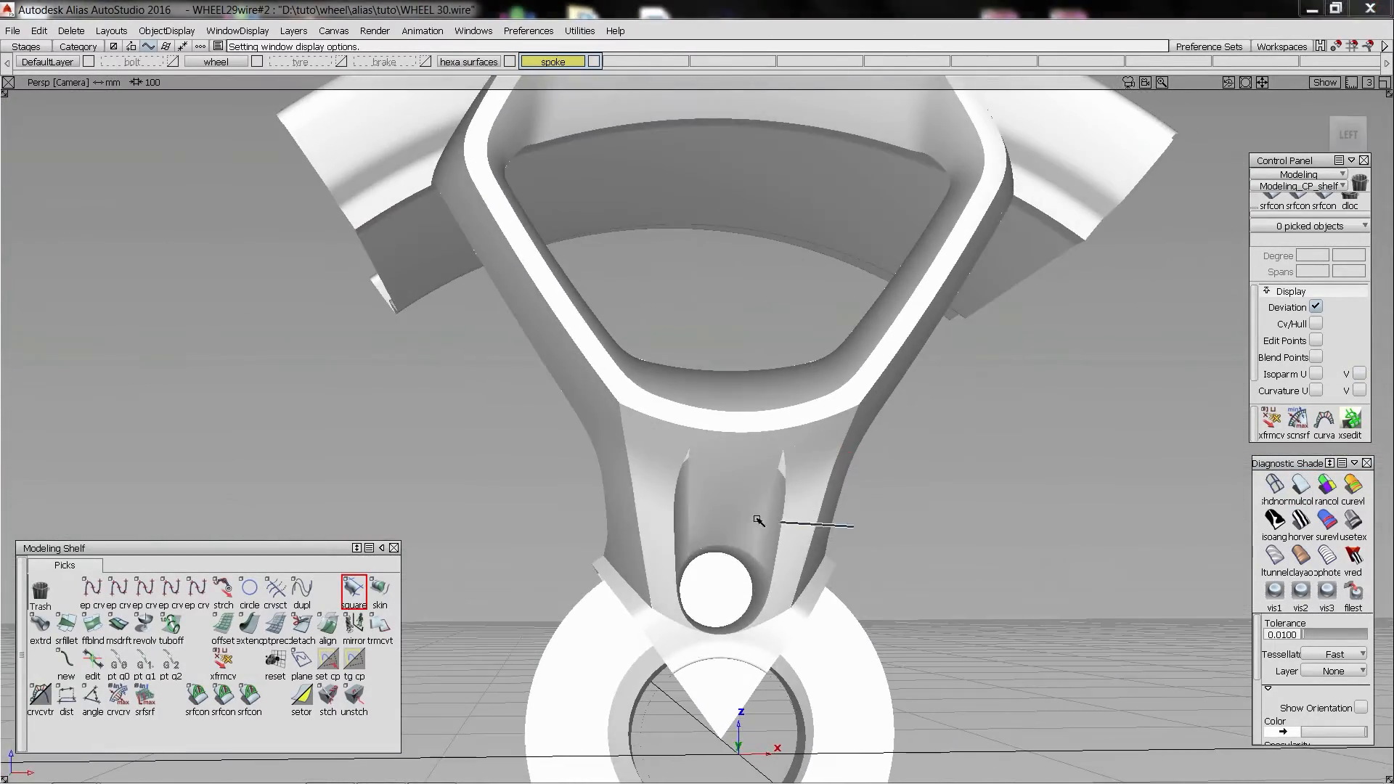
- Draw a degree 2 edit-point curve from the blend curve's lower end down to the bolt hole's wall
alt+shift+right_drag(810, 475, 755, 563)
ctrl+shift+drag(755, 563, 701, 639)
click(746, 629)
alt+shift+drag(733, 518, 775, 504)
click(775, 504)
ctrl+shift+middle_drag(774, 504, 775, 582)
ctrl+click(793, 586)
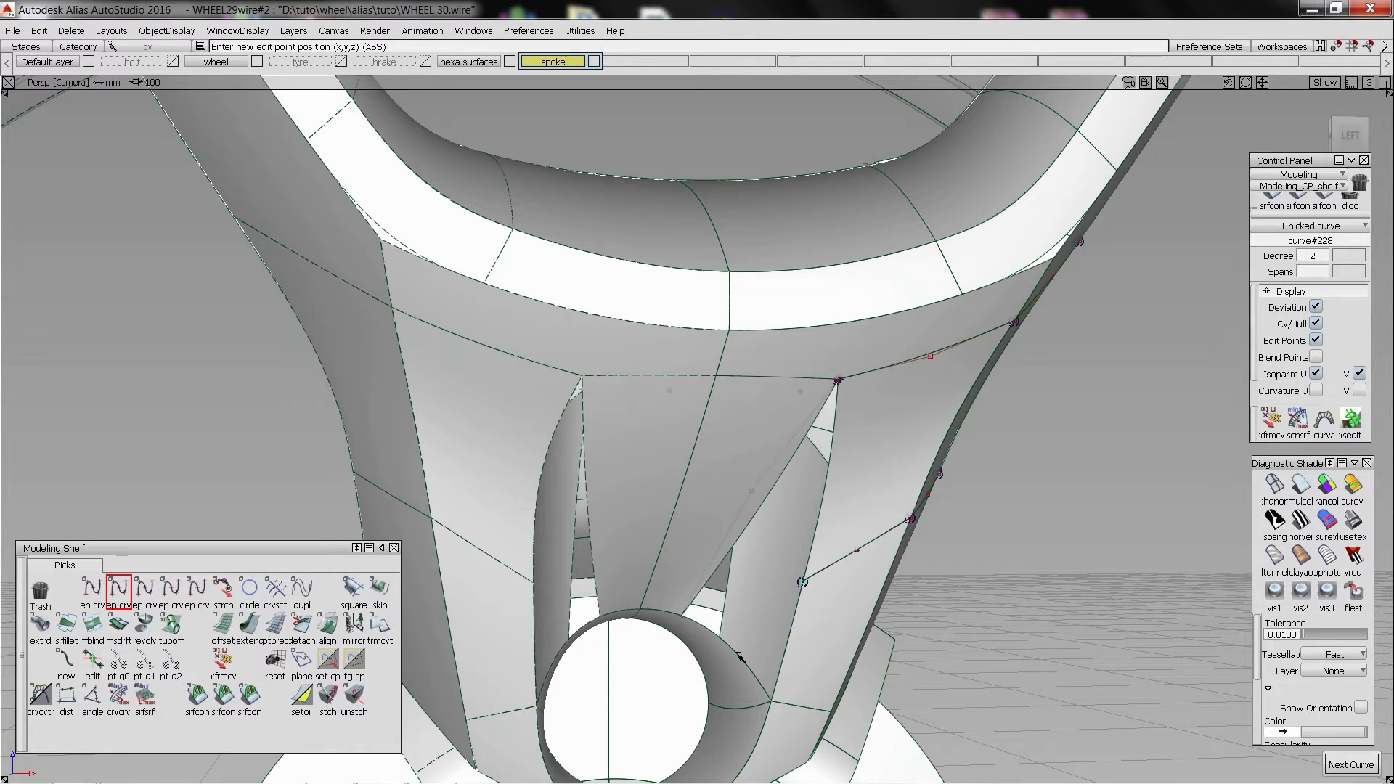
ctrl+shift+drag(742, 596, 771, 634)
click(790, 645)
- Trim away the flared upper part of the bolt hole's wall beside the centre panel
mouse_move(791, 645)
ctrl+shift+right_down()
mouse_move(779, 610)
mouse_move(777, 623)
ctrl+shift+right_up()
click(778, 614)
click(778, 622)
click(778, 623)
alt+shift+drag(777, 519, 735, 509)
ctrl+shift+right_drag(770, 479, 819, 471)
click(818, 471)
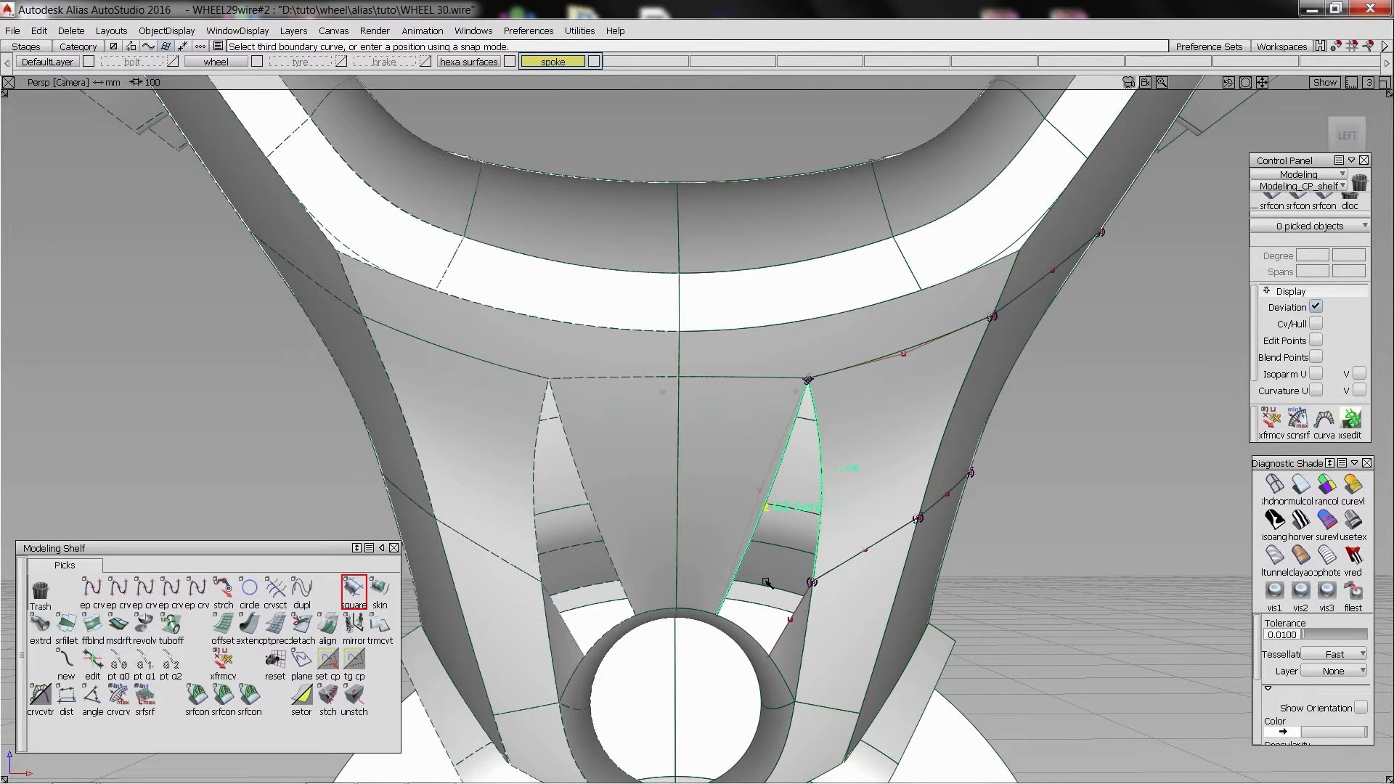
alt+shift+right_drag(761, 541, 617, 501)
ctrl+shift+drag(604, 199, 587, 209)
drag(585, 209, 926, 643)
ctrl+shift+drag(629, 236, 843, 606)
alt+shift+right_drag(751, 574, 861, 610)
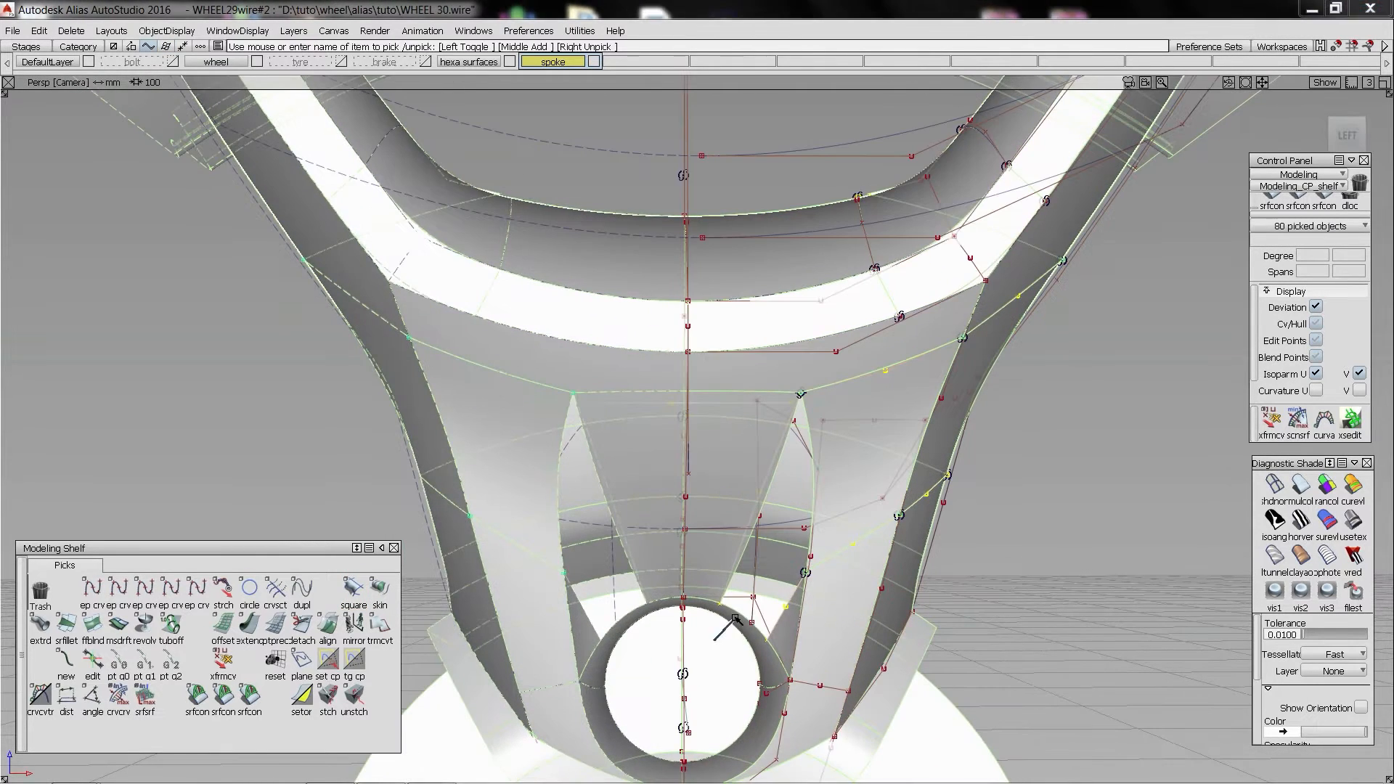
- Fill the narrow gap beside the centre panel with a Square surface bounded by the blend curve, panel edge and lower curves
click(738, 610)
ctrl+shift+right_drag(739, 610, 736, 629)
ctrl+shift+middle_drag(736, 629, 756, 528)
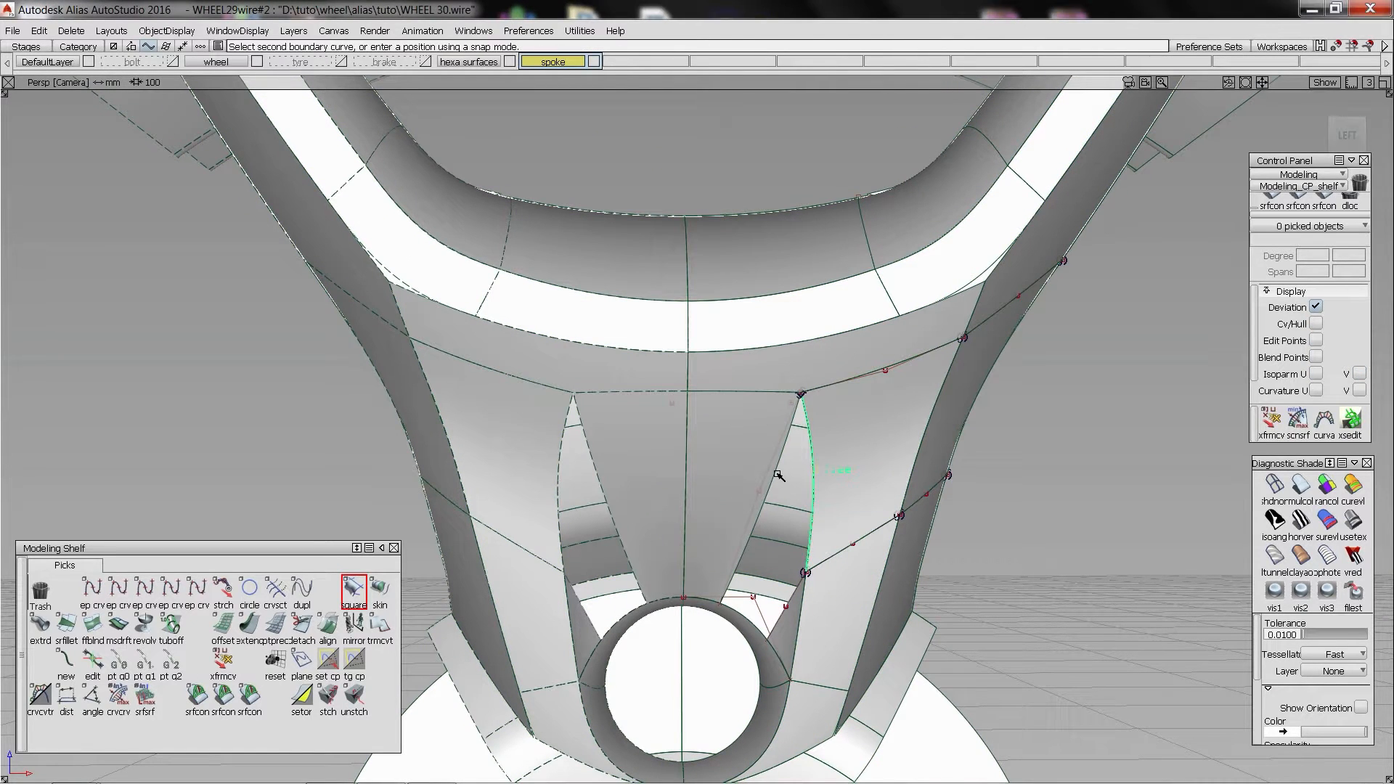
click(773, 616)
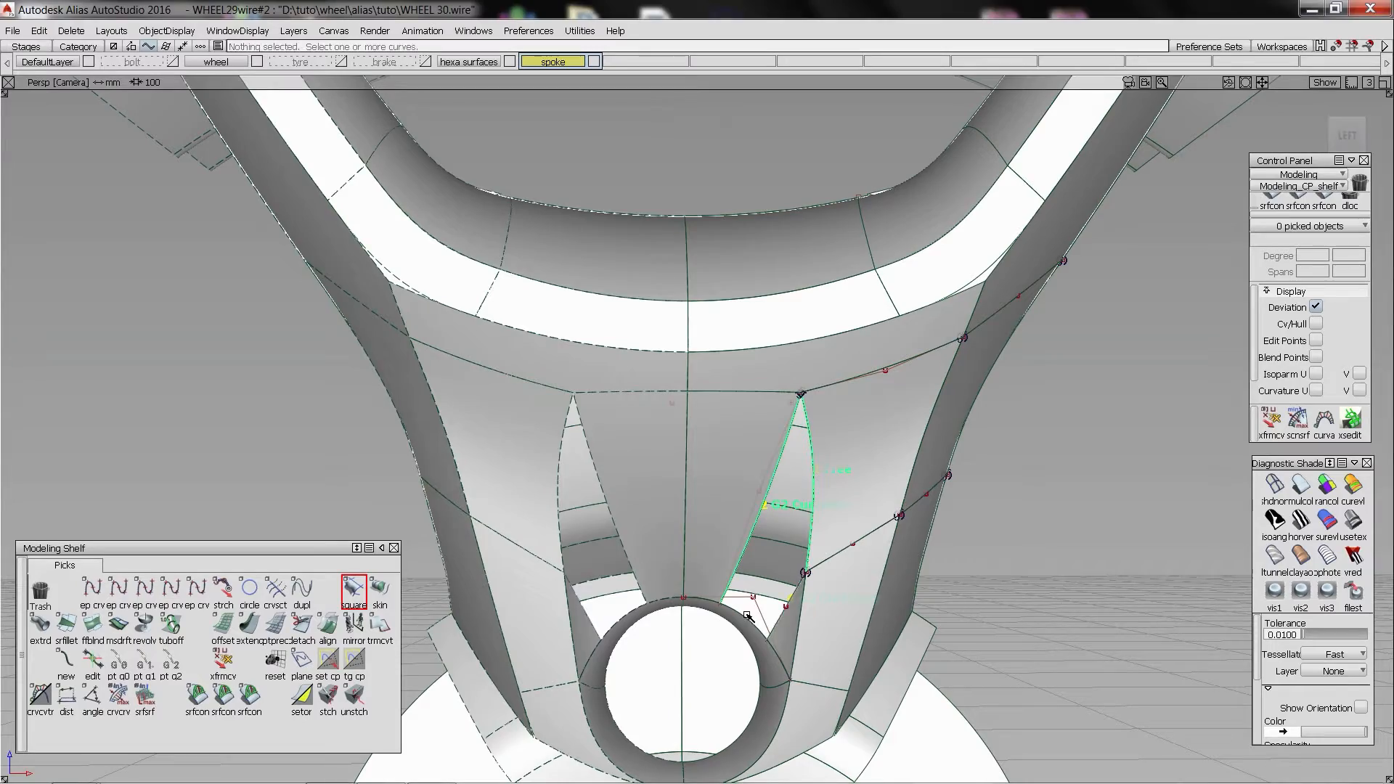
click(748, 616)
- Display the gap surface's CVs and hull, and move a middle CV of the centre panel's side curve
alt+shift+drag(747, 499, 896, 463)
click(1316, 322)
alt+shift+right_drag(704, 518, 701, 552)
ctrl+shift+drag(686, 500, 708, 497)
click(740, 466)
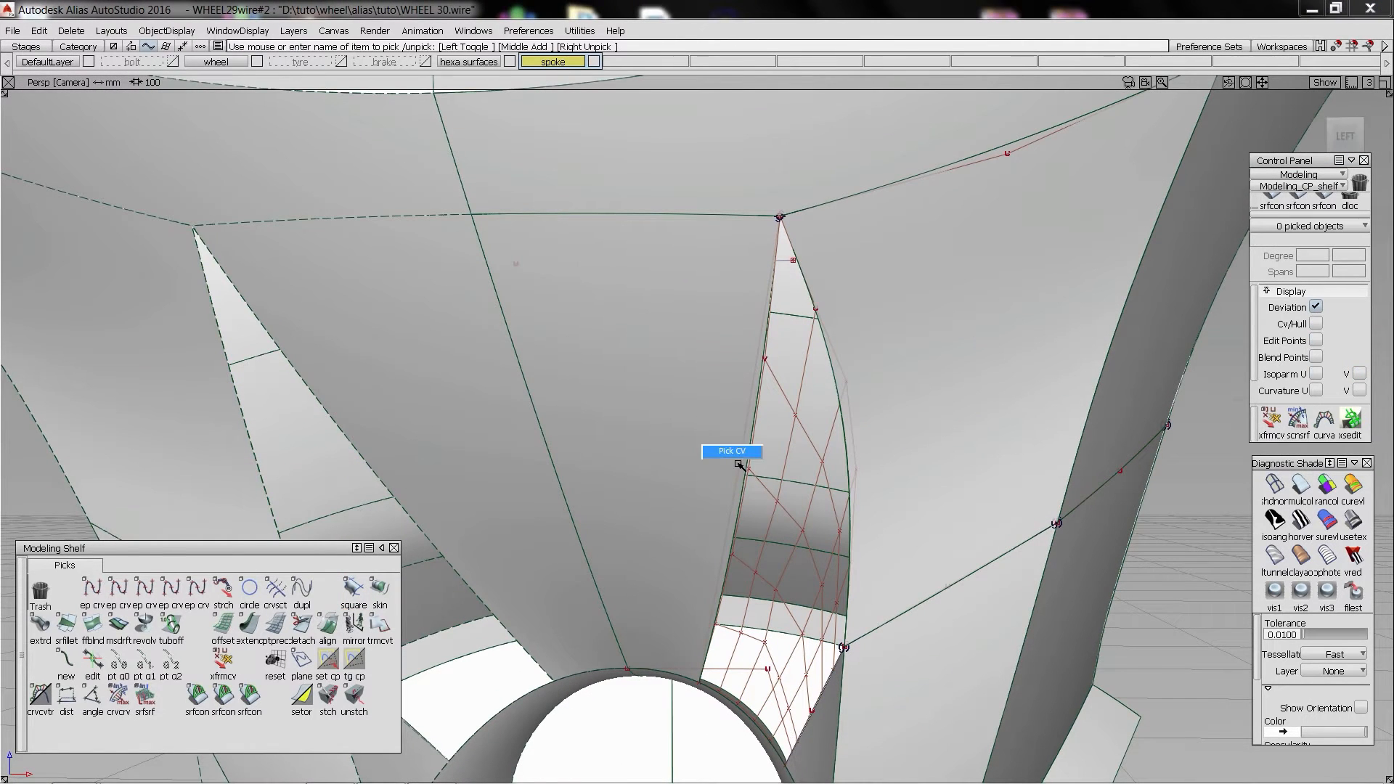
ctrl+shift+middle_drag(734, 508, 728, 476)
drag(728, 476, 707, 478)
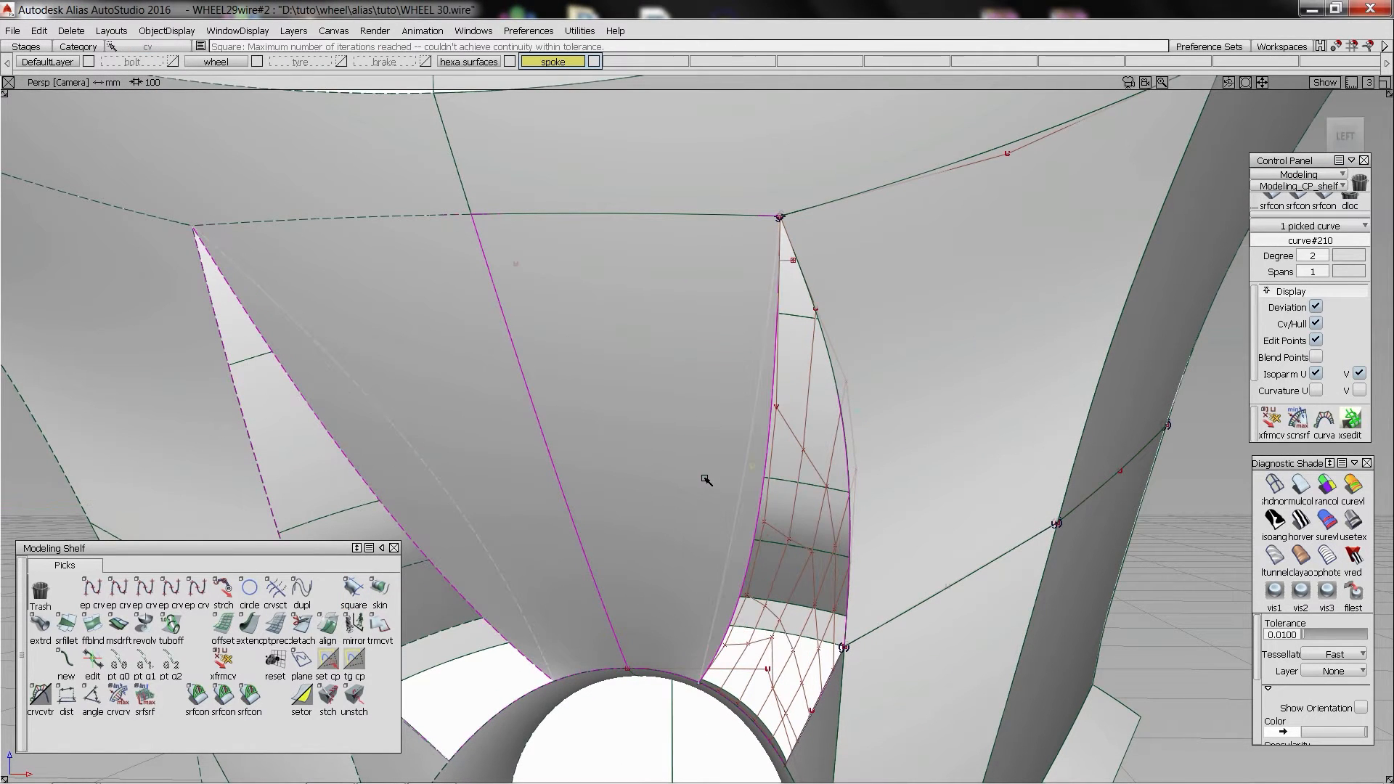
- Slide the centre panel side curve's CV along X with the transform CV tool to adjust the edge's bow
key(alt+shift)
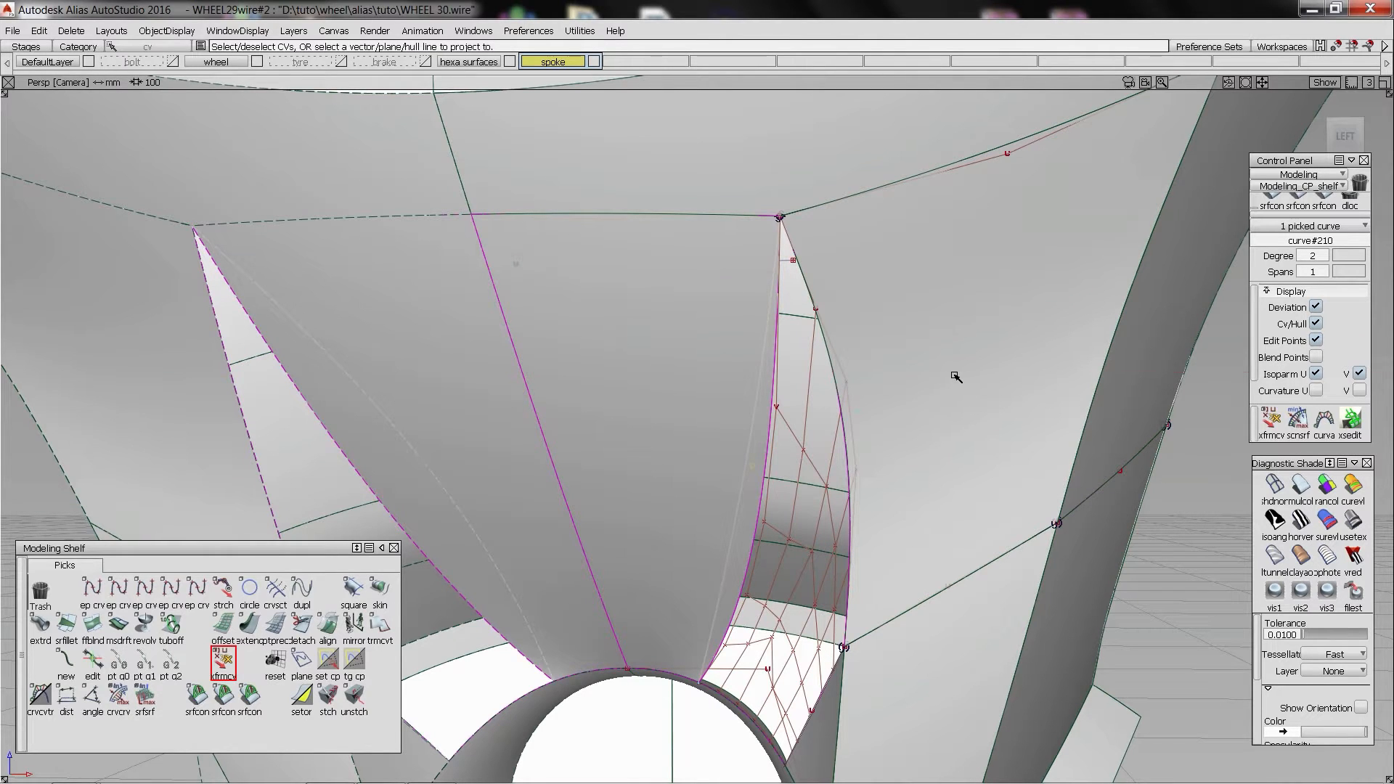
mouse_move(955, 377)
mouse_down()
mouse_move(919, 384)
mouse_move(932, 363)
mouse_up()
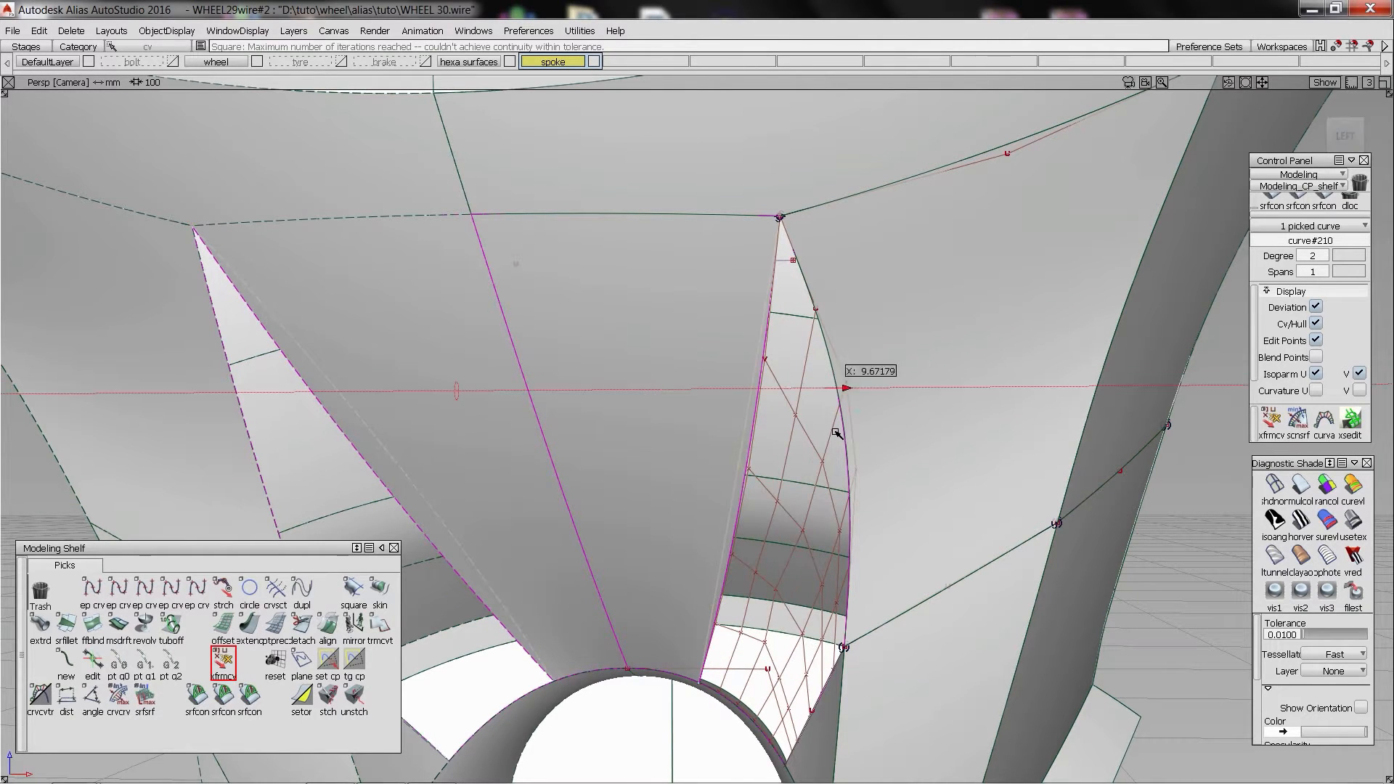
drag(368, 294, 971, 286)
drag(457, 324, 1152, 315)
drag(537, 322, 872, 319)
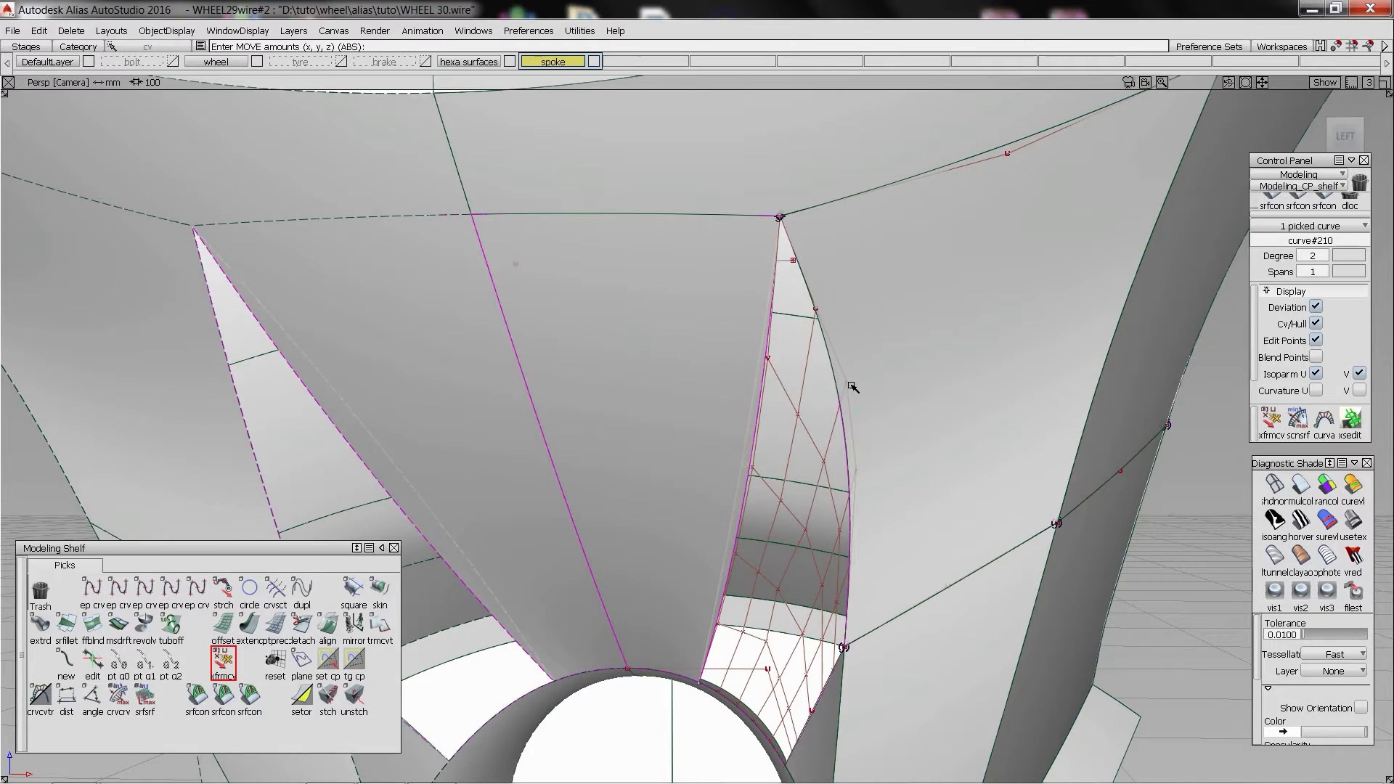
- Pick the middle CV of the short curve above the bolt hole and move it slightly to reshape the gap surface
alt+shift+drag(852, 388, 663, 358)
alt+shift+drag(716, 507, 893, 581)
ctrl+shift+drag(682, 610, 675, 657)
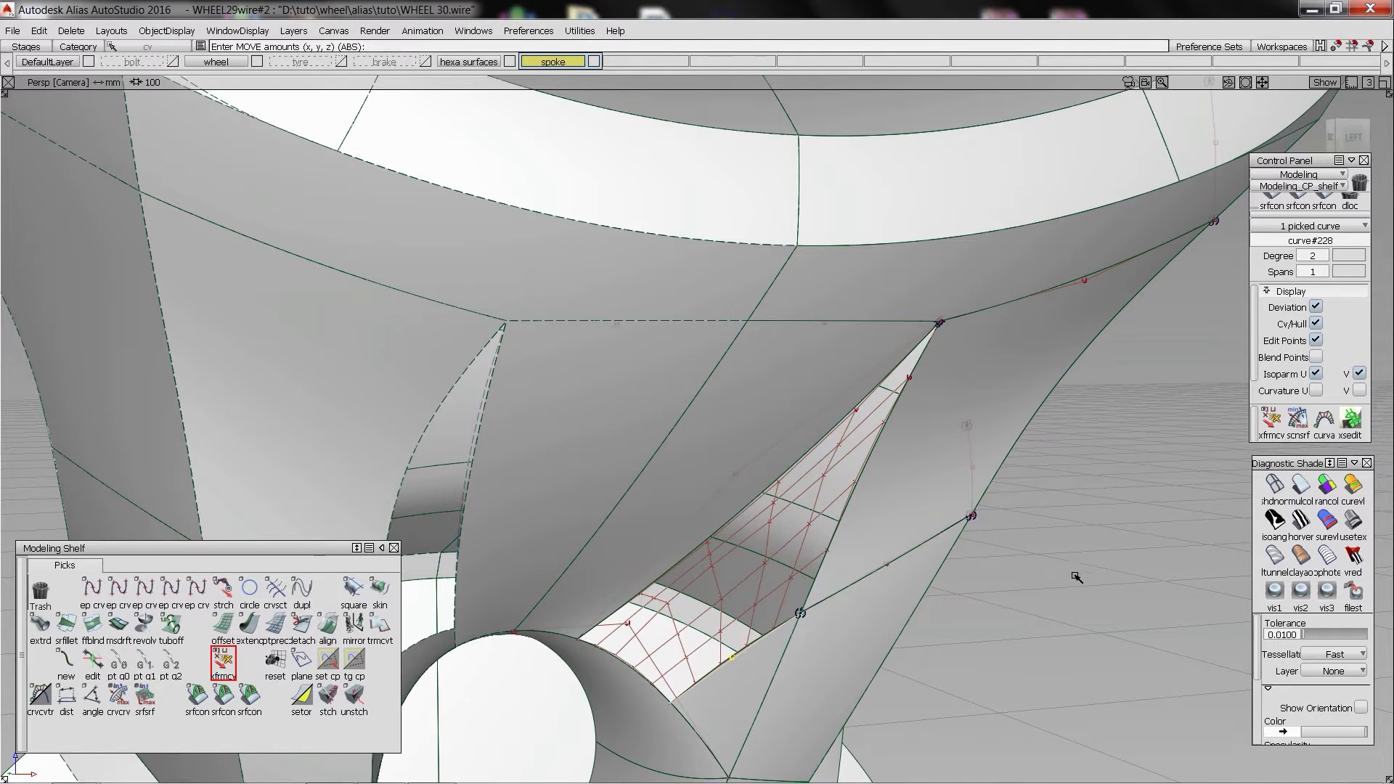
click(1082, 586)
right_drag(981, 651, 986, 632)
alt+shift+drag(1045, 536, 905, 440)
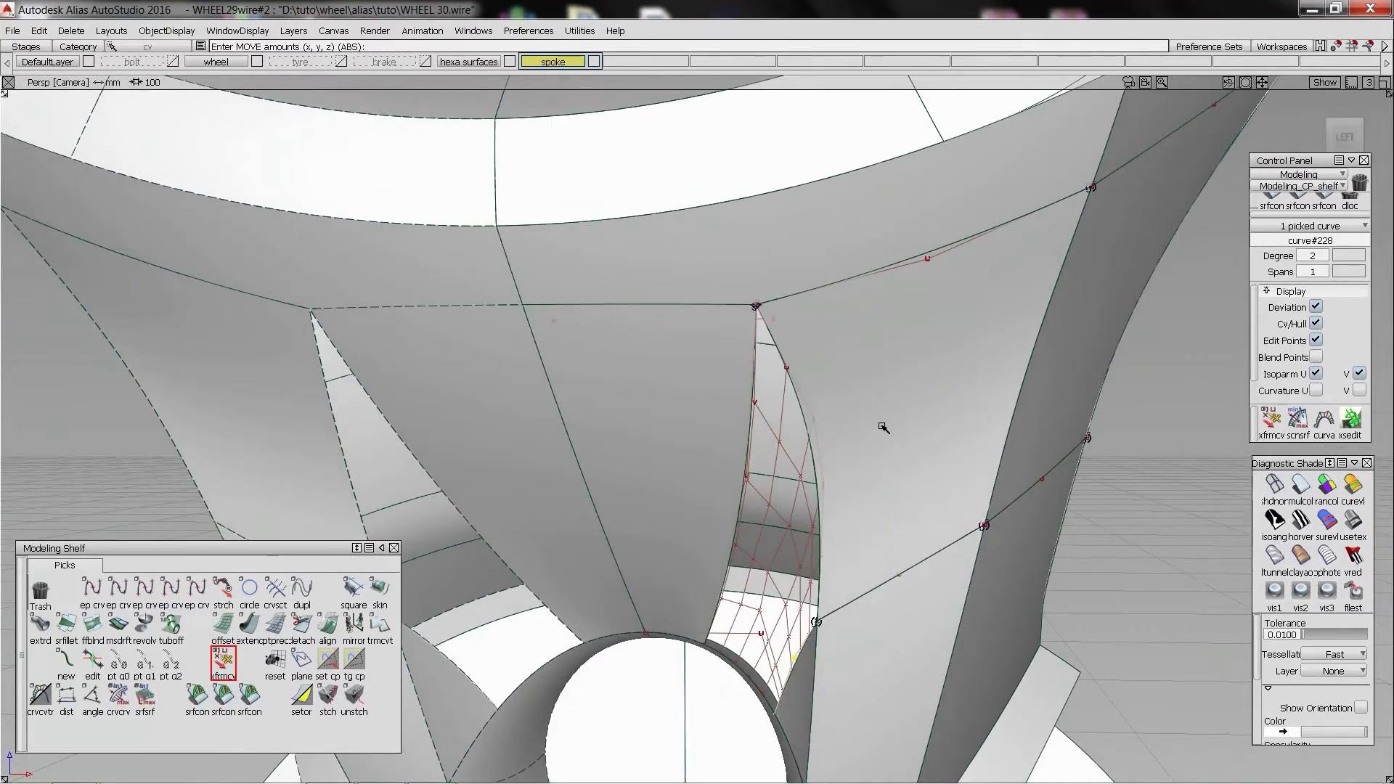
- Examine the gap surface and the surrounding spoke in shaded and wireframe display
mouse_move(815, 509)
alt+shift+mouse_down()
mouse_move(862, 429)
mouse_move(781, 485)
mouse_move(694, 482)
mouse_move(619, 528)
mouse_move(691, 524)
mouse_move(736, 500)
mouse_move(806, 501)
alt+shift+mouse_up()
click(747, 480)
click(1318, 496)
mouse_move(887, 420)
alt+shift+mouse_down()
mouse_move(927, 349)
mouse_move(1037, 473)
mouse_move(708, 525)
alt+shift+mouse_up()
alt+shift+drag(629, 469, 755, 436)
click(1274, 485)
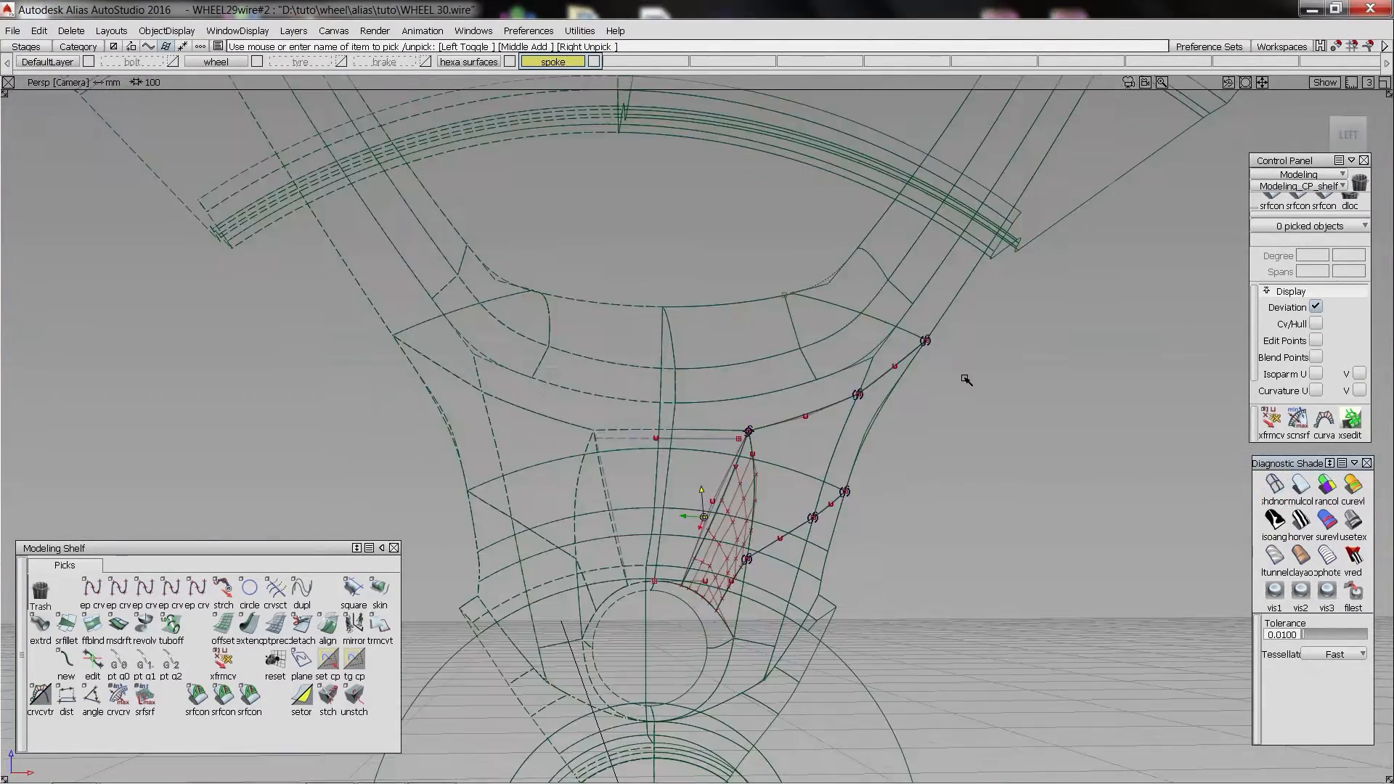
click(1298, 485)
mouse_move(901, 305)
alt+shift+mouse_down()
mouse_move(775, 311)
mouse_move(612, 368)
mouse_move(792, 349)
mouse_move(734, 337)
alt+shift+mouse_up()
alt+shift+right_drag(733, 337, 618, 356)
alt+shift+drag(617, 356, 657, 427)
alt+shift+right_drag(657, 427, 796, 452)
alt+shift+drag(942, 435, 616, 338)
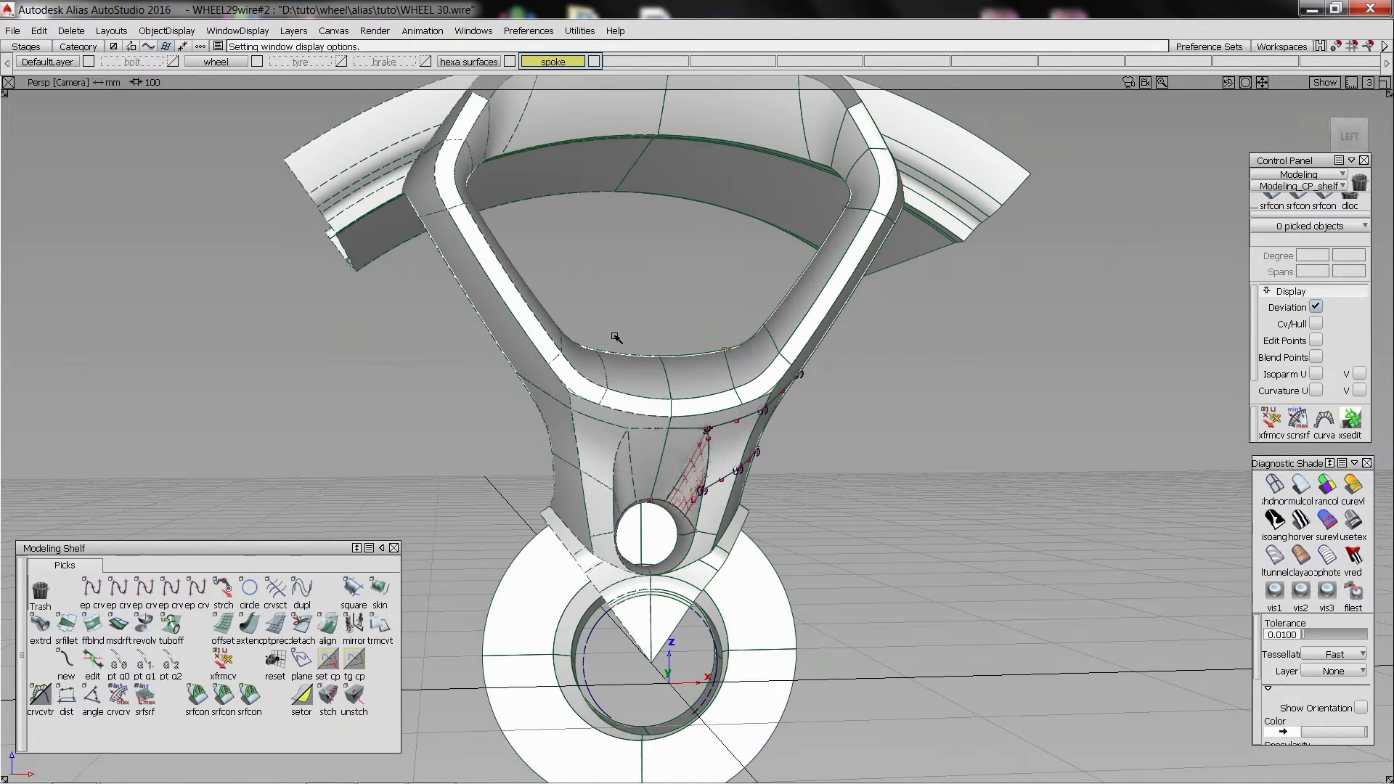
- Turn off the CV and hull display of the gap surface
click(686, 488)
click(1317, 323)
alt+shift+drag(984, 307, 828, 317)
click(789, 413)
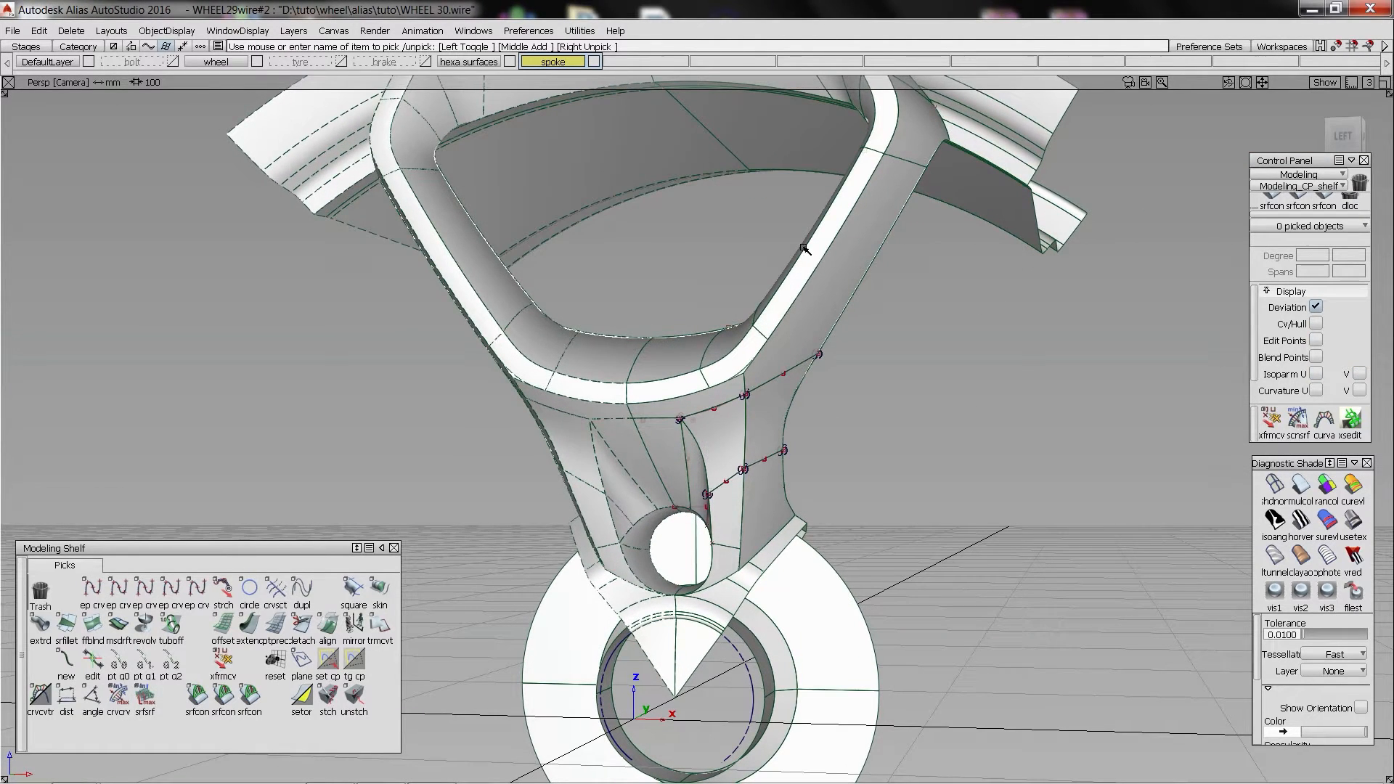
- Try to trim the outer side surface square#5 near the spoke's upper corner, working in wireframe
alt+shift+click(746, 386)
alt+shift+right_drag(746, 386, 760, 378)
alt+shift+drag(759, 378, 675, 327)
alt+shift+right_drag(676, 327, 763, 240)
alt+shift+drag(763, 240, 737, 192)
alt+shift+right_drag(737, 192, 752, 189)
alt+shift+drag(752, 189, 776, 191)
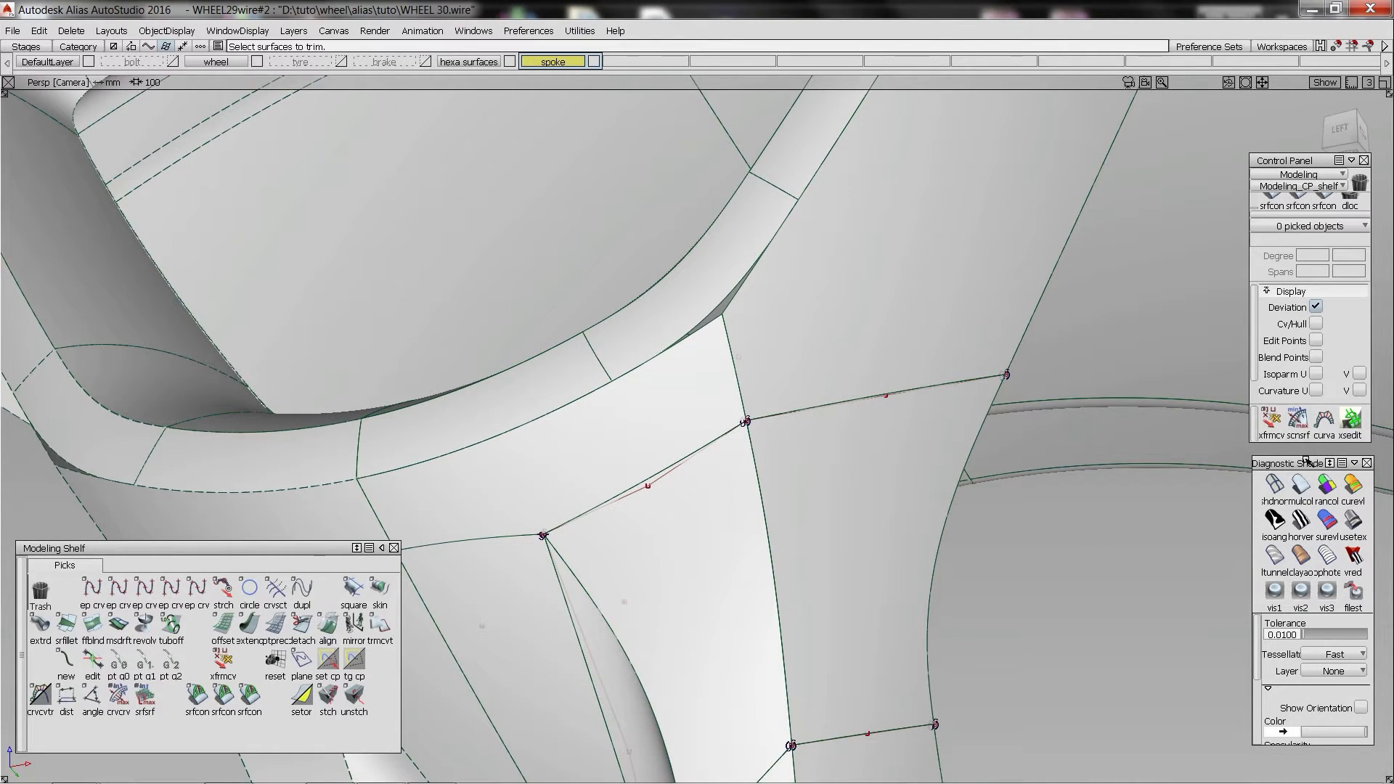
click(1278, 483)
alt+shift+right_drag(913, 364, 872, 396)
mouse_move(872, 396)
alt+shift+mouse_down()
mouse_move(1030, 436)
mouse_move(937, 436)
alt+shift+mouse_up()
click(741, 381)
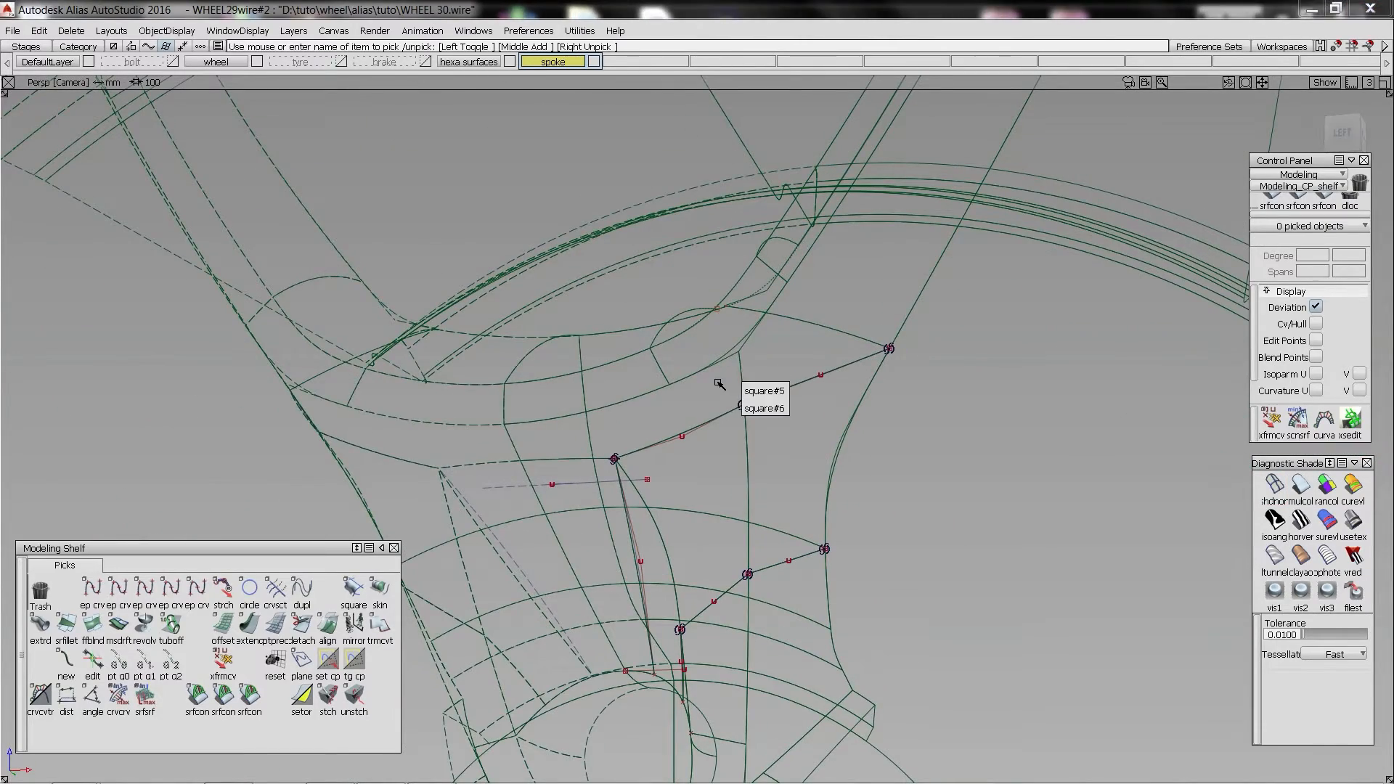
click(764, 391)
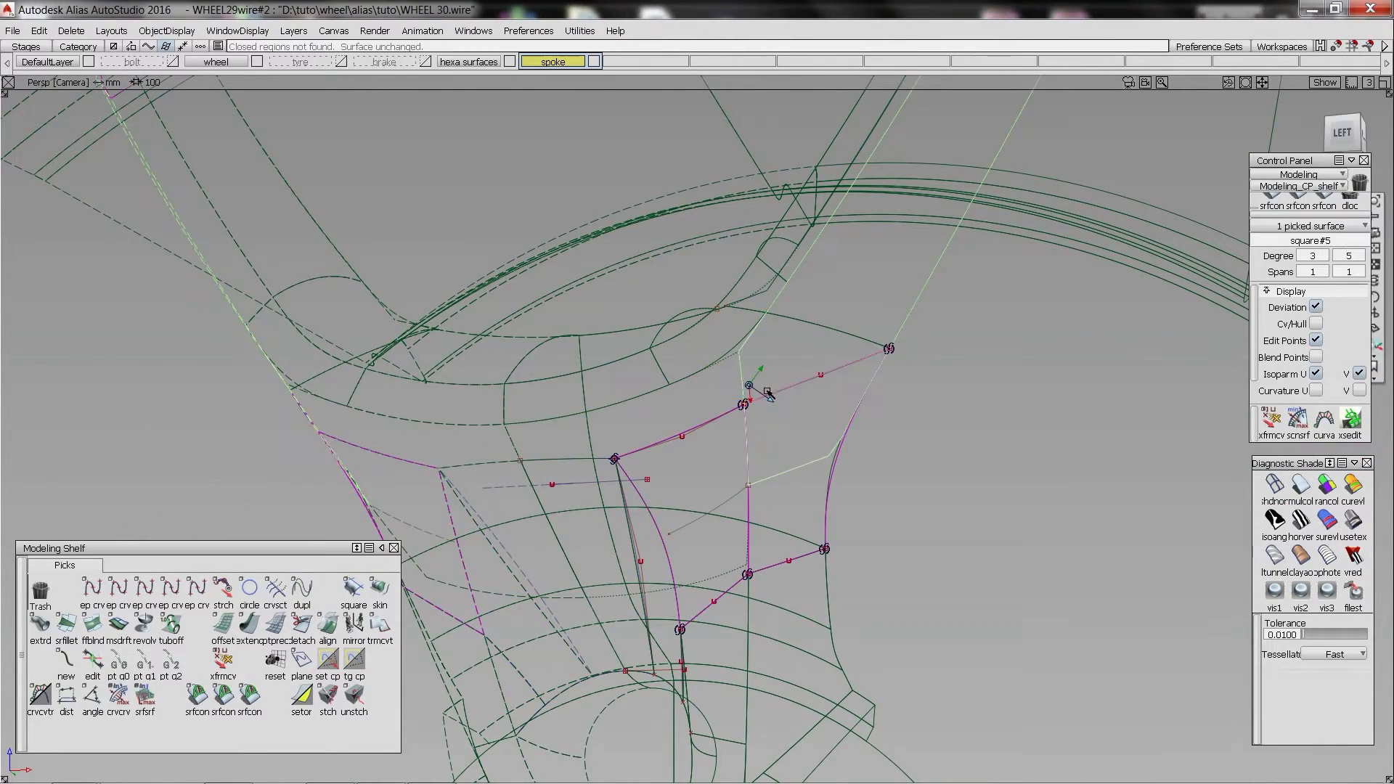
- Duplicate the shared edge between the inner and outer side surfaces as a curve
alt+shift+right_drag(767, 392, 806, 400)
alt+shift+drag(806, 400, 741, 422)
ctrl+shift+middle_drag(740, 422, 756, 407)
alt+shift+drag(755, 407, 745, 388)
click(738, 380)
click(762, 391)
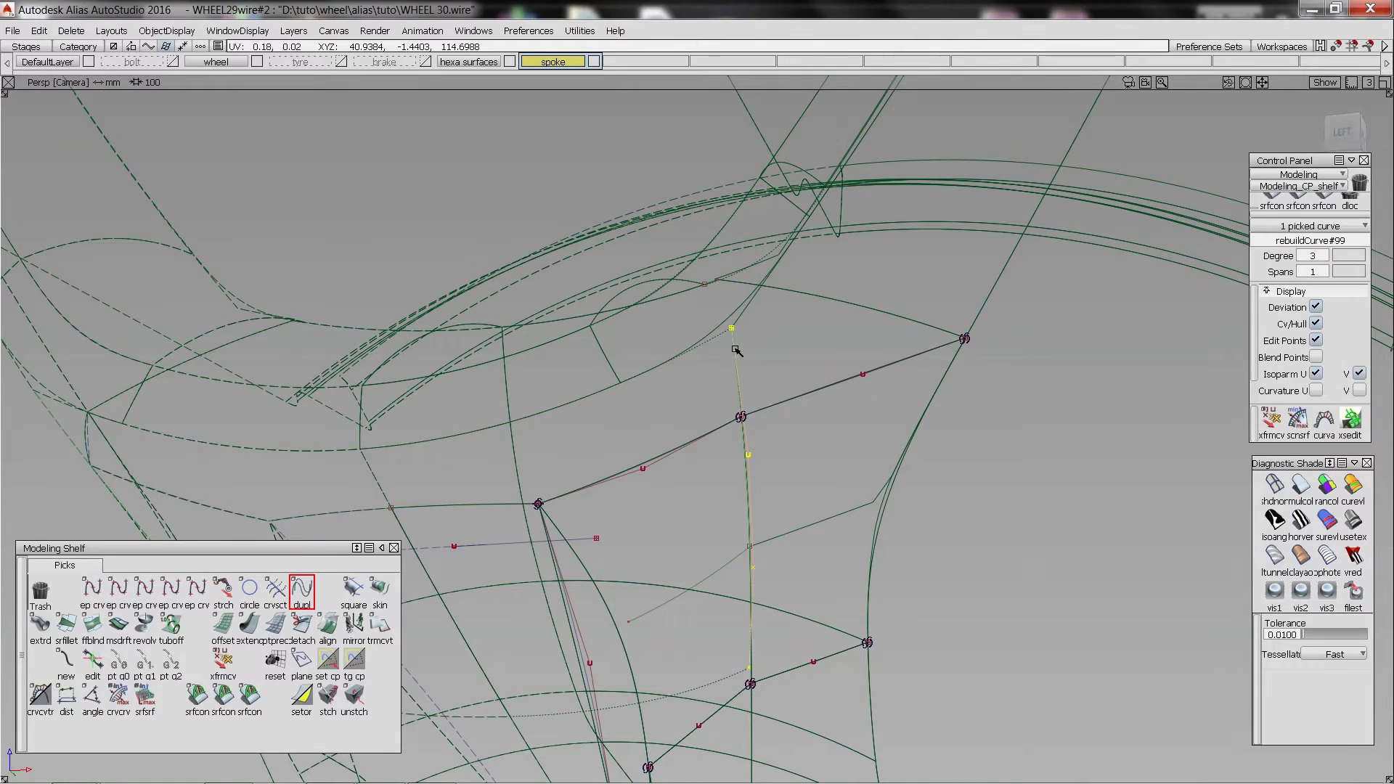
- Stretch the duplicated curve's upper end inward onto the isoparm end along the frame's lower edge
ctrl+shift+middle_drag(735, 349, 730, 331)
ctrl+alt+drag(731, 328, 621, 382)
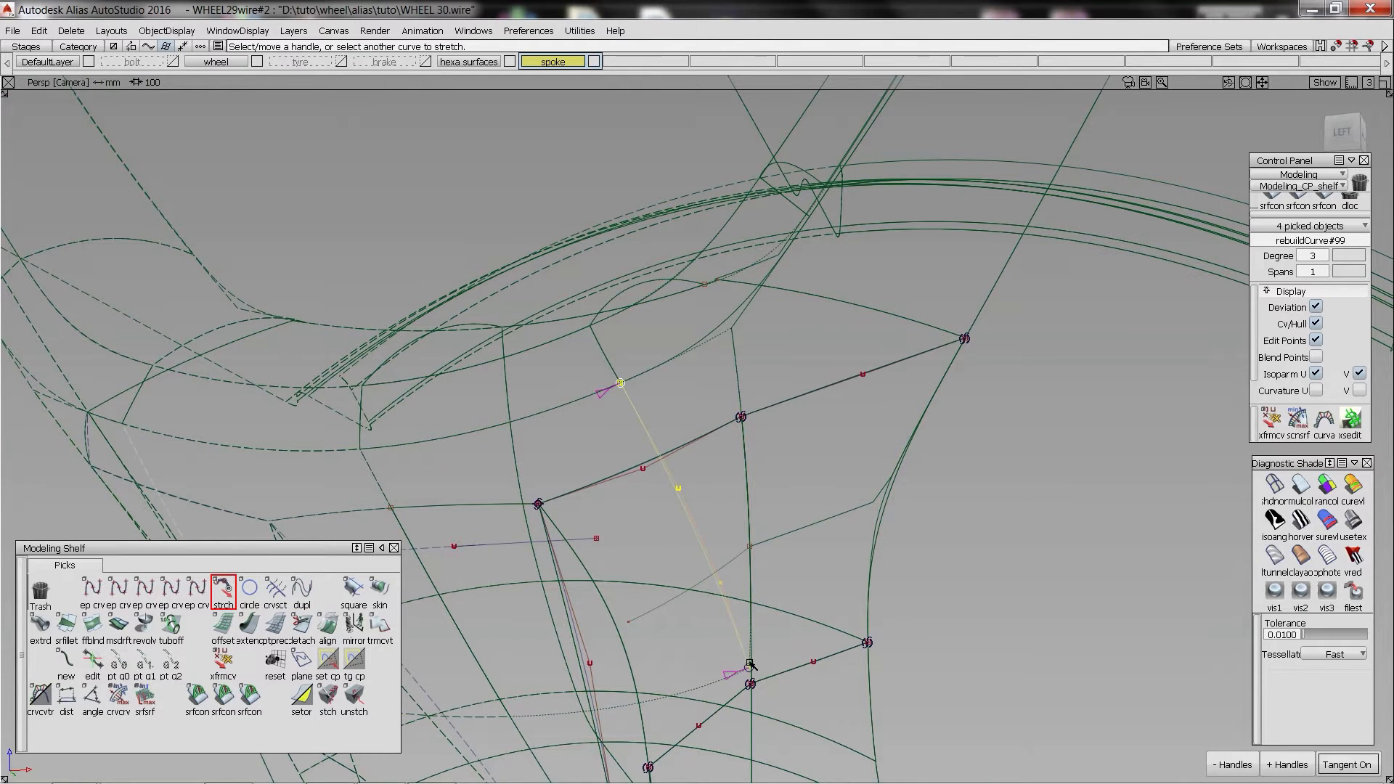
click(817, 465)
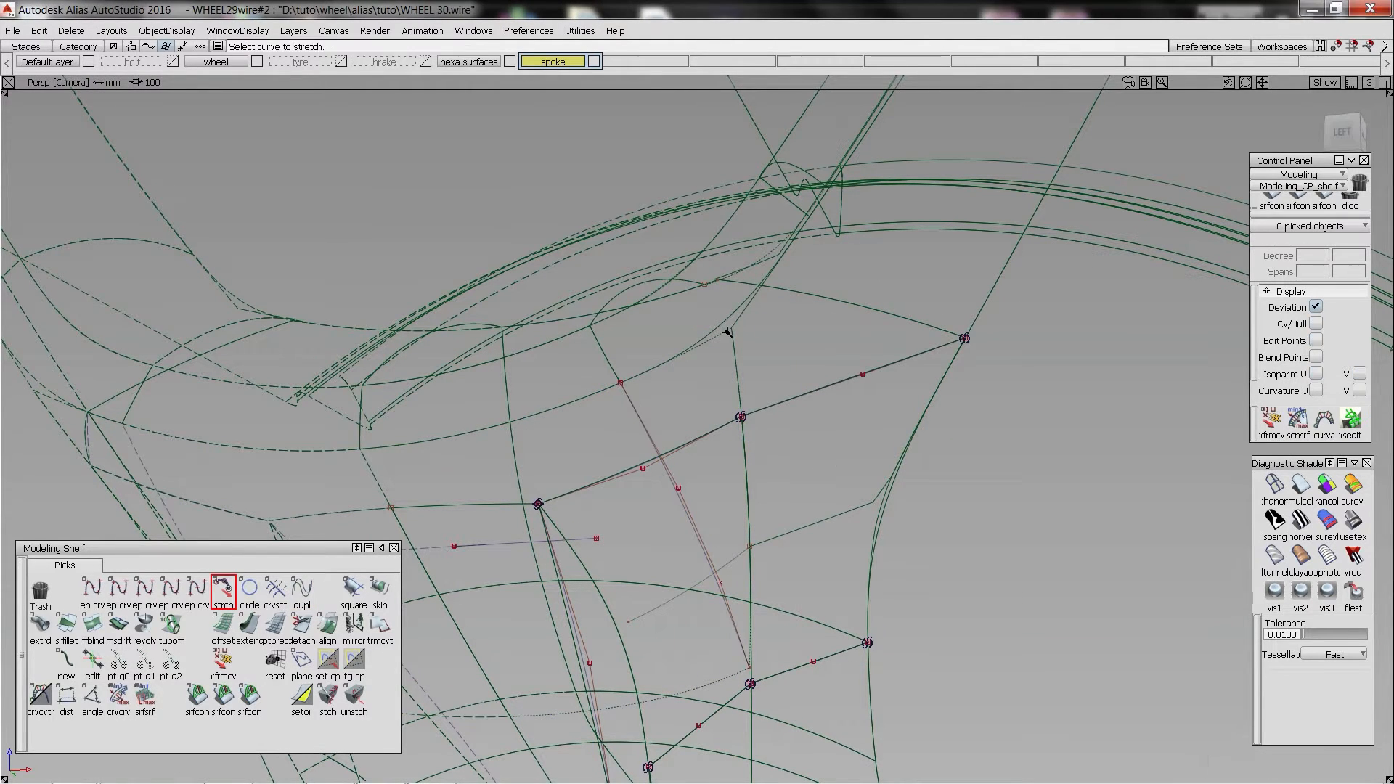
- Duplicate the shared edge again and stretch the copy's ends onto the frame's upper isoparm and the outer surface's isoparm
click(736, 368)
click(749, 378)
ctrl+shift+middle_drag(748, 366, 735, 337)
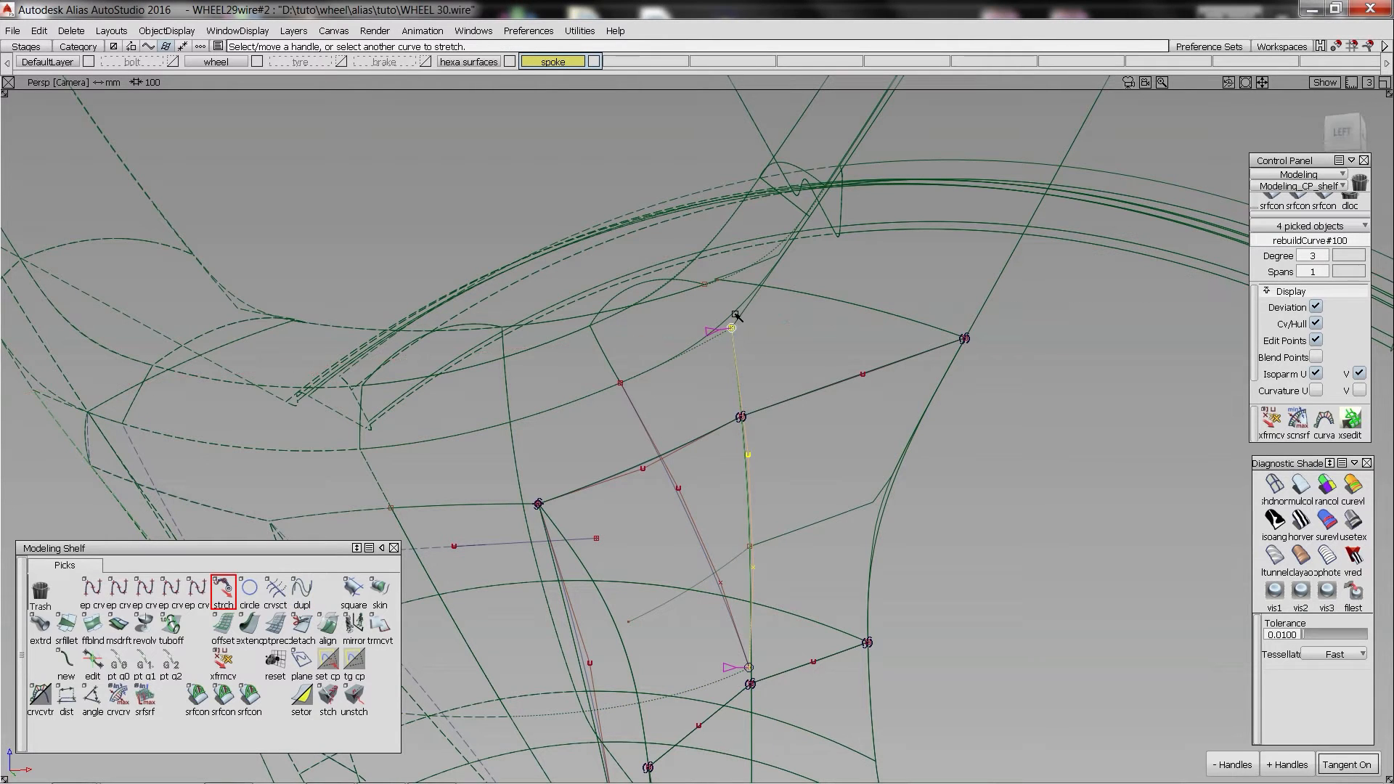
drag(752, 667, 768, 665)
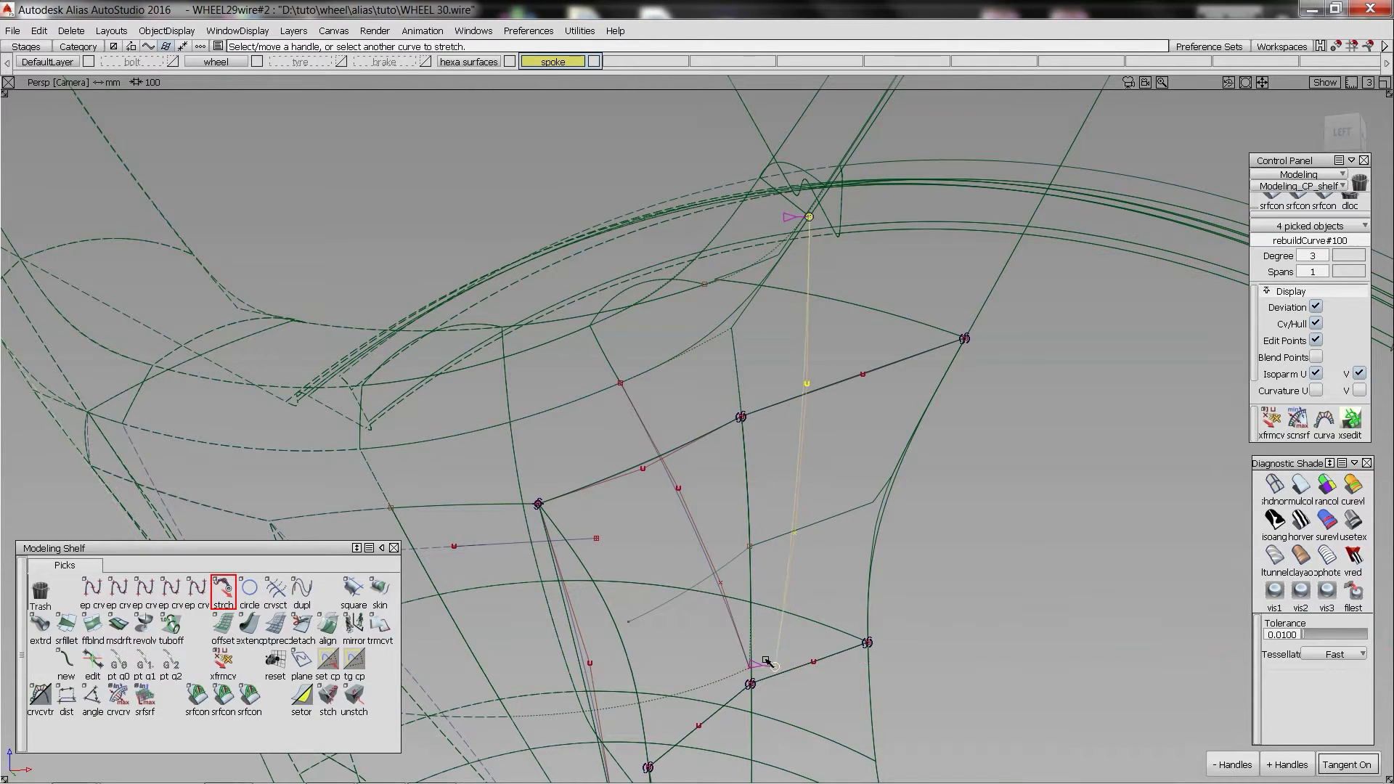
ctrl+shift+middle_drag(767, 661, 778, 644)
drag(777, 644, 789, 534)
ctrl+shift+middle_drag(789, 534, 807, 479)
click(790, 532)
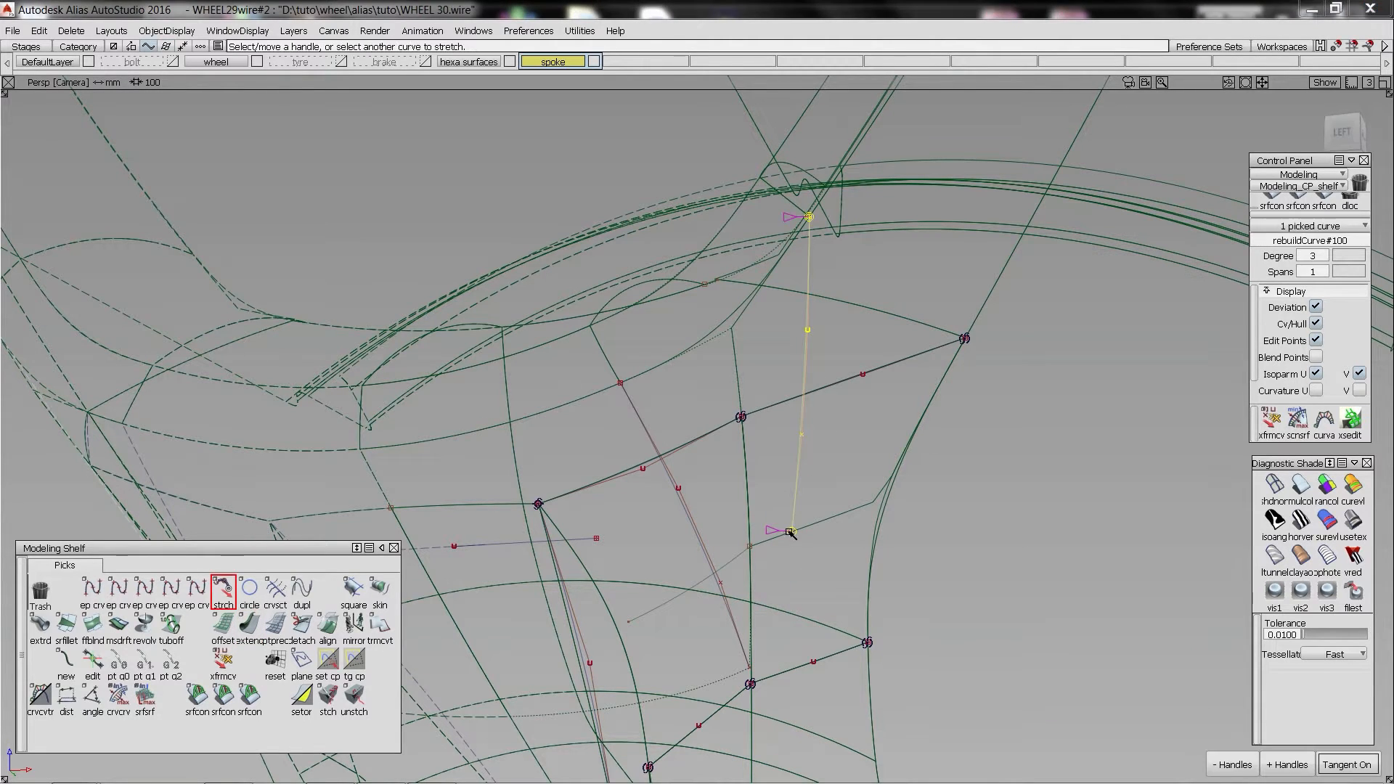
drag(792, 532, 722, 402)
click(816, 464)
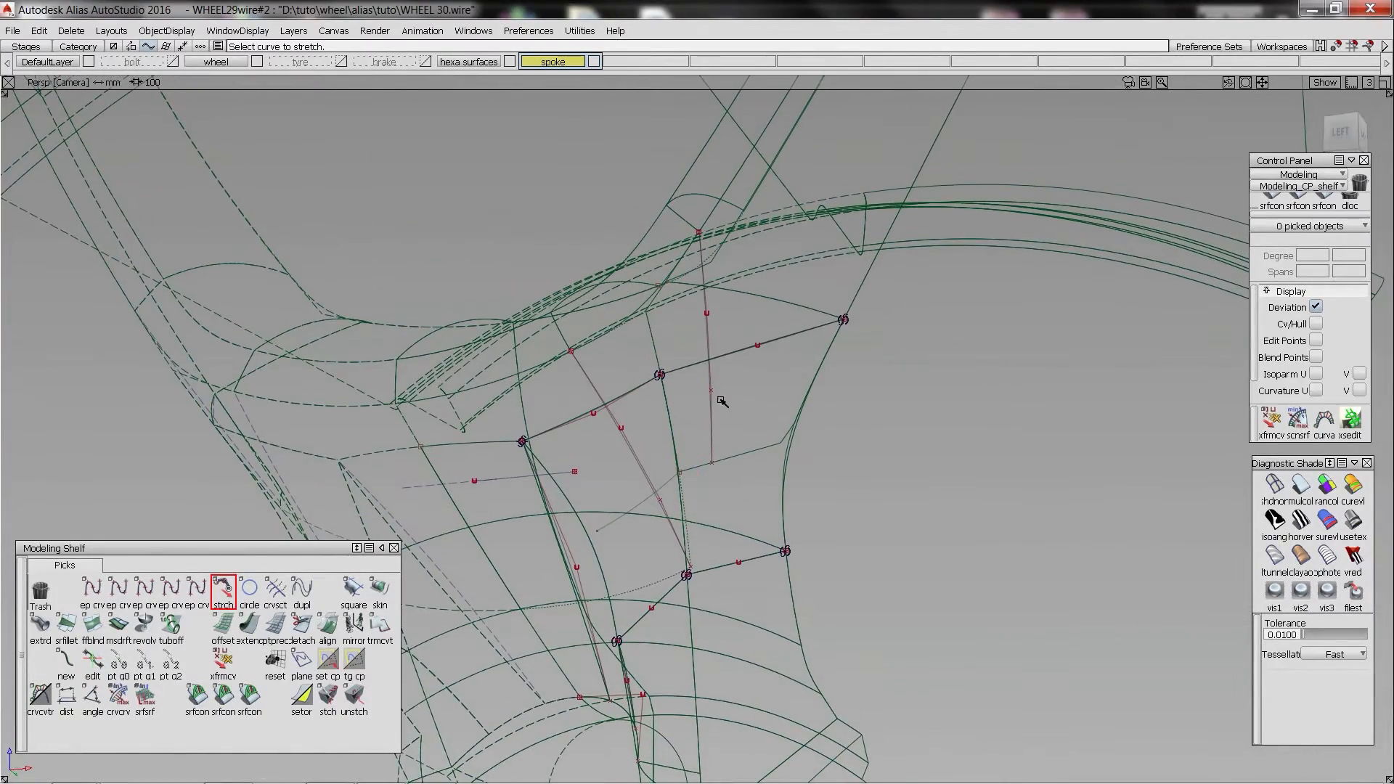
- Duplicate the U=1.0 edge of the lower outer surface square#8 and move the copy onto the outer guide curve's lower end
ctrl+shift+drag(817, 351, 781, 429)
click(743, 563)
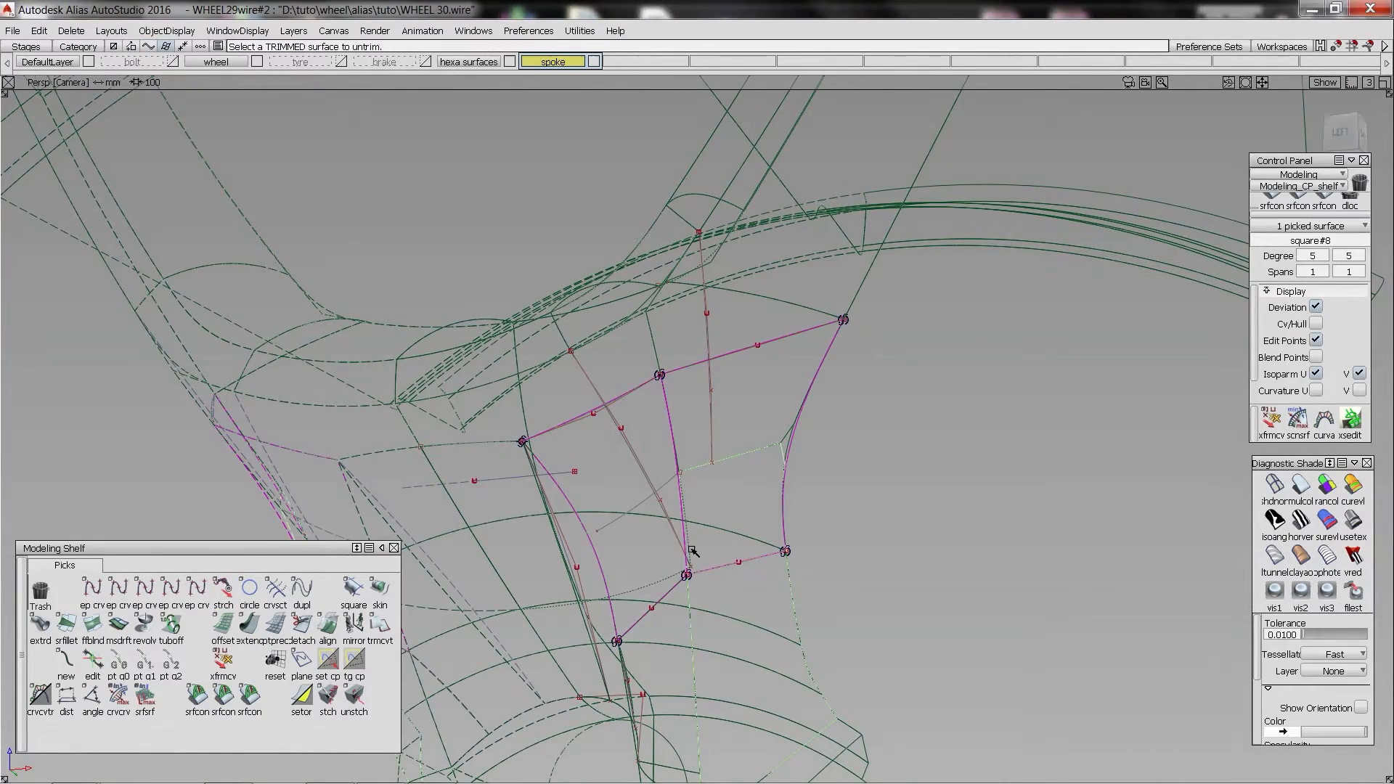
ctrl+shift+middle_drag(692, 561, 691, 631)
click(694, 635)
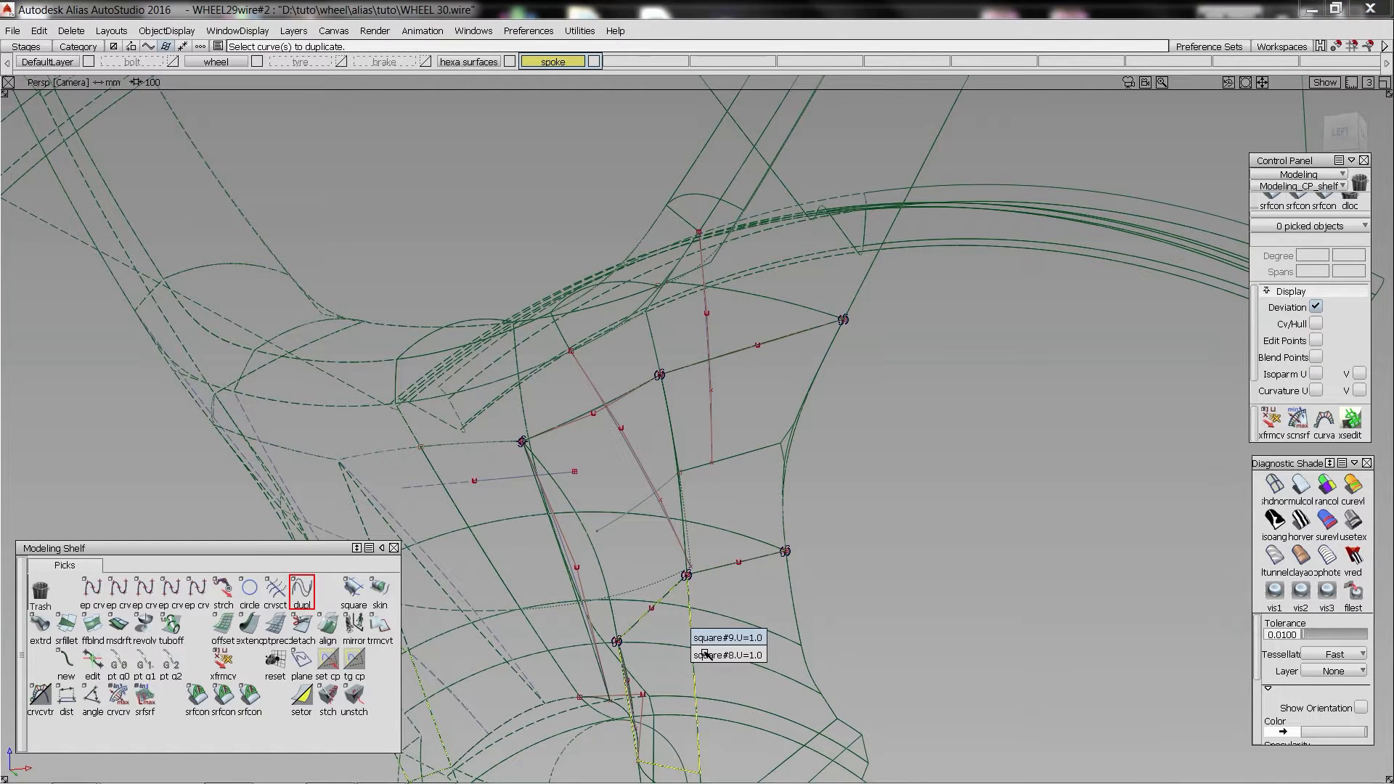
click(705, 654)
ctrl+shift+right_drag(733, 505, 690, 483)
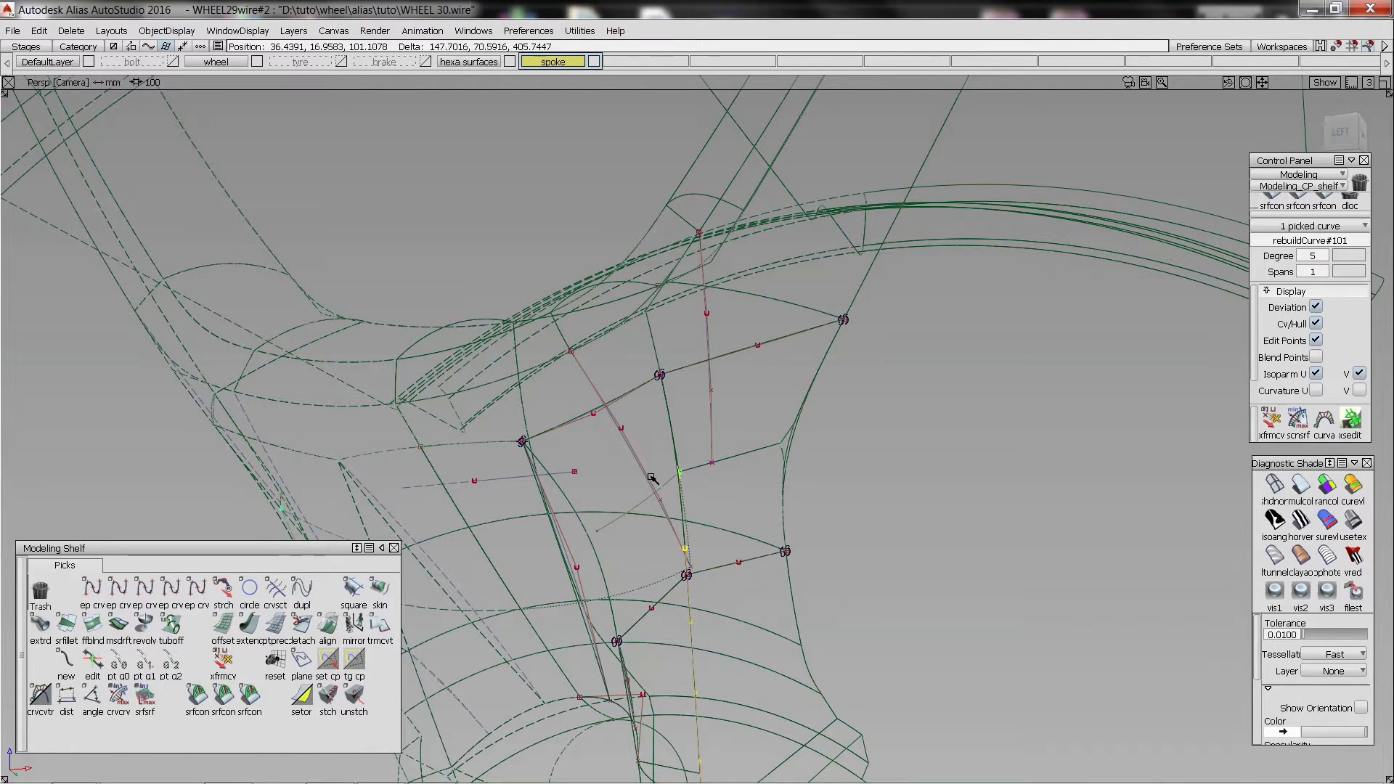
drag(652, 478, 709, 468)
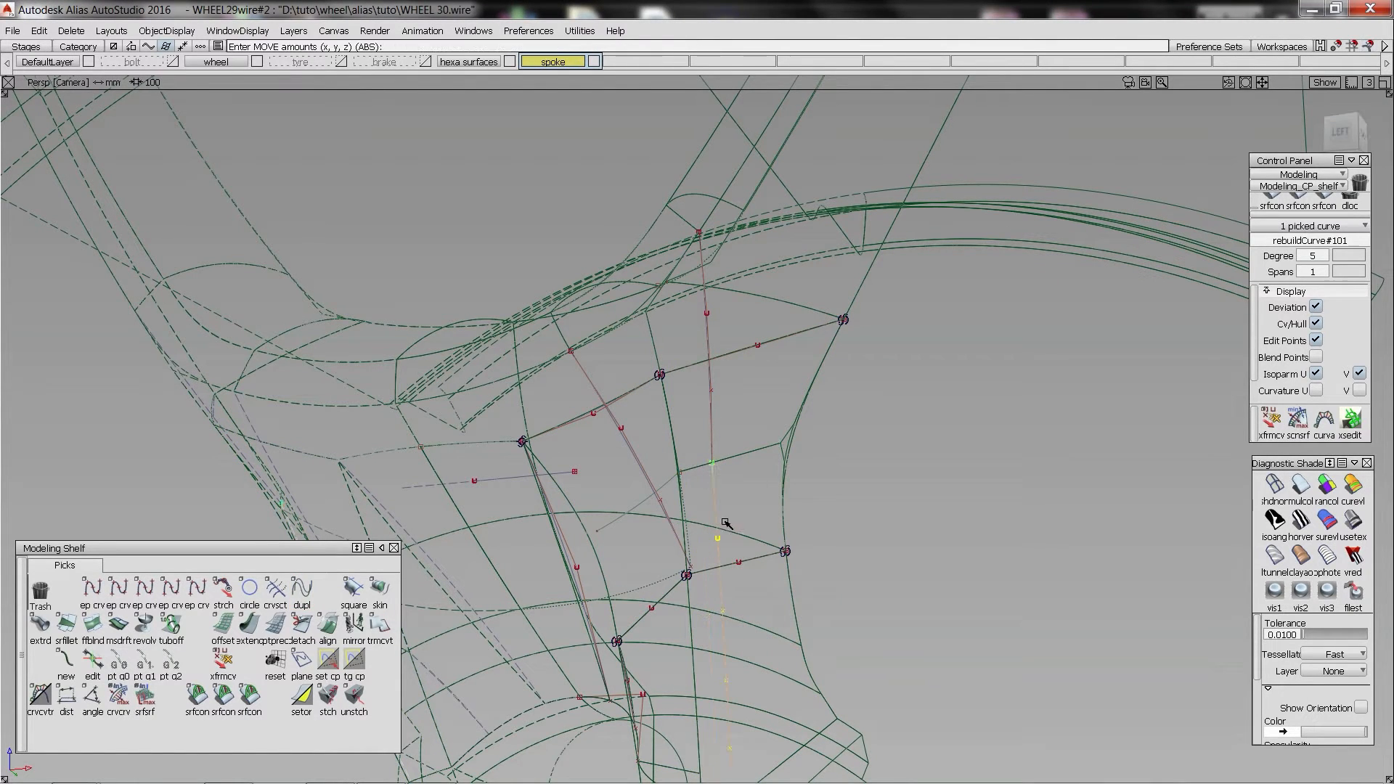
- Shorten the inner guide curve by about 18.25 mm so it ends on the lower edge of the frame's side surface
ctrl+shift+drag(635, 501, 652, 469)
click(658, 488)
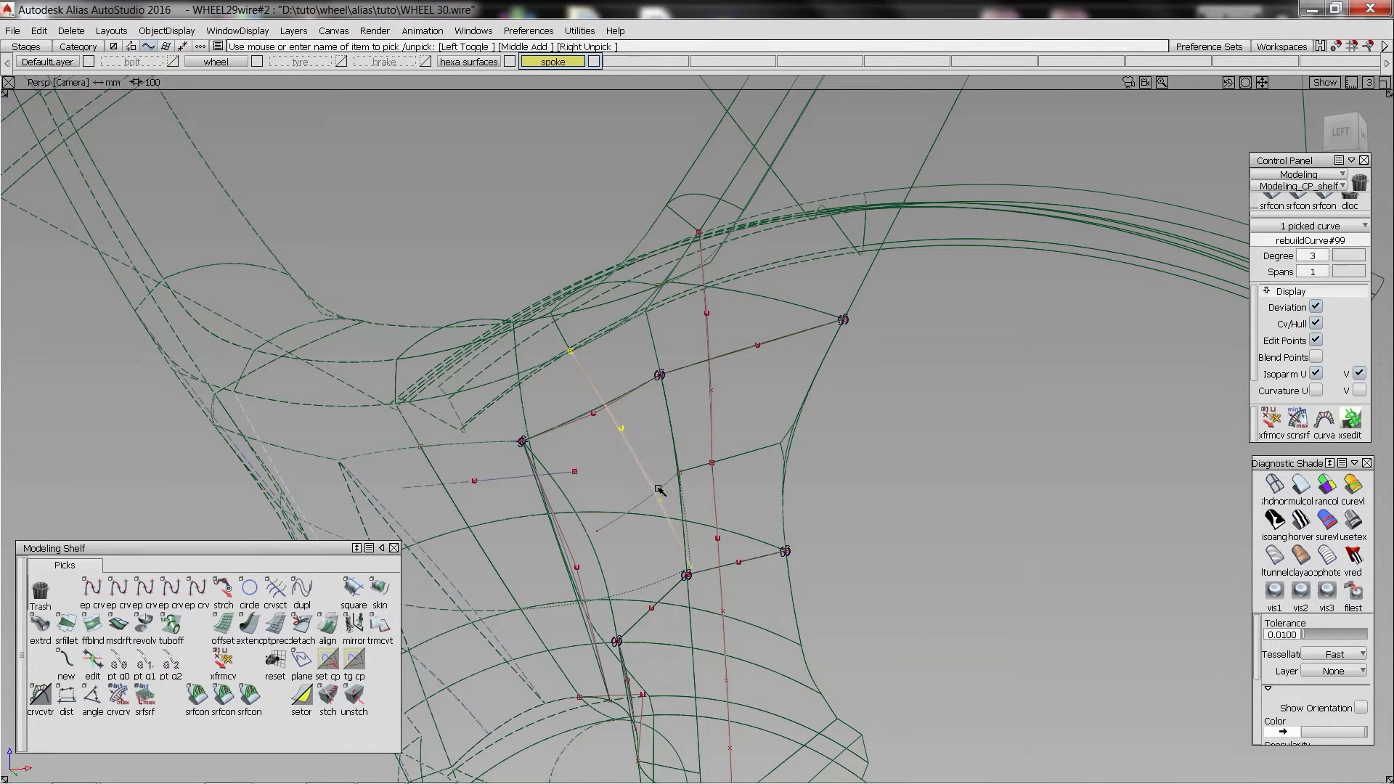
key(e)
drag(678, 536, 690, 554)
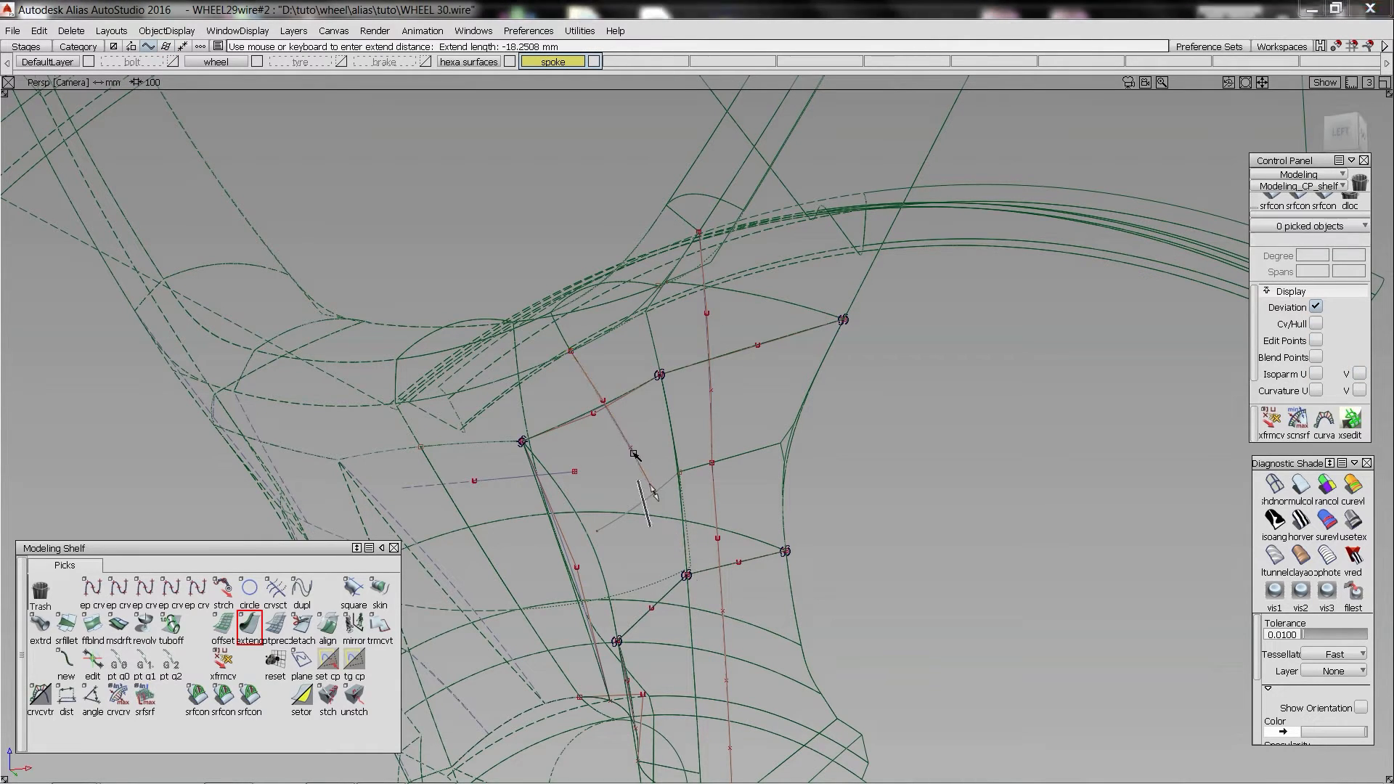
- Duplicate the shared edge of the lower side surfaces and move the copy onto the inner guide curve's lower end
click(692, 629)
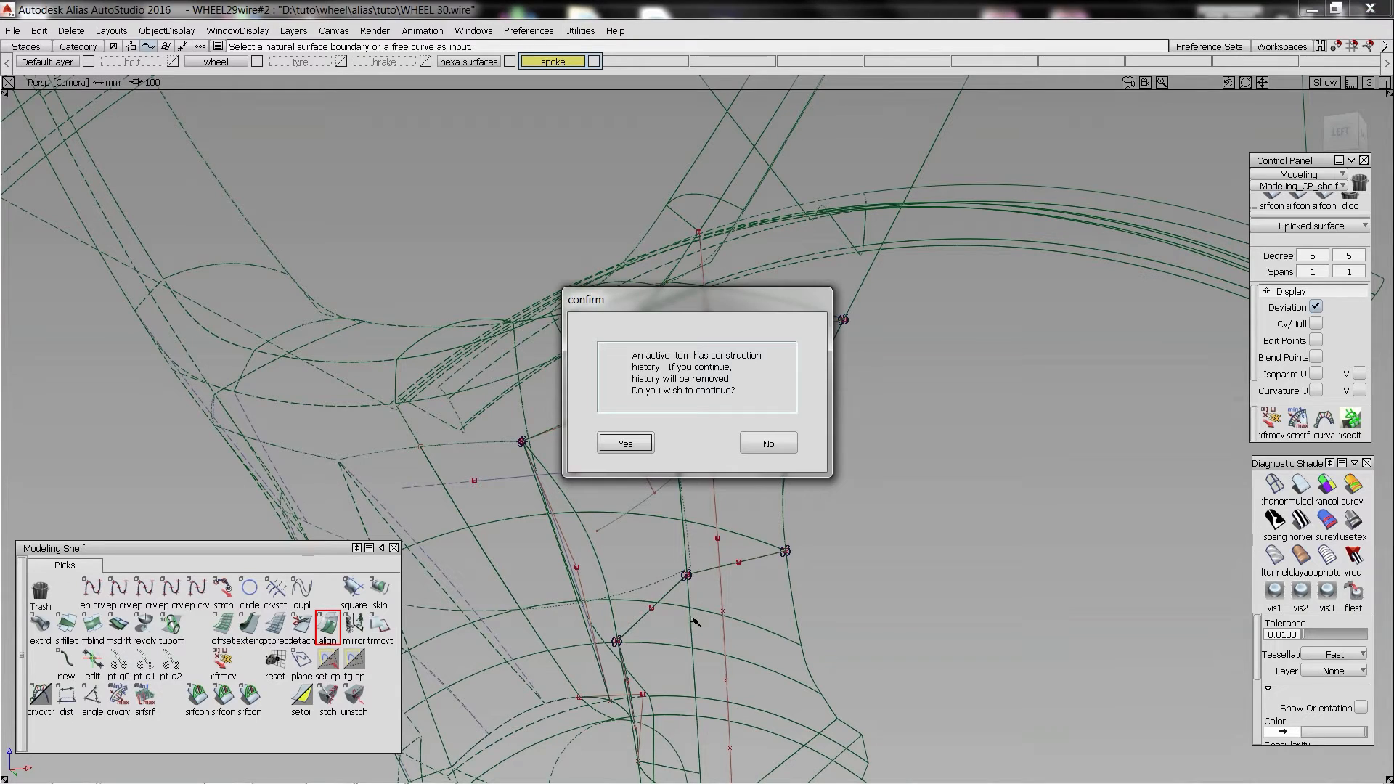
click(760, 438)
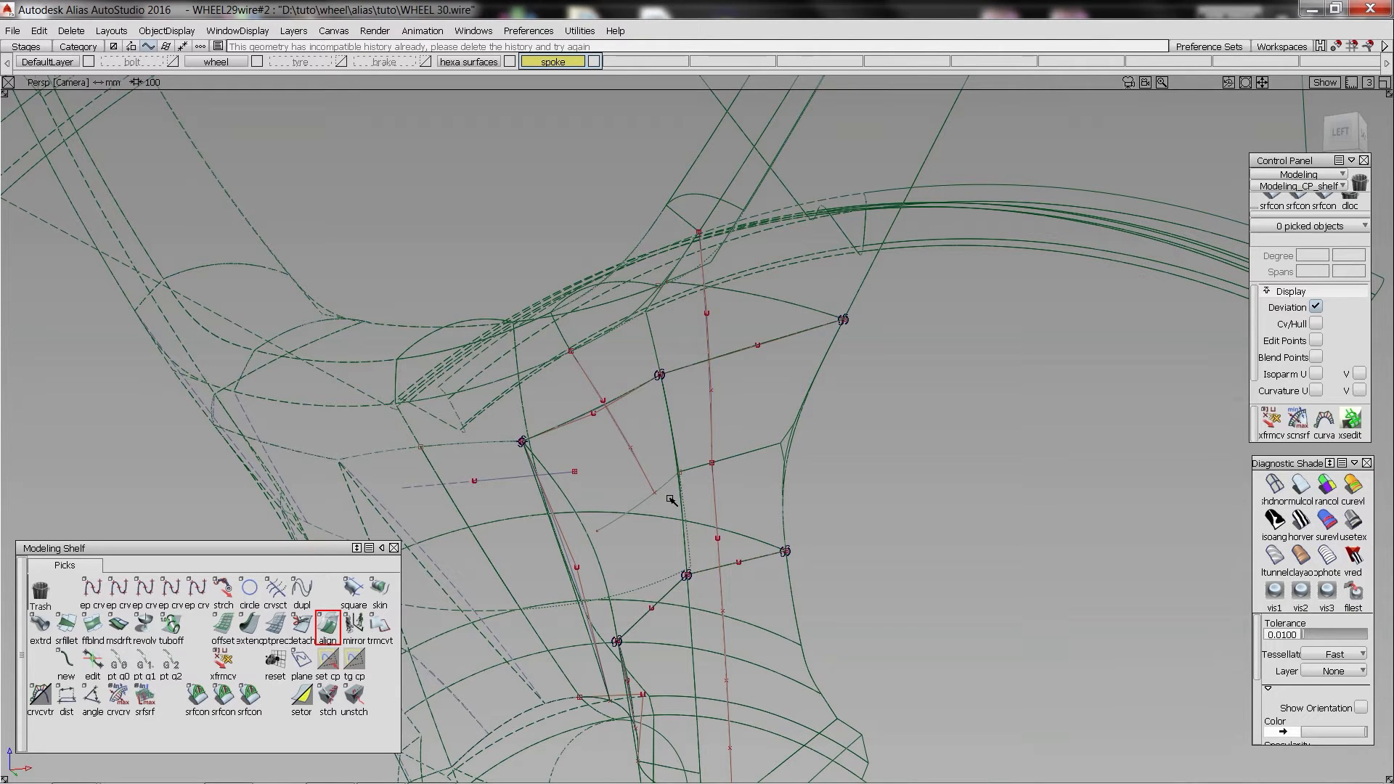
click(688, 601)
click(714, 624)
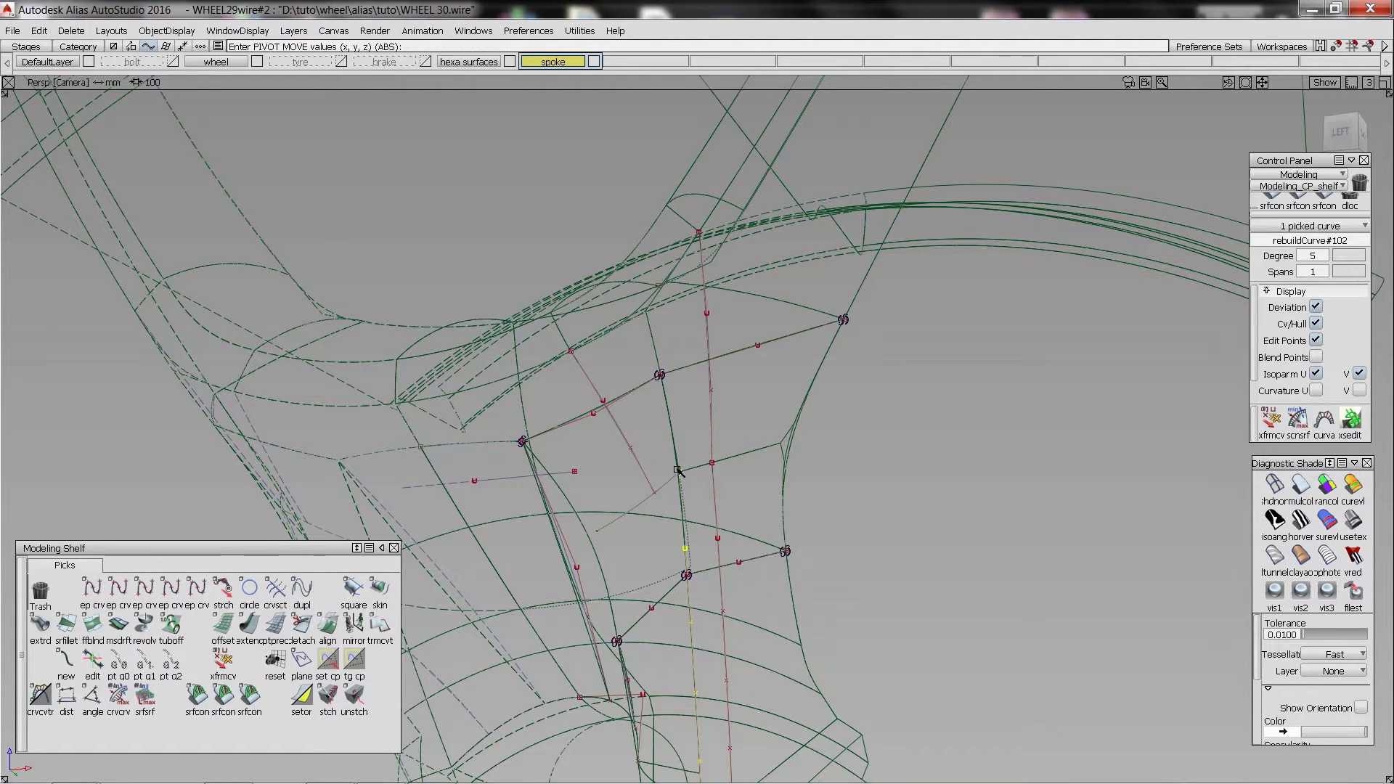
ctrl+shift+middle_drag(681, 477, 663, 482)
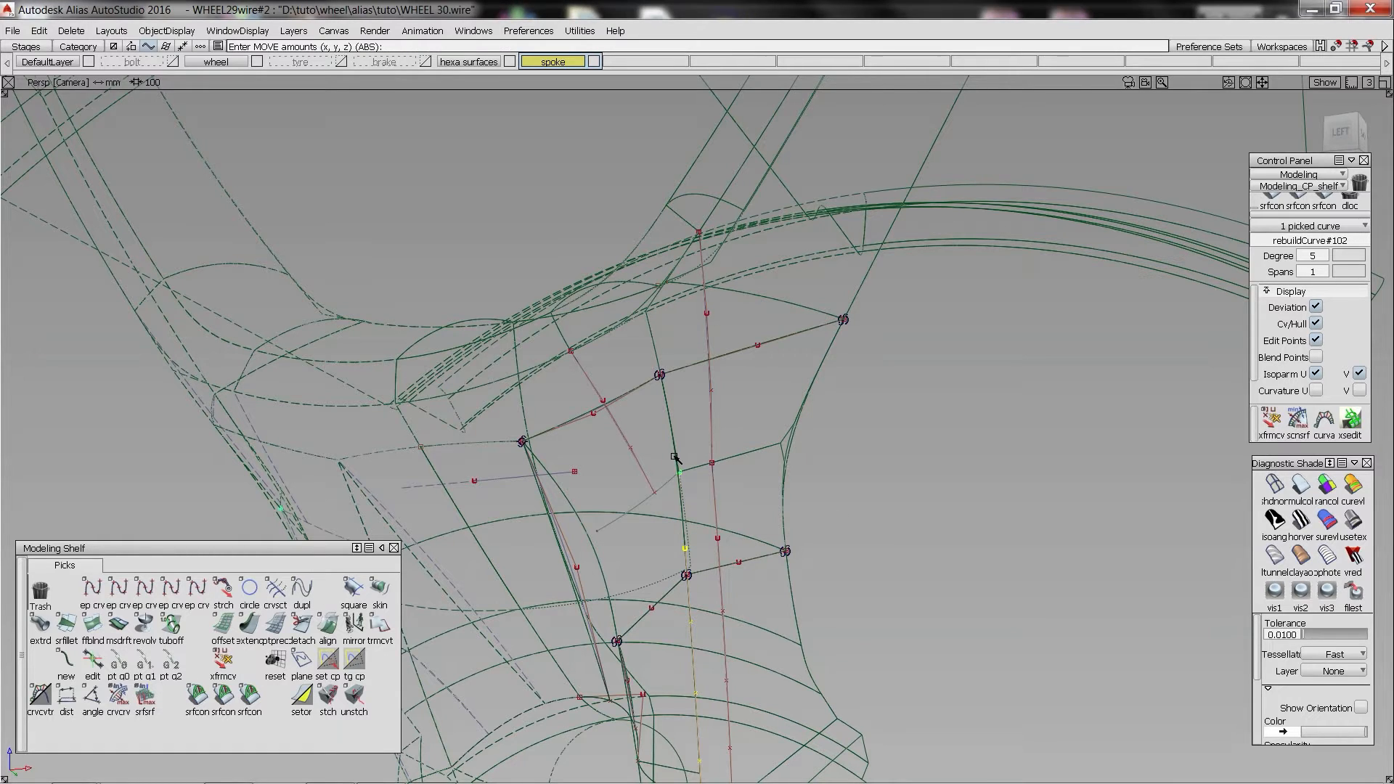
- Project the copied inner curve onto the lower inner surface square#9 and trim the surface, keeping its inner region
ctrl+shift+drag(664, 563, 689, 633)
click(692, 641)
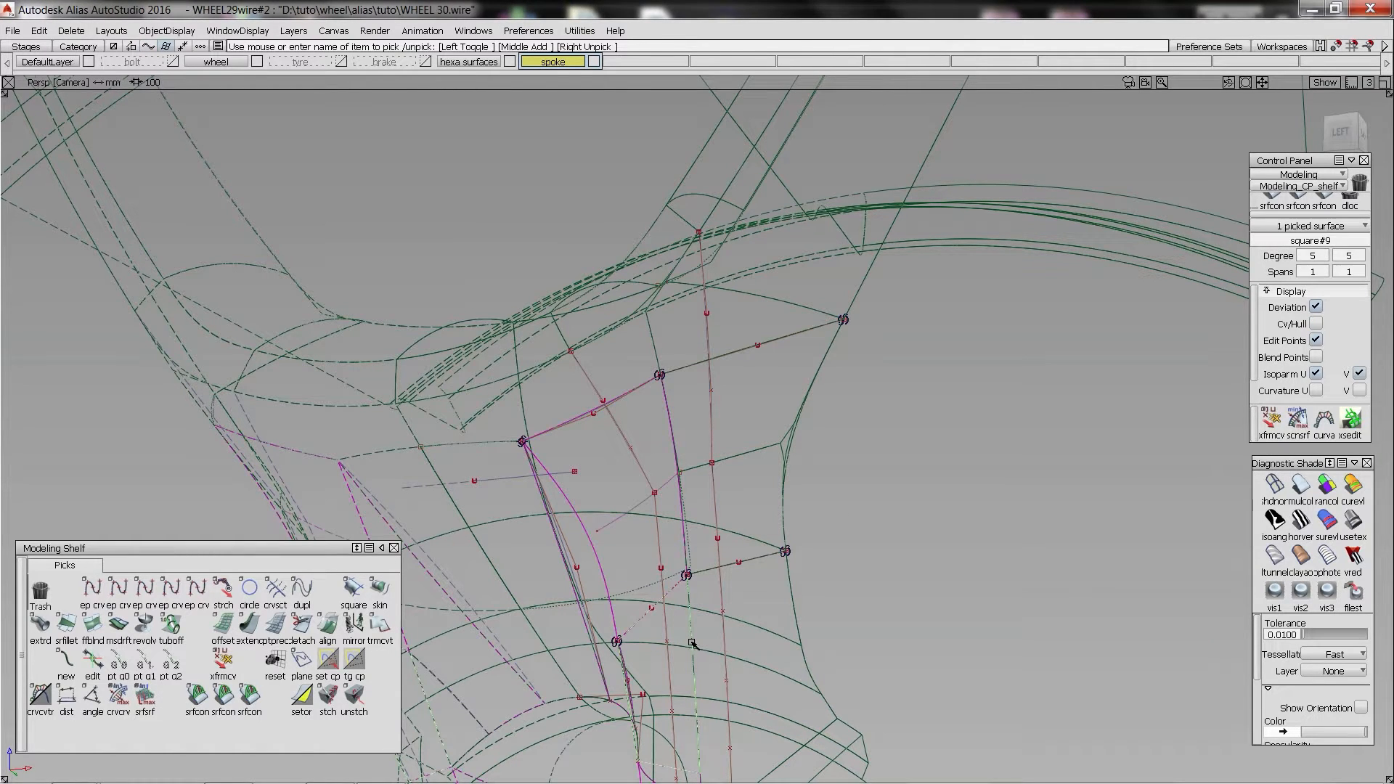
ctrl+shift+right_drag(694, 644, 655, 632)
ctrl+shift+drag(656, 632, 679, 623)
ctrl+shift+right_drag(711, 639, 663, 638)
click(664, 604)
click(663, 638)
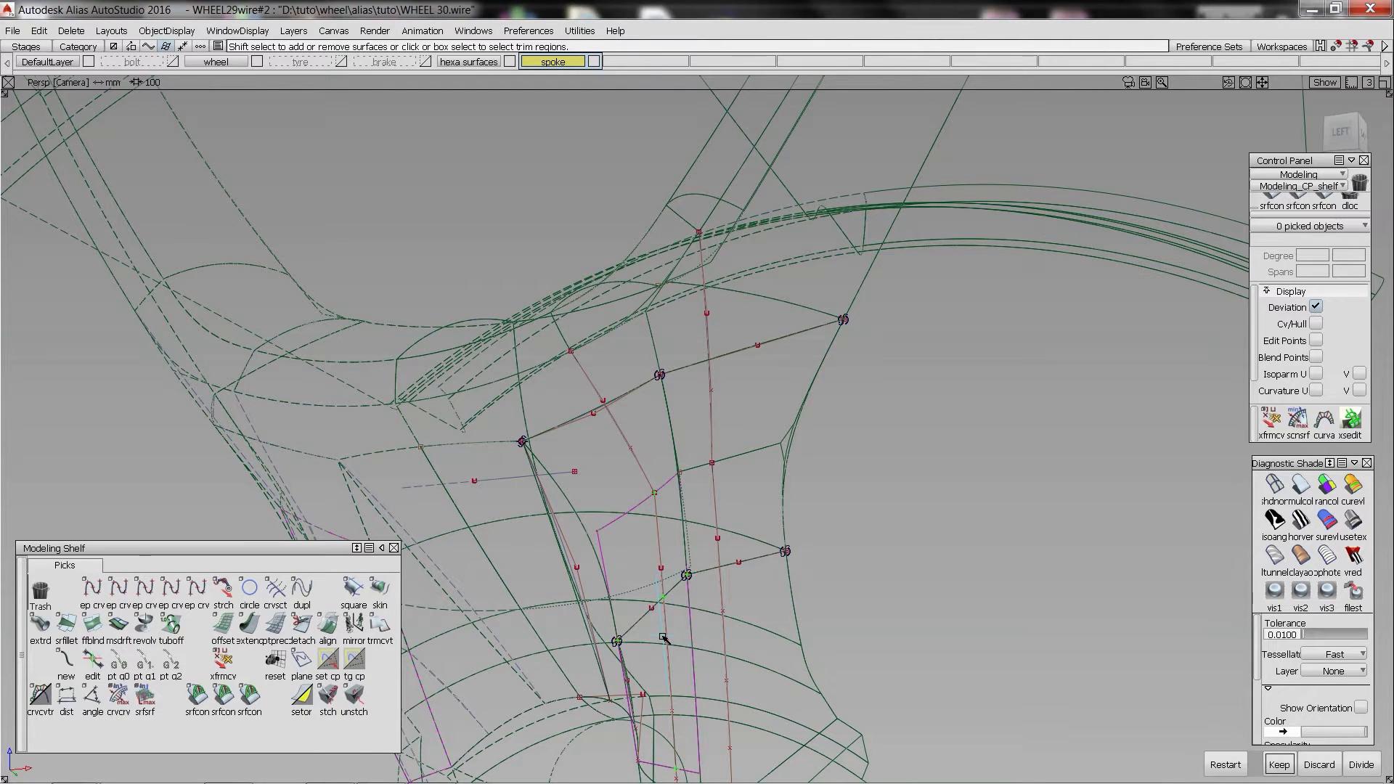
key(space)
- Project the copied outer curve onto the lower outer surface square#8 and trim the surface along it
ctrl+shift+drag(756, 623, 785, 664)
click(787, 672)
ctrl+shift+right_drag(768, 645, 703, 616)
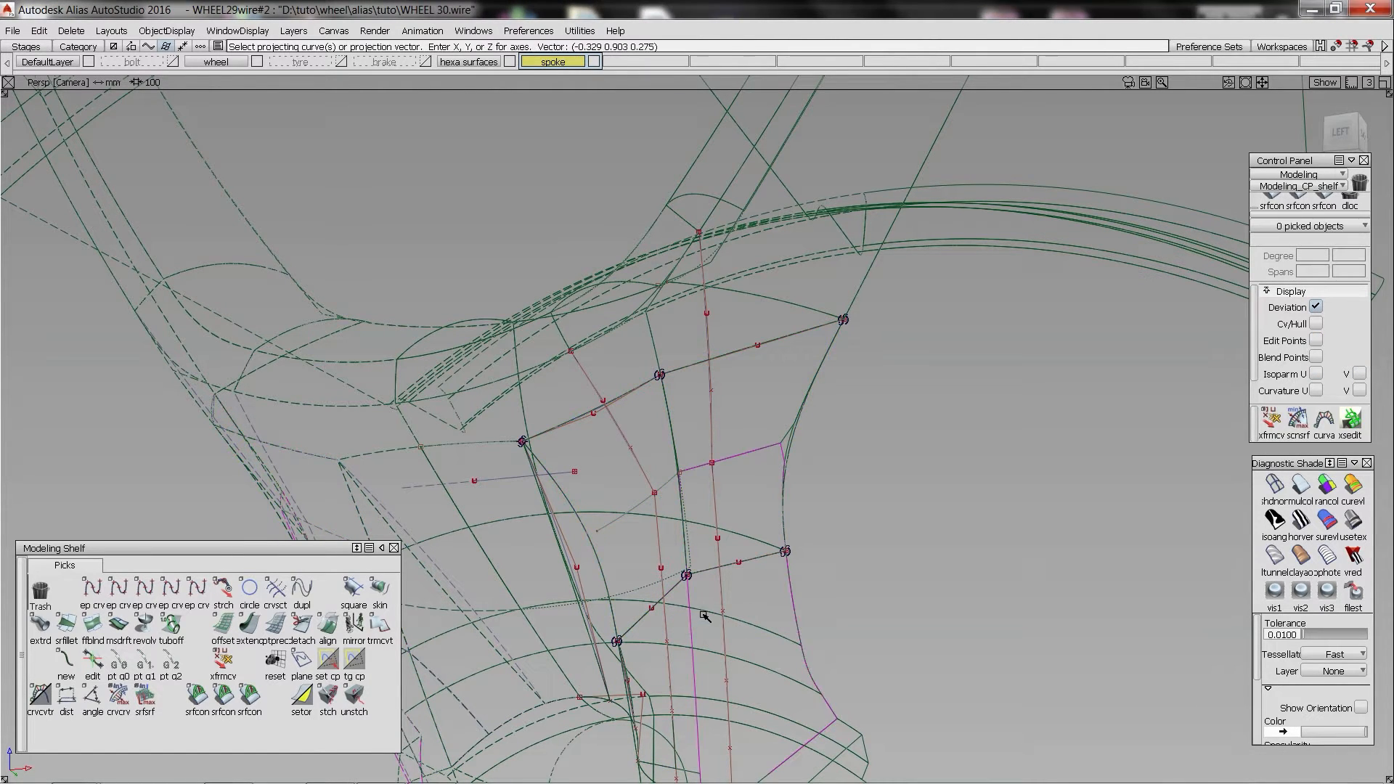
click(746, 592)
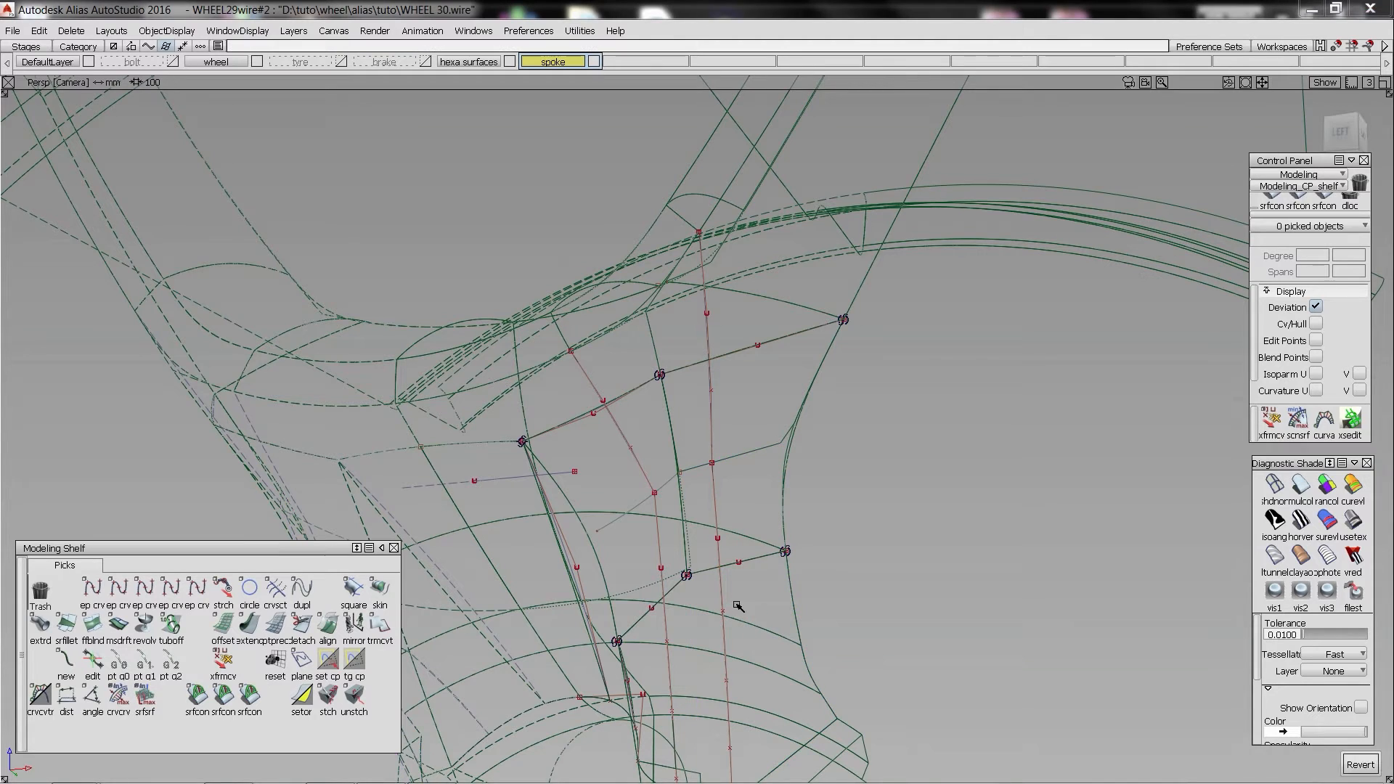
- Try to trim the upper outer and upper inner side surfaces near the frame corner
click(724, 333)
key(space)
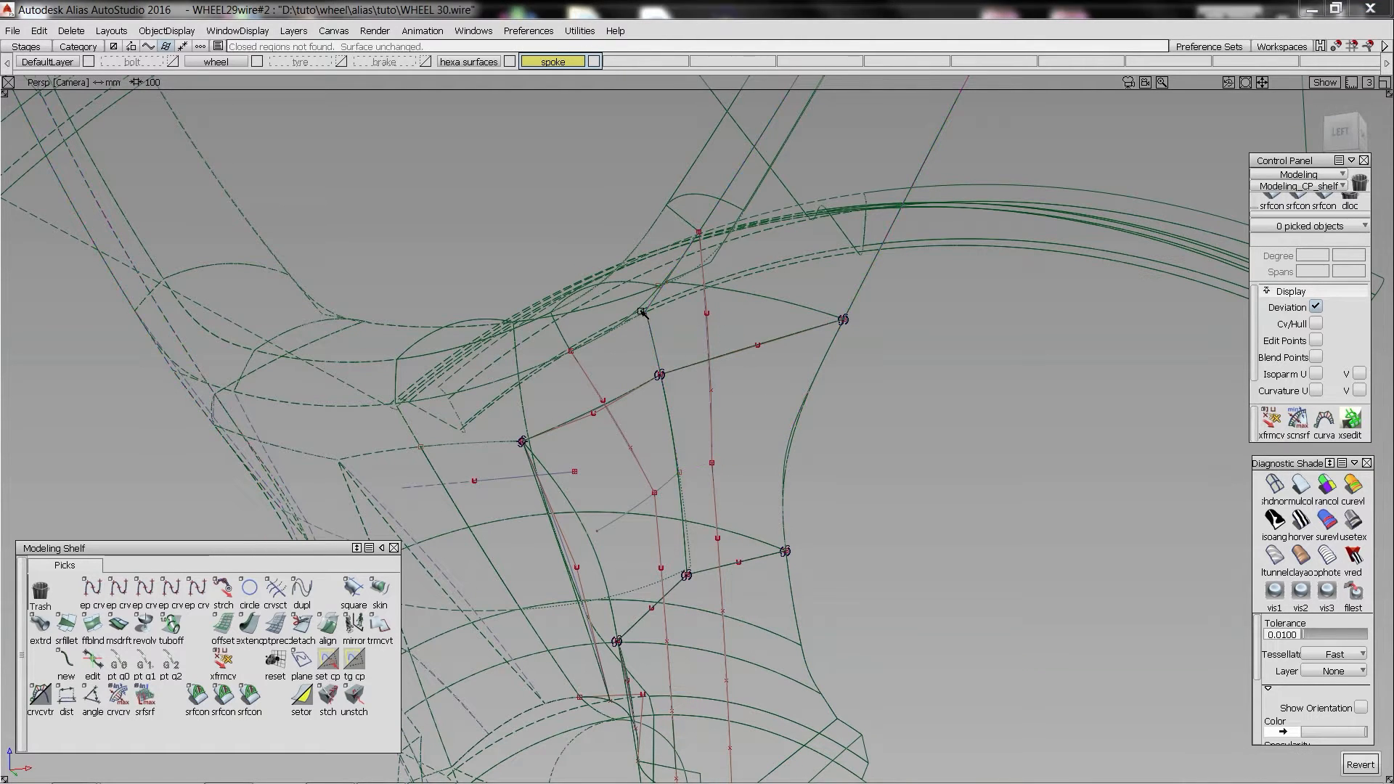
click(571, 390)
key(space)
- Untrim the upper inner side surface square#6
ctrl+shift+drag(575, 392, 575, 396)
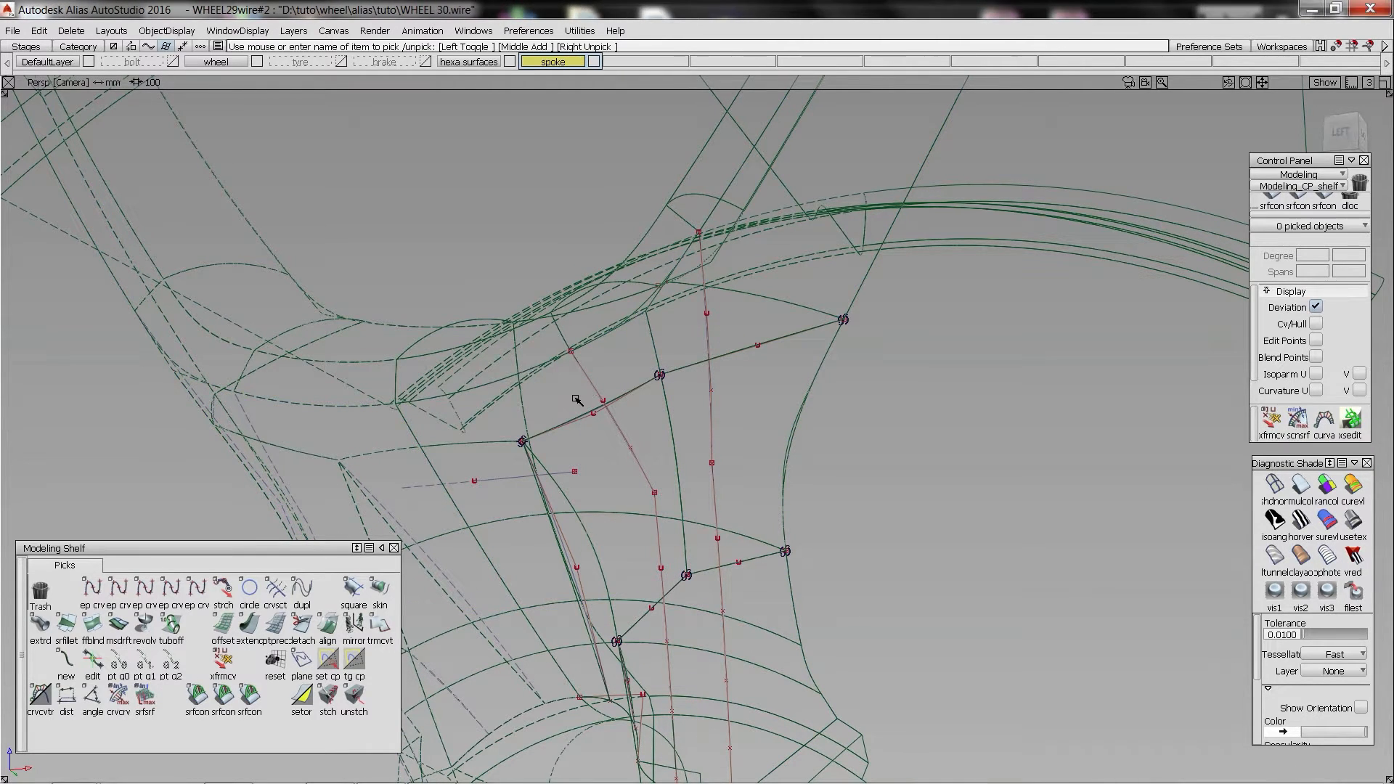
click(576, 397)
ctrl+shift+right_drag(638, 414, 574, 380)
ctrl+shift+drag(575, 380, 568, 391)
click(569, 391)
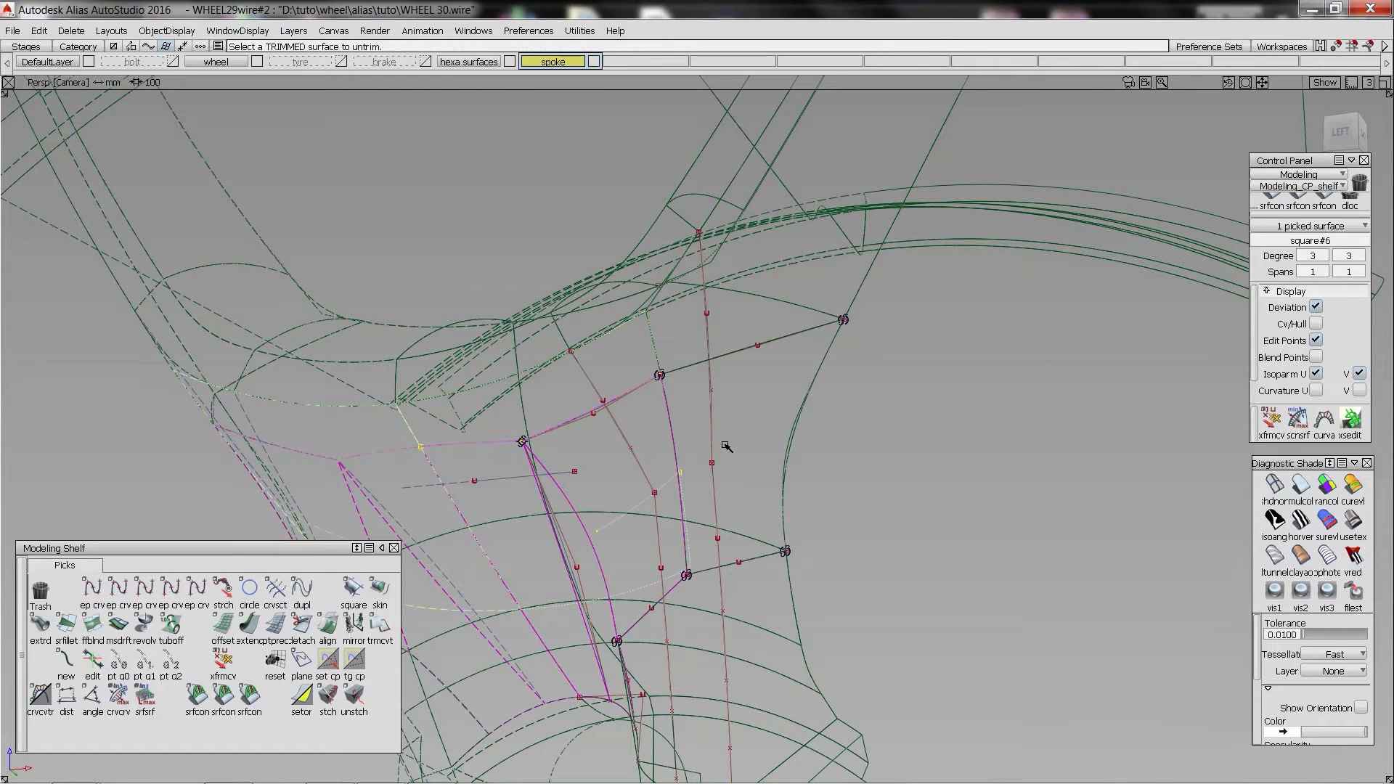
mouse_move(643, 396)
ctrl+shift+right_down()
mouse_move(610, 393)
mouse_move(622, 408)
ctrl+shift+right_up()
- Project the inner guide curve onto the upper inner surface square#6 and trim the surface, keeping its inner region
ctrl+shift+drag(571, 379, 567, 395)
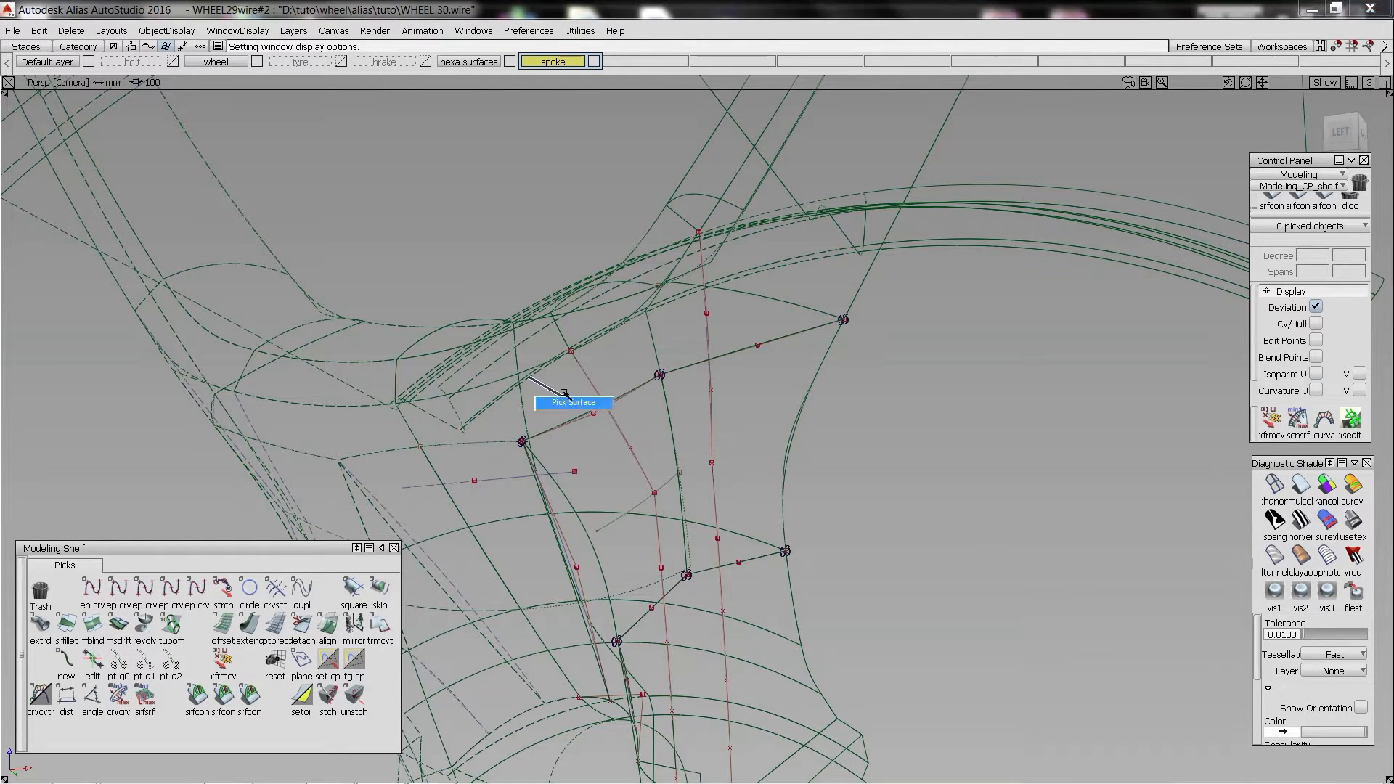
click(567, 395)
ctrl+shift+right_drag(746, 450, 712, 436)
click(599, 392)
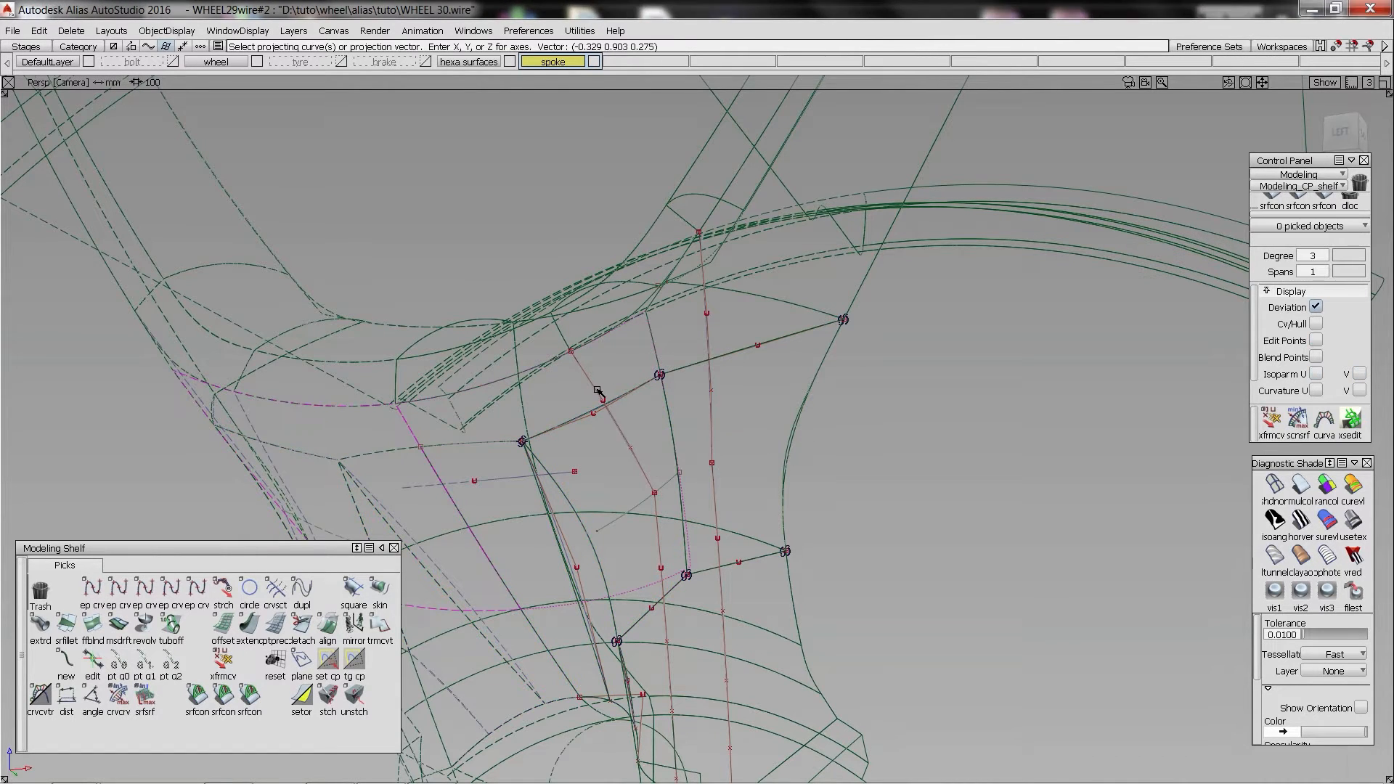
click(570, 388)
key(space)
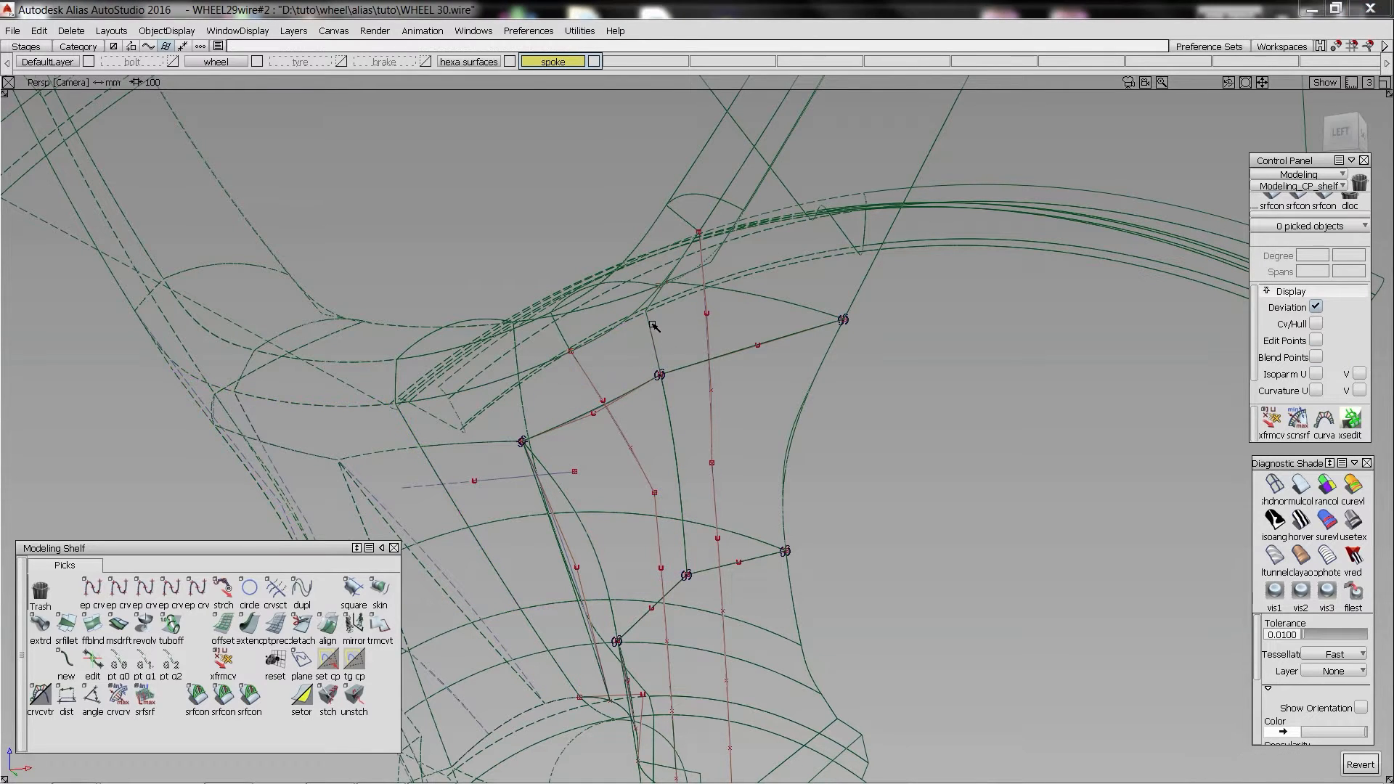
- Project the outer guide curve onto the upper outer side surface and trim the surface along it
ctrl+shift+drag(704, 317, 715, 330)
click(727, 342)
mouse_move(727, 342)
ctrl+shift+right_down()
mouse_move(802, 369)
mouse_move(716, 329)
ctrl+shift+right_up()
click(708, 330)
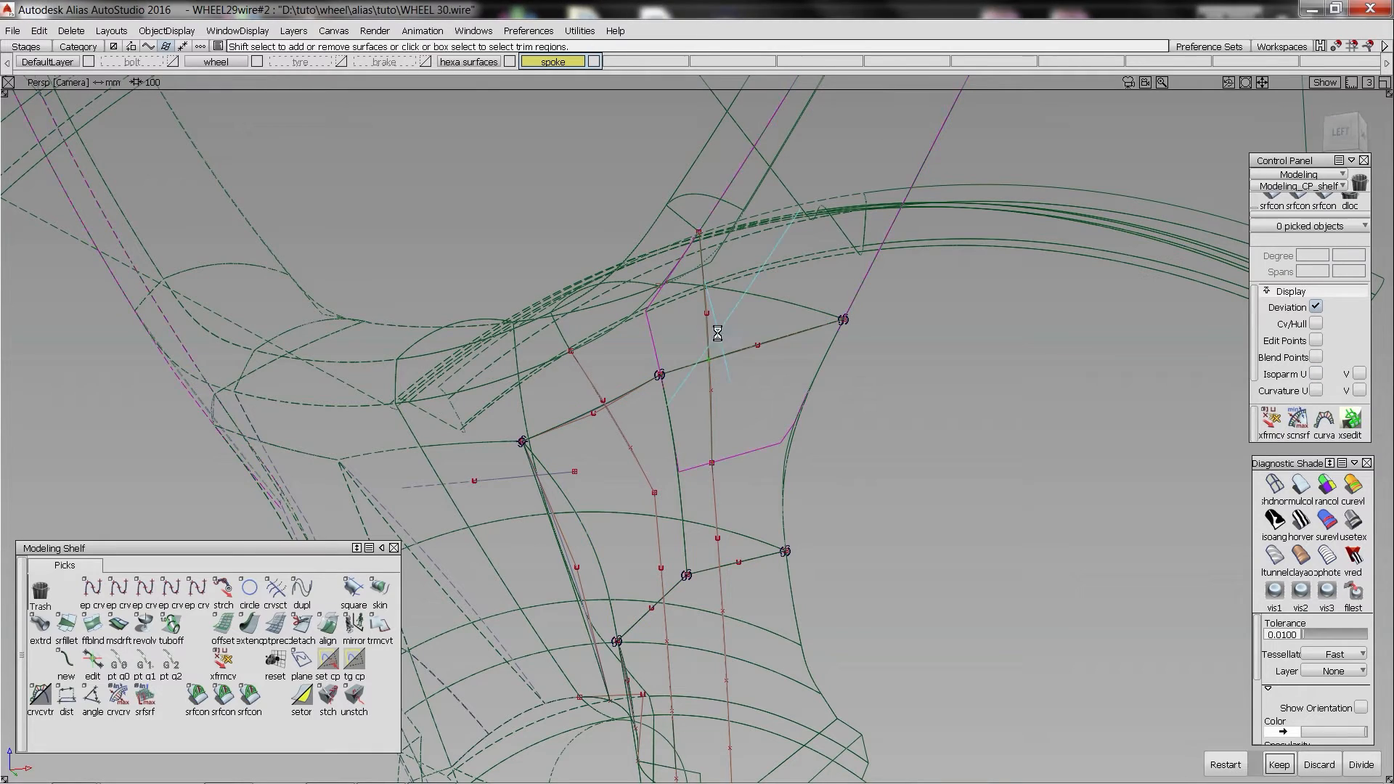
- Create a blend curve bridging the gap between the inner and outer guide curves along the frame's lower edge
ctrl+shift+drag(716, 330, 739, 352)
click(832, 361)
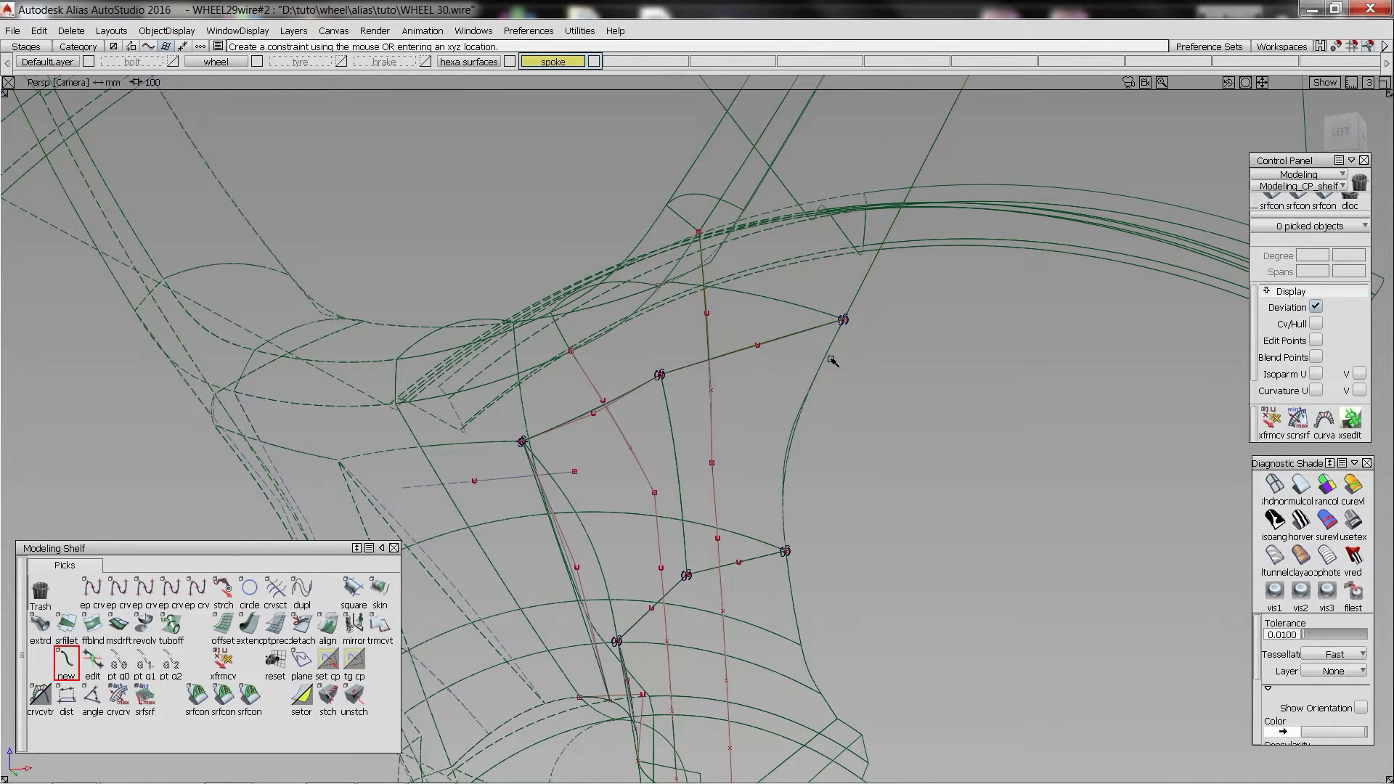
click(594, 412)
click(684, 421)
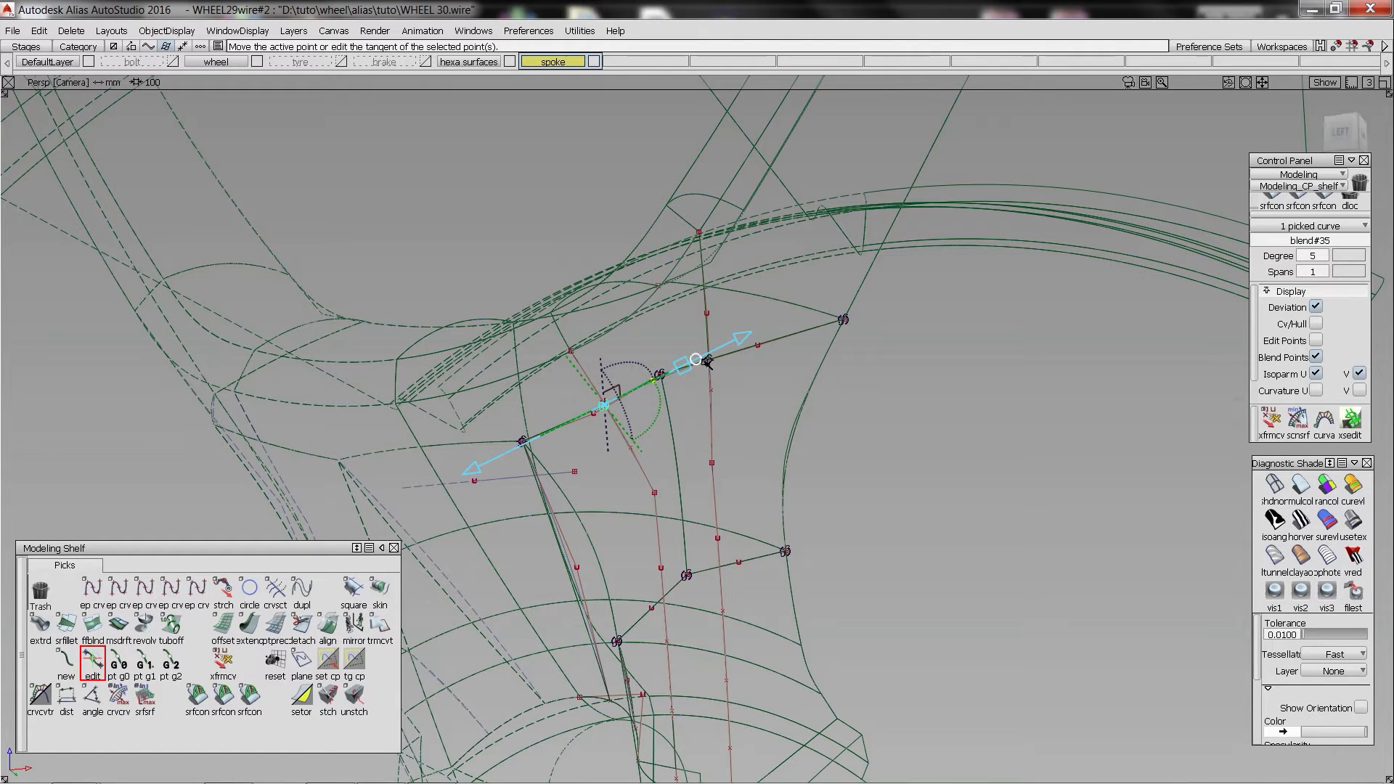
ctrl+shift+drag(692, 365, 679, 368)
click(679, 369)
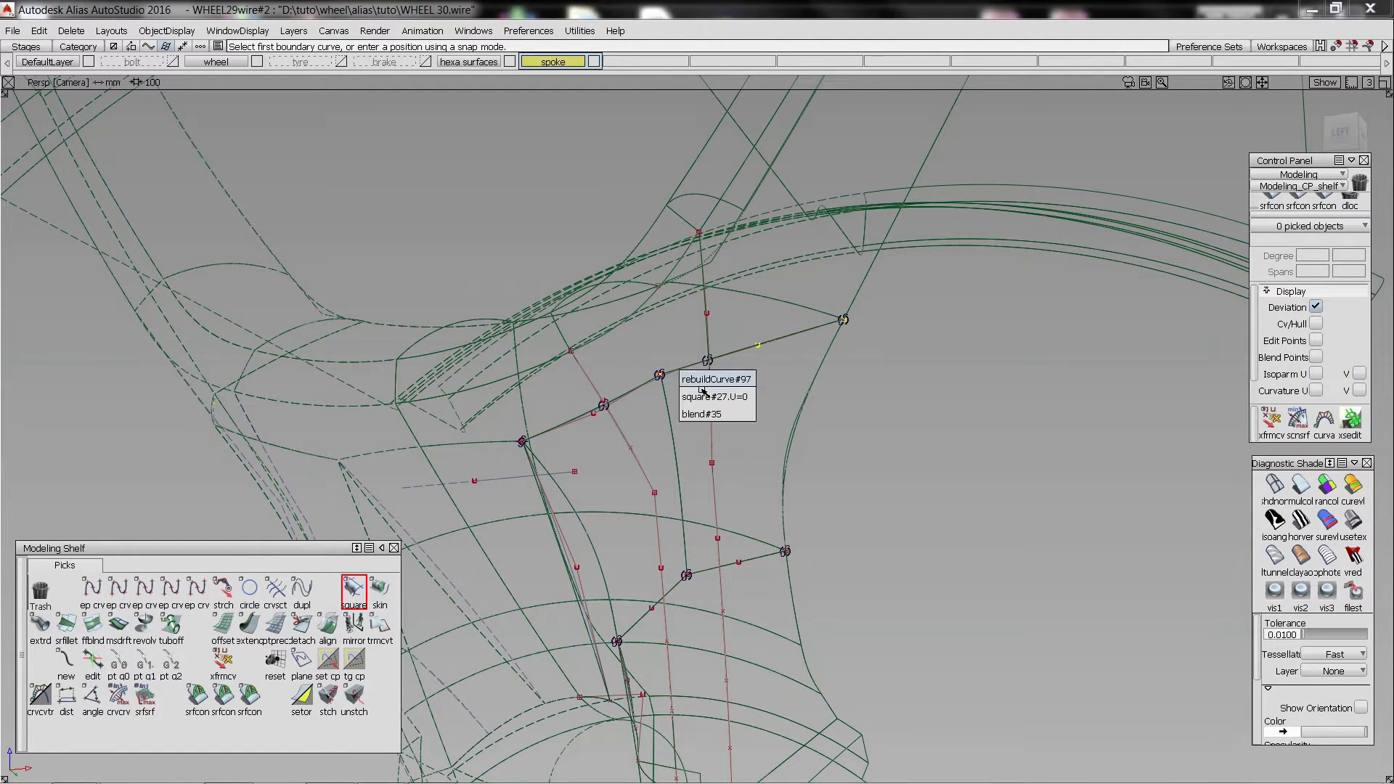
click(709, 416)
- Add a second blend curve across the gap between the upper ends of the two guide curves
alt+shift+right_drag(666, 271, 610, 276)
ctrl+shift+drag(610, 277, 573, 254)
drag(405, 221, 952, 606)
alt+shift+right_drag(694, 465, 893, 501)
ctrl+shift+drag(602, 303, 619, 278)
click(610, 284)
click(620, 300)
key(alt+h)
- Build a Square surface across the upper gap with the blend curves Free and both trimmed sides G2 Curvature, and shade the model
click(620, 276)
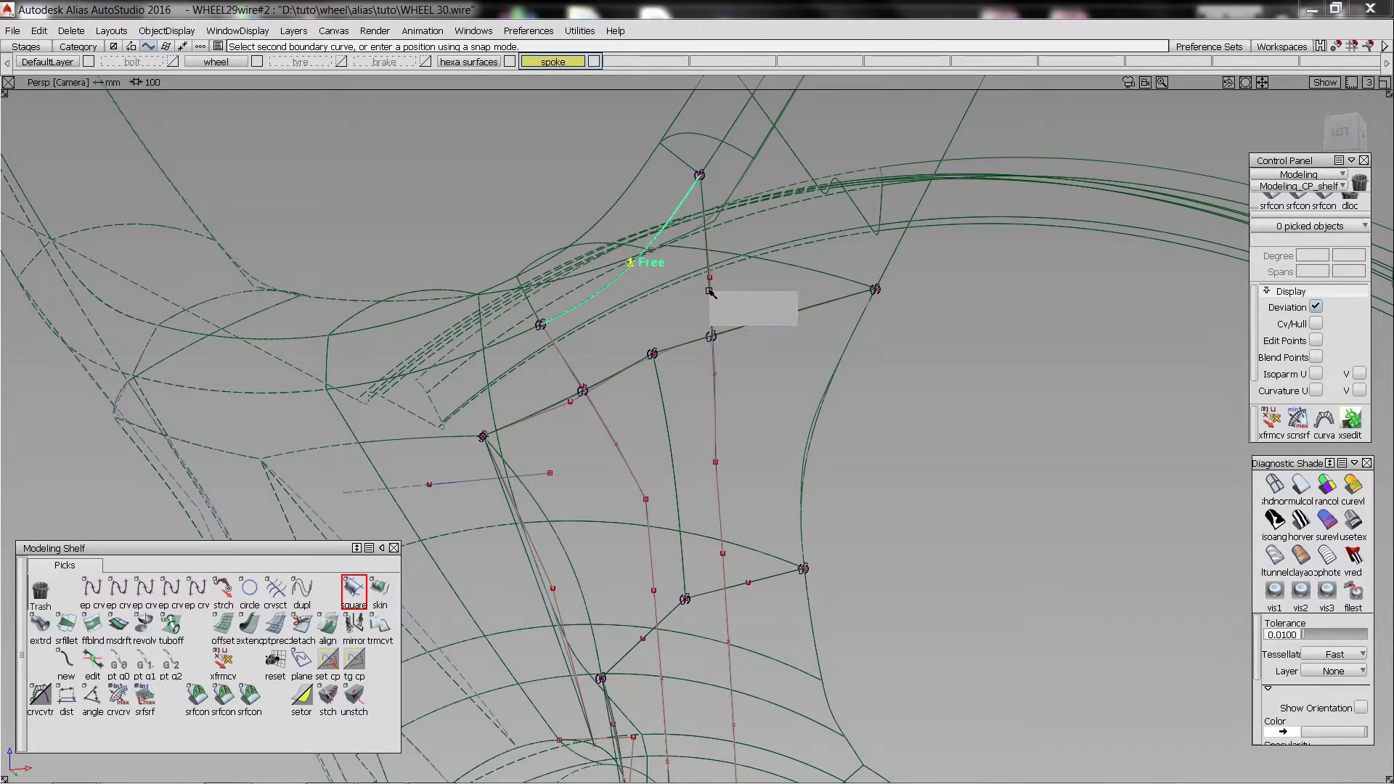
click(674, 350)
click(684, 378)
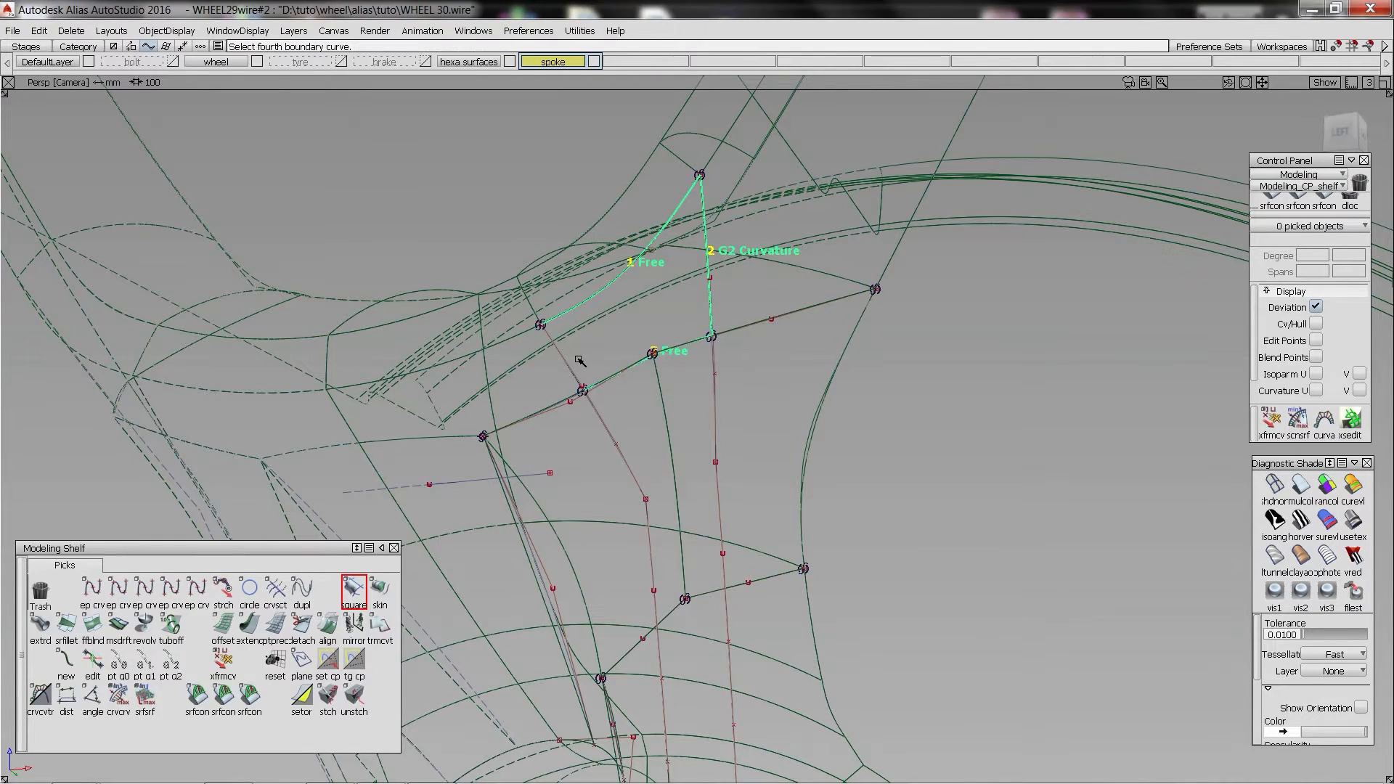
click(561, 357)
alt+shift+drag(561, 356, 718, 338)
click(1305, 497)
- Extend the lower end of the inner guide curve by 3.92 mm beside the bolt hole
alt+shift+drag(850, 382, 799, 405)
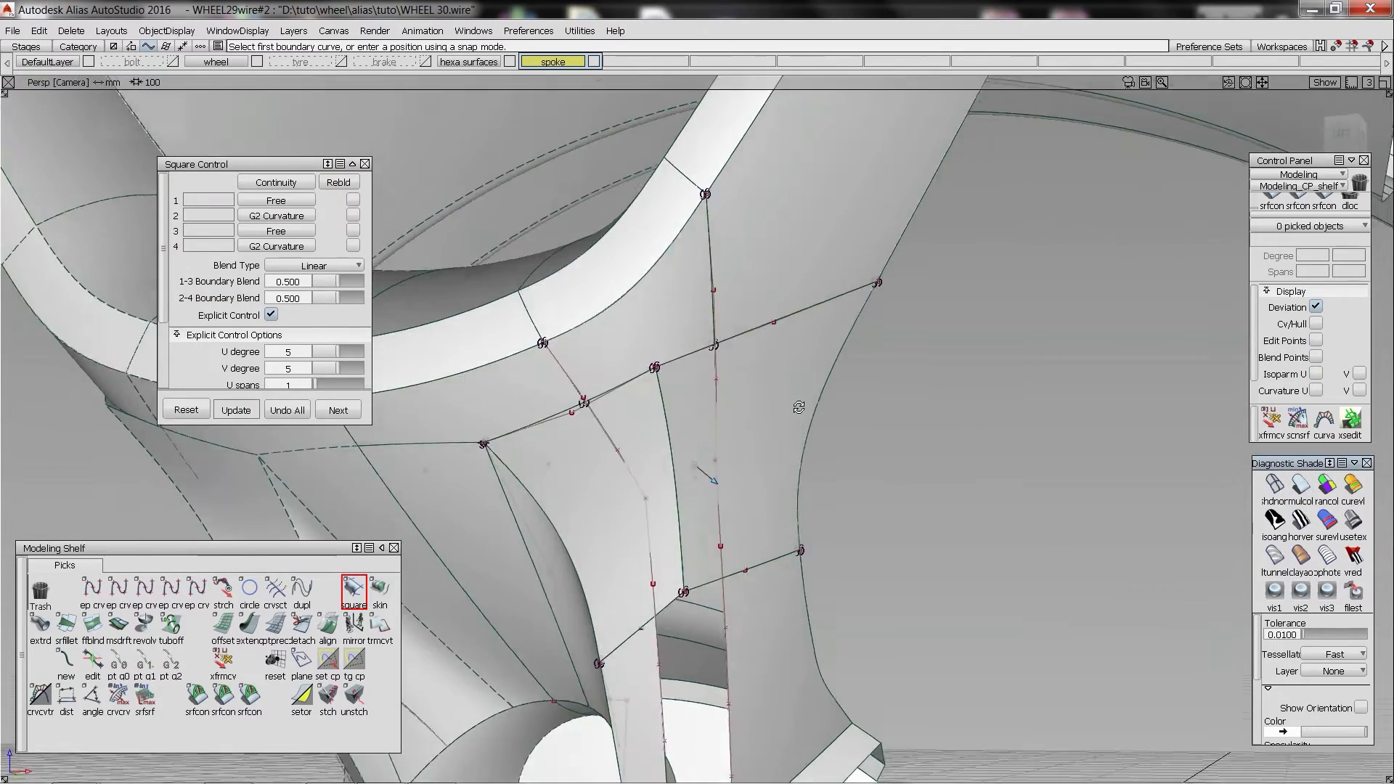
alt+shift+middle_drag(780, 572, 794, 421)
alt+shift+drag(794, 421, 738, 481)
click(66, 662)
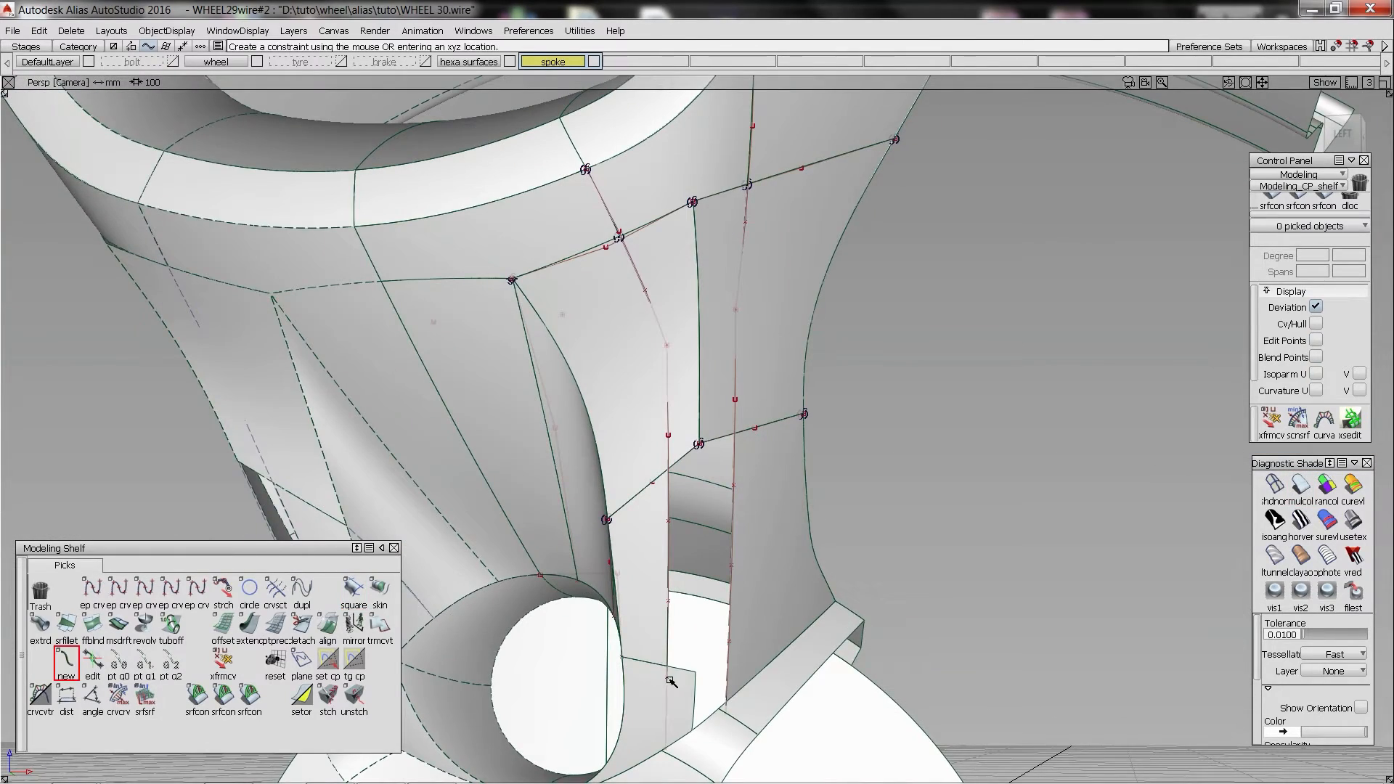
drag(674, 700, 675, 695)
alt+shift+drag(695, 643, 673, 660)
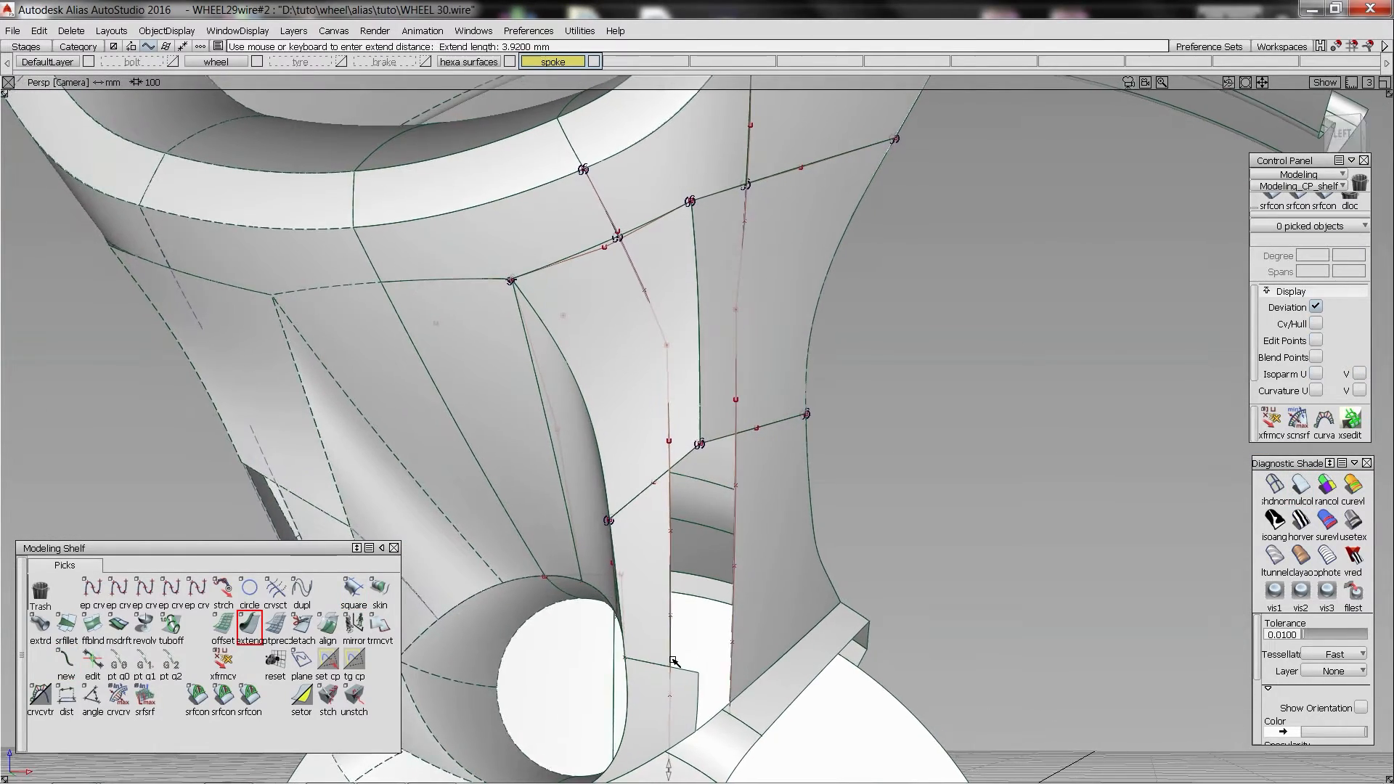
- Create a blend curve across the gap's lower end, from the inner curve to the outer trimmed edge
click(660, 665)
click(699, 691)
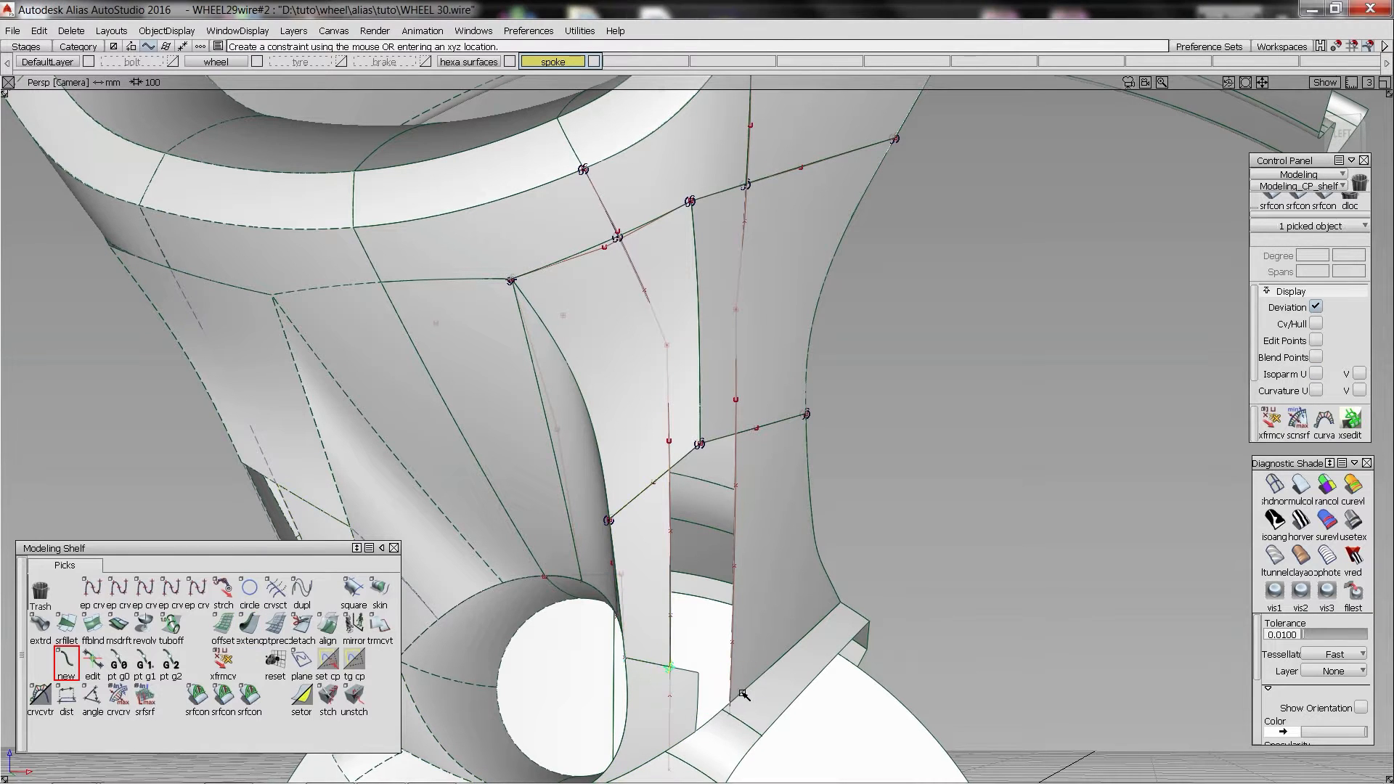
alt+shift+right_drag(732, 668, 741, 607)
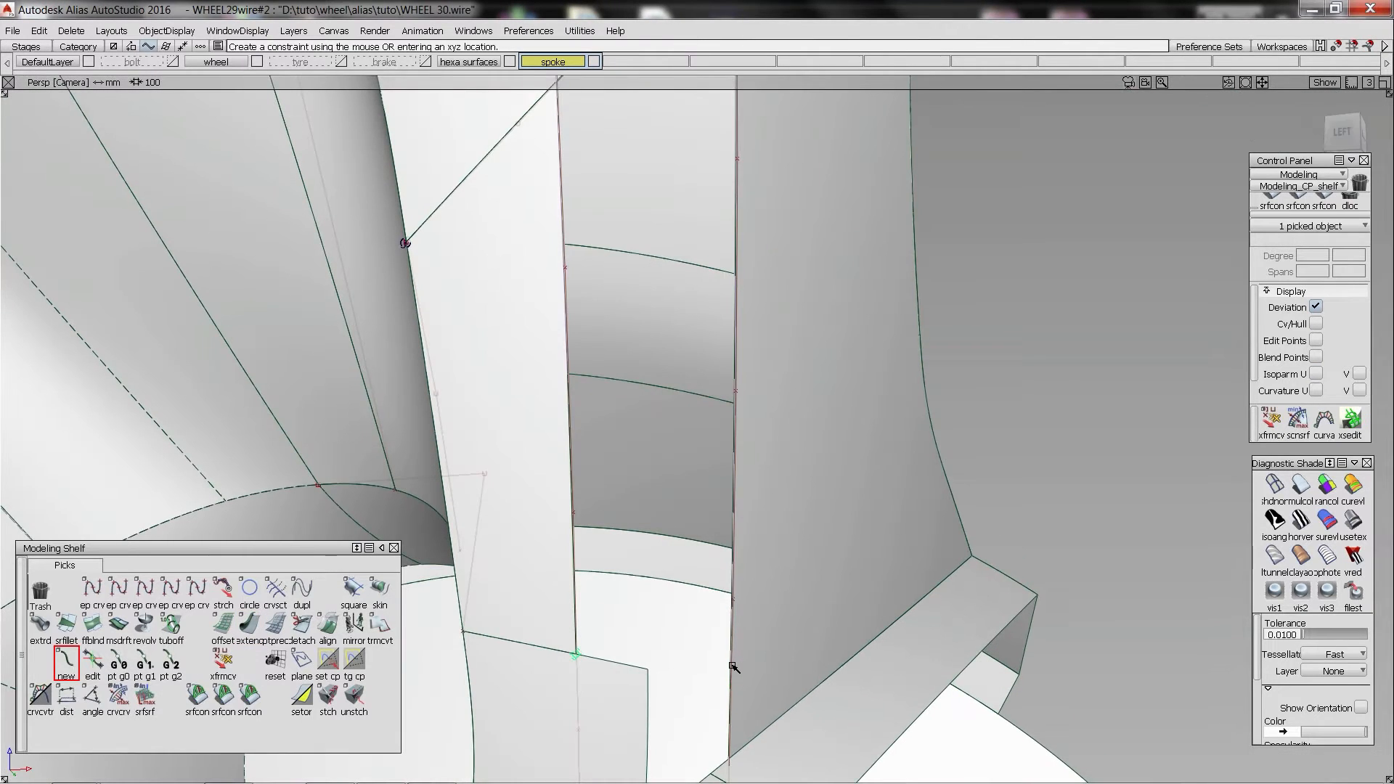
click(732, 667)
click(823, 670)
alt+shift+drag(811, 663, 641, 657)
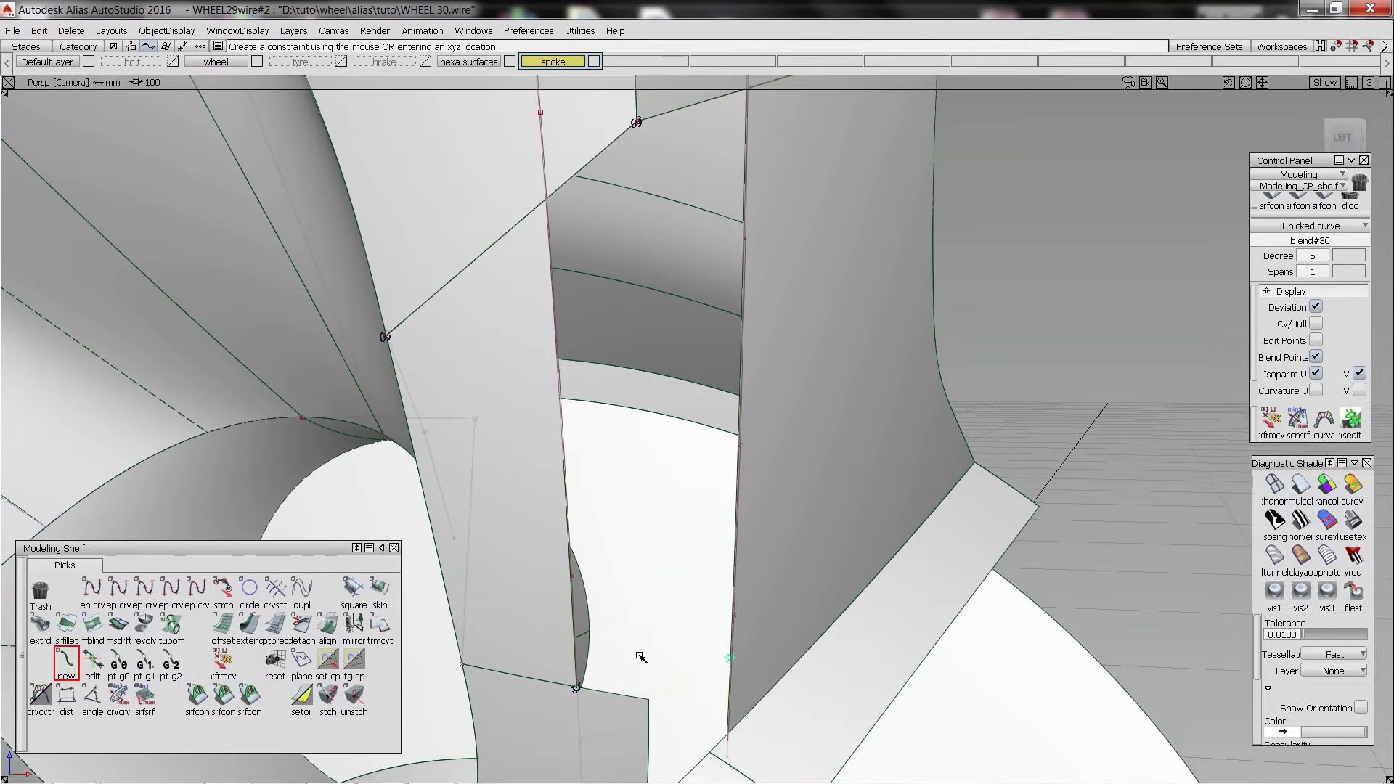
click(690, 675)
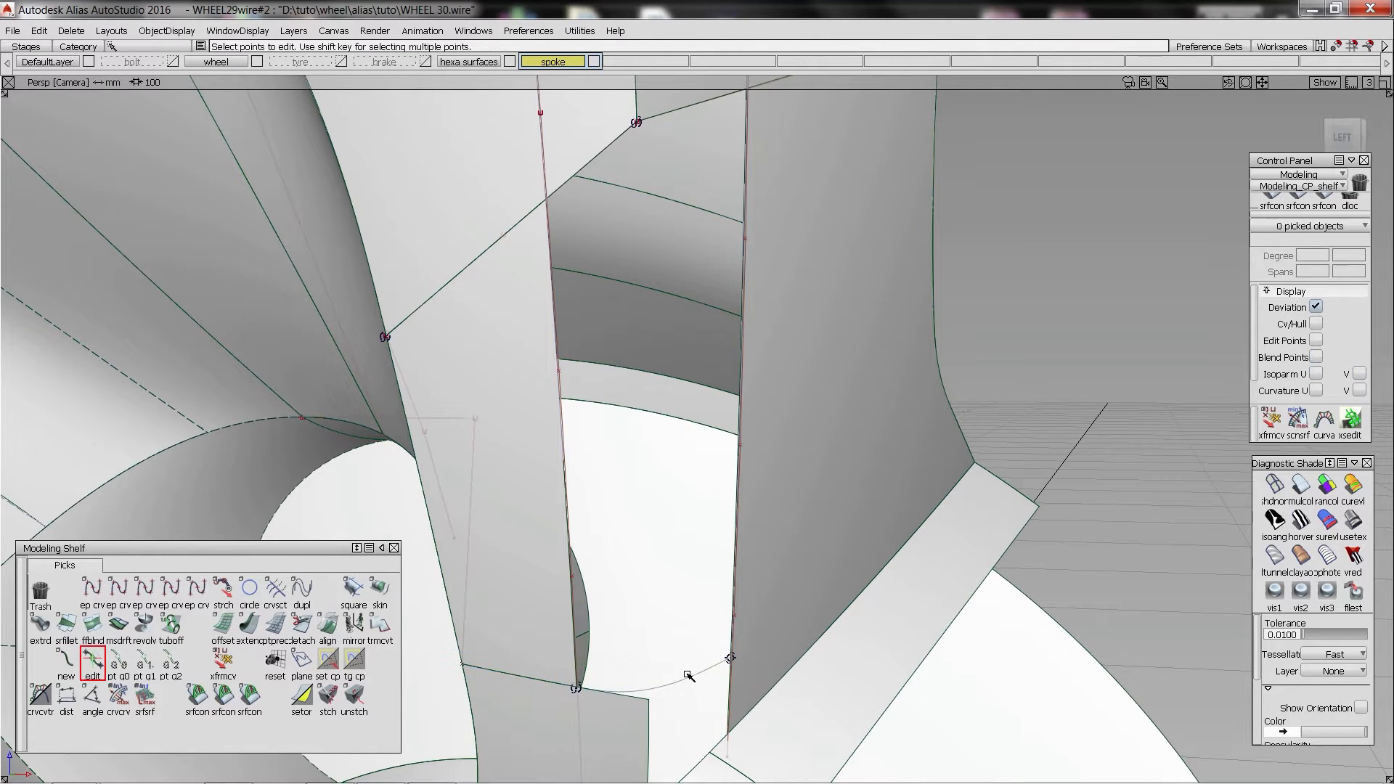
- Create a blend curve across the gap's upper seam between the inner and outer trimmed edges, and adjust its end tangents
alt+shift+right_drag(691, 676, 652, 447)
key(b)
click(630, 416)
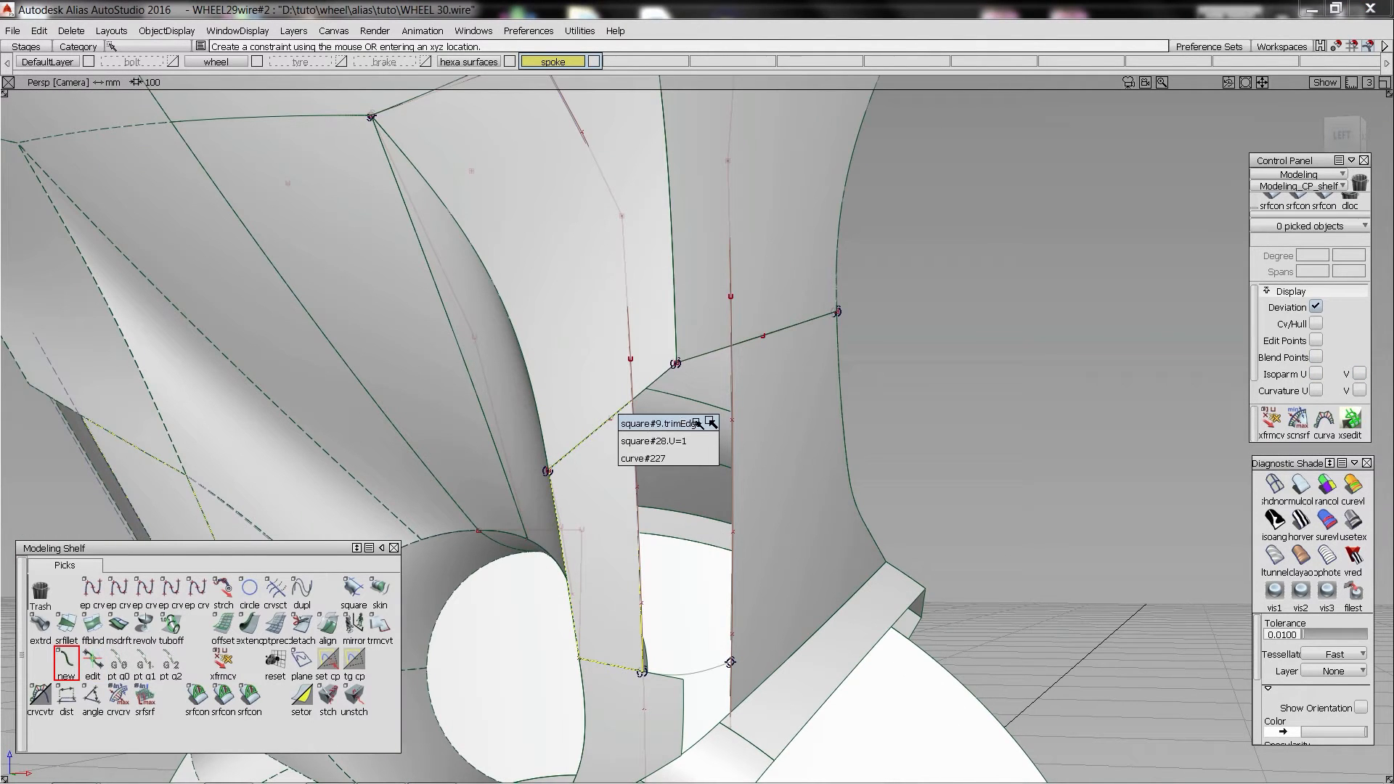
click(710, 423)
click(764, 339)
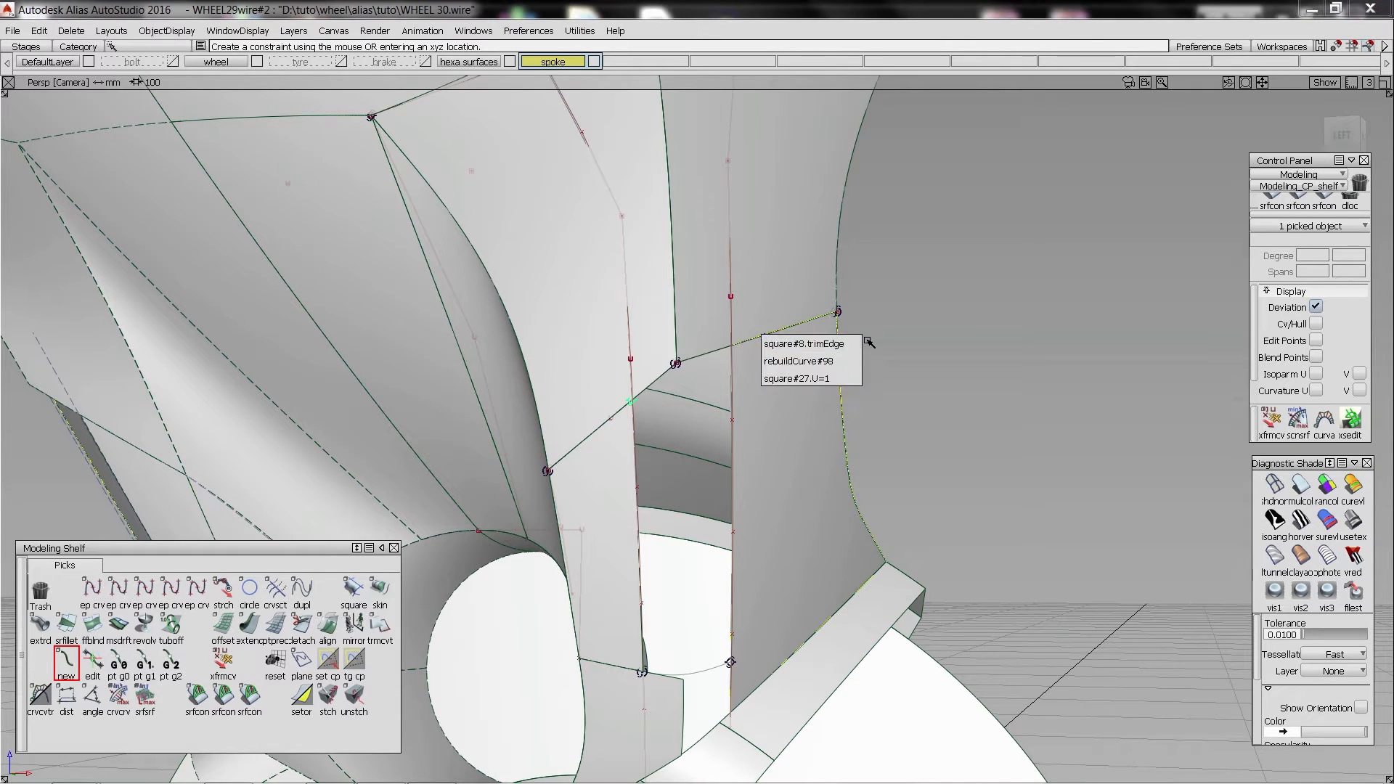
click(853, 345)
click(713, 350)
ctrl+shift+drag(658, 385, 658, 335)
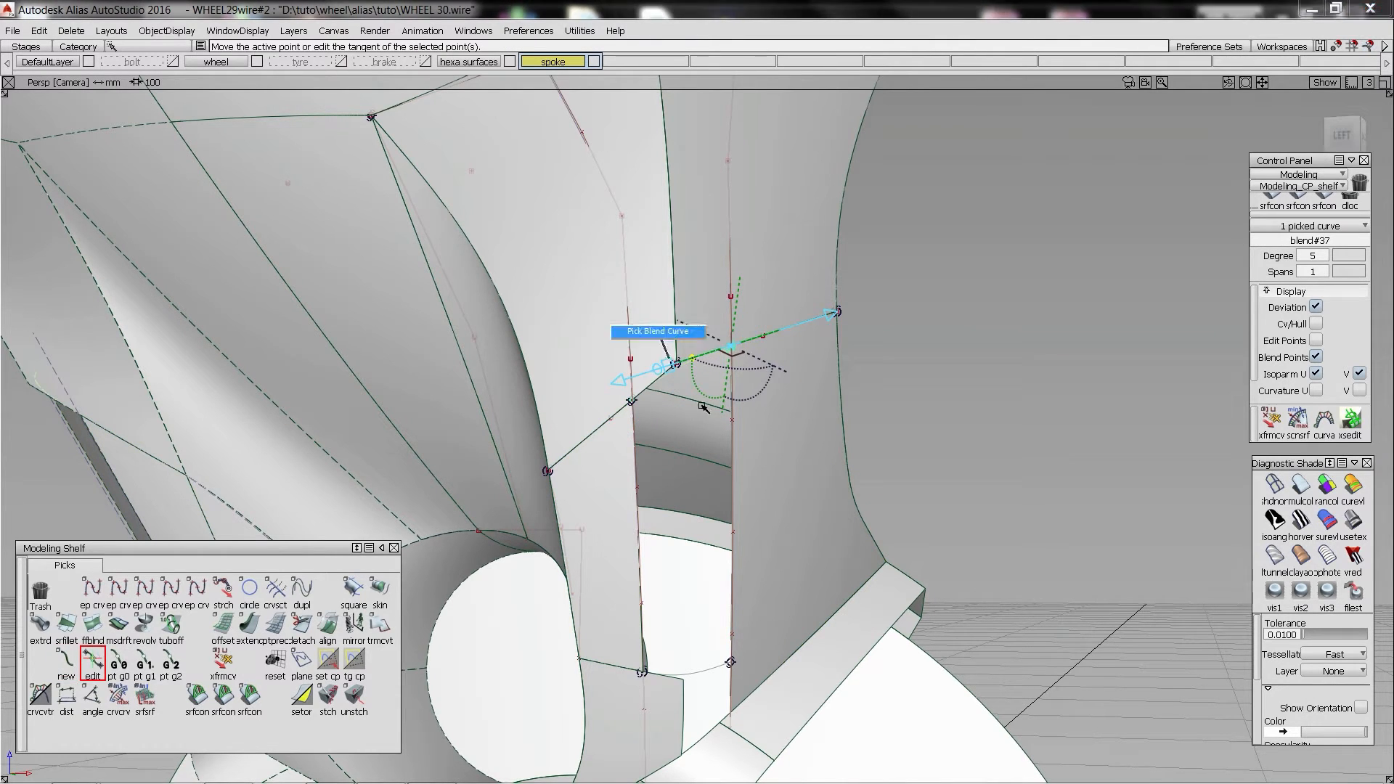
drag(623, 396, 646, 423)
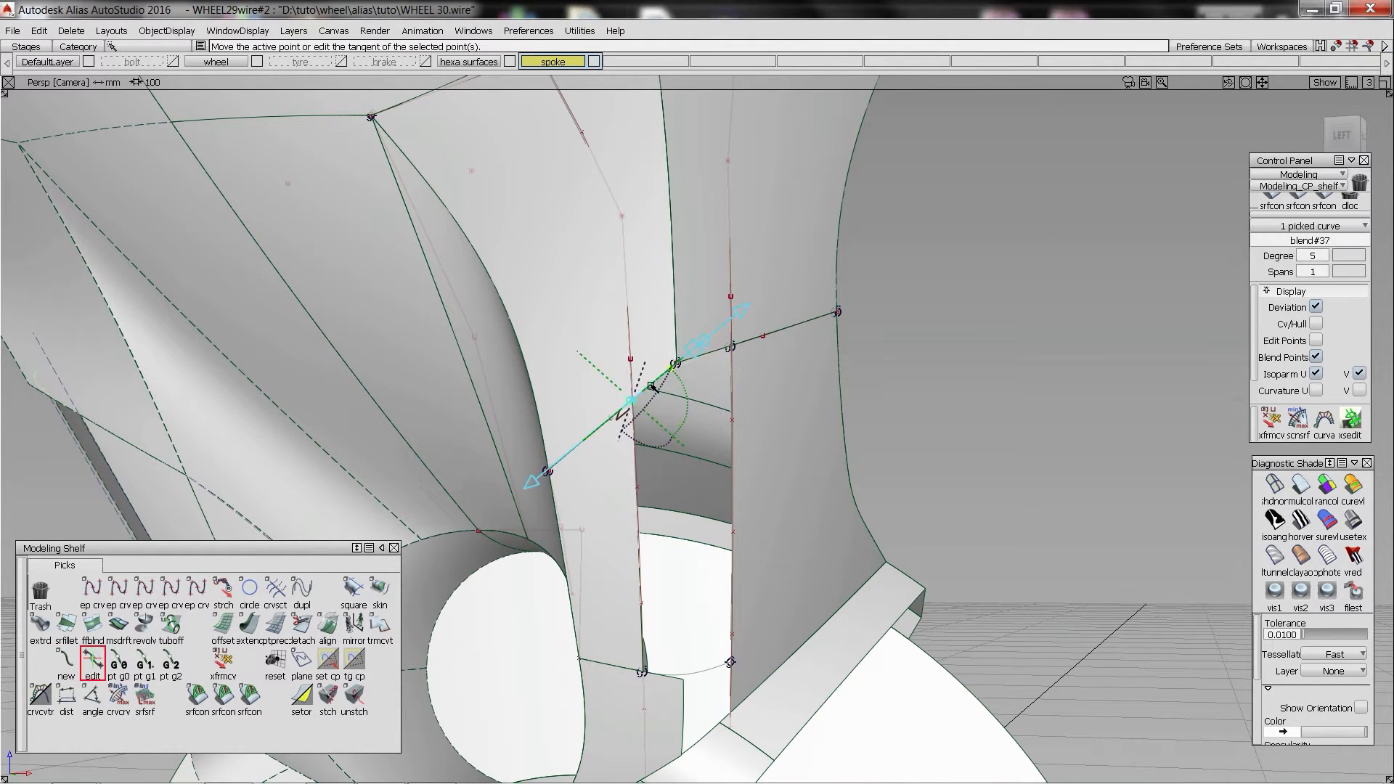
- Build a Square surface across the lower gap with the blend curves Free and both trimmed edges G2 Curvature, and shade the model
ctrl+shift+middle_drag(651, 388, 681, 369)
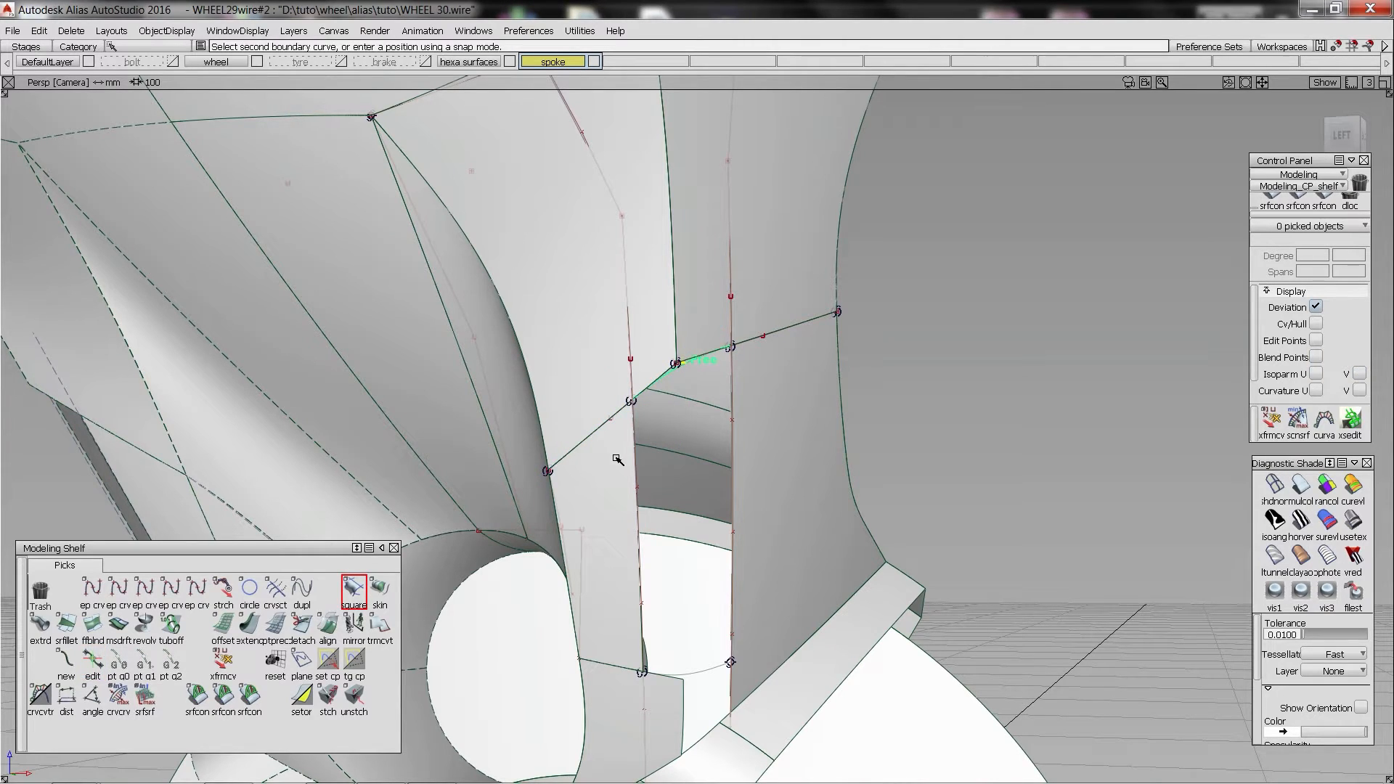
click(674, 664)
mouse_move(672, 660)
alt+shift+mouse_down()
mouse_move(734, 669)
mouse_move(677, 664)
alt+shift+mouse_up()
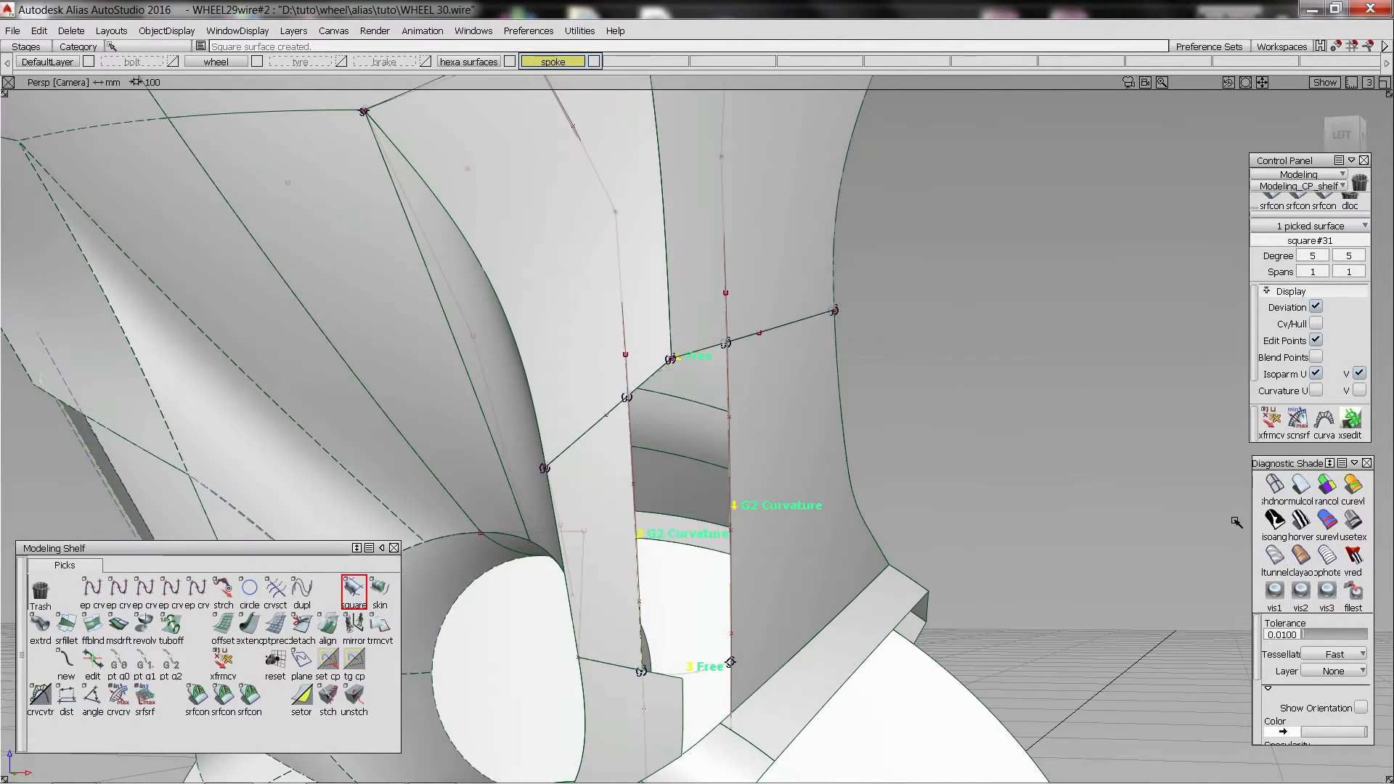
click(1234, 519)
click(1293, 488)
- Move the lower inner and outer guide curves slightly to shift the trimmed edges of the lower gap
mouse_move(767, 483)
alt+shift+mouse_down()
mouse_move(735, 591)
mouse_move(738, 523)
mouse_move(757, 512)
mouse_move(669, 558)
alt+shift+mouse_up()
alt+shift+drag(589, 450, 664, 476)
mouse_move(657, 532)
ctrl+shift+mouse_down()
mouse_move(674, 498)
mouse_move(707, 485)
ctrl+shift+mouse_up()
click(674, 504)
ctrl+shift+right_drag(791, 500, 795, 429)
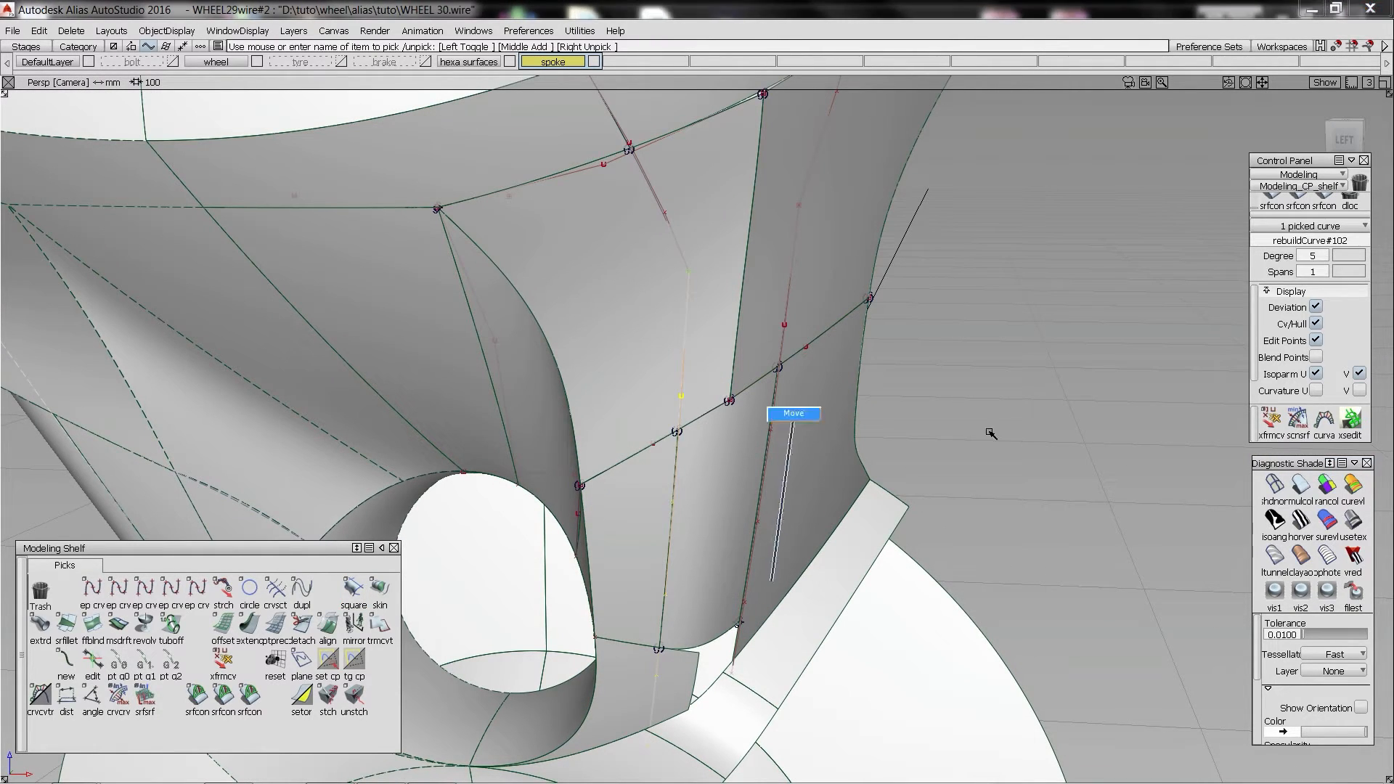
drag(993, 432, 747, 563)
click(708, 504)
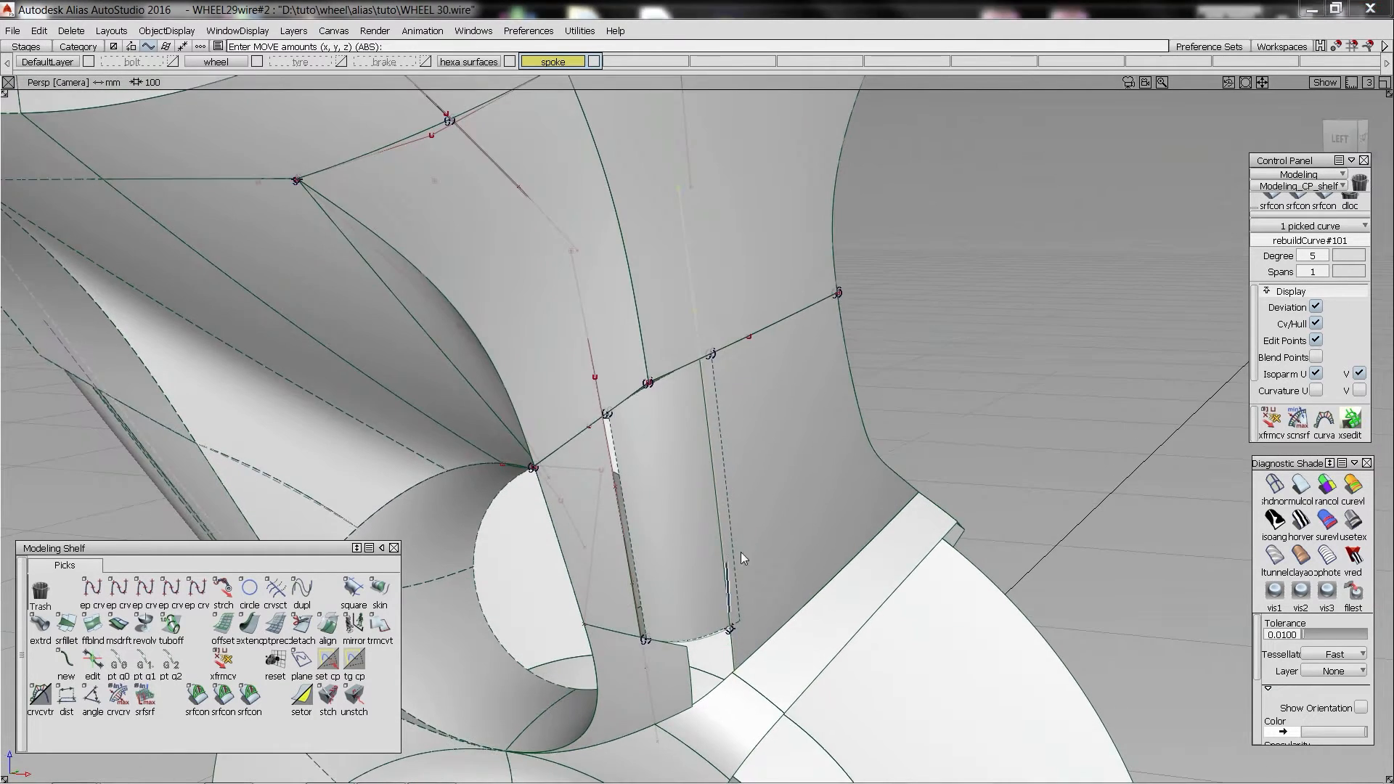
- Slide the upper blend curve's outer end and the lower blend curve's inner end onto the shifted trimmed edges
ctrl+shift+drag(703, 488, 698, 436)
click(714, 355)
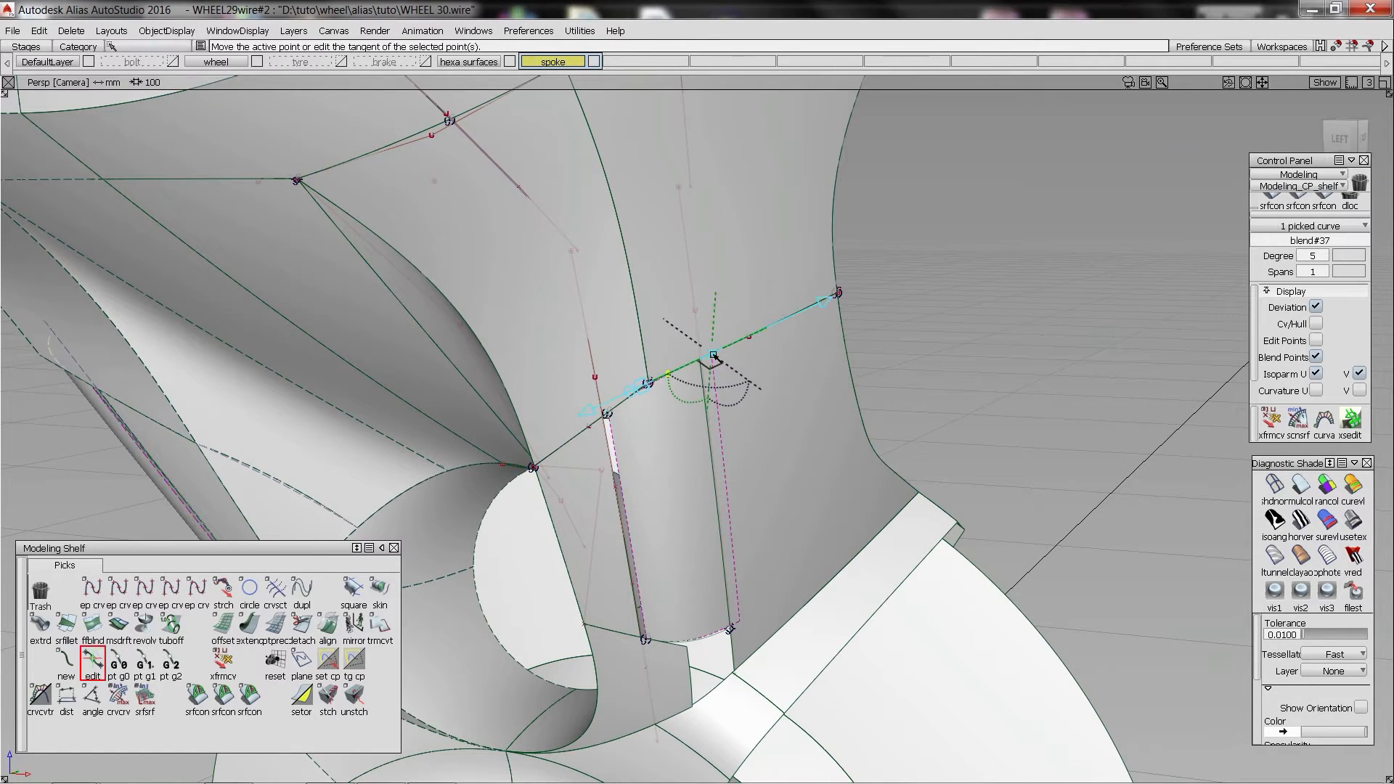
click(735, 579)
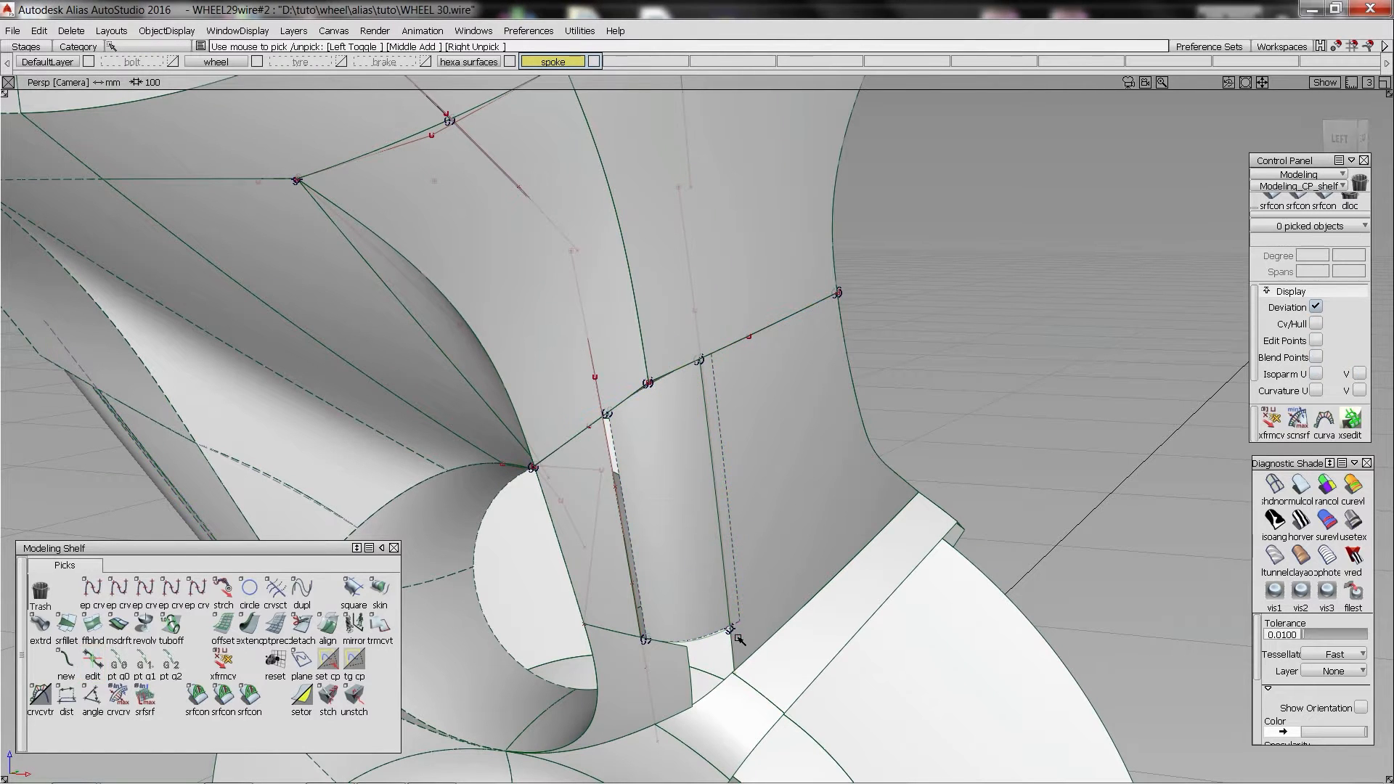
click(645, 640)
drag(646, 643, 641, 638)
ctrl+shift+drag(641, 610, 677, 454)
click(756, 629)
ctrl+shift+drag(757, 629, 647, 470)
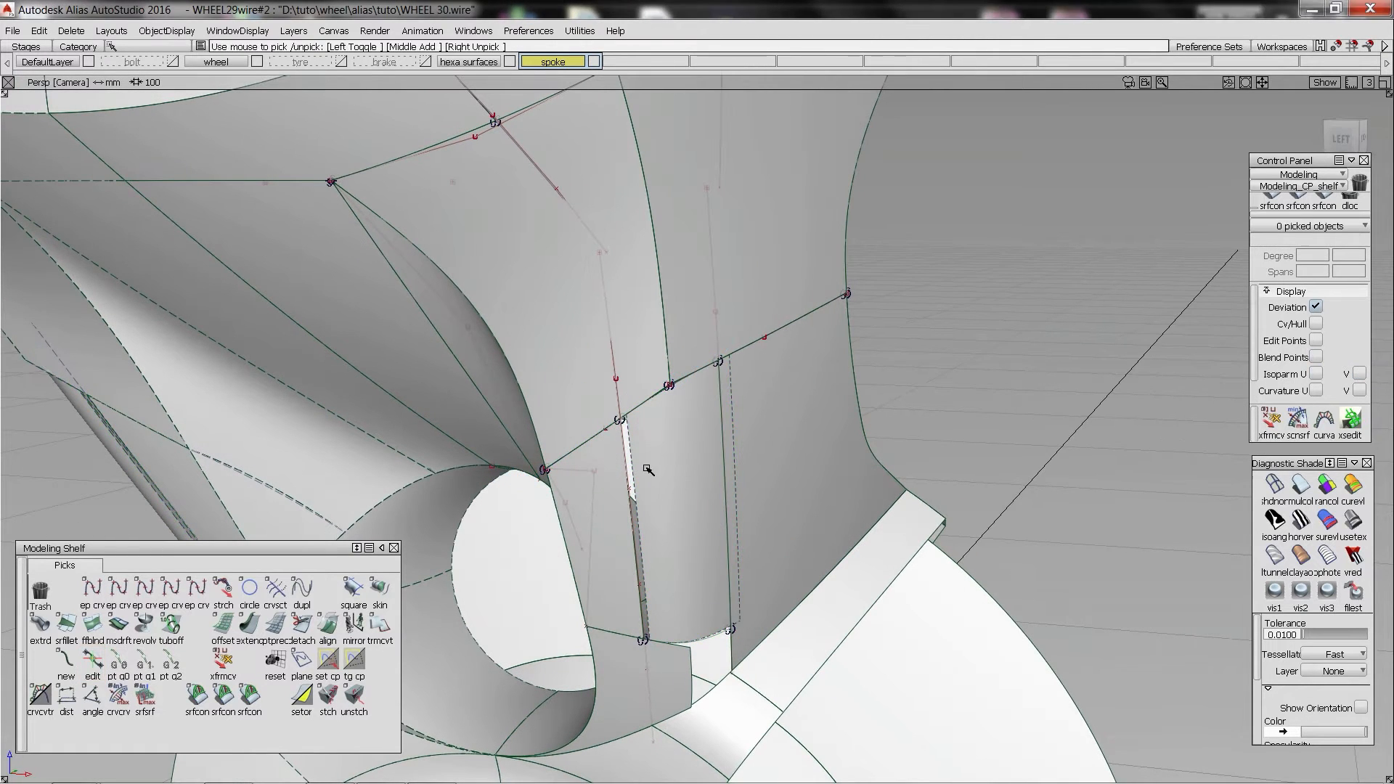
- Fine-tune the outer end points of the upper and lower blend curves along the outer trimmed edge
click(697, 534)
ctrl+shift+drag(718, 578, 748, 351)
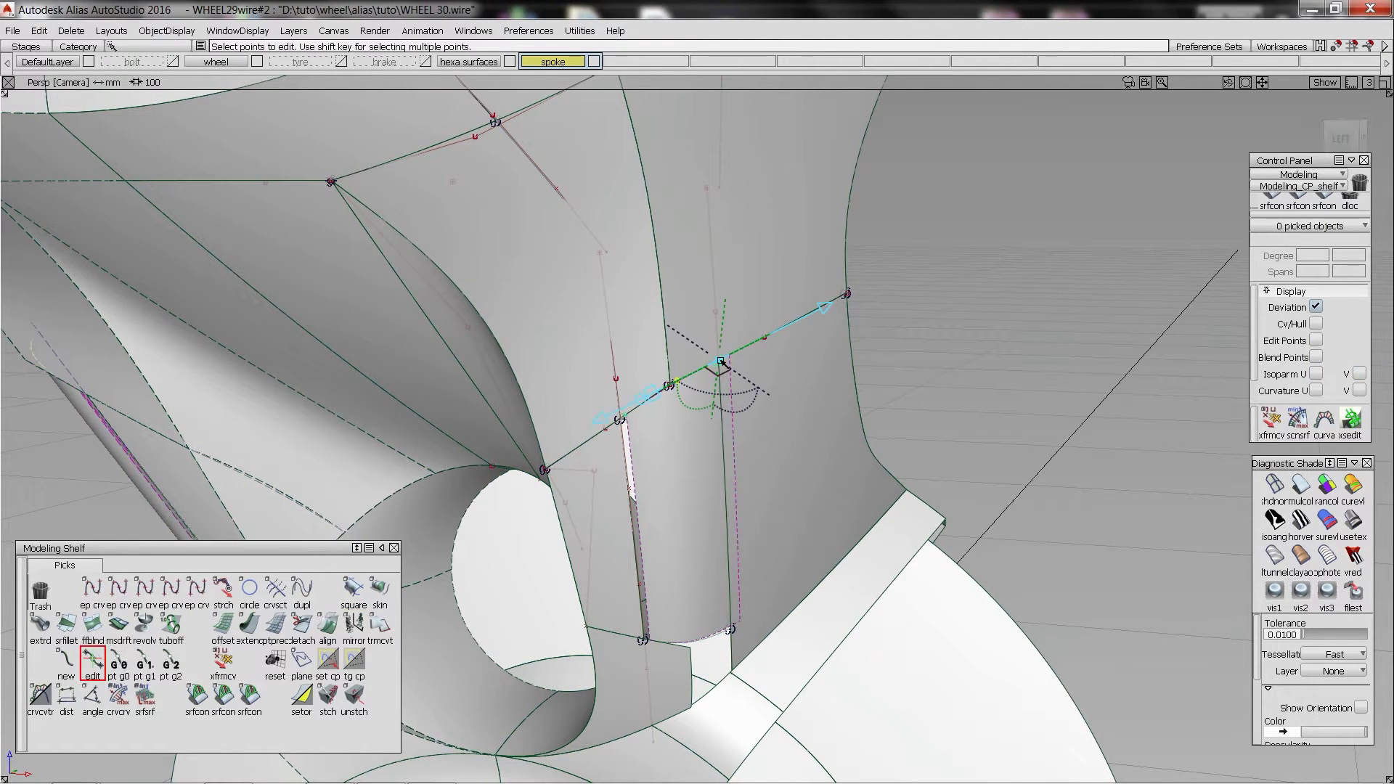
click(721, 362)
click(731, 631)
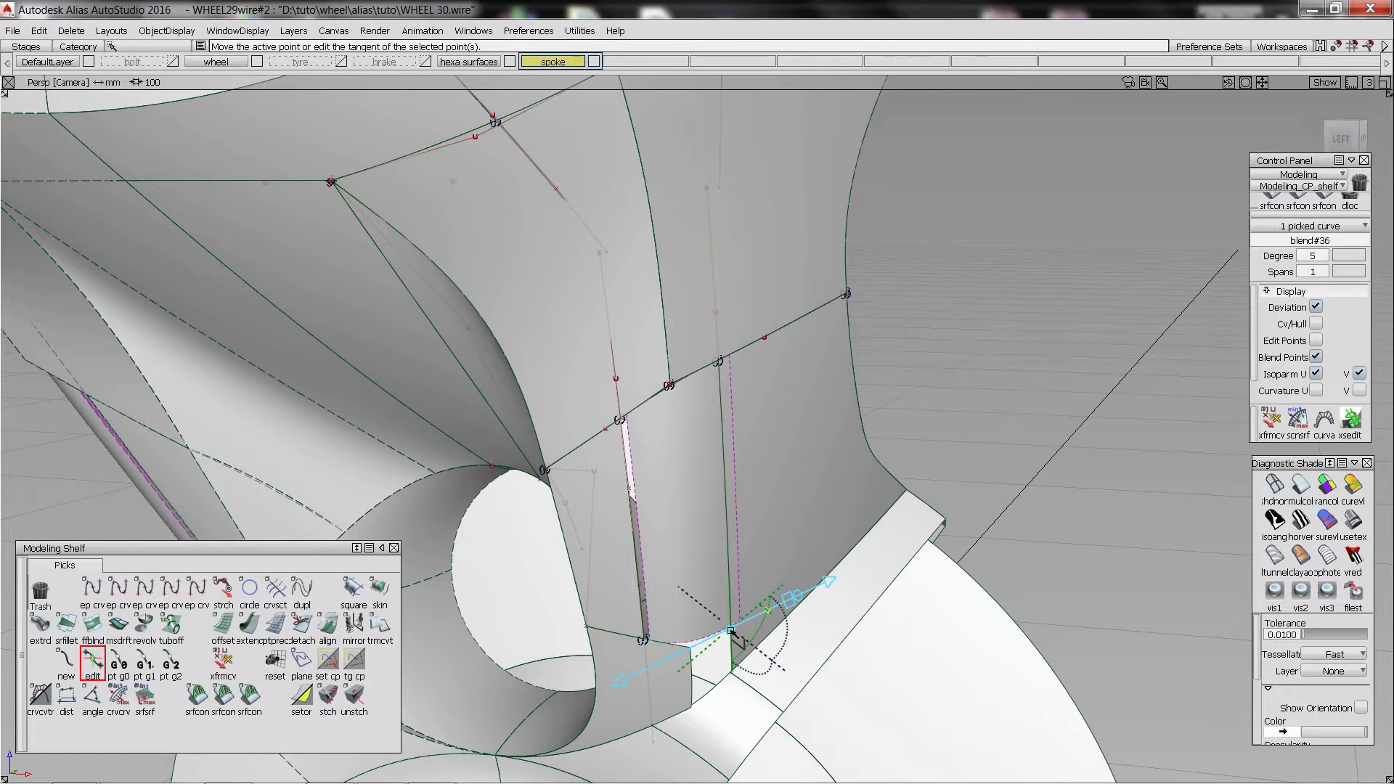
drag(732, 633, 725, 628)
- Delete the Square surface that fills the lower gap beside the bolt hole
ctrl+shift+drag(623, 419, 669, 485)
click(696, 435)
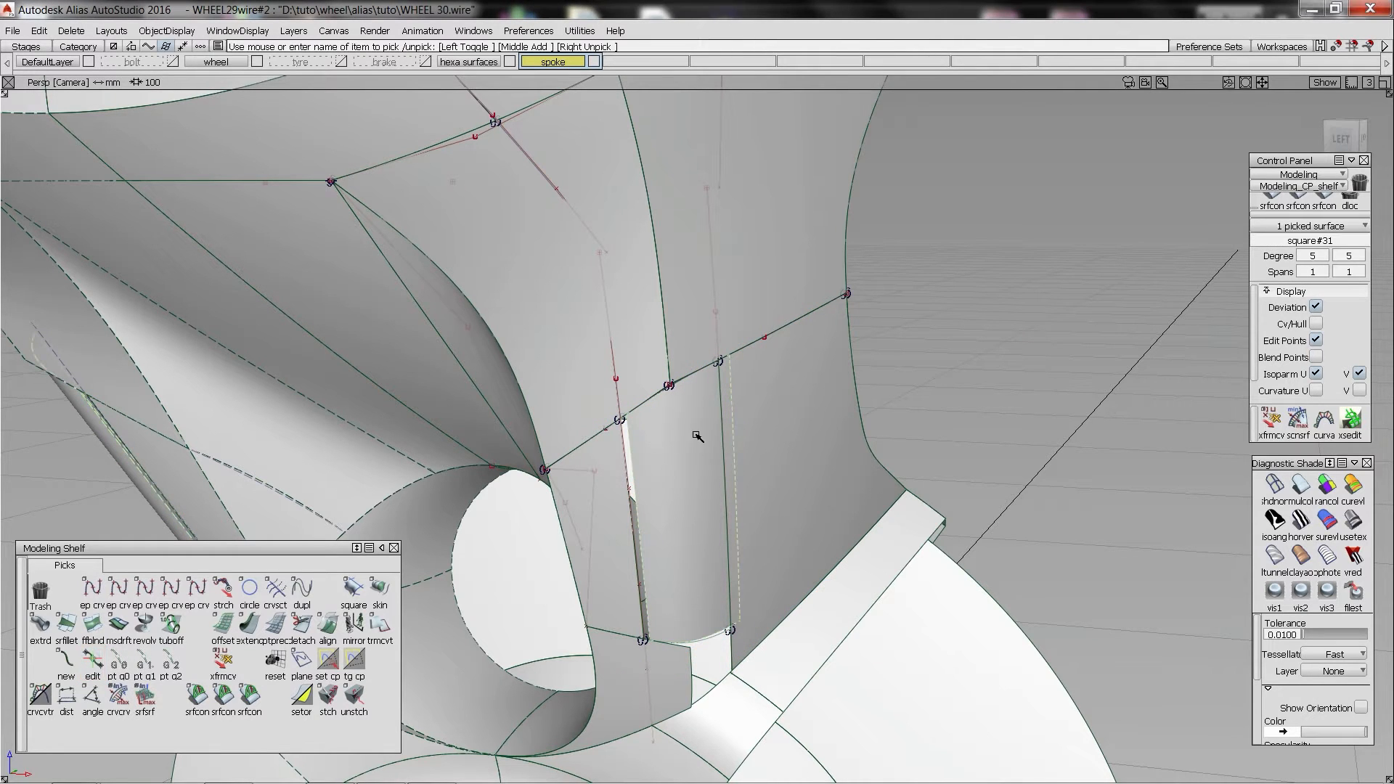
key(Delete)
key(Return)
- Build a Square surface over the lower gap from the adjusted blend curves and trimmed edges, with the upper blend Free and the outer edge G2 Curvature
key(s)
click(683, 378)
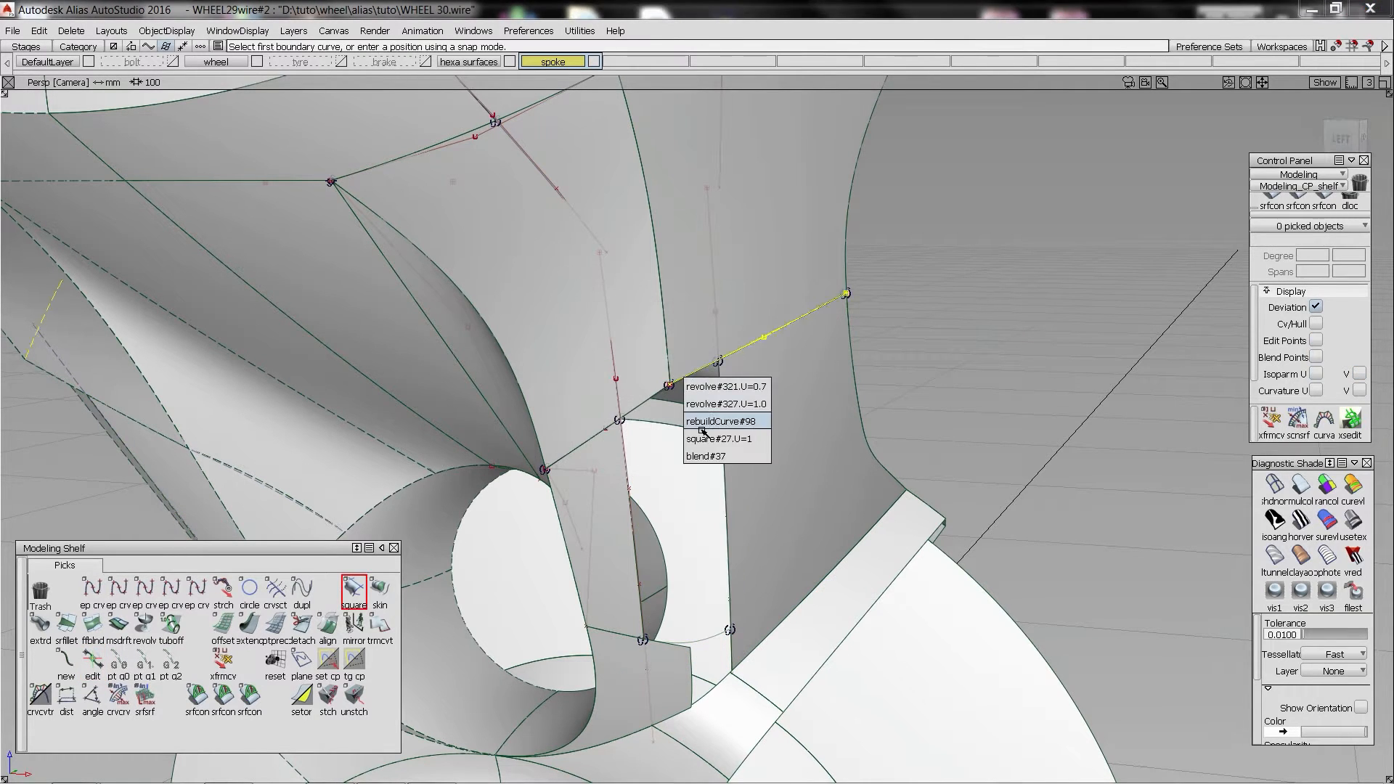
click(708, 457)
click(719, 477)
click(727, 508)
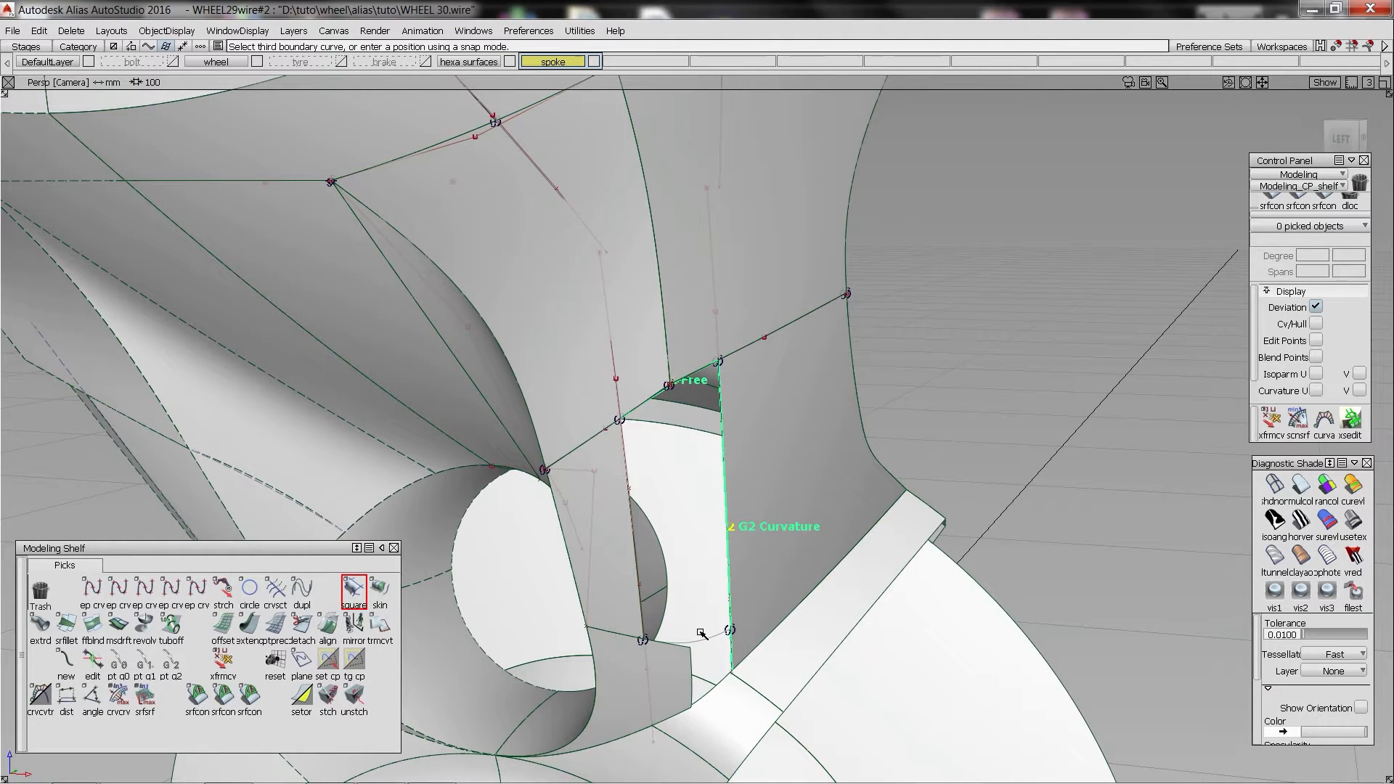
click(639, 566)
alt+shift+drag(639, 512, 672, 436)
- Display the model in wireframe and untrim the inner surface bordering the upper gap
click(1274, 488)
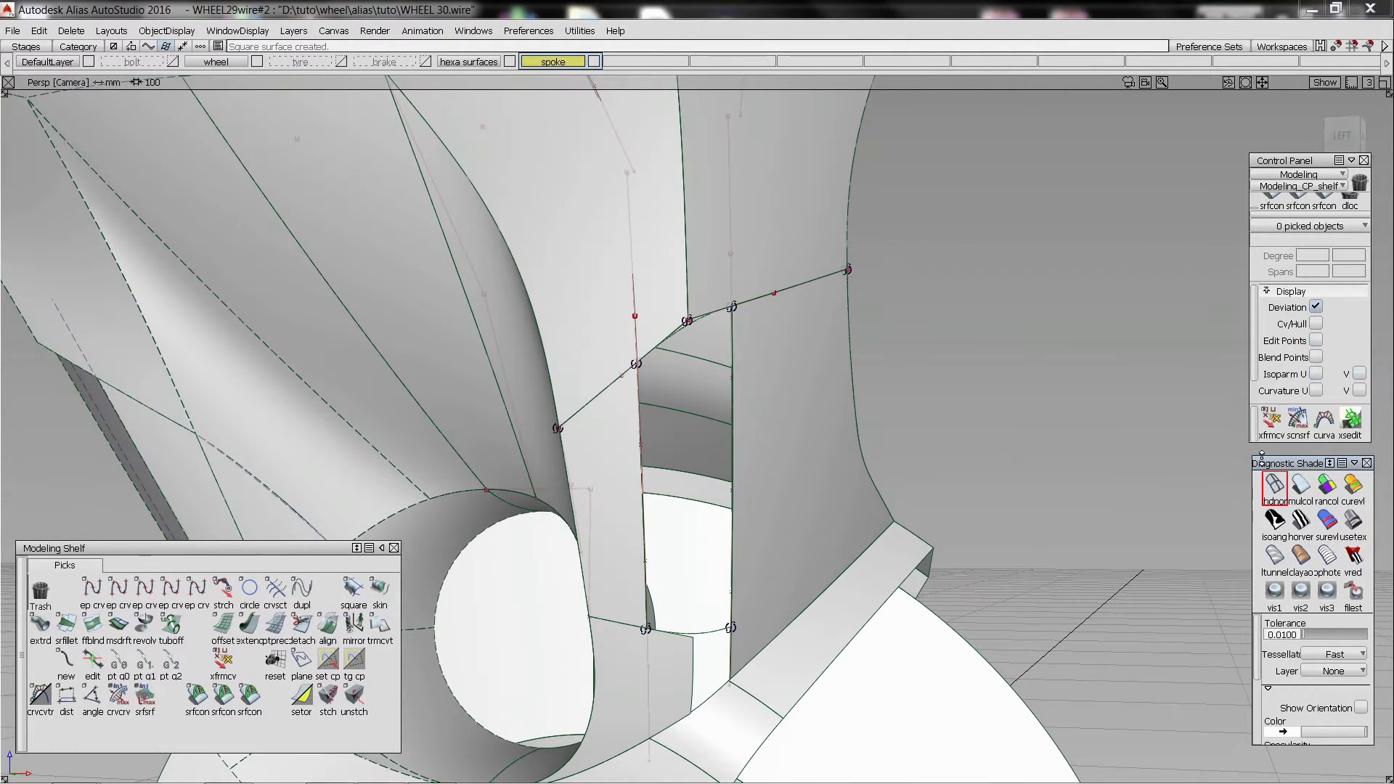
alt+shift+middle_drag(817, 228, 848, 422)
click(1275, 487)
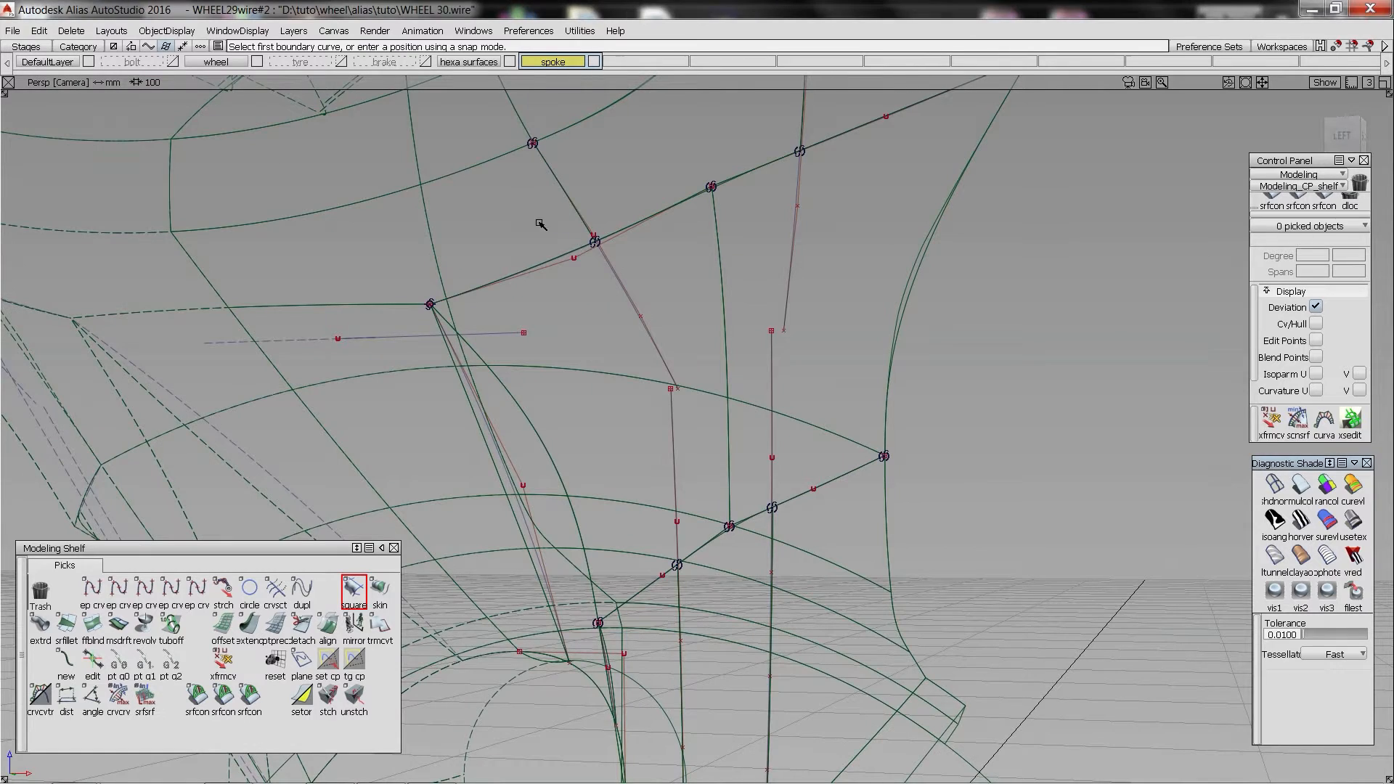
ctrl+shift+drag(538, 220, 541, 236)
click(570, 245)
ctrl+shift+right_drag(525, 235, 676, 411)
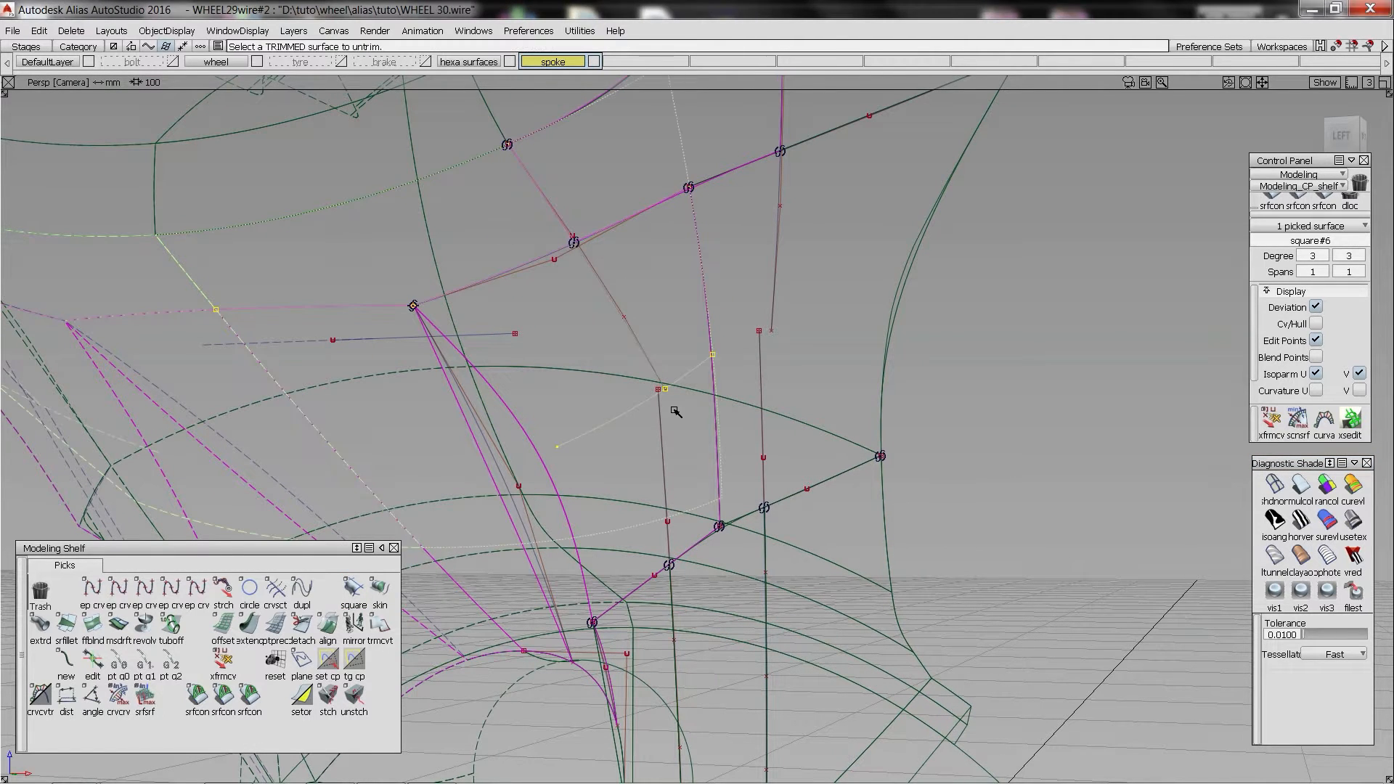
- Stretch the upper inner guide curve's lower end onto the lower guide curve's top end and retrim the inner surface along it
ctrl+shift+middle_drag(657, 359, 666, 390)
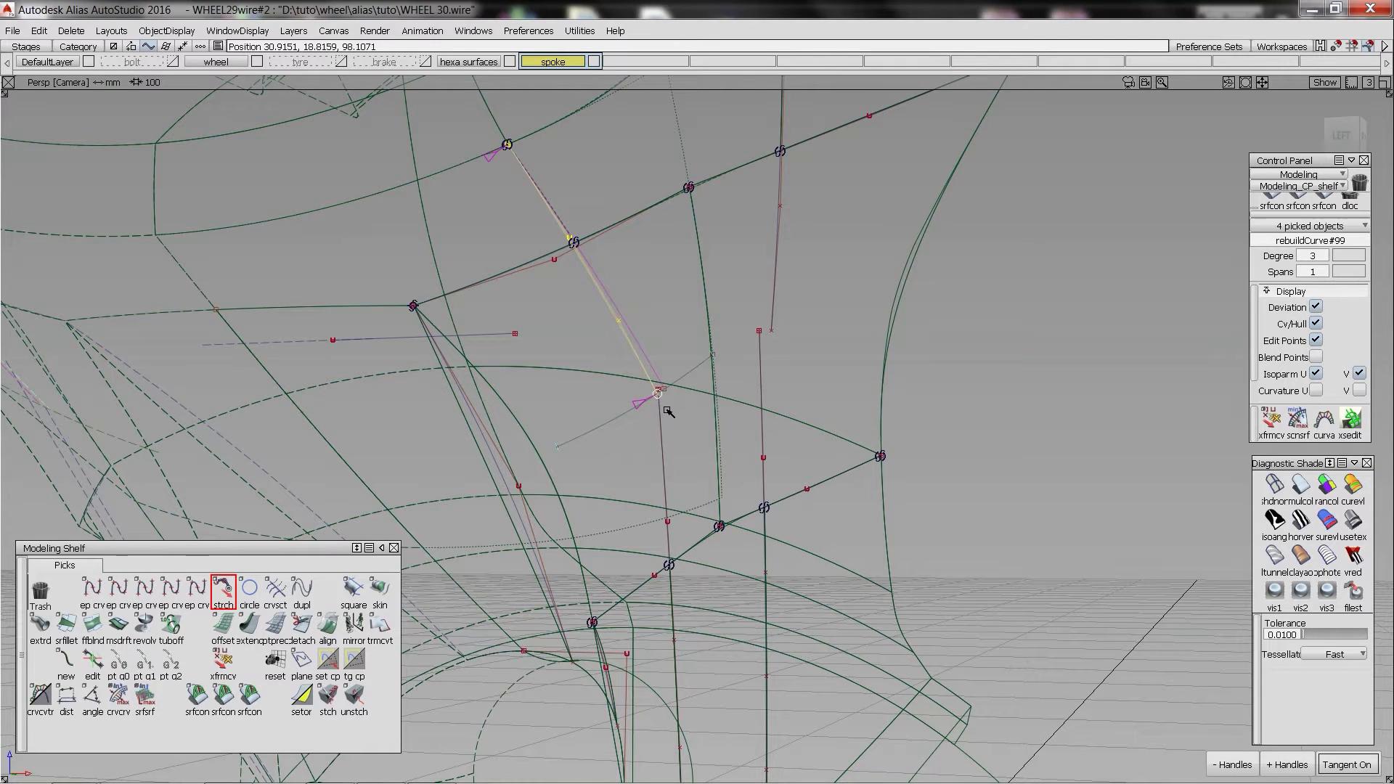
click(660, 422)
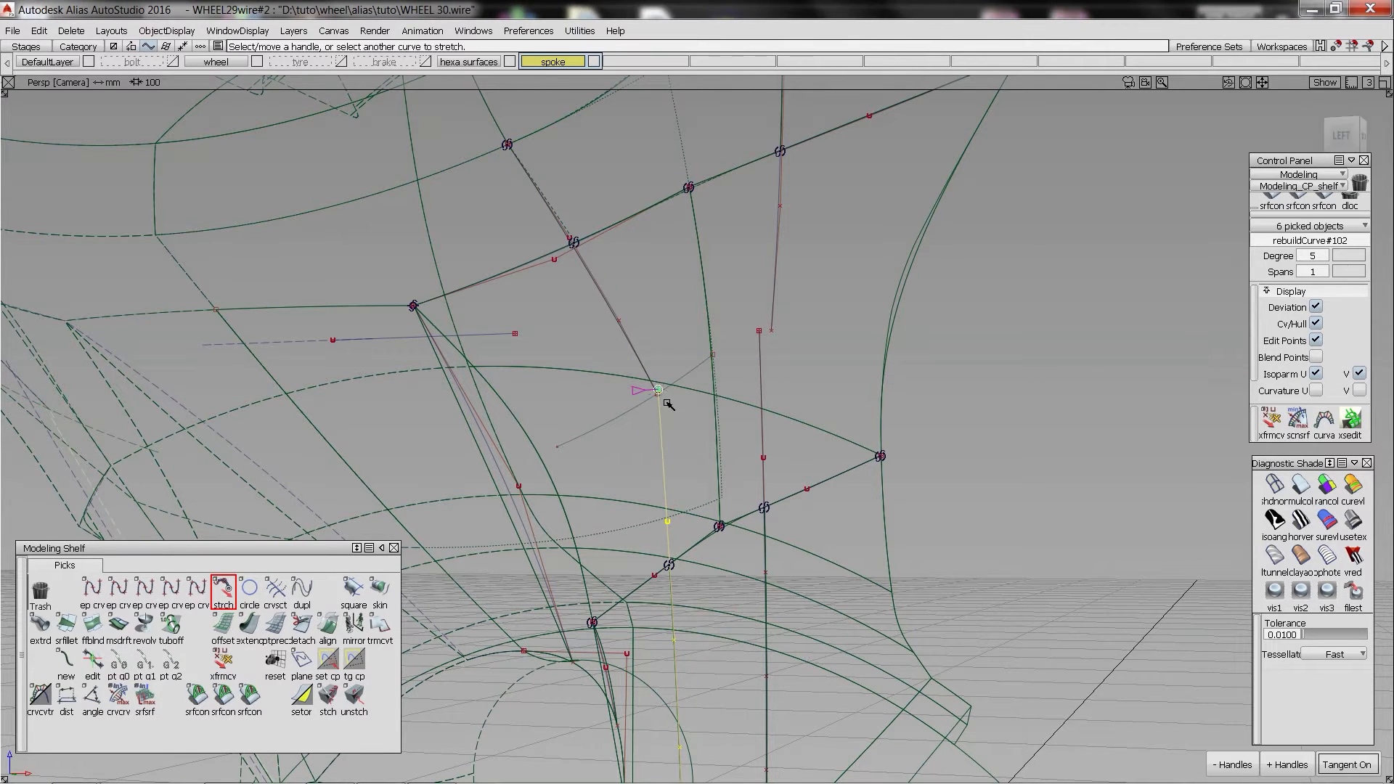
alt+shift+drag(634, 464, 574, 205)
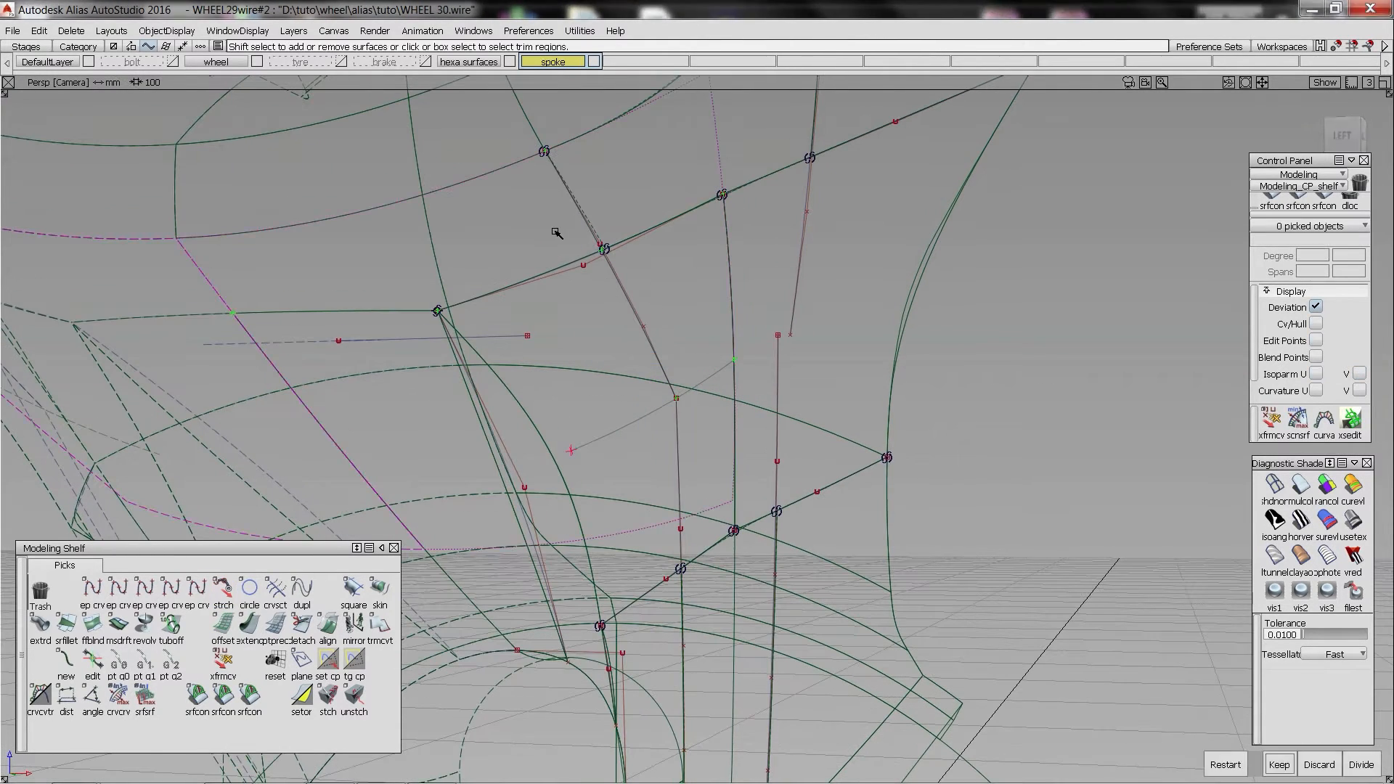
ctrl+shift+drag(691, 277, 785, 241)
click(605, 251)
click(791, 240)
alt+shift+right_drag(791, 240, 856, 264)
- Untrim the outer surface bordering the upper gap
ctrl+shift+drag(785, 224, 808, 247)
click(814, 285)
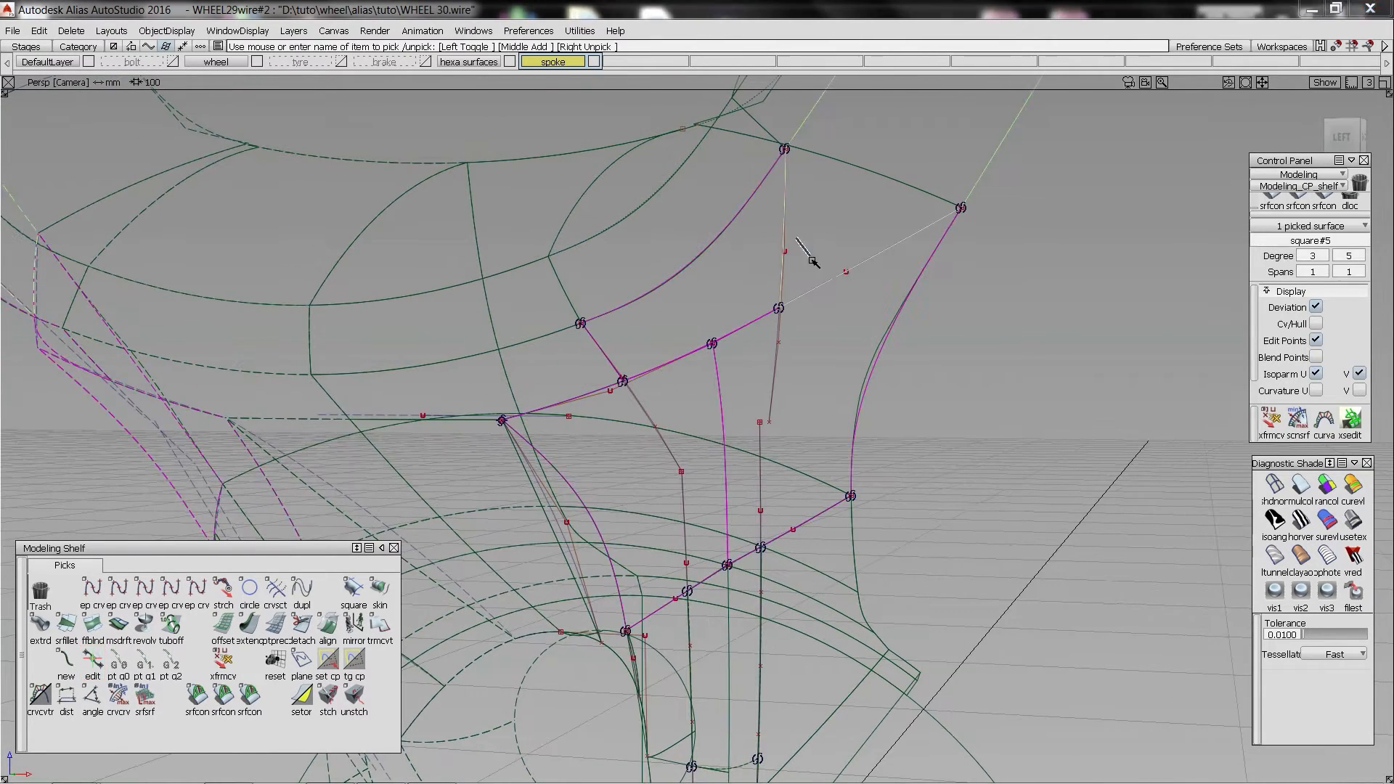
ctrl+shift+right_drag(808, 263, 788, 338)
ctrl+shift+drag(803, 225, 825, 249)
click(825, 282)
ctrl+shift+right_drag(825, 284, 820, 342)
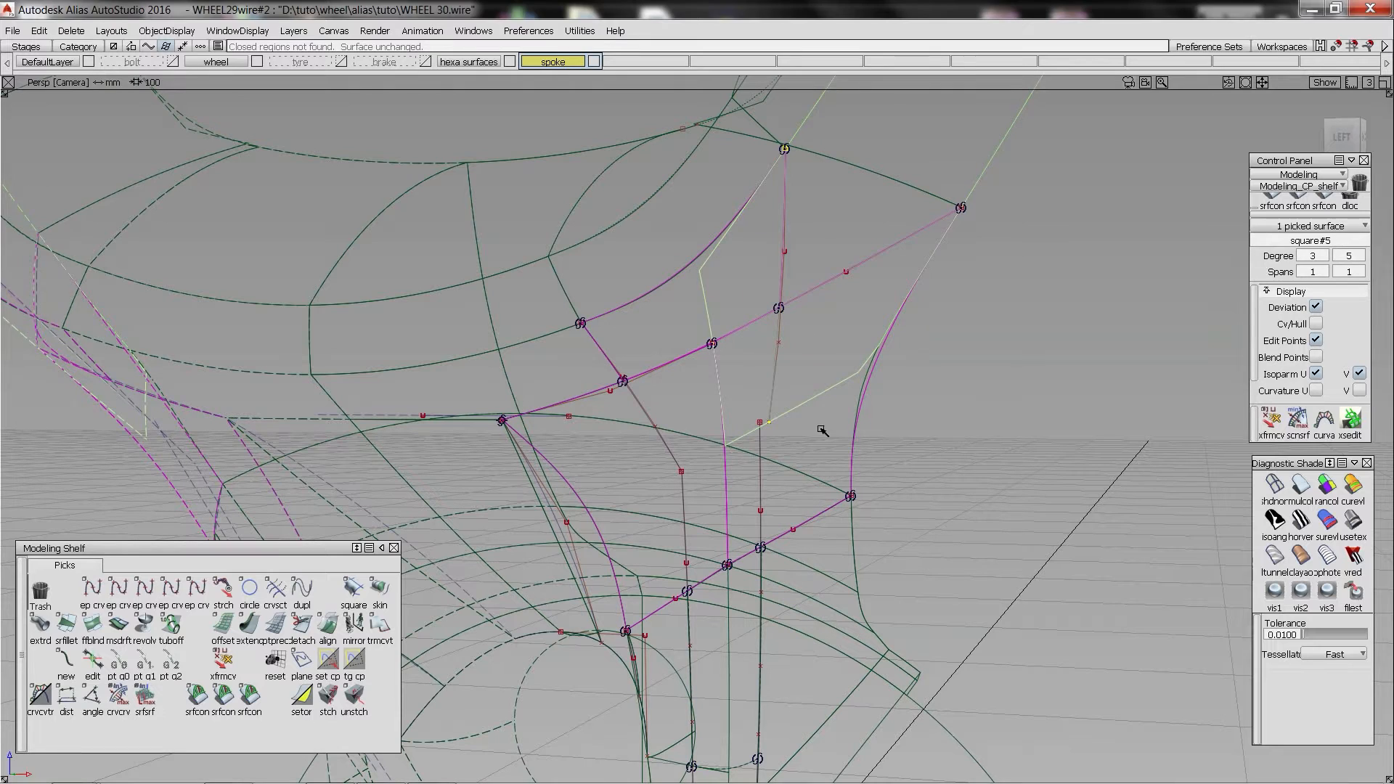
click(822, 430)
- Stretch the upper outer guide curve's lower end to meet the top end of the lower outer guide curve
ctrl+shift+drag(821, 430, 763, 430)
click(760, 423)
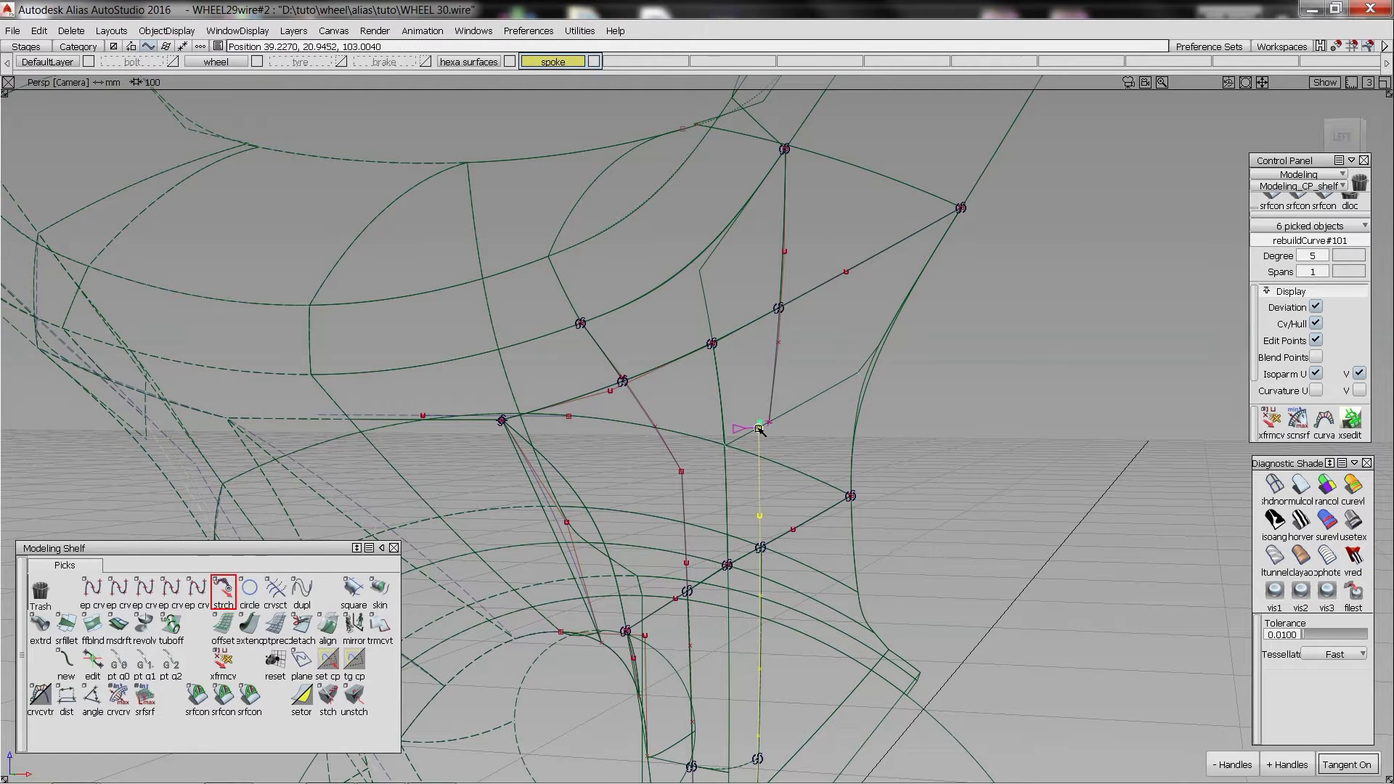
click(767, 422)
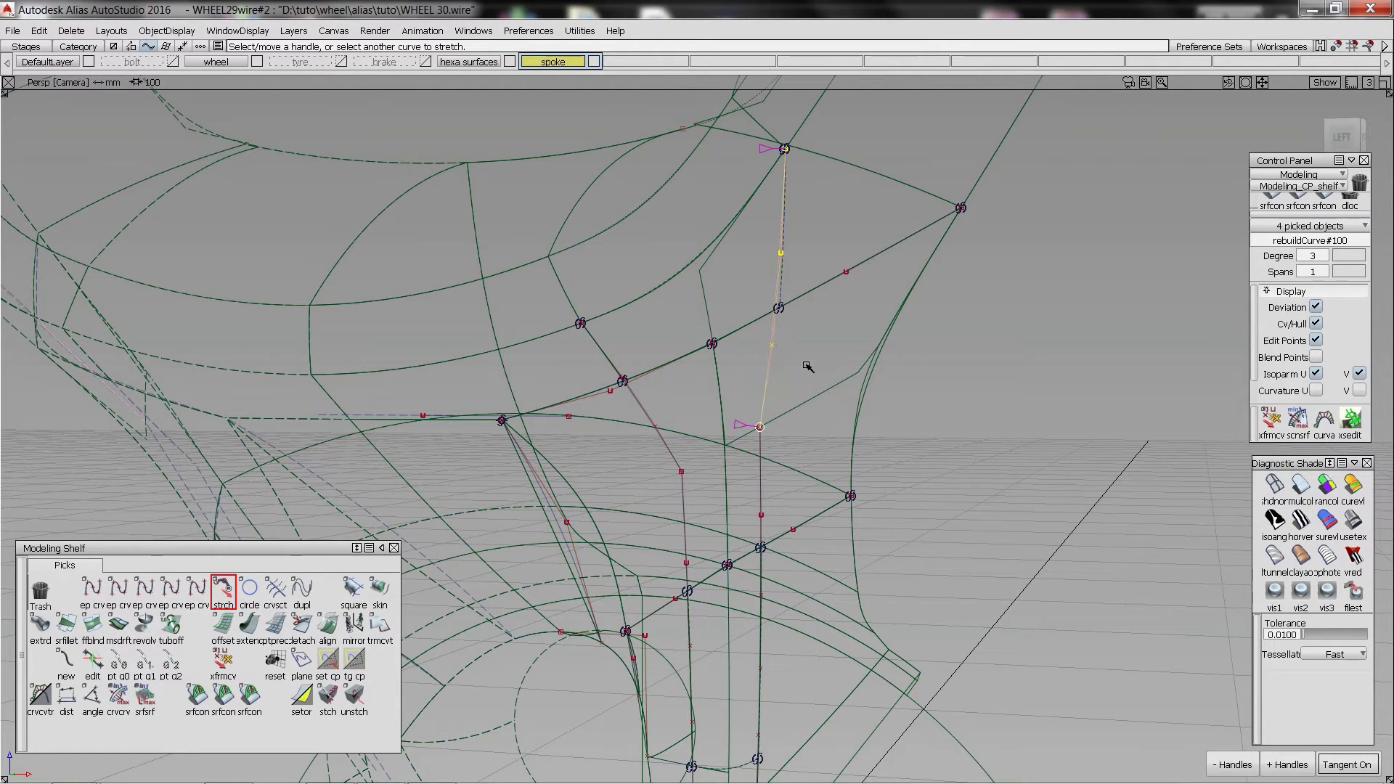
- Retrim the upper outer surface along the stretched guide curve and slide the blend curve's outer end onto the new edge
ctrl+shift+drag(808, 366, 831, 289)
click(832, 289)
click(861, 315)
click(781, 308)
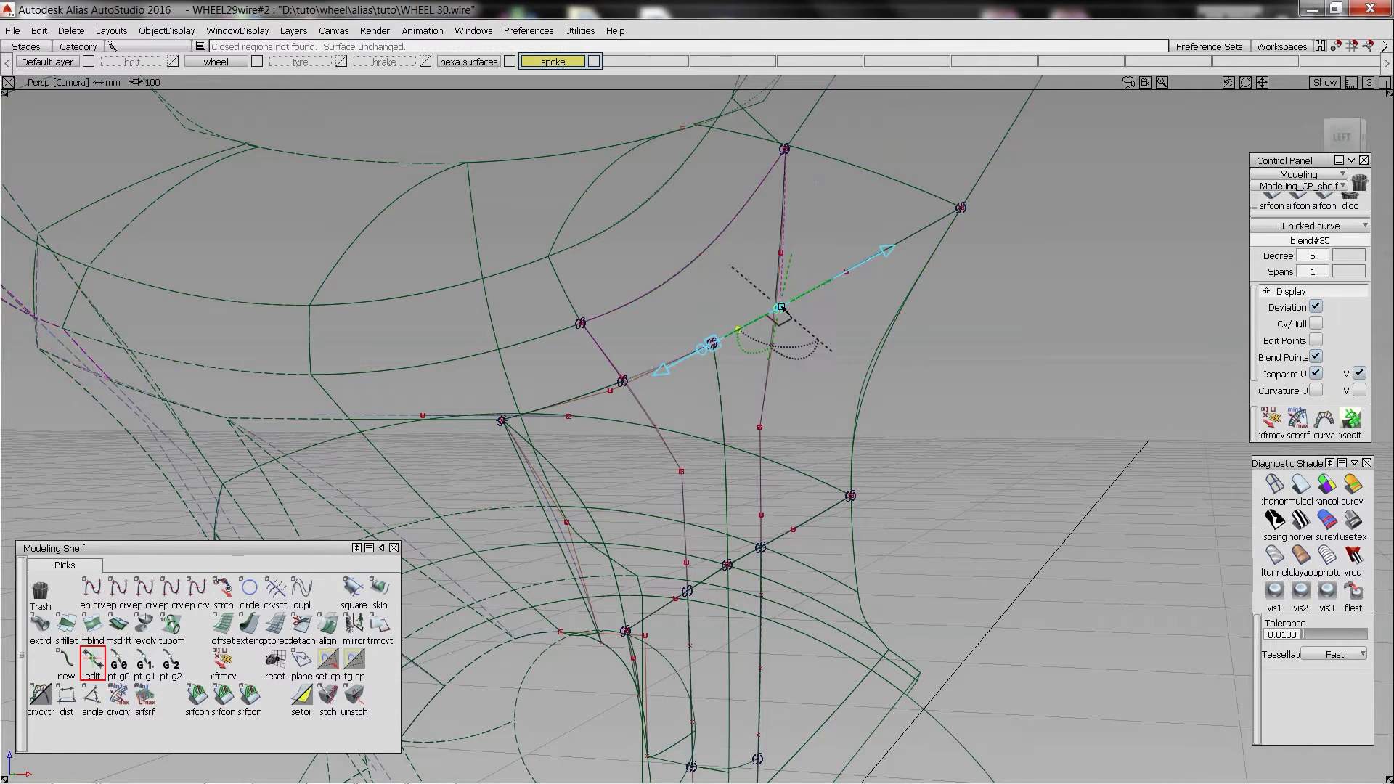
- Delete the old Square surface that fills the upper gap
ctrl+shift+drag(716, 308, 714, 294)
click(753, 316)
key(Delete)
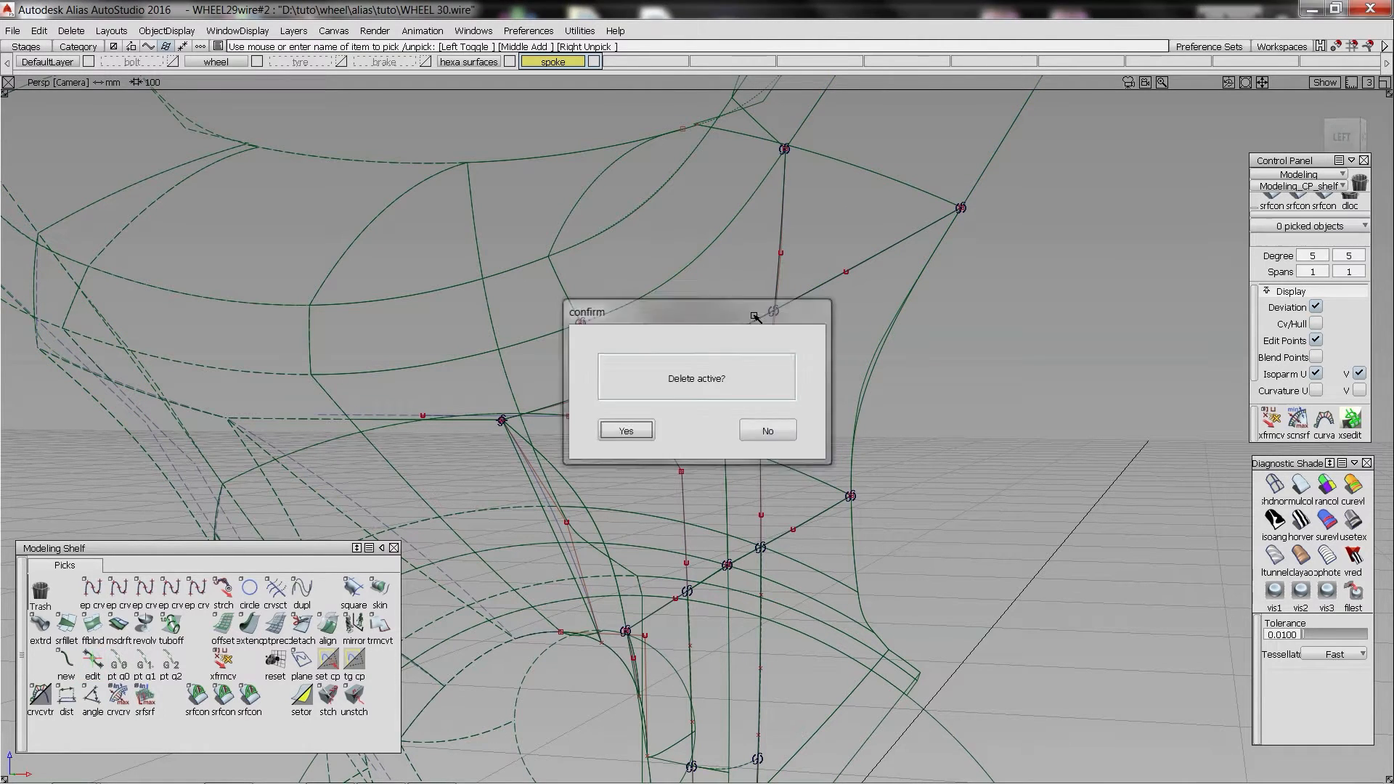
key(Return)
- Build a new Square surface across the upper gap with the blend curves Free and both trimmed edges G2 Curvature, and shade the model
ctrl+shift+middle_drag(753, 314, 723, 237)
click(699, 259)
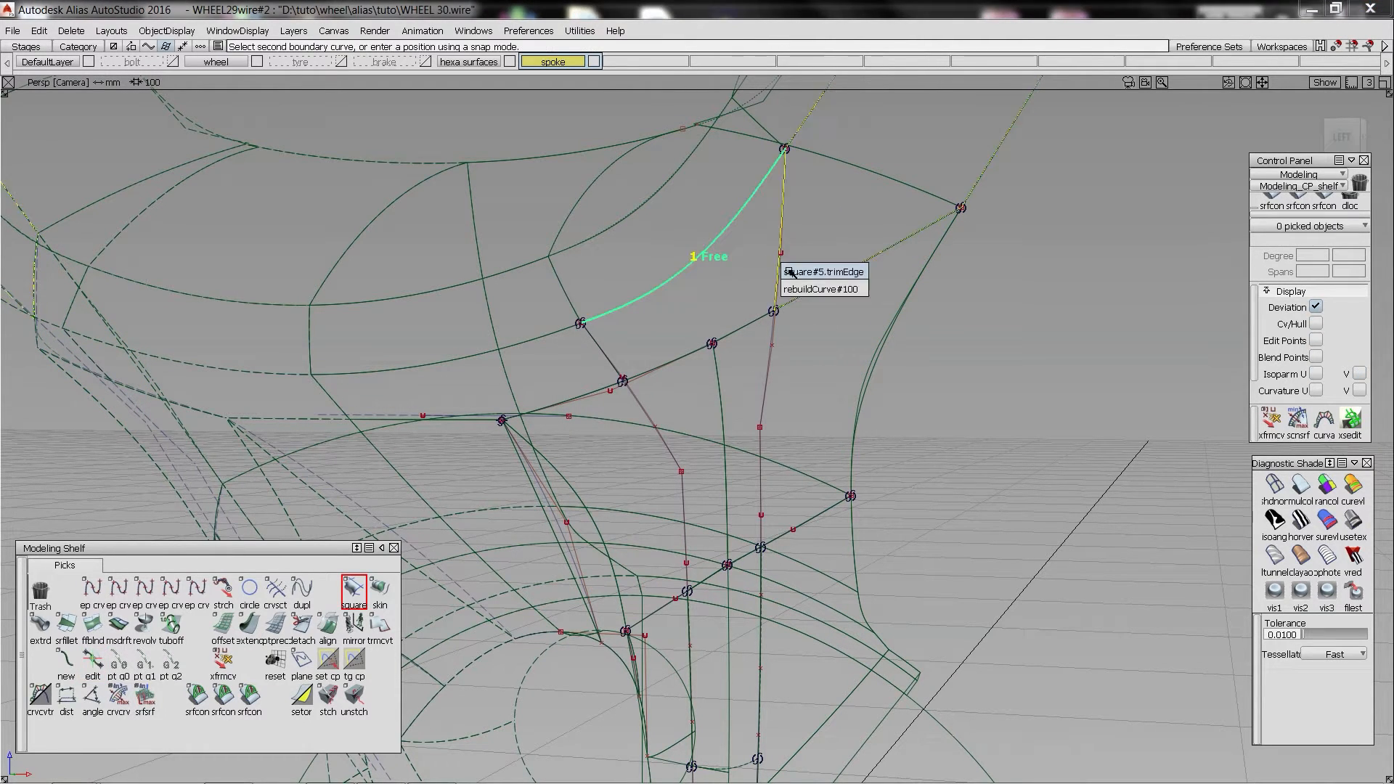
click(778, 275)
click(771, 366)
click(597, 347)
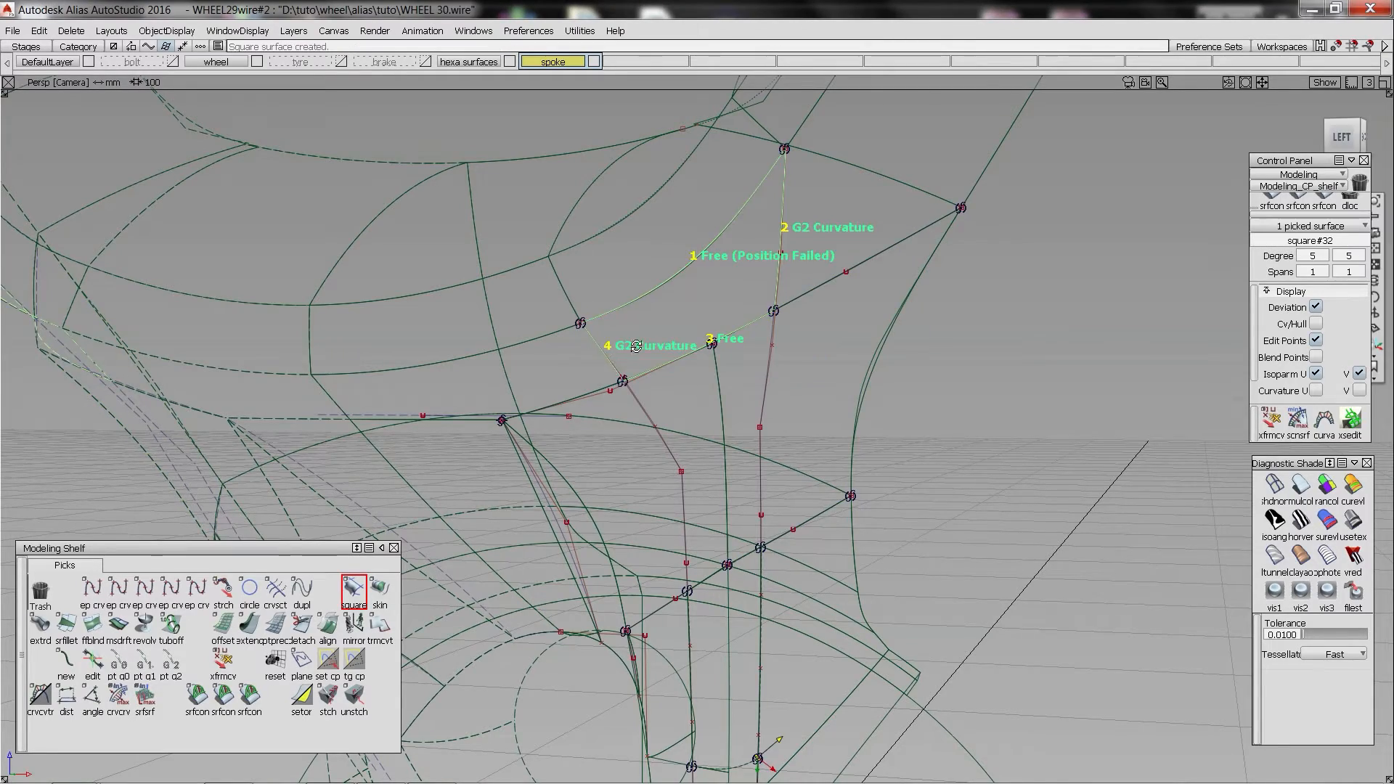
alt+shift+drag(630, 348, 687, 283)
ctrl+shift+drag(687, 284, 687, 267)
click(1301, 485)
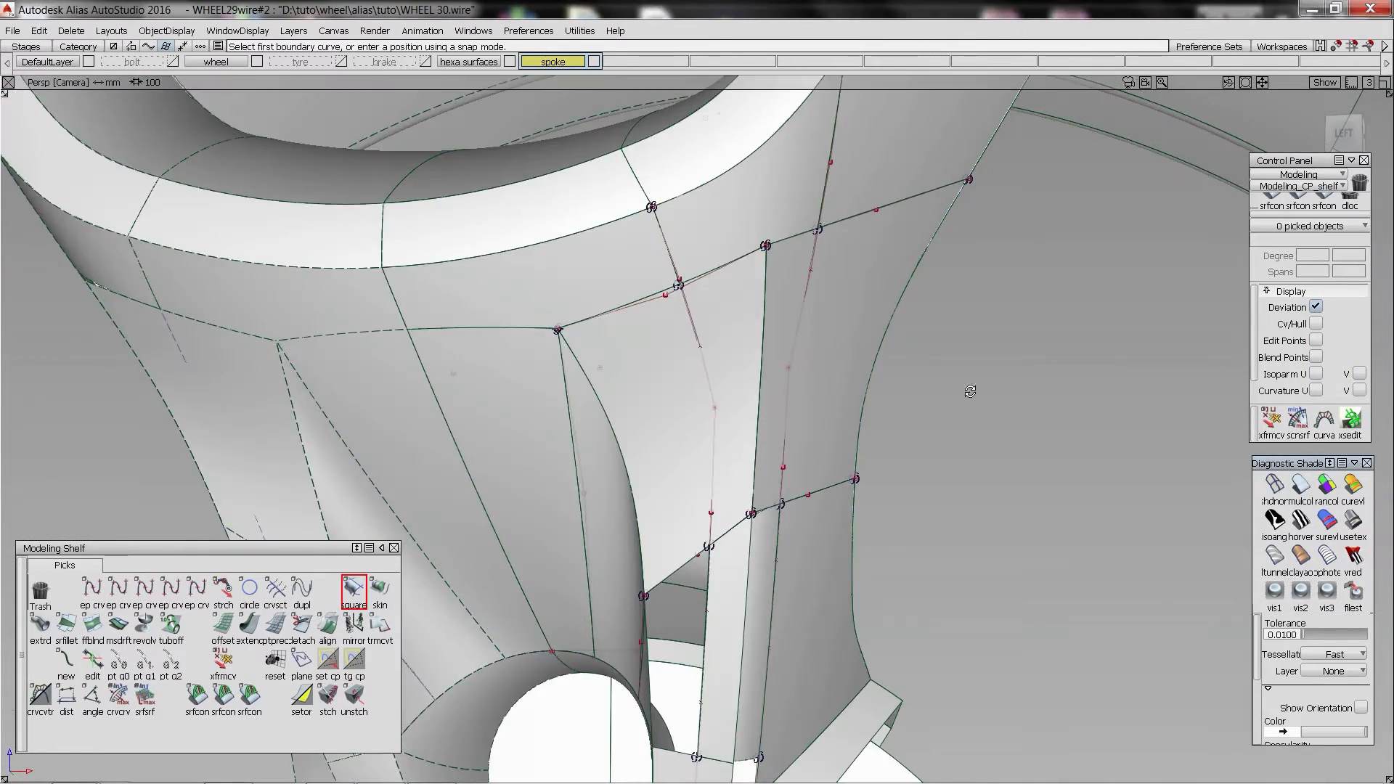
mouse_move(975, 393)
alt+shift+mouse_down()
mouse_move(813, 458)
mouse_move(871, 412)
alt+shift+mouse_up()
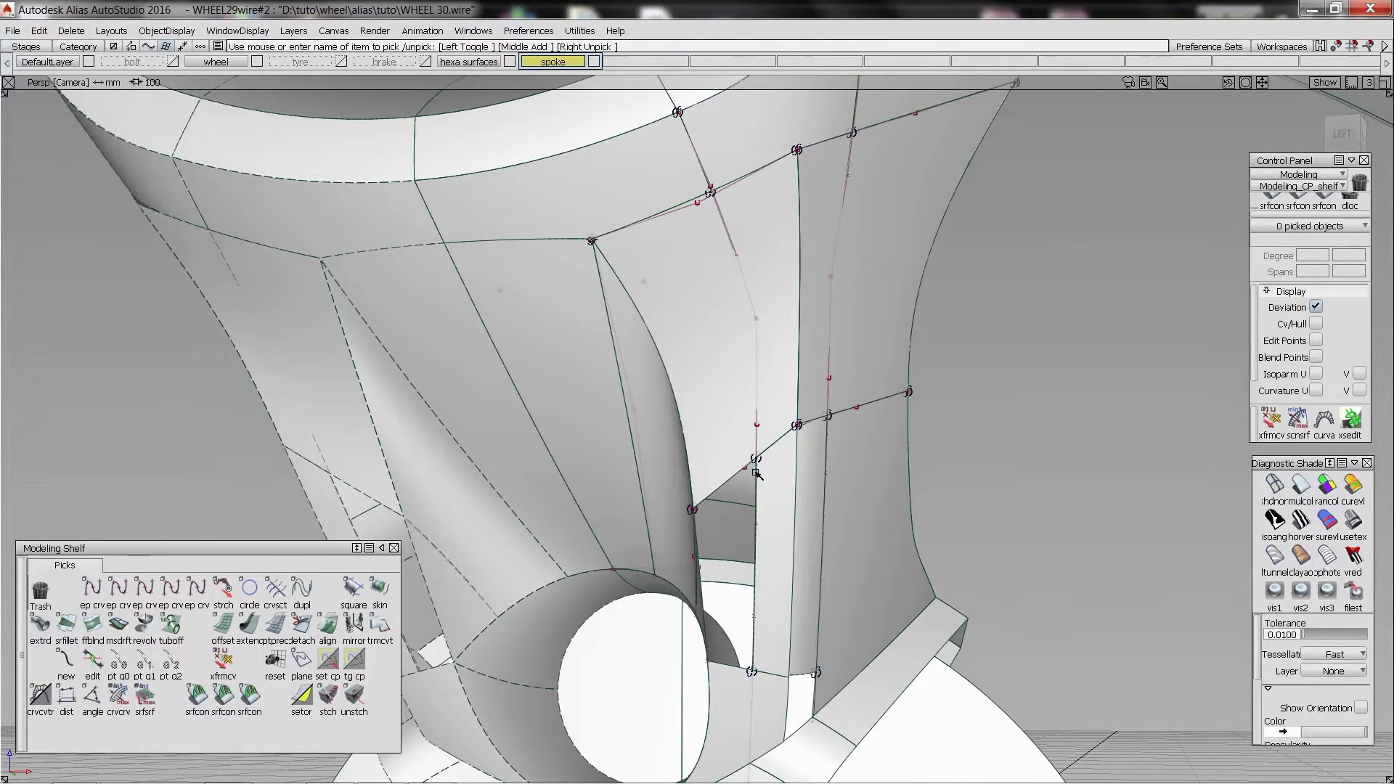
- Untrim the inner surface beside the bolt hole and trim it again along the lower inner guide curve
click(746, 473)
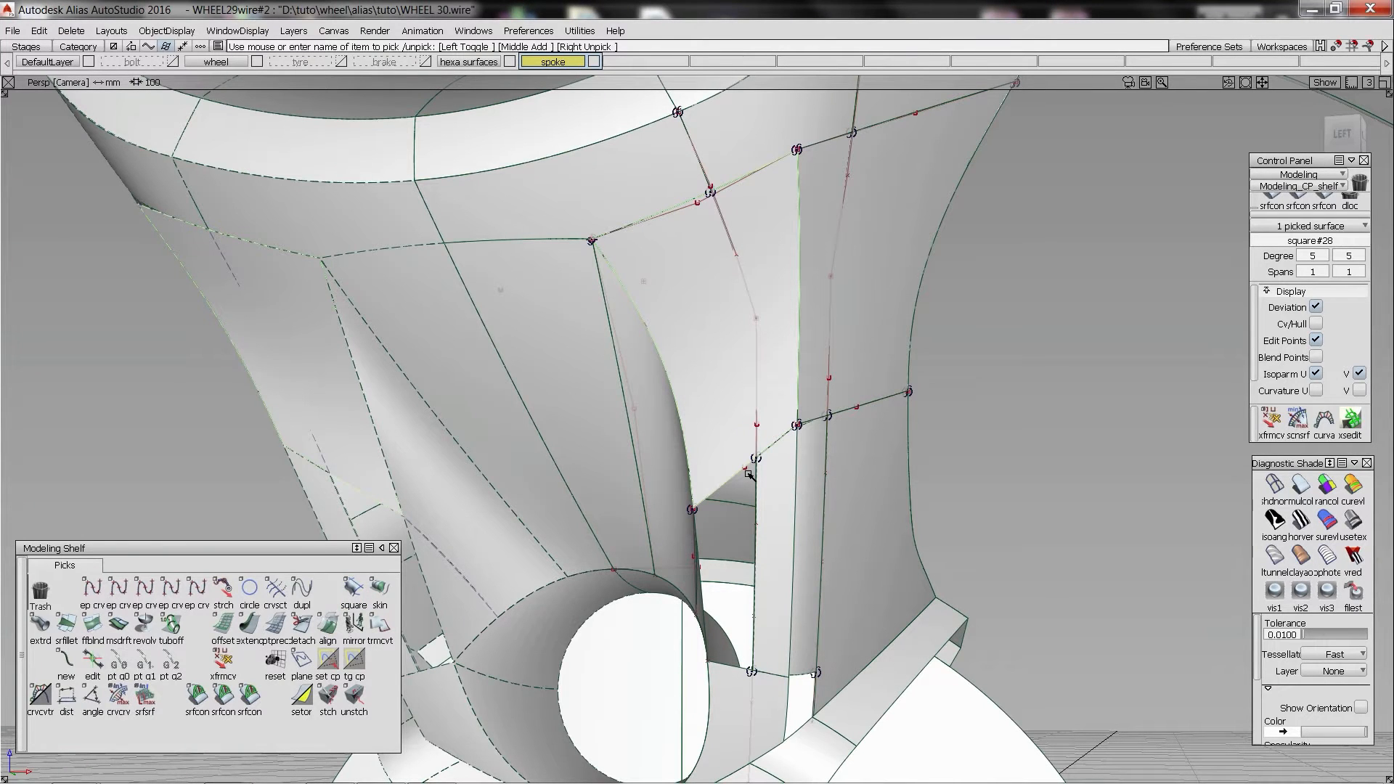
ctrl+shift+drag(757, 465, 741, 543)
click(783, 475)
key(ctrl+u)
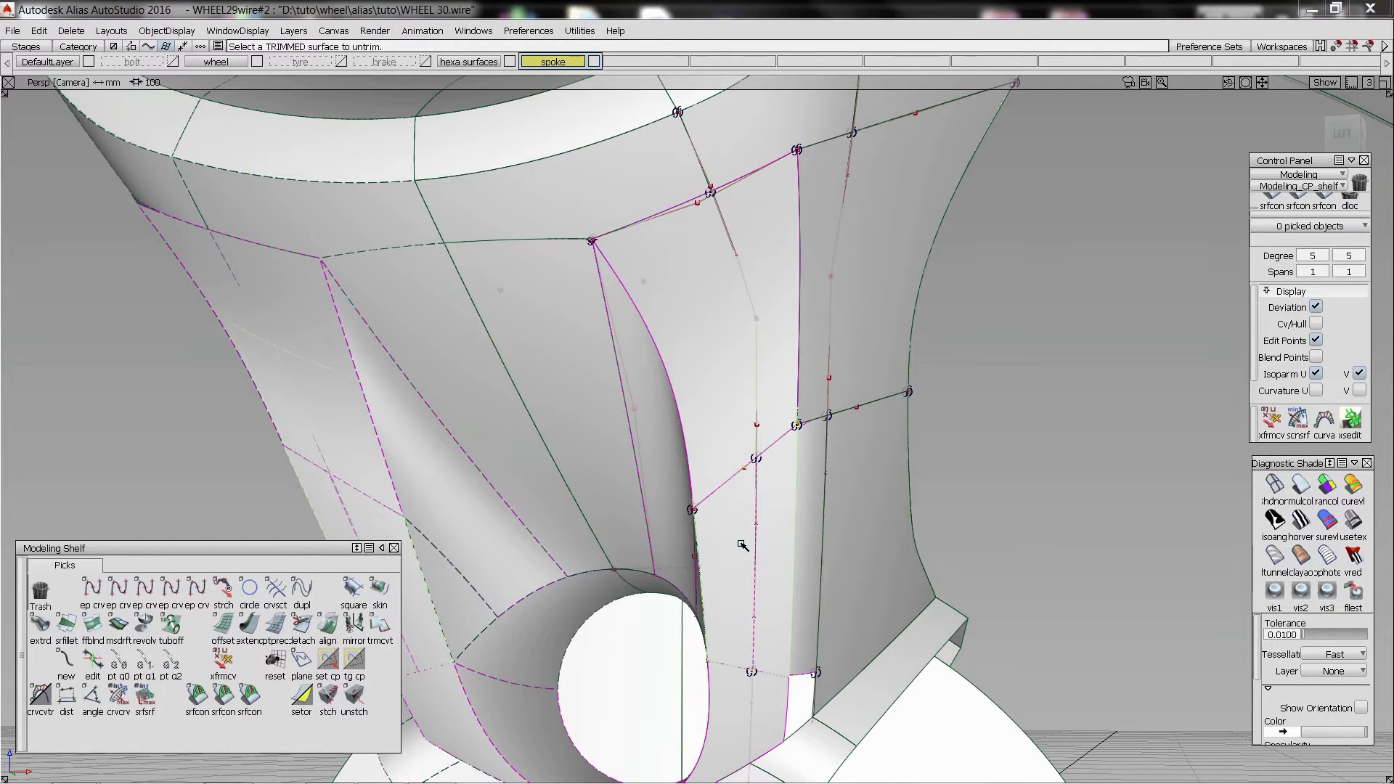
alt+shift+drag(850, 468, 974, 525)
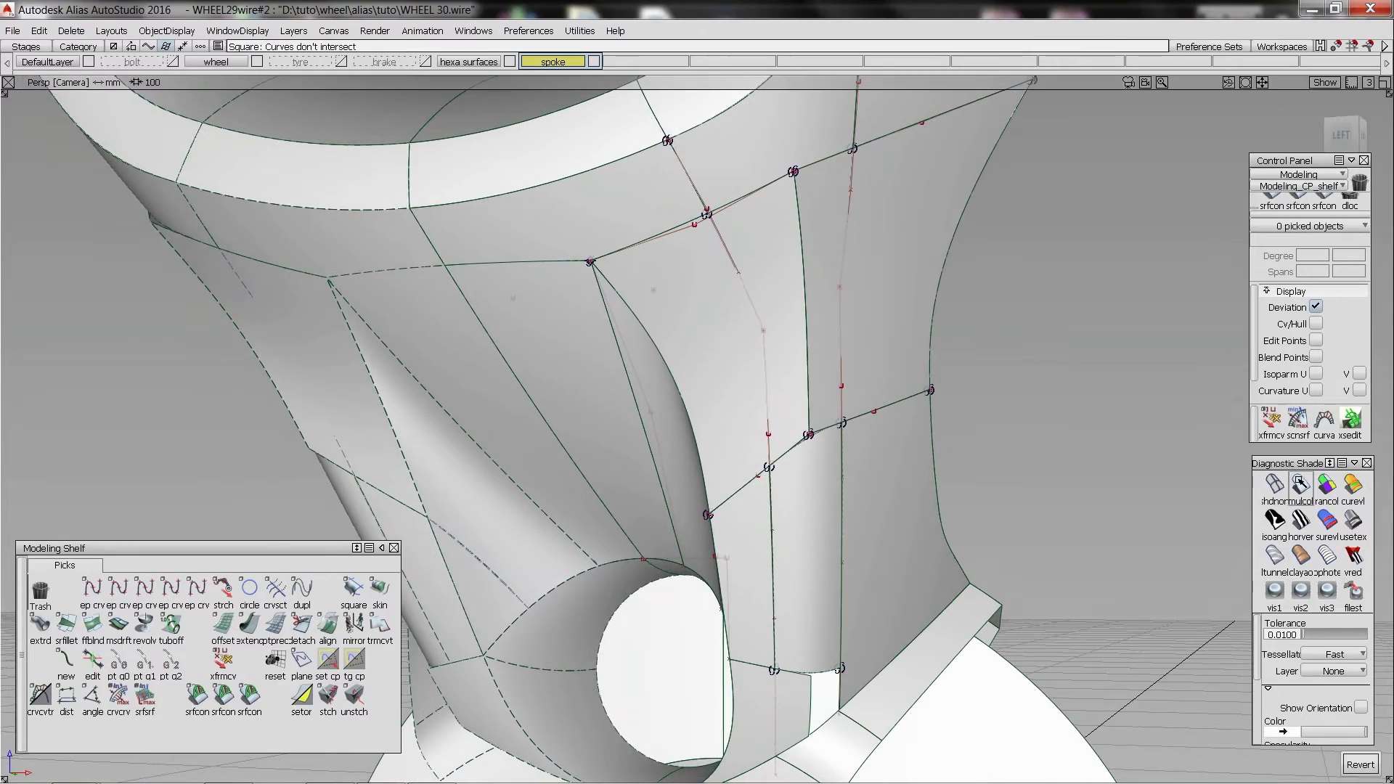
- Slide the end points of the blend curve crossing the head of the lower gap onto the ends of the trimmed edges
click(1301, 482)
alt+shift+drag(856, 326, 915, 368)
ctrl+shift+right_drag(916, 367, 857, 372)
alt+shift+drag(770, 378, 811, 528)
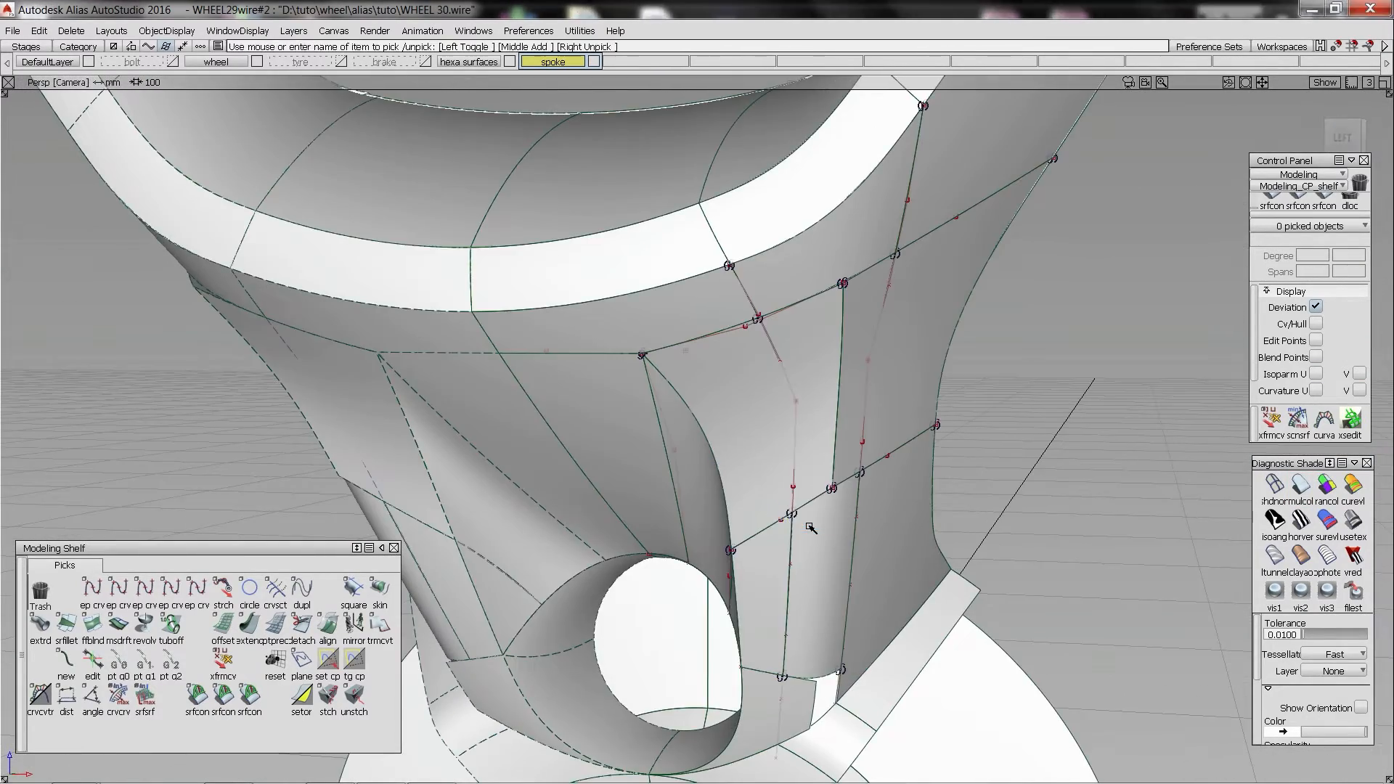
click(811, 528)
click(864, 474)
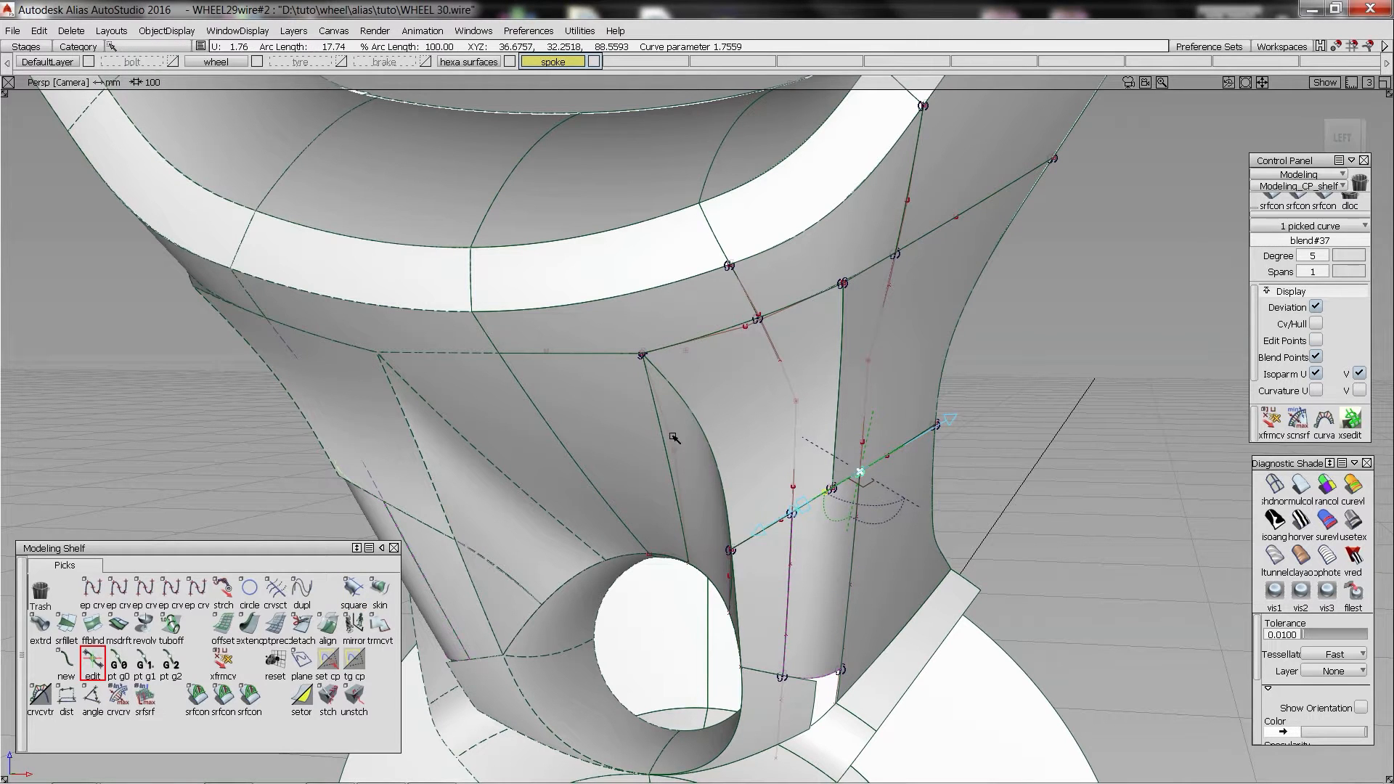
ctrl+shift+drag(772, 436, 816, 537)
click(795, 509)
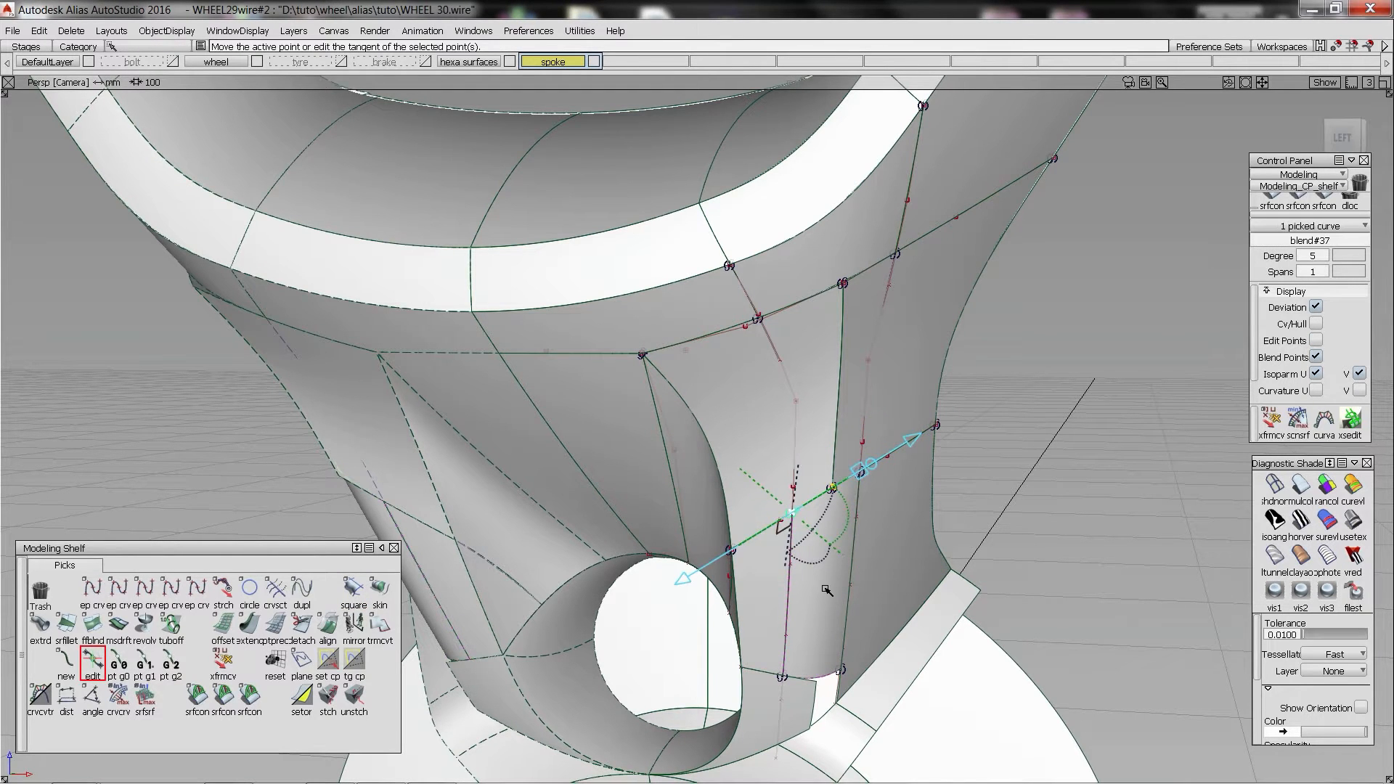
ctrl+shift+drag(826, 590, 790, 679)
click(886, 576)
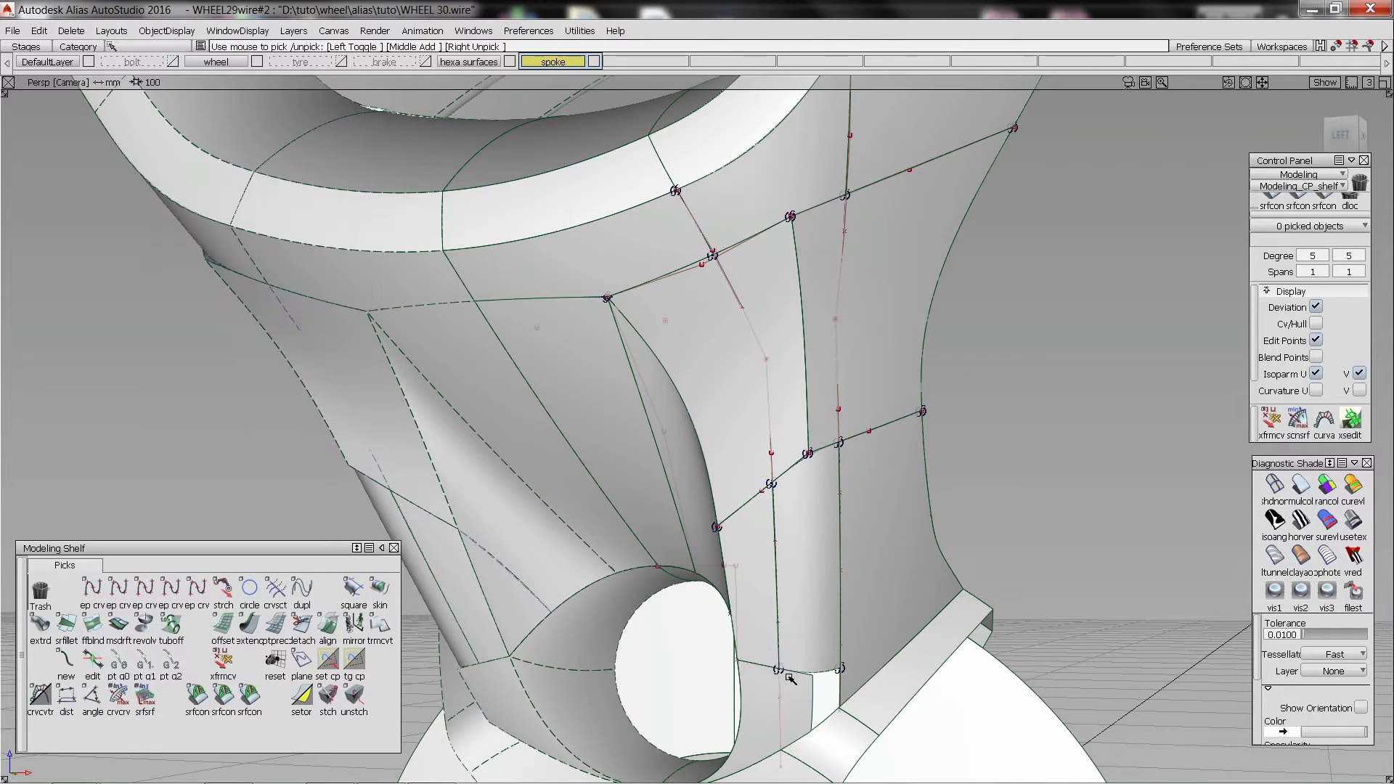
click(781, 672)
- Delete the old Square surface that fills the lower gap beside the bolt hole
click(813, 611)
key(Delete)
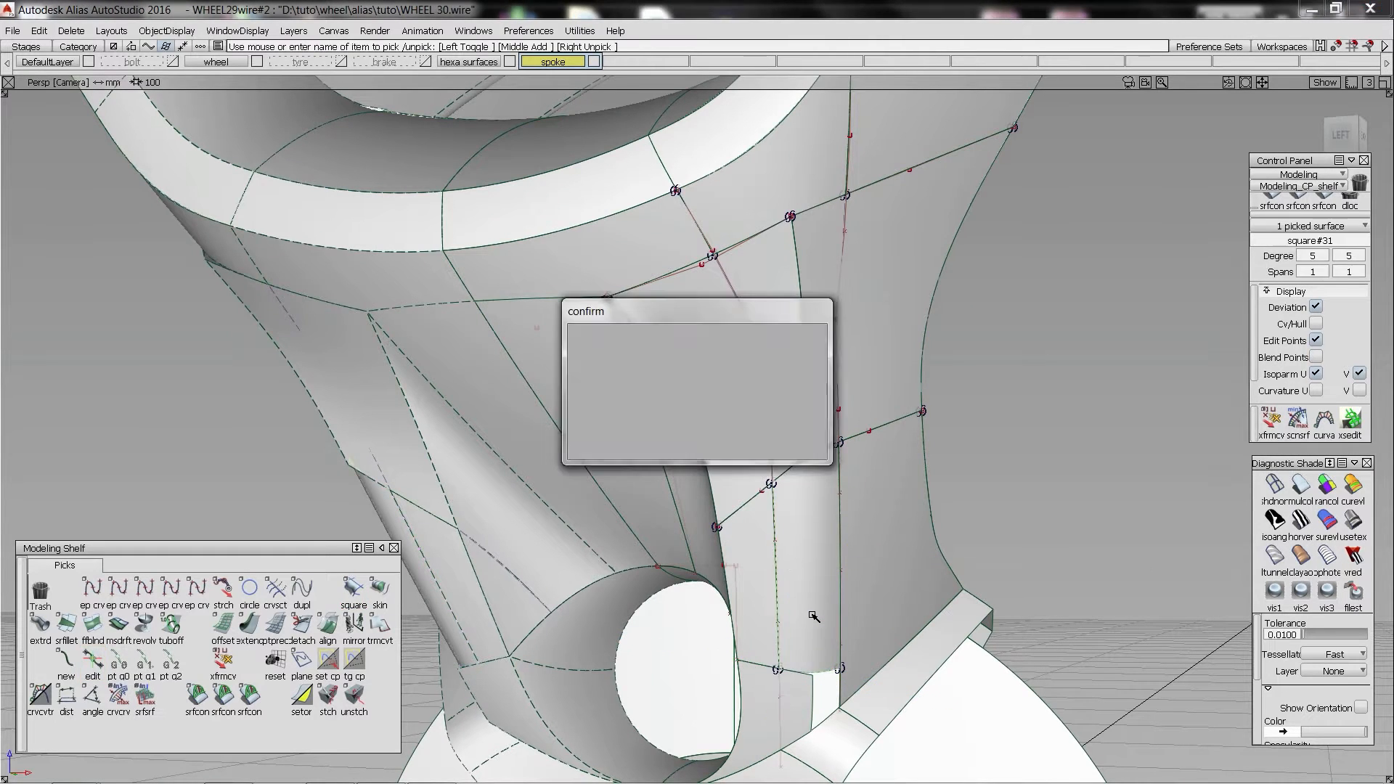
key(Return)
- Build a new Square surface across the lower gap from the blend curves and trimmed edges, and check its shading
ctrl+shift+right_drag(813, 611, 813, 459)
click(812, 458)
click(838, 507)
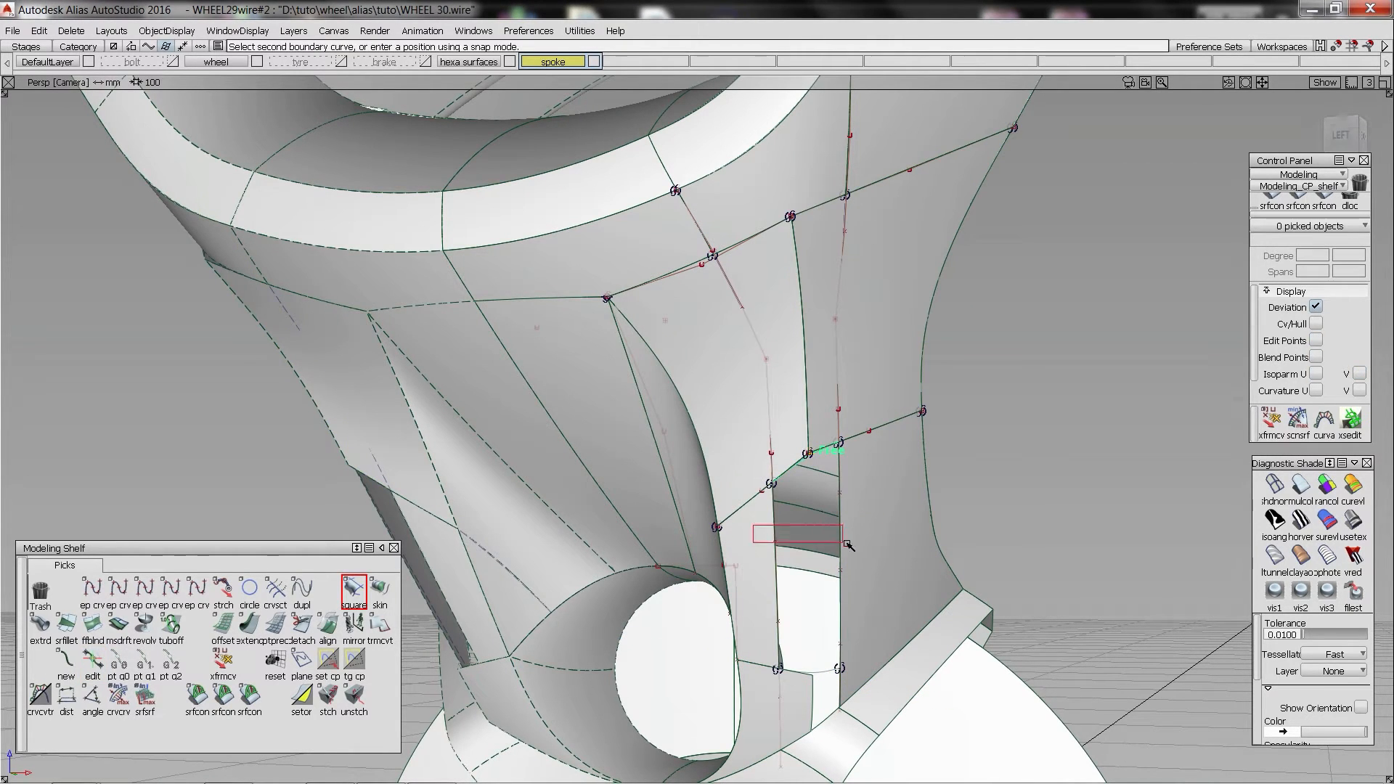
click(821, 682)
mouse_move(822, 681)
alt+shift+mouse_down()
mouse_move(826, 626)
mouse_move(784, 585)
alt+shift+mouse_up()
click(1300, 485)
mouse_move(883, 436)
ctrl+shift+mouse_down()
mouse_move(784, 415)
mouse_move(778, 302)
mouse_move(881, 364)
mouse_move(1031, 334)
mouse_move(949, 377)
mouse_move(863, 536)
mouse_move(488, 498)
mouse_move(741, 499)
mouse_move(663, 383)
mouse_move(441, 433)
mouse_move(829, 507)
mouse_move(816, 498)
ctrl+shift+mouse_up()
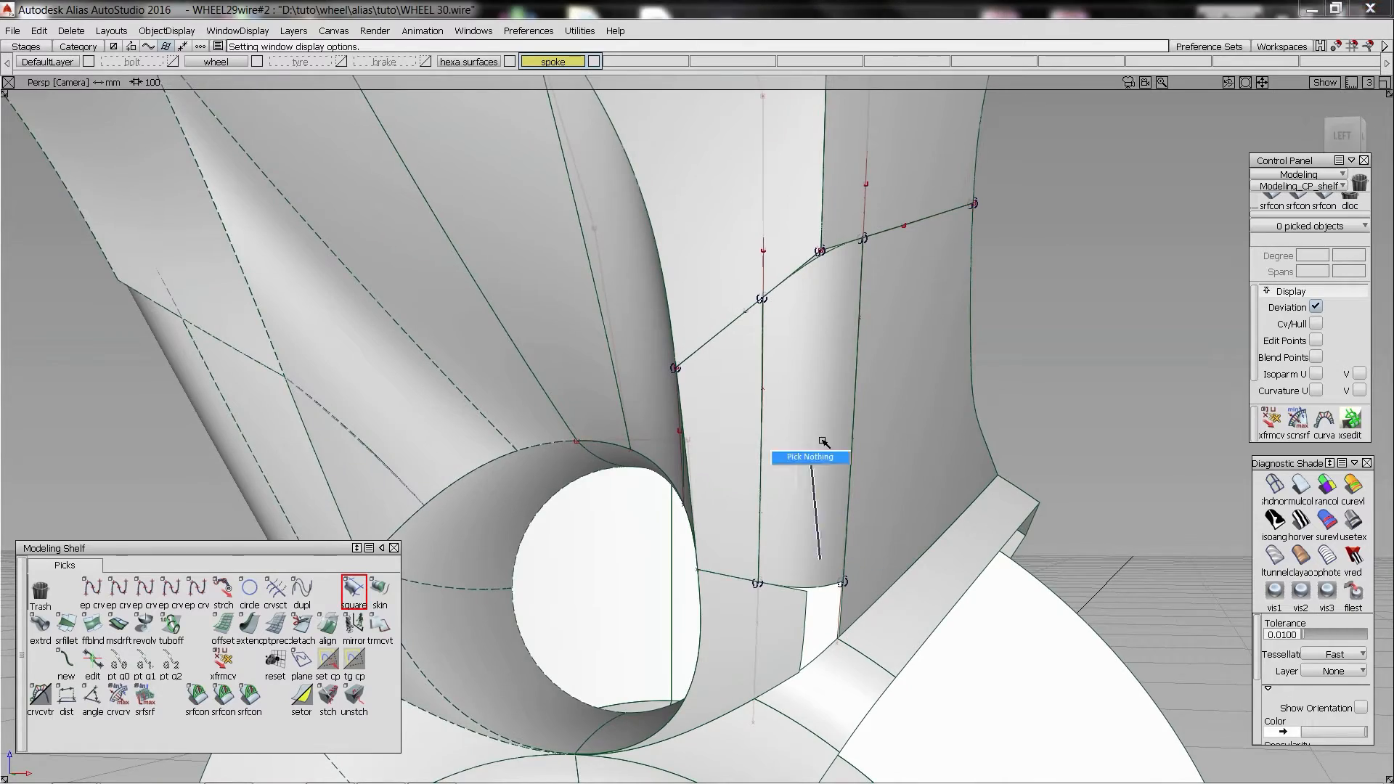
alt+shift+drag(825, 445, 847, 349)
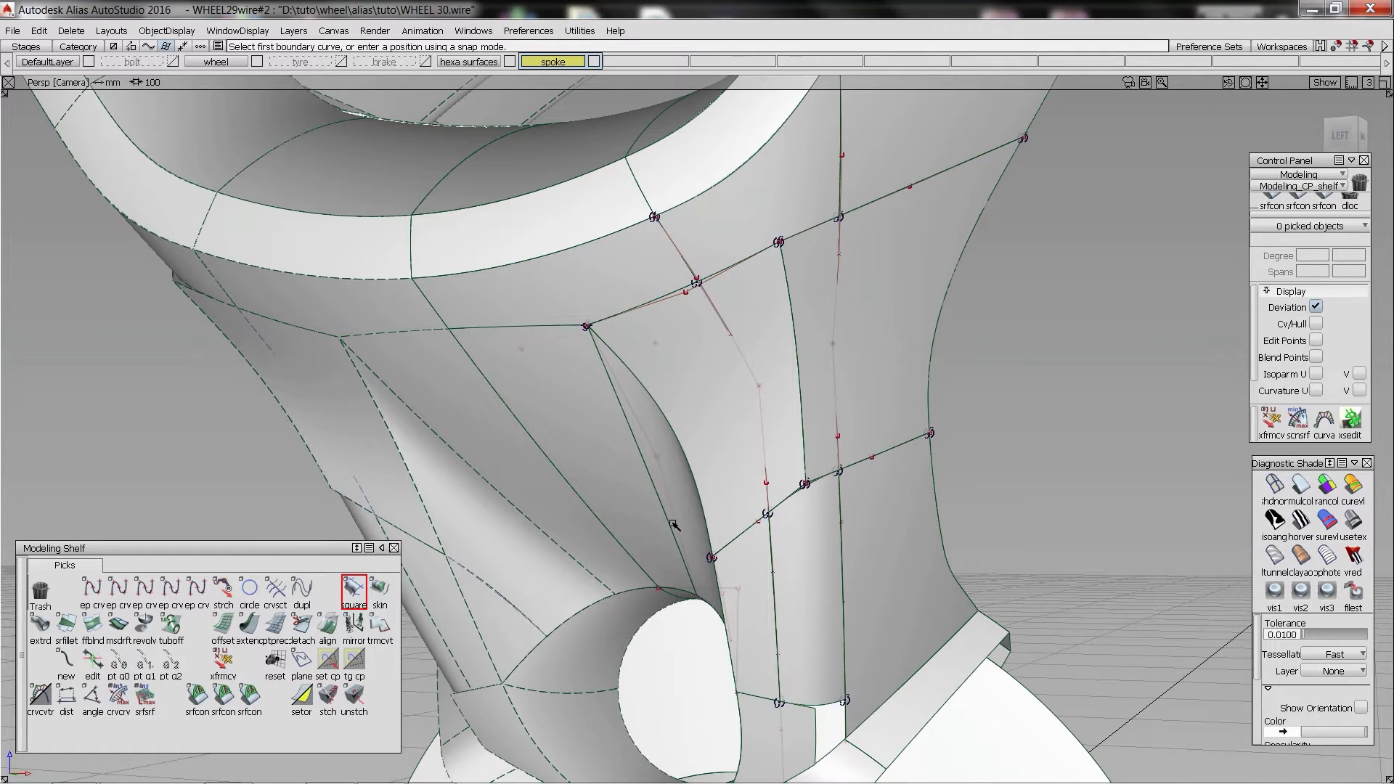
- Delete the two adjoining side surfaces between the upper and lower Square surfaces, opening the middle area
ctrl+shift+drag(685, 349, 728, 388)
click(737, 370)
click(895, 288)
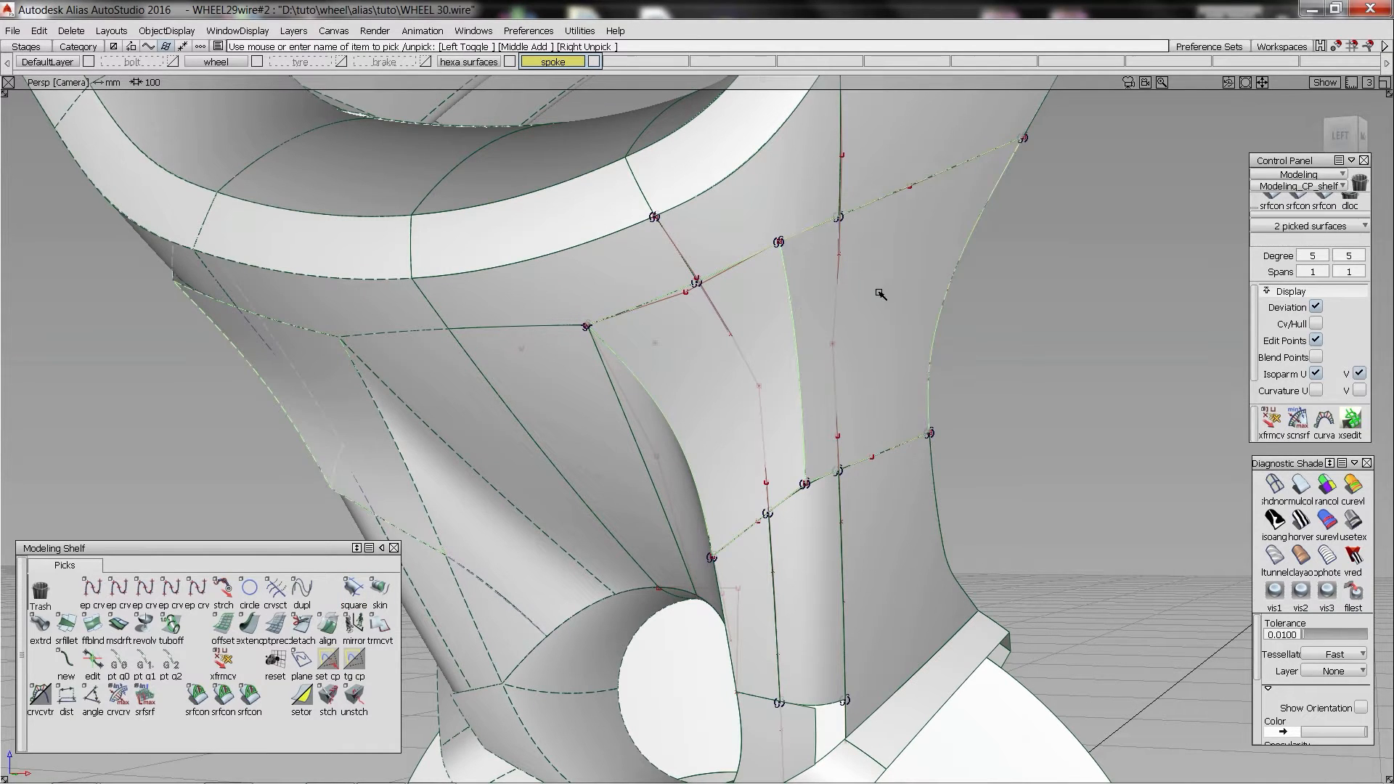
key(Delete)
key(Return)
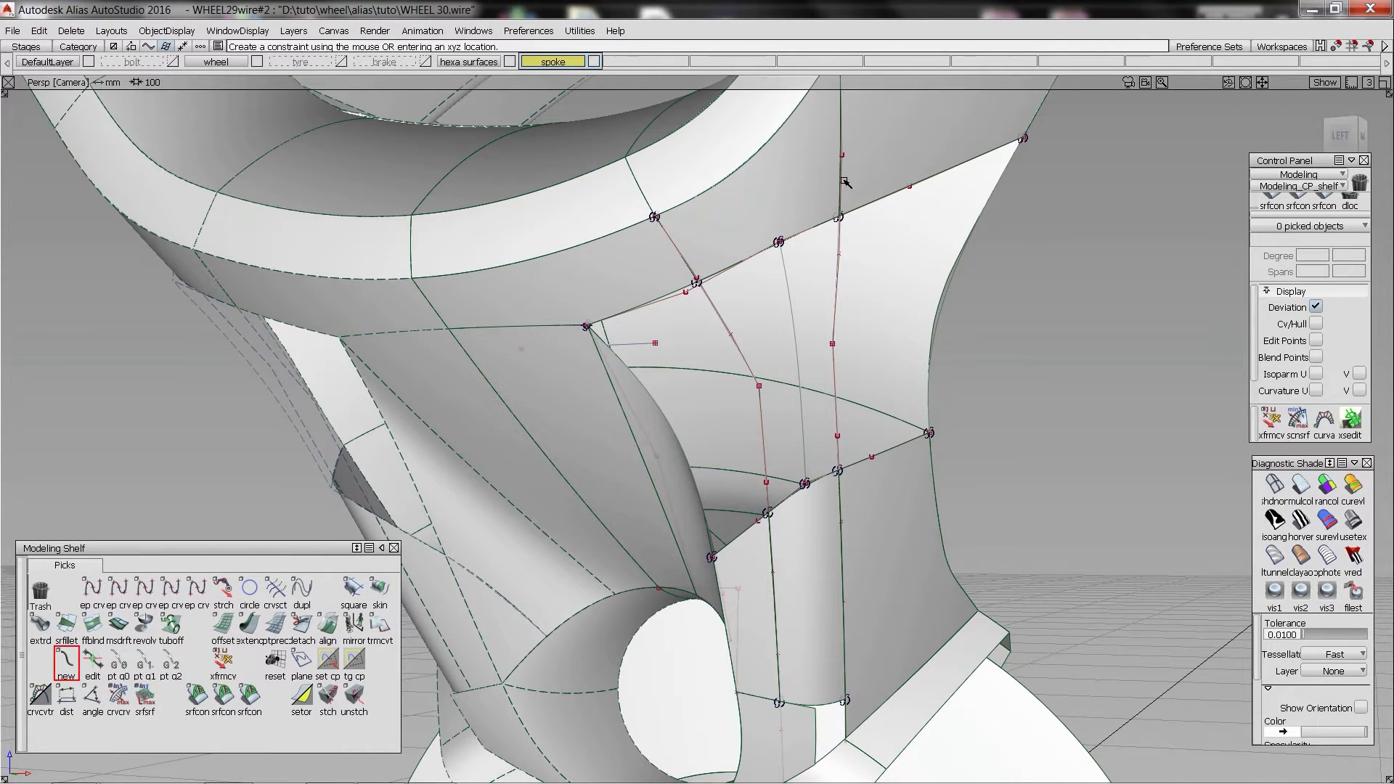
- Create a blend curve joining the outer edges of the upper and lower Square surfaces and edit its end points
click(844, 181)
click(933, 189)
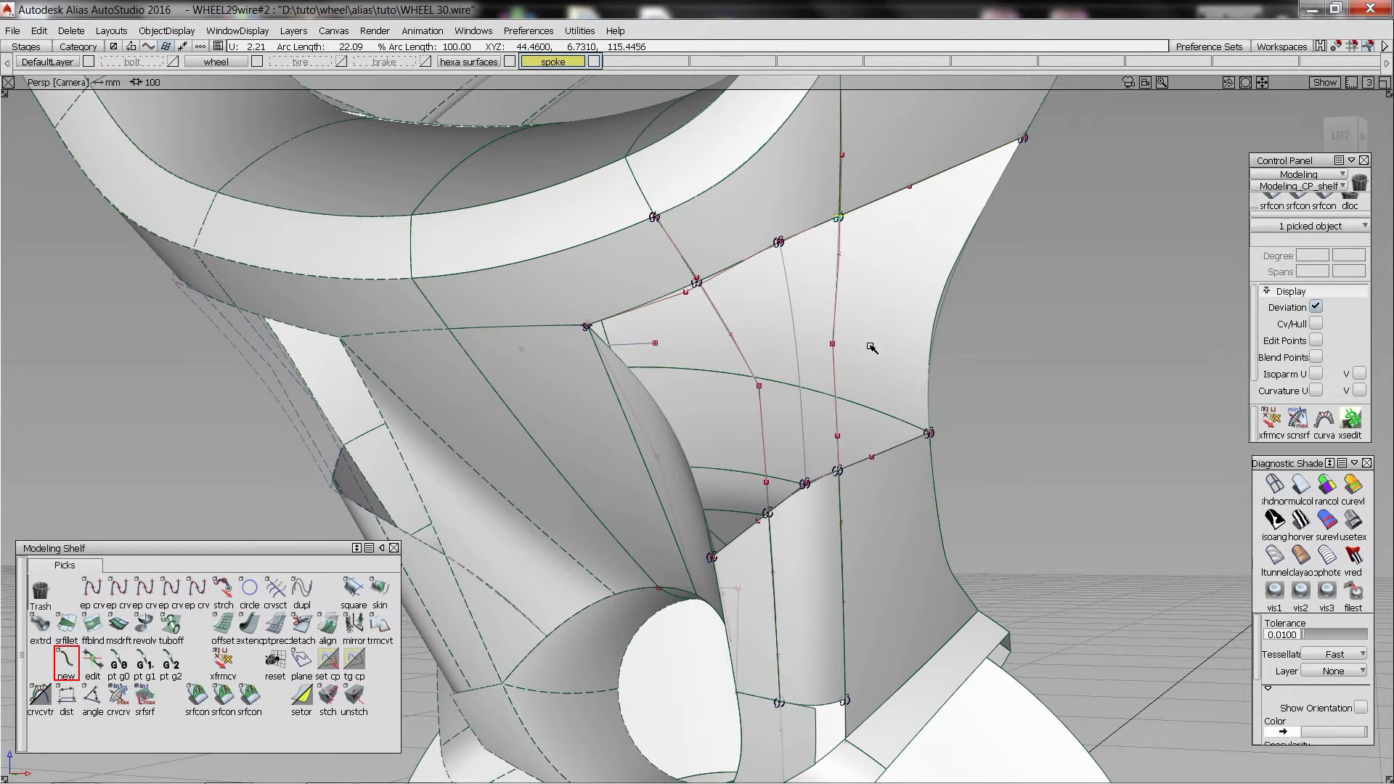
click(844, 491)
click(893, 491)
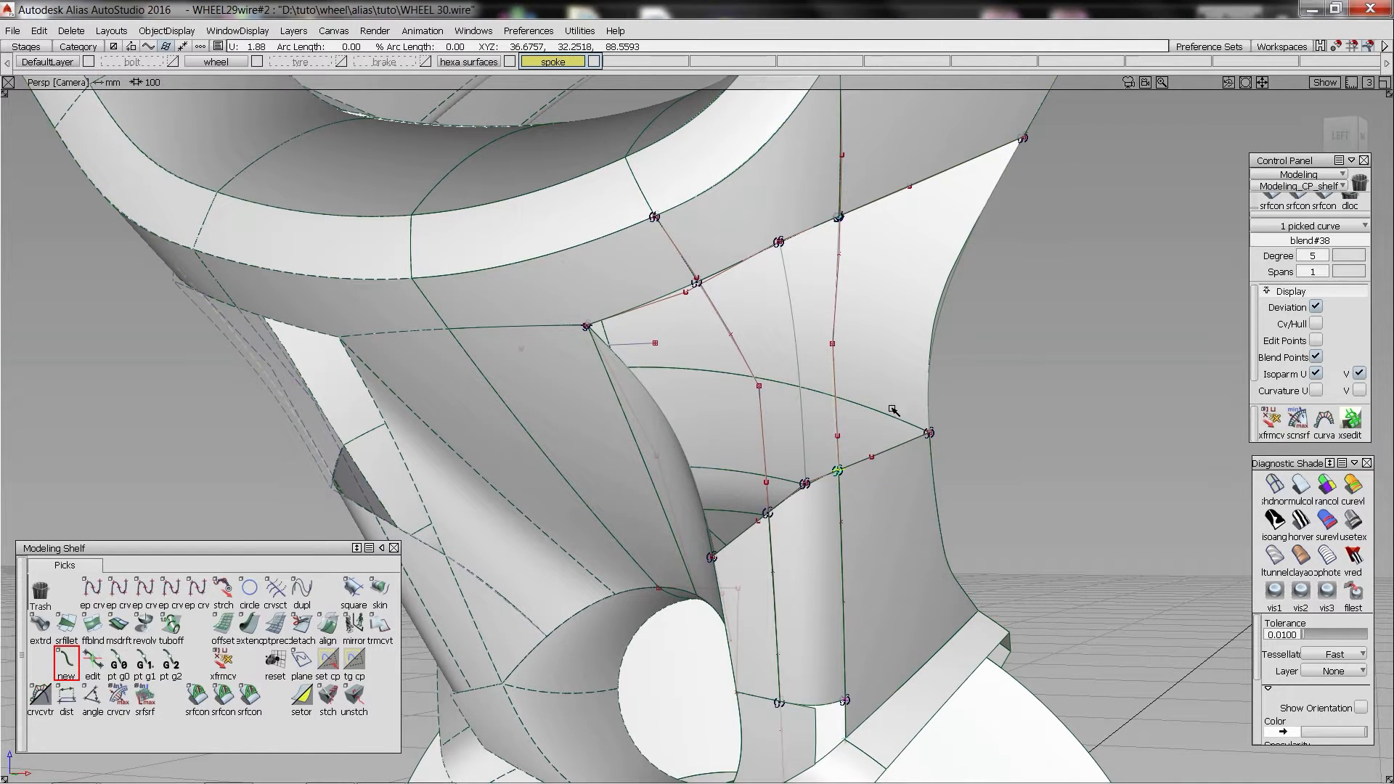
click(841, 218)
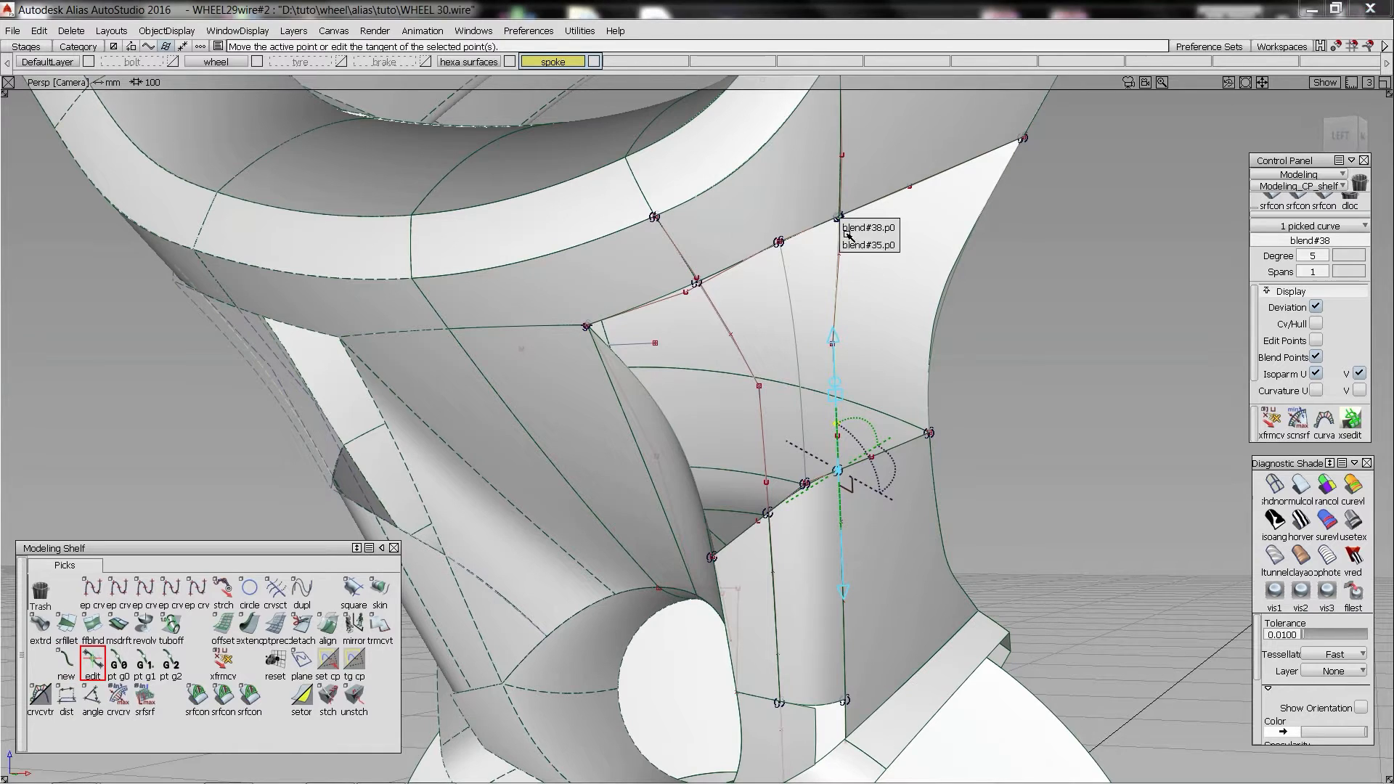
click(845, 232)
- Build a Square surface over the outer side area with both side curves Free and the frame edge G2 Curvature
key(s)
click(841, 238)
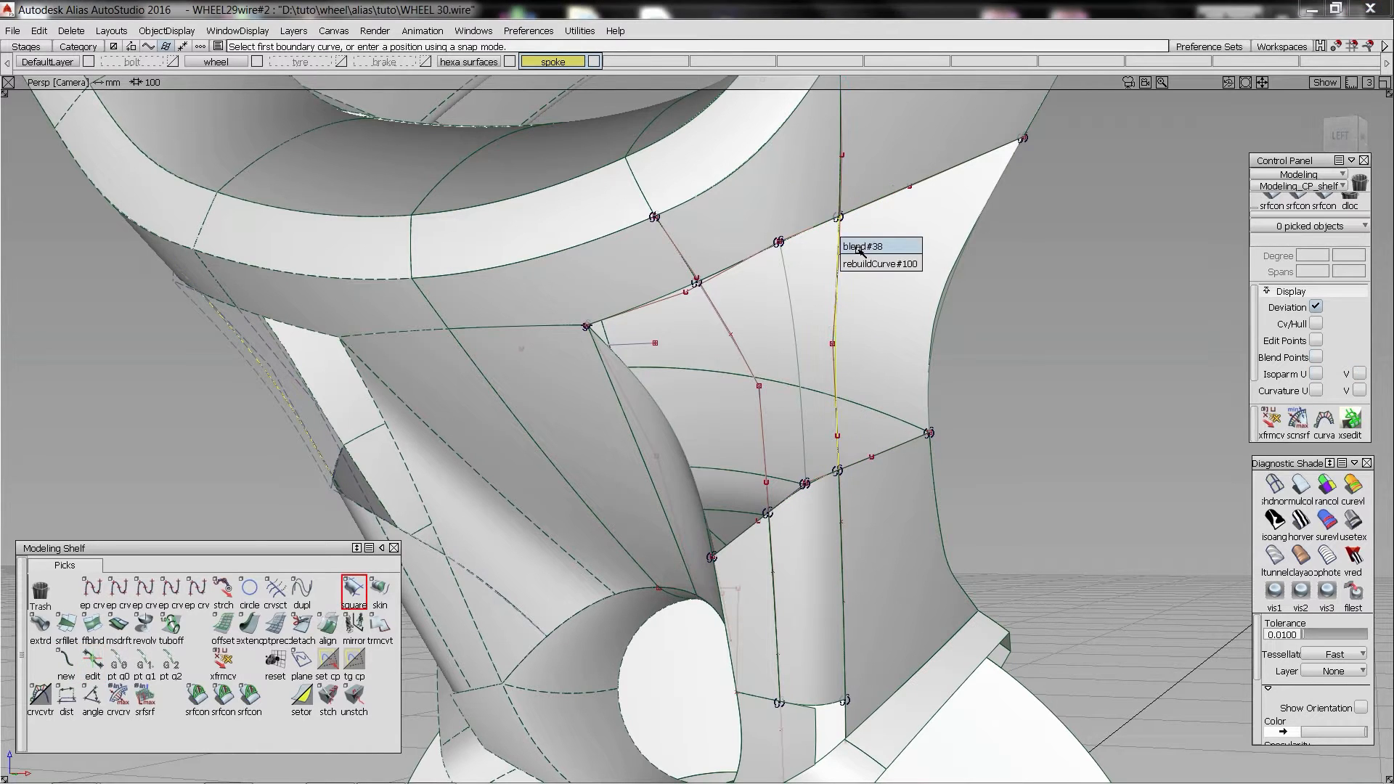
click(860, 247)
click(871, 203)
click(900, 212)
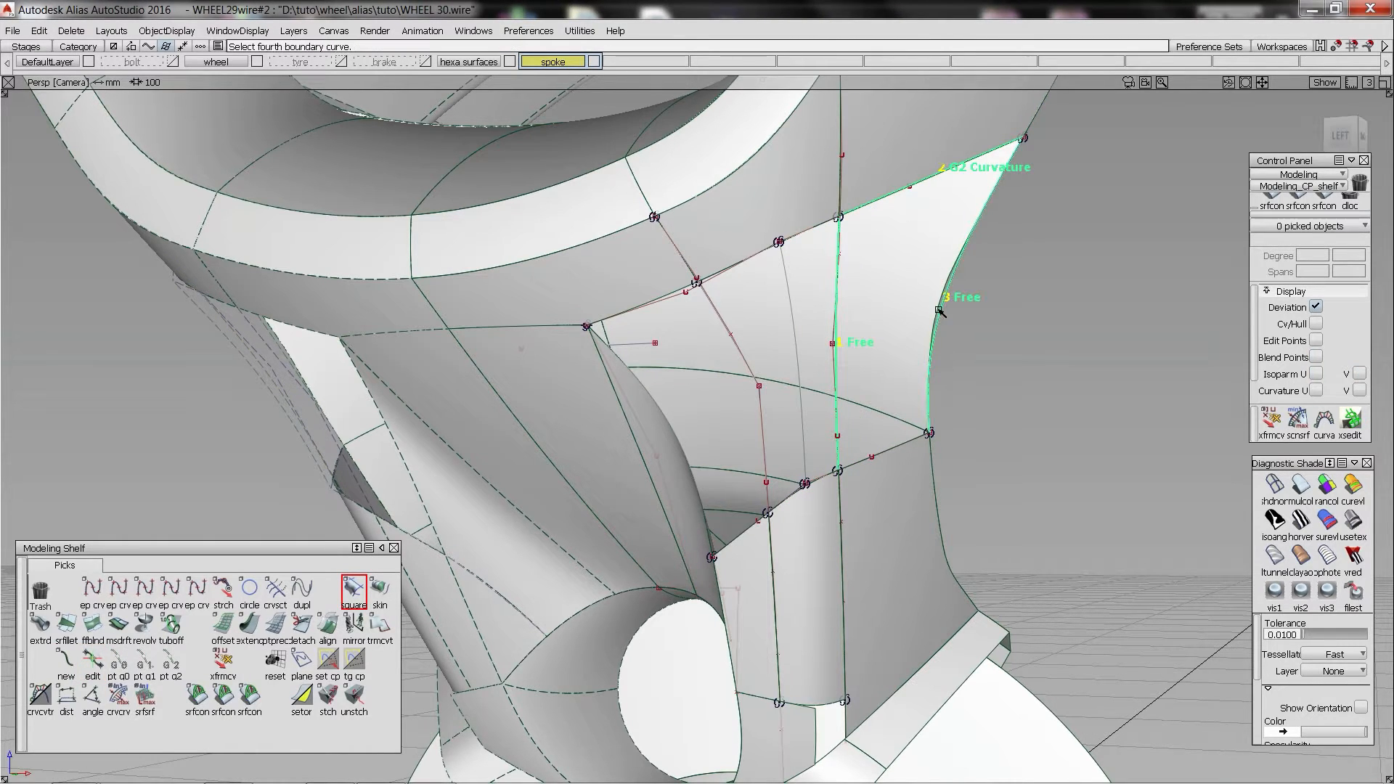
key(s)
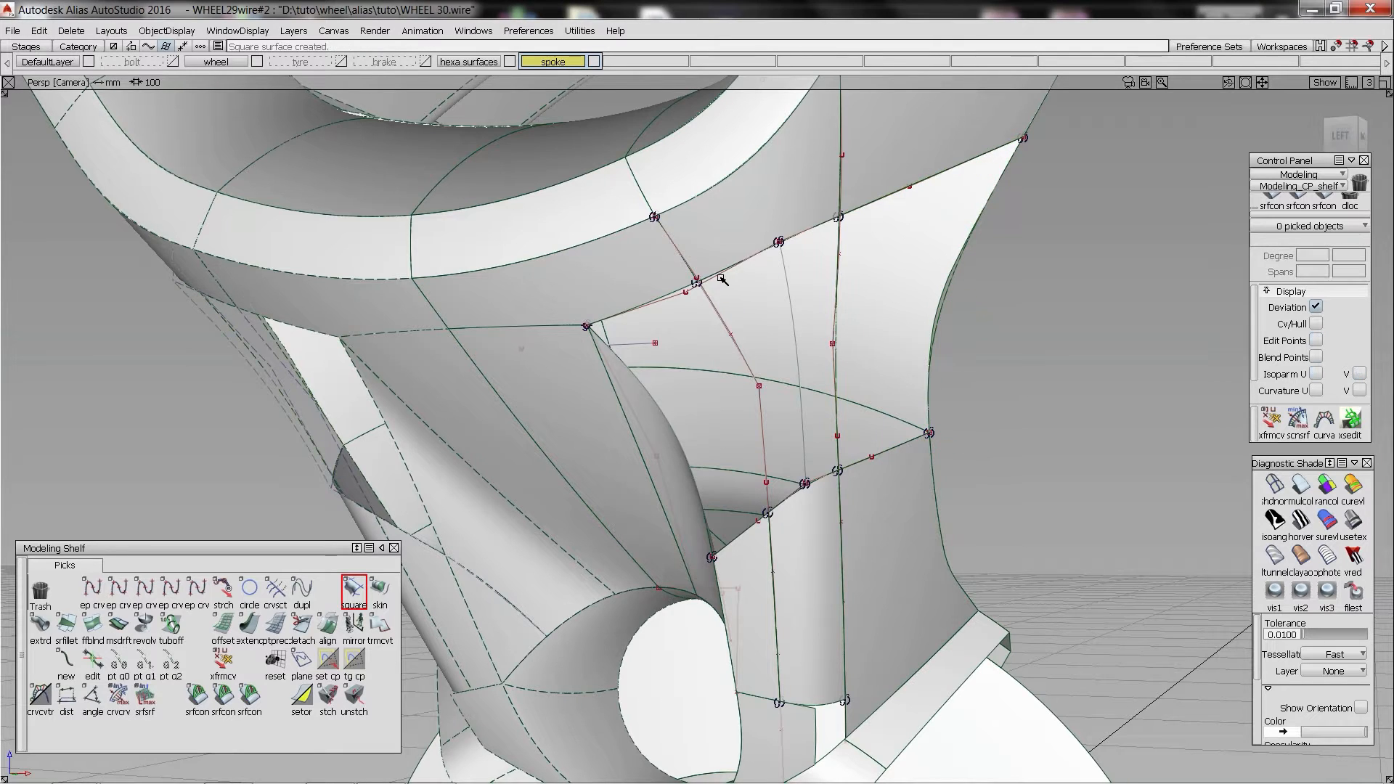
- Create a blend curve joining the inner edges of the upper and lower Square surfaces and edit its end points
click(683, 259)
click(726, 267)
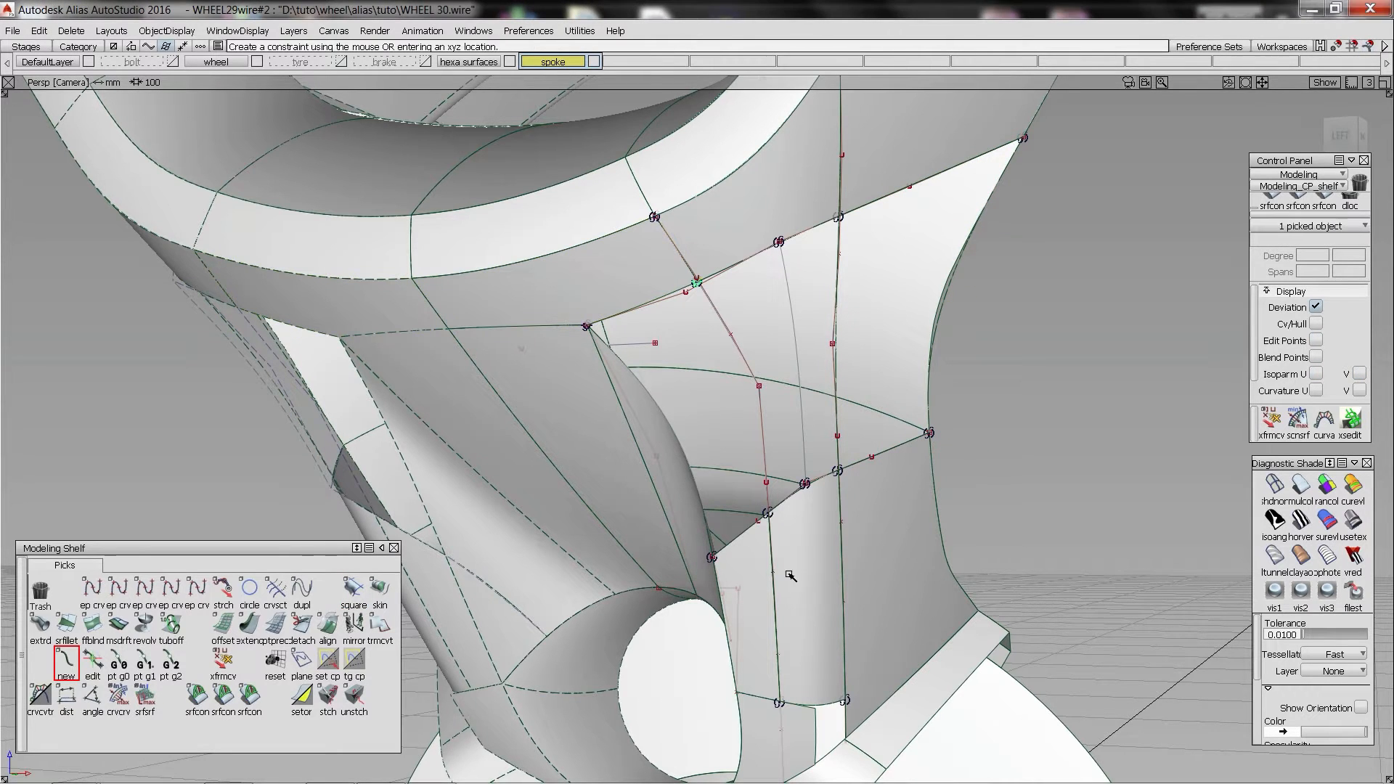
click(771, 543)
click(859, 551)
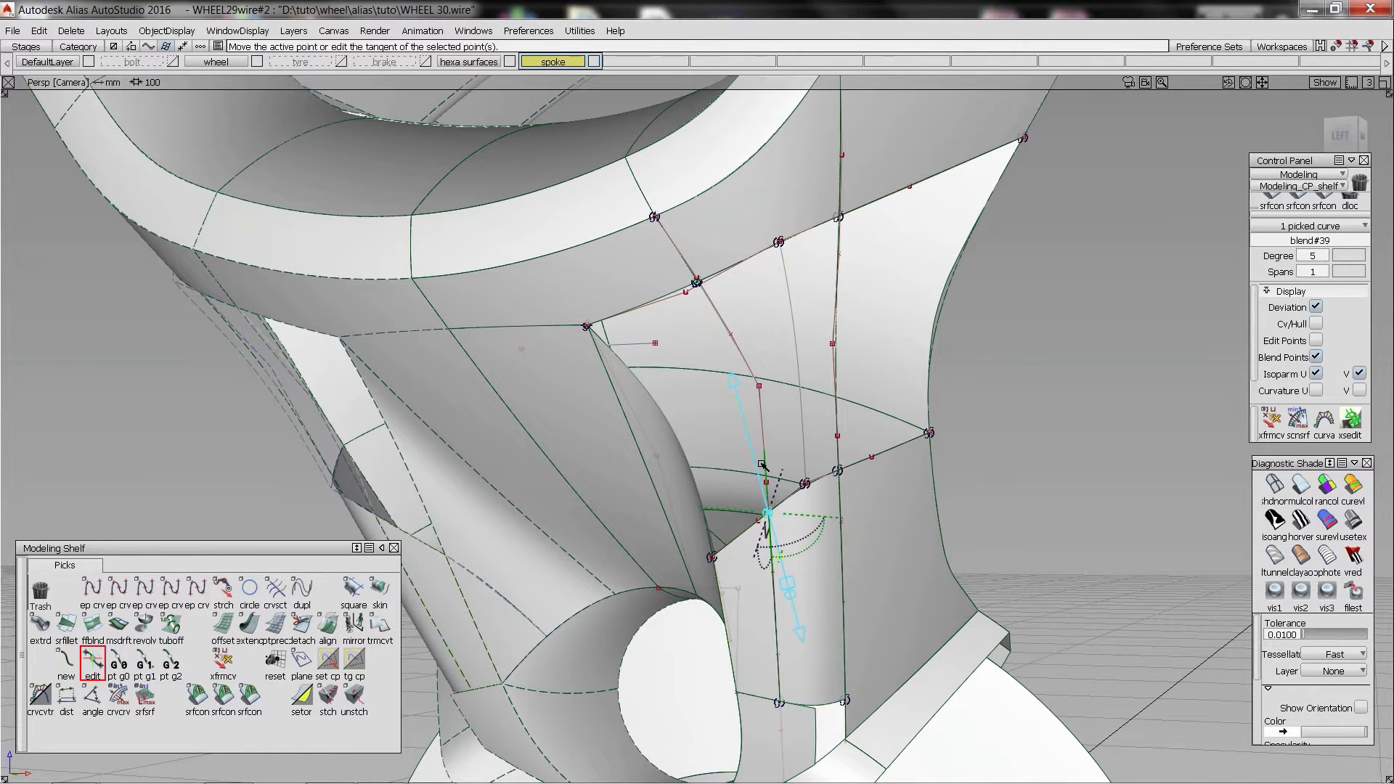
click(695, 282)
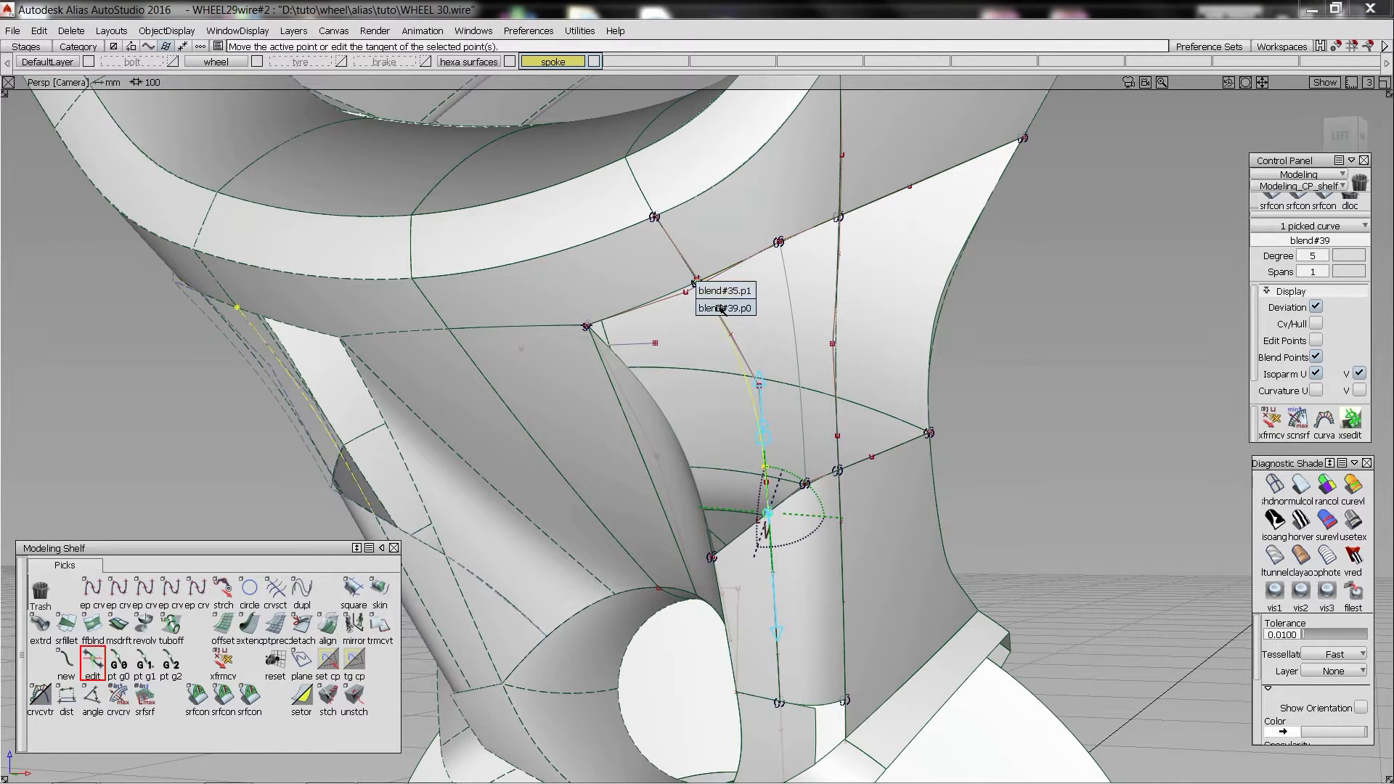
click(720, 308)
- Build a Square surface over the inner side area with both side curves Free and the upper frame edge G2 Curvature
ctrl+shift+right_drag(713, 305, 747, 391)
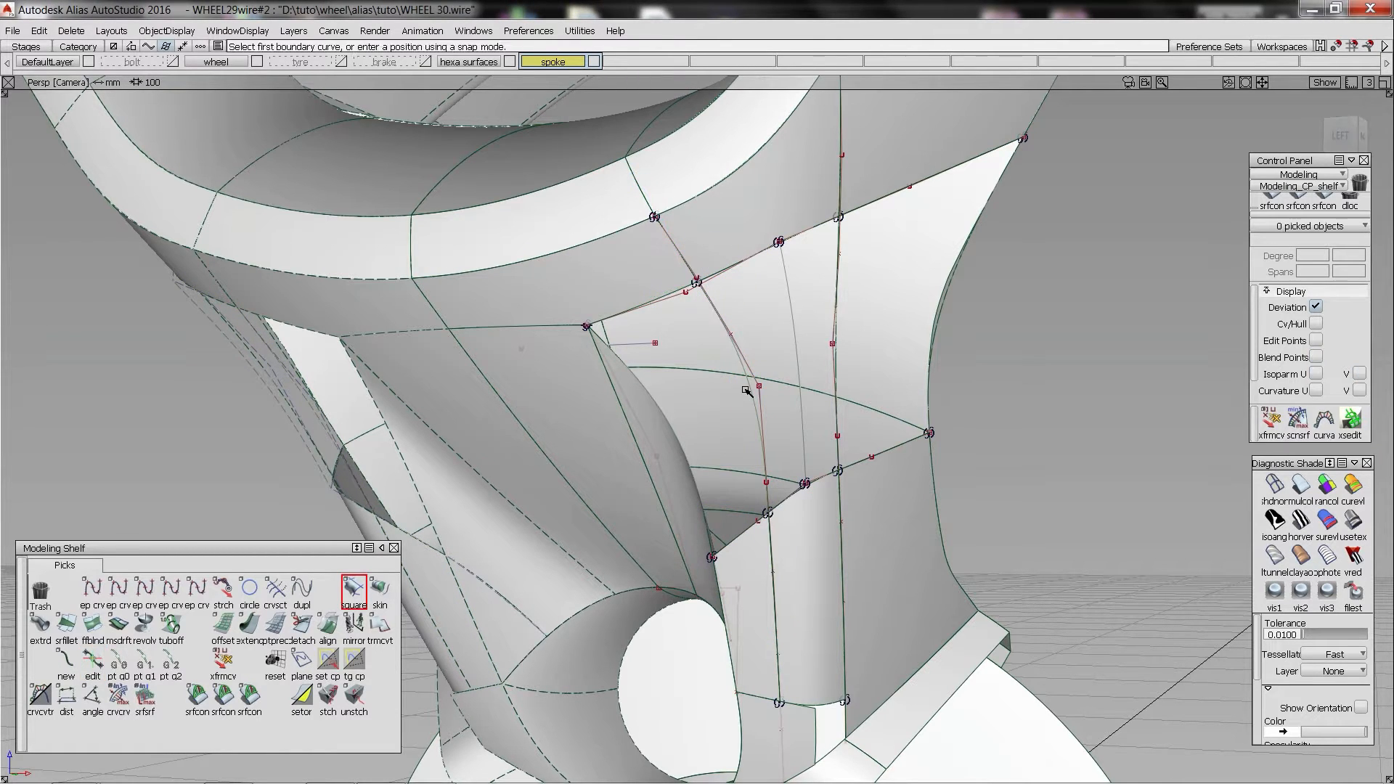
click(686, 310)
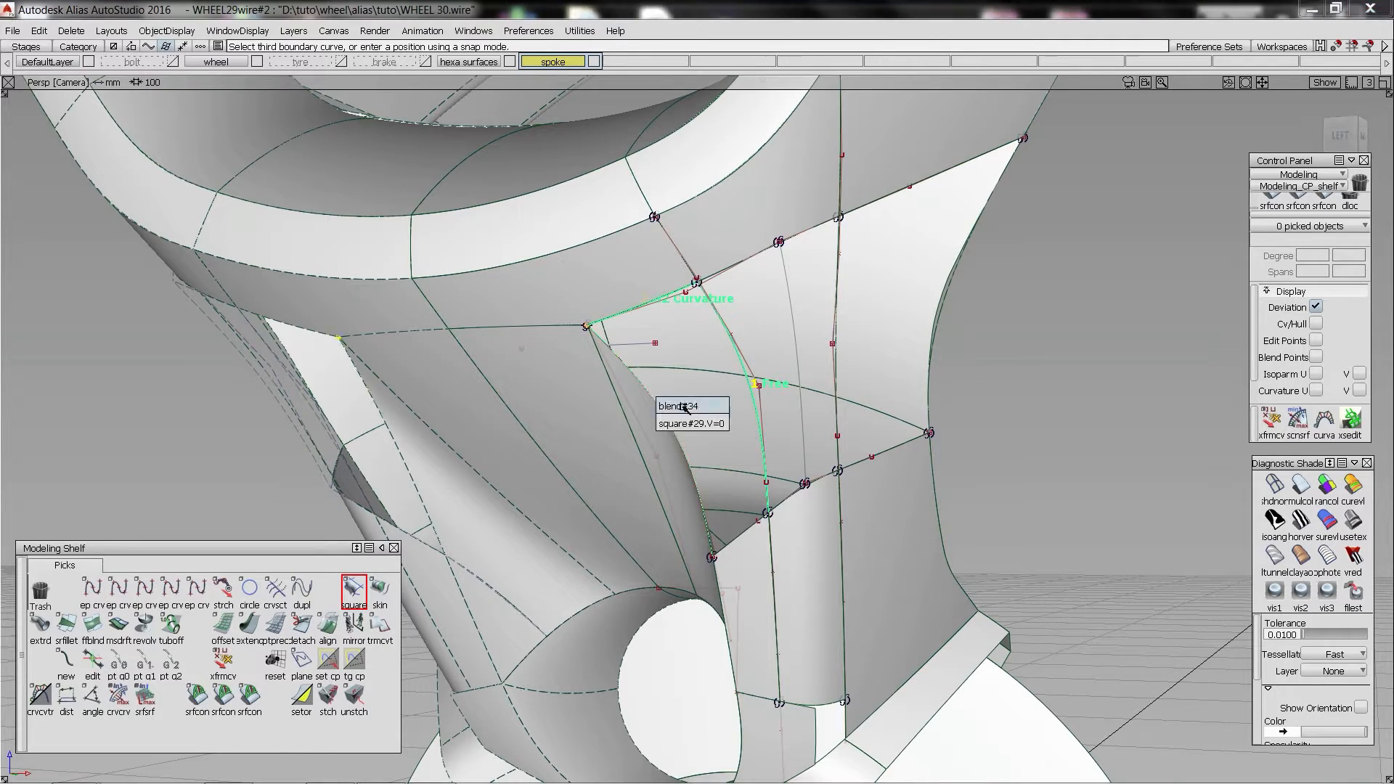
click(676, 404)
click(752, 531)
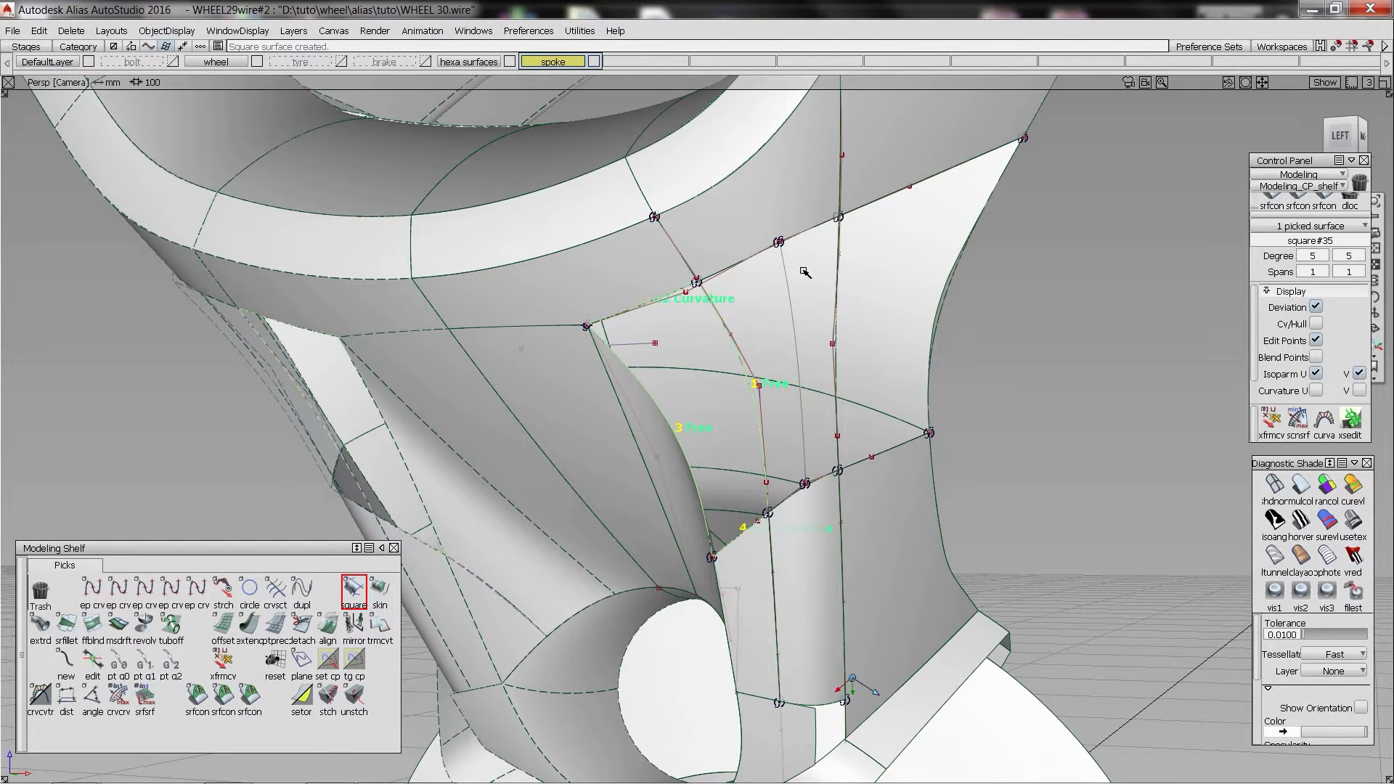
alt+shift+drag(806, 293, 1363, 406)
ctrl+shift+drag(1362, 407, 1370, 454)
- Check the shading of the new side surfaces and isolate the four Square surfaces around the central opening
click(1301, 487)
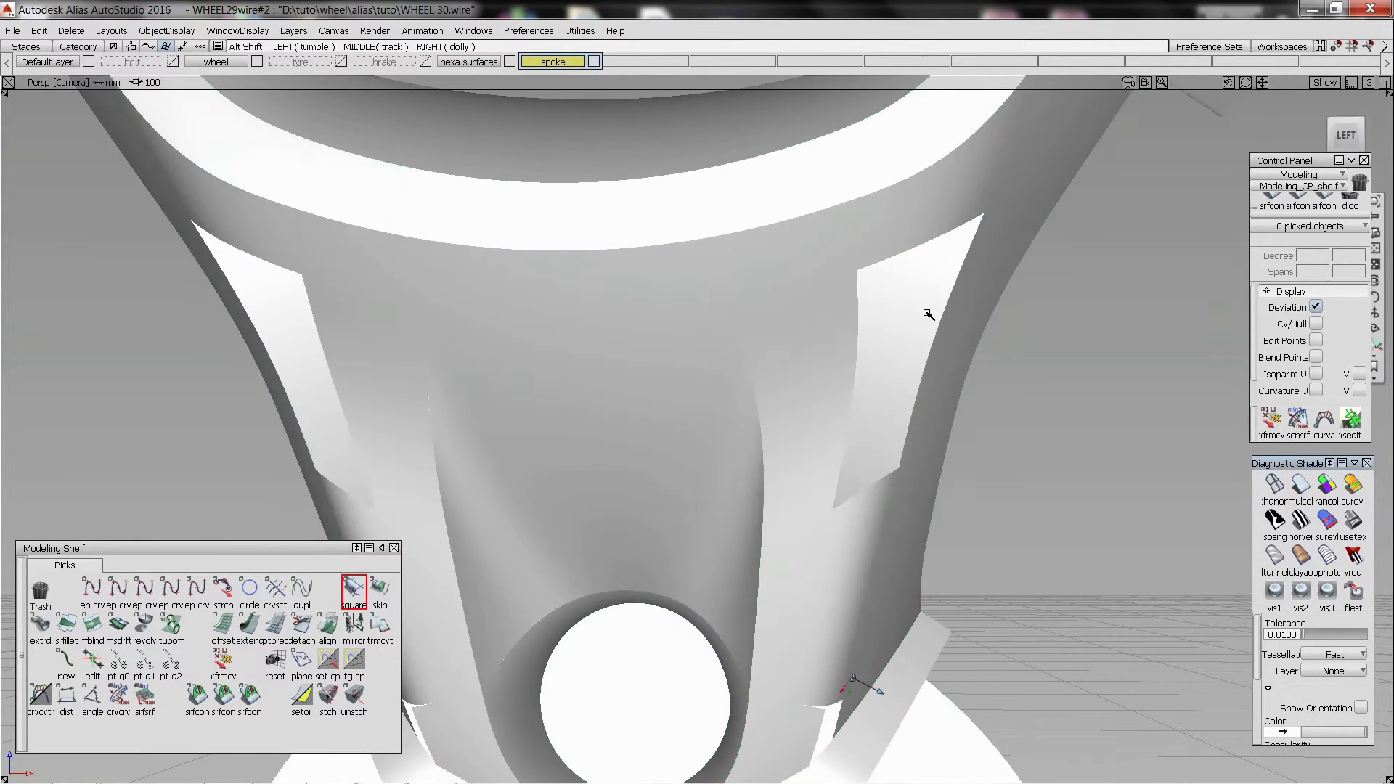
mouse_move(926, 312)
alt+shift+mouse_down()
mouse_move(558, 234)
mouse_move(581, 261)
alt+shift+mouse_up()
click(636, 292)
click(698, 236)
click(855, 459)
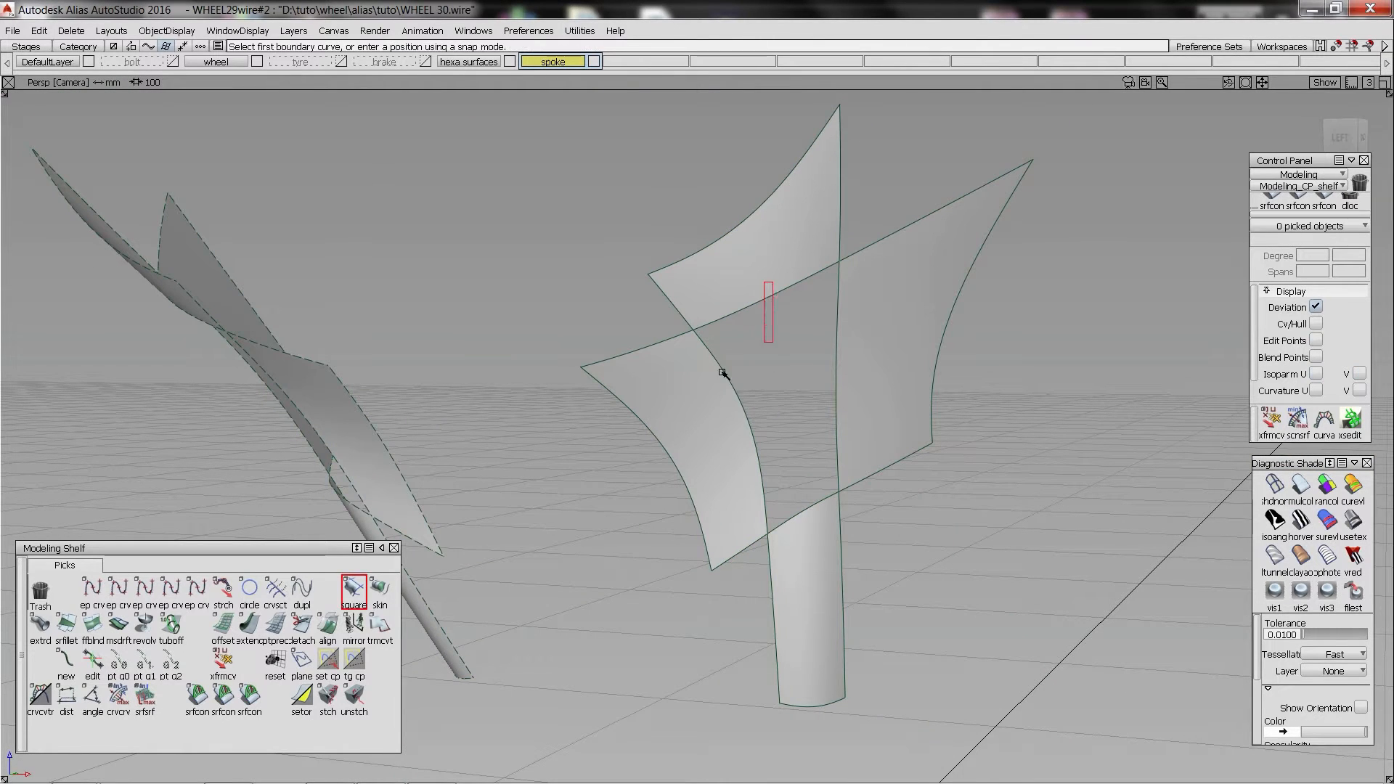
- Fill the central opening with a Square surface, boundaries 1 and 3 Free and boundaries 2 and 4 G2 Curvature
drag(764, 282, 773, 342)
click(722, 374)
click(837, 374)
click(812, 507)
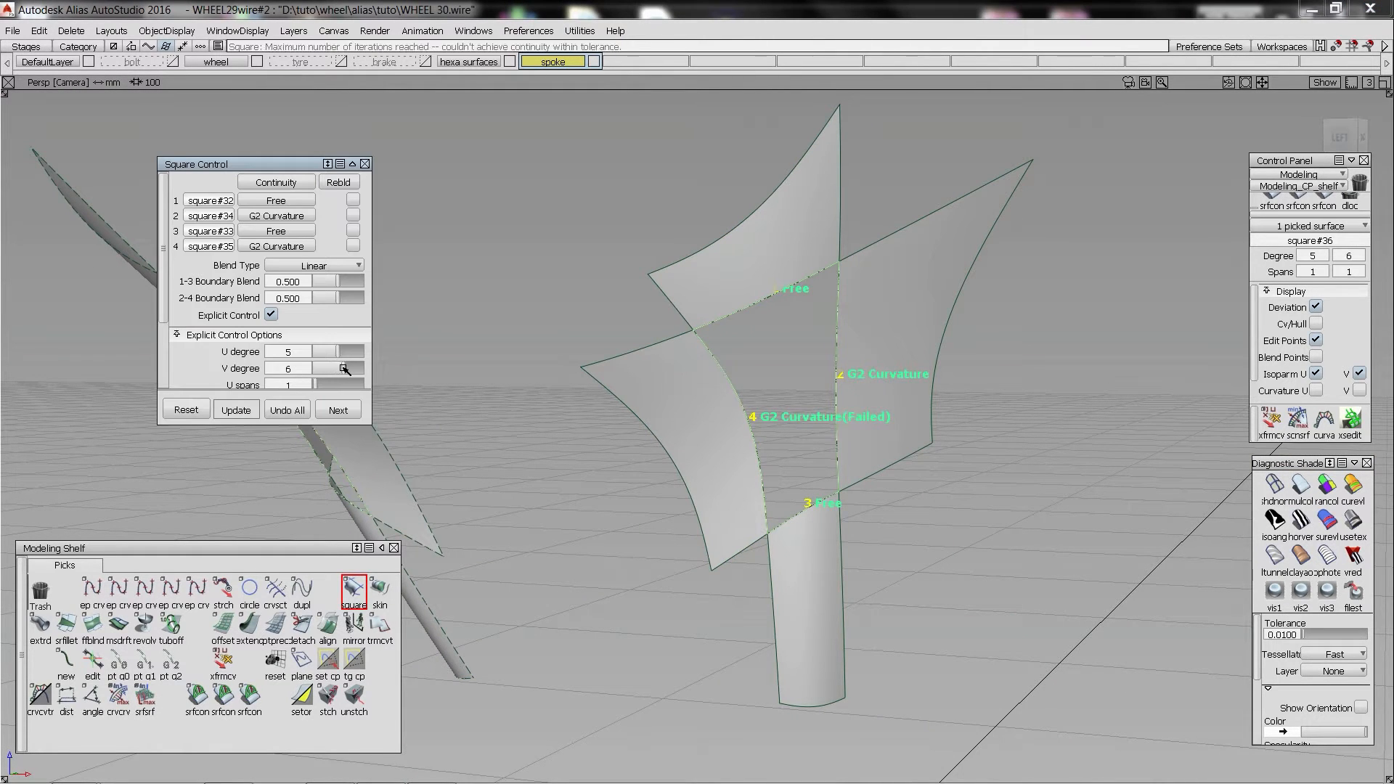
- Try the colinear option on boundary 2 of the central Square surface with U and V degree 5
scroll(336, 370, down, 3)
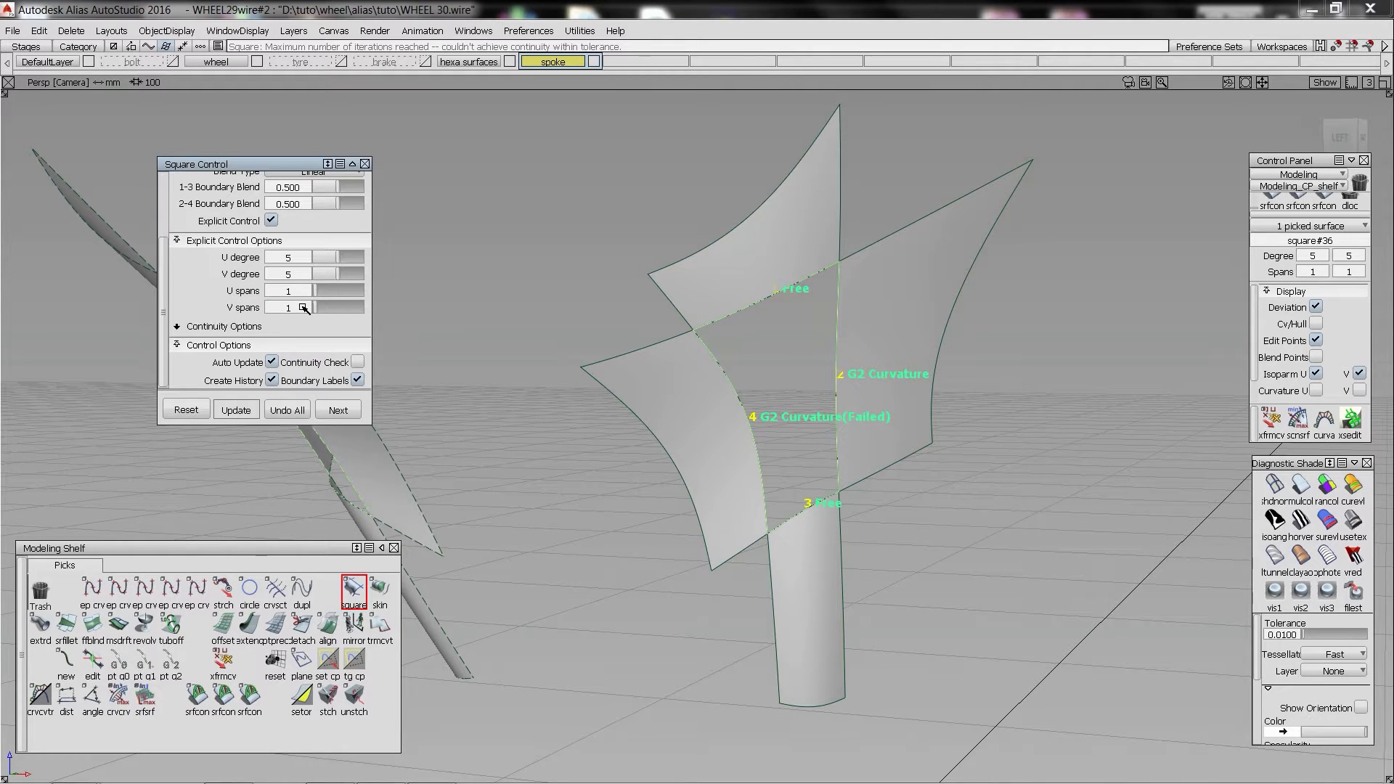
click(231, 327)
scroll(273, 329, down, 2)
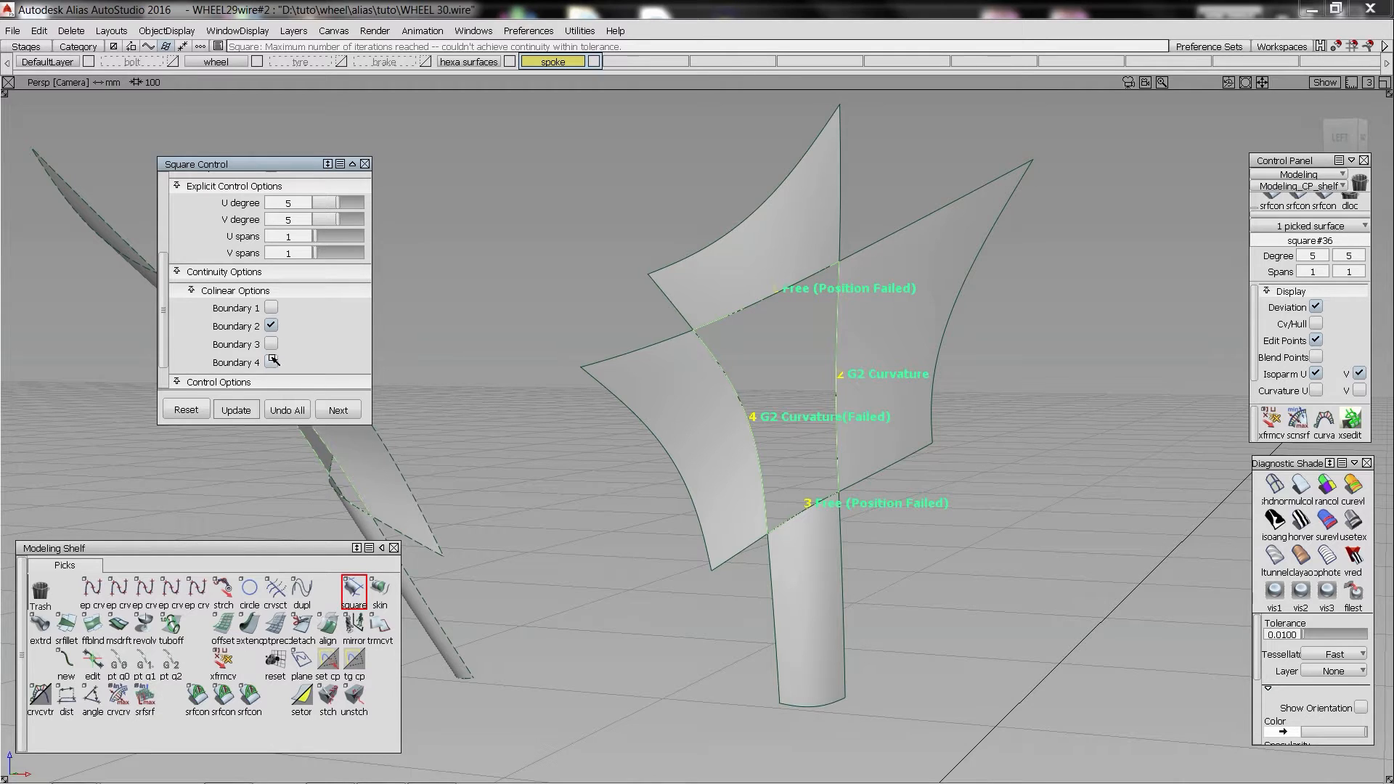
- Adjust the tangents at both ends of the blend curve along the inner side of the central opening
click(668, 378)
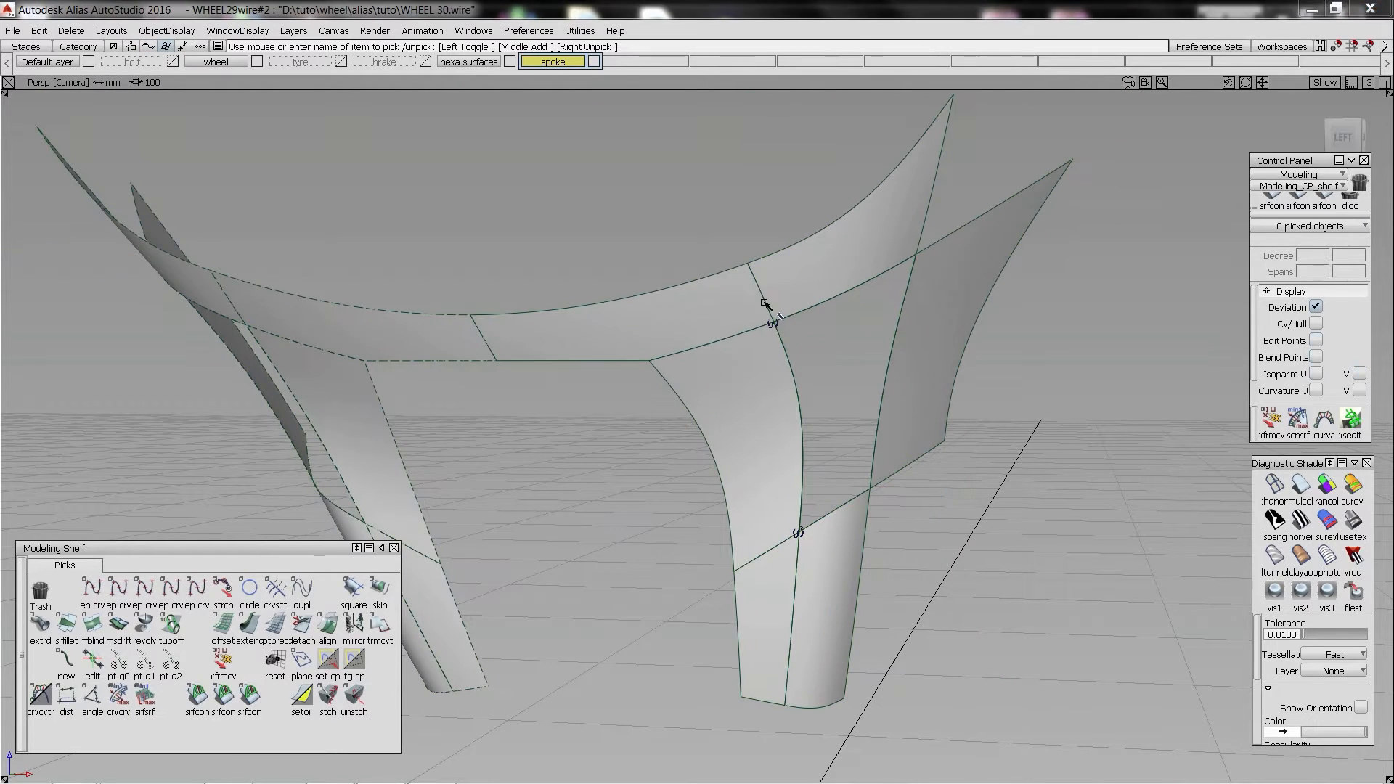
click(784, 334)
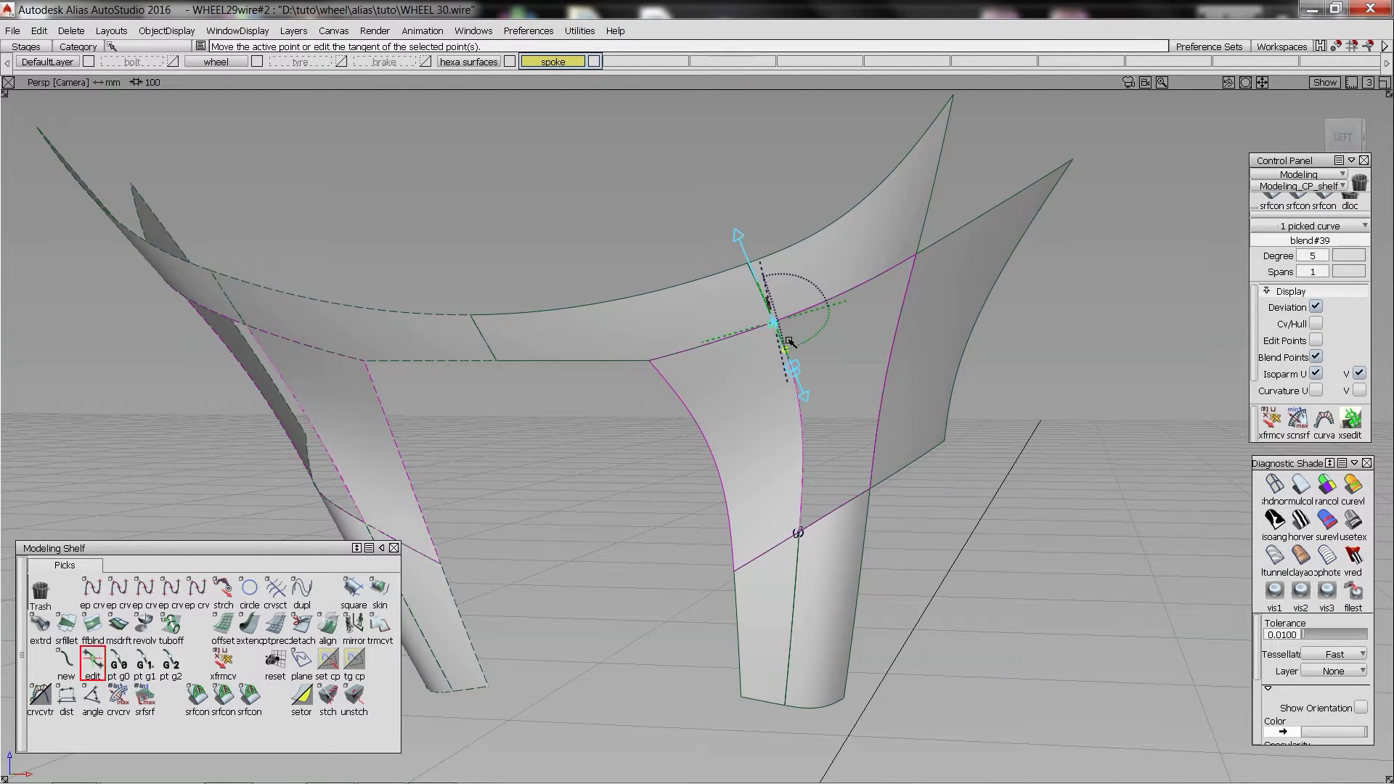
click(799, 533)
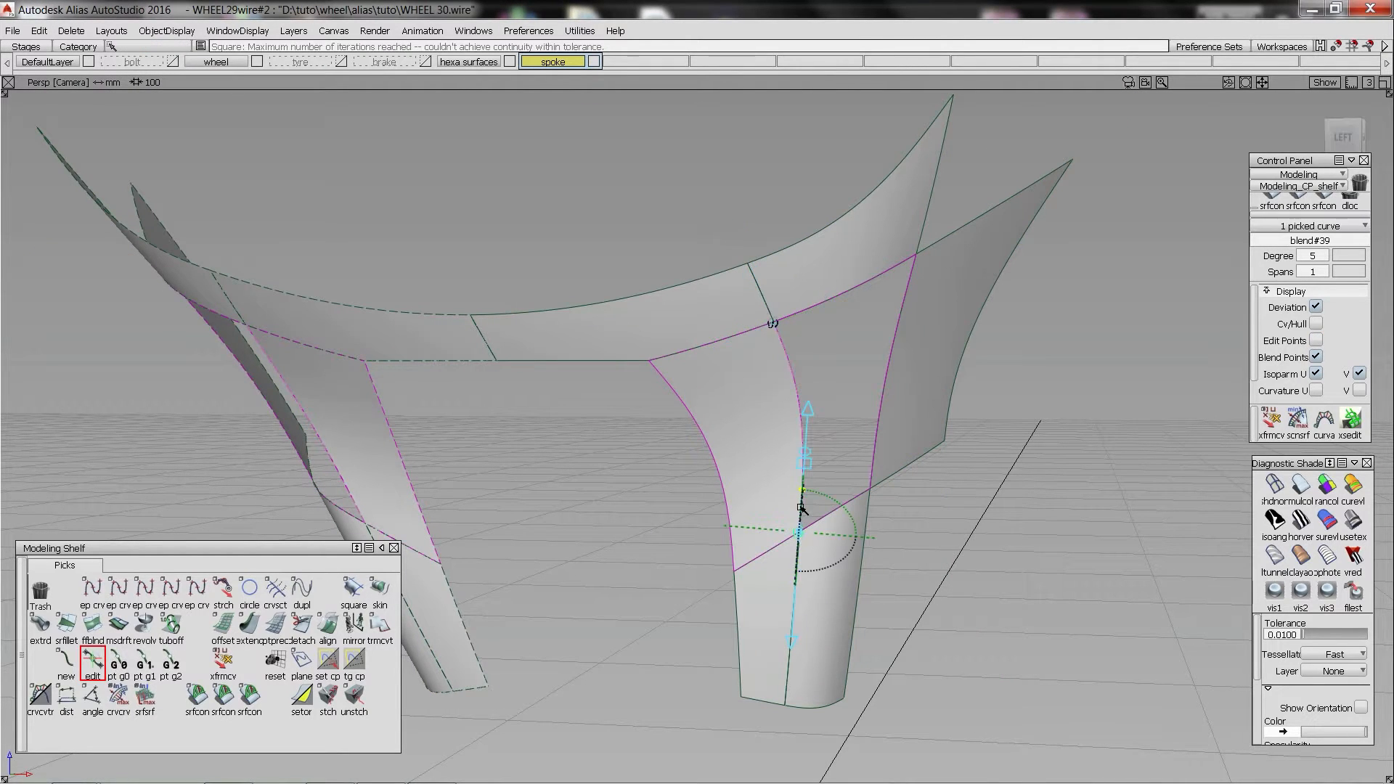
- Reopen the central Square surface's settings and try degree 6 in U and V, toggling explicit control
click(821, 374)
alt+shift+drag(887, 393, 810, 374)
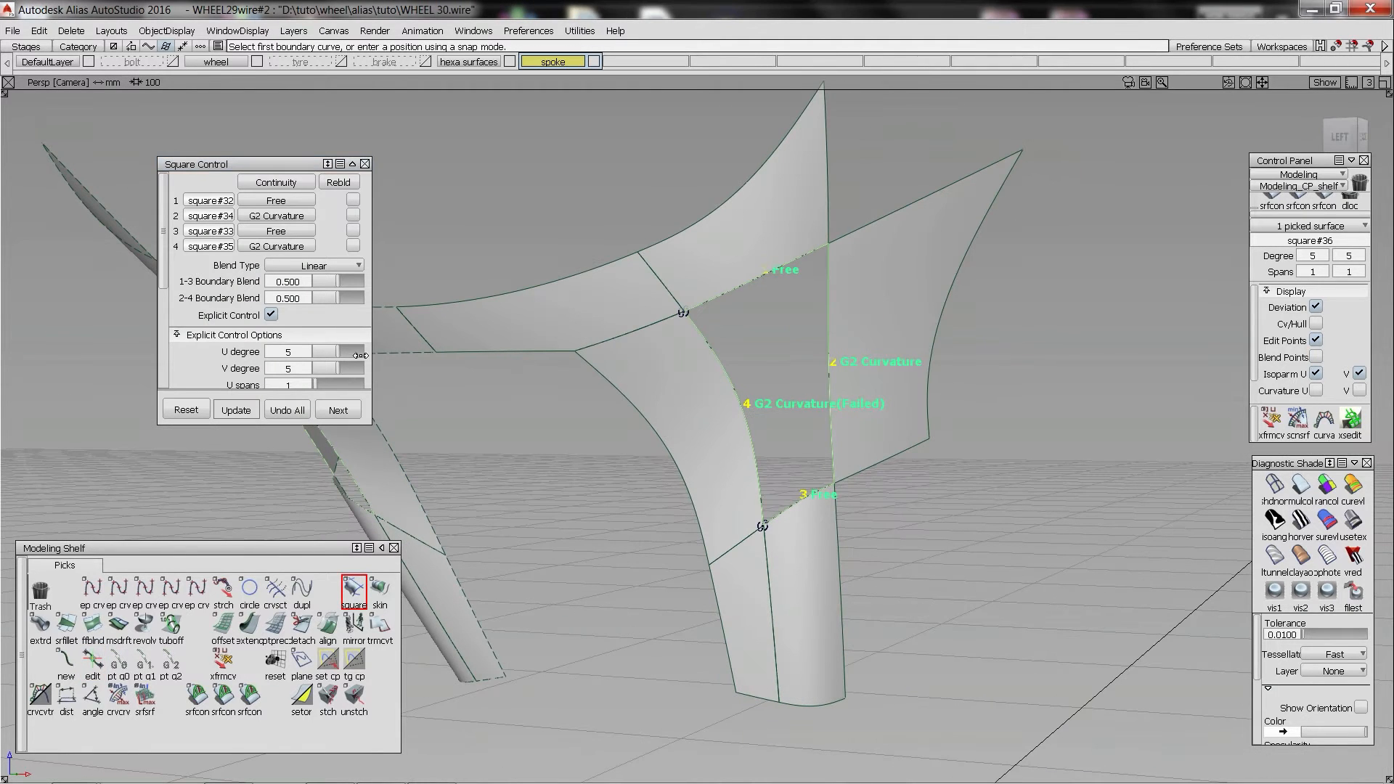
drag(340, 369, 346, 372)
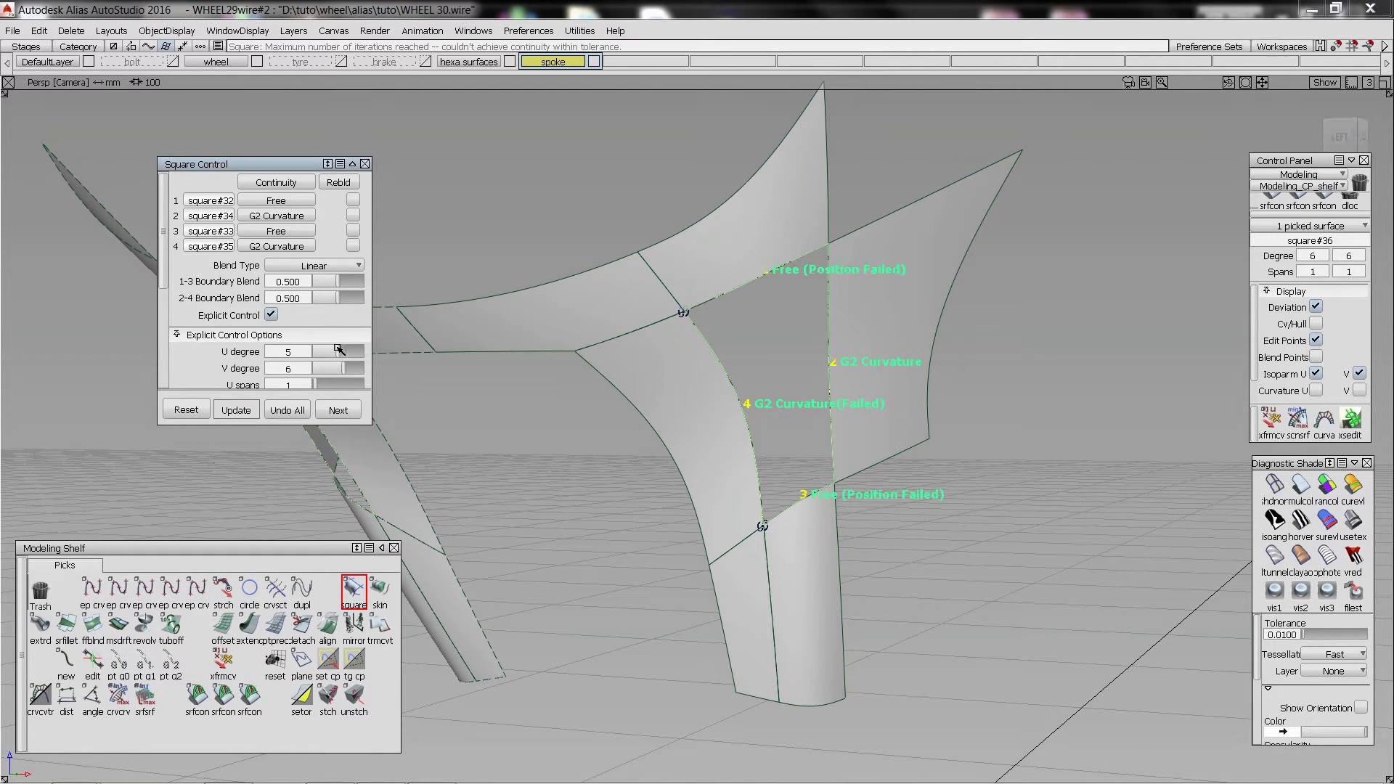
click(272, 314)
click(274, 313)
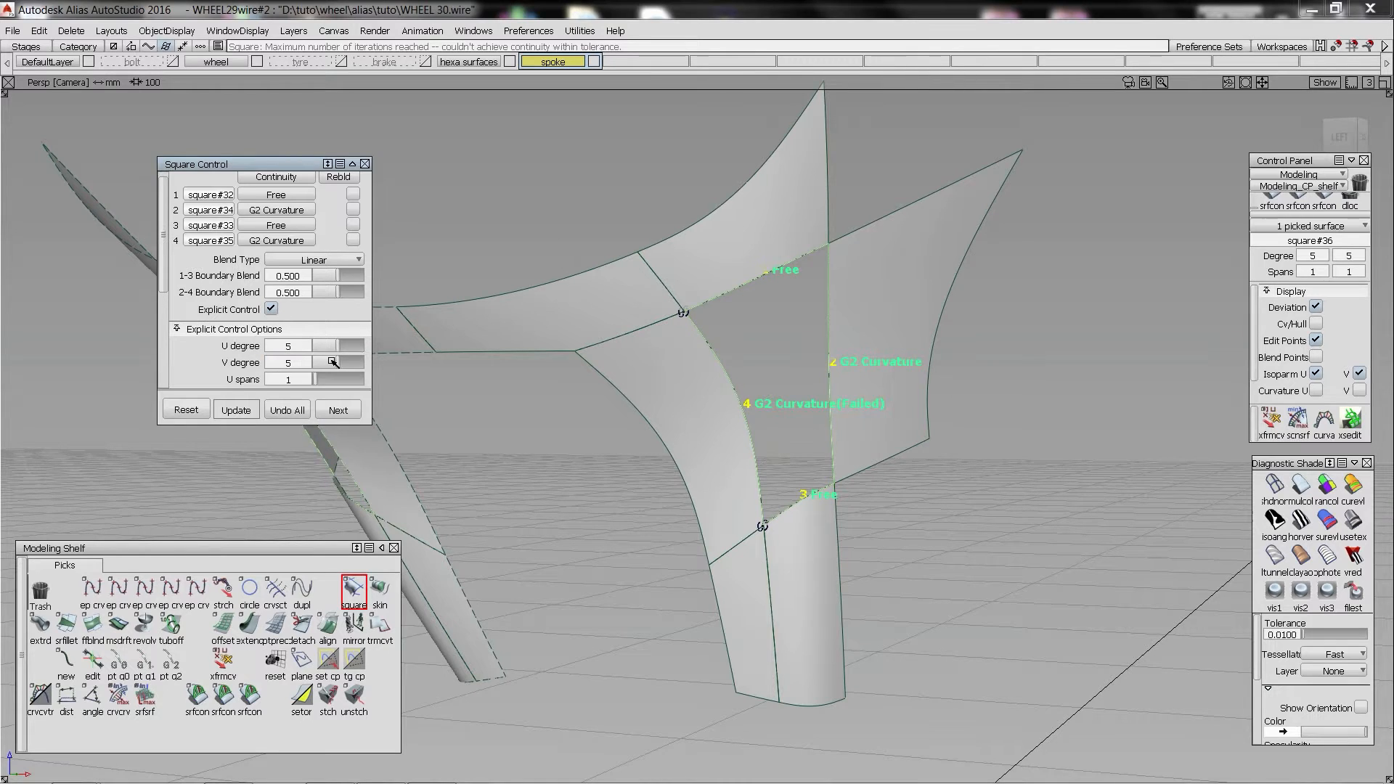
- Select the central Square surface and its four neighbours and display their CVs and hulls
ctrl+shift+drag(830, 456, 770, 429)
click(693, 391)
click(810, 501)
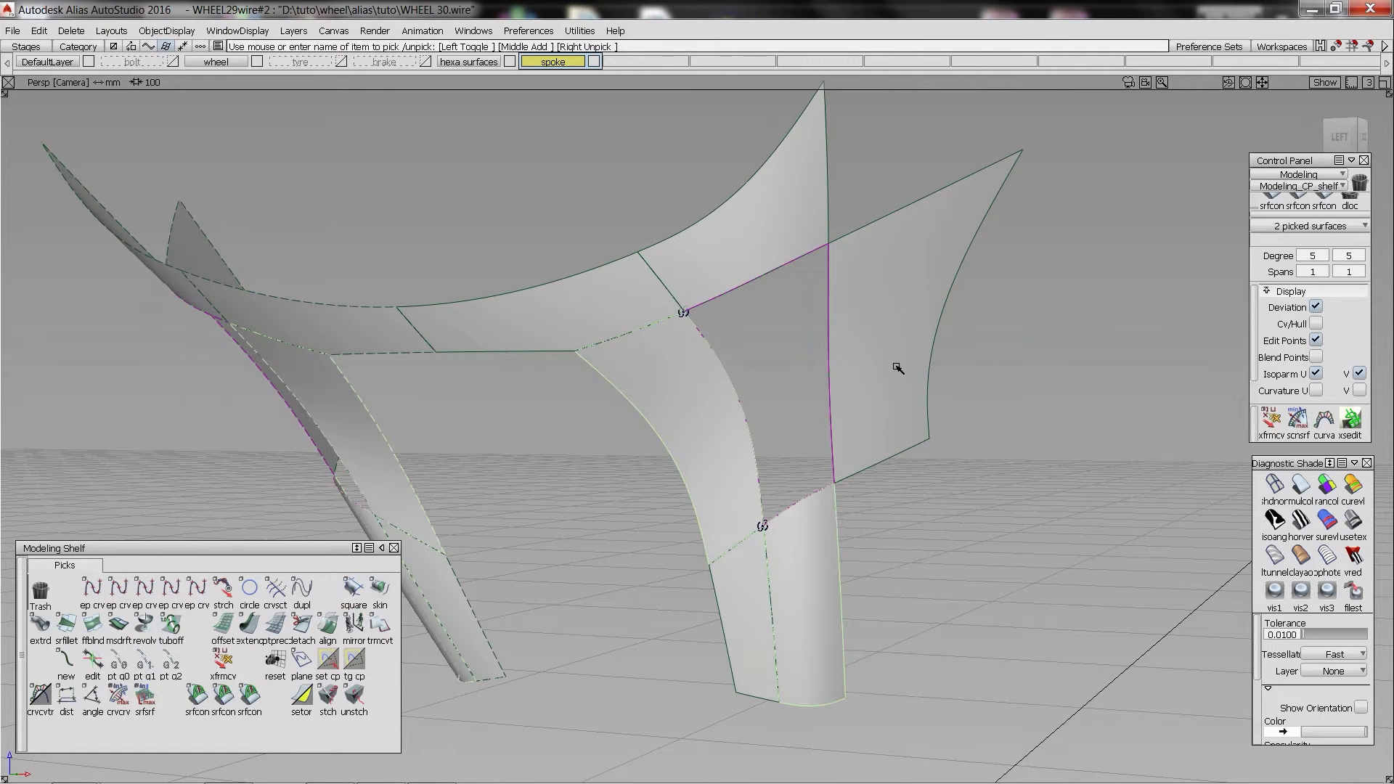
click(898, 366)
click(1316, 322)
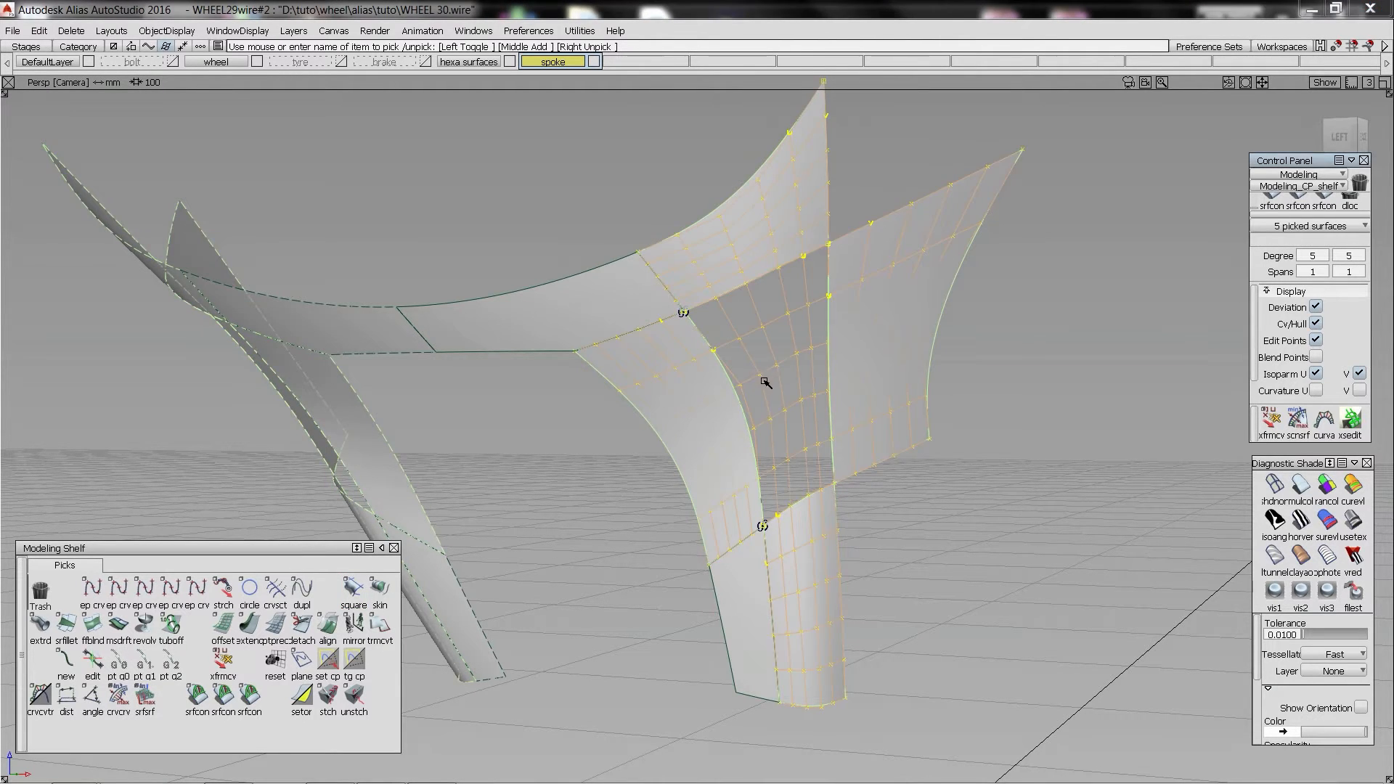
- Check the surface continuity along the boundaries between the central Square surface and its neighbours
alt+shift+drag(765, 383, 730, 367)
click(638, 345)
click(250, 699)
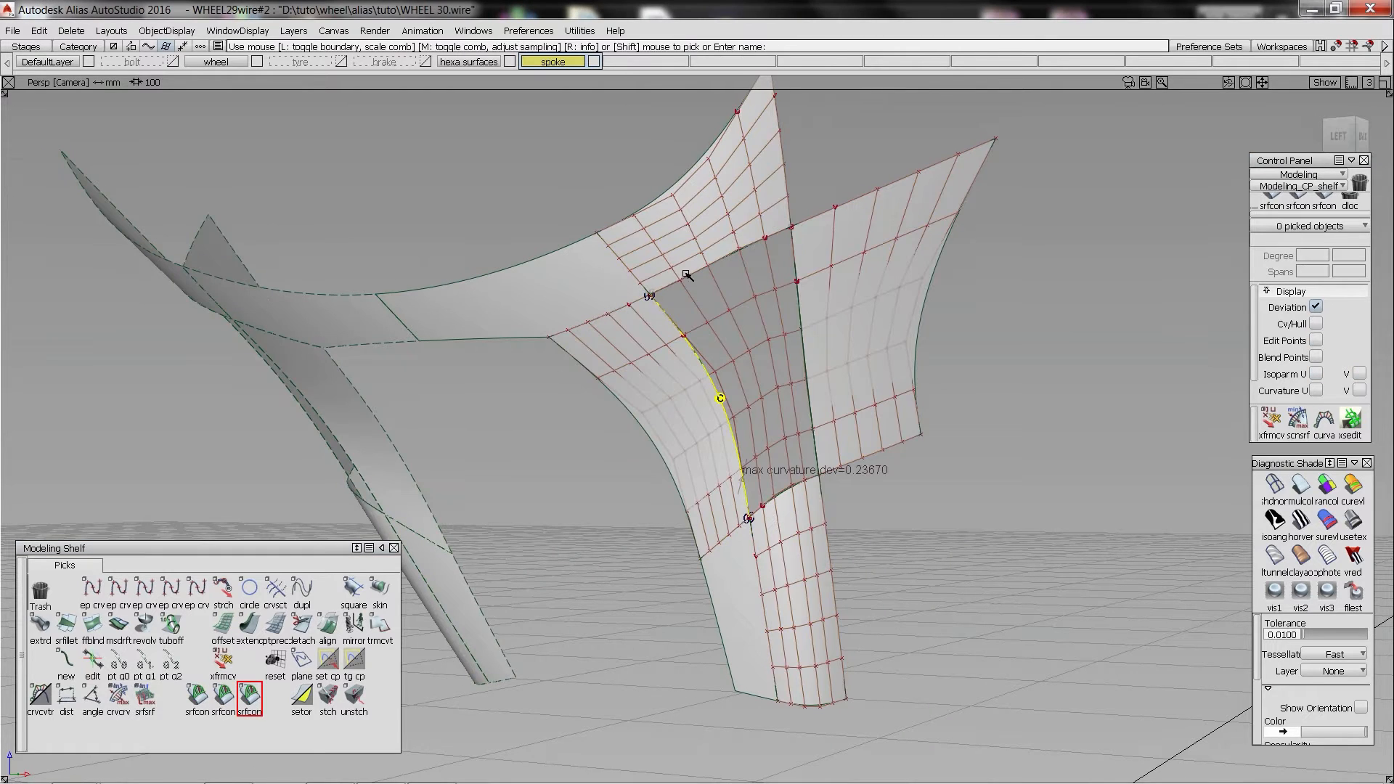
ctrl+shift+right_drag(723, 282, 721, 320)
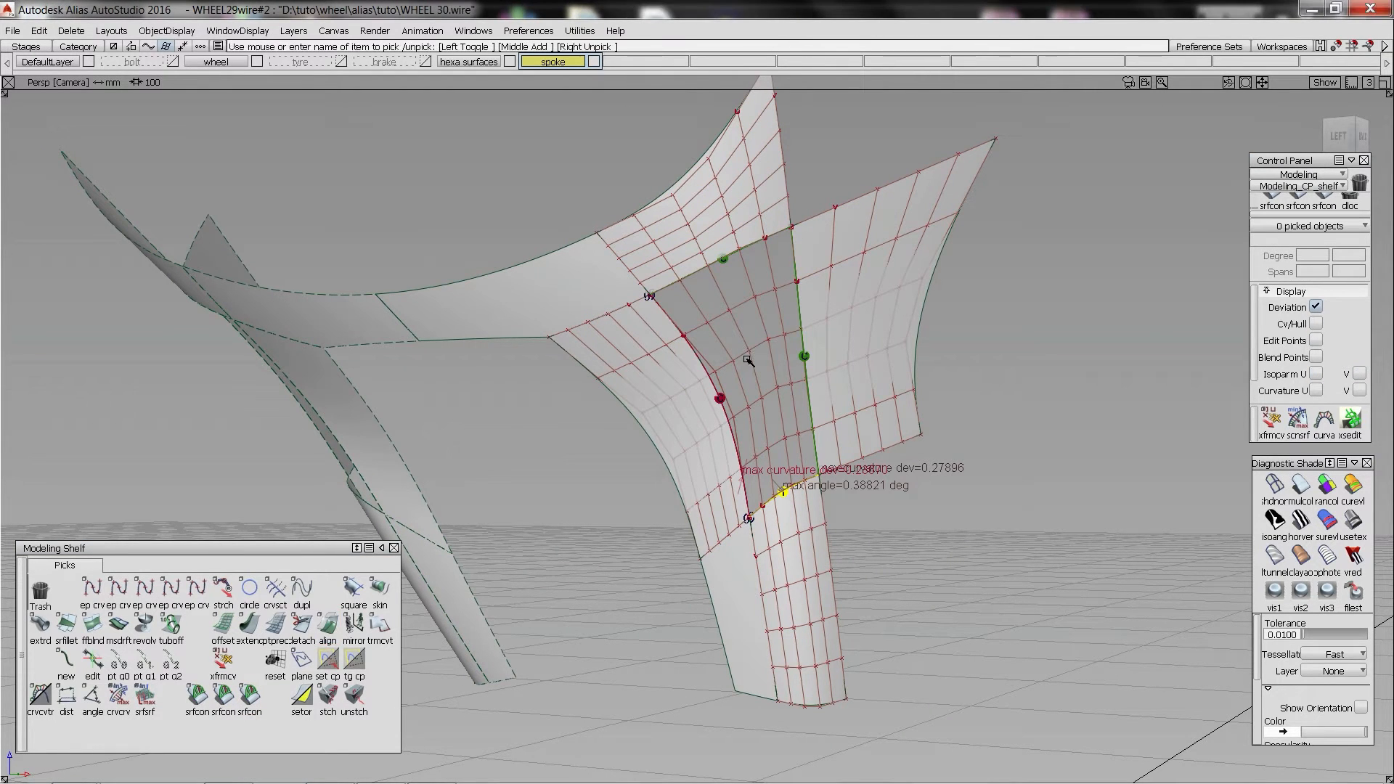
- Try different U and V degree settings for the central Square surface
double_click(710, 296)
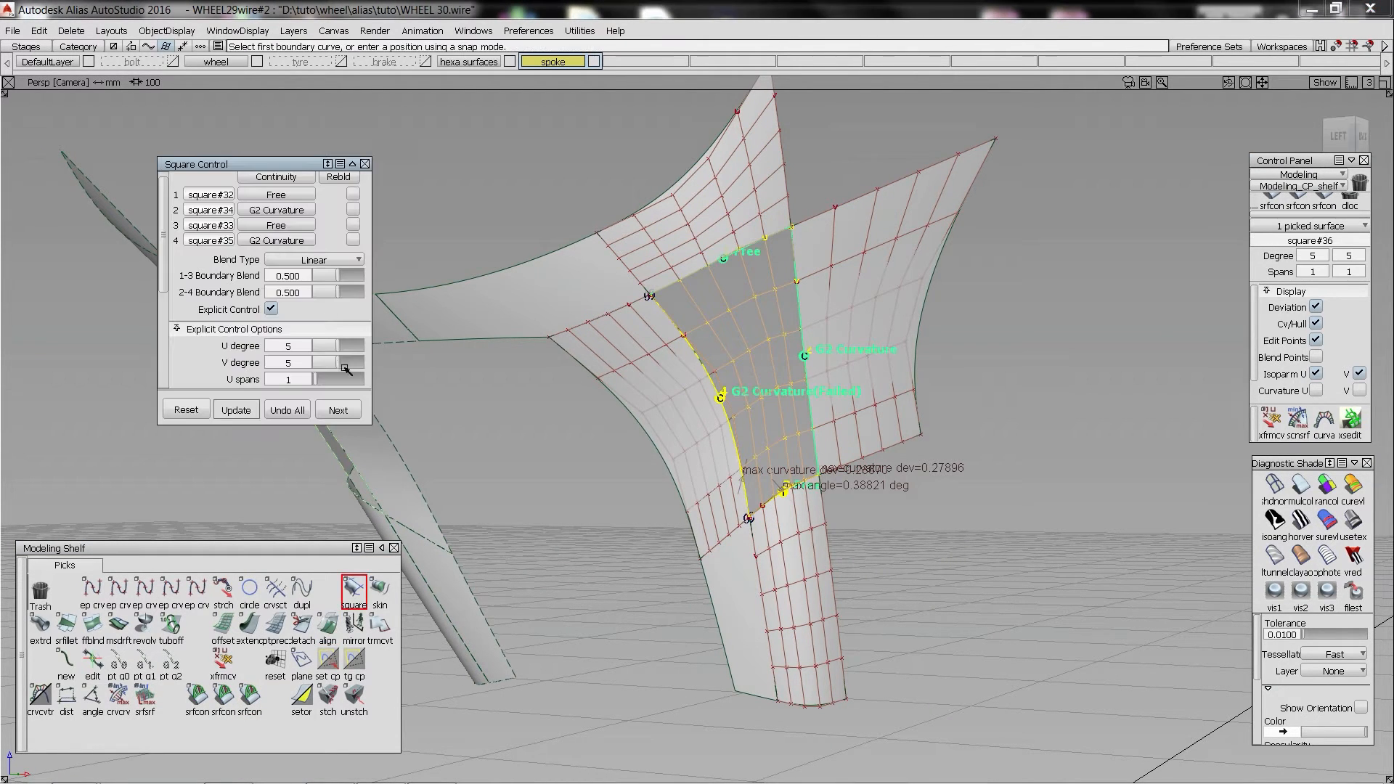
click(343, 345)
click(338, 362)
- Align the central surface's curved inner edge to its neighbour with G2 continuity, using explicit U degree 5 and V degree 7
ctrl+shift+right_drag(585, 345, 586, 414)
click(717, 393)
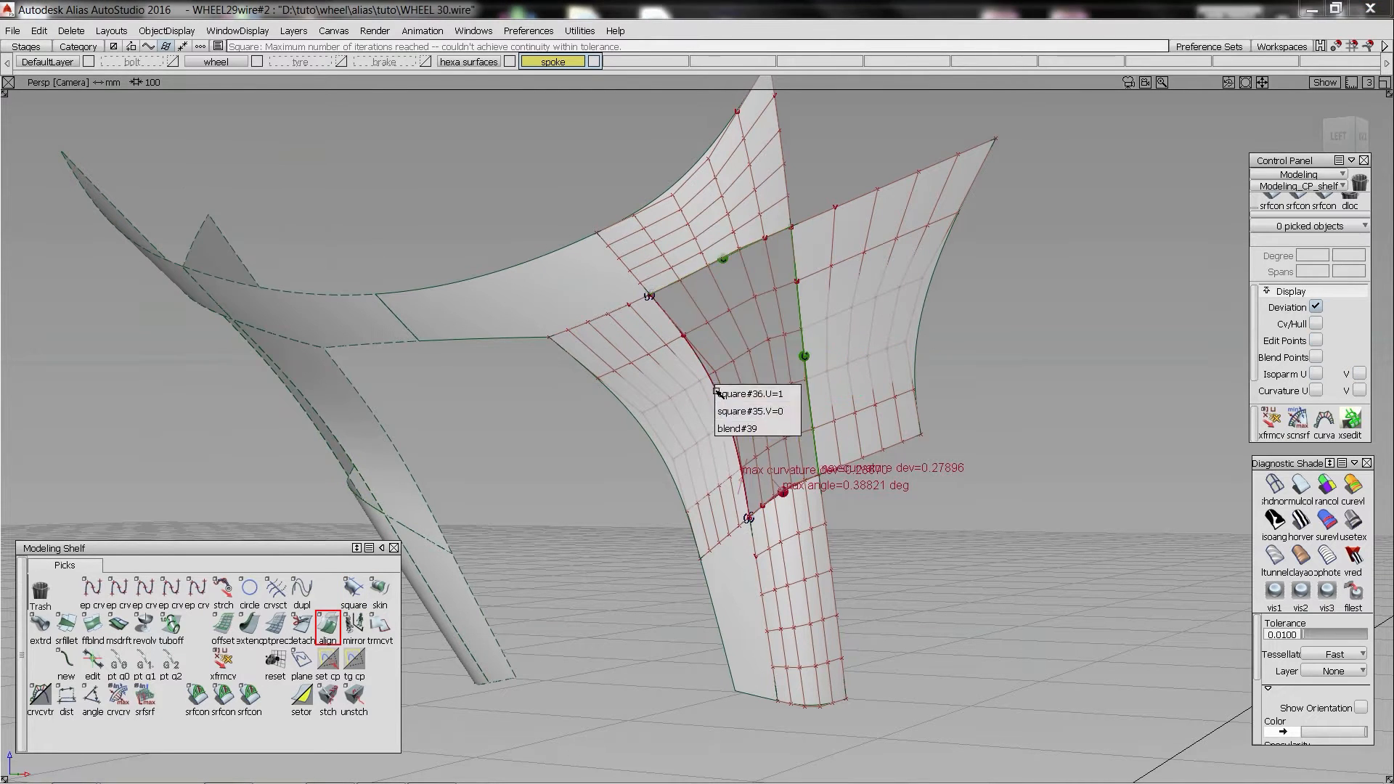
click(748, 394)
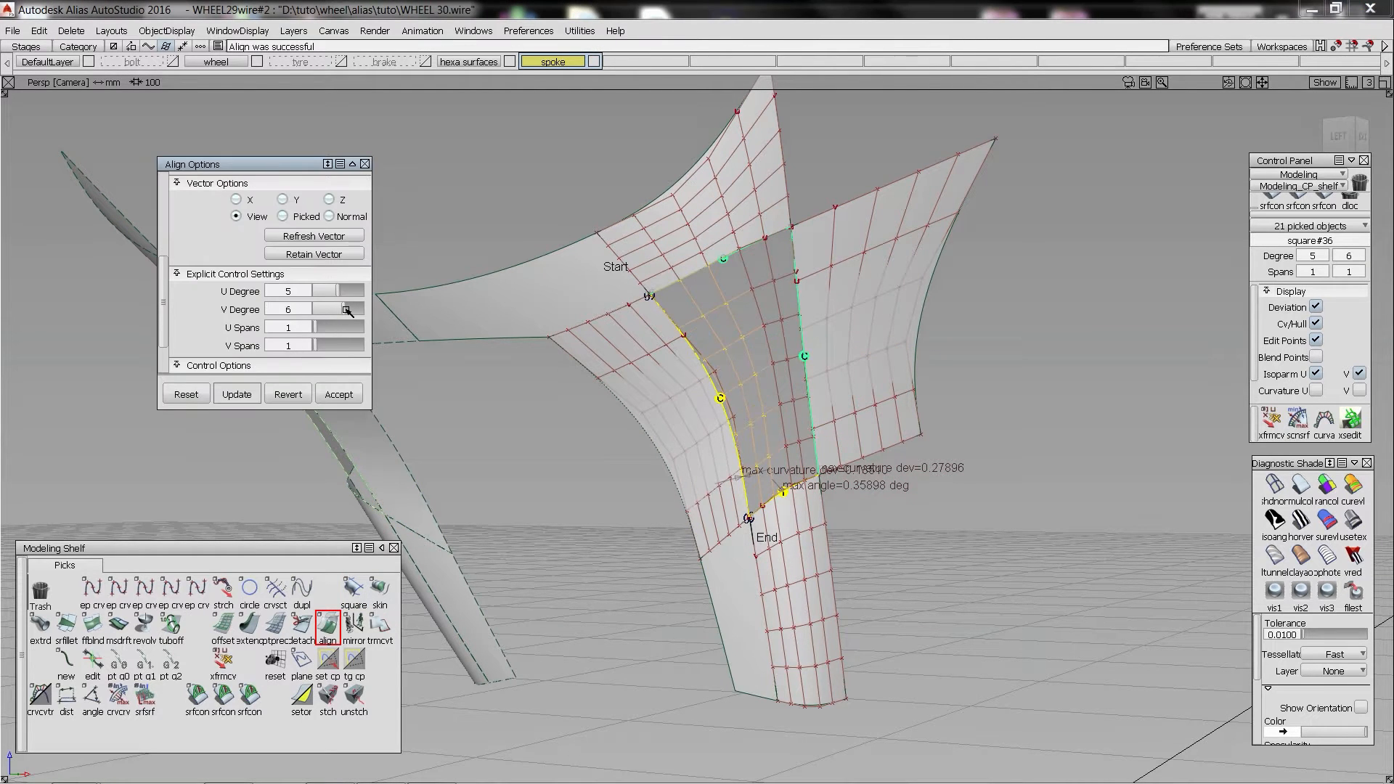
alt+shift+right_drag(797, 472, 727, 392)
ctrl+shift+drag(719, 389, 726, 396)
click(756, 414)
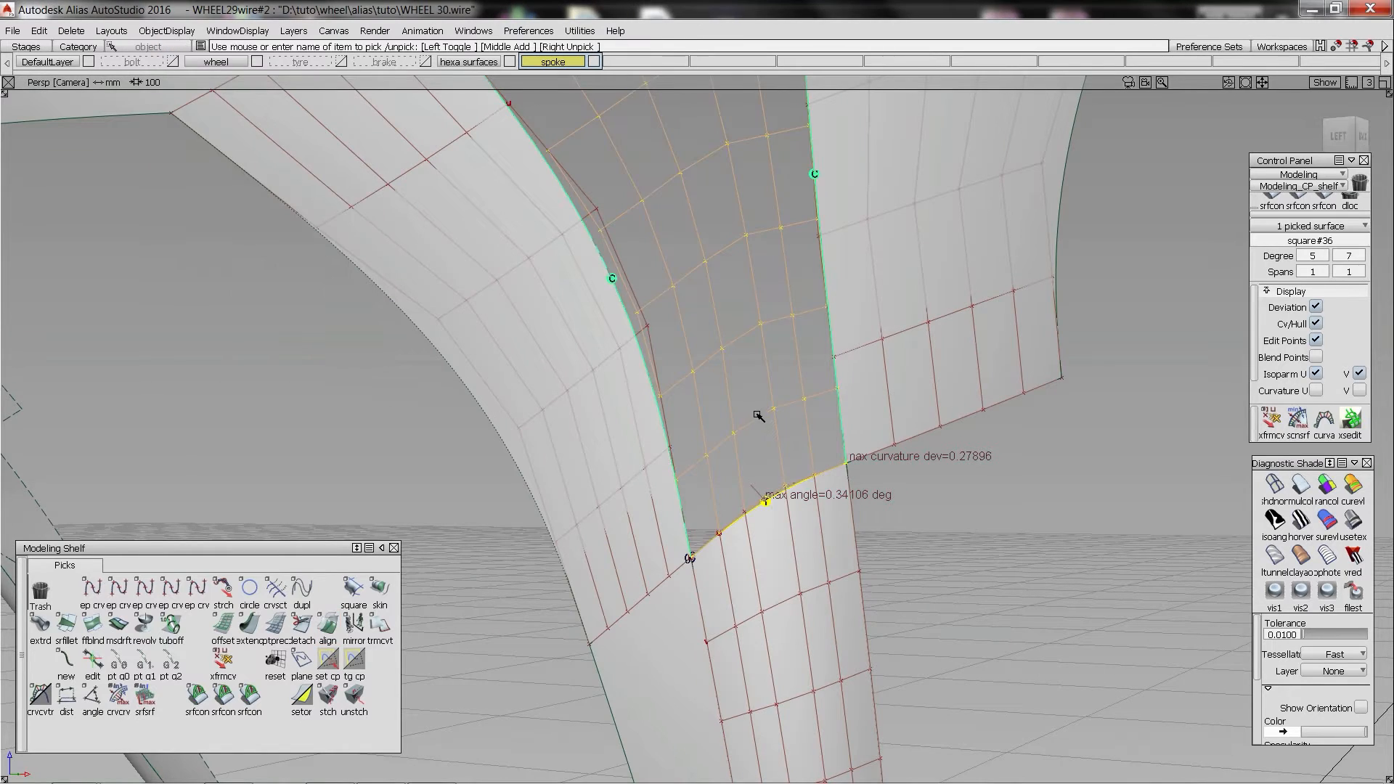
- Move the central surface's interior CVs near its lower edge to improve curvature continuity with the surface below
ctrl+shift+middle_drag(765, 427, 763, 479)
click(735, 433)
drag(746, 499, 748, 510)
drag(774, 408, 780, 457)
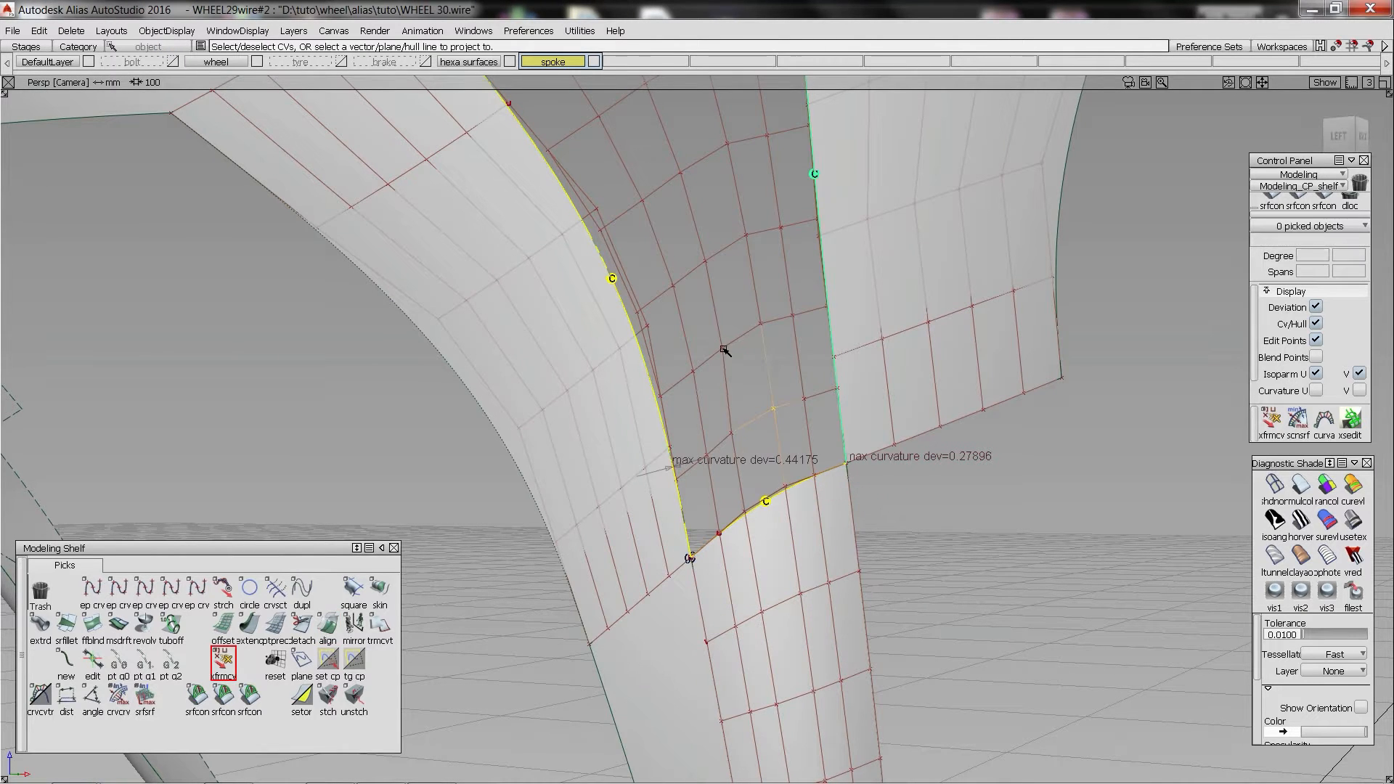
drag(723, 348, 732, 445)
drag(693, 371, 736, 484)
ctrl+shift+middle_drag(714, 523, 715, 450)
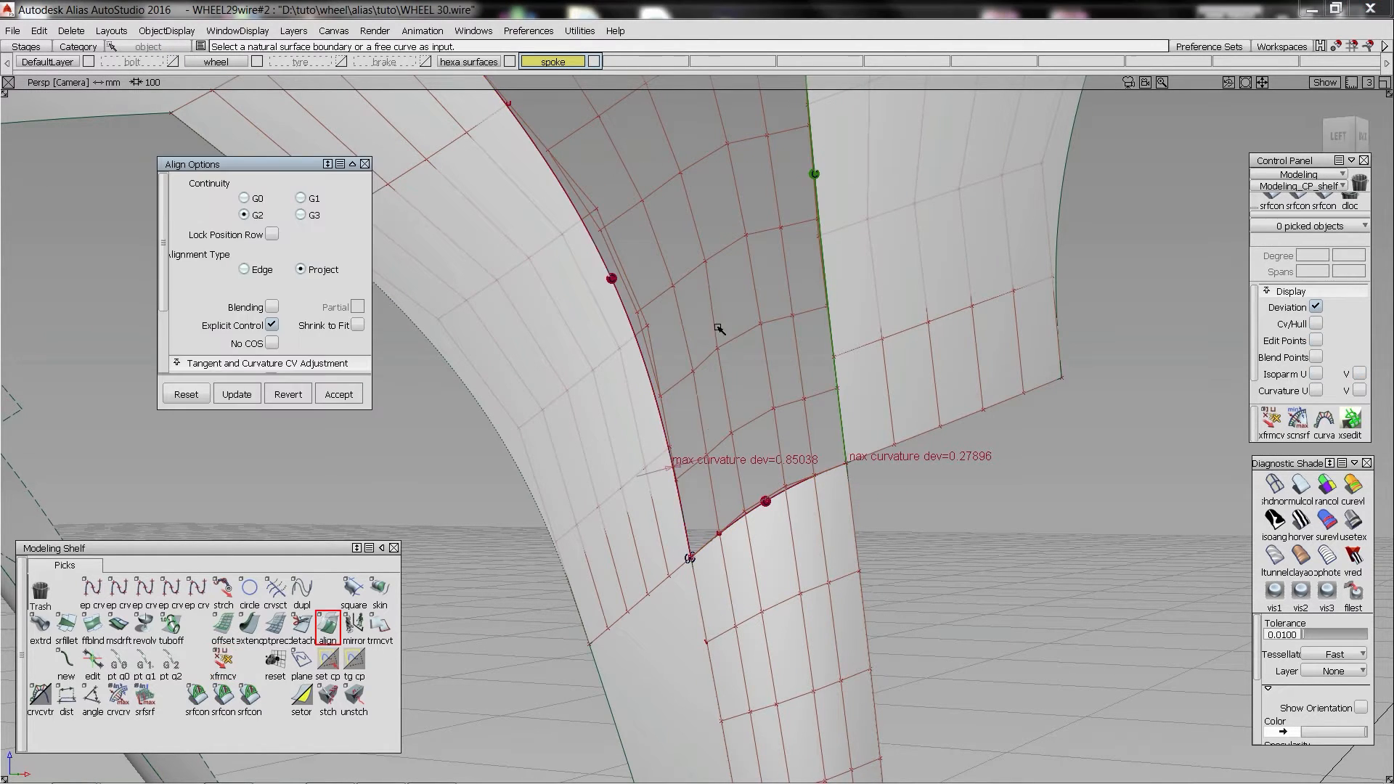
click(705, 271)
ctrl+shift+middle_drag(706, 275, 708, 341)
drag(706, 262, 521, 343)
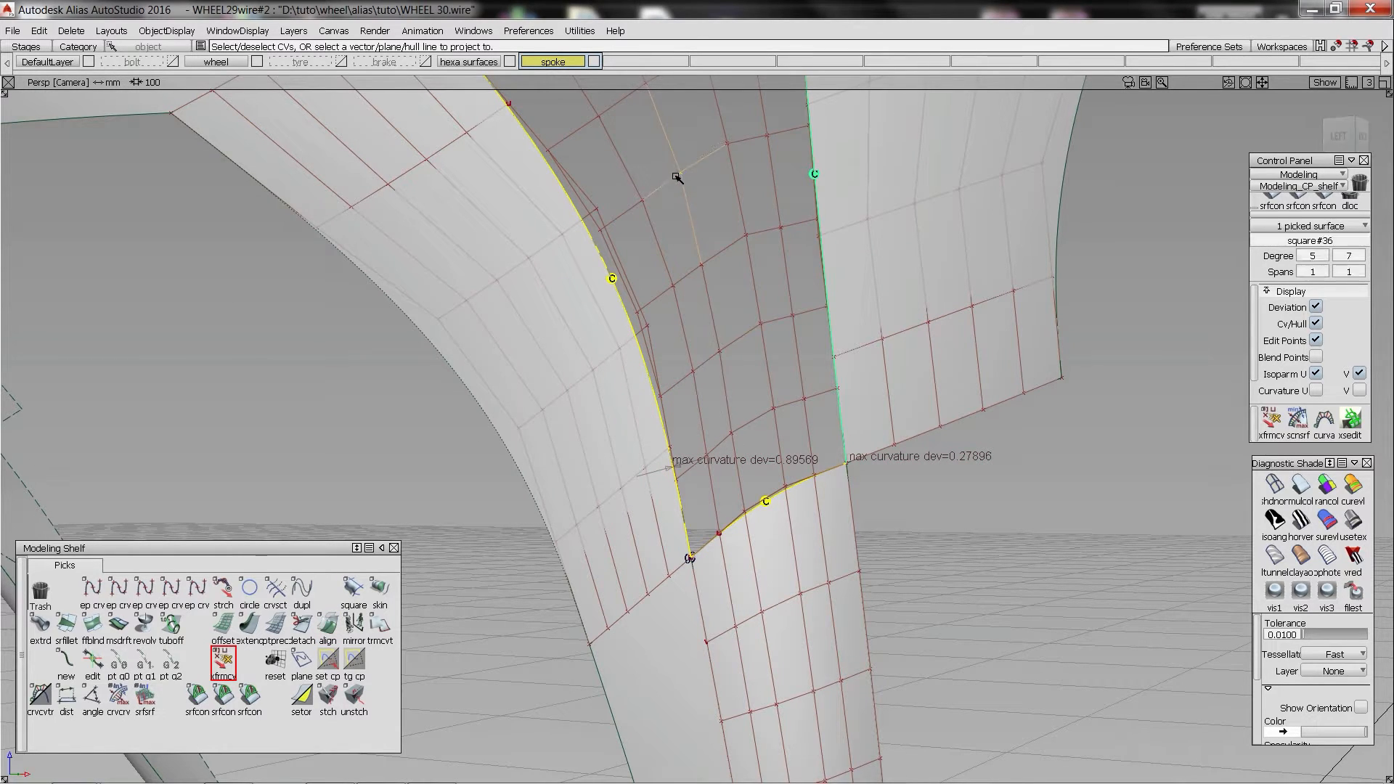
- Realign the central surface's curved inner edge to its neighbour with G2 continuity and the Project alignment type
ctrl+shift+middle_drag(679, 177, 678, 109)
click(624, 288)
click(628, 442)
click(694, 493)
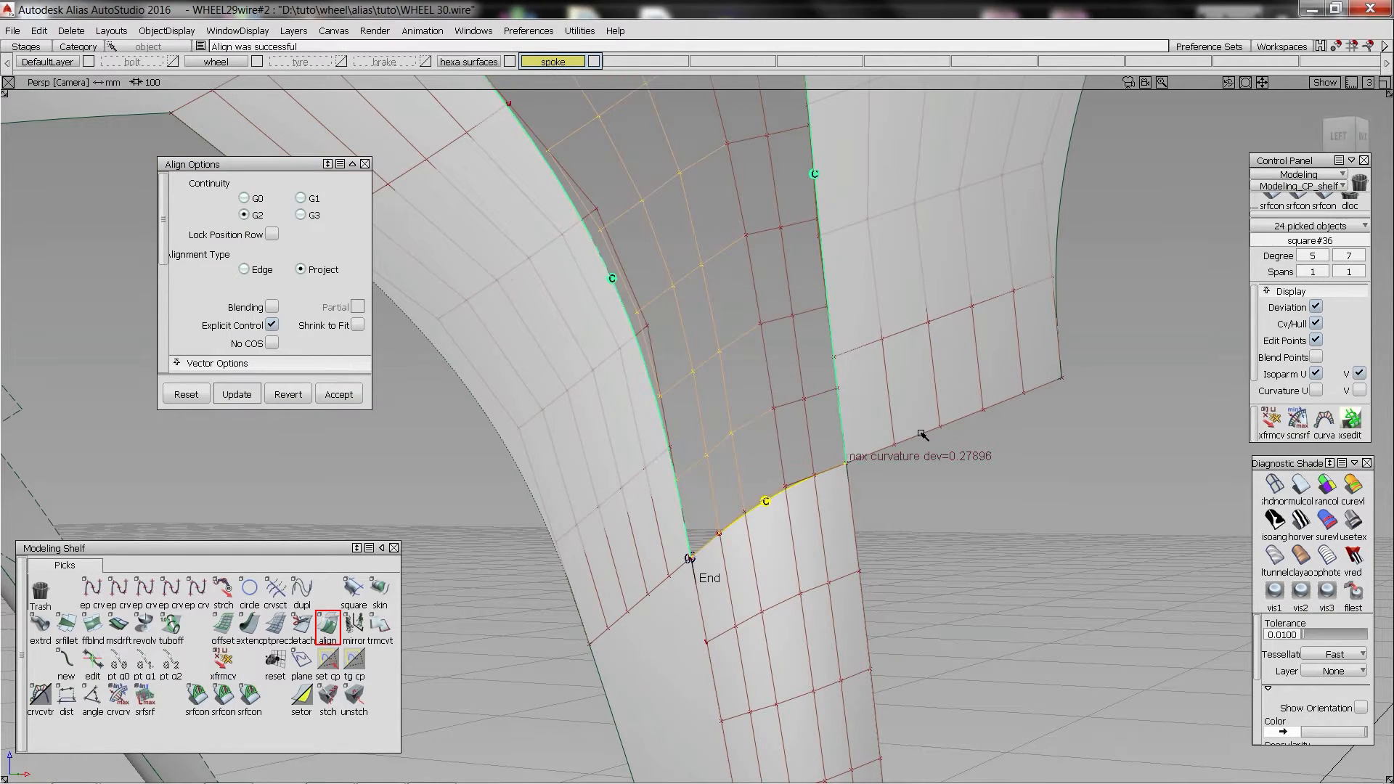
- Adjust the central surface's CVs near its lower edge and straight side with the Transform CV tool
alt+shift+drag(923, 433, 921, 454)
ctrl+shift+drag(666, 374, 716, 397)
ctrl+shift+middle_drag(716, 397, 718, 461)
click(775, 415)
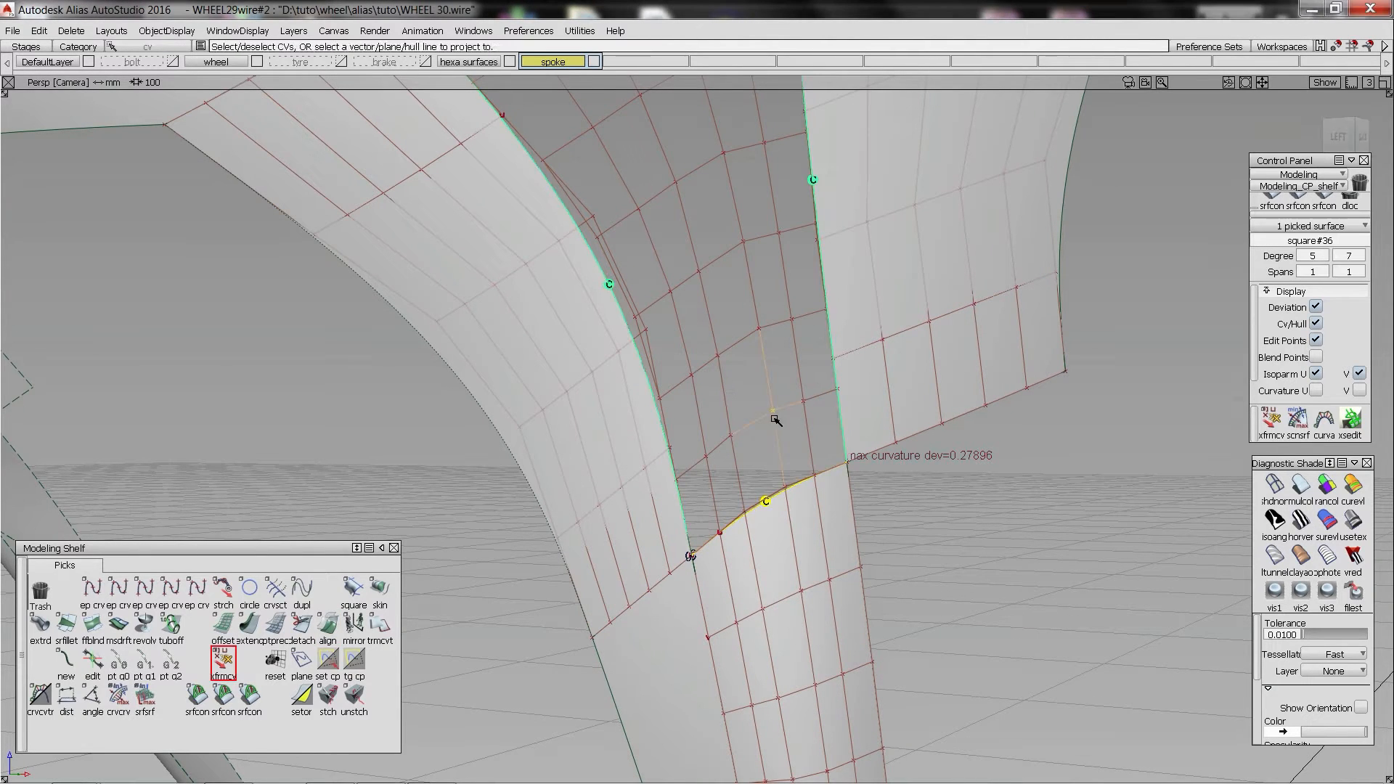
click(774, 413)
drag(901, 508, 962, 523)
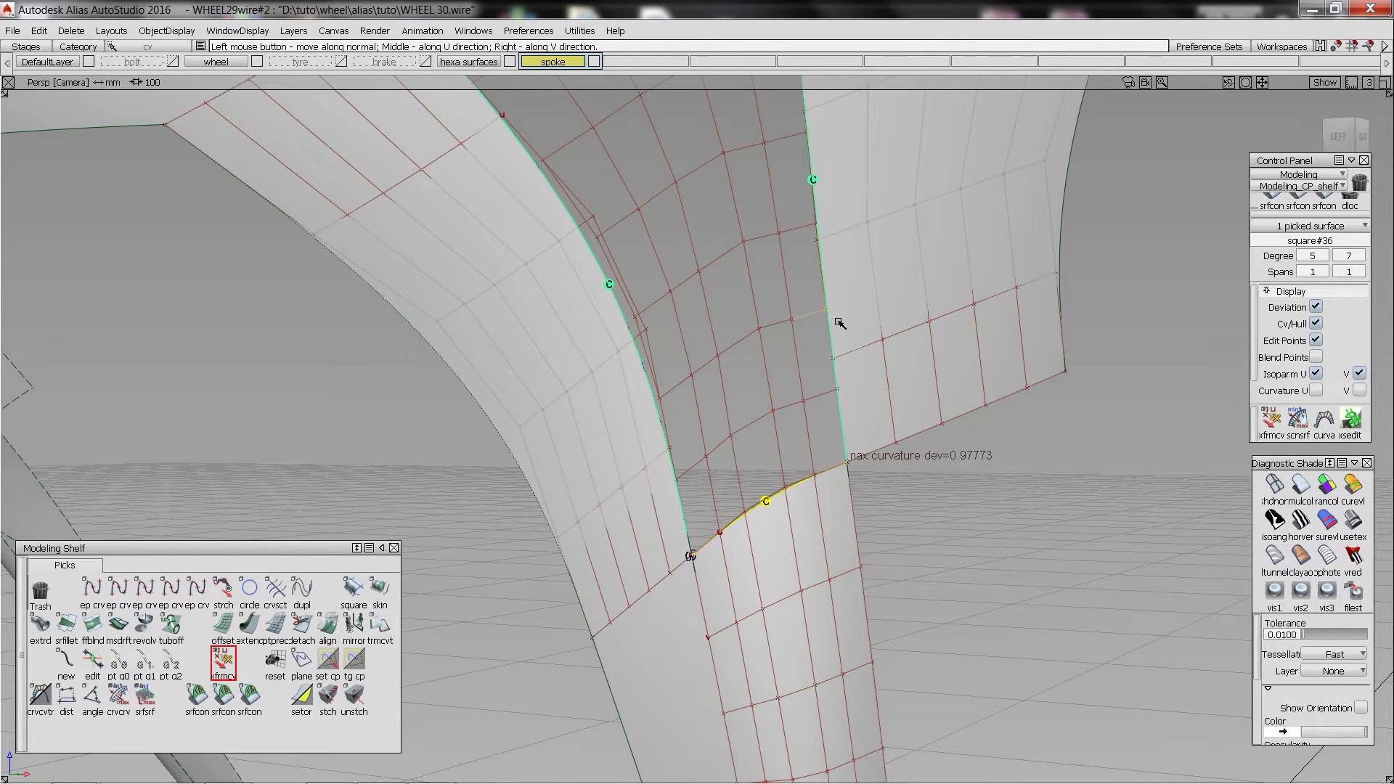
click(823, 318)
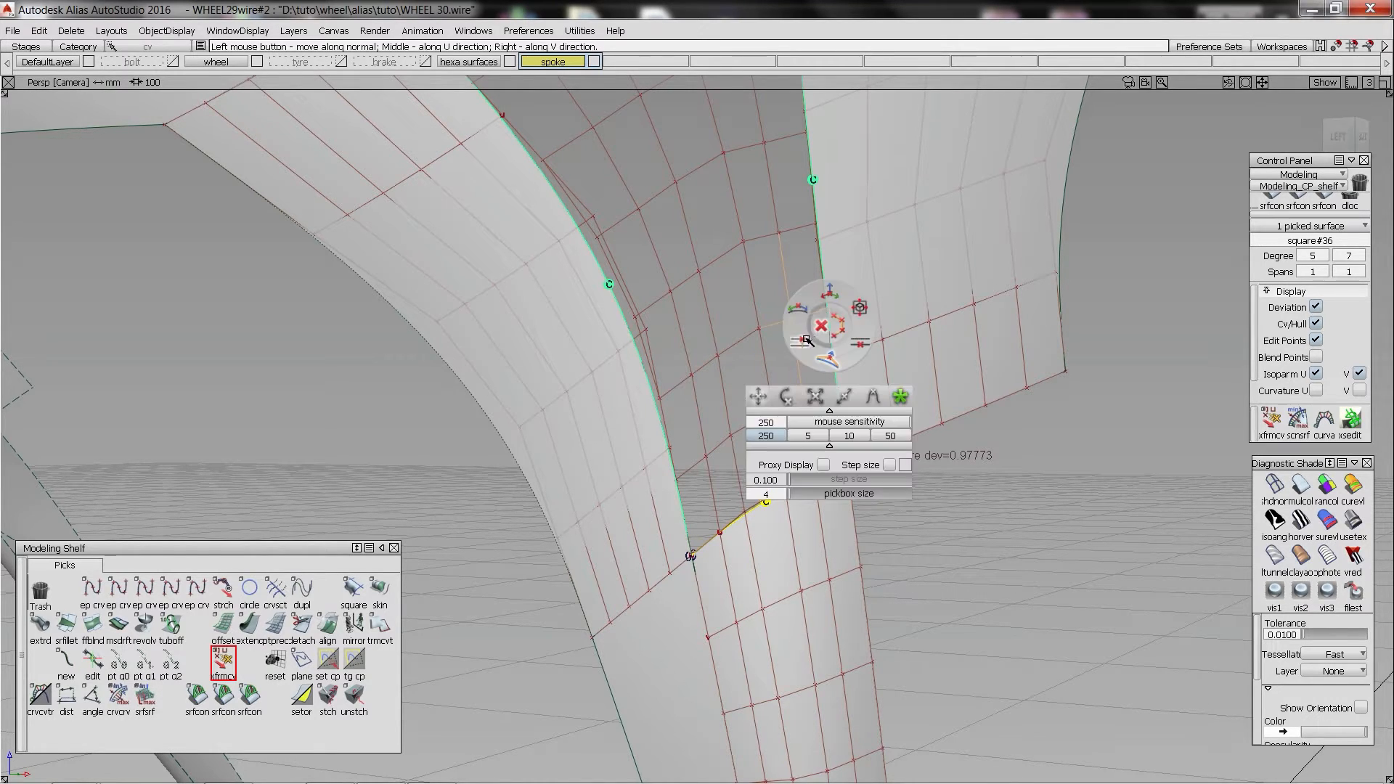
click(827, 317)
click(827, 318)
click(827, 327)
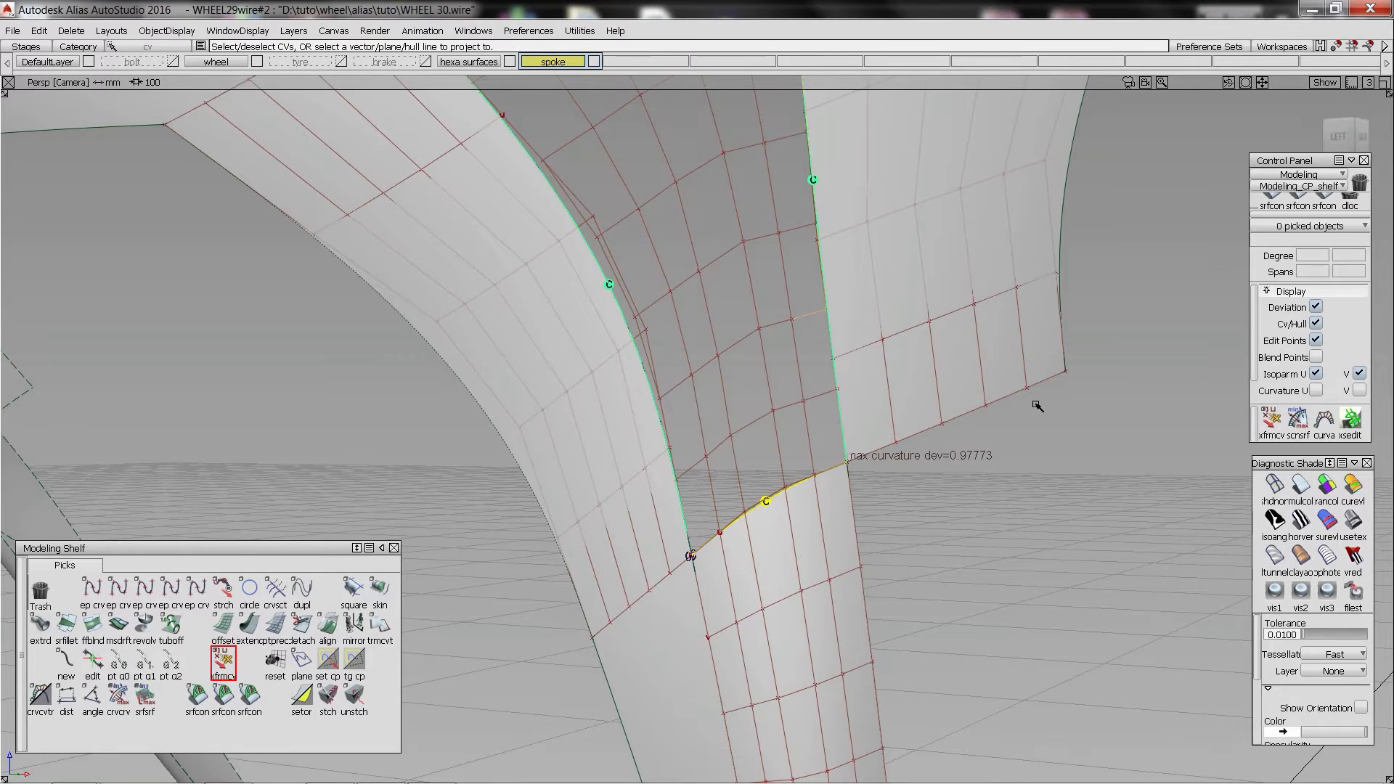
- Hide the CVs and hulls of the central surface and its four neighbours, and bring back the rest of the spoke model
key(space)
click(1017, 528)
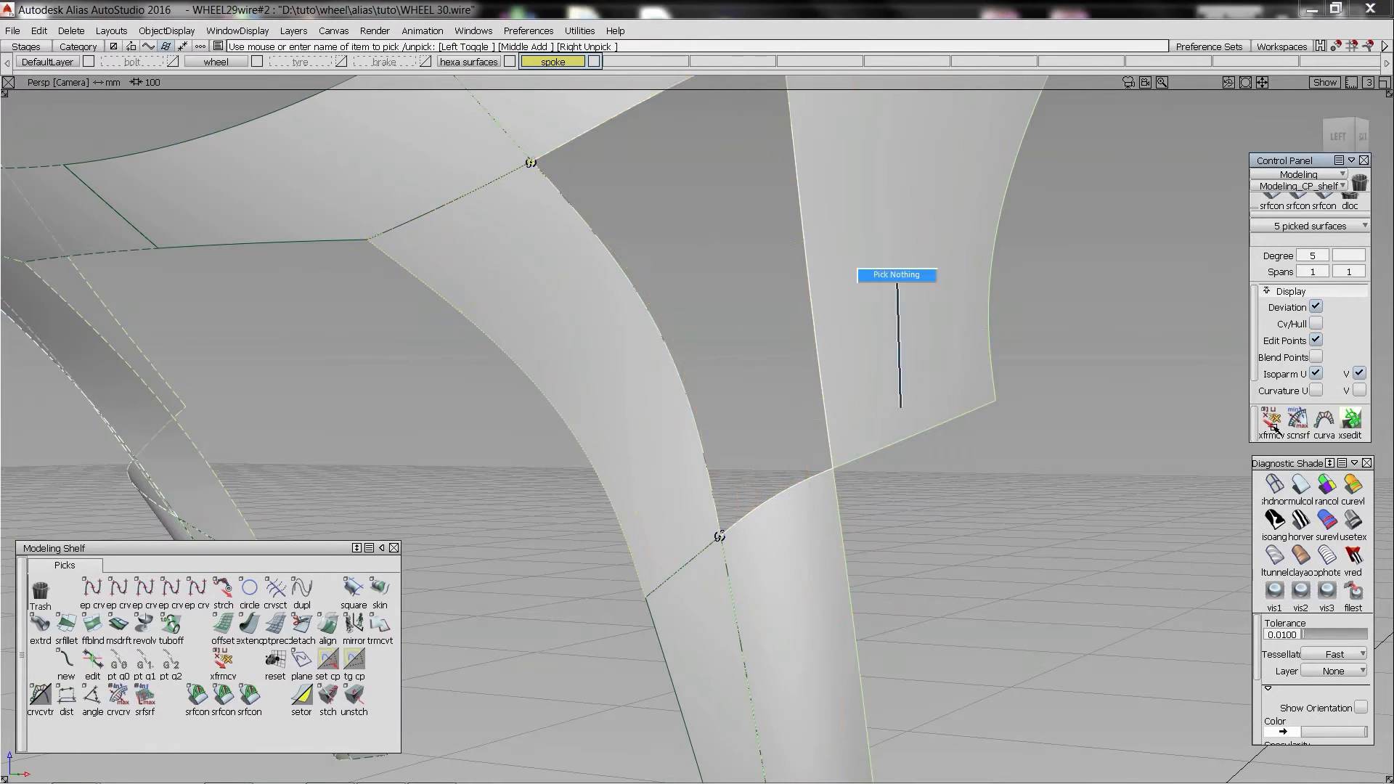
alt+shift+drag(897, 407, 642, 314)
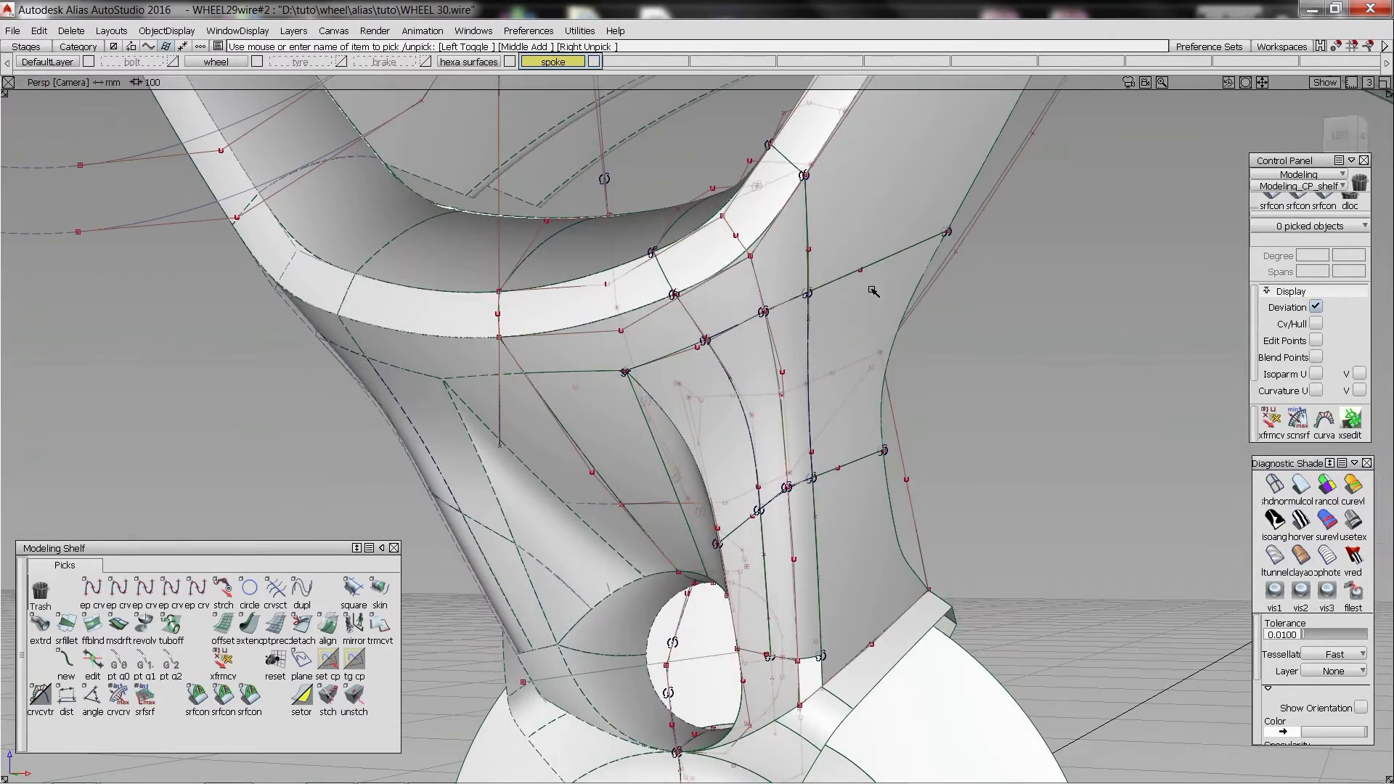
alt+shift+drag(673, 276, 831, 373)
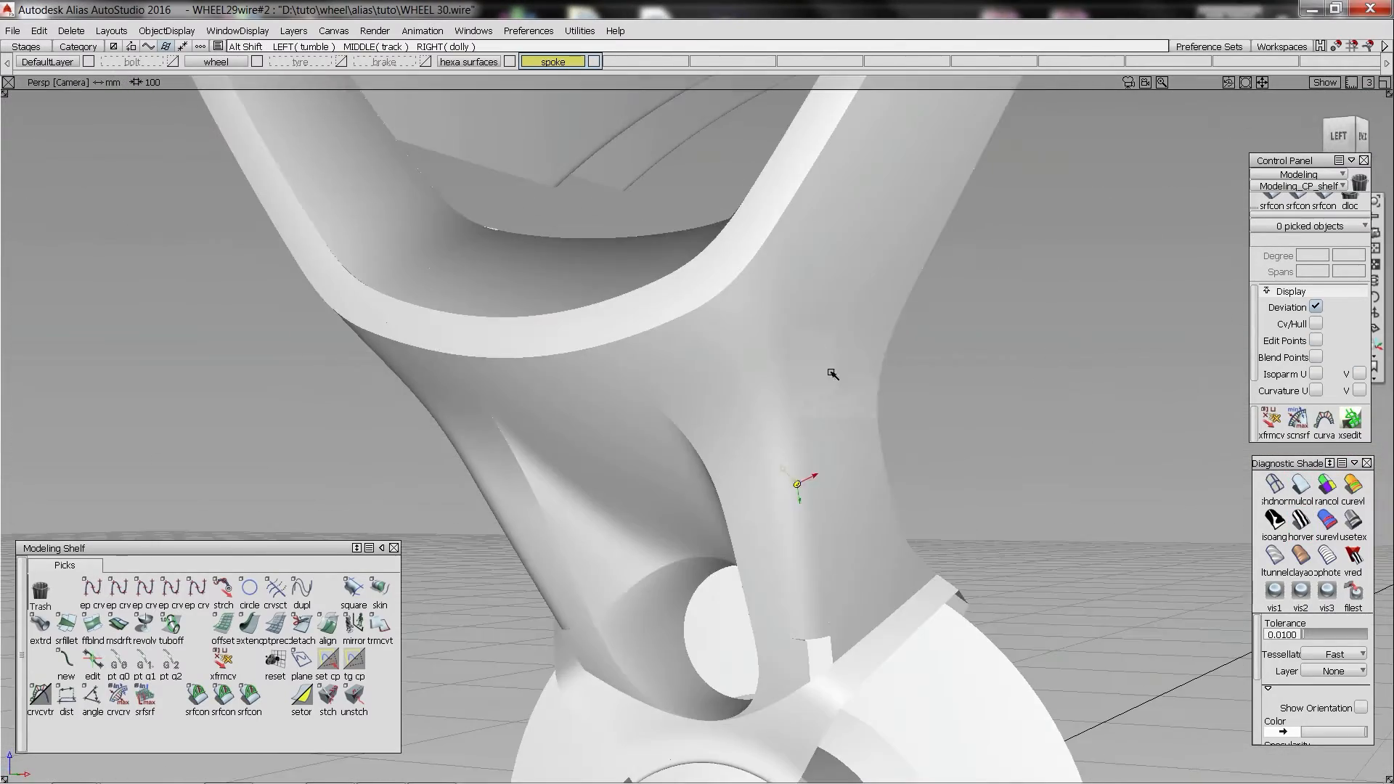
- Select all spoke surfaces plus the curves across the circular hole and isolate them by hiding the remaining curves
alt+shift+right_drag(831, 373, 785, 361)
drag(875, 587, 632, 316)
mouse_move(632, 316)
alt+shift+right_down()
mouse_move(672, 407)
mouse_move(701, 581)
alt+shift+right_up()
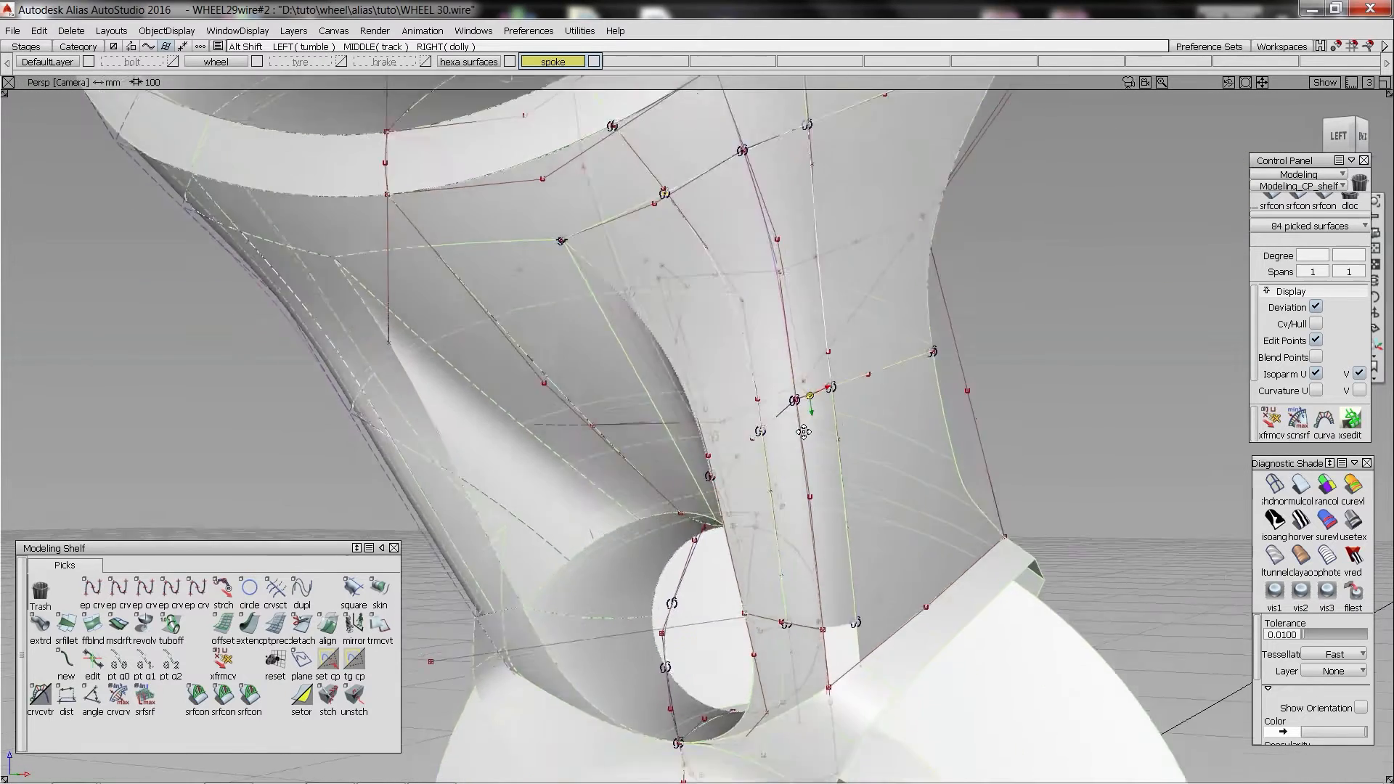
alt+shift+middle_drag(701, 581, 667, 492)
mouse_move(667, 492)
ctrl+shift+mouse_down()
mouse_move(697, 456)
mouse_move(684, 489)
ctrl+shift+mouse_up()
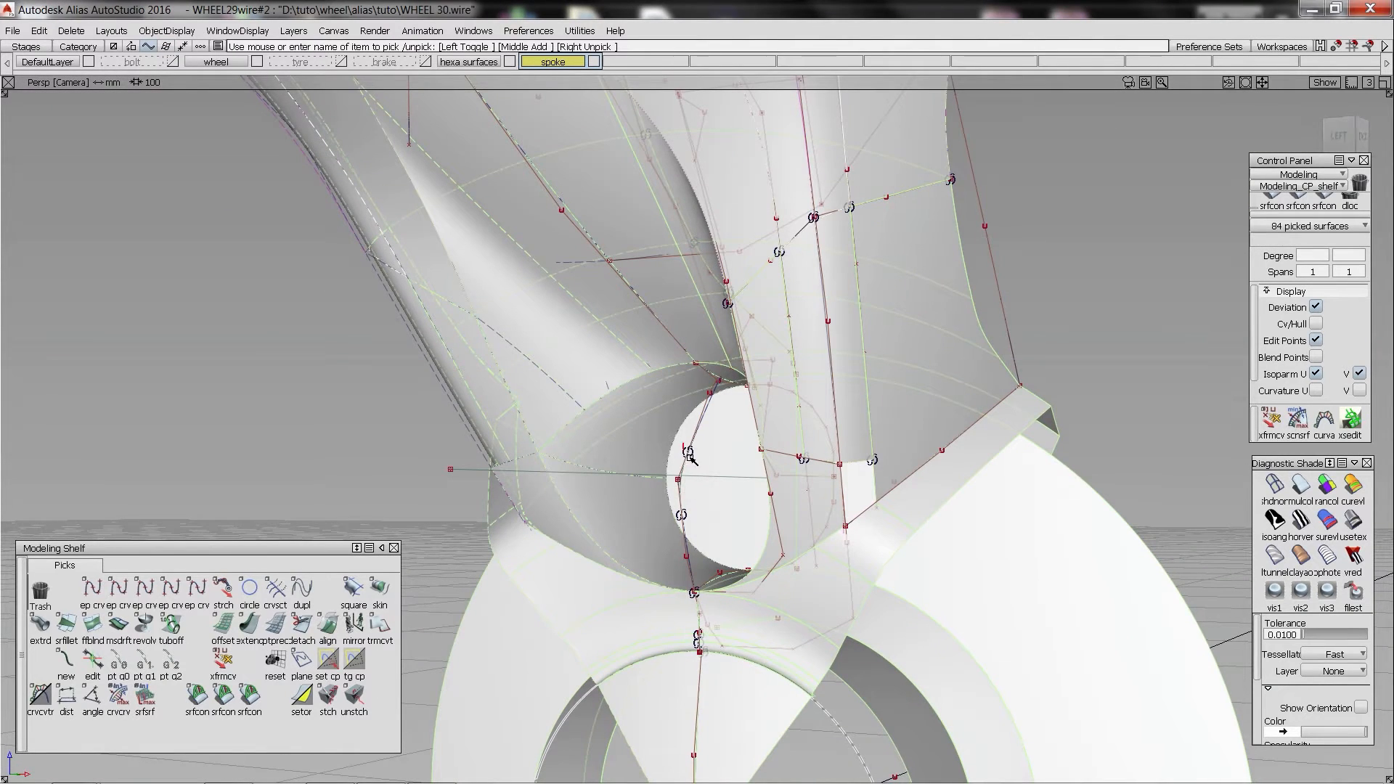
mouse_move(835, 465)
alt+shift+right_down()
mouse_move(868, 501)
mouse_move(872, 488)
alt+shift+right_up()
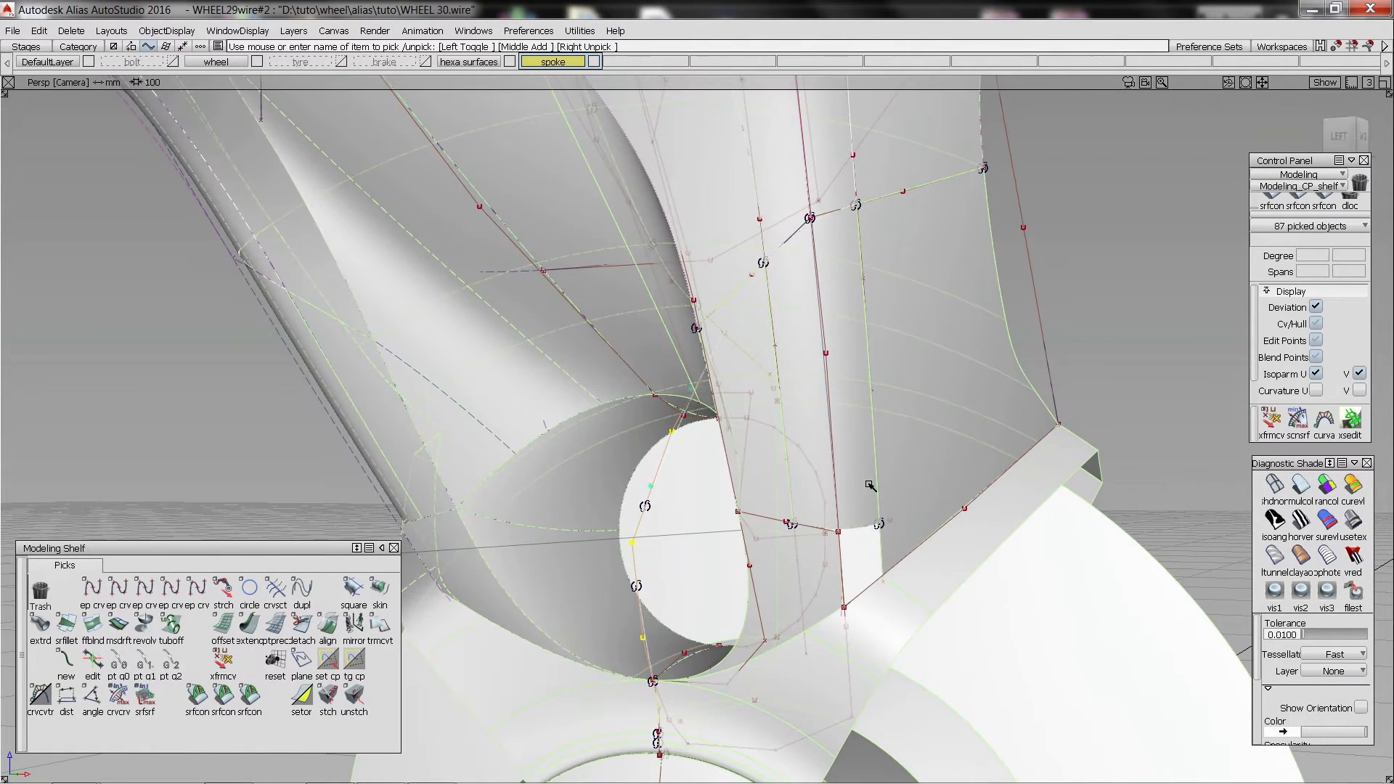
key(ctrl+h)
- Draw an edit-point curve from the spoke edge beside the hole down to the flange edge, and align it with G2 continuity to square#9.trimEdge
mouse_move(839, 522)
ctrl+shift+mouse_down()
mouse_move(843, 449)
mouse_move(796, 566)
ctrl+shift+mouse_up()
key(F3)
key(F4)
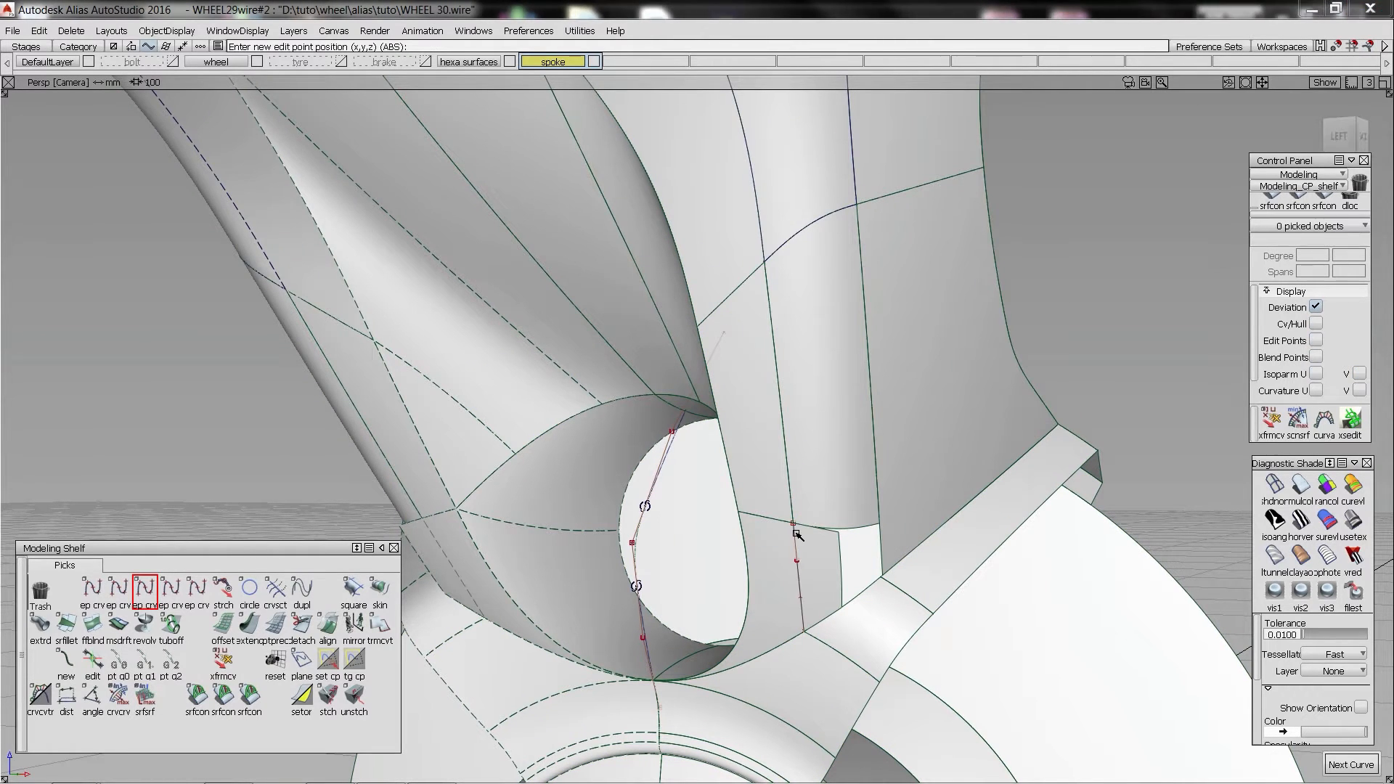
click(791, 508)
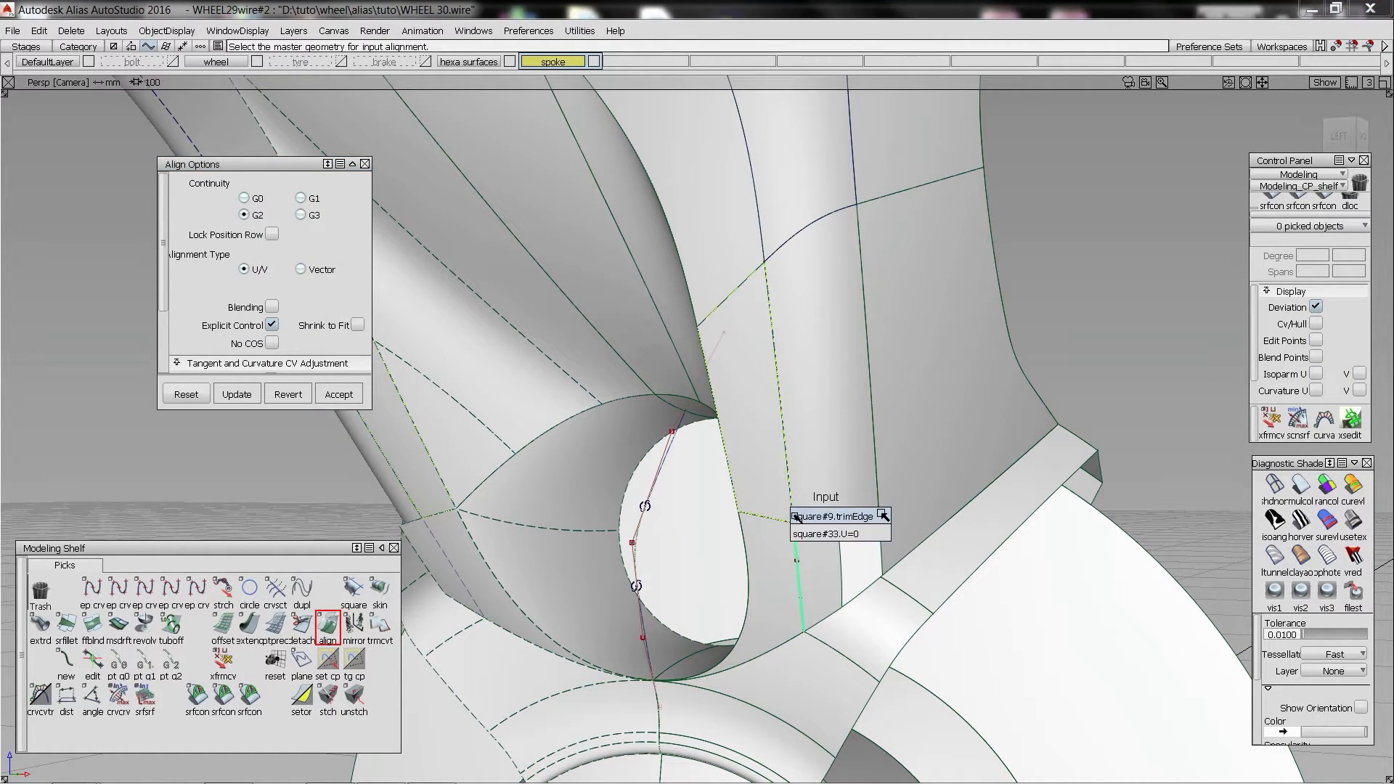
click(842, 516)
- Open the upper blend point of the blend curve across the circular hole for editing
ctrl+shift+drag(794, 479, 717, 560)
click(651, 515)
key(F5)
click(646, 508)
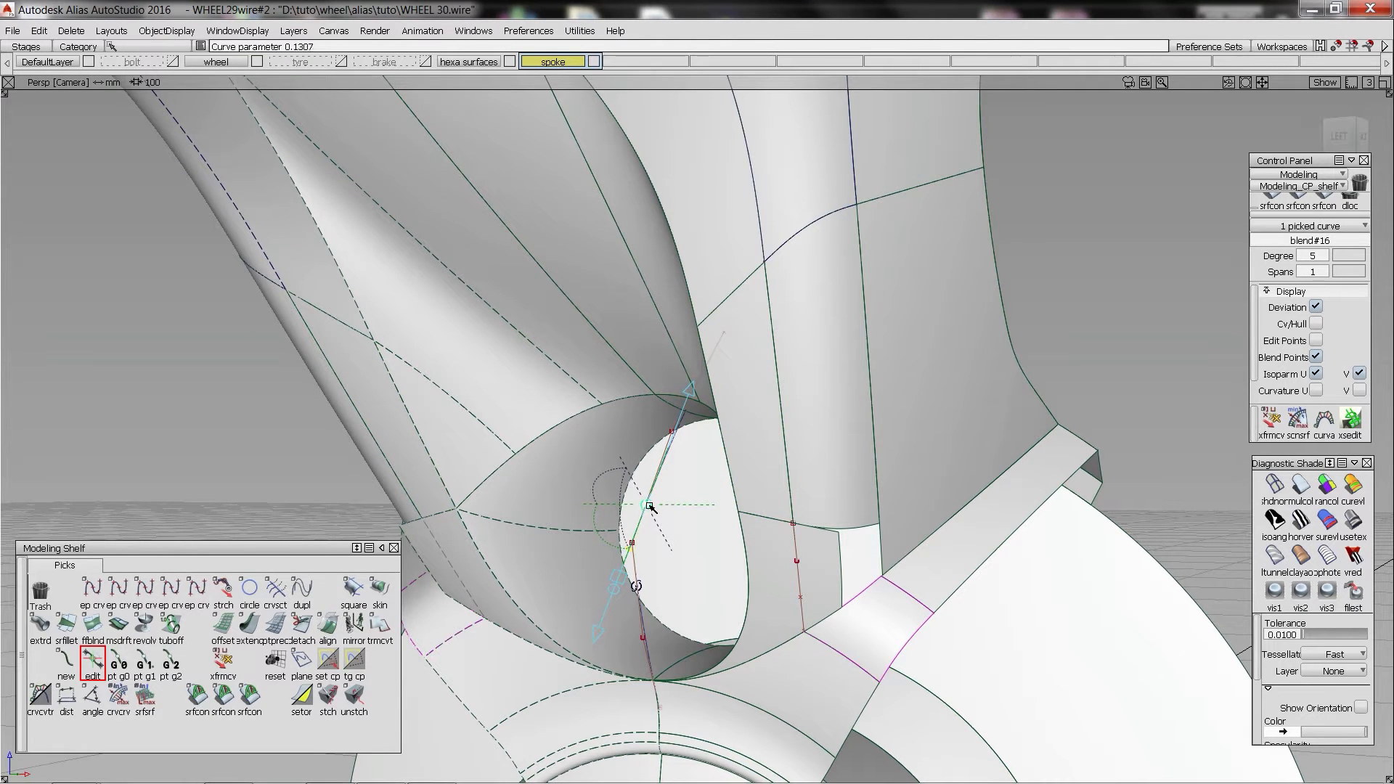
drag(650, 507, 649, 506)
- Project the new curve onto square#10 and trim that surface, keeping the part on the circular hole's side
click(879, 599)
alt+shift+drag(879, 599, 815, 597)
click(816, 600)
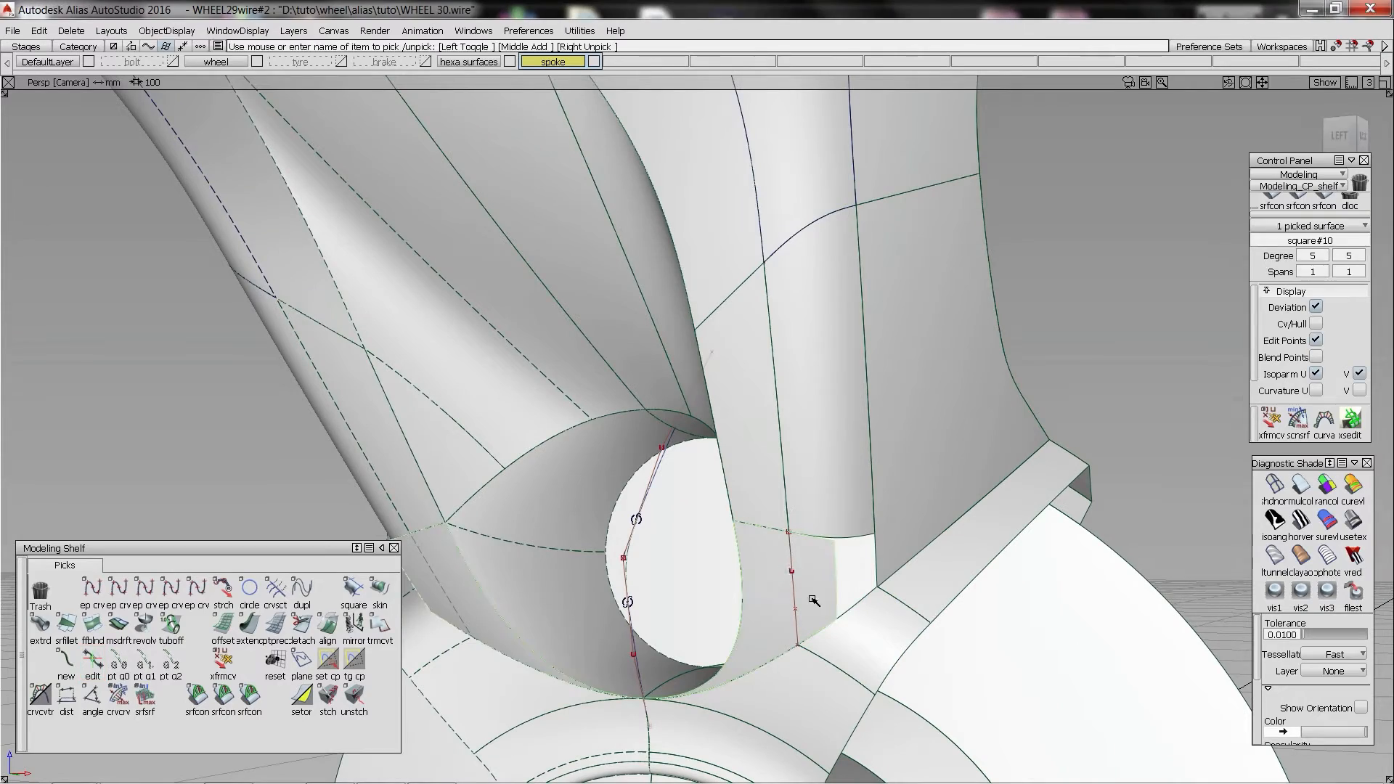
ctrl+shift+right_drag(816, 601, 802, 573)
click(794, 569)
ctrl+shift+right_drag(783, 528, 783, 568)
click(785, 573)
key(space)
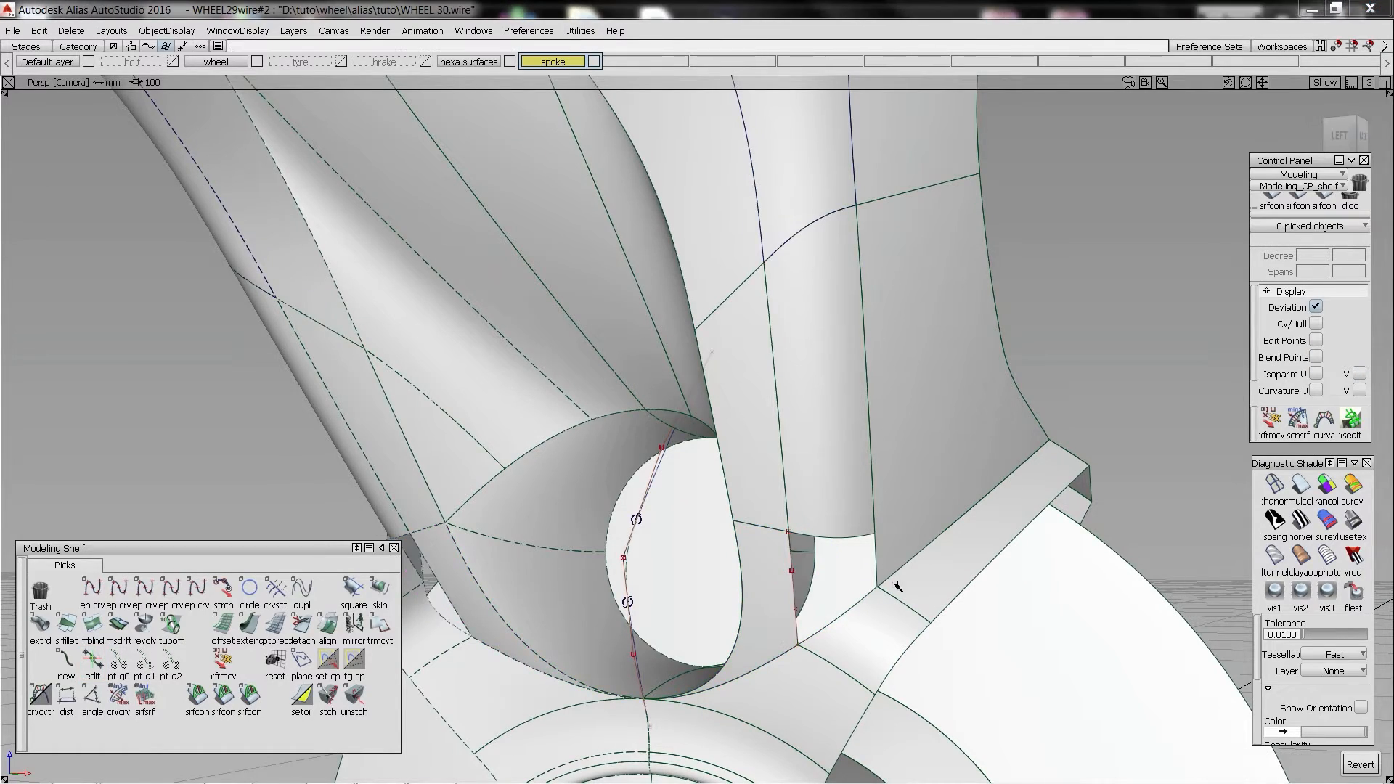
- Save the model as WHEEL 31.wire
mouse_move(888, 565)
alt+shift+mouse_down()
mouse_move(778, 514)
mouse_move(875, 572)
alt+shift+mouse_up()
alt+shift+middle_drag(875, 571, 877, 551)
alt+shift+click(877, 550)
alt+shift+right_drag(877, 551, 899, 492)
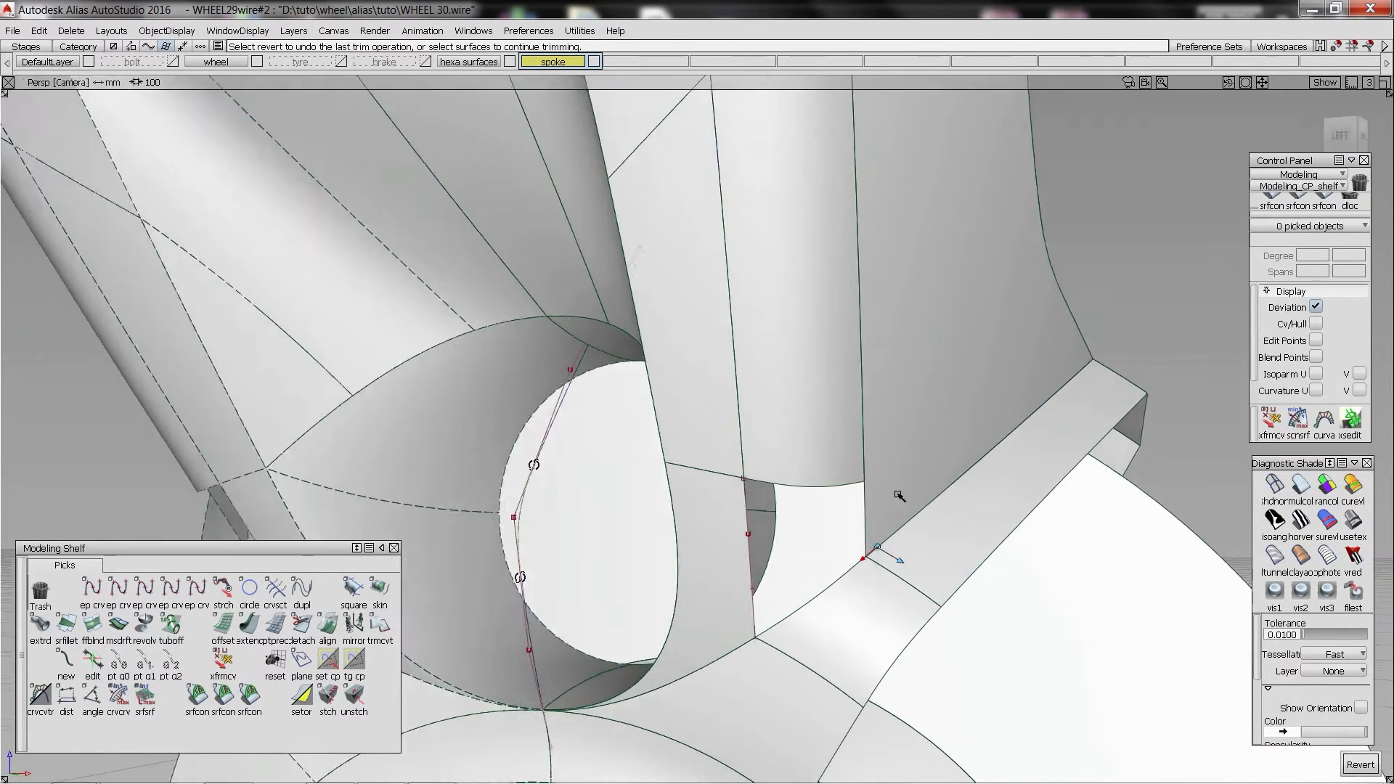
alt+shift+drag(900, 491, 865, 426)
alt+shift+right_drag(865, 427, 889, 374)
alt+shift+middle_drag(889, 375, 897, 426)
key(ctrl+s)
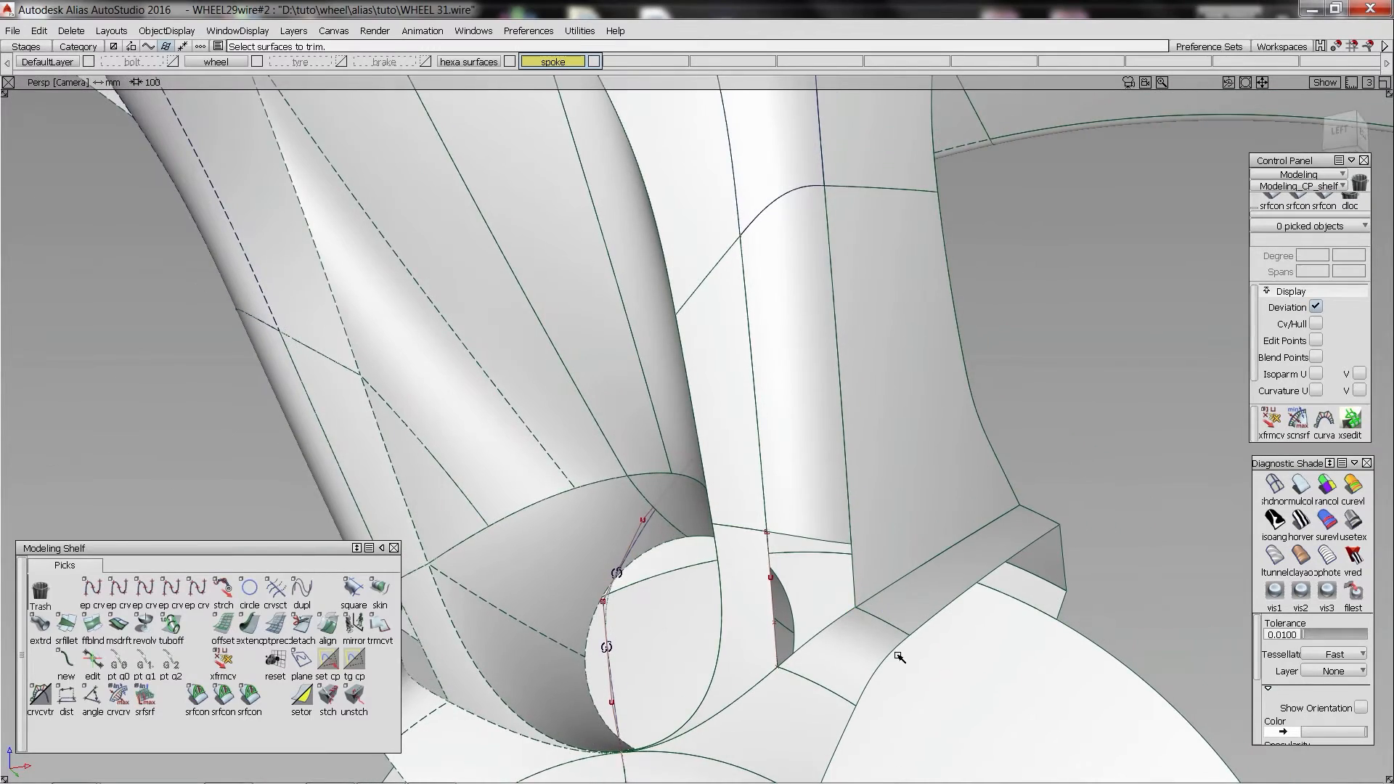
- Create a tubular offset along the edge between the spoke wall and the sloping strip, and delete the tube surface while keeping its offset curves
alt+shift+click(885, 588)
alt+shift+right_drag(886, 587, 897, 544)
alt+shift+drag(897, 545, 839, 576)
alt+shift+middle_drag(840, 576, 681, 326)
alt+shift+drag(681, 325, 803, 473)
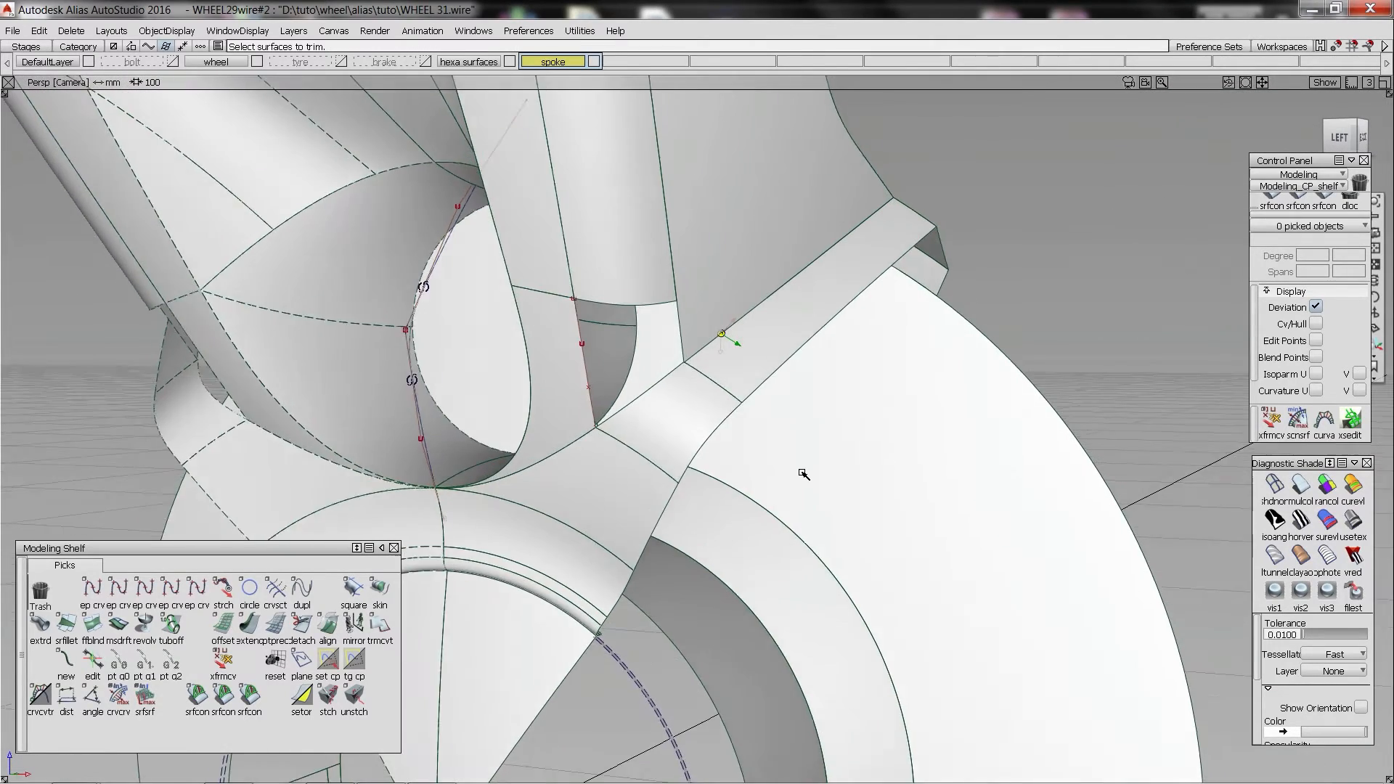
alt+shift+right_drag(804, 473, 791, 407)
alt+shift+middle_drag(770, 313, 774, 337)
ctrl+shift+drag(775, 337, 183, 324)
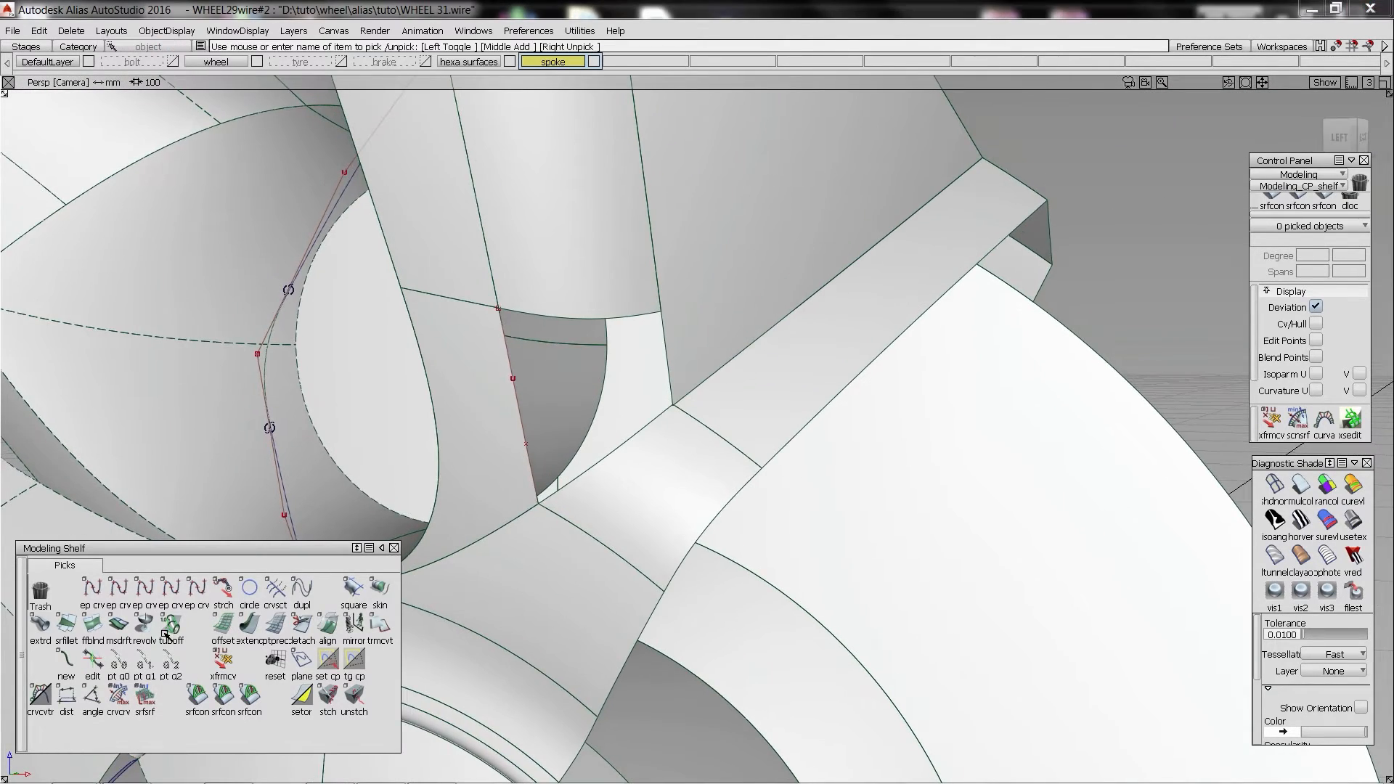
click(164, 633)
click(804, 297)
key(space)
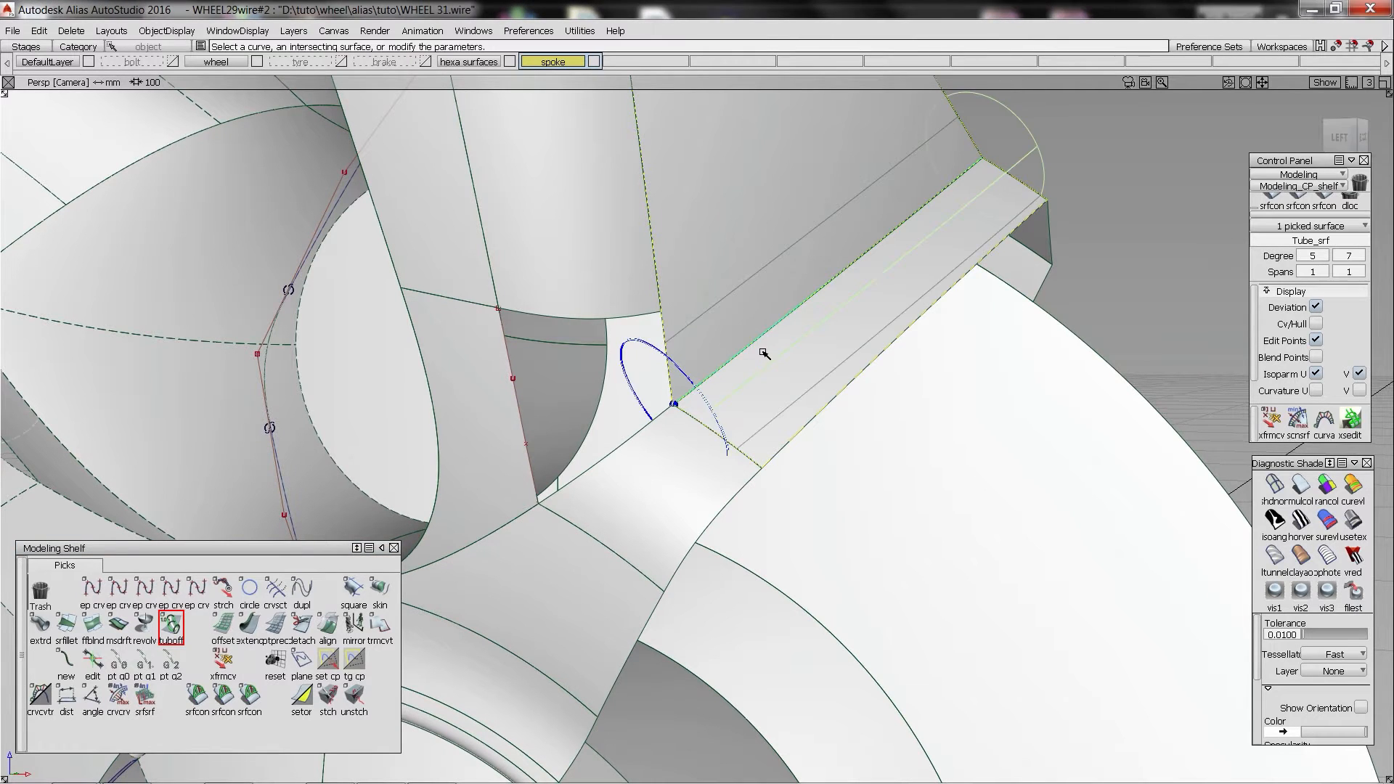
key(Delete)
key(Return)
- Draw a degree 2 edit-point curve over the offset line on the sloping strip and stretch its middle to fit the line
ctrl+shift+middle_drag(761, 360, 760, 425)
ctrl+alt+click(758, 441)
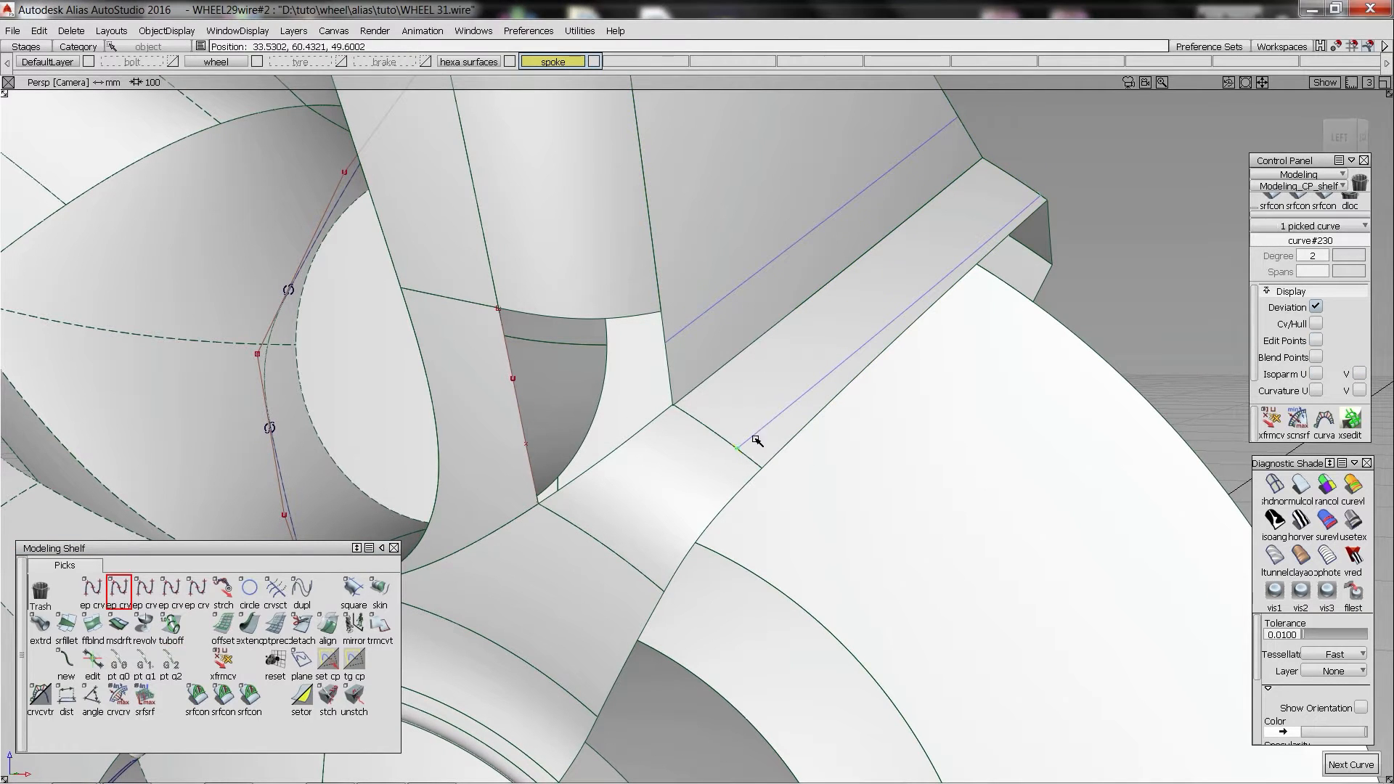
ctrl+shift+middle_drag(1138, 198, 1191, 240)
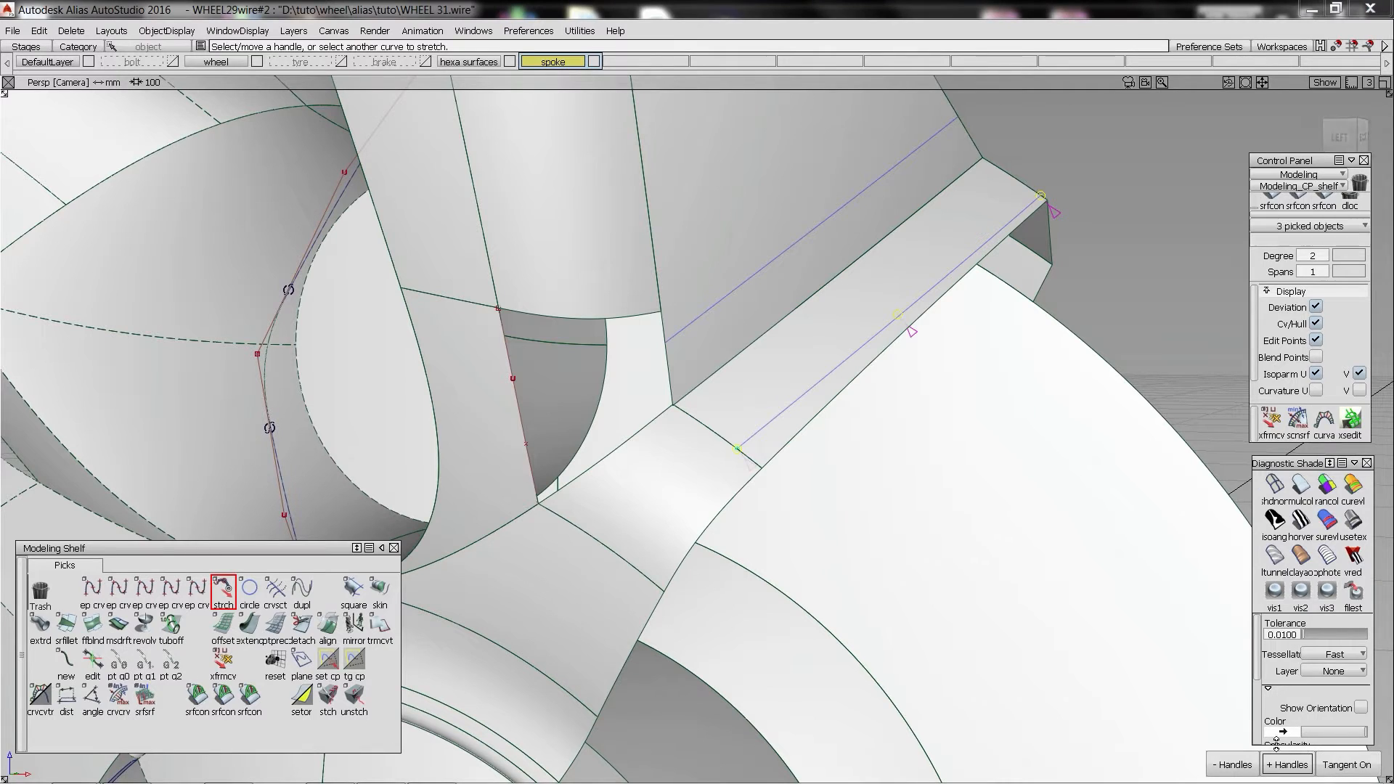
drag(886, 335, 900, 334)
- Draw a second degree 2 edit-point curve over the offset line on the spoke wall and fit it with Stretch
ctrl+shift+middle_drag(877, 345, 872, 278)
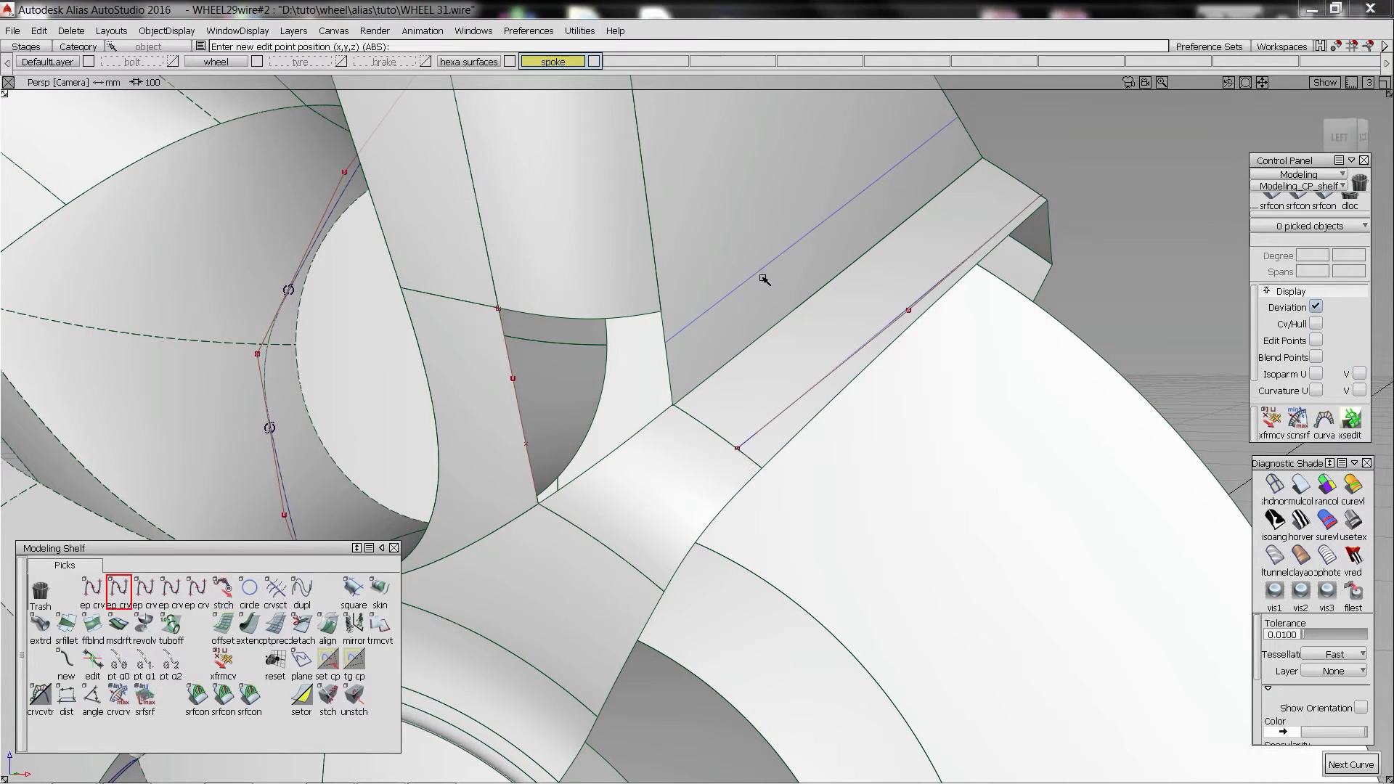
ctrl+alt+click(644, 352)
ctrl+shift+middle_drag(1047, 119, 1102, 169)
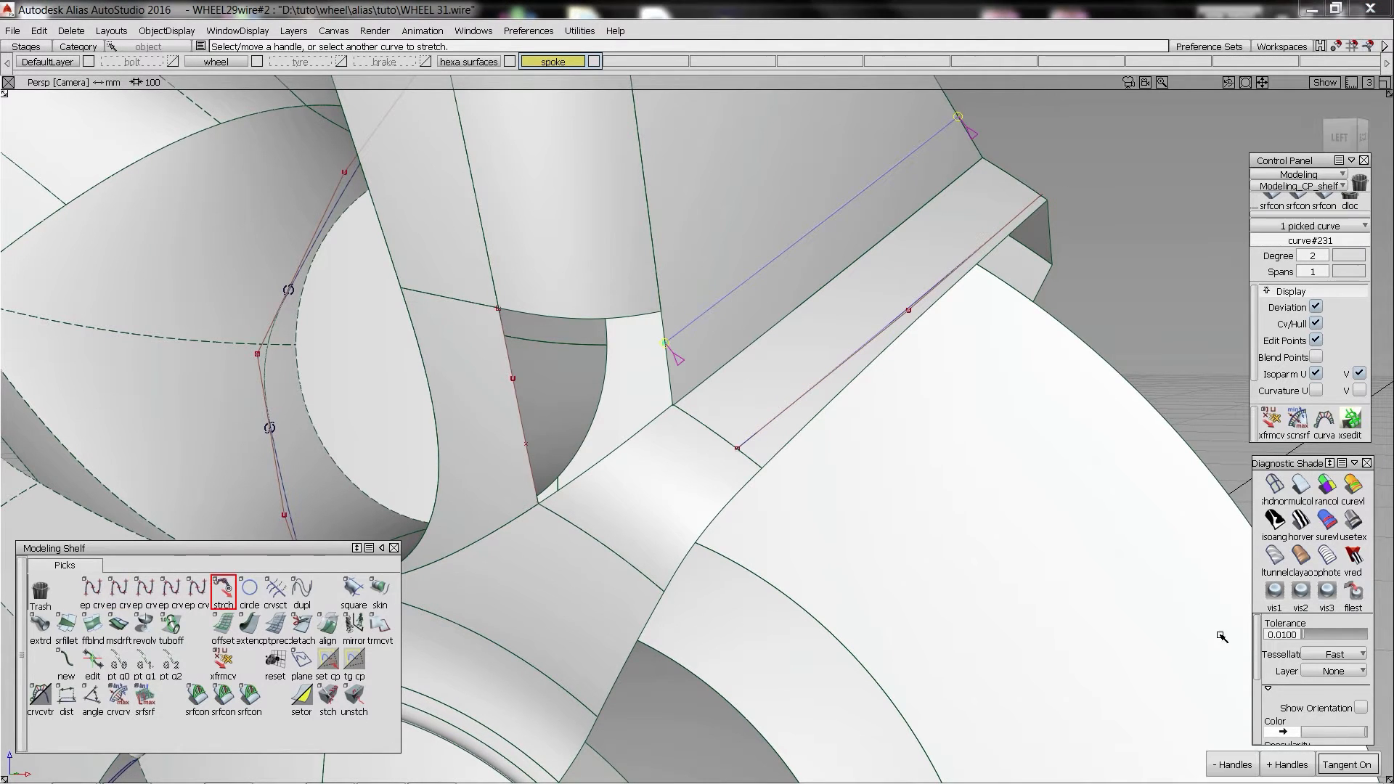
ctrl+shift+drag(830, 227, 813, 221)
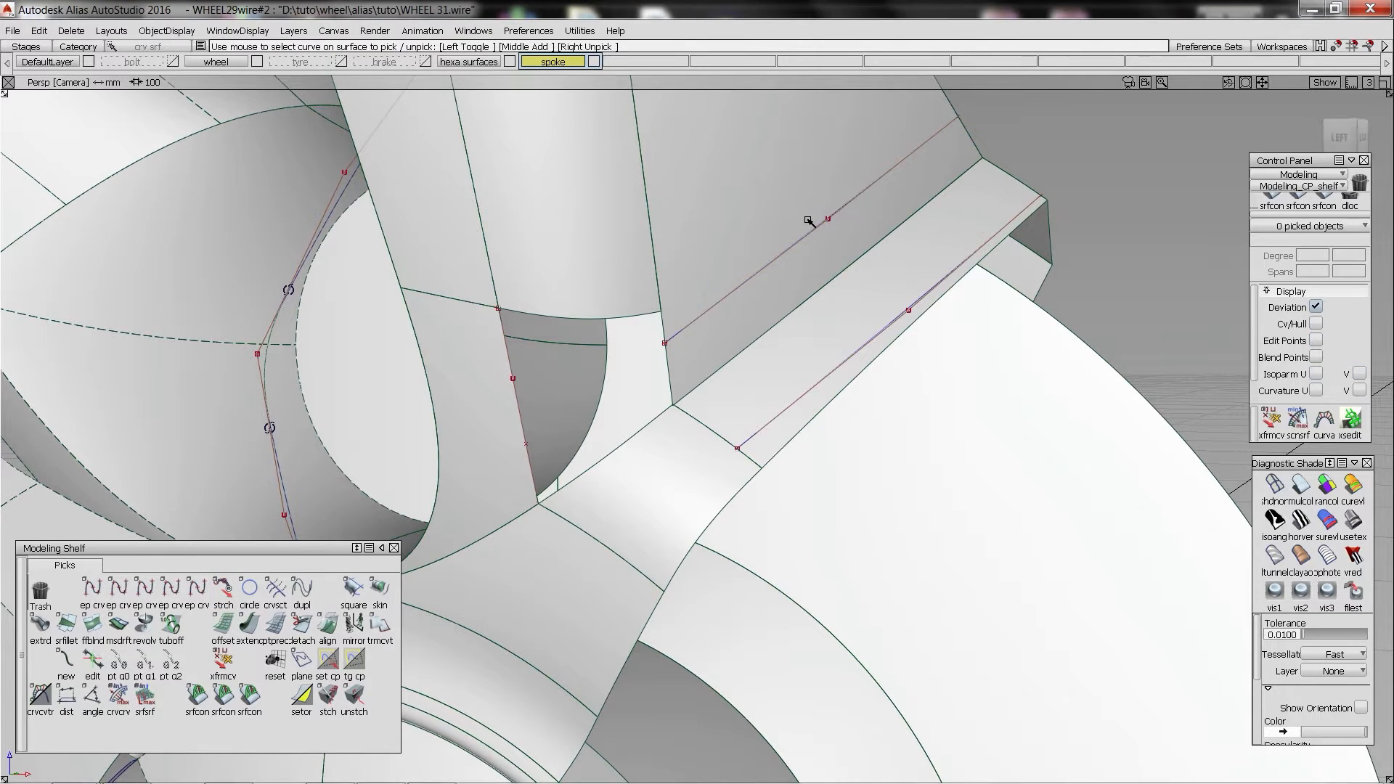
- Delete the offset curves-on-surface from the spoke wall and the sloping strip
click(825, 284)
click(841, 365)
key(Delete)
key(Return)
- Project the two fitted degree 2 curves onto the spoke wall and the sloping strip
ctrl+shift+drag(698, 217, 700, 236)
click(726, 251)
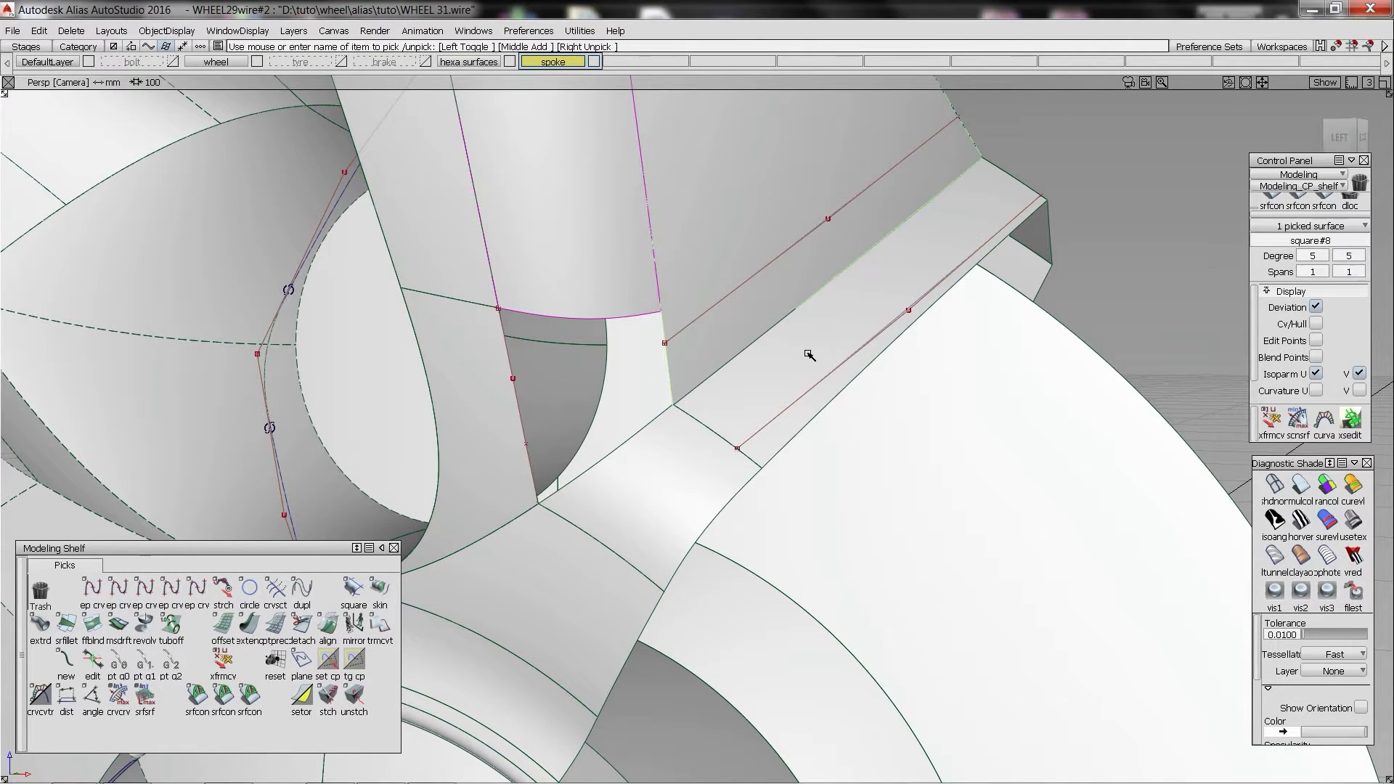
click(809, 354)
ctrl+shift+right_drag(725, 239, 740, 254)
click(759, 273)
click(824, 377)
key(space)
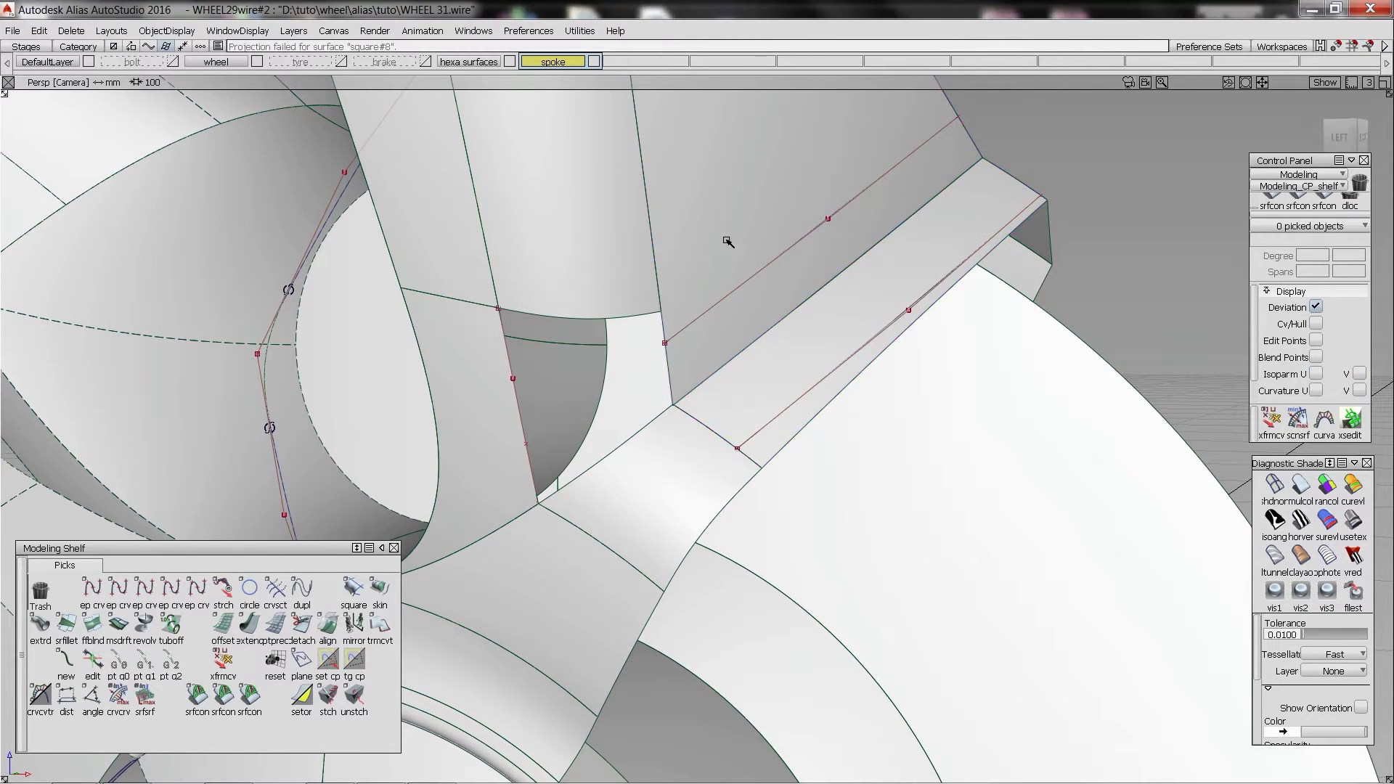
- Trim the spoke wall and the sloping strip back to the fitted curves, discarding the bands along their shared edge
alt+shift+drag(727, 291, 734, 218)
ctrl+shift+right_drag(731, 206, 779, 357)
click(714, 245)
click(716, 246)
key(space)
click(795, 407)
click(796, 407)
key(space)
- Create a blend curve joining the hole-side ends of the trimmed spoke wall edge and the trimmed strip edge
alt+shift+drag(732, 361, 676, 336)
ctrl+shift+middle_drag(674, 332, 652, 306)
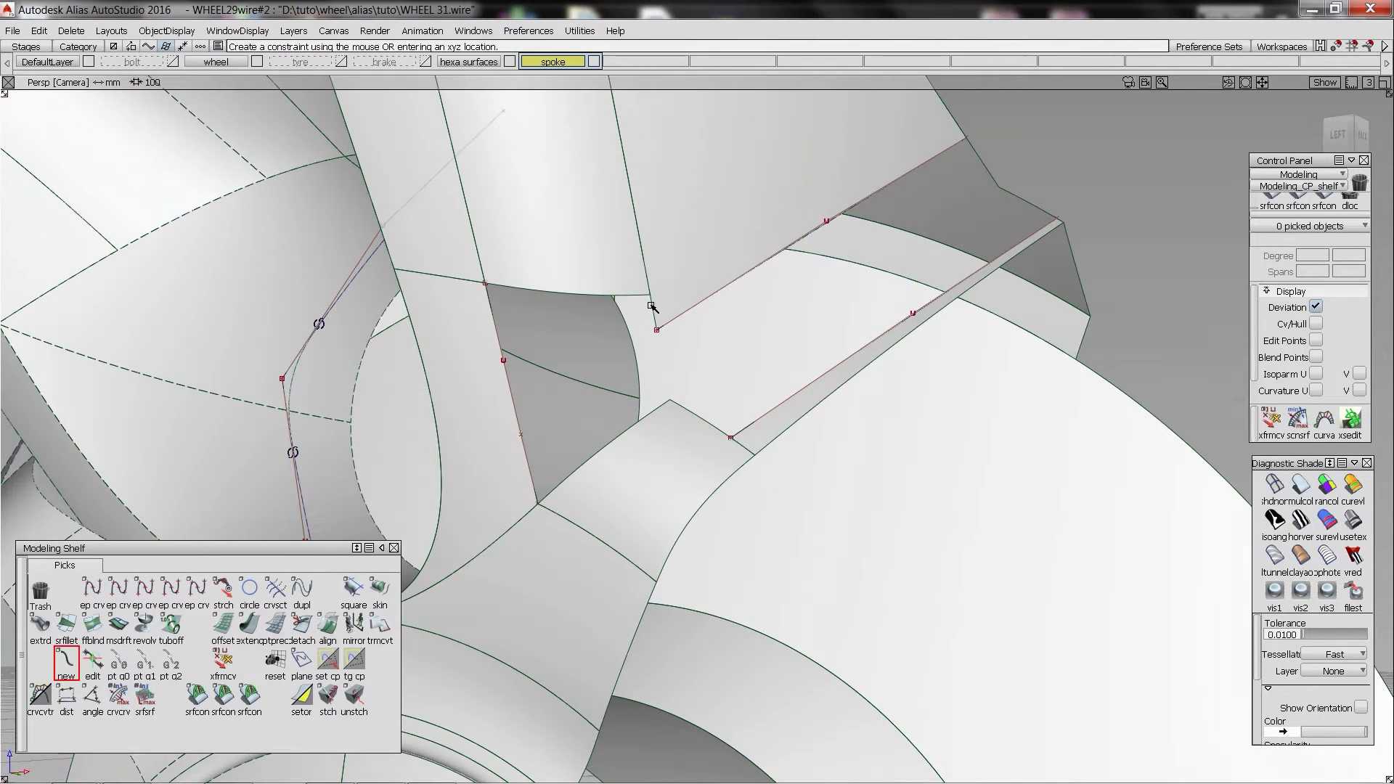
click(746, 435)
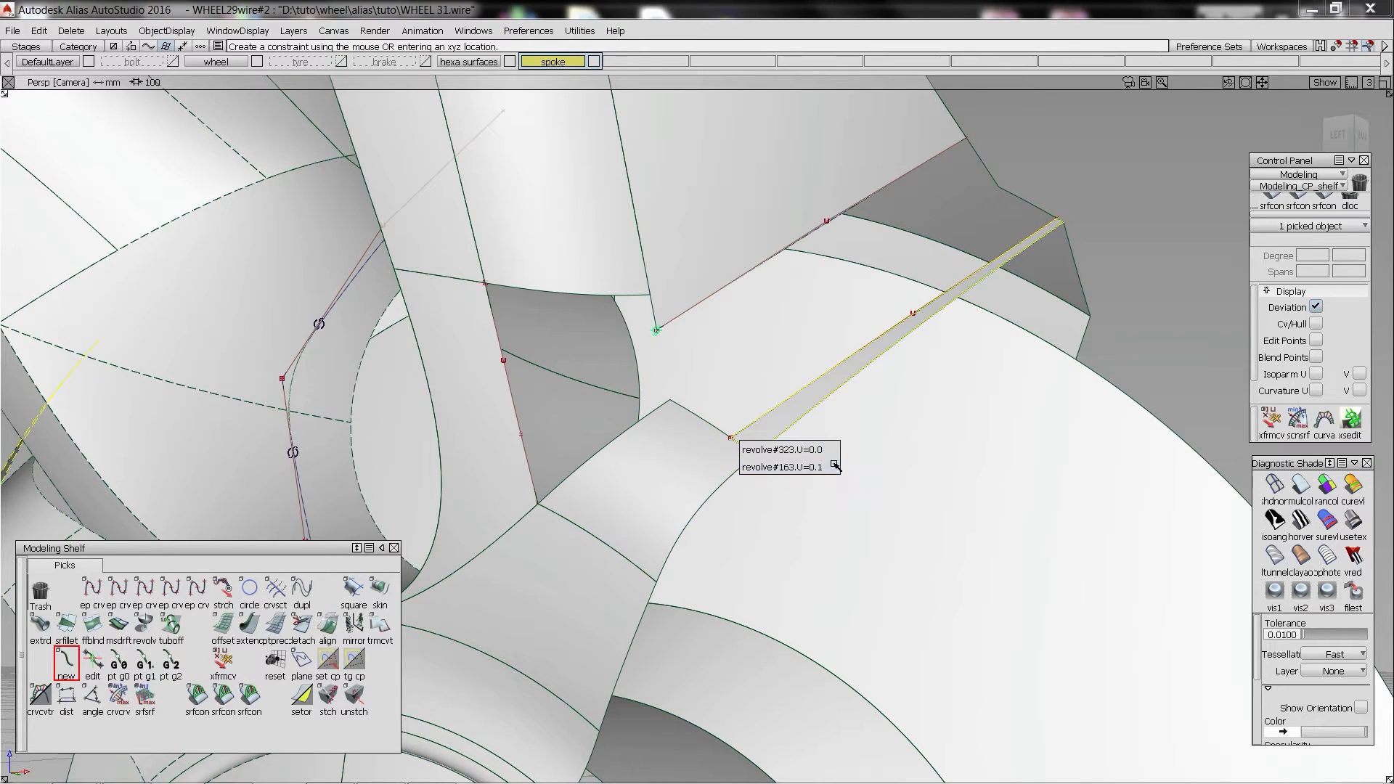
click(835, 465)
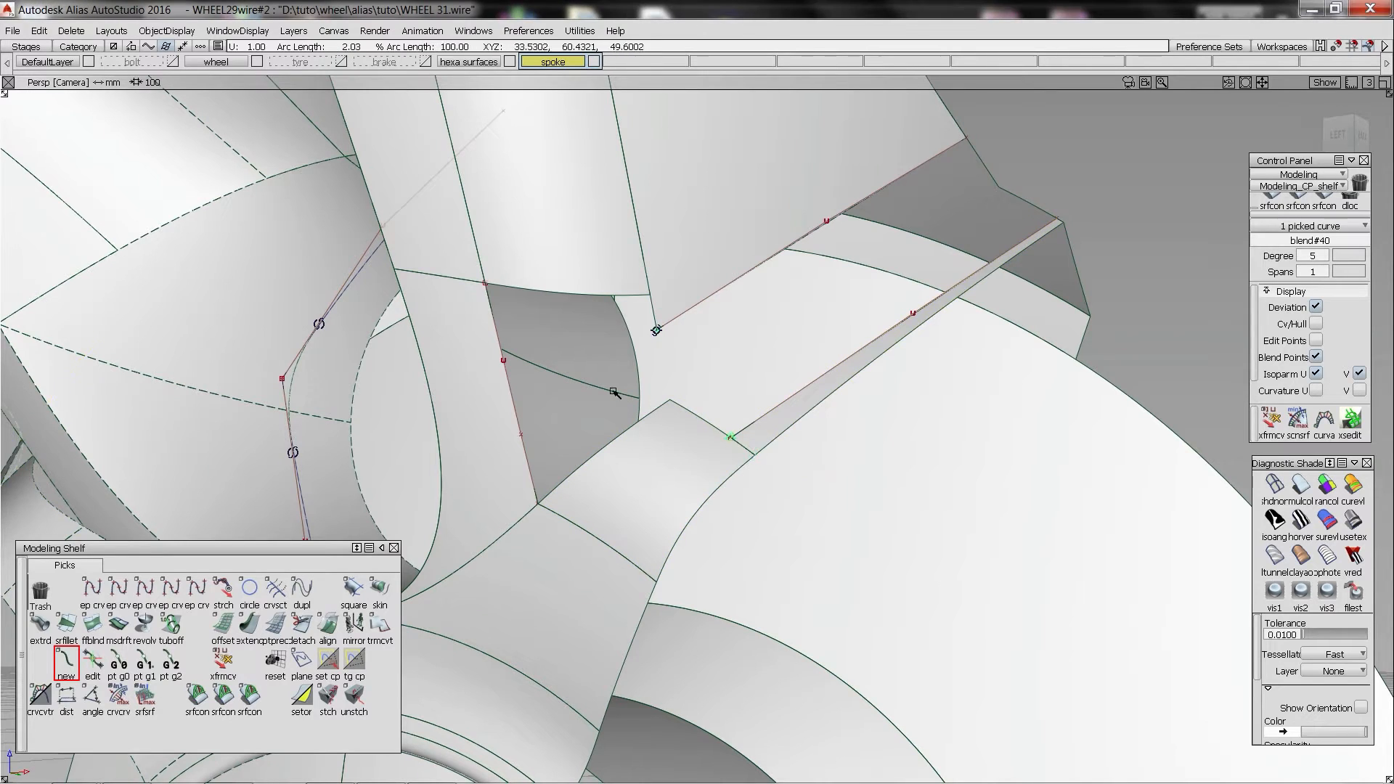
click(654, 329)
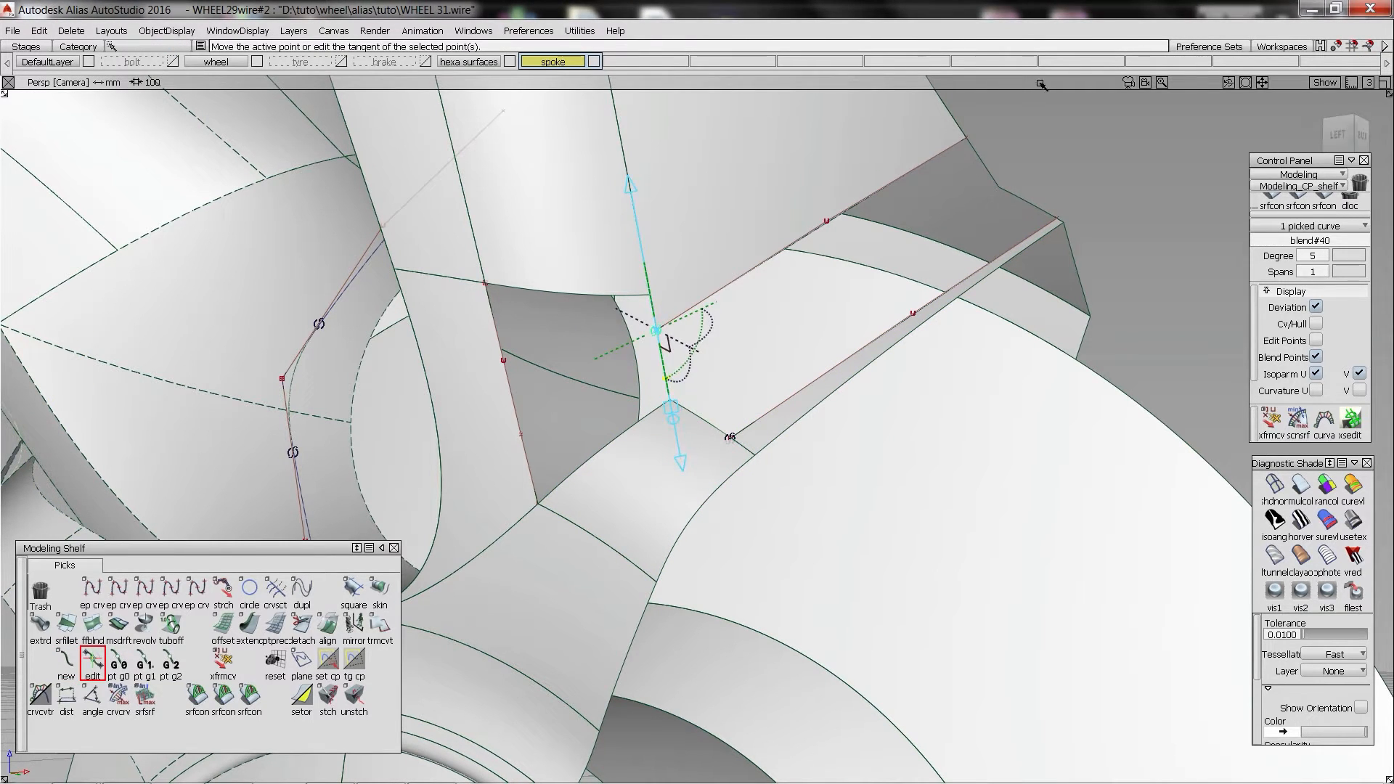
- Create a second blend curve across the outer ends of the trimmed spoke wall and the sloping strip
click(967, 138)
click(1052, 141)
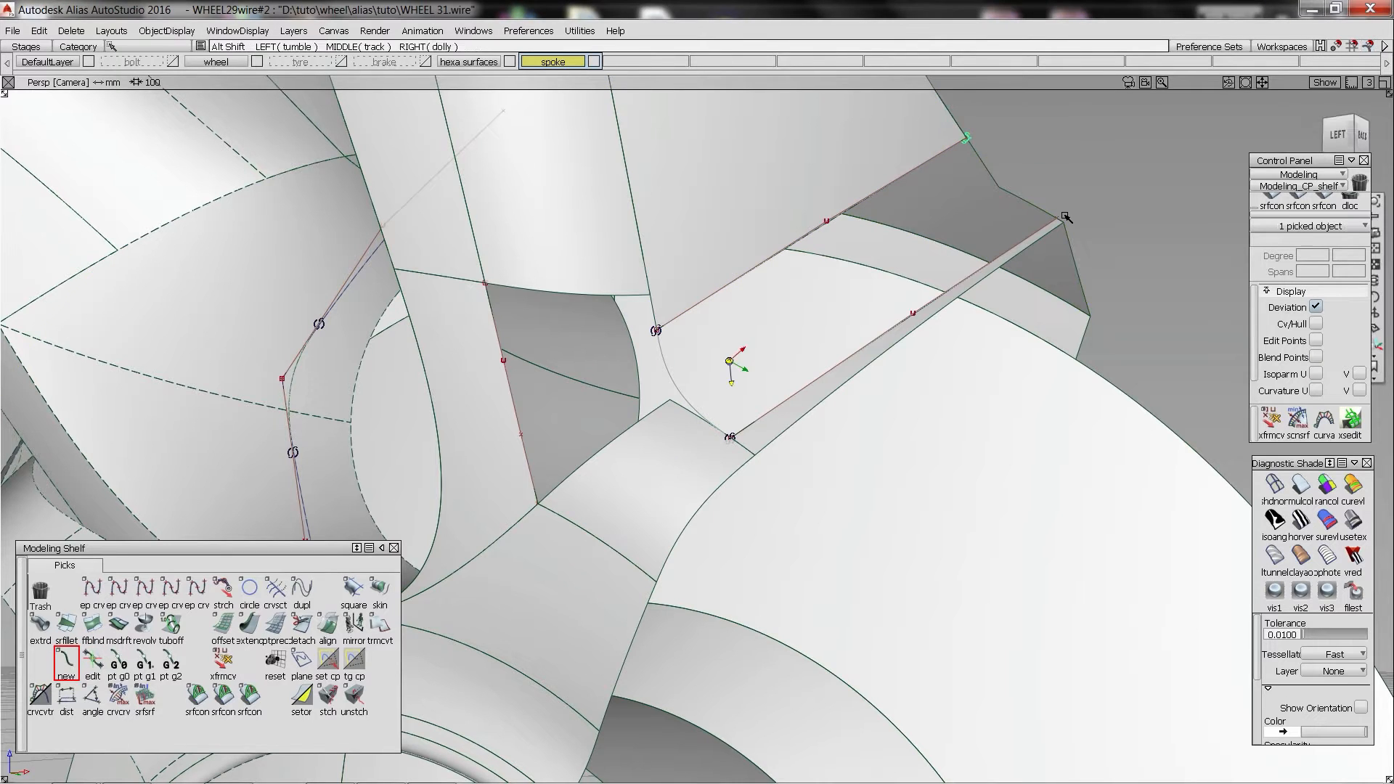
scroll(1086, 233, up, 5)
click(1164, 254)
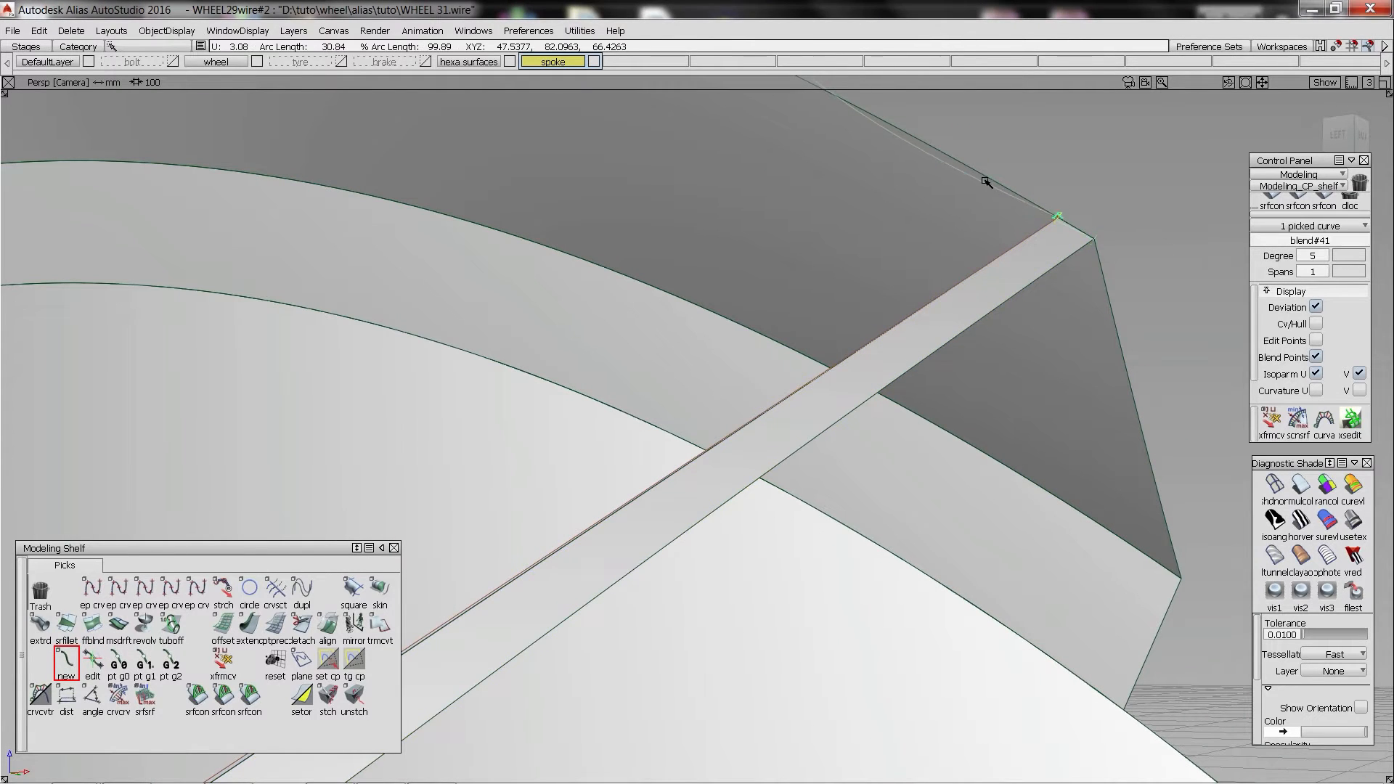
alt+shift+drag(973, 181, 915, 279)
click(947, 307)
- Build a Square surface across the gap from the two trimmed edges and two blend curves, with G2 curvature along the spoke wall
alt+shift+right_drag(948, 307, 897, 383)
click(907, 367)
click(918, 376)
alt+shift+drag(917, 377, 812, 422)
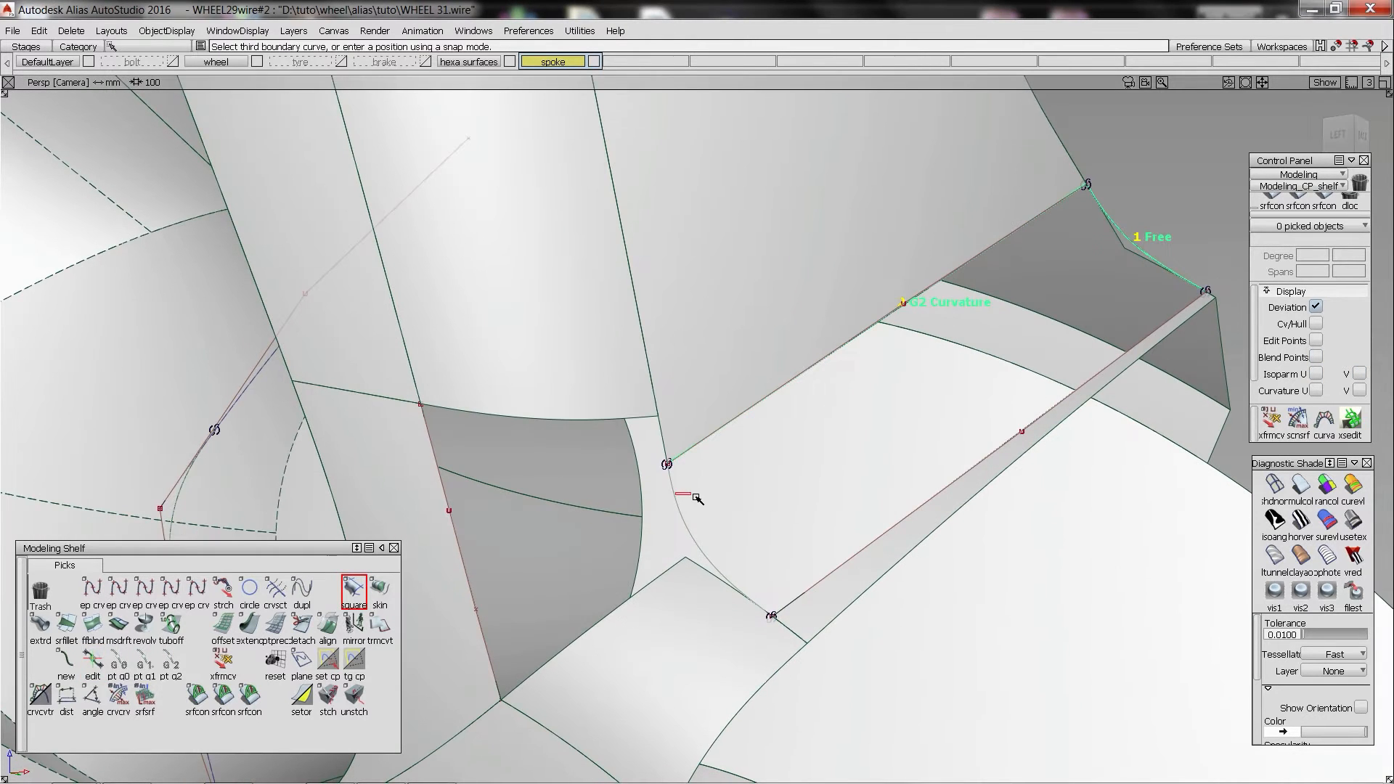
click(829, 573)
click(842, 582)
alt+shift+drag(843, 582, 843, 541)
ctrl+shift+drag(843, 541, 724, 537)
- Create a tubular offset along the lower edge below the hole and delete the tube surface while keeping its offset curves
click(174, 627)
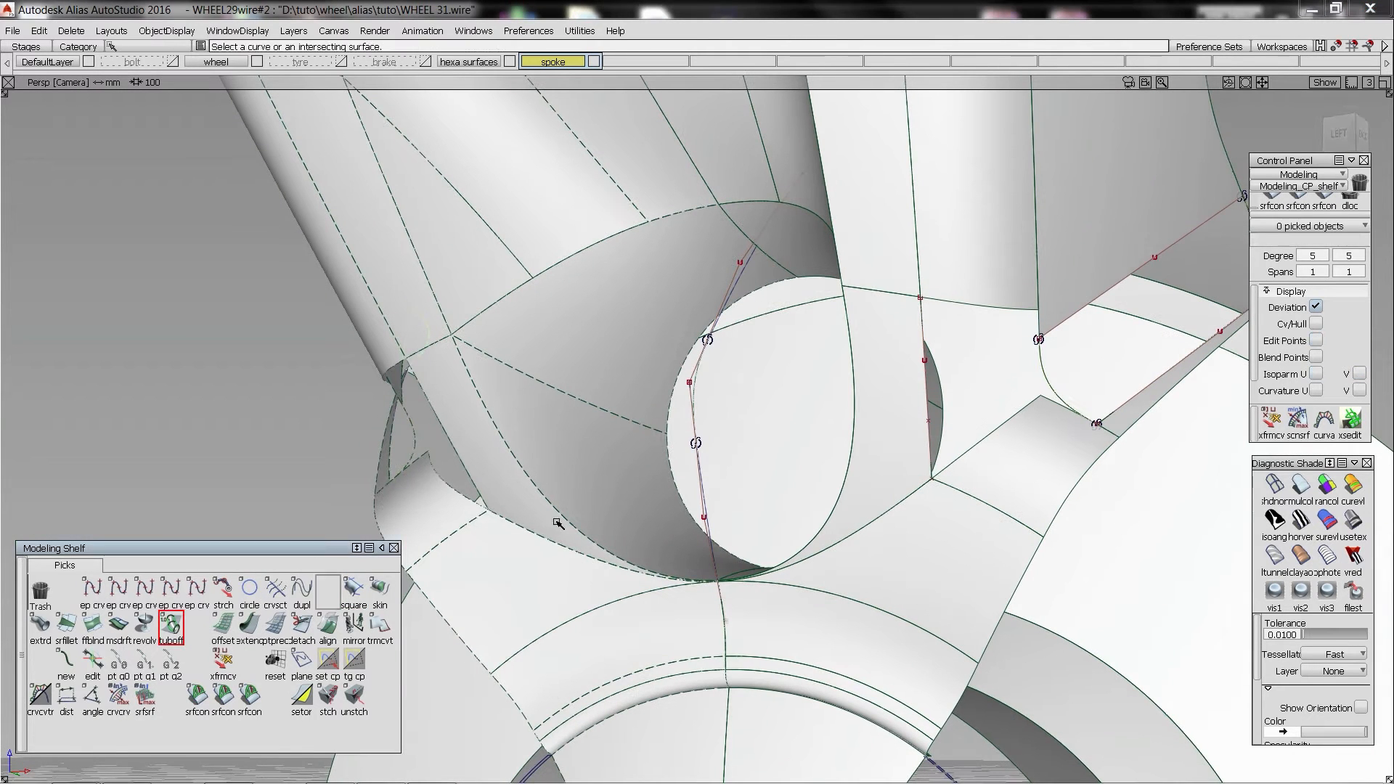
click(915, 494)
click(921, 516)
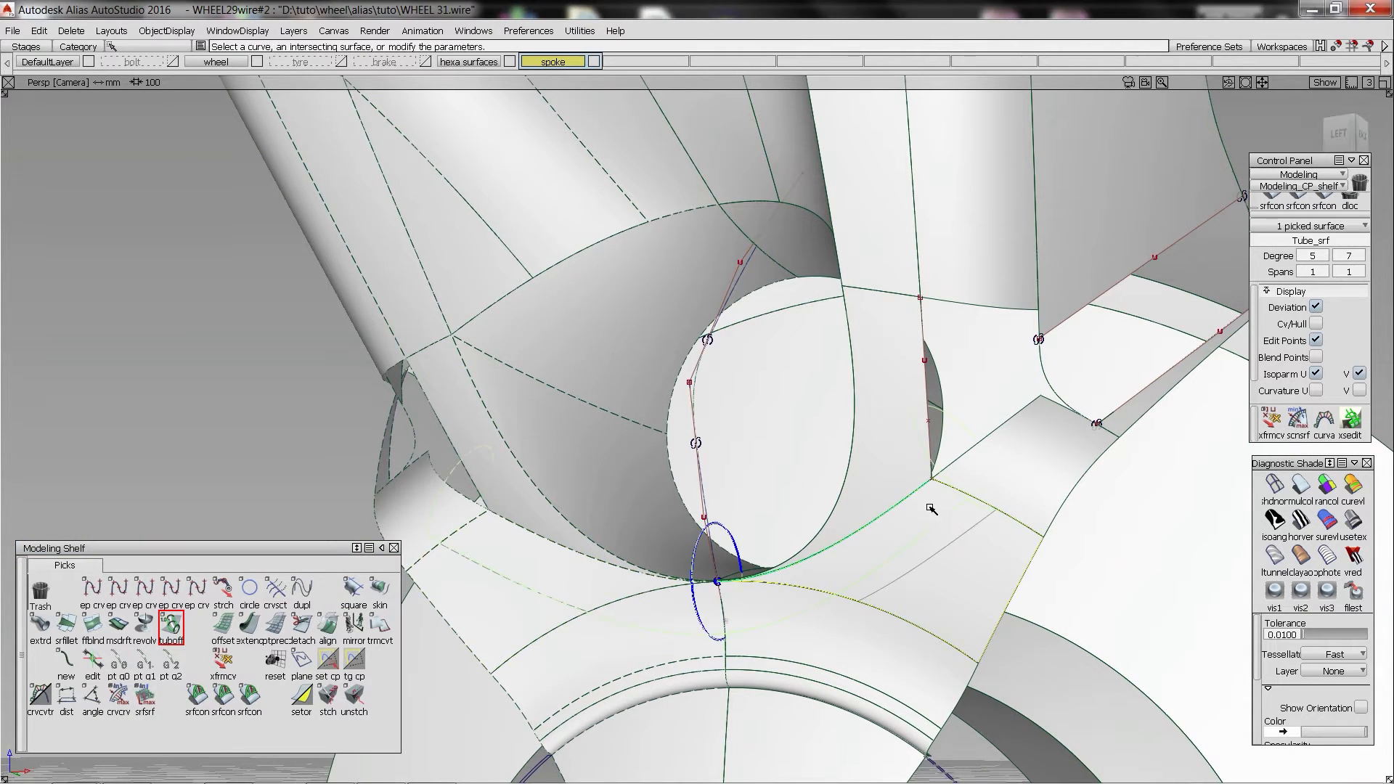
ctrl+shift+drag(925, 398, 963, 427)
key(Delete)
key(Return)
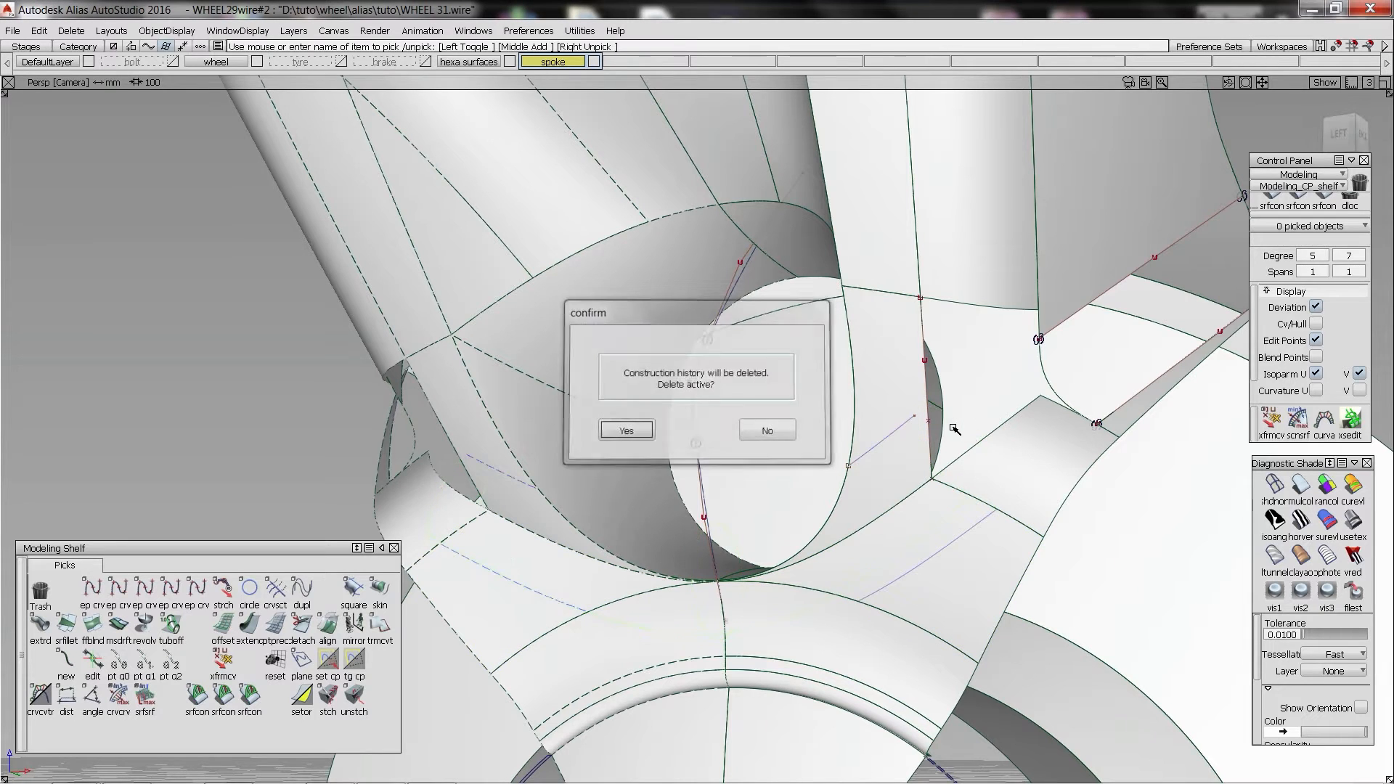
mouse_move(937, 480)
alt+shift+mouse_down()
mouse_move(922, 493)
mouse_move(928, 570)
alt+shift+mouse_up()
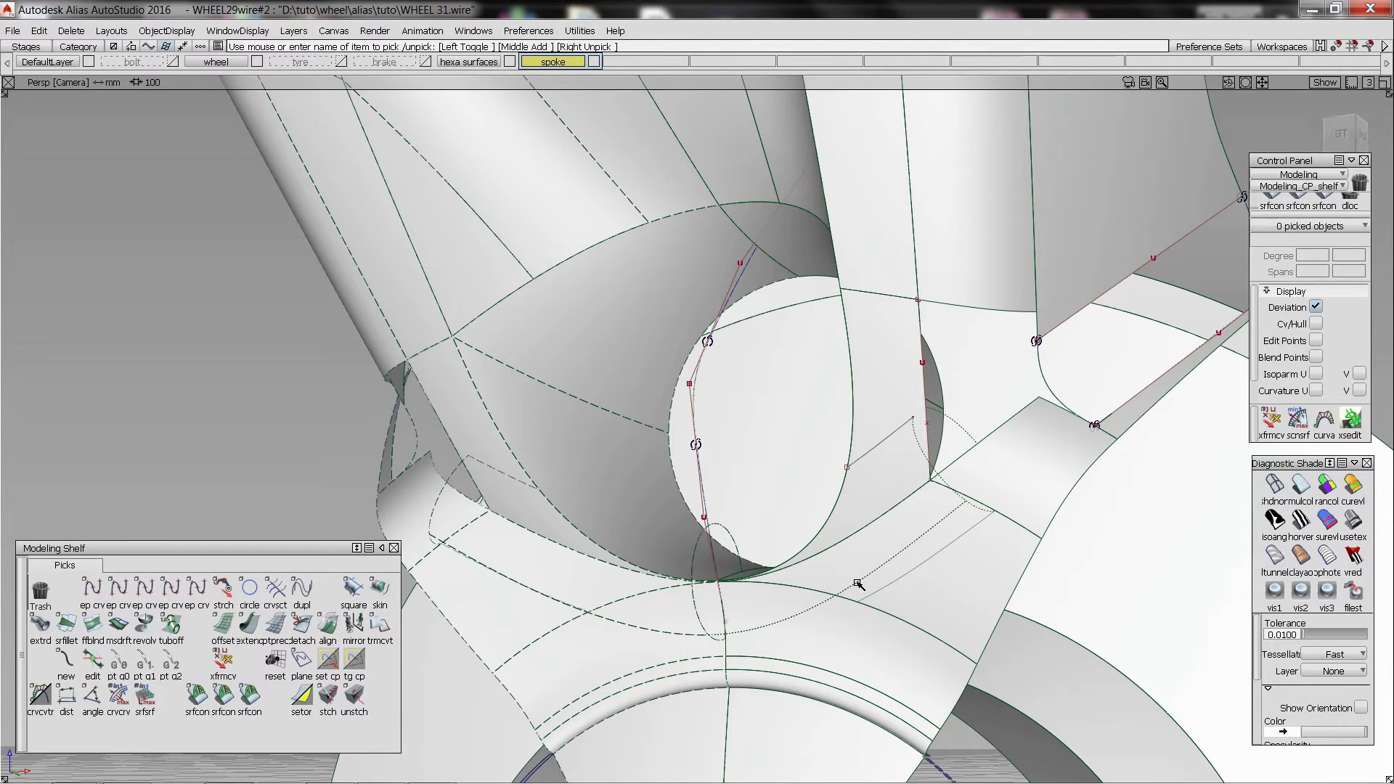
click(901, 604)
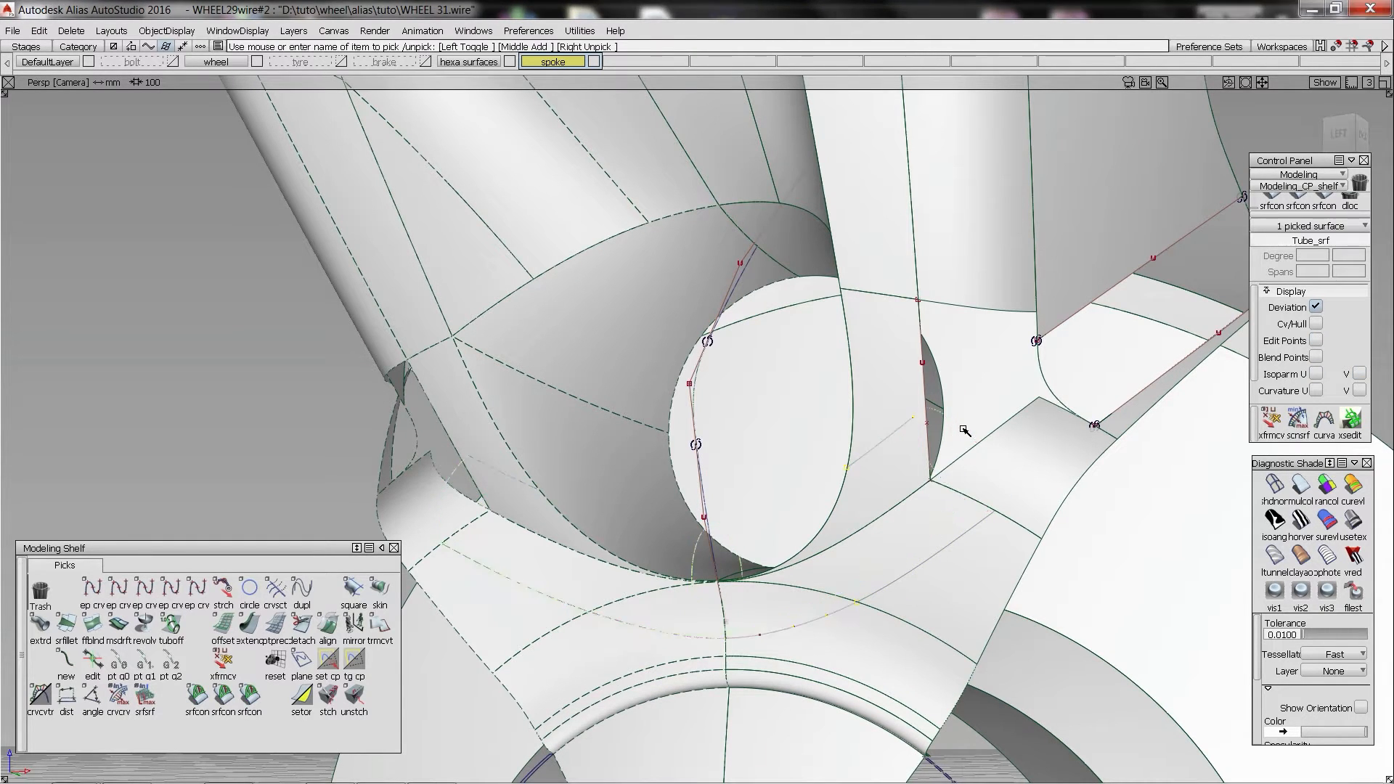
key(Delete)
key(Return)
alt+shift+drag(921, 507, 878, 485)
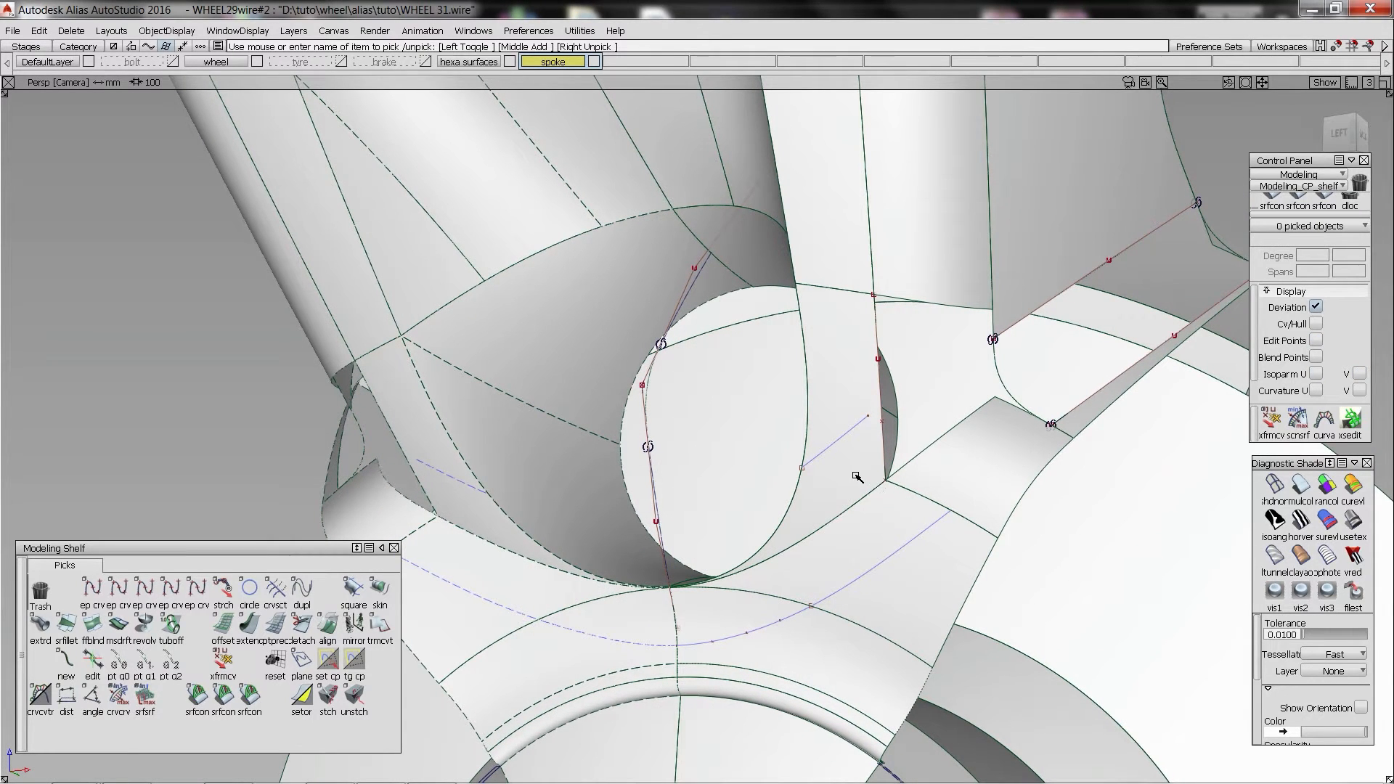
- Extend the short offset curve on the surface beside the hole toward that surface's outer edge
click(883, 399)
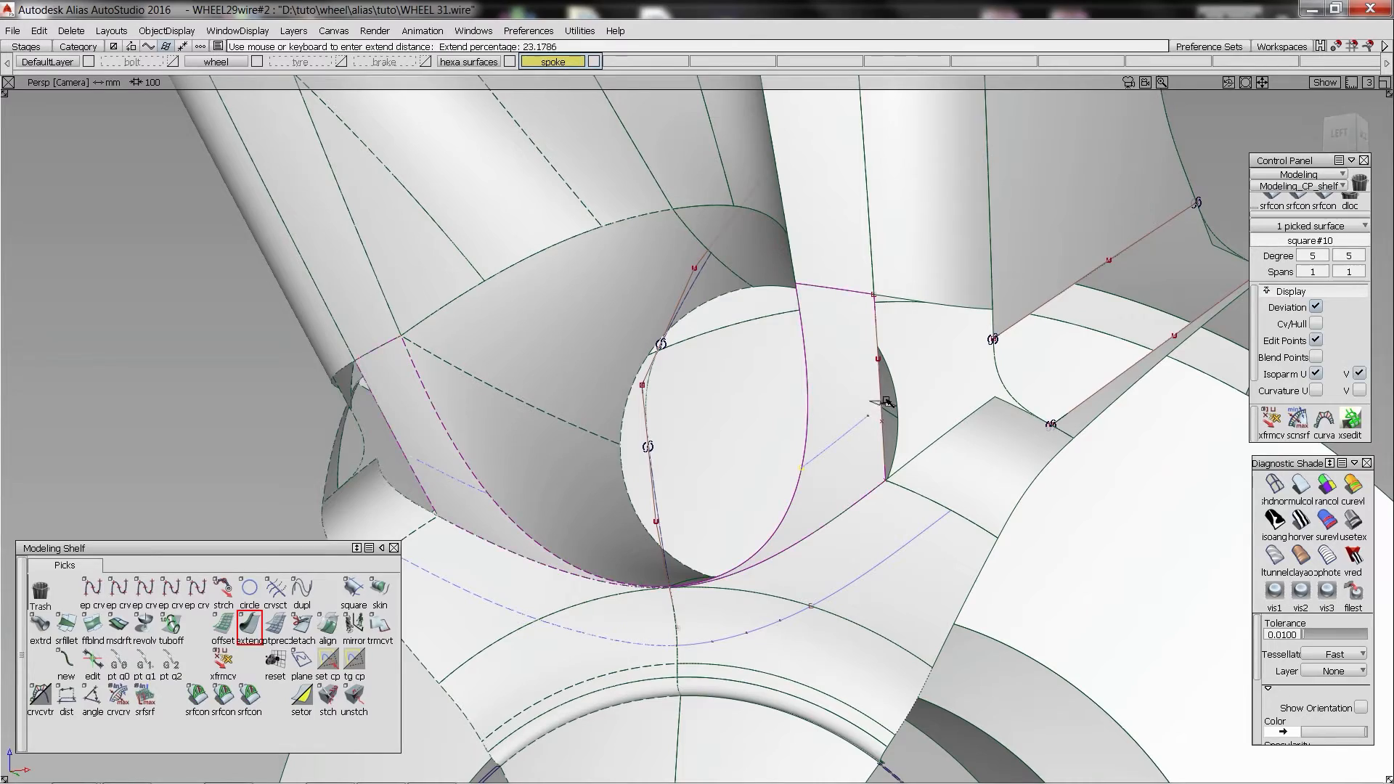
alt+shift+drag(884, 398, 1002, 234)
click(998, 252)
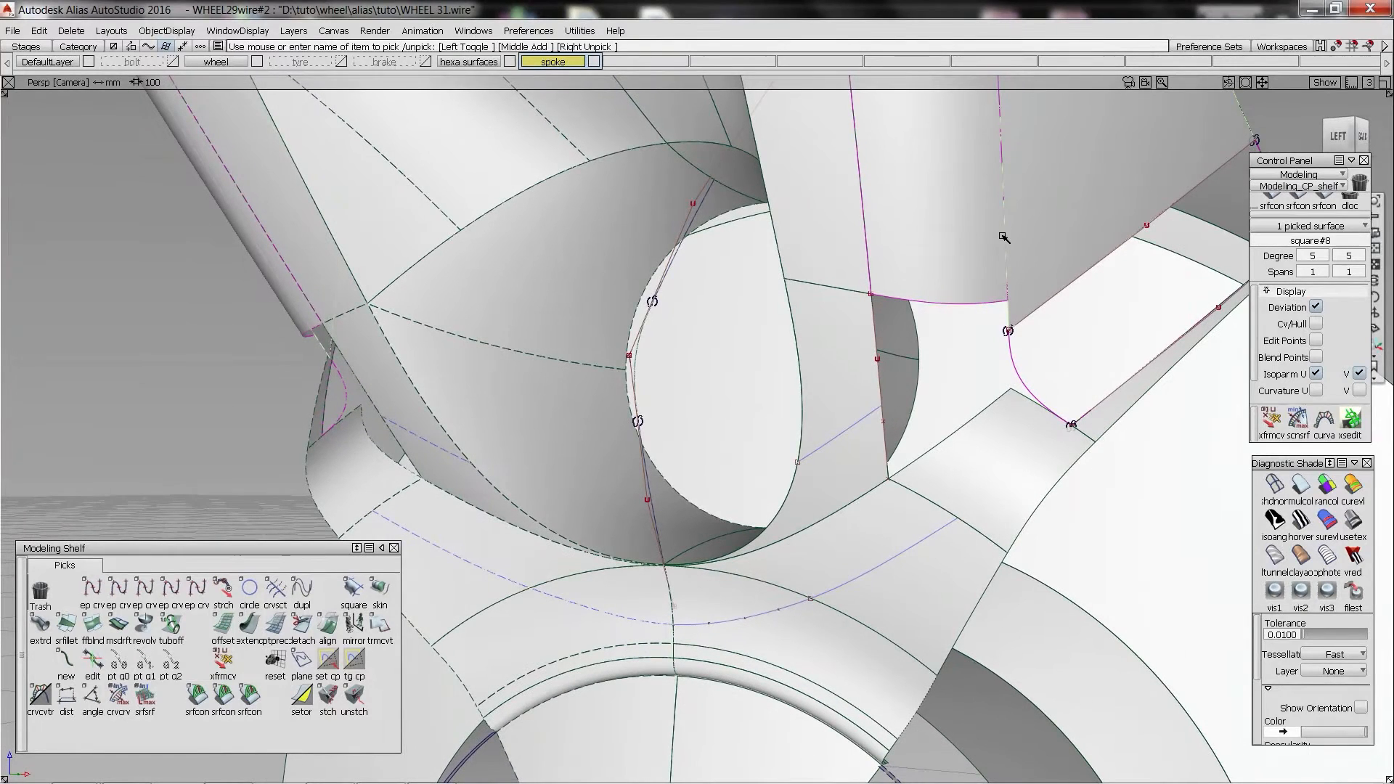
- Draw a degree 3 edit-point curve over the offset line beside the hole and fit its middle to that line with Stretch
ctrl+shift+middle_drag(927, 326, 932, 368)
click(874, 414)
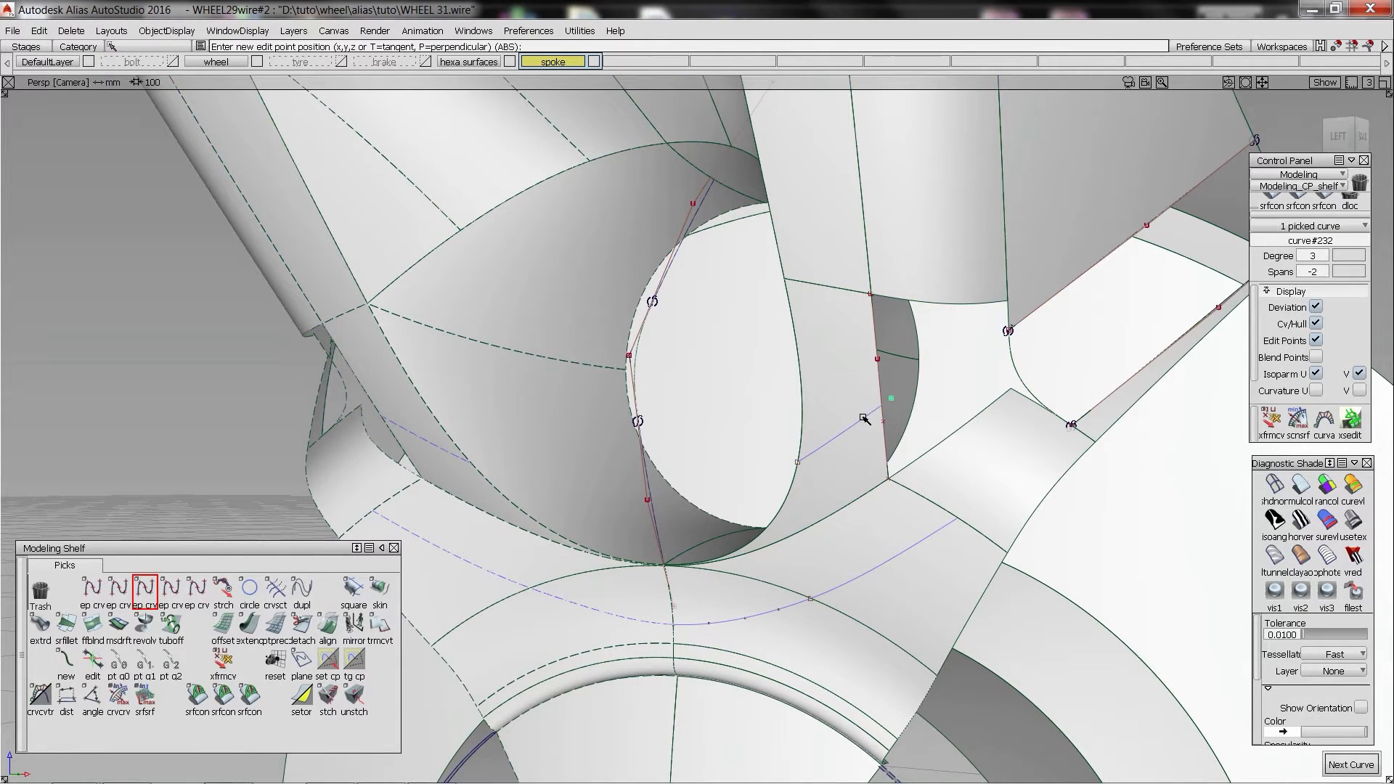
key(ctrl+z)
ctrl+alt+click(891, 400)
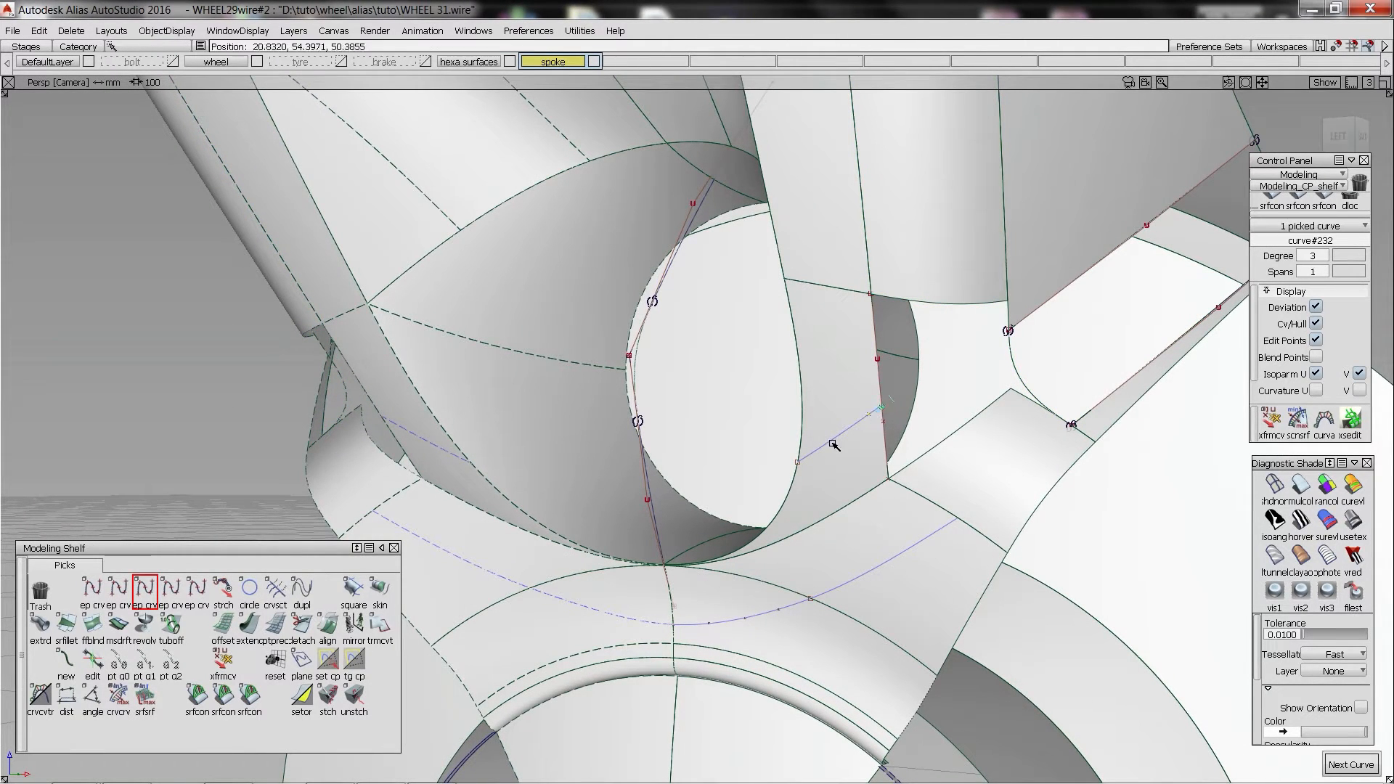
ctrl+shift+middle_drag(833, 444, 1057, 509)
drag(839, 437, 859, 417)
click(862, 425)
- Trim the surface beside the hole back to the fitted degree 3 curve, discarding its lower part
mouse_move(825, 364)
ctrl+shift+right_down()
mouse_move(873, 404)
mouse_move(862, 382)
ctrl+shift+right_up()
click(861, 420)
click(860, 401)
click(859, 401)
- Create a blend curve from the end of the degree 3 curve to the near end of the spoke wall's fitted curve
ctrl+shift+middle_drag(859, 402, 874, 414)
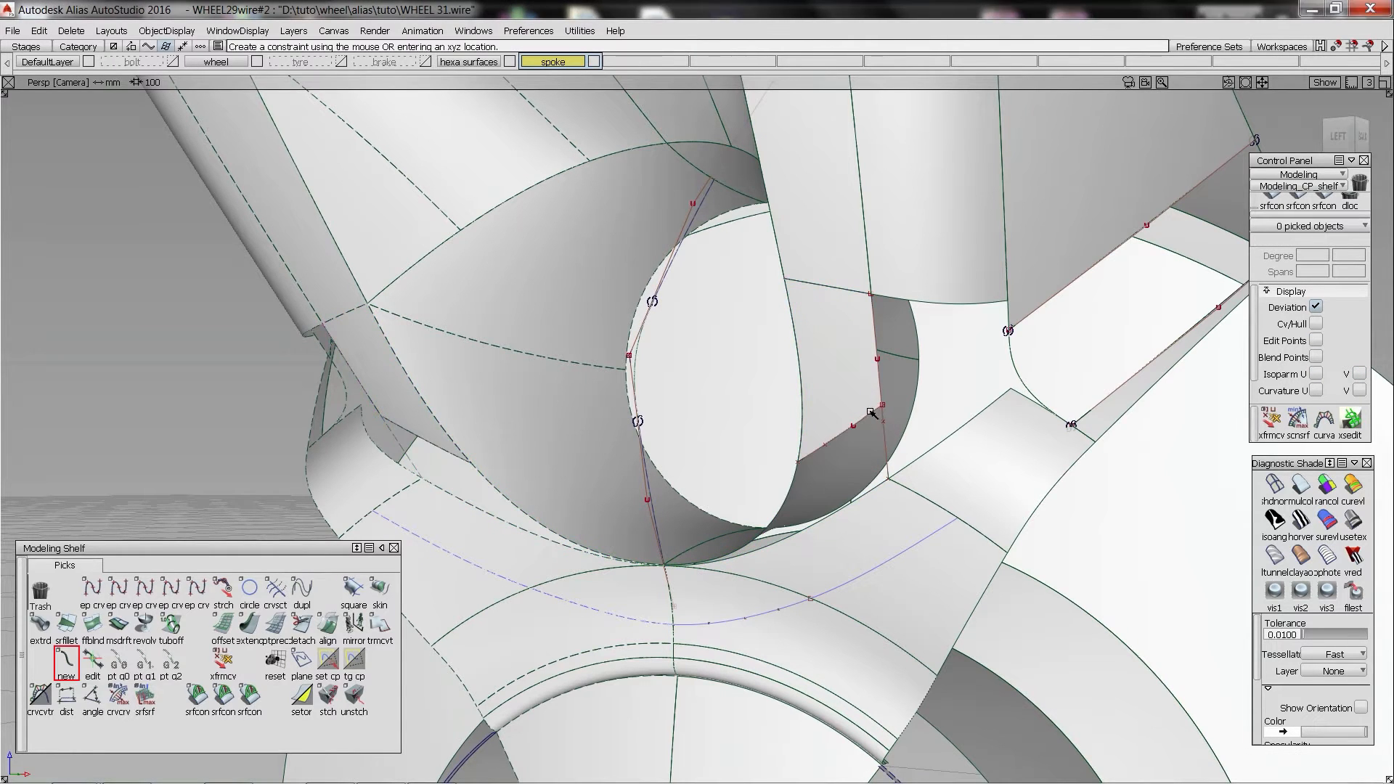
click(876, 411)
click(965, 421)
click(1064, 313)
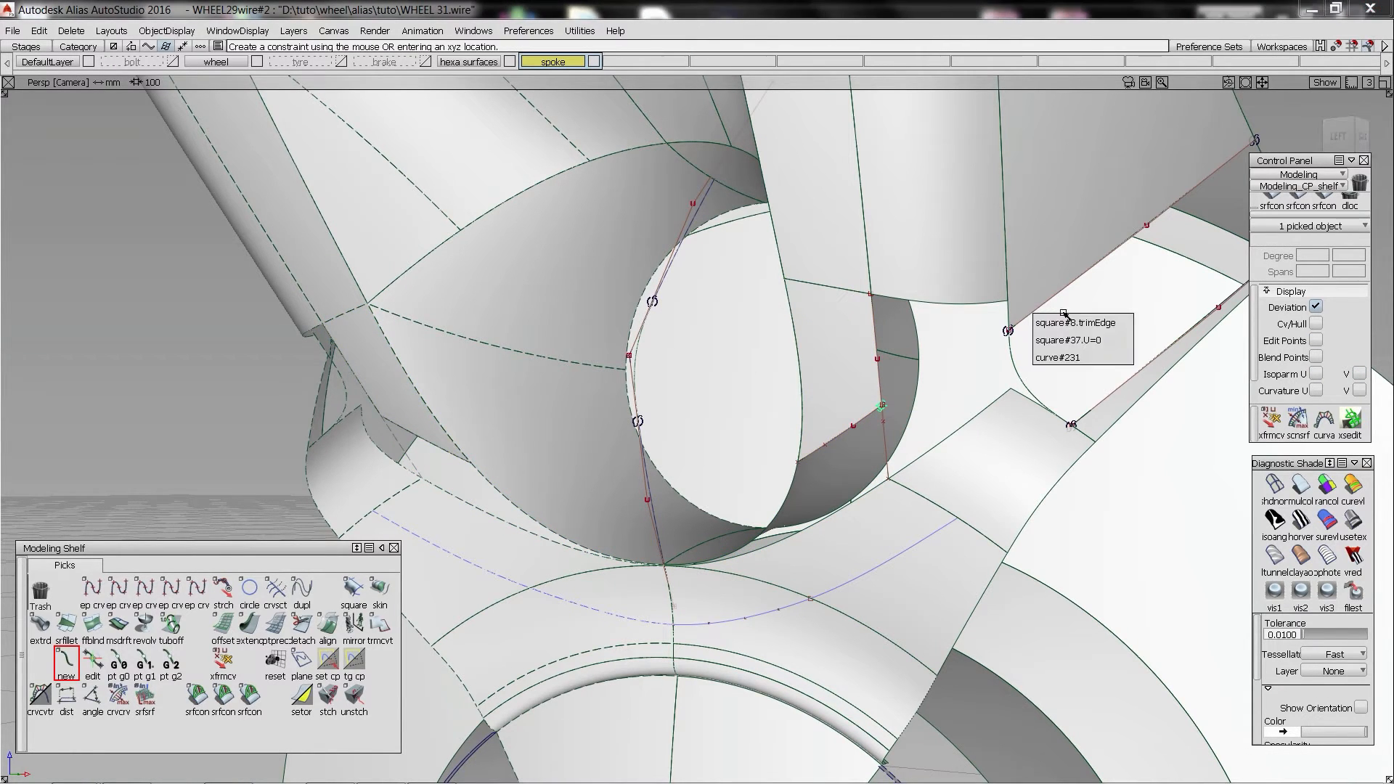
click(1090, 323)
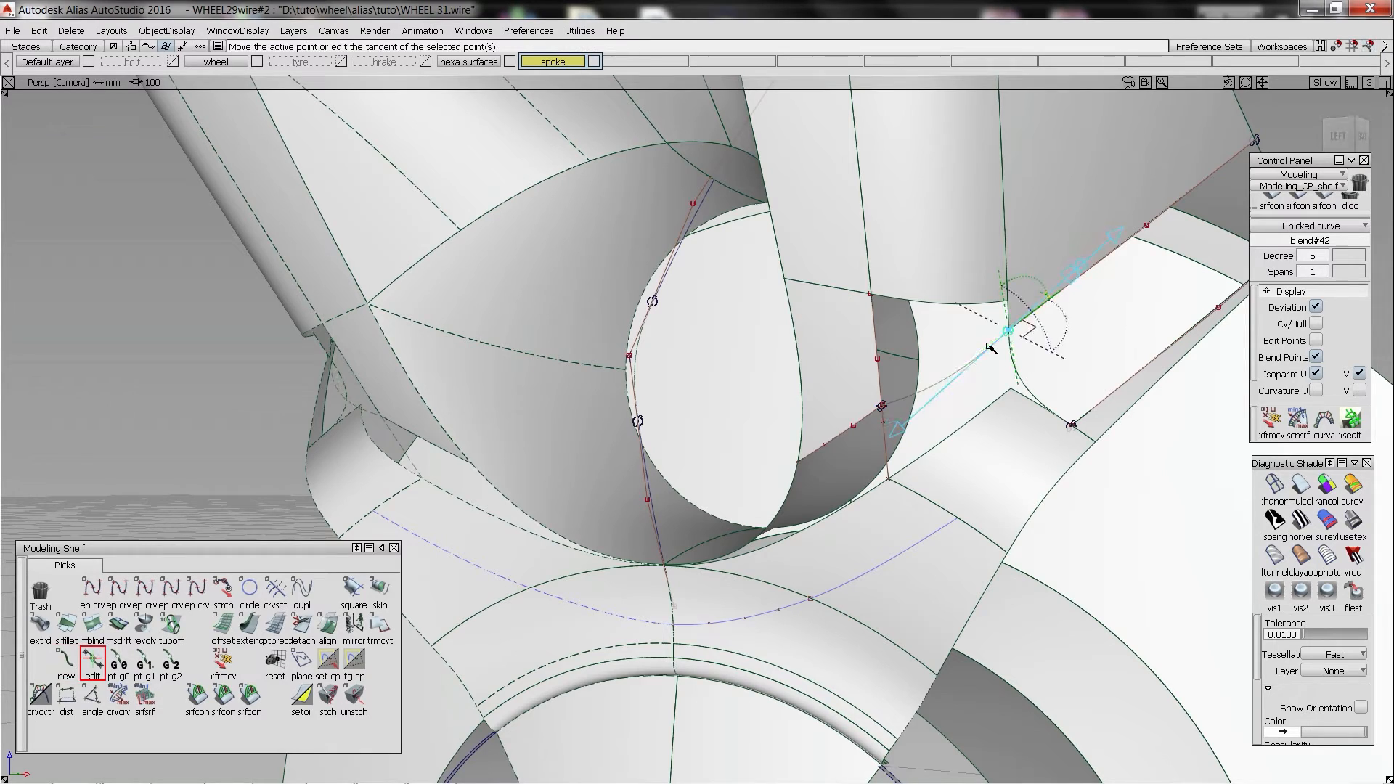
- Align the new blend curve's hole-side end with the trimmed edge beside the hole using its direction manipulator
alt+shift+drag(880, 429, 908, 319)
click(882, 405)
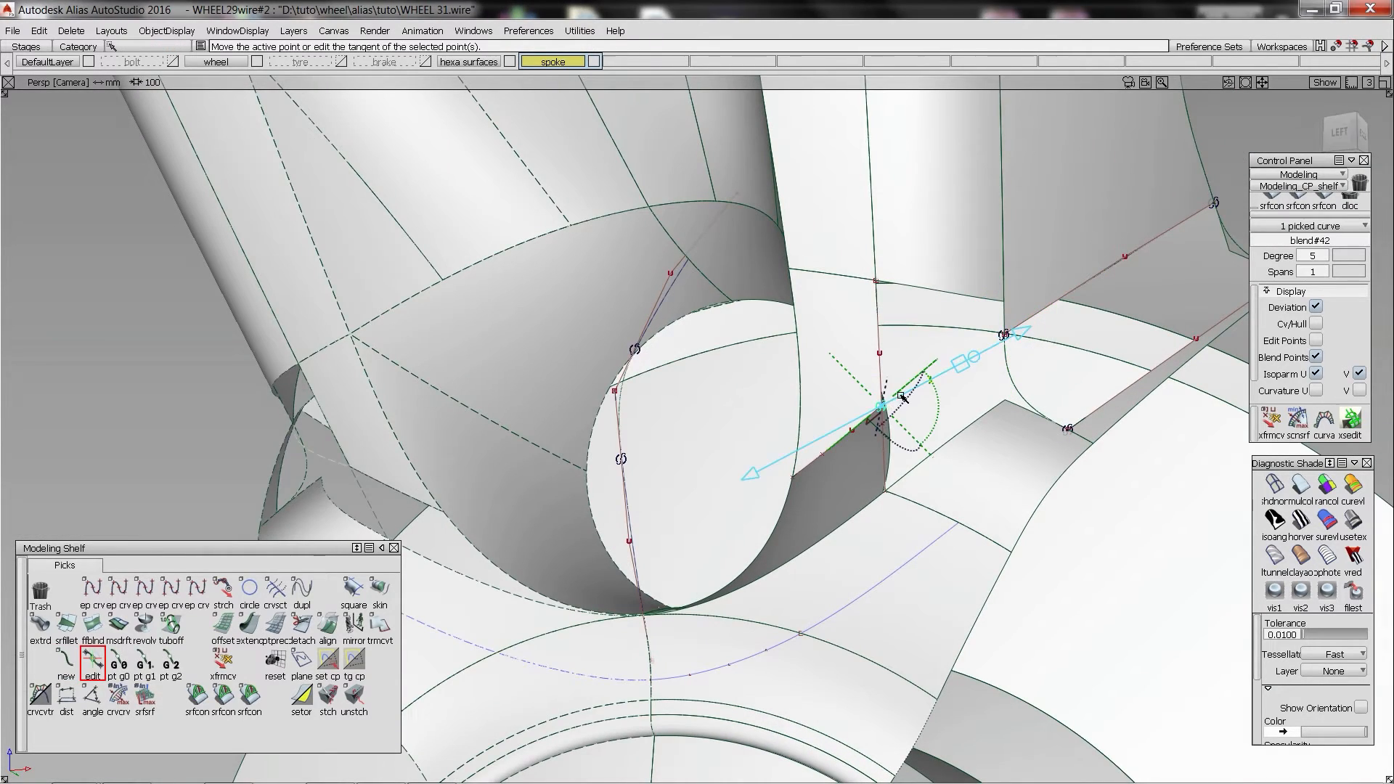
click(902, 398)
alt+shift+drag(973, 371, 1023, 331)
click(1019, 330)
- Try to stretch the end of the spoke wall's fitted curve where it meets the blend curves
key(s)
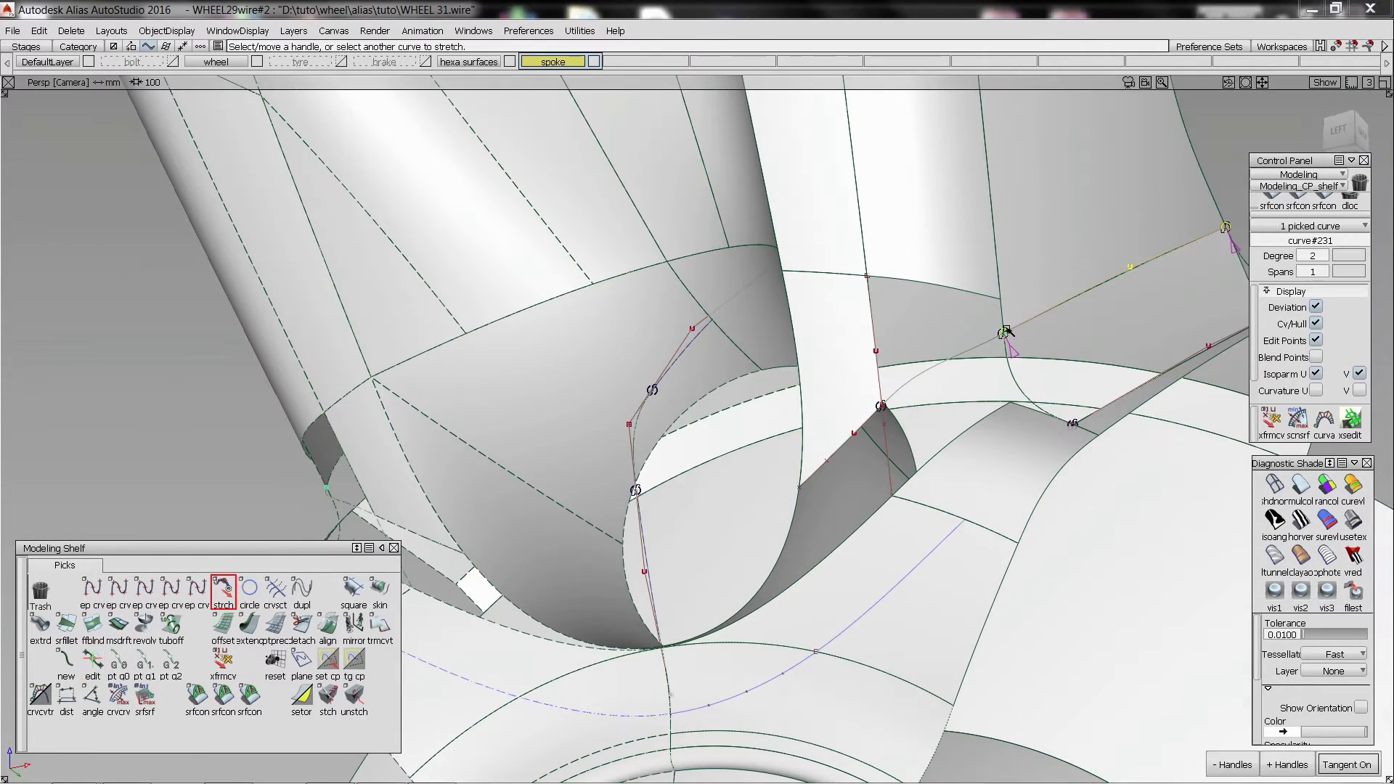
click(1003, 333)
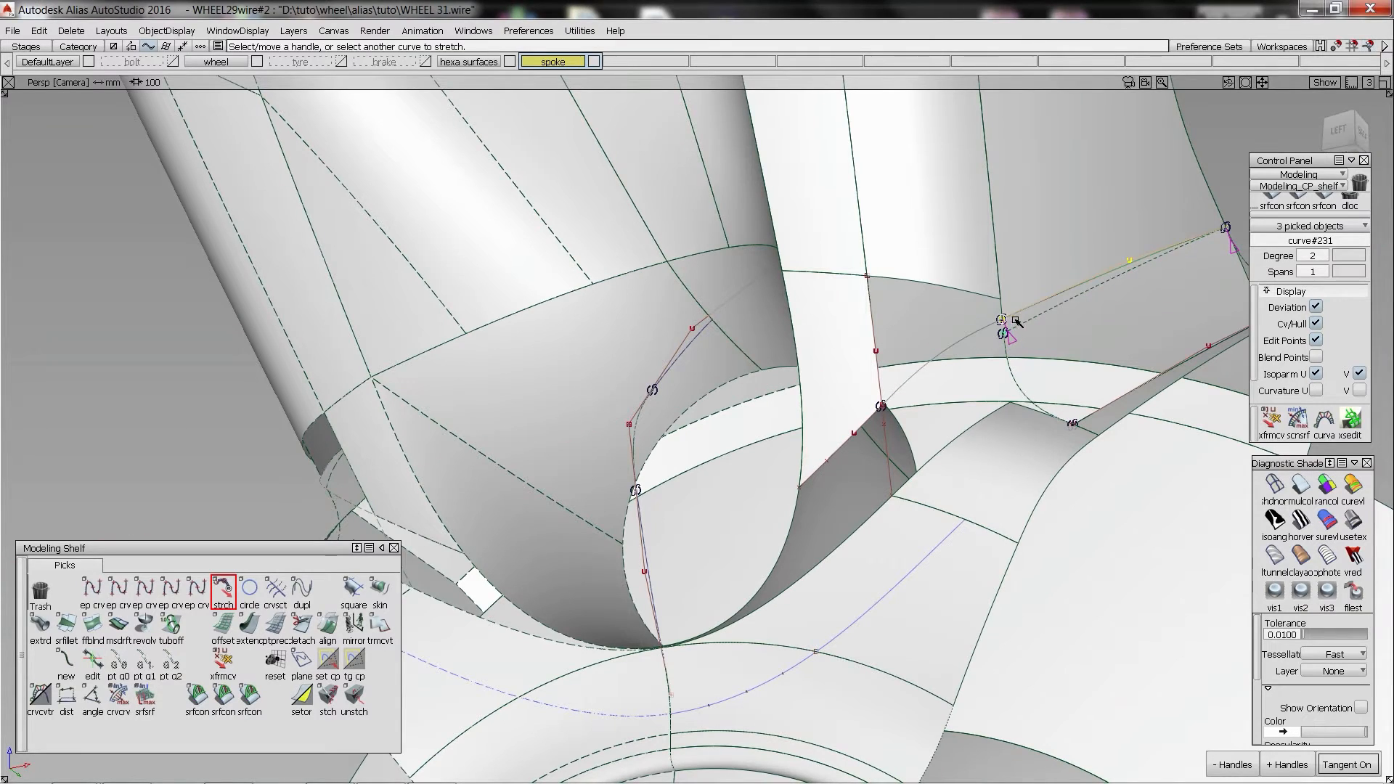
click(1009, 366)
- Build a Square surface between the new blend curve, the spoke's lower edge and the trimmed surface beside the hole
ctrl+shift+drag(1017, 368, 973, 353)
click(971, 353)
ctrl+shift+right_drag(971, 353, 989, 327)
click(993, 318)
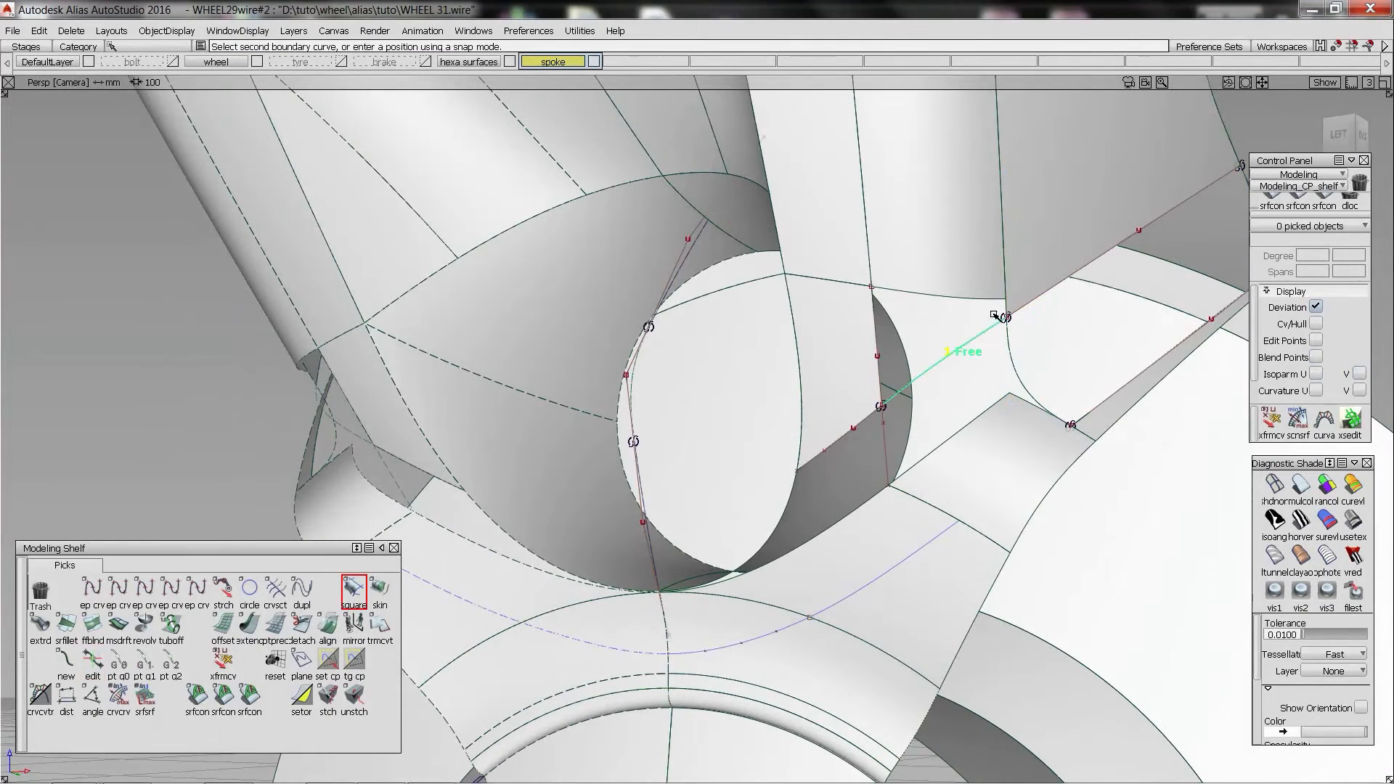
click(892, 319)
alt+shift+drag(869, 315, 862, 346)
- Check the surface continuity along the edges between the new Square surface and the neighbouring spoke surfaces
click(251, 699)
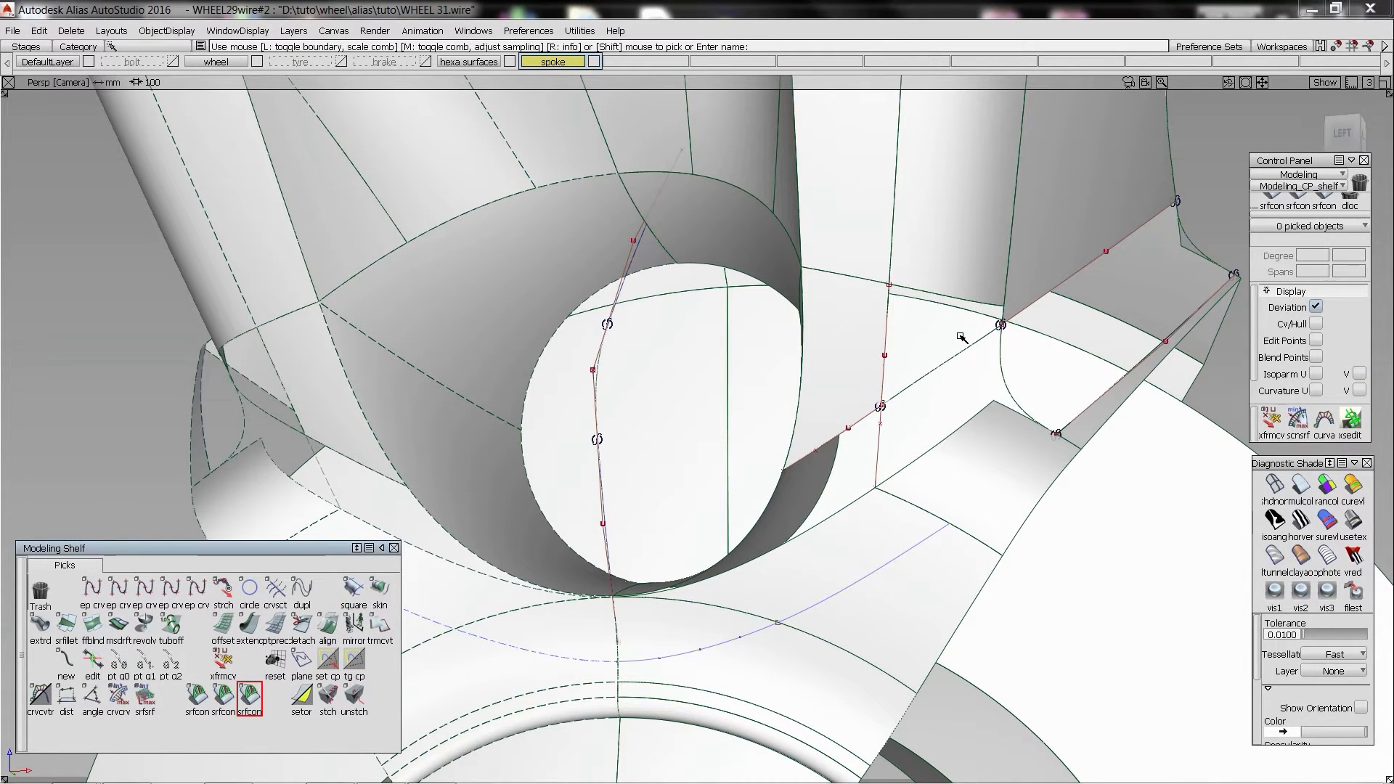
click(1053, 297)
click(996, 306)
alt+shift+right_drag(1003, 319, 1040, 327)
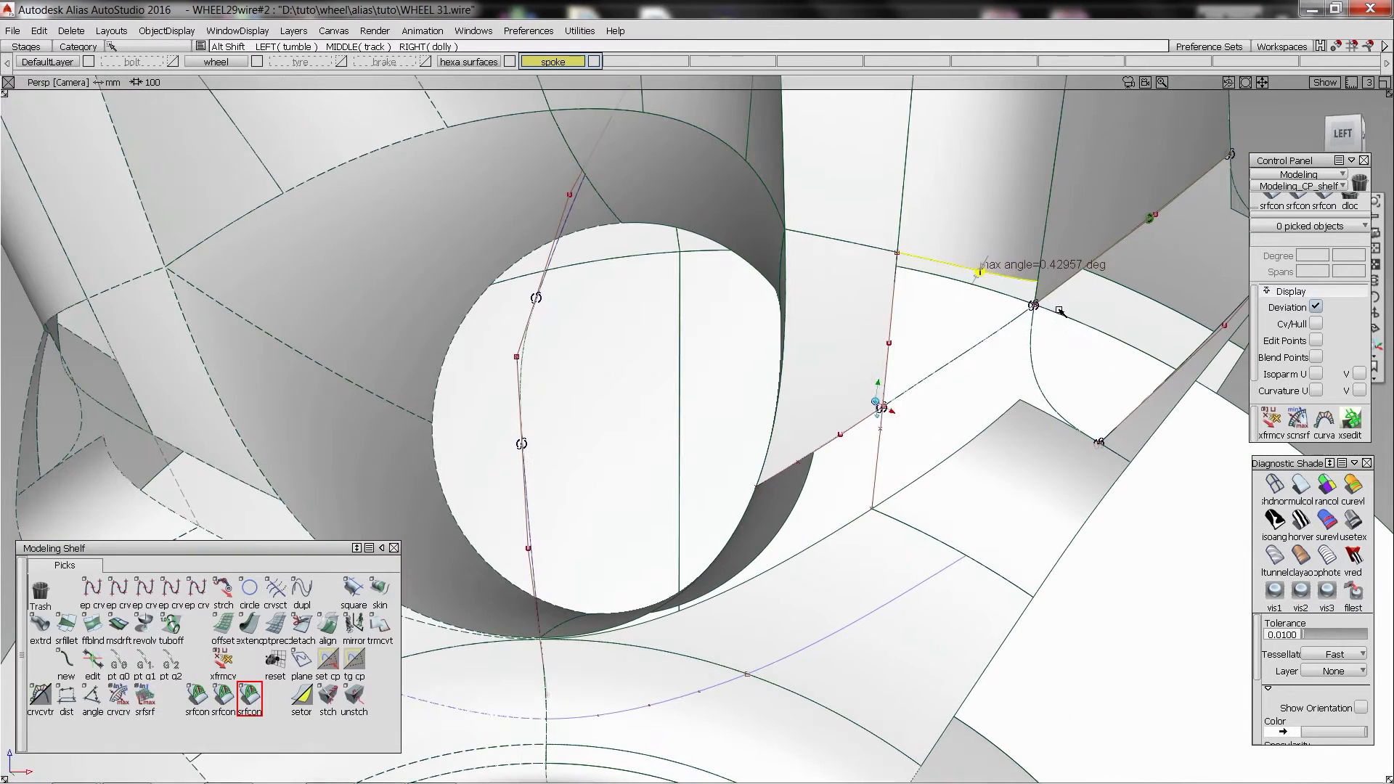
- Adjust the end tangents of the blend curve bounding the new Square surface
ctrl+shift+drag(1062, 327, 1039, 312)
click(1037, 311)
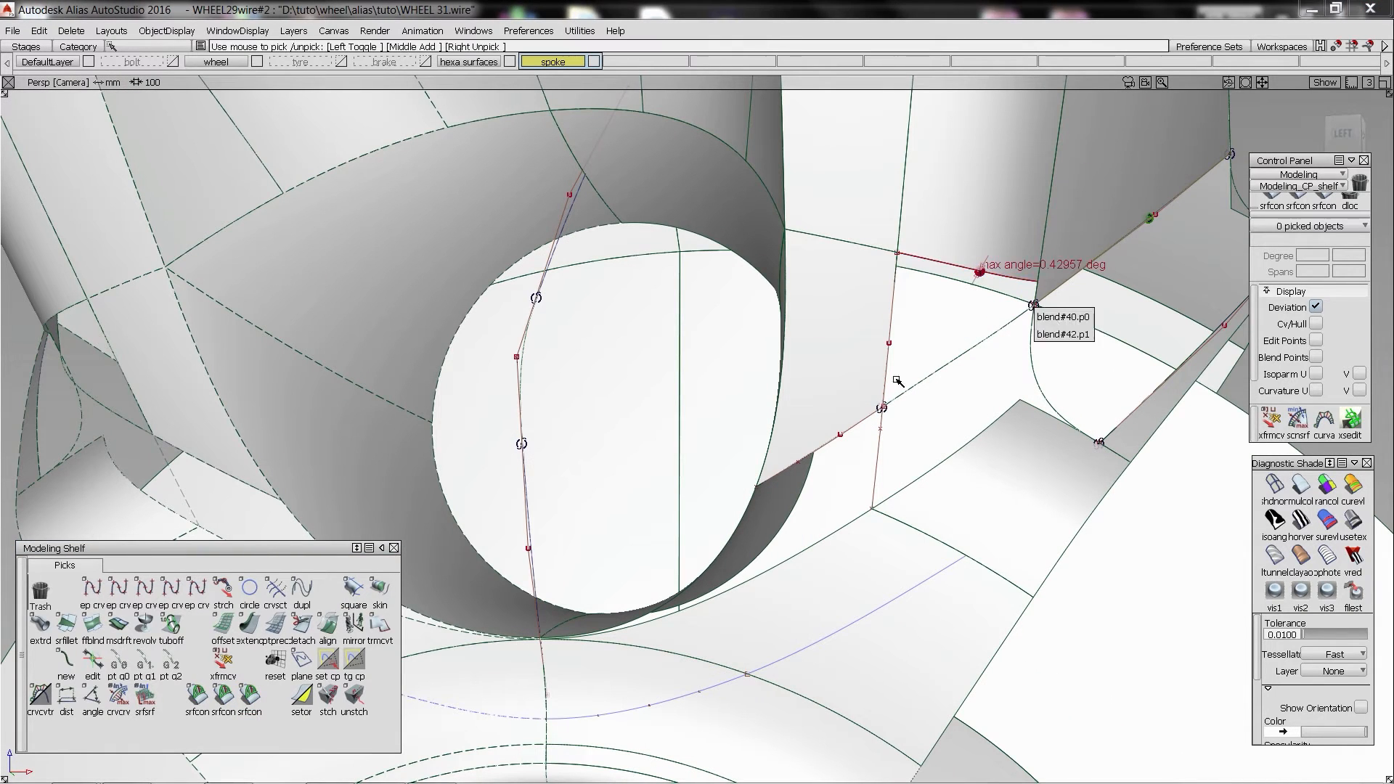
click(1060, 334)
ctrl+shift+middle_drag(884, 407, 937, 382)
alt+shift+drag(1020, 347, 975, 371)
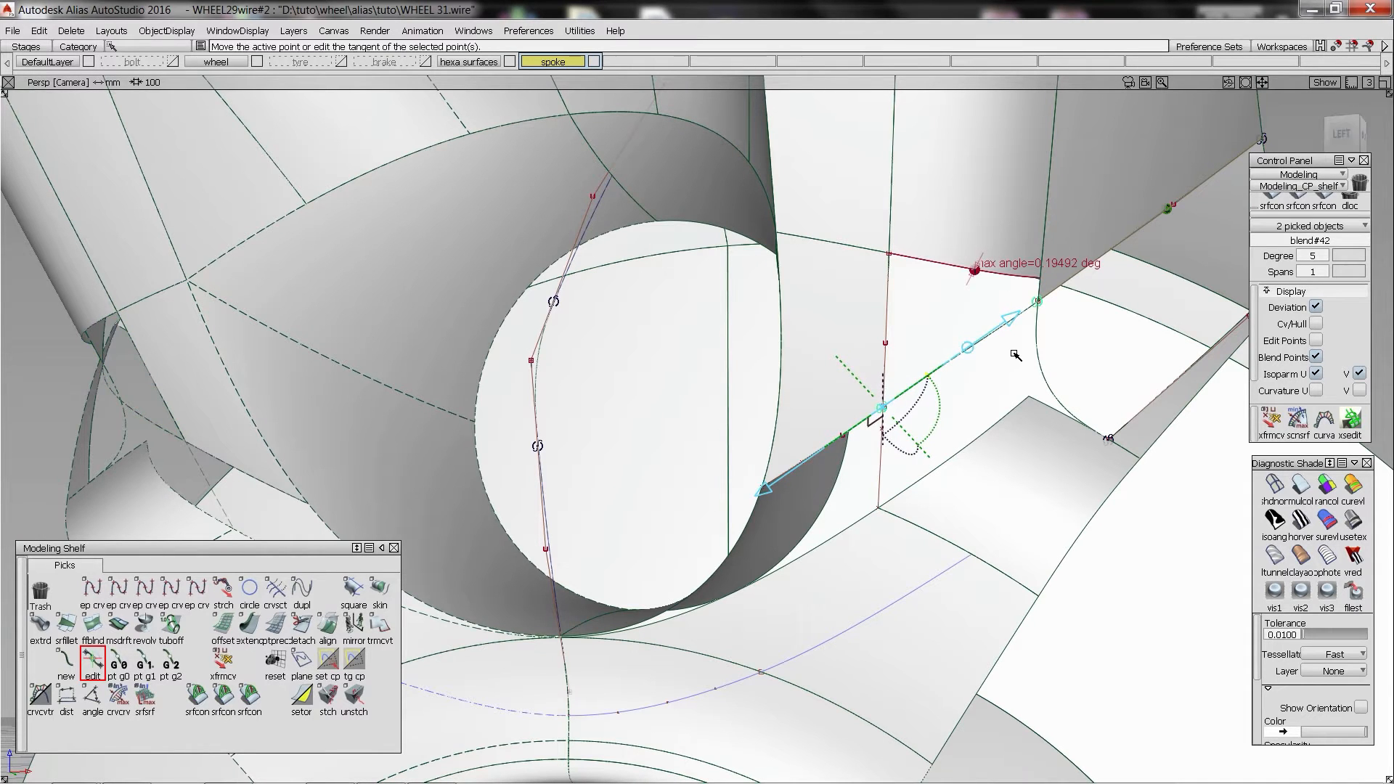
drag(1016, 357, 921, 574)
click(1017, 378)
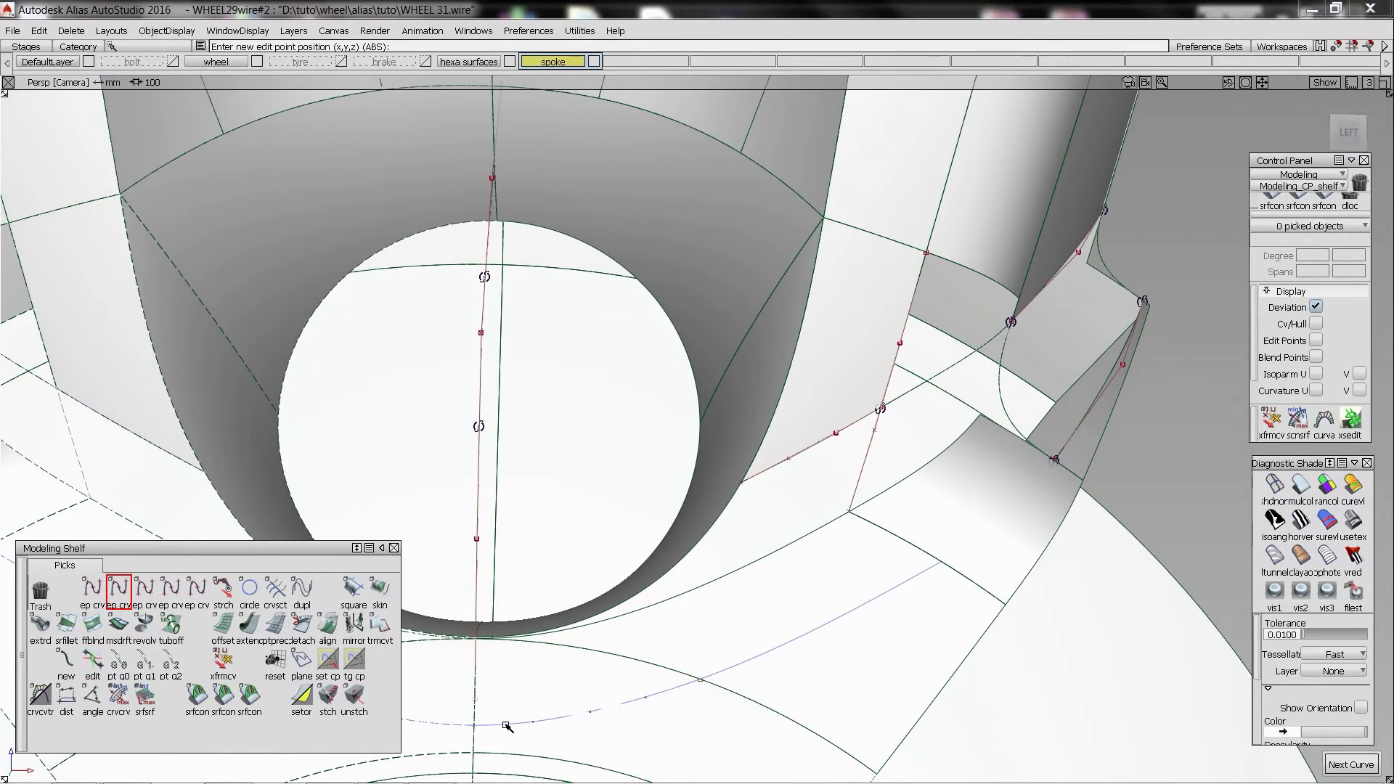
- Draw a degree 2 edit-point curve over the offset line on the lower surface, starting at the centre line below the hole
ctrl+alt+click(485, 725)
middle_drag(1010, 713, 968, 729)
mouse_move(887, 685)
ctrl+shift+mouse_down()
mouse_move(952, 691)
mouse_move(982, 752)
ctrl+shift+mouse_up()
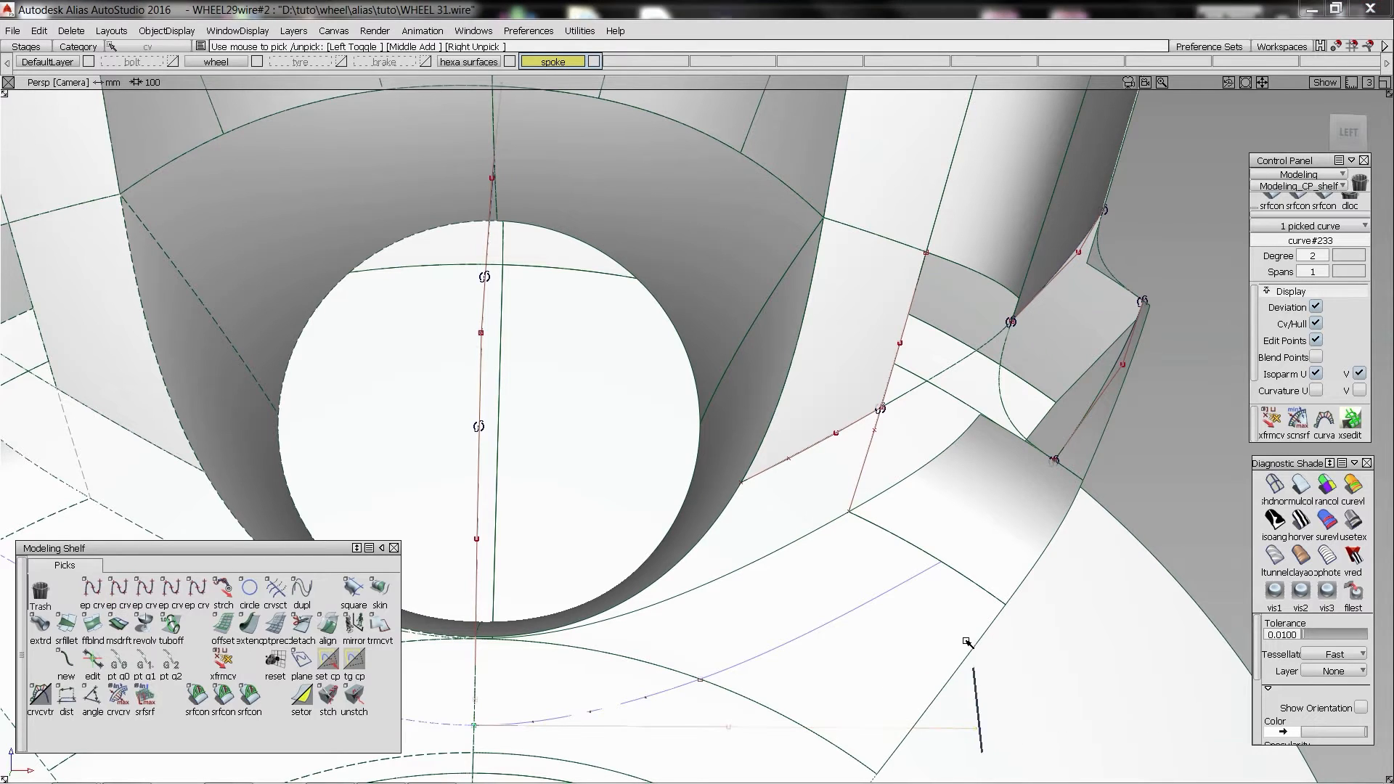
ctrl+shift+drag(884, 599, 629, 648)
mouse_move(671, 692)
ctrl+shift+mouse_down()
mouse_move(748, 706)
mouse_move(750, 751)
ctrl+shift+mouse_up()
mouse_move(756, 741)
ctrl+shift+mouse_down()
mouse_move(782, 723)
mouse_move(758, 737)
ctrl+shift+mouse_up()
- Turn off surface shading and move the degree 2 curve's middle CV horizontally to fit the offset line
click(1274, 485)
mouse_move(634, 689)
ctrl+shift+mouse_down()
mouse_move(608, 685)
mouse_move(640, 701)
ctrl+shift+mouse_up()
drag(664, 708, 691, 747)
ctrl+shift+middle_drag(690, 747, 712, 727)
drag(712, 727, 699, 727)
- Project the fitted curve onto the lower revolved surface and trim away the part between the curve and the hole
ctrl+shift+drag(735, 664, 709, 682)
click(707, 690)
click(672, 666)
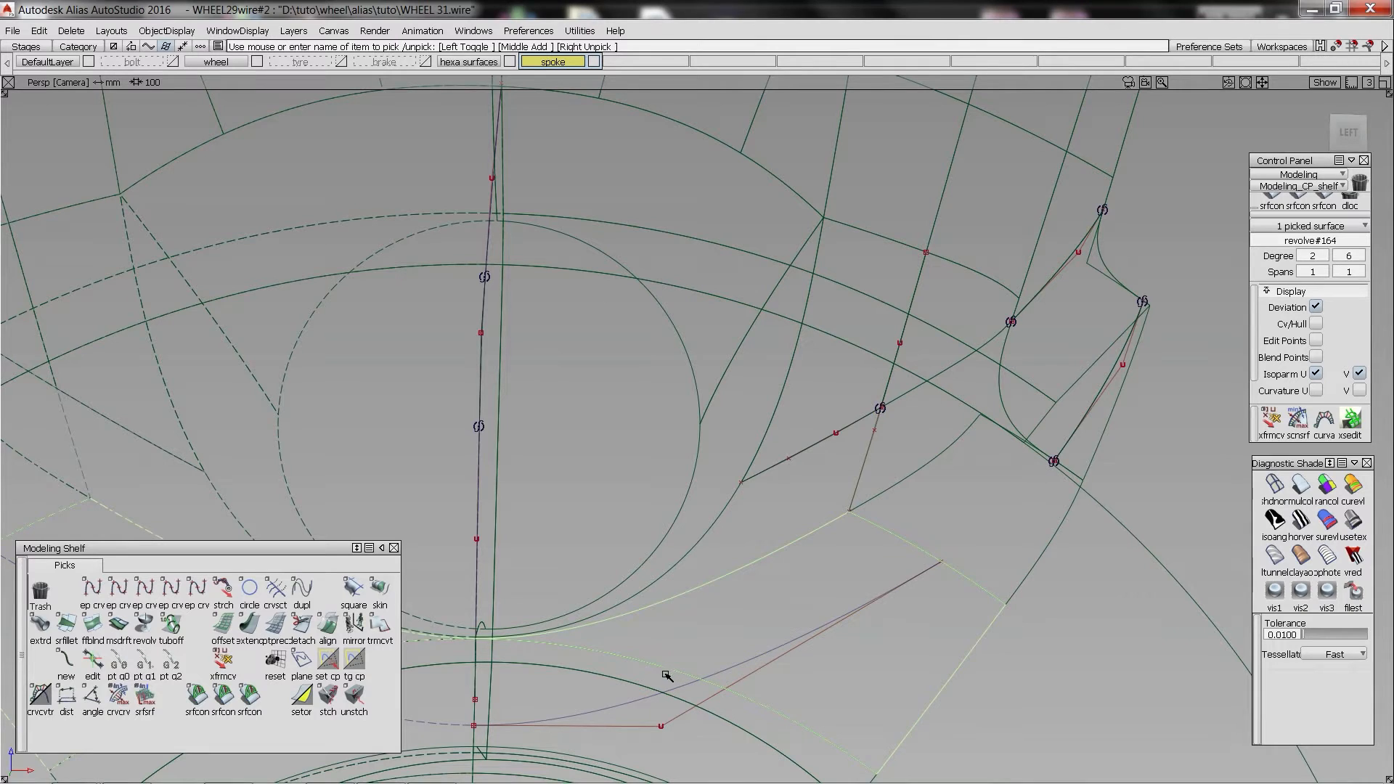
click(762, 702)
click(733, 676)
mouse_move(766, 700)
ctrl+shift+right_down()
mouse_move(744, 684)
mouse_move(772, 682)
ctrl+shift+right_up()
click(774, 705)
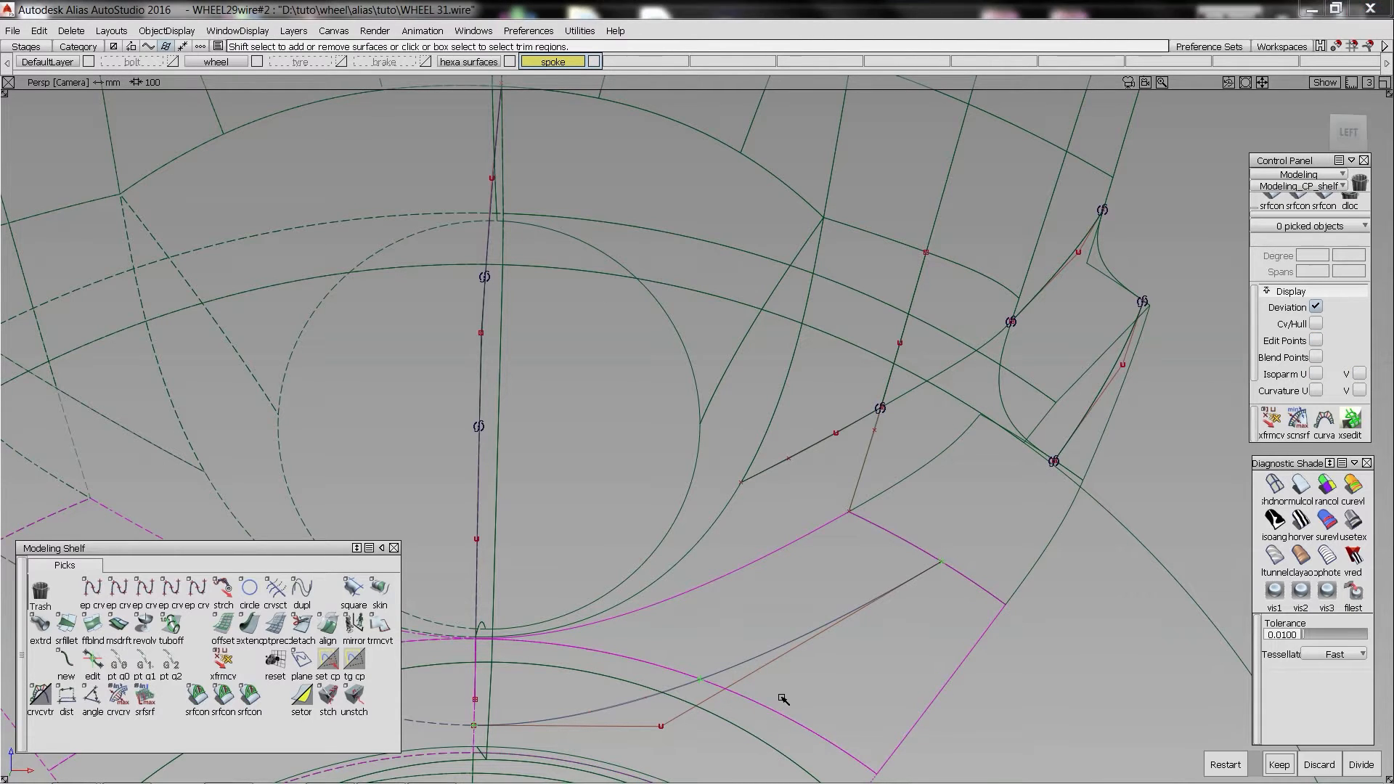
click(783, 699)
key(space)
alt+shift+drag(752, 594, 887, 479)
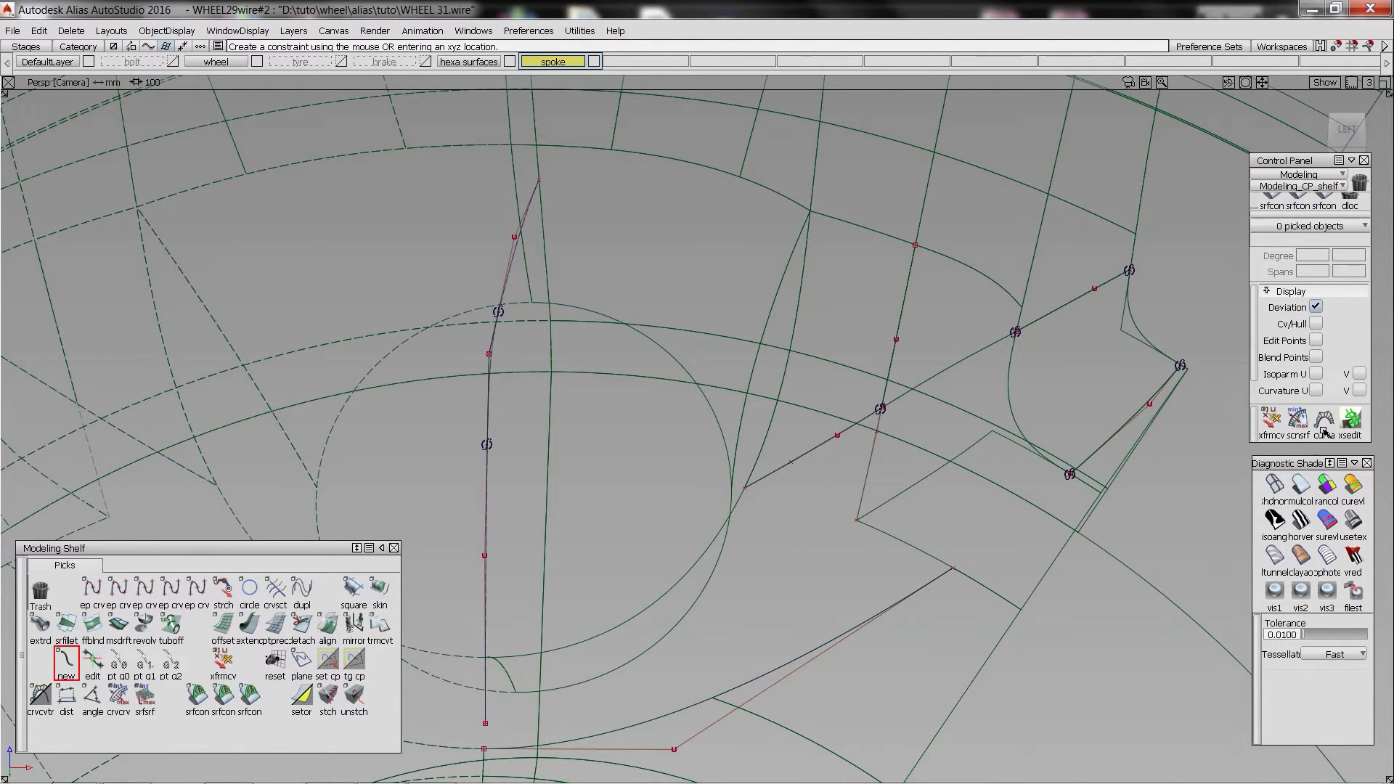
- Restore shading, create a blend curve from the side surface's trimmed edge to the lower revolved surface, and adjust its end directions
click(1304, 488)
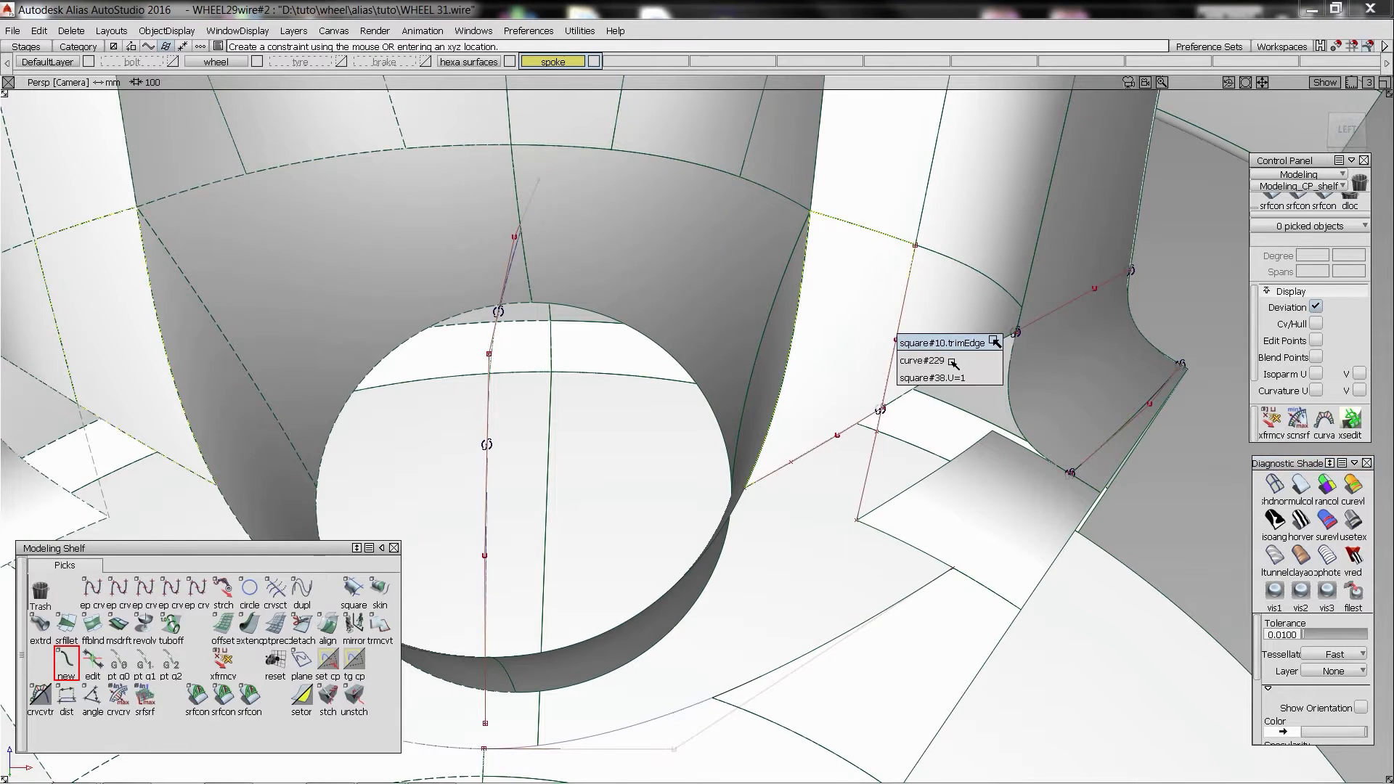
click(995, 345)
click(996, 587)
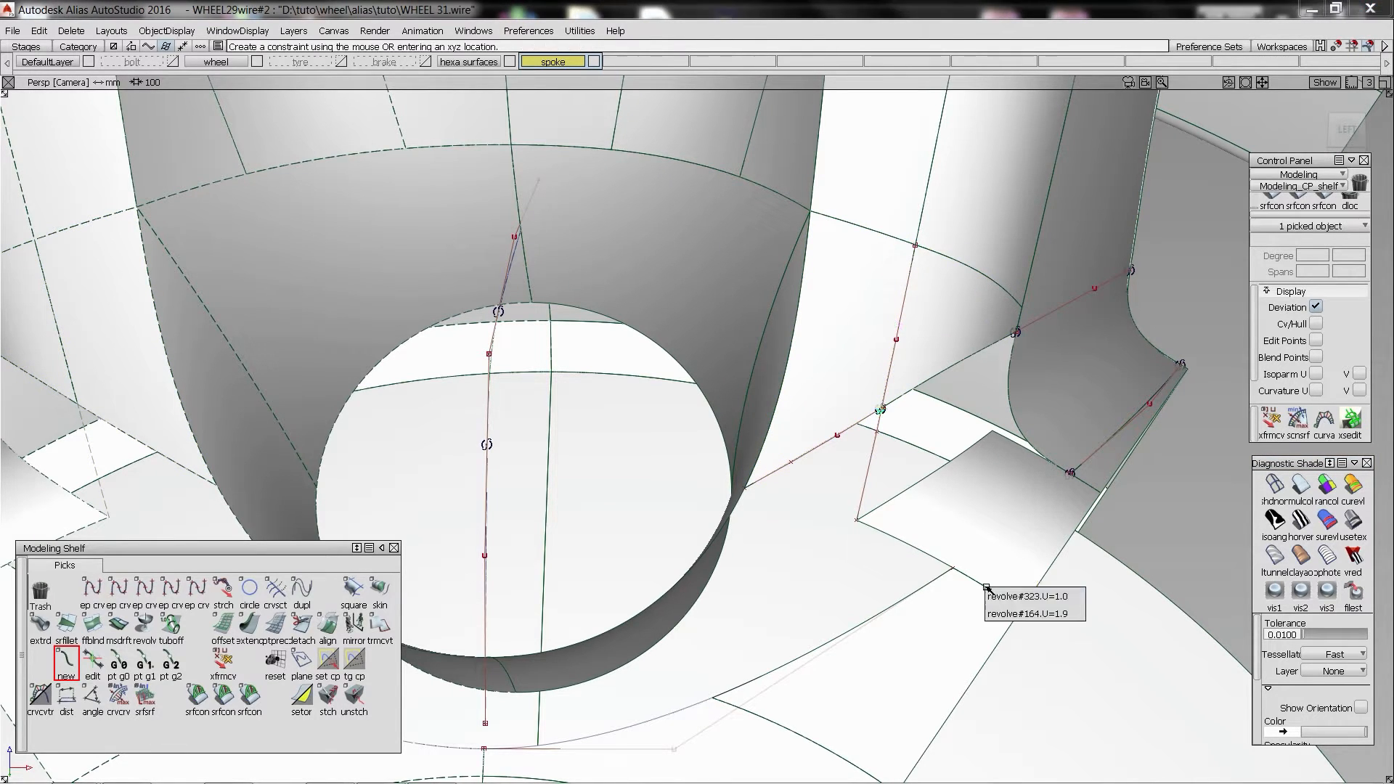
click(1068, 610)
ctrl+shift+drag(952, 567, 895, 465)
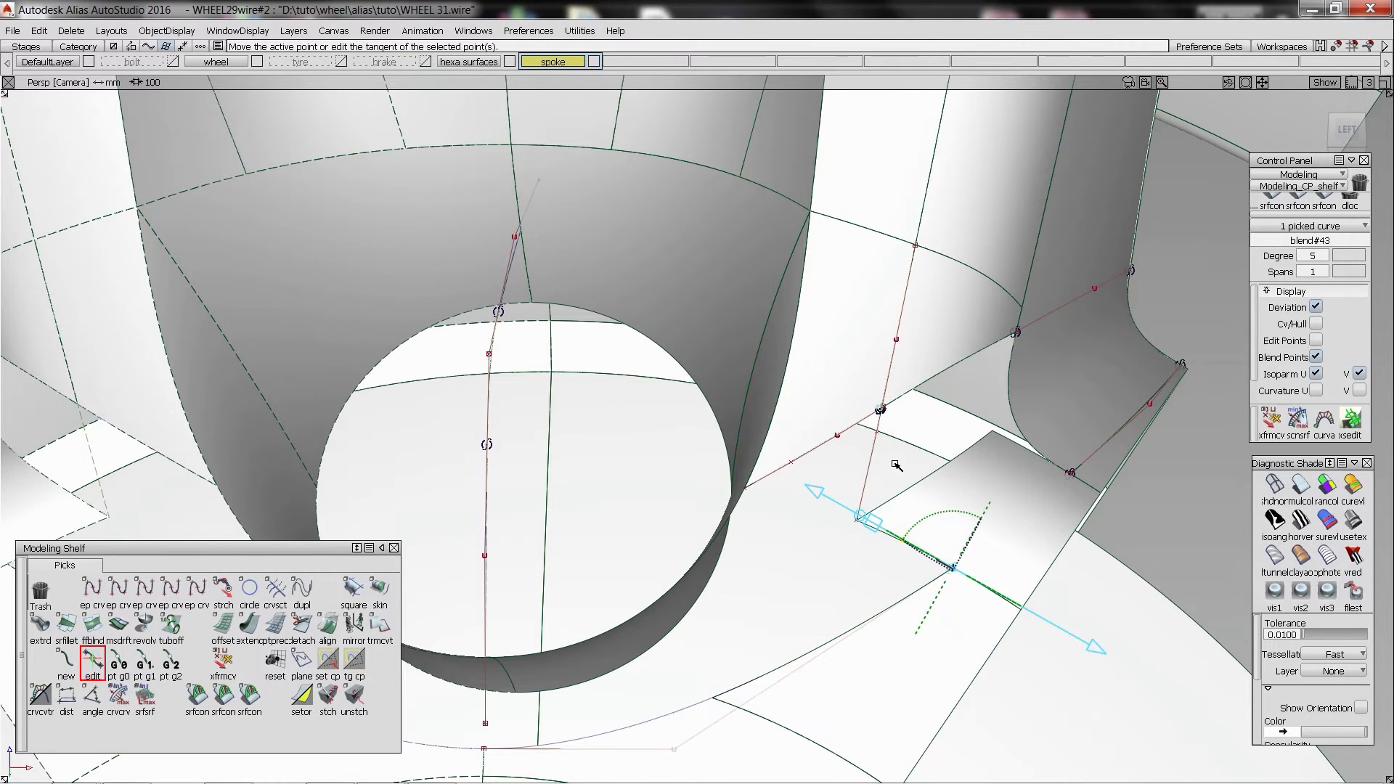
click(881, 411)
click(889, 419)
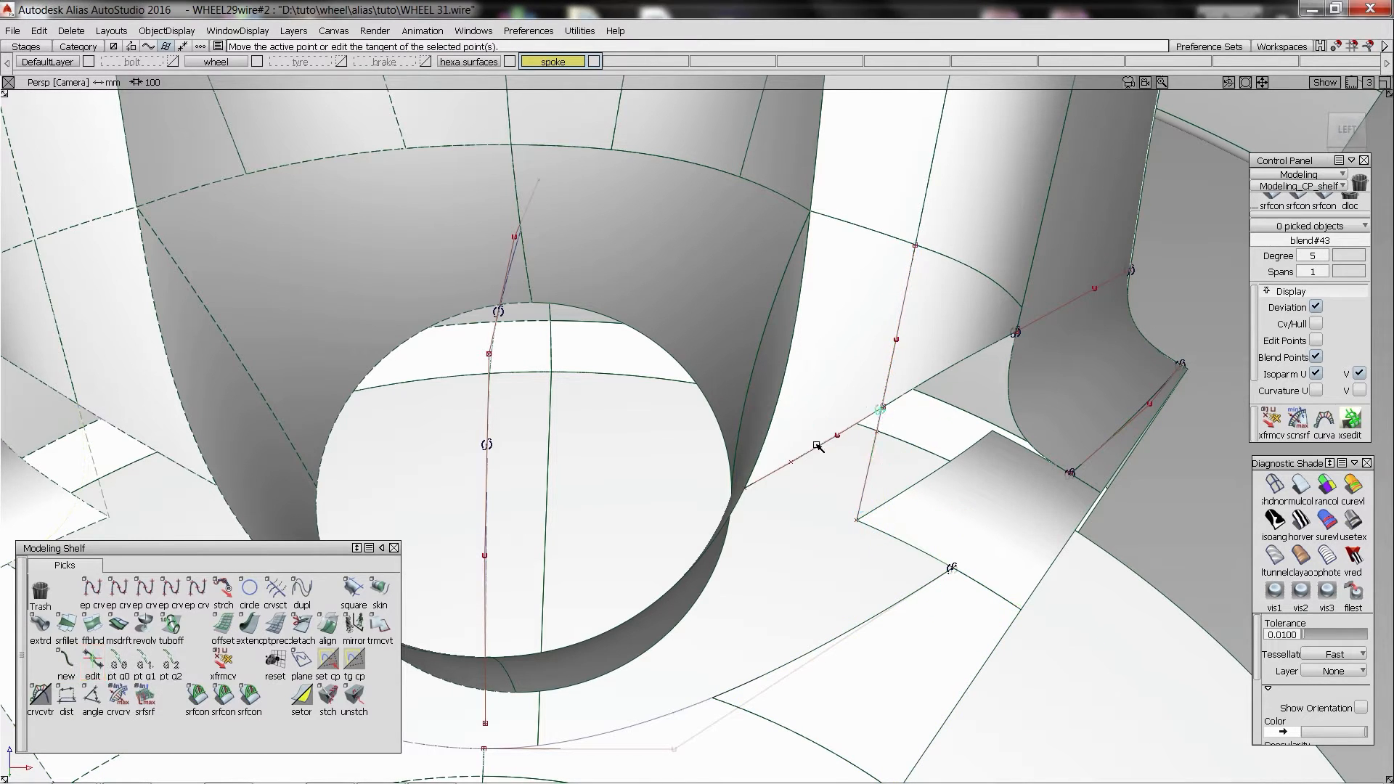
- Create a second blend curve from the side surface's edge beside the hole to the trimmed edge of the lower revolved surface
click(799, 459)
click(865, 482)
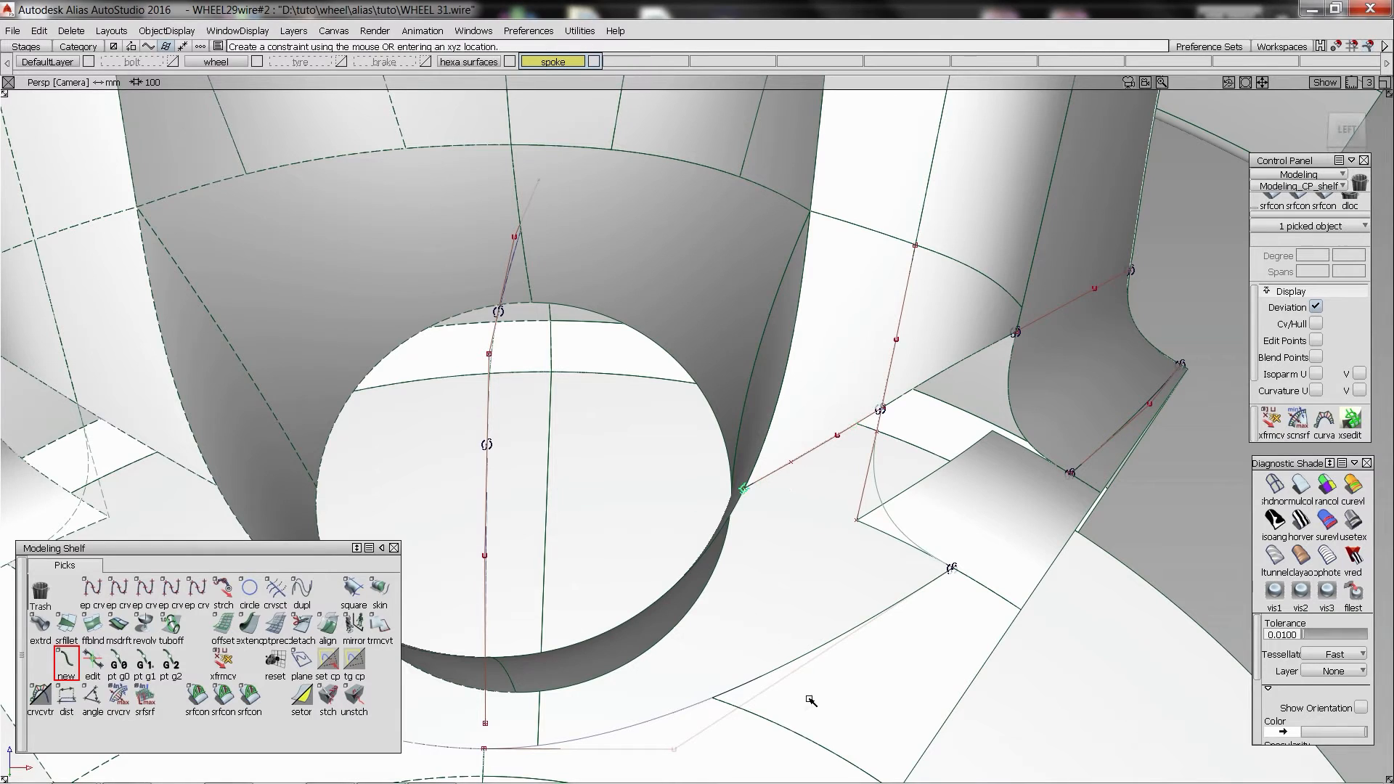
click(774, 672)
click(877, 676)
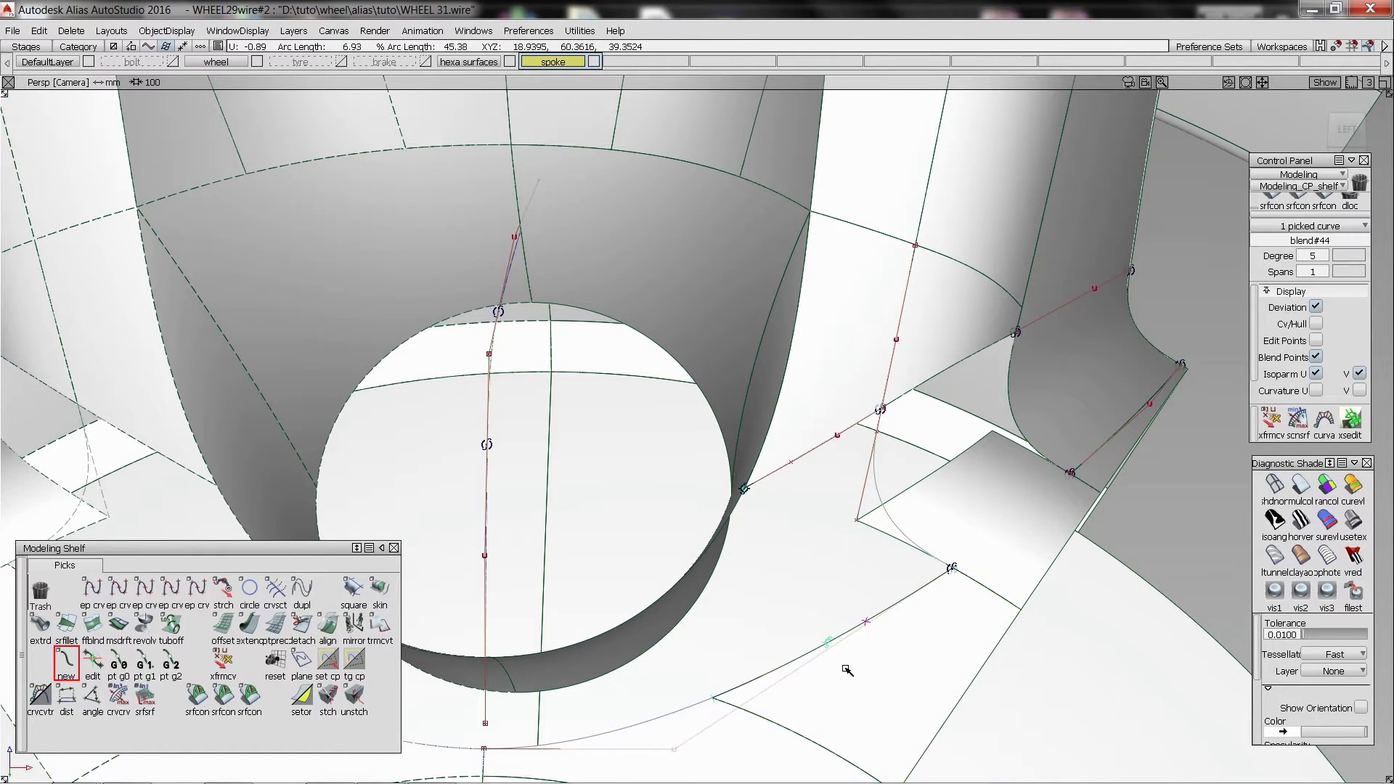
- Build a Square surface between the two blend curves with G2 Curvature along the adjoining side surface
key(s)
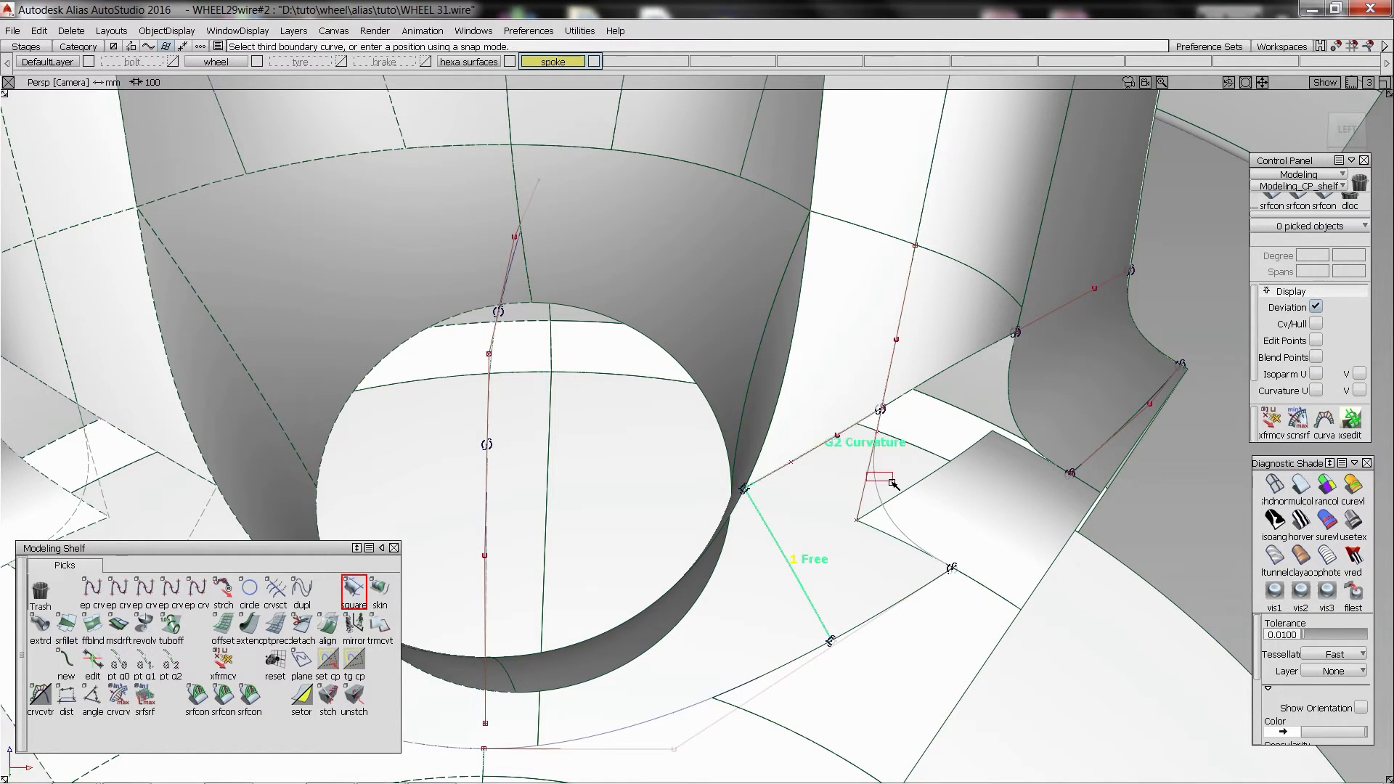
click(823, 449)
click(834, 461)
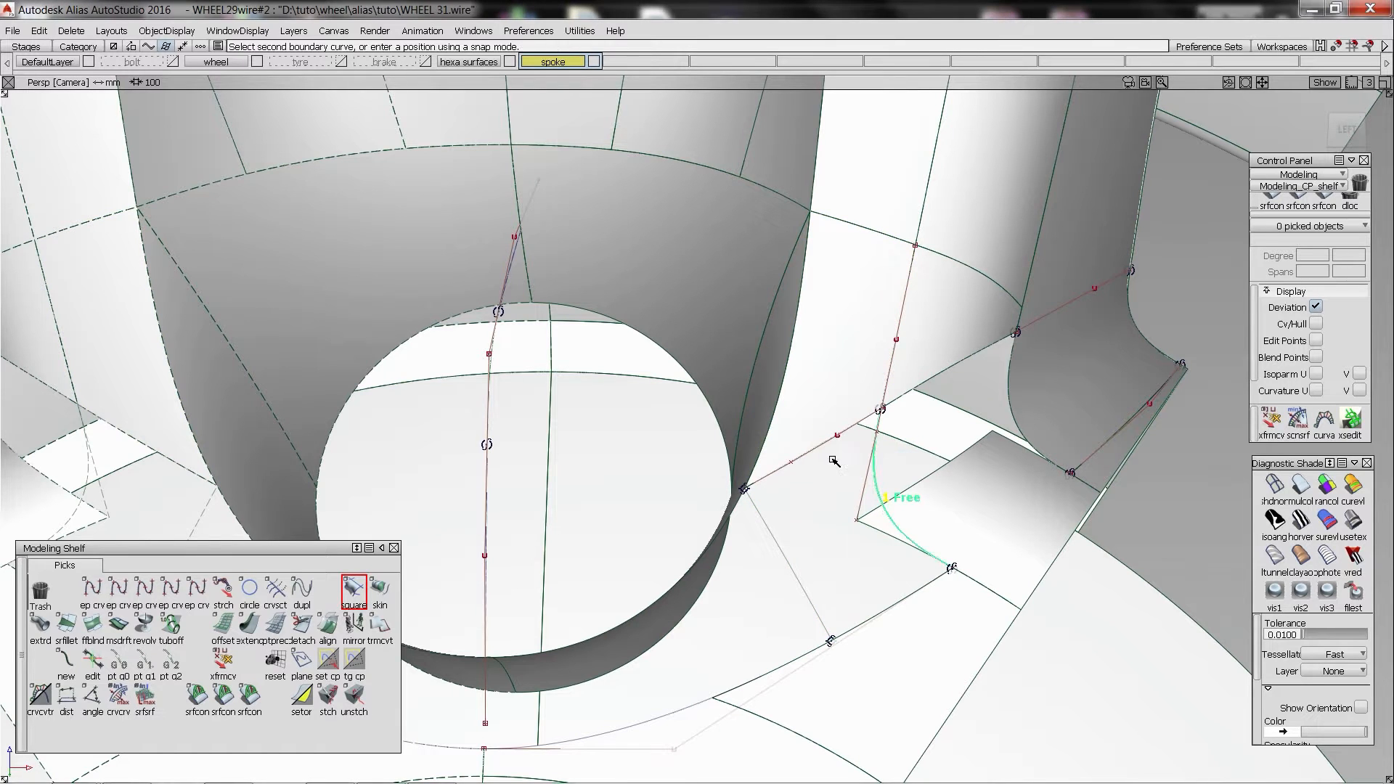
click(876, 612)
alt+shift+drag(869, 565, 819, 480)
click(1301, 485)
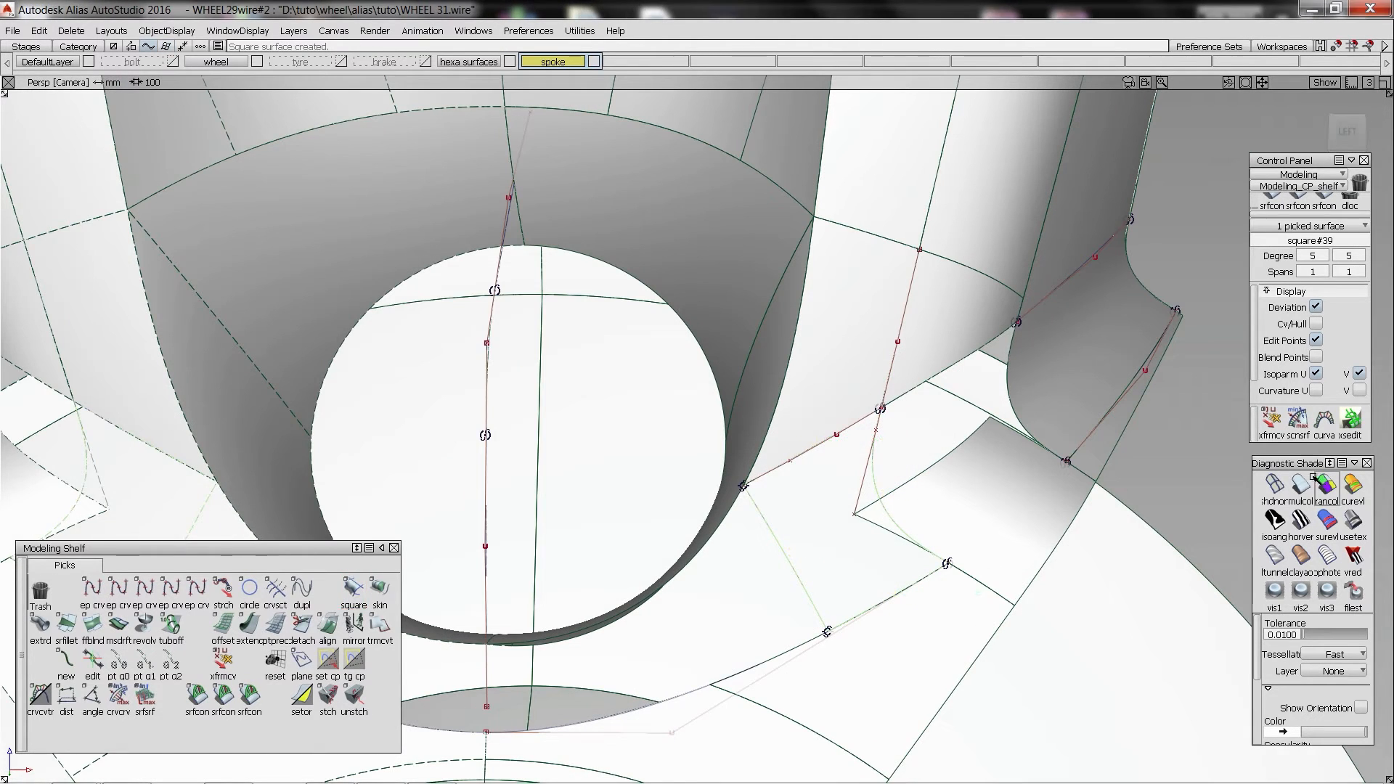
- Delete the leftover piece of revolved surface beside the new Square surface
ctrl+shift+middle_drag(1032, 489, 1069, 545)
ctrl+shift+drag(1026, 483, 1053, 530)
click(1069, 554)
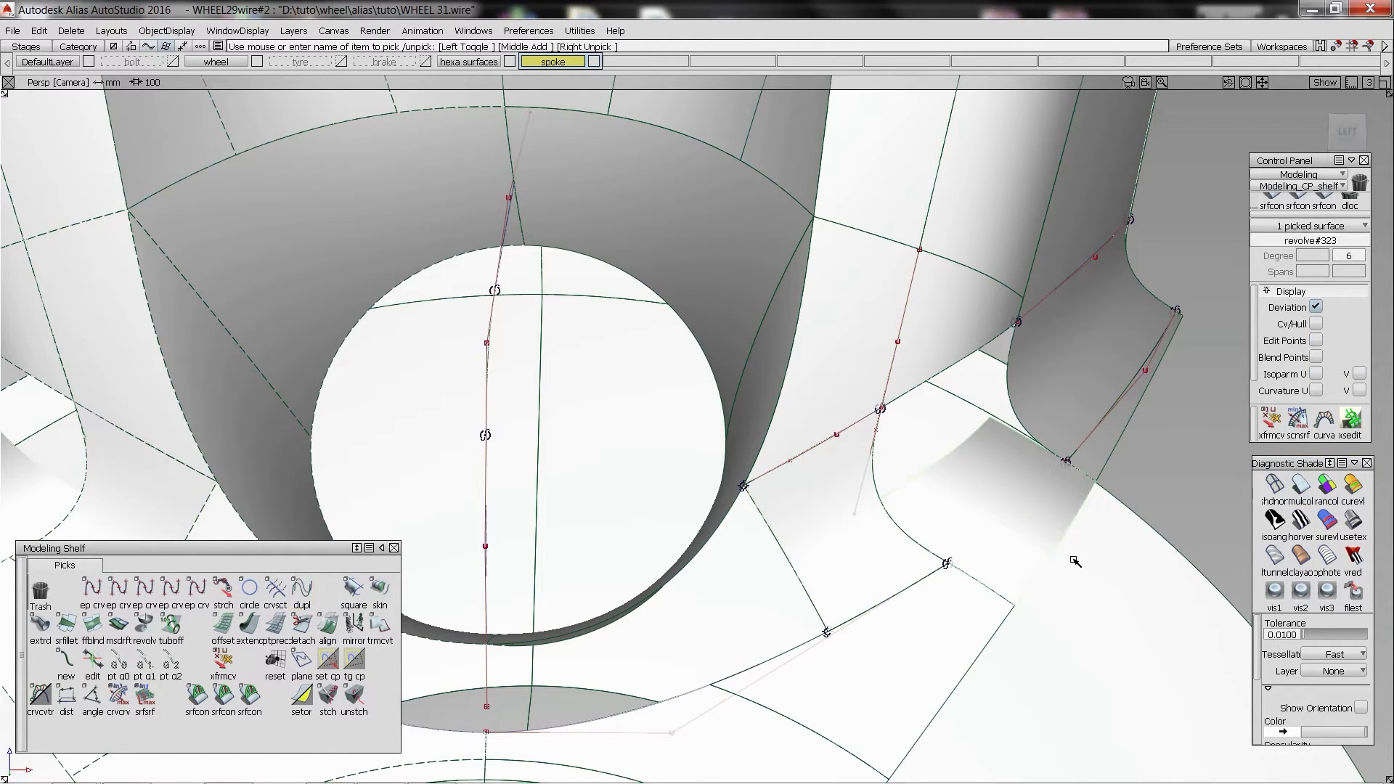
key(Delete)
- Create a blend curve from the lower revolved surface's outer corner to the outer end of the spoke surface and adjust its end direction
ctrl+shift+middle_drag(1075, 560, 1109, 454)
click(1014, 612)
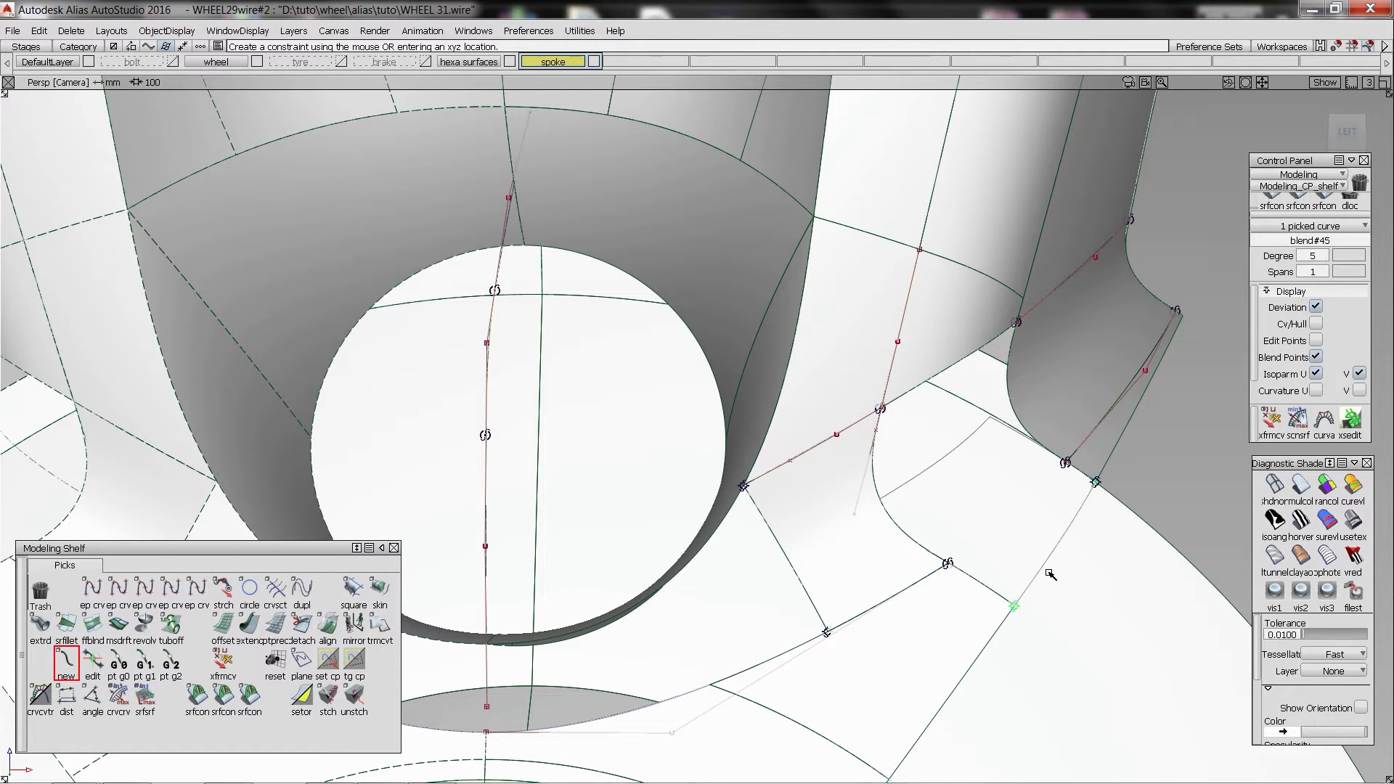
ctrl+shift+middle_drag(1049, 573, 1043, 572)
ctrl+shift+drag(1042, 572, 1069, 466)
click(1096, 484)
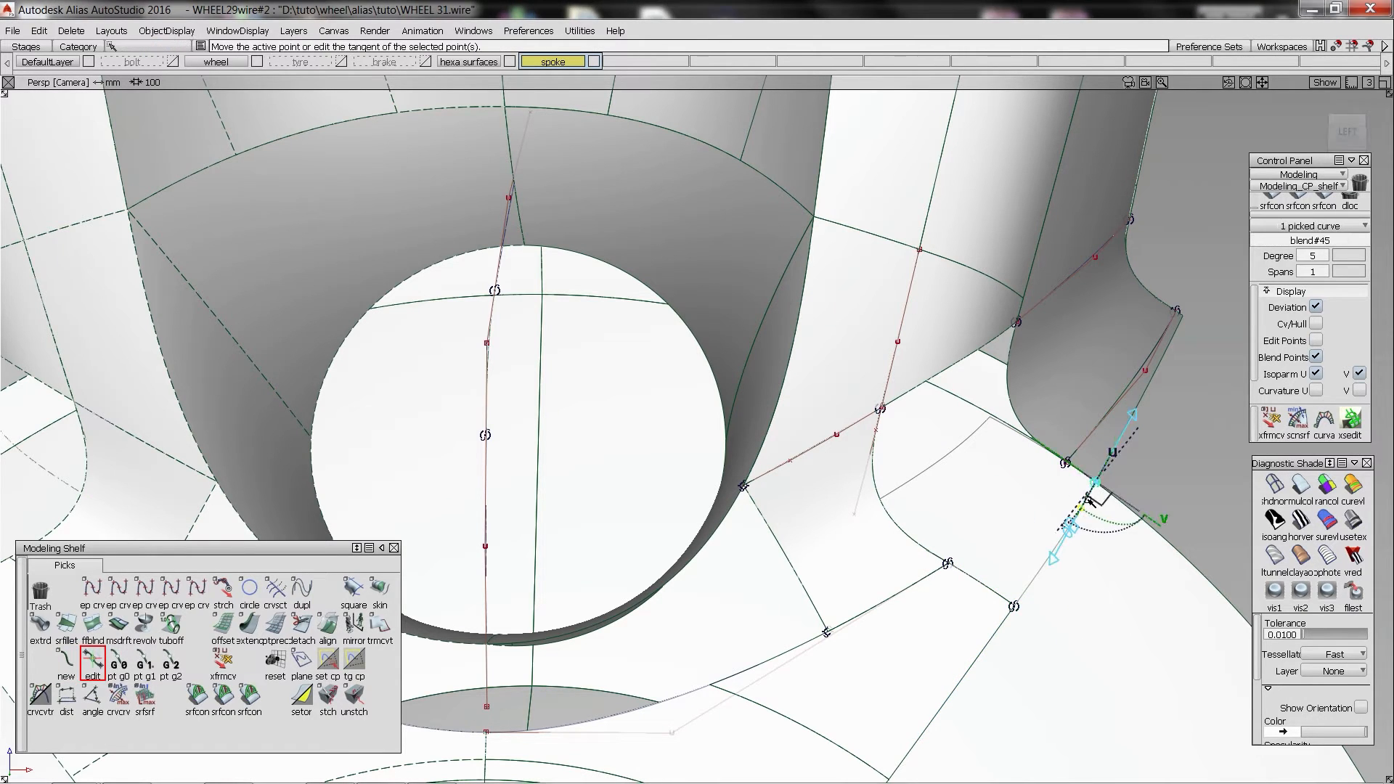
ctrl+shift+middle_drag(1089, 501, 1084, 439)
- Create a parallel blend curve from the spoke surface's inner corner to the lower revolved surface's upper corner and adjust its end direction
click(1066, 463)
click(1181, 466)
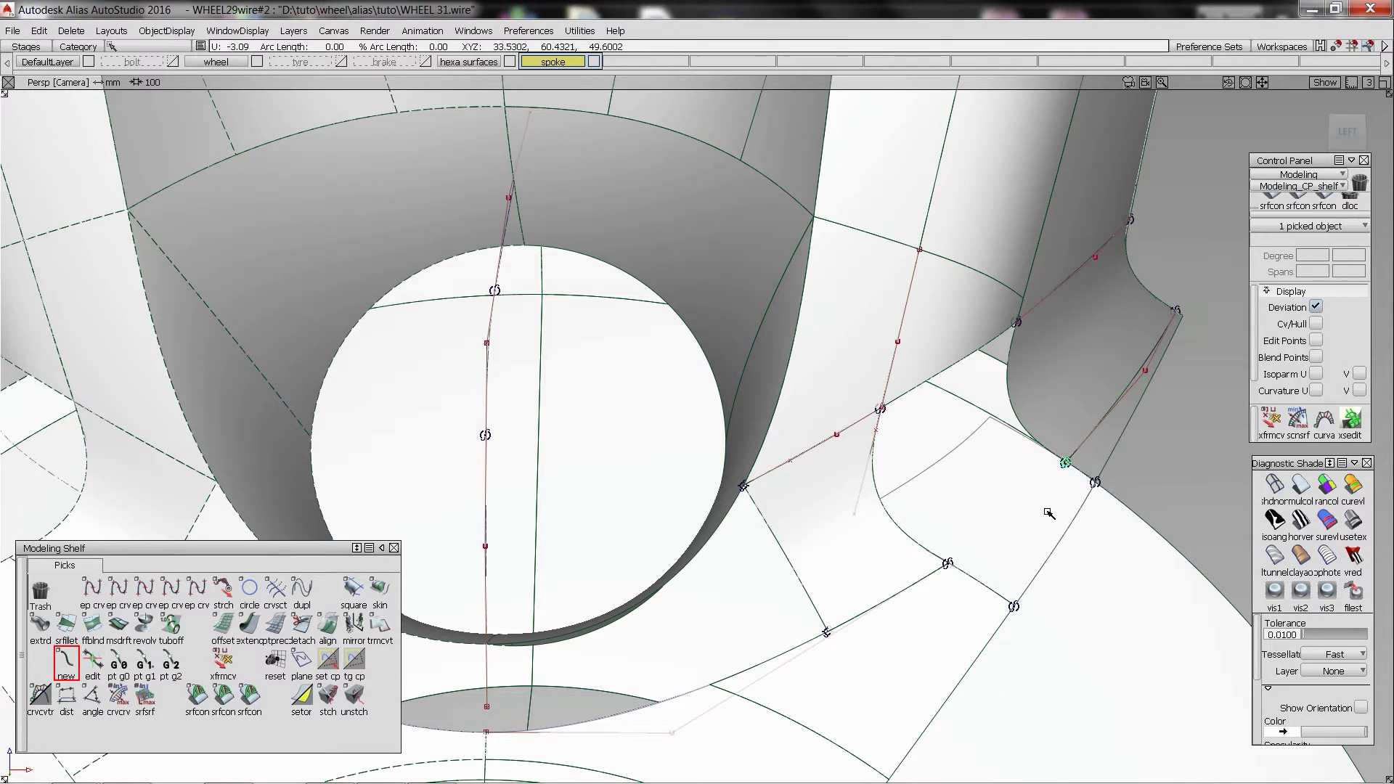
click(939, 573)
click(1040, 579)
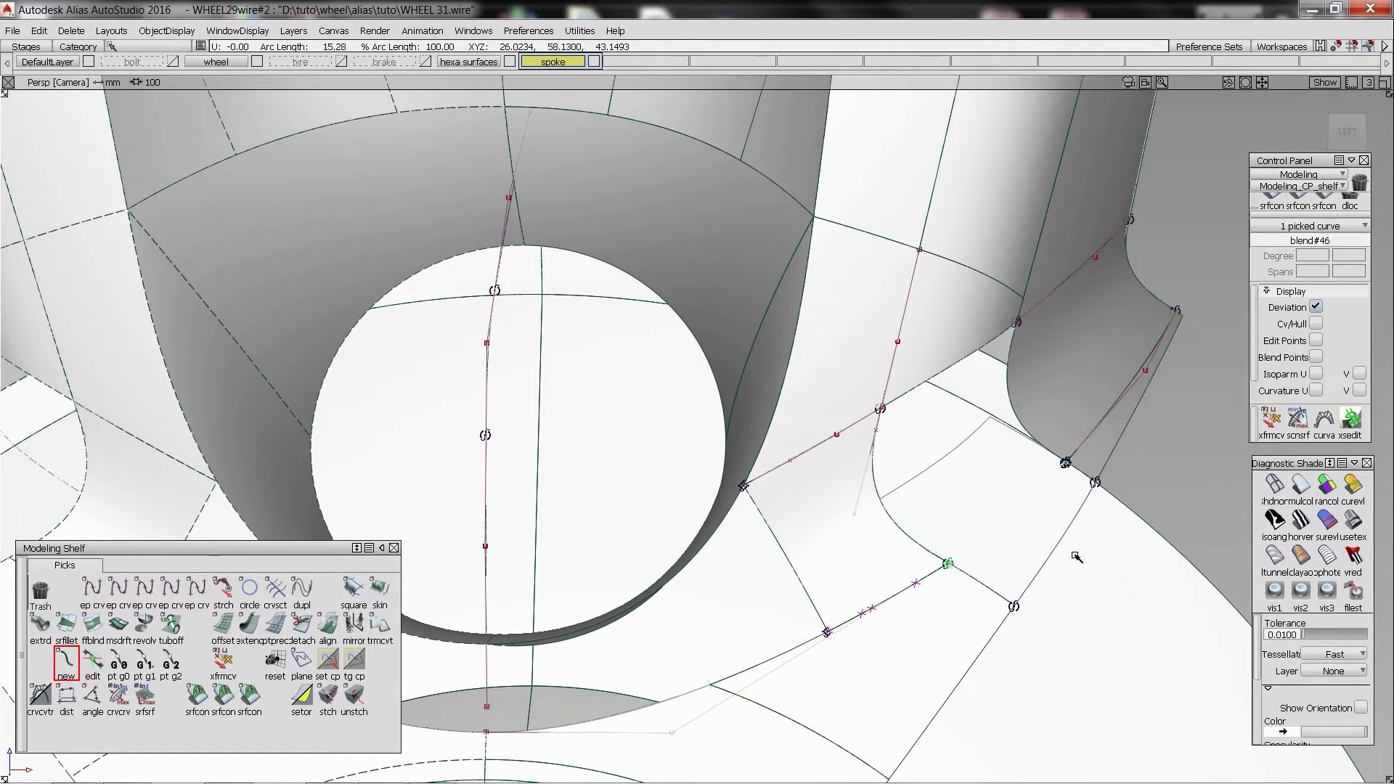
ctrl+shift+drag(1058, 430, 1088, 480)
click(1065, 467)
click(1078, 494)
click(1084, 464)
- Build a Square surface in the strip bounded by the two parallel blend curves and the adjoining surface edges
ctrl+shift+right_drag(1085, 466, 1087, 464)
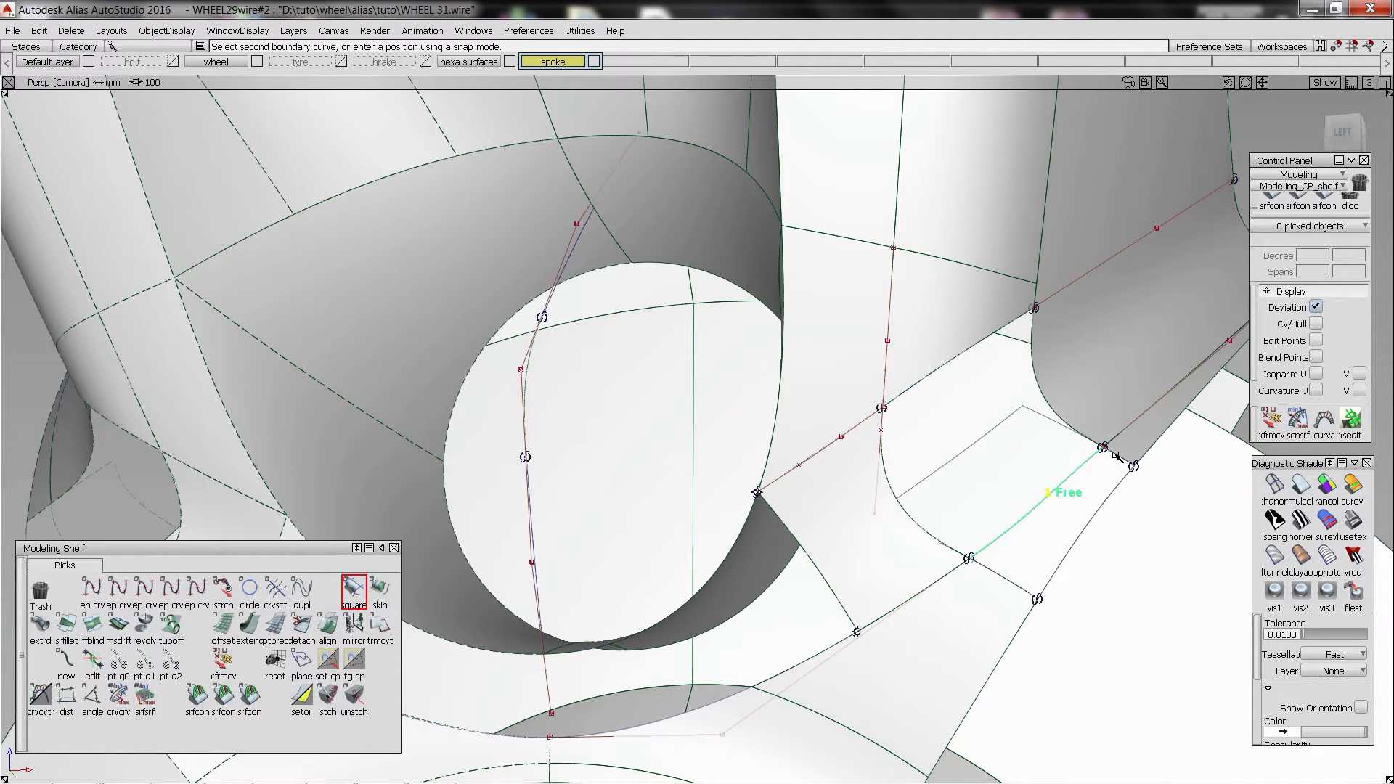
drag(967, 605, 965, 612)
alt+shift+drag(977, 609, 1042, 597)
ctrl+shift+right_drag(1042, 598, 1046, 559)
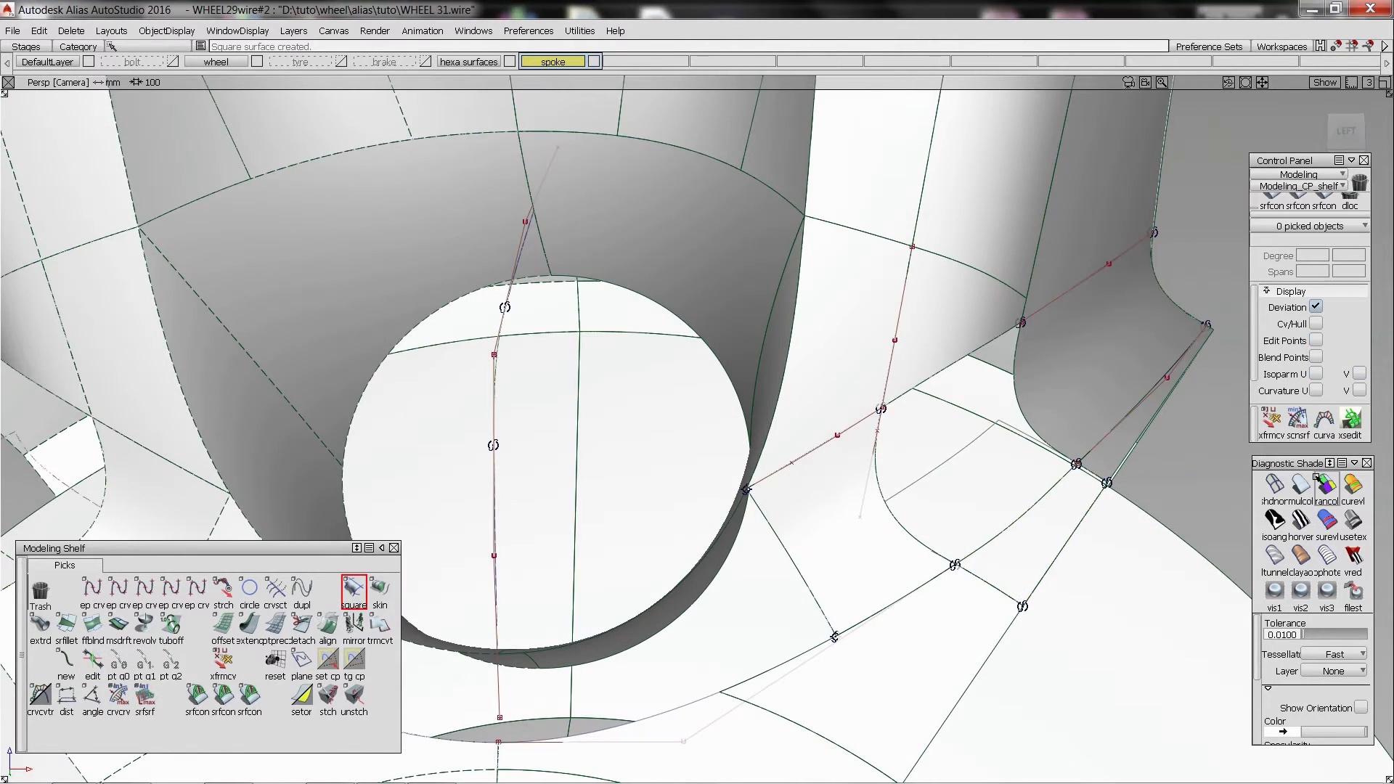
- Draw a degree 3 edit-point curve on the centre line from the lower surface's trimmed edge up to the hole surface's edge
ctrl+shift+right_drag(1030, 489, 882, 490)
alt+shift+drag(882, 490, 944, 500)
alt+shift+right_drag(944, 499, 891, 497)
alt+shift+drag(892, 496, 835, 531)
ctrl+shift+right_drag(835, 530, 690, 533)
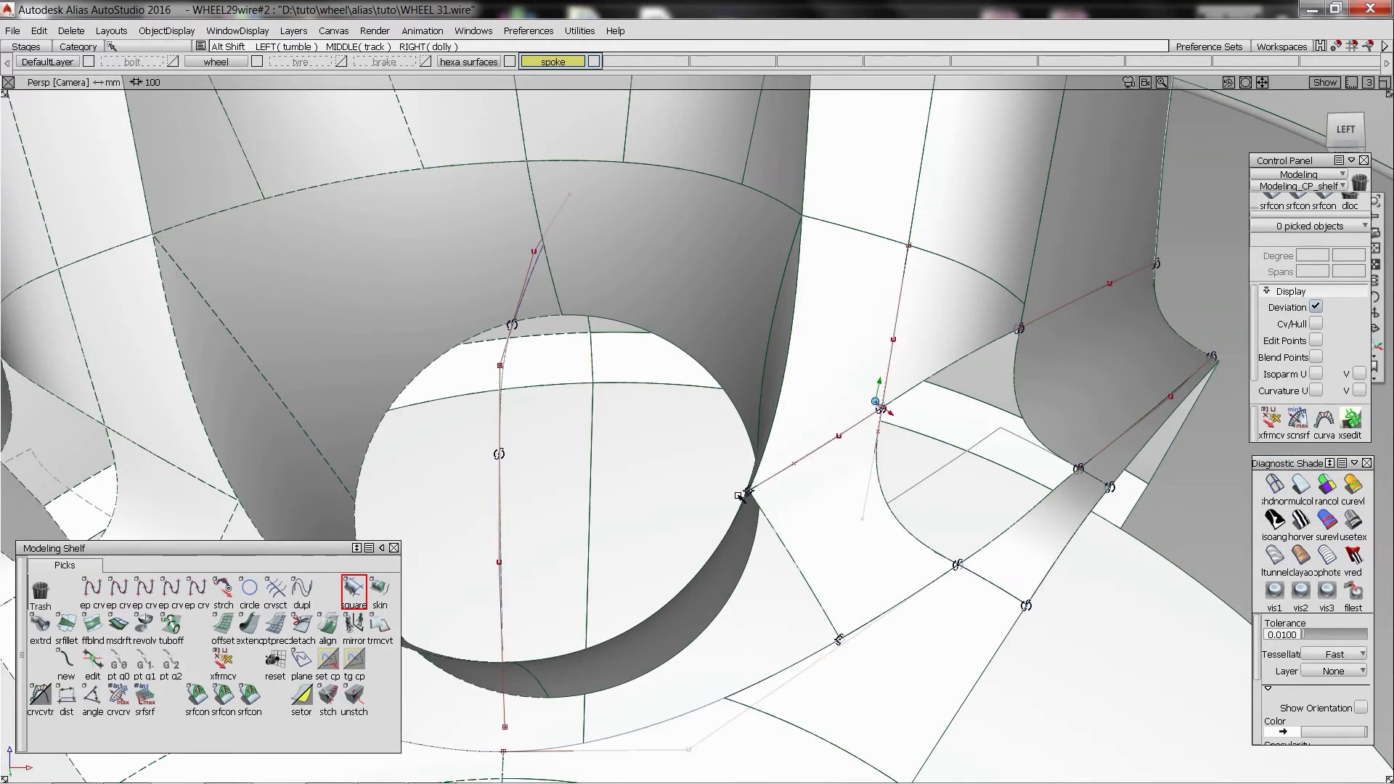
alt+shift+middle_drag(618, 596, 731, 420)
alt+shift+drag(731, 420, 657, 546)
ctrl+shift+right_drag(679, 501, 675, 492)
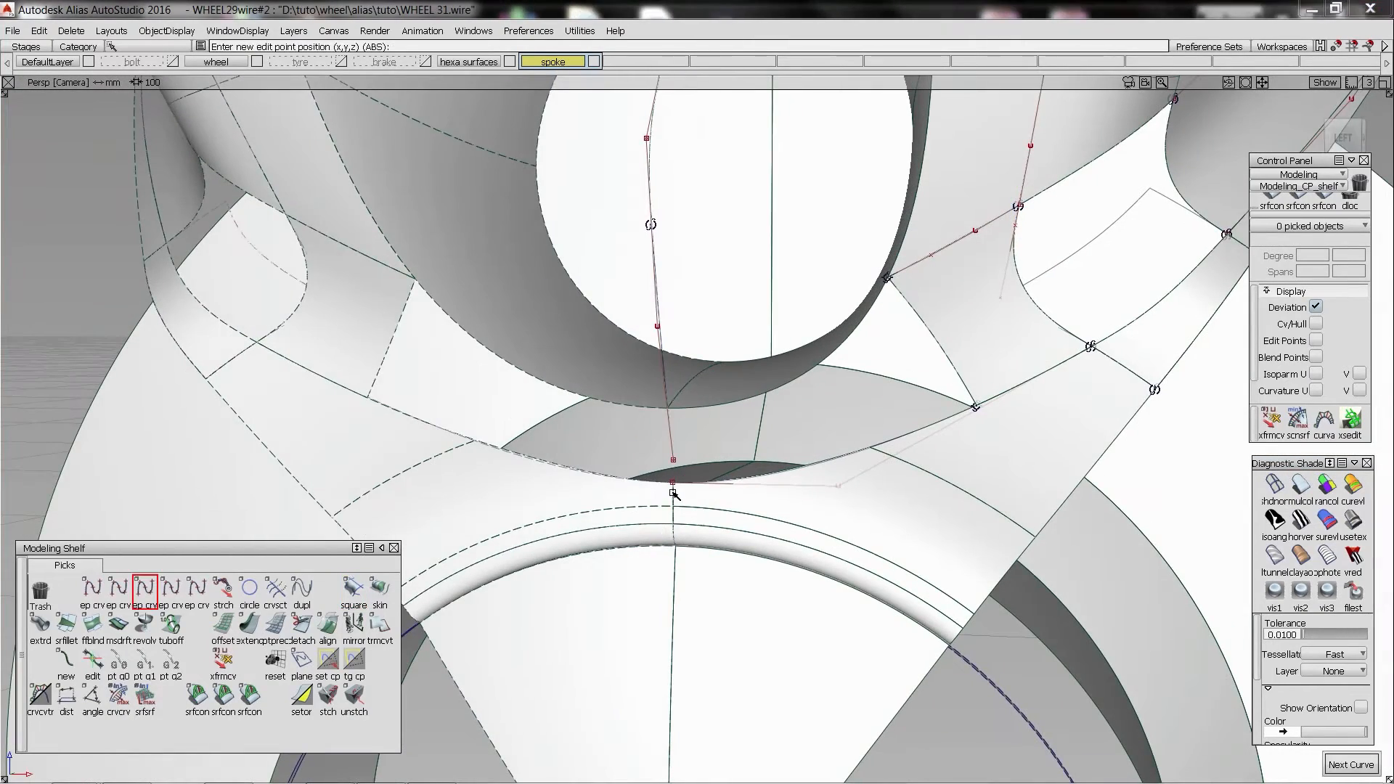
ctrl+click(675, 489)
ctrl+click(688, 408)
- Align the lower end of the centre-line curve to the lower revolved surface with G2 continuity
alt+shift+drag(819, 426, 744, 440)
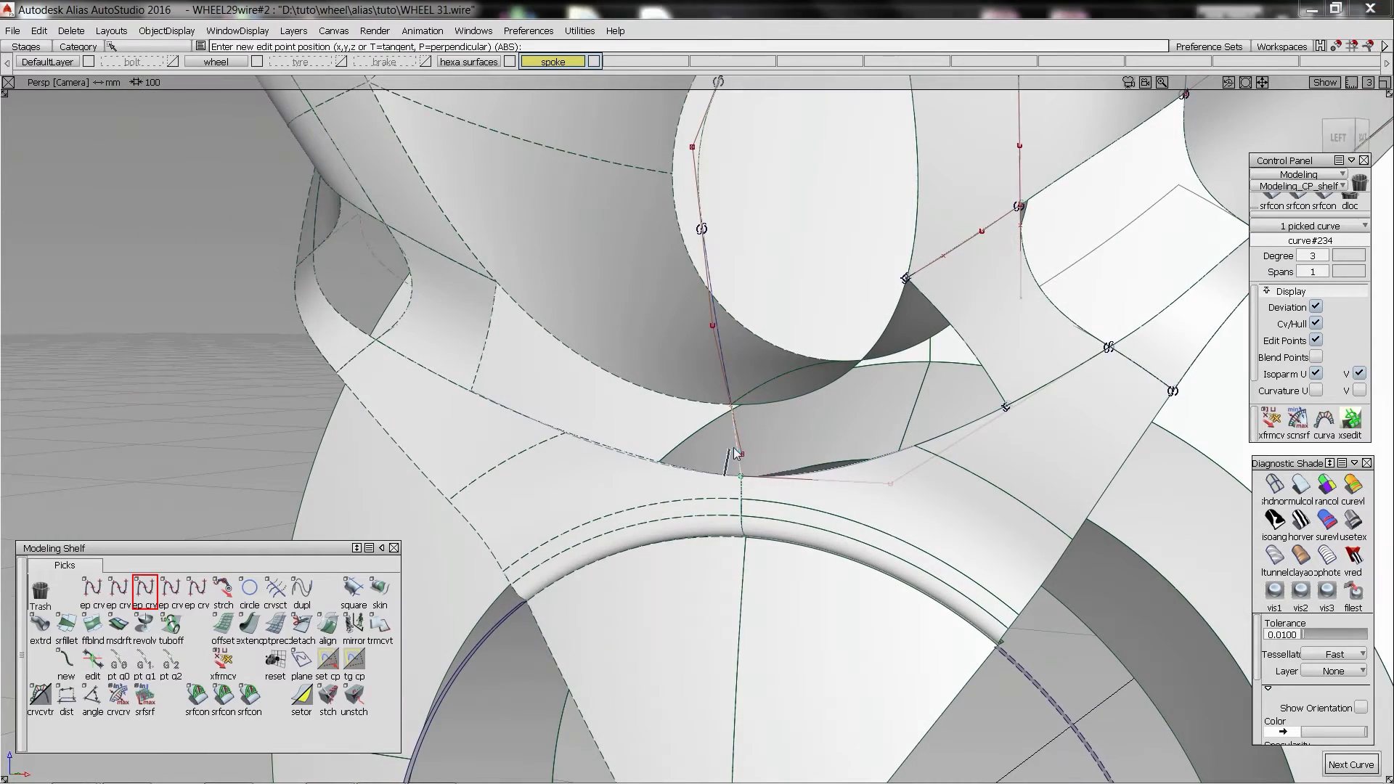
ctrl+shift+right_drag(734, 460, 835, 501)
click(740, 466)
click(742, 488)
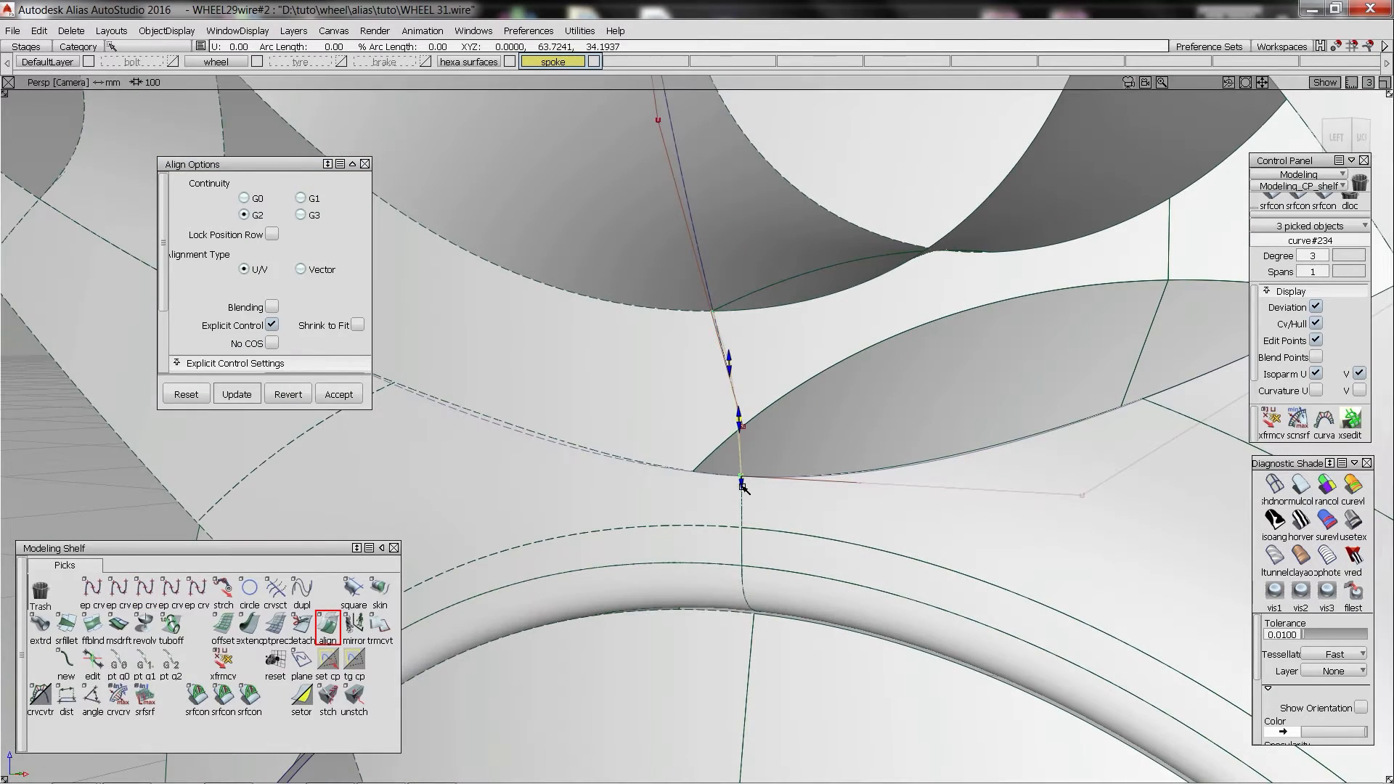
- Draw a degree 3 edit-point curve from the isoparm end on the lower trimmed edge to the hole surface's edge
alt+shift+drag(822, 464, 973, 494)
ctrl+shift+drag(984, 496, 997, 429)
alt+shift+drag(999, 429, 1051, 389)
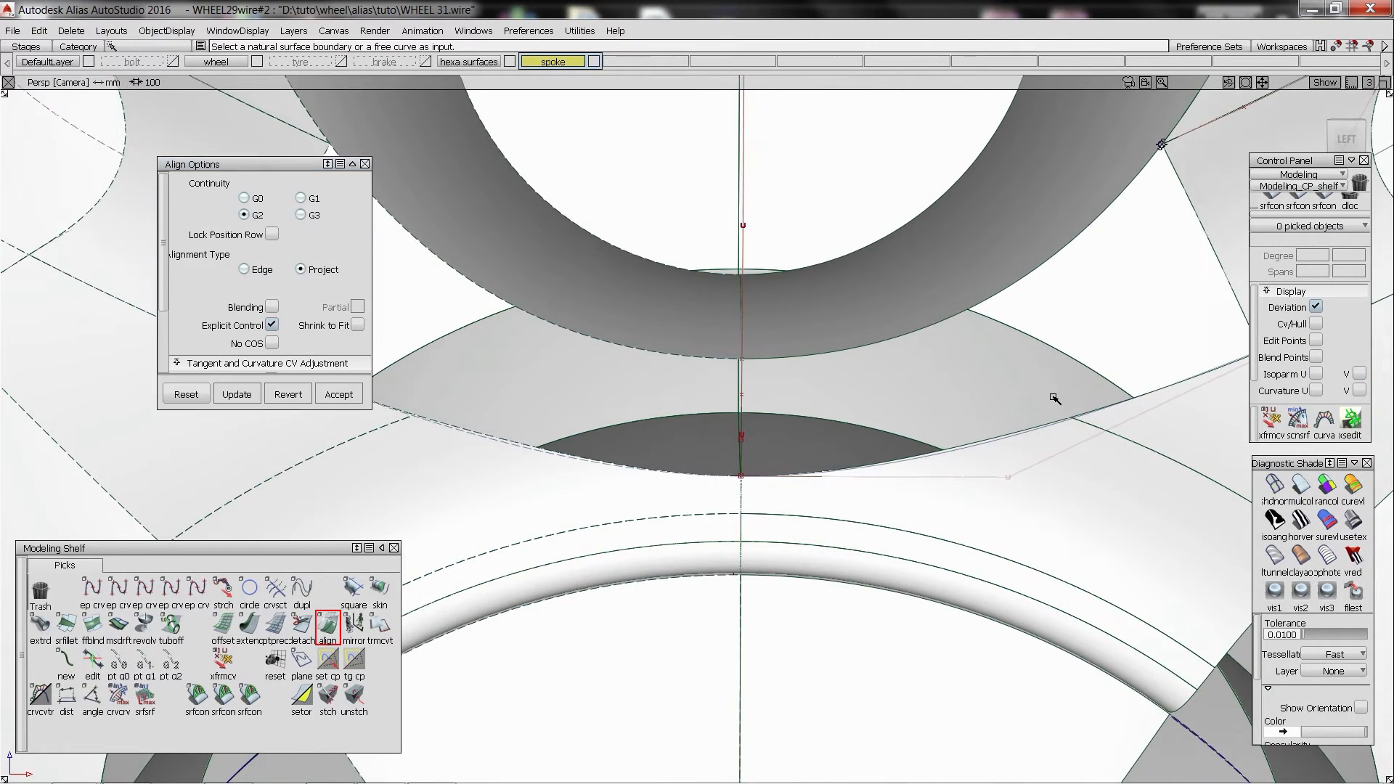
ctrl+shift+right_drag(1089, 429, 1087, 417)
click(1087, 420)
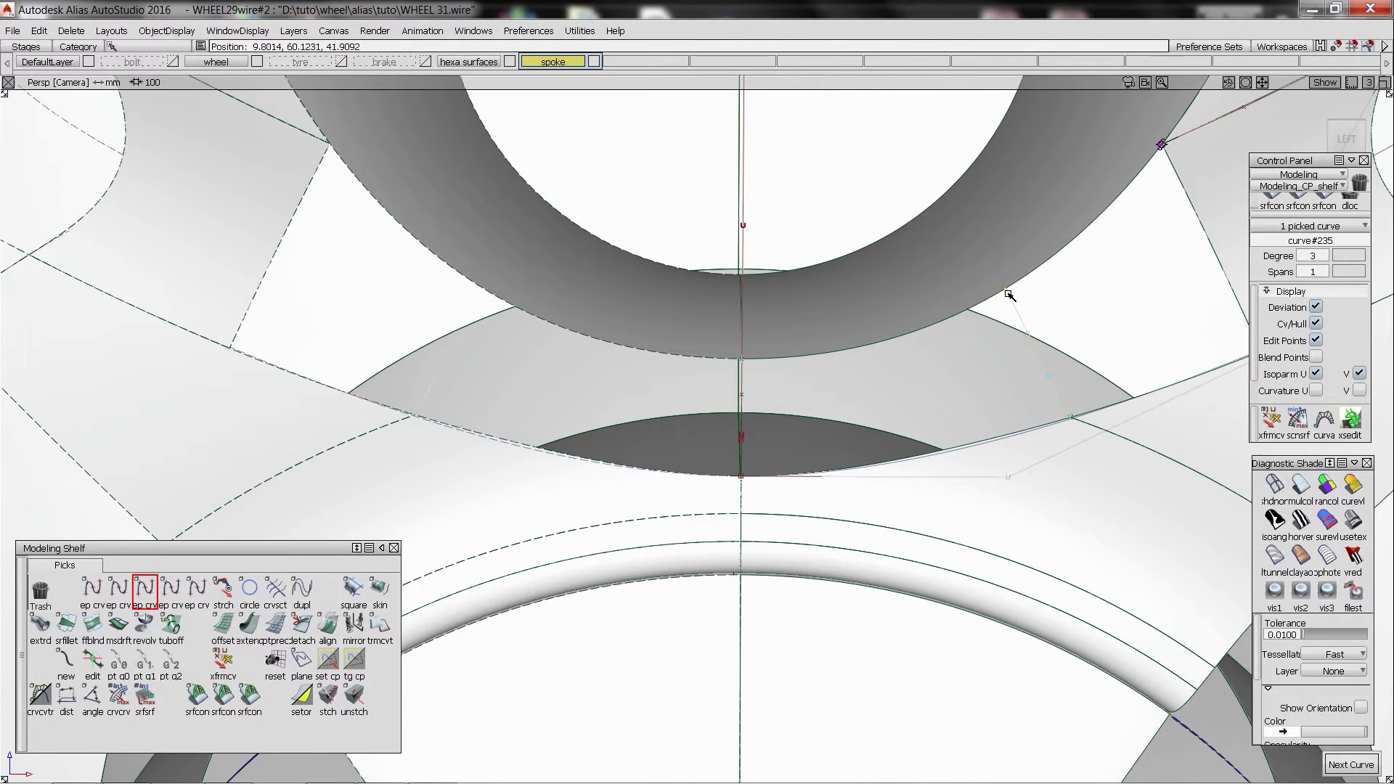
alt+shift+drag(1024, 301, 869, 375)
- Build a Square surface below the hole from the two degree 3 curves, the lower trimmed edge and the hole surface's edge
ctrl+shift+drag(897, 422, 905, 383)
ctrl+shift+right_drag(904, 384, 886, 430)
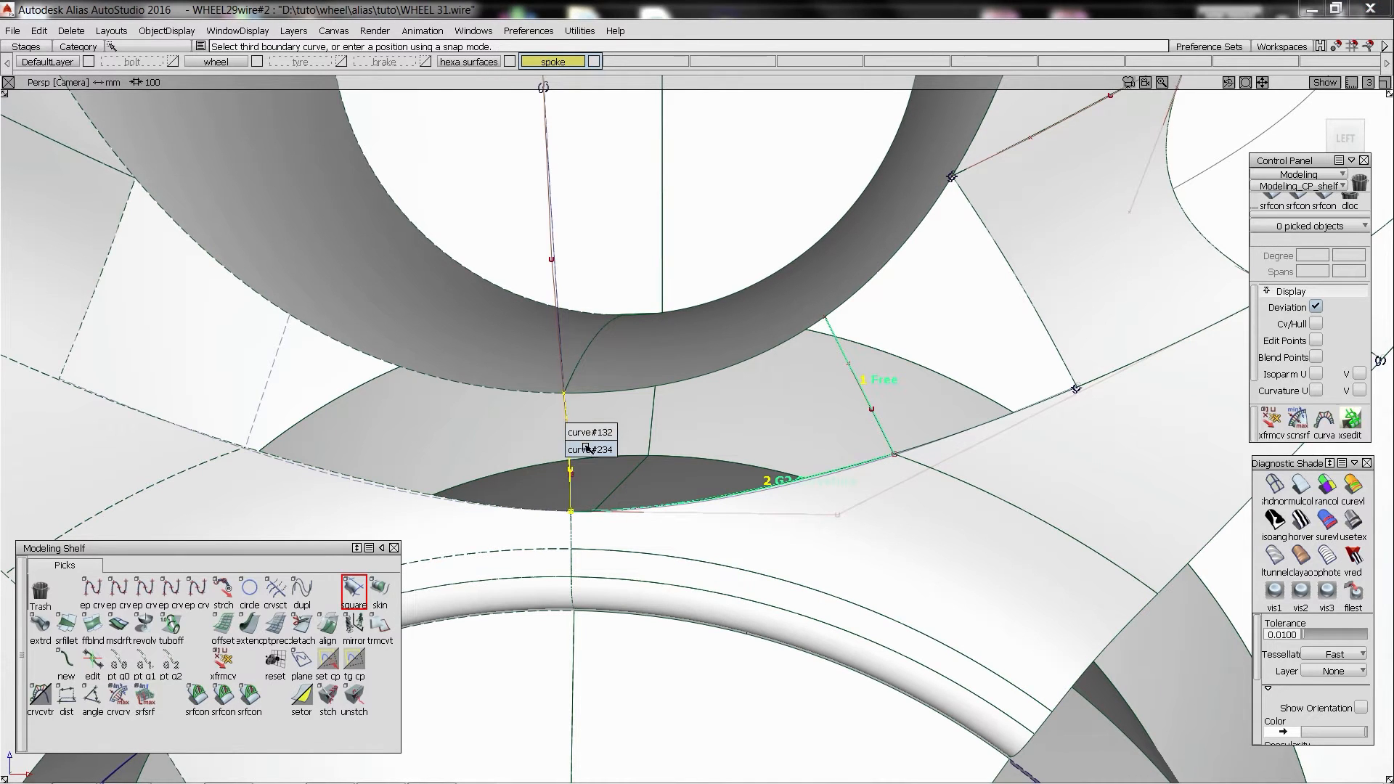
click(585, 448)
click(594, 393)
alt+shift+drag(848, 403, 753, 398)
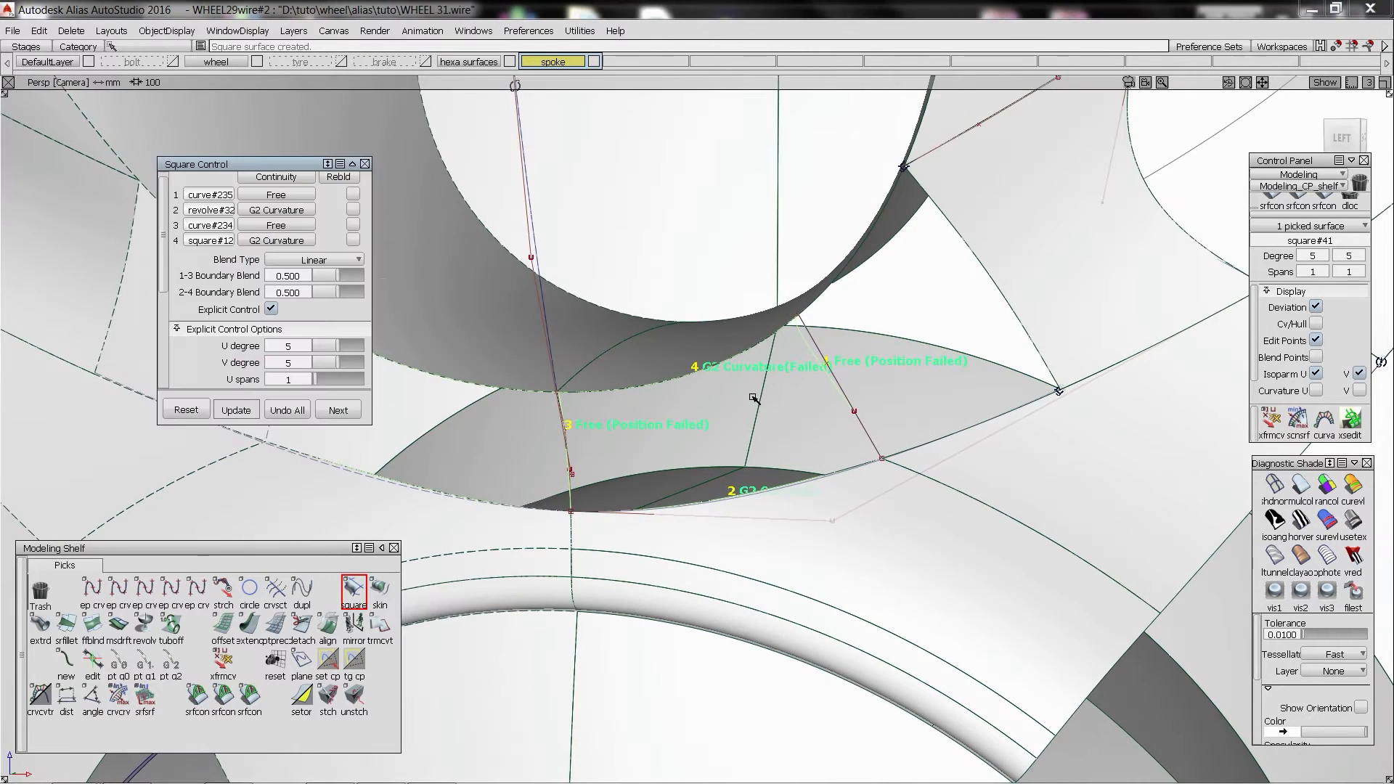
- Set the Square surface's hole edge to Free and its centre-line boundary to Implied Curvature, and test V degrees 3 and 4
click(305, 247)
drag(335, 362, 326, 363)
alt+shift+drag(581, 377, 998, 395)
click(261, 226)
click(292, 324)
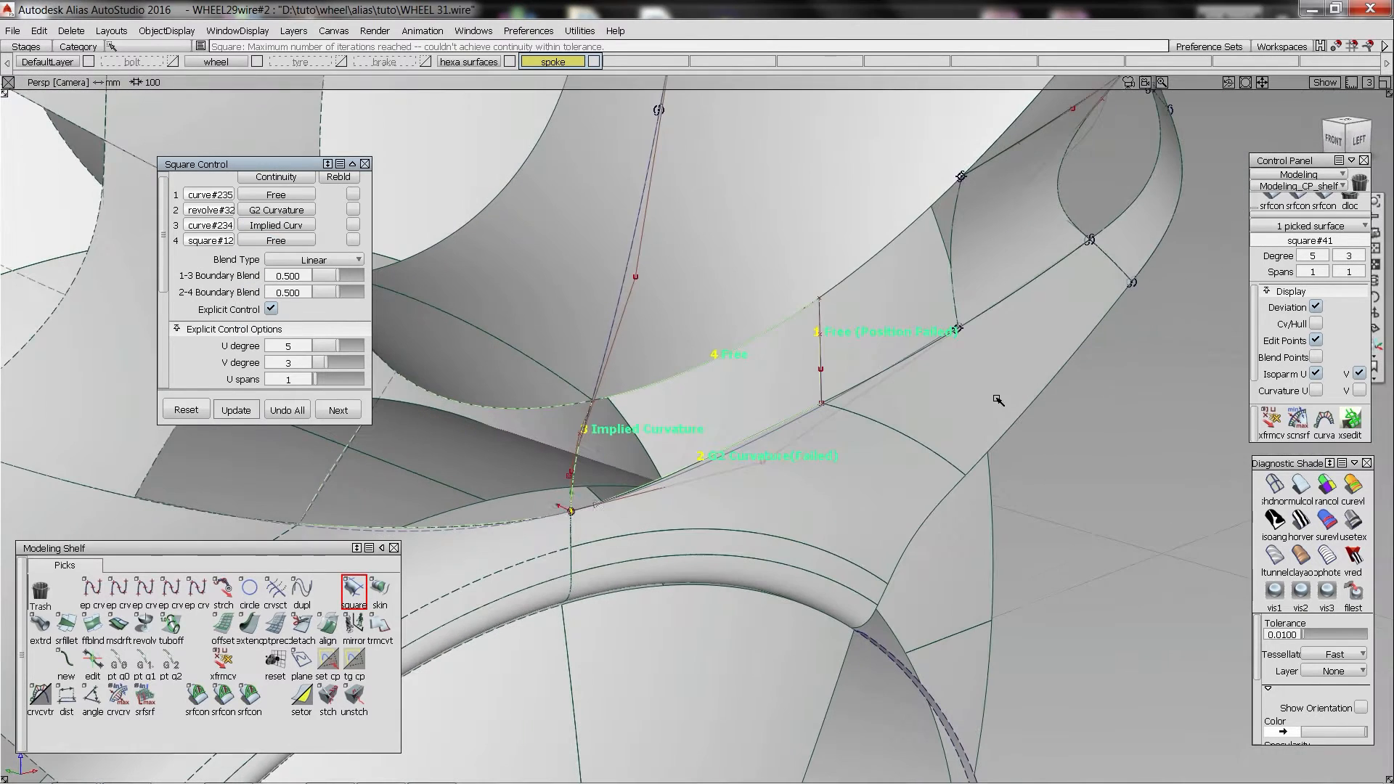
click(337, 362)
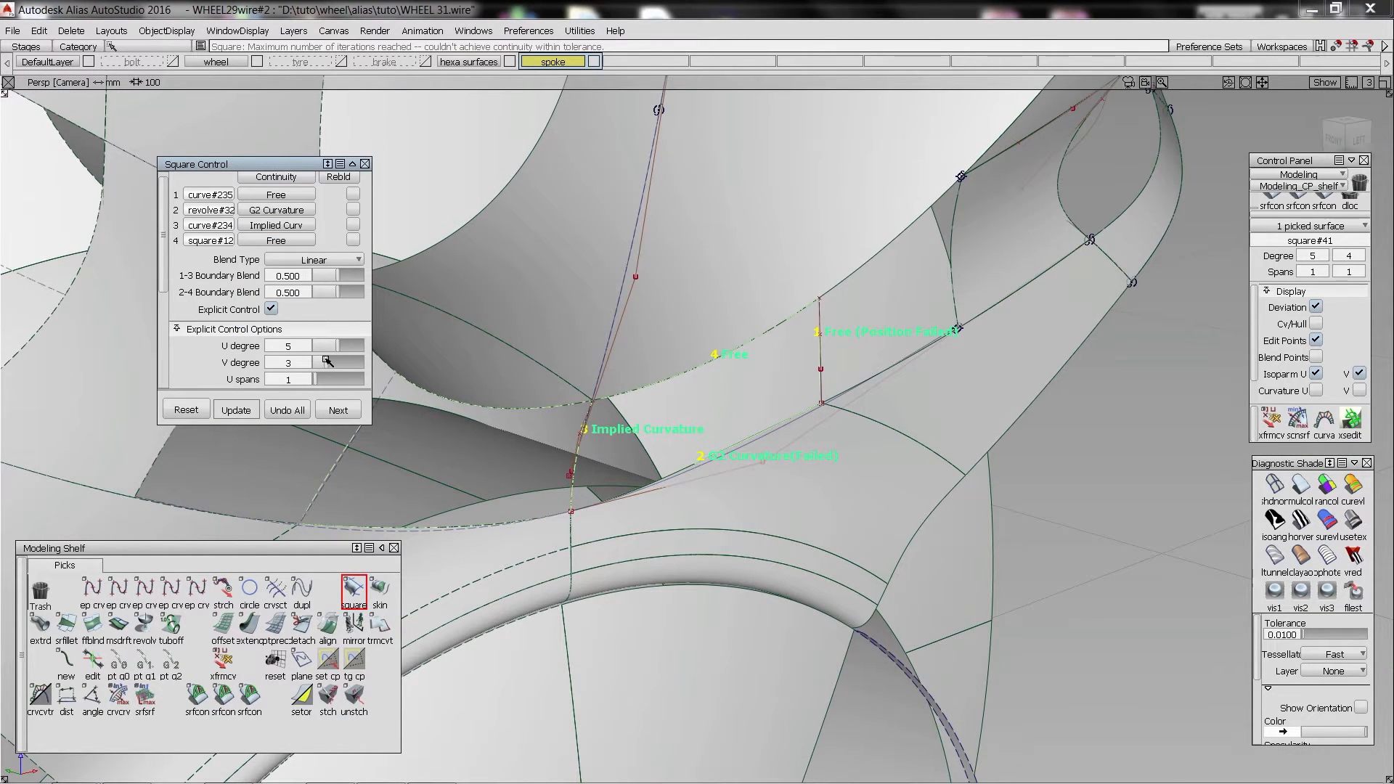
- Test Implied Tangent continuity on the Square surface's centre-line boundary and set the V degree to 5
click(276, 225)
click(311, 310)
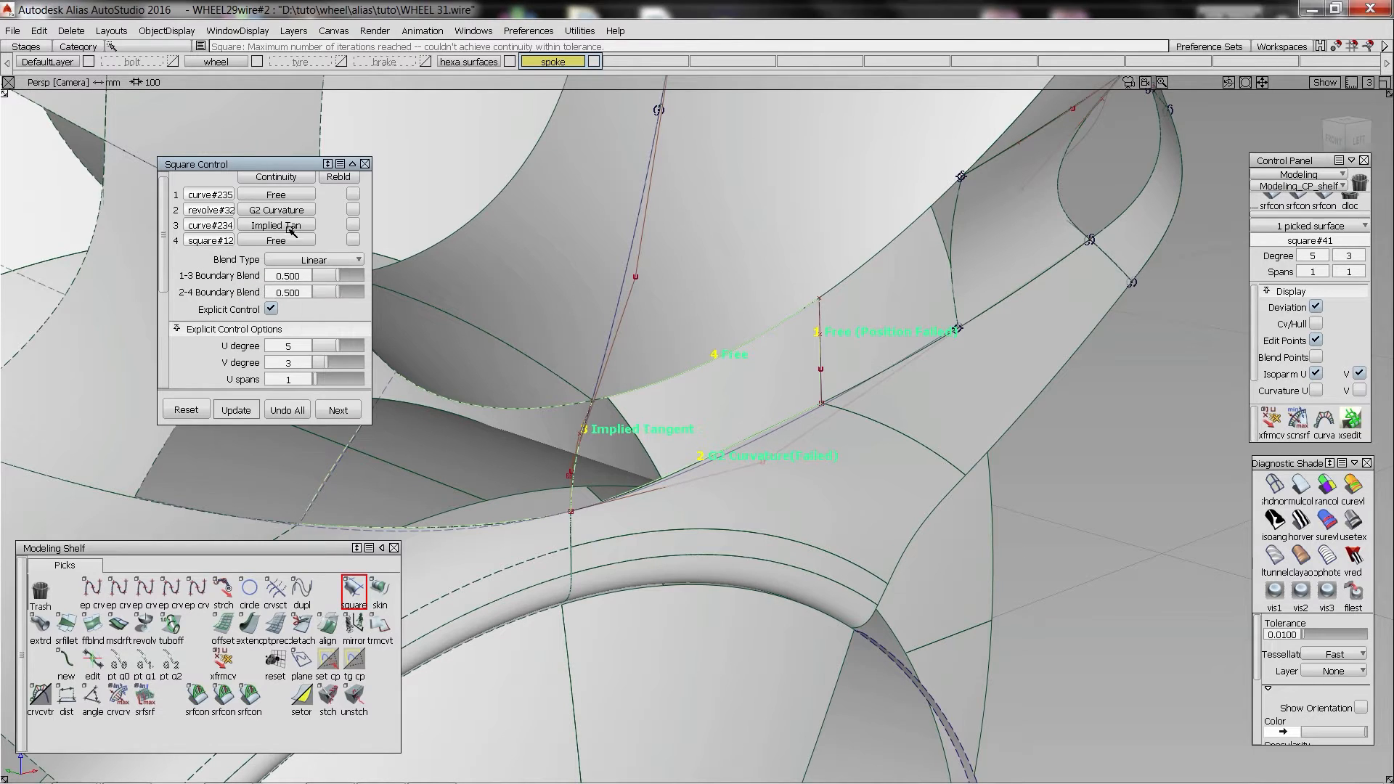
drag(342, 362, 344, 363)
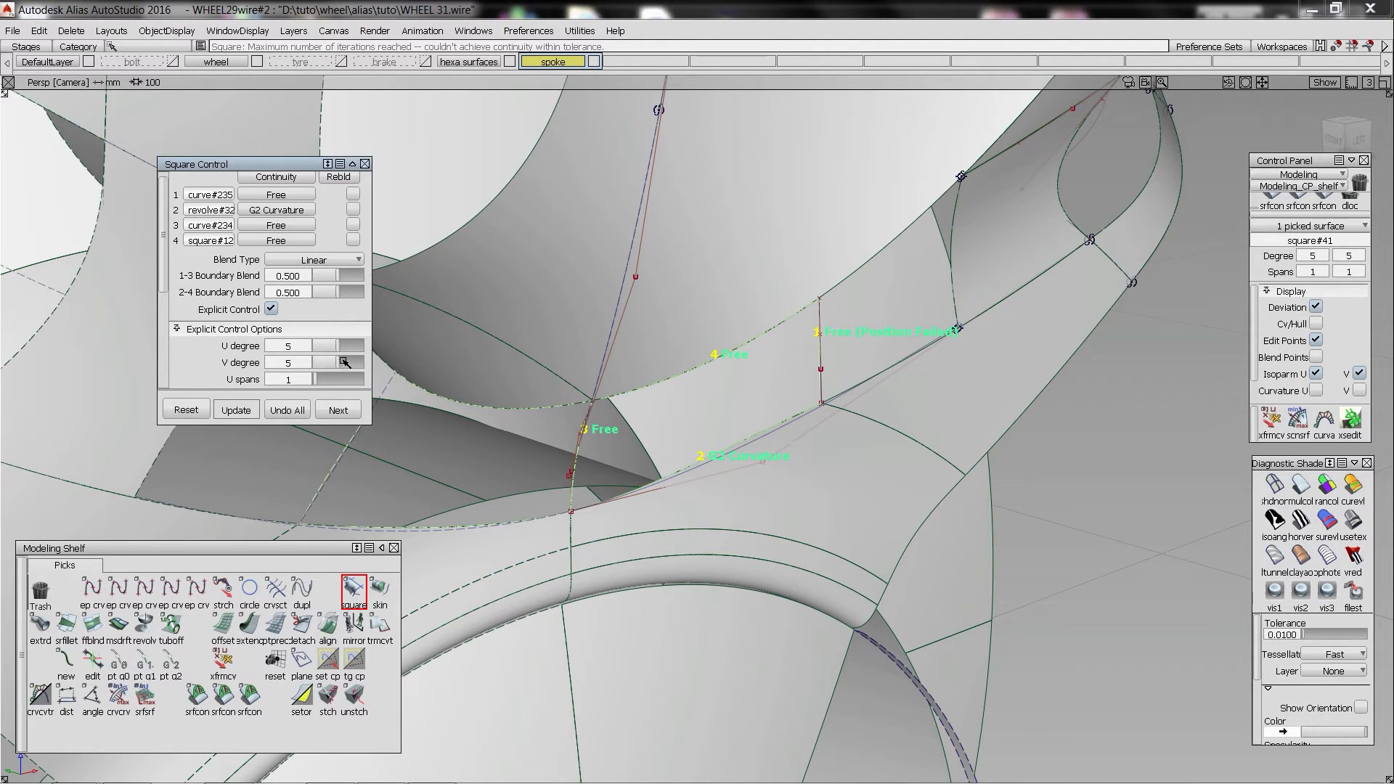
click(294, 226)
click(308, 310)
- Check the Square surface below the hole with different diagnostic shading modes and return to wireframe
mouse_move(744, 369)
alt+shift+mouse_down()
mouse_move(786, 356)
mouse_move(738, 322)
mouse_move(411, 352)
mouse_move(741, 370)
mouse_move(956, 340)
mouse_move(924, 411)
mouse_move(711, 371)
mouse_move(576, 373)
mouse_move(753, 429)
mouse_move(1002, 426)
mouse_move(1077, 390)
mouse_move(1009, 396)
mouse_move(946, 364)
mouse_move(796, 426)
mouse_move(837, 411)
alt+shift+mouse_up()
click(1305, 482)
click(1301, 520)
click(1275, 485)
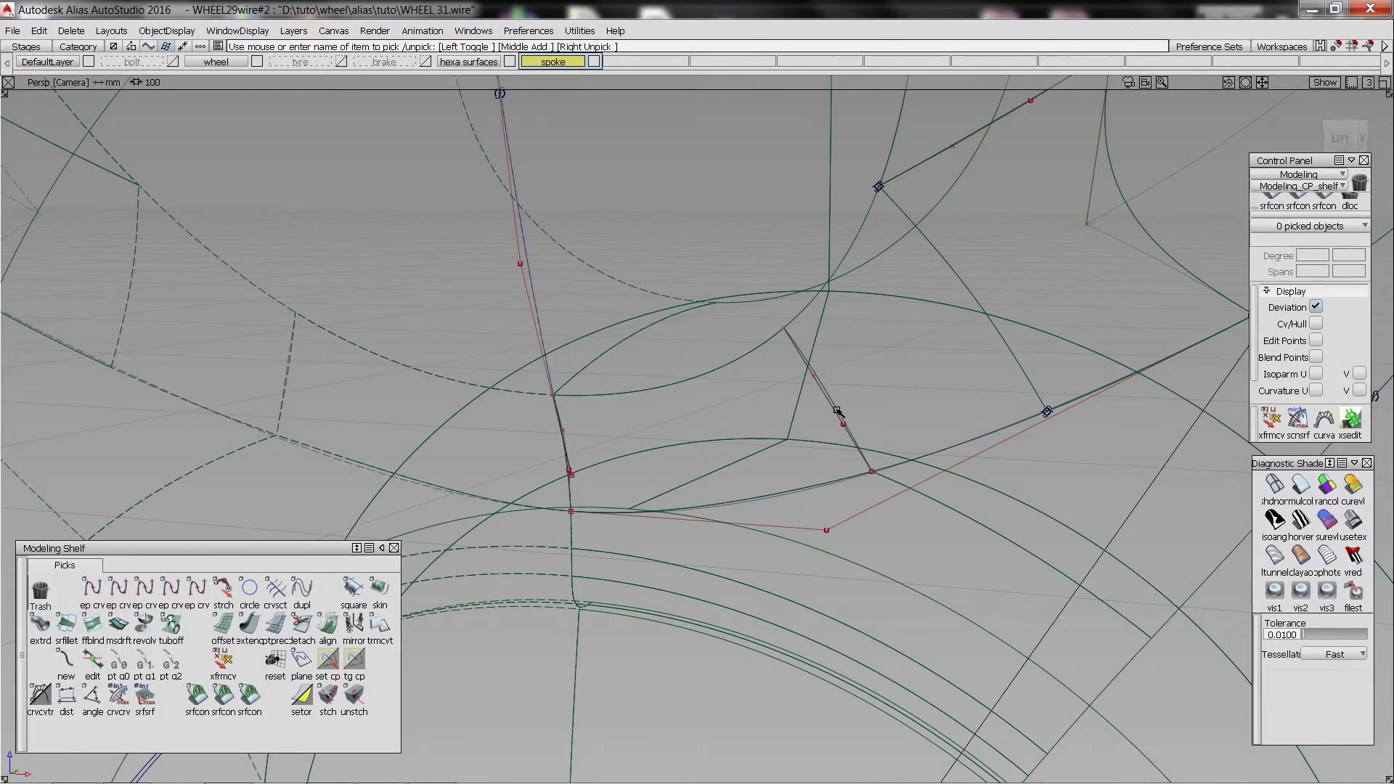
- Display the CVs and hulls of the Square surface below the hole and examine its control vertex layout from several angles
click(1316, 324)
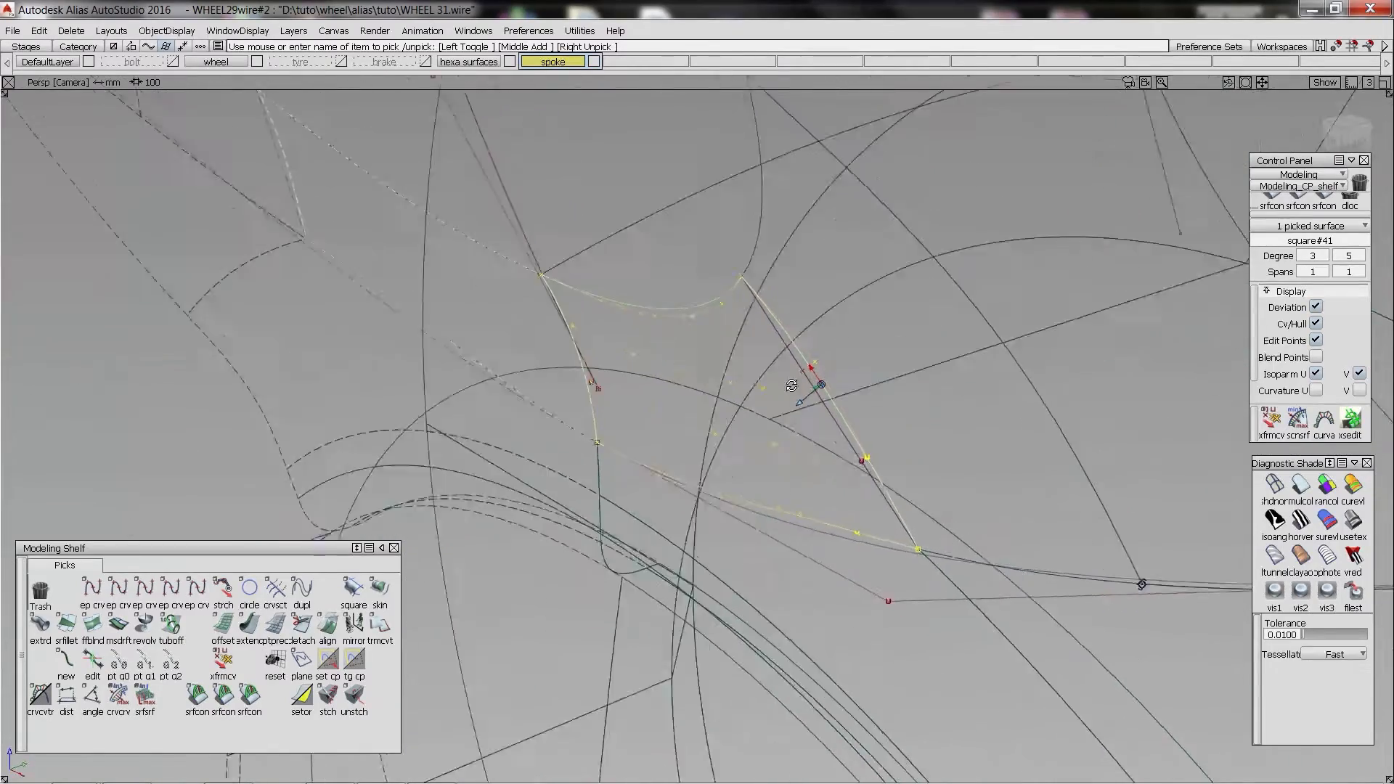
alt+shift+drag(791, 386, 774, 341)
alt+shift+drag(834, 435, 959, 347)
click(835, 369)
click(812, 376)
ctrl+shift+drag(902, 559, 914, 501)
alt+shift+right_drag(865, 523, 733, 465)
alt+shift+click(1002, 390)
alt+shift+drag(1003, 390, 982, 390)
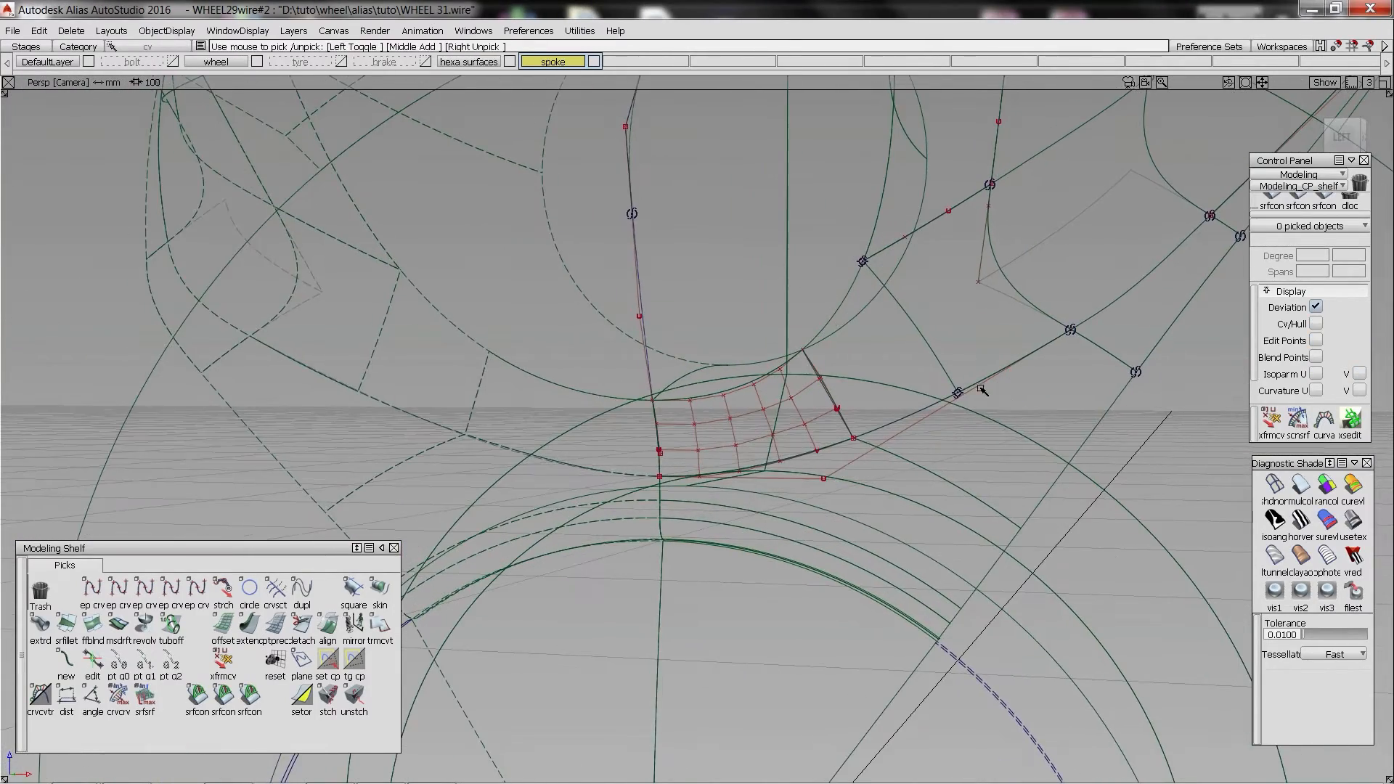
- Adjust the middle CV of the degree 2 trim curve and stretch the side boundary curve's lower end onto the trimmed edge
click(817, 476)
alt+shift+drag(871, 472, 865, 503)
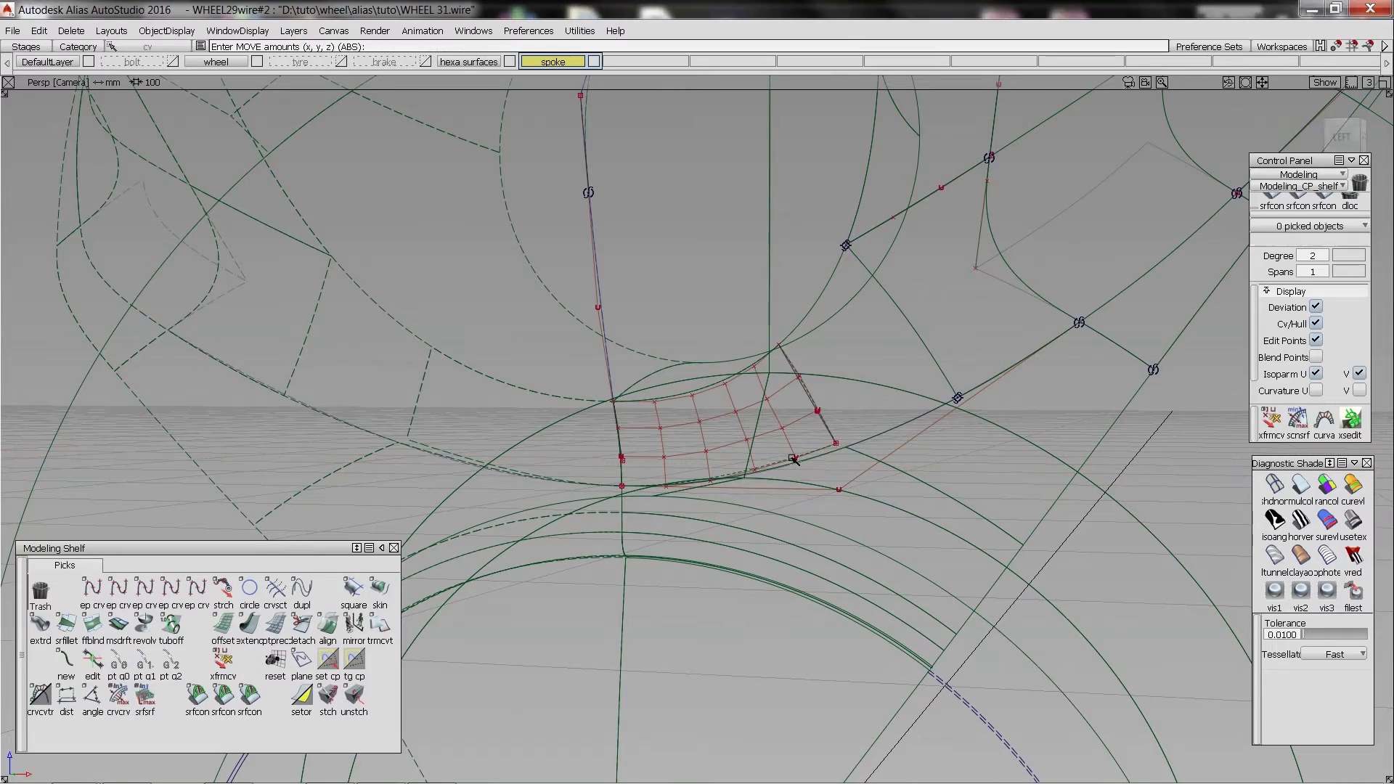
key(s)
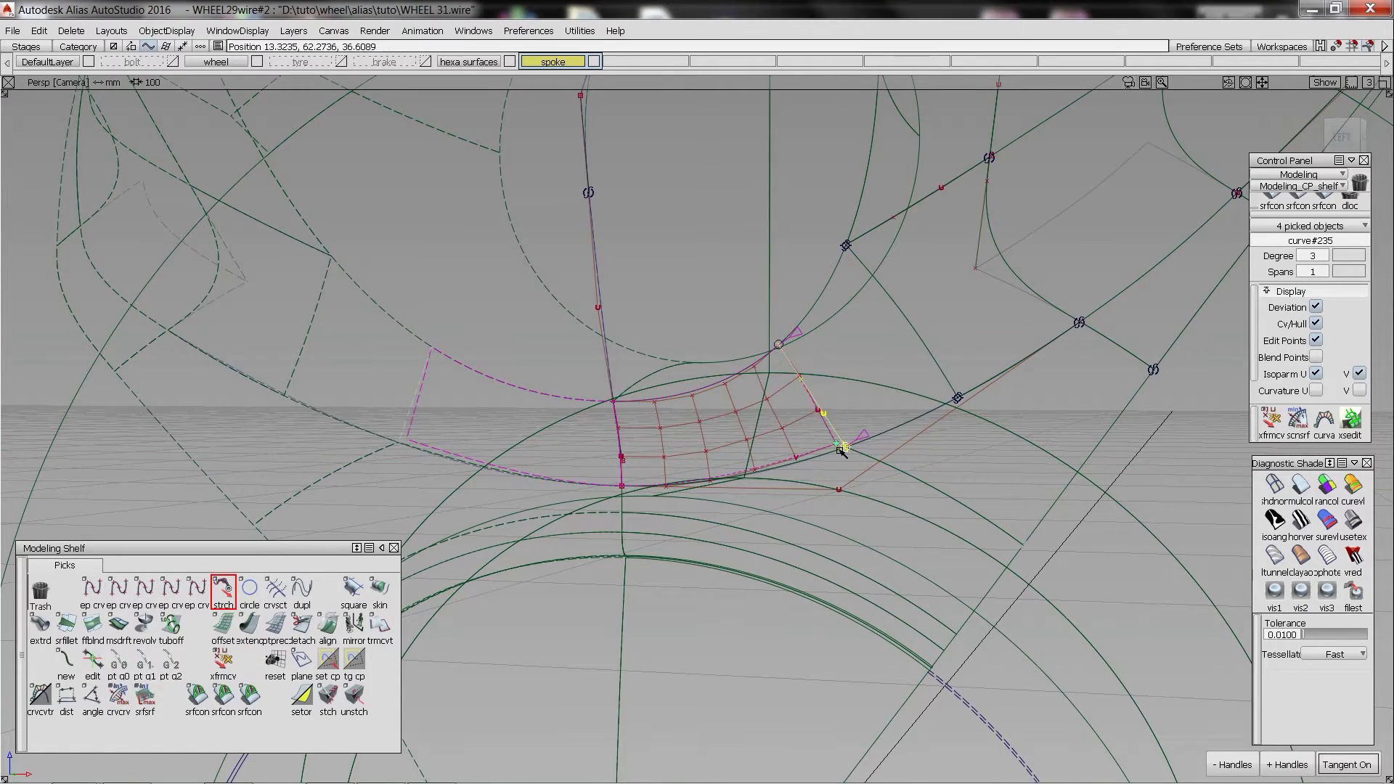
- Try moving a CV of the side boundary curve along X
alt+shift+drag(825, 387, 886, 372)
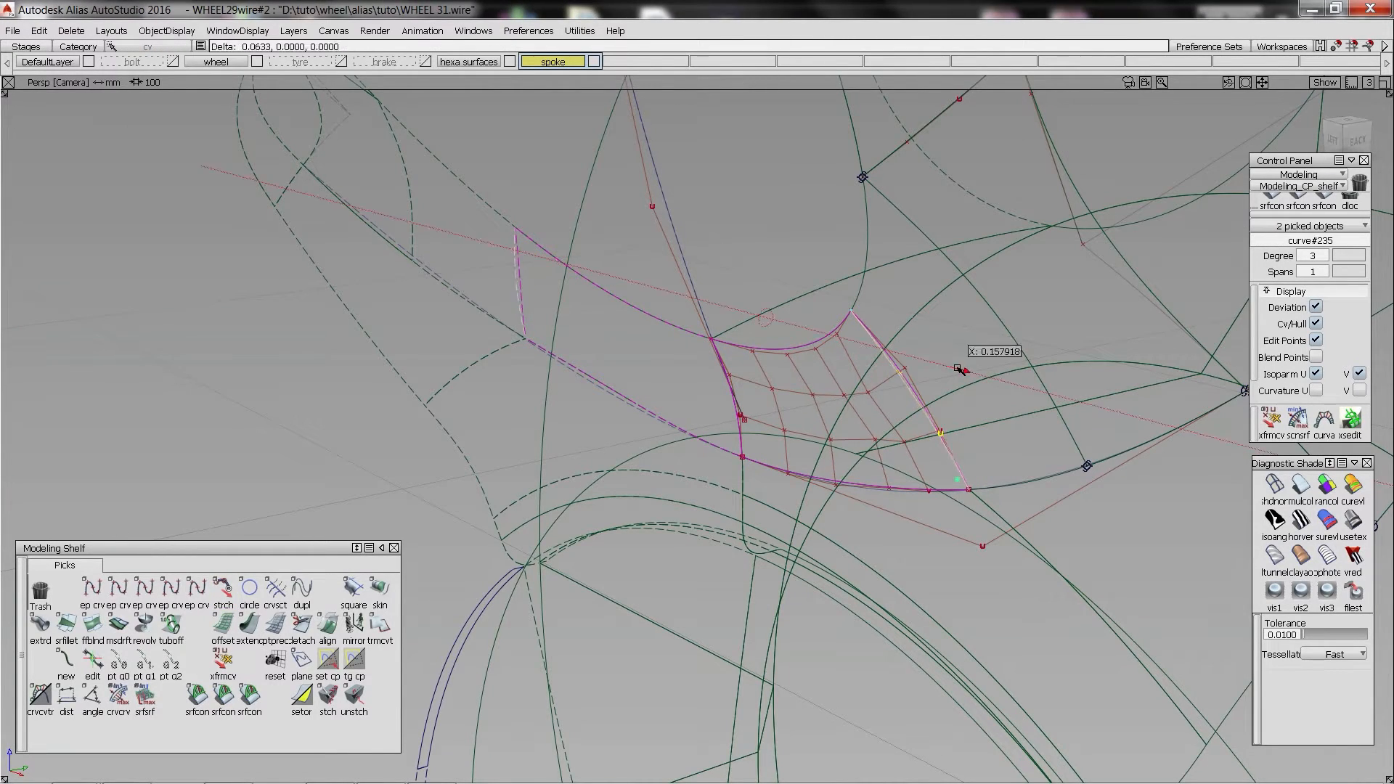
key(ctrl+z)
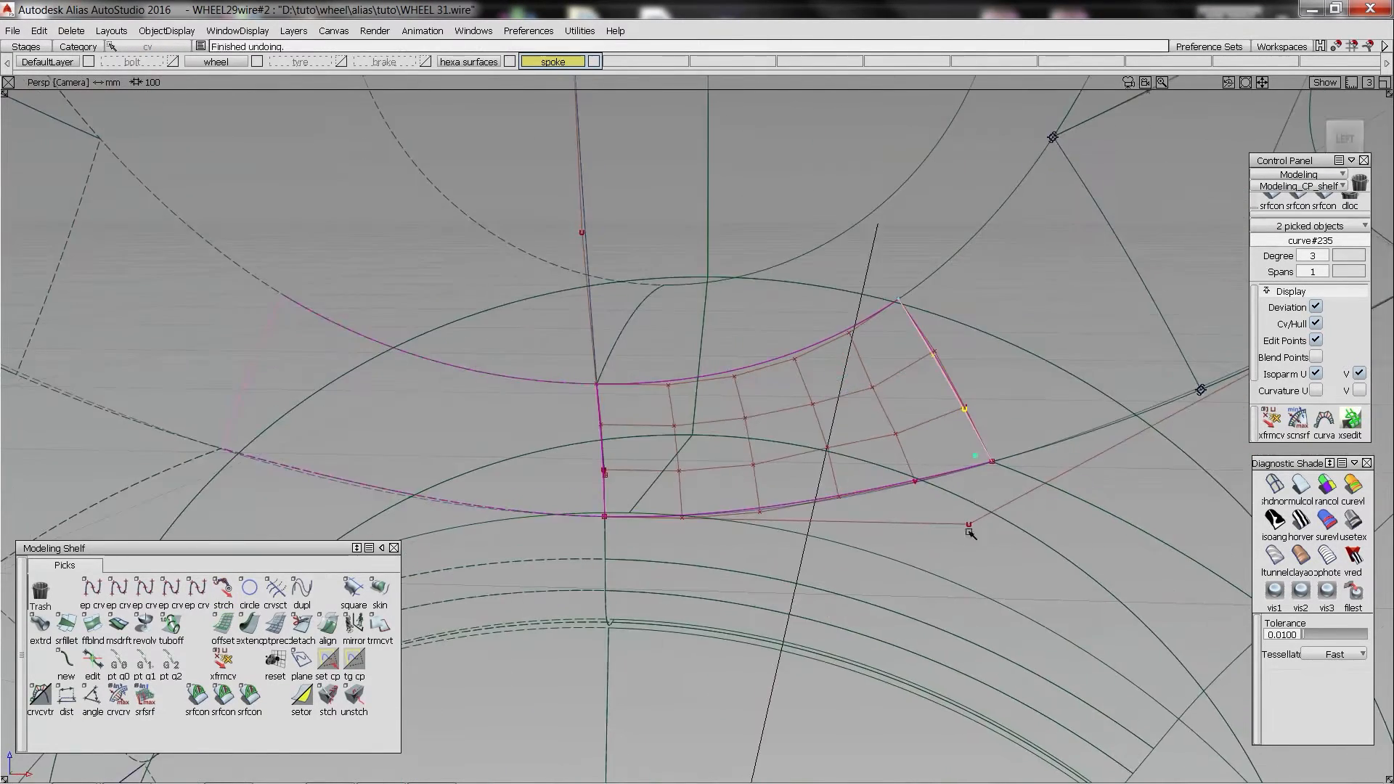
- Examine the Square surface below the hole and its surroundings in multi-colour diagnostic shading from several angles
alt+shift+drag(809, 326, 874, 186)
click(1301, 485)
mouse_move(879, 361)
alt+shift+mouse_down()
mouse_move(851, 383)
mouse_move(857, 429)
mouse_move(830, 425)
mouse_move(810, 363)
alt+shift+mouse_up()
click(1301, 485)
alt+shift+right_drag(809, 363, 806, 354)
alt+shift+drag(807, 354, 777, 485)
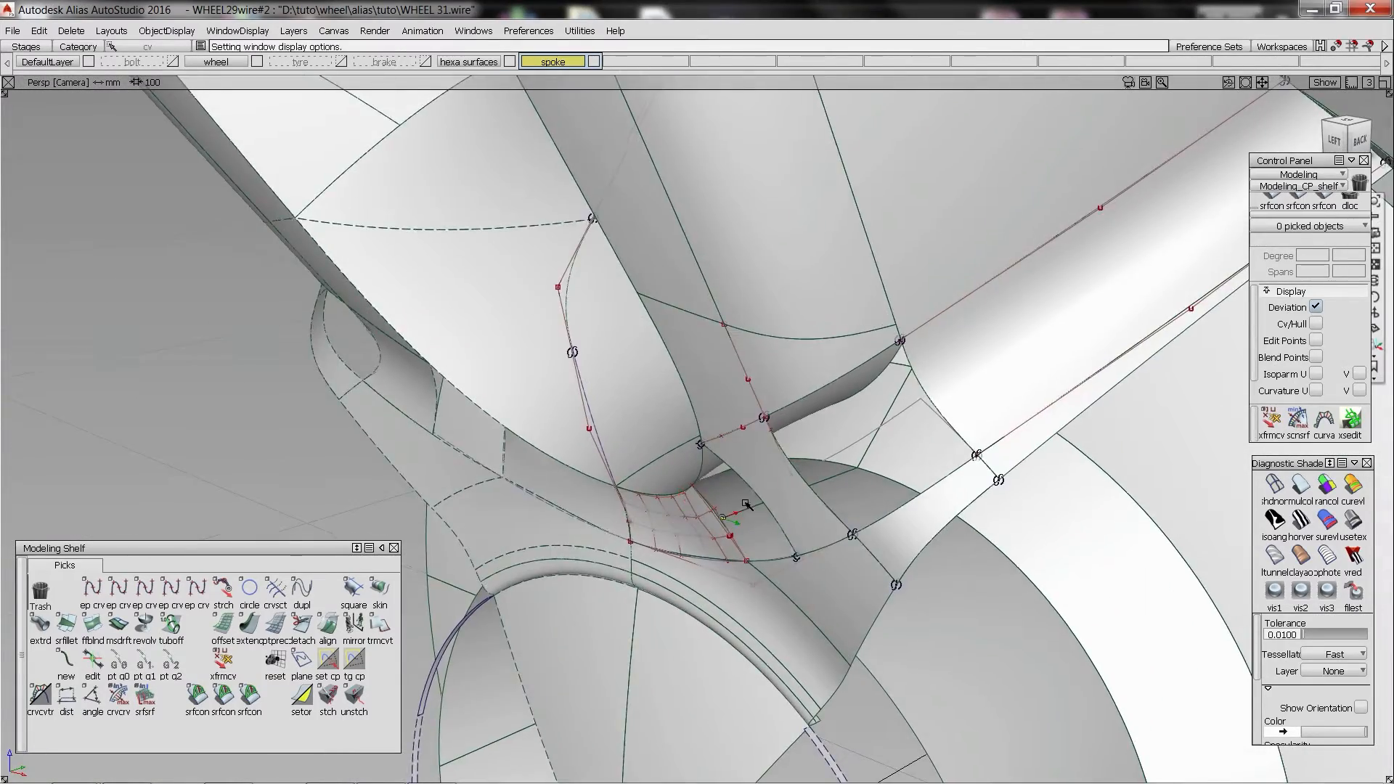
alt+shift+right_drag(744, 501, 779, 472)
alt+shift+drag(779, 472, 784, 432)
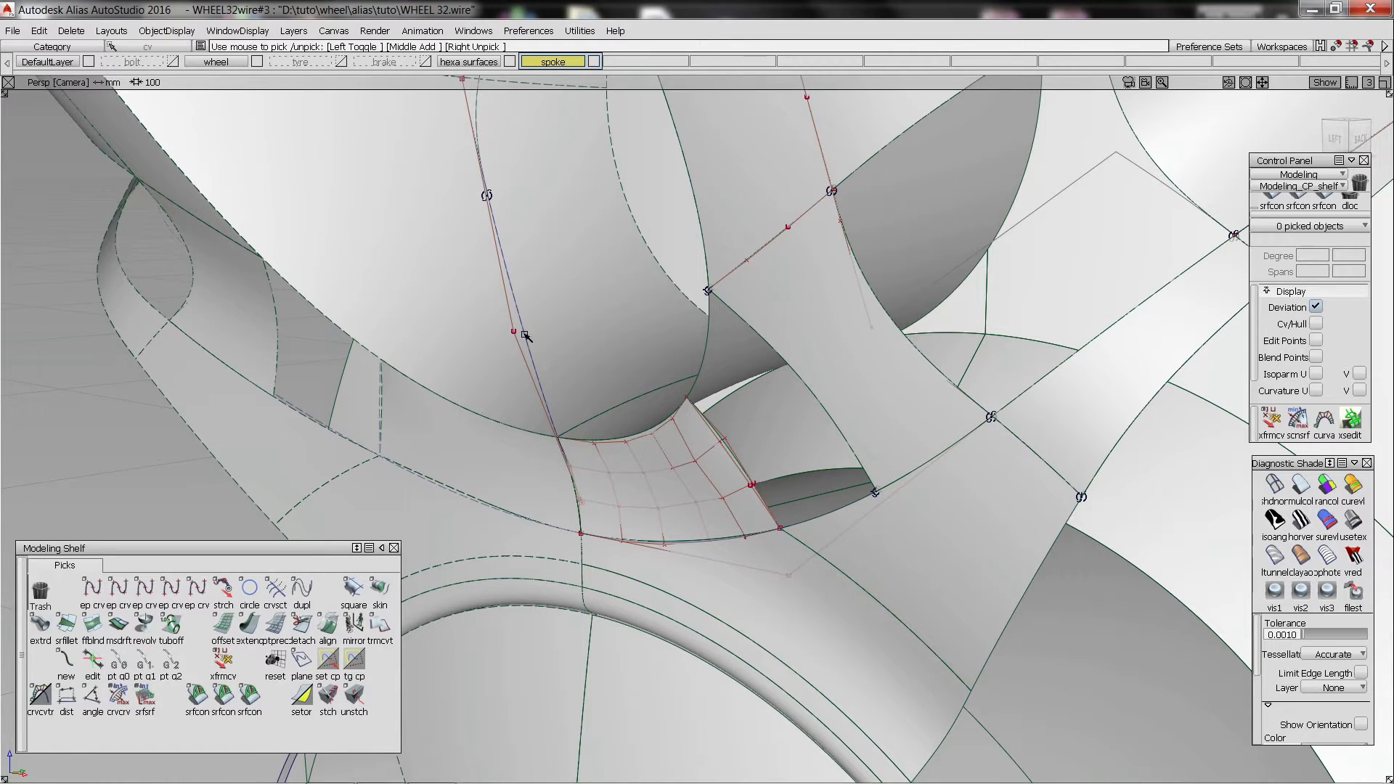
- Stretch the lower ends of the side and central boundary curves onto the trimmed edge, accepting the deletion of construction history
mouse_move(531, 310)
mouse_down()
mouse_move(549, 305)
mouse_move(604, 501)
mouse_up()
ctrl+shift+drag(678, 514, 736, 477)
click(782, 529)
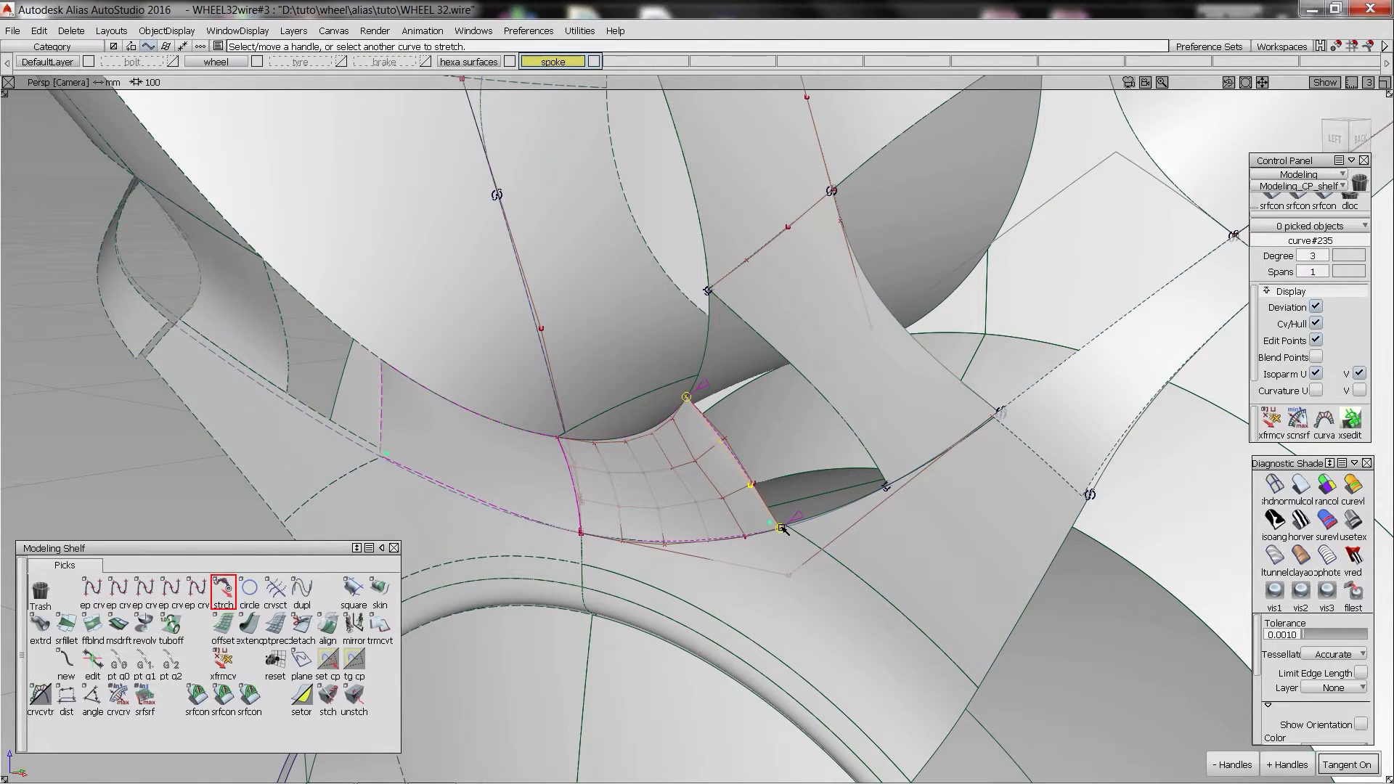
click(579, 522)
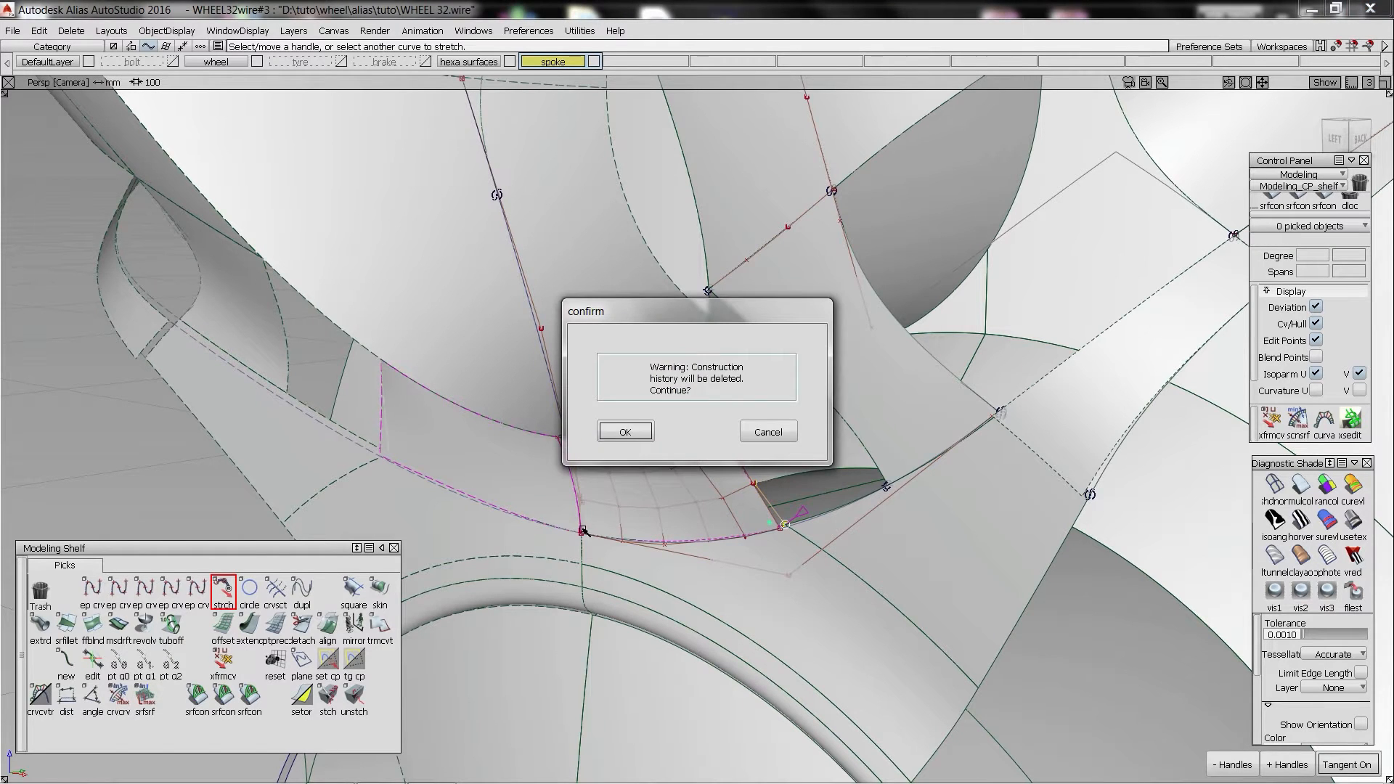
key(Return)
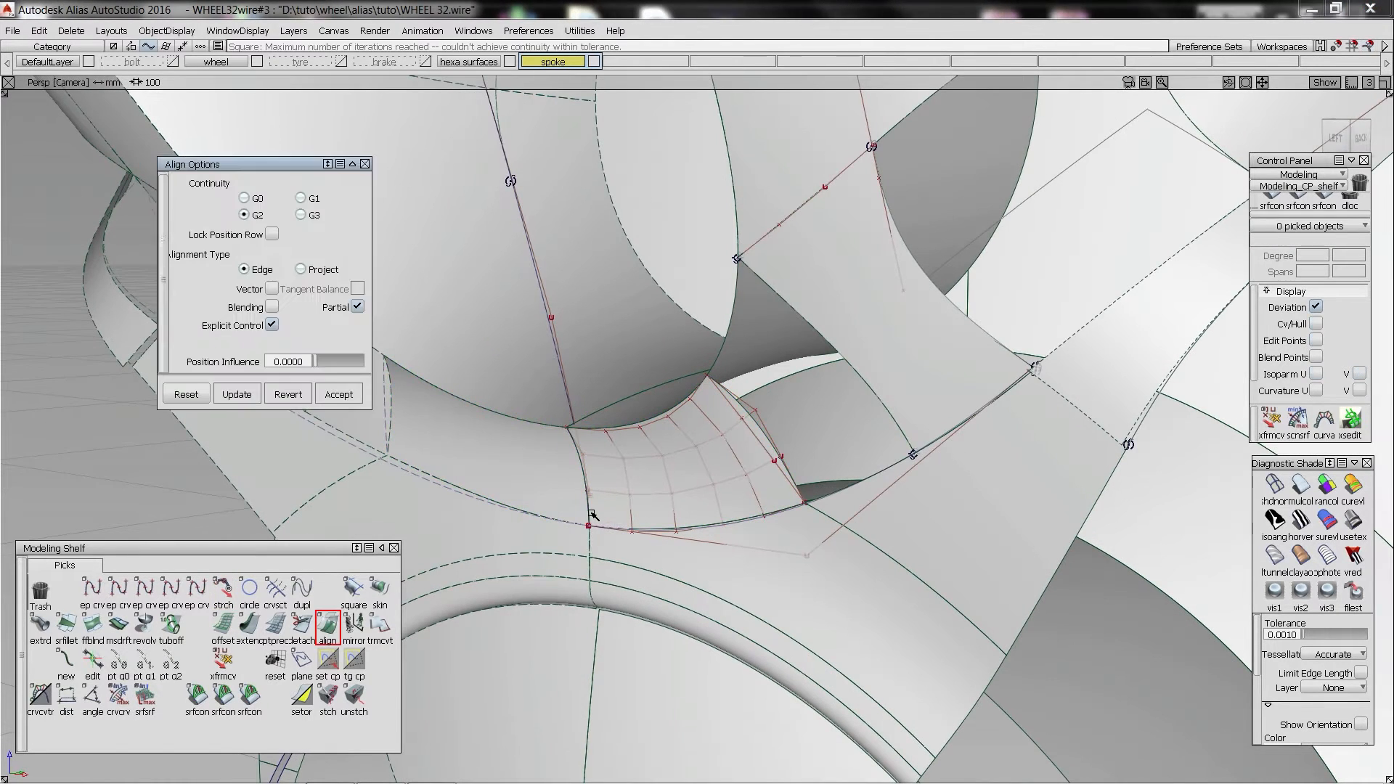
- Align the central boundary curve below the hole to its neighbour with G2 continuity and Explicit Control
click(604, 533)
click(590, 536)
click(598, 545)
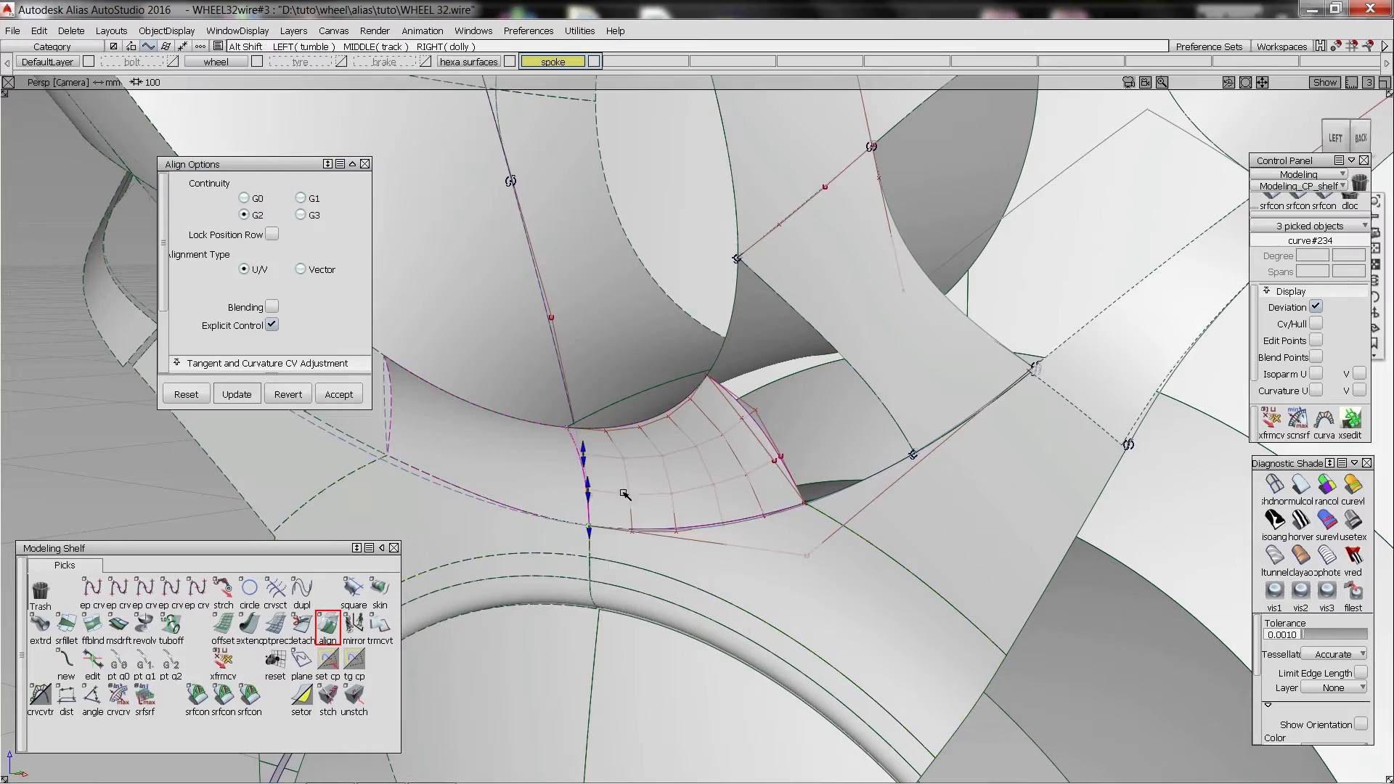
alt+shift+drag(622, 492, 733, 463)
click(328, 625)
- Fill the gap beside the lower Square surface with a Square surface bounded by the hole edge and blend curve, using G2 Curvature on their shared side
alt+shift+drag(824, 695, 783, 470)
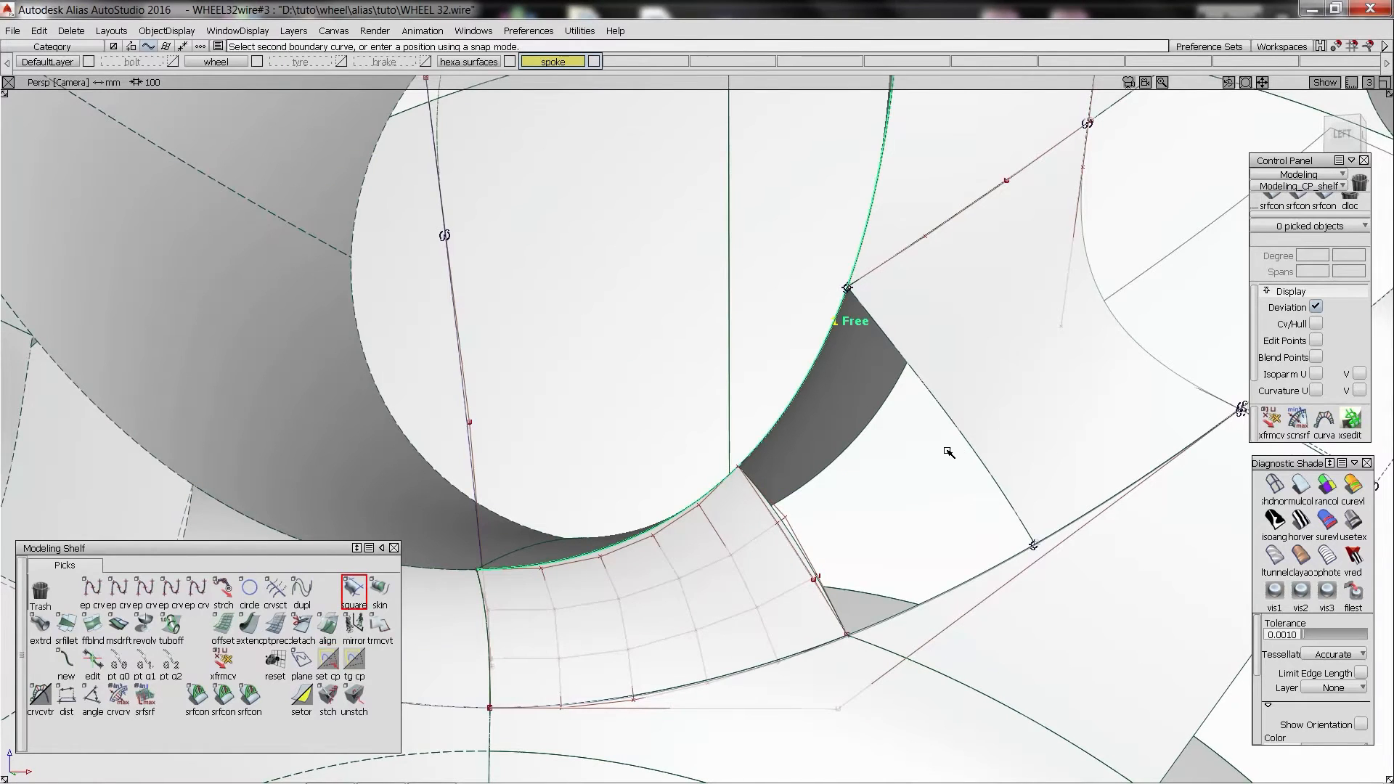
click(981, 462)
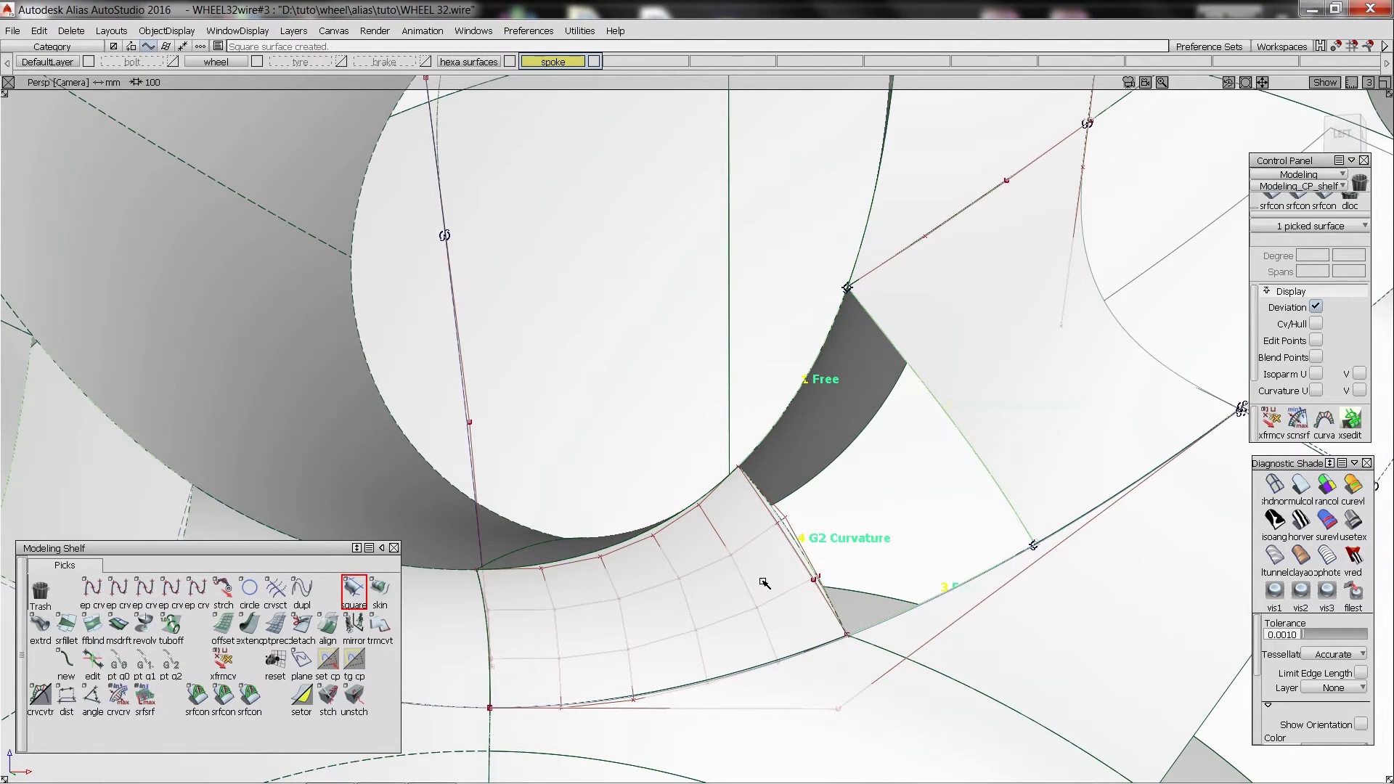
alt+shift+drag(763, 583, 1083, 586)
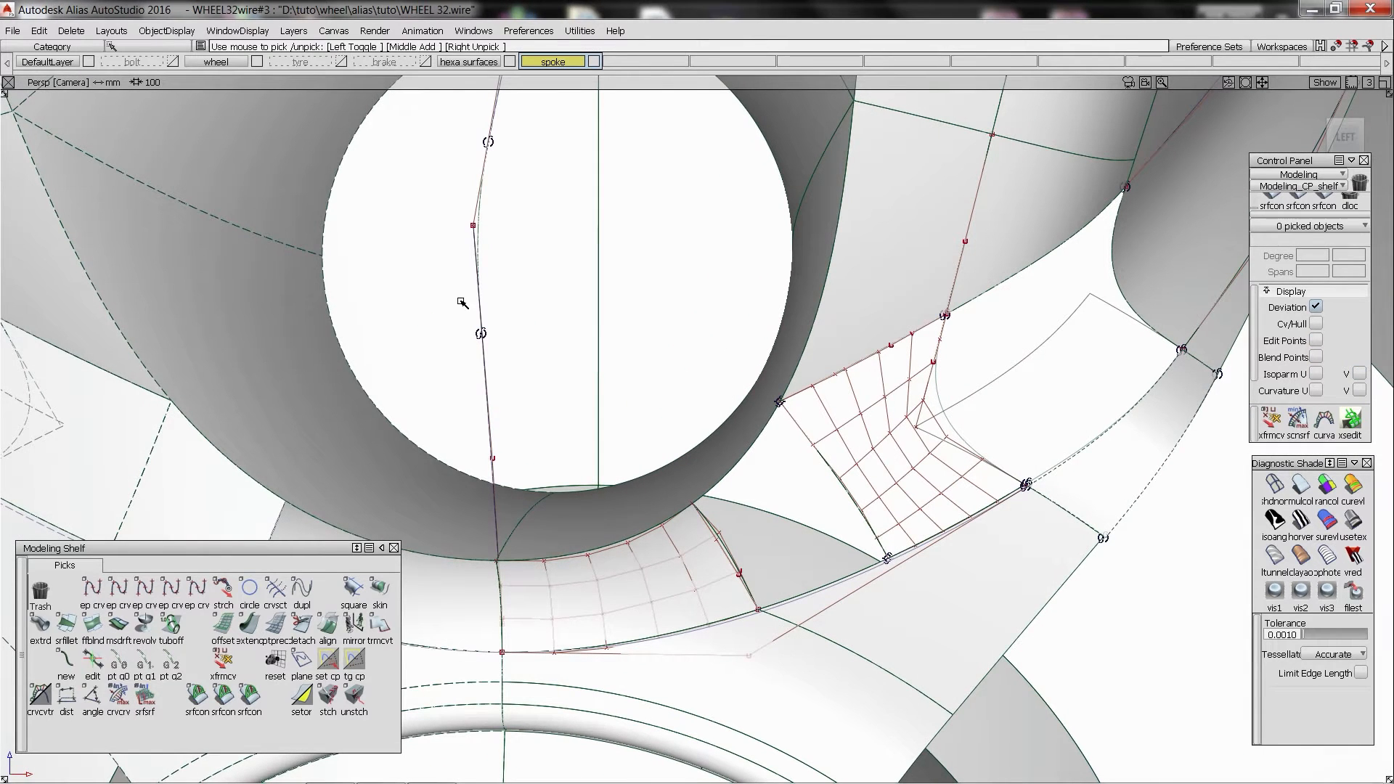
- Slide the blend point of the vertical blend curve crossing the hole slightly downward to reshape the linked trim edge
click(484, 334)
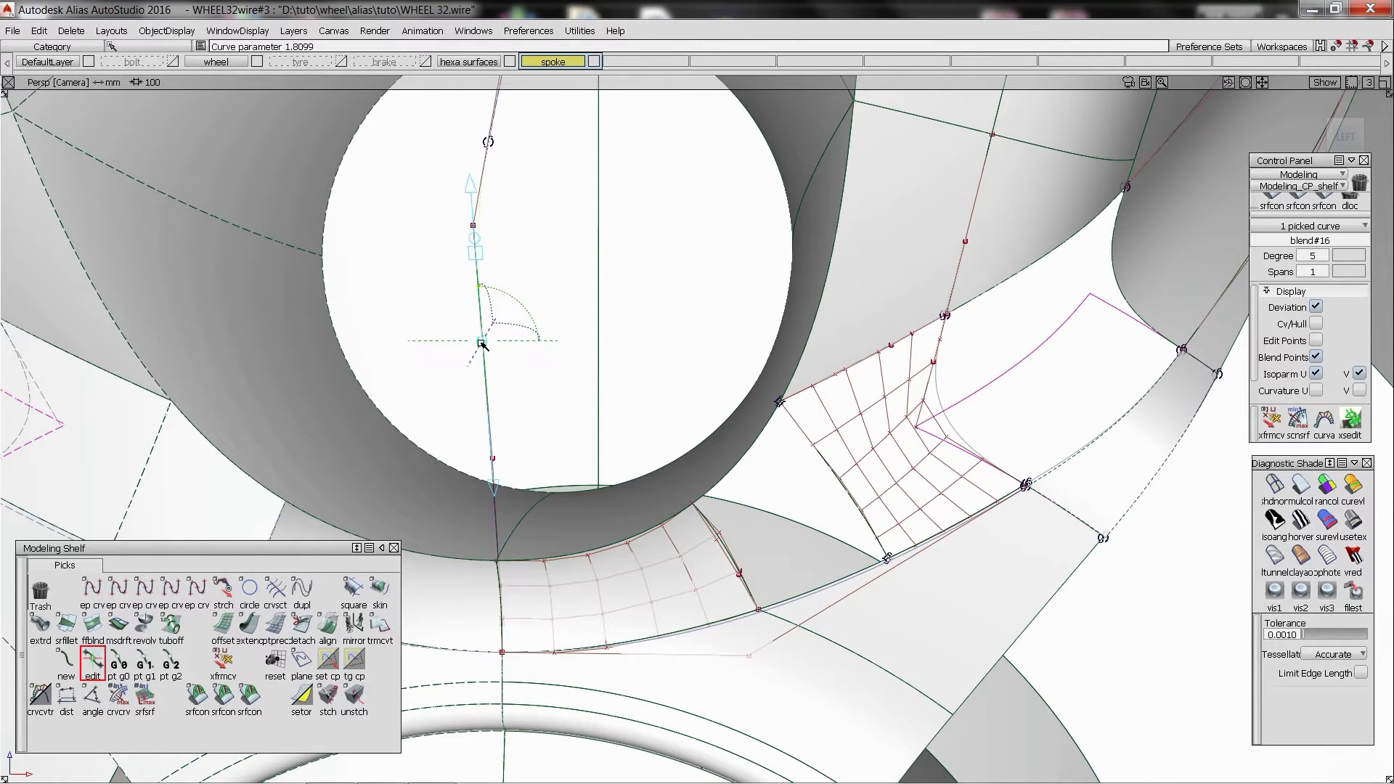
click(484, 359)
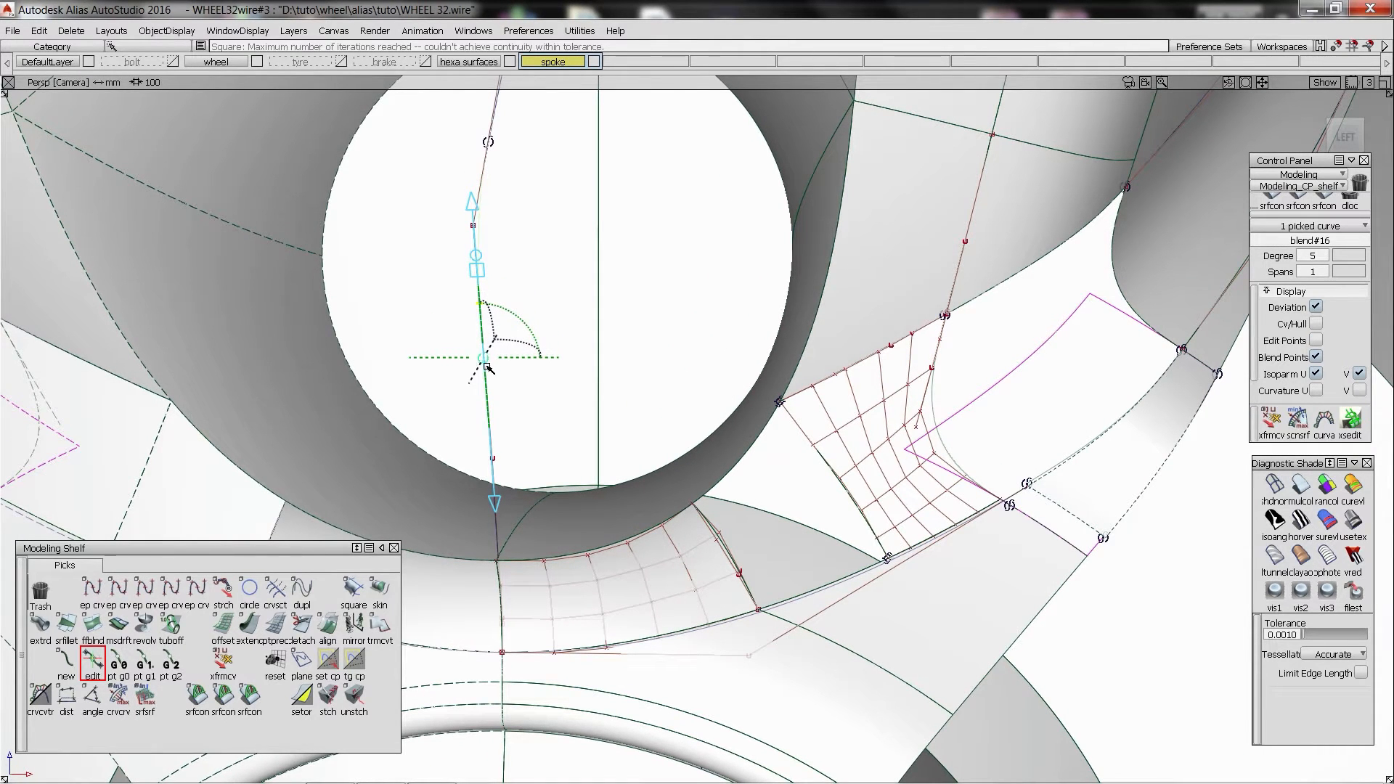
drag(488, 368, 487, 374)
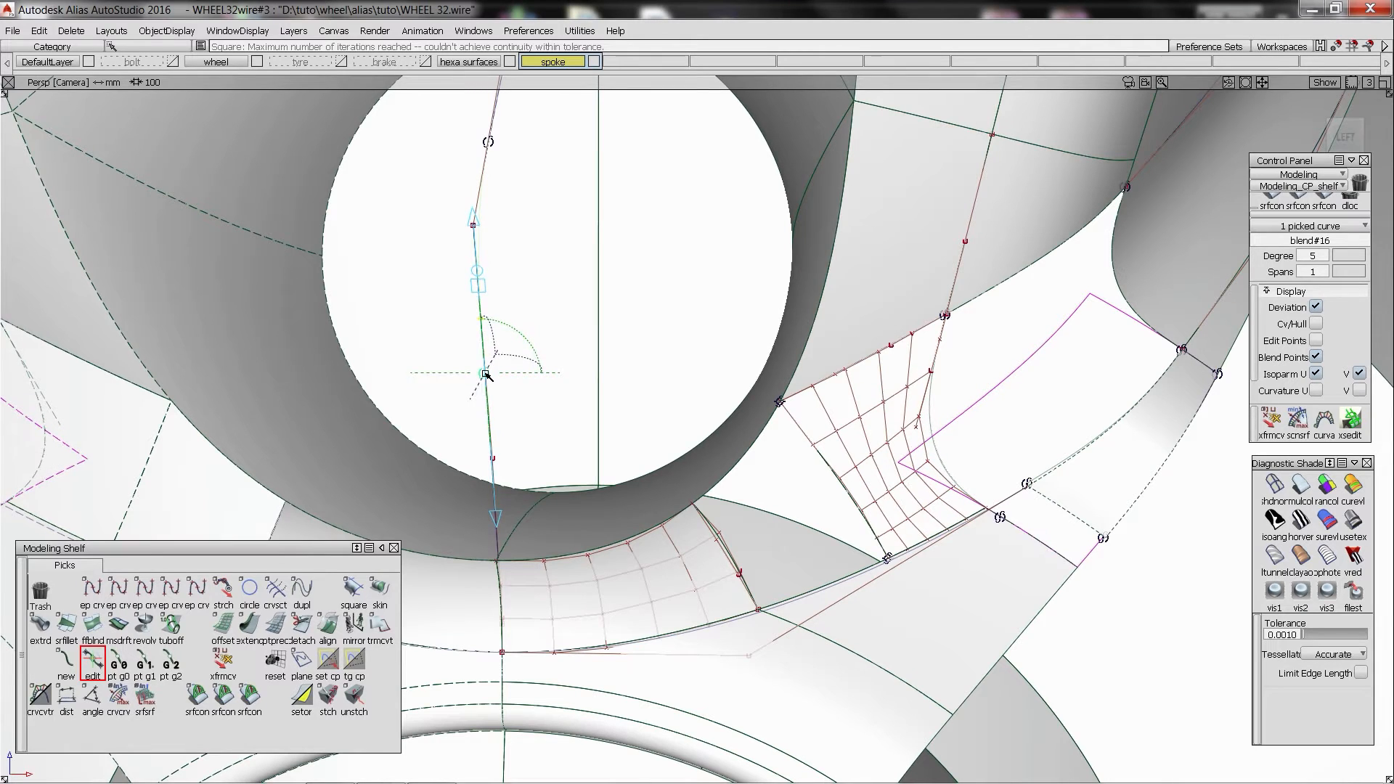
drag(487, 373, 488, 367)
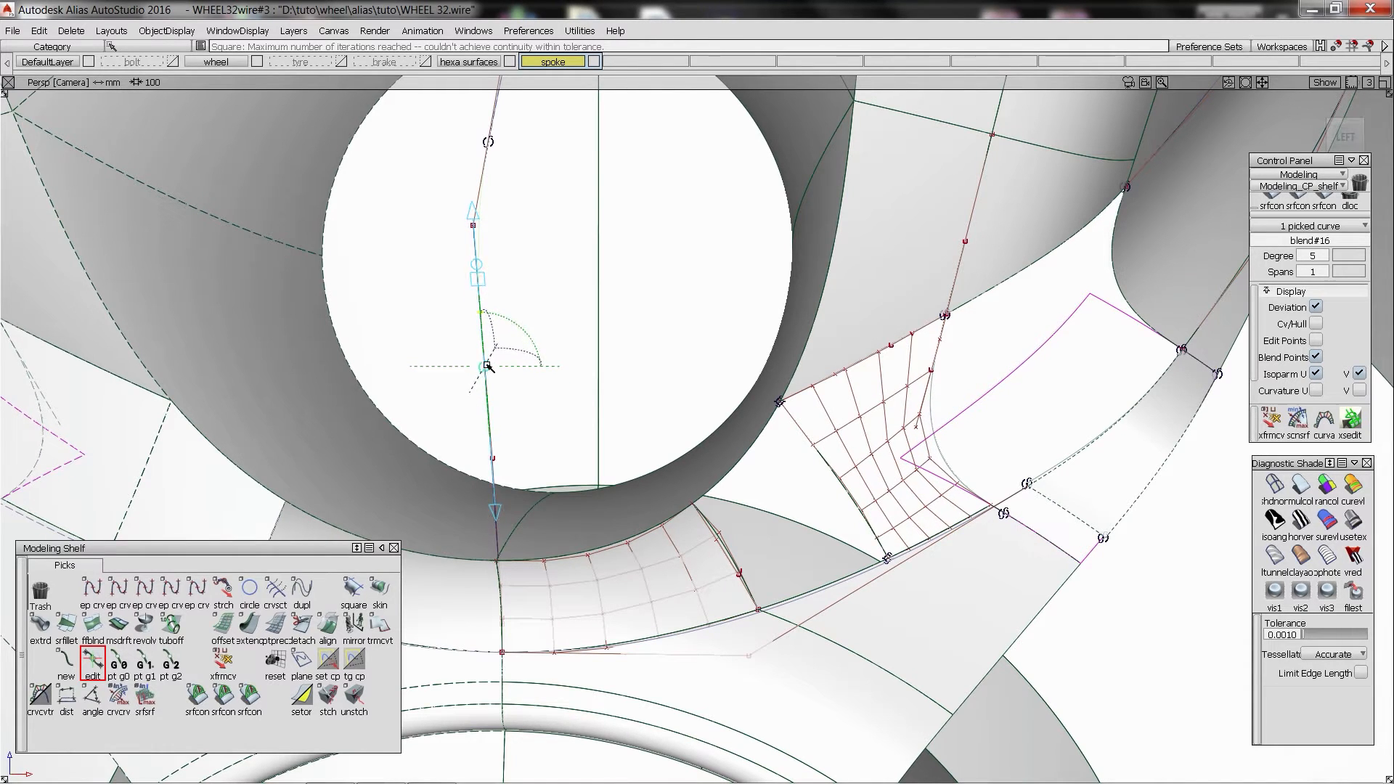
- Snap the neighbouring blend curves' end points to the moved trim edge and rebuild the outer Square surface with G2 Curvature on the inner side
ctrl+shift+drag(1041, 541, 1004, 501)
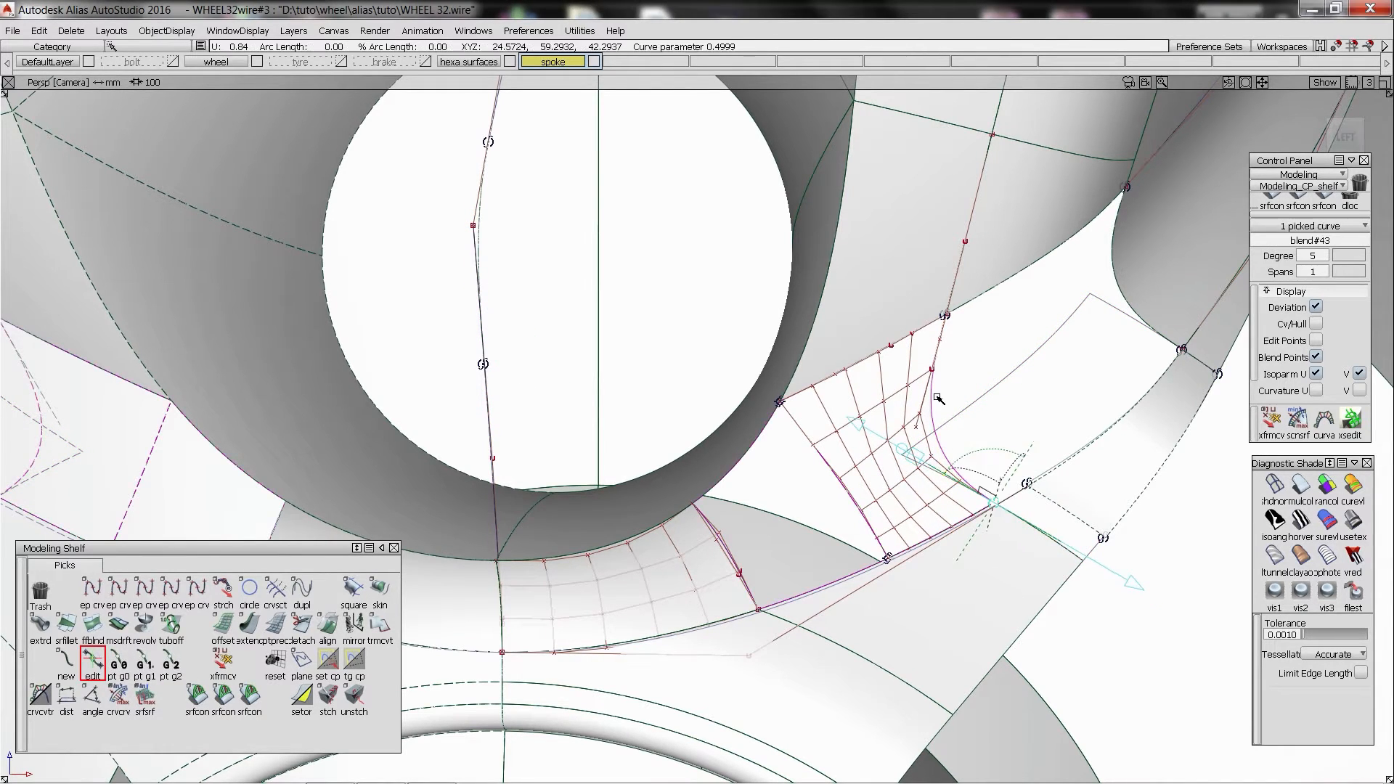
click(1085, 502)
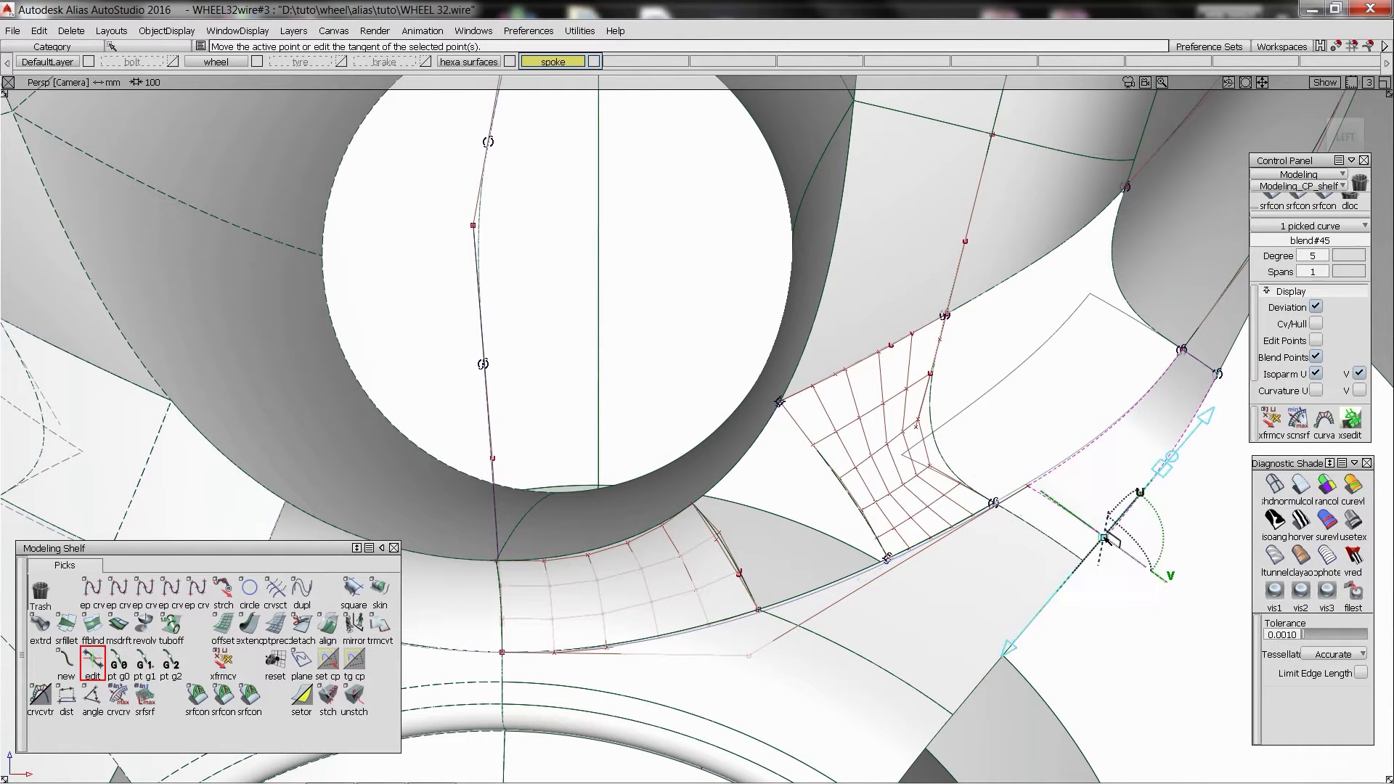
click(1093, 443)
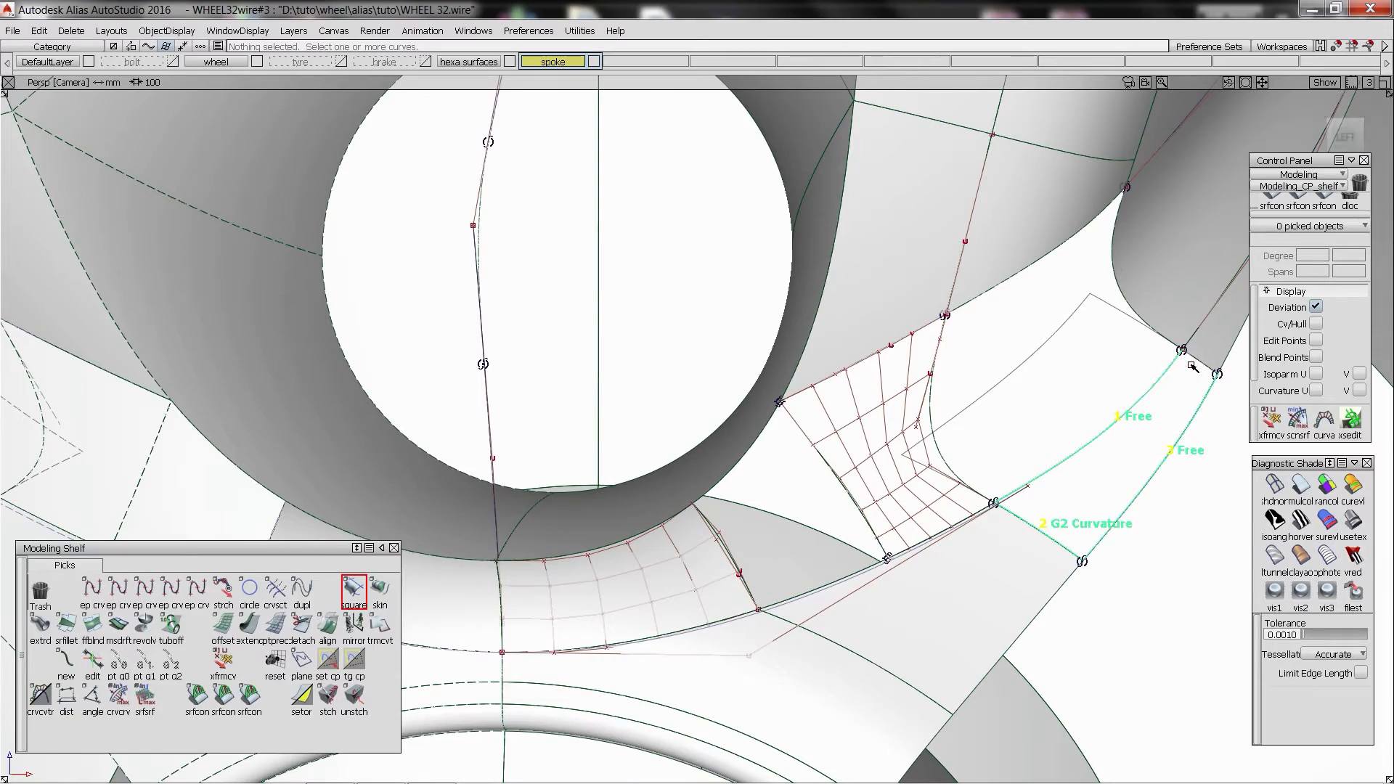
alt+shift+drag(976, 352, 923, 368)
mouse_move(1071, 368)
alt+shift+mouse_down()
mouse_move(1016, 393)
mouse_move(847, 533)
alt+shift+mouse_up()
- Apply black-and-white horizontal zebra shading and reposition the lower end point of the blend curve between the two Square surfaces
click(1301, 520)
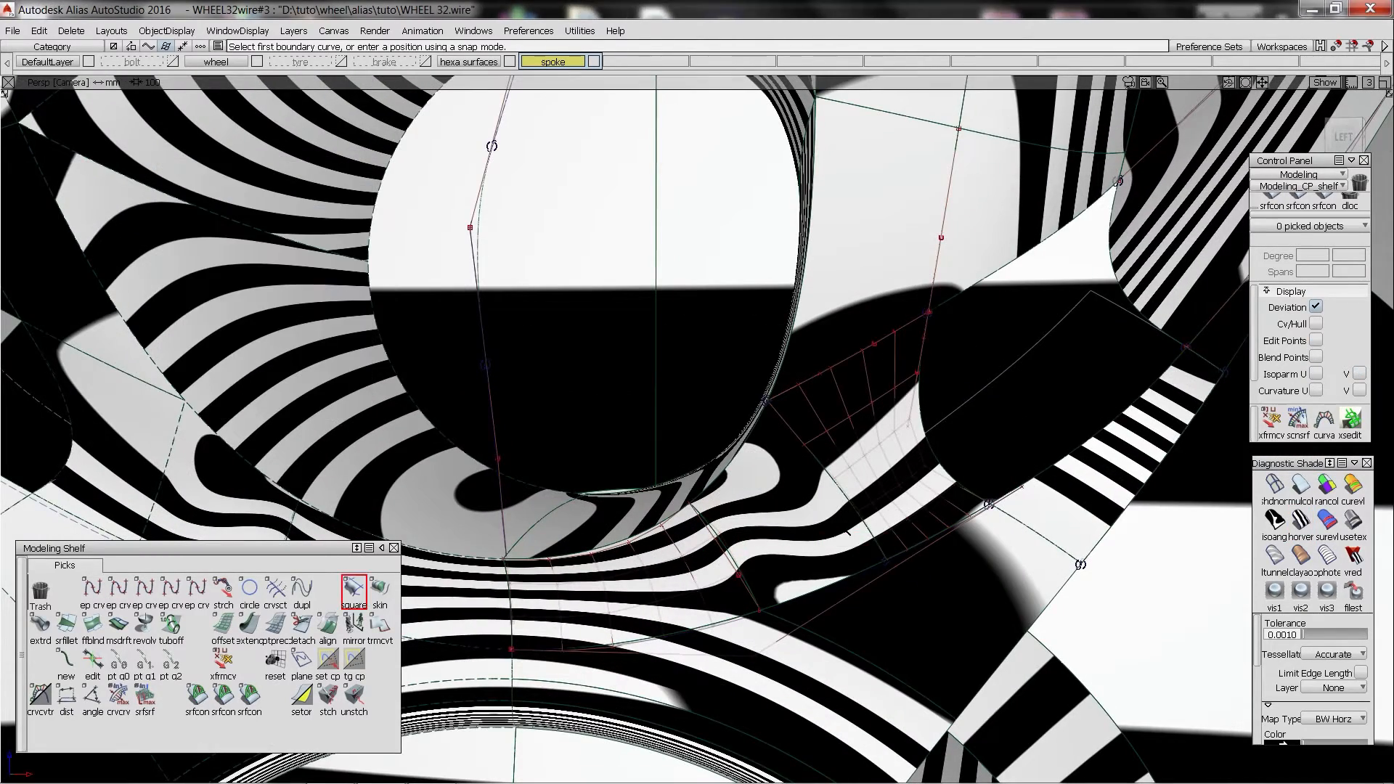
click(886, 561)
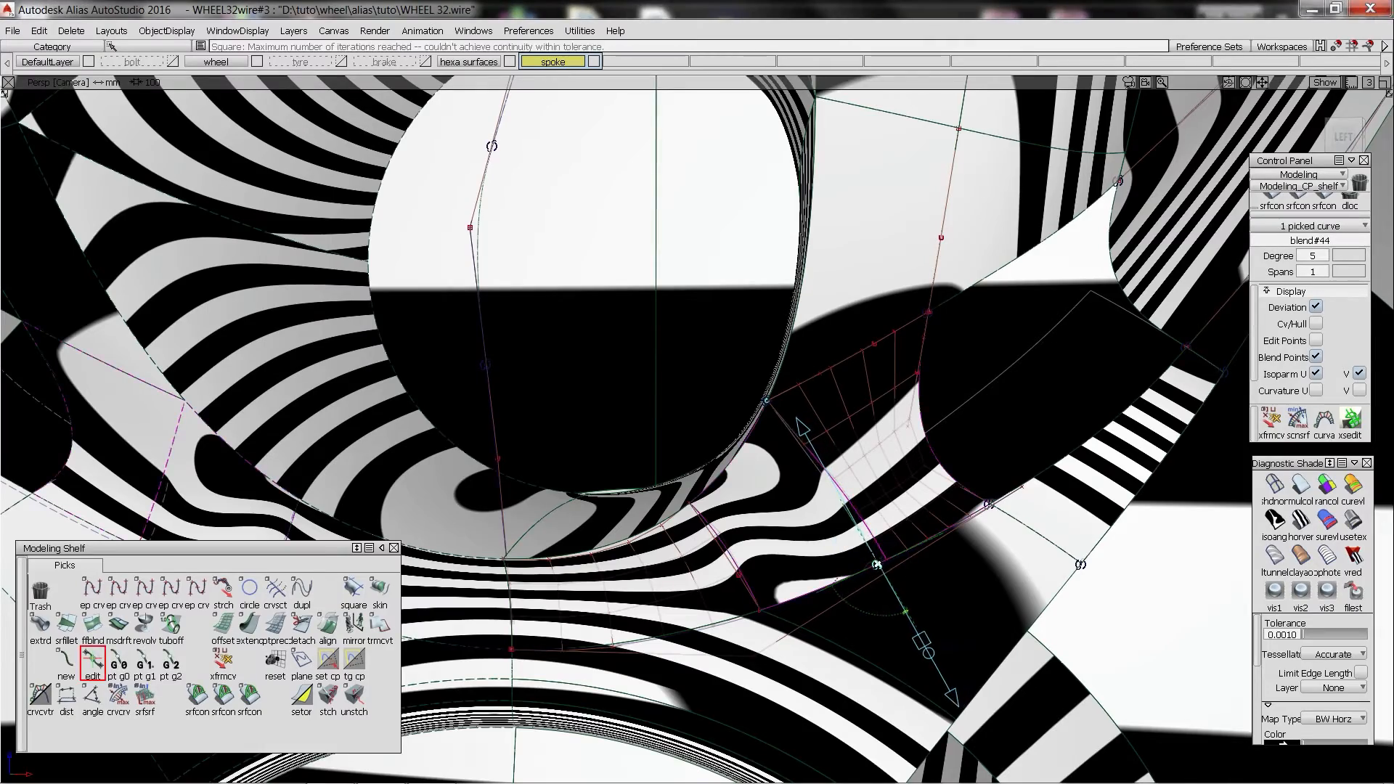
alt+shift+drag(888, 563, 1001, 507)
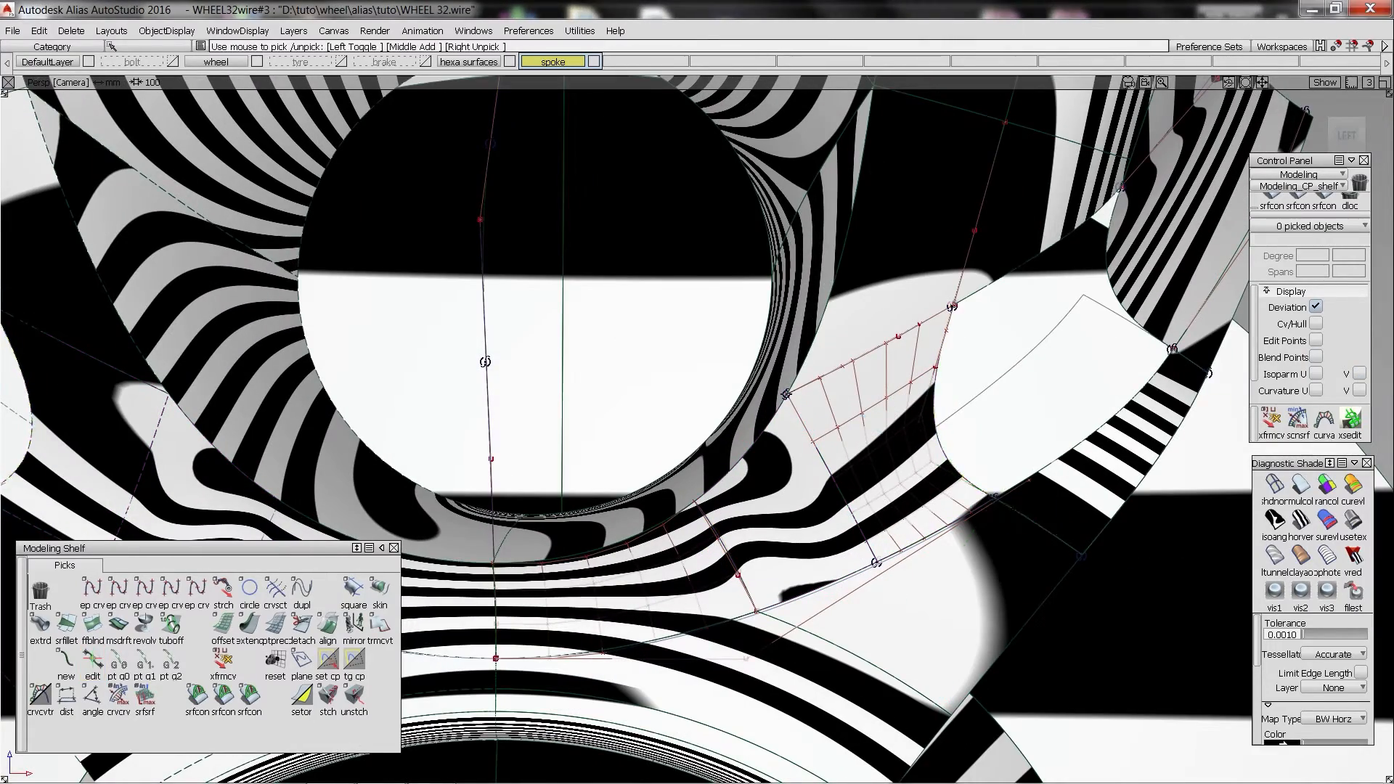
click(996, 497)
drag(892, 438, 856, 417)
- Move the lower CV of the side boundary curve to smooth the zebra flow across the surfaces
ctrl+shift+drag(809, 556, 792, 470)
click(716, 536)
click(717, 537)
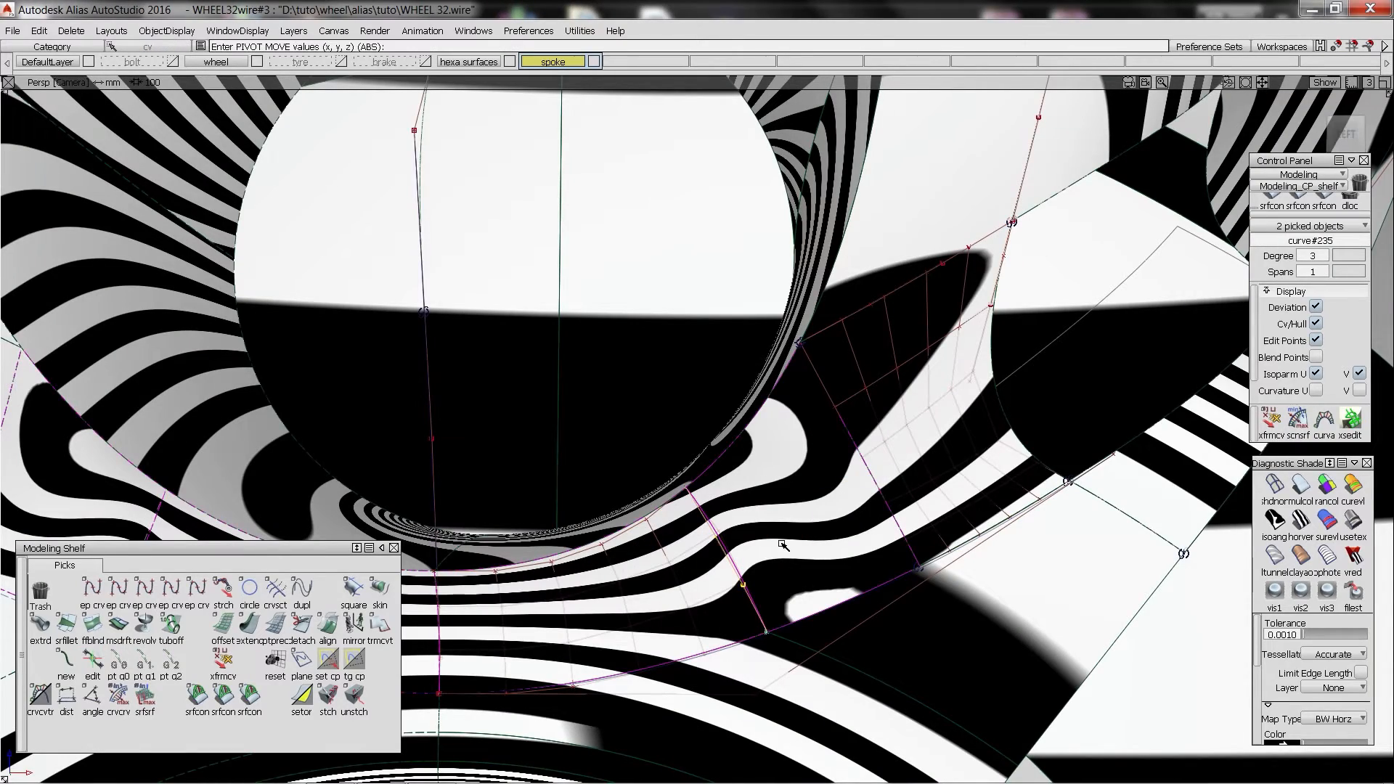
drag(782, 545, 592, 565)
drag(748, 570, 891, 520)
- Adjust the blend point and tangent of the blend curve between the Square surfaces at the hole edge
click(924, 564)
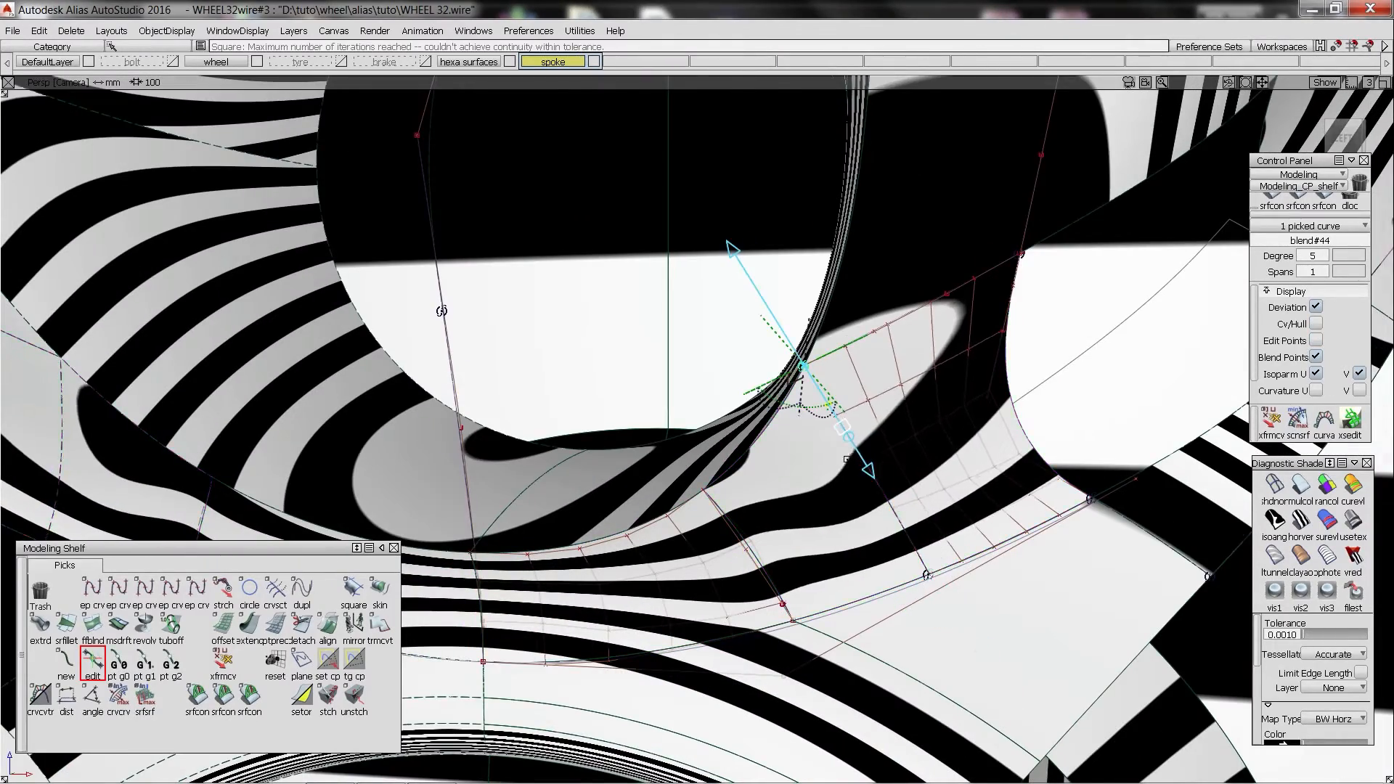
alt+shift+drag(847, 459, 581, 494)
ctrl+shift+drag(563, 488, 555, 442)
alt+shift+drag(908, 465, 1191, 378)
- Edit the tangent at the upper blend point of the curved outer blend curve
click(93, 663)
click(1033, 222)
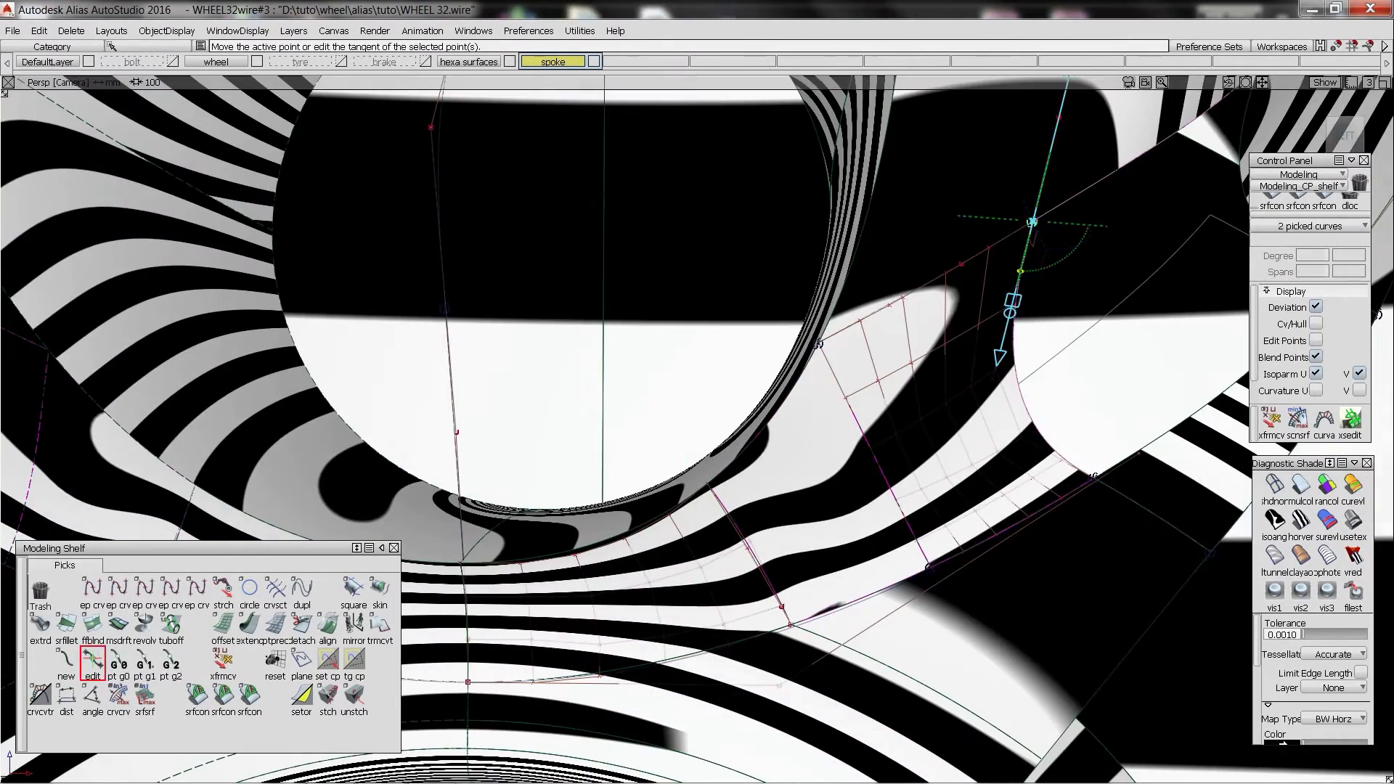
click(1033, 222)
drag(1064, 355, 1067, 355)
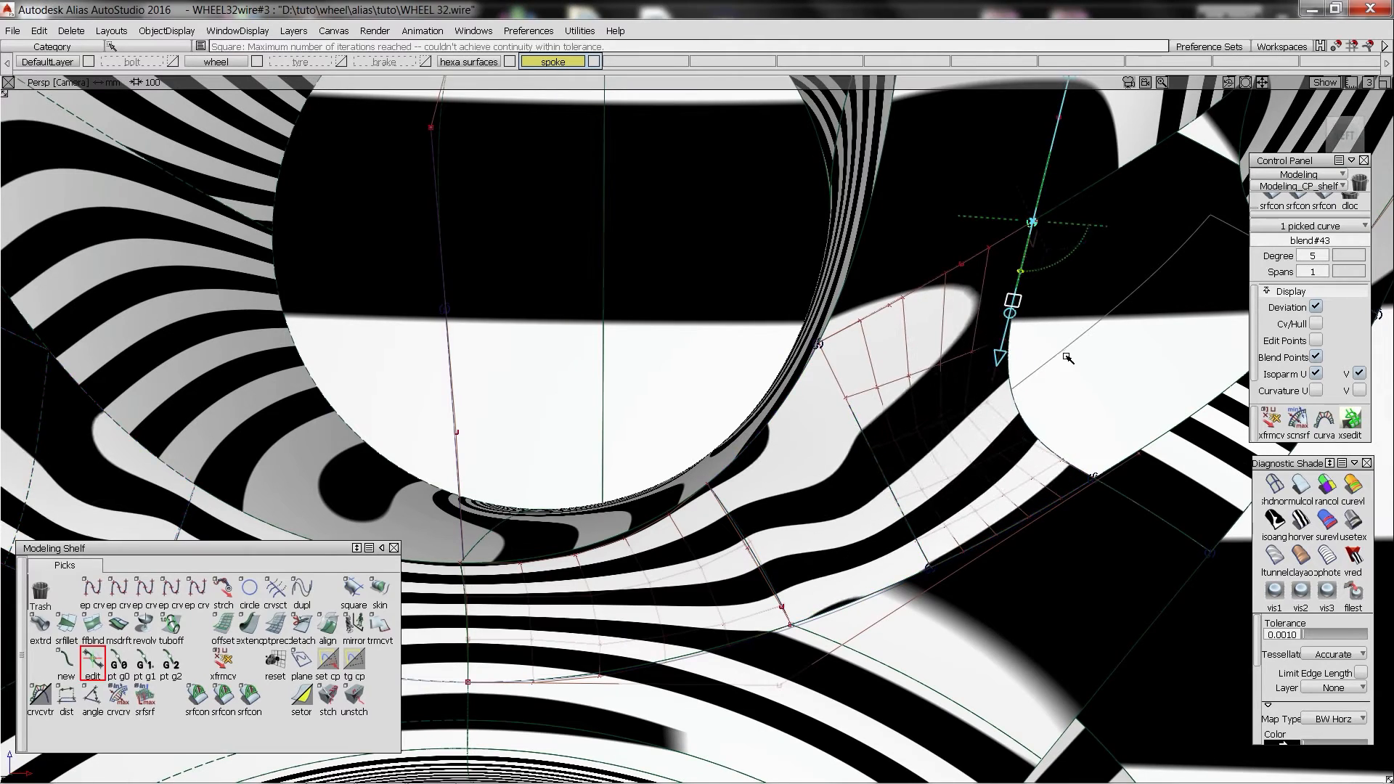
click(1067, 355)
- Turn off diagnostic shading to edit the outer blend curve's lower blend point, and restore the horizontal zebra shading
click(1275, 485)
click(1093, 478)
click(93, 663)
click(1094, 478)
click(1015, 436)
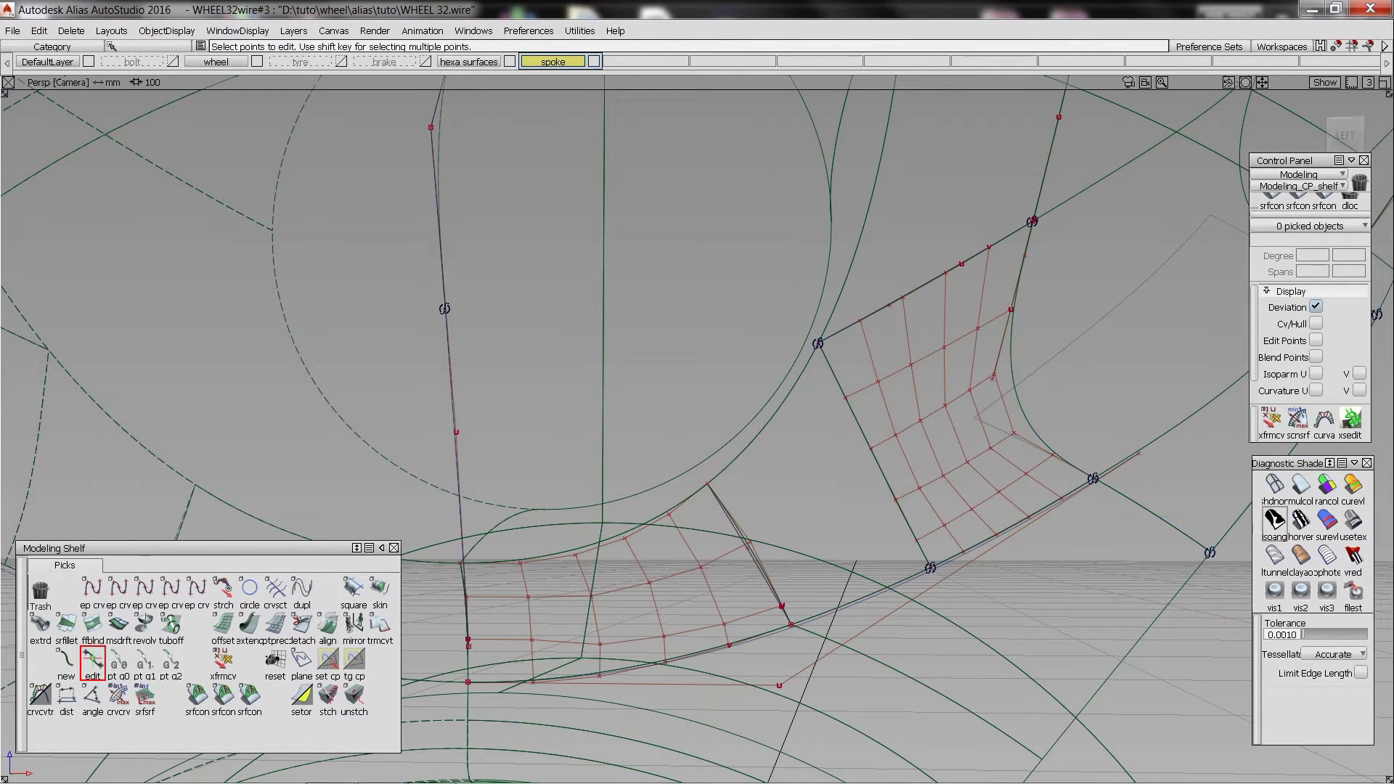
click(1070, 596)
click(1301, 521)
- Fine-tune the lower blend point between the Square surfaces and move the side boundary curve's lower CV toward the trimmed edge
alt+shift+drag(859, 416, 883, 430)
ctrl+shift+drag(922, 537, 922, 494)
click(929, 570)
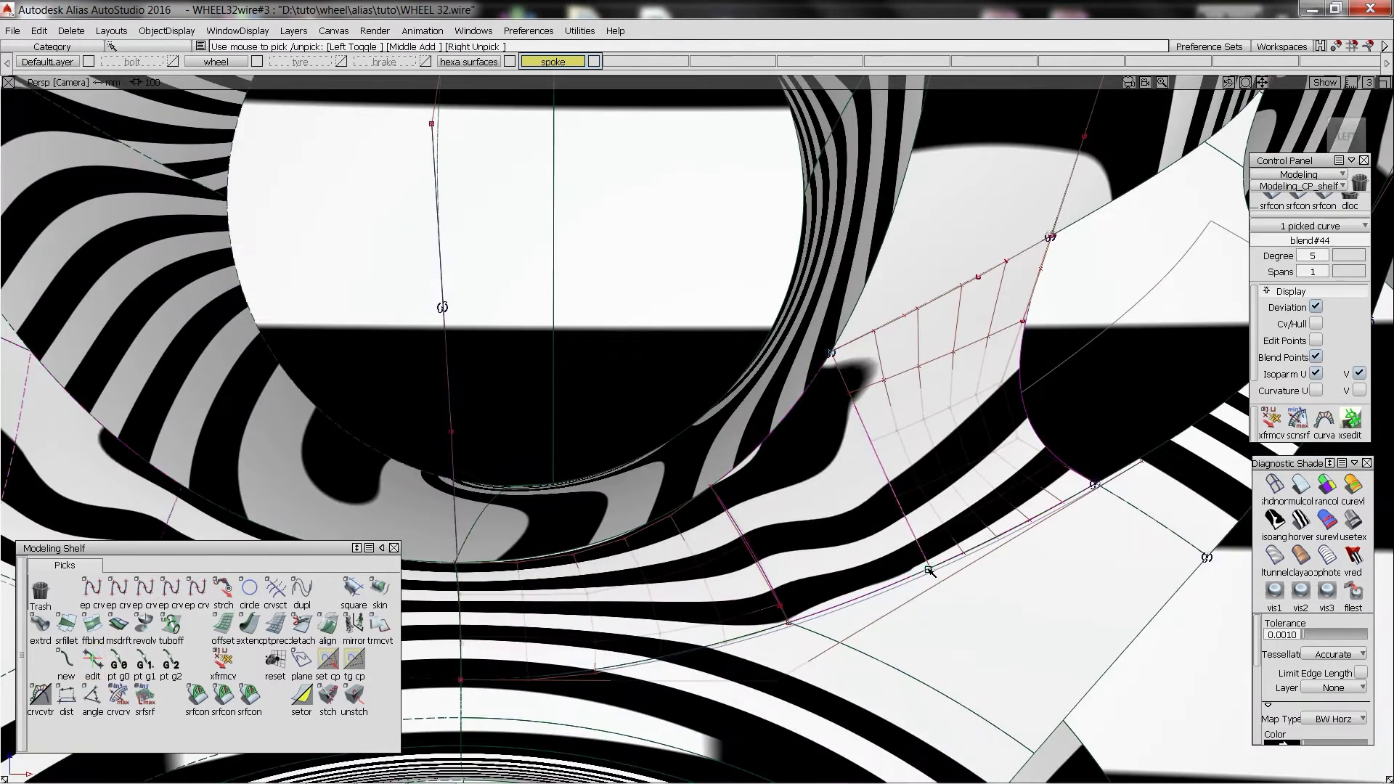
drag(1009, 584, 995, 596)
click(822, 571)
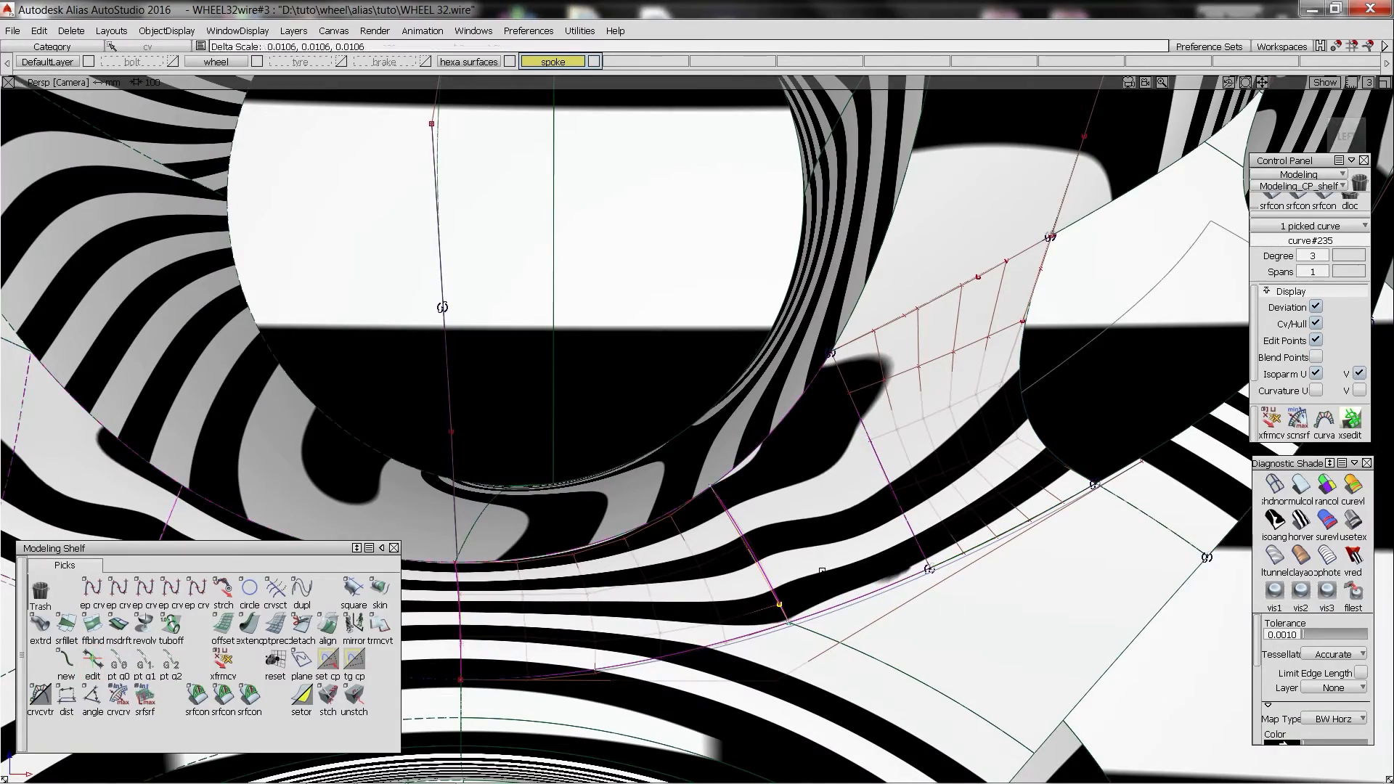
alt+shift+drag(803, 553, 548, 445)
click(548, 443)
- Slide the blend point of the vertical blend curve crossing the hole again and check the zebra flow on the lower surfaces
click(224, 590)
alt+shift+drag(639, 450, 740, 472)
ctrl+shift+drag(741, 472, 741, 515)
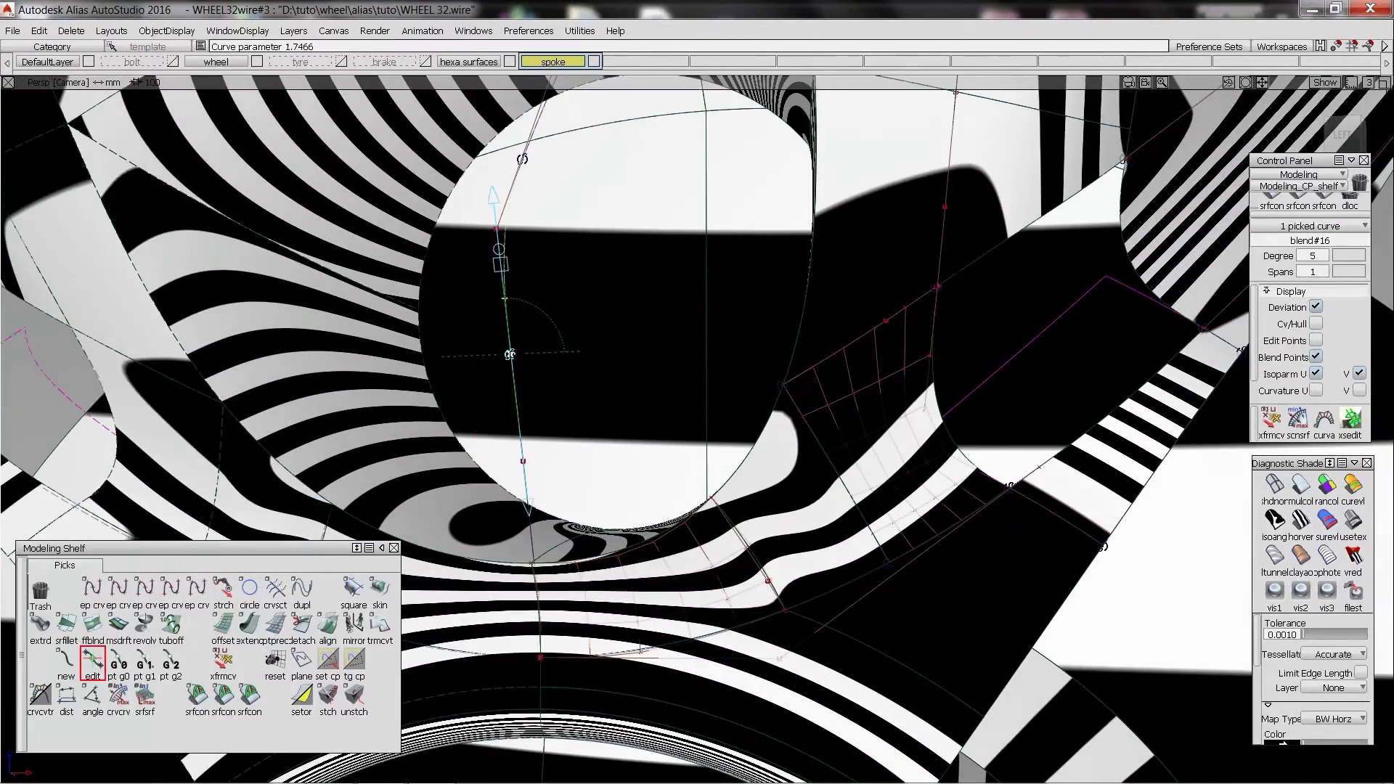
ctrl+shift+drag(1053, 479, 1019, 469)
ctrl+shift+middle_drag(1019, 470, 1030, 479)
click(945, 418)
alt+shift+drag(923, 436, 828, 476)
- Stretch the central boundary curve's lower end onto the shifted trim edge and align the curve again
click(224, 590)
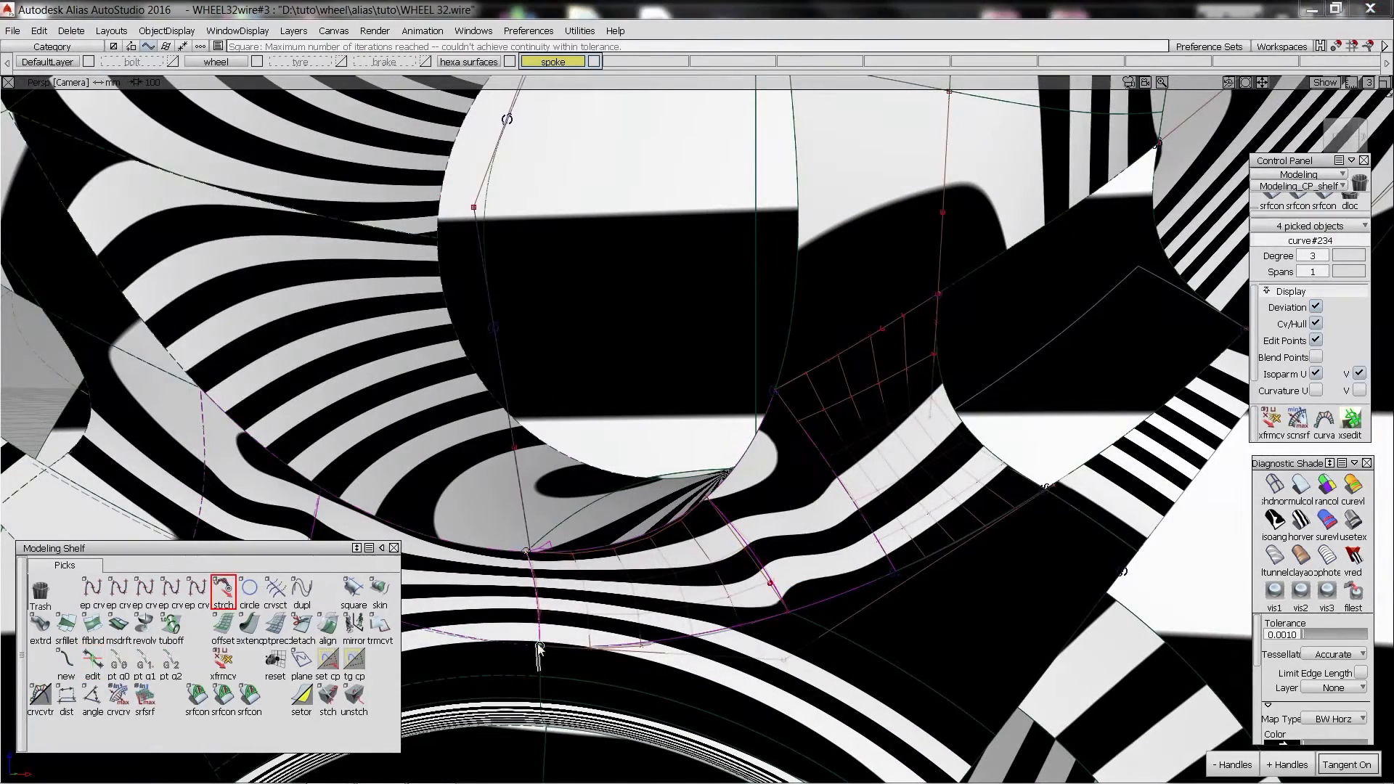
click(328, 626)
click(539, 630)
alt+shift+drag(539, 617, 617, 603)
- Move the side boundary curve's lower CV further along the curve and check the zebra stripes from another angle
ctrl+shift+drag(501, 653, 501, 617)
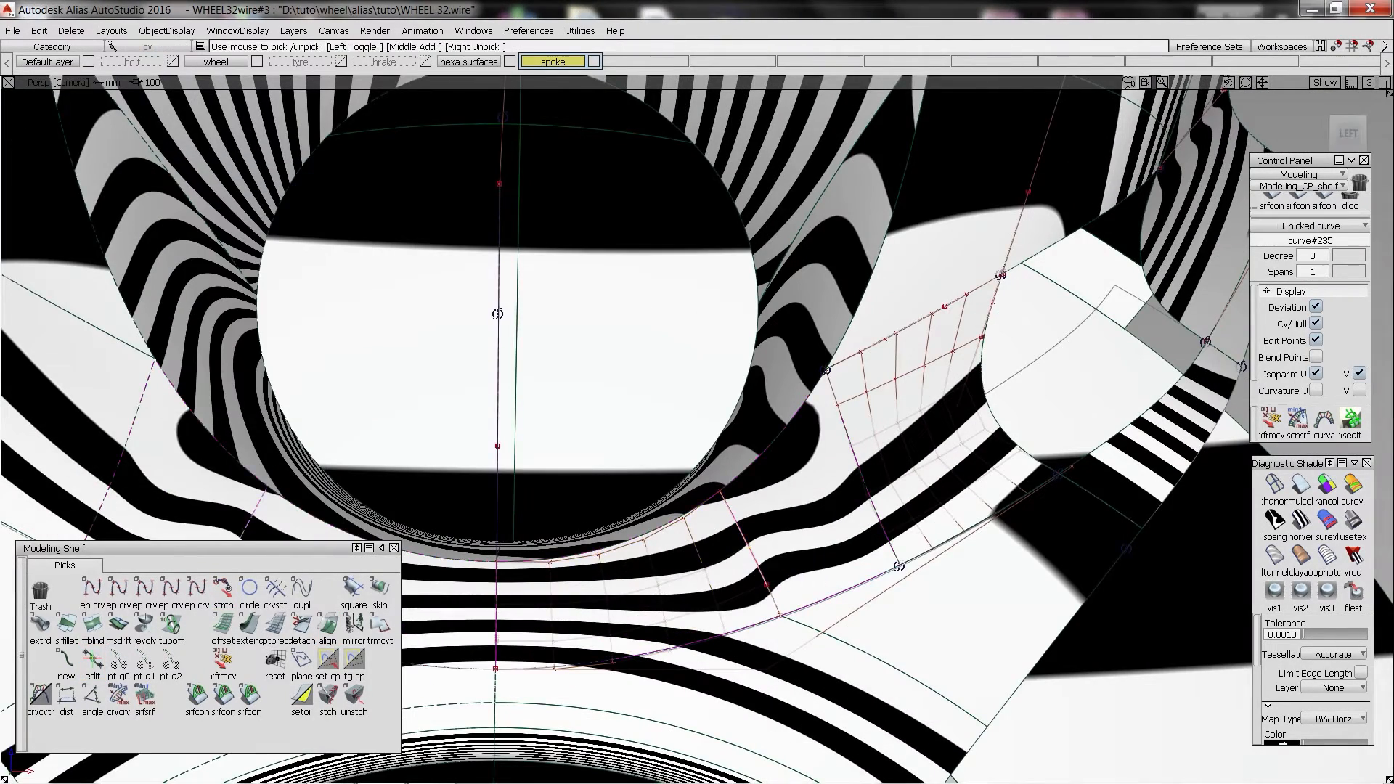
click(769, 587)
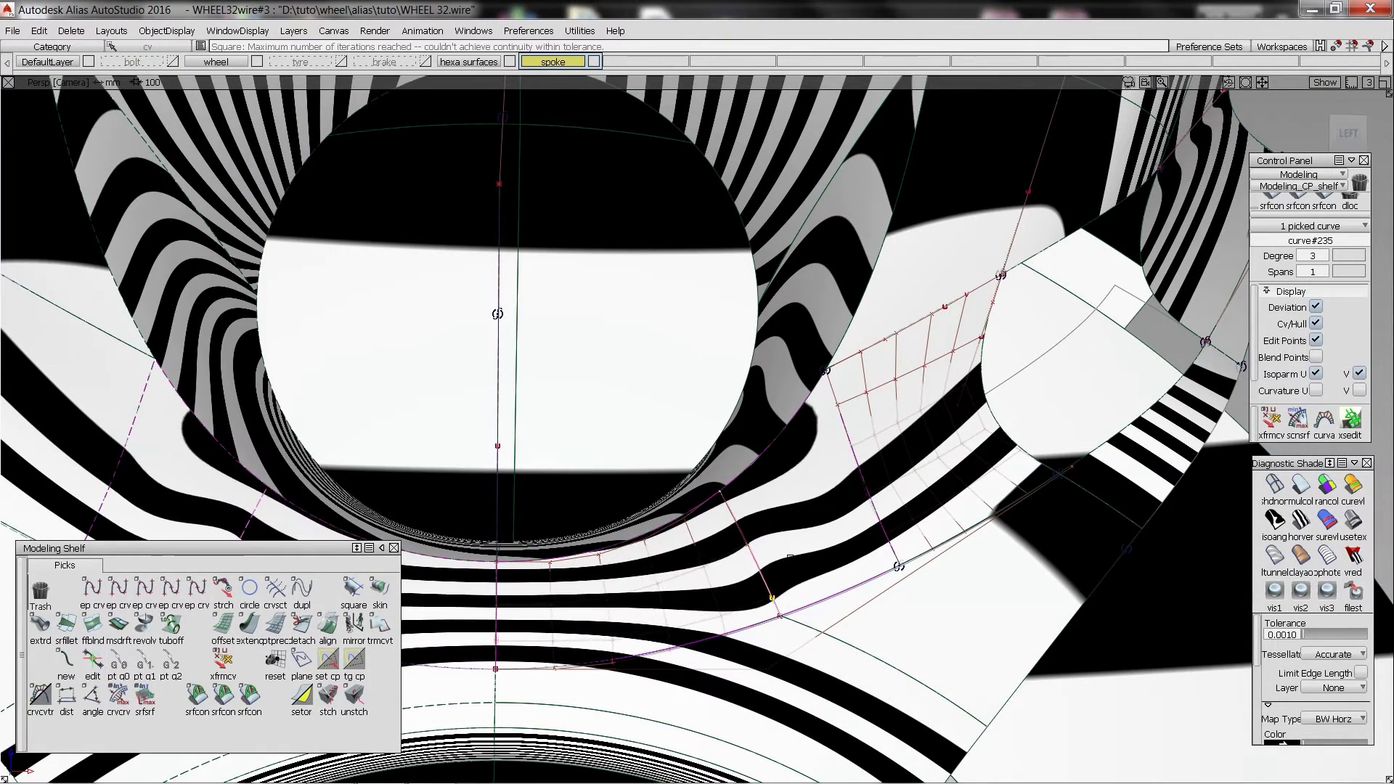
alt+shift+drag(880, 510, 632, 486)
click(632, 485)
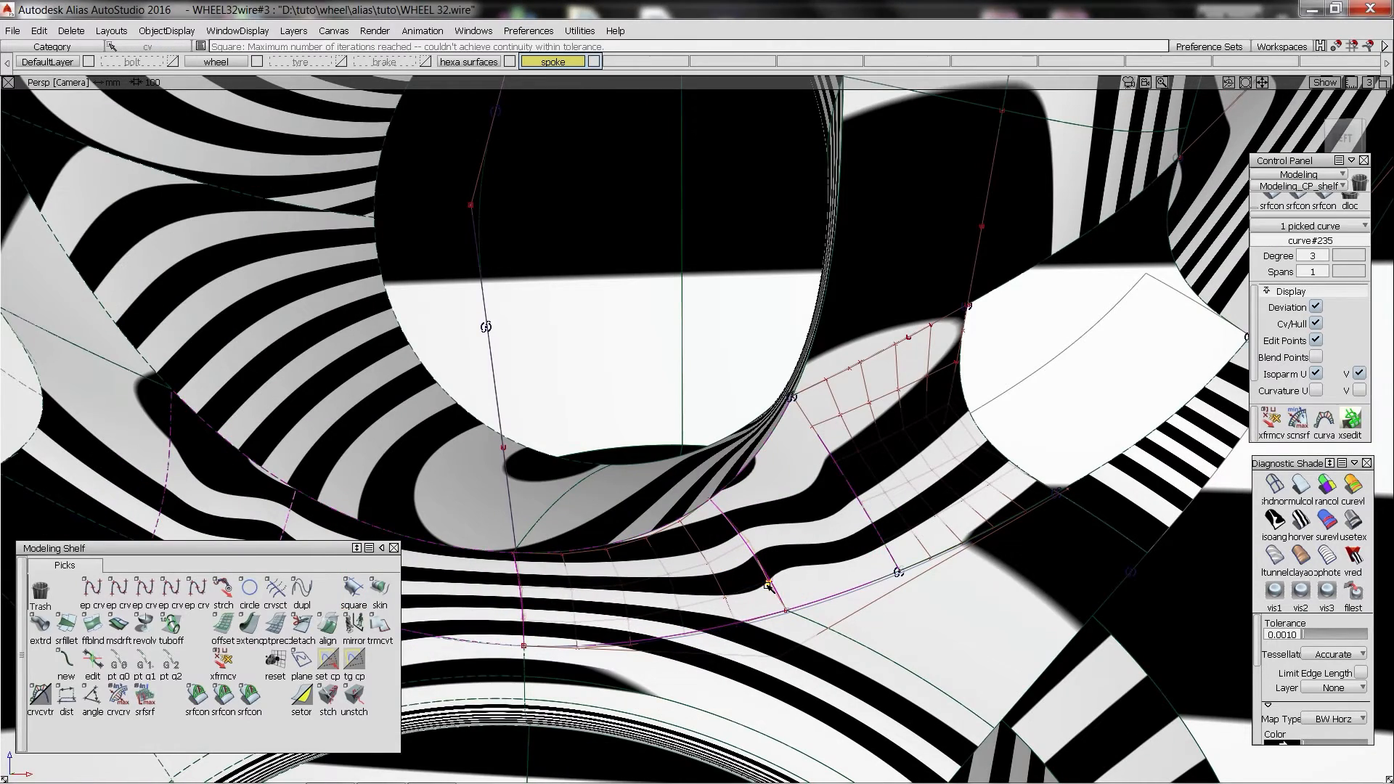
click(734, 560)
alt+shift+drag(734, 560, 559, 488)
click(766, 443)
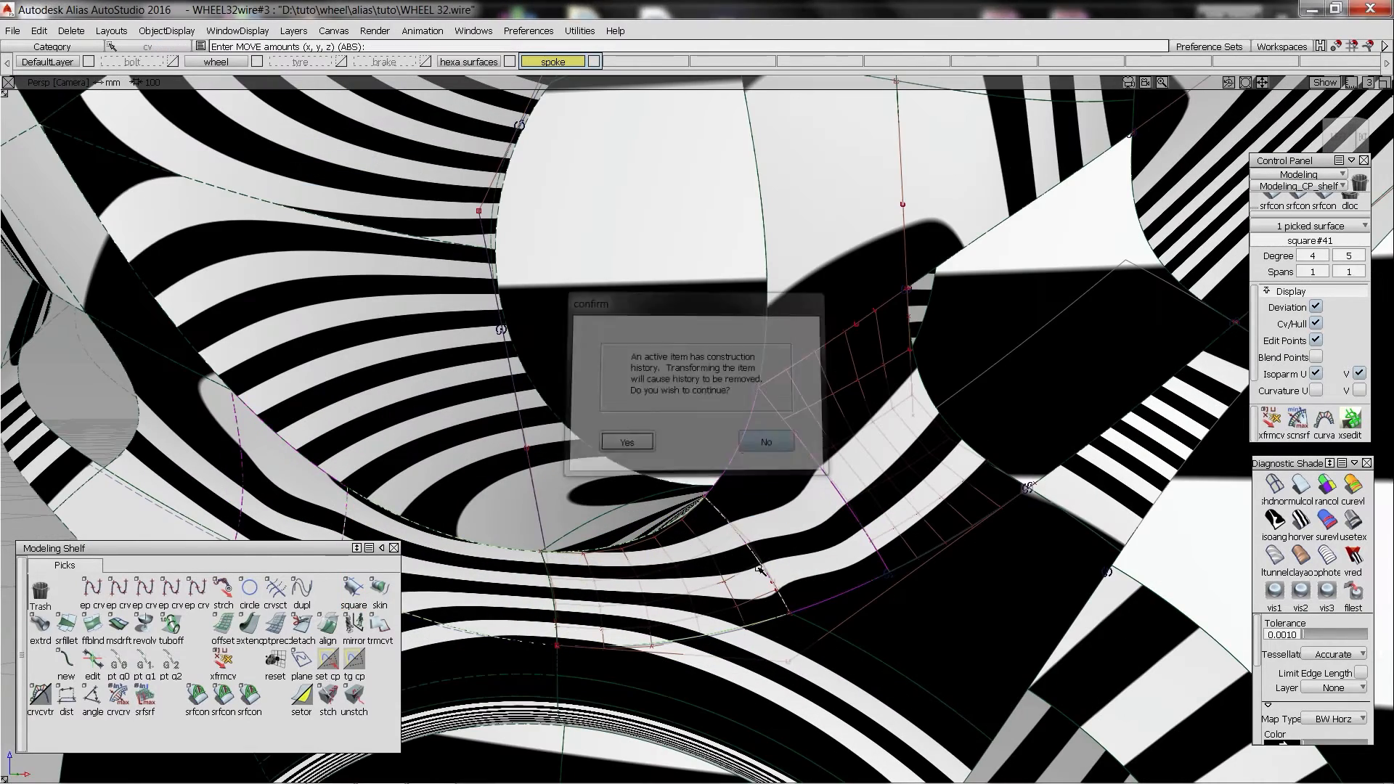
- Pick the side boundary curve and set its degree to 4
ctrl+shift+drag(760, 570, 728, 545)
click(747, 545)
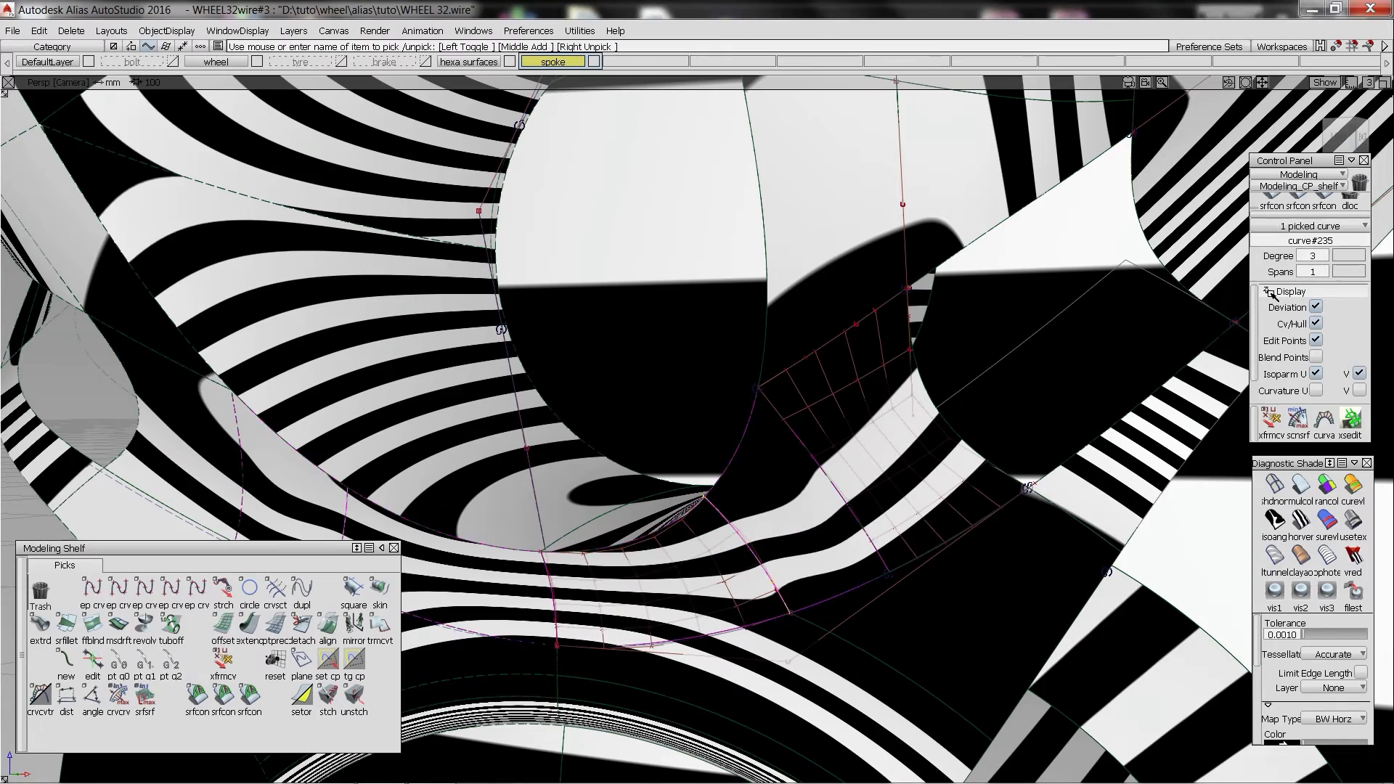
double_click(1306, 254)
text(4)
key(Return)
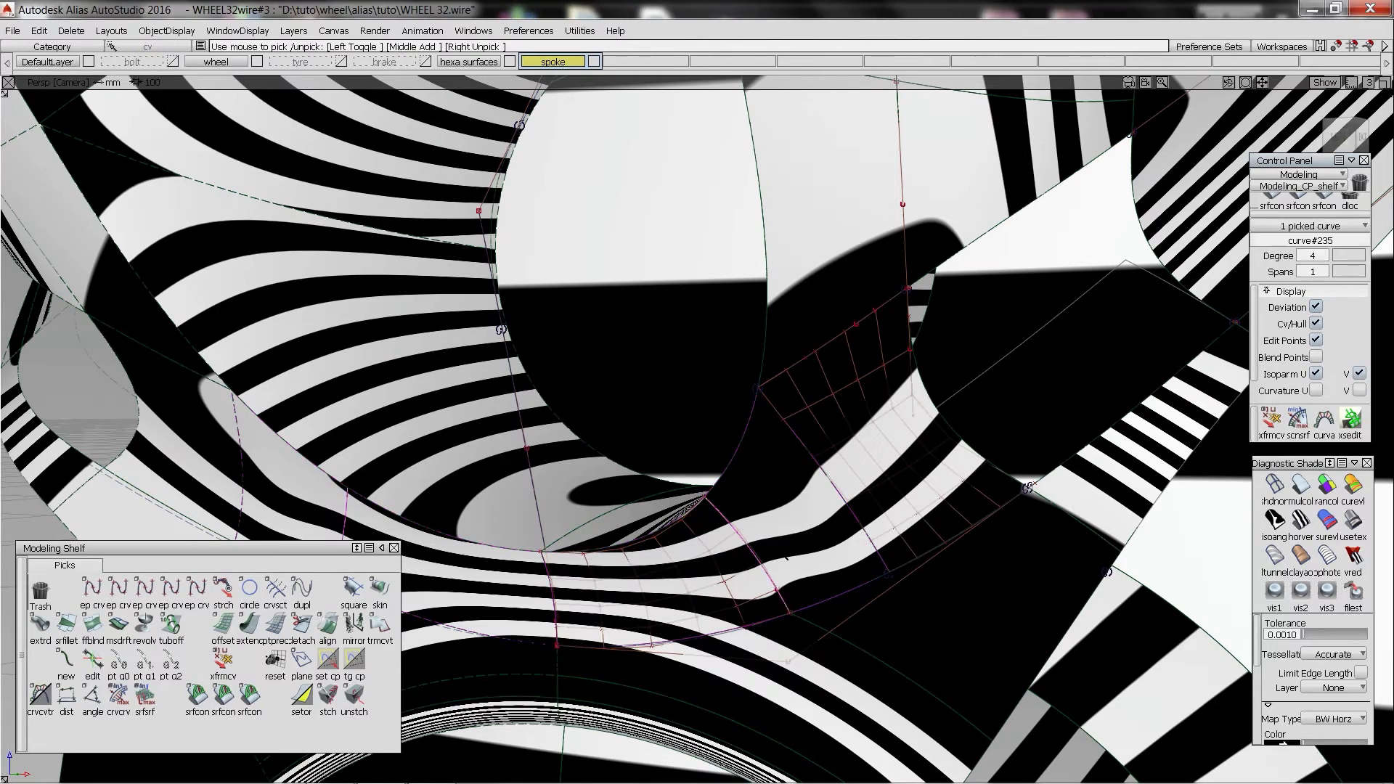
- Move the upper CV of the degree 4 side boundary curve slightly
ctrl+shift+middle_drag(787, 559, 821, 613)
middle_drag(735, 499, 731, 498)
alt+shift+drag(792, 491, 719, 472)
- Slide the lower and upper ends of the blend curve between the Square surfaces slightly outward along their edges
ctrl+shift+middle_drag(799, 508, 835, 537)
drag(904, 563, 924, 554)
drag(810, 379, 821, 371)
alt+shift+drag(744, 554, 690, 610)
mouse_move(924, 554)
mouse_down()
mouse_move(924, 566)
mouse_move(932, 553)
mouse_up()
- Adjust the lower CVs of the degree 4 side boundary curve near the trimmed edge
alt+shift+drag(813, 552, 791, 581)
click(772, 592)
ctrl+shift+drag(792, 581, 746, 530)
click(801, 614)
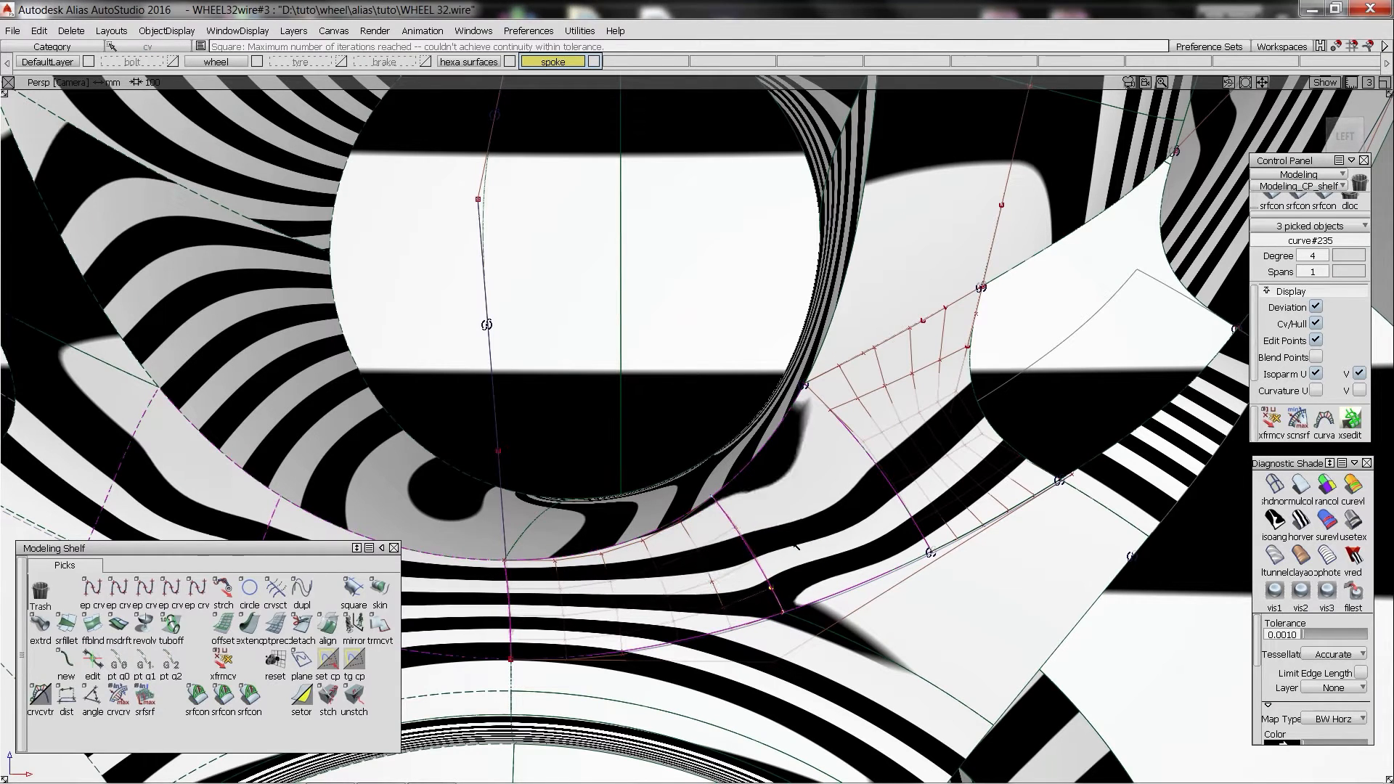
- Move a CV of the degree 4 side boundary curve along Y to reshape the neighbouring Square surfaces
ctrl+shift+right_drag(788, 537, 728, 518)
ctrl+shift+right_drag(790, 473, 792, 471)
middle_drag(792, 471, 811, 479)
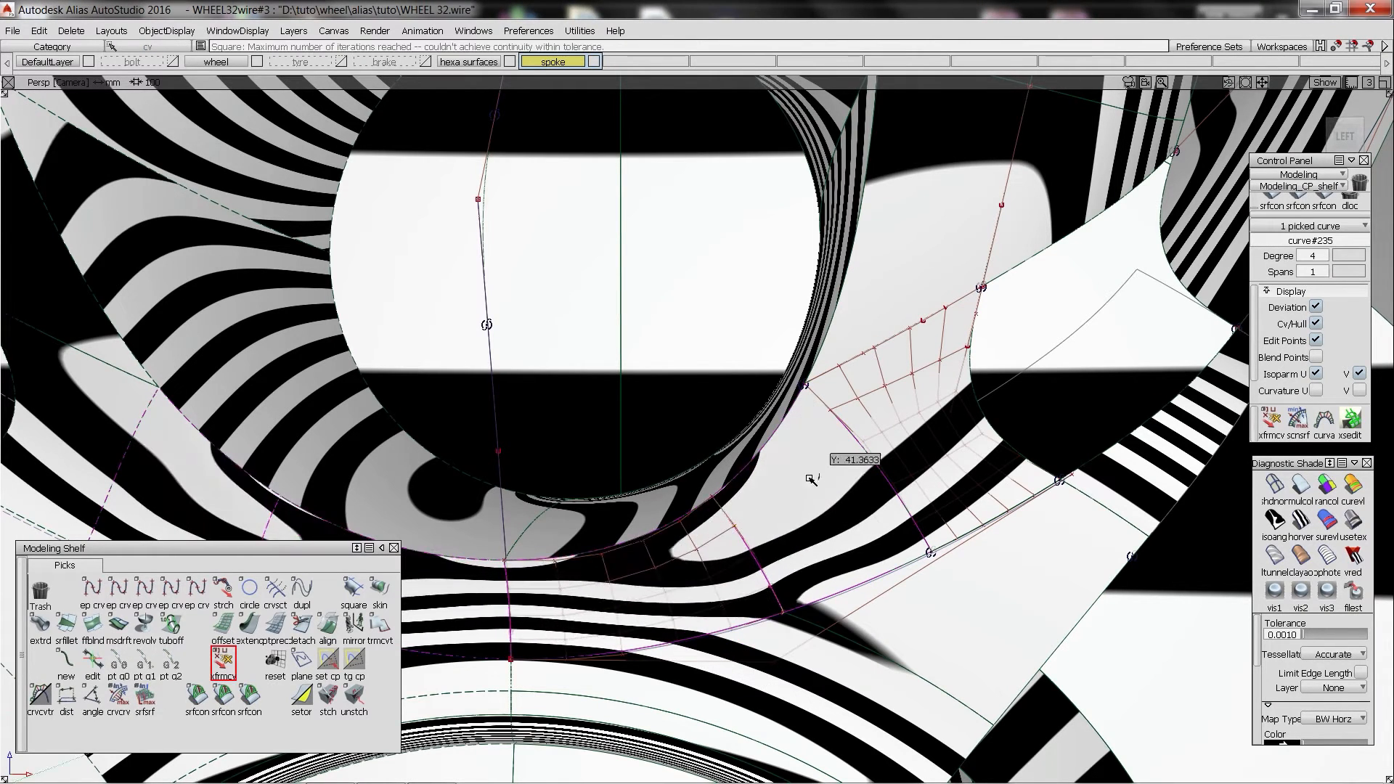
alt+shift+drag(800, 492, 763, 541)
- Pick the degree 4 side boundary curve again and fine-tune its lower CV position along Y
click(92, 661)
click(927, 551)
click(759, 541)
click(752, 551)
click(223, 660)
middle_drag(772, 584, 758, 518)
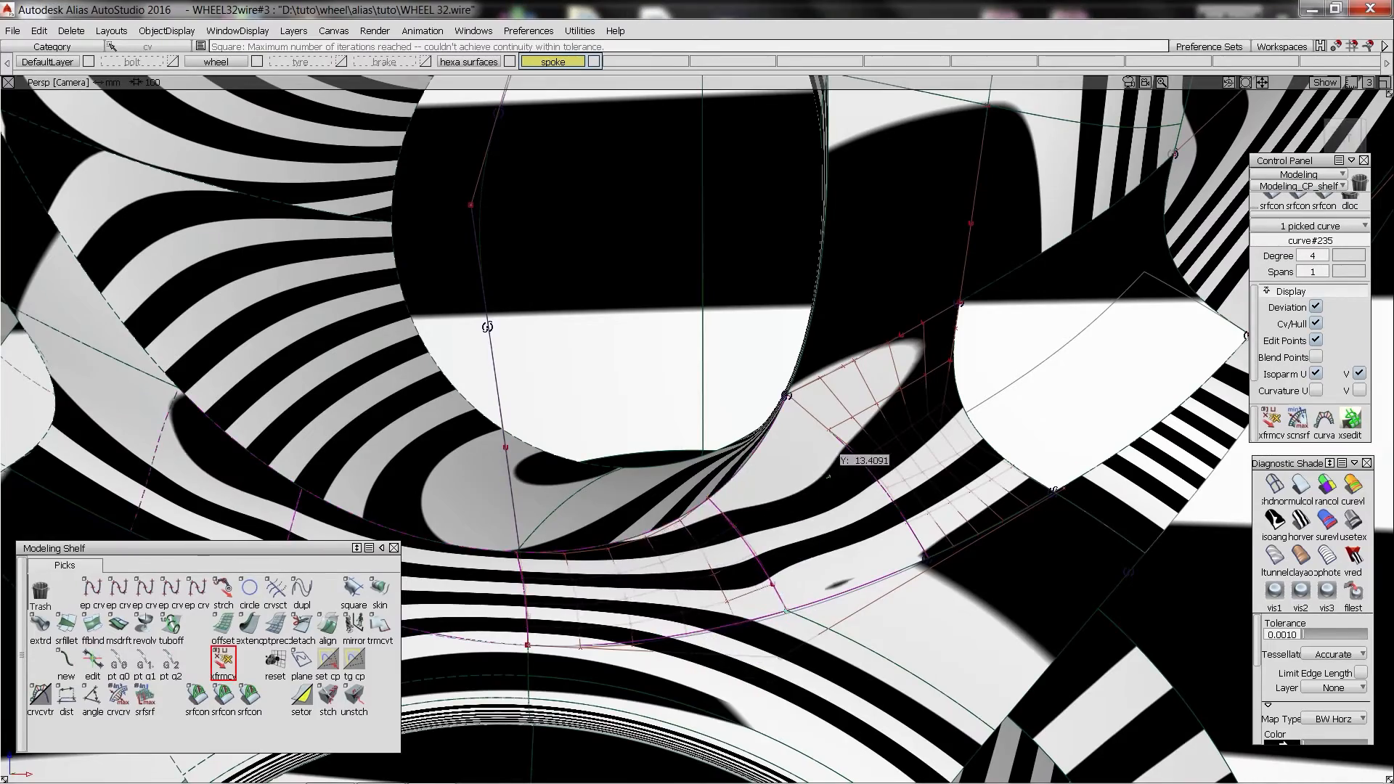
mouse_move(828, 476)
alt+shift+mouse_down()
mouse_move(691, 461)
mouse_move(625, 476)
mouse_move(1097, 469)
mouse_move(825, 490)
alt+shift+mouse_up()
middle_drag(817, 494, 816, 499)
- Switch to plain shading and set up Stretch on the boundary curve meeting the lower corner of the central surface
mouse_move(691, 489)
alt+shift+mouse_down()
mouse_move(752, 536)
mouse_move(540, 536)
mouse_move(939, 486)
mouse_move(914, 554)
mouse_move(676, 563)
alt+shift+mouse_up()
click(940, 486)
click(1301, 484)
mouse_move(675, 563)
ctrl+shift+mouse_down()
mouse_move(661, 595)
mouse_move(631, 570)
ctrl+shift+mouse_up()
click(519, 388)
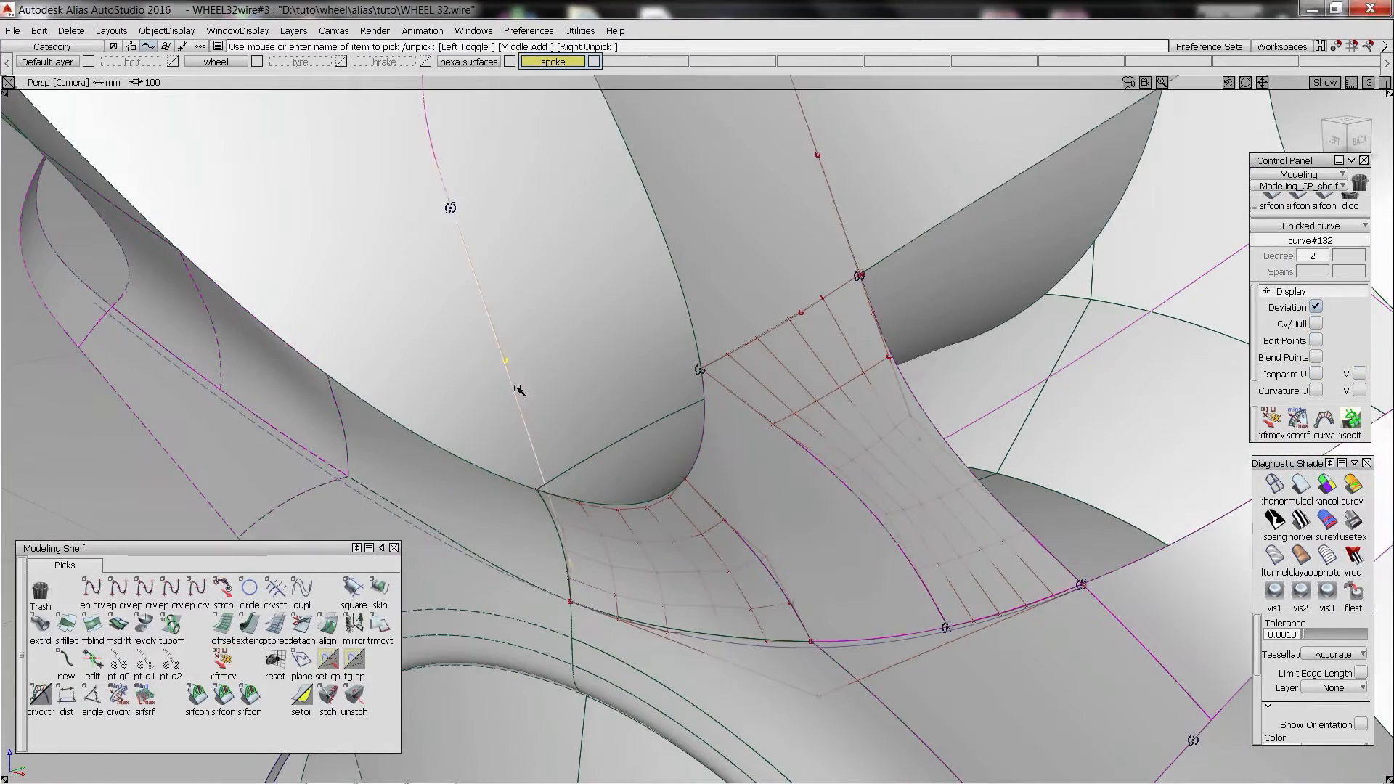
ctrl+shift+drag(520, 389, 531, 361)
click(528, 391)
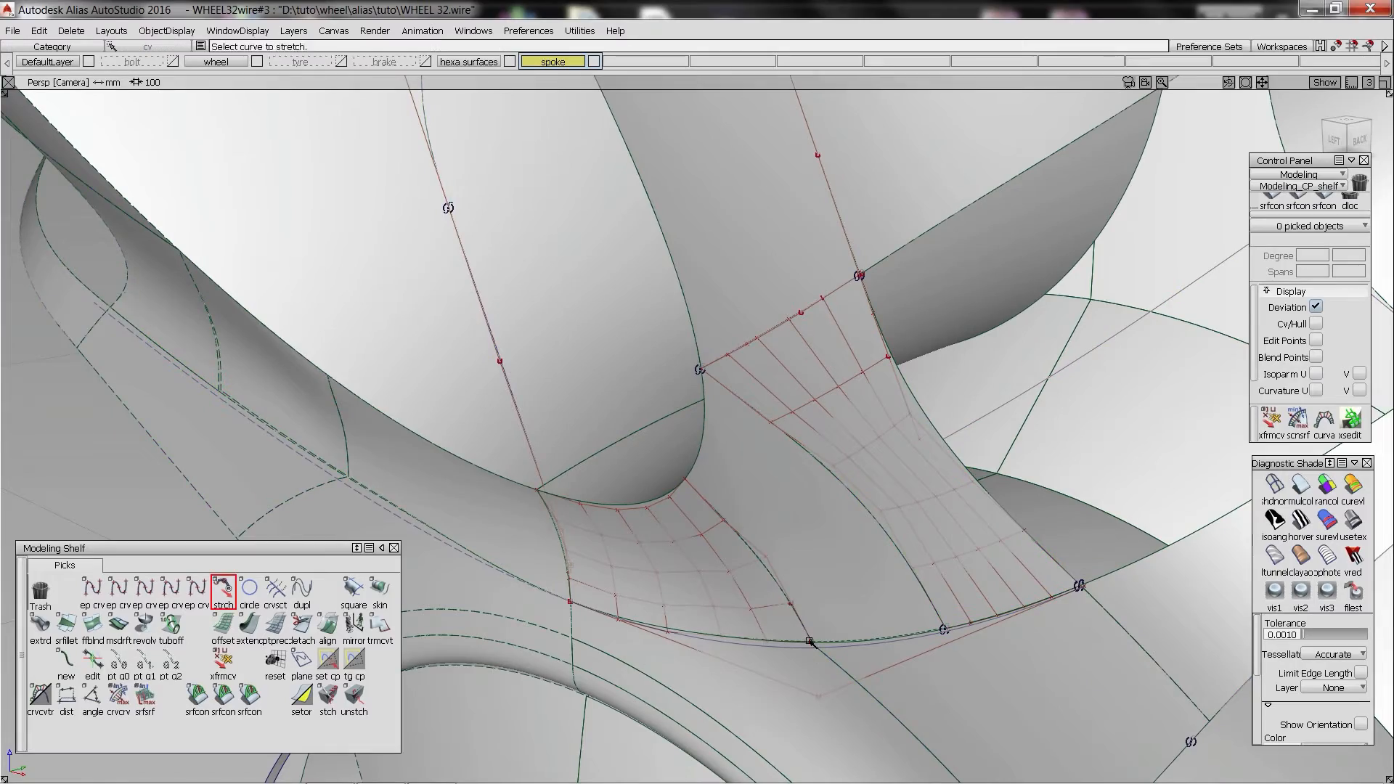
click(811, 642)
- Align the boundary curves of the central Square surface with G2 edge continuity and return to zebra shading
click(328, 624)
click(565, 572)
click(741, 542)
click(1301, 520)
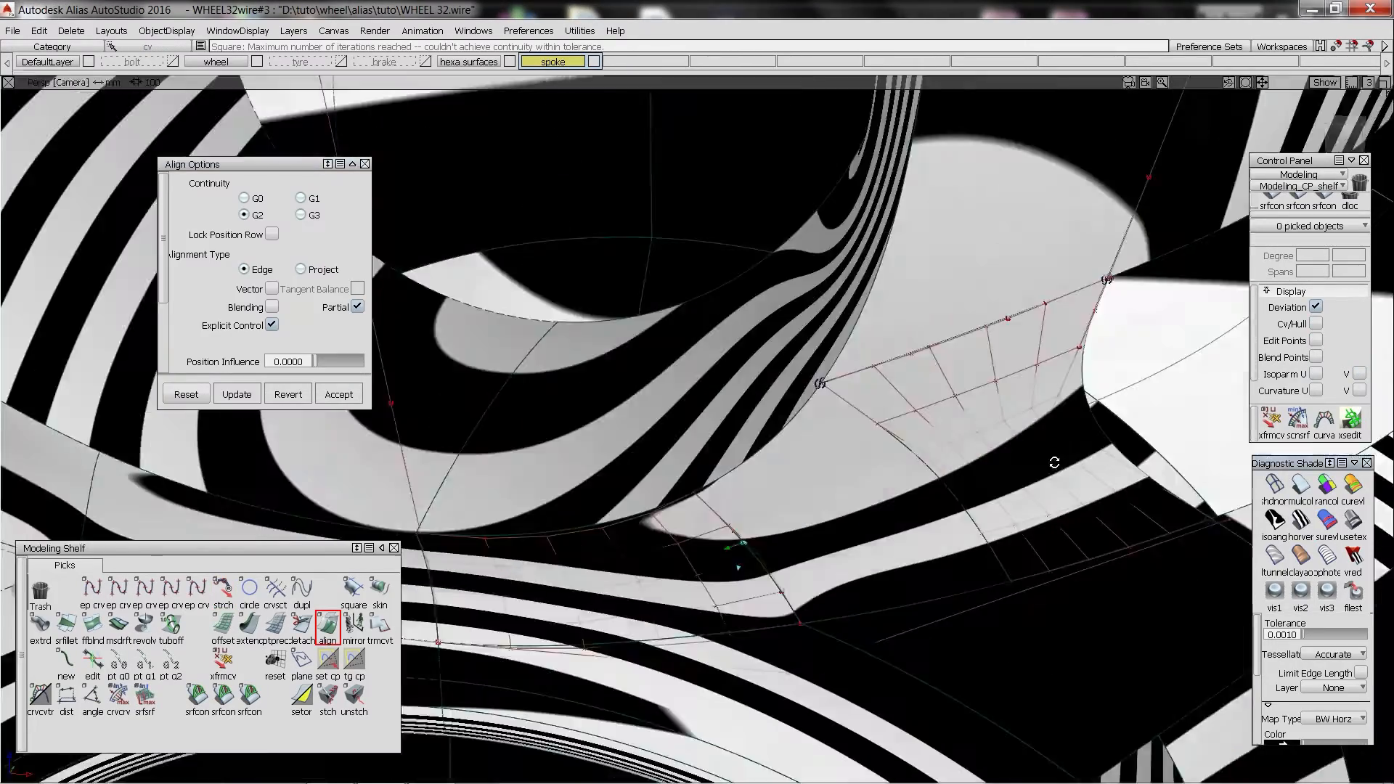
alt+shift+drag(1055, 464, 982, 424)
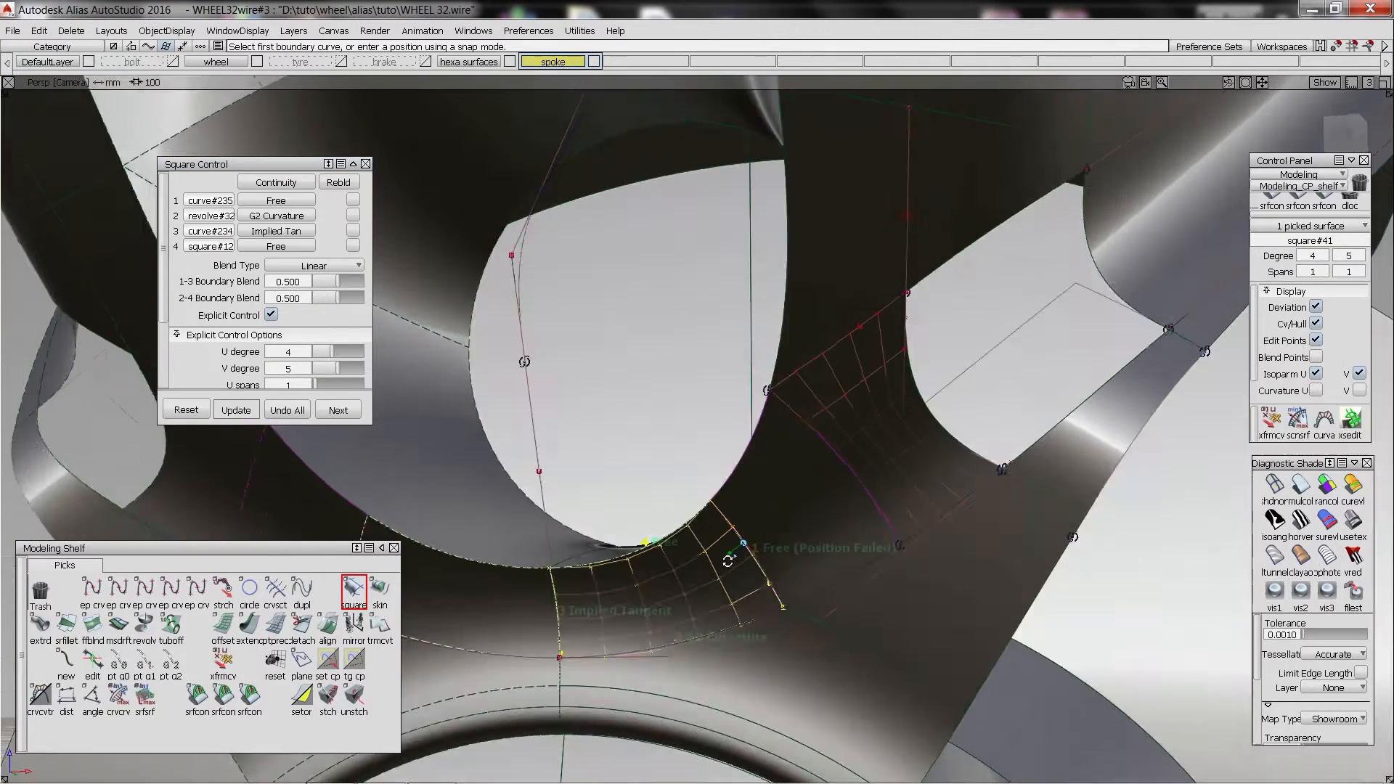
- Activate Stretch handles on the degree 4 side boundary curve of the central Square surface
alt+shift+drag(728, 561, 697, 585)
ctrl+shift+drag(581, 581, 585, 644)
click(223, 590)
click(629, 430)
click(779, 648)
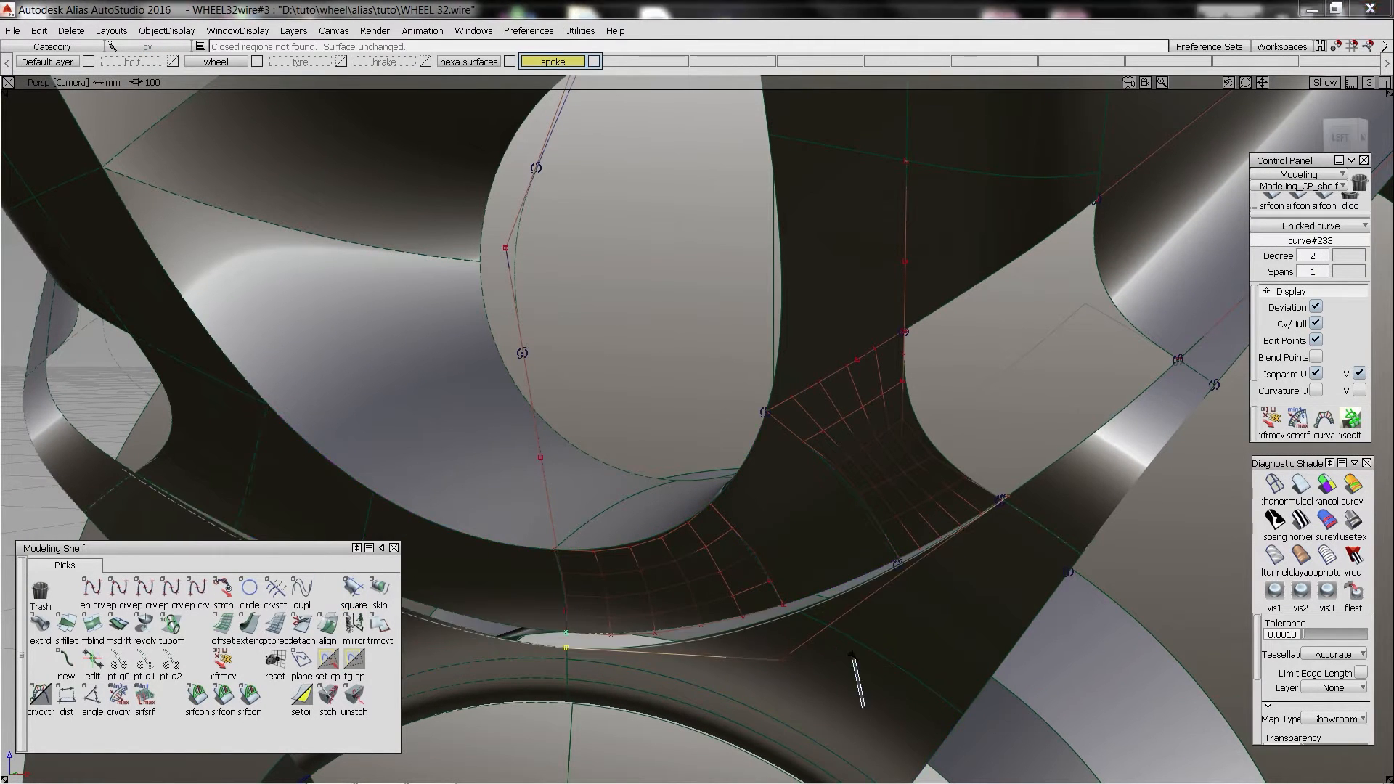
click(223, 590)
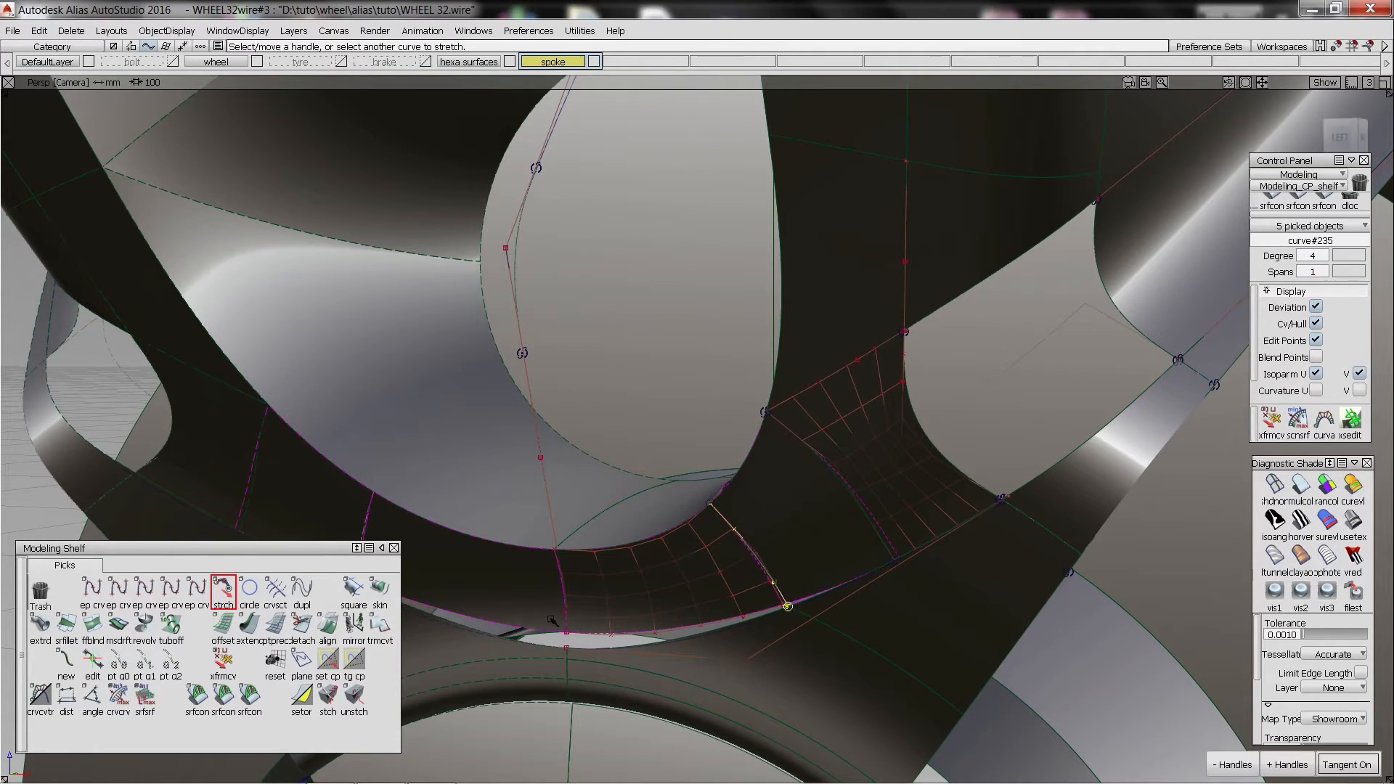
- Align the lower end of the degree 3 centre curve to its adjoining curve with G2 continuity
click(327, 625)
click(566, 636)
alt+shift+right_drag(582, 660, 646, 675)
click(539, 690)
alt+shift+drag(835, 523, 900, 458)
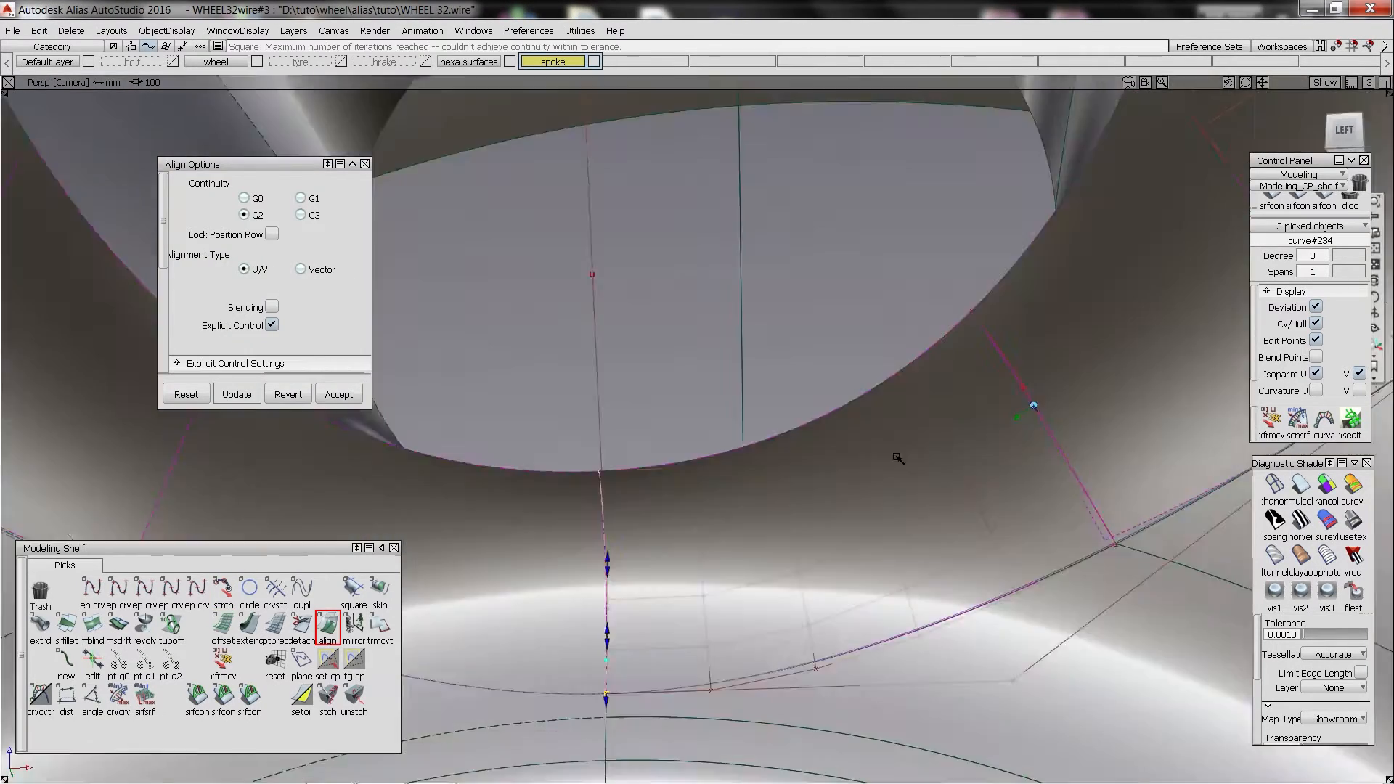
alt+shift+right_drag(899, 458, 903, 443)
- Delete the Square surface filling the gap between the central and side patches
ctrl+shift+drag(903, 442, 976, 503)
alt+shift+middle_drag(976, 503, 905, 554)
click(92, 660)
click(1039, 548)
key(Delete)
- Build a Square surface across the gap from its four bounding edges and apply horizontal zebra shading
click(354, 588)
click(870, 349)
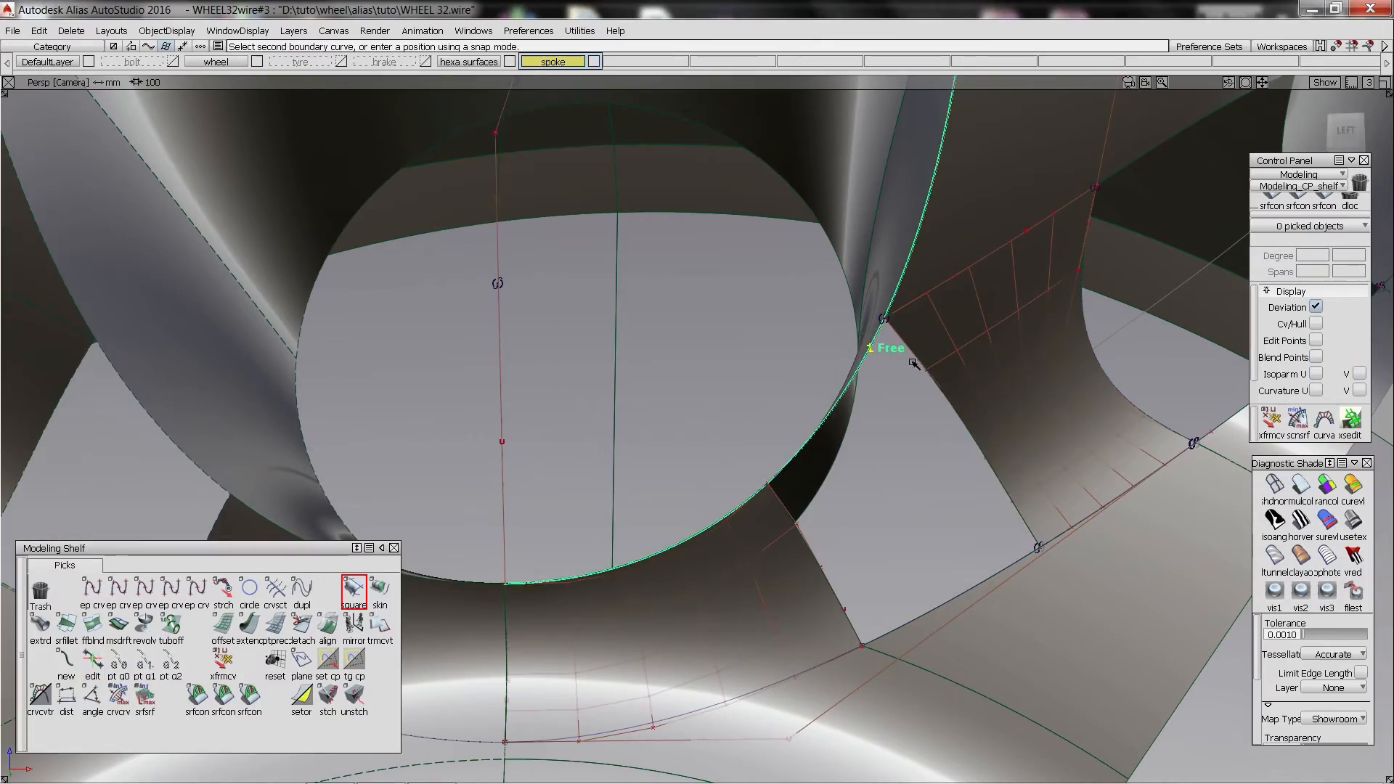
click(973, 429)
click(1033, 549)
click(821, 567)
click(268, 314)
click(349, 368)
click(1300, 521)
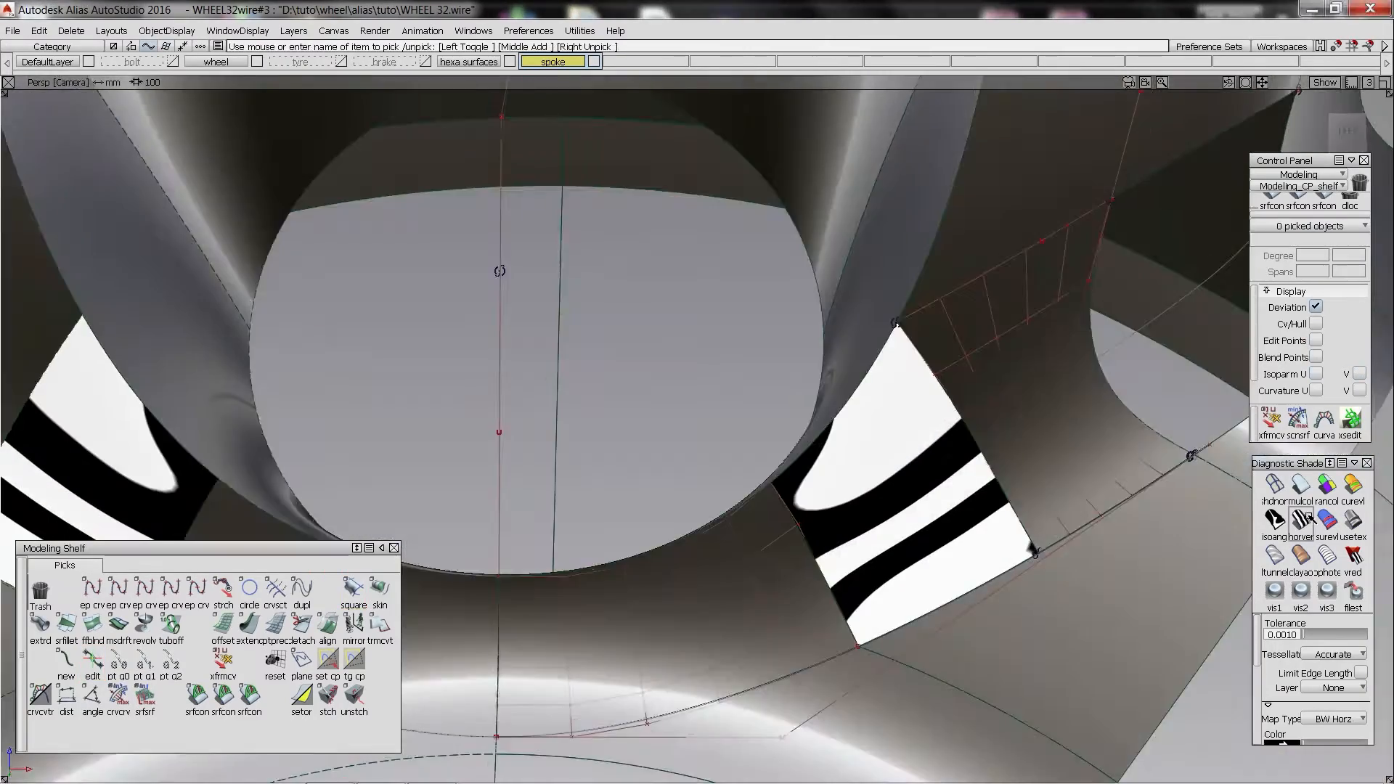
click(1300, 520)
- Pick the degree 4 side boundary curve and move its CVs near the gap surface
mouse_move(819, 548)
ctrl+shift+mouse_down()
mouse_move(812, 526)
mouse_move(903, 498)
mouse_move(826, 566)
ctrl+shift+mouse_up()
click(223, 660)
click(803, 534)
drag(881, 612, 879, 656)
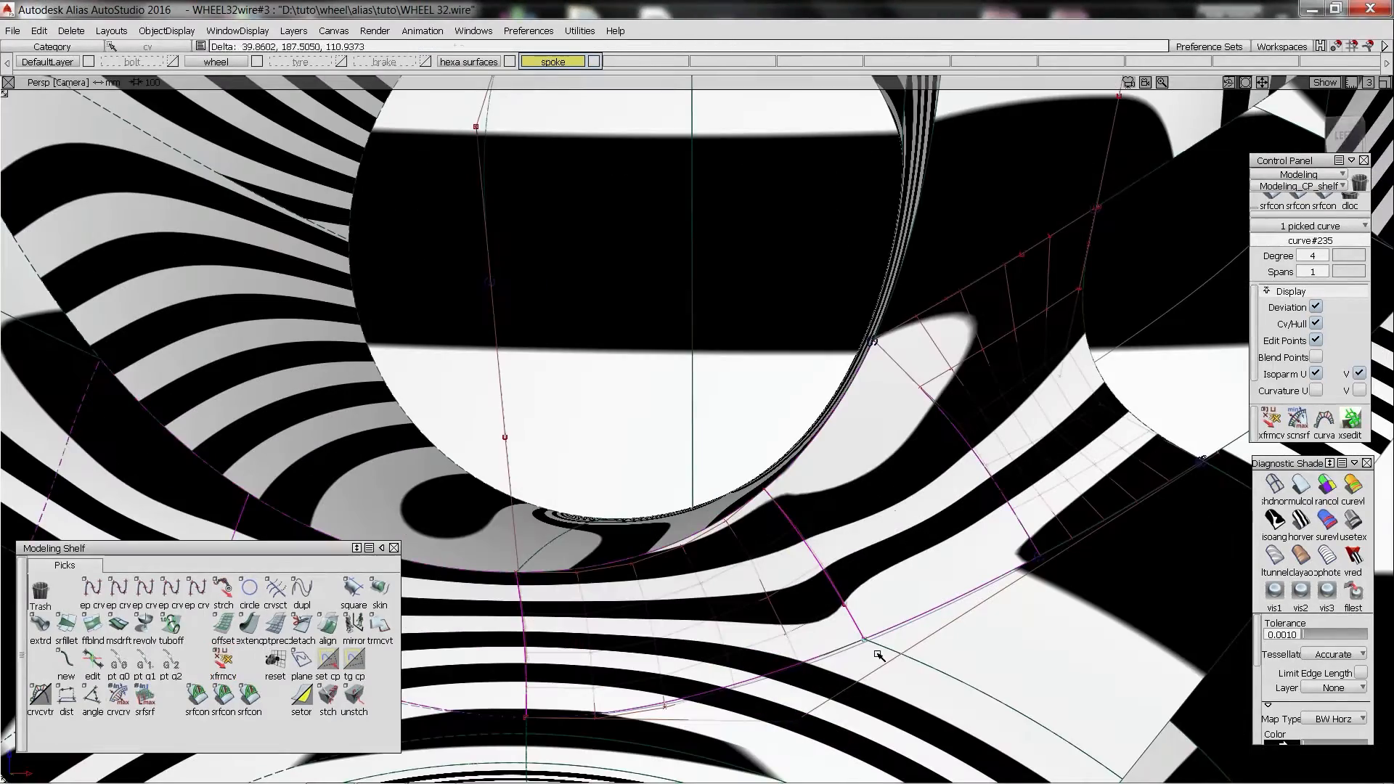
alt+shift+drag(936, 486, 808, 565)
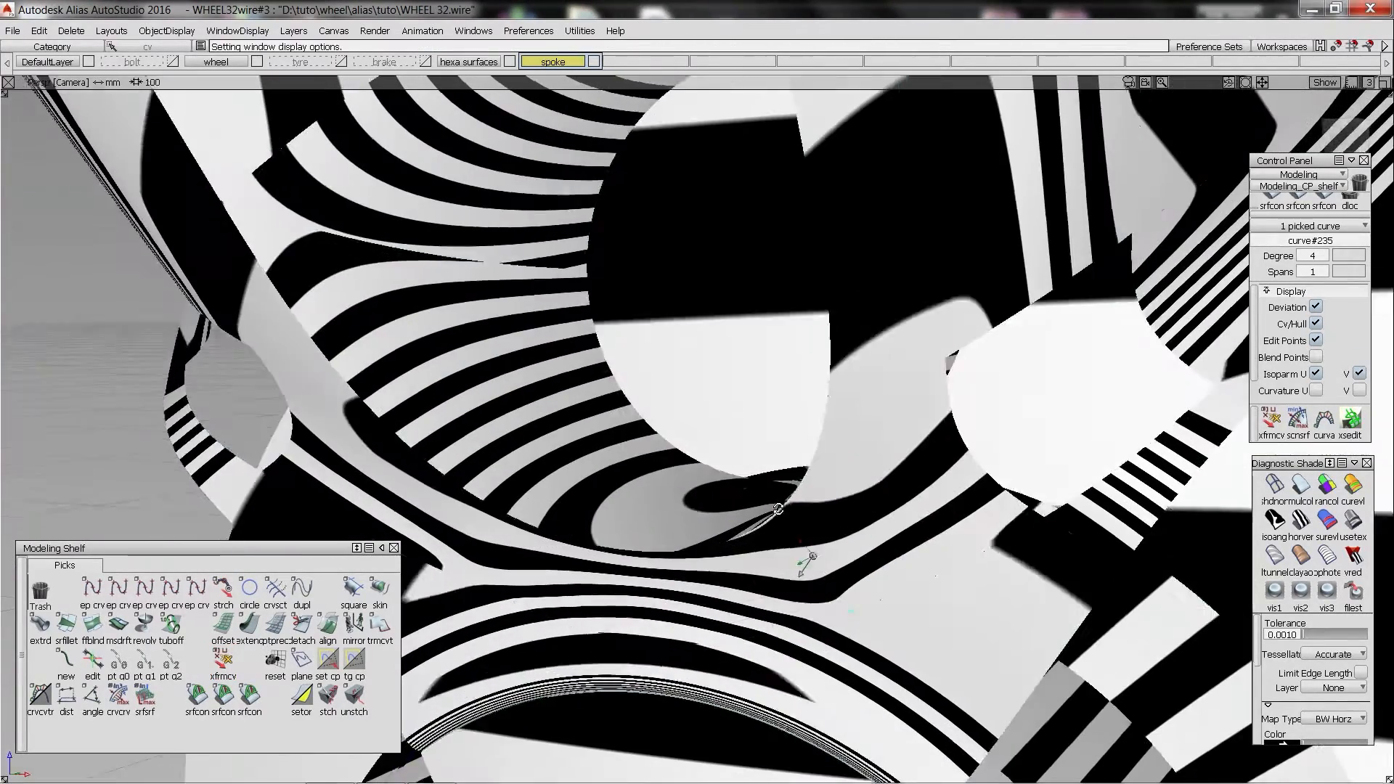
- Reopen the gap's Square surface and set its first two boundaries to Free continuity
click(808, 565)
click(289, 203)
click(289, 231)
alt+shift+drag(808, 435, 654, 326)
click(290, 217)
click(290, 217)
click(263, 201)
click(299, 217)
click(297, 232)
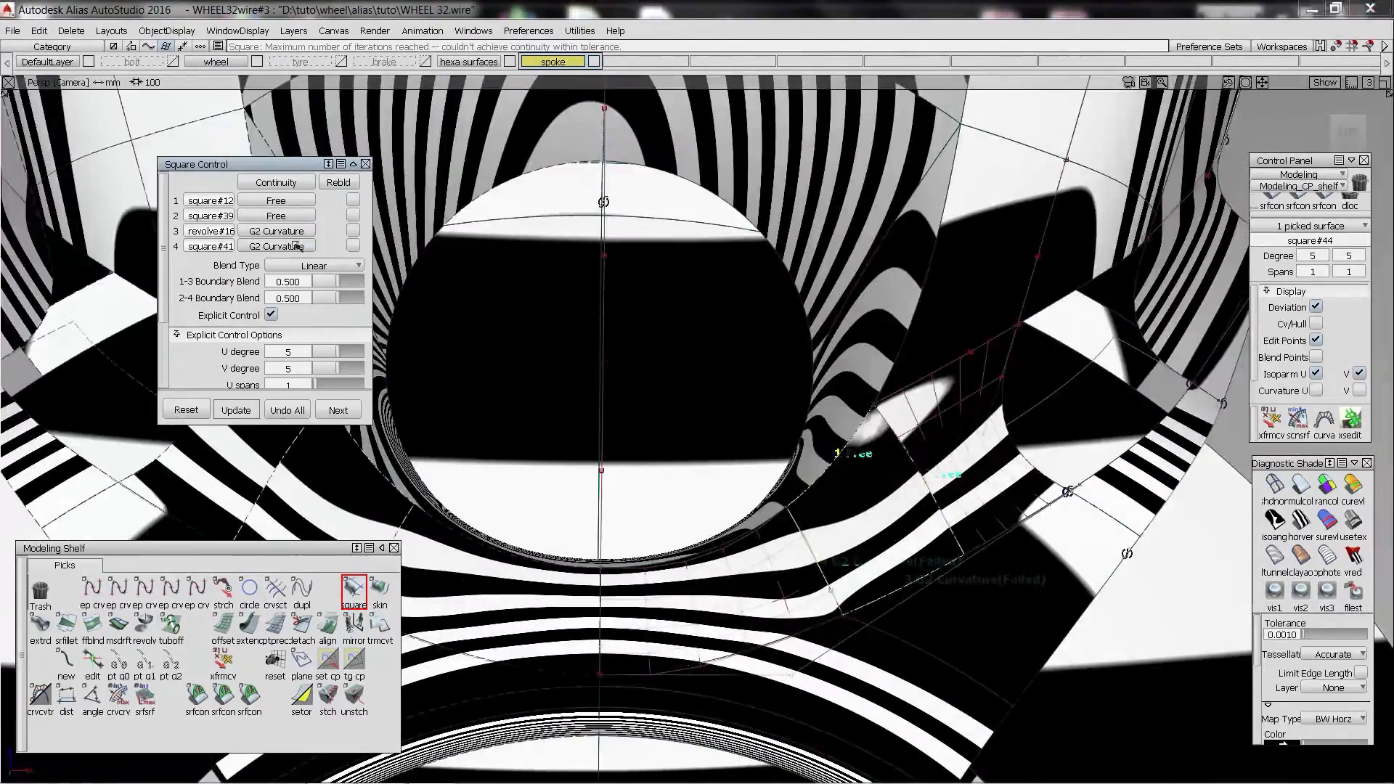
- Set the gap surface's second boundary to G2 Curvature, accept the Square and switch to plain shading
click(289, 217)
click(284, 283)
mouse_move(898, 516)
alt+shift+mouse_down()
mouse_move(937, 501)
mouse_move(894, 512)
mouse_move(916, 506)
mouse_move(887, 465)
mouse_move(741, 424)
alt+shift+mouse_up()
click(338, 411)
click(1301, 486)
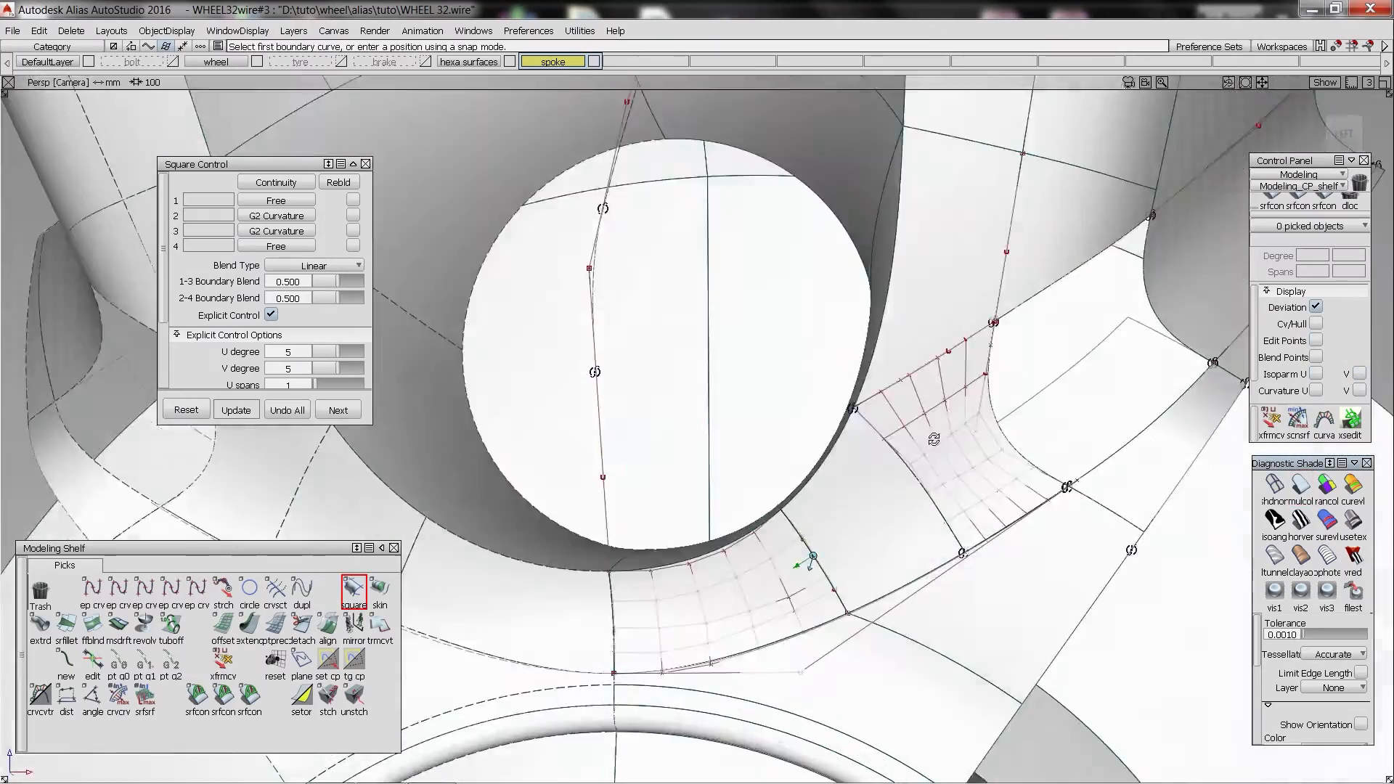
- Edit the lower point of the blend curve bounding the gap surface, with zebra shading on
alt+shift+drag(934, 439, 998, 480)
ctrl+shift+drag(999, 472, 1000, 504)
drag(1015, 626, 1018, 632)
ctrl+shift+drag(1017, 632, 1017, 664)
alt+shift+drag(1017, 581, 1046, 574)
click(1300, 520)
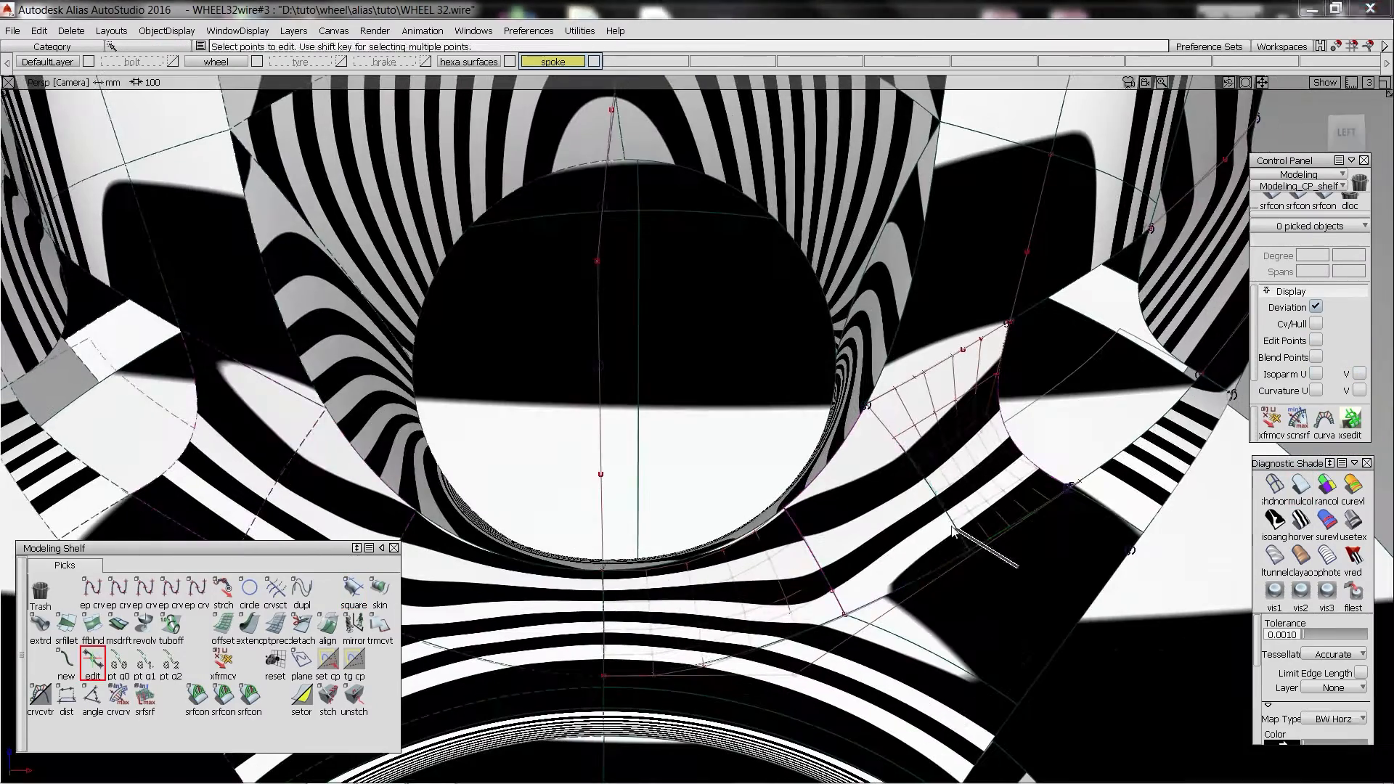
click(968, 552)
drag(1018, 634, 1016, 665)
click(872, 537)
- Examine the zebra flow across the Square surfaces with the curve display hidden, and restore the curves in plain shading
mouse_move(871, 508)
alt+shift+mouse_down()
mouse_move(915, 472)
mouse_move(886, 436)
mouse_move(915, 479)
mouse_move(816, 554)
mouse_move(886, 480)
alt+shift+mouse_up()
click(343, 367)
click(1302, 521)
key(alt+m)
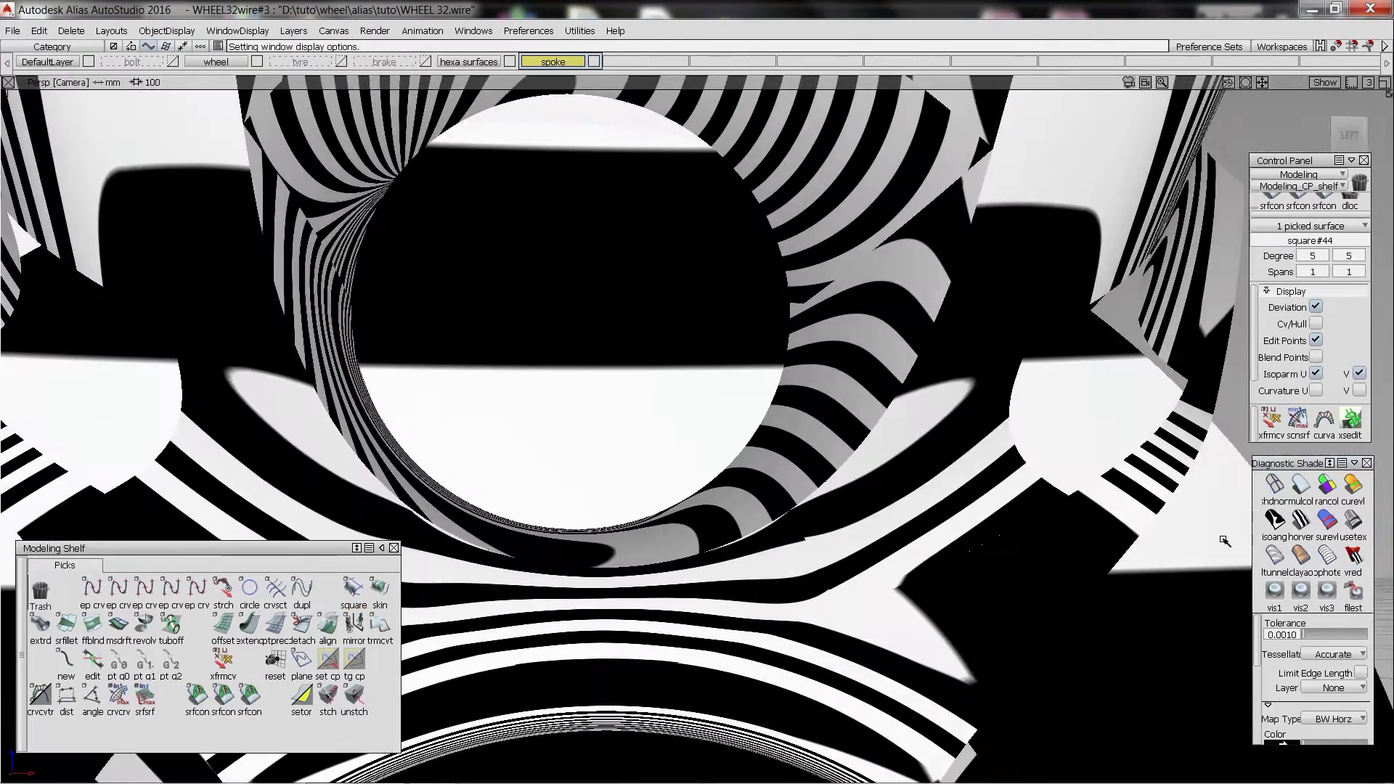
ctrl+shift+drag(1017, 502, 1017, 537)
click(1301, 485)
mouse_move(944, 494)
alt+shift+mouse_down()
mouse_move(959, 465)
mouse_move(817, 538)
alt+shift+mouse_up()
key(alt+m)
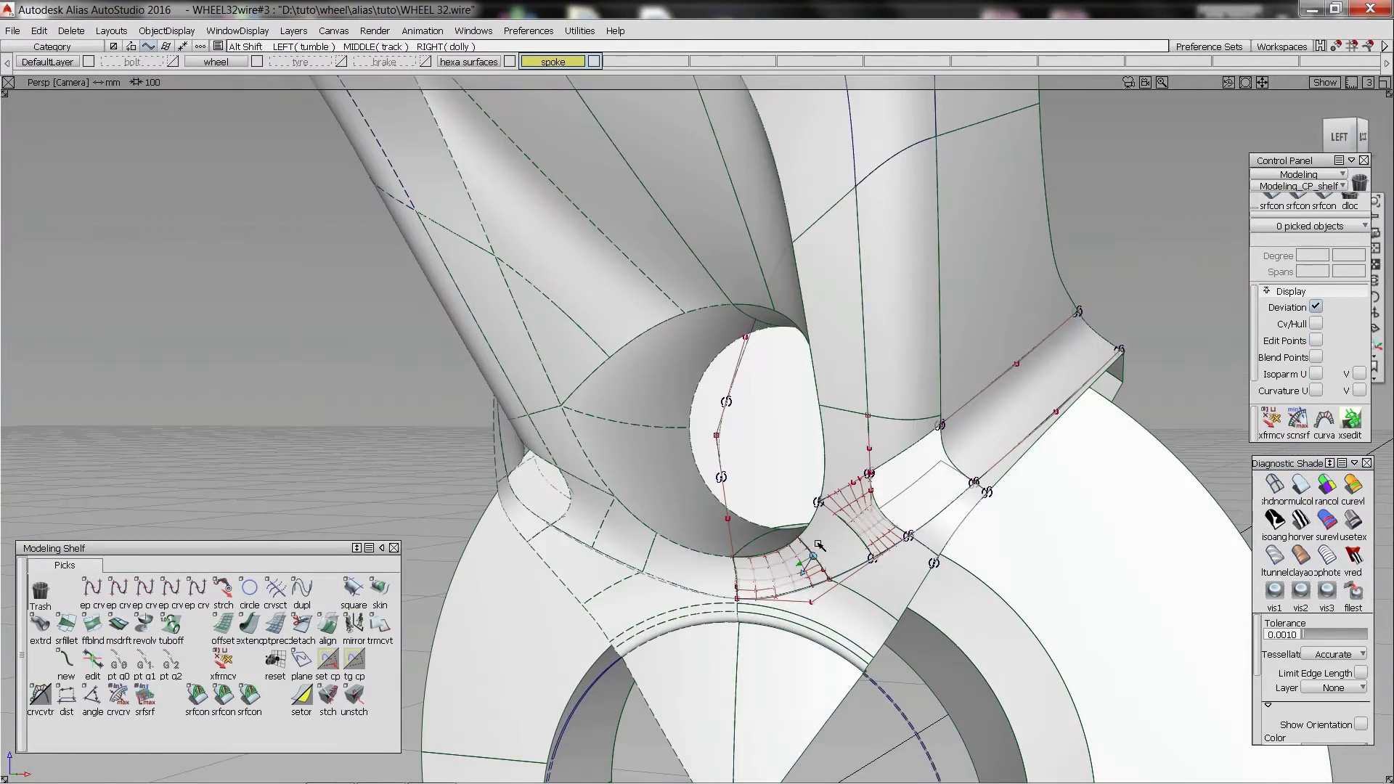
- Pick the degree 4 side boundary curve, edit its lower CVs and turn zebra shading back on
alt+shift+right_drag(817, 538, 894, 552)
click(854, 602)
click(883, 614)
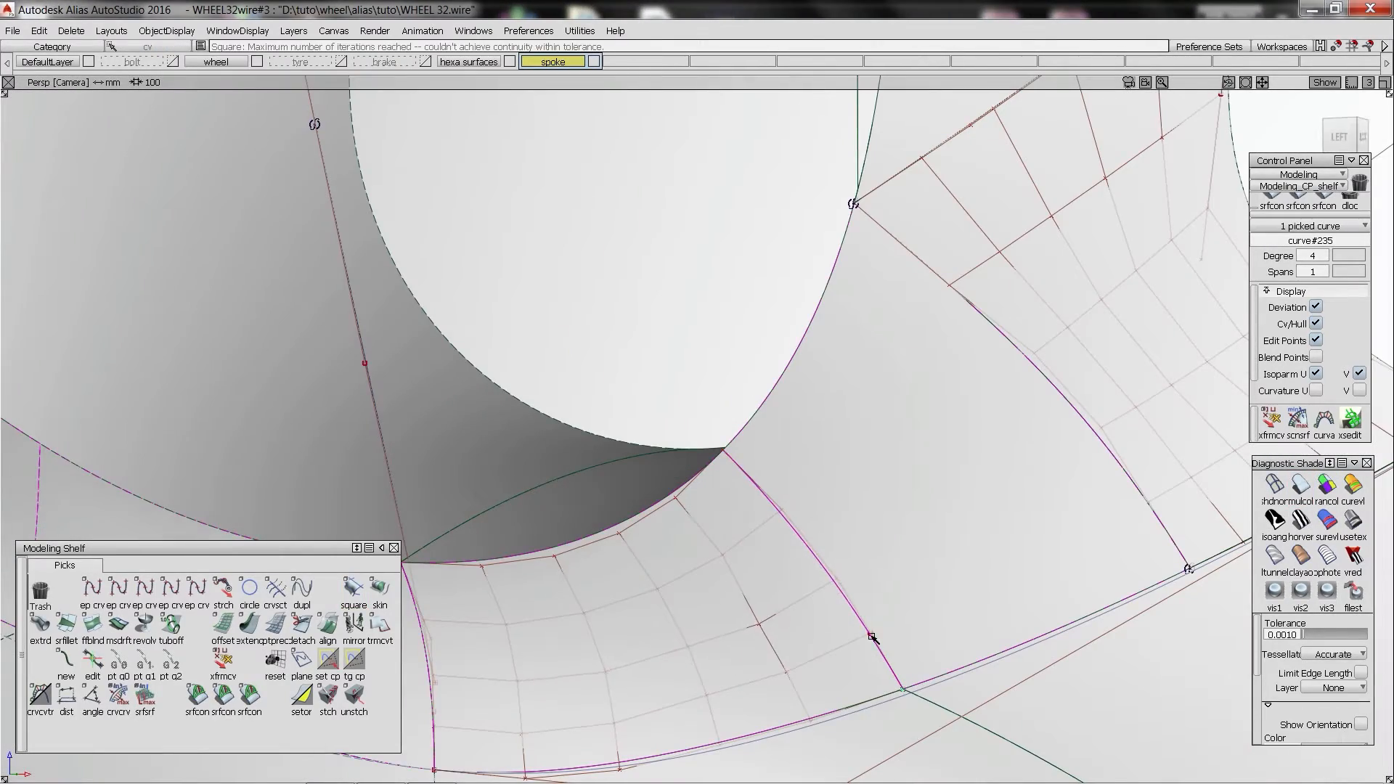
click(837, 578)
ctrl+shift+drag(899, 555, 899, 592)
click(1302, 520)
alt+shift+drag(1002, 465, 956, 439)
alt+shift+right_drag(956, 439, 799, 508)
alt+shift+drag(799, 509, 766, 514)
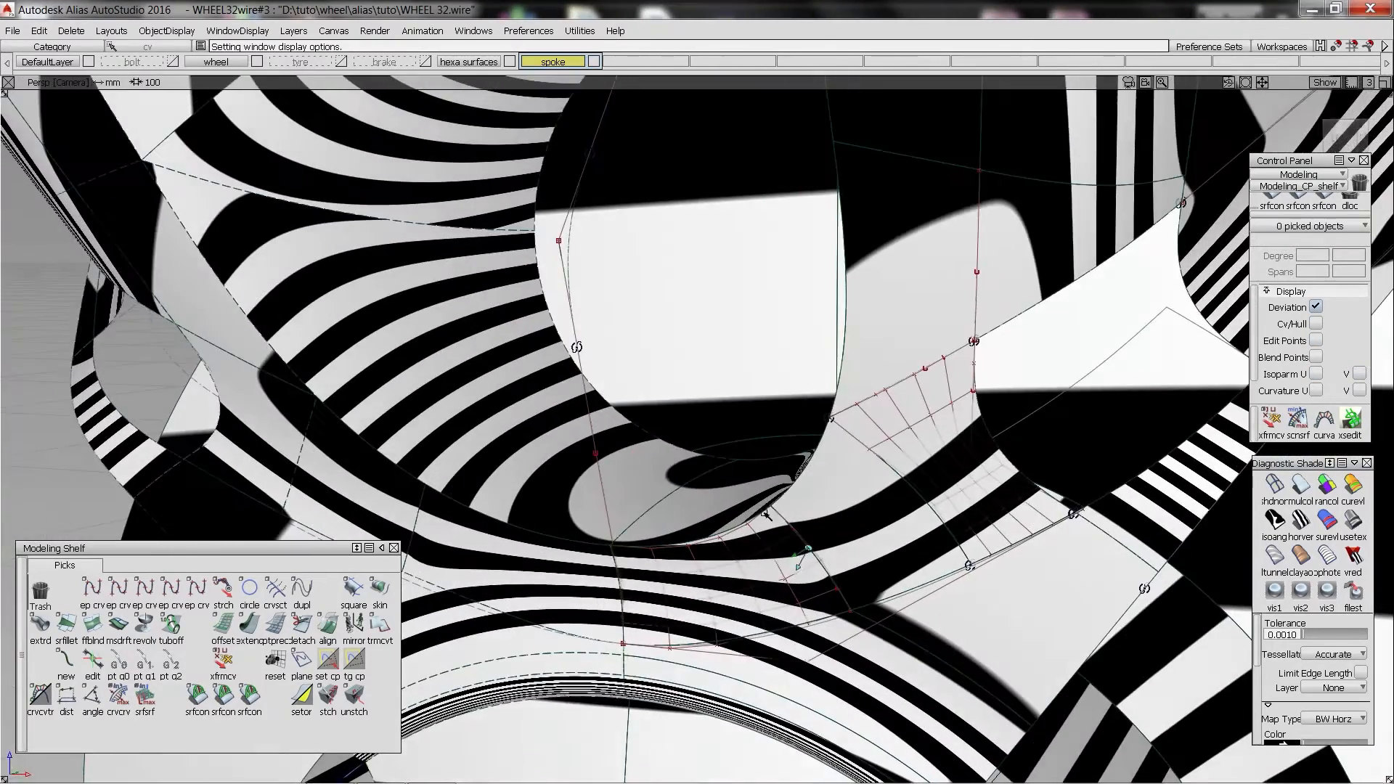
- Pick the Square surface filling the gap, display its CVs and hull, and activate CV transformation
click(797, 561)
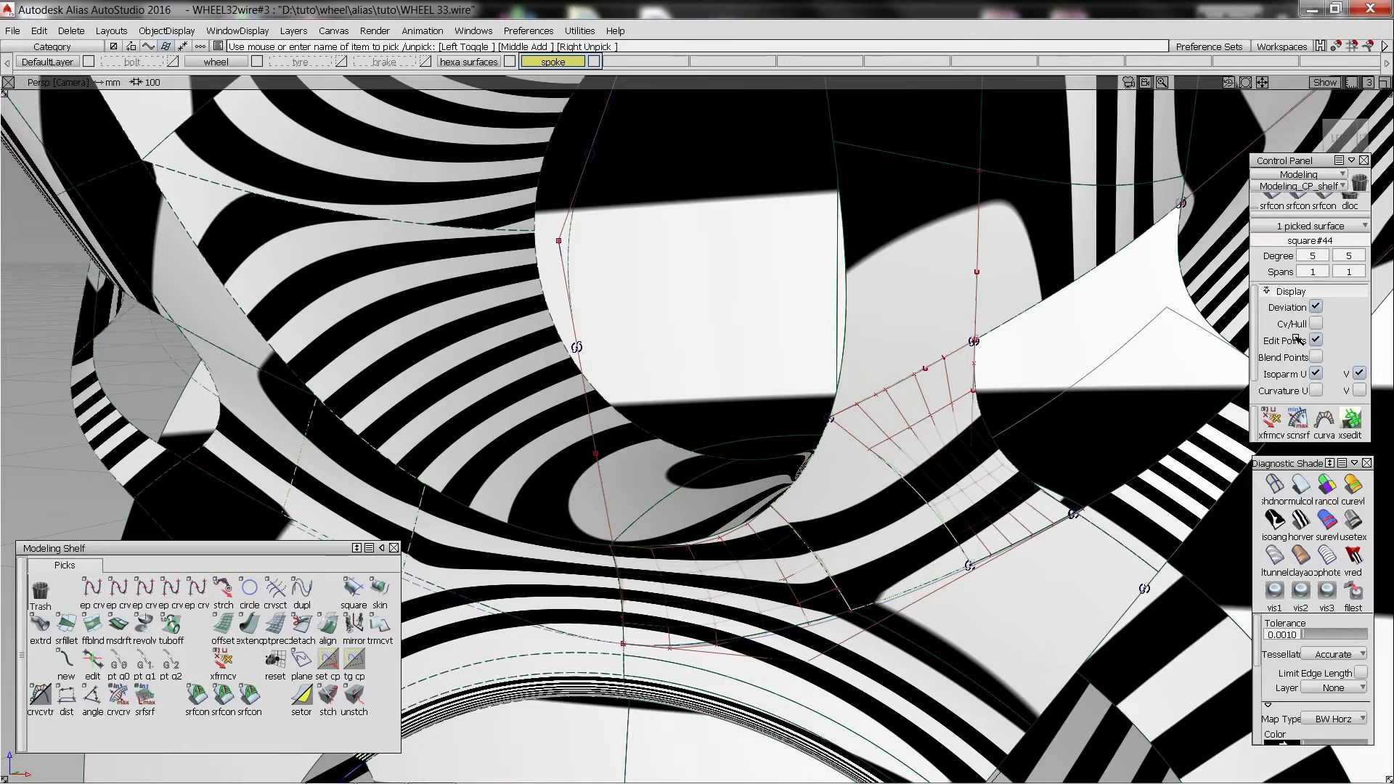
alt+shift+right_drag(804, 526, 864, 508)
ctrl+shift+drag(865, 509, 900, 508)
ctrl+shift+middle_drag(810, 553, 815, 581)
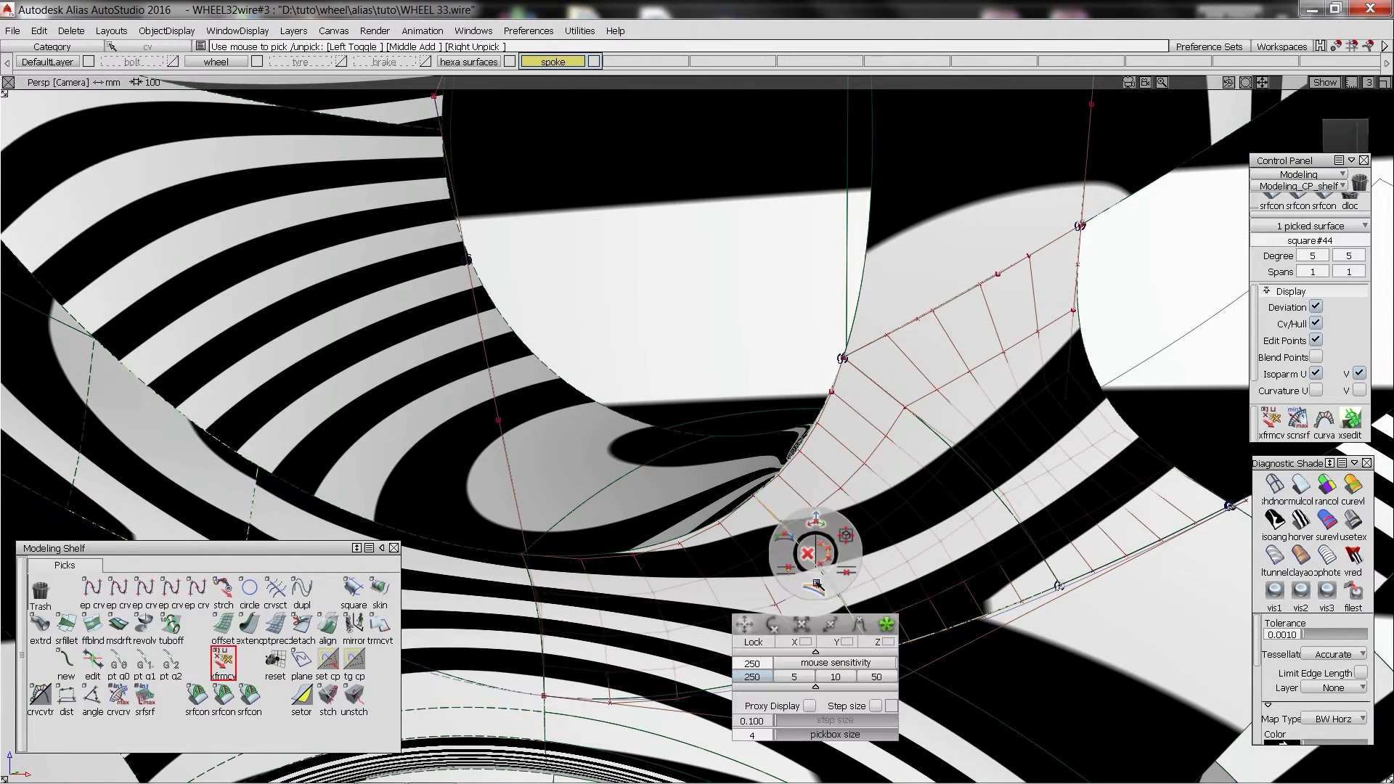
click(816, 579)
- Delete the central Square surface below the bolt hole
alt+shift+drag(782, 534, 835, 537)
alt+shift+drag(835, 537, 788, 556)
click(672, 619)
key(Delete)
- Rebuild the central Square surface from the centre curve, revolved surface, gap patch and hole edge, adjusting the centre curve's continuity
click(354, 588)
click(572, 609)
click(594, 613)
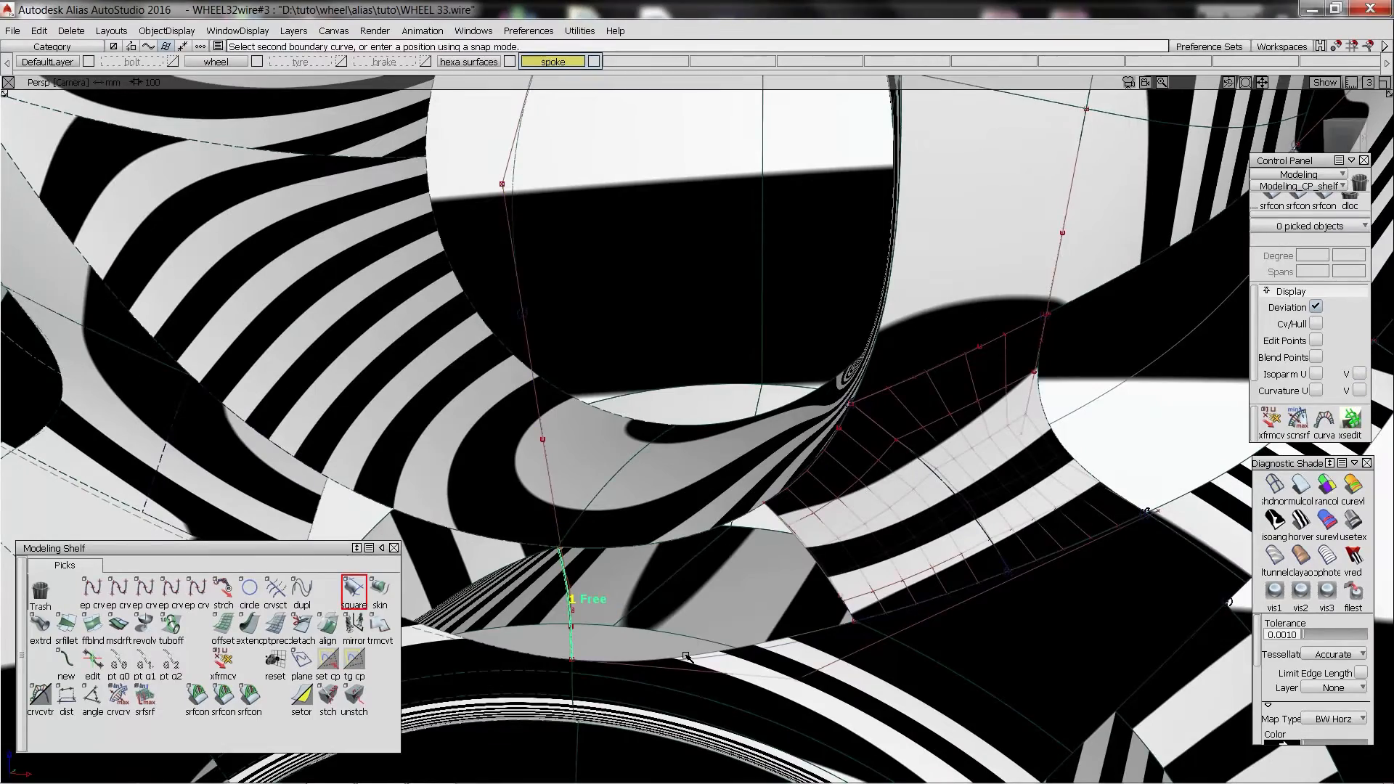
click(276, 200)
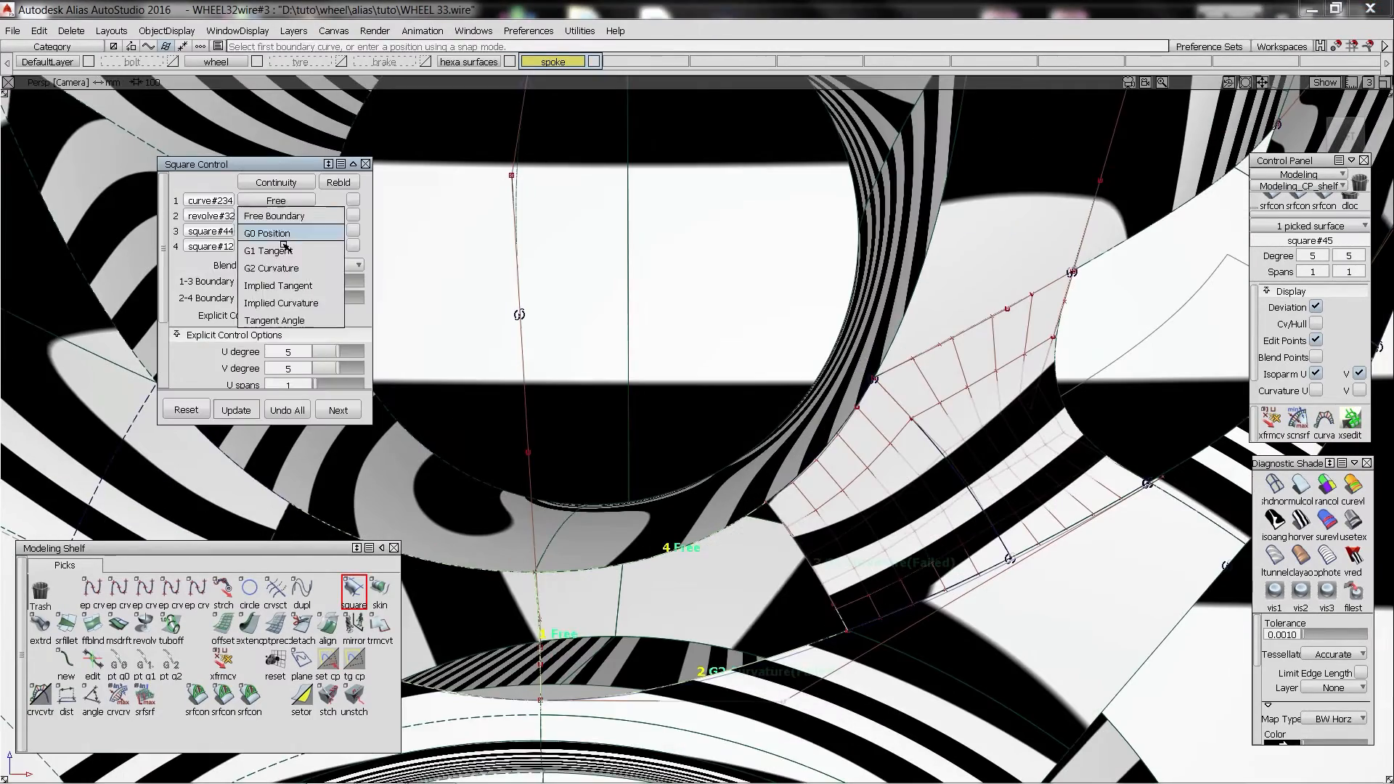
click(287, 316)
alt+shift+drag(509, 363, 807, 574)
- Undo the last change and check surface continuity along the edges of the gap surface
key(ctrl+z)
mouse_move(806, 574)
ctrl+shift+mouse_down()
mouse_move(831, 611)
mouse_move(793, 534)
mouse_move(807, 558)
mouse_move(717, 511)
mouse_move(930, 600)
ctrl+shift+mouse_up()
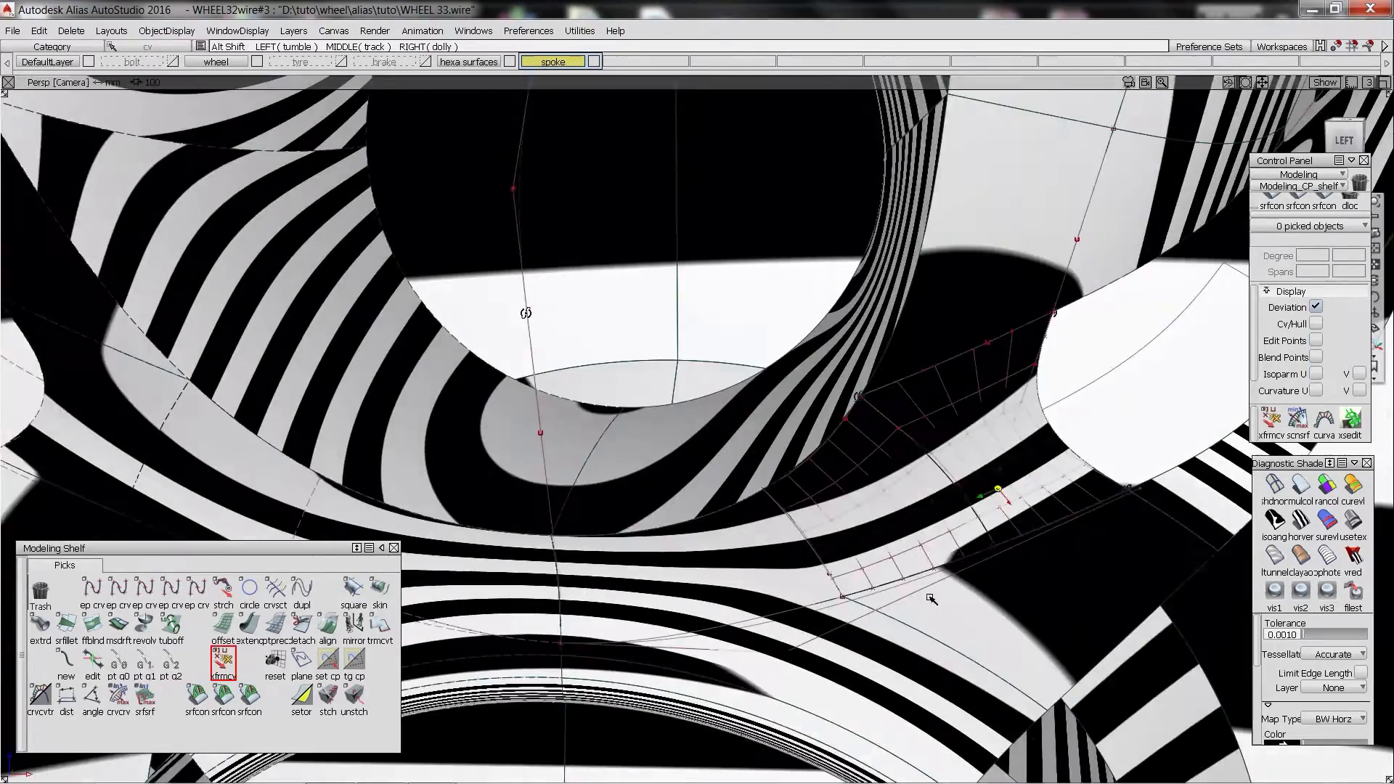
alt+shift+middle_drag(931, 600, 819, 589)
click(250, 697)
click(848, 482)
mouse_move(864, 482)
alt+shift+mouse_down()
mouse_move(908, 476)
mouse_move(889, 472)
alt+shift+mouse_up()
- Try to align the gap surface's side edge to the neighbouring Square surface with G2 and Partial enabled
click(329, 624)
click(835, 465)
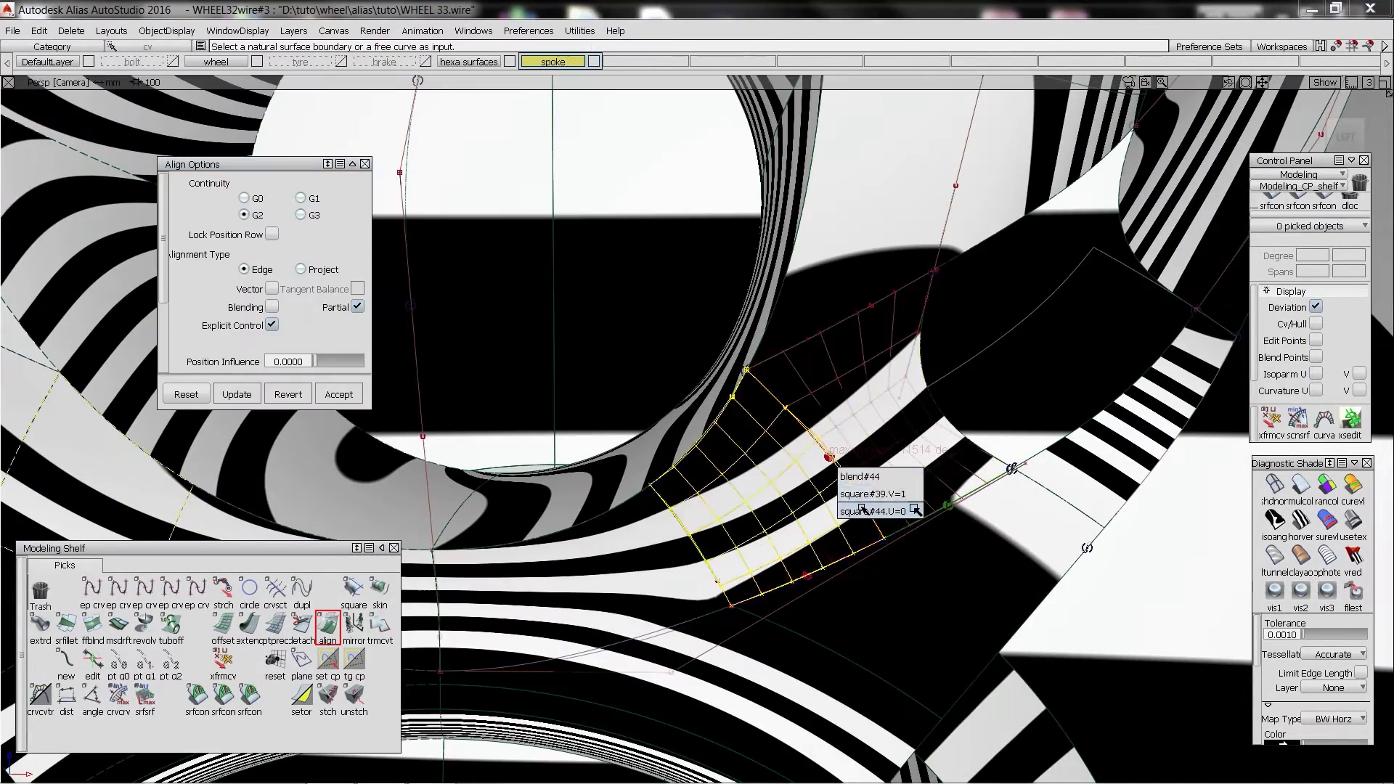
click(875, 508)
click(860, 498)
click(887, 517)
alt+shift+drag(907, 377, 874, 356)
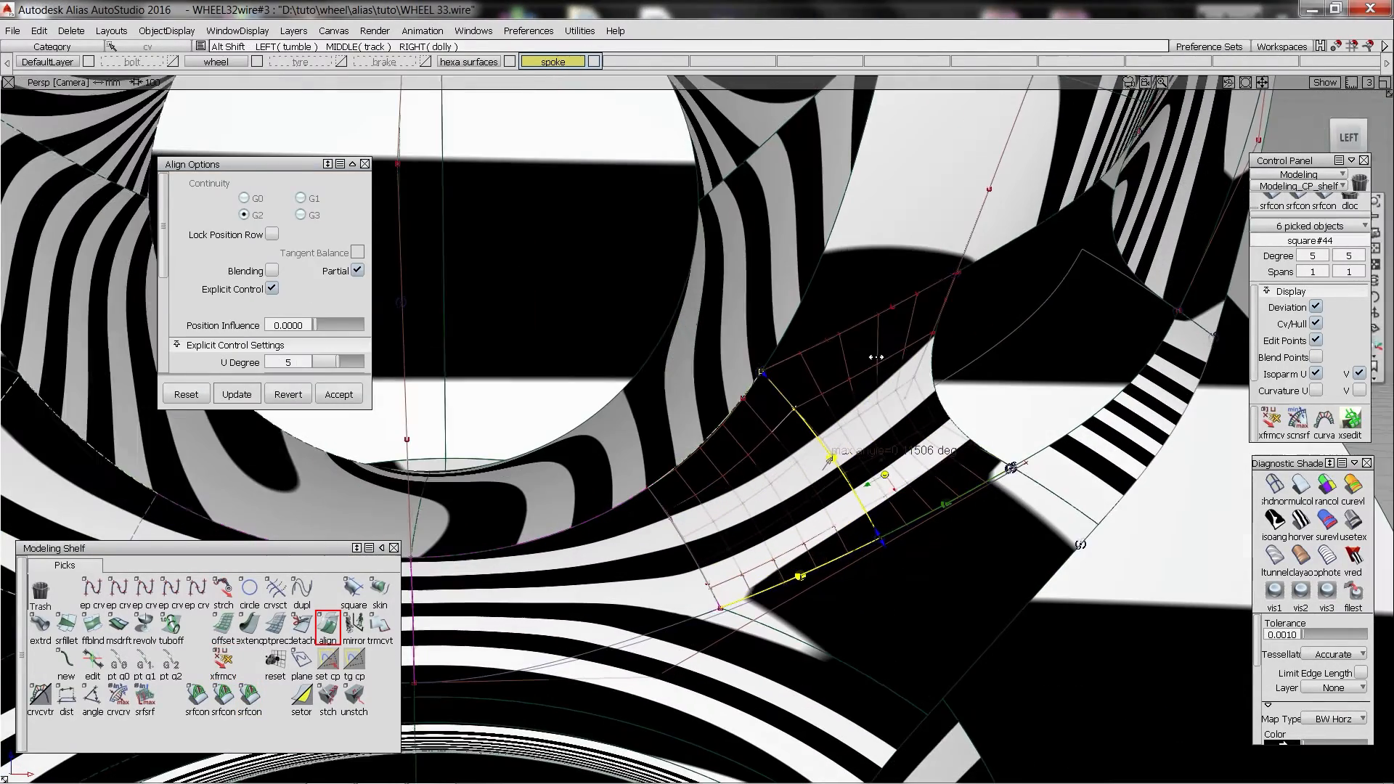
key(ctrl+z)
- Align the gap surface's full side edge to the neighbouring Square surface with G2 Edge alignment, and show the model in wireframe
click(819, 443)
click(841, 486)
click(837, 465)
click(857, 489)
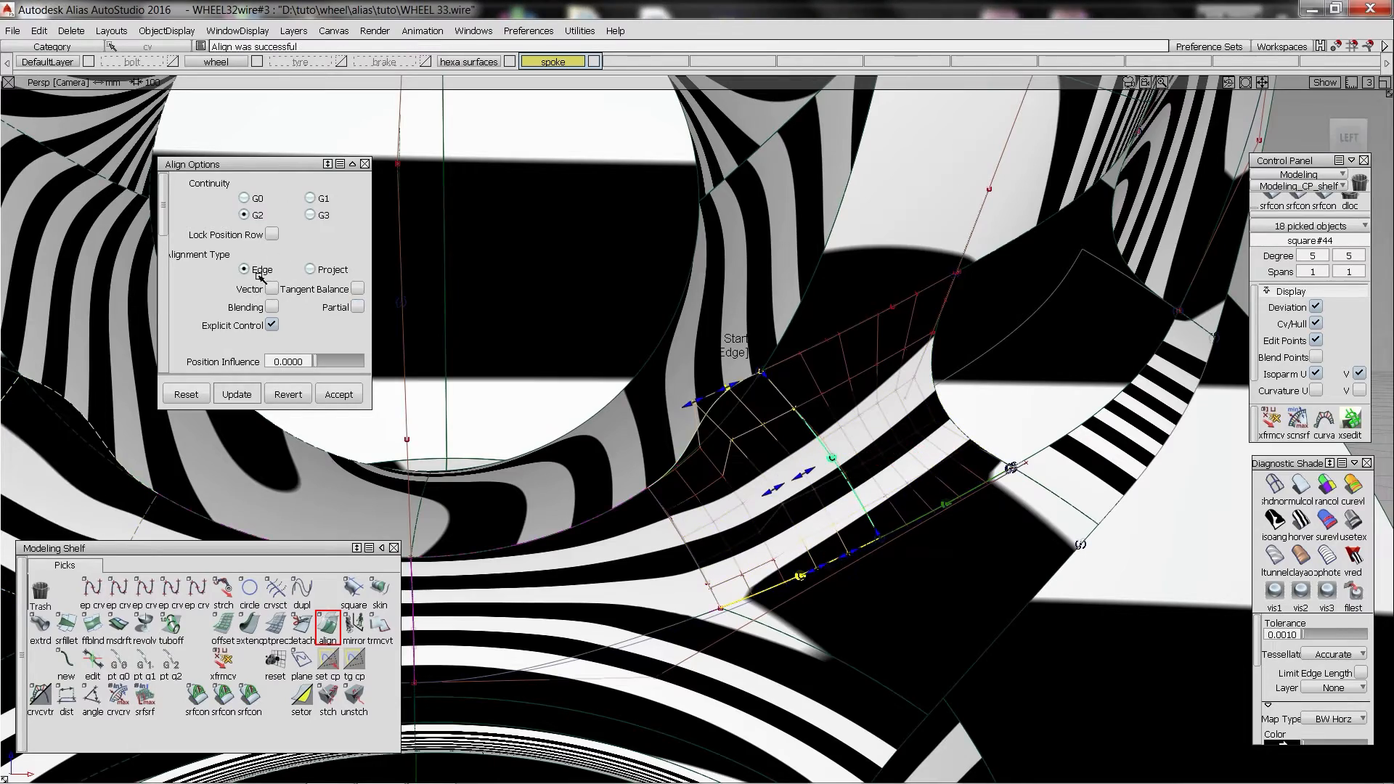
click(271, 288)
key(ctrl+z)
alt+shift+drag(872, 465, 887, 485)
click(1274, 485)
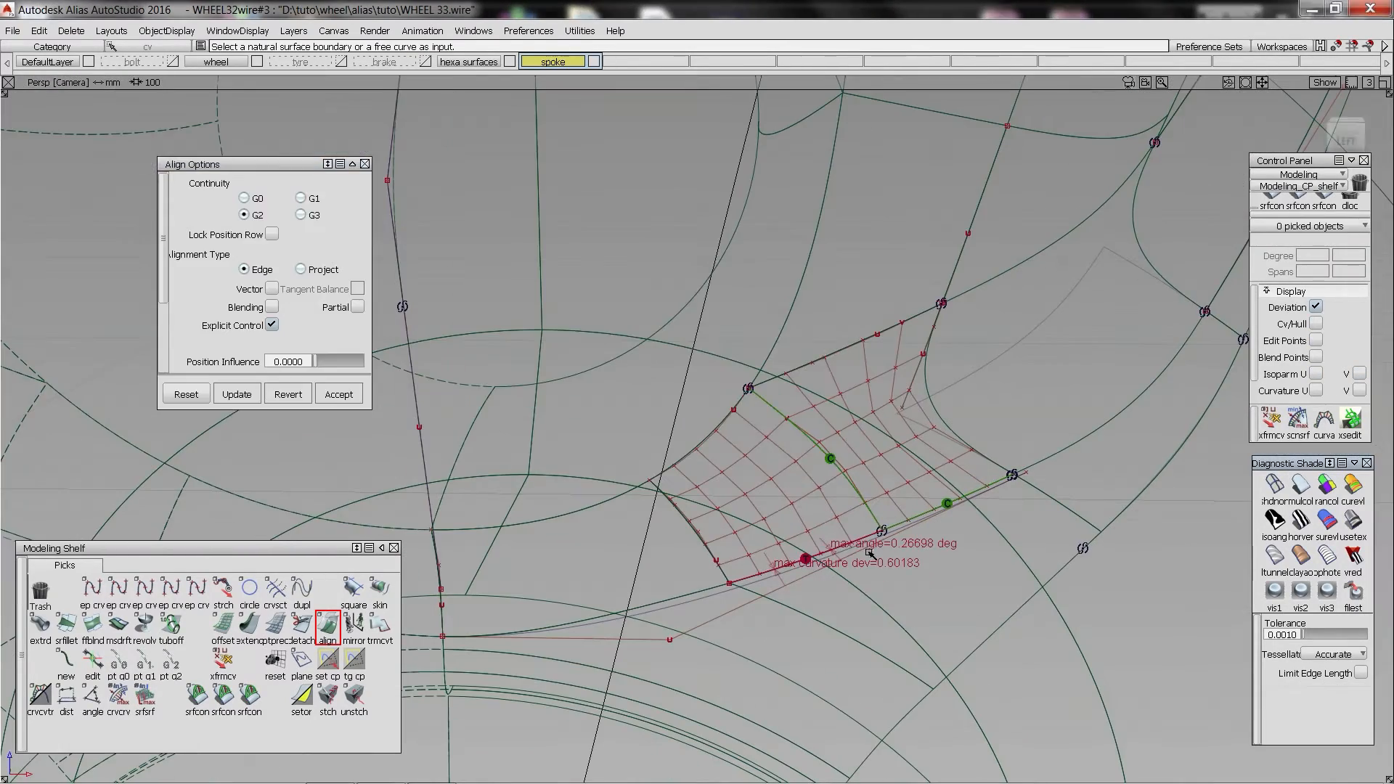
- Align the gap surface's lower edge to the adjoining surface with G2 continuity, adjusting the Vector option
click(846, 546)
click(626, 443)
click(835, 550)
click(272, 288)
scroll(330, 331, down, 3)
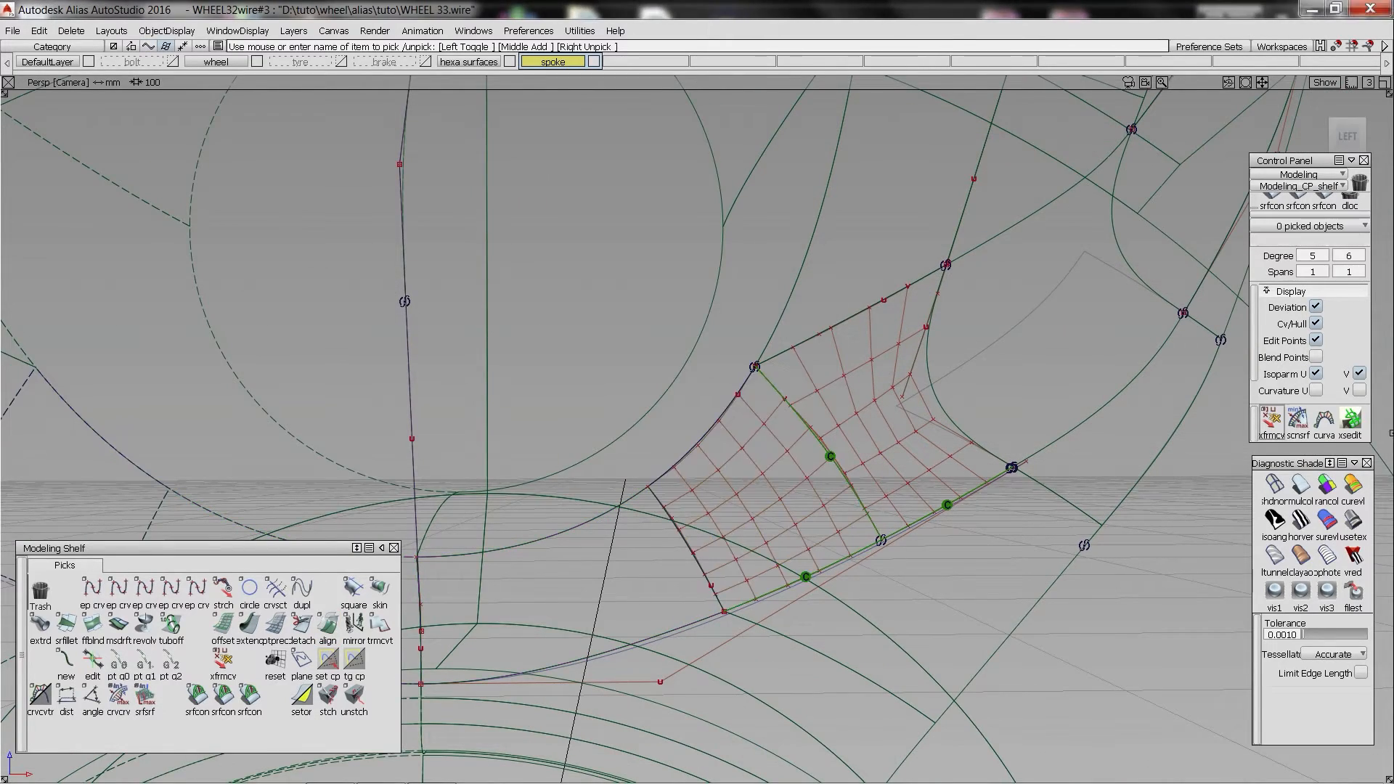
- Restore plain shading and pull back the central Square surface's outer edge by about 3.1 mm with Extend
click(1300, 484)
alt+shift+drag(721, 532, 659, 451)
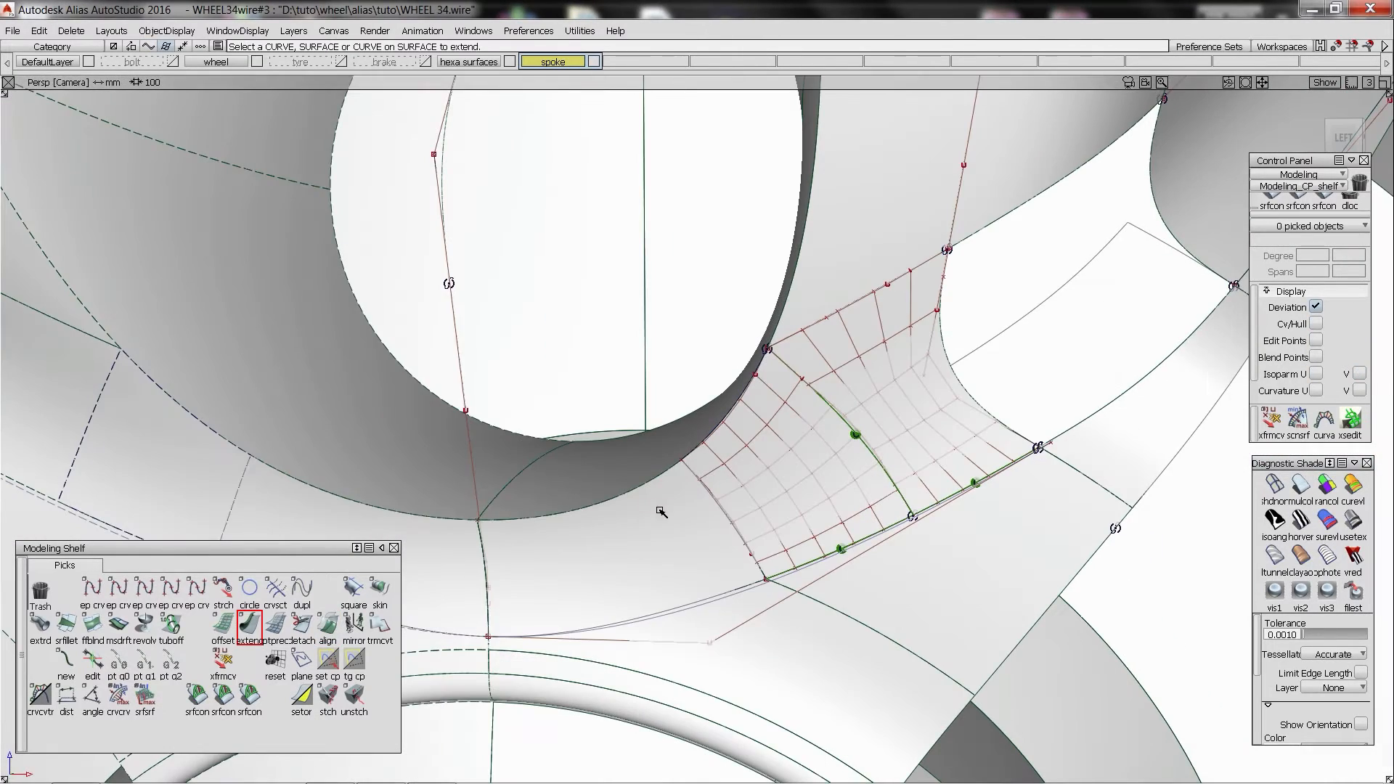
key(ctrl+h)
key(Return)
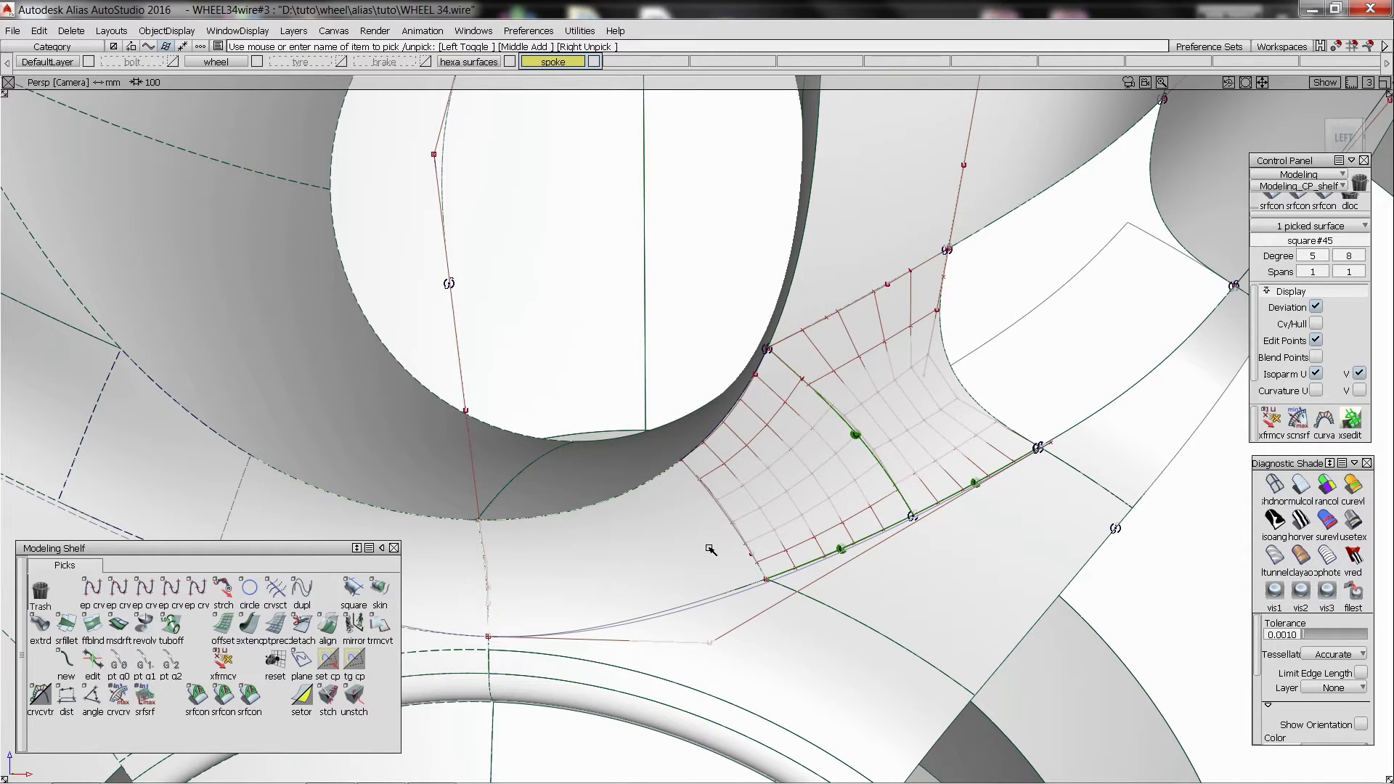
ctrl+shift+drag(709, 547, 710, 512)
key(ctrl+e)
click(719, 507)
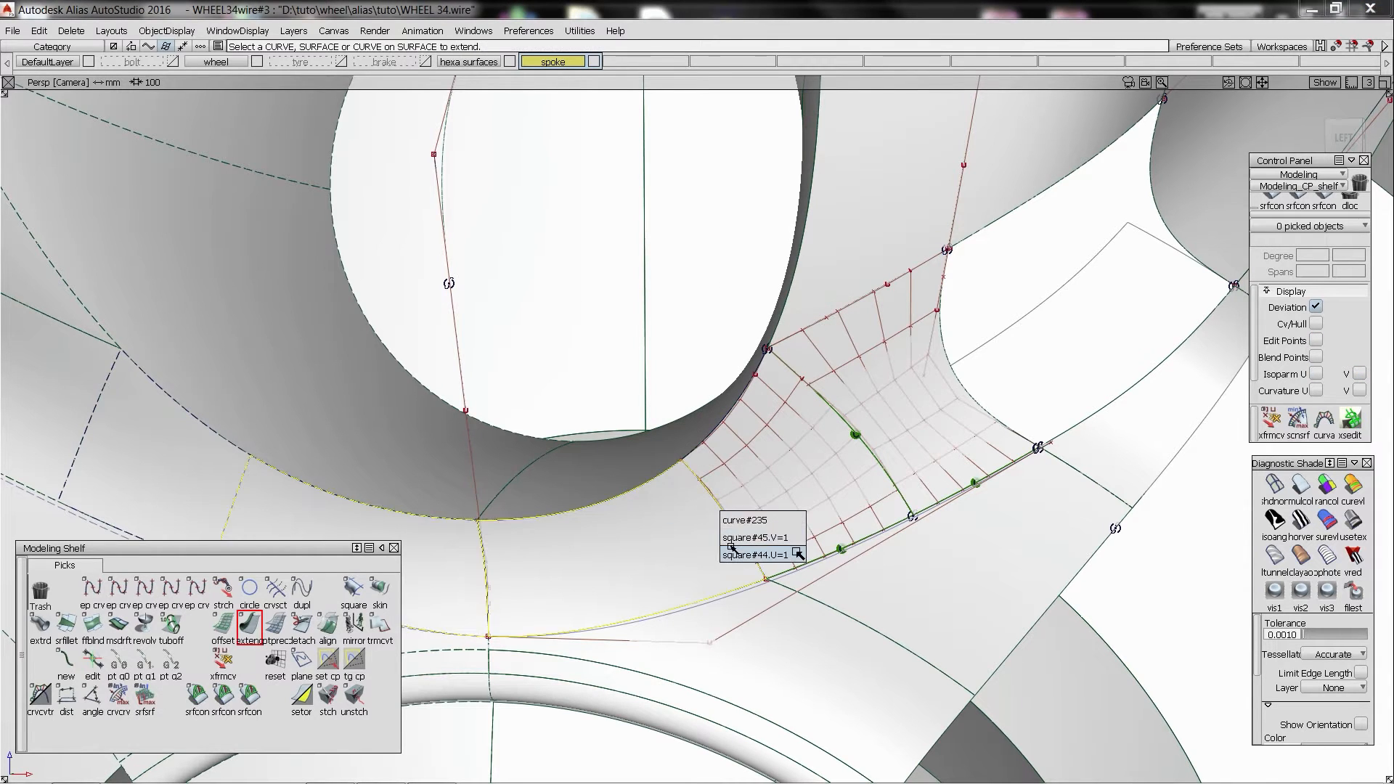
click(730, 533)
drag(712, 531, 653, 555)
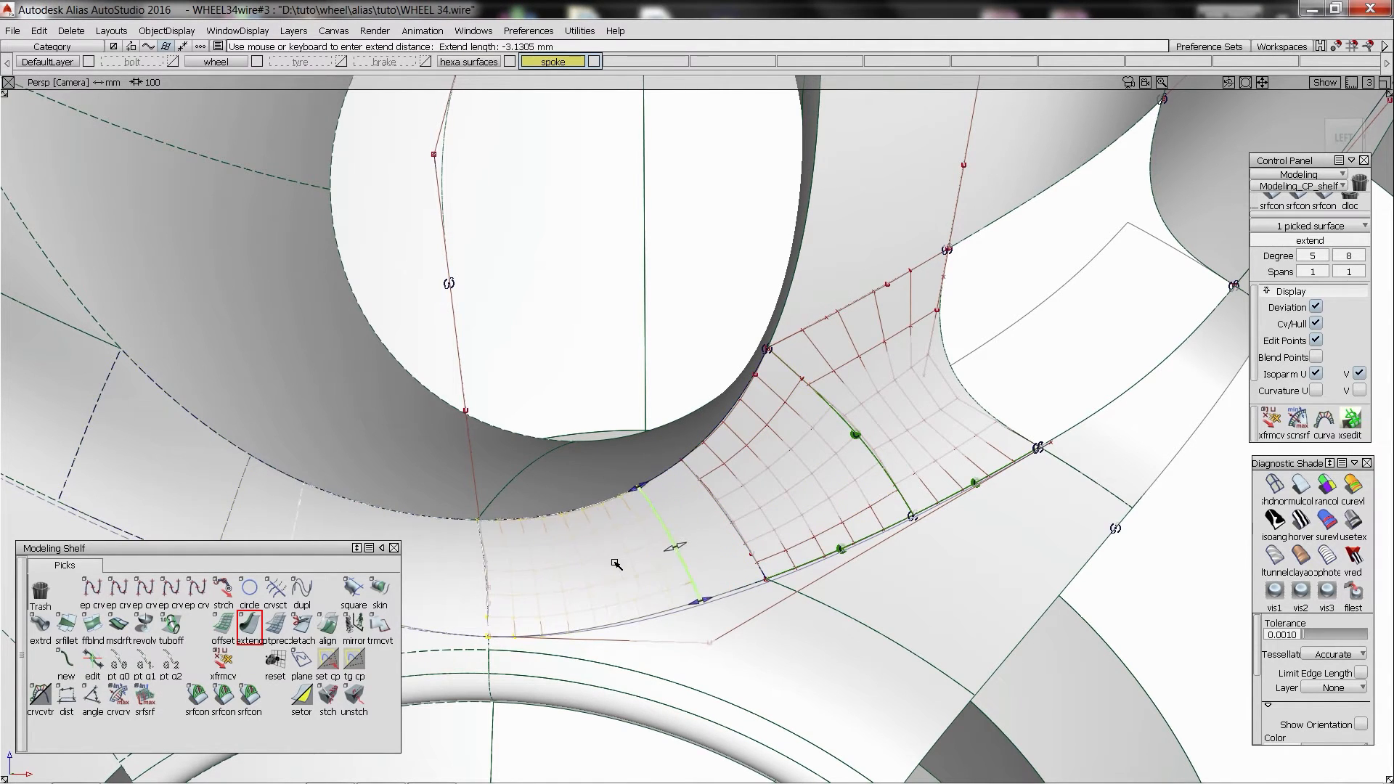
- Build a Square surface in the new gap with G2 Curvature to both adjacent patches and Free on the other edges
key(ctrl+q)
click(670, 473)
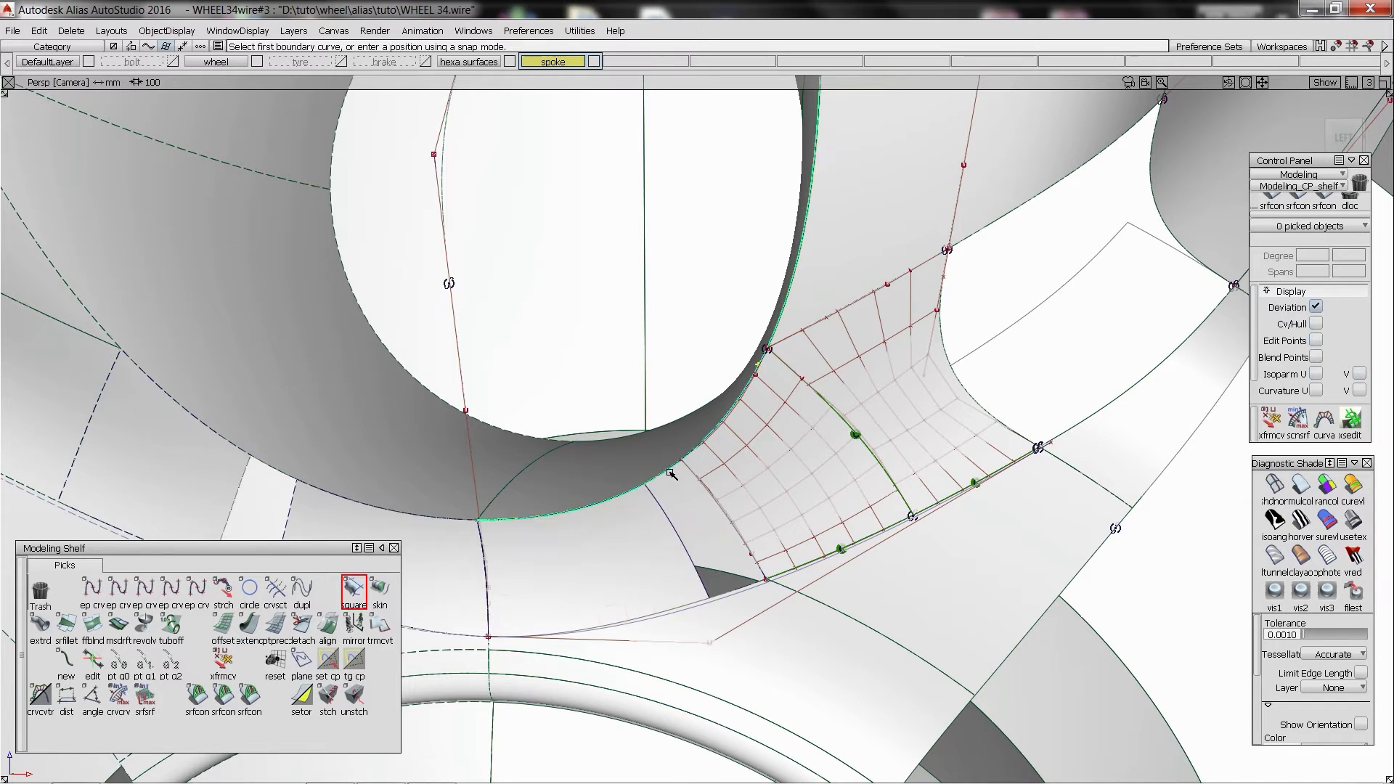
click(730, 573)
alt+shift+drag(731, 573, 691, 522)
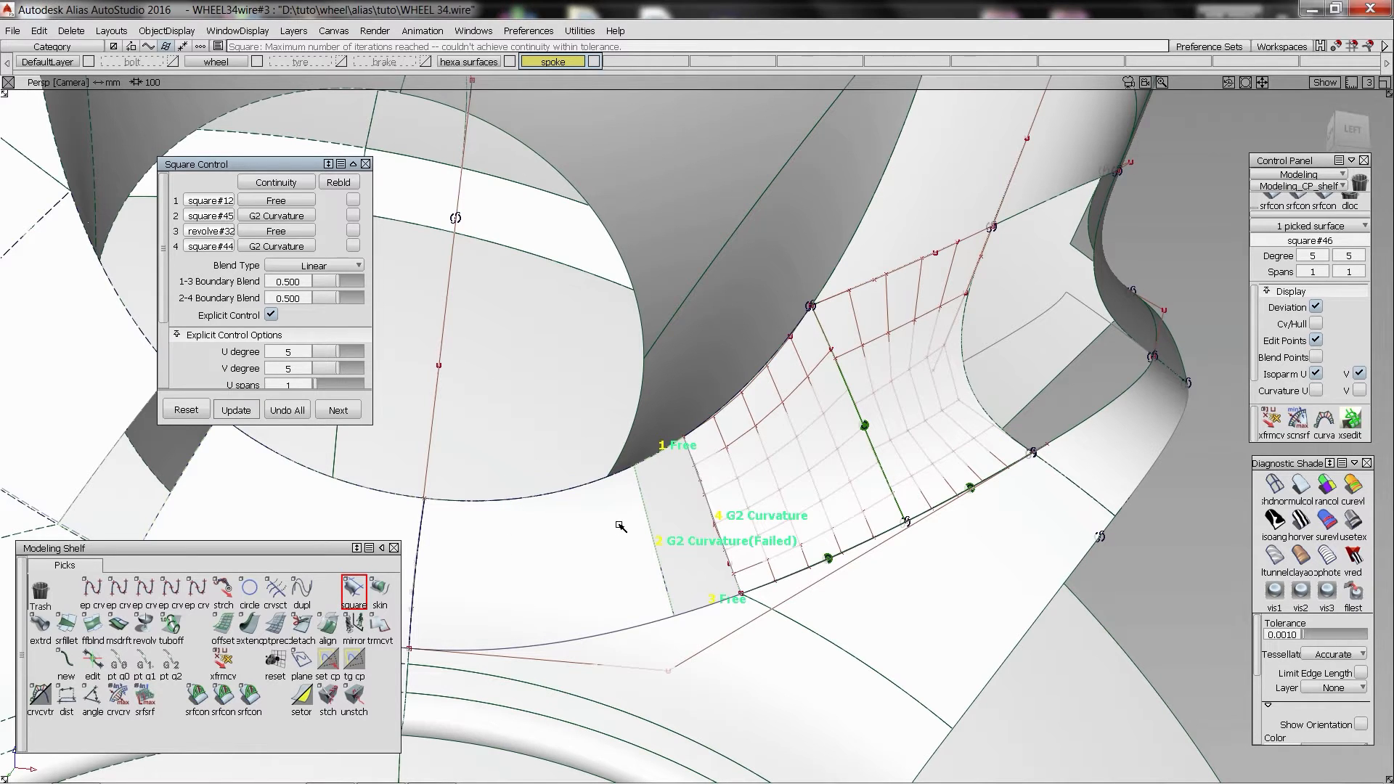
- Pull back the edge of the surface beside the failed patch with Extend, widening the gap that the patch spans
key(ctrl+q)
click(653, 515)
click(721, 518)
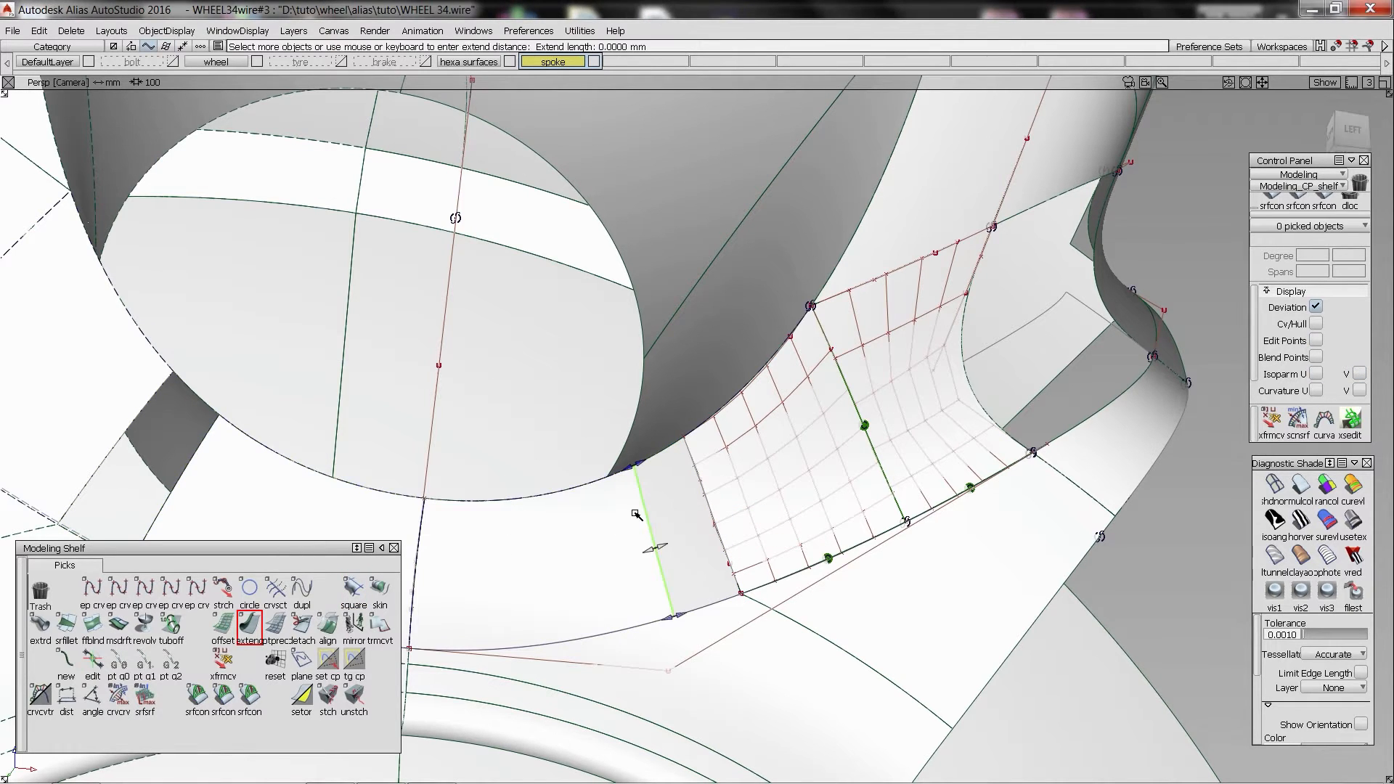
drag(637, 514, 616, 517)
click(578, 451)
ctrl+shift+drag(578, 450, 1375, 491)
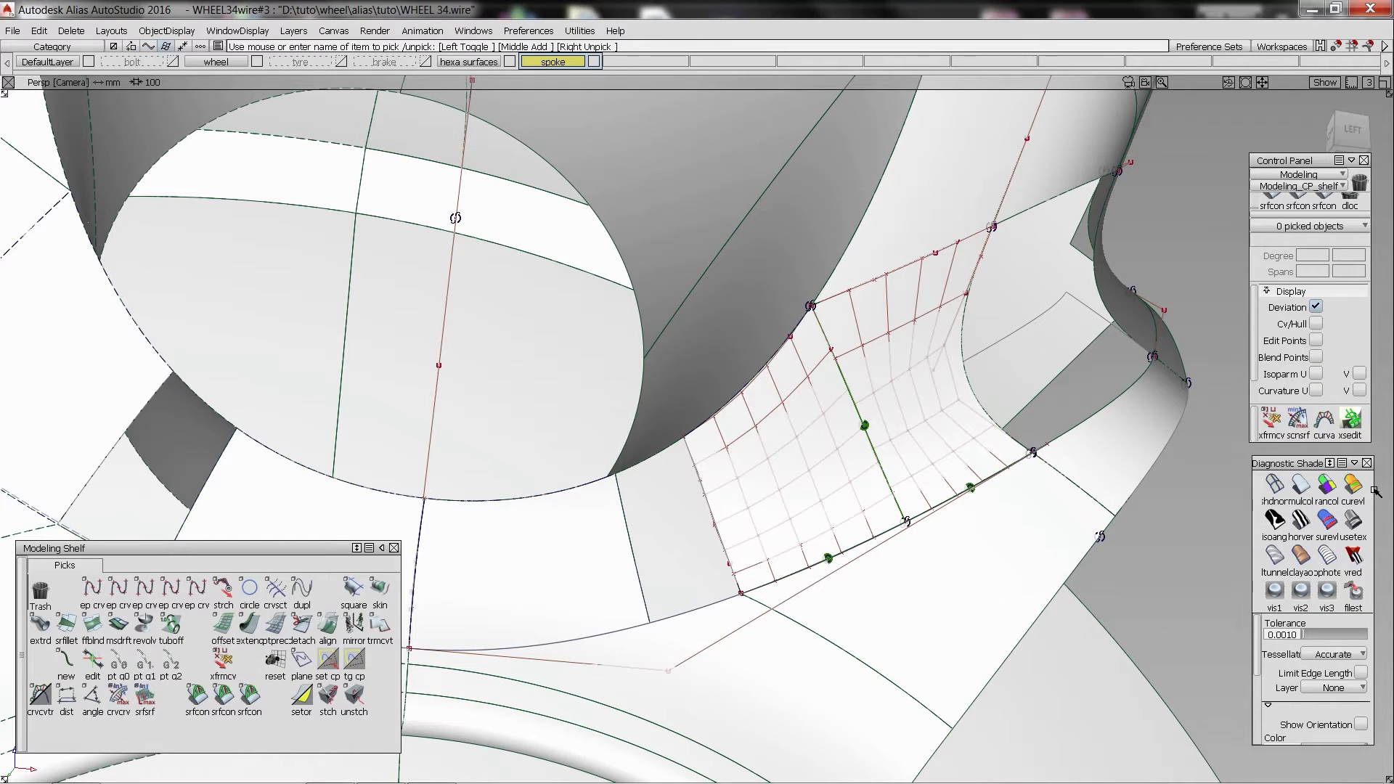
- Shade the updated patch like its neighbours and reopen its Square settings
click(1295, 484)
double_click(682, 527)
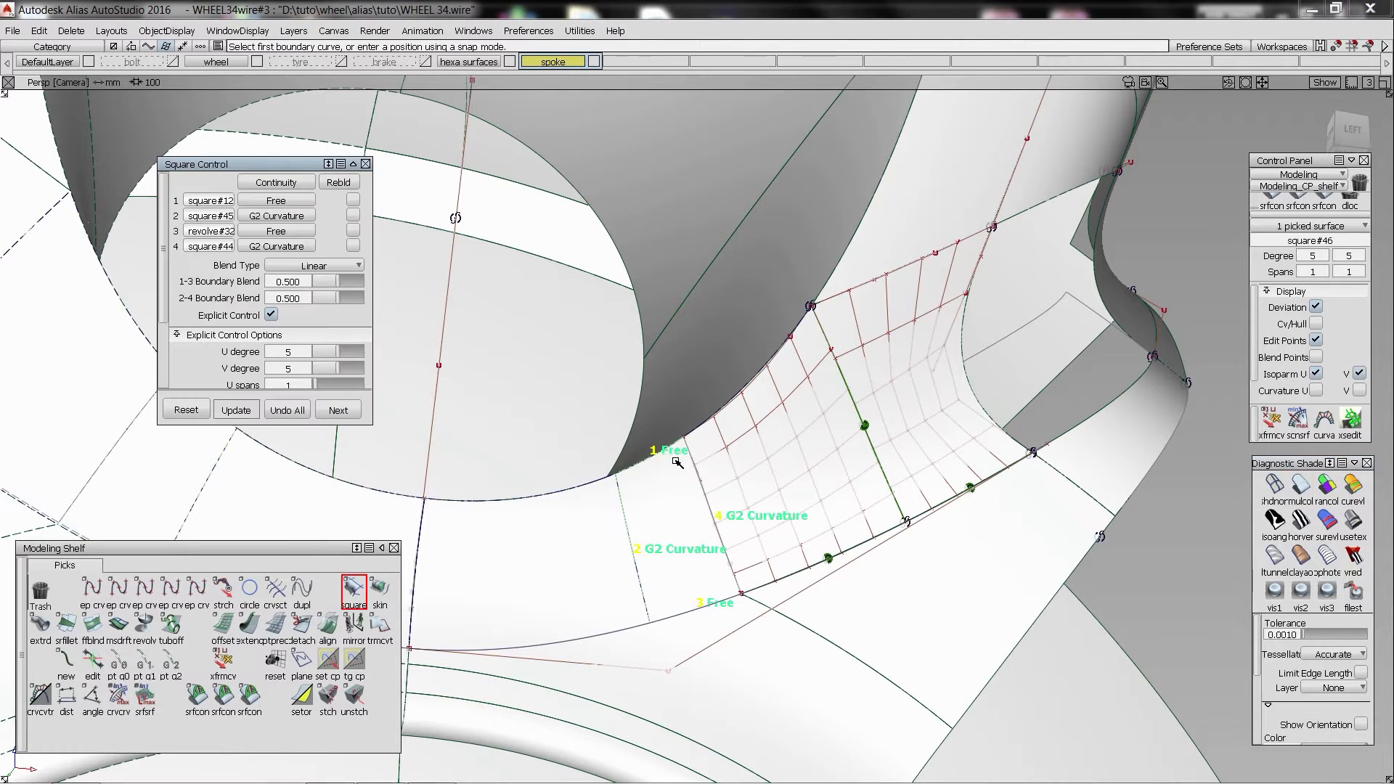
alt+shift+drag(653, 458, 718, 542)
alt+shift+right_drag(738, 609, 704, 629)
ctrl+shift+drag(695, 632, 683, 558)
- Check surface continuity along the patch's two side edges and its lower edge
click(249, 698)
click(569, 546)
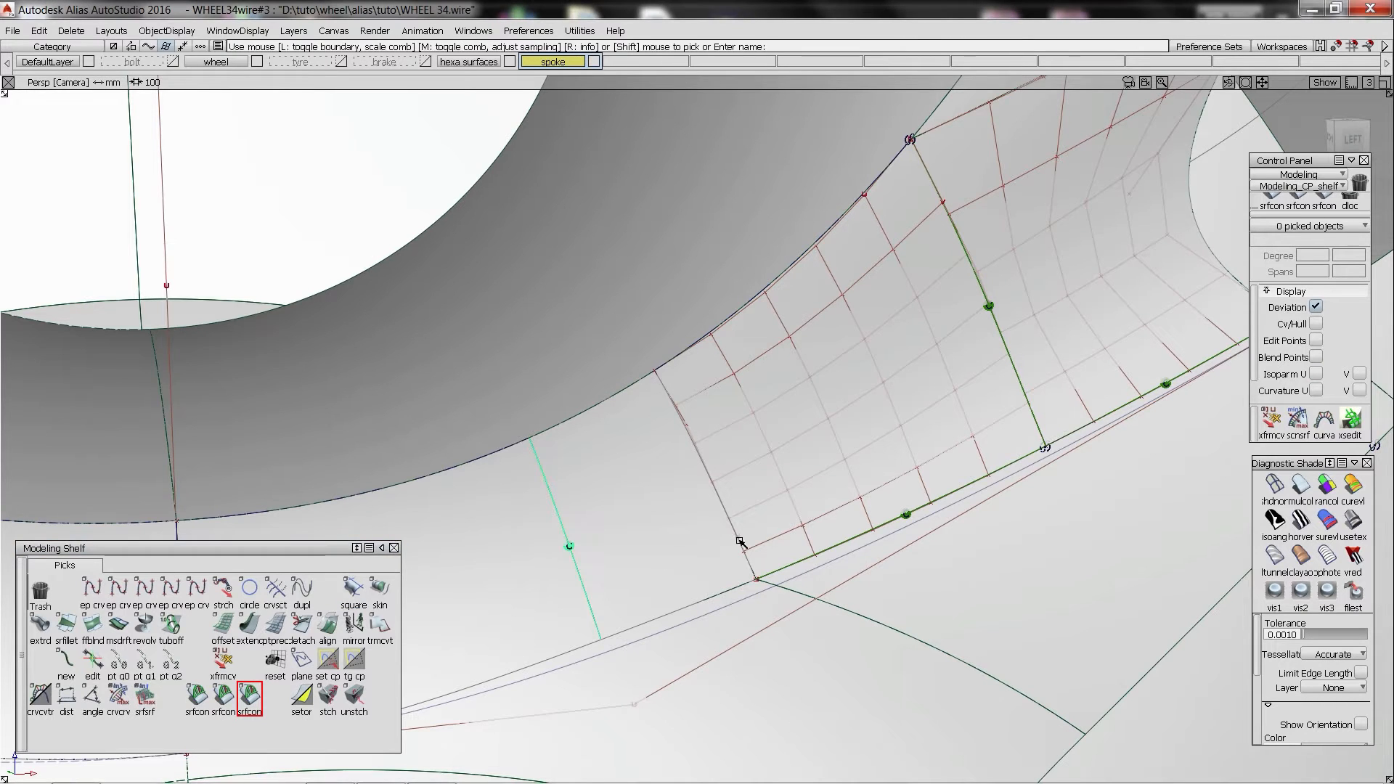
click(731, 591)
alt+shift+drag(732, 591, 580, 492)
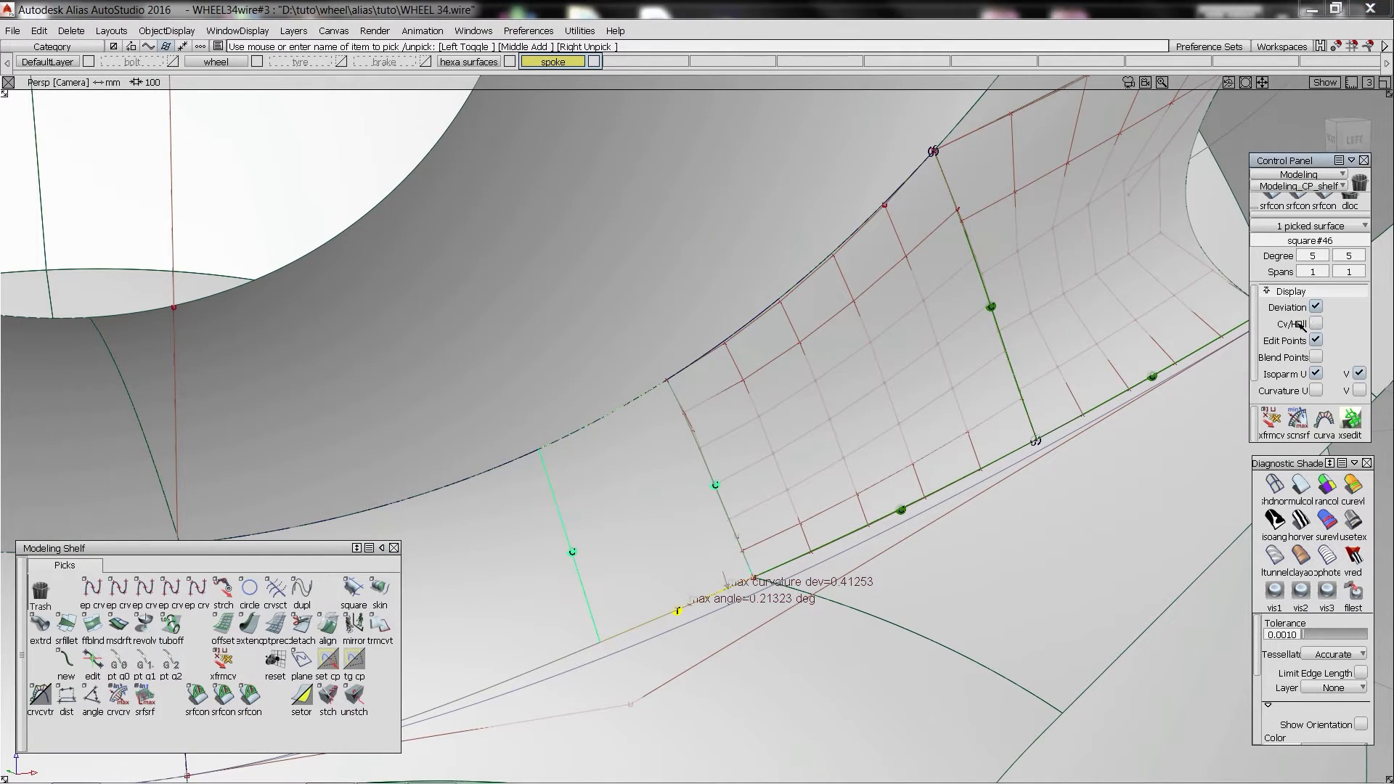
- Show the patch's control vertices and hull, and set its degree to 6 by 5
key(ctrl+d)
click(768, 427)
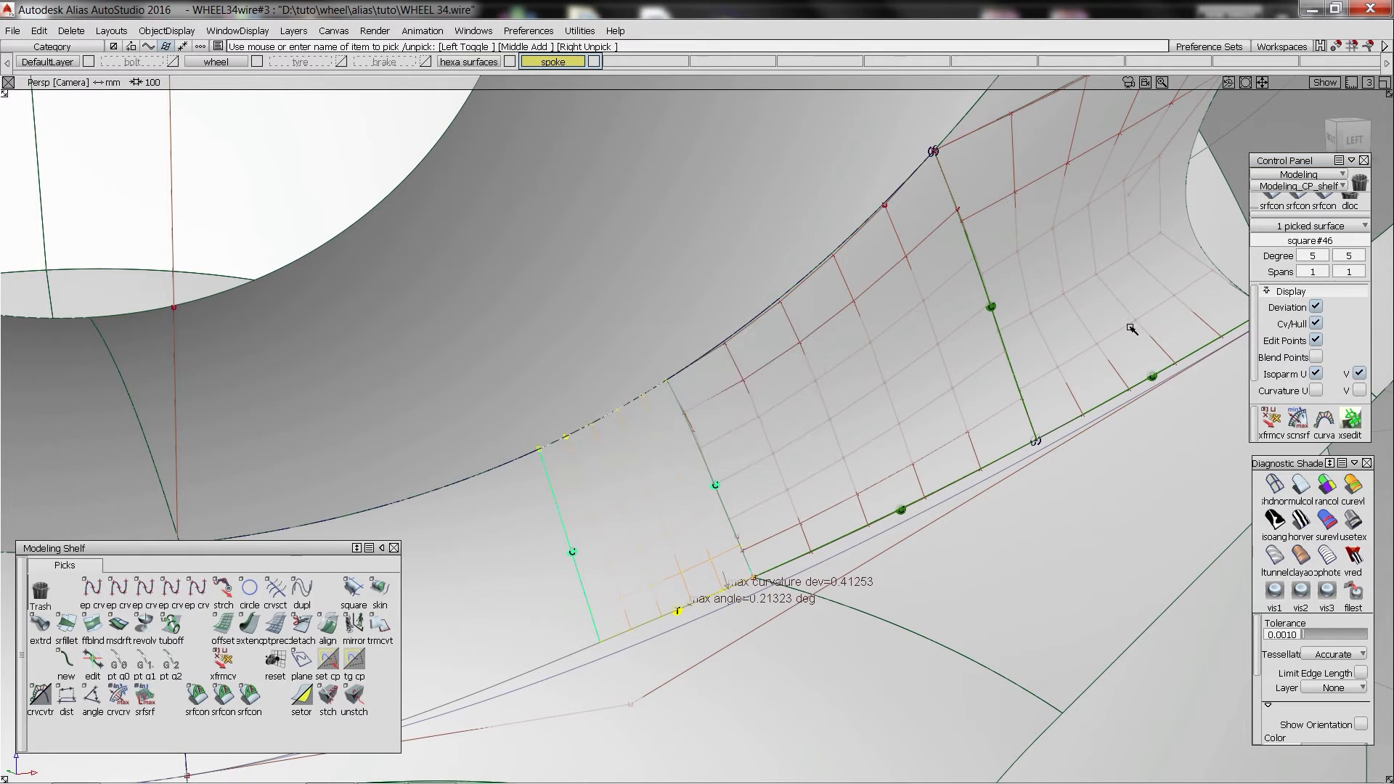
click(1348, 260)
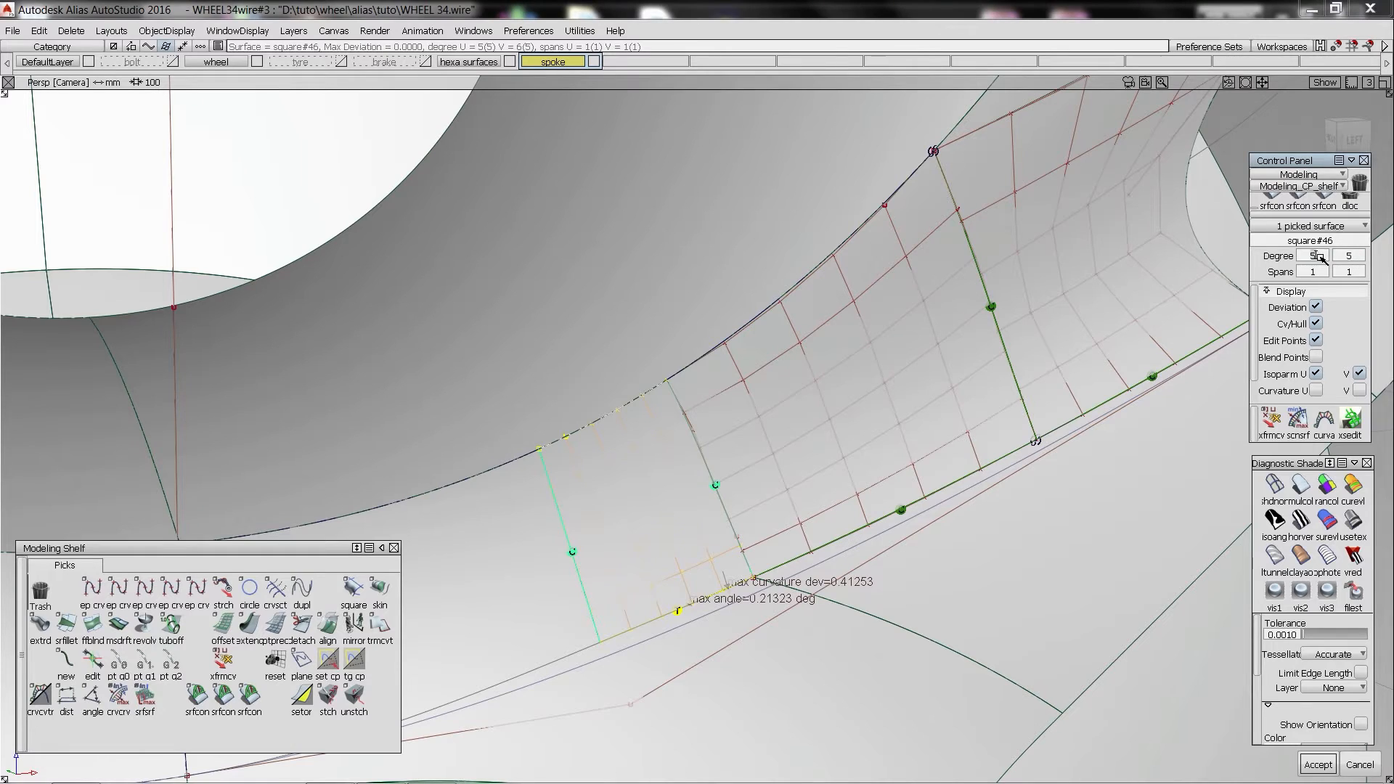
- Move the patch's control vertices near the lower edge along the surface to reduce the curvature deviation
ctrl+shift+drag(709, 570, 689, 587)
click(668, 581)
ctrl+shift+right_drag(674, 583, 695, 601)
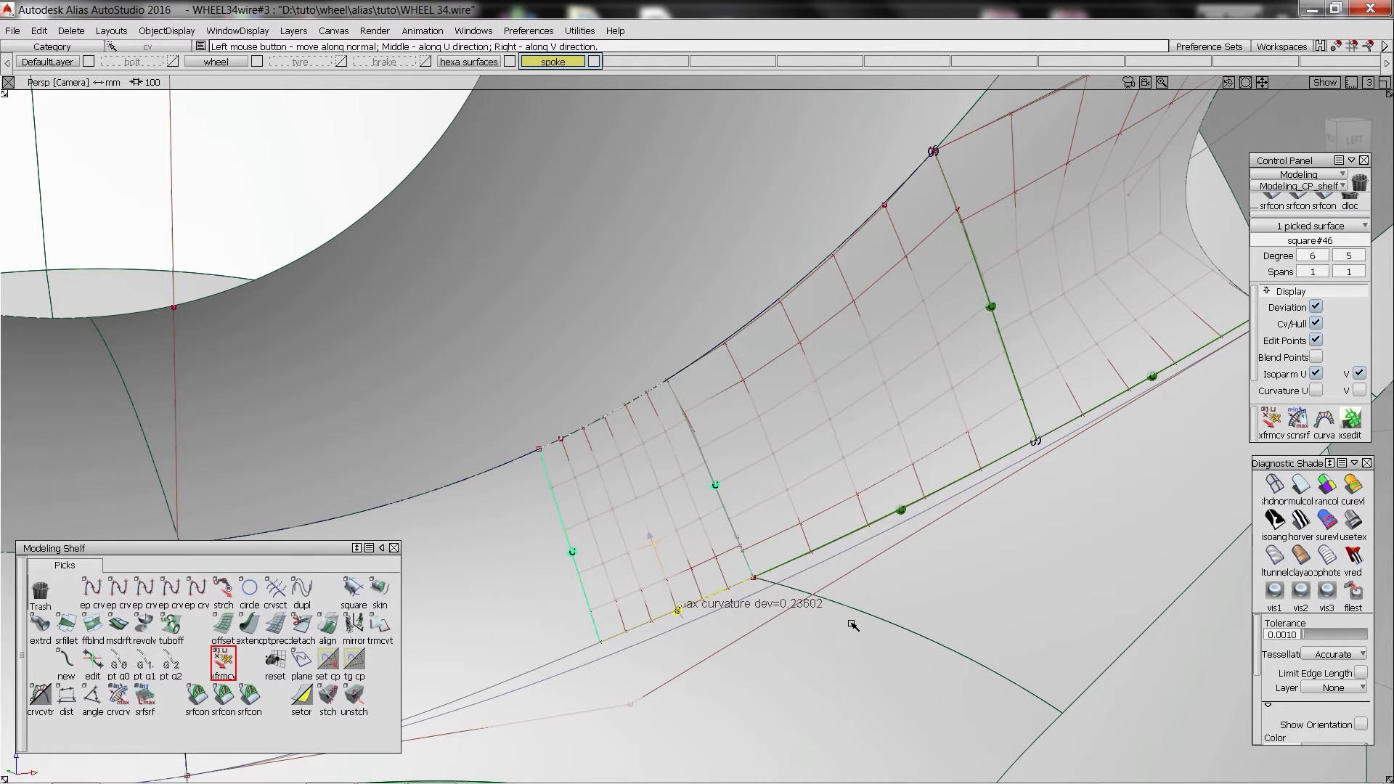
- Align the patch's lower edge to the adjoining surface with G2 continuity
ctrl+shift+drag(919, 554, 783, 690)
click(686, 607)
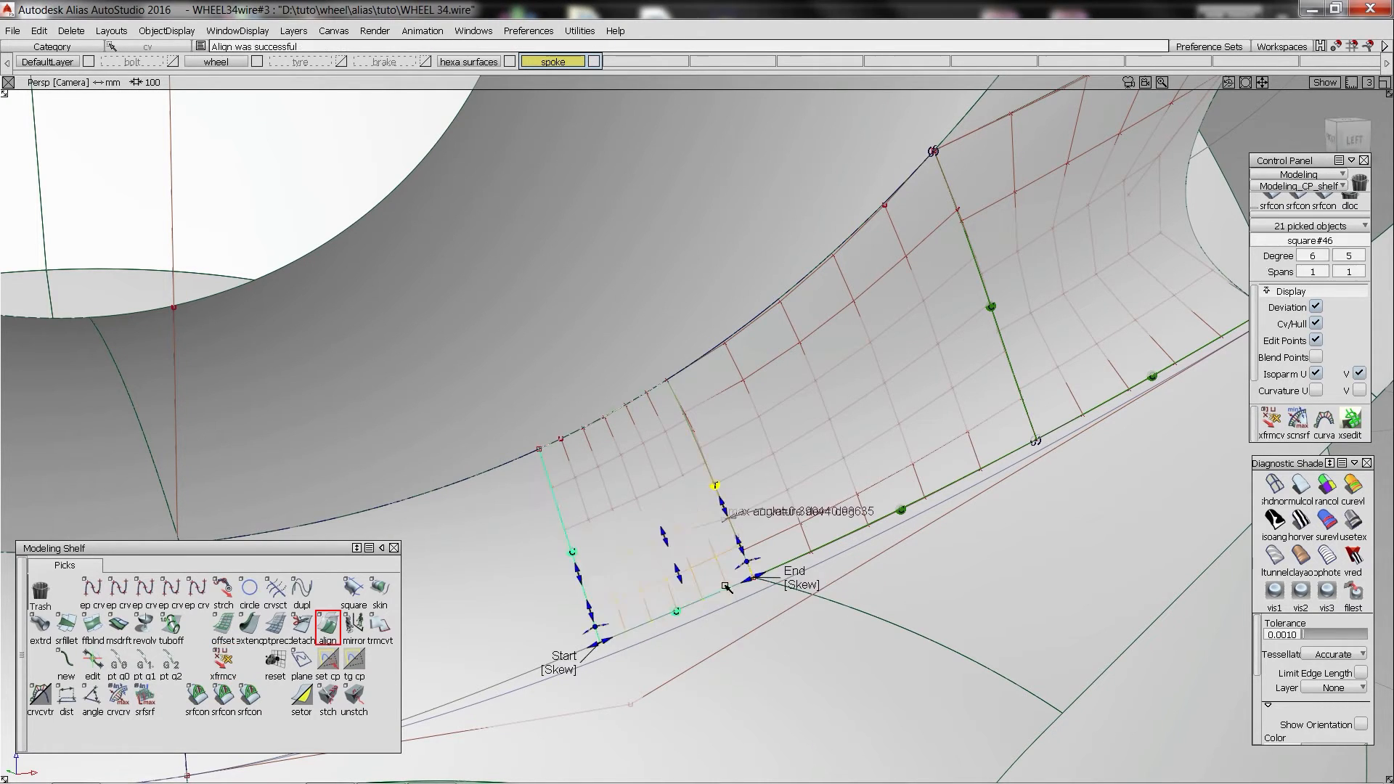
click(272, 289)
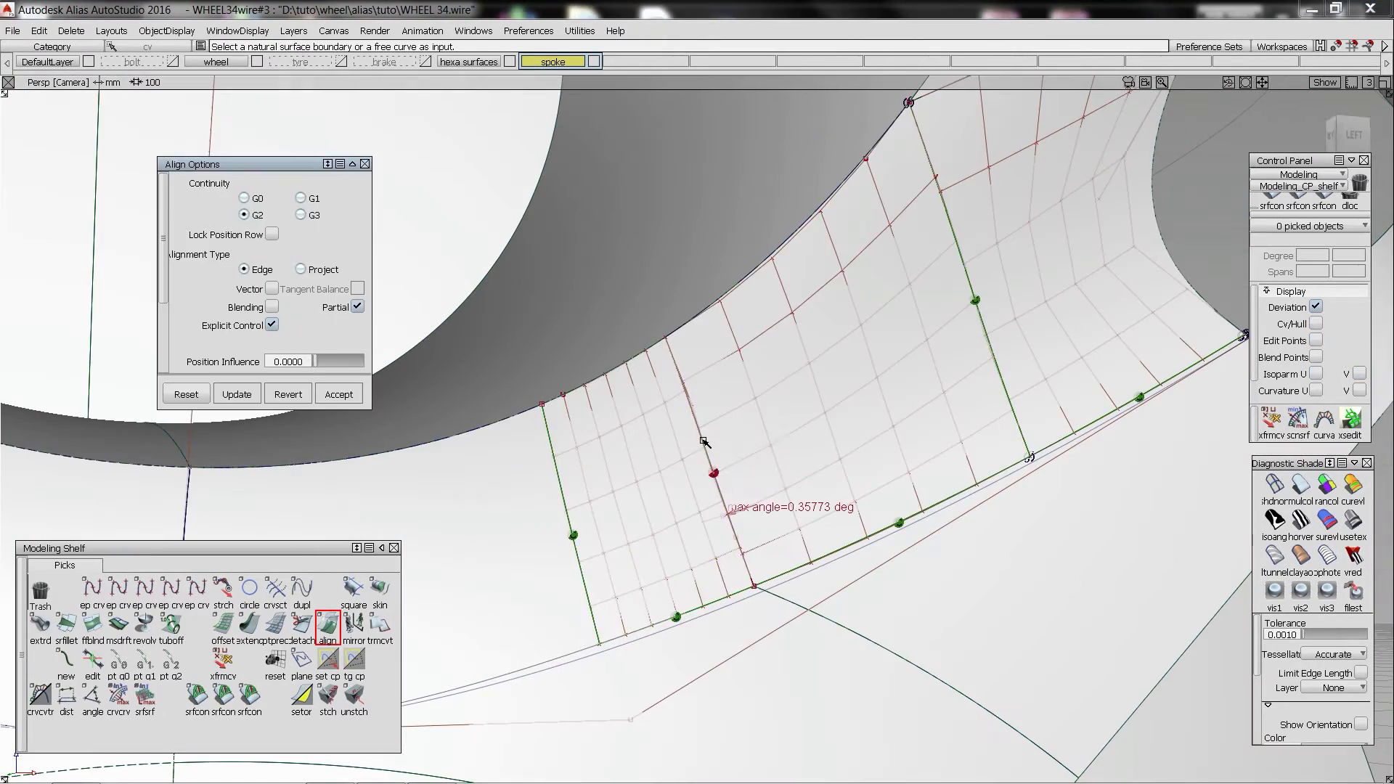
- Align the patch's side and lower edges with G2 continuity at degree 6 in U and V, and nudge its control vertices near the corner
click(721, 485)
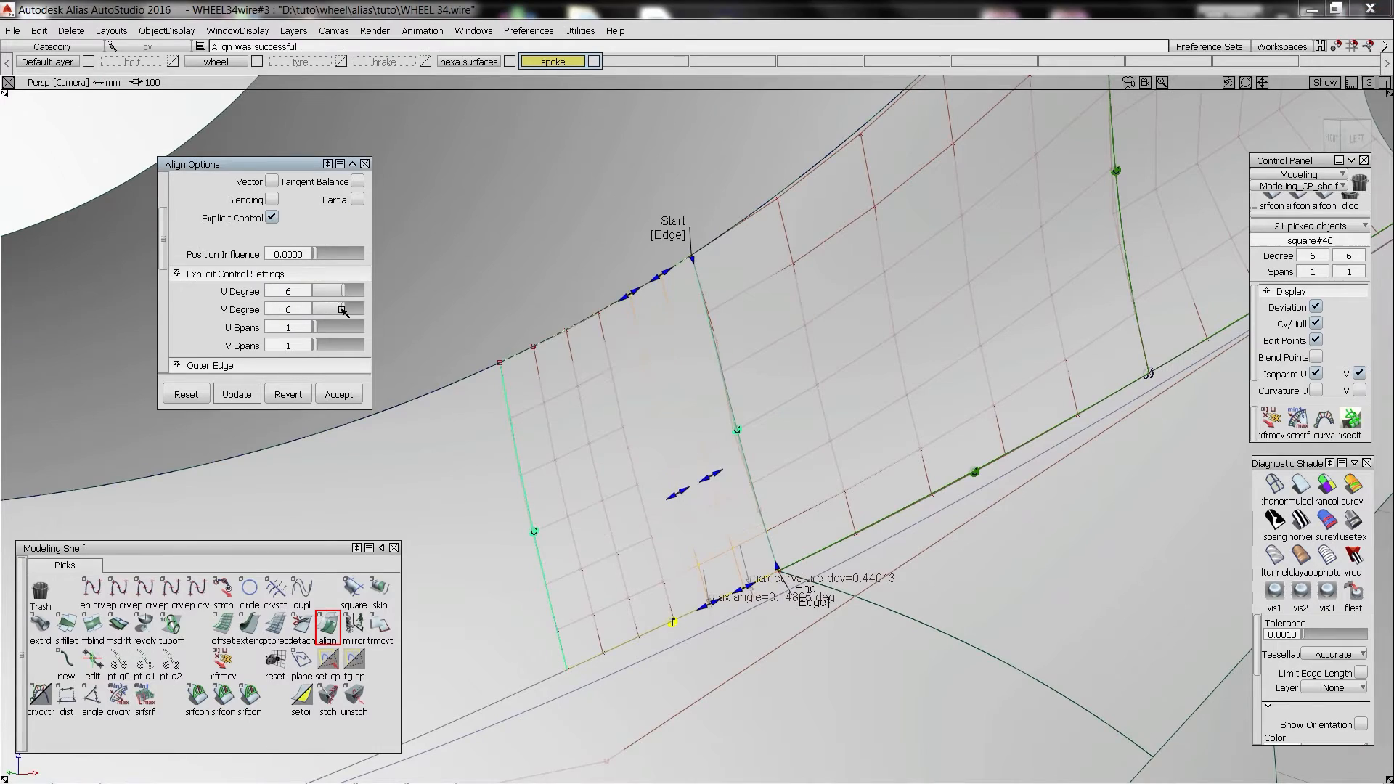
click(351, 293)
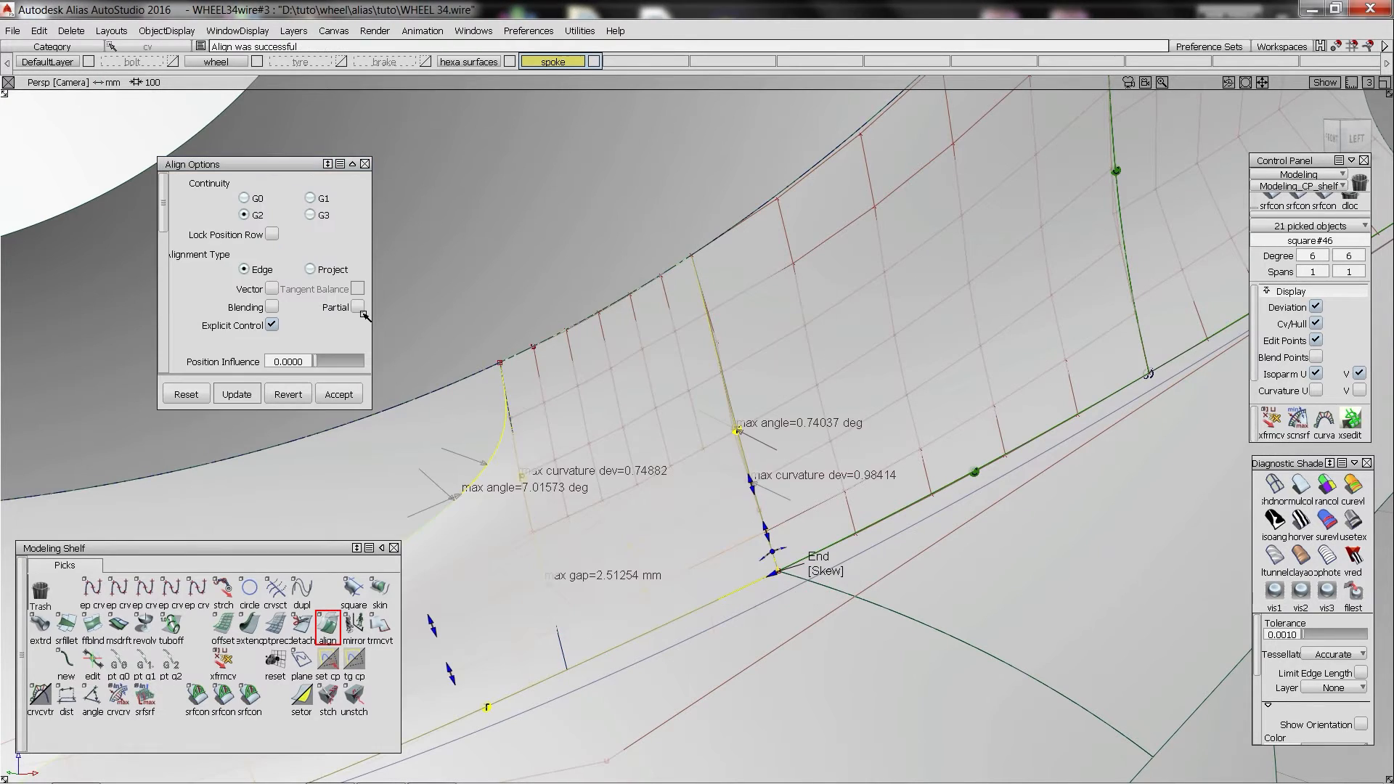
click(271, 289)
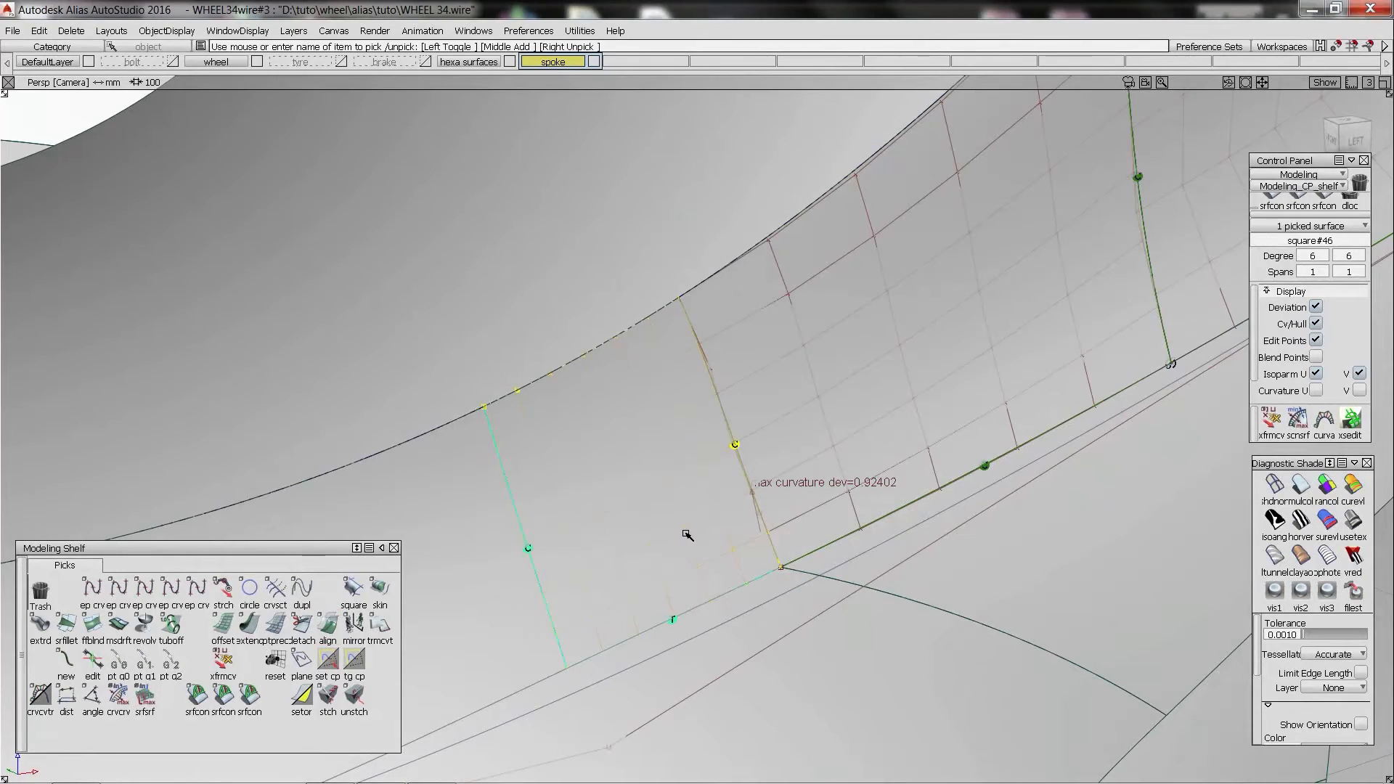
click(750, 523)
drag(716, 597, 715, 588)
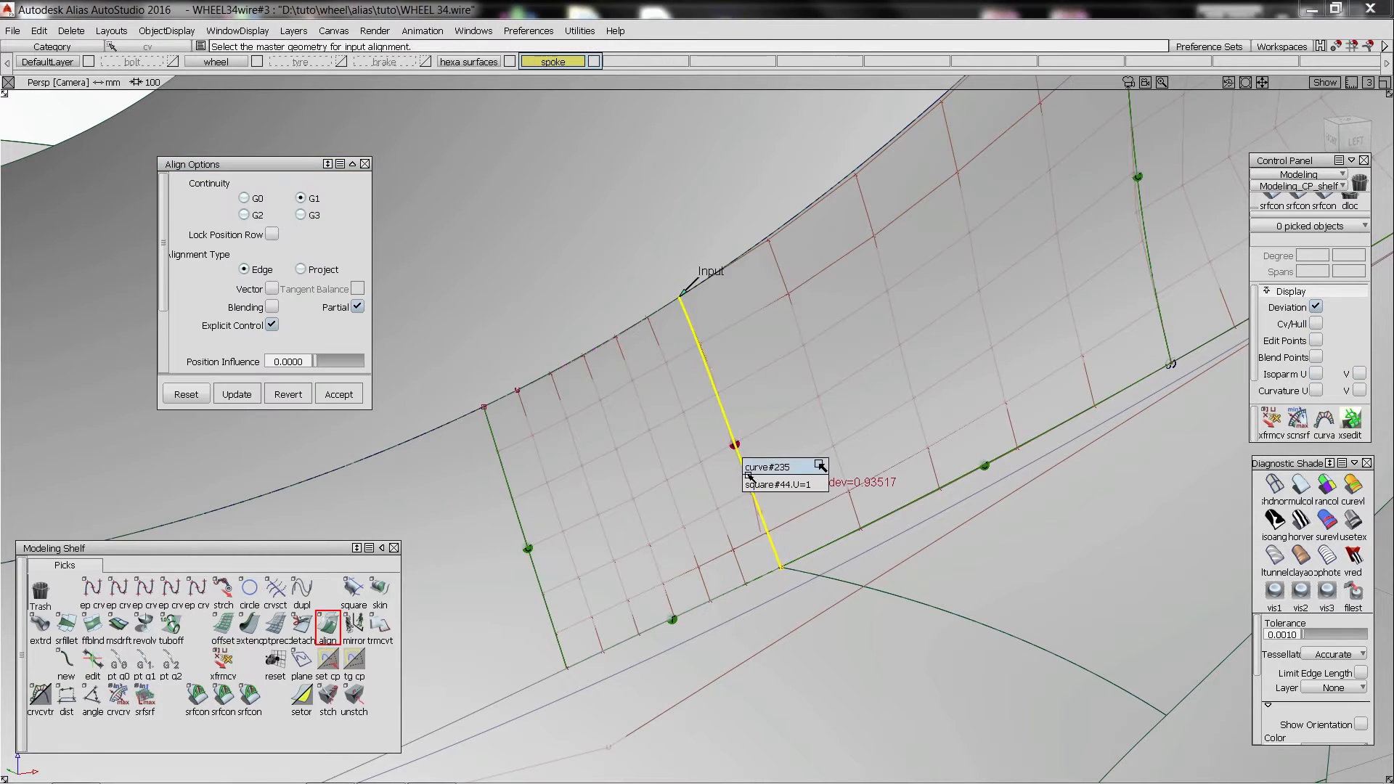
- Realign the patch's side edge to the adjoining patch with G2 continuity and recheck surface continuity on its edges
click(740, 479)
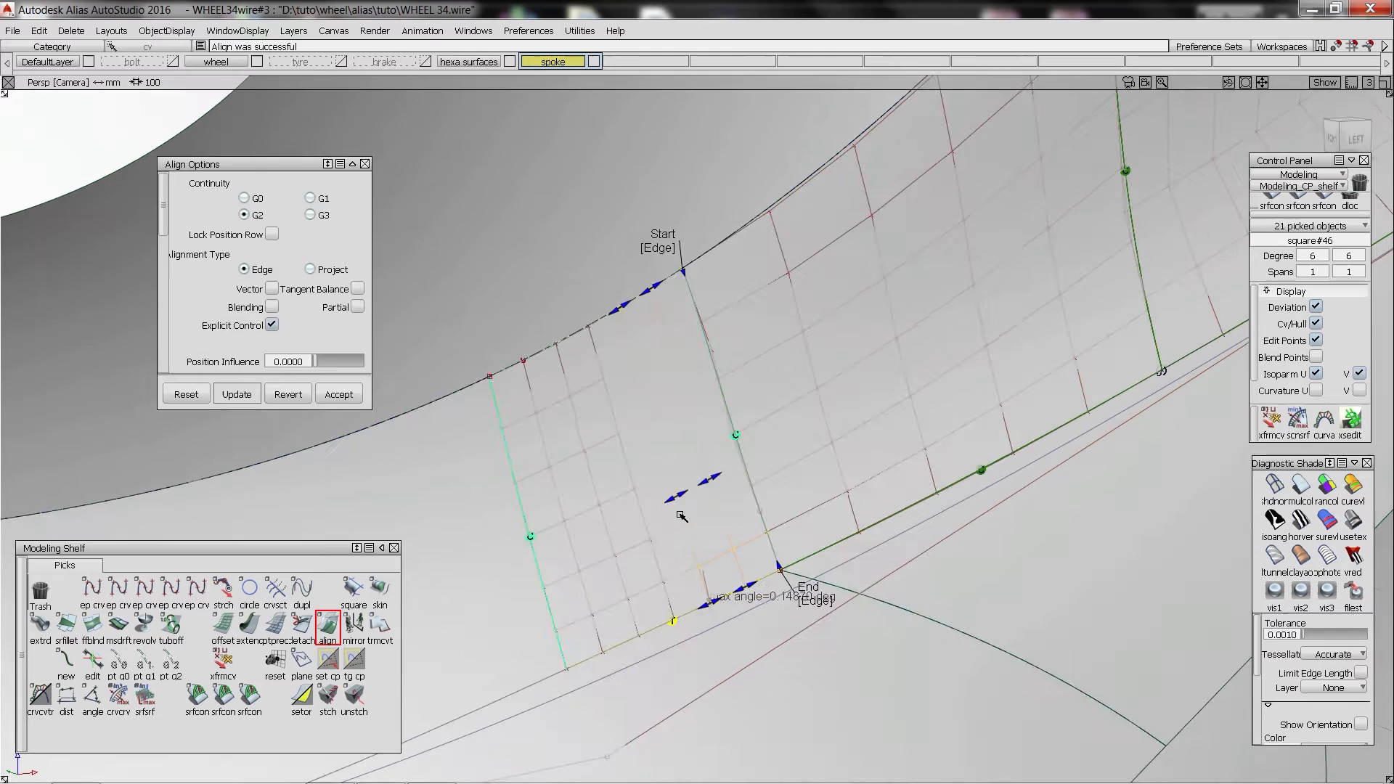
click(223, 661)
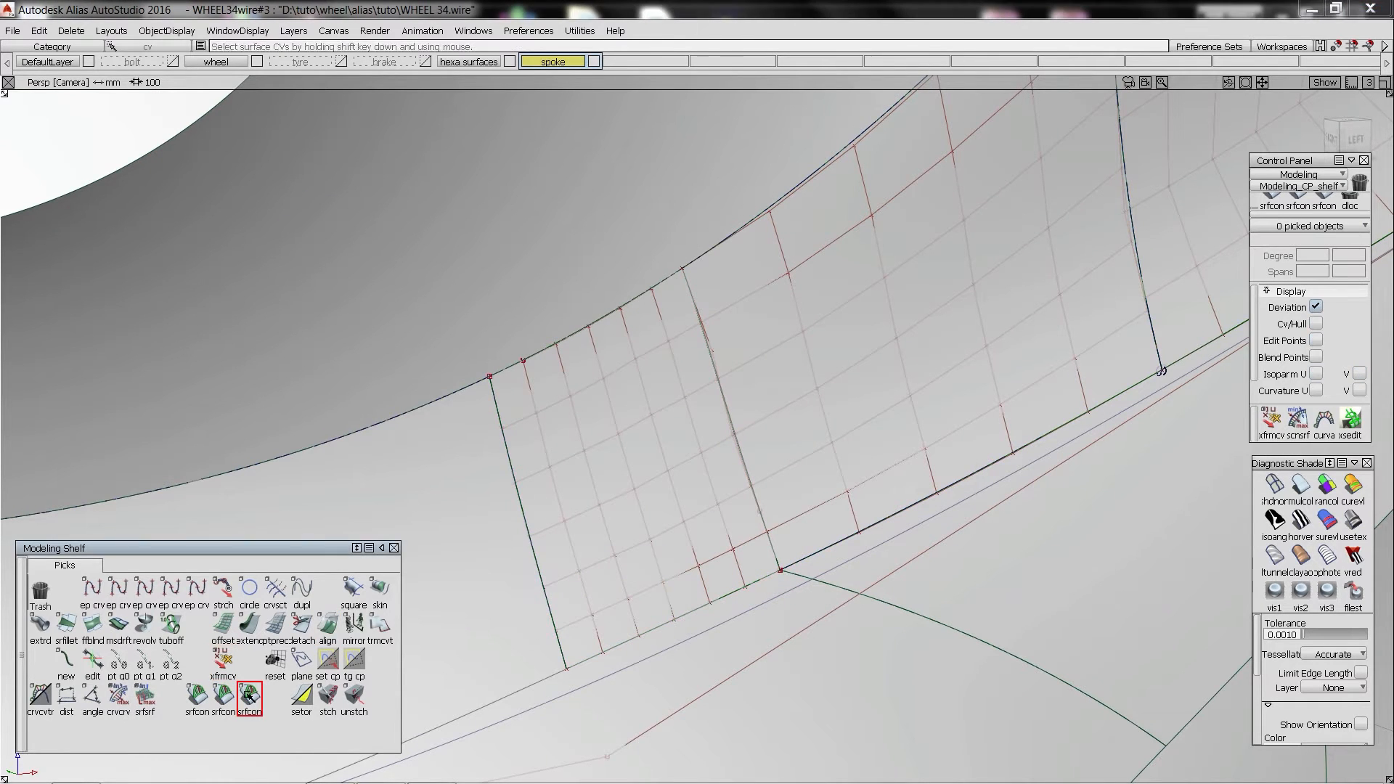
click(556, 637)
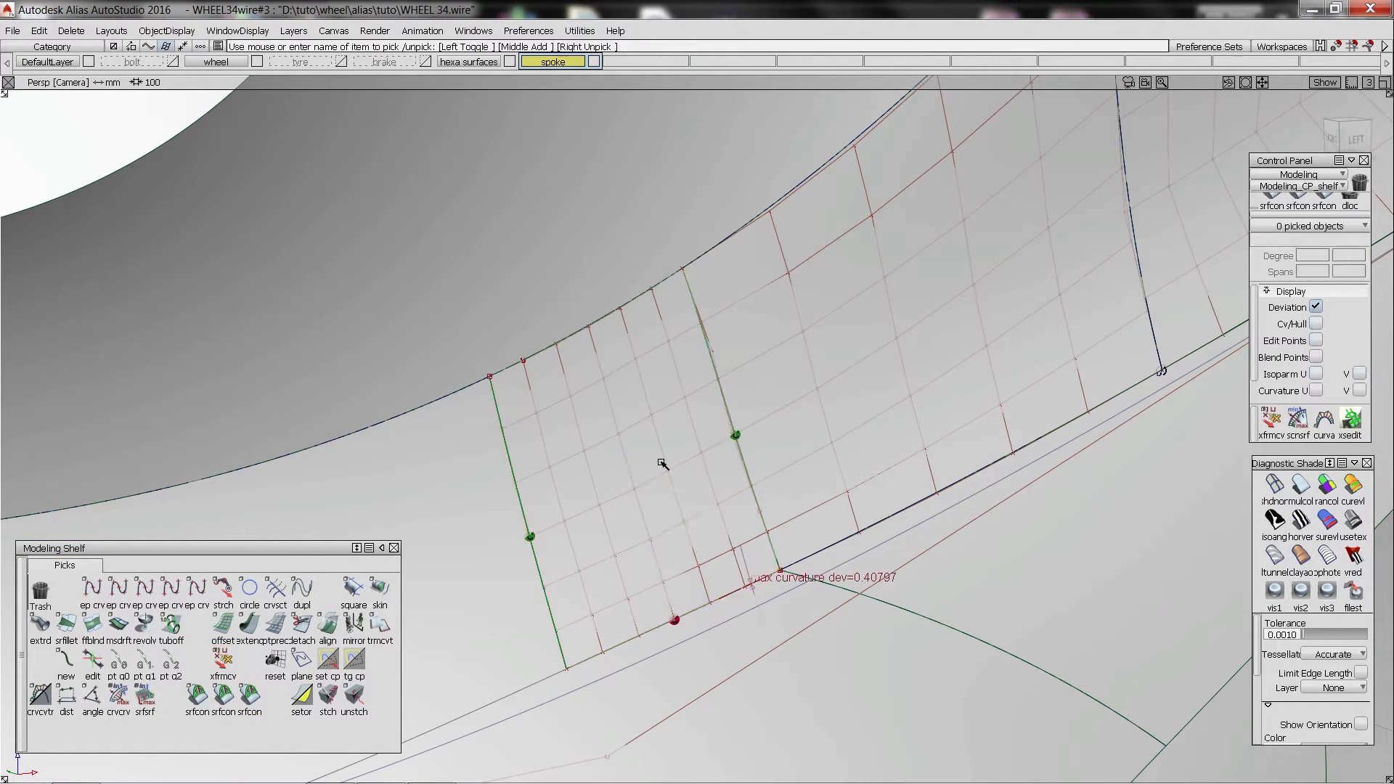
- Set the patch's V degree to 9 and adjust its control vertices near the lower corner
click(576, 481)
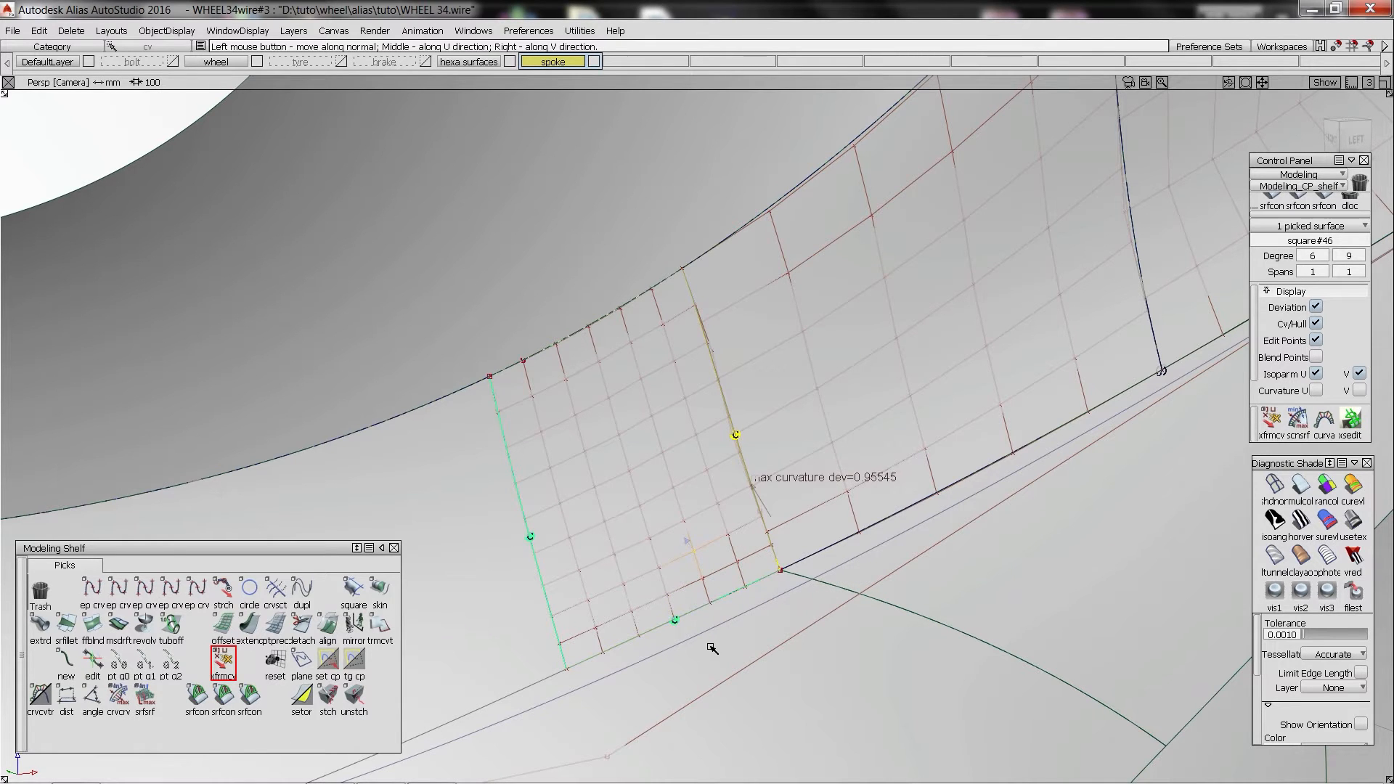
ctrl+shift+drag(699, 571, 644, 514)
click(629, 566)
ctrl+shift+drag(629, 567, 719, 526)
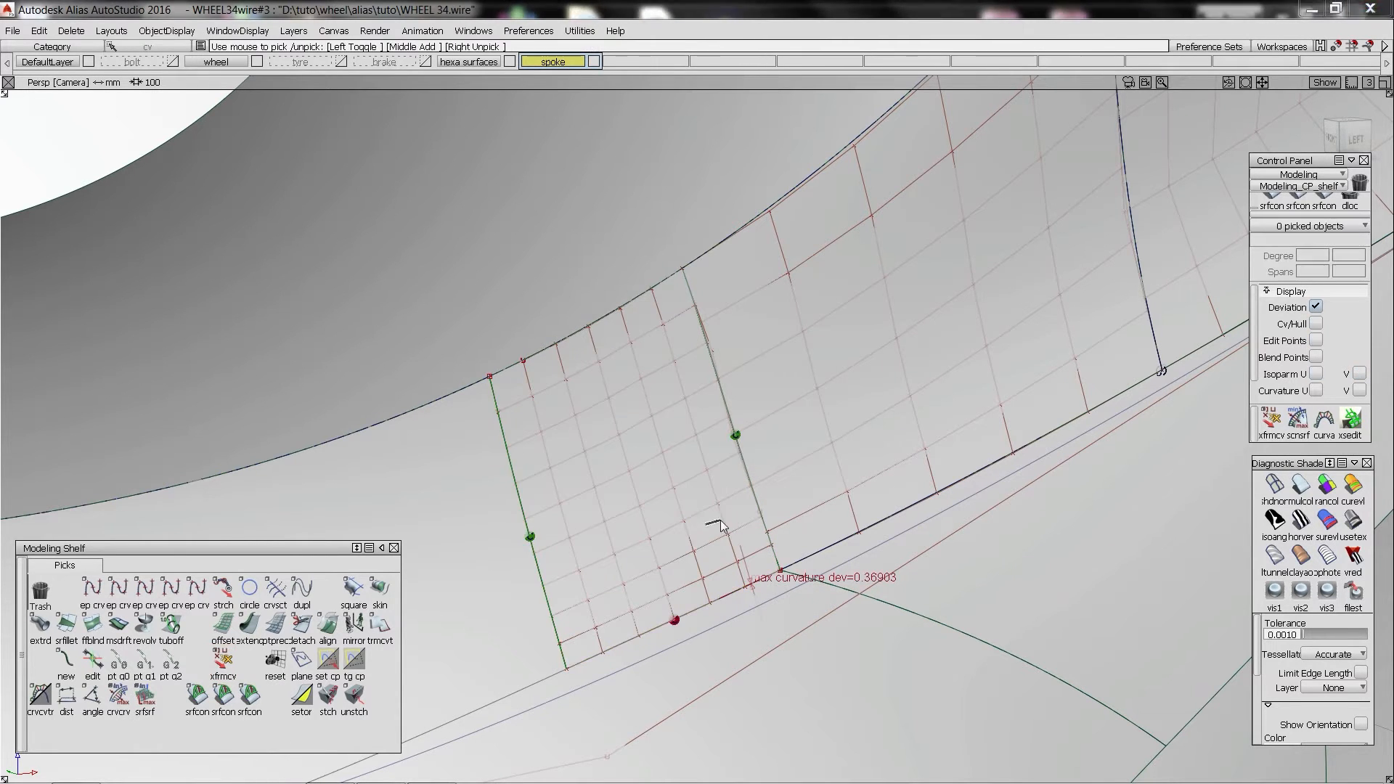
- Apply black-and-white zebra stripe shading and inspect the reflection flow across the patch and its neighbouring surfaces
click(1301, 520)
mouse_move(653, 443)
alt+shift+mouse_down()
mouse_move(607, 427)
mouse_move(642, 380)
alt+shift+mouse_up()
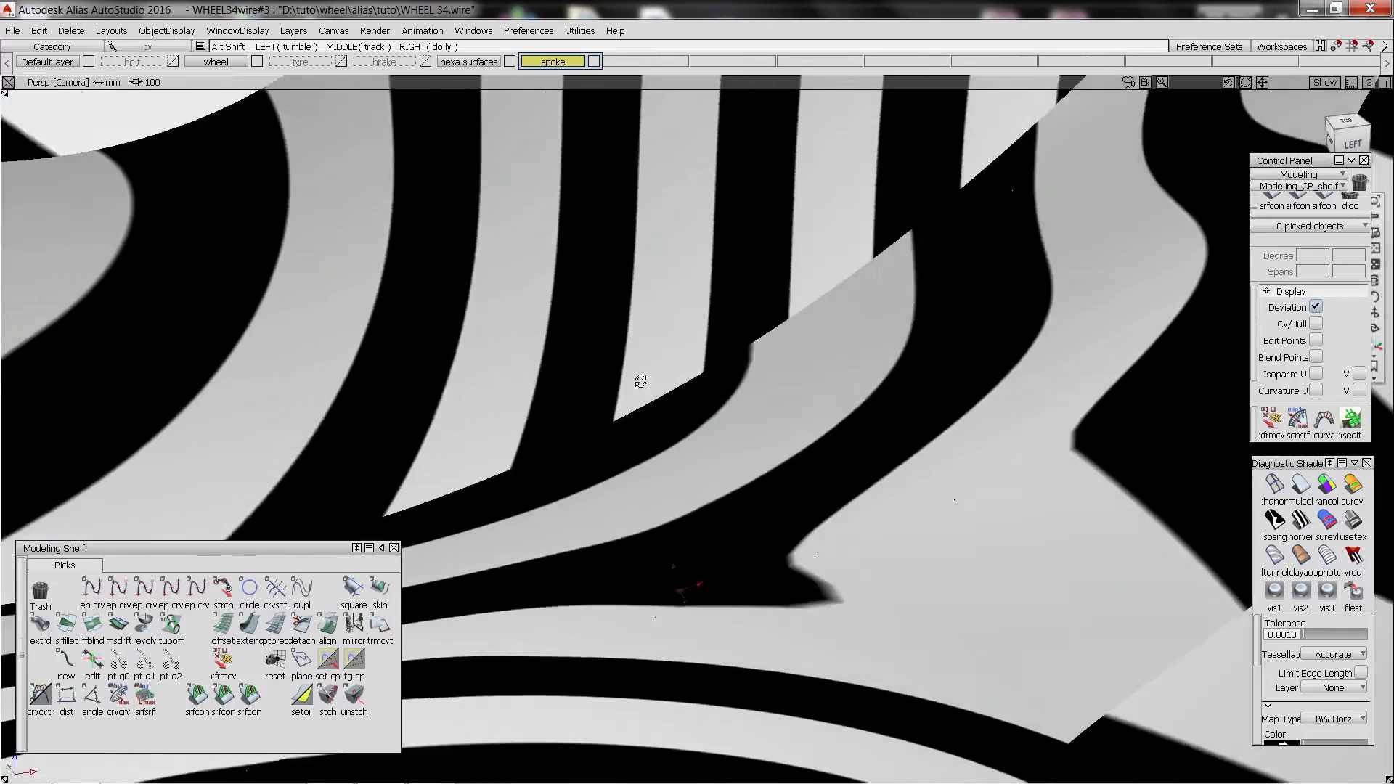
alt+shift+right_drag(641, 380, 659, 448)
mouse_move(660, 448)
alt+shift+mouse_down()
mouse_move(544, 404)
mouse_move(538, 349)
mouse_move(534, 369)
mouse_move(464, 229)
alt+shift+mouse_up()
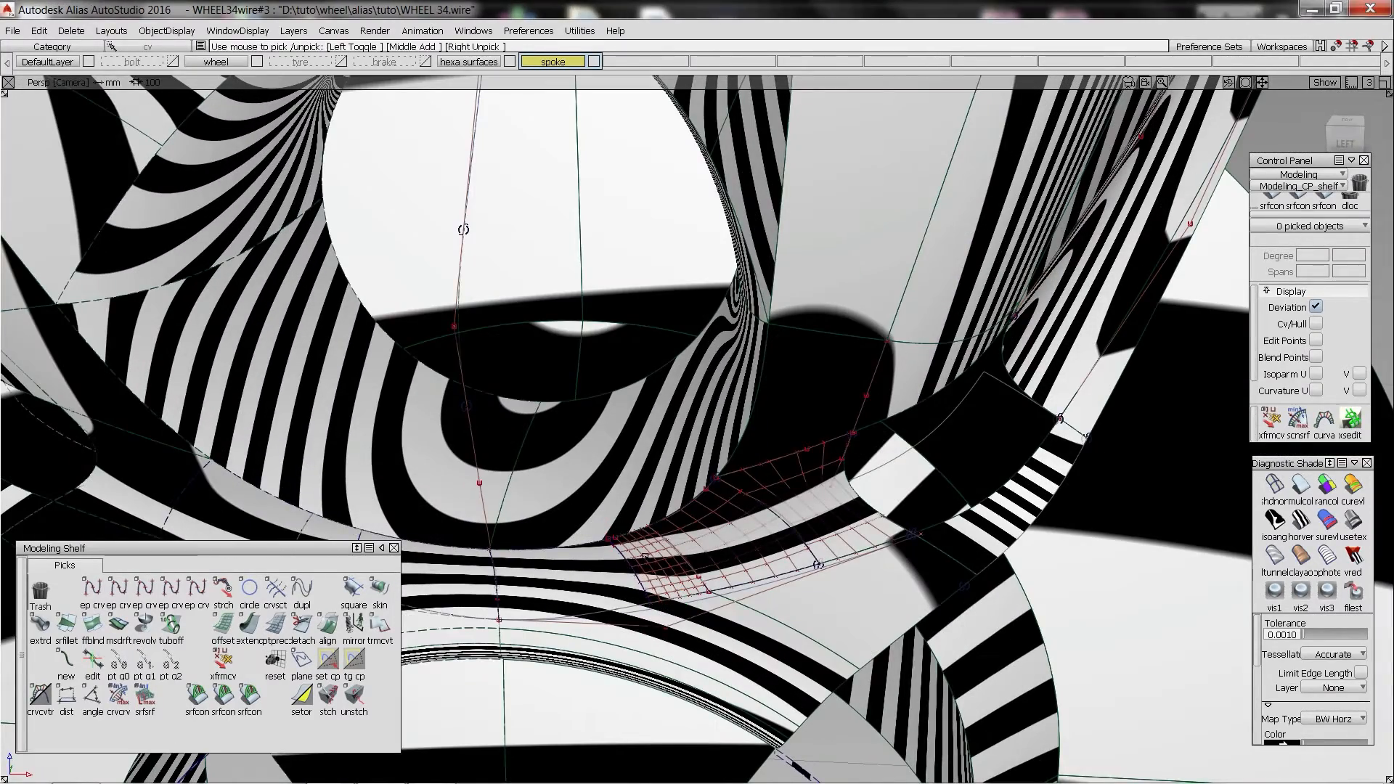
- Hide the control vertices and hulls of the three adjoining patches
ctrl+shift+drag(645, 557, 788, 508)
click(1317, 324)
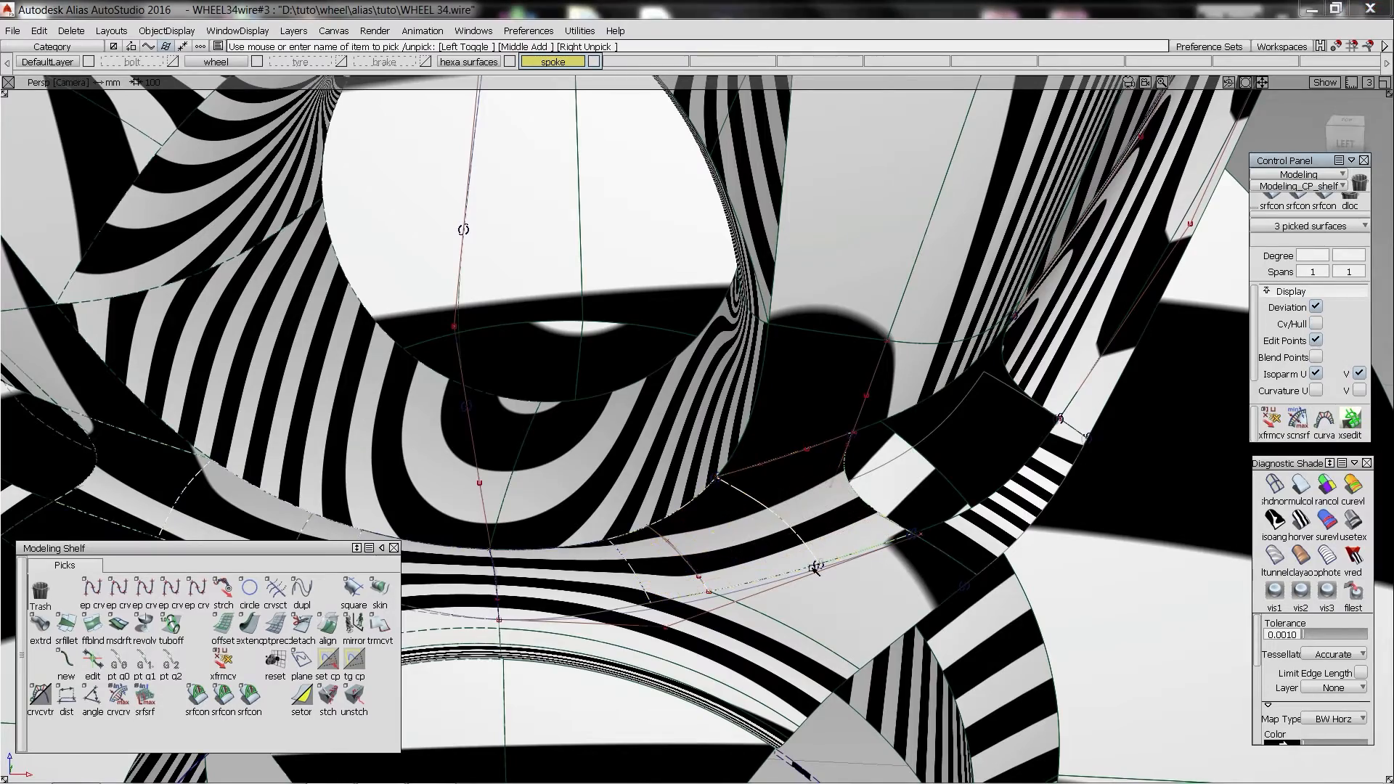
ctrl+shift+drag(857, 464, 813, 465)
- Hide the model's curves and examine the spoke's surfaces under zebra and Showroom shading
alt+shift+drag(727, 436, 654, 377)
key(alt+m)
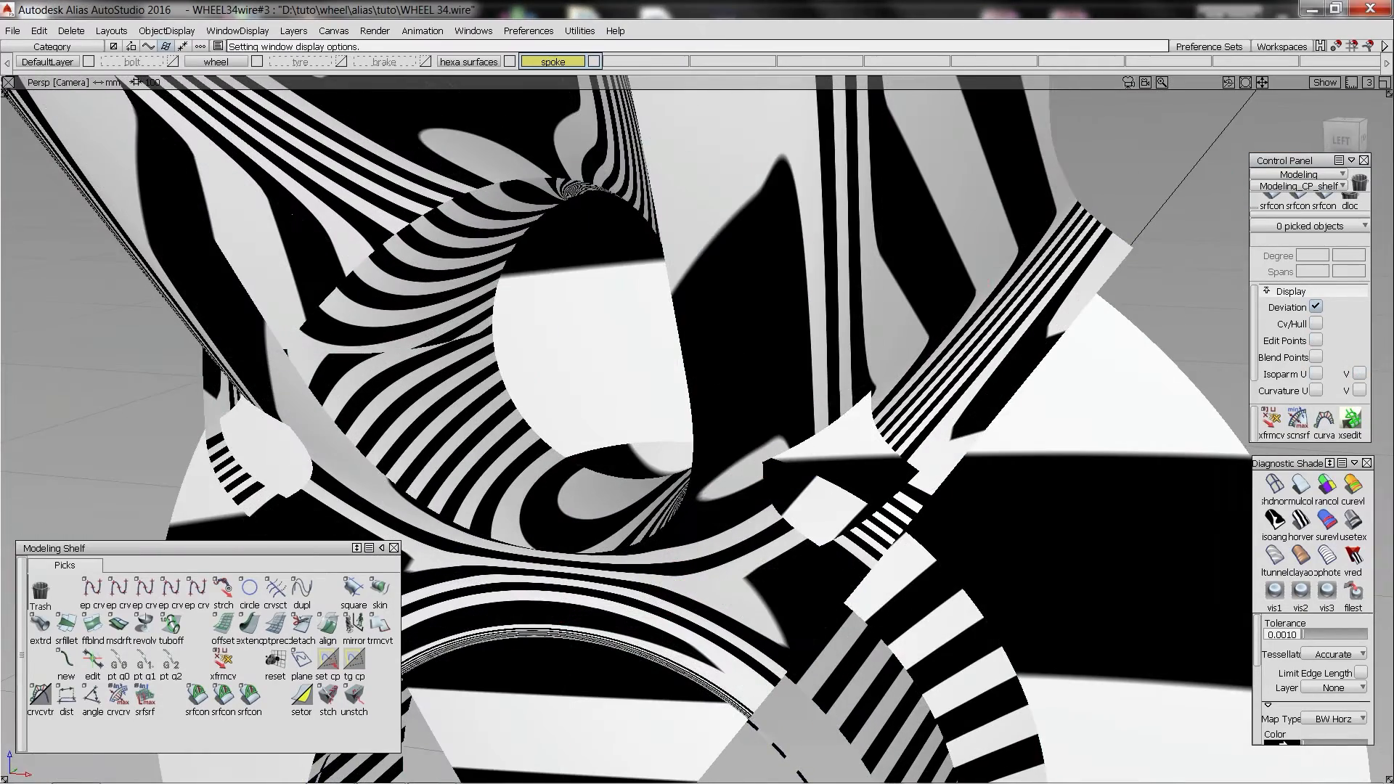
click(1347, 519)
mouse_move(768, 501)
alt+shift+mouse_down()
mouse_move(835, 296)
mouse_move(787, 350)
mouse_move(784, 266)
mouse_move(785, 378)
alt+shift+mouse_up()
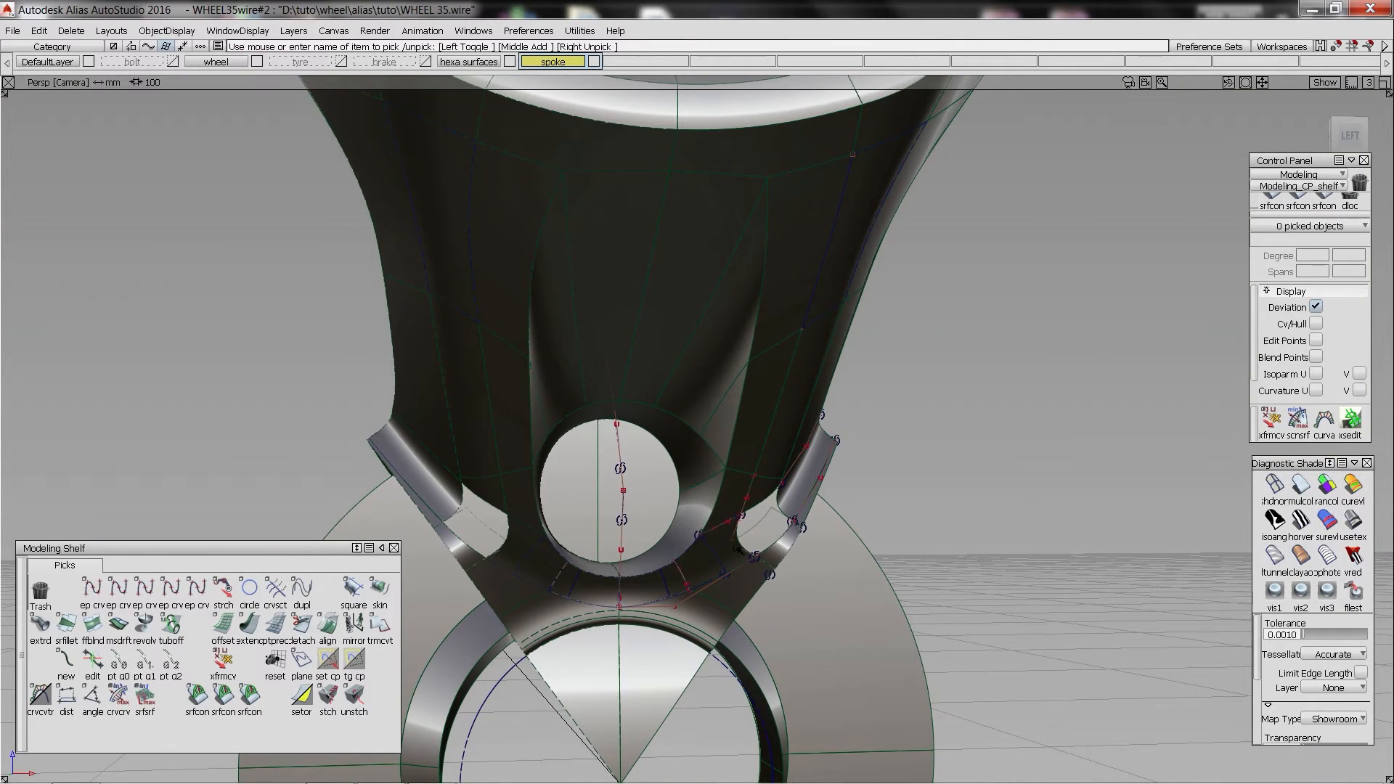
- Reopen the Square settings of the small triangular patch beside the corner opening and set its V degree to 3
click(772, 493)
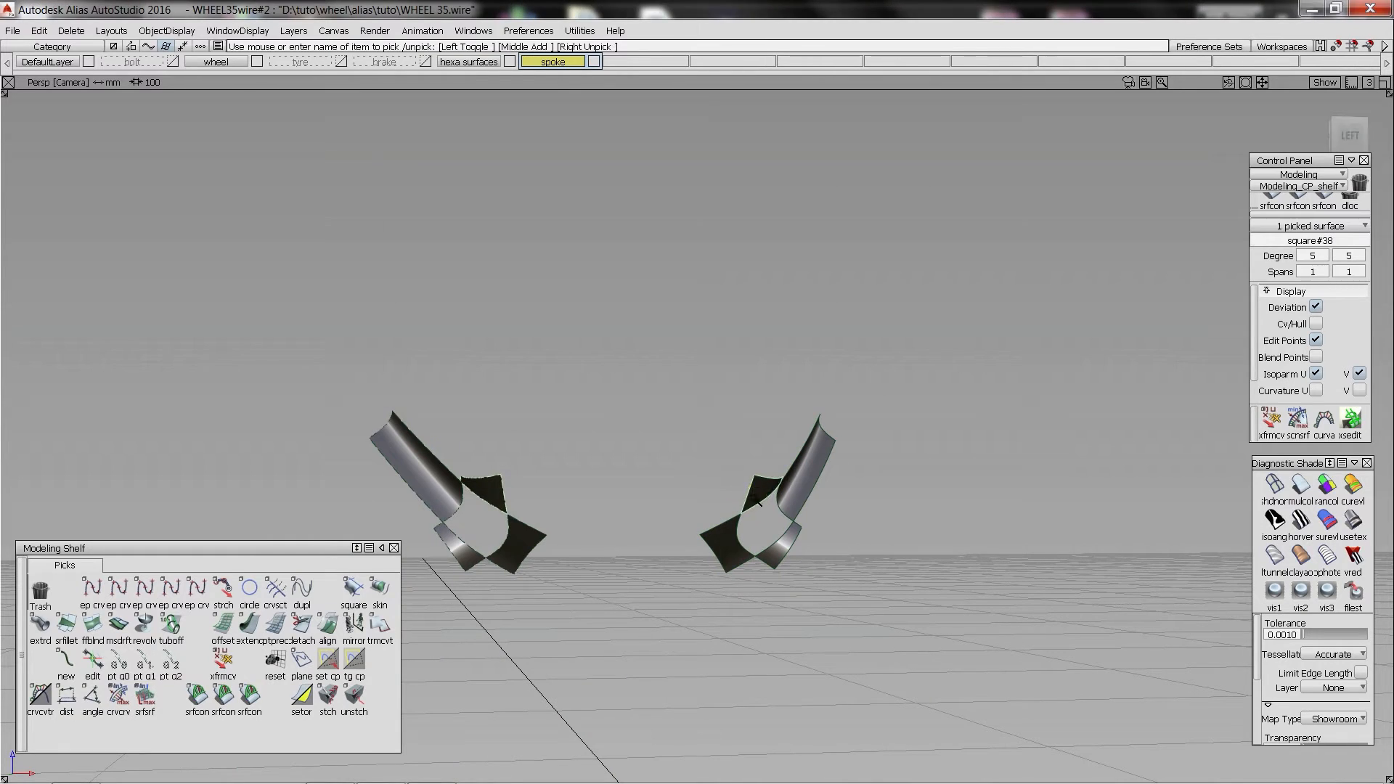
click(353, 592)
alt+shift+drag(923, 508, 820, 536)
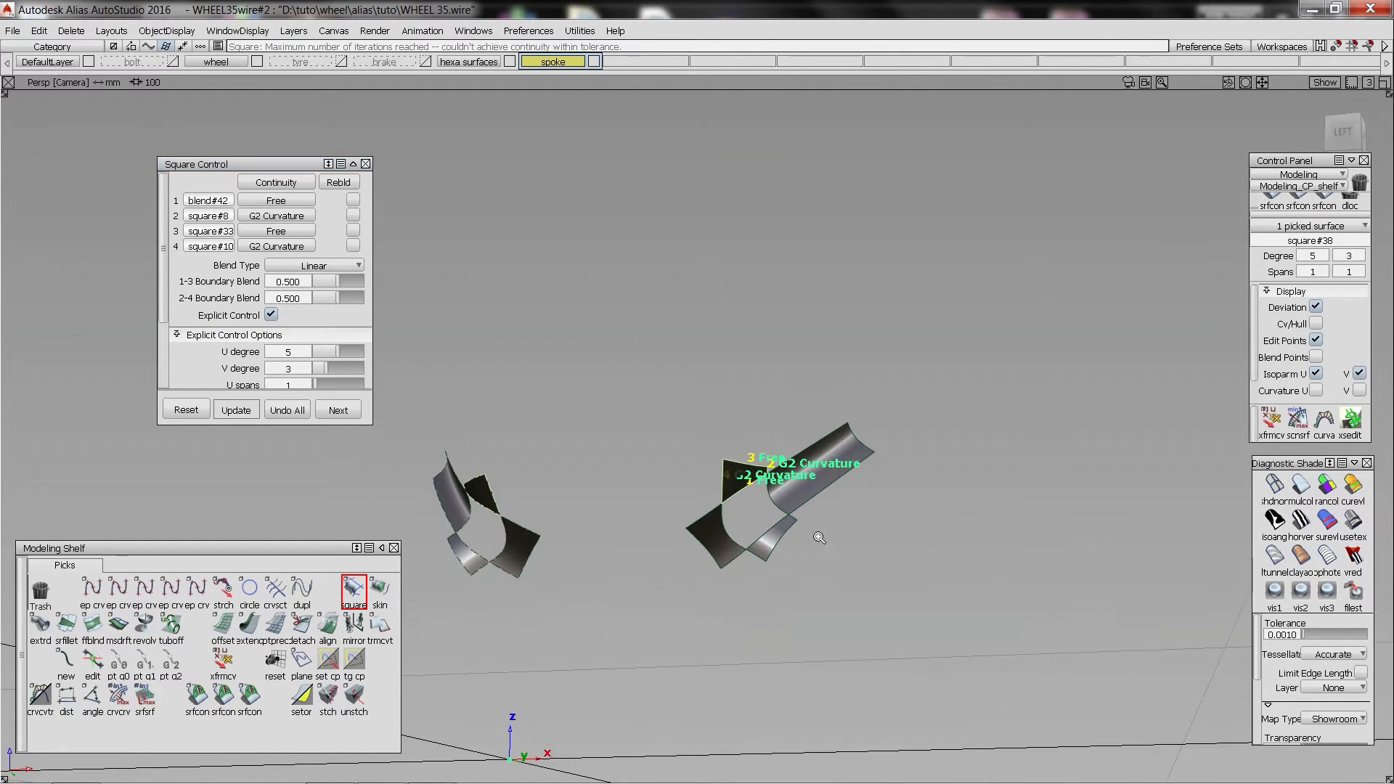
- Create a Square surface across the four-sided corner opening with all four boundaries set to Free
alt+shift+right_drag(820, 535, 778, 544)
key(space)
click(782, 533)
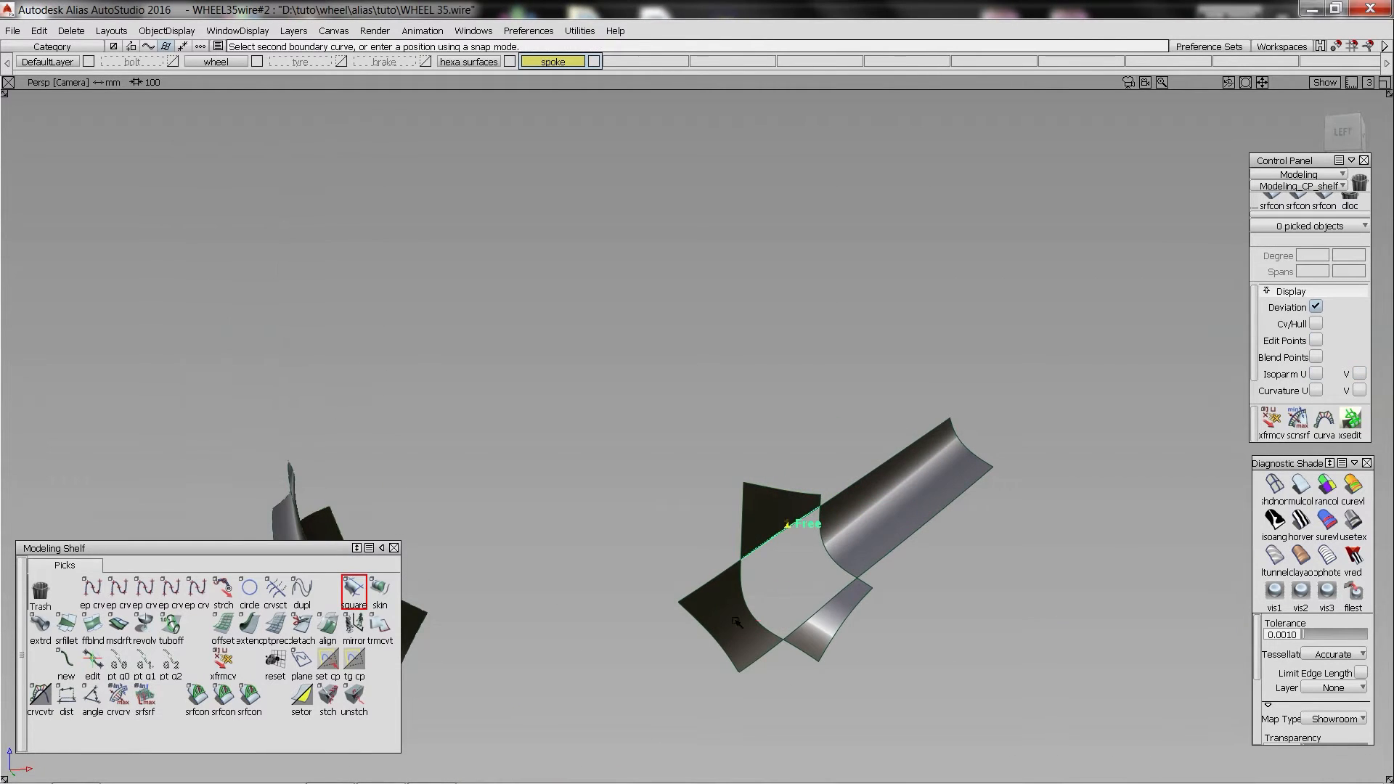
click(816, 616)
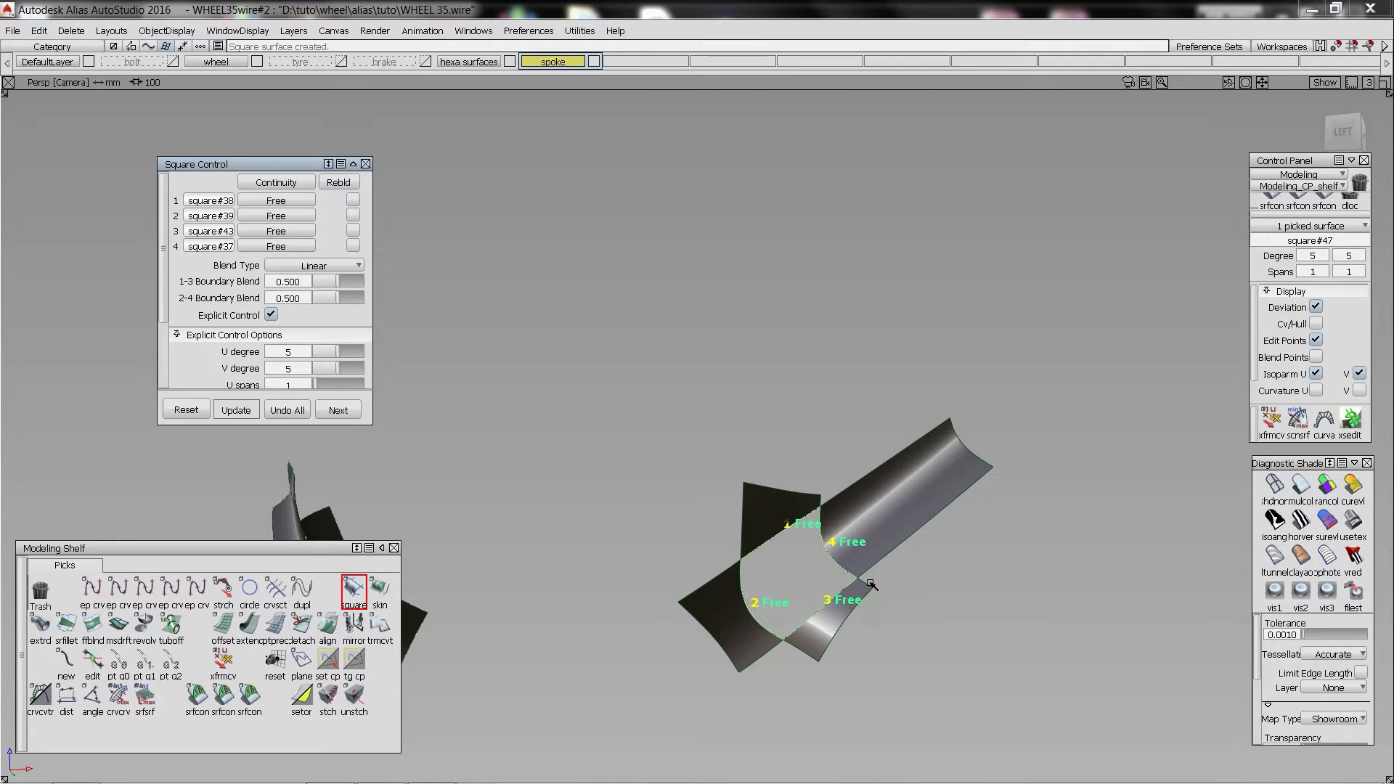
ctrl+shift+drag(870, 584, 874, 534)
- Show the control vertices and hulls of the new patch and its four surrounding surfaces, and turn off diagnostic shading
click(1298, 486)
alt+shift+right_drag(834, 525, 862, 520)
ctrl+shift+drag(427, 299, 517, 367)
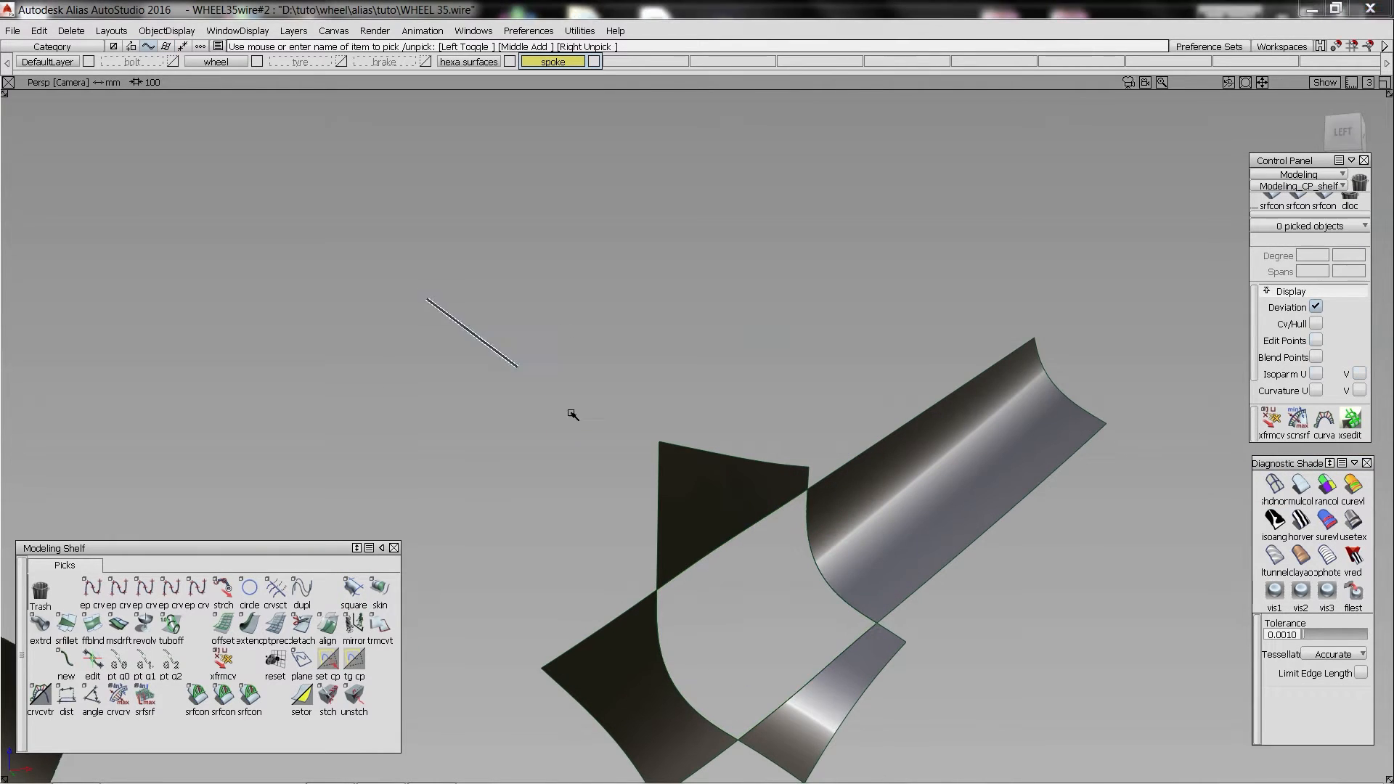
drag(573, 415, 1042, 669)
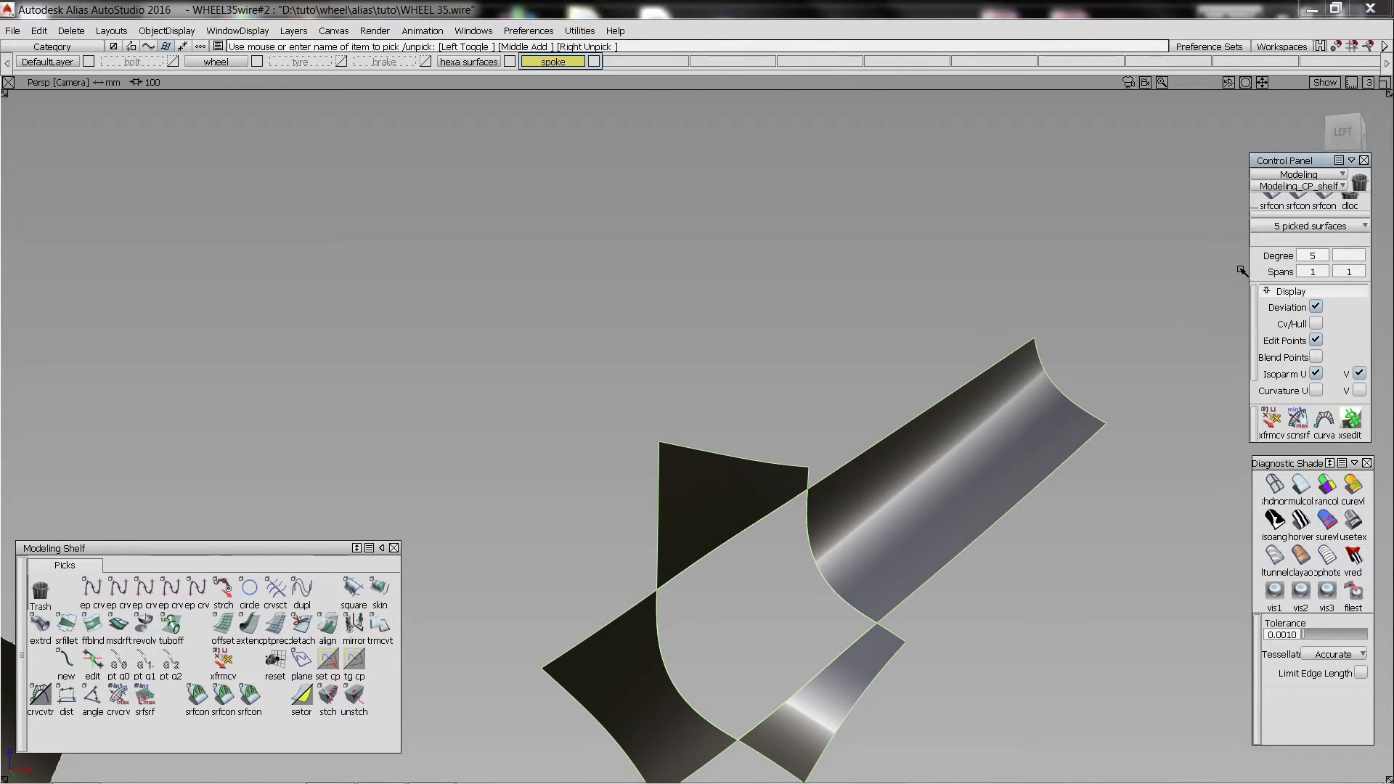
click(1316, 326)
alt+shift+middle_drag(846, 577, 831, 504)
ctrl+shift+drag(830, 504, 836, 453)
click(1275, 485)
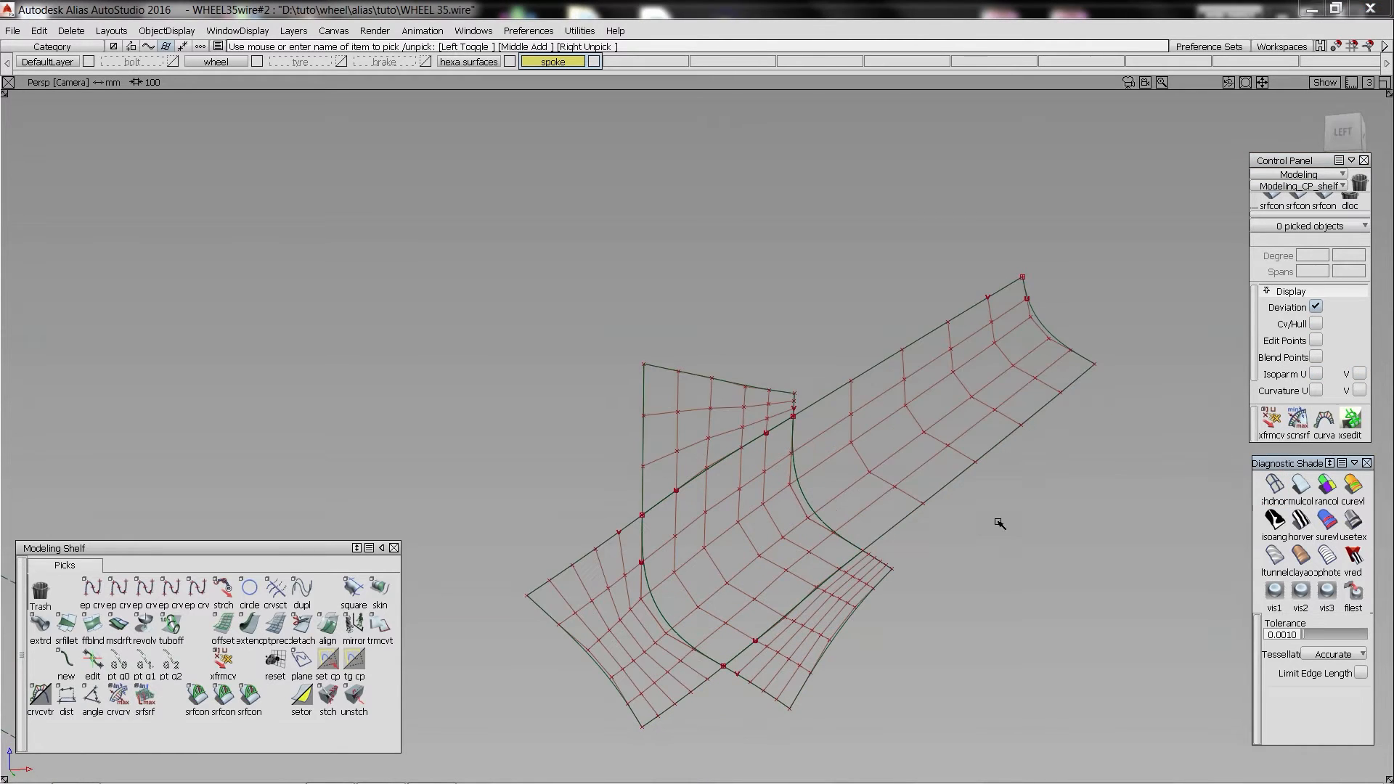
- Align the new patch's upper edge to the triangular patch with G2 continuity and Edge alignment, enabling the Vector option
alt+shift+drag(915, 490, 814, 463)
ctrl+shift+right_drag(839, 457, 750, 467)
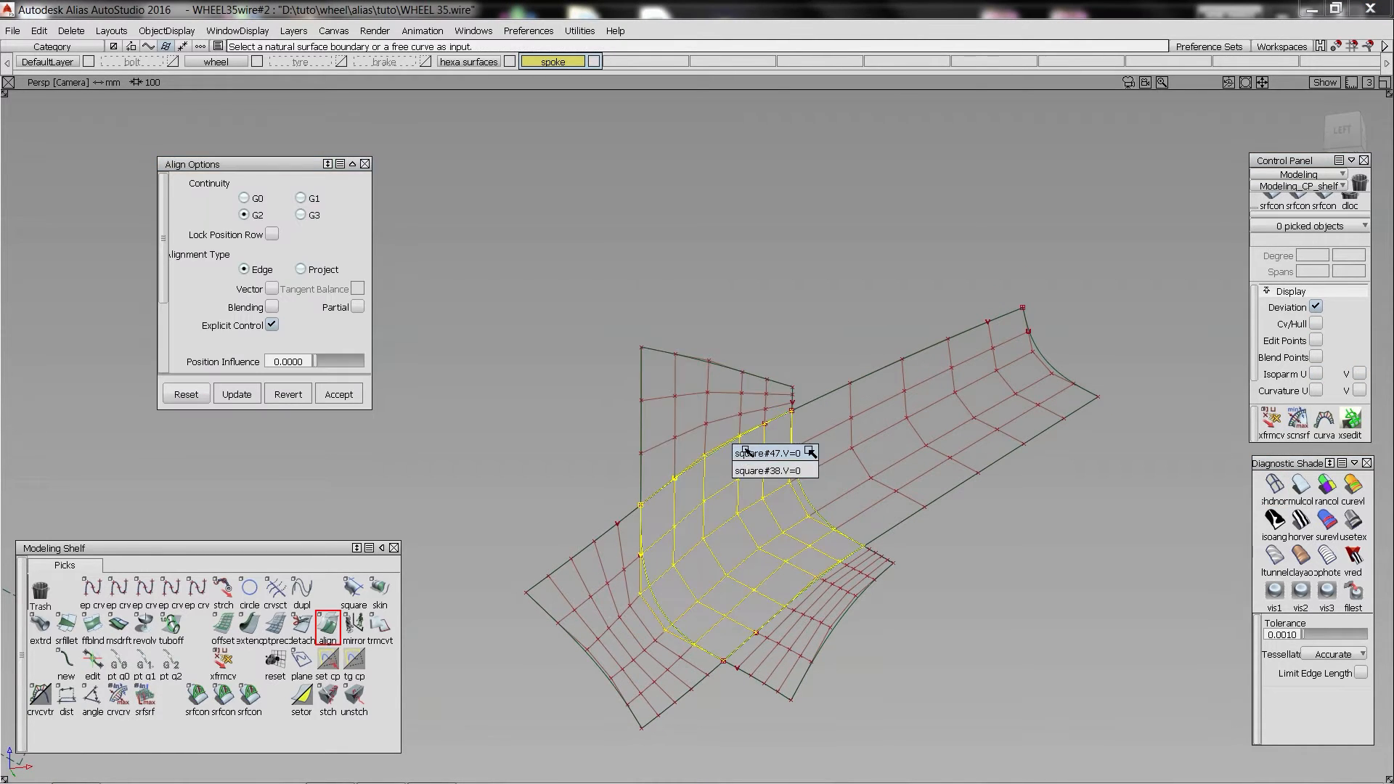
click(777, 454)
click(739, 436)
click(627, 442)
click(271, 289)
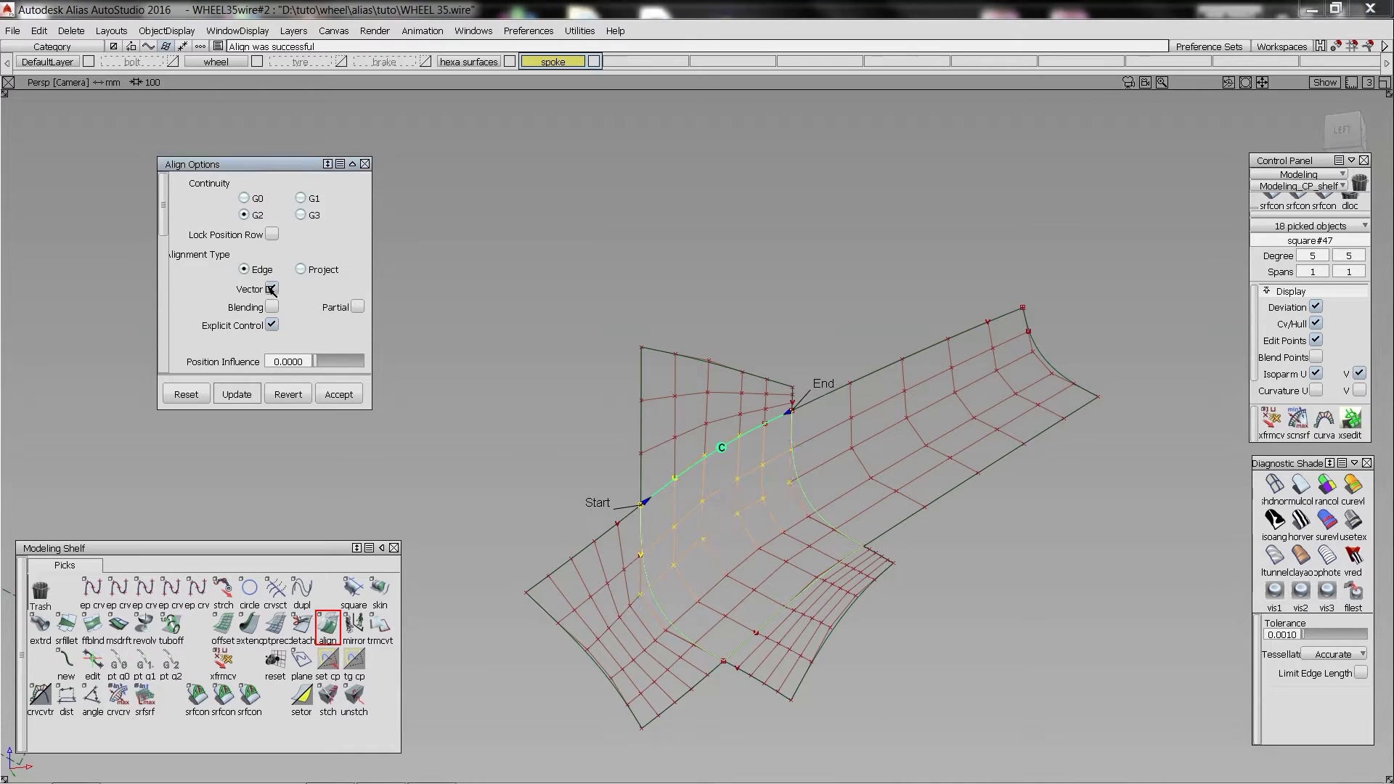
- Align the new patch's lower edge to the small surface below it with G2 continuity and the Vector option
click(845, 565)
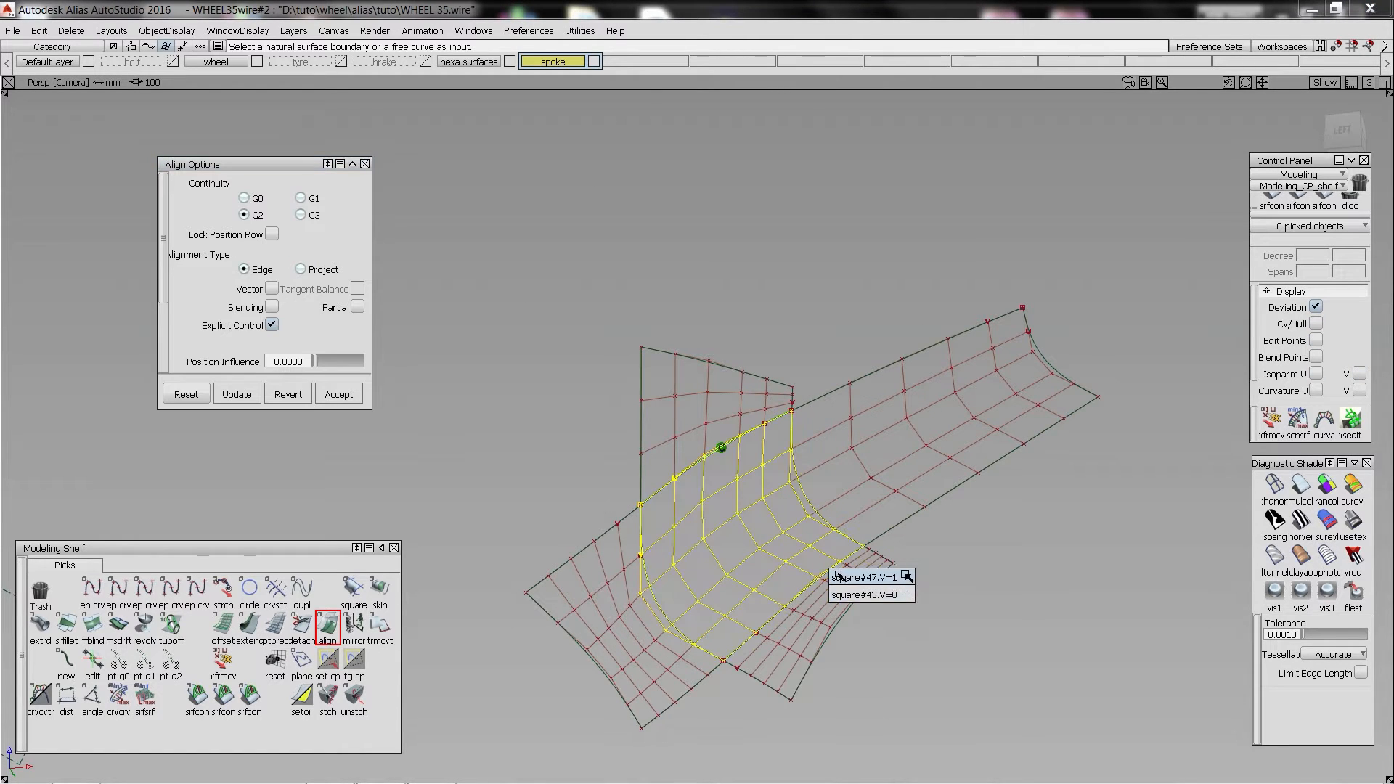
click(857, 577)
click(272, 289)
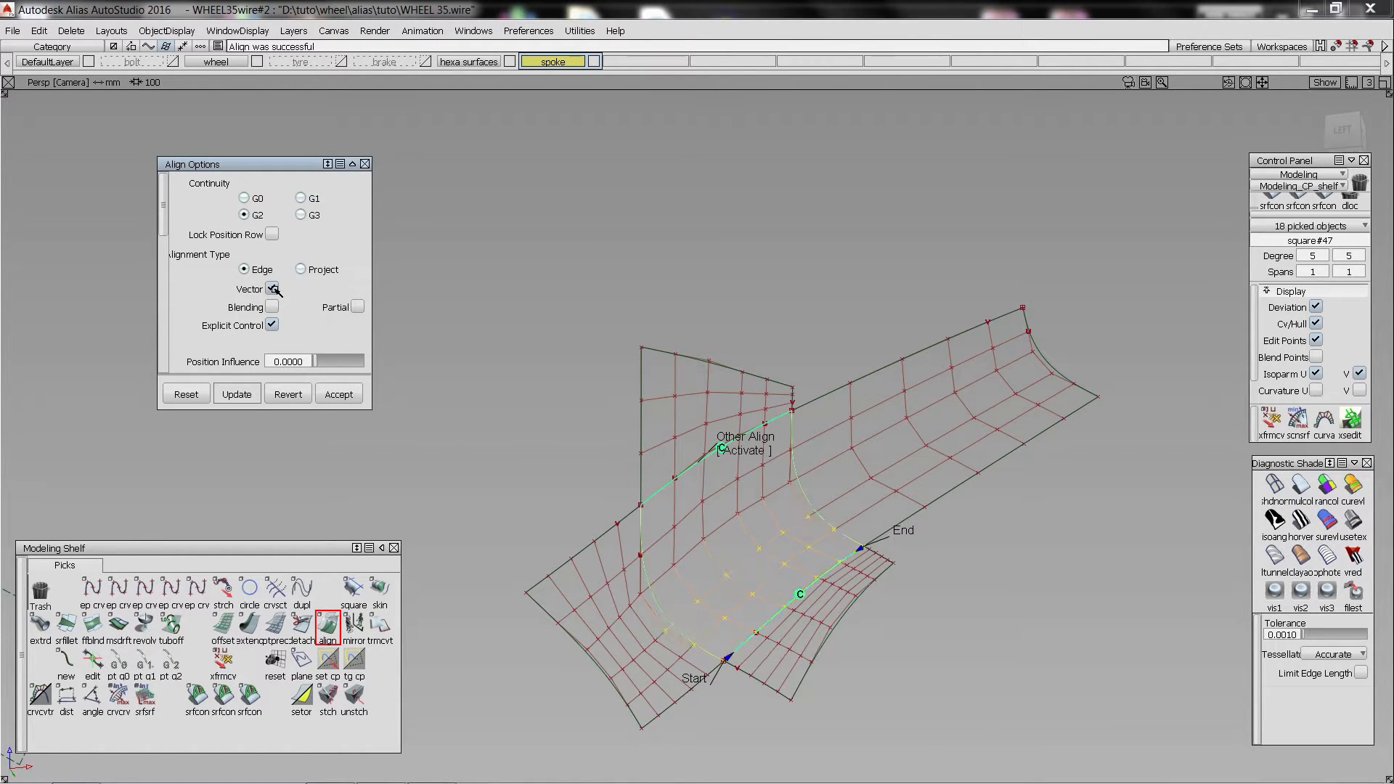
- Align the new patch's edge along the long spoke surface with G2 continuity and Vector, setting explicit degrees to U 7 and V 8
click(831, 510)
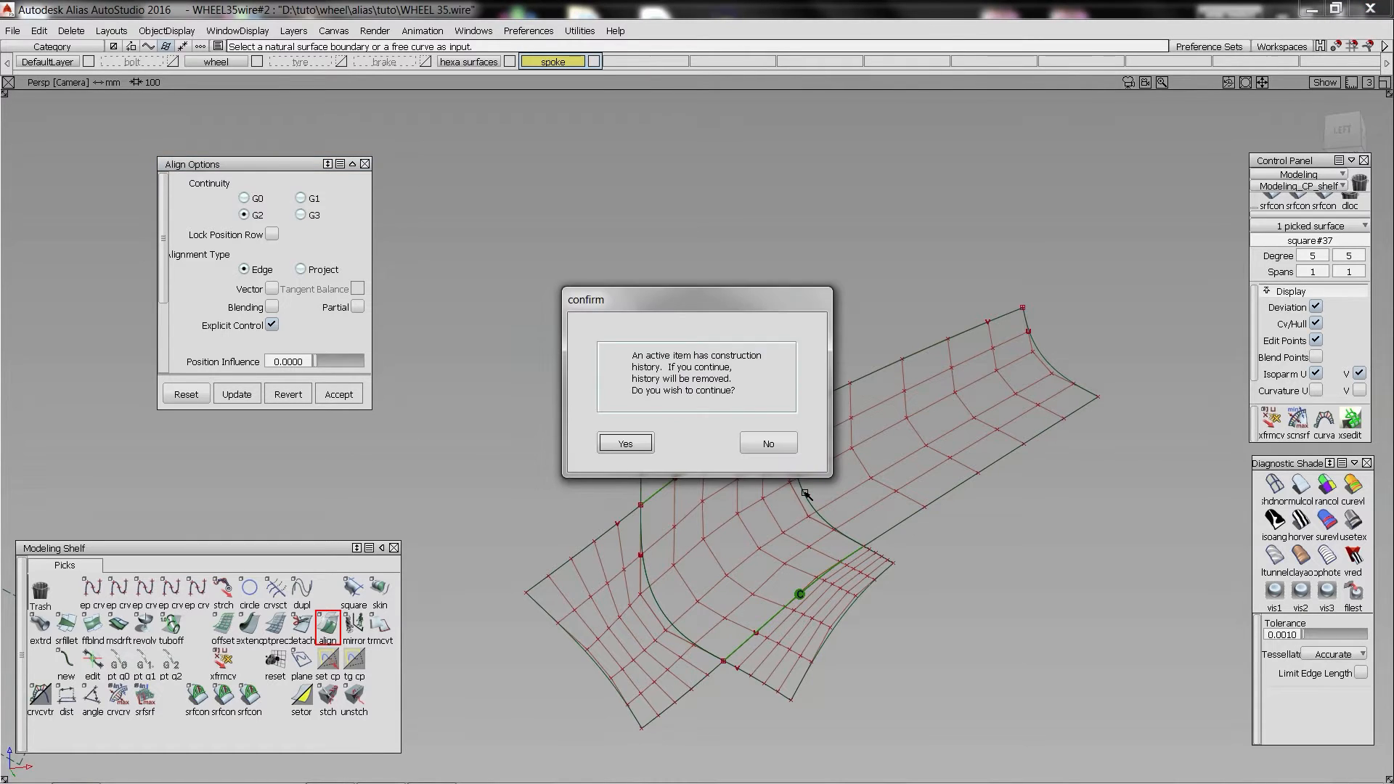
key(Return)
click(812, 491)
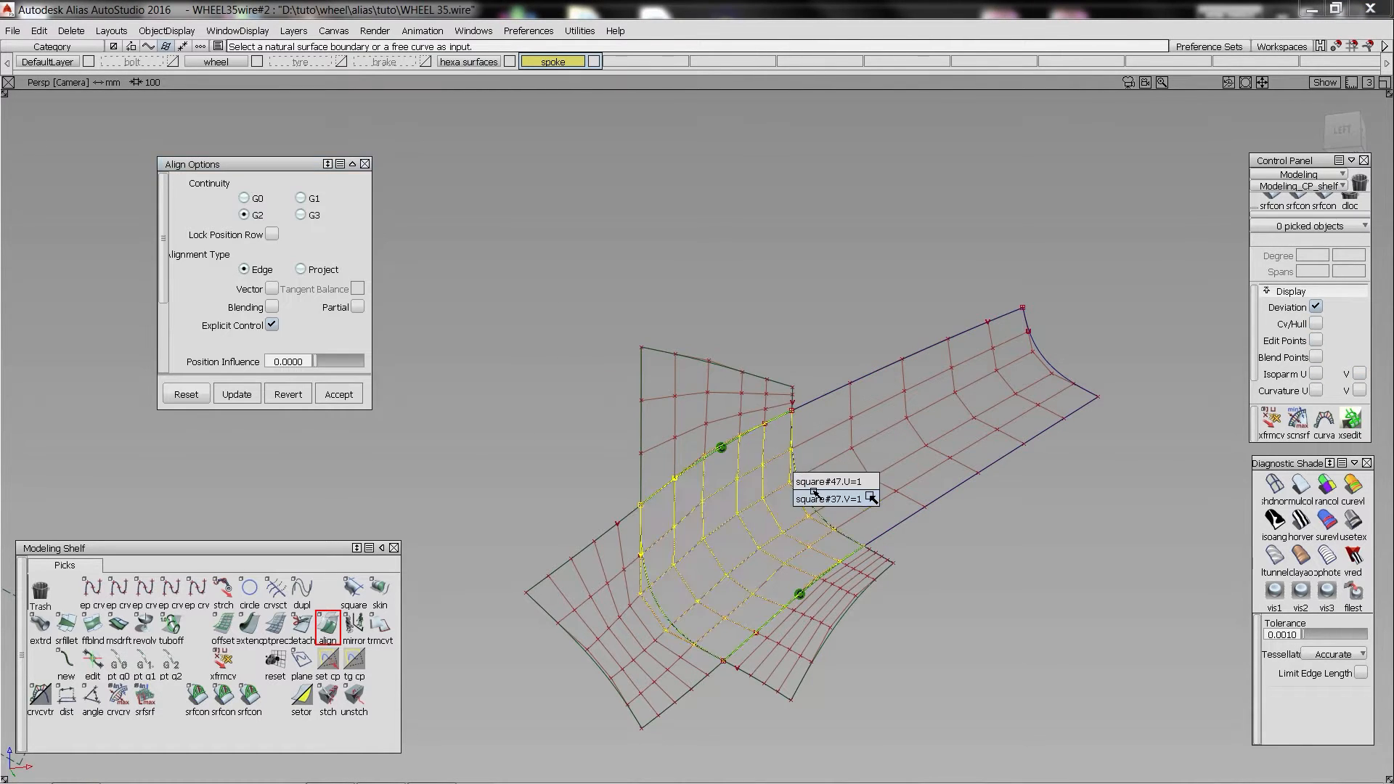
click(814, 484)
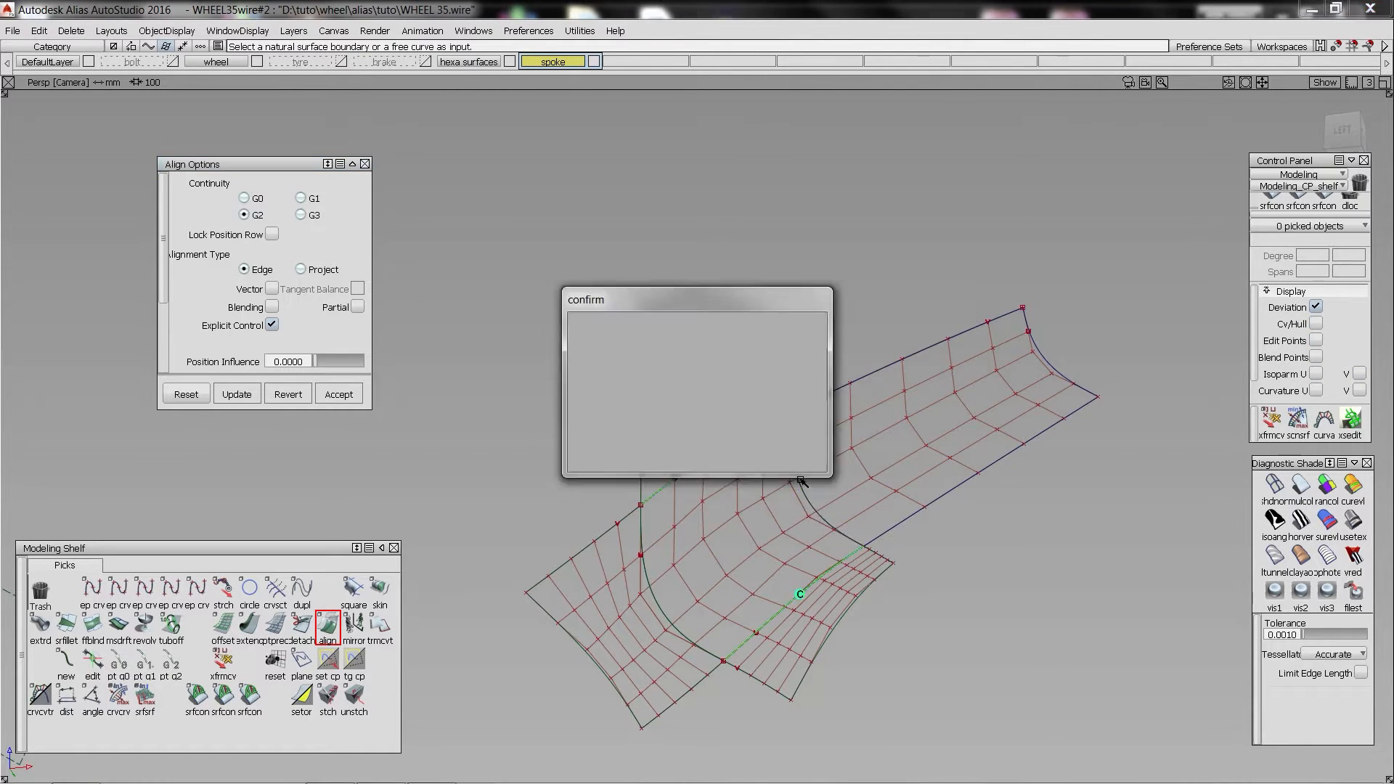
click(272, 288)
scroll(341, 312, down, 5)
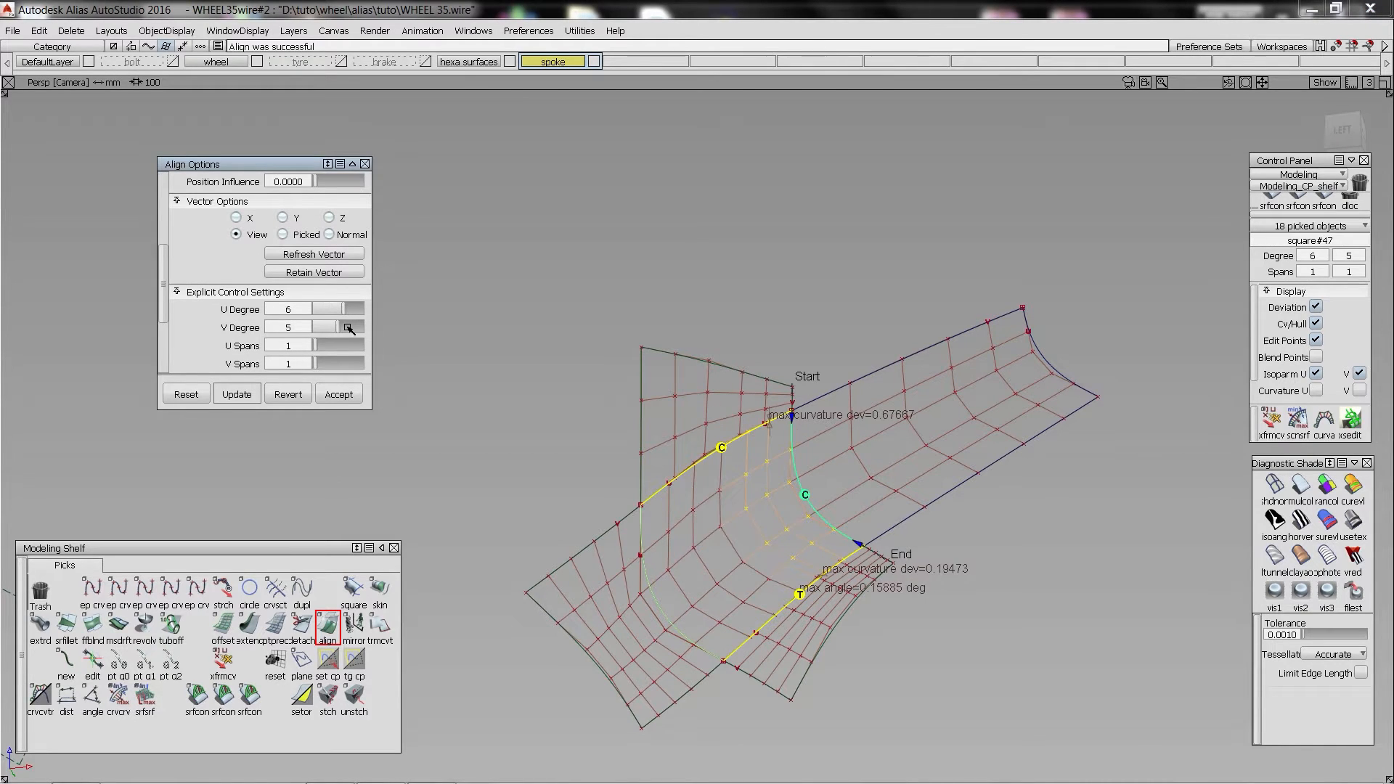
click(349, 328)
click(352, 311)
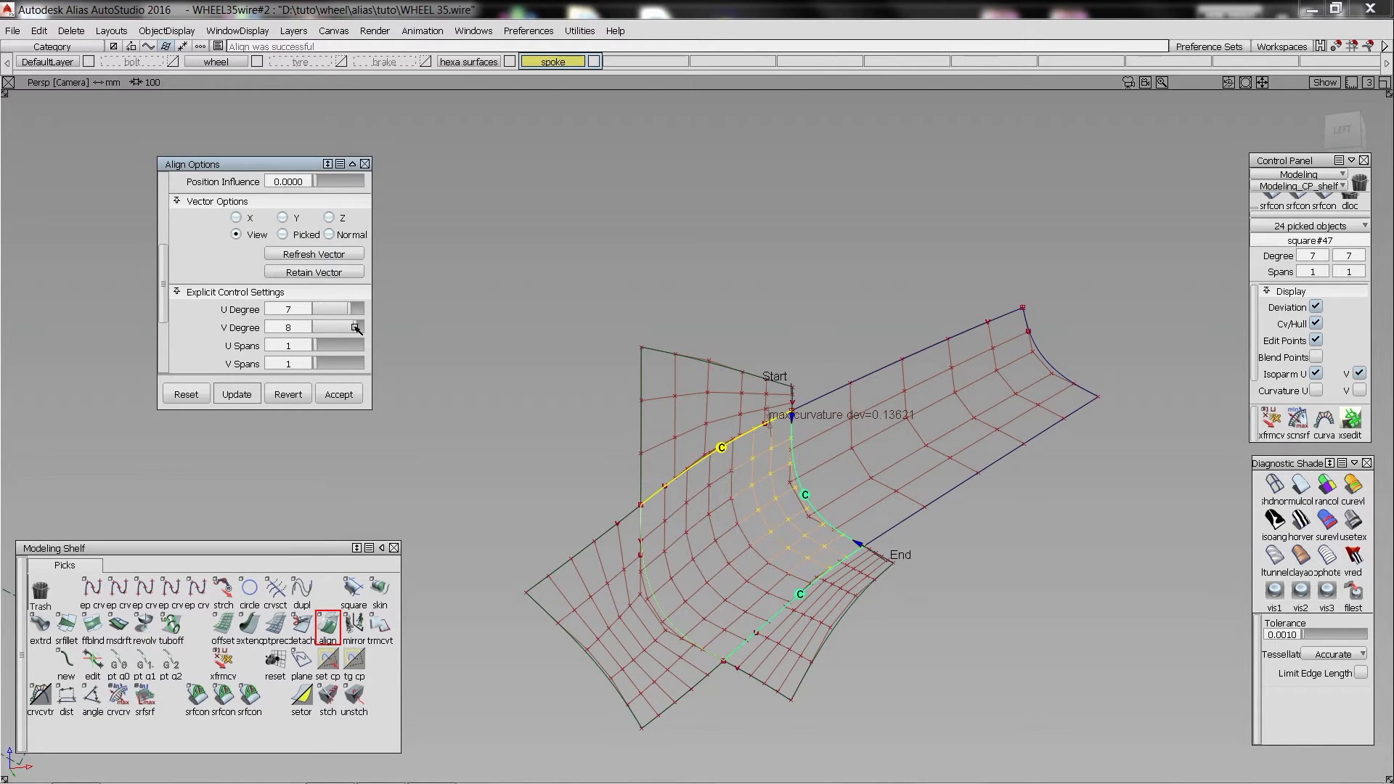
- Align the new patch's remaining curved edge to the adjoining lower-left surface with G2 continuity and Edge alignment
click(639, 559)
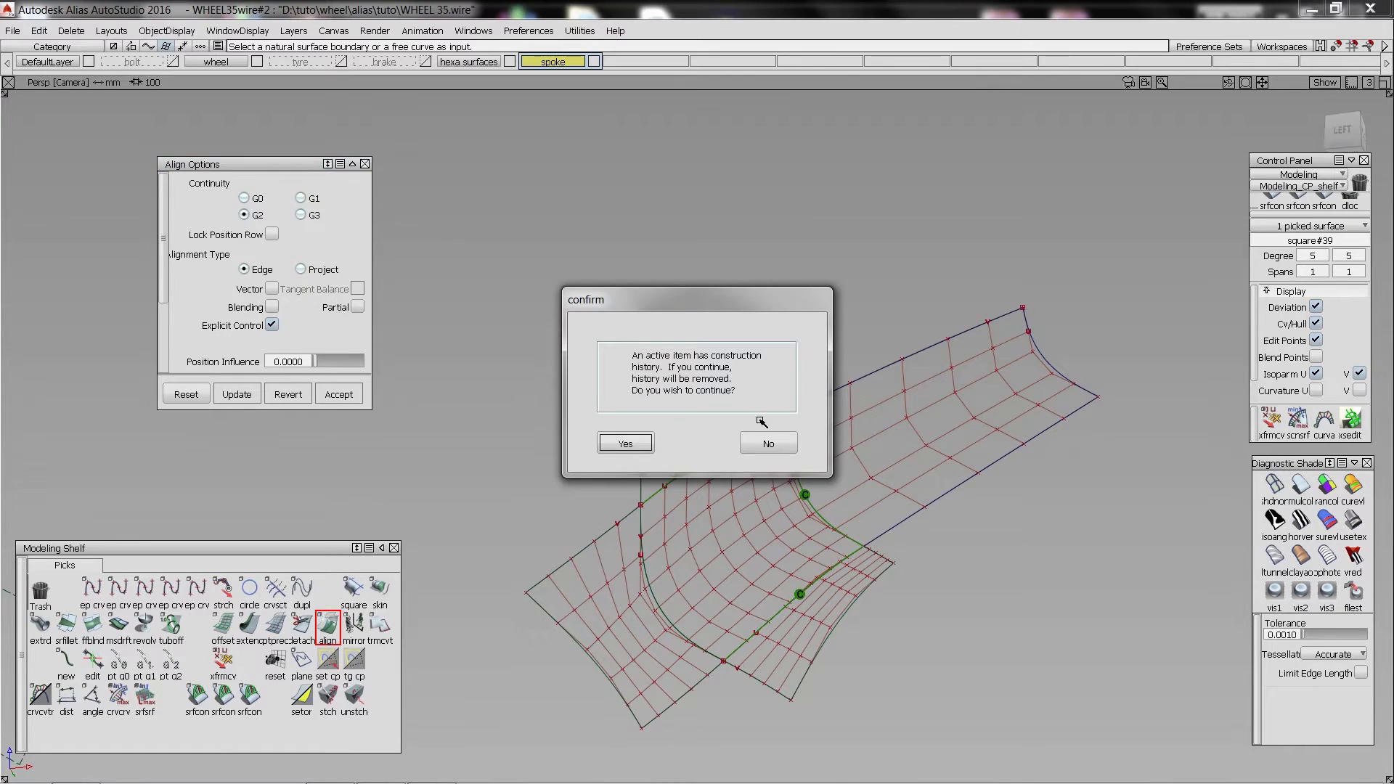
click(766, 443)
click(642, 543)
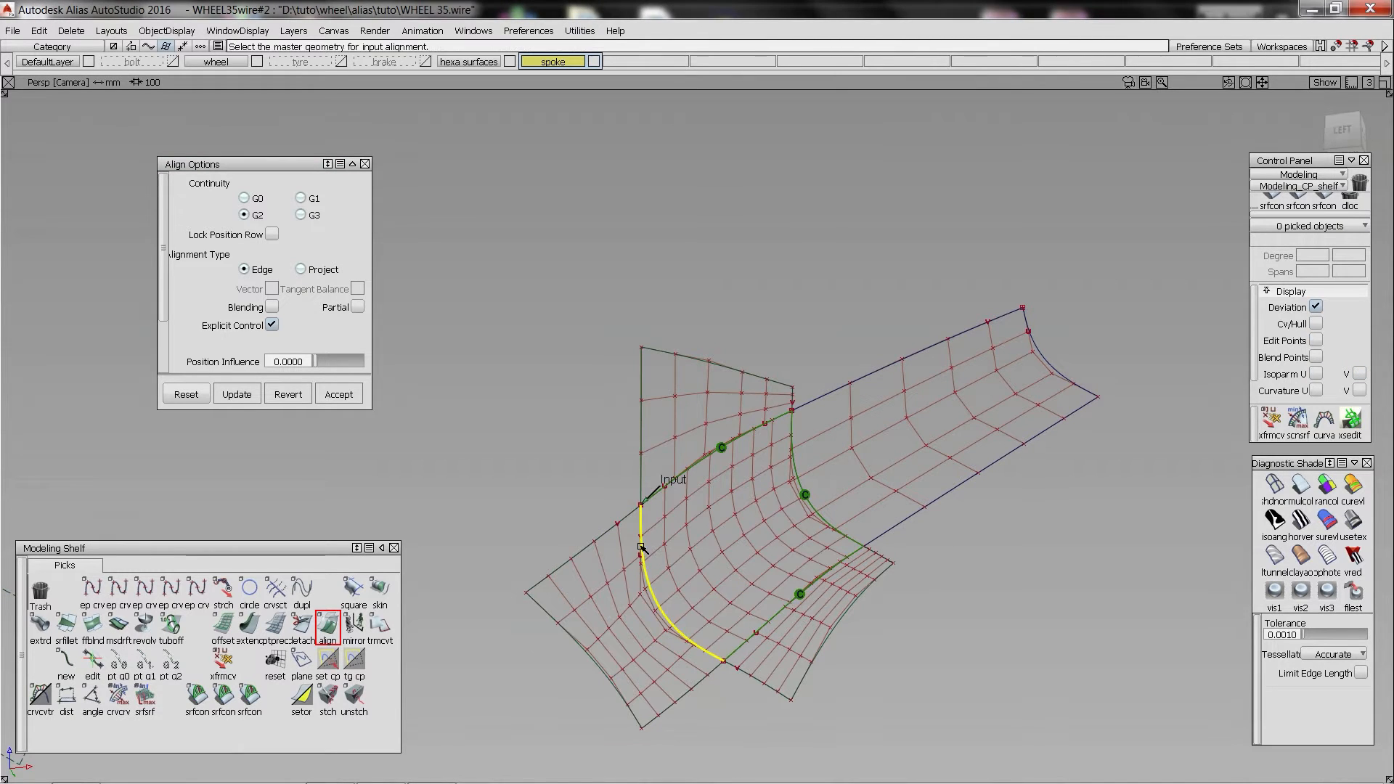
scroll(319, 283, down, 3)
click(356, 295)
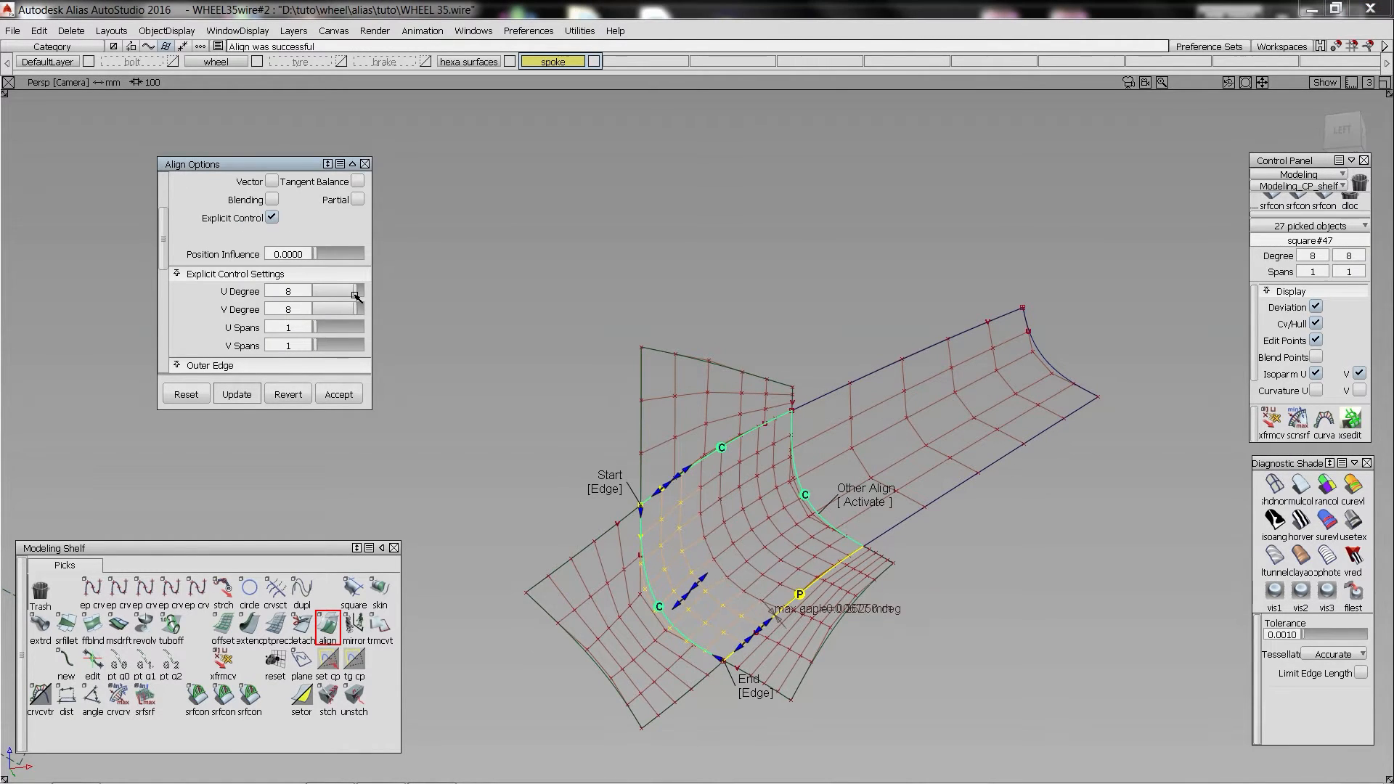
- Enable Vector for the last edge alignment and set the patch's explicit degrees to U 7 and V 8
scroll(341, 292, up, 4)
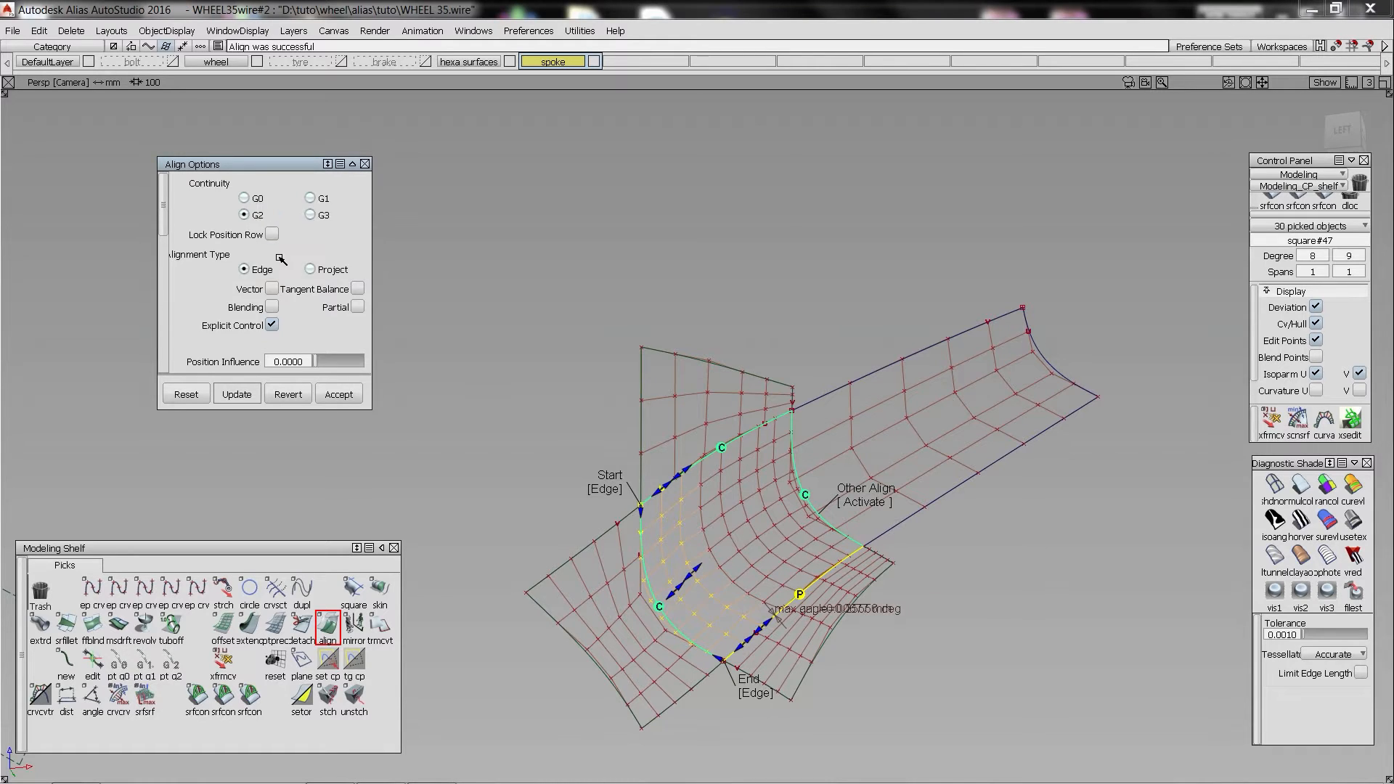
click(273, 290)
scroll(309, 297, down, 4)
scroll(342, 303, down, 3)
click(347, 307)
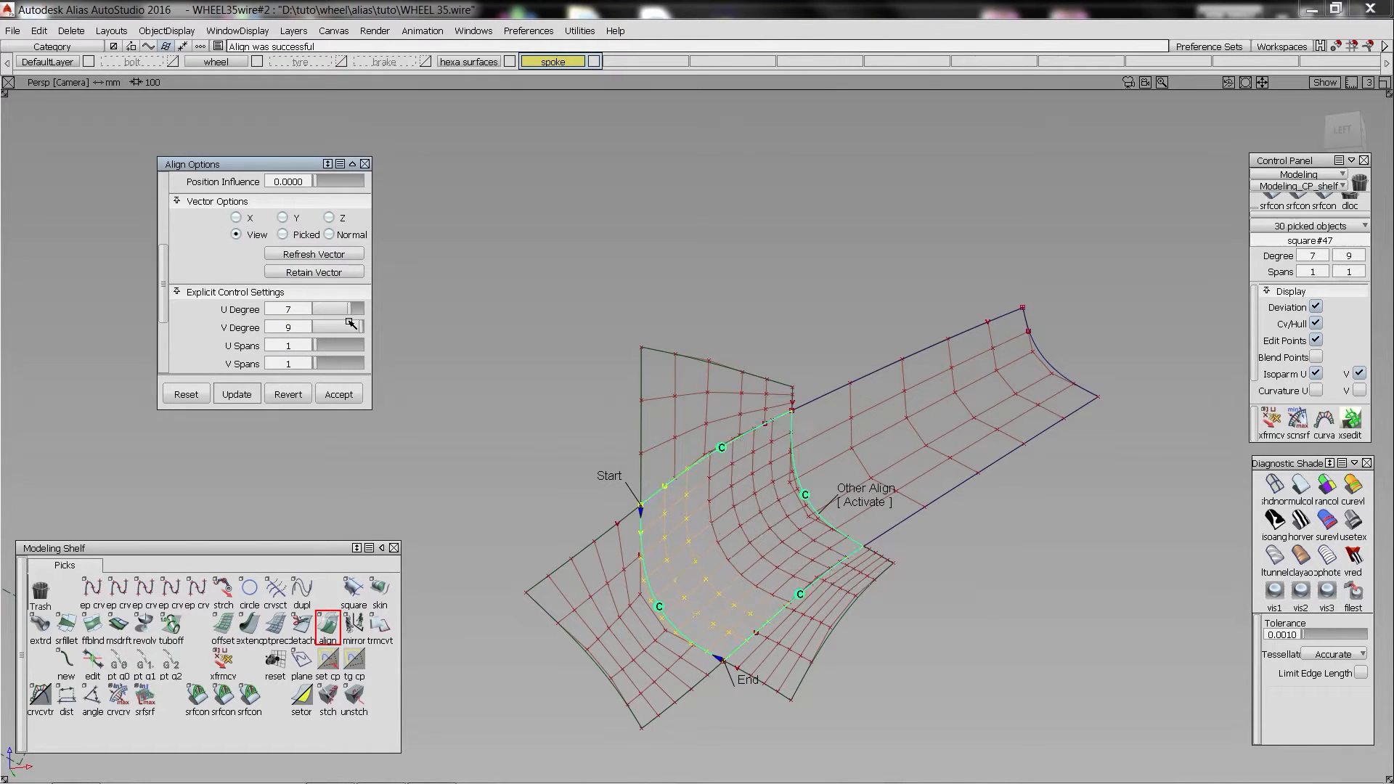
click(353, 325)
click(609, 349)
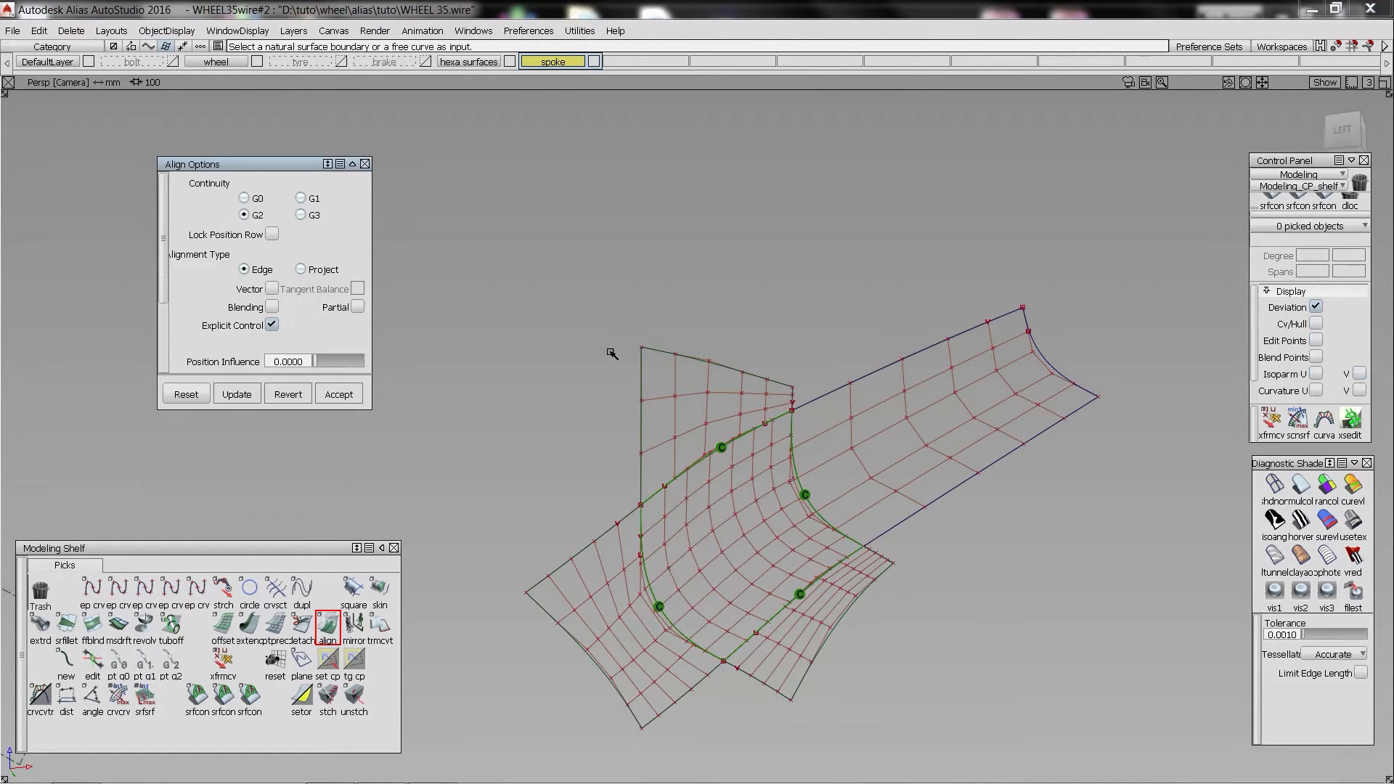
- Show BW Horz zebra shading on the patch and its neighbours, and hide the control vertices and hulls of all five surfaces
ctrl+shift+drag(609, 349, 763, 534)
mouse_move(658, 407)
alt+shift+mouse_down()
mouse_move(716, 341)
mouse_move(581, 436)
mouse_move(653, 394)
alt+shift+mouse_up()
click(768, 446)
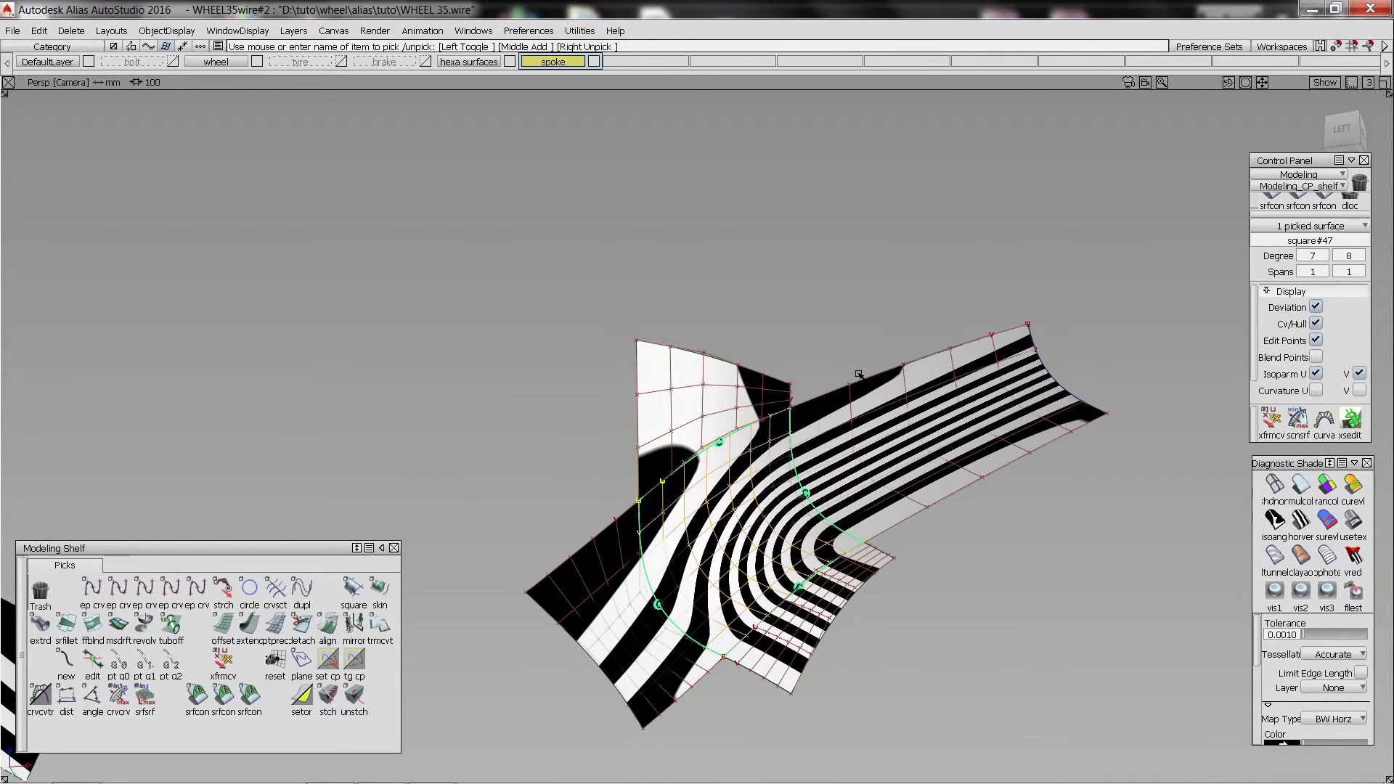
ctrl+shift+drag(510, 268, 629, 386)
drag(486, 748, 1392, 305)
click(1316, 322)
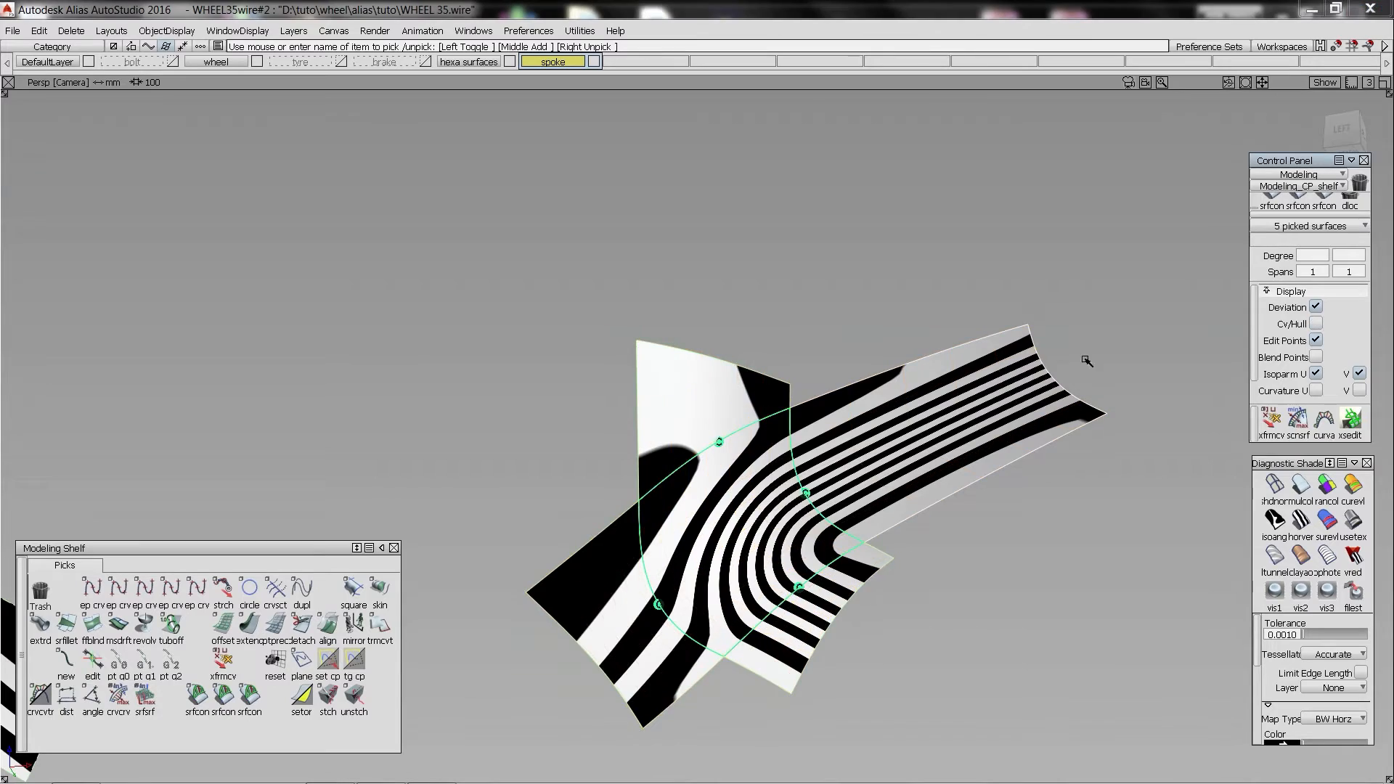
- Bring back the whole wheel with multi-colour shading and hide the control vertices and hulls of the spoke surfaces
click(902, 286)
alt+shift+drag(902, 287, 882, 312)
alt+shift+right_drag(883, 313, 809, 430)
click(1276, 483)
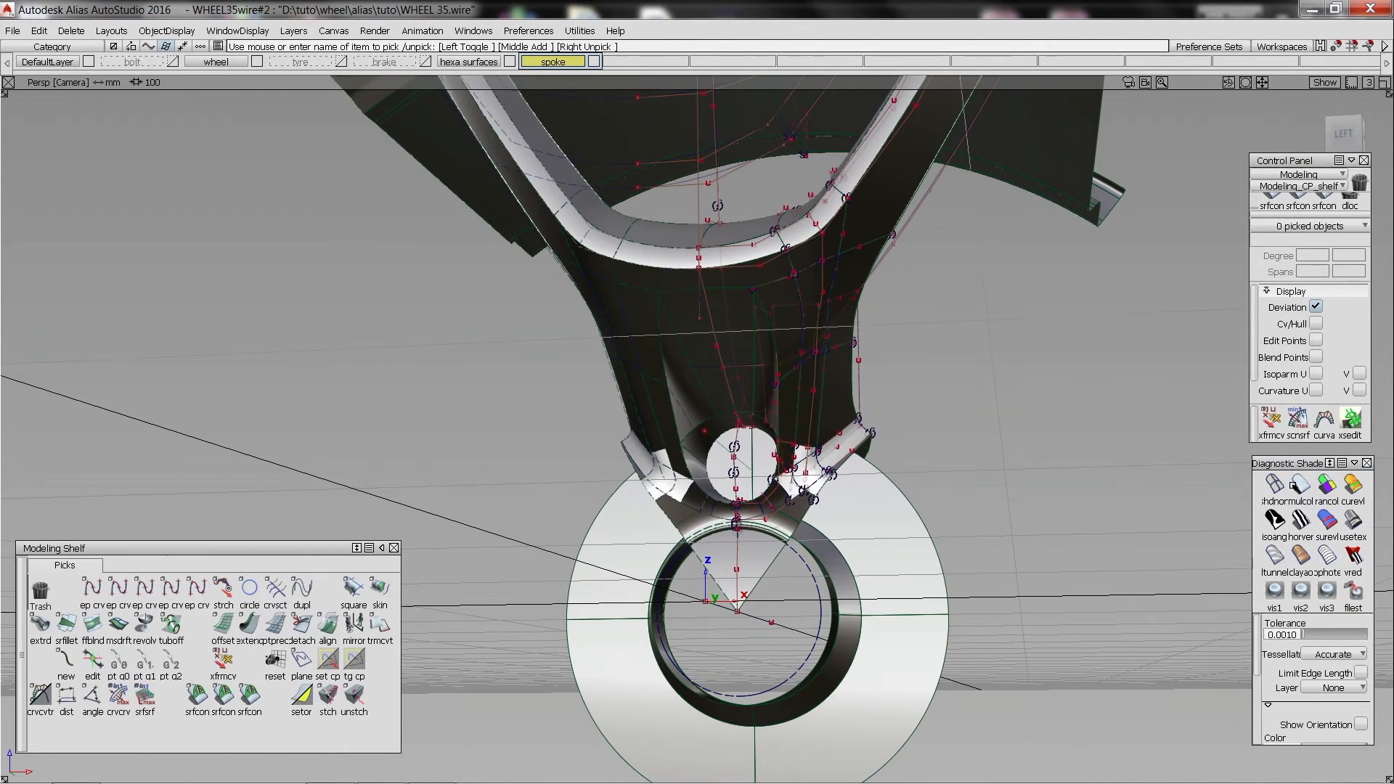
click(1293, 485)
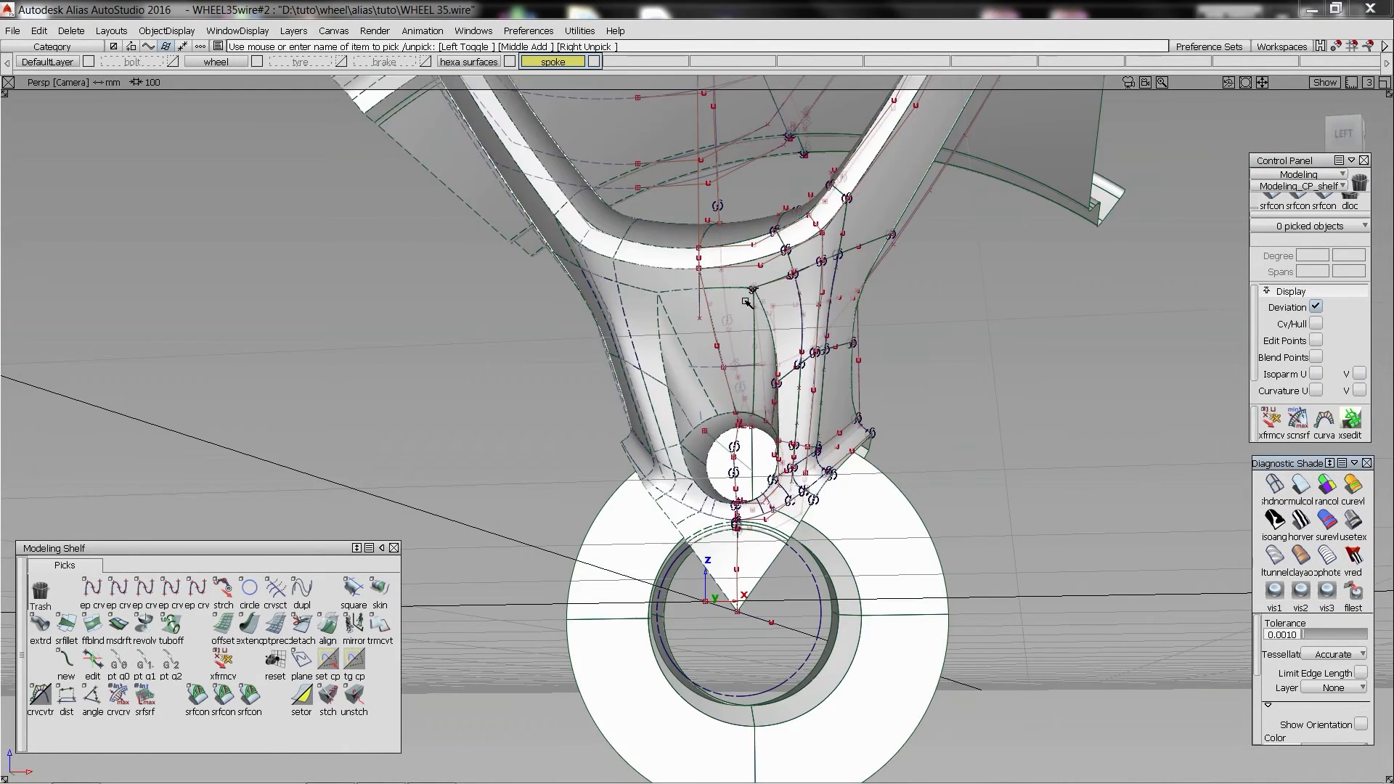
alt+shift+drag(872, 239, 836, 298)
alt+shift+right_drag(835, 298, 641, 177)
drag(581, 148, 1162, 668)
alt+shift+right_drag(859, 421, 919, 494)
click(918, 494)
- Inspect the shaded spoke with and without surface lines, focusing on the upper edge of the round hole near the hub
key(alt+m)
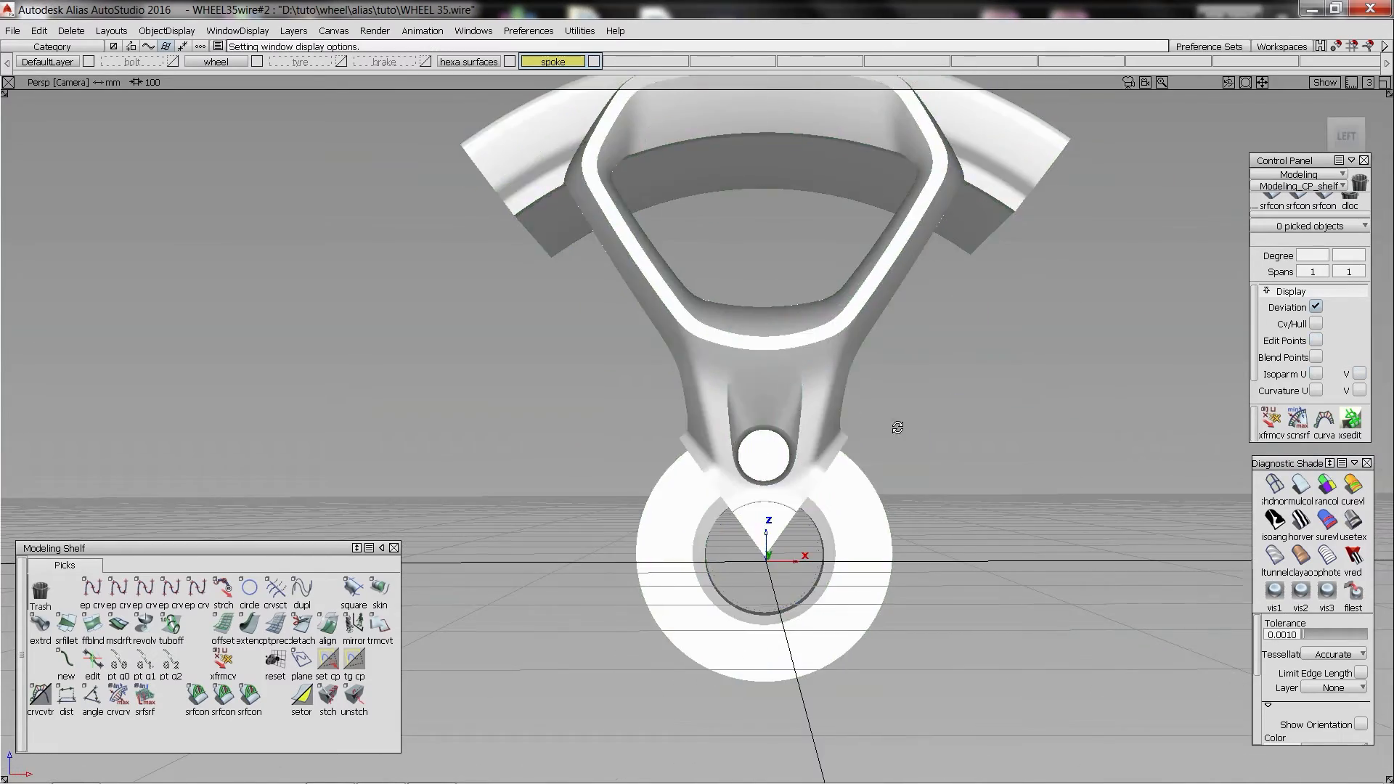
alt+shift+drag(899, 426, 803, 468)
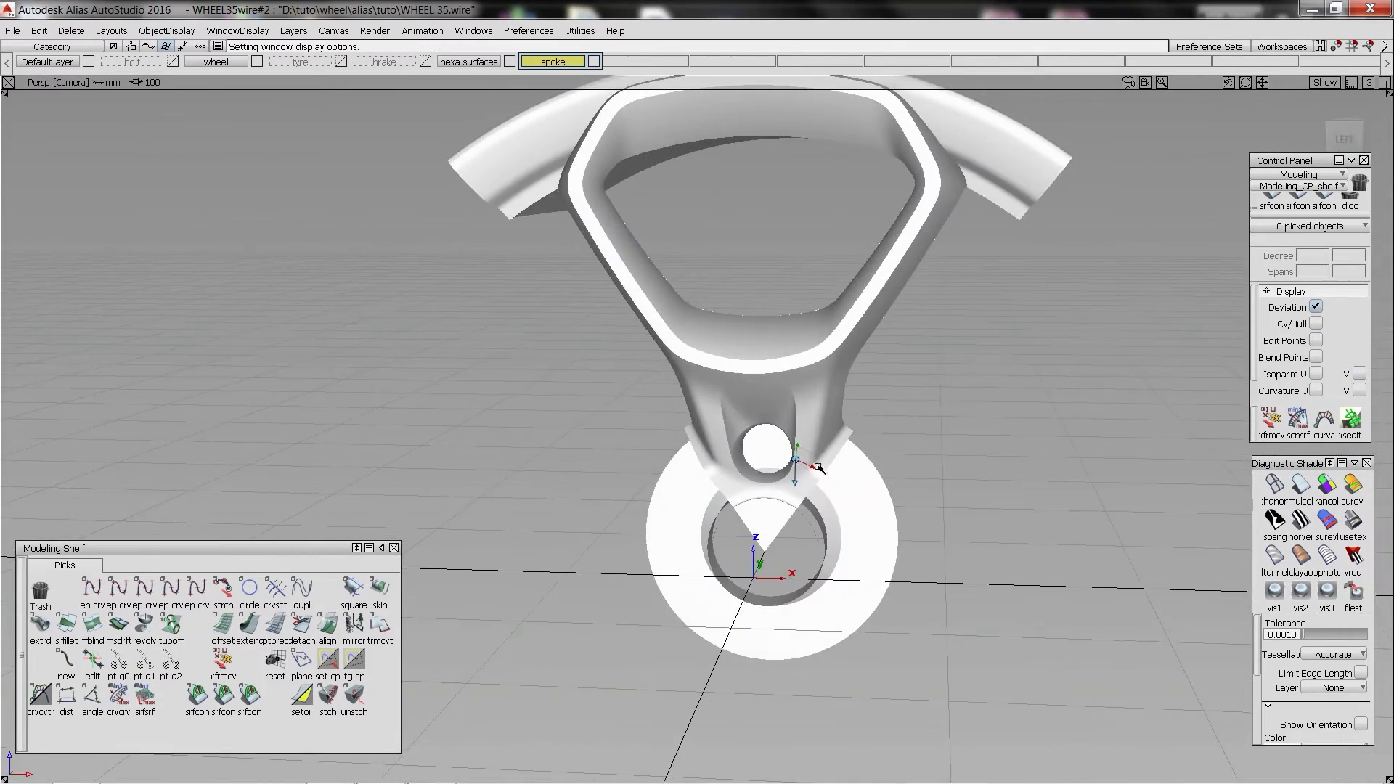
alt+shift+right_drag(803, 469, 965, 389)
key(alt+m)
alt+shift+drag(842, 401, 752, 323)
alt+shift+right_drag(751, 324, 807, 321)
alt+shift+middle_drag(814, 308, 803, 361)
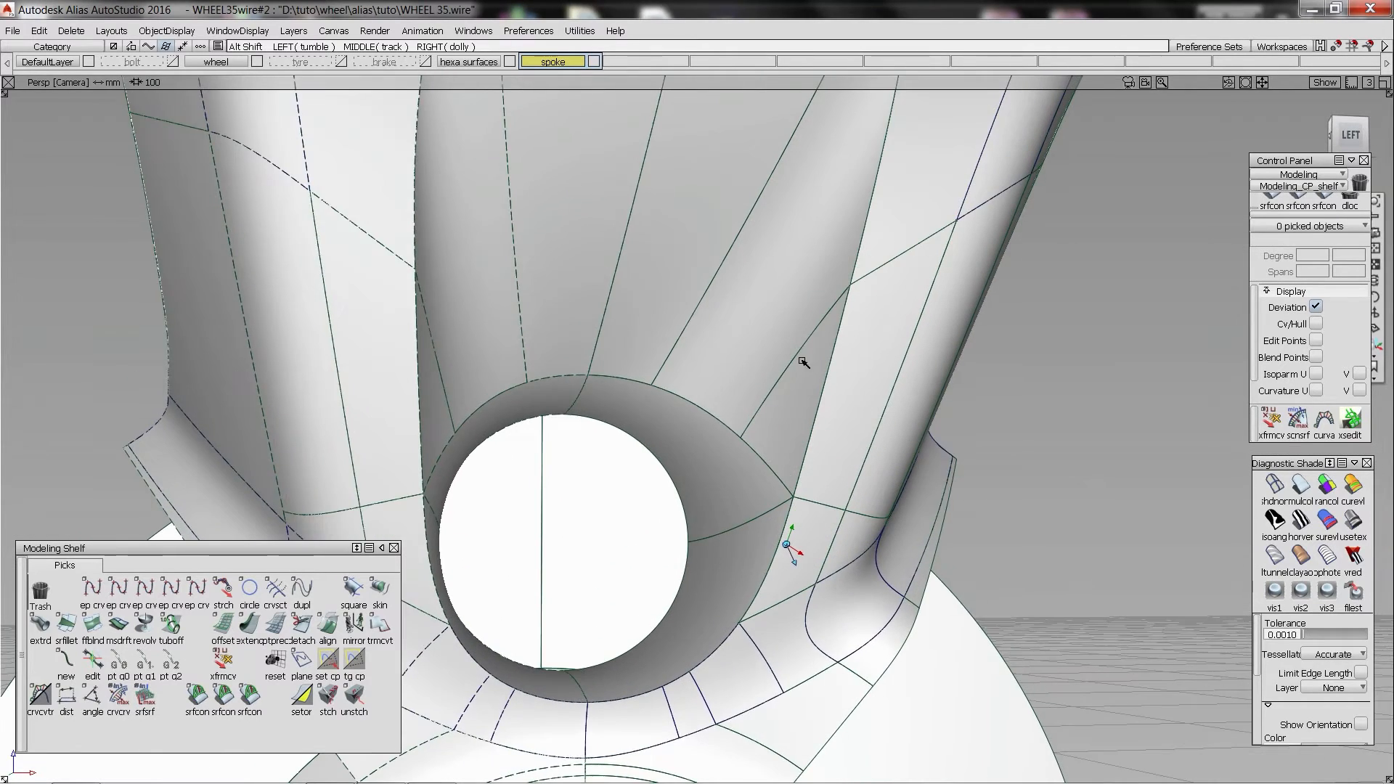
alt+shift+drag(803, 360, 763, 436)
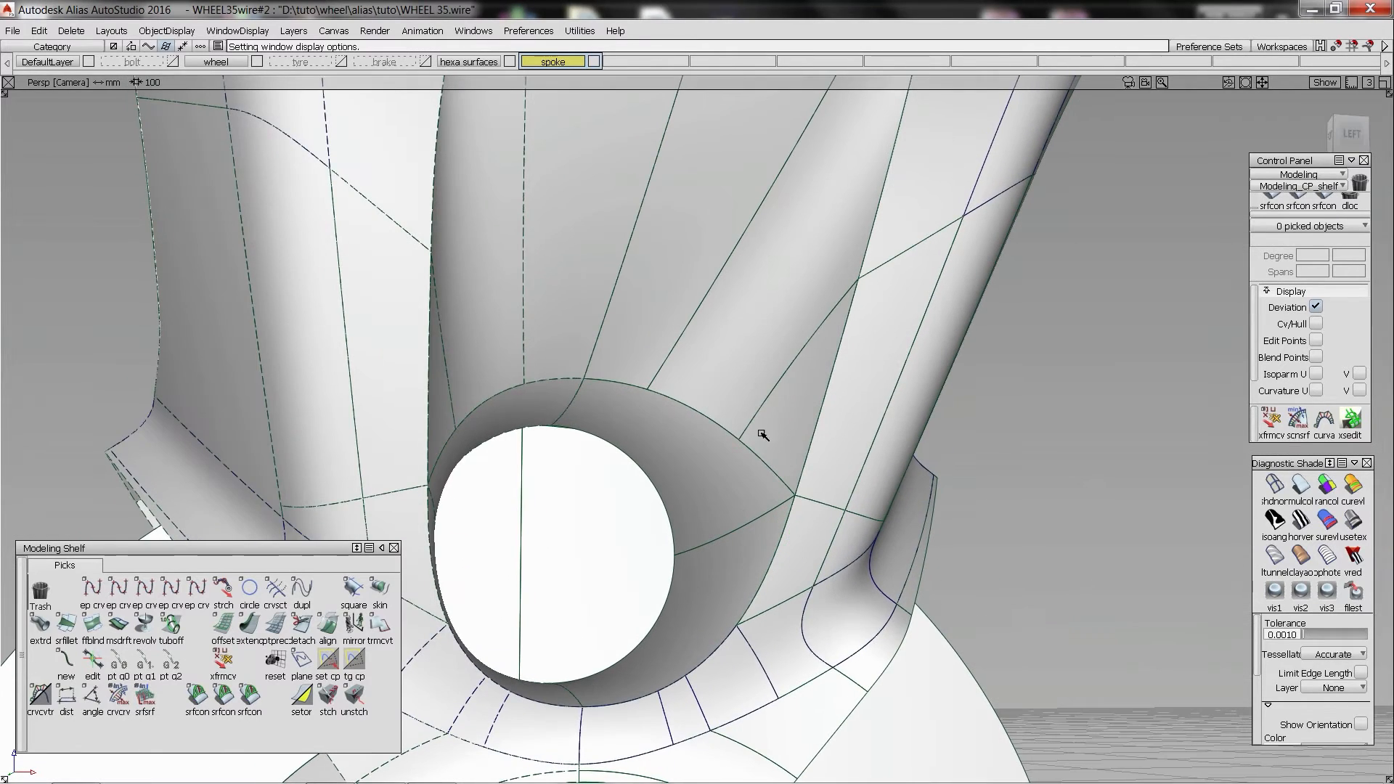
- Create a tubular offset of radius 2.5 along the round hole's upper edge and delete the tube, keeping its curves on surface
click(179, 626)
click(645, 393)
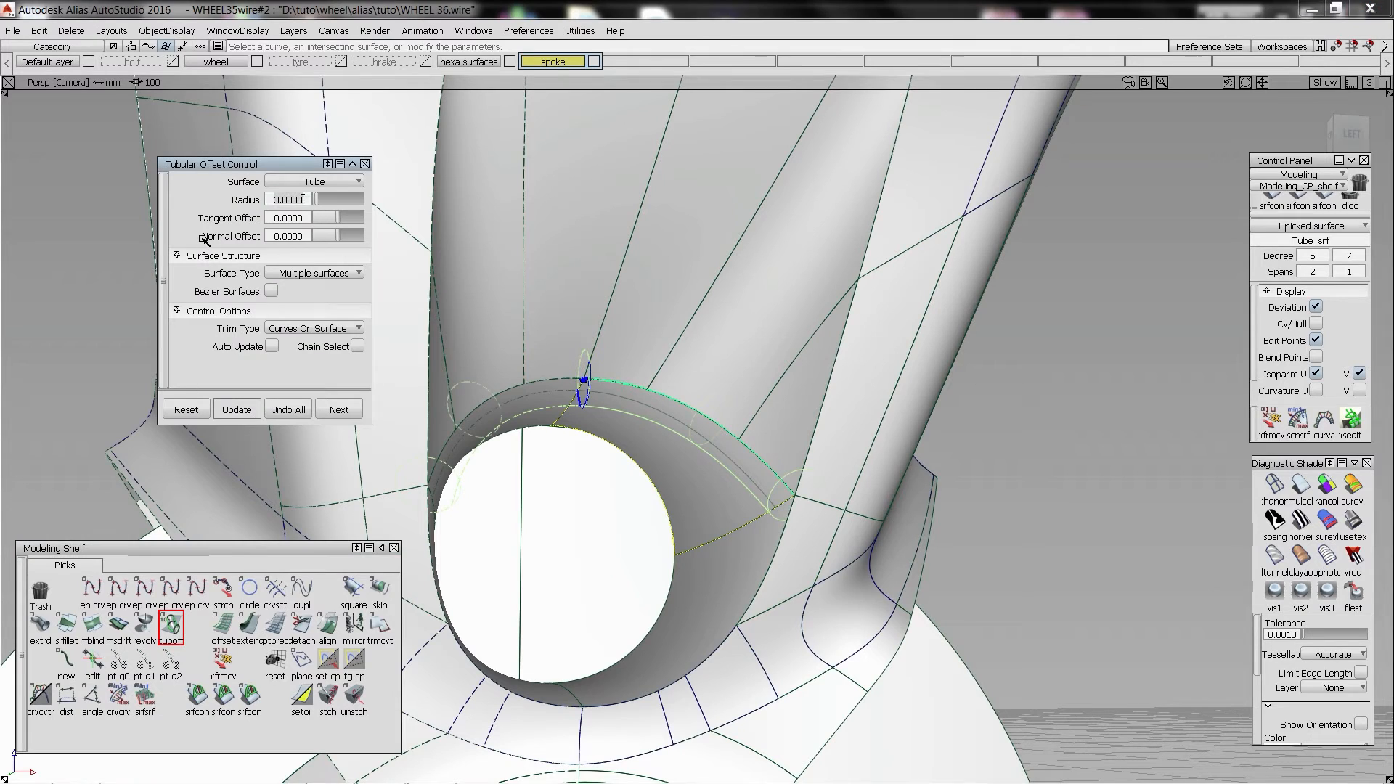
text(2.5)
key(Return)
click(774, 388)
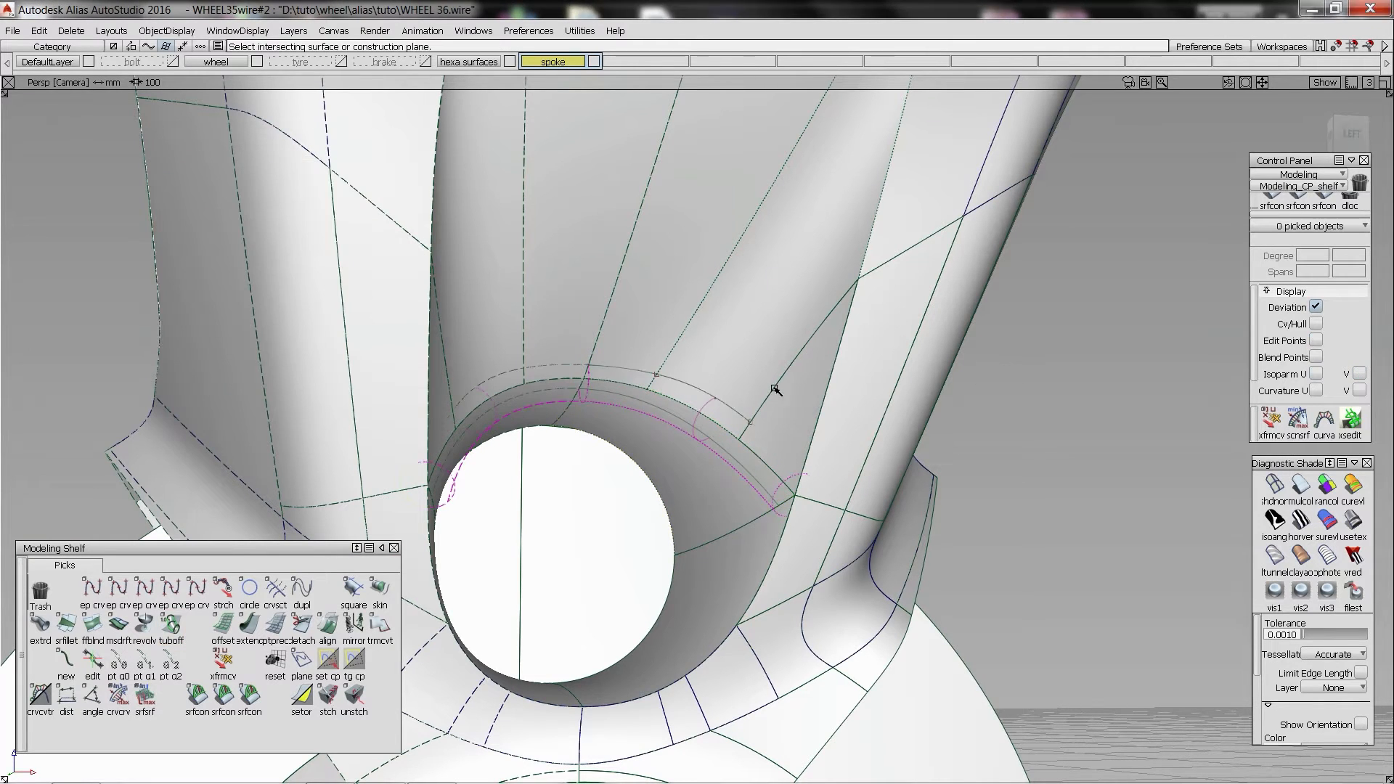
click(709, 405)
key(Delete)
ctrl+shift+middle_drag(698, 386, 610, 371)
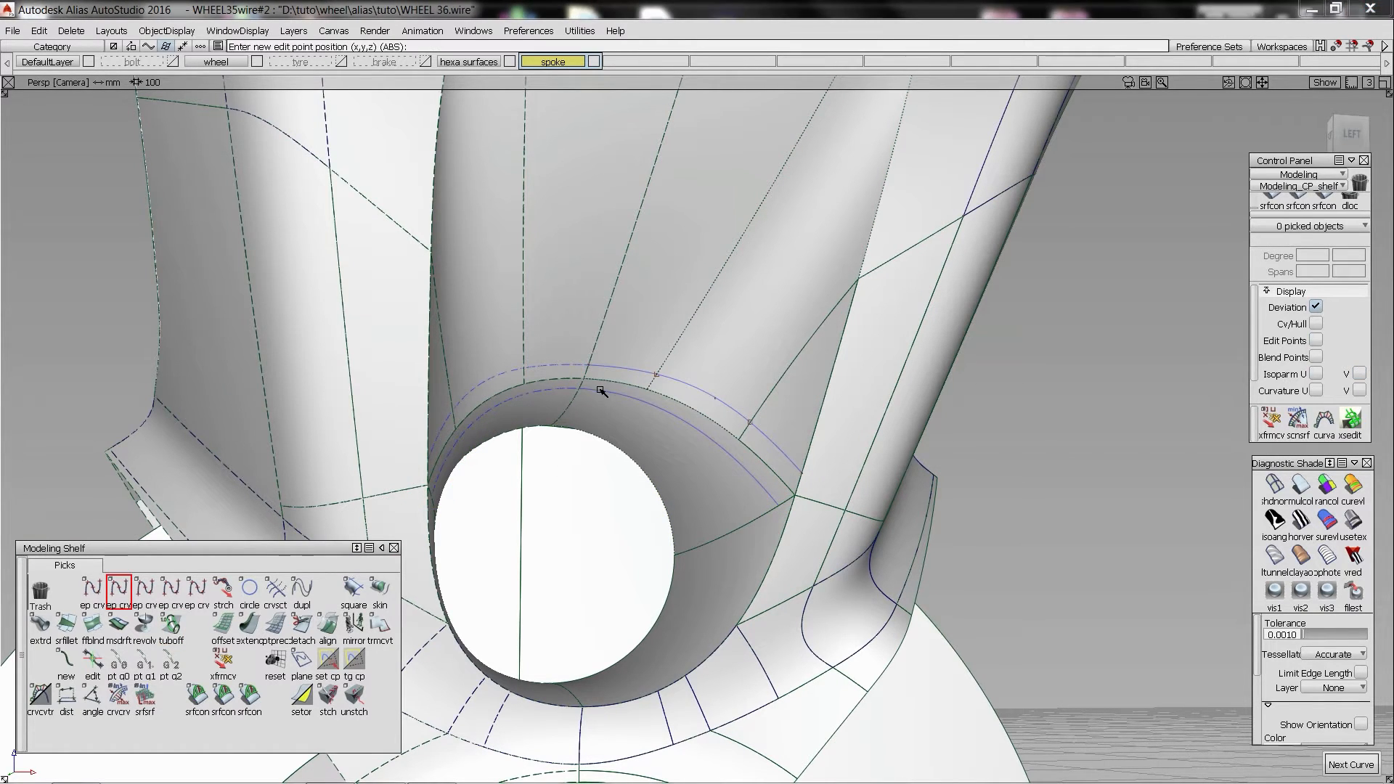
ctrl+alt+click(584, 390)
middle_click(760, 438)
ctrl+shift+middle_drag(728, 377, 790, 474)
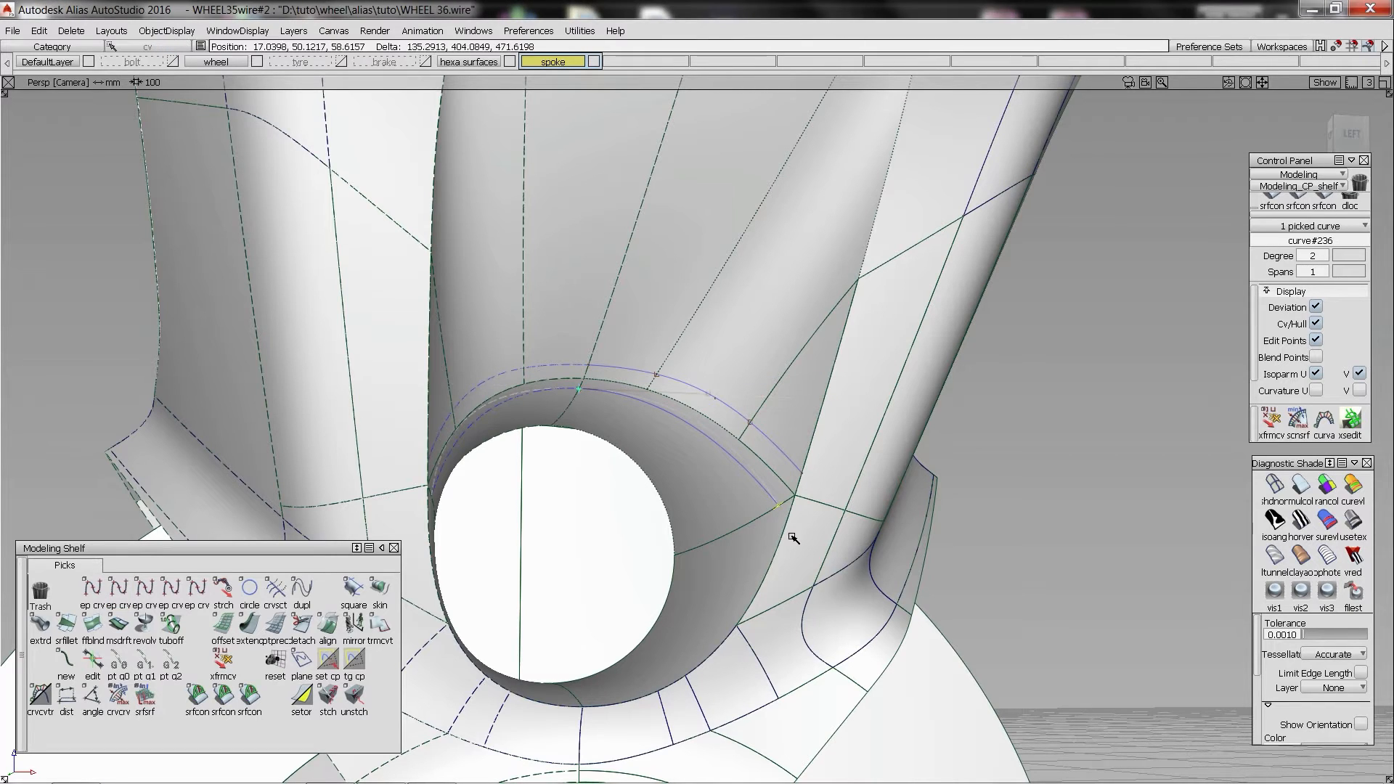
drag(663, 370, 735, 352)
ctrl+shift+middle_drag(684, 350, 763, 491)
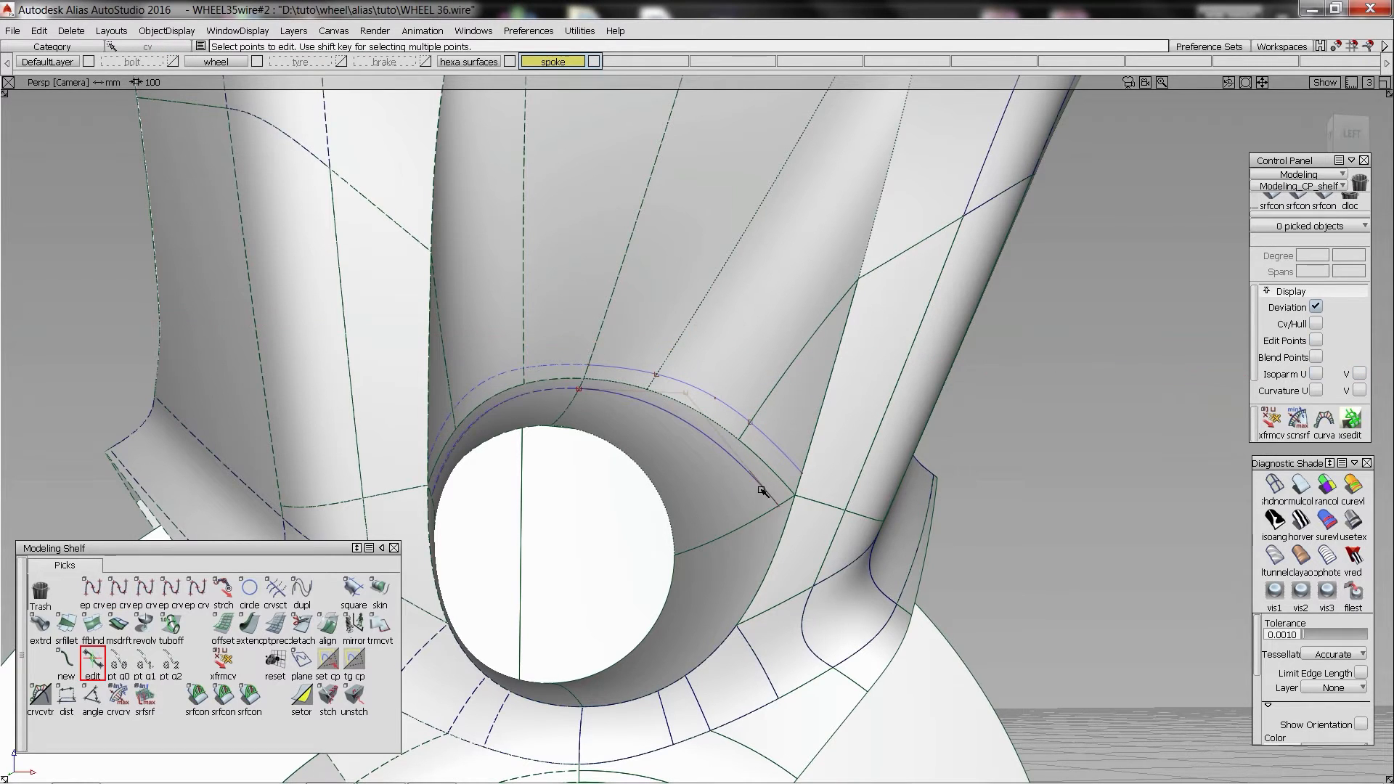
click(764, 494)
click(784, 442)
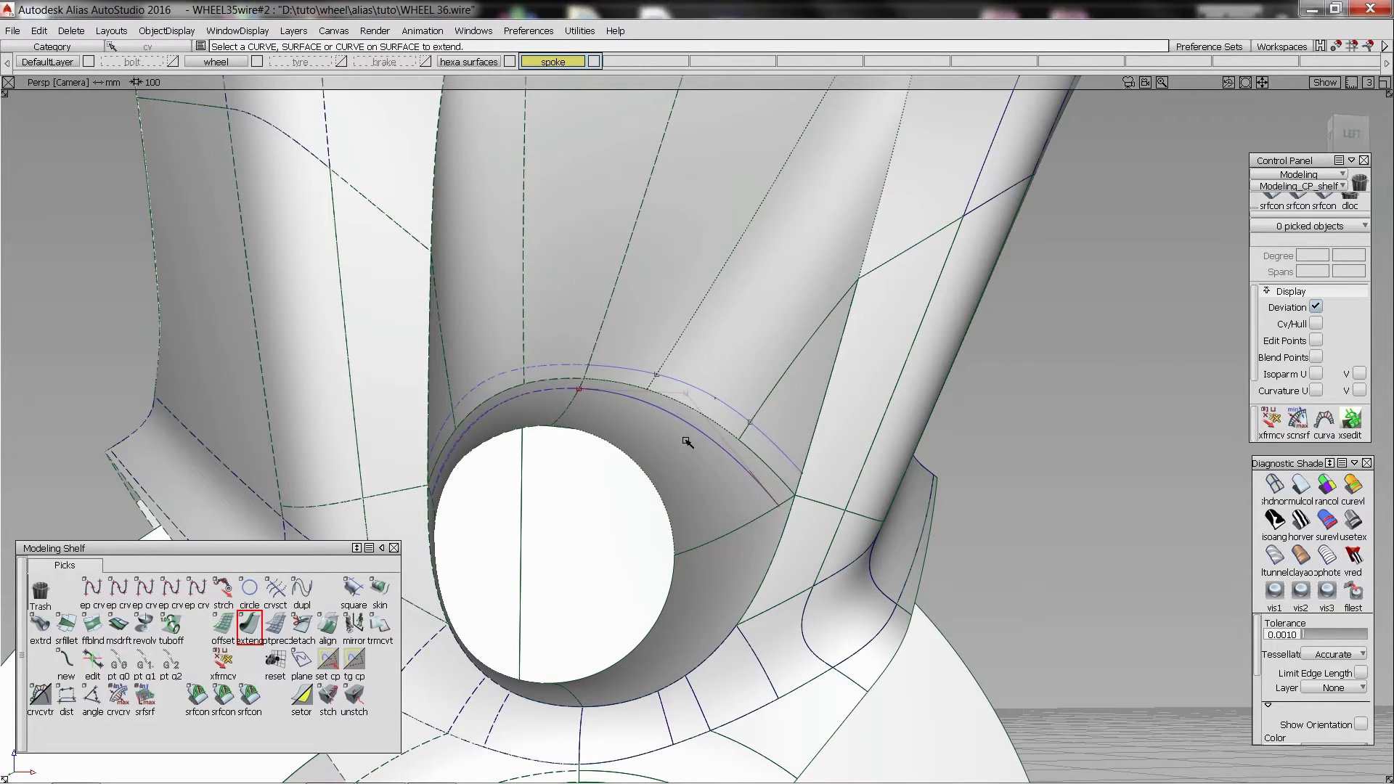
click(690, 429)
click(692, 415)
key(Delete)
click(625, 430)
- Draw a degree 2 curve following the outer offset line to the hole's pointed corner, and shape it with its middle control vertex
click(119, 592)
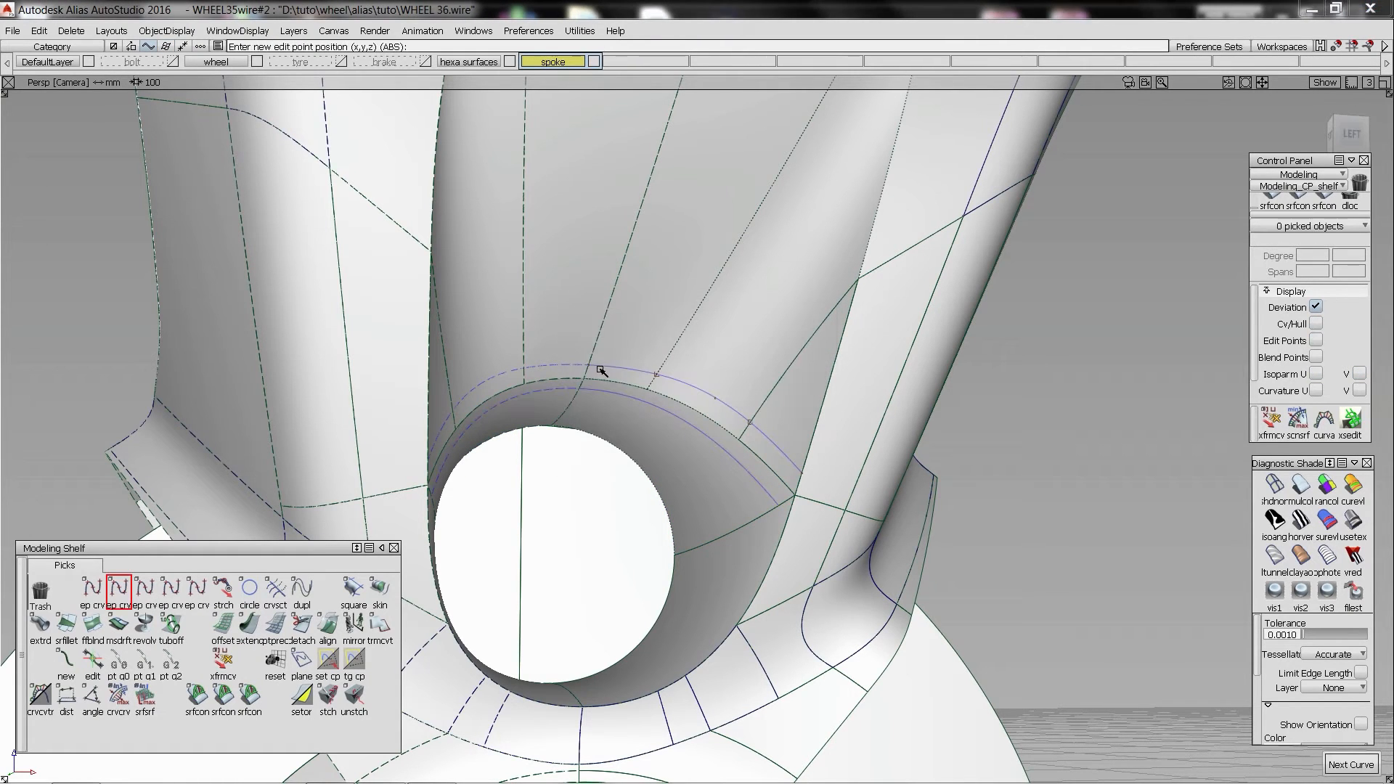
click(592, 365)
ctrl+shift+middle_drag(800, 376, 859, 358)
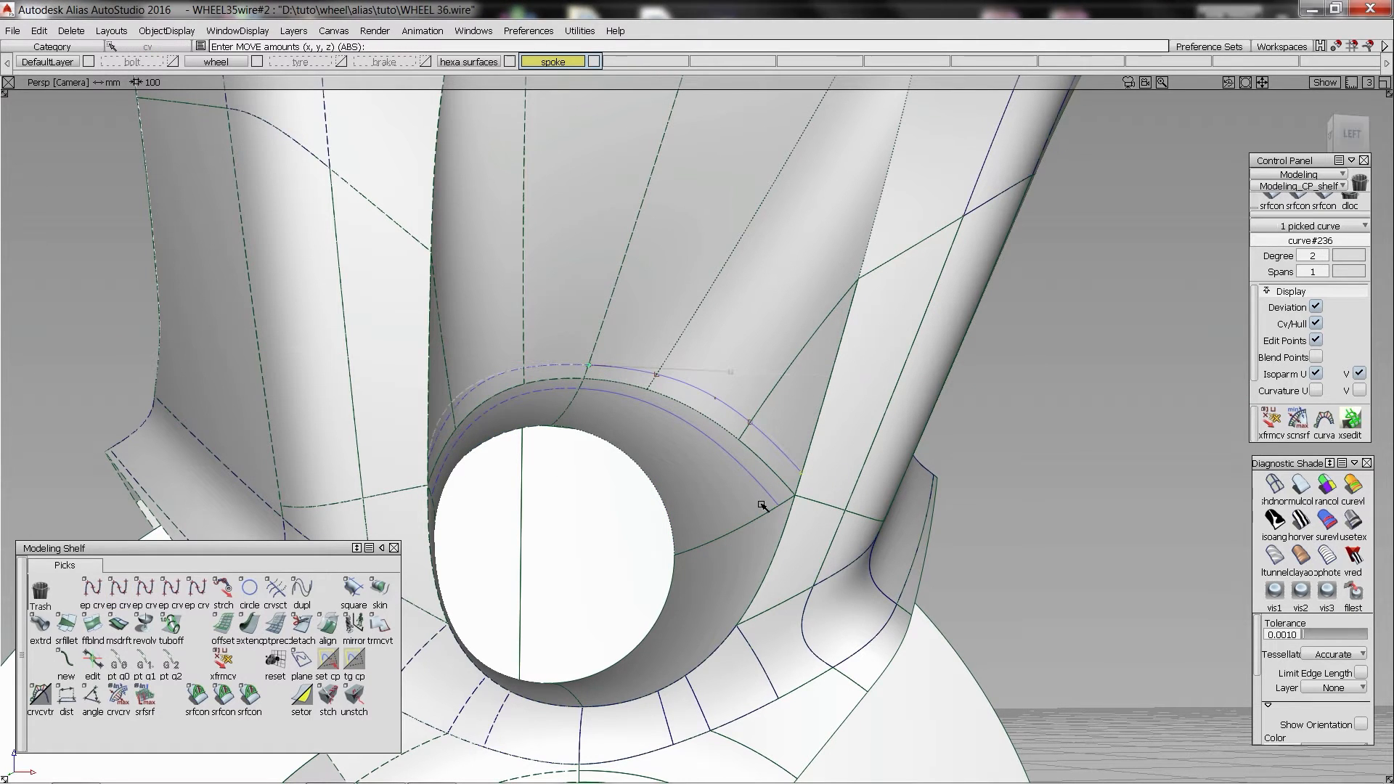
drag(732, 372, 734, 363)
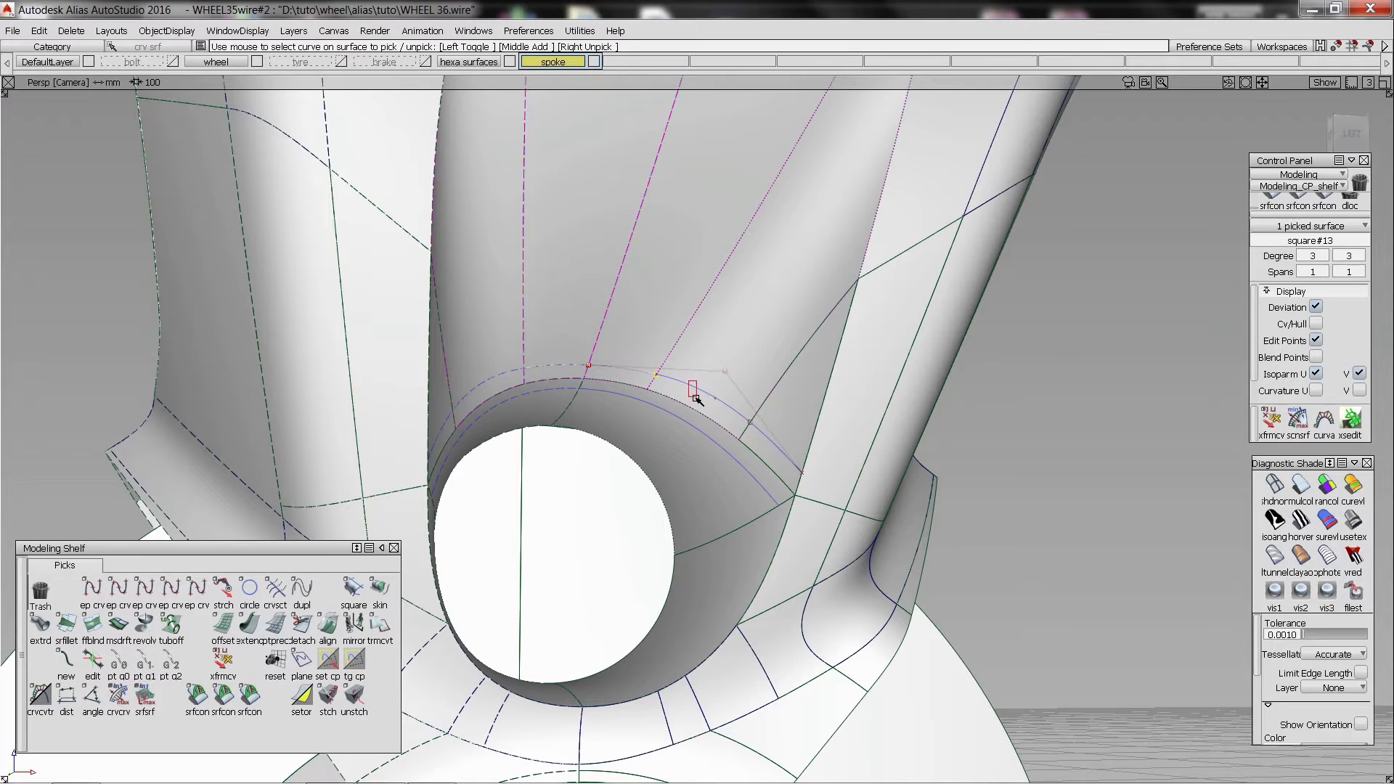
- Replace the outer offset lines by projecting the drawn curve onto the two spoke surfaces above the hole
click(772, 436)
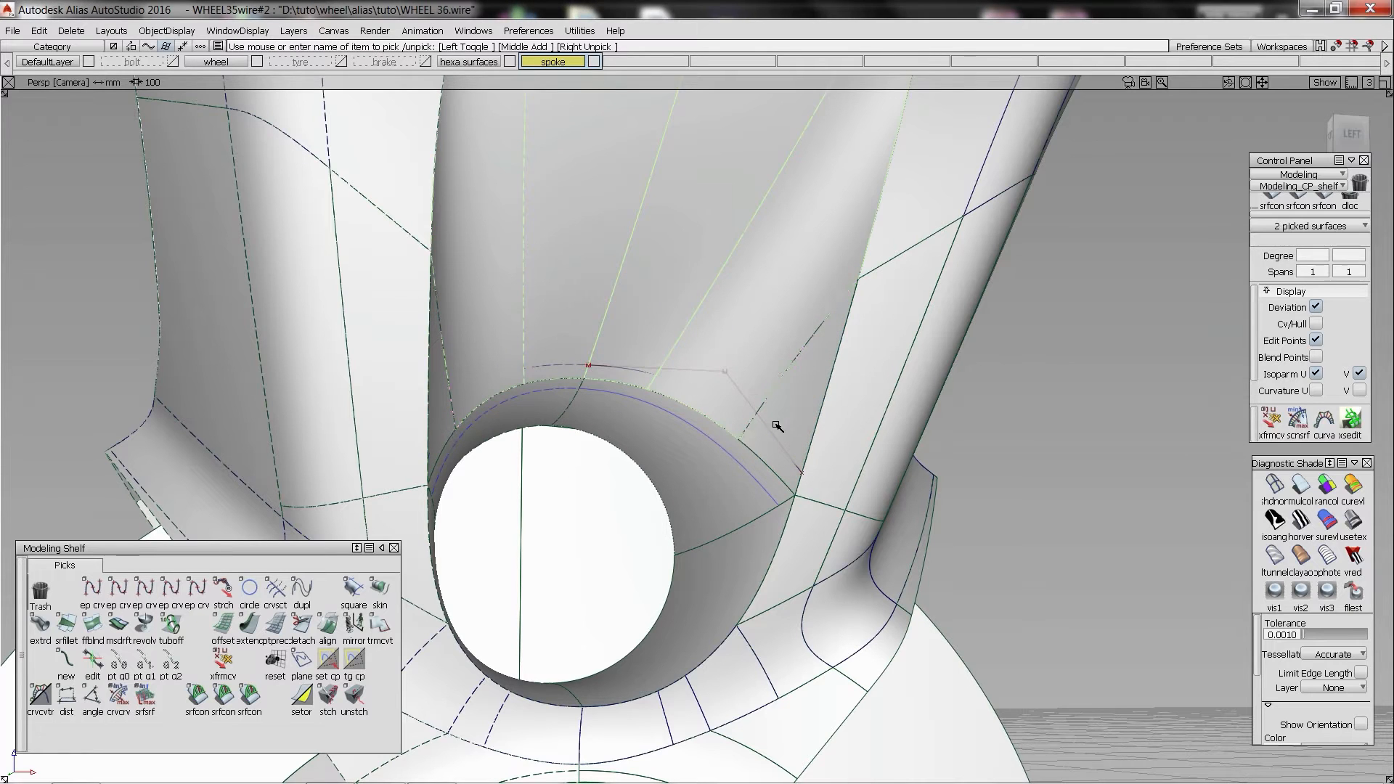
click(725, 371)
ctrl+shift+drag(717, 429, 719, 358)
- Trim the spoke surfaces and the hole surface back to their offset lines, leaving an open strip along the hole's upper edge
click(685, 228)
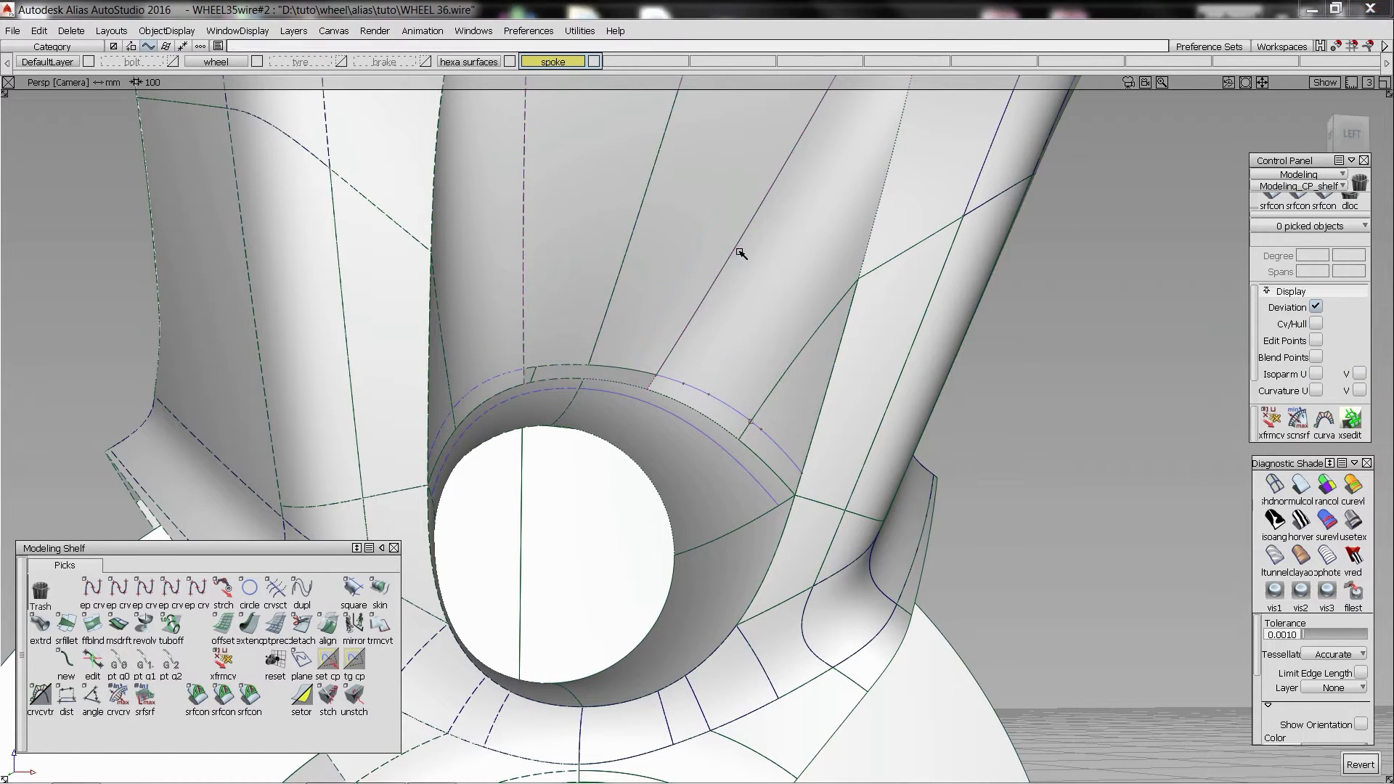
click(767, 294)
click(766, 294)
click(784, 436)
click(784, 436)
click(739, 480)
click(738, 482)
- Create blend curves across the open strip at its pointed end and at the next surface seam, adjusting the second curve's end direction
alt+shift+drag(738, 472, 872, 465)
click(66, 662)
click(802, 464)
click(761, 410)
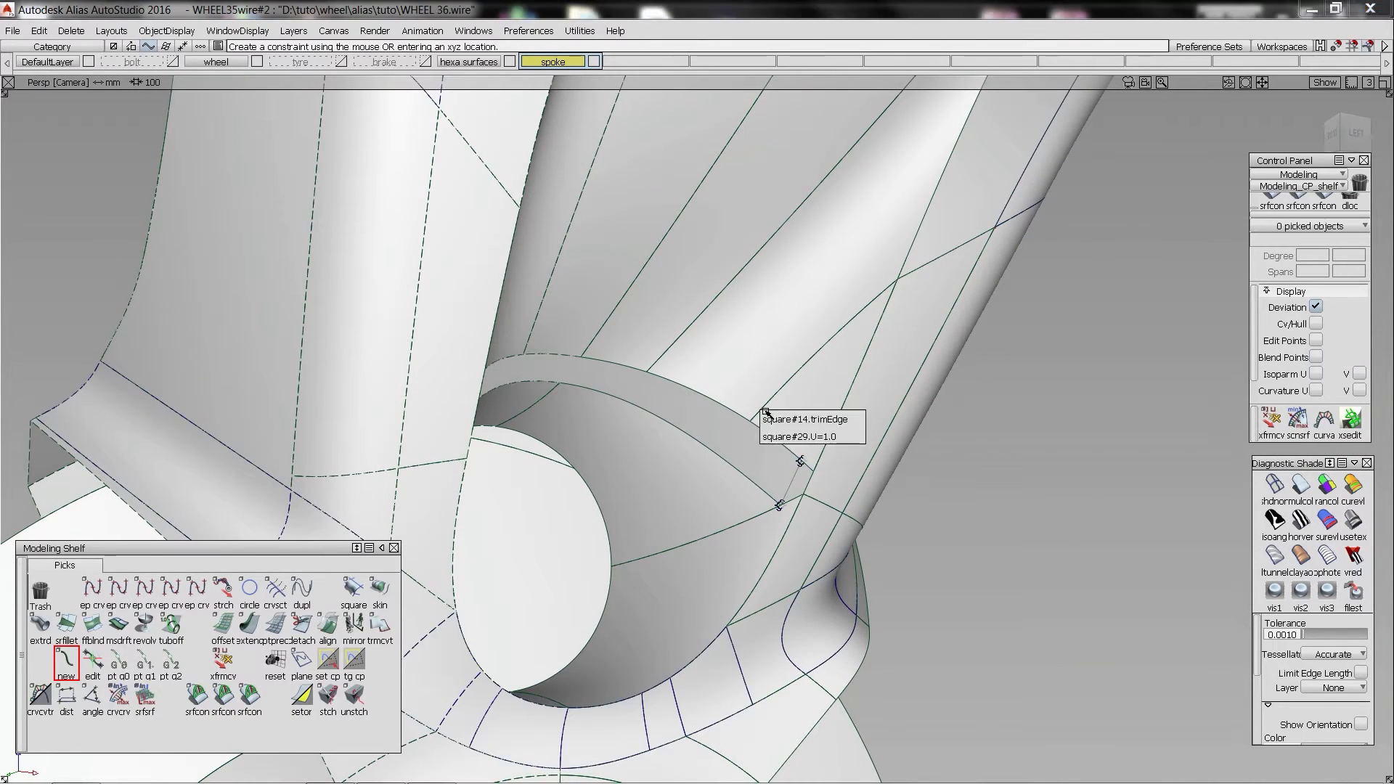
drag(770, 419, 740, 463)
click(748, 422)
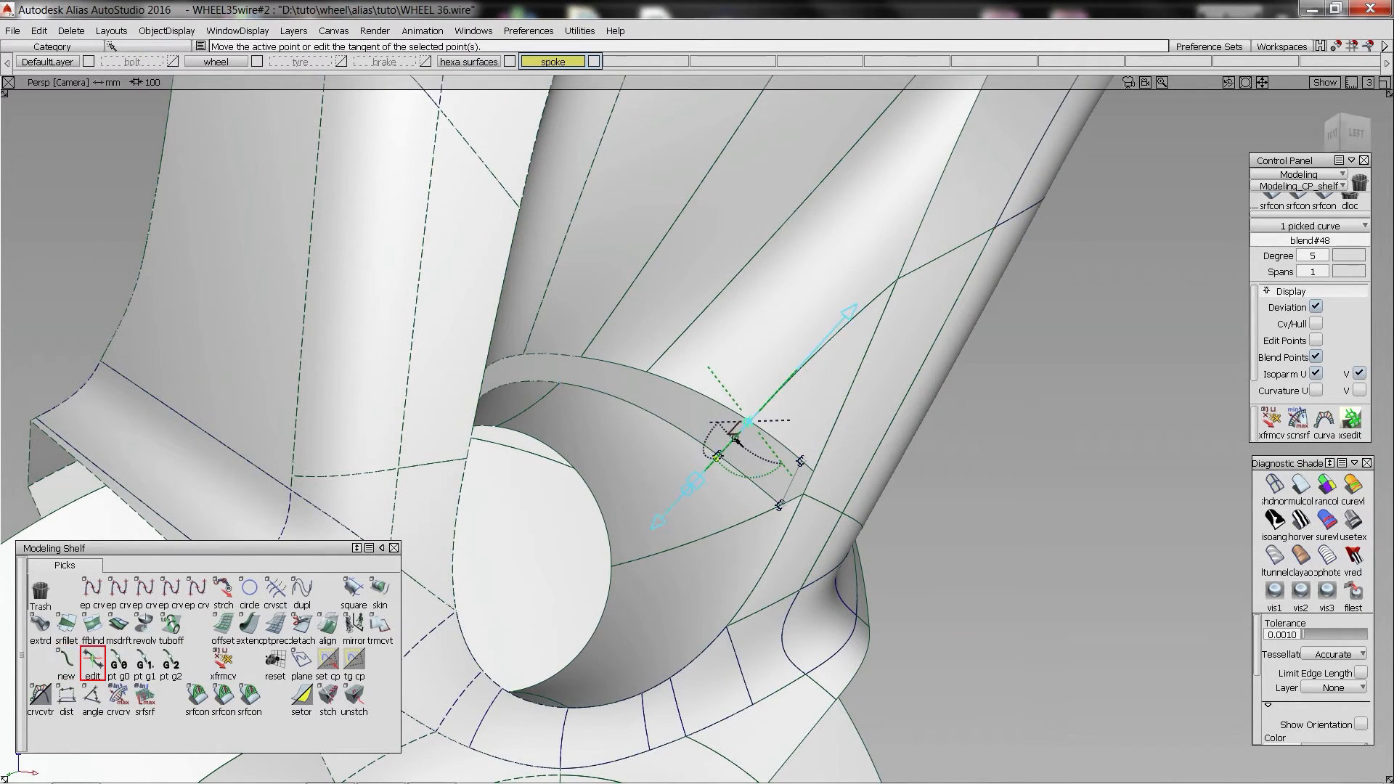
- Create a third blend curve across the strip at the next seam and adjust its end on the trimmed spoke surface
click(661, 361)
click(680, 376)
drag(685, 392, 648, 374)
alt+shift+drag(648, 373, 600, 335)
click(639, 451)
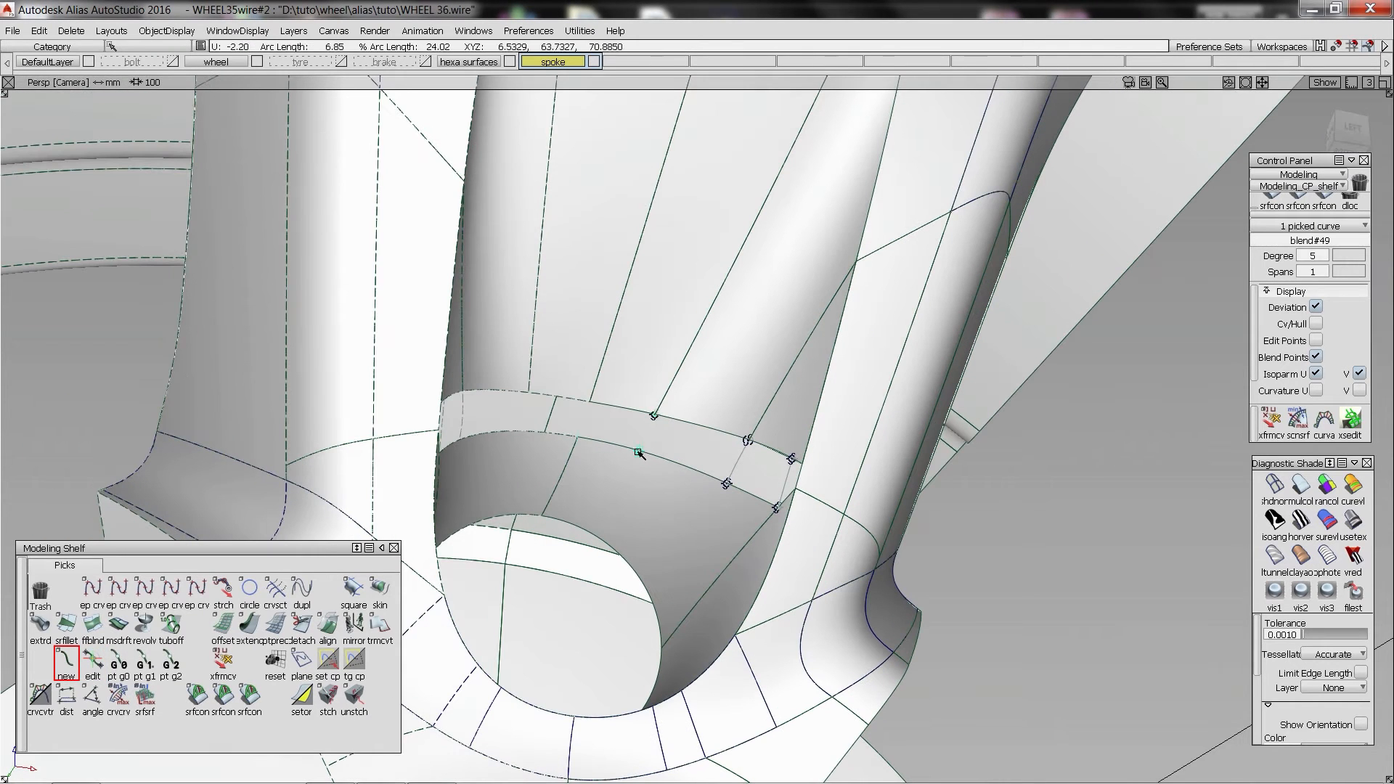
ctrl+shift+drag(639, 453, 644, 401)
click(653, 415)
click(648, 437)
- Create a fourth blend curve across the strip where the central spoke seam meets the trimmed edge
ctrl+shift+middle_drag(643, 429, 595, 385)
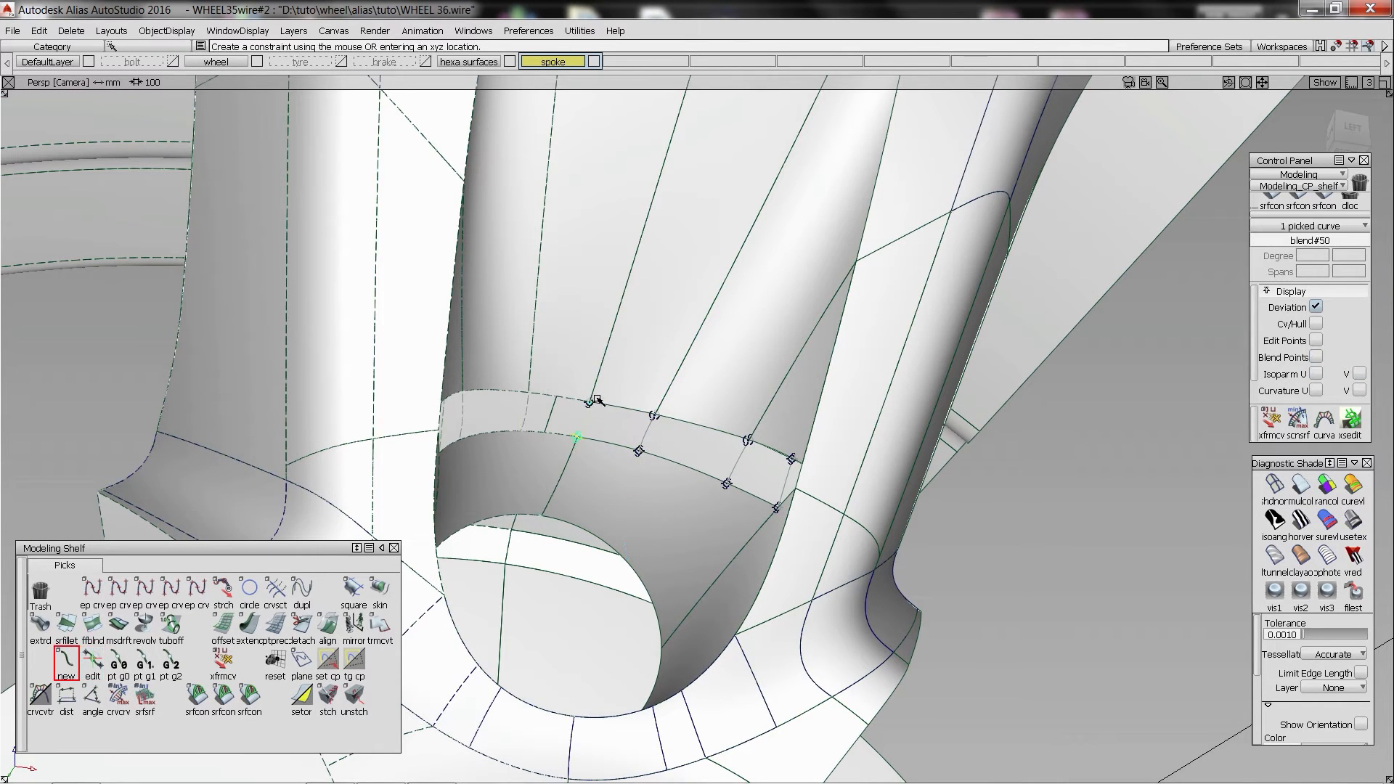
ctrl+shift+right_drag(597, 400, 587, 420)
click(647, 434)
- Create a Square surface in the strip's end cell between the first two blend curves and the two trimmed edges
alt+shift+drag(625, 429, 635, 398)
click(274, 181)
click(310, 253)
click(339, 408)
click(735, 445)
click(775, 443)
click(789, 482)
click(750, 488)
- Create a Square surface in the neighbouring cell between the second and third blend curves, and adjust its boundary options
mouse_move(770, 465)
alt+shift+mouse_down()
mouse_move(710, 446)
mouse_move(759, 454)
alt+shift+mouse_up()
click(630, 379)
click(689, 384)
click(733, 435)
click(668, 420)
mouse_move(675, 428)
alt+shift+mouse_down()
mouse_move(791, 548)
mouse_move(618, 414)
mouse_move(672, 443)
alt+shift+mouse_up()
drag(295, 201, 298, 220)
drag(291, 232, 296, 250)
- Return to wireframe display and delete the Square surface and outer blend curve at the strip's end beside the spoke edge
mouse_move(675, 422)
alt+shift+mouse_down()
mouse_move(536, 347)
mouse_move(541, 448)
mouse_move(625, 407)
mouse_move(686, 469)
mouse_move(740, 488)
alt+shift+mouse_up()
click(1301, 521)
key(alt+m)
click(1275, 485)
click(791, 481)
key(Delete)
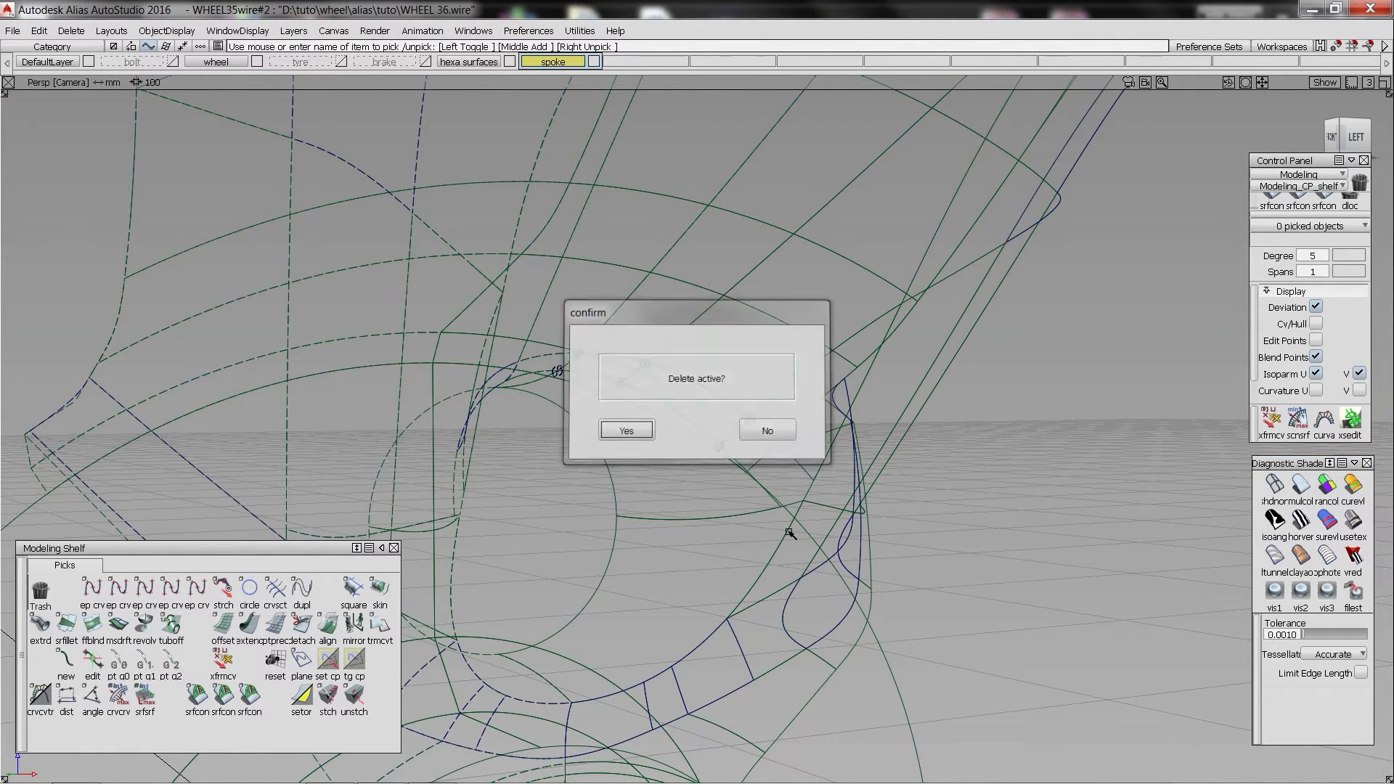
key(Return)
- Create tube-offset curves on the hole's inner surface near the strip's end and trim away the band between them
click(170, 624)
click(800, 498)
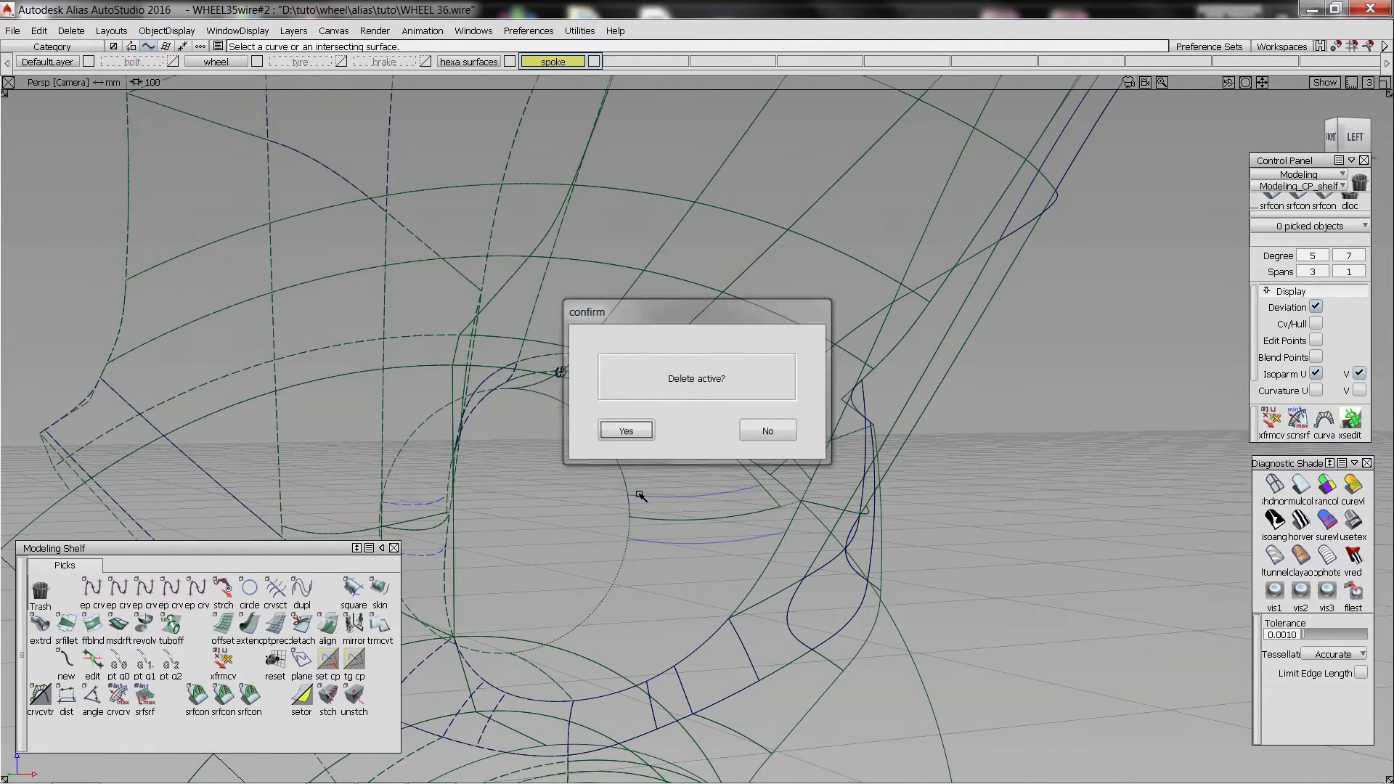
key(Return)
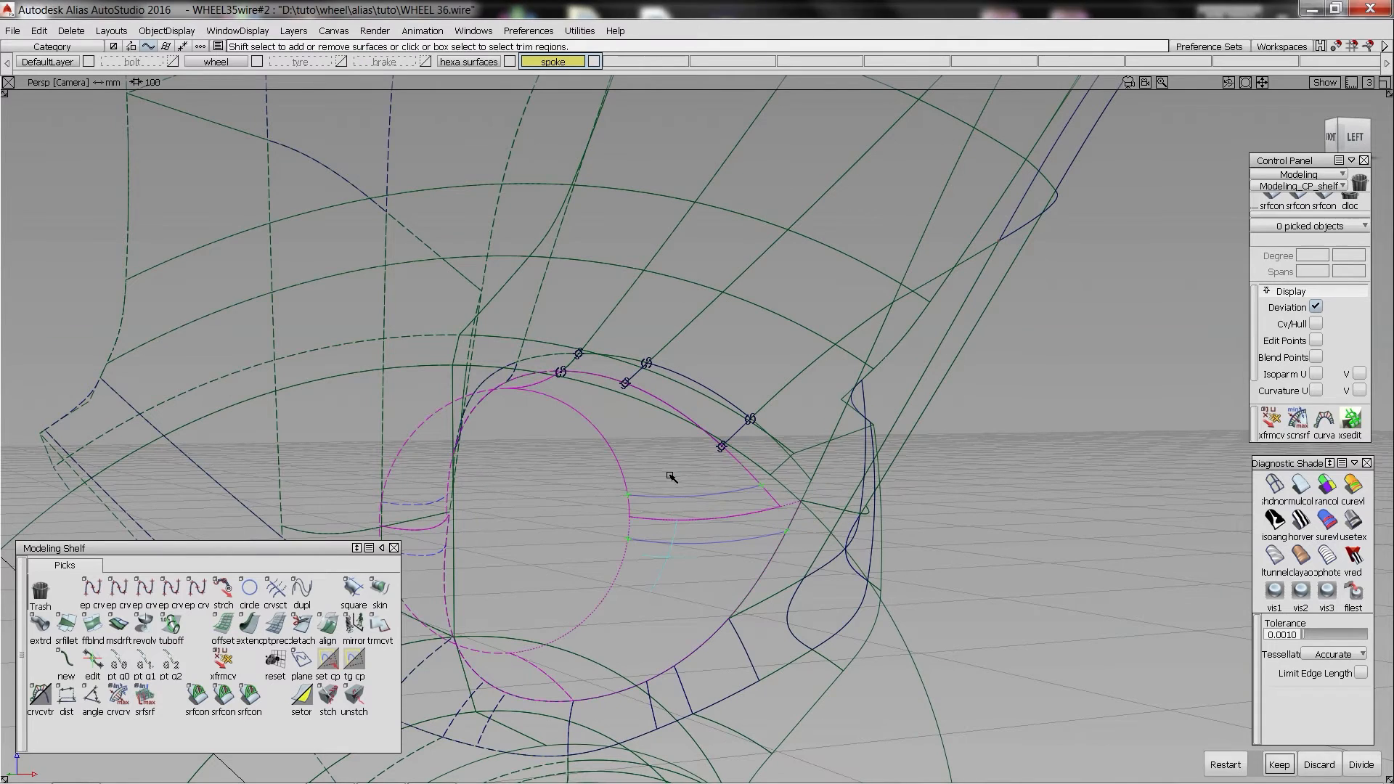
click(632, 518)
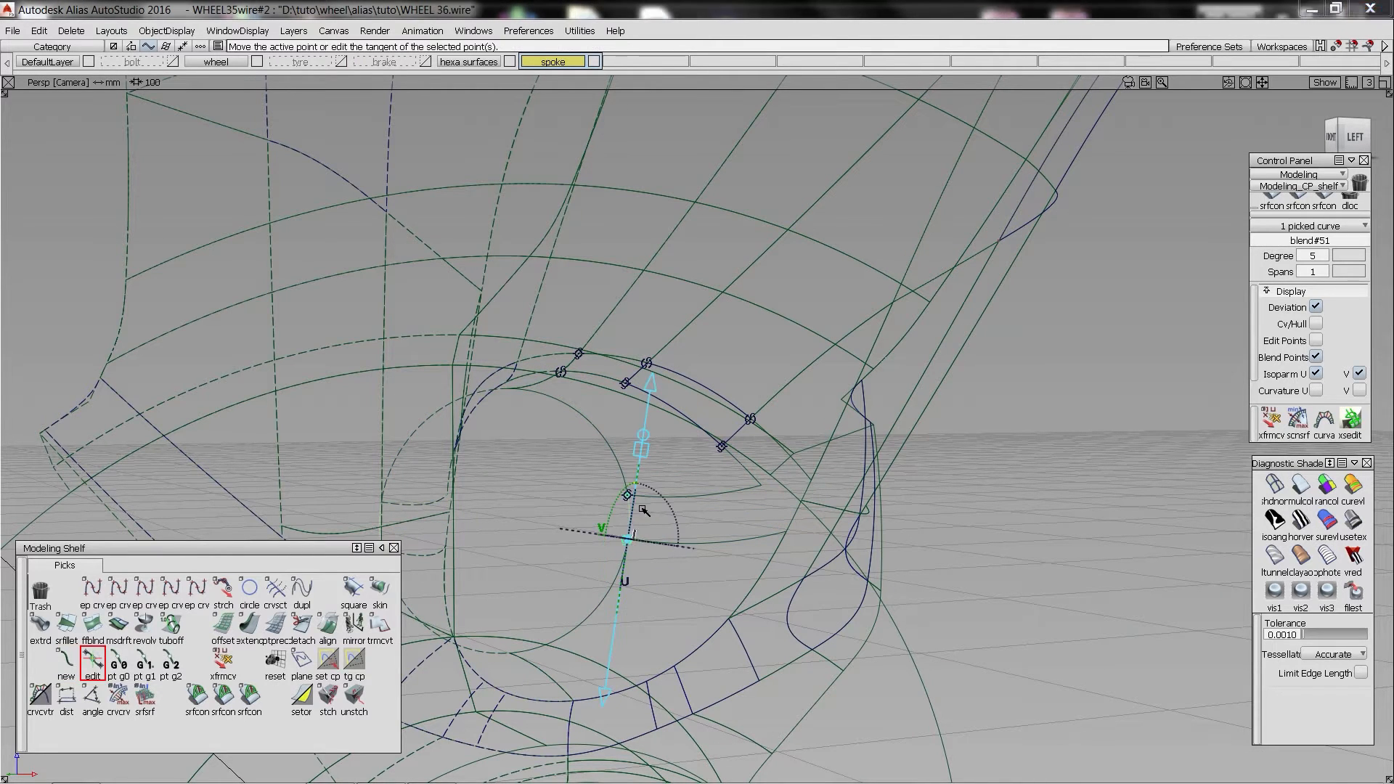
- Bridge the trimmed band at the hole's rim with a blend curve, and create another from the band's upper corner to the spoke edge
ctrl+shift+middle_drag(644, 507, 725, 516)
alt+shift+drag(725, 517, 783, 542)
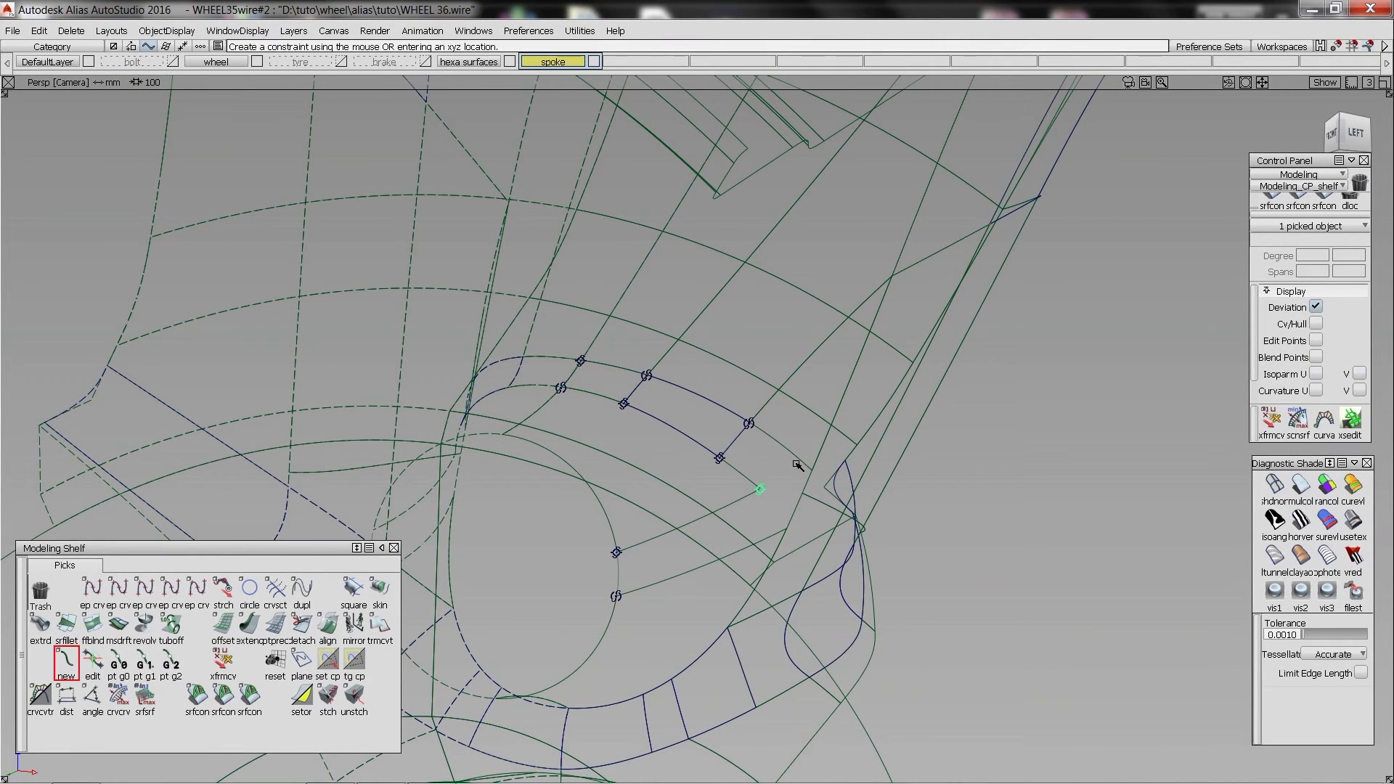
click(808, 469)
ctrl+shift+middle_drag(776, 513, 756, 486)
click(760, 489)
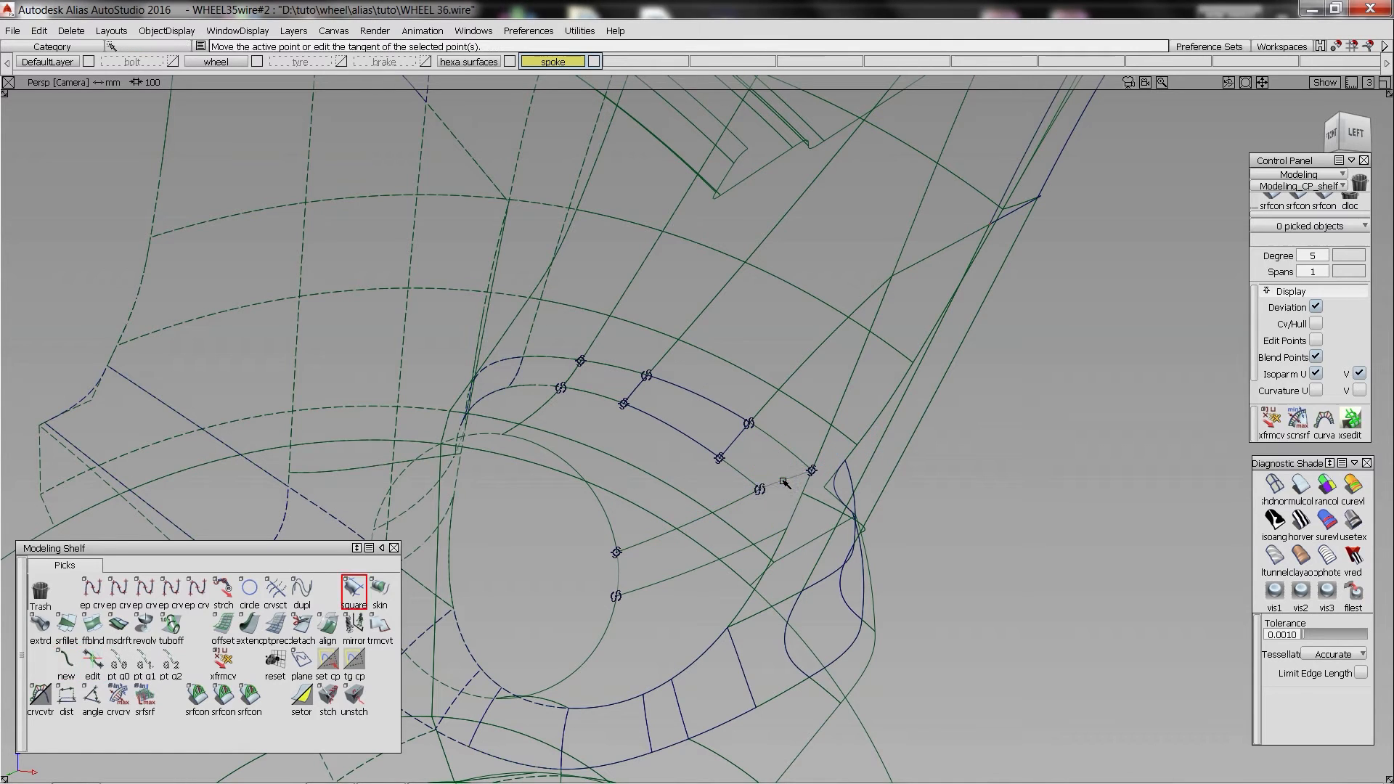
- Create a G2 Curvature Square surface in the strip's end cell and adjust the spoke-side end of its outer blend curve
click(804, 480)
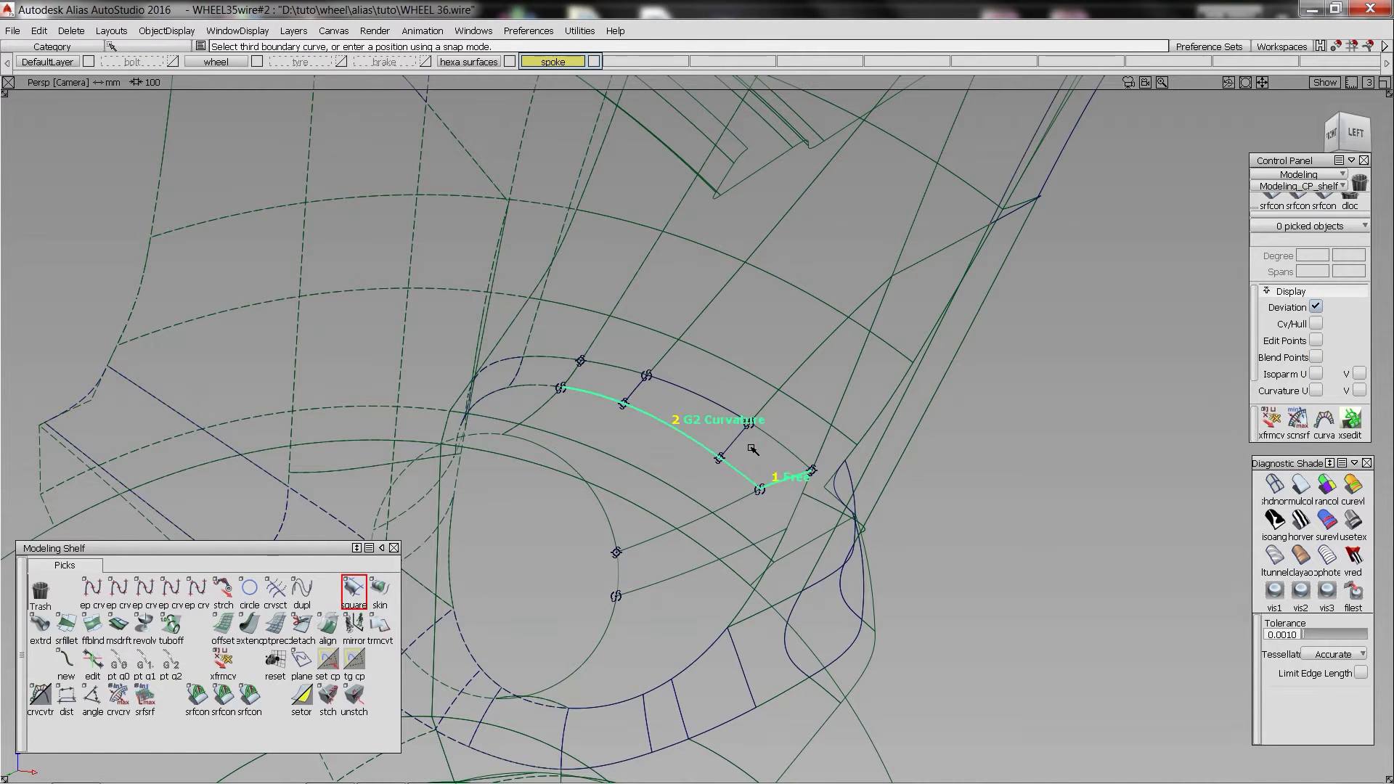
click(780, 438)
alt+shift+right_drag(780, 553, 831, 529)
key(ctrl+z)
mouse_move(879, 435)
alt+shift+mouse_down()
mouse_move(788, 547)
mouse_move(875, 476)
alt+shift+mouse_up()
ctrl+shift+middle_drag(886, 479, 829, 424)
click(848, 434)
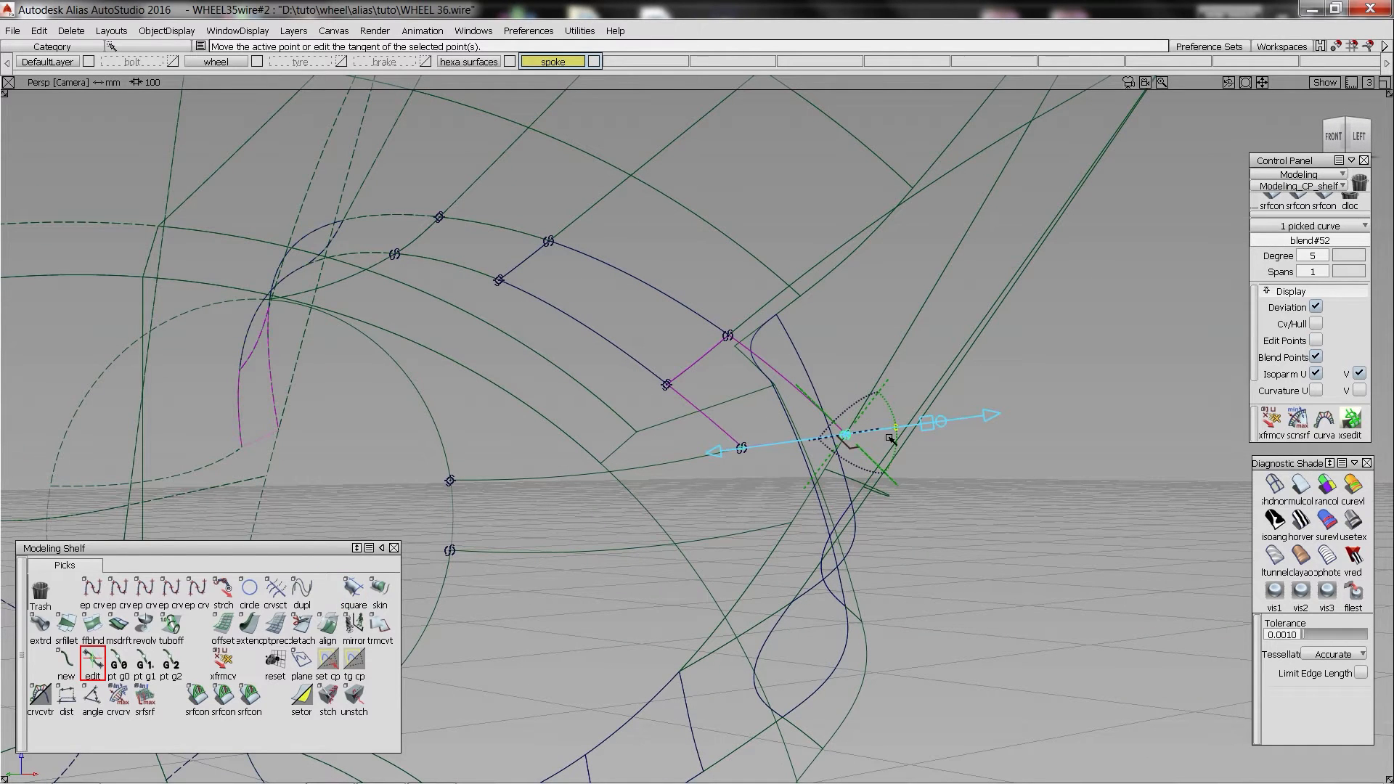
click(864, 483)
- Create a curved blend curve joining the two outer corners of the trimmed band in the hole's inner surface
alt+shift+drag(864, 483, 784, 548)
ctrl+shift+middle_drag(785, 546, 729, 440)
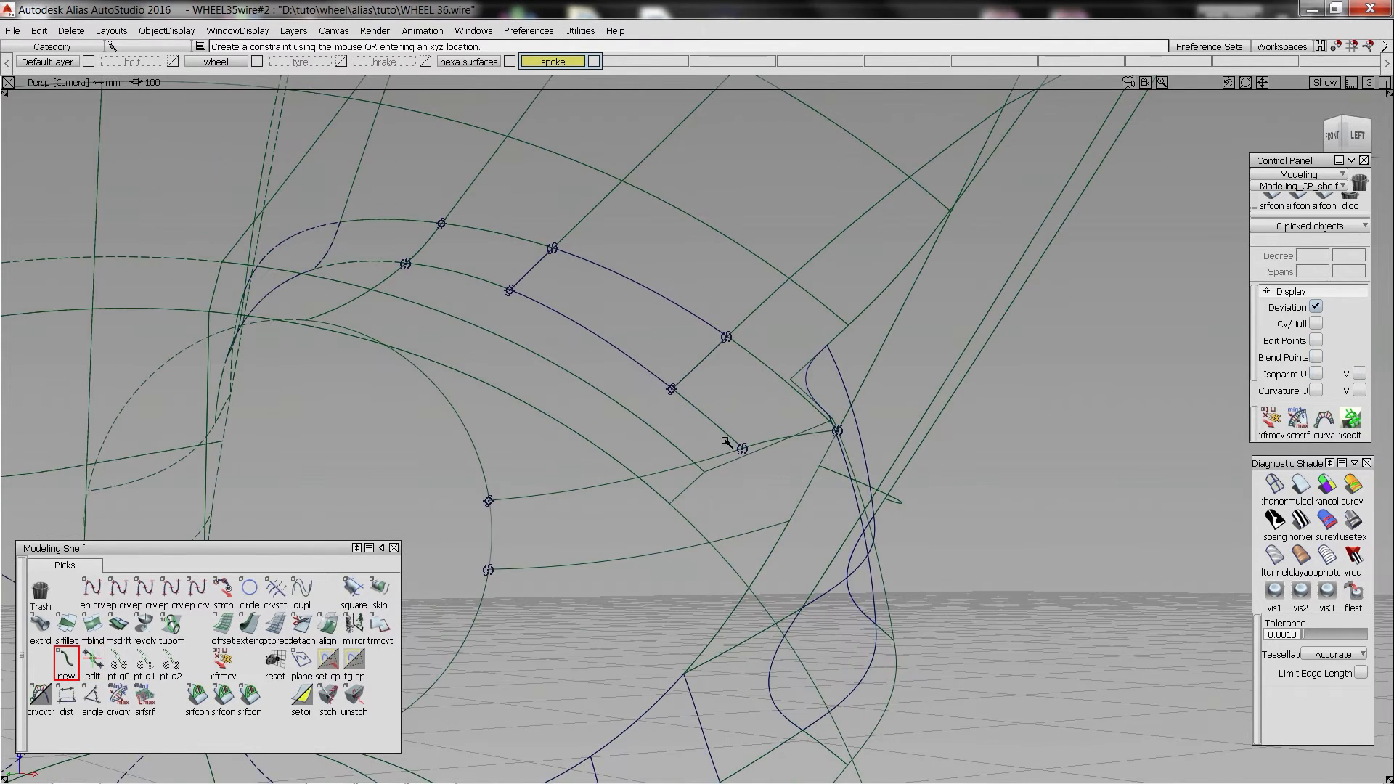
ctrl+alt+click(730, 441)
click(794, 445)
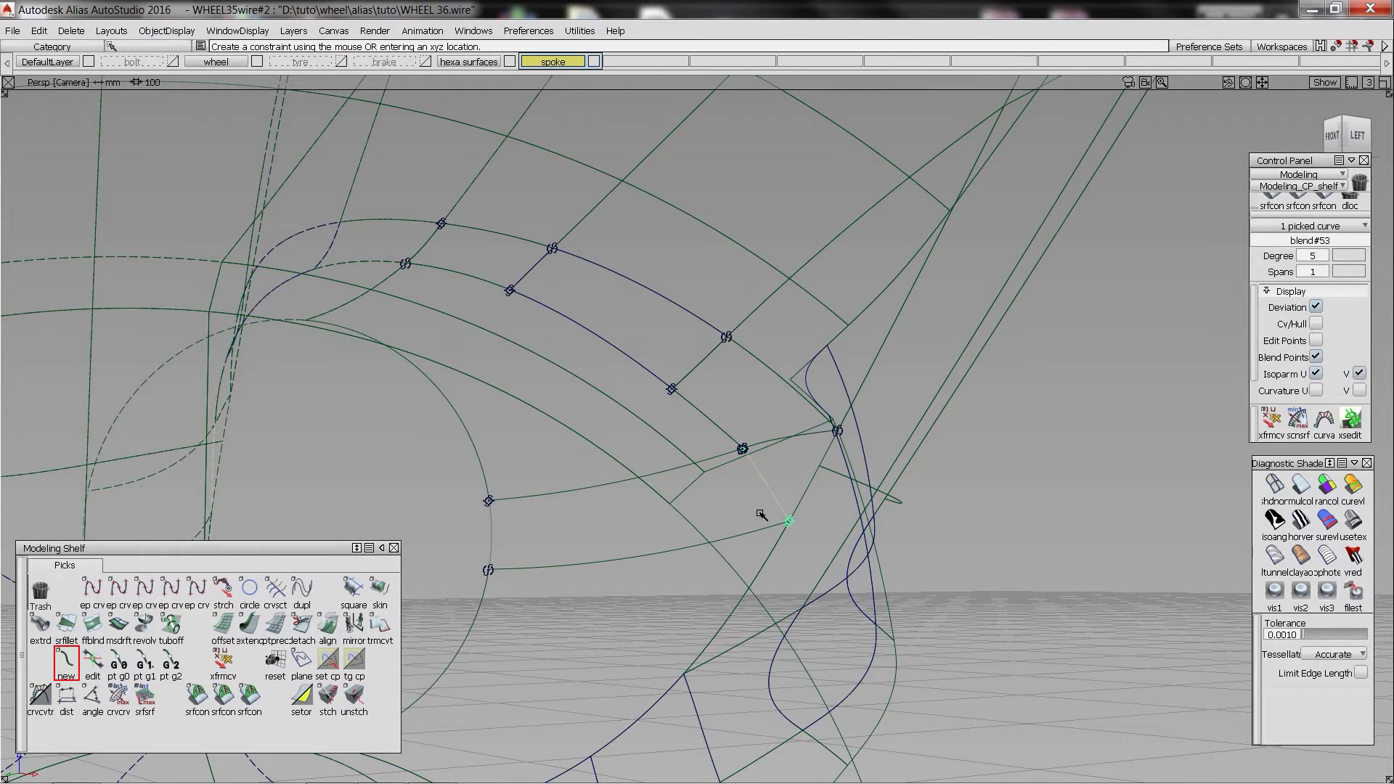
click(743, 450)
click(772, 476)
click(759, 468)
- Create a Square surface filling the trimmed band between the hole's rim and the outer blend curve
ctrl+shift+middle_drag(760, 469, 768, 485)
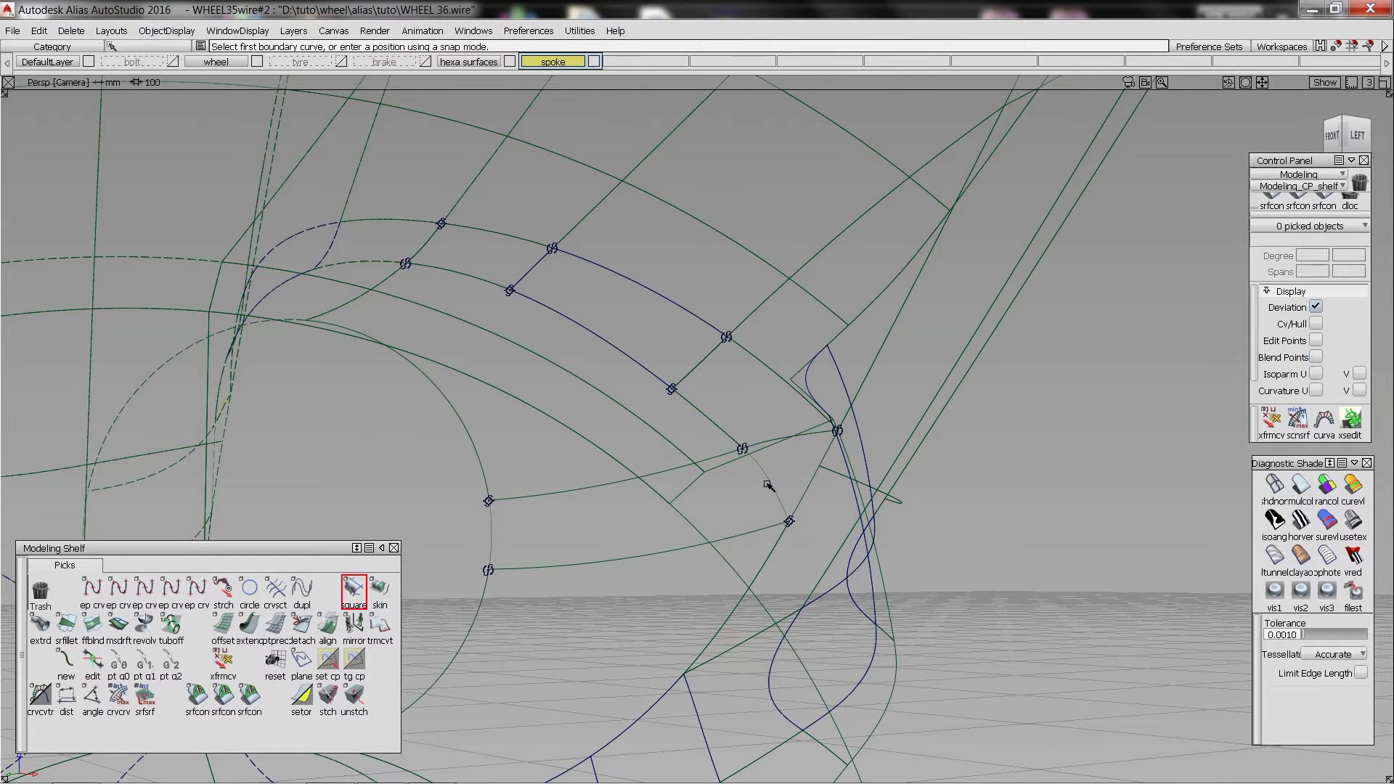
click(492, 535)
alt+shift+drag(786, 536, 728, 476)
- Create a blend curve from the strip's outermost corner, continuing outward past the spoke edge as the corner patch's outer boundary
ctrl+shift+middle_drag(728, 477, 737, 494)
click(743, 448)
alt+shift+drag(850, 505, 704, 473)
click(799, 520)
click(767, 475)
key(ctrl+v)
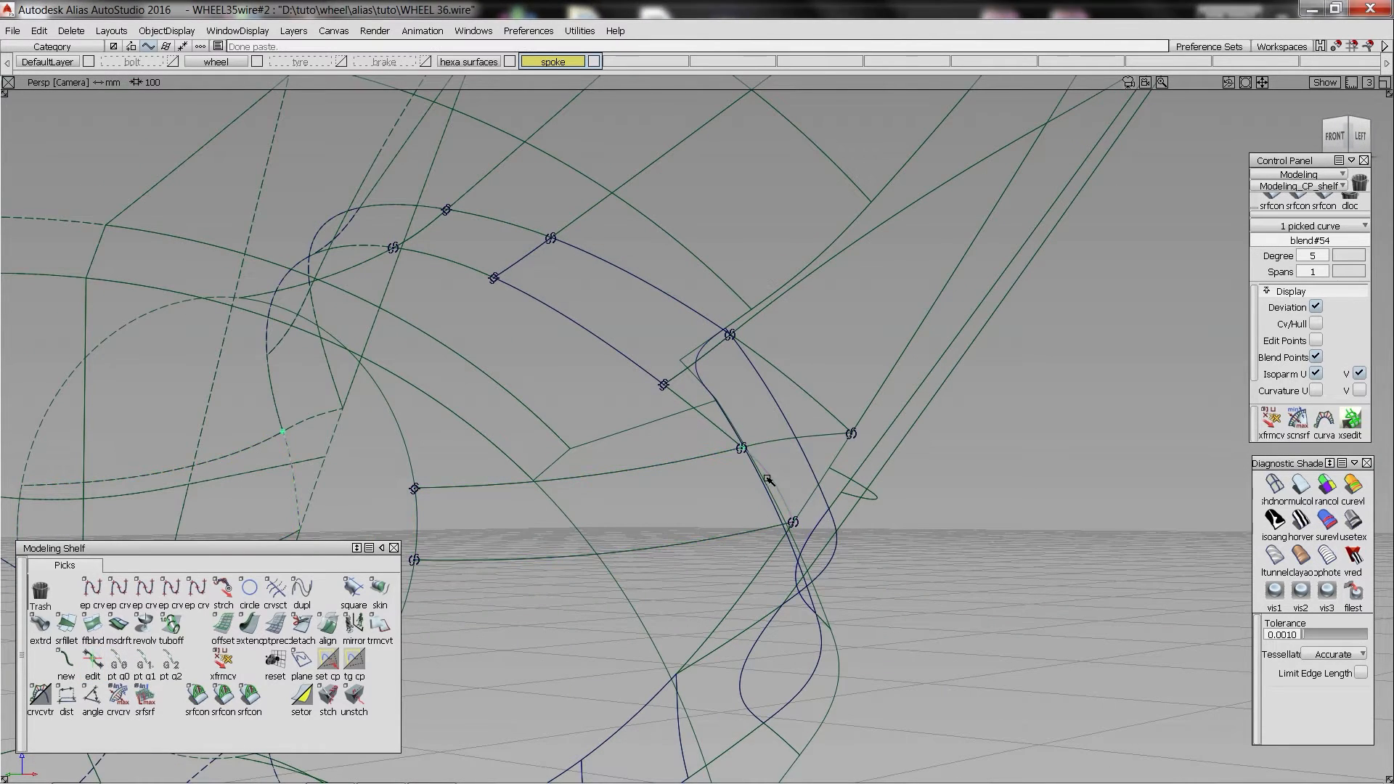
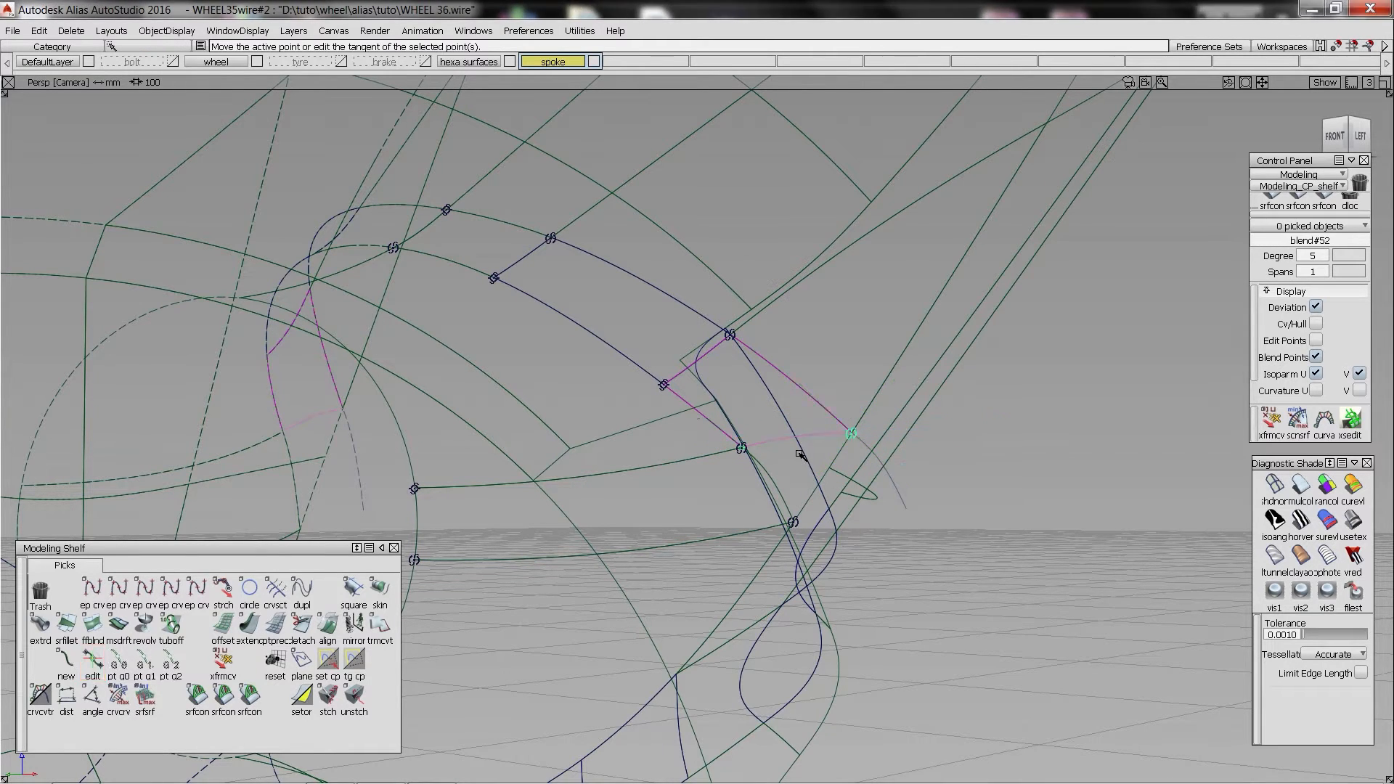
ctrl+shift+drag(799, 455, 821, 426)
- Create a blend curve from the band patch's lower outer corner to the outer boundary curve and align it with G2 continuity
key(ctrl+v)
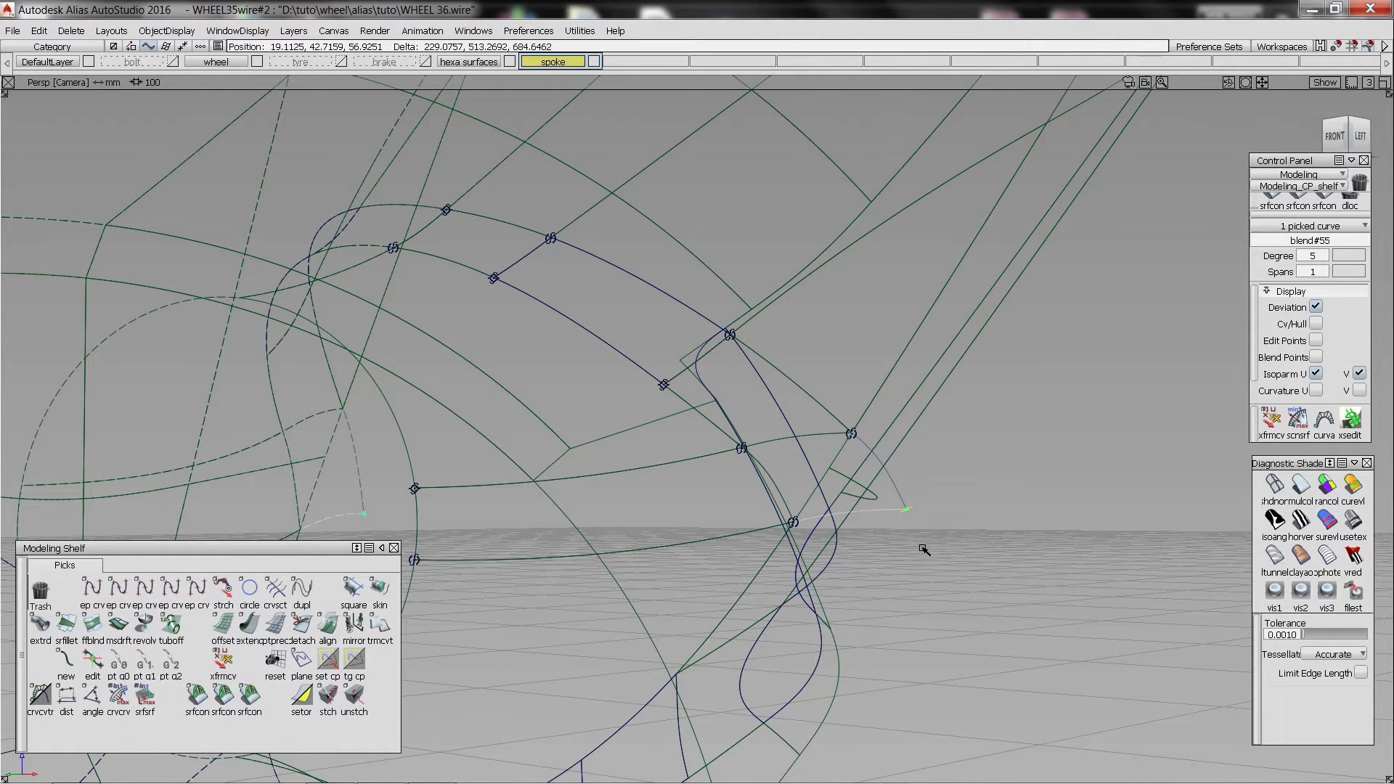
click(328, 625)
click(817, 518)
click(757, 530)
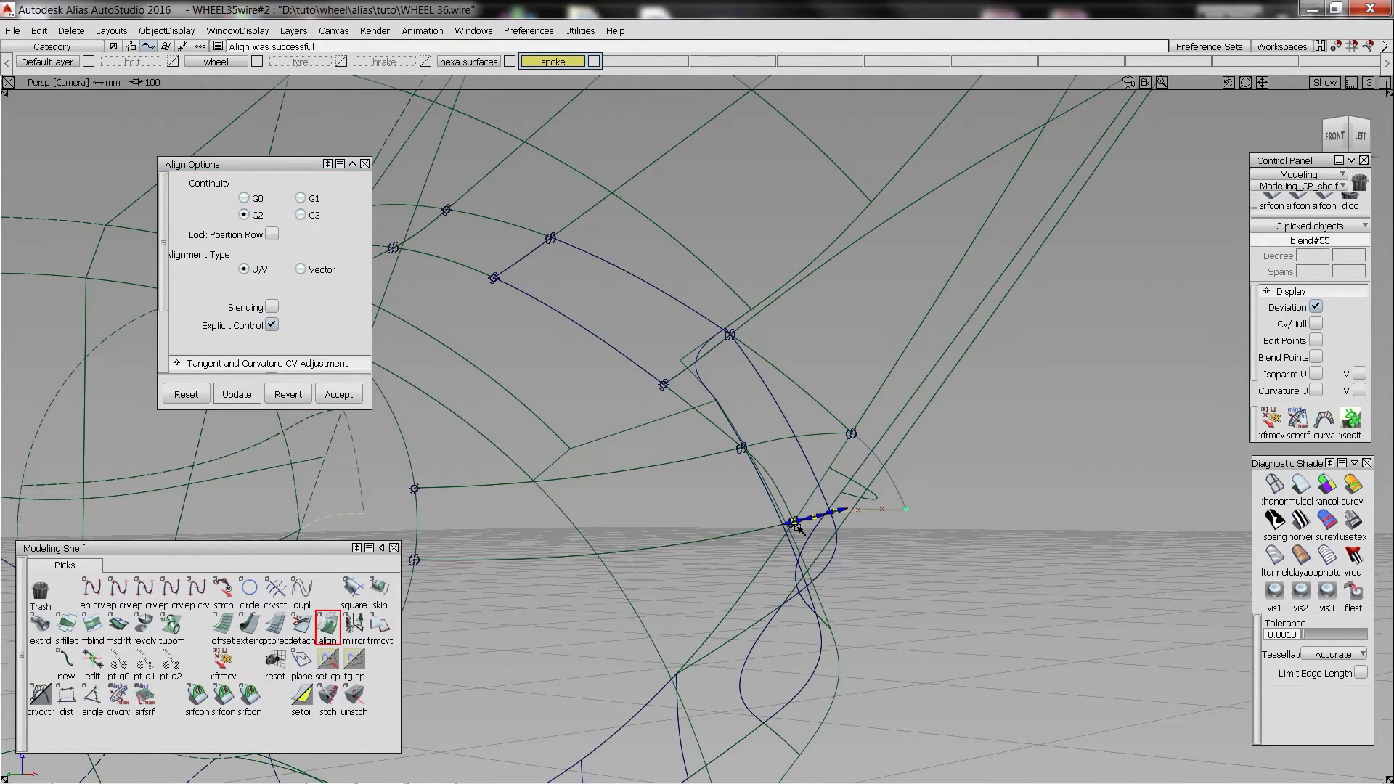
- Create a Square corner patch from the four boundaries, with two free curves and G2 Curvature to both neighbouring patches, using explicit control
click(353, 589)
click(887, 510)
click(812, 437)
click(812, 463)
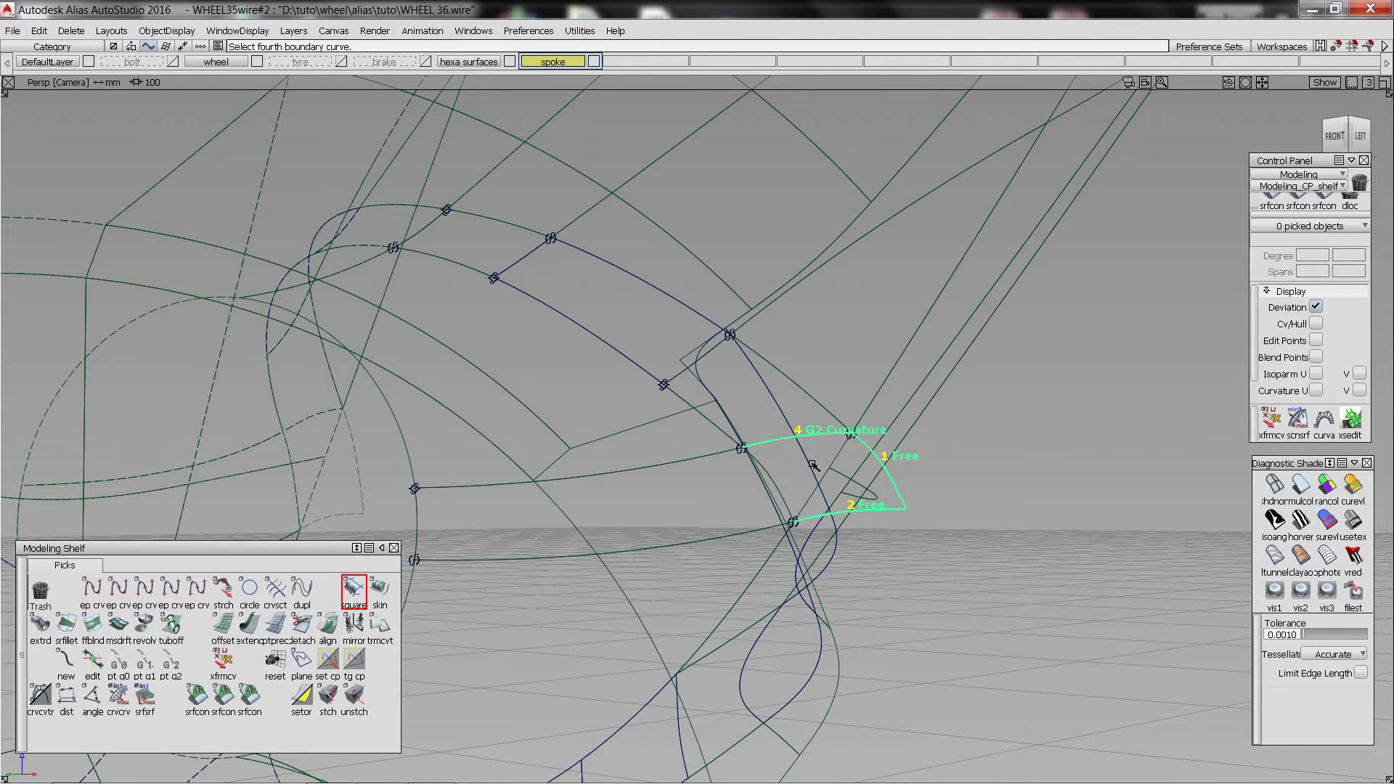
click(772, 488)
alt+shift+drag(725, 485, 741, 473)
click(276, 247)
click(282, 298)
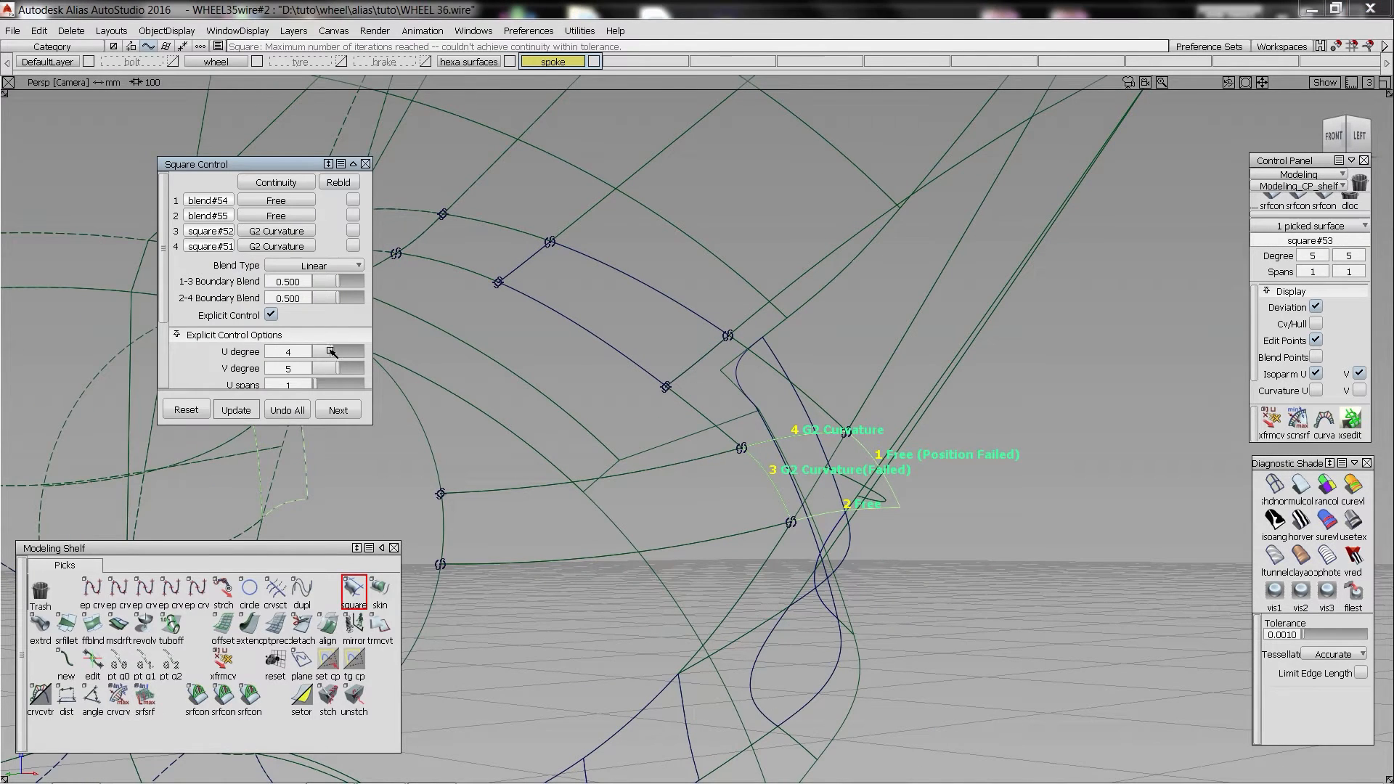
- Align the corner patch to the band patch along their shared edge with G2 continuity and accept the result
click(327, 624)
click(752, 459)
click(795, 472)
click(625, 443)
click(776, 489)
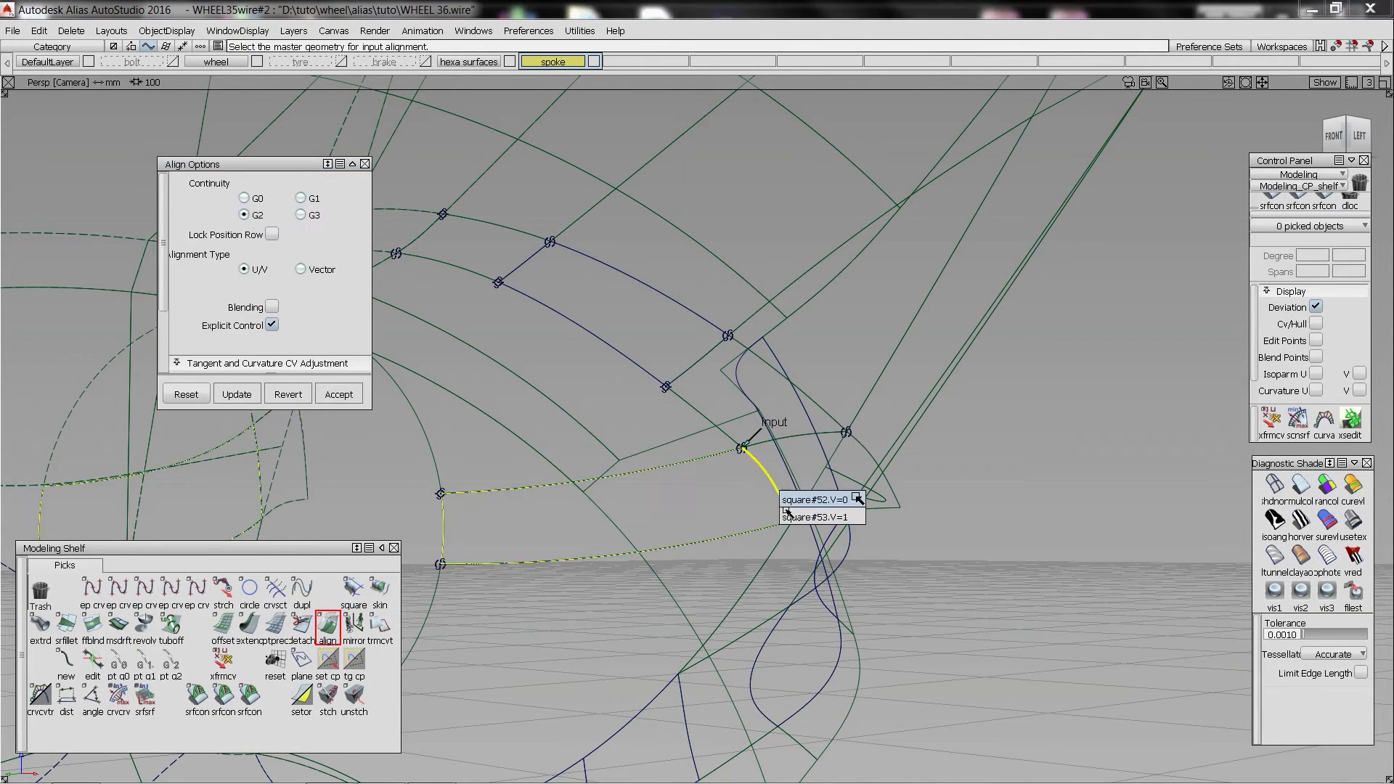
click(821, 501)
click(625, 443)
click(338, 394)
- Redo the G2 edge alignment between the band and corner patches, allowing construction history to be removed, and accept it
click(785, 509)
click(826, 523)
click(783, 485)
click(825, 497)
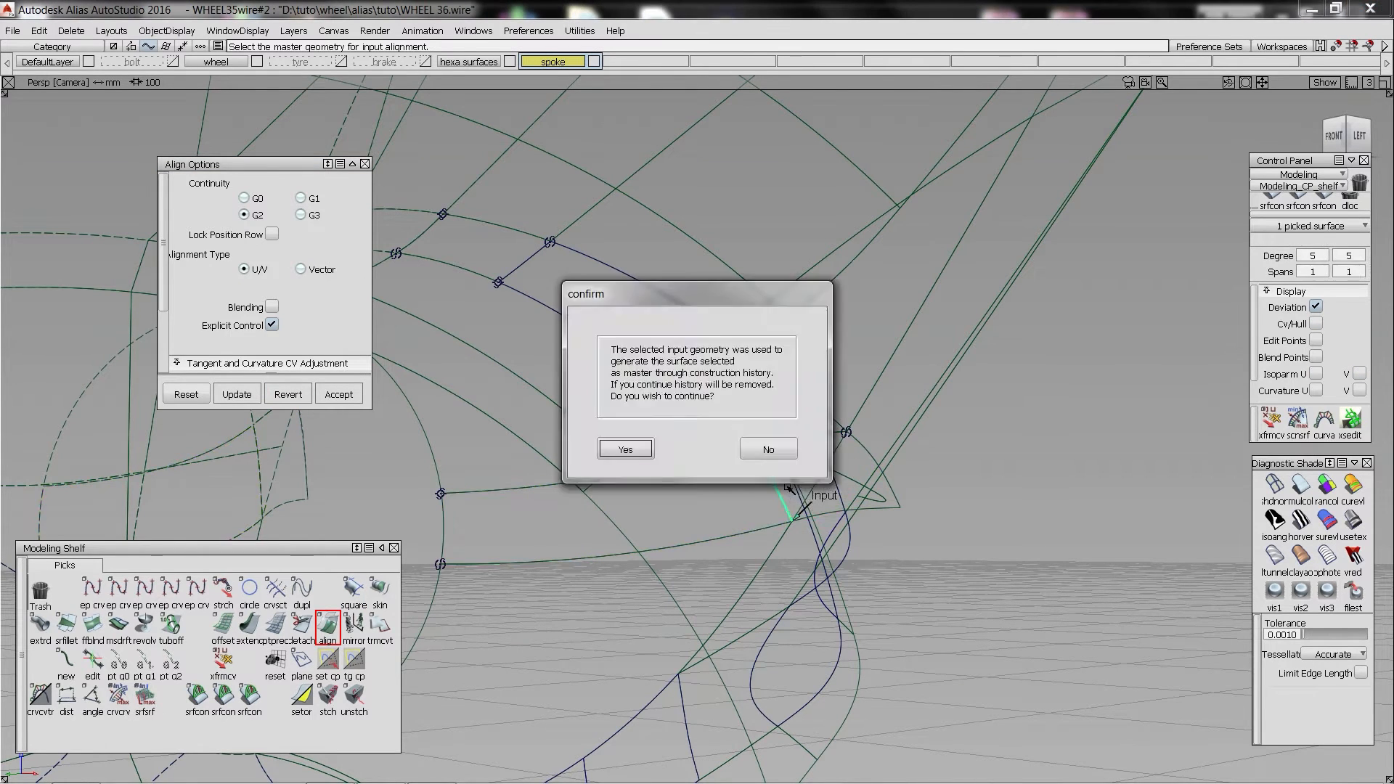
click(626, 446)
click(319, 396)
click(775, 485)
click(819, 498)
click(626, 432)
click(776, 486)
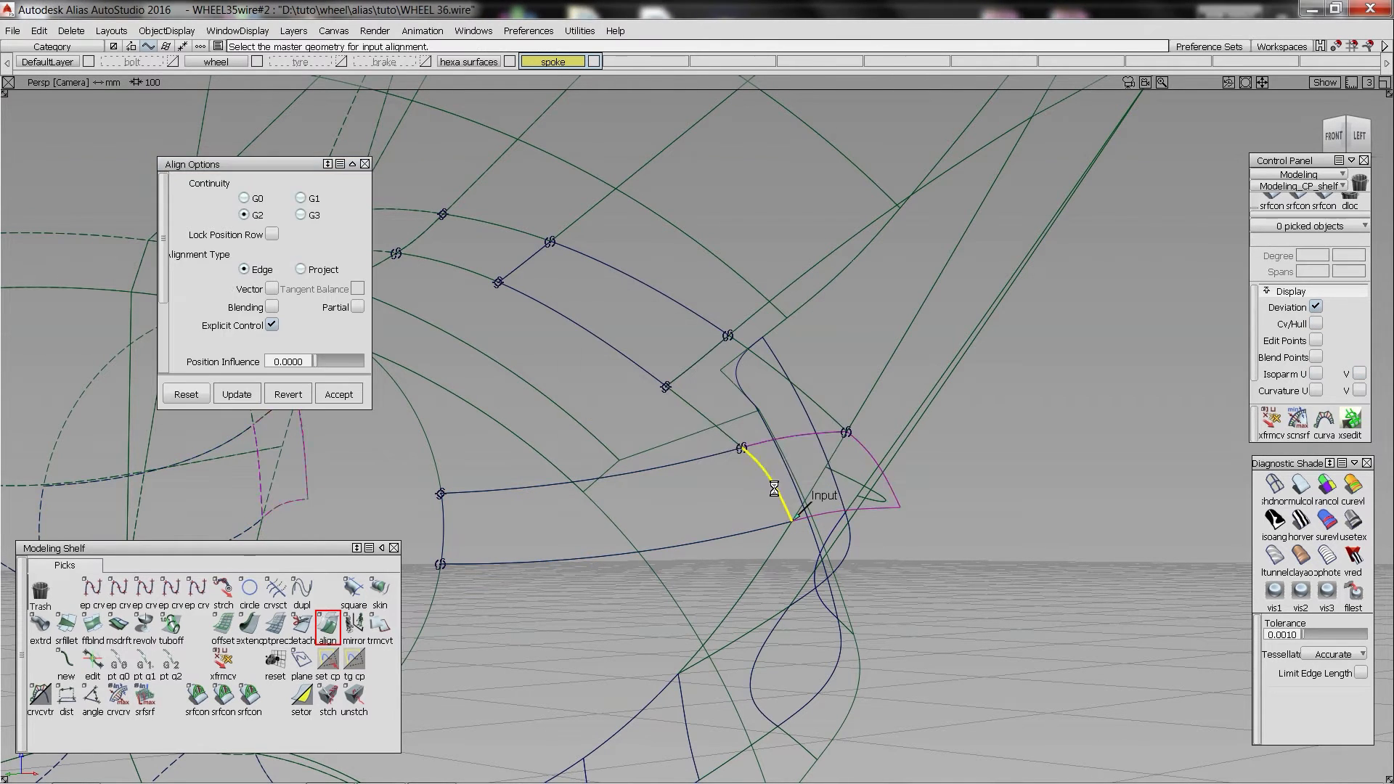
click(823, 498)
click(326, 396)
- Check surface continuity along the corner patch's edges with the band patch and the strip's end patch
click(250, 696)
click(799, 441)
click(353, 588)
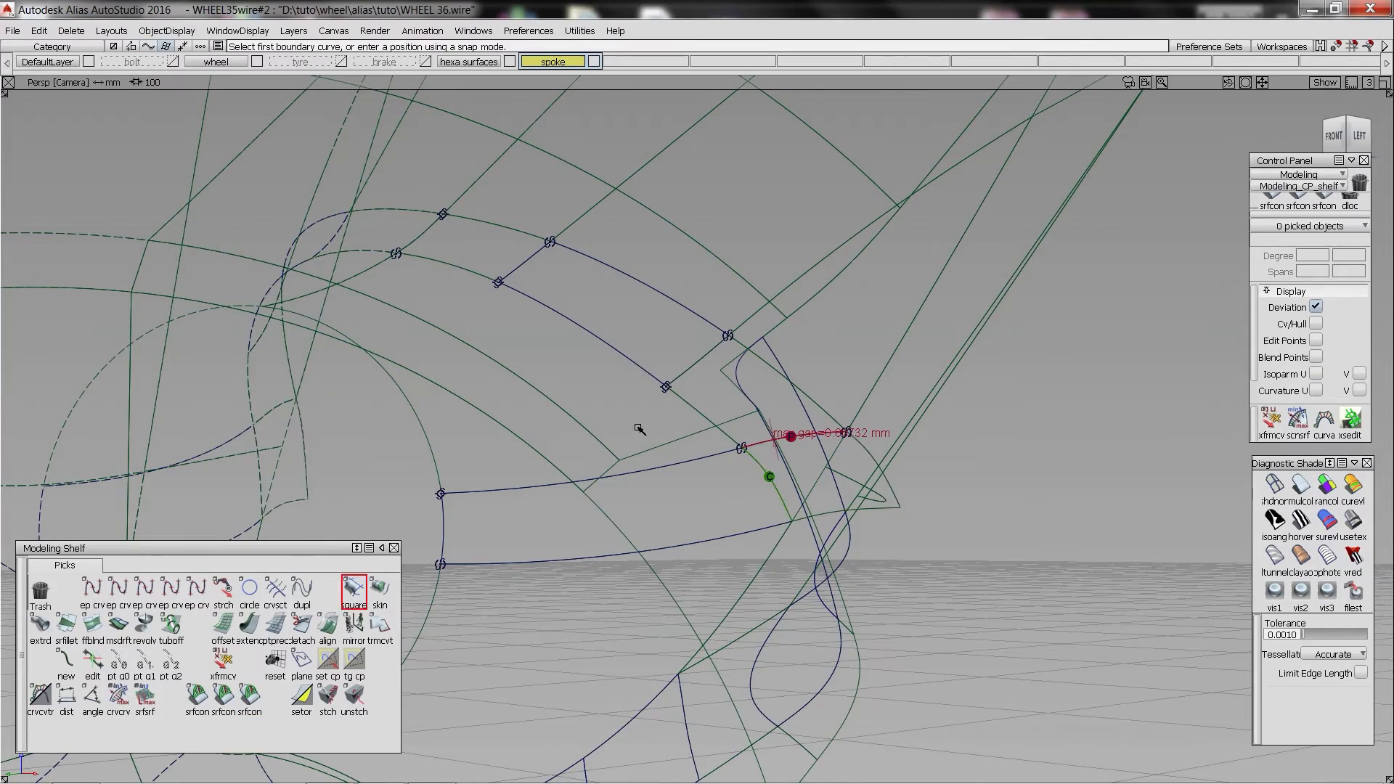
- Align the corner patch's upper edge to the strip's end patch with G2 continuity and accept it
click(327, 624)
click(893, 483)
click(762, 466)
click(271, 290)
click(339, 395)
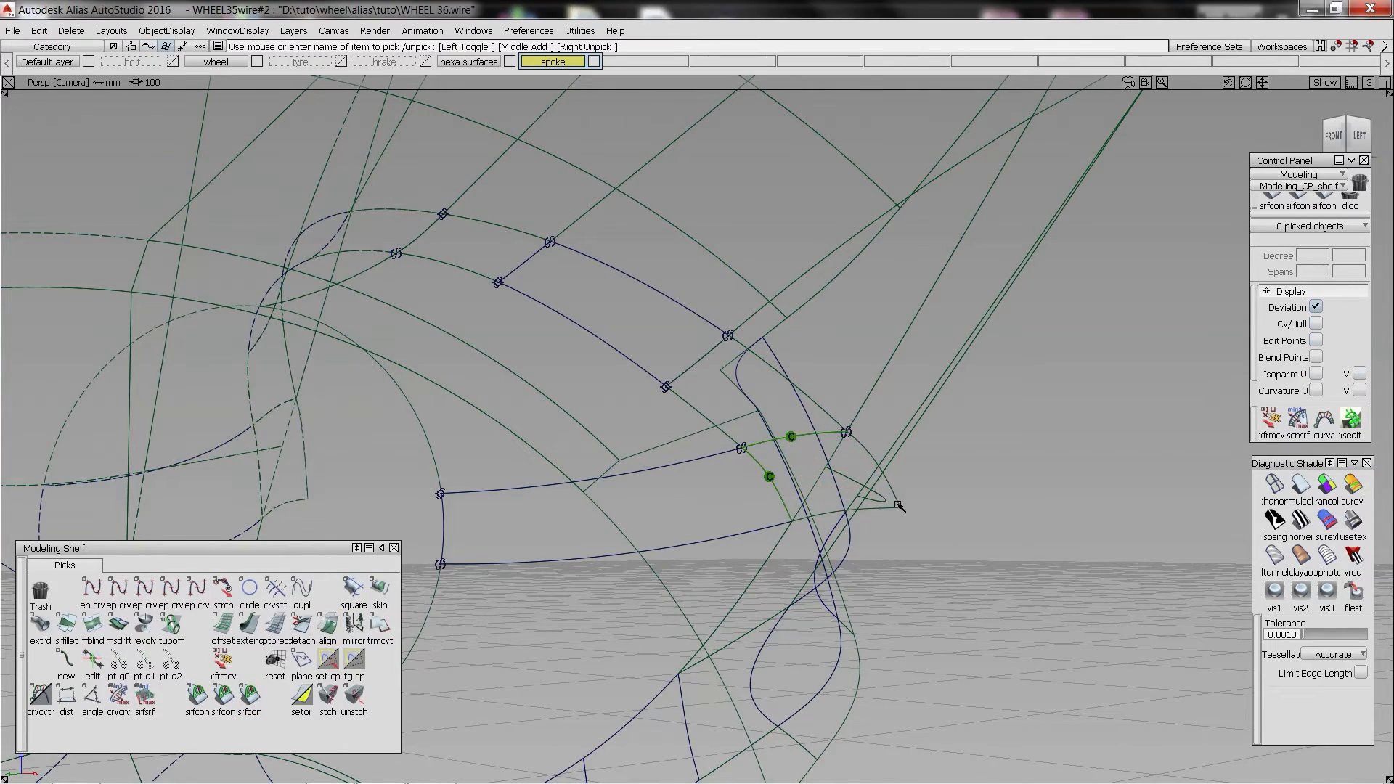
- Trim the corner patch along the spoke edge and apply the BW Horz stripe shading to the model
click(897, 502)
click(833, 454)
key(space)
click(1300, 521)
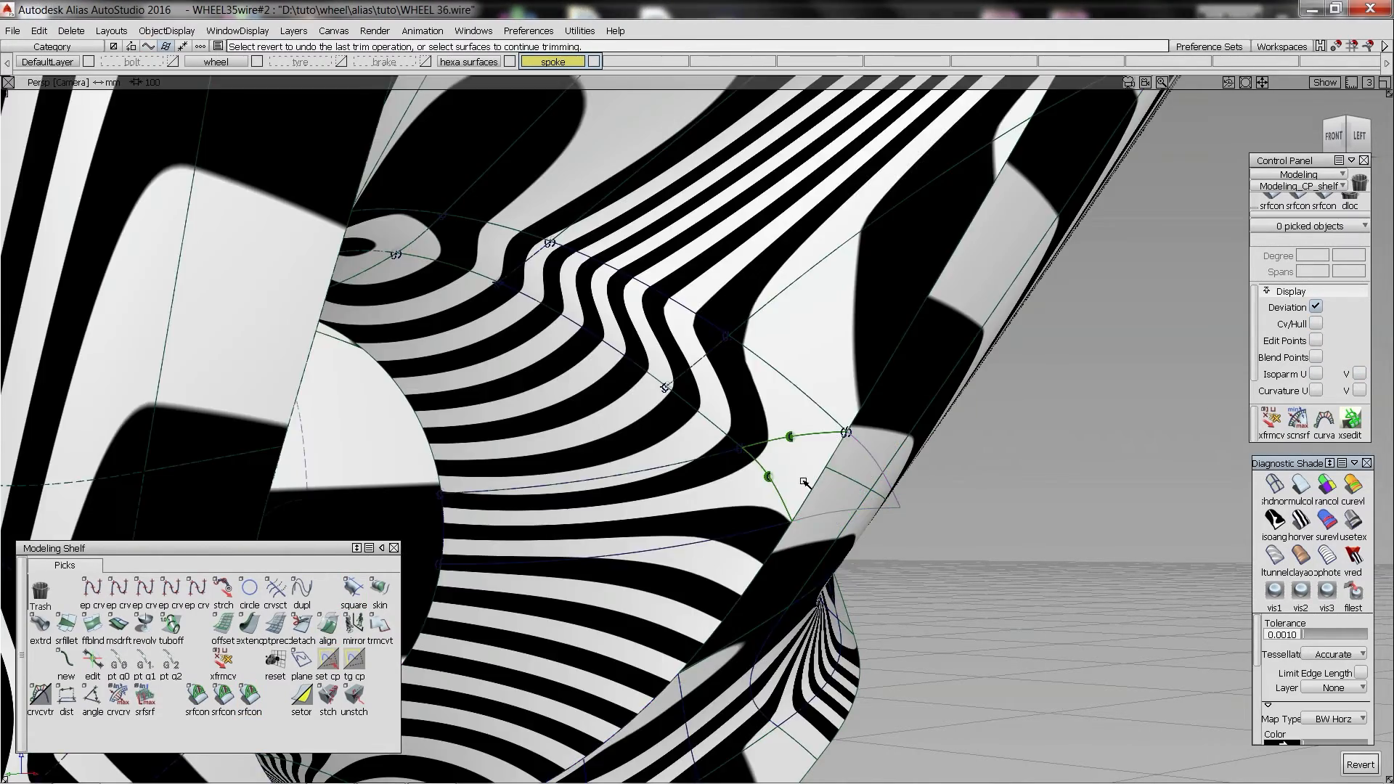
mouse_move(804, 481)
alt+shift+mouse_down()
mouse_move(729, 425)
mouse_move(776, 371)
mouse_move(790, 396)
alt+shift+mouse_up()
- Select the corner patch and display its control vertices and hull
click(790, 465)
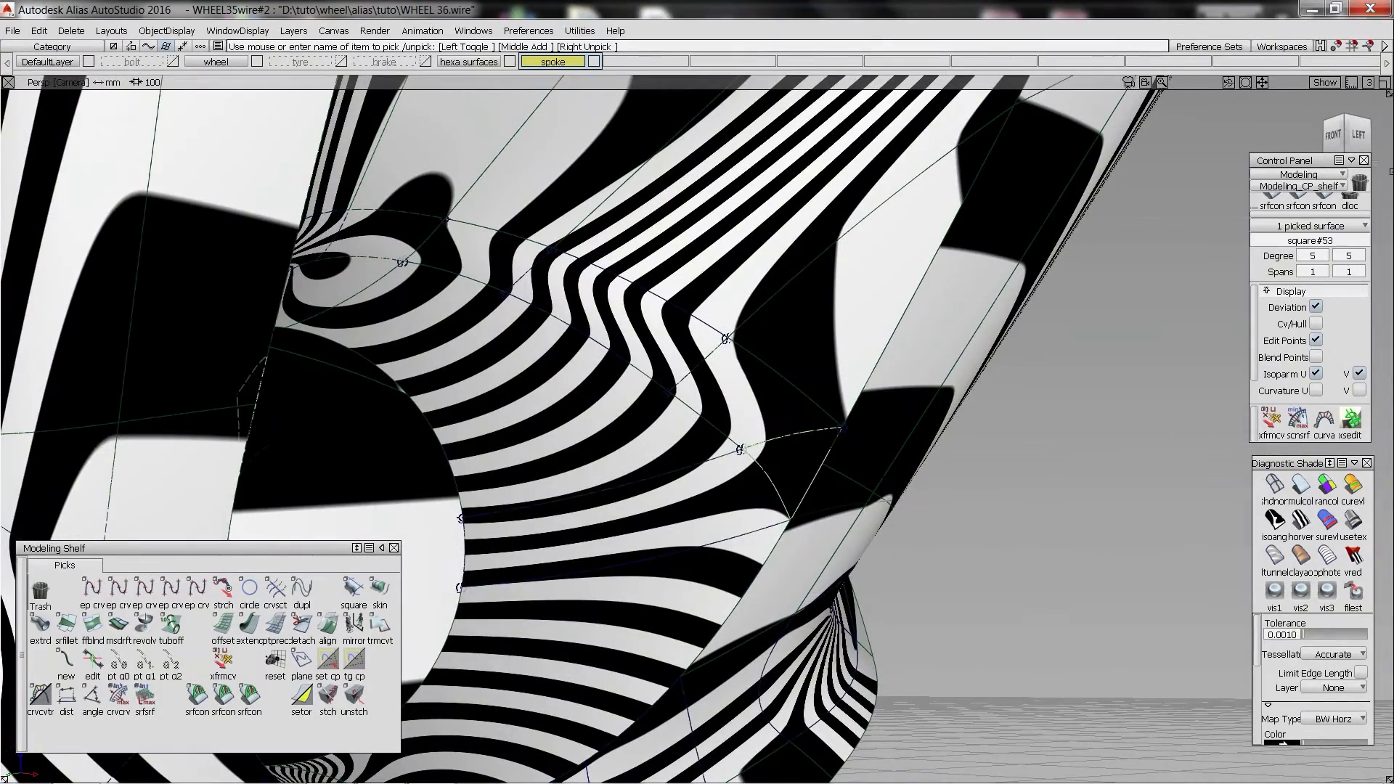
click(1317, 323)
alt+shift+right_drag(769, 486, 828, 532)
alt+shift+drag(828, 532, 814, 506)
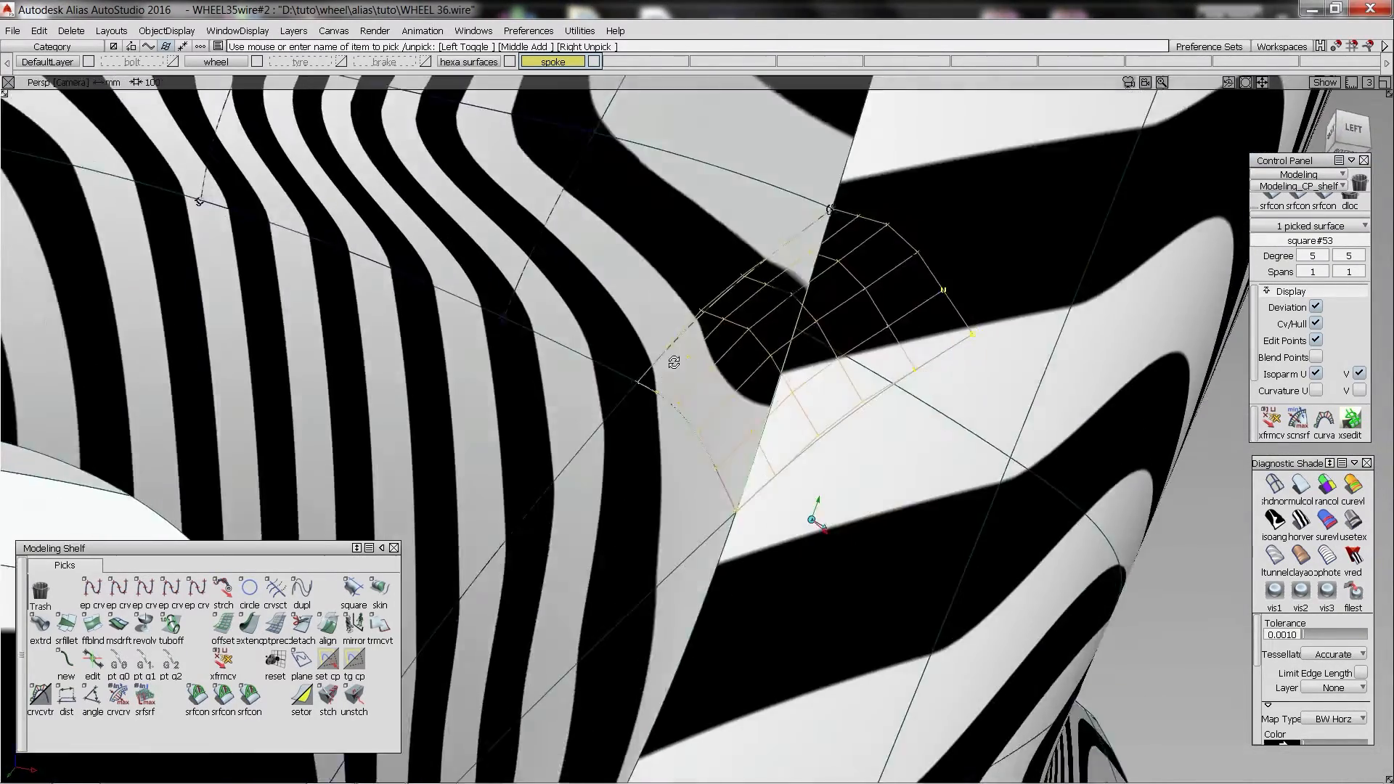
alt+shift+drag(802, 369, 862, 308)
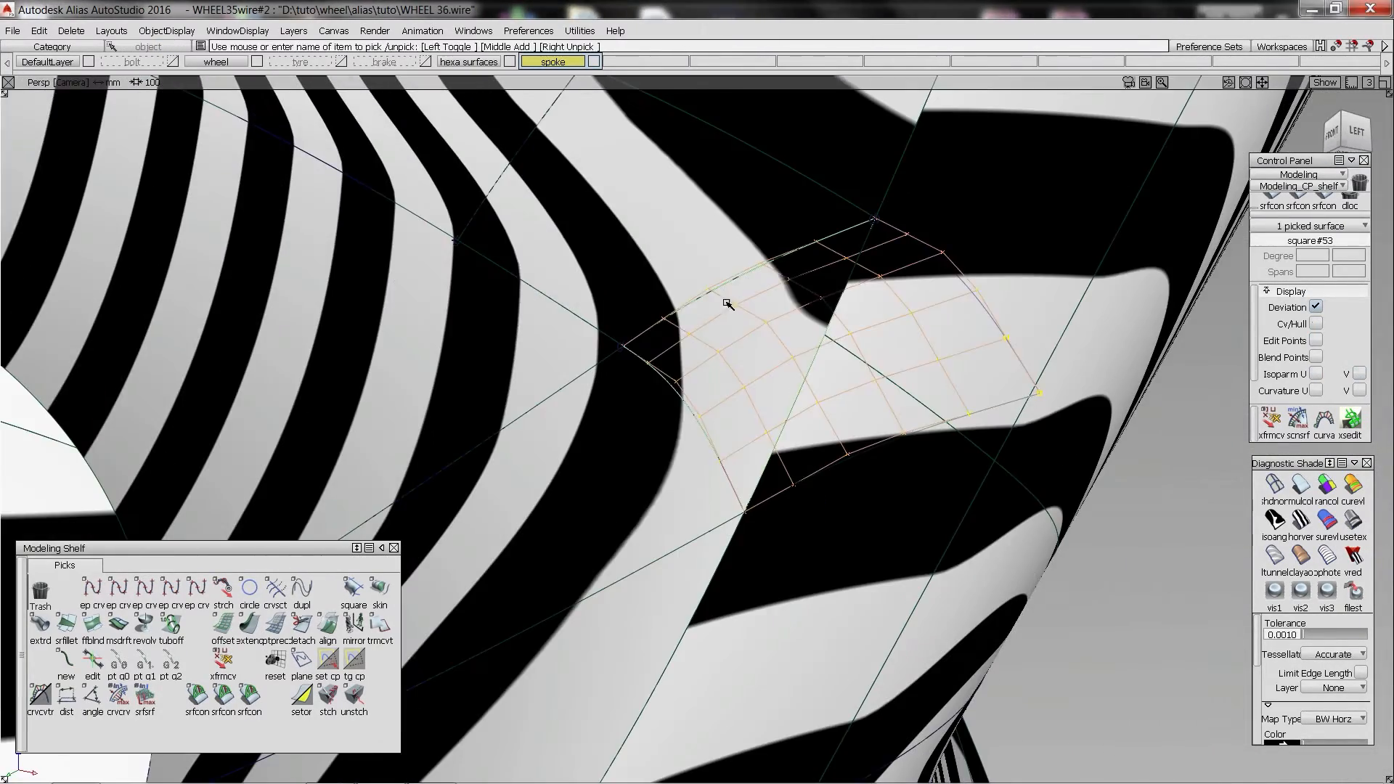
alt+shift+drag(729, 302, 899, 311)
- Select nine control vertices at the corner patch's free outer corner and move them along the surface normal to smooth the stripe flow
click(860, 323)
click(923, 297)
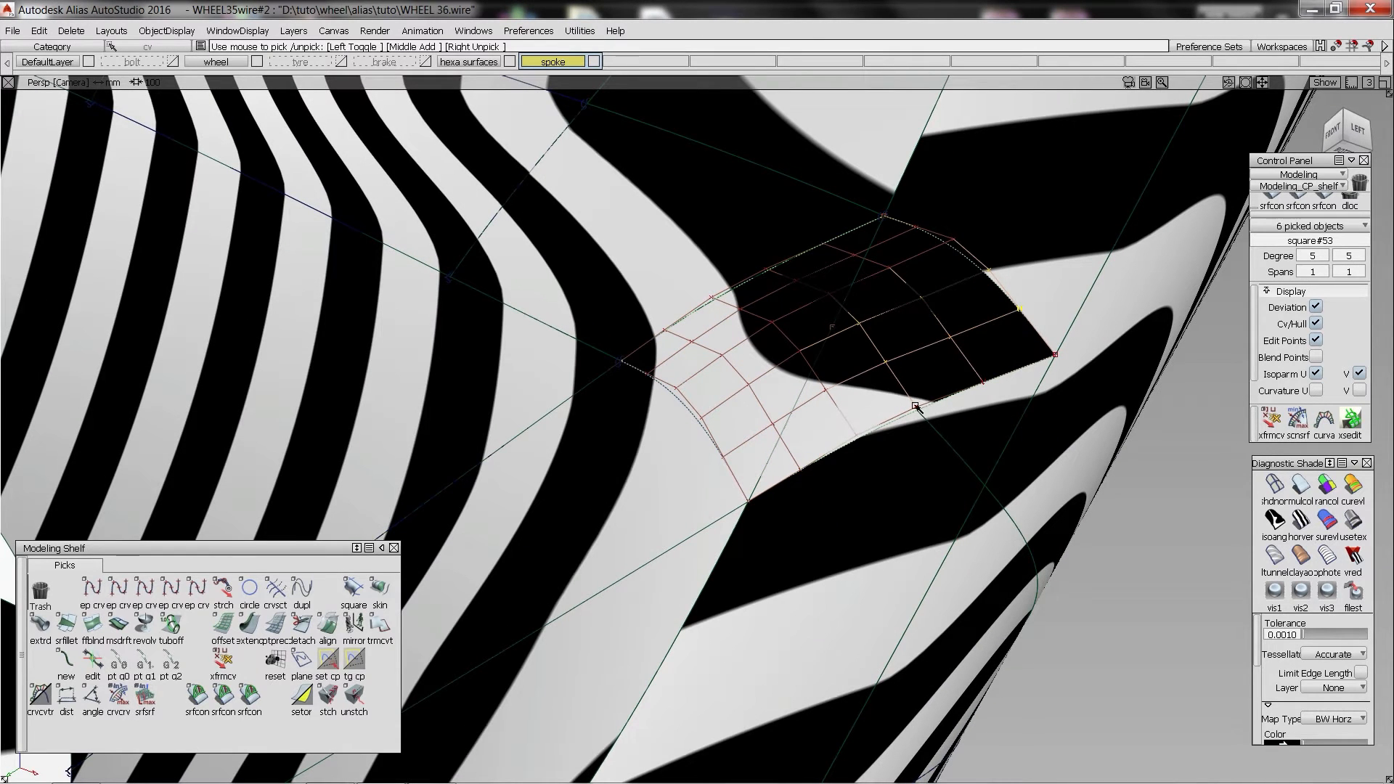
click(1063, 360)
alt+shift+drag(1063, 359, 1042, 367)
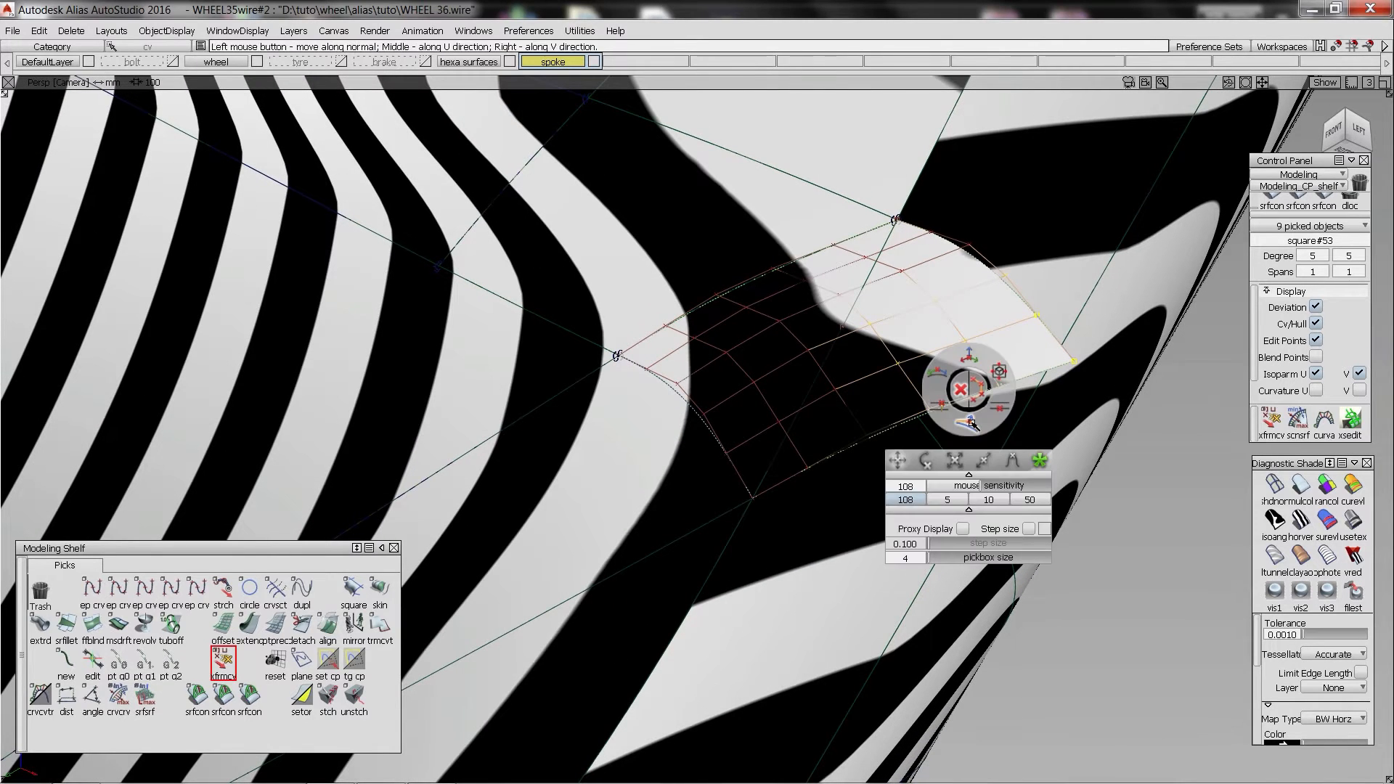
drag(1080, 522, 1062, 533)
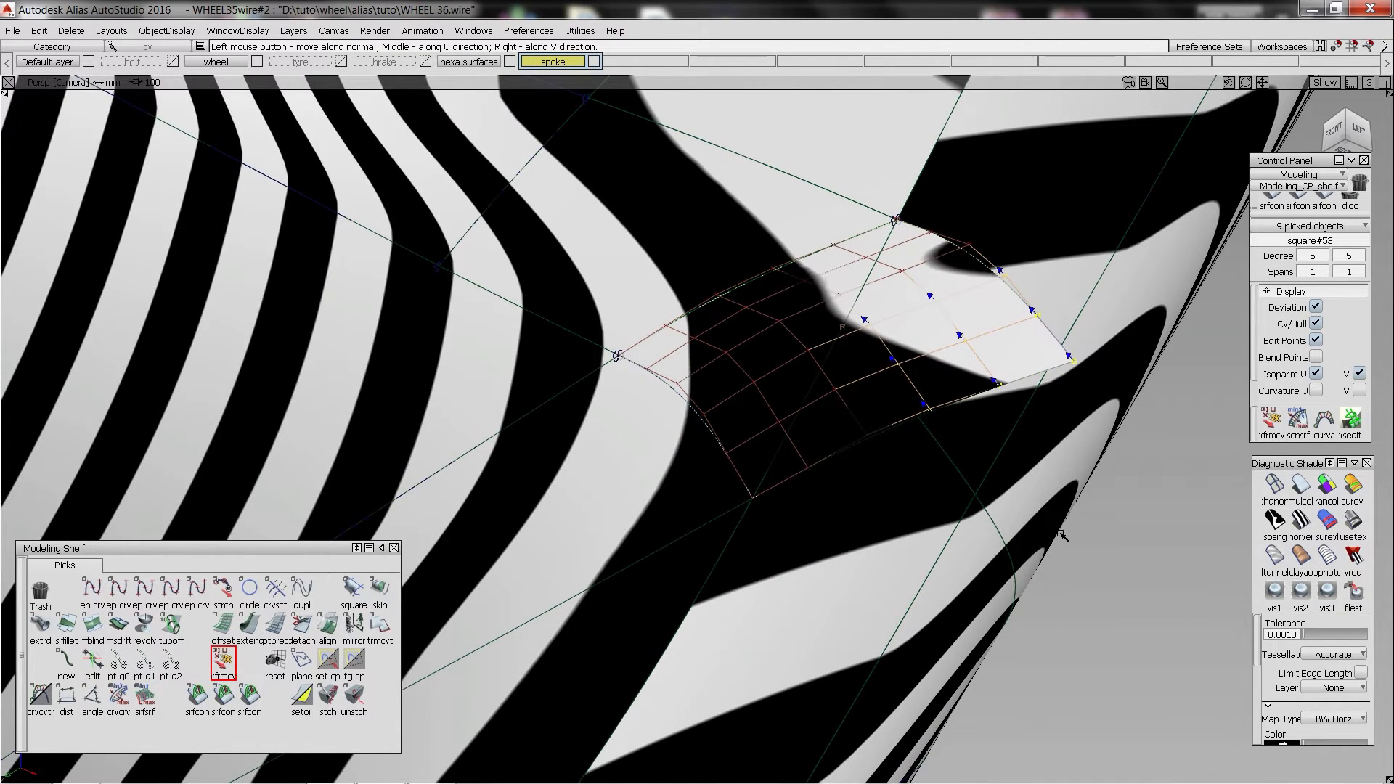
- Examine the stripe flow across the corner patch and its neighbours from several angles, and return to plain shading
key(alt+m)
alt+shift+drag(834, 480, 895, 249)
key(alt+m)
click(862, 380)
alt+shift+drag(862, 380, 811, 519)
key(alt+m)
alt+shift+right_drag(811, 520, 788, 519)
mouse_move(788, 518)
alt+shift+mouse_down()
mouse_move(859, 508)
mouse_move(874, 460)
mouse_move(815, 419)
mouse_move(835, 420)
alt+shift+mouse_up()
key(alt+m)
click(1298, 487)
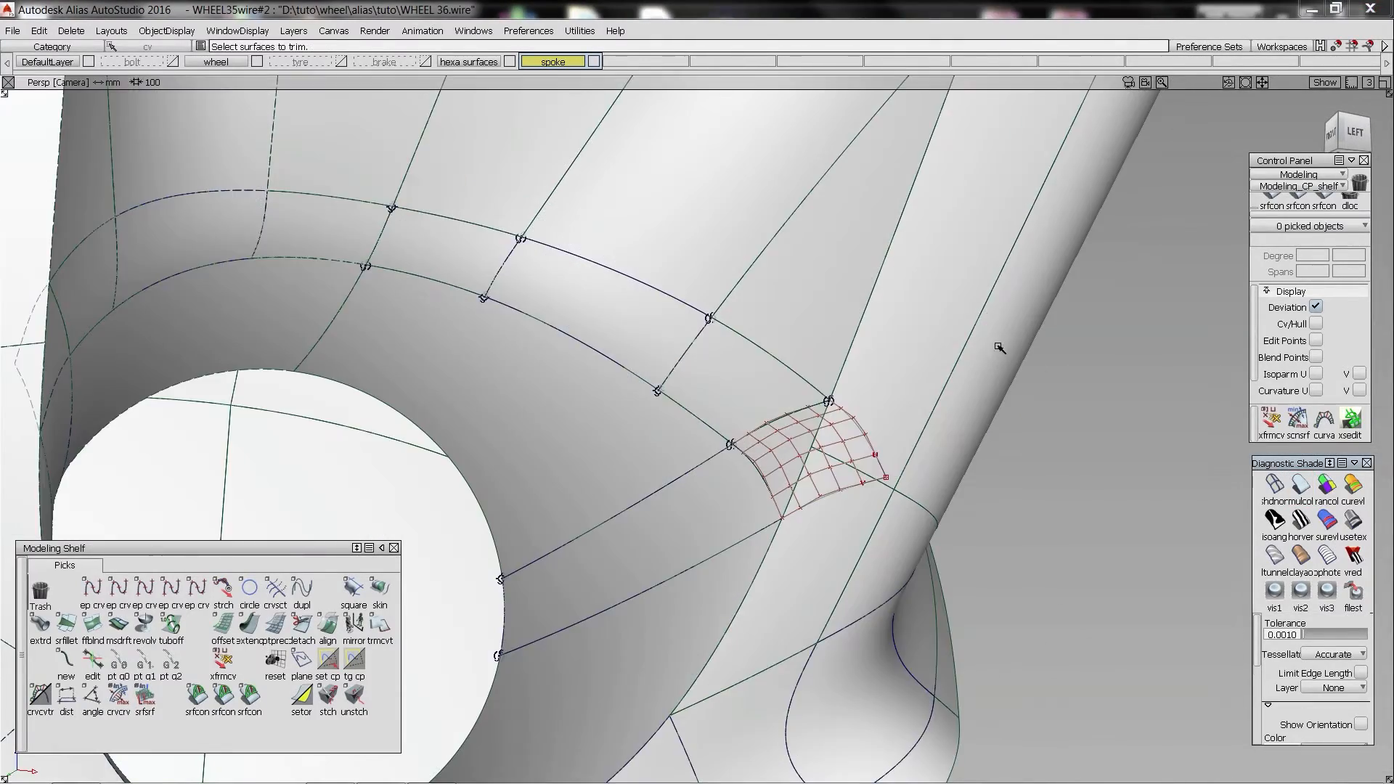
- Hide the corner patch's control vertices and hull and deselect it
key(alt+m)
alt+shift+right_drag(768, 352, 704, 355)
key(alt+m)
mouse_move(705, 354)
alt+shift+mouse_down()
mouse_move(1021, 417)
mouse_move(872, 459)
mouse_move(671, 413)
mouse_move(841, 429)
mouse_move(726, 431)
mouse_move(777, 472)
alt+shift+mouse_up()
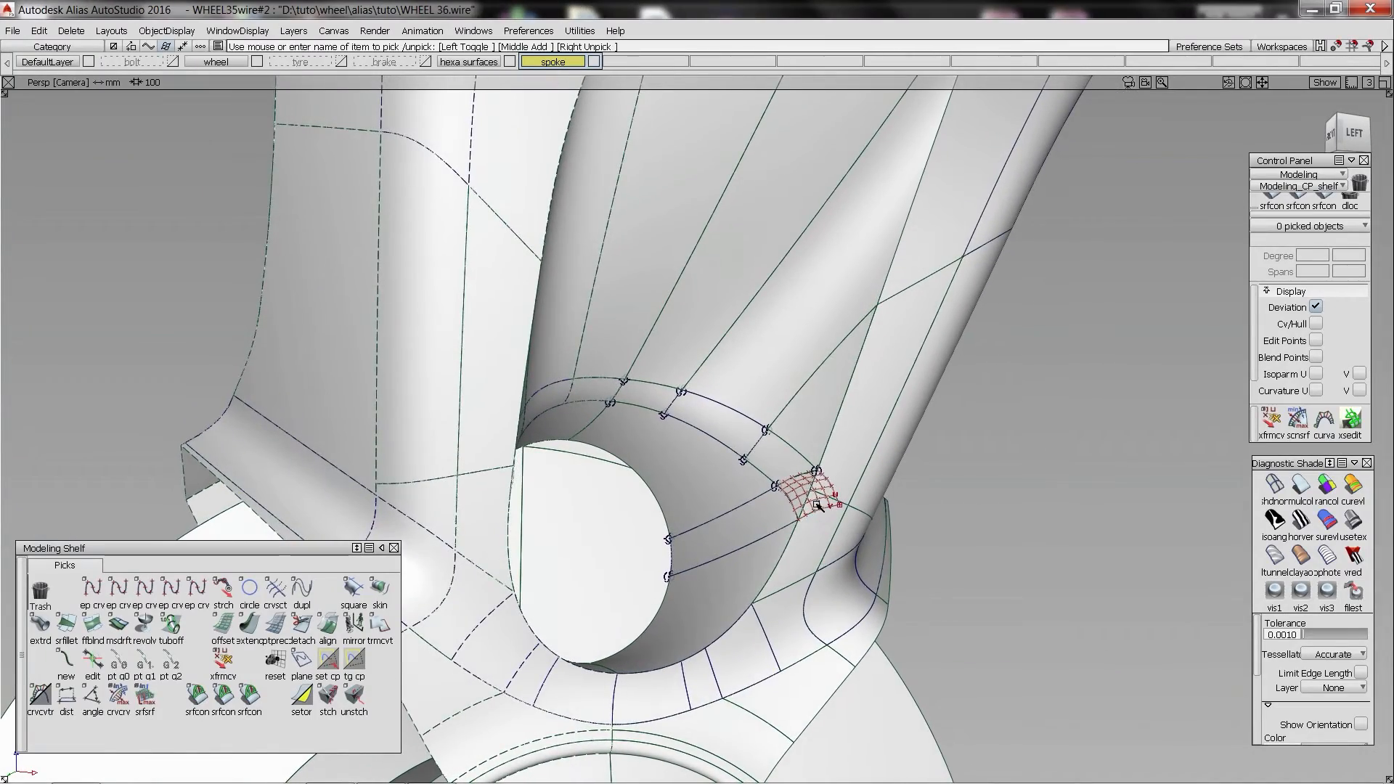
click(808, 500)
click(1317, 323)
click(1148, 345)
- Set up a G2 chord surface fillet with a chordal length of 3, using the hole's transition and inner wall surfaces as the first set
mouse_move(958, 303)
alt+shift+mouse_down()
mouse_move(824, 290)
mouse_move(860, 287)
alt+shift+mouse_up()
key(alt+m)
alt+shift+right_drag(860, 286, 897, 306)
mouse_move(897, 305)
alt+shift+mouse_down()
mouse_move(1046, 348)
mouse_move(890, 268)
mouse_move(707, 327)
mouse_move(910, 346)
mouse_move(815, 496)
mouse_move(842, 436)
alt+shift+mouse_up()
key(alt+m)
alt+shift+right_drag(842, 435, 909, 360)
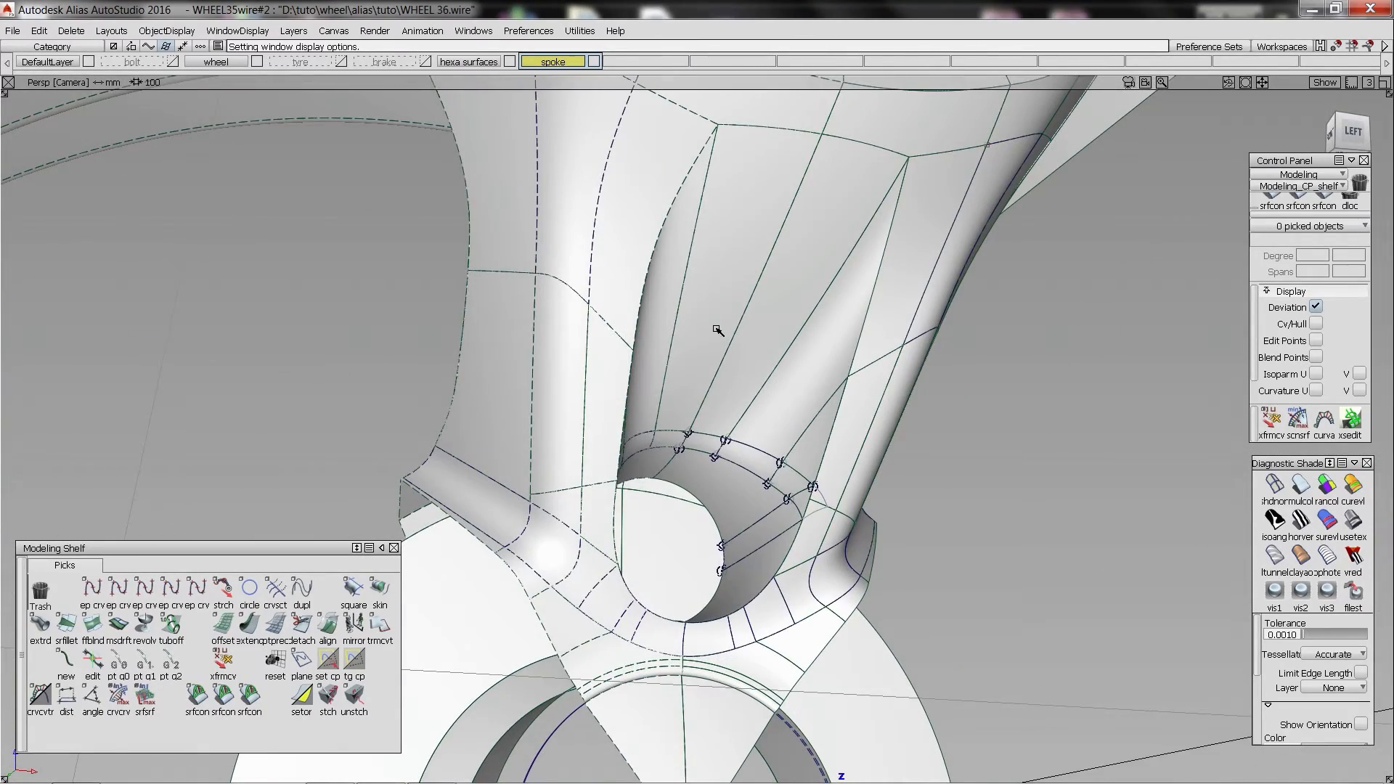
alt+shift+drag(686, 378, 850, 407)
click(66, 623)
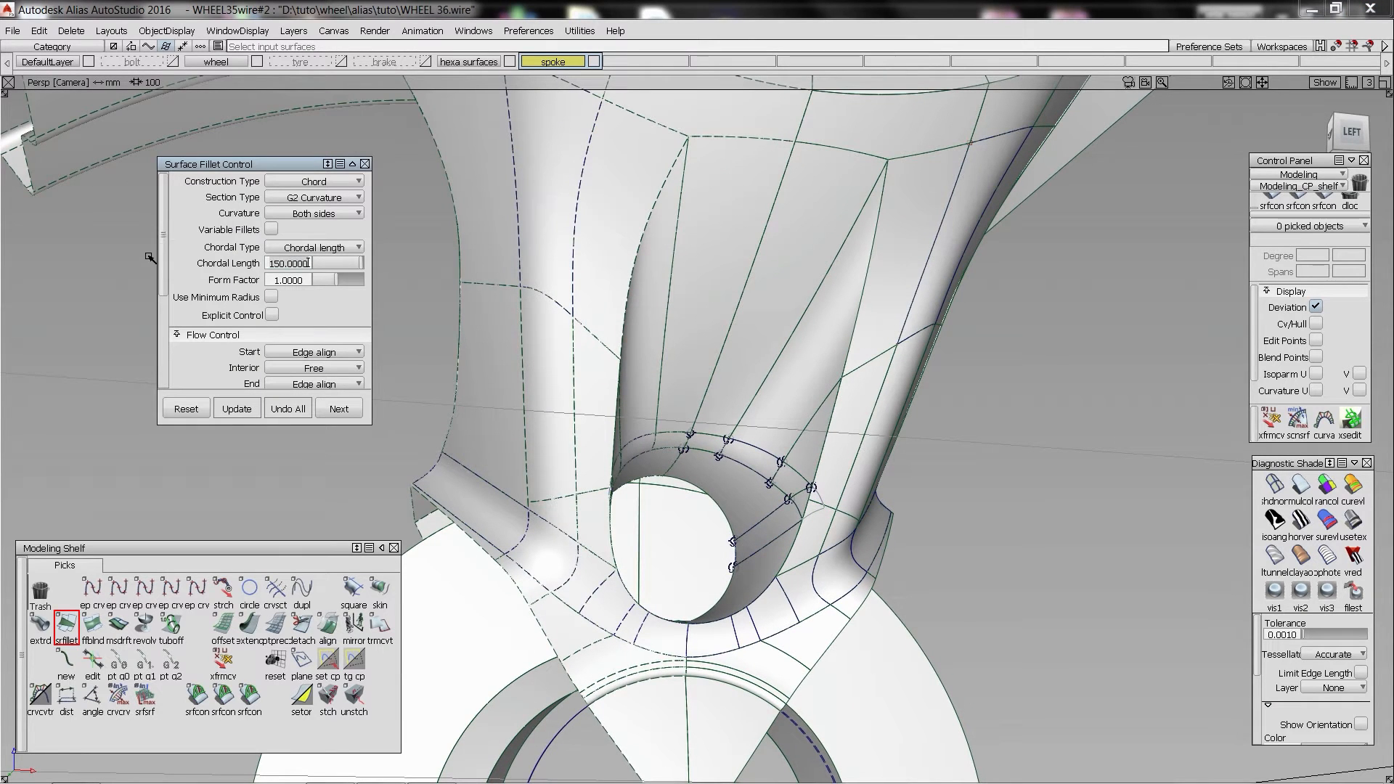
alt+shift+right_drag(728, 635, 636, 664)
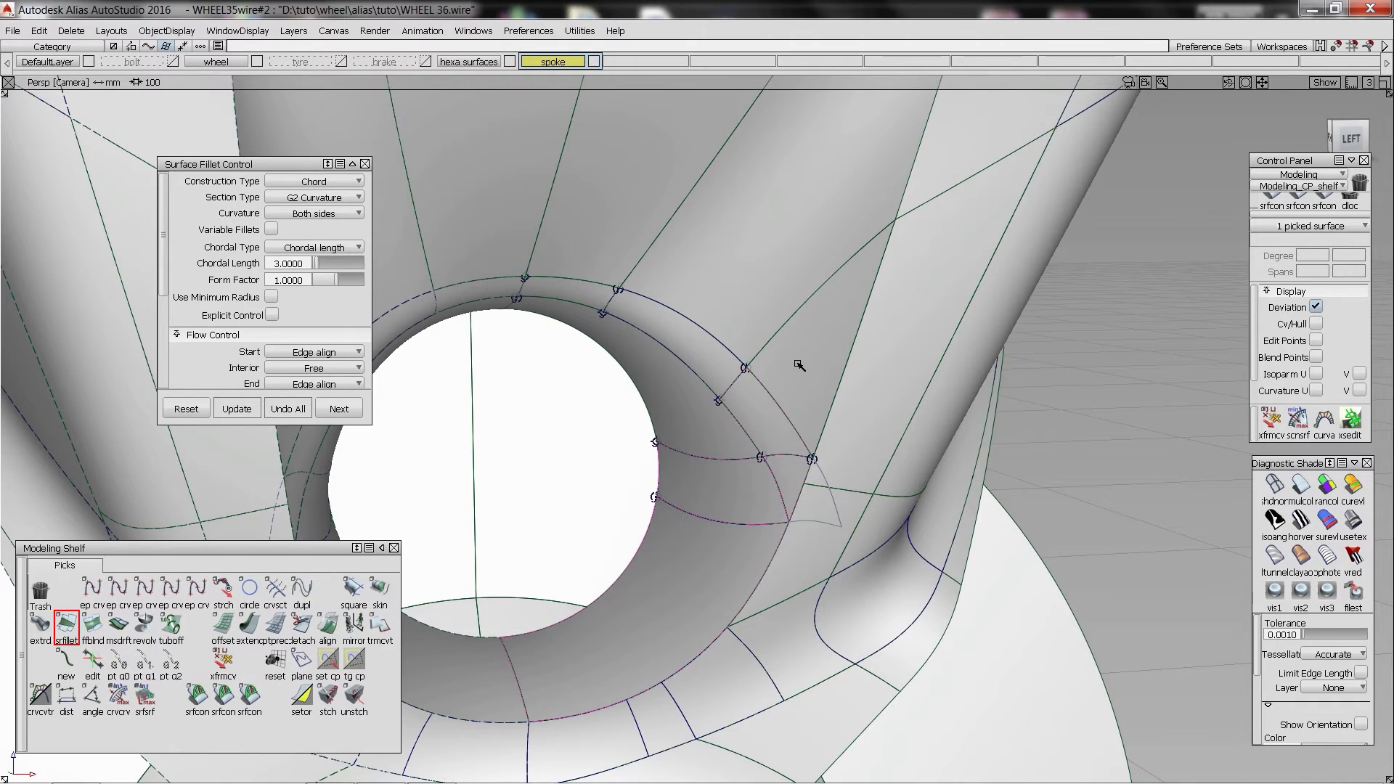
- Choose the adjoining spoke surfaces around the recess and below the hole as the second set and build the fillet
alt+shift+drag(799, 365, 913, 231)
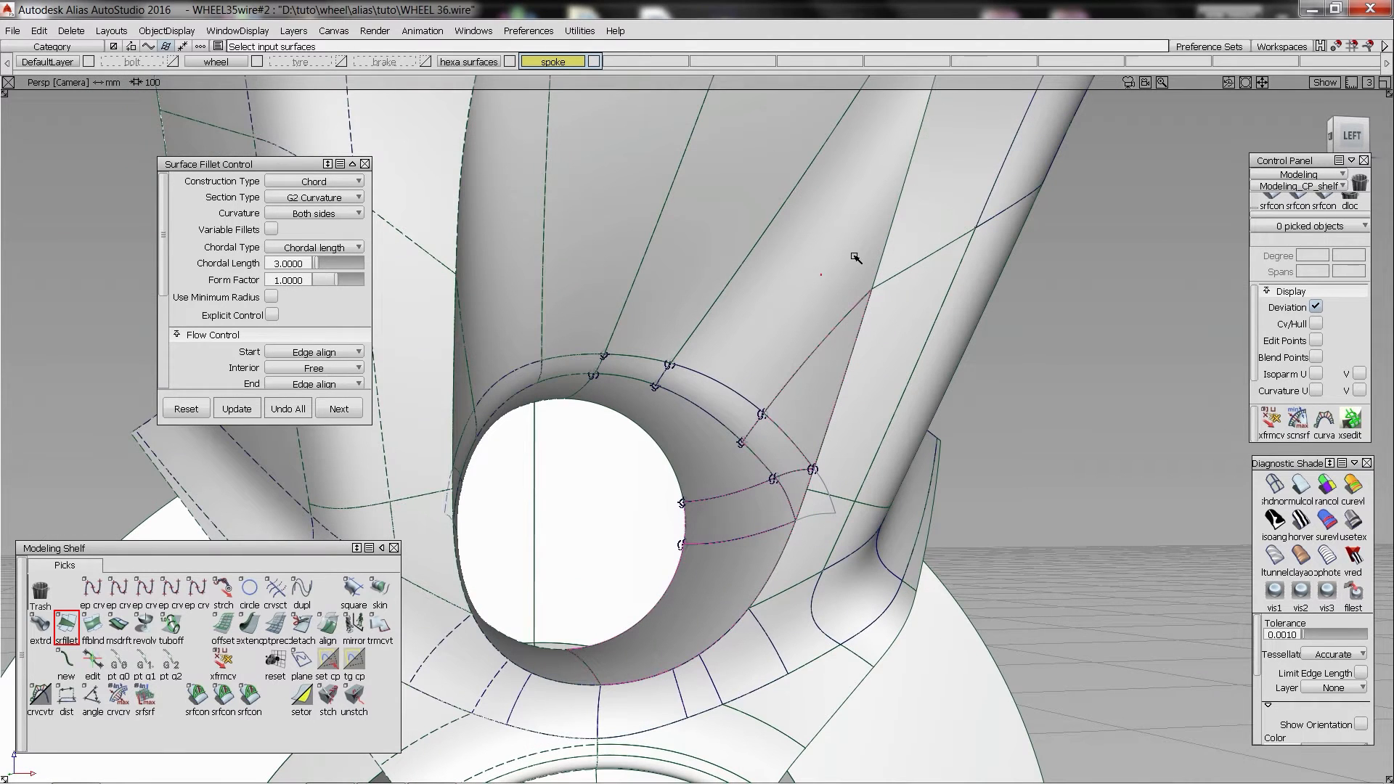
click(863, 426)
click(817, 540)
click(781, 614)
click(757, 641)
click(700, 687)
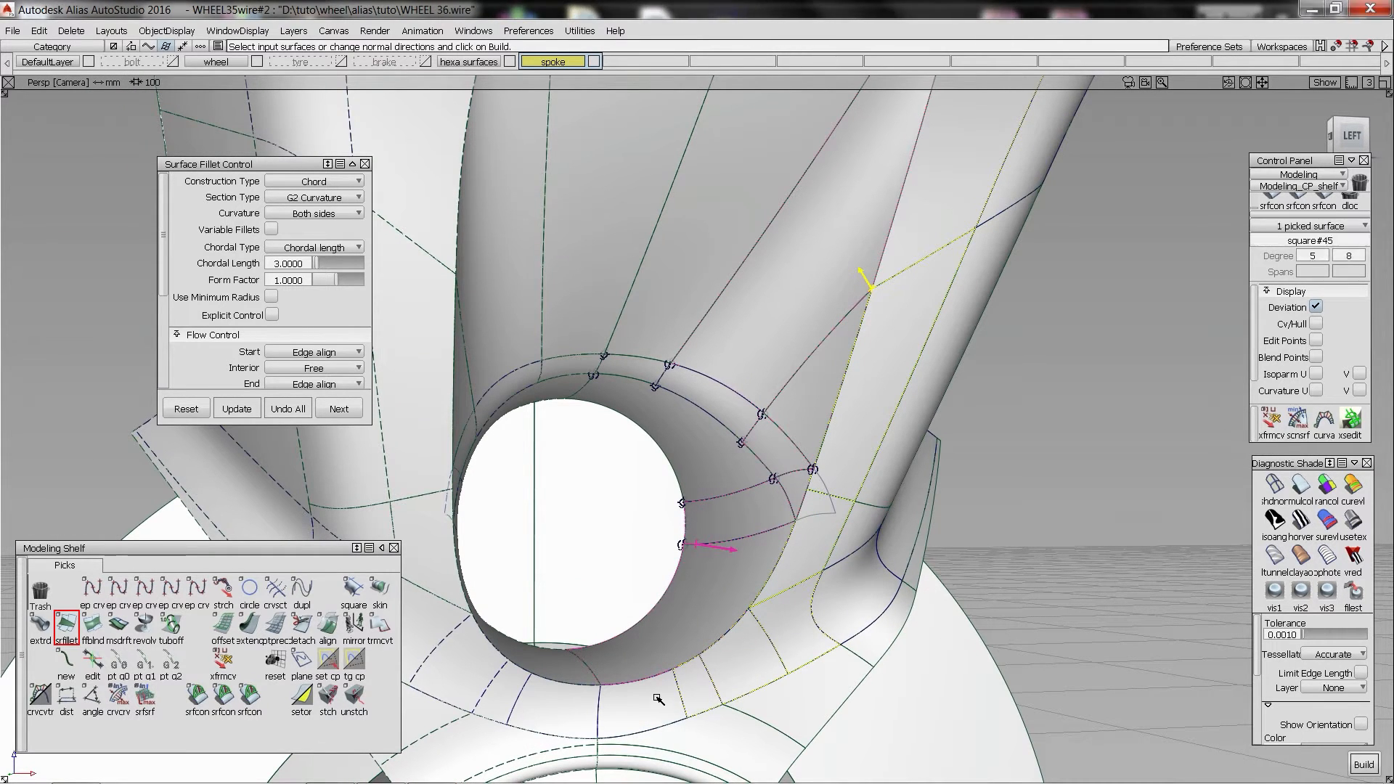
click(656, 696)
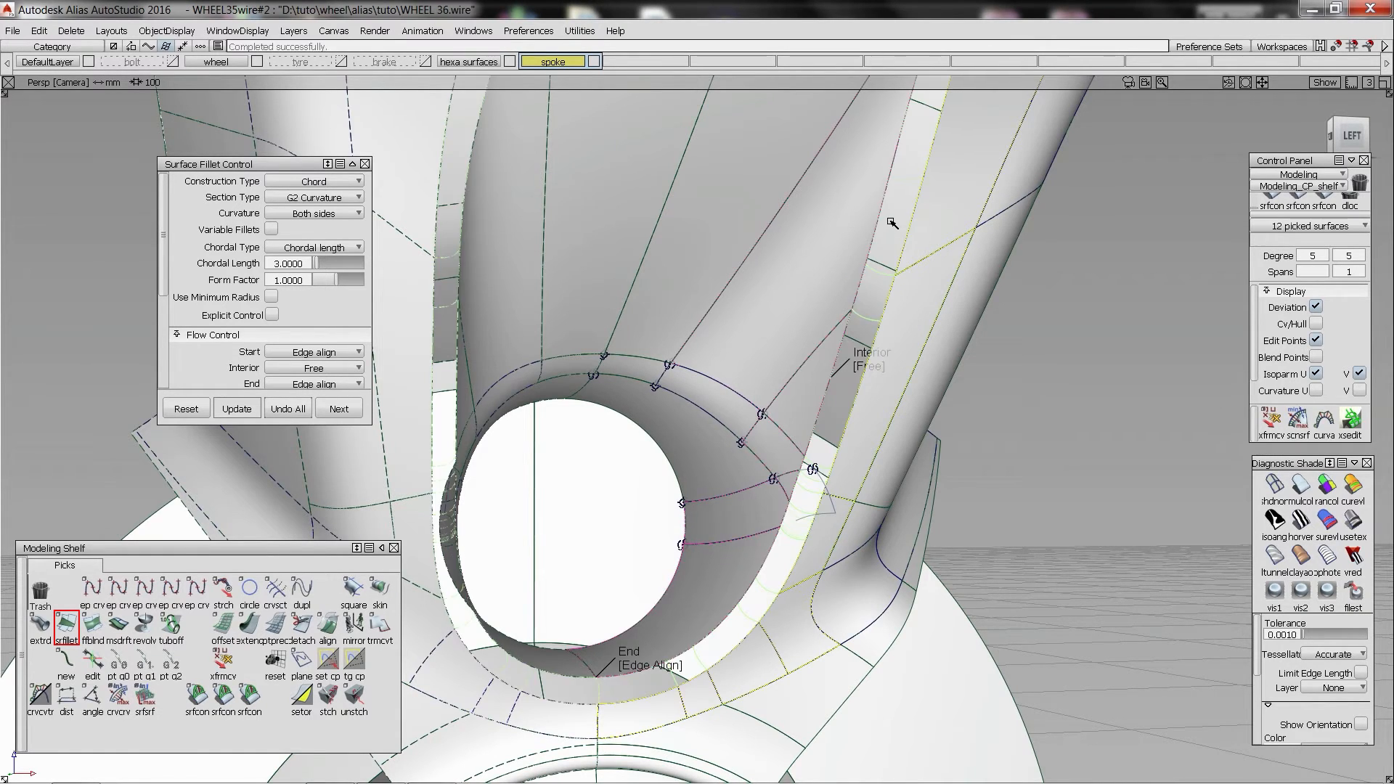
- Change the start flow control at the fillet's upper end to Default
alt+shift+right_drag(894, 224, 875, 172)
alt+shift+drag(875, 172, 741, 211)
scroll(315, 292, down, 5)
scroll(314, 292, down, 3)
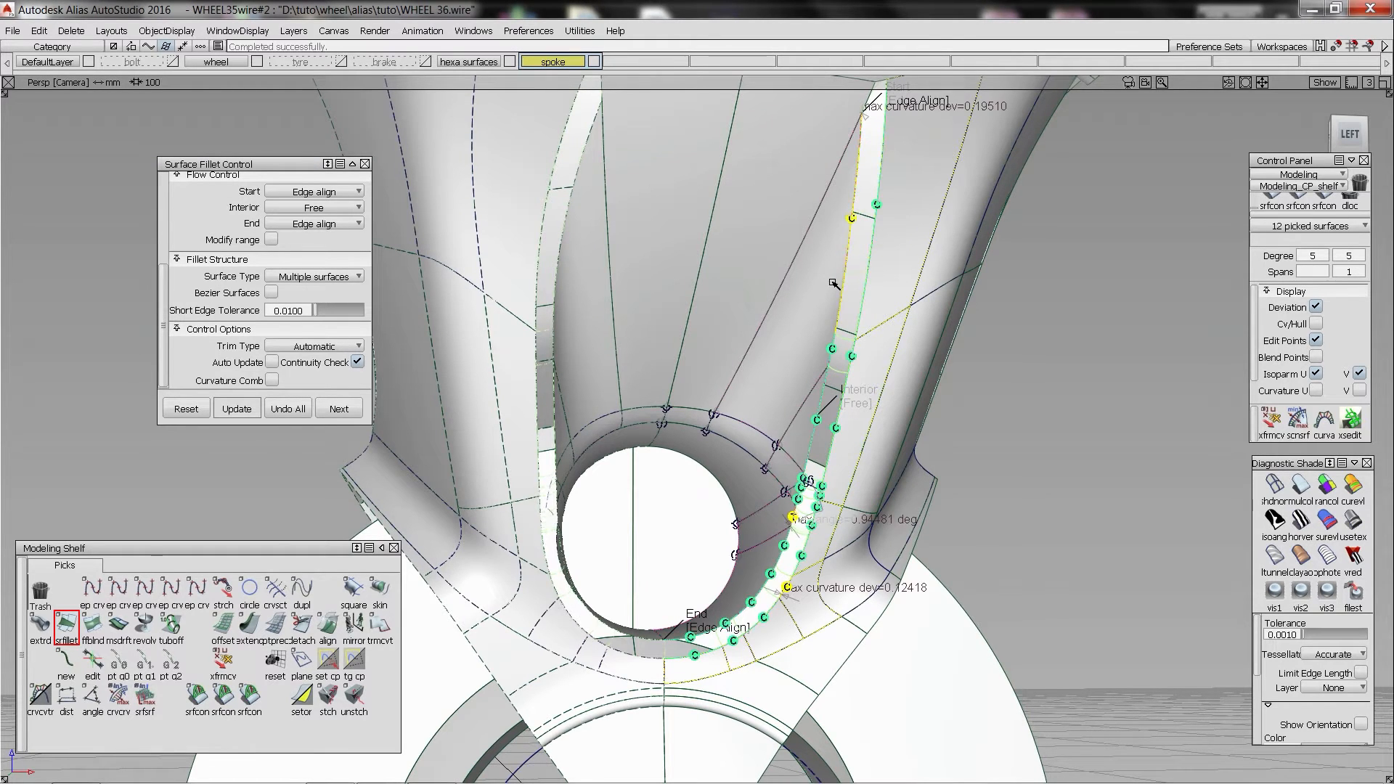
alt+shift+drag(833, 285, 846, 263)
alt+shift+middle_drag(847, 263, 809, 322)
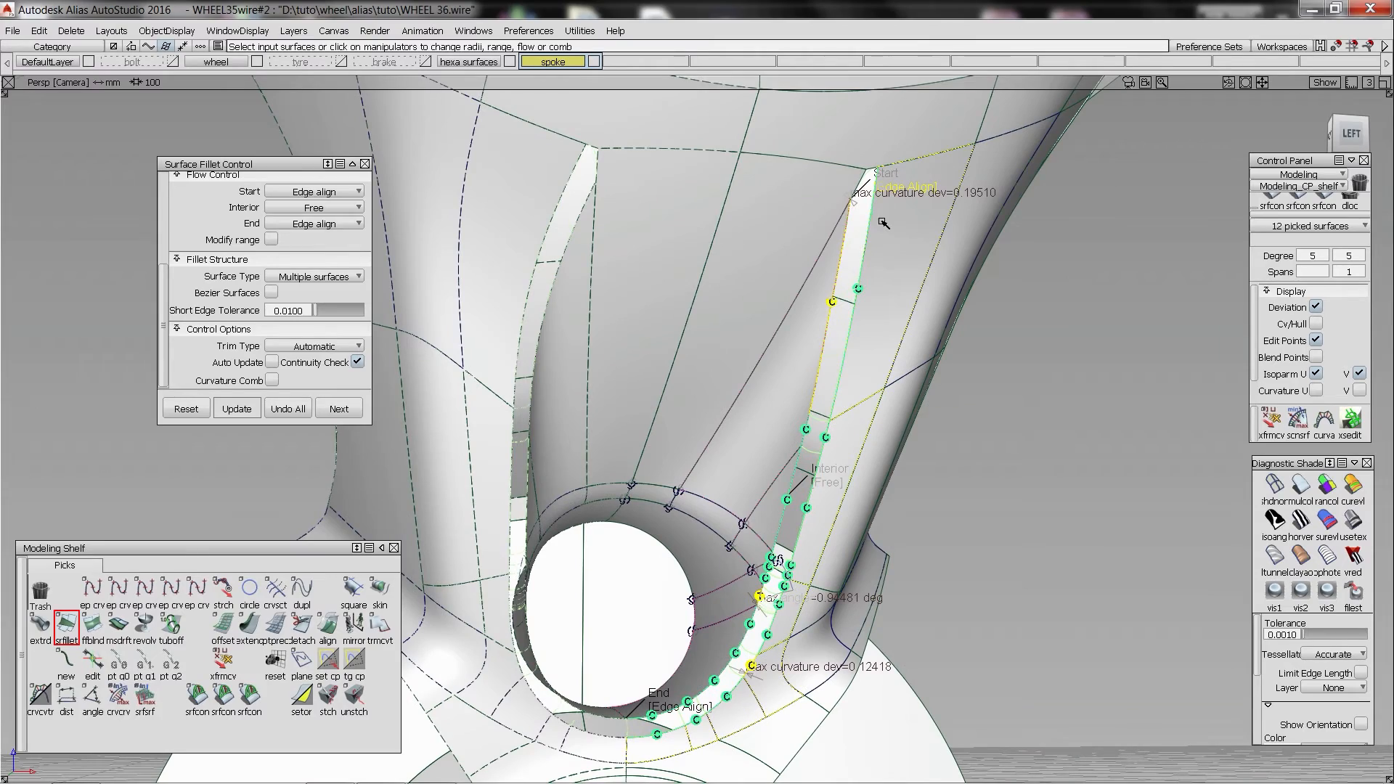
click(884, 223)
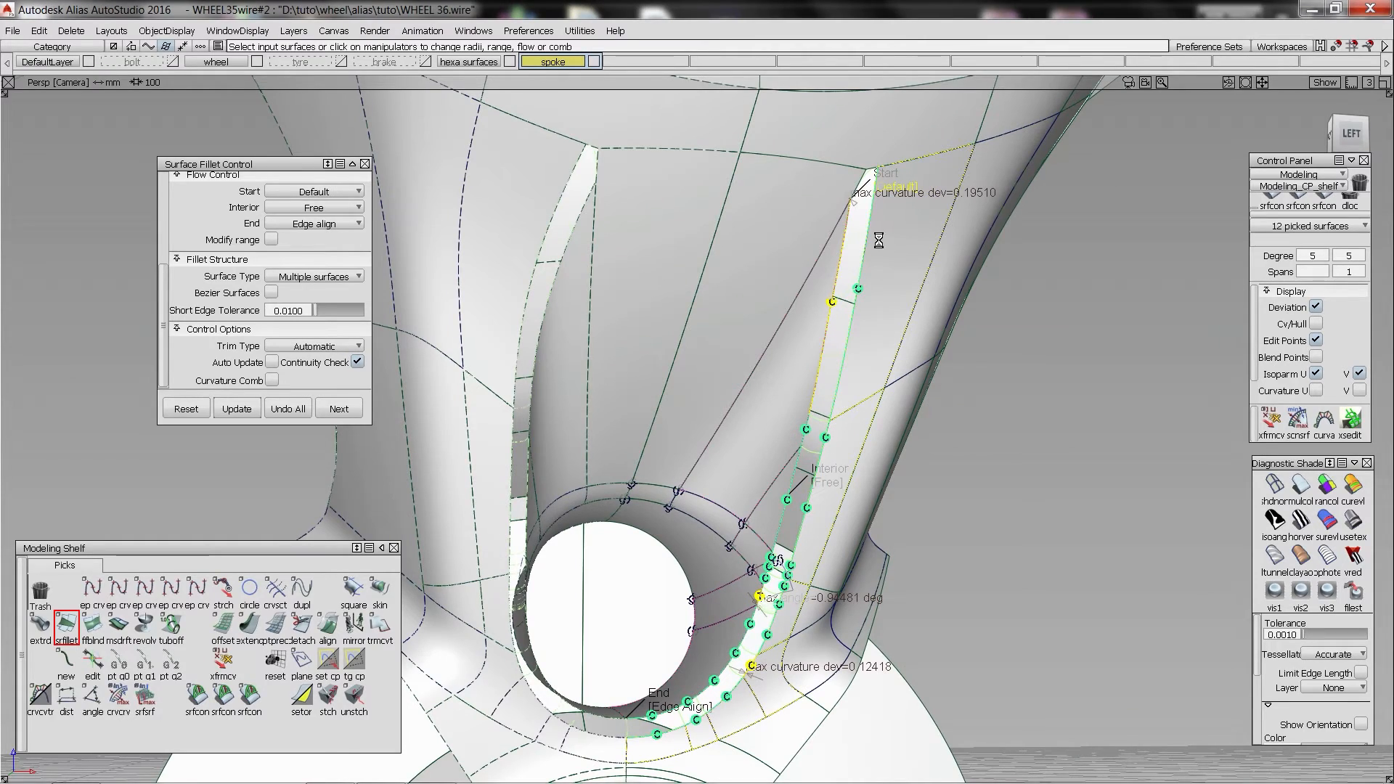
alt+shift+drag(880, 242, 742, 385)
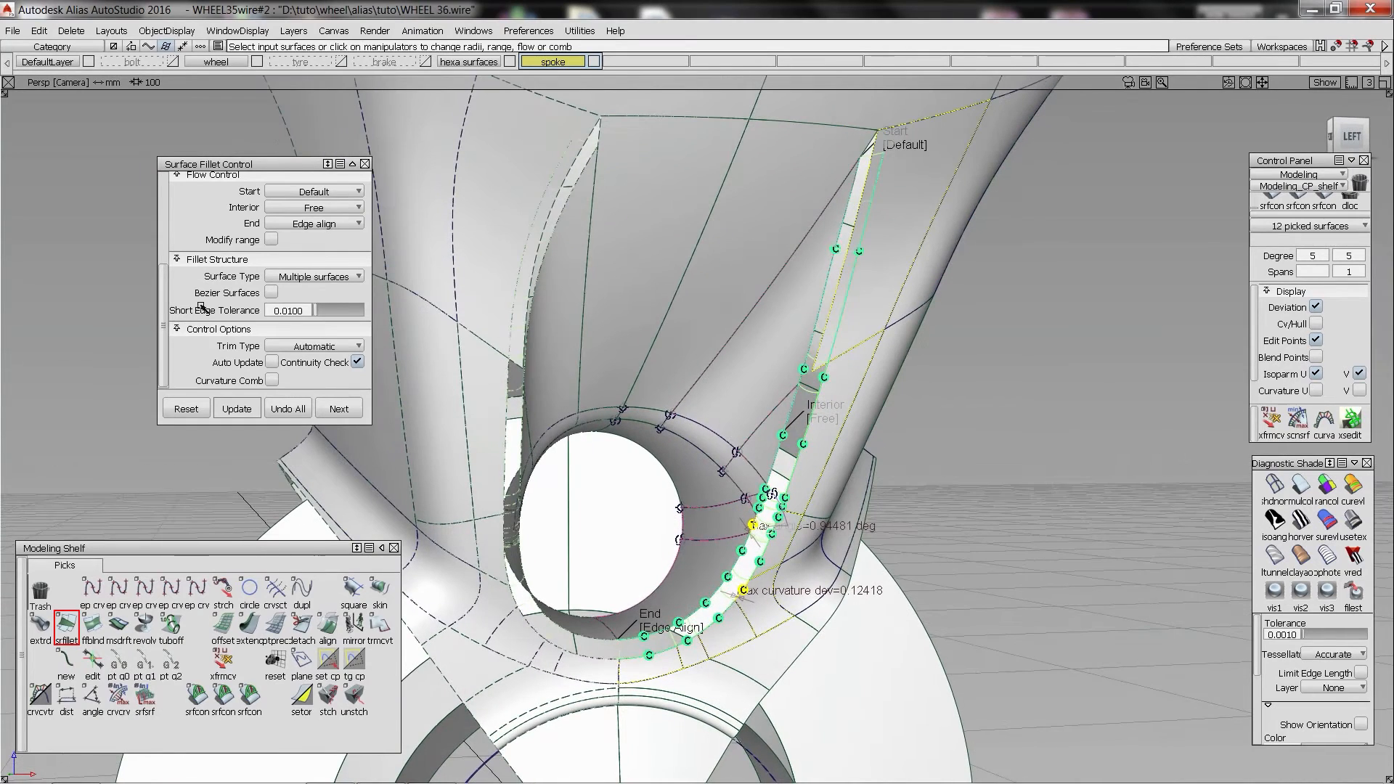
- Enable Bezier surfaces and explicit control for the hole fillet, and set its length U degree to 6
click(273, 293)
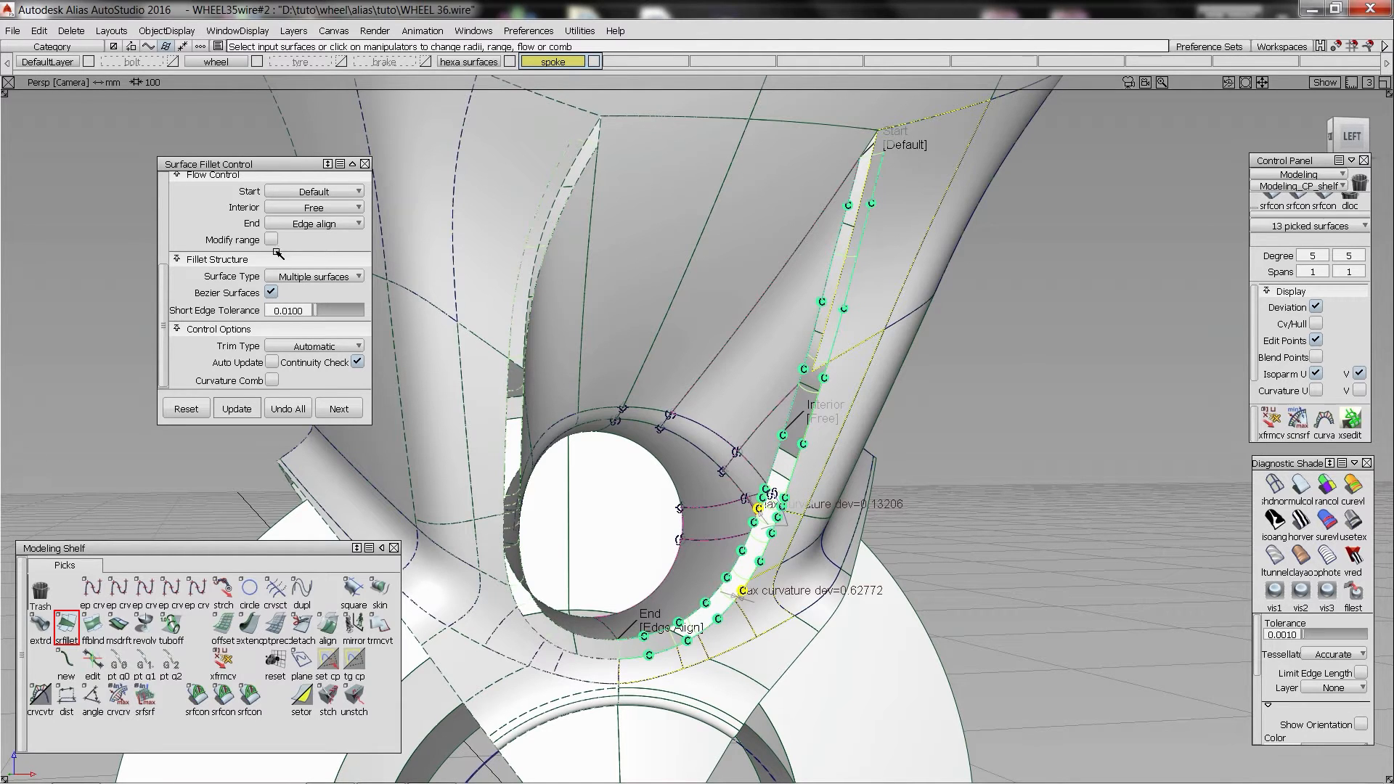
scroll(275, 252, up, 1)
scroll(276, 254, up, 1)
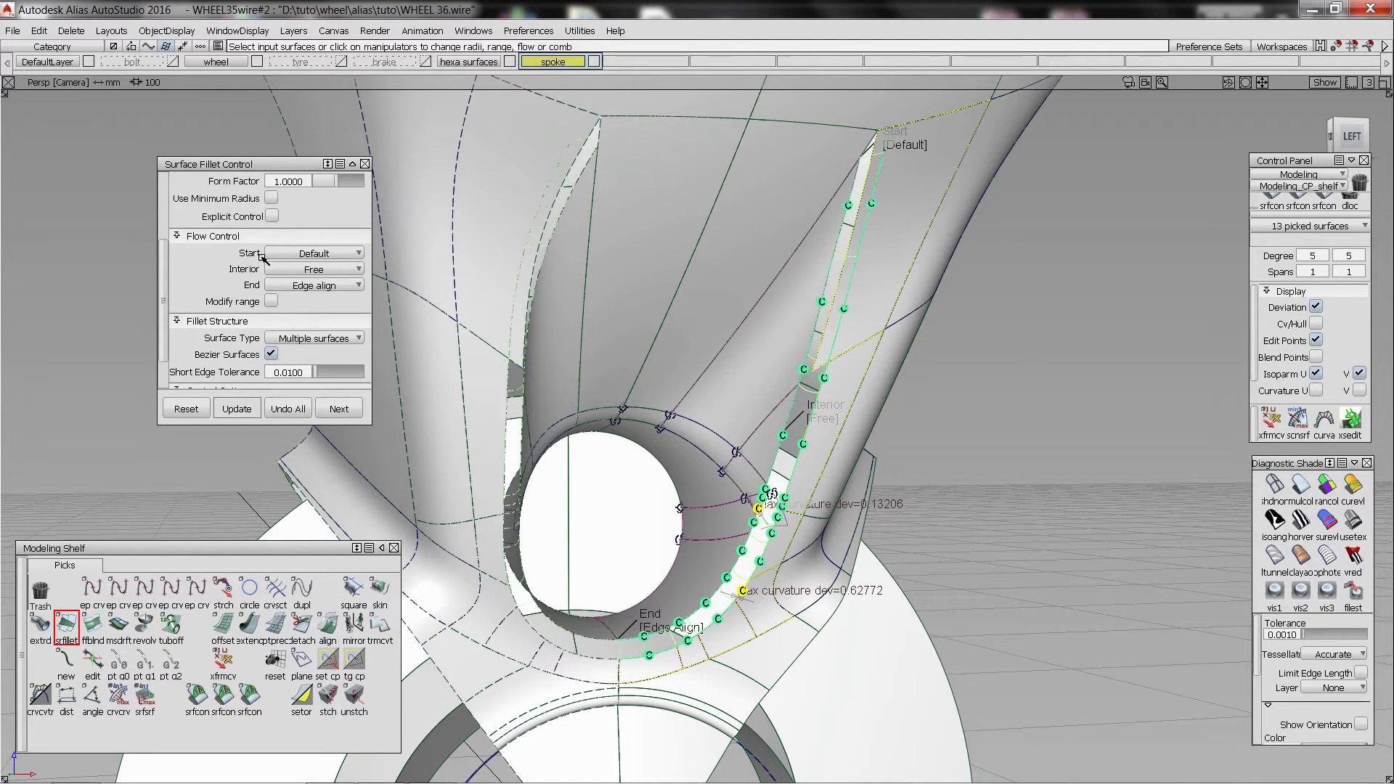
click(272, 217)
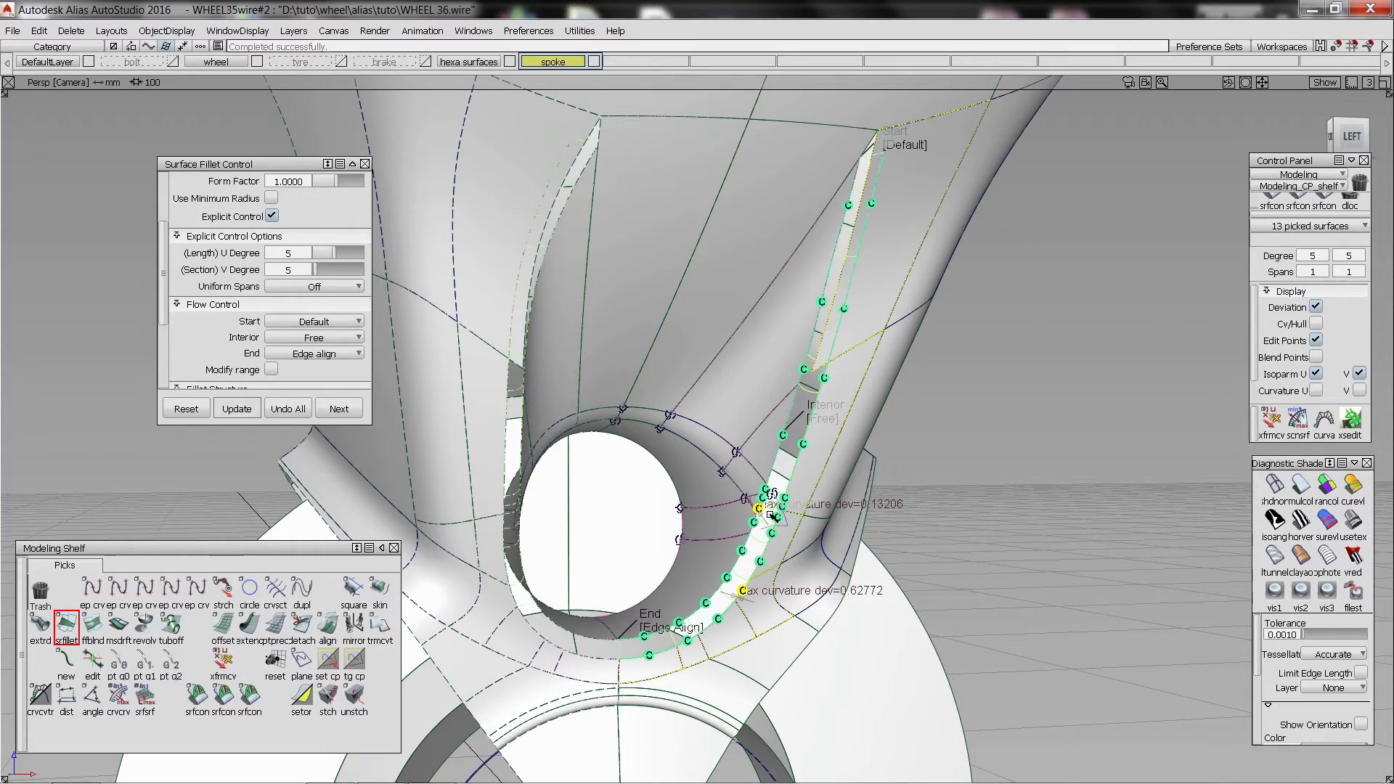
mouse_move(795, 445)
alt+shift+mouse_down()
mouse_move(781, 479)
mouse_move(774, 454)
alt+shift+mouse_up()
alt+shift+right_drag(726, 465, 799, 472)
alt+shift+drag(770, 480, 728, 459)
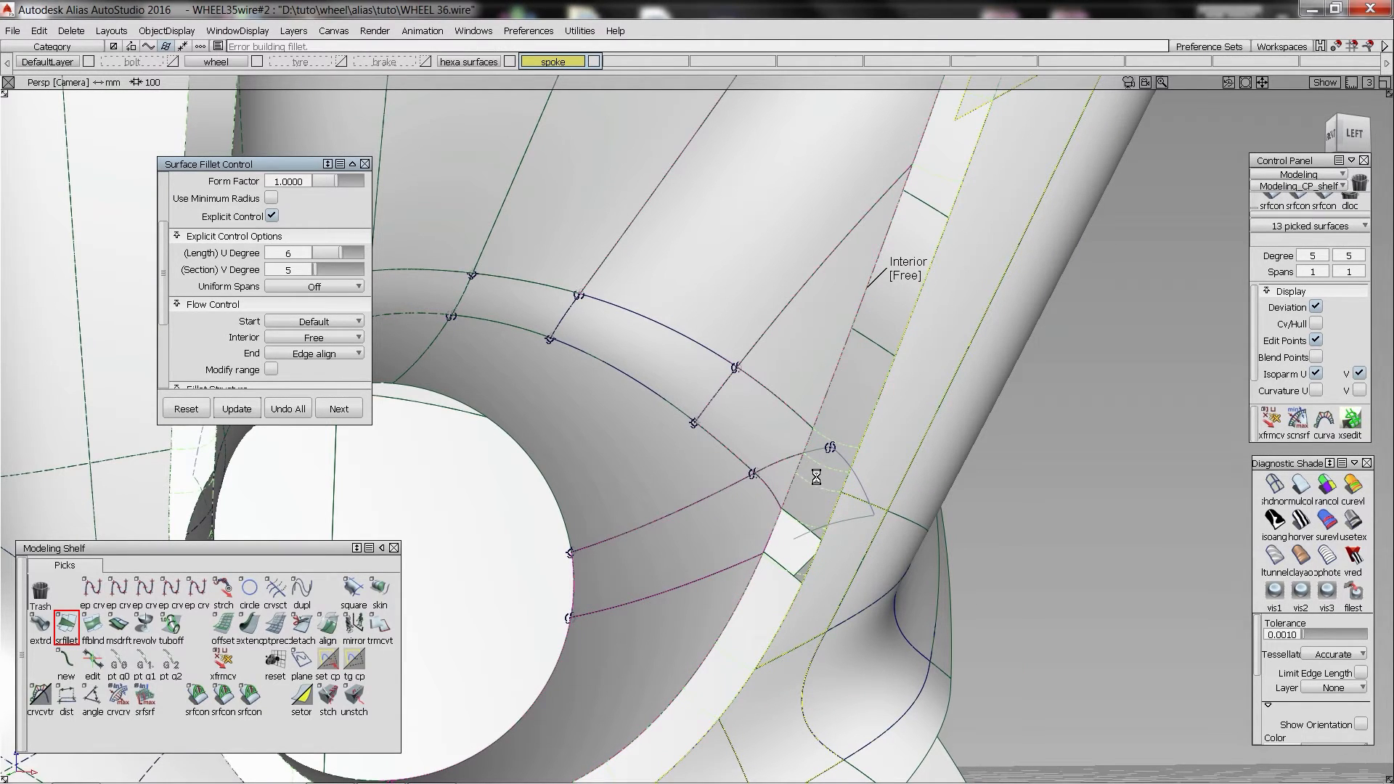
alt+shift+right_drag(874, 396, 813, 406)
alt+shift+drag(814, 406, 875, 370)
ctrl+shift+drag(874, 370, 874, 397)
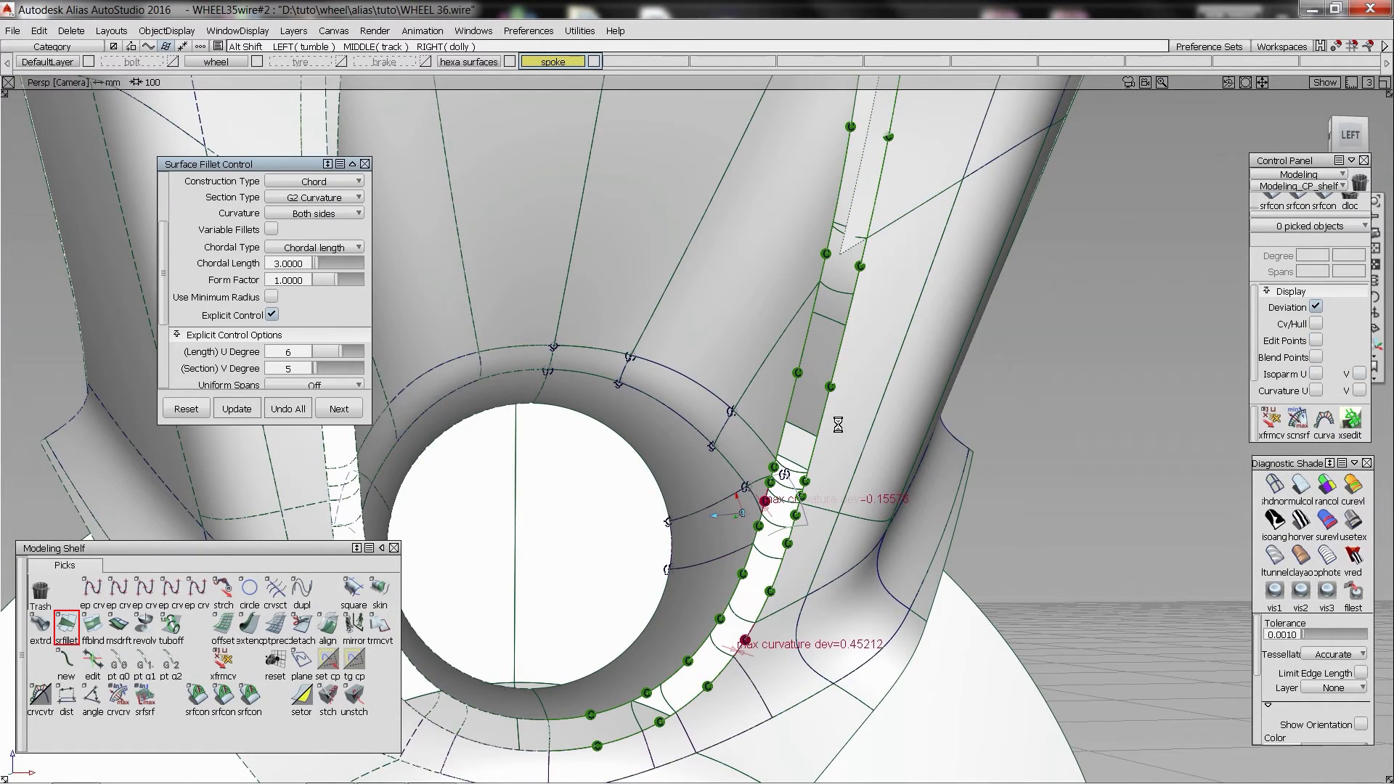
- Extend the fillet's curve on the spoke surface at its upper end until it reaches the surface's edge
alt+shift+right_drag(840, 425, 813, 425)
alt+shift+middle_drag(890, 296, 788, 416)
ctrl+shift+drag(788, 415, 787, 349)
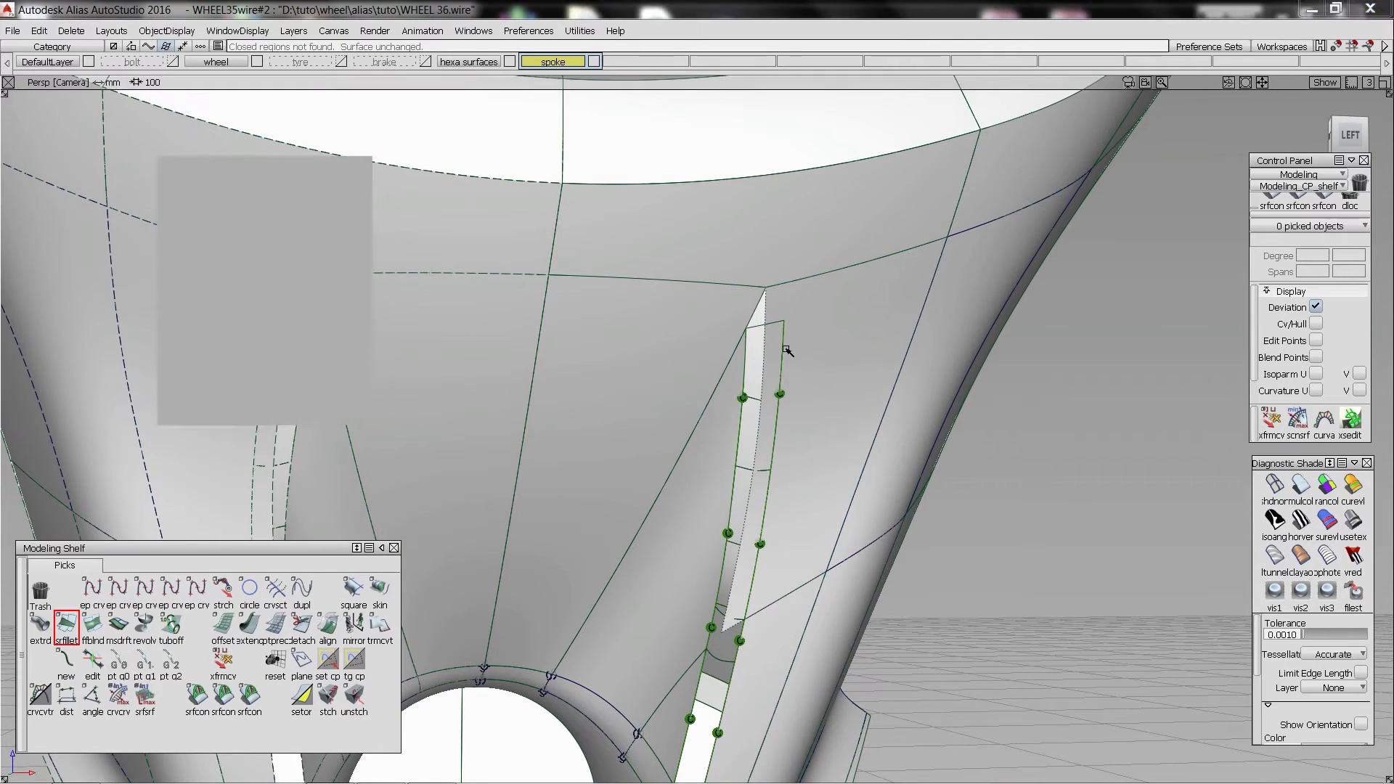
alt+shift+drag(891, 325, 832, 320)
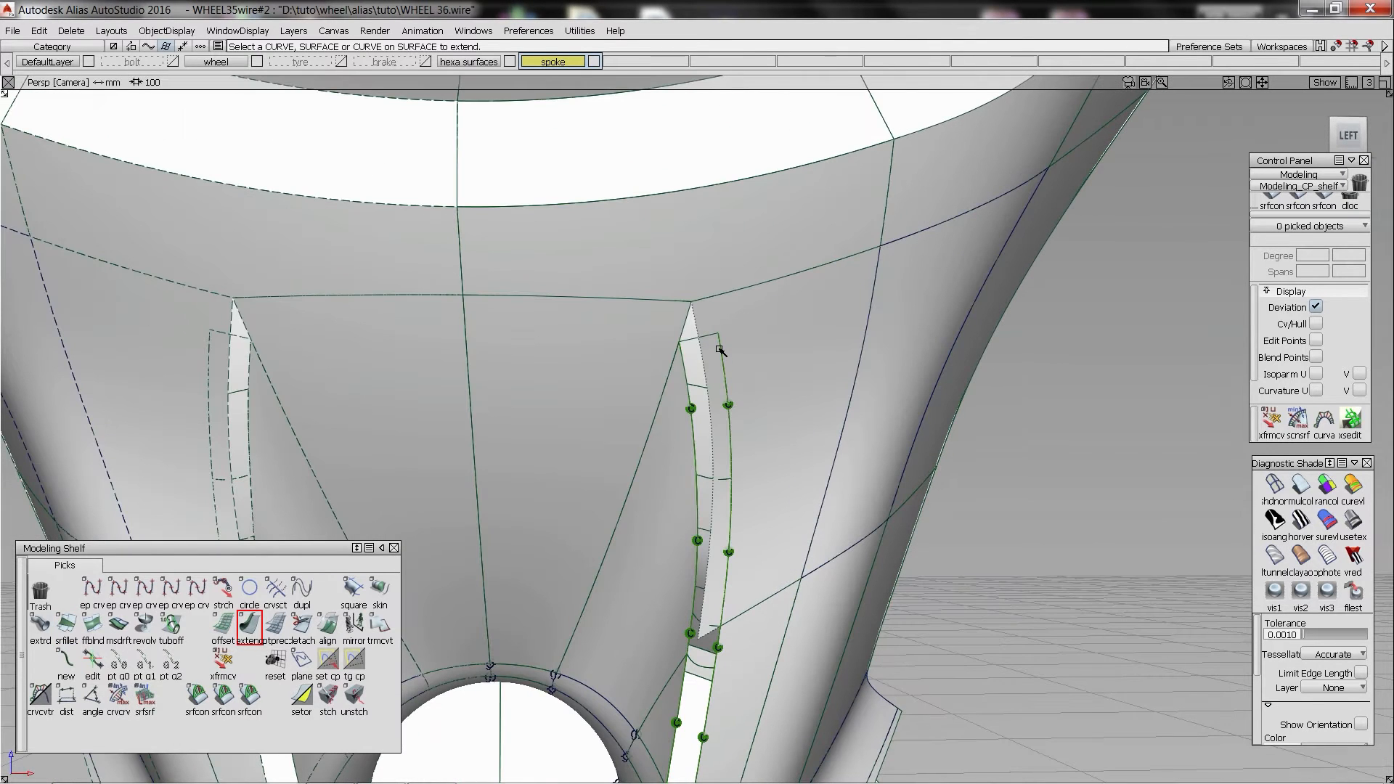
click(721, 351)
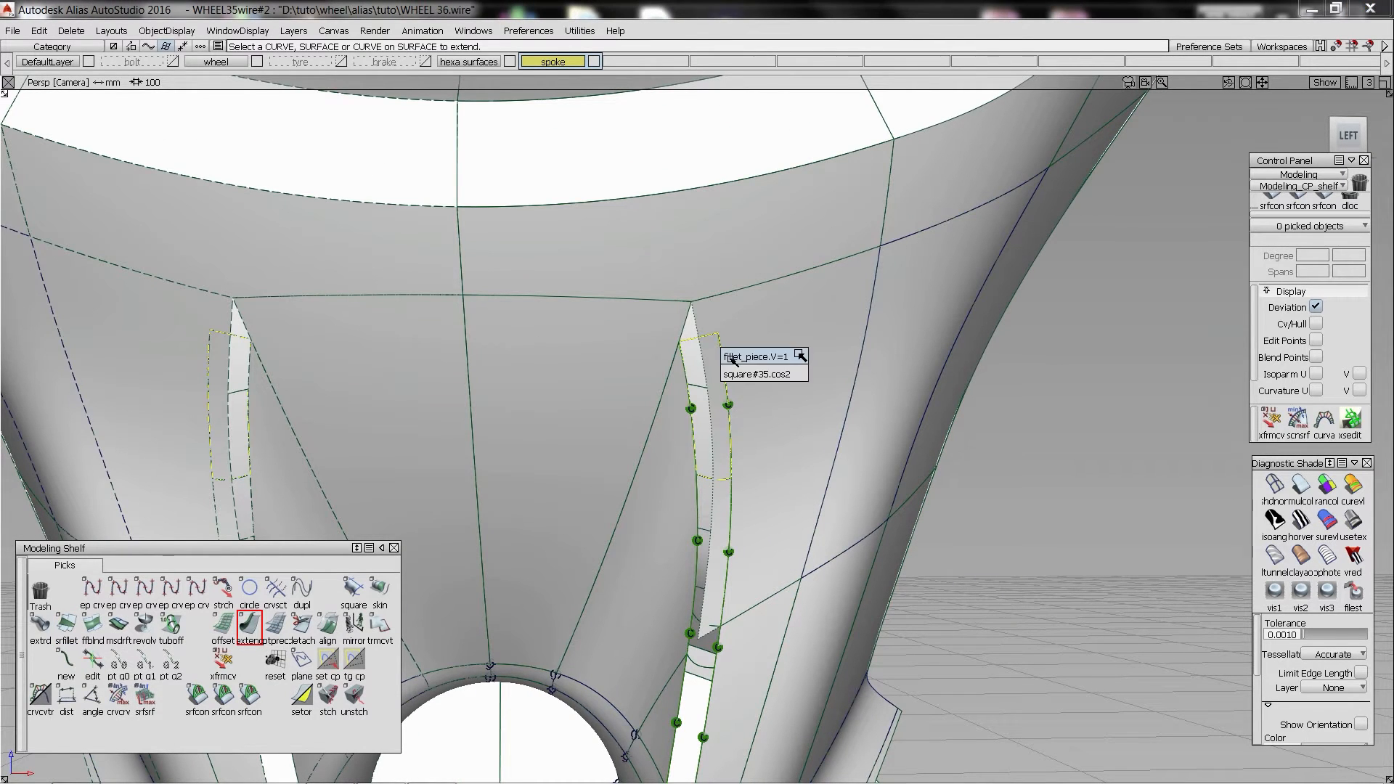
click(746, 367)
key(Return)
drag(787, 375, 730, 316)
mouse_move(730, 316)
alt+shift+mouse_down()
mouse_move(767, 313)
mouse_move(791, 393)
mouse_move(821, 305)
mouse_move(817, 364)
mouse_move(671, 364)
alt+shift+mouse_up()
- Fill the small gap above the fillet's upper end with a Square surface
double_click(353, 590)
click(274, 186)
click(277, 247)
- Examine the new end patch and its mirrored copy with horizontal and vertical stripe shading, and return to plain shading
click(1301, 521)
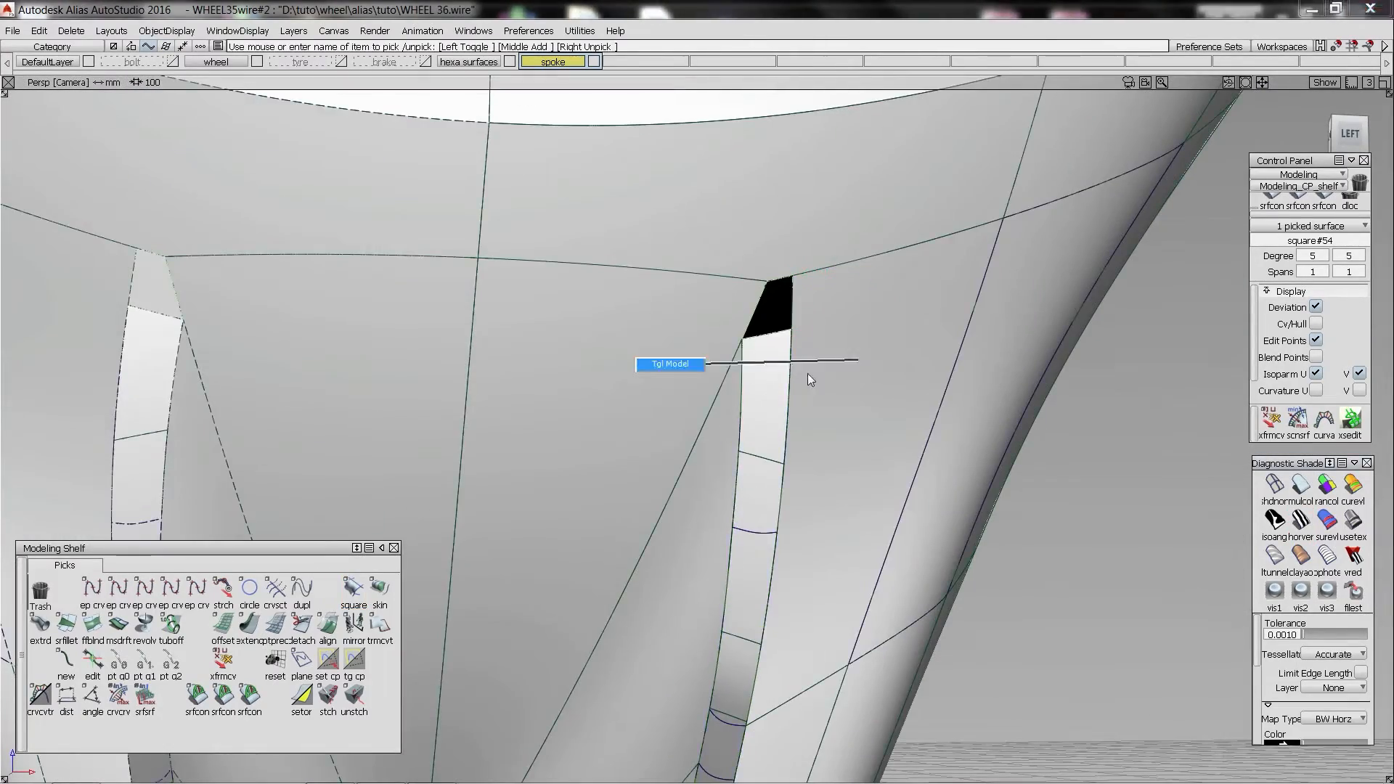
ctrl+shift+right_drag(808, 319, 810, 263)
alt+shift+right_drag(1089, 436, 949, 439)
ctrl+shift+right_drag(1198, 510, 1198, 459)
click(1300, 520)
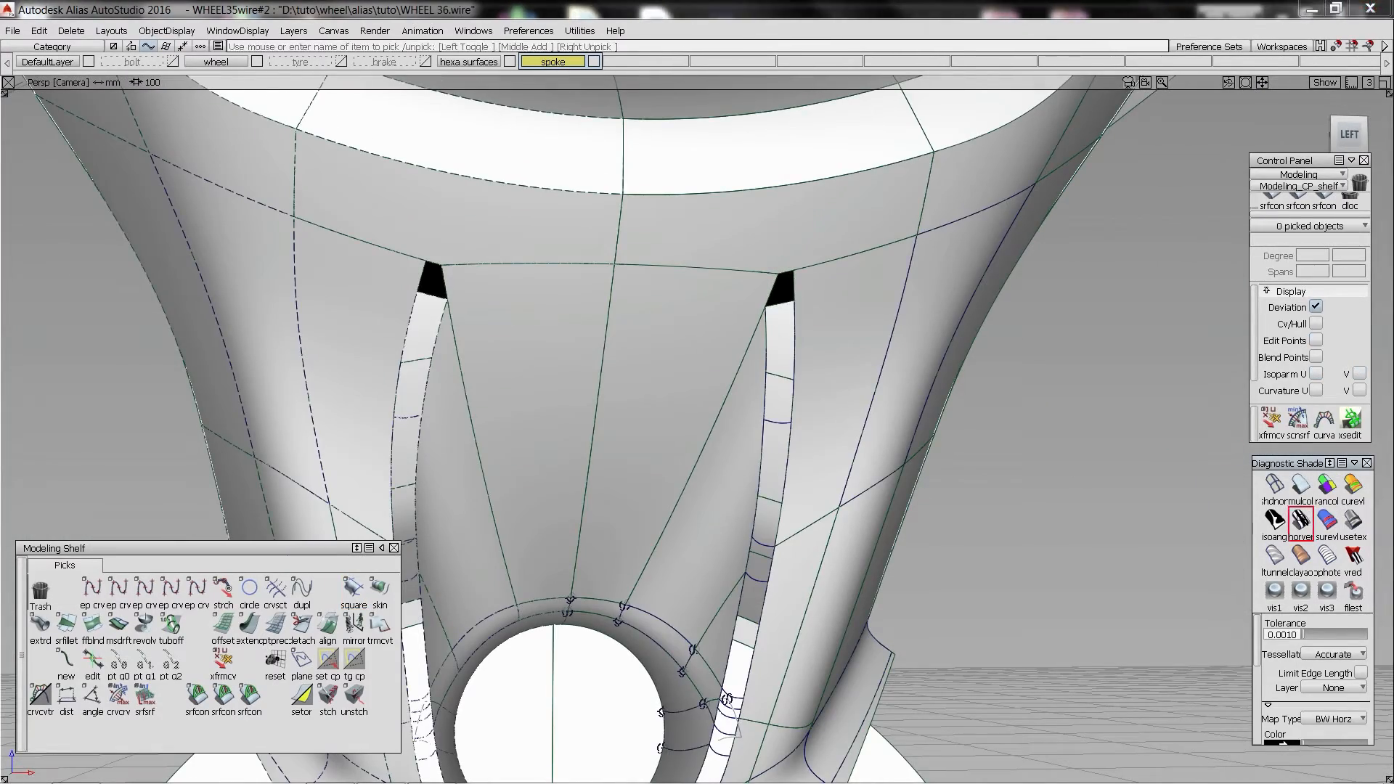
alt+shift+drag(815, 402, 657, 470)
alt+shift+right_drag(656, 470, 574, 475)
alt+shift+drag(574, 476, 900, 459)
ctrl+shift+right_drag(899, 459, 902, 411)
ctrl+shift+drag(903, 411, 726, 401)
click(1301, 486)
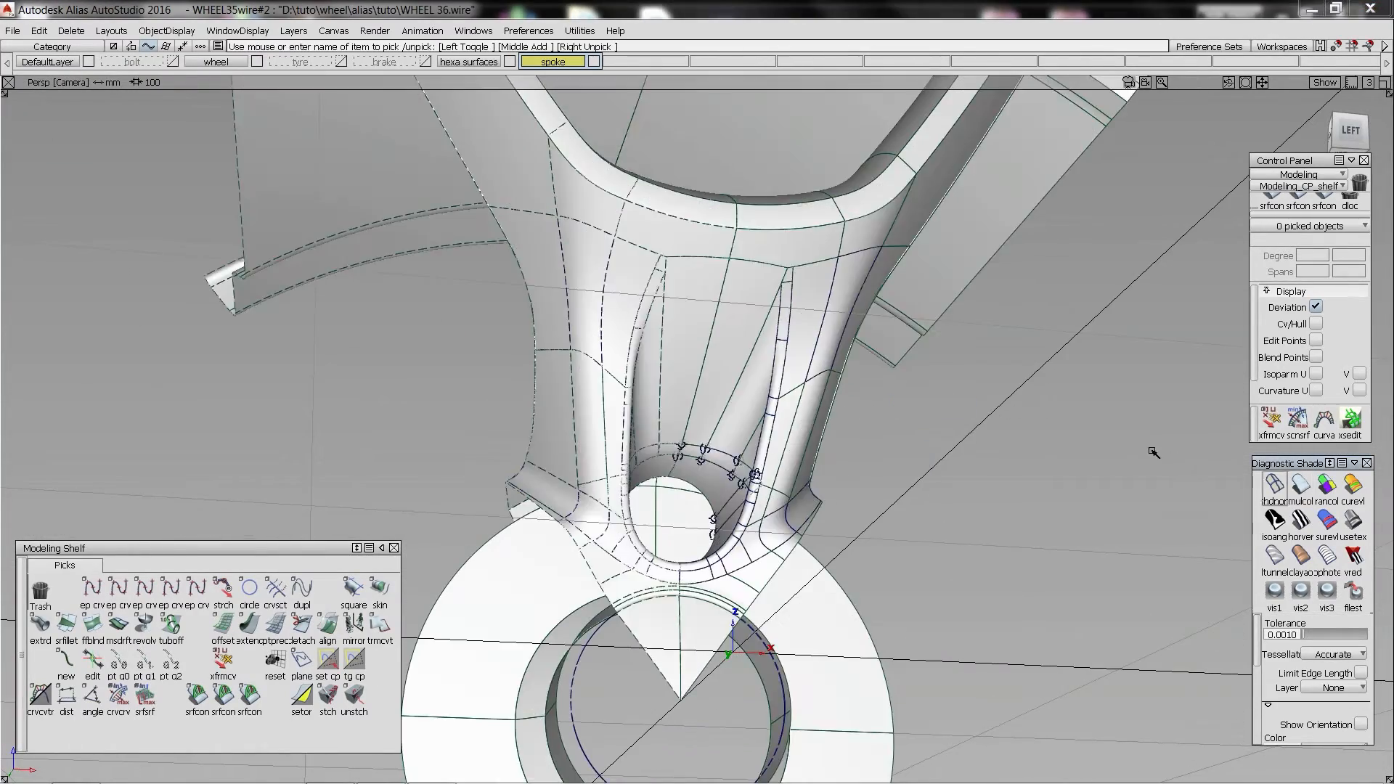
- Inspect the filleted hole and spoke with the model curves hidden, and show the curves again
alt+shift+drag(1152, 451, 1083, 486)
ctrl+shift+right_drag(1082, 486, 1081, 436)
mouse_move(1017, 429)
alt+shift+mouse_down()
mouse_move(772, 389)
mouse_move(663, 257)
alt+shift+mouse_up()
click(1334, 130)
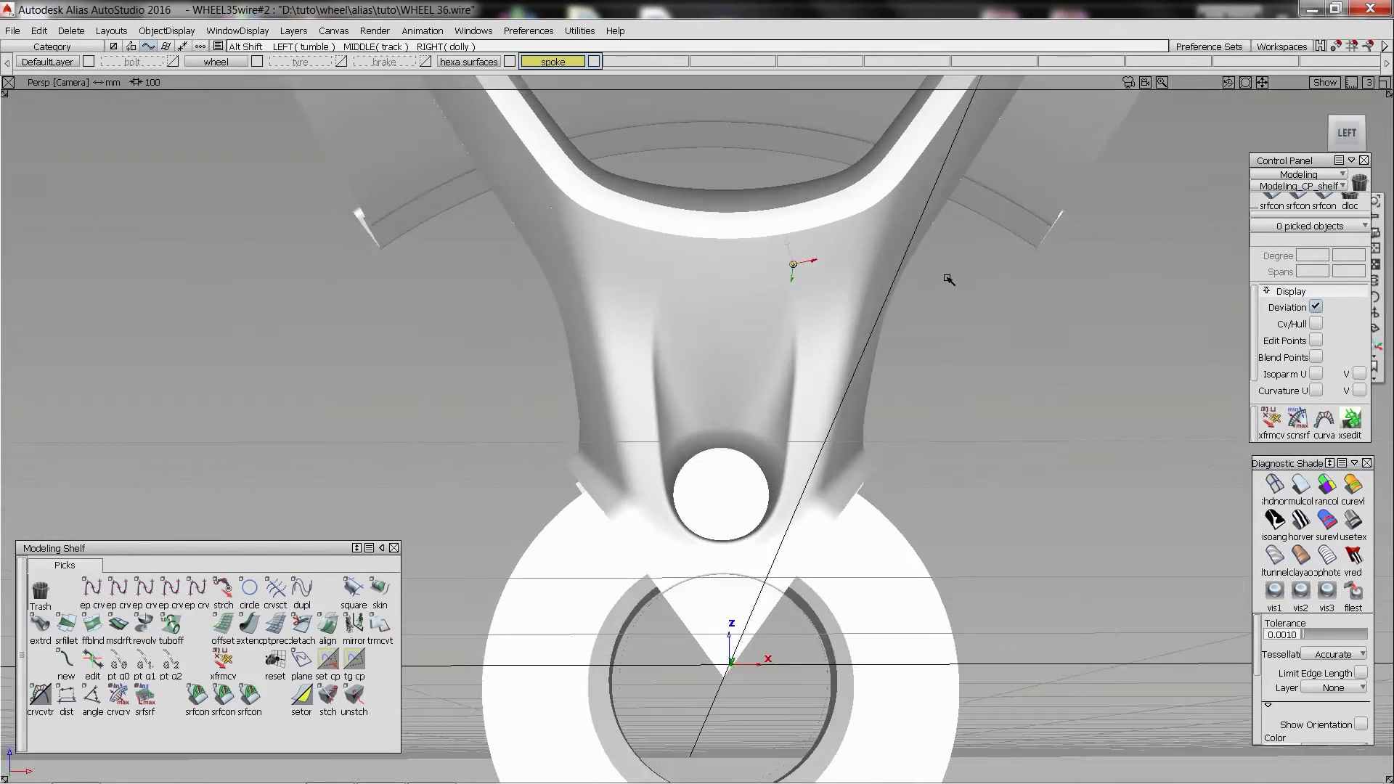
alt+shift+right_drag(950, 281, 854, 261)
alt+shift+middle_drag(853, 262, 860, 467)
ctrl+shift+right_drag(901, 294, 909, 234)
ctrl+shift+middle_drag(908, 233, 815, 236)
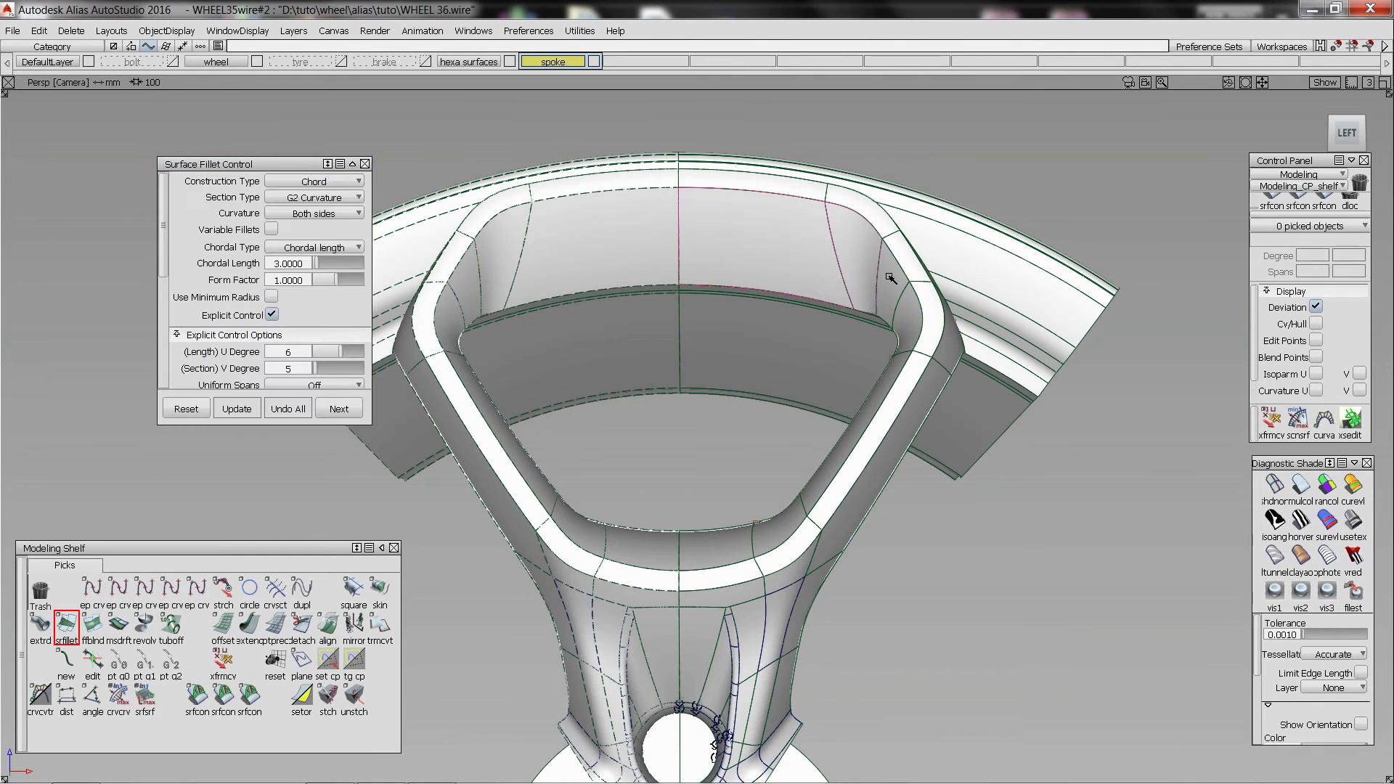
- Fillet the lower middle section of the large spoke opening's inner edge with a chordal length of 3
alt+shift+drag(891, 277, 927, 354)
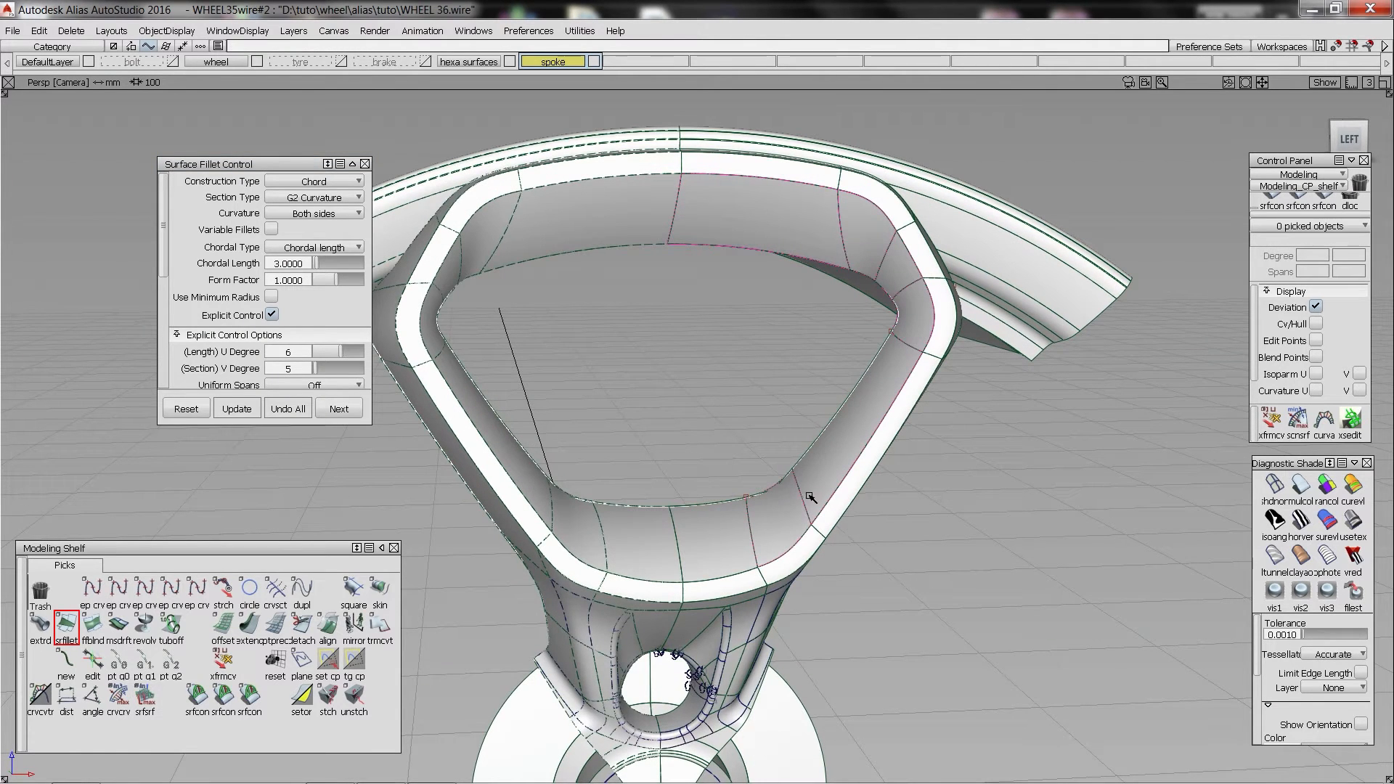
ctrl+shift+drag(748, 542, 735, 568)
click(738, 583)
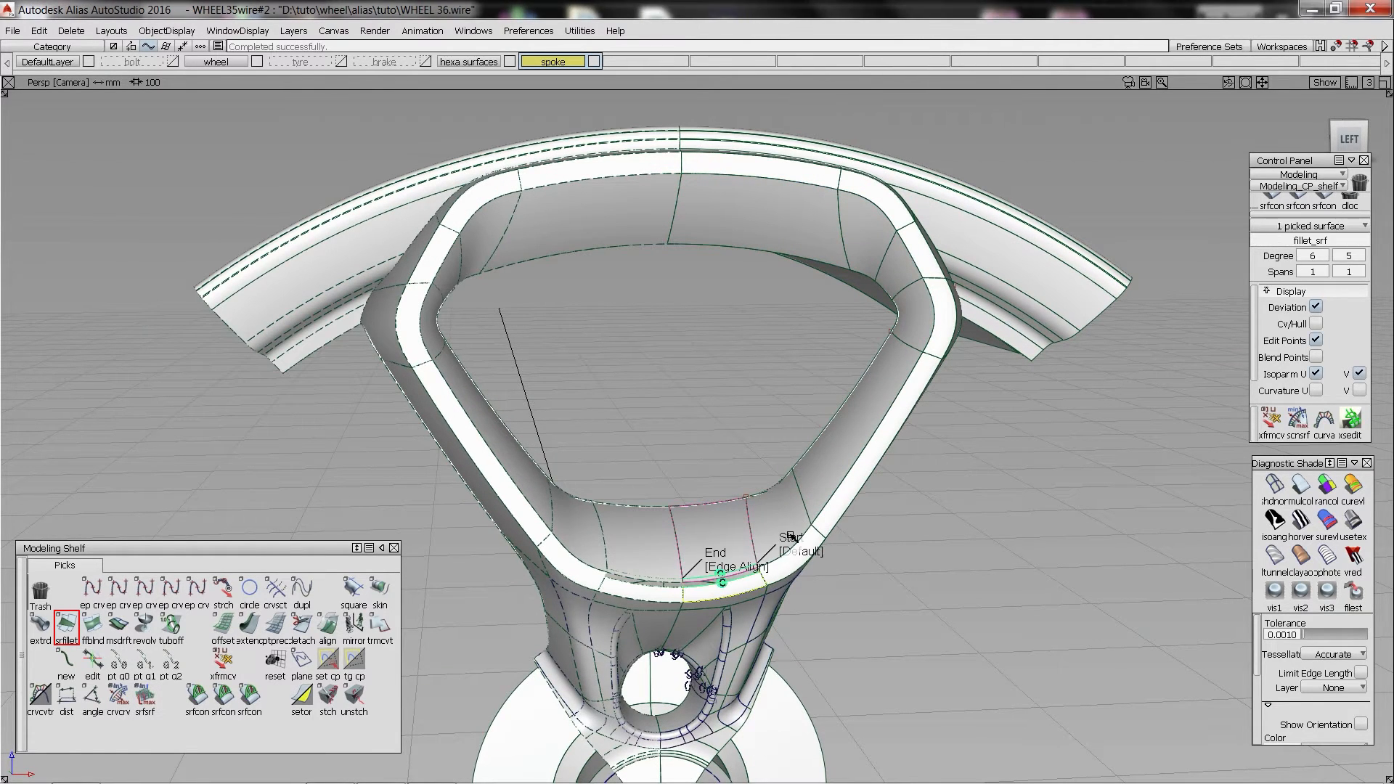
- Fillet the long straight side and the short upper side section of the large opening's inner edge as separate fillets
click(828, 490)
click(840, 494)
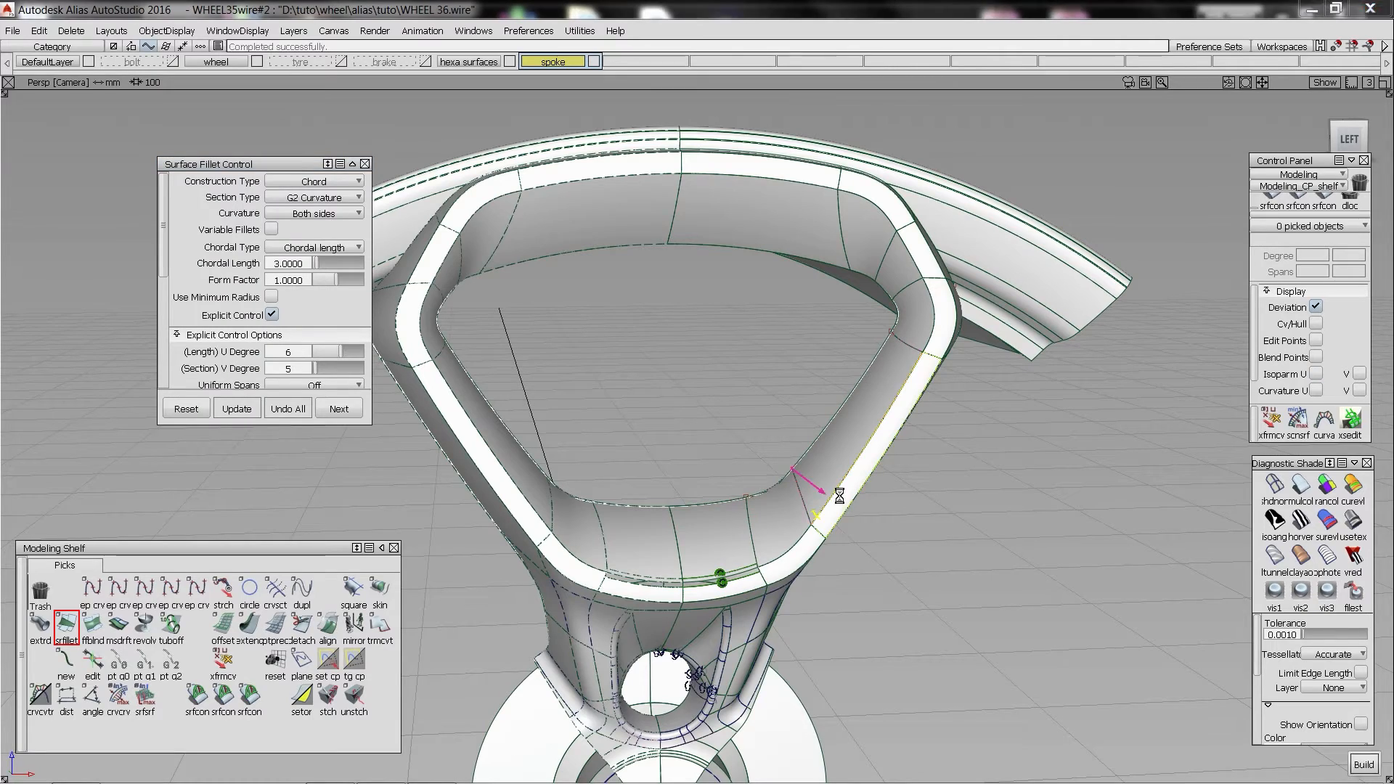
click(898, 261)
click(914, 251)
- Set the short upper side fillet's start flow to Edge align and readjust its chordal length, trying 5 first
alt+shift+right_drag(954, 266, 869, 265)
alt+shift+drag(869, 264, 796, 341)
alt+shift+middle_drag(796, 341, 647, 570)
scroll(302, 282, down, 5)
click(339, 269)
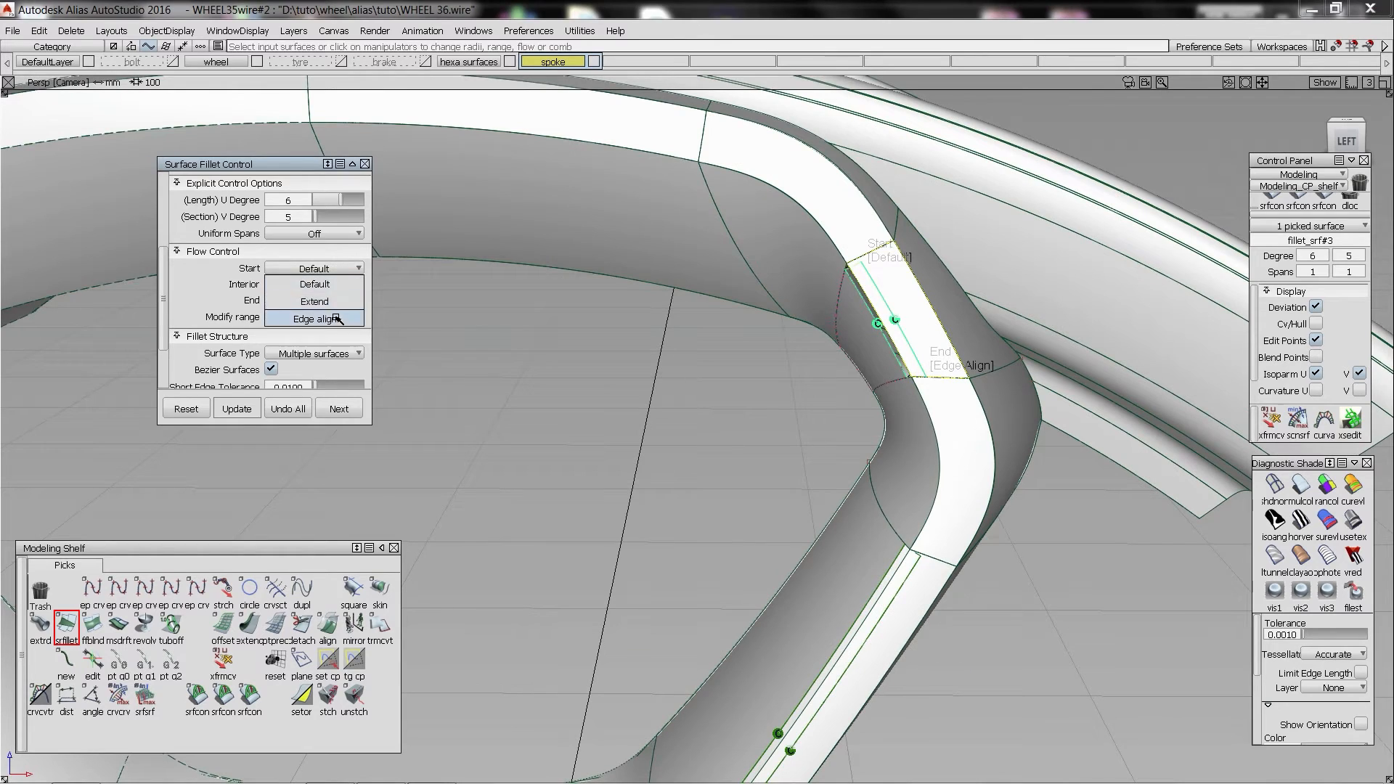
click(336, 319)
scroll(297, 234, up, 5)
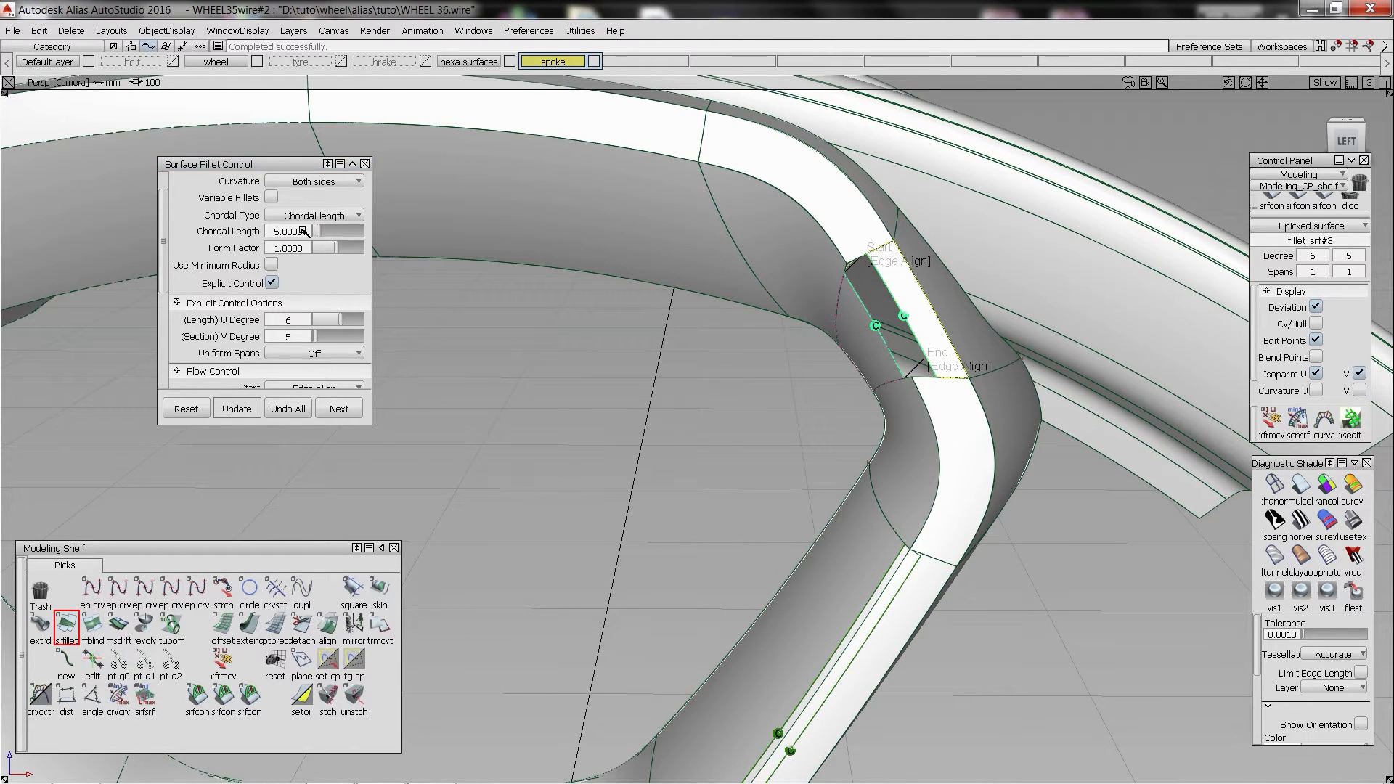
click(304, 231)
- Reopen the long side fillet, adjust its chordal length and set its start flow to Edge align
alt+shift+drag(792, 502, 818, 586)
ctrl+shift+drag(819, 586, 851, 488)
click(914, 575)
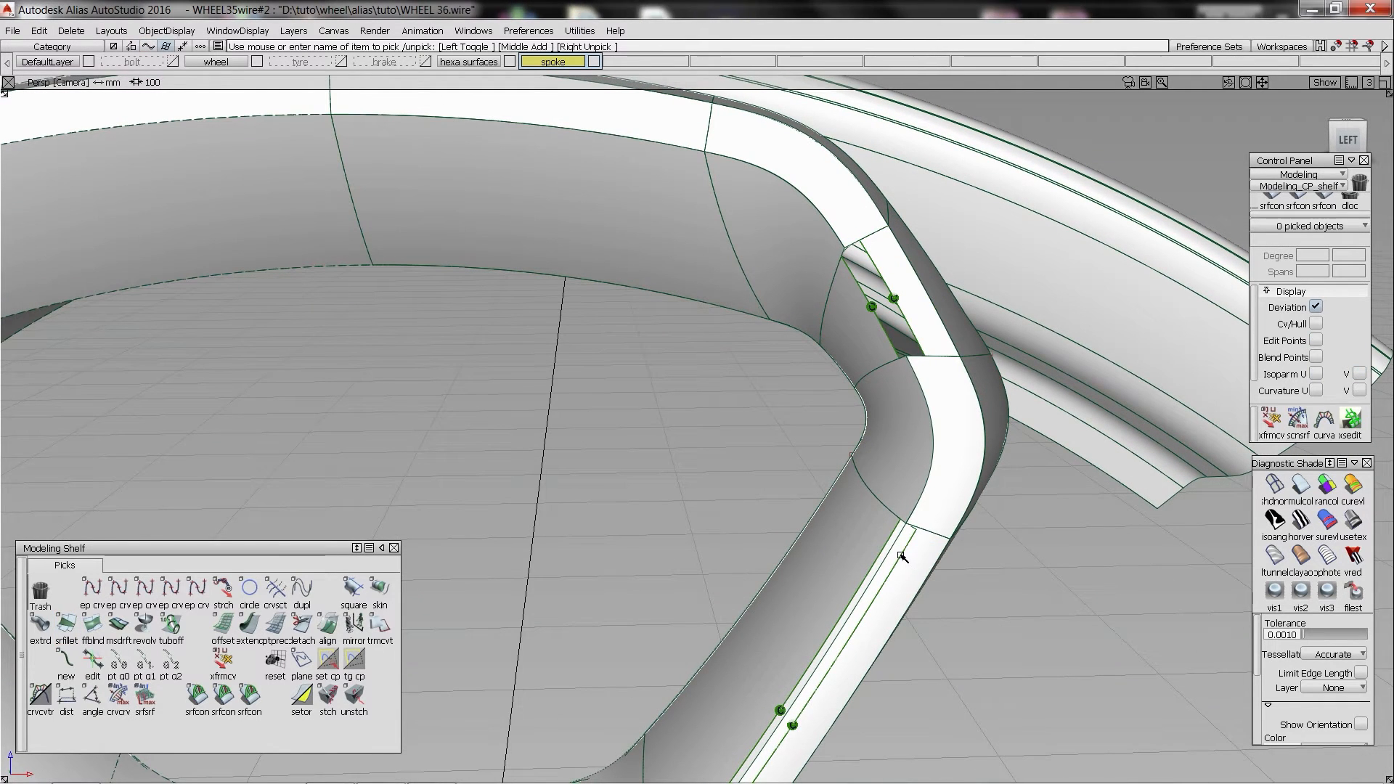
click(916, 580)
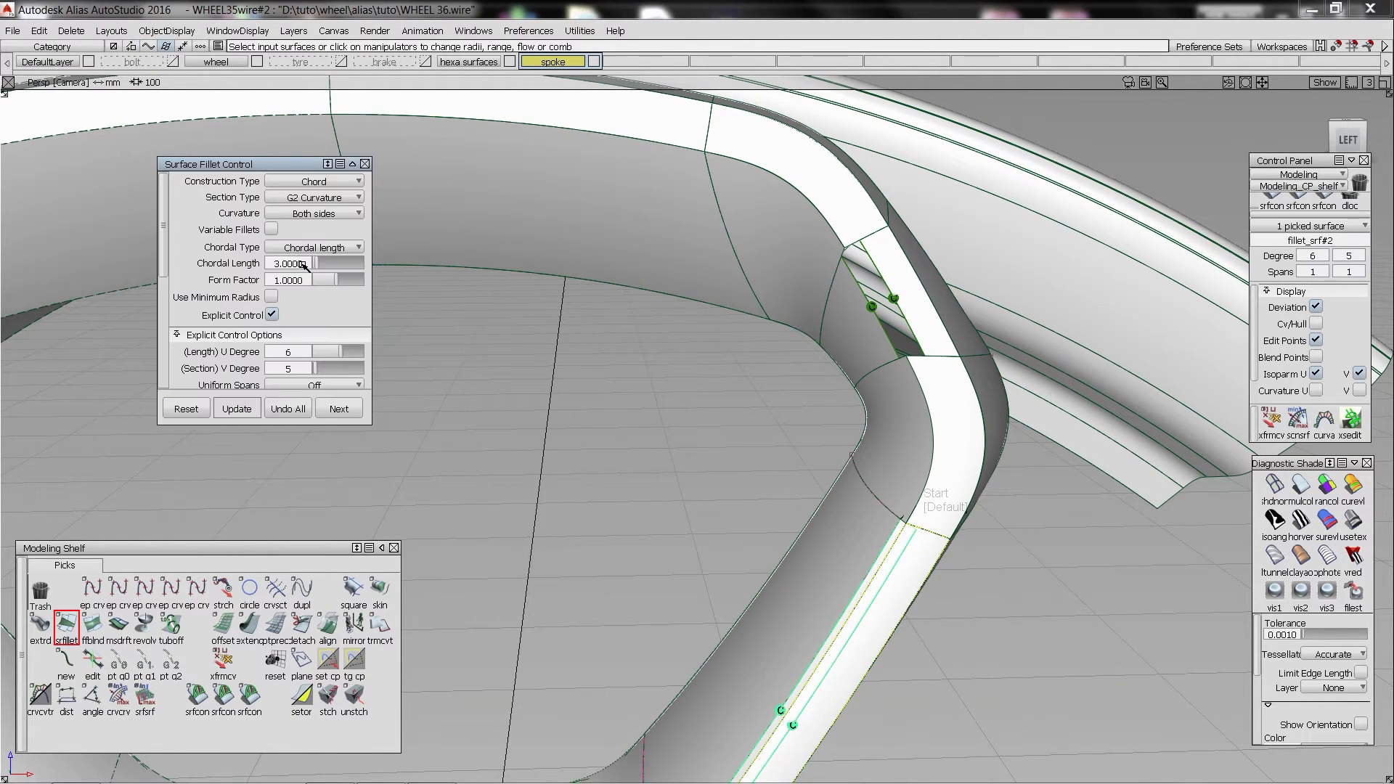
scroll(291, 312, down, 3)
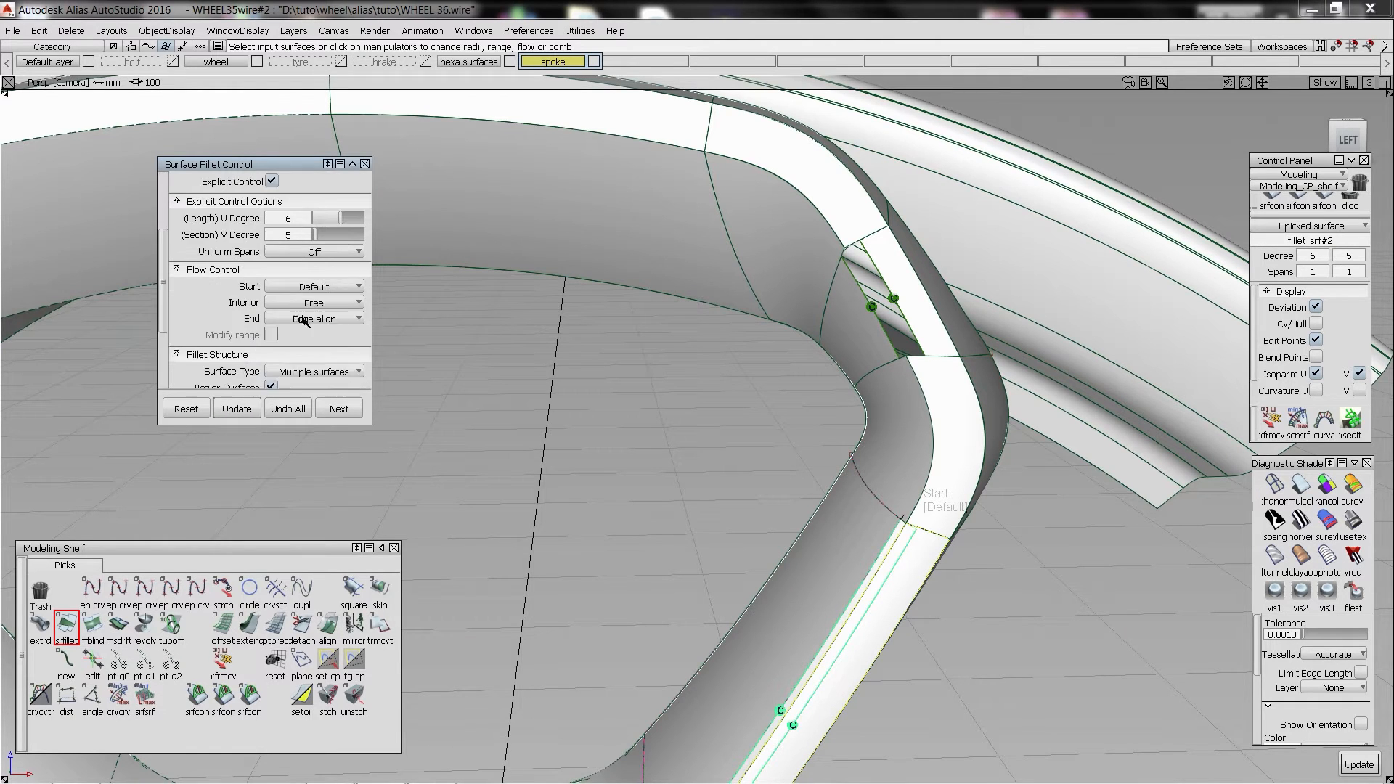
click(313, 269)
click(314, 317)
- Reopen the lower middle fillet and set its start flow to Edge align and its chordal length to 4
alt+shift+middle_drag(864, 523, 1017, 189)
ctrl+shift+drag(748, 514, 749, 508)
click(776, 583)
click(775, 590)
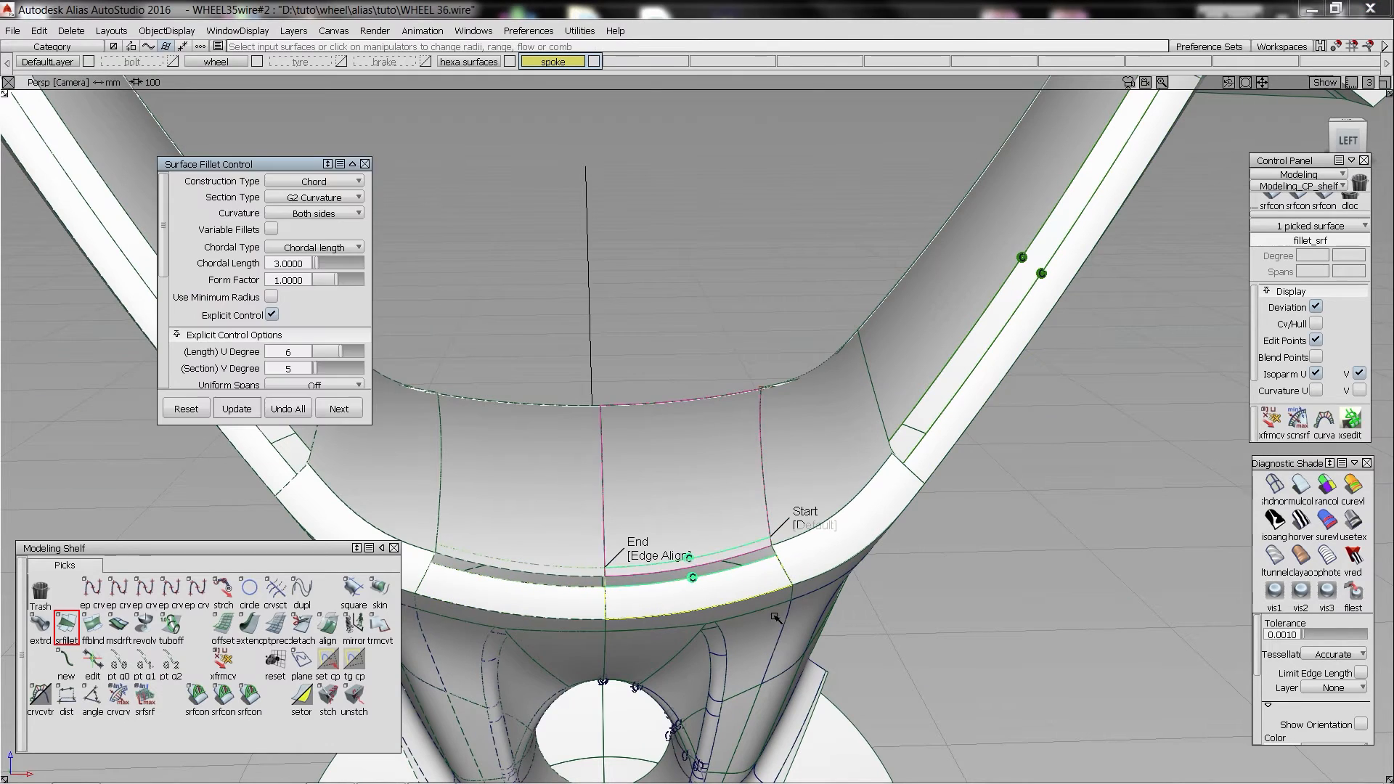
scroll(334, 301, down, 3)
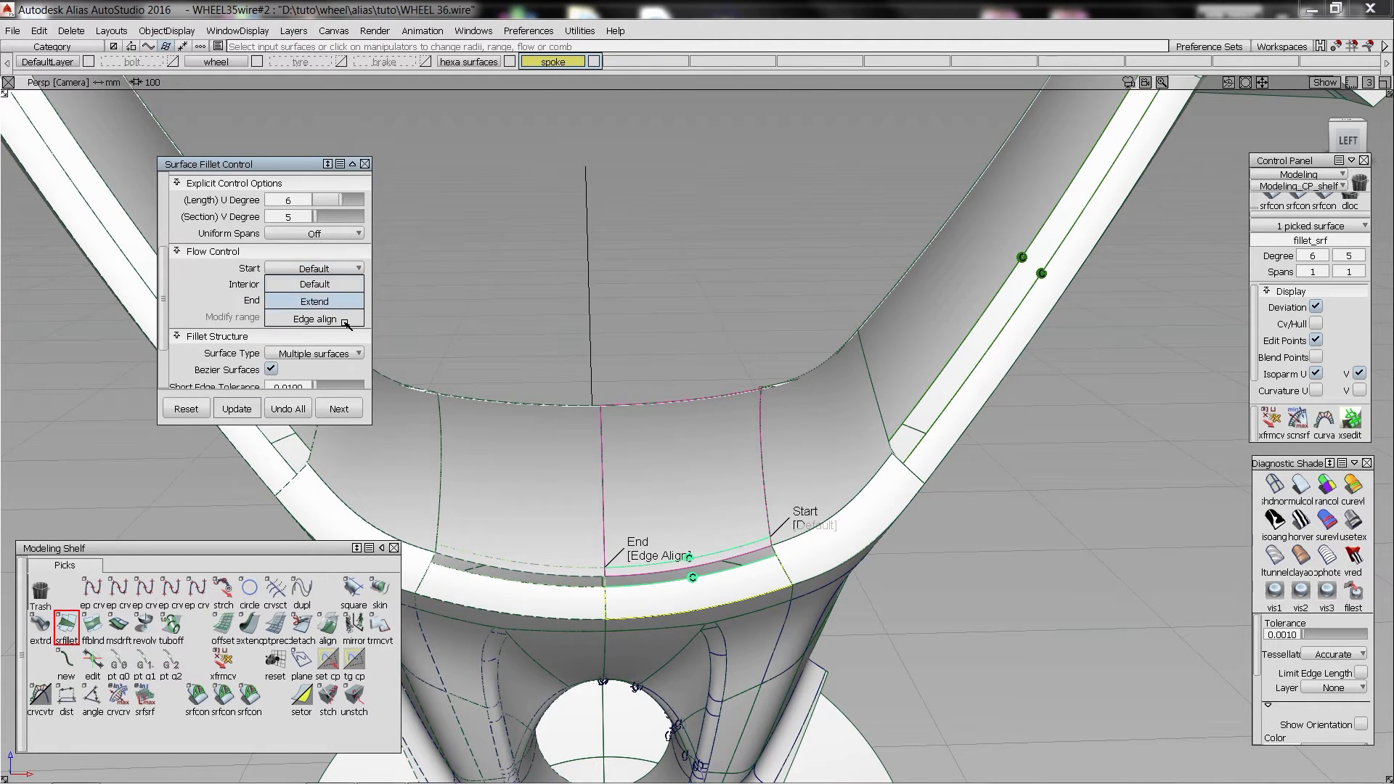
click(346, 320)
scroll(309, 247, up, 4)
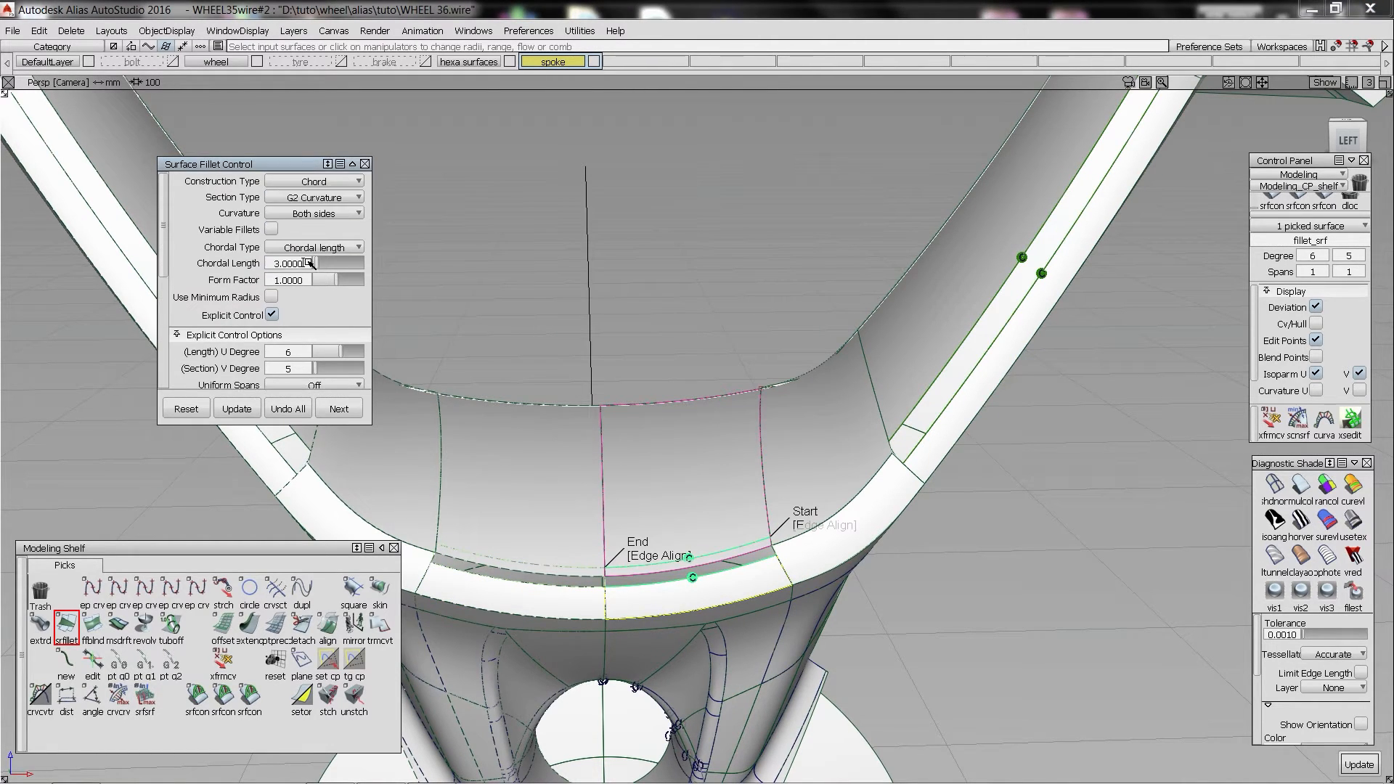
key(space)
alt+shift+right_drag(804, 205, 891, 308)
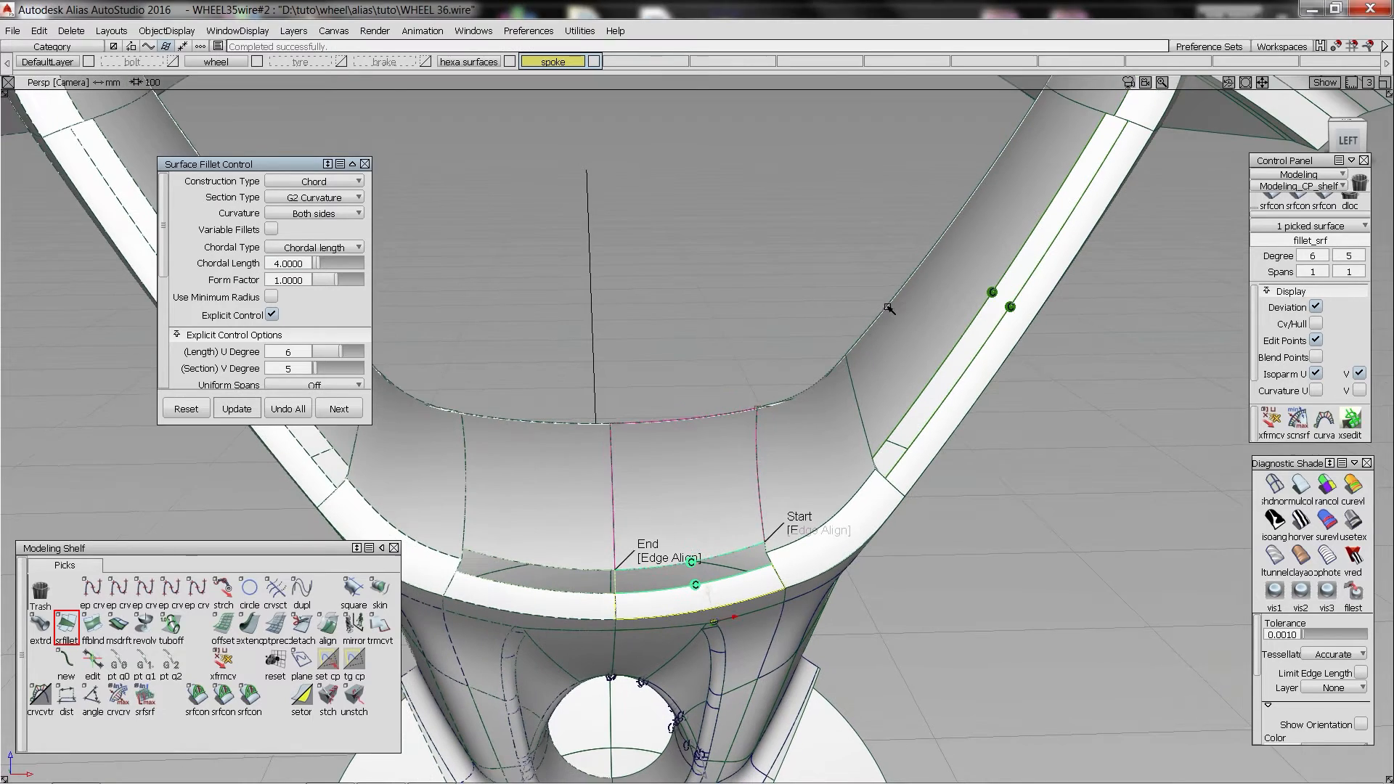
- Delete the separate trial fillets on the upper side and lower middle of the large opening's inner edge
ctrl+shift+drag(952, 268, 1001, 323)
click(1301, 487)
alt+shift+right_drag(1033, 455, 992, 392)
mouse_move(992, 393)
alt+shift+mouse_down()
mouse_move(1021, 377)
mouse_move(996, 405)
alt+shift+mouse_up()
double_click(893, 408)
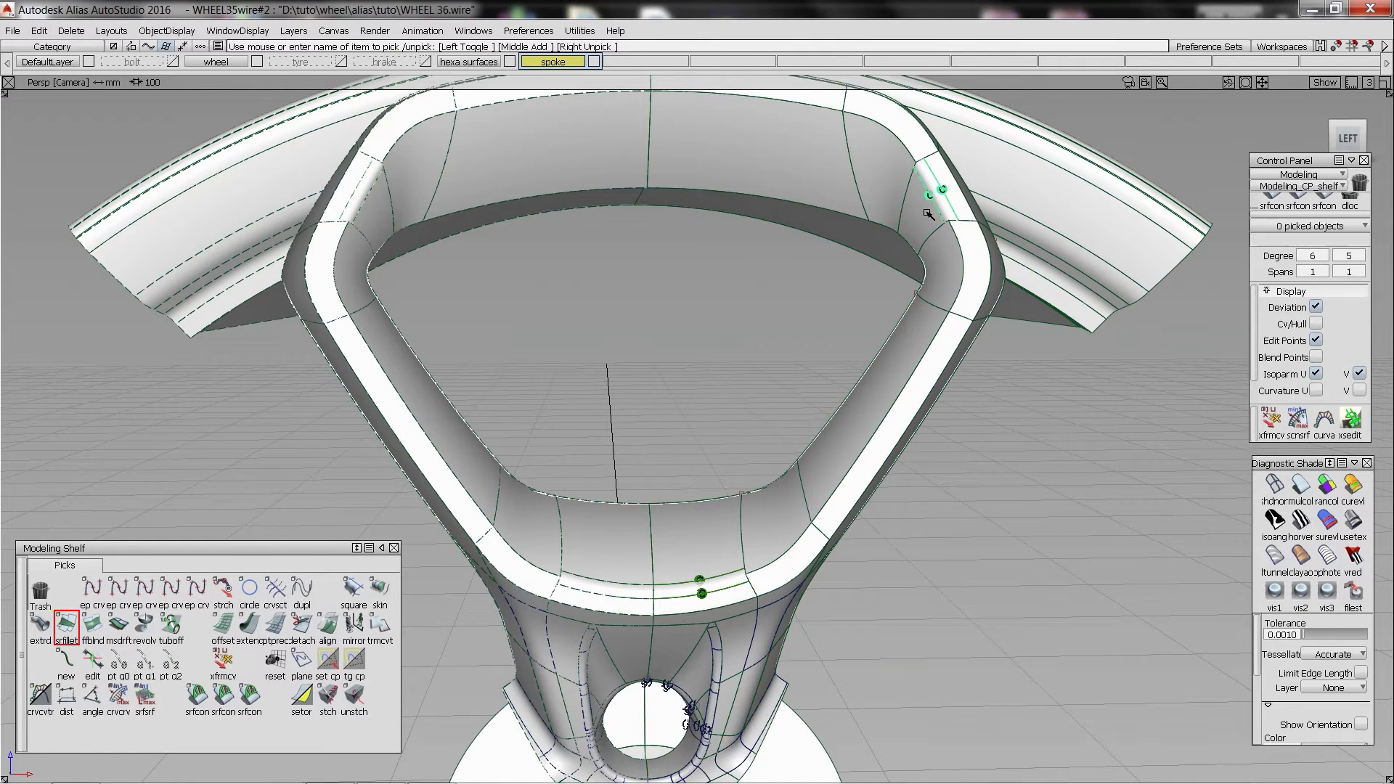
click(719, 583)
click(781, 523)
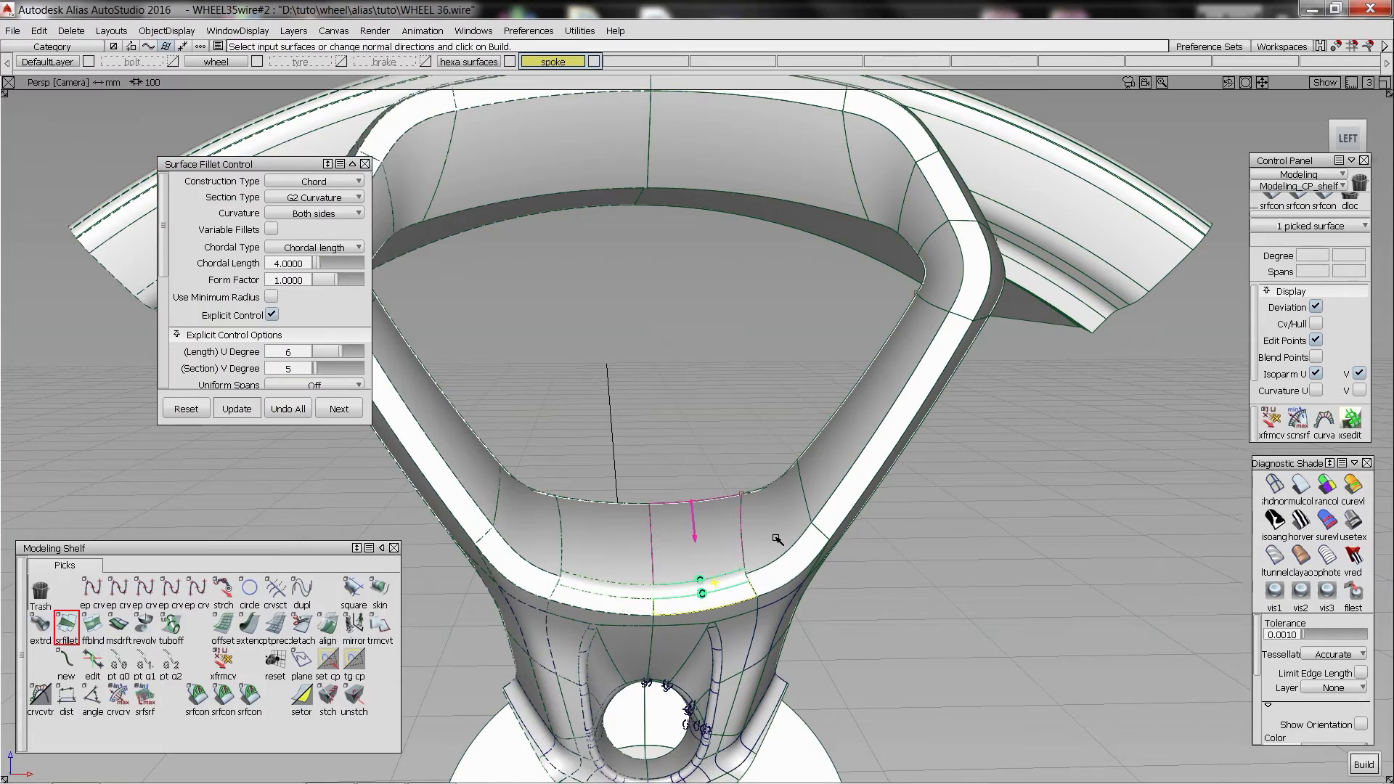
alt+shift+drag(815, 451, 789, 527)
alt+shift+drag(754, 464, 771, 428)
click(702, 583)
click(806, 505)
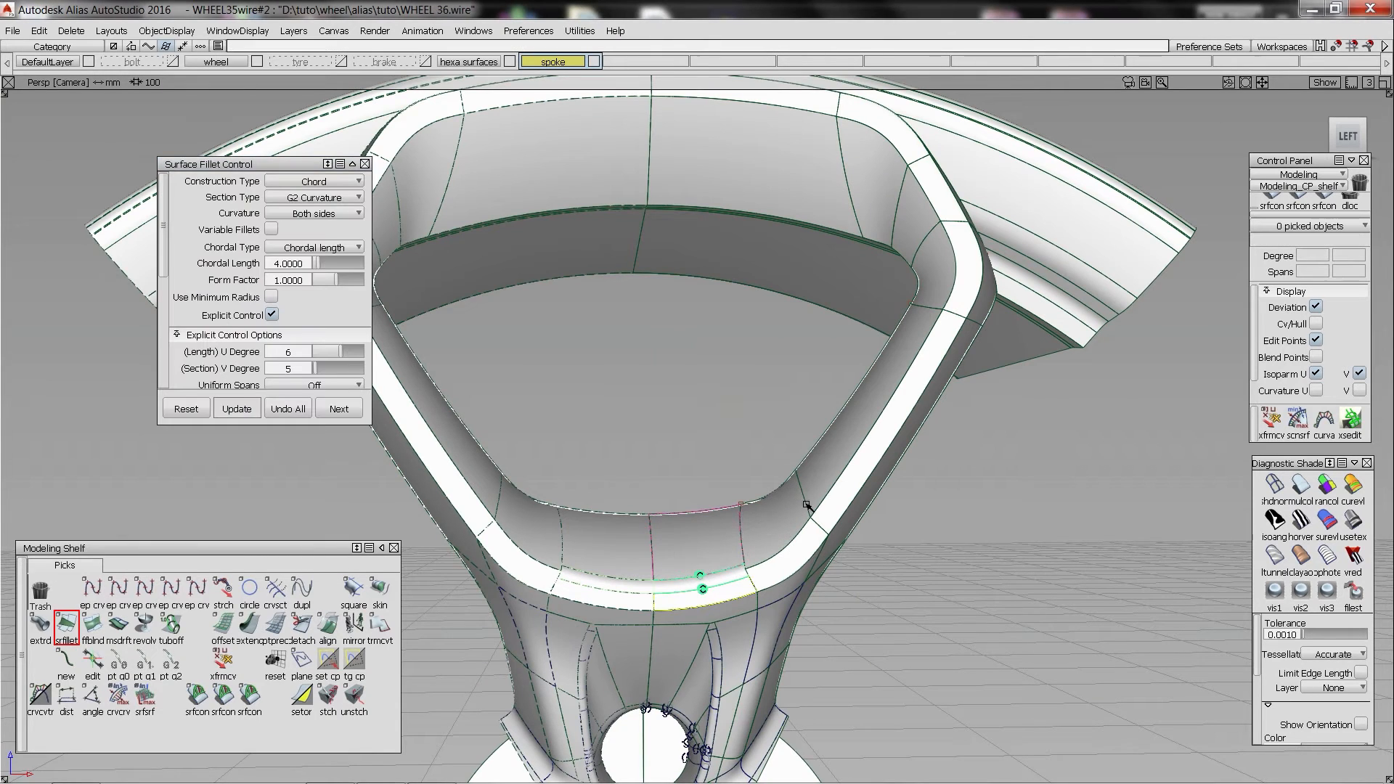
alt+shift+drag(816, 481, 700, 508)
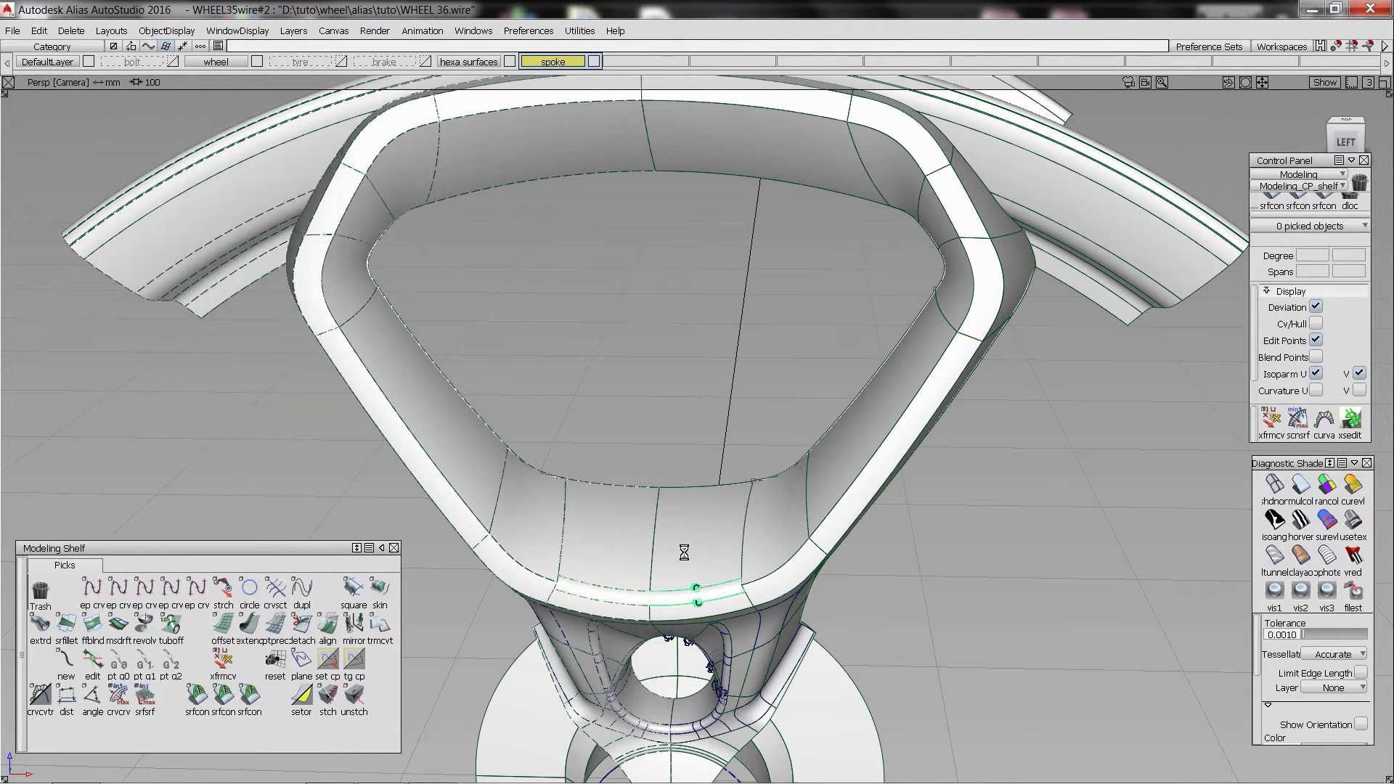
click(699, 591)
- Build one continuous G2 fillet between the opening's inner walls and the rim face, using a chordal length of 4
click(306, 410)
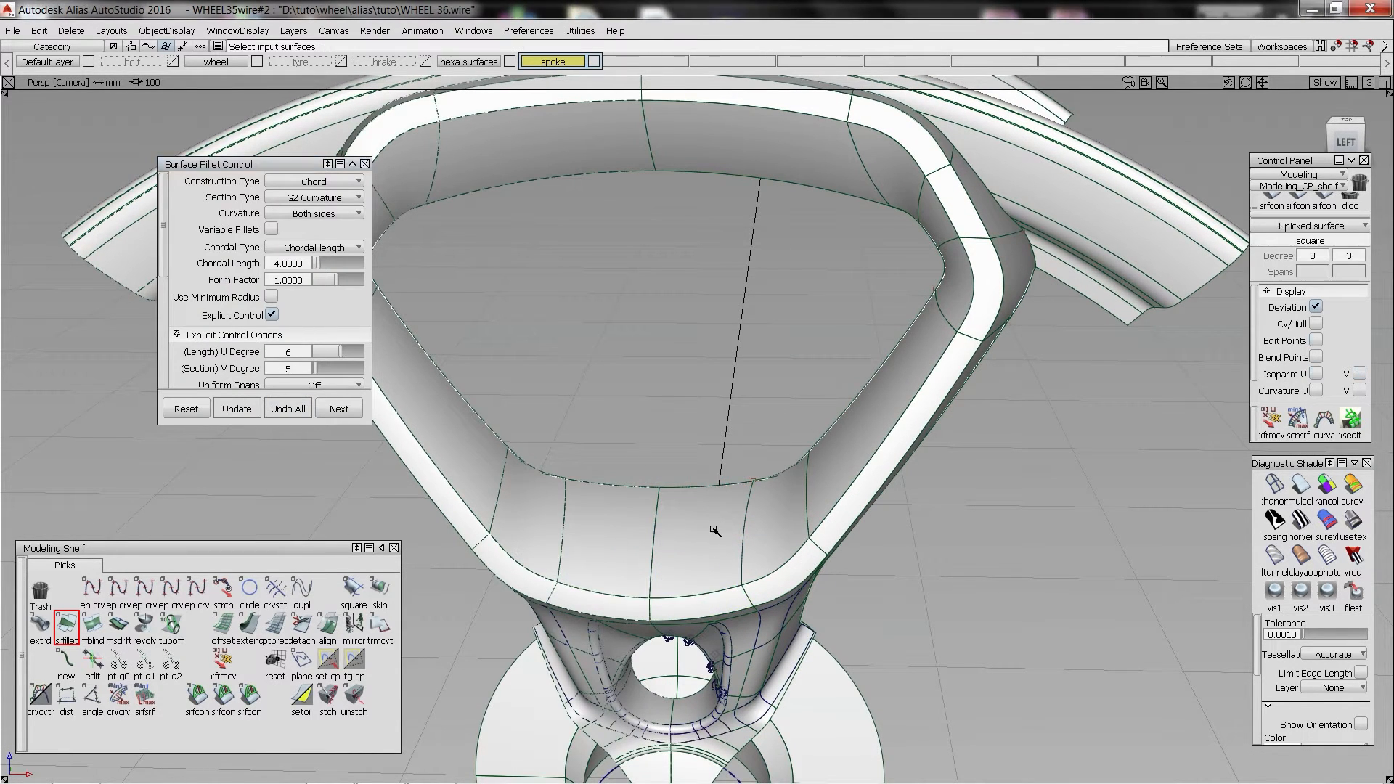
alt+shift+drag(852, 458, 918, 207)
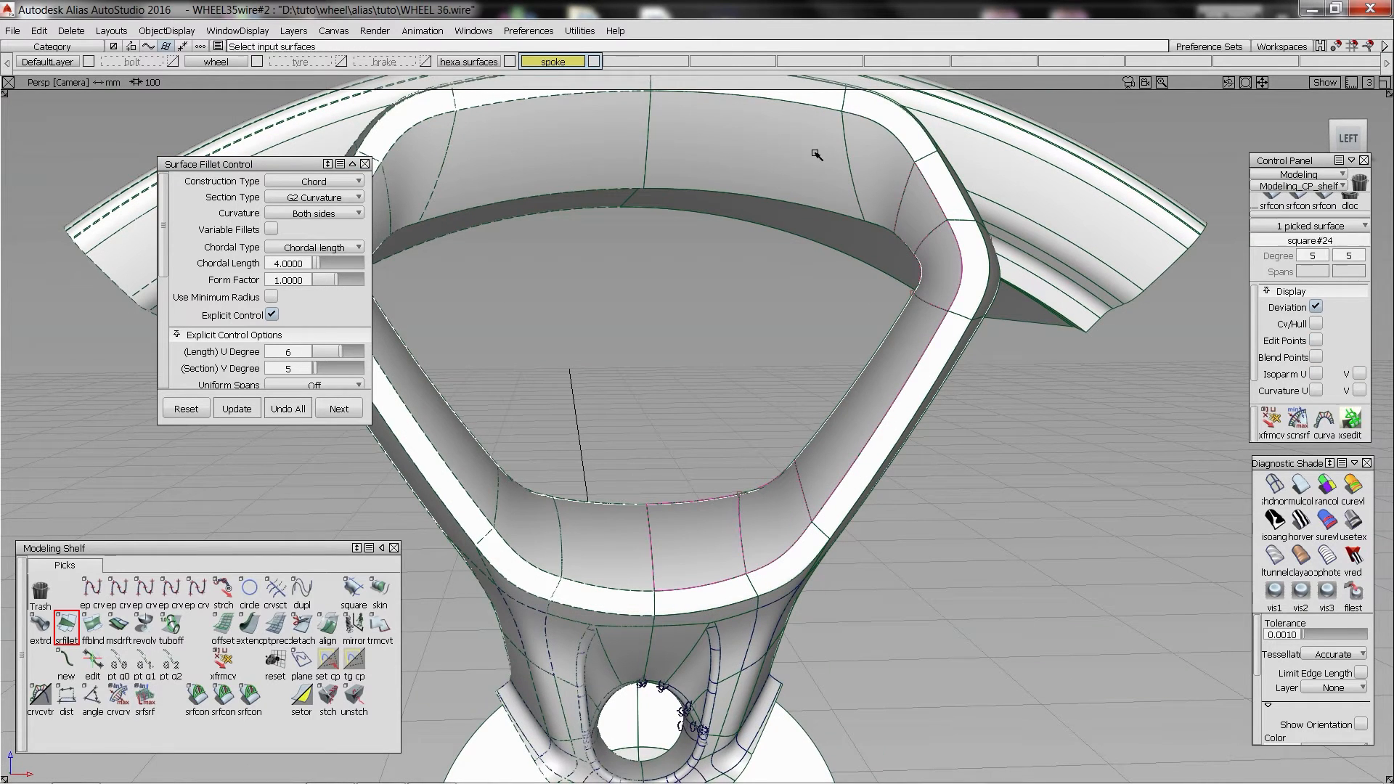
click(816, 155)
alt+shift+middle_drag(855, 127, 846, 167)
click(824, 141)
click(882, 166)
click(940, 227)
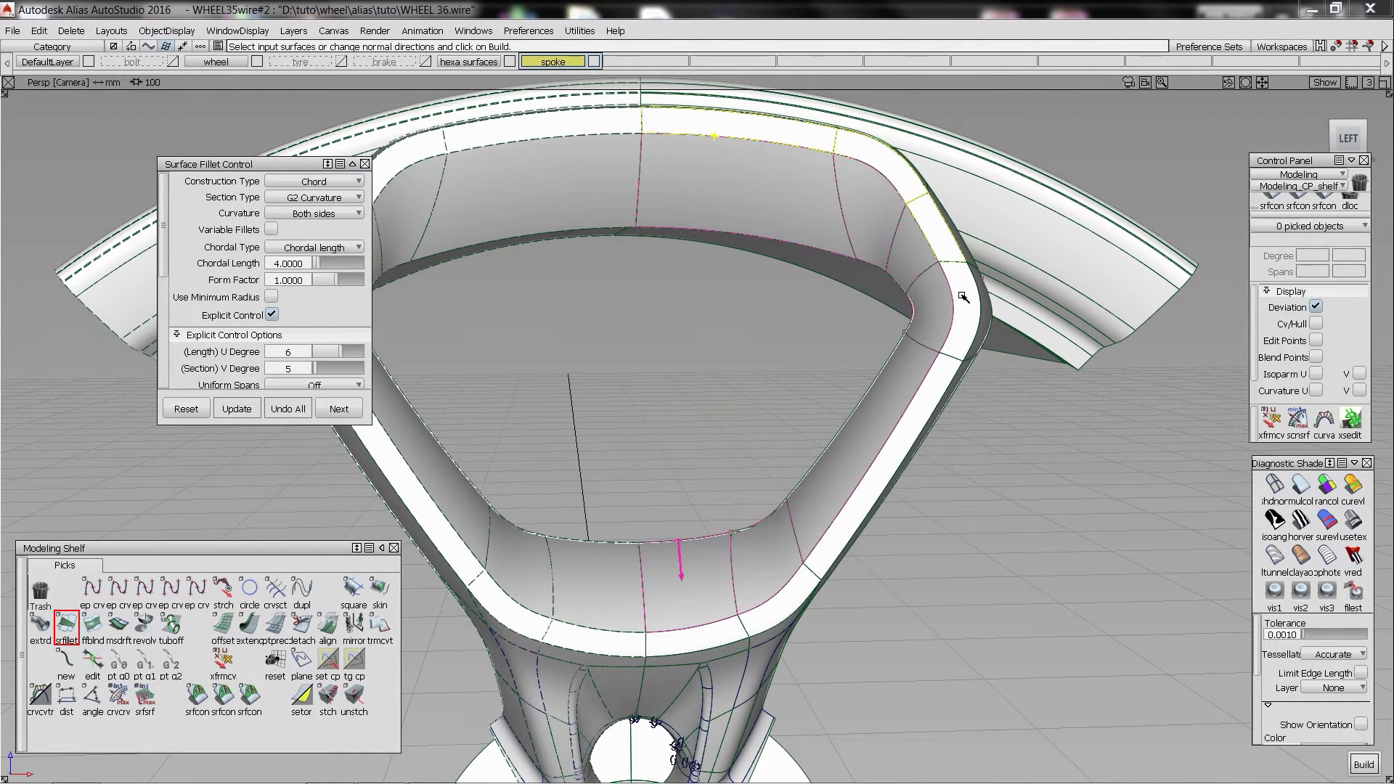
click(965, 301)
click(943, 384)
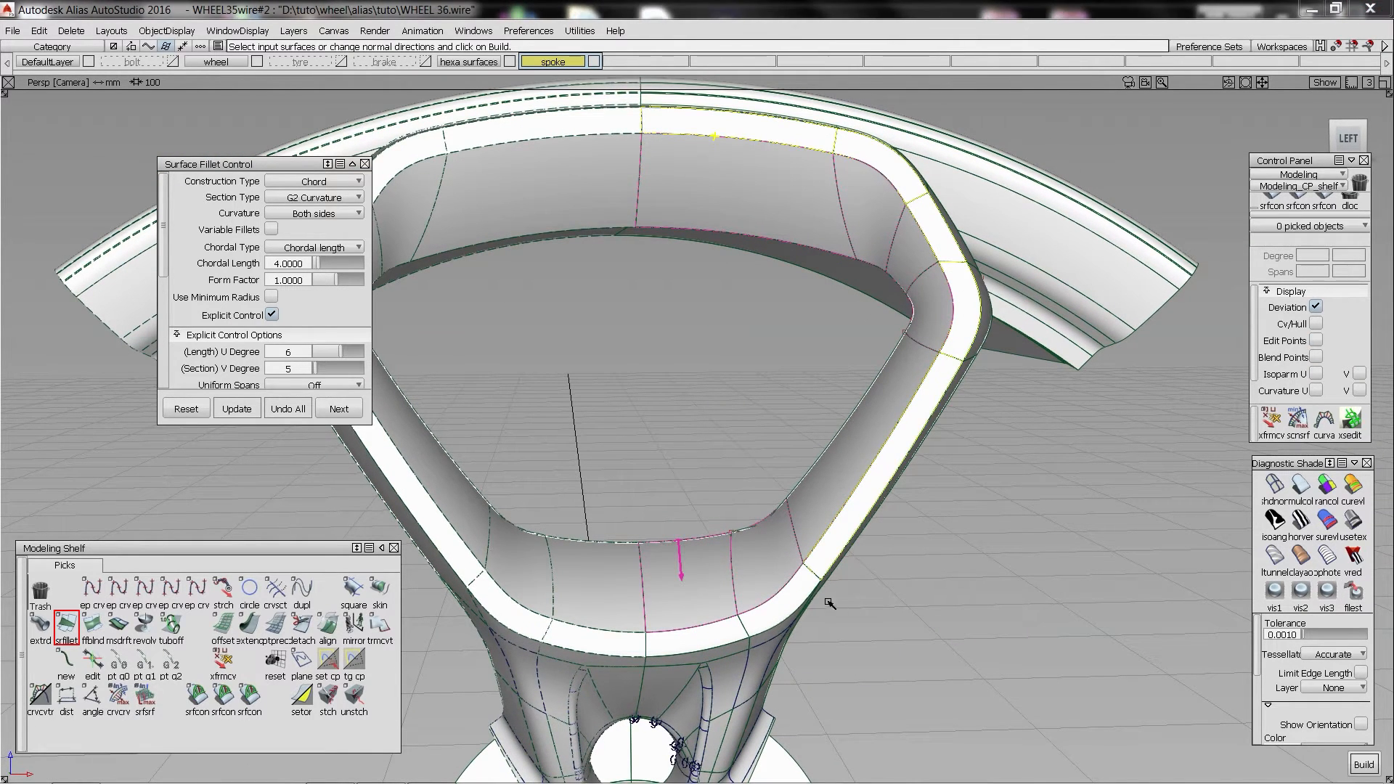
click(715, 631)
click(273, 313)
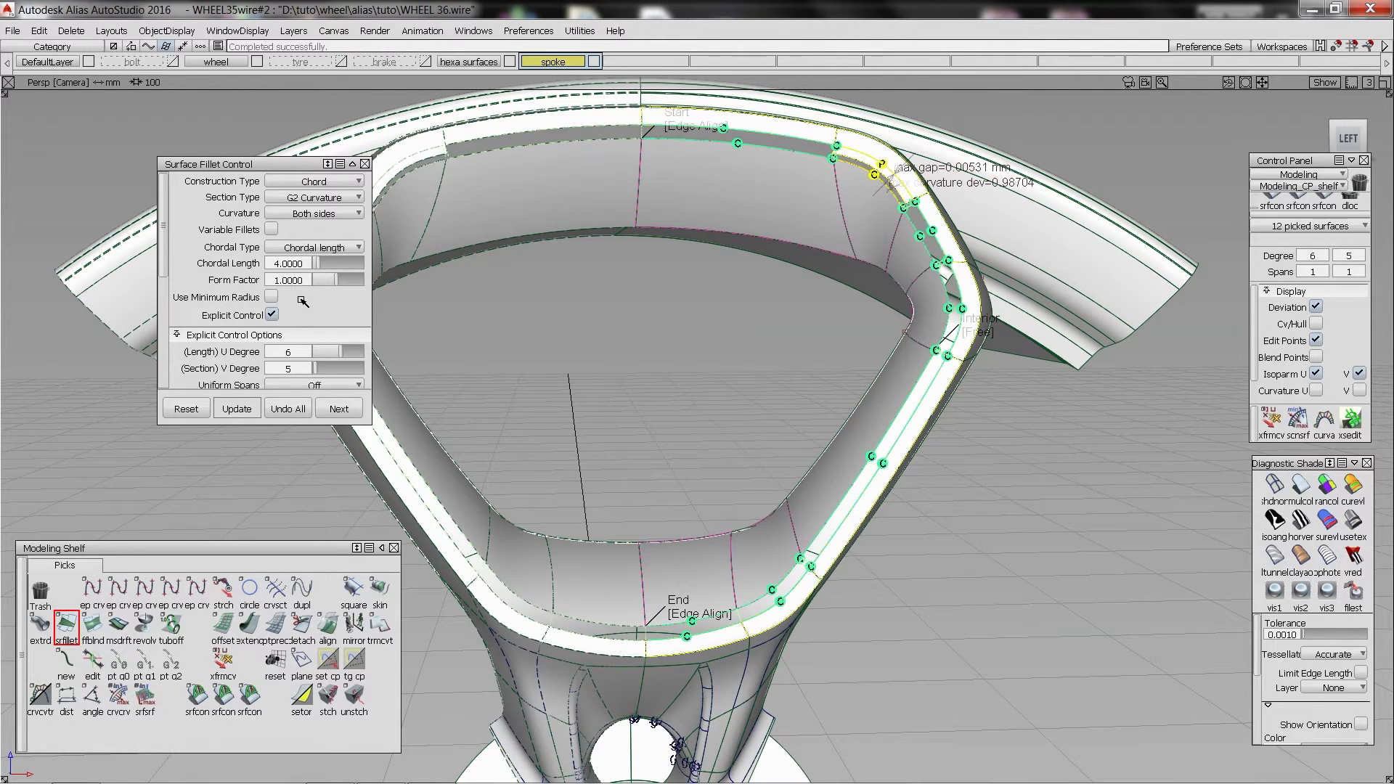
- Set the inner edge fillet's interior flow to Edge align and its length U degree to 8
scroll(290, 305, down, 3)
click(315, 318)
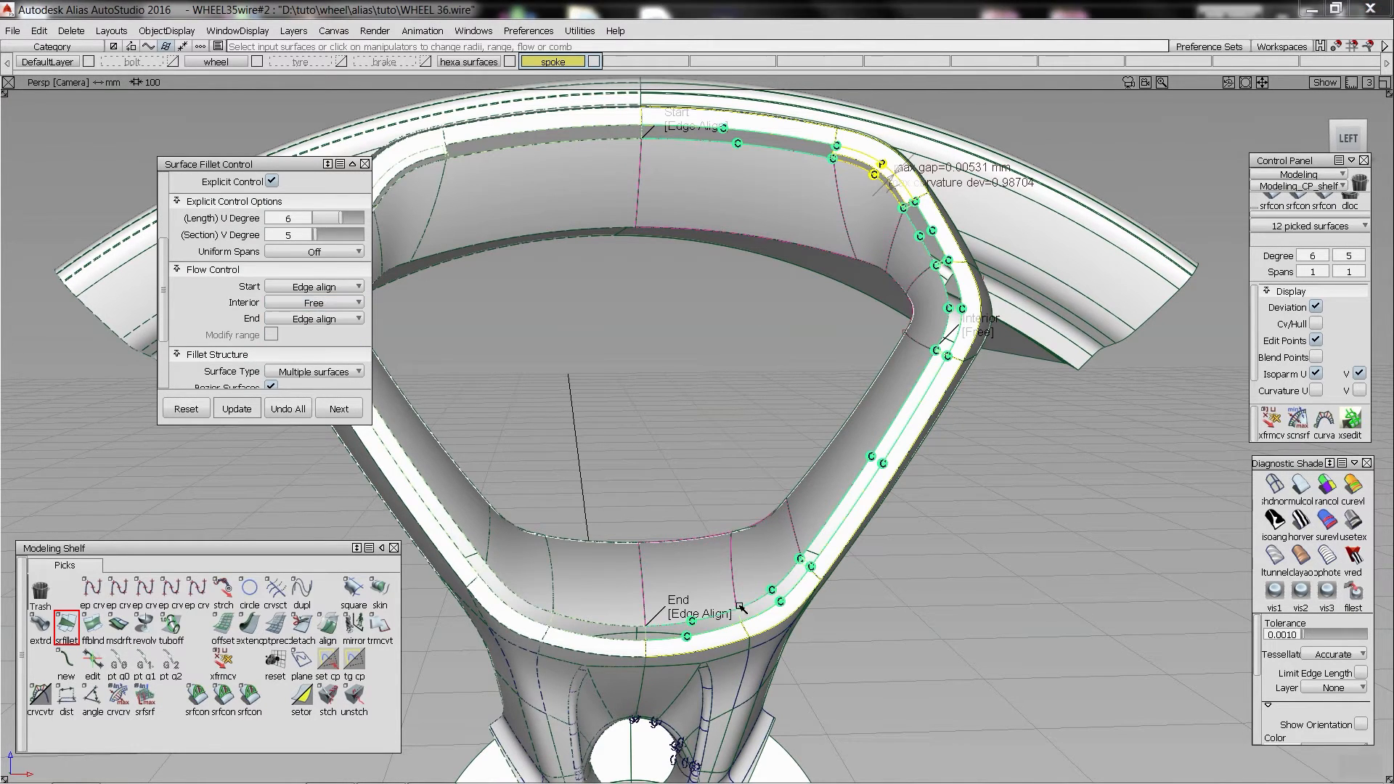
alt+shift+right_drag(759, 629, 834, 626)
alt+shift+drag(834, 626, 347, 221)
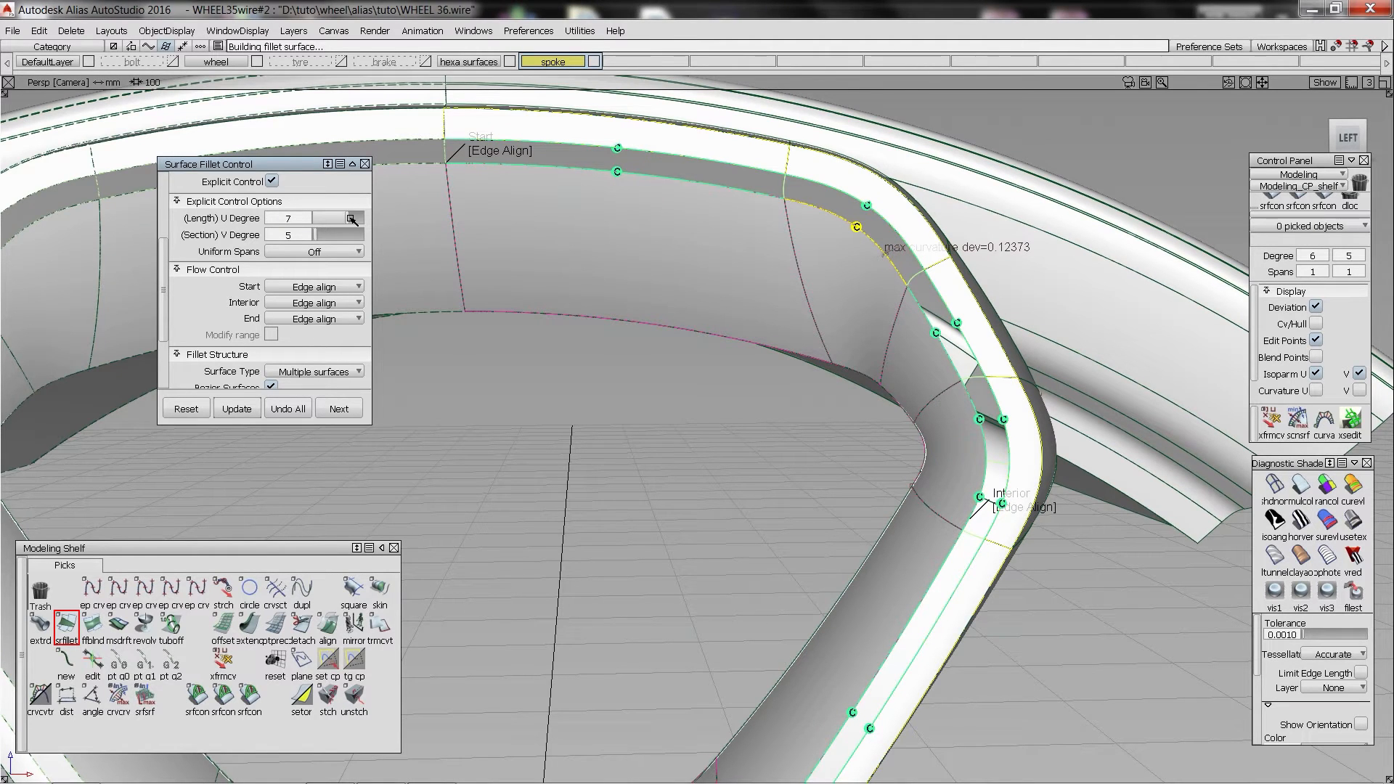
click(356, 219)
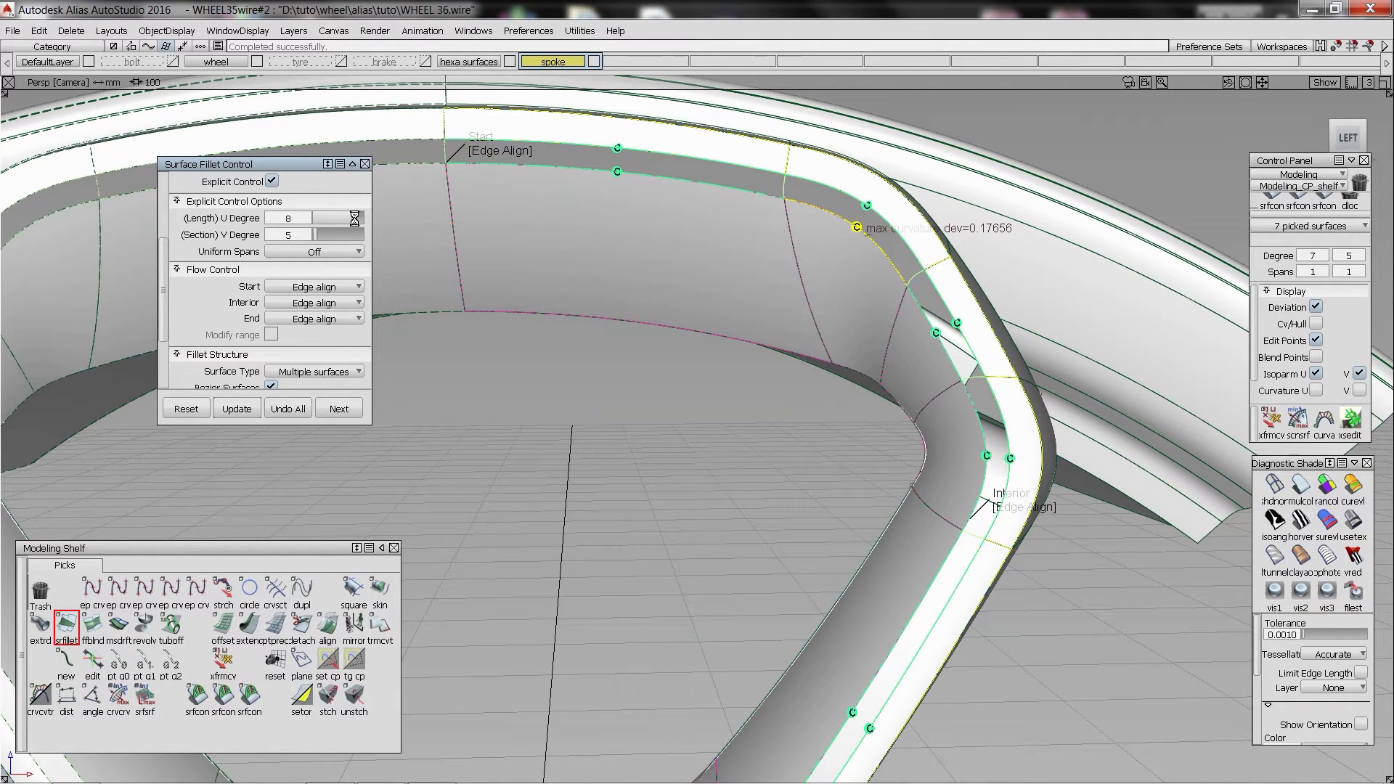
alt+shift+drag(824, 294, 726, 287)
- Fillet the rim's outer edge between the outer spoke surfaces and the rim face, using a chordal length of 4
click(715, 303)
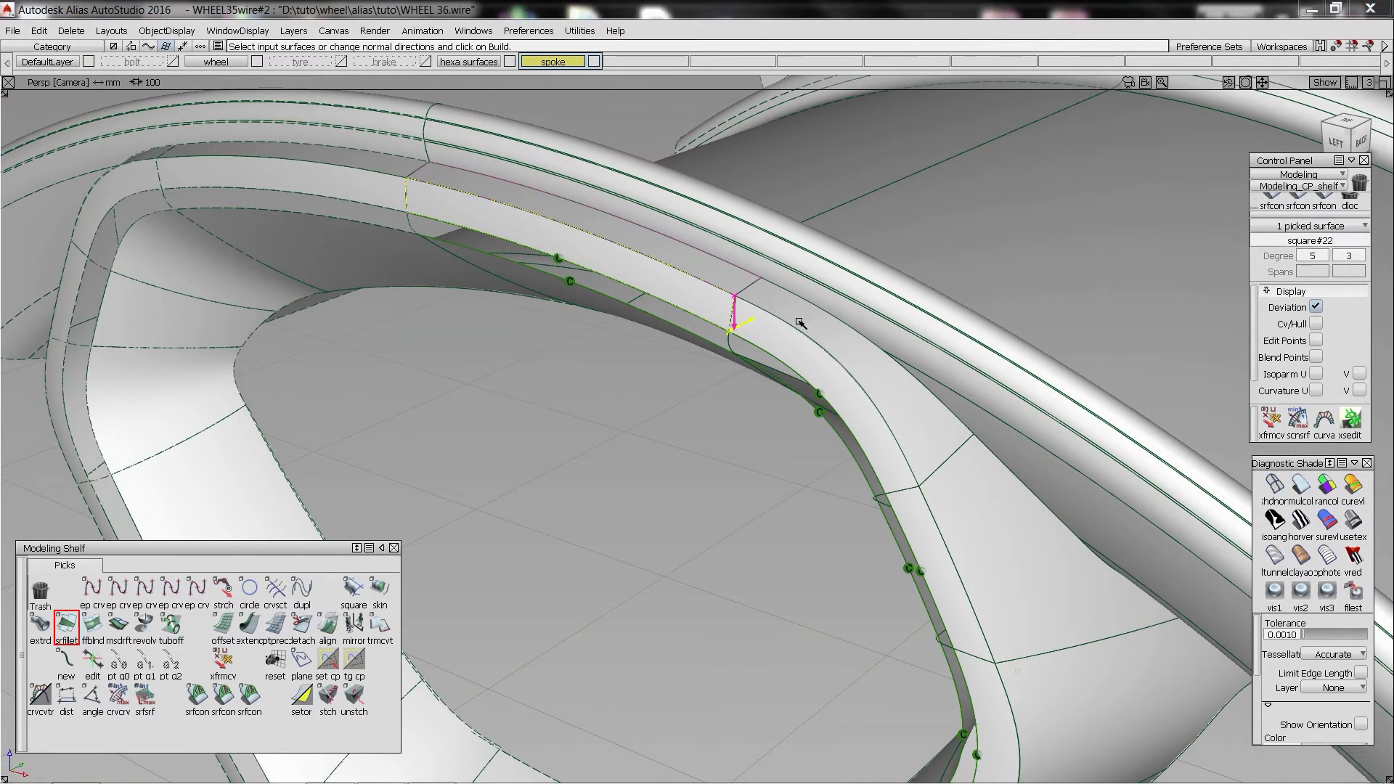
click(803, 321)
click(861, 407)
click(971, 483)
click(919, 530)
alt+shift+middle_drag(933, 555, 905, 389)
alt+shift+drag(906, 389, 922, 342)
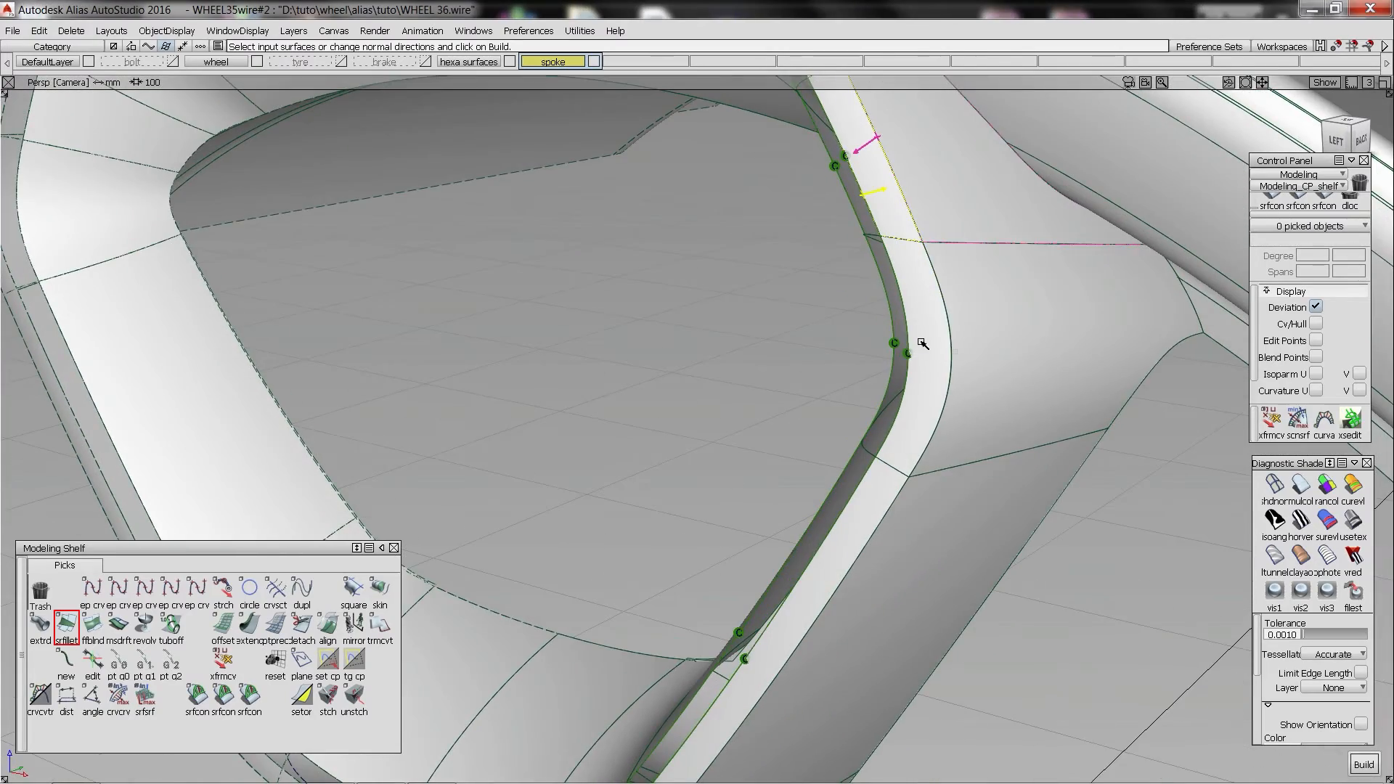
click(922, 342)
click(953, 469)
alt+shift+drag(952, 470, 922, 374)
click(952, 428)
click(730, 463)
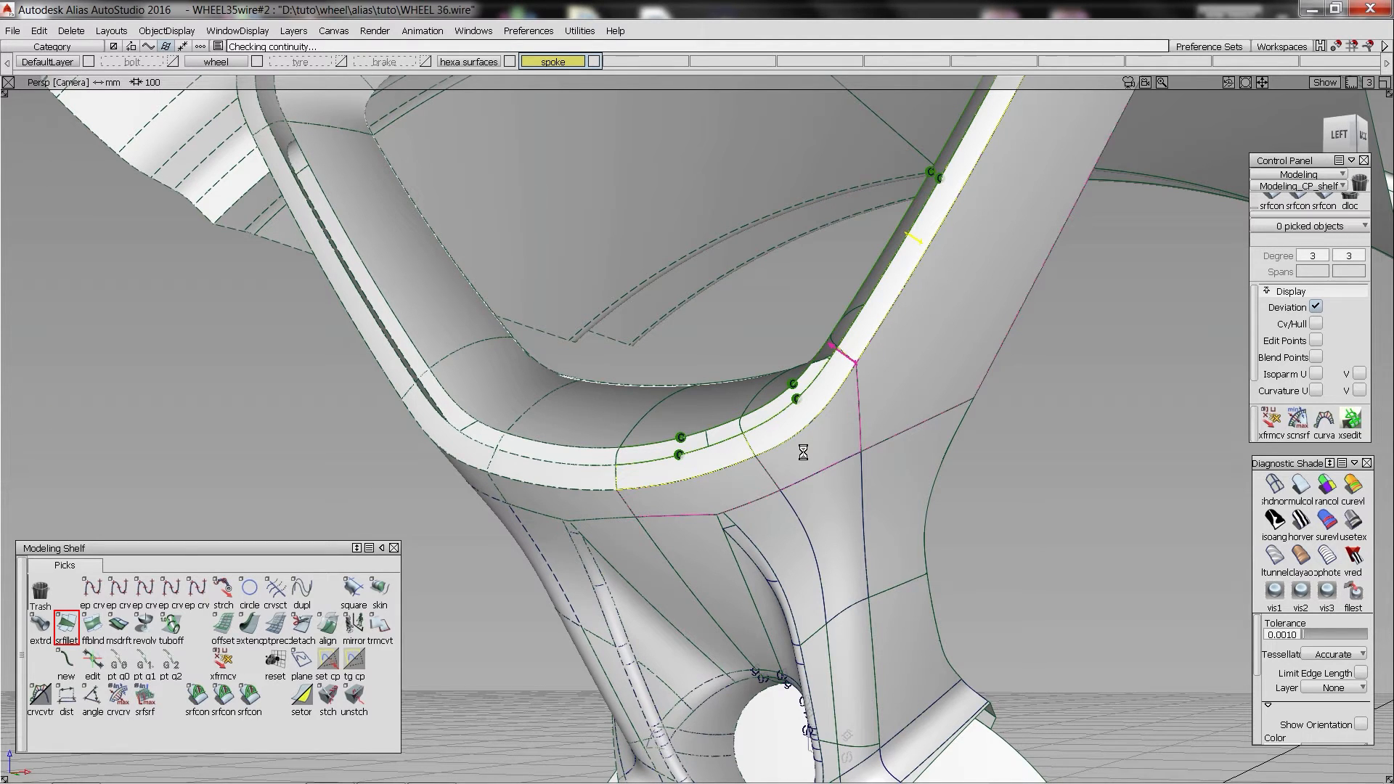
- Try a length U degree of 7 on the outer edge fillet
scroll(311, 313, down, 3)
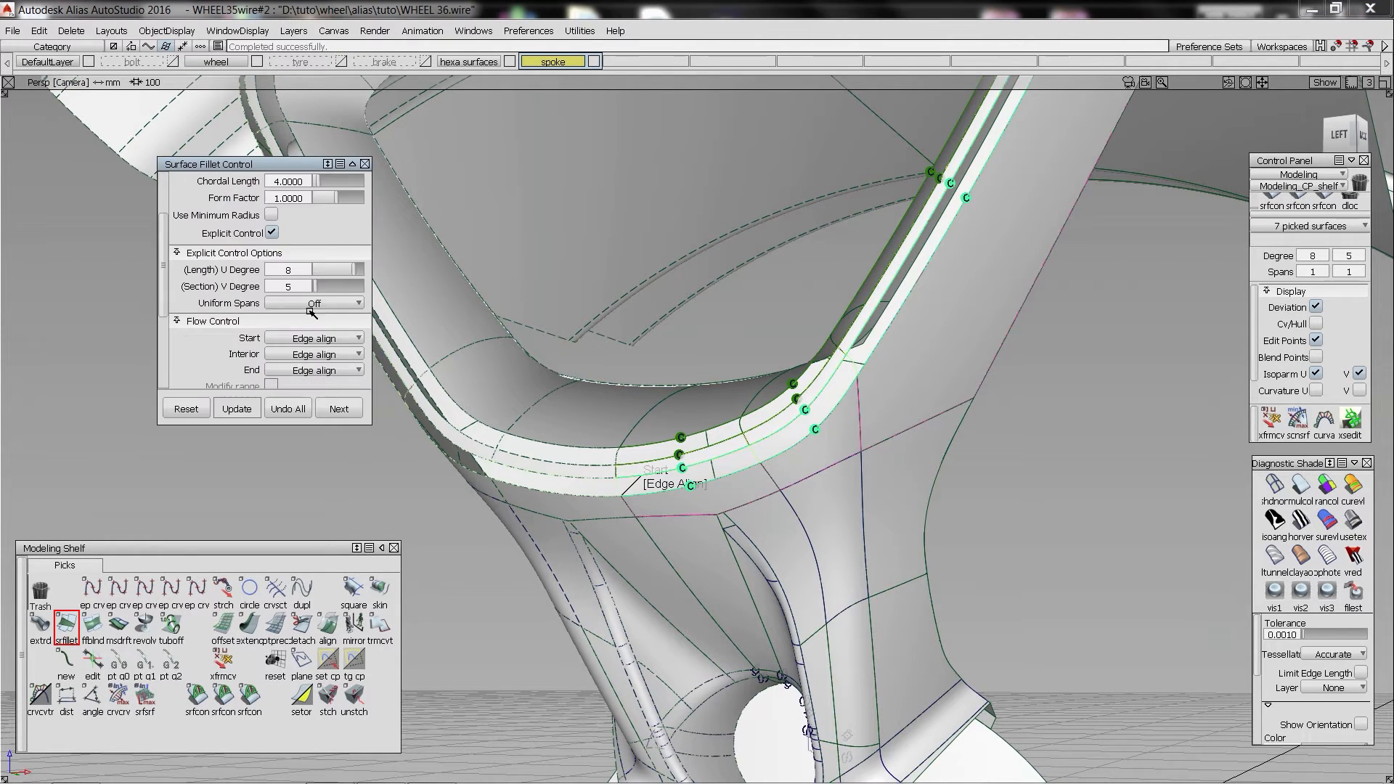
alt+shift+drag(1083, 451, 879, 317)
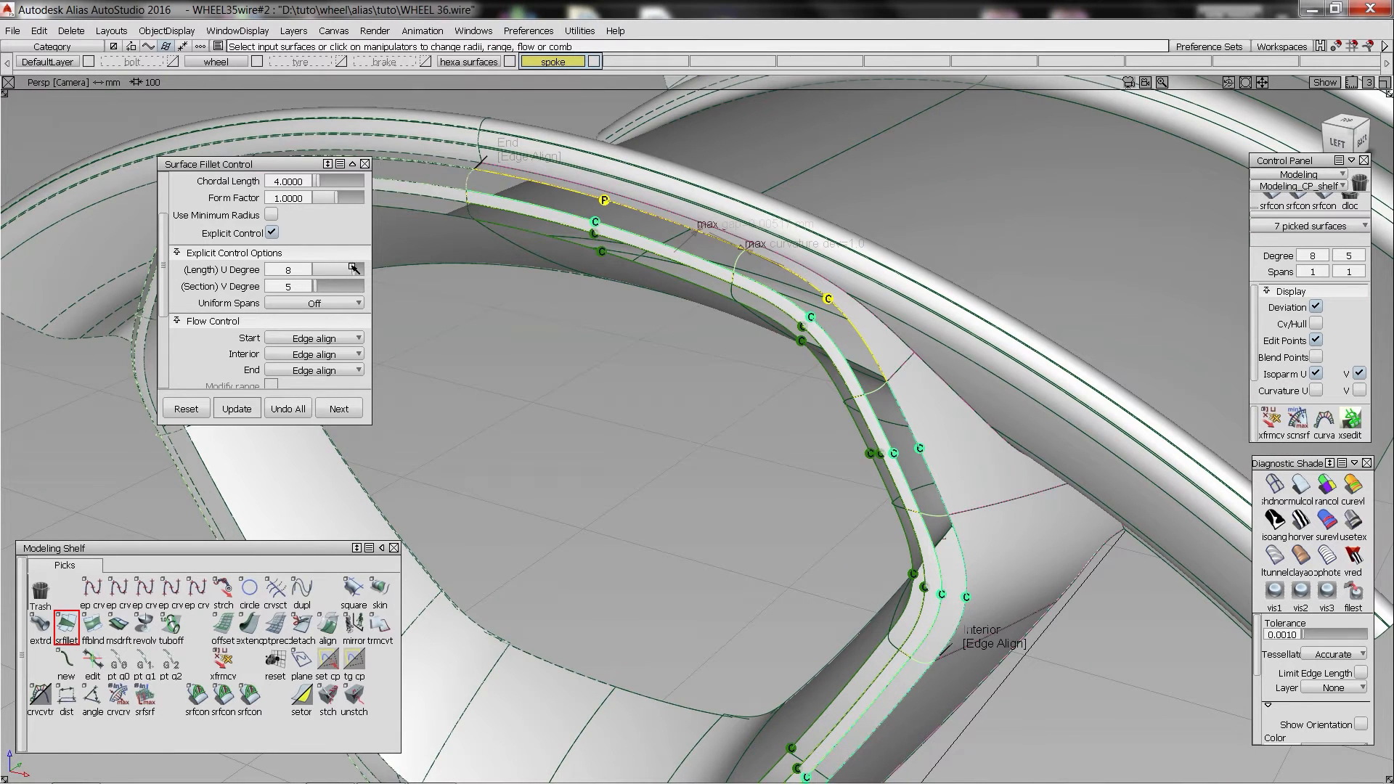
drag(354, 268, 349, 270)
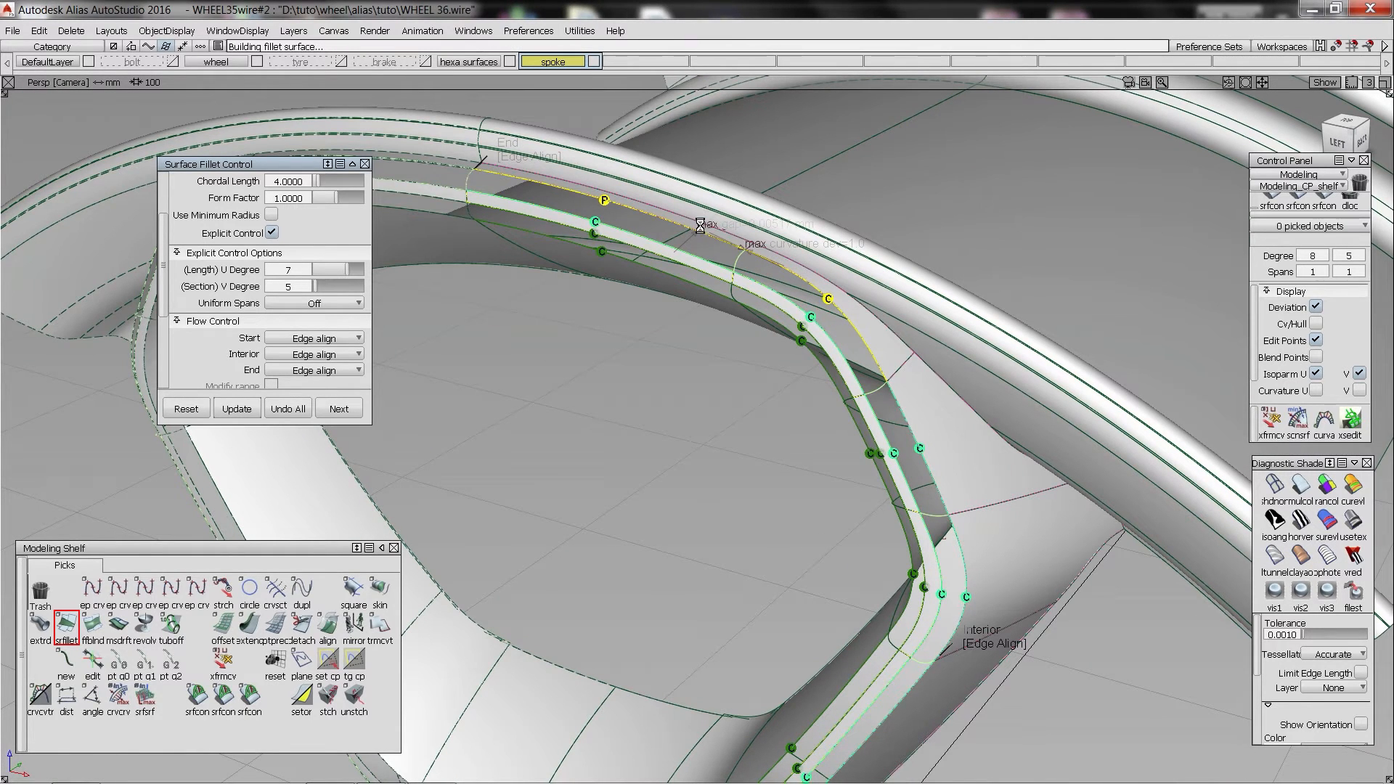
alt+shift+drag(746, 249, 973, 324)
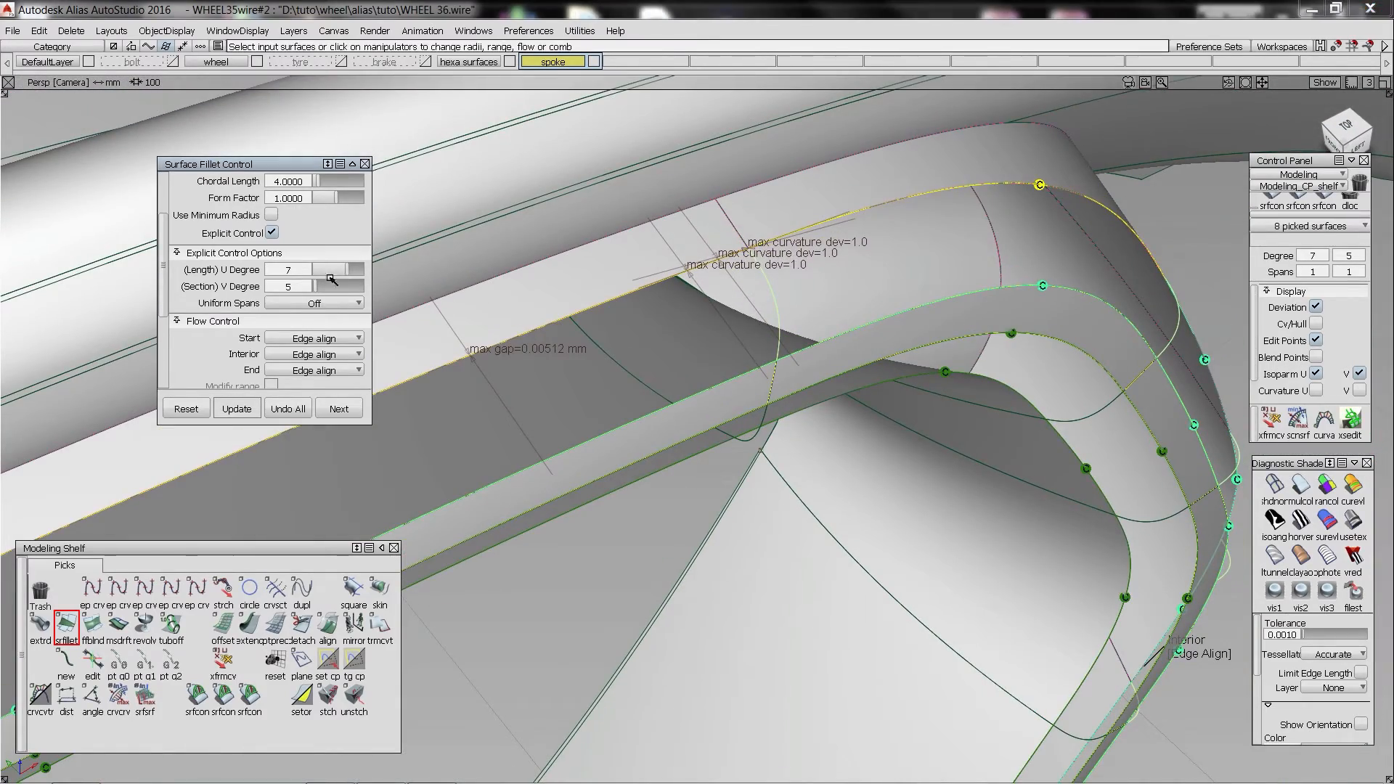
- Set the outer edge fillet's uniform spans to Maximum with 1 span and its length U degree to 8
click(300, 305)
click(314, 324)
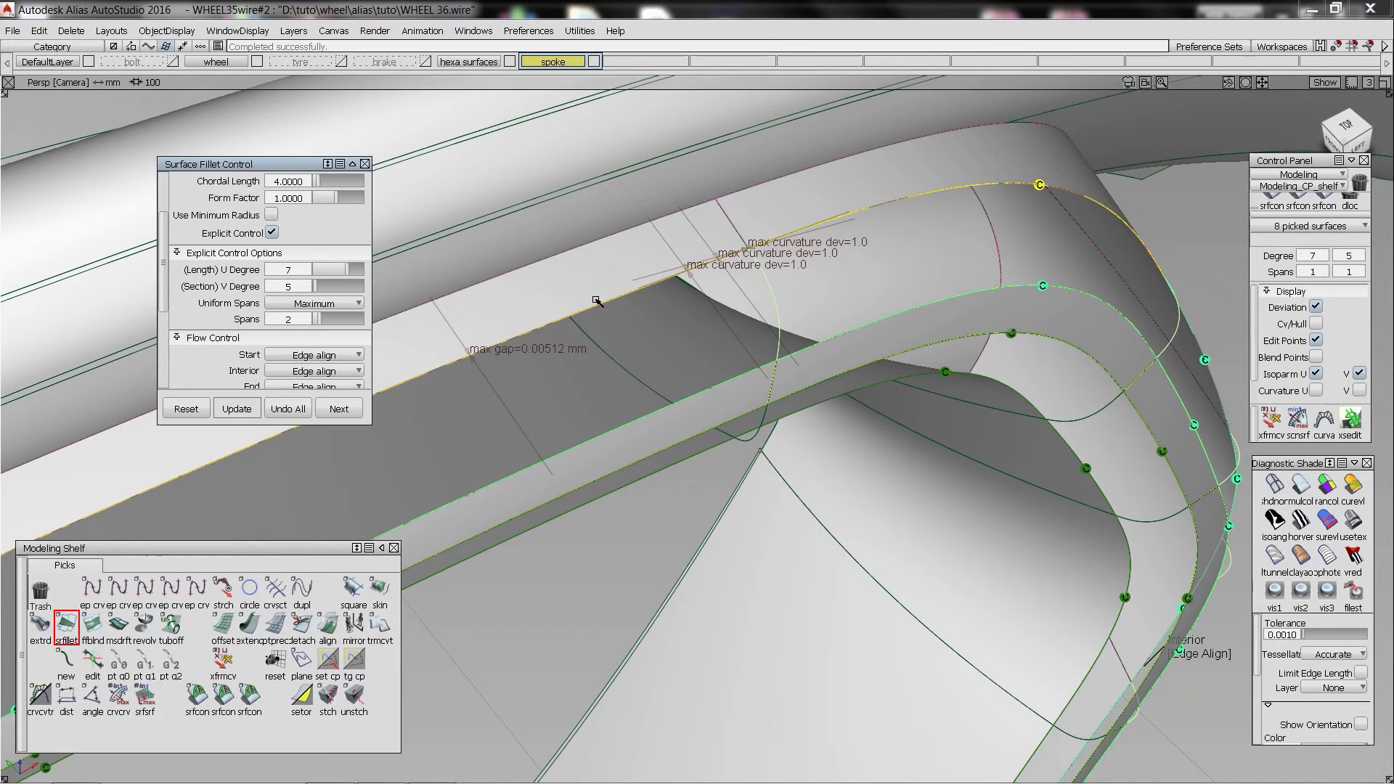
alt+shift+drag(597, 302, 512, 320)
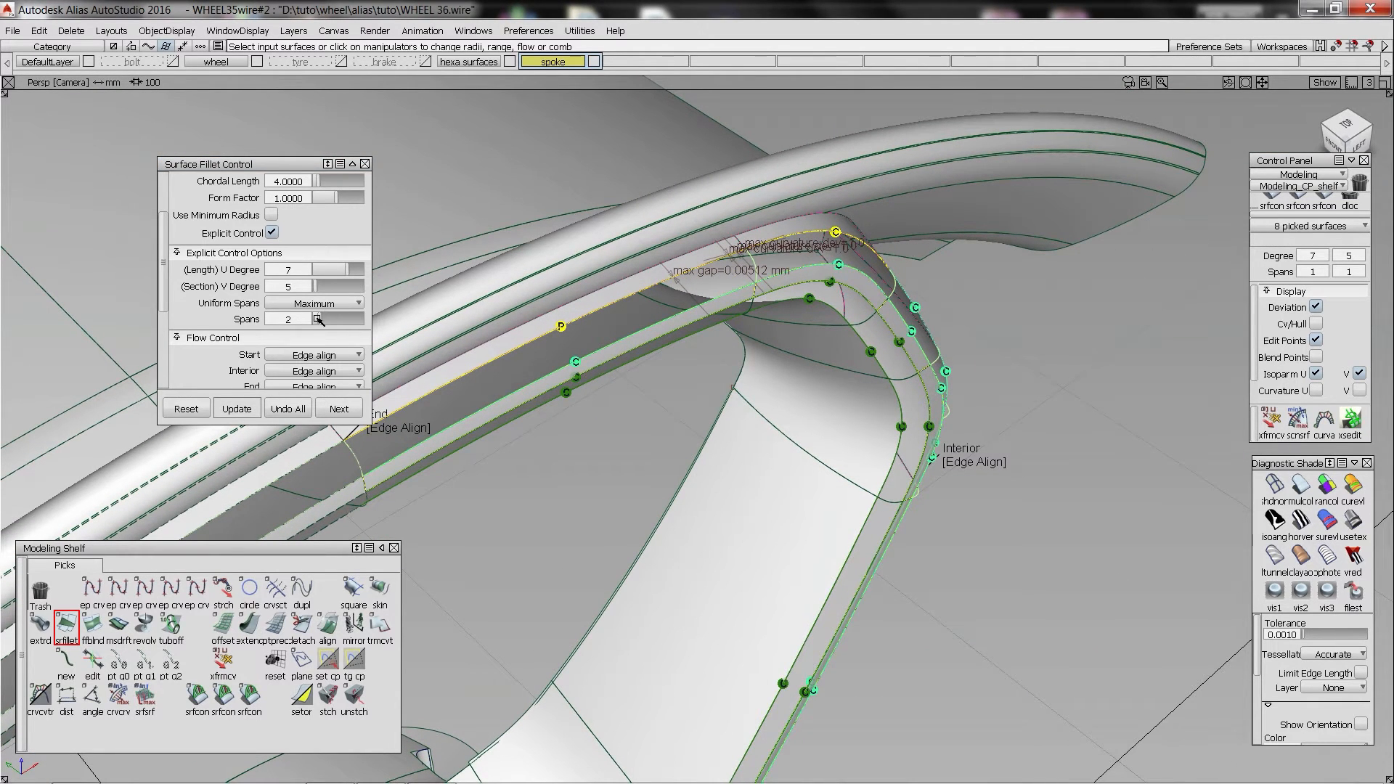
drag(317, 320, 315, 320)
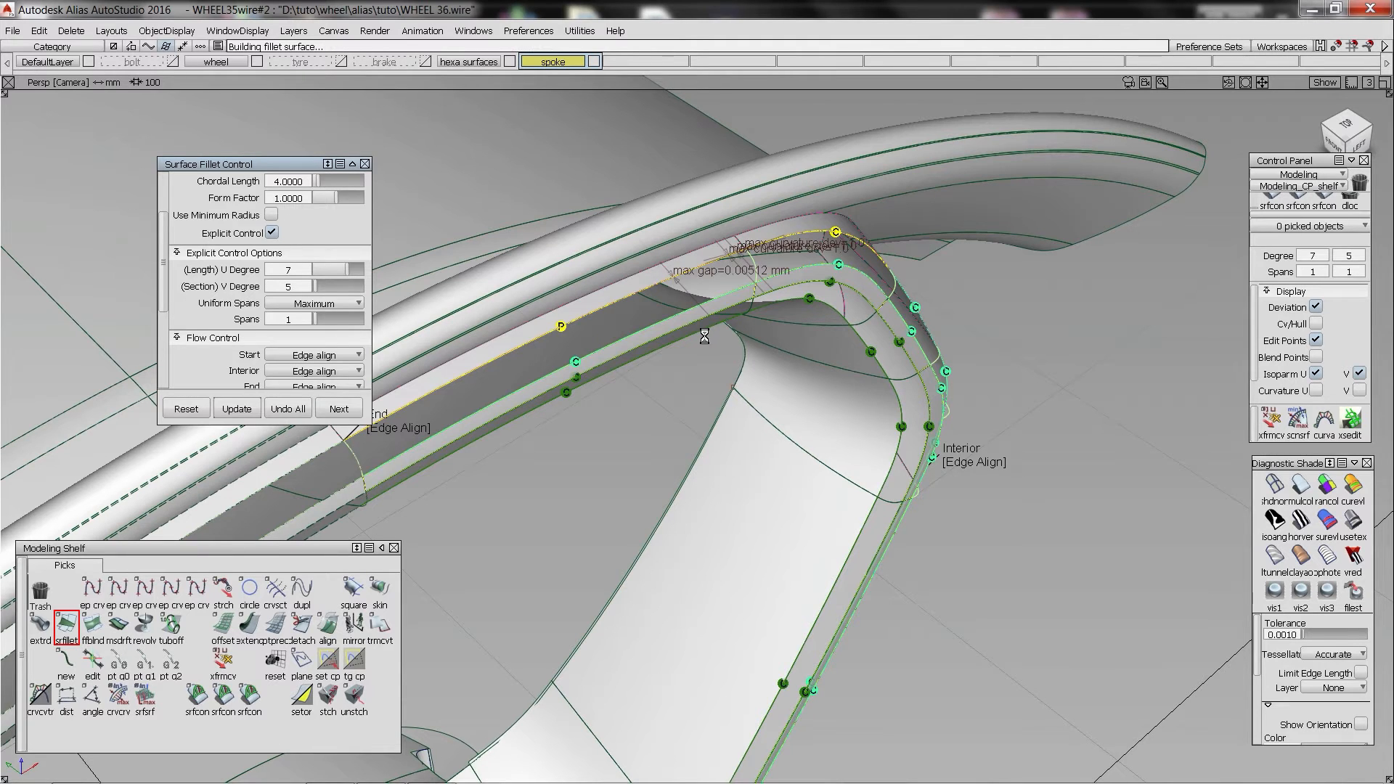
alt+shift+drag(812, 322, 533, 305)
click(352, 271)
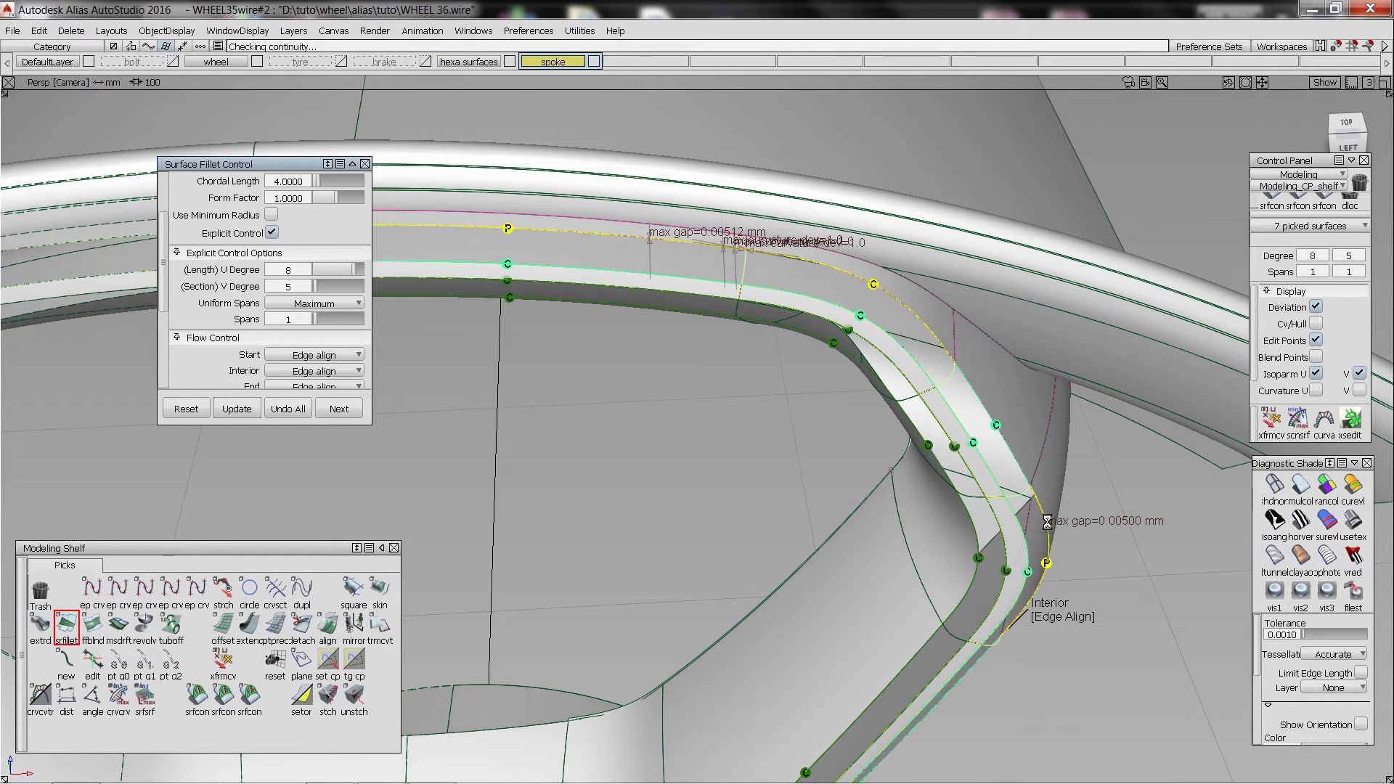
alt+shift+drag(916, 369, 855, 370)
- Delete the continuity locator along the top section of the outer edge fillet
ctrl+shift+drag(719, 287, 714, 244)
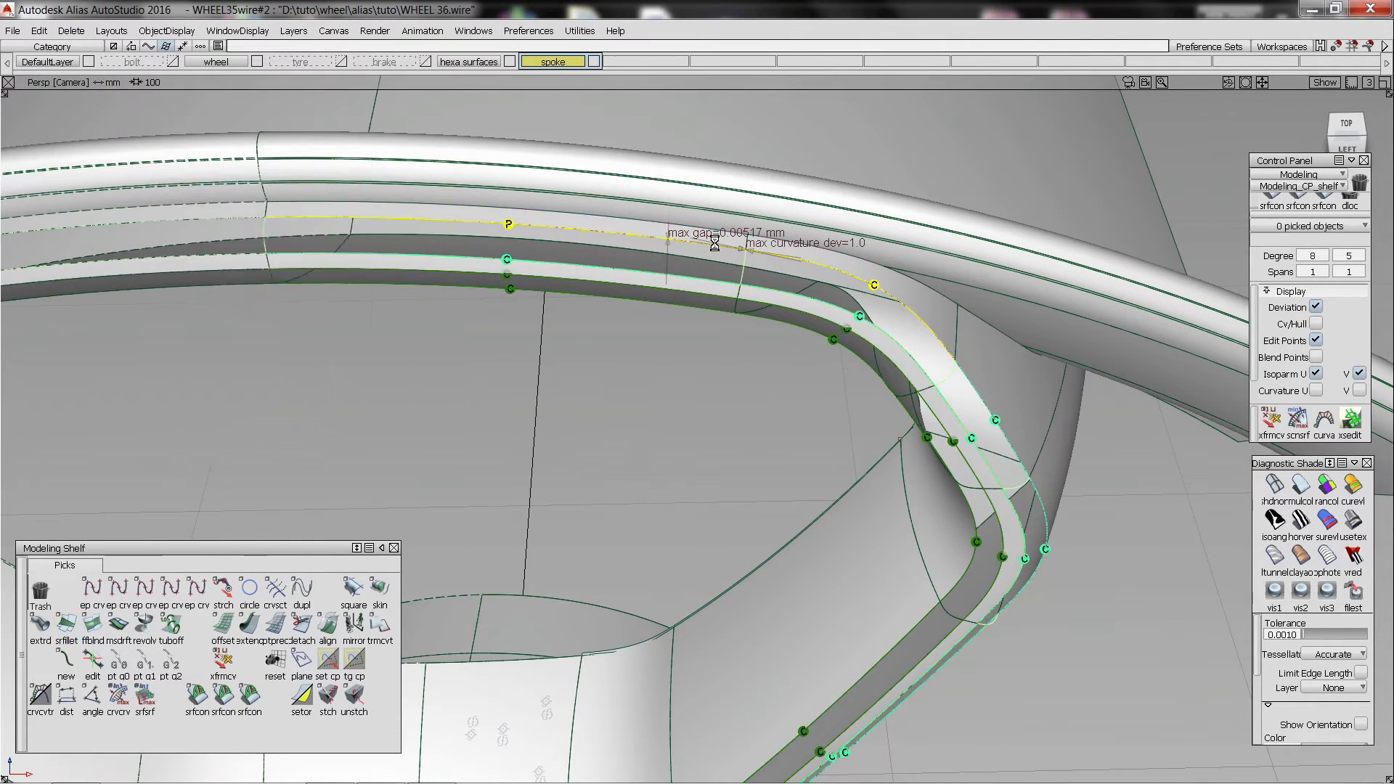
click(743, 258)
click(761, 283)
ctrl+shift+right_drag(763, 287, 775, 358)
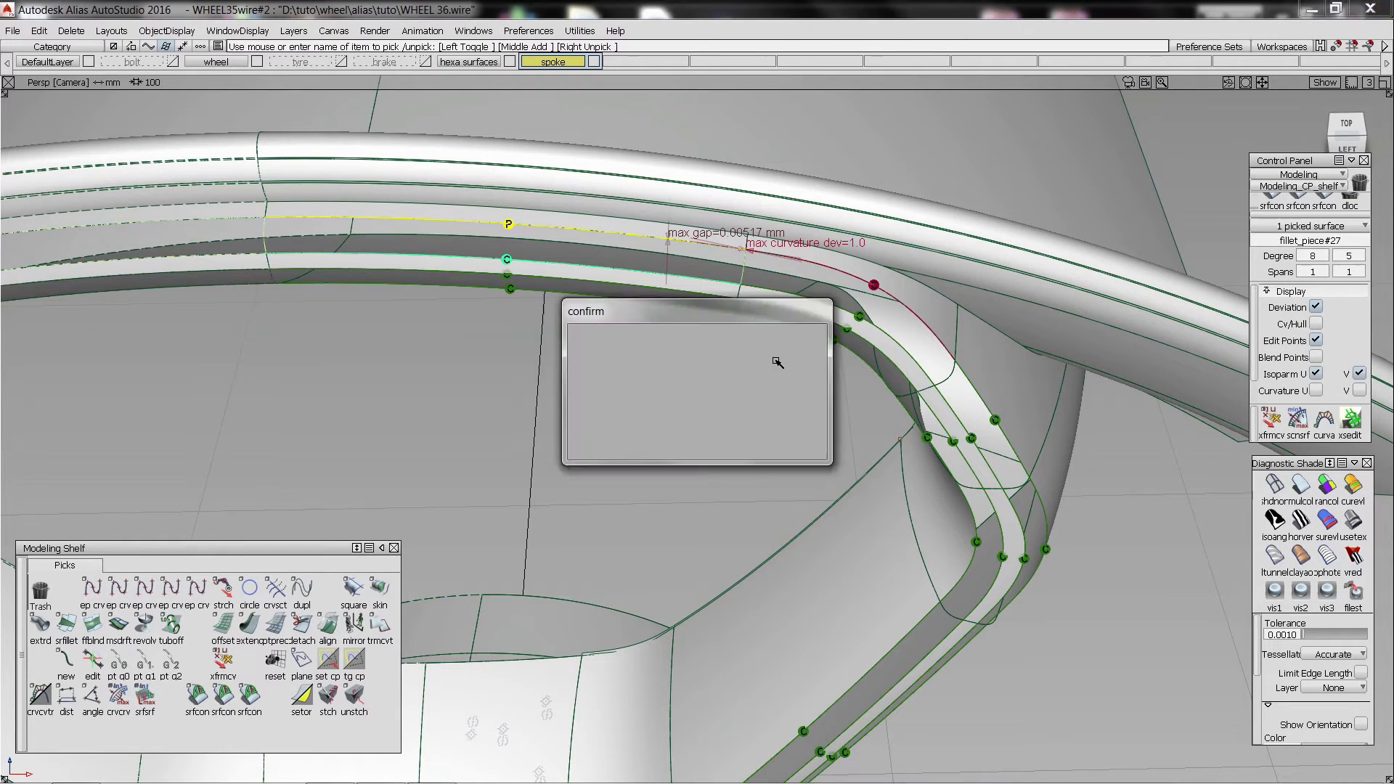
key(Return)
click(601, 319)
click(603, 228)
ctrl+shift+right_drag(514, 202, 592, 252)
alt+shift+drag(592, 252, 597, 225)
click(586, 230)
key(Delete)
key(Return)
- Try to trim the revolved surface along the top section of the outer edge fillet
click(598, 224)
ctrl+shift+right_drag(598, 224, 623, 230)
click(623, 231)
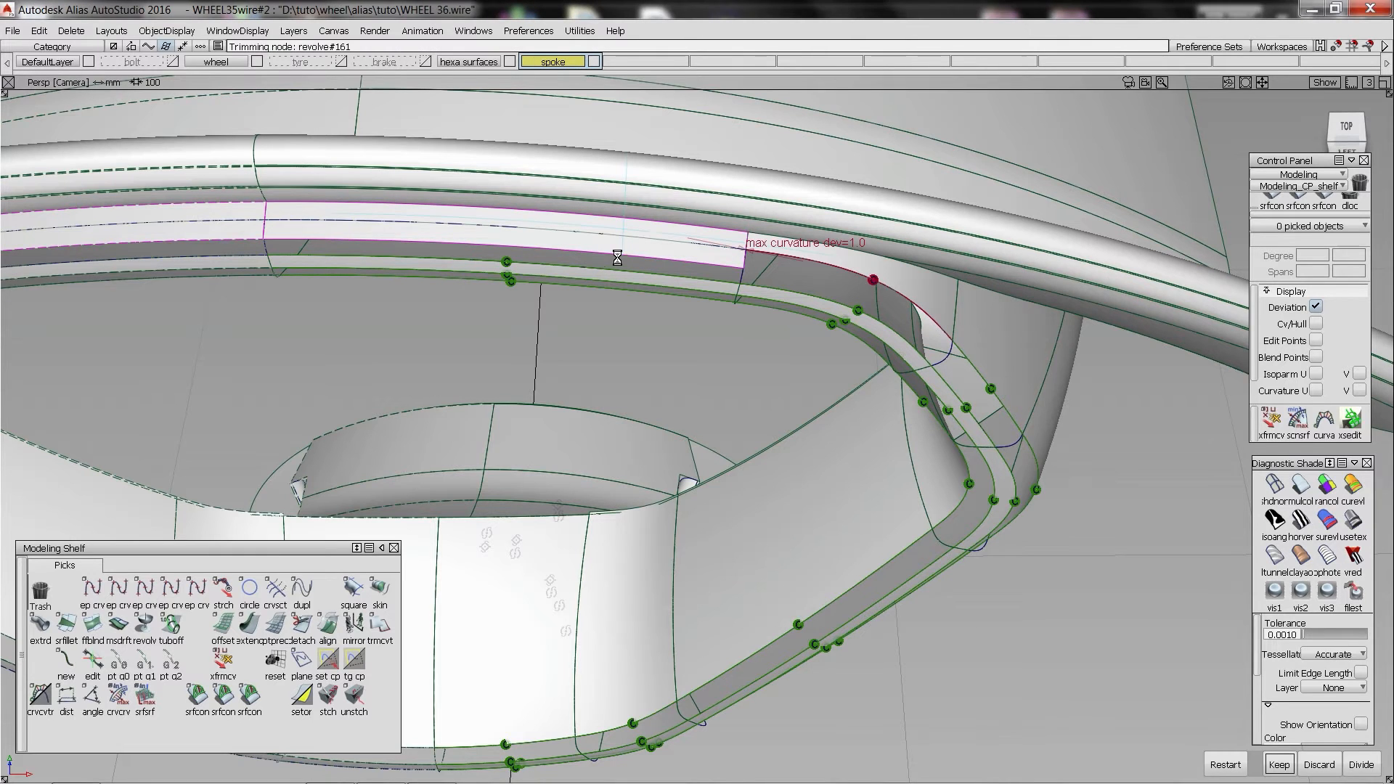
alt+shift+drag(651, 266, 590, 303)
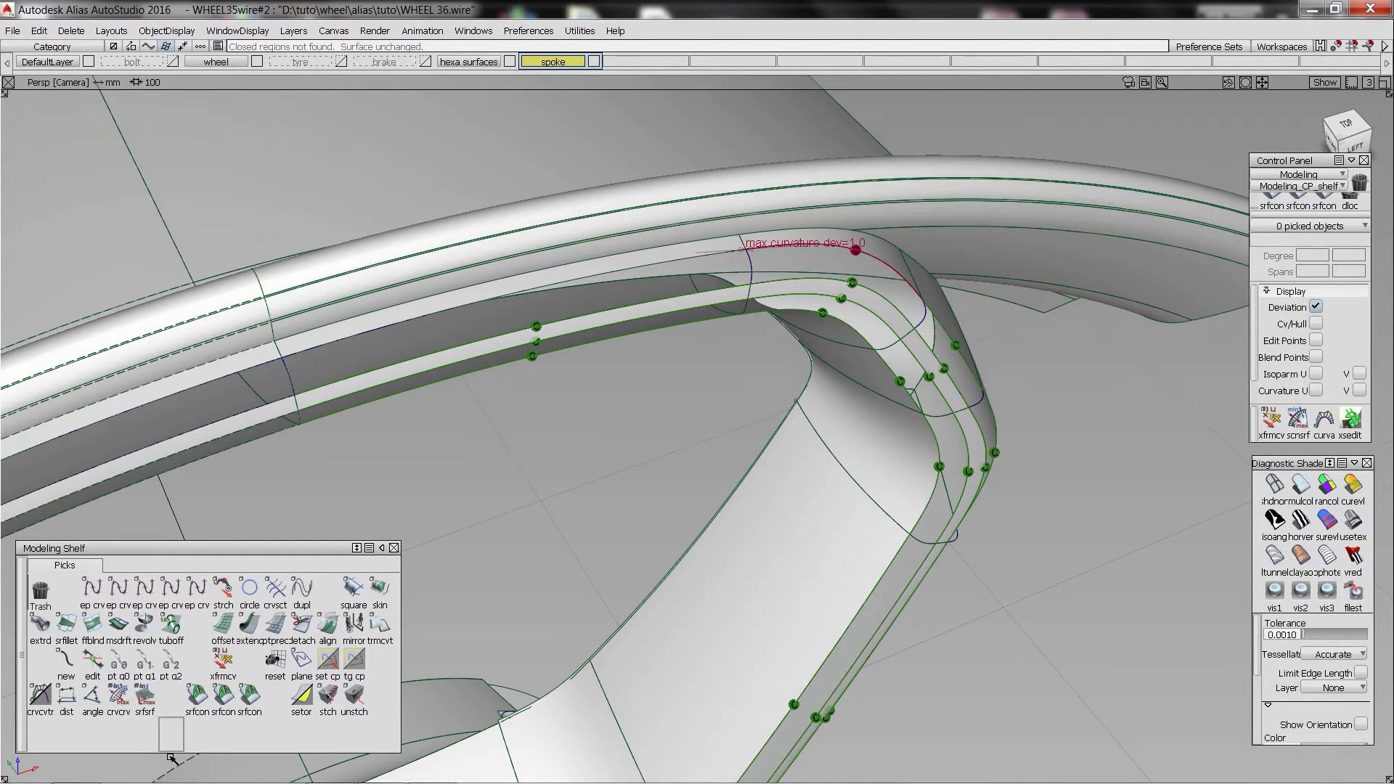
- Check the continuity along the outer fillet's top edge and edge-align it to the adjoining surface with G2 continuity
click(249, 696)
click(614, 274)
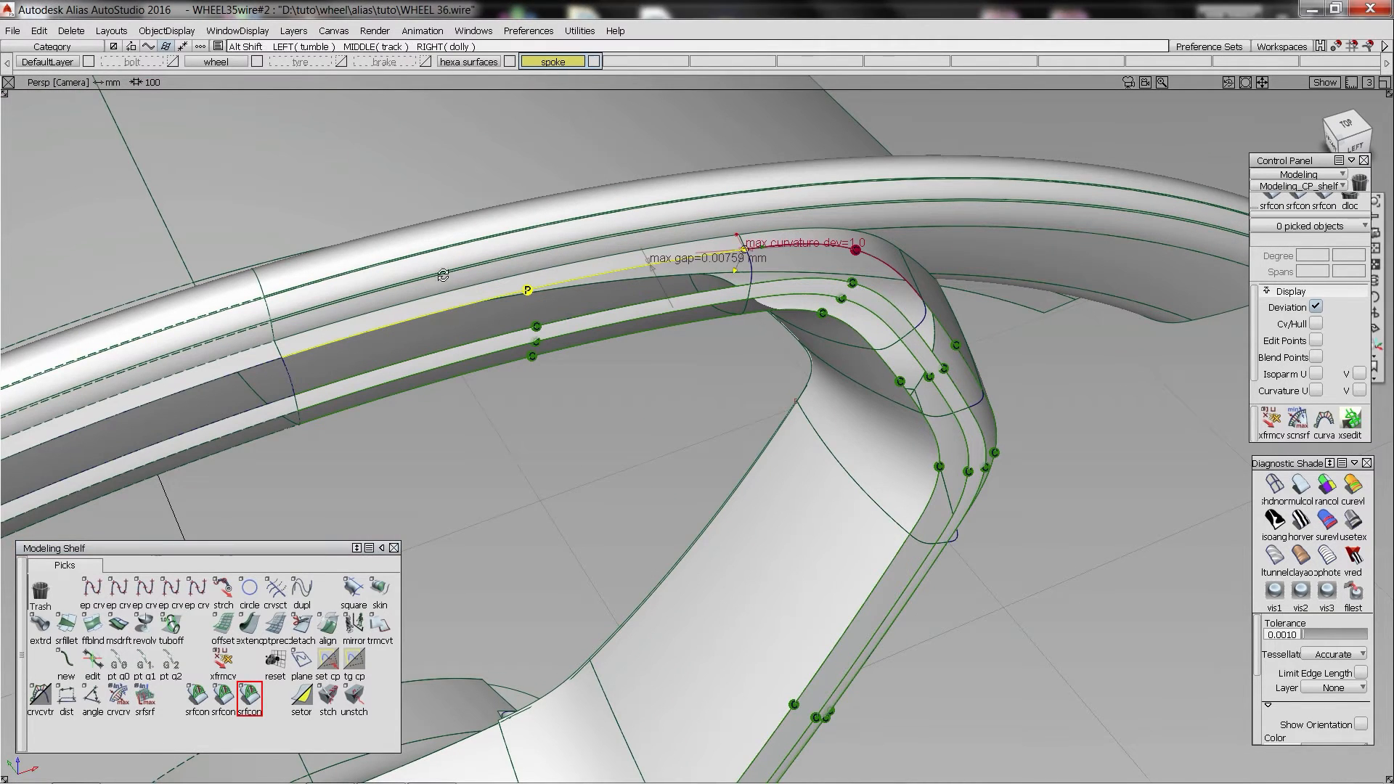
alt+shift+drag(614, 274, 556, 242)
ctrl+shift+right_drag(556, 242, 584, 276)
click(708, 261)
click(708, 262)
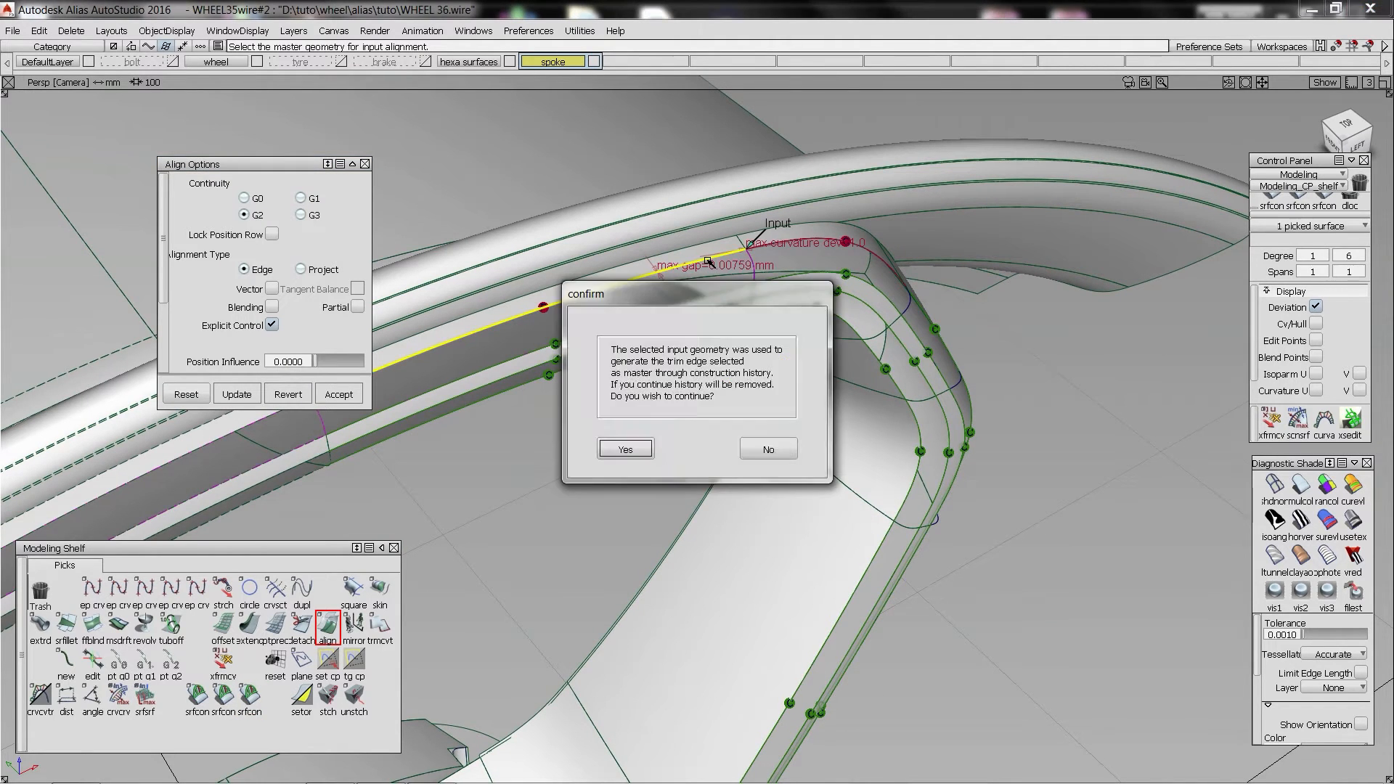
key(Return)
alt+shift+drag(544, 280, 518, 351)
scroll(298, 302, down, 3)
click(359, 220)
scroll(369, 265, down, 4)
alt+shift+right_drag(518, 350, 675, 298)
alt+shift+drag(675, 297, 610, 274)
ctrl+shift+right_drag(610, 274, 638, 308)
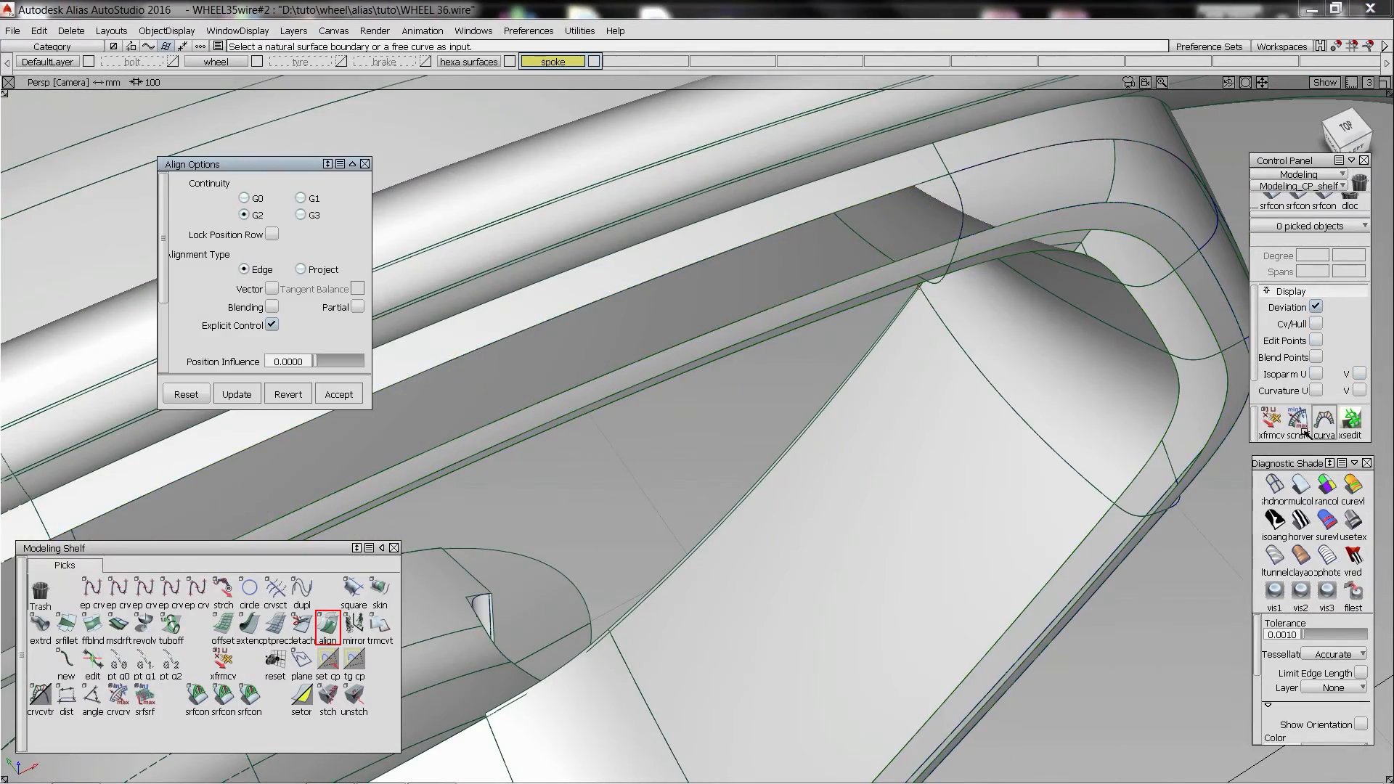
- Examine the finished inner and outer rim fillets on the shaded spoke from several angles, with and without model lines
click(1298, 490)
ctrl+shift+right_drag(859, 434, 665, 425)
alt+shift+drag(665, 425, 725, 302)
alt+shift+right_drag(726, 303, 741, 620)
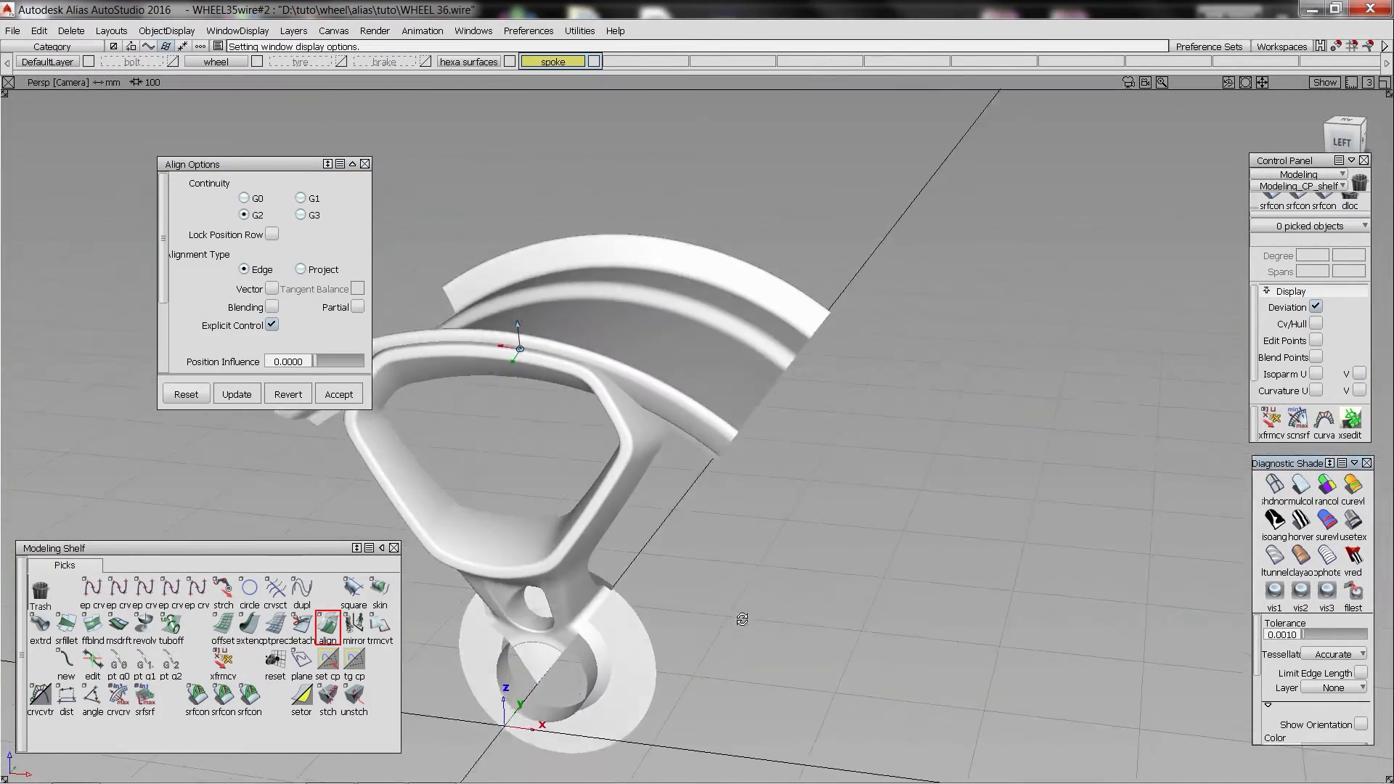
mouse_move(741, 620)
alt+shift+mouse_down()
mouse_move(715, 595)
mouse_move(903, 529)
mouse_move(902, 564)
mouse_move(900, 473)
mouse_move(921, 556)
alt+shift+mouse_up()
ctrl+shift+right_drag(911, 556, 715, 548)
alt+shift+right_drag(514, 589, 492, 535)
alt+shift+drag(492, 536, 912, 572)
ctrl+shift+right_drag(912, 572, 657, 558)
mouse_move(657, 558)
alt+shift+mouse_down()
mouse_move(757, 511)
mouse_move(860, 556)
alt+shift+mouse_up()
ctrl+shift+right_drag(860, 555, 669, 547)
alt+shift+drag(669, 548, 900, 510)
alt+shift+right_drag(900, 511, 856, 573)
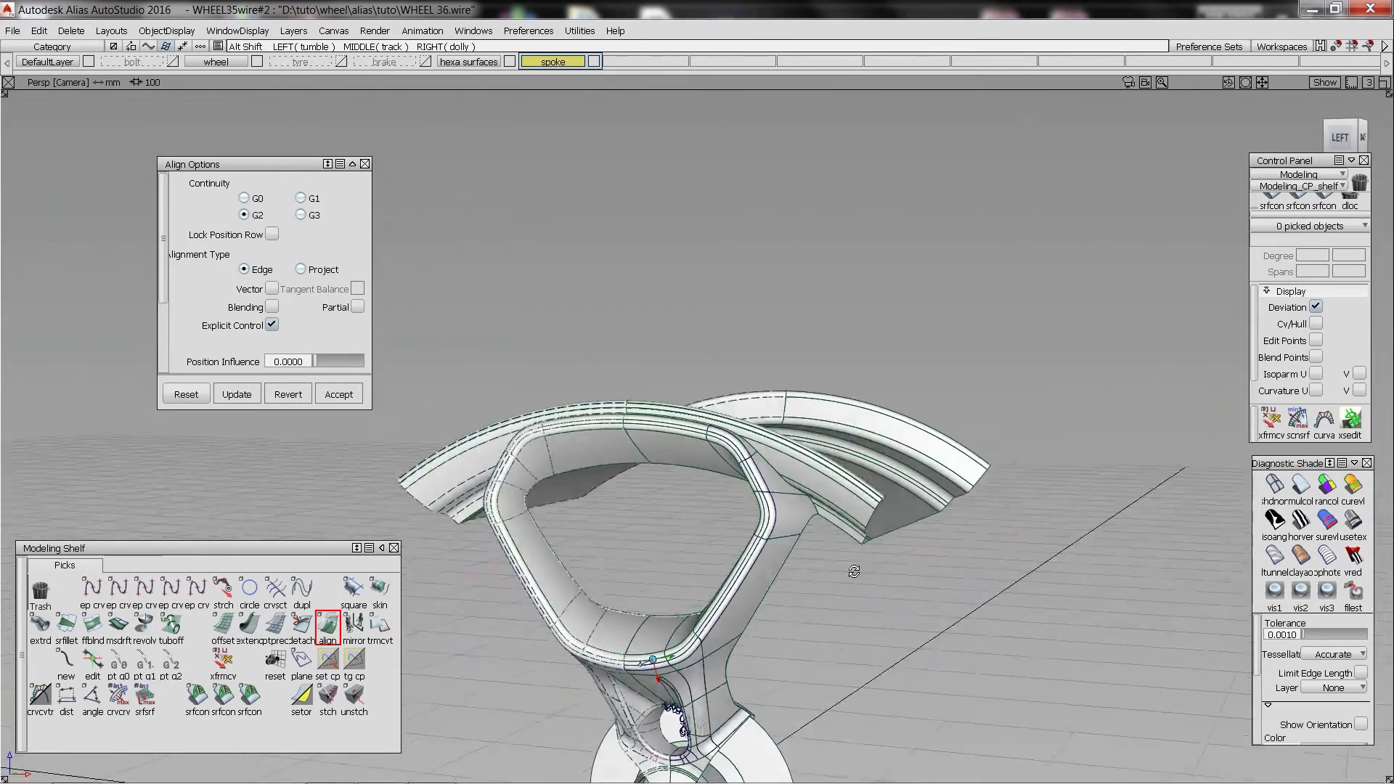
alt+shift+middle_drag(857, 573, 758, 394)
alt+shift+drag(708, 309, 900, 294)
ctrl+shift+right_drag(901, 294, 738, 293)
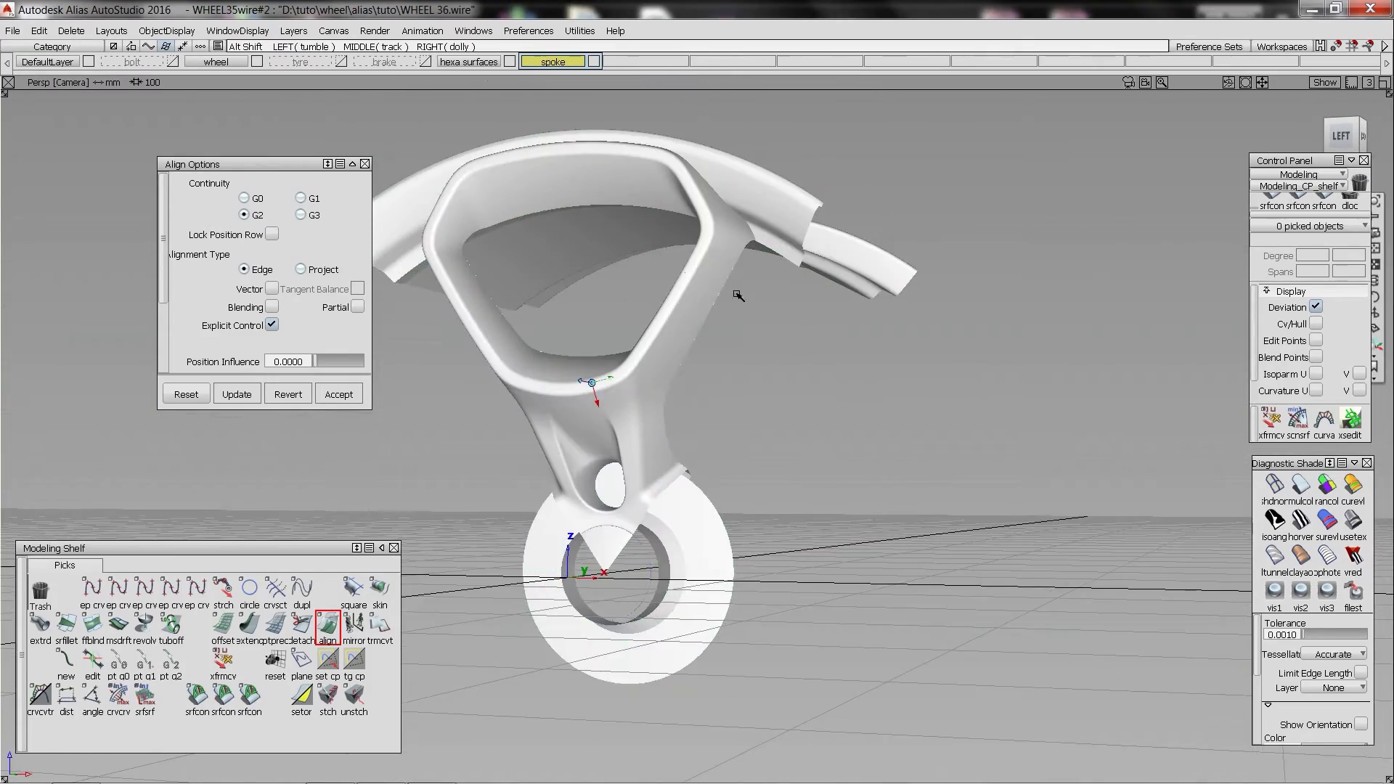
- Save the model as WHEEL 37.wire
alt+shift+drag(738, 293, 685, 252)
key(ctrl+s)
mouse_move(685, 252)
alt+shift+right_down()
mouse_move(819, 272)
mouse_move(679, 245)
alt+shift+right_up()
alt+shift+drag(678, 245, 603, 231)
- Draw a straight degree-1 curve across the upper corner patch, from the rim fillet's seam point to the patch's outer edge
alt+shift+click(900, 417)
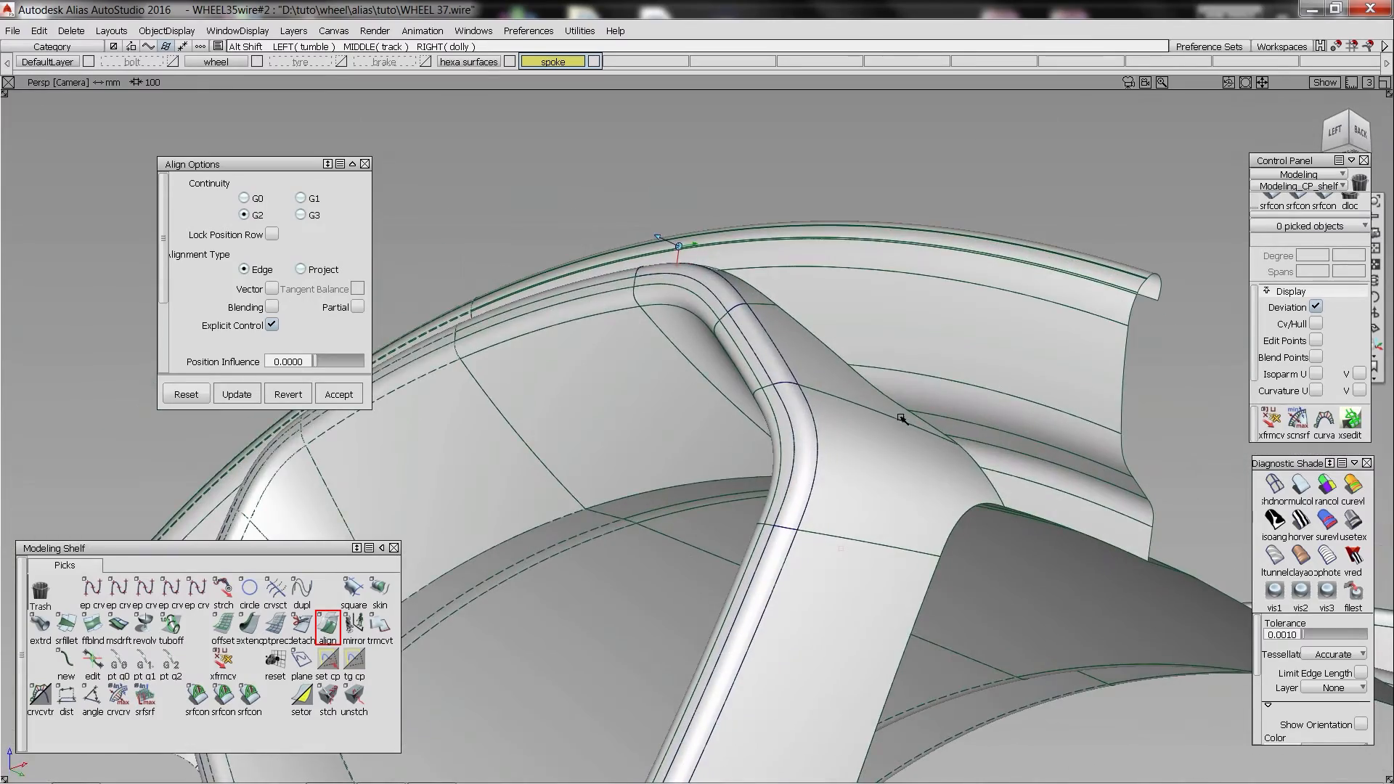
alt+shift+right_drag(900, 417, 1009, 410)
alt+shift+drag(775, 138, 777, 205)
alt+shift+middle_drag(778, 205, 875, 393)
alt+shift+drag(875, 393, 857, 313)
key(ctrl+e)
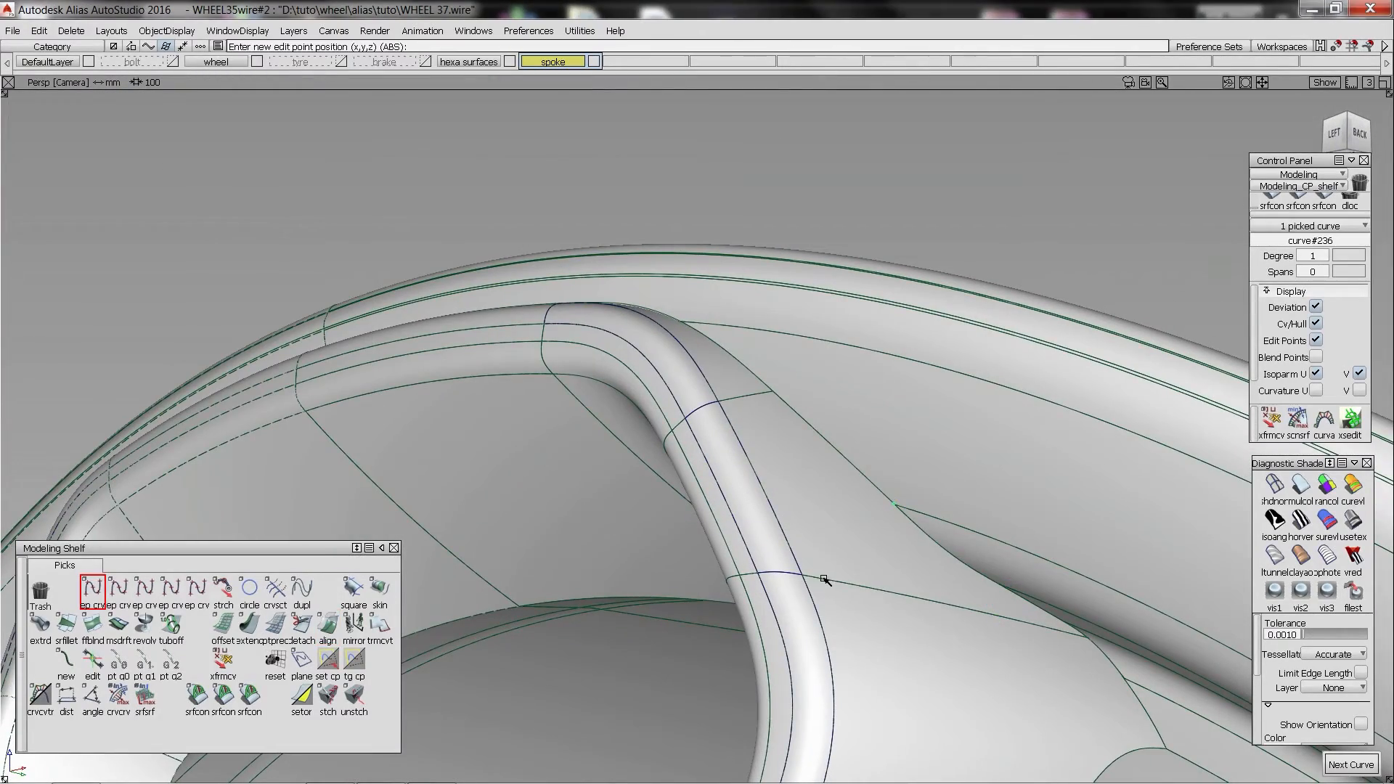
ctrl+click(825, 579)
- Trim the upper corner patch along the straight curve, removing the portion on the lower side
ctrl+shift+drag(825, 578, 825, 499)
click(875, 527)
ctrl+shift+middle_drag(875, 526, 868, 525)
click(867, 523)
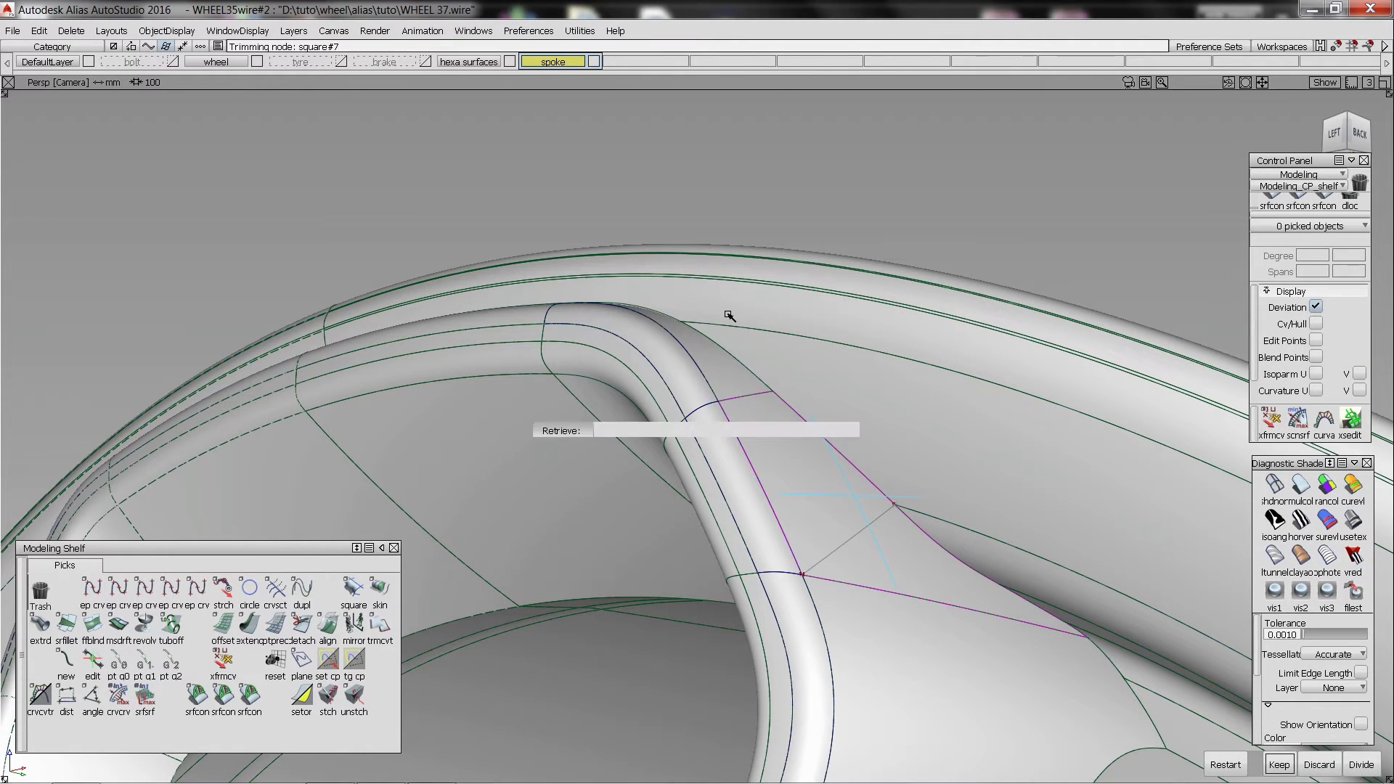
- Build a G2 curvature chord fillet with chordal length 4 between the spoke's upper surfaces and the outer ring surface
alt+shift+drag(742, 324, 734, 285)
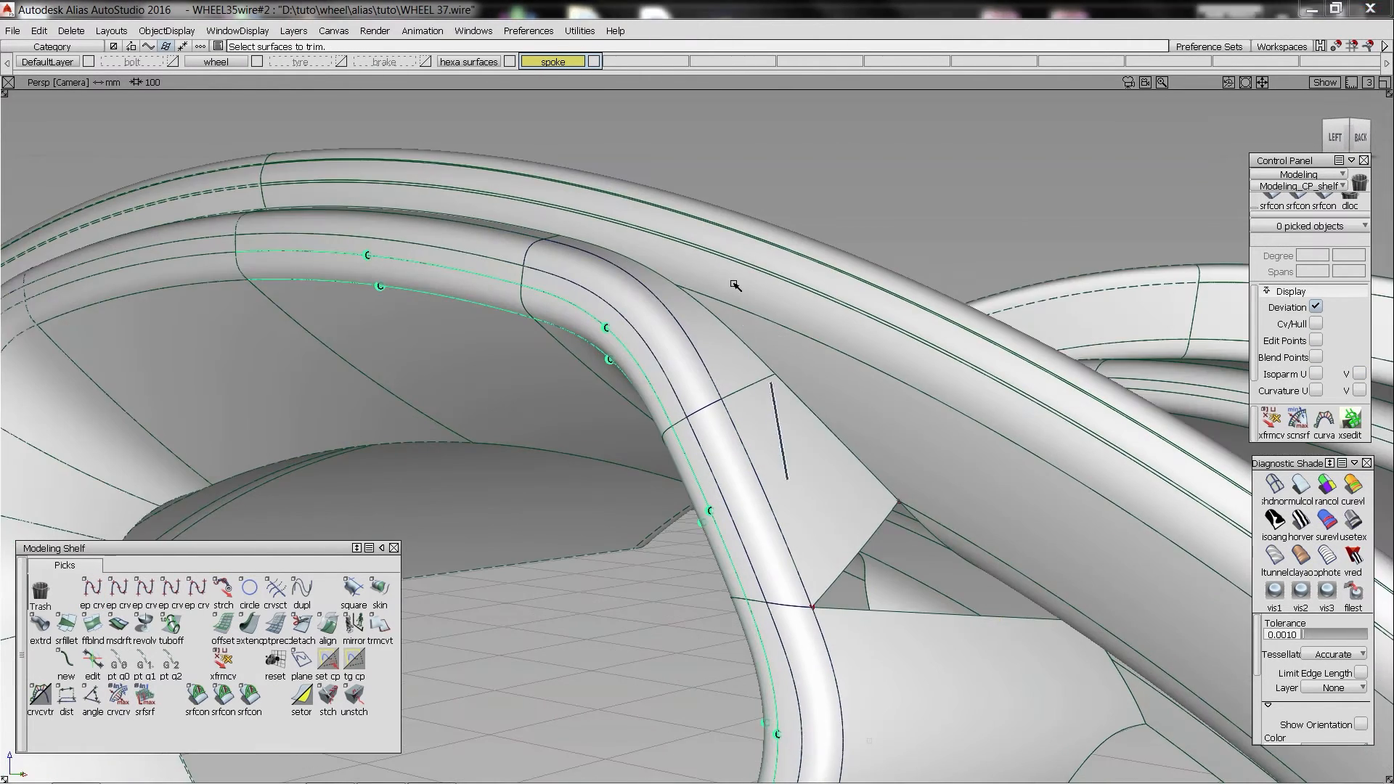
ctrl+shift+middle_drag(734, 285, 653, 268)
alt+shift+right_drag(538, 225, 556, 236)
click(557, 249)
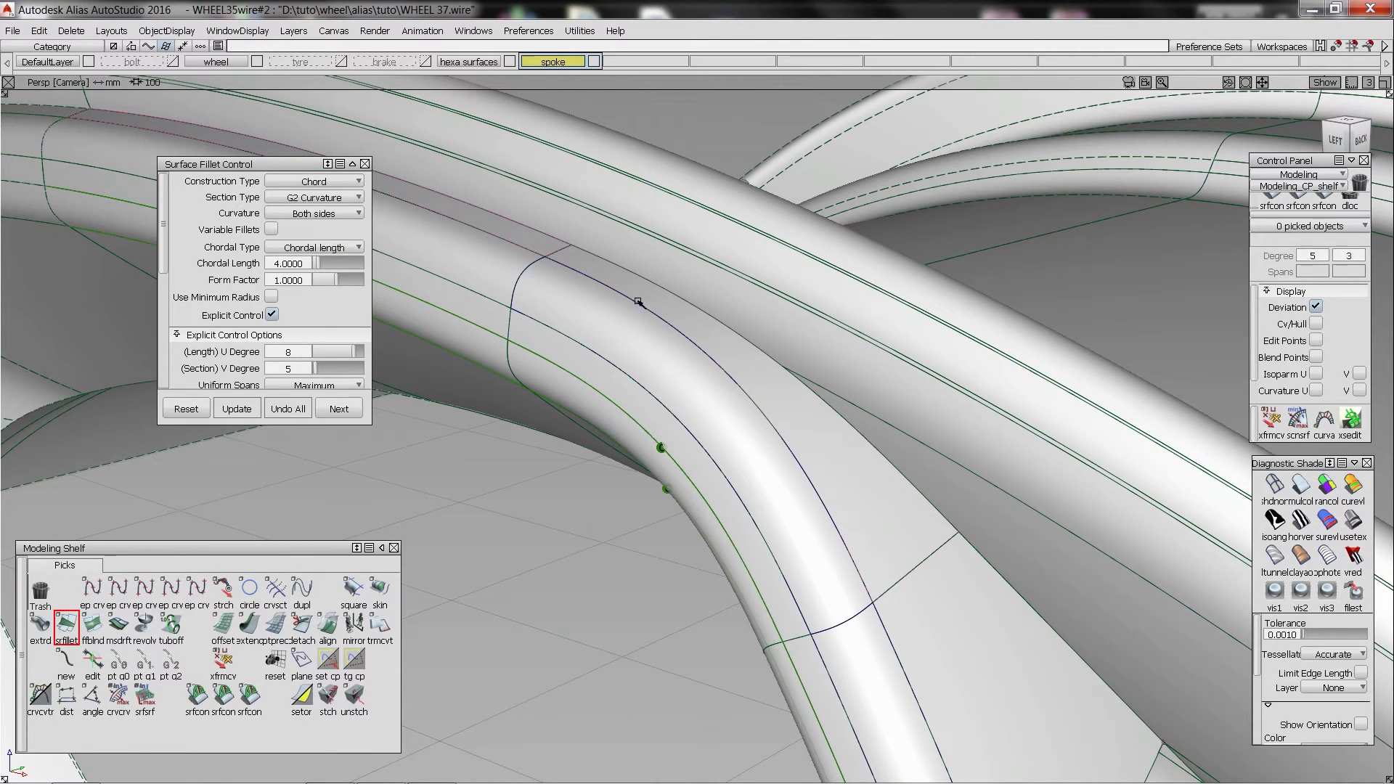
alt+shift+drag(861, 522, 881, 364)
click(623, 233)
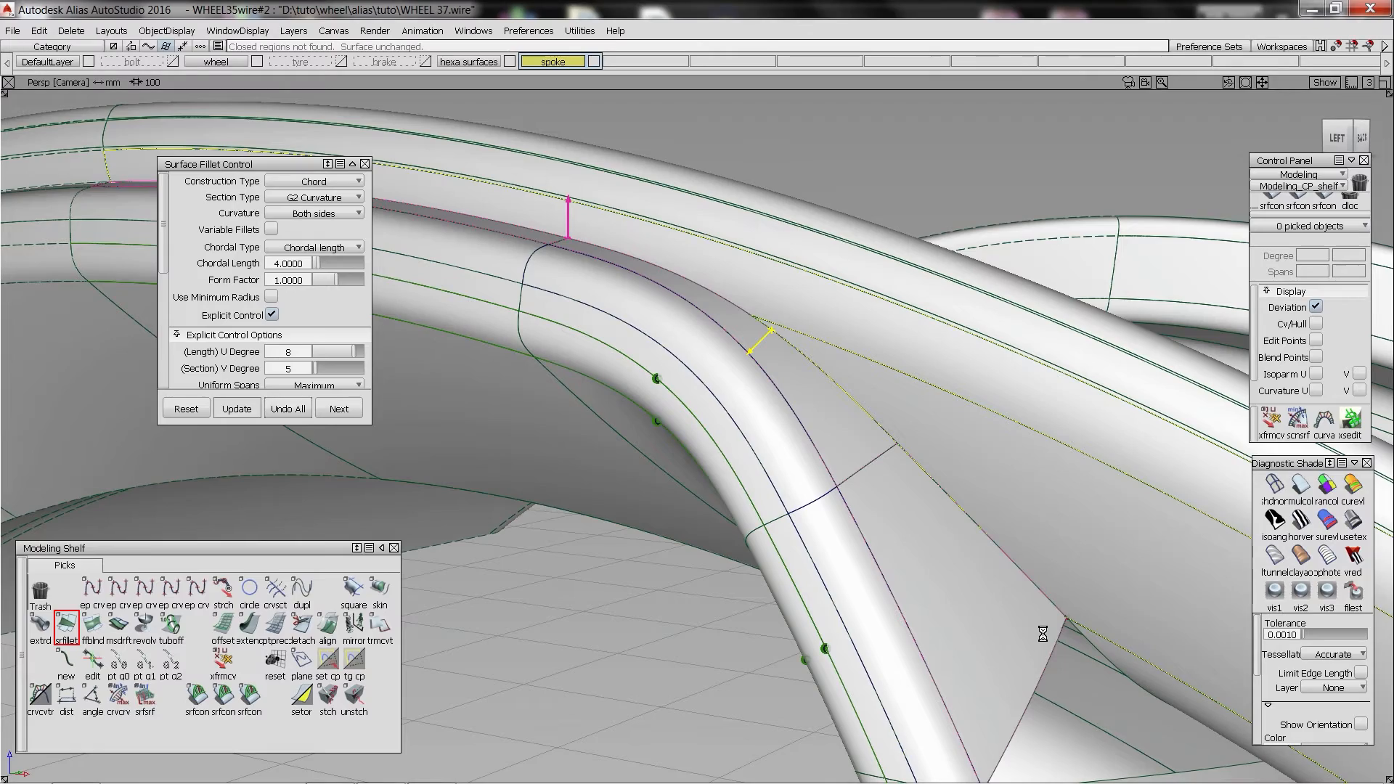
alt+shift+drag(799, 307, 657, 404)
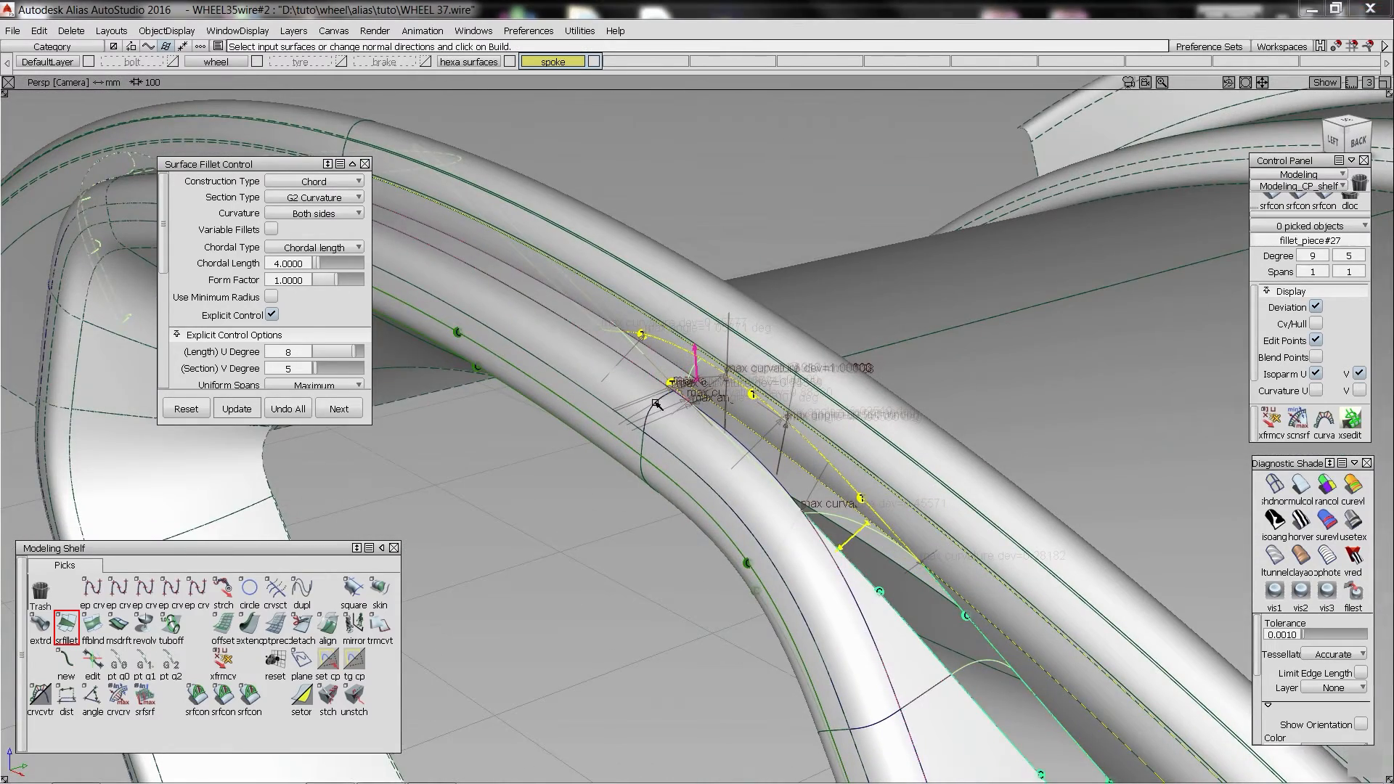
click(726, 466)
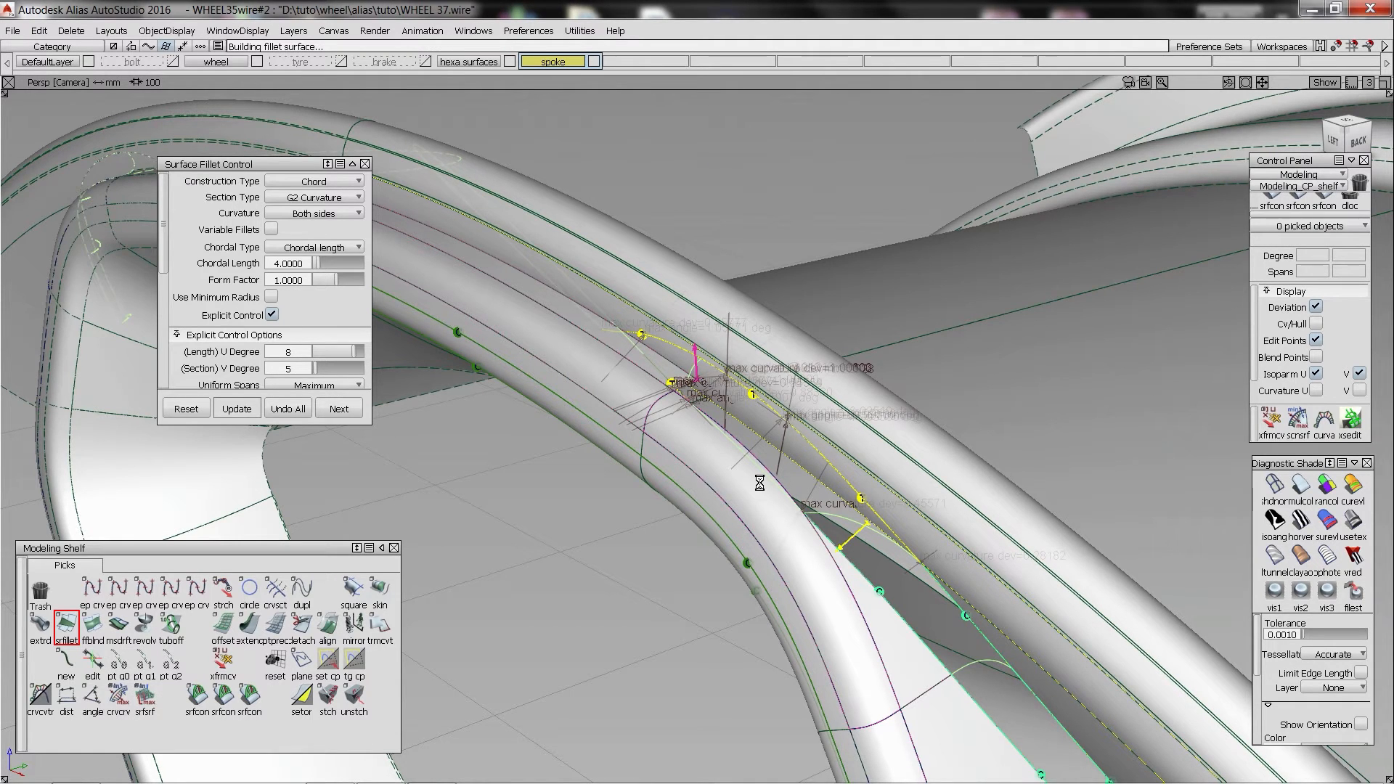
alt+shift+drag(743, 462, 803, 481)
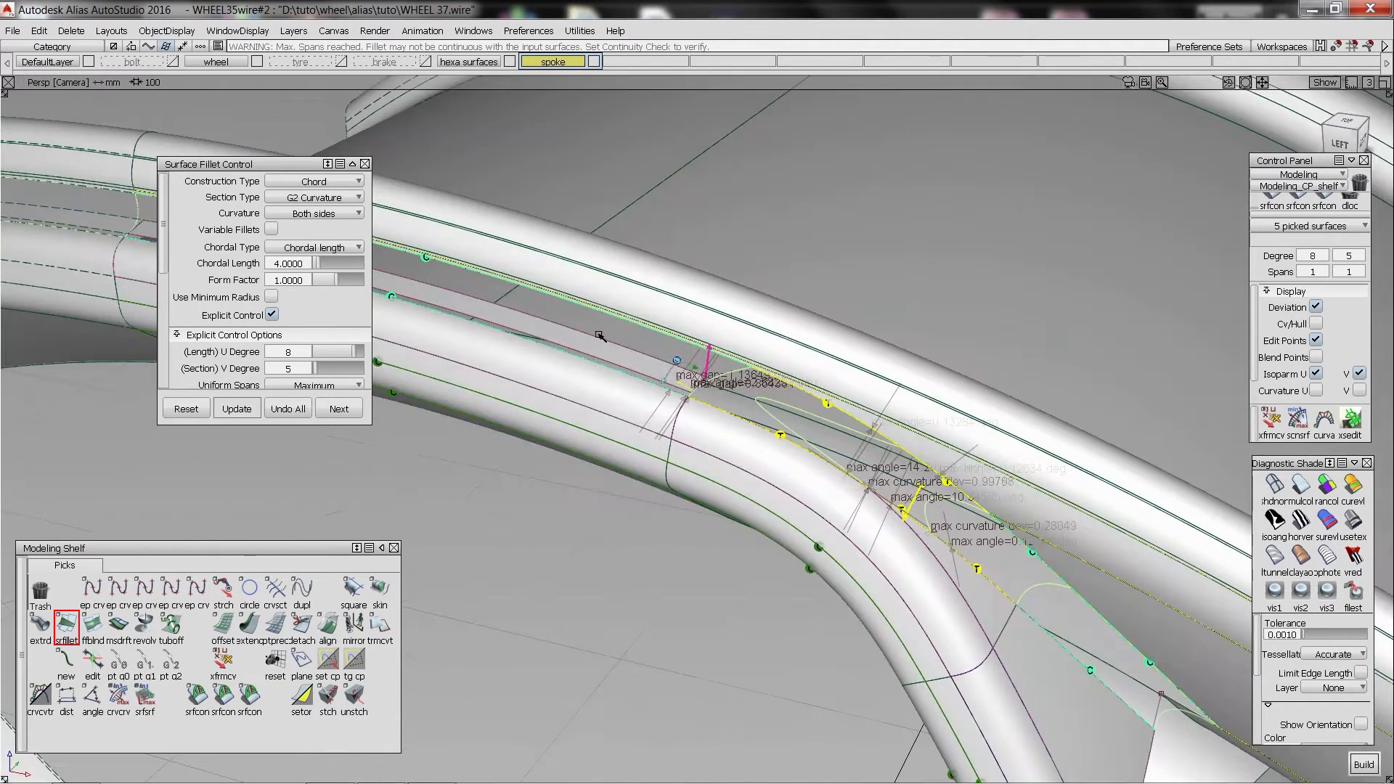
scroll(323, 324, down, 5)
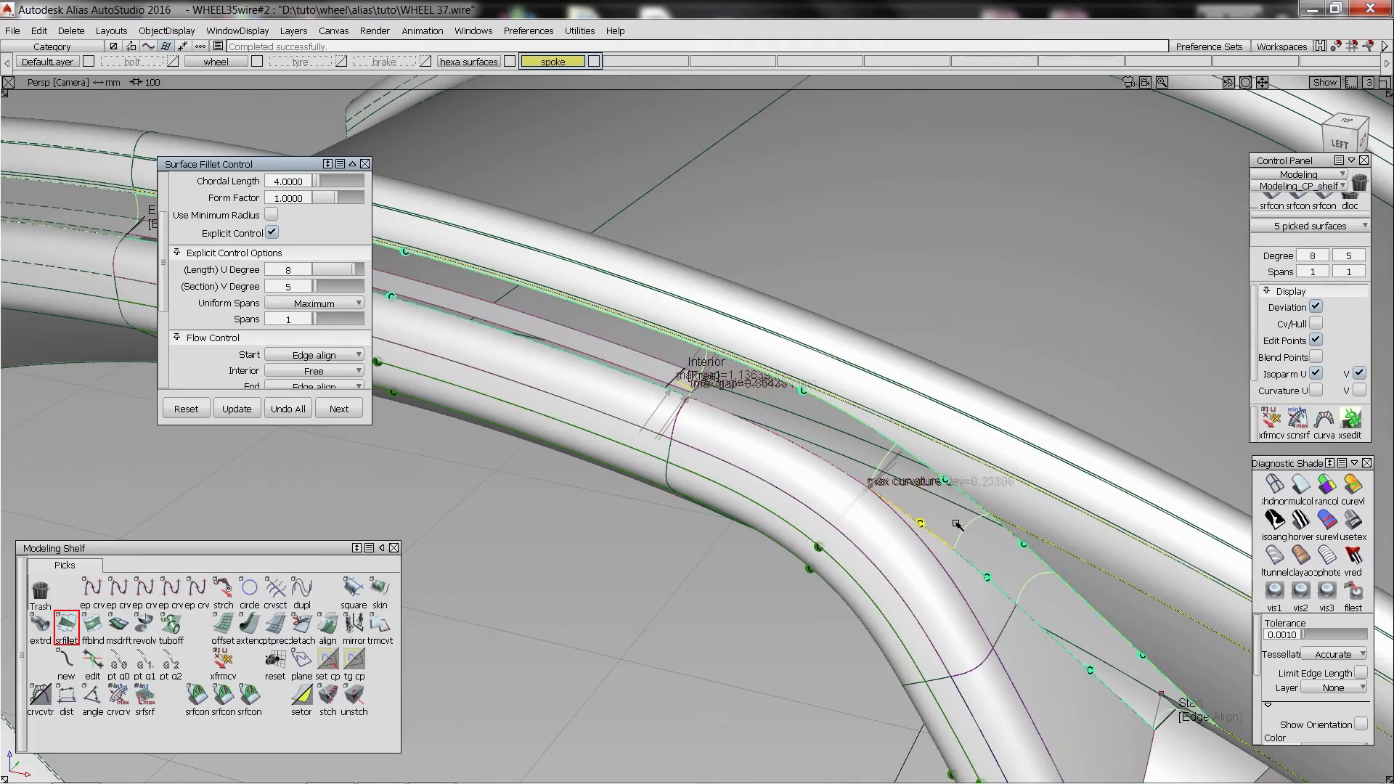
alt+shift+drag(871, 480, 764, 534)
- Inspect the upper fillet in shaded display, clear the locators and rebuild the fillet with chordal length 3
click(1301, 486)
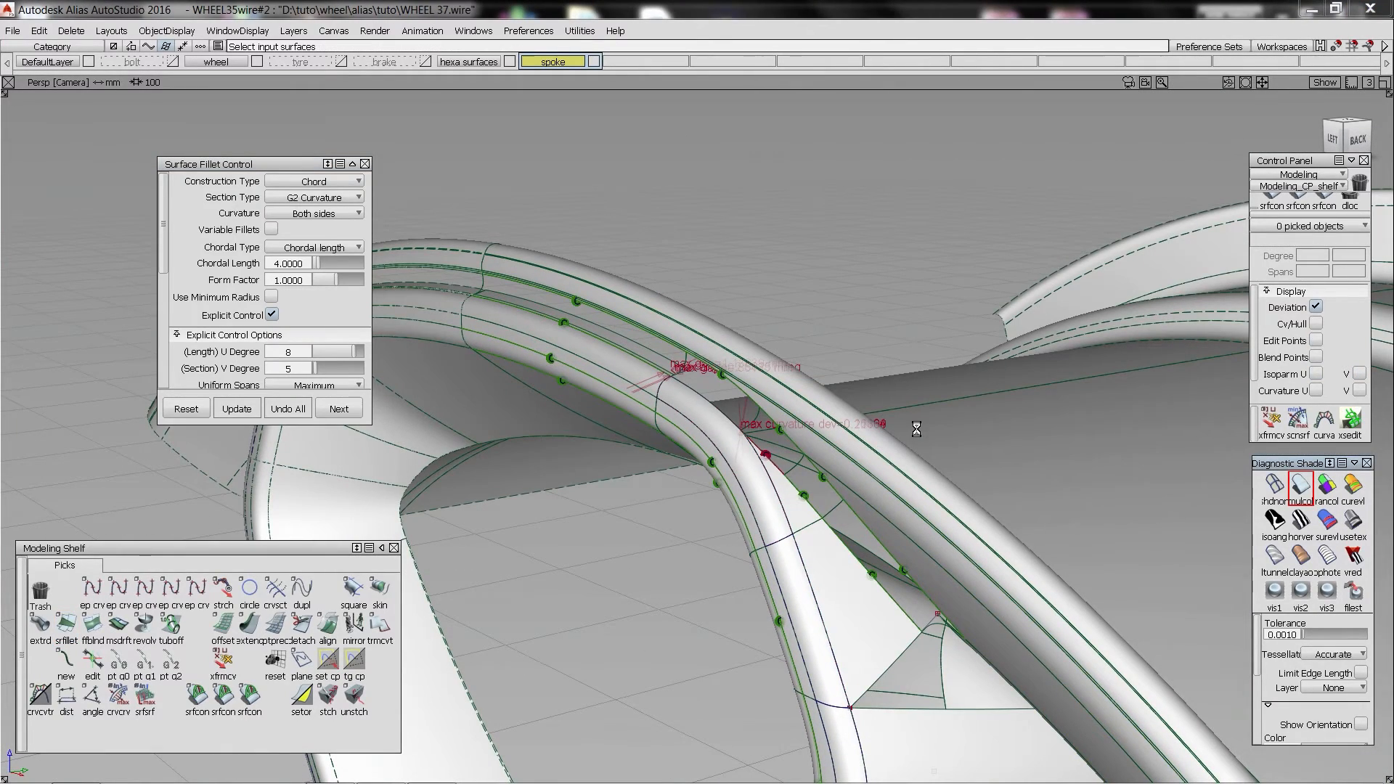
ctrl+shift+right_drag(918, 429, 741, 377)
alt+shift+drag(741, 377, 783, 411)
ctrl+shift+right_drag(783, 410, 848, 350)
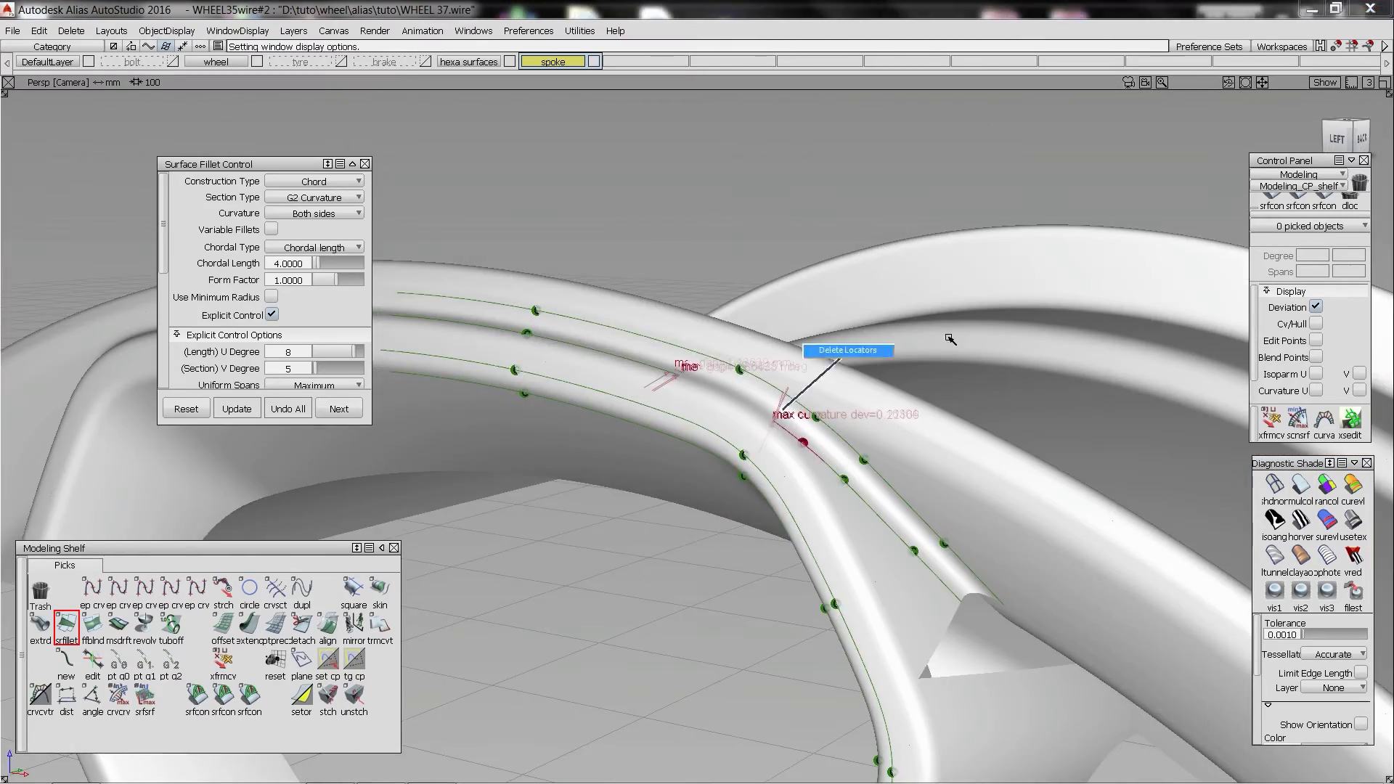
alt+shift+drag(951, 339, 746, 368)
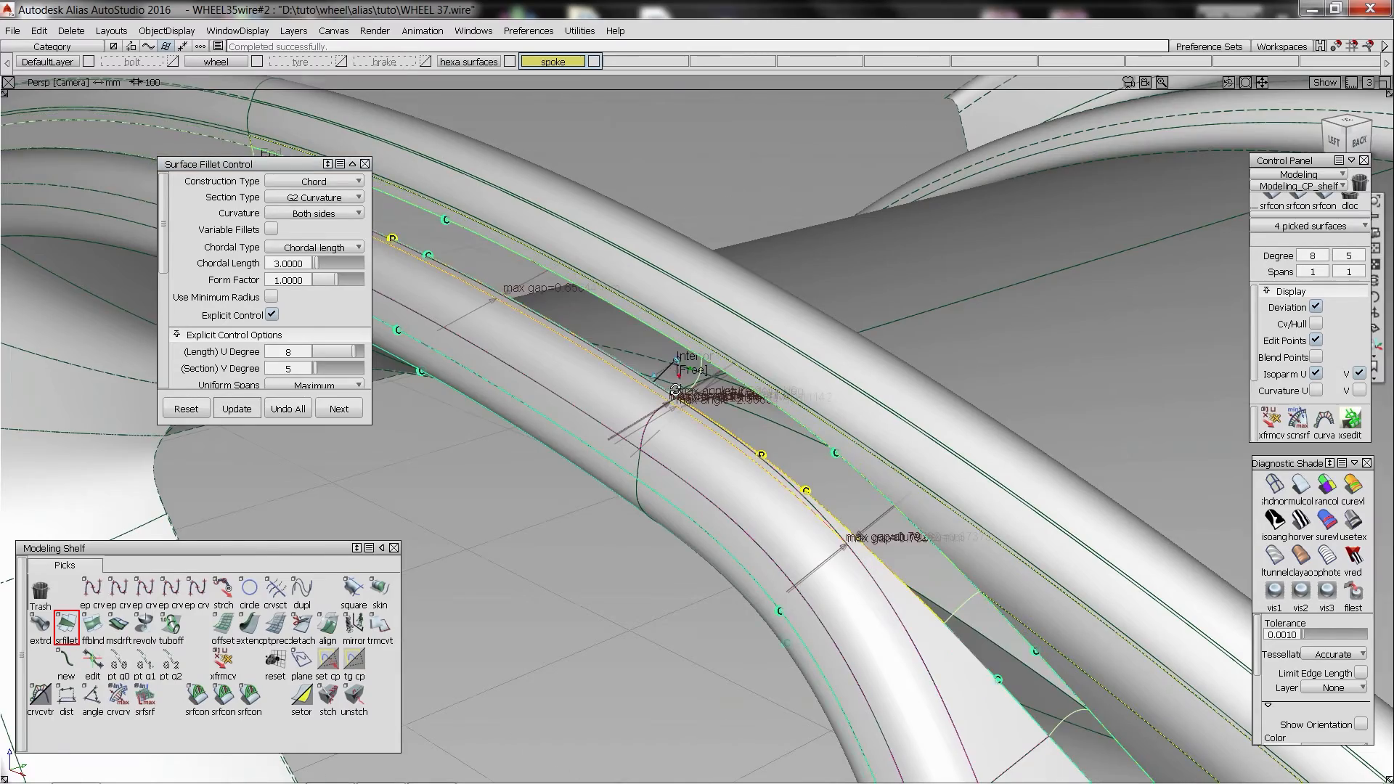
alt+shift+drag(675, 390, 816, 348)
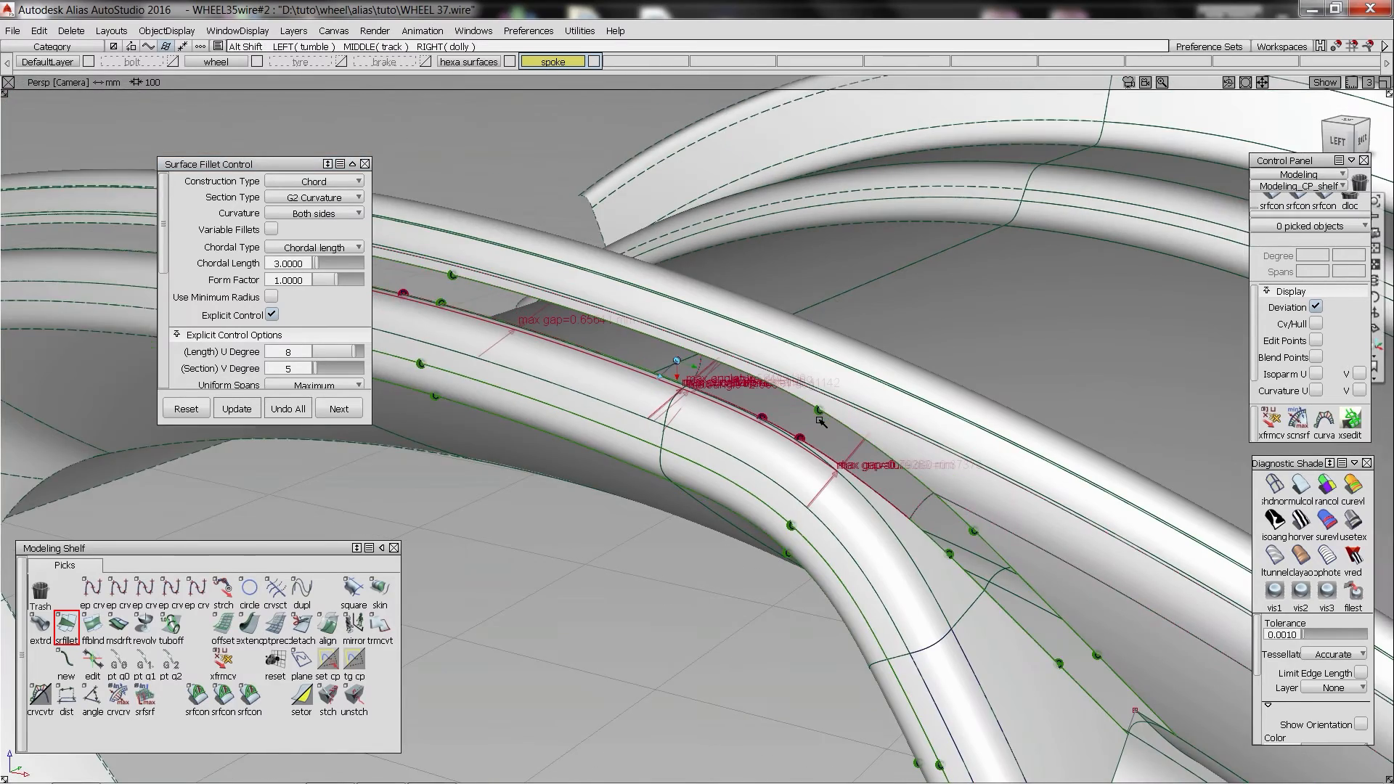
- Examine the rebuilt upper fillet on the shaded spoke from several angles, with and without model lines
mouse_move(821, 422)
alt+shift+mouse_down()
mouse_move(827, 468)
mouse_move(1000, 579)
mouse_move(821, 465)
alt+shift+mouse_up()
click(1301, 485)
ctrl+shift+right_drag(820, 465, 812, 396)
alt+shift+drag(812, 396, 658, 270)
alt+shift+right_drag(658, 270, 753, 469)
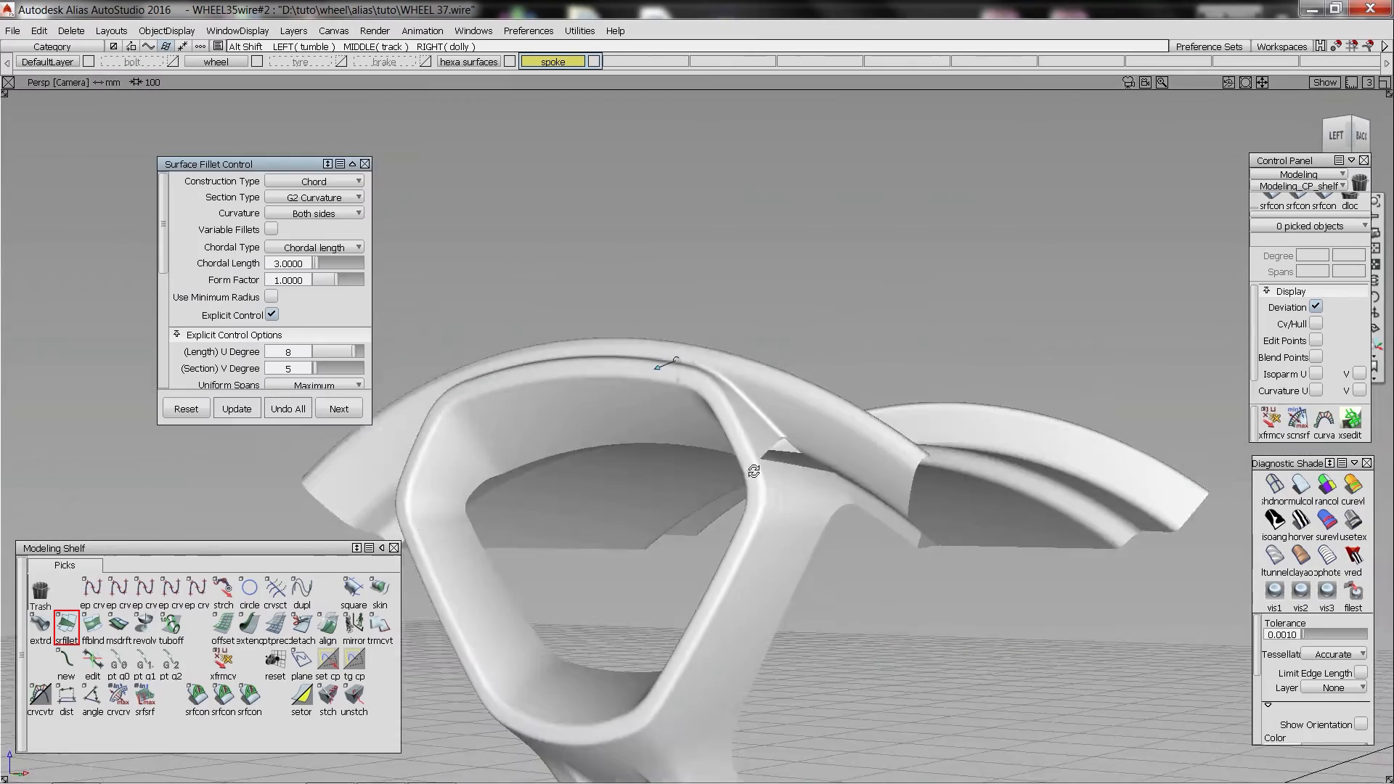
mouse_move(753, 469)
alt+shift+mouse_down()
mouse_move(726, 567)
mouse_move(697, 508)
alt+shift+mouse_up()
ctrl+shift+right_drag(697, 508, 699, 320)
ctrl+shift+right_drag(699, 320, 704, 377)
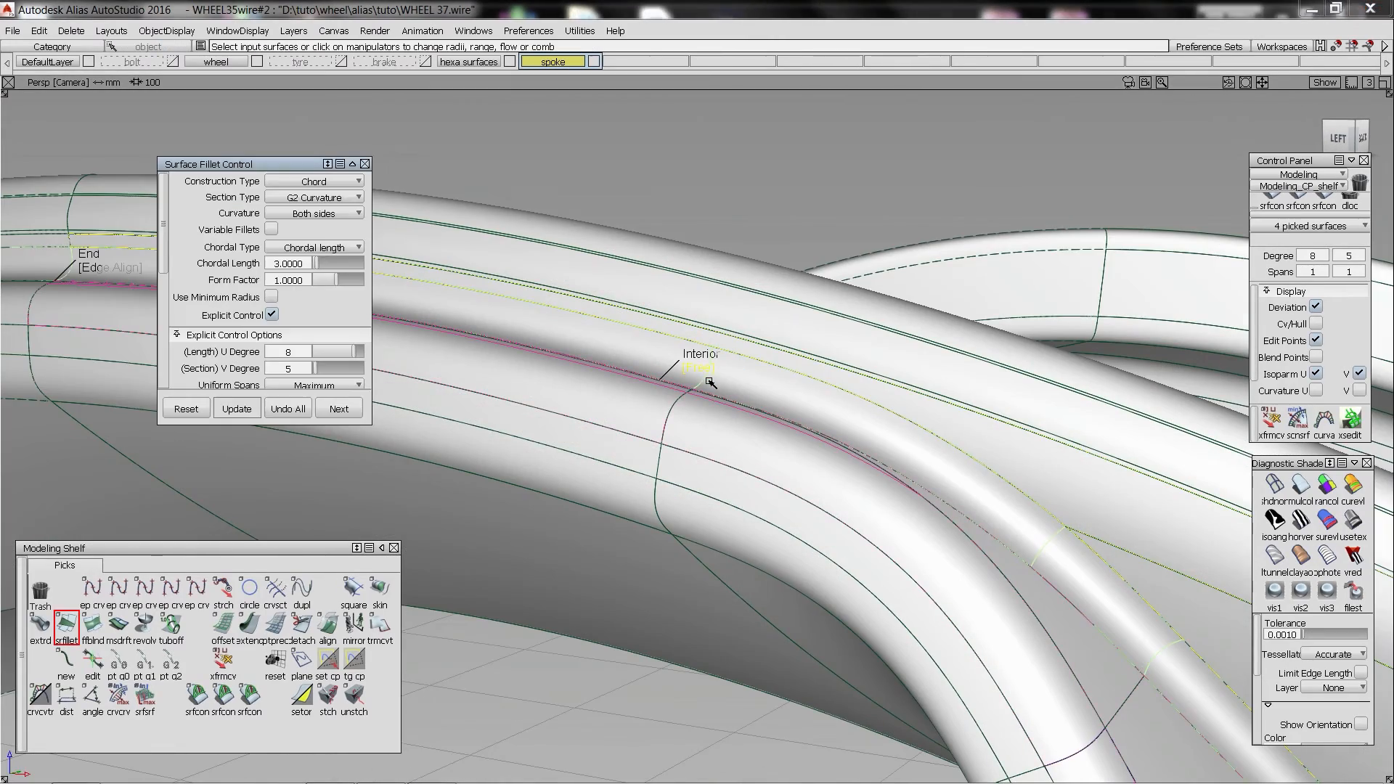
- Set the upper fillet's chordal length to 4 and rebuild it
alt+shift+drag(558, 361, 379, 260)
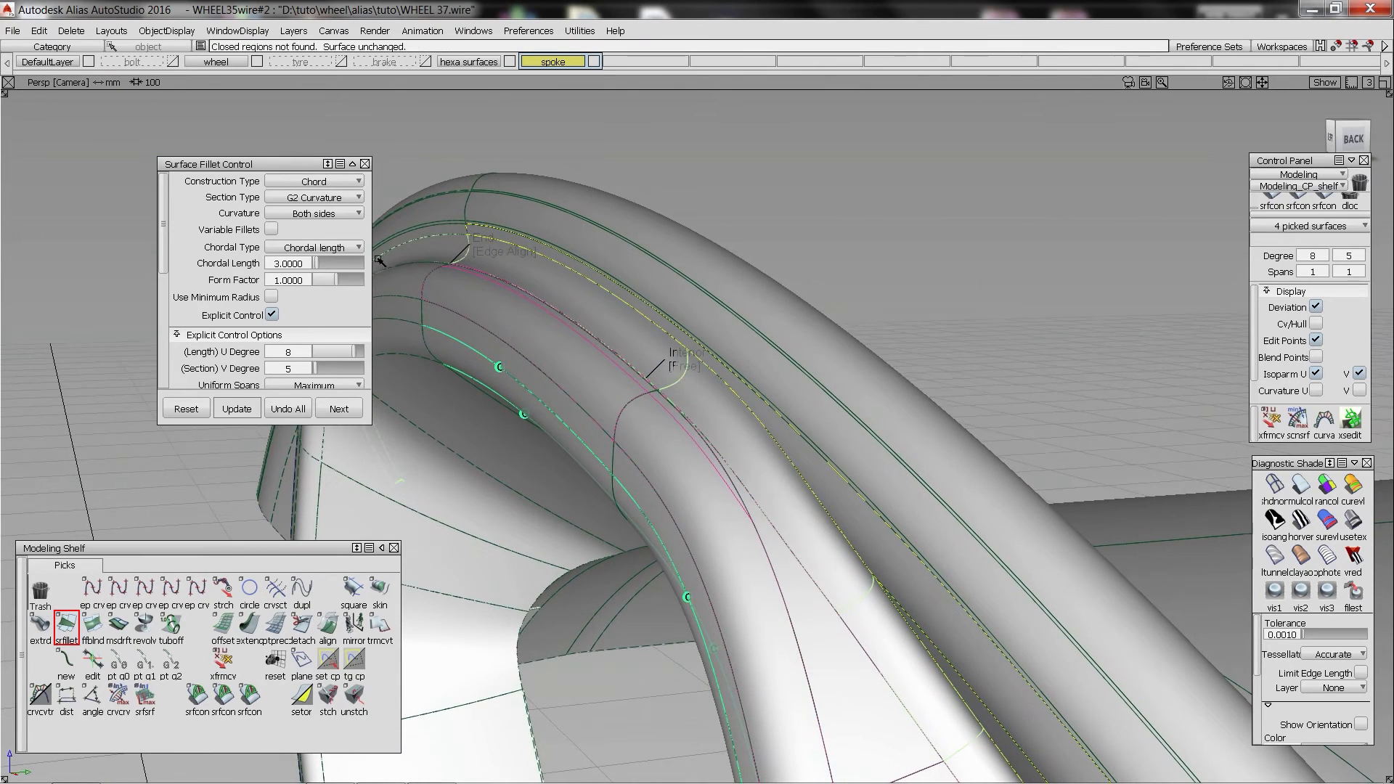
click(309, 263)
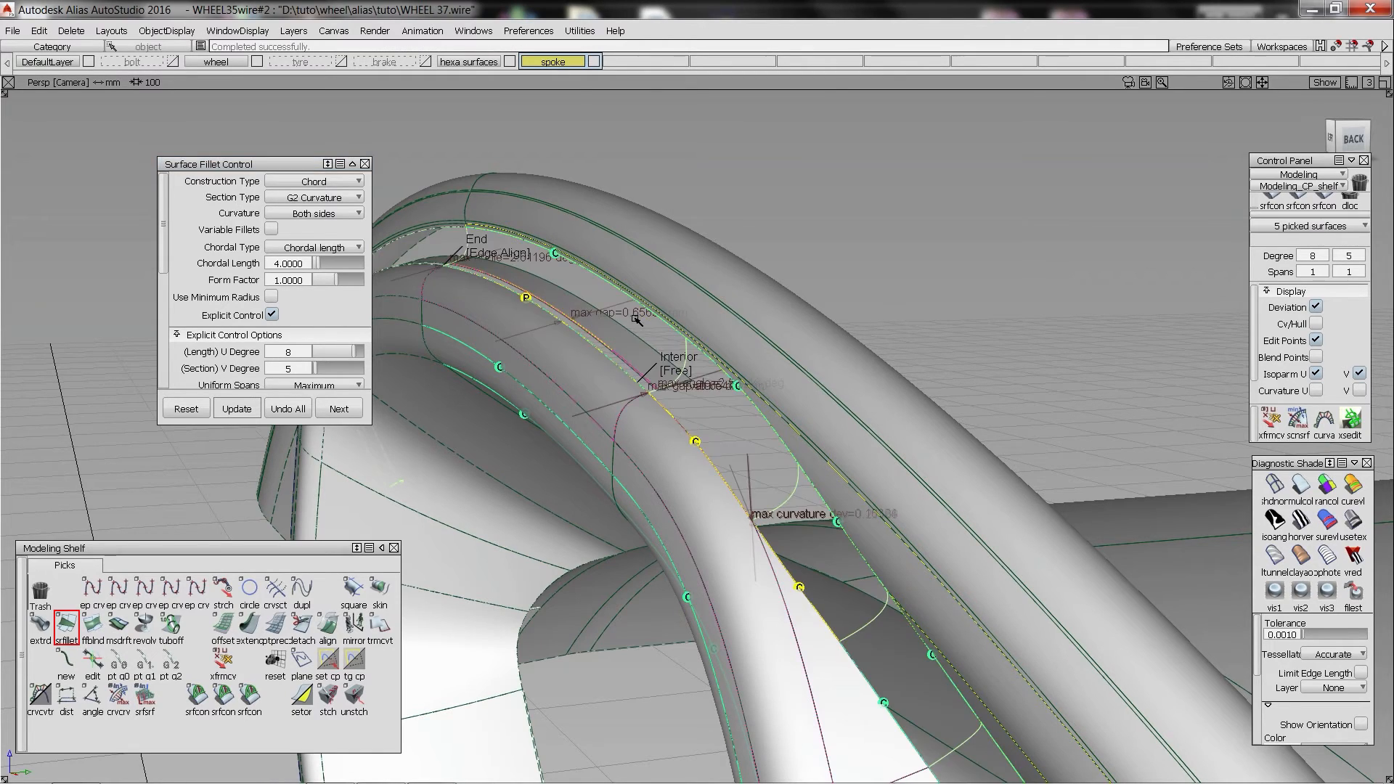
alt+shift+drag(635, 317, 668, 376)
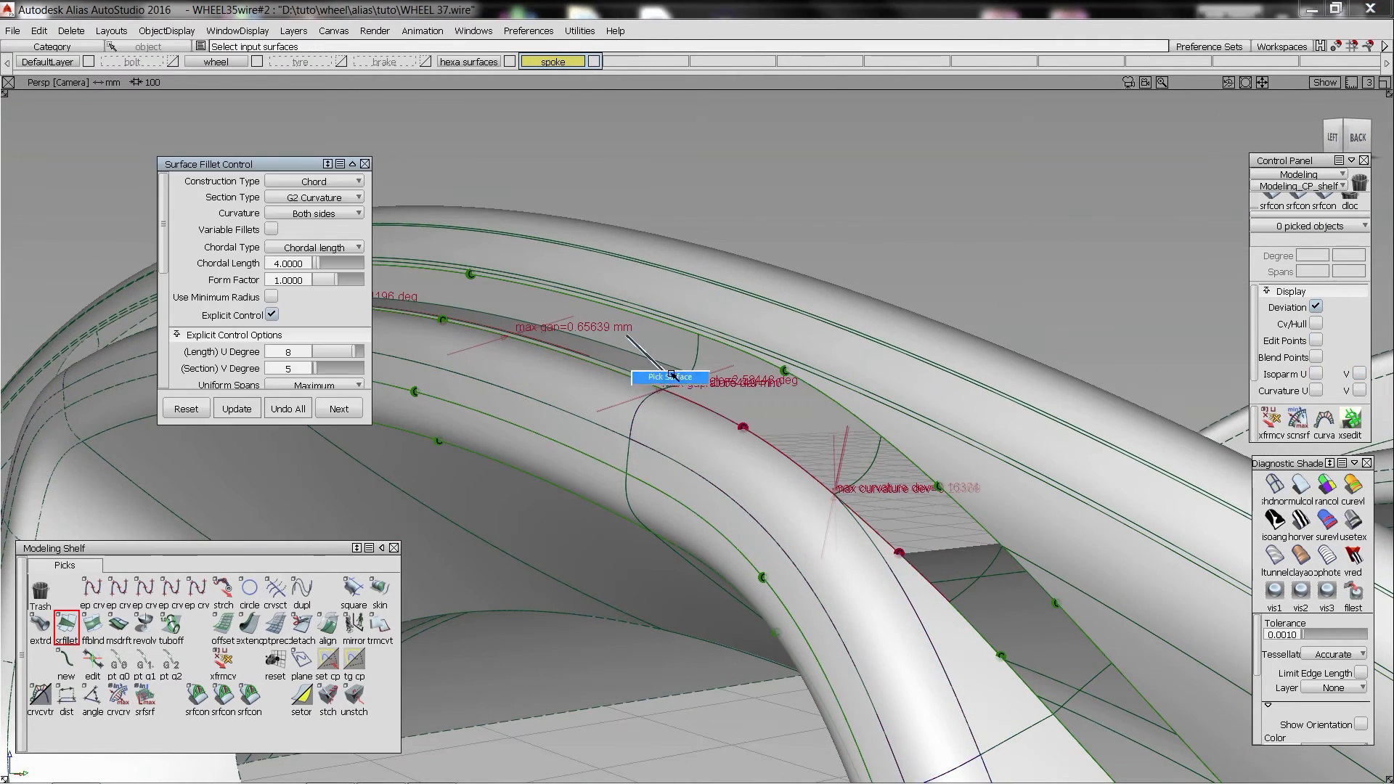
- Pick the upper fillet surfaces and delete their construction history
click(663, 368)
key(Delete)
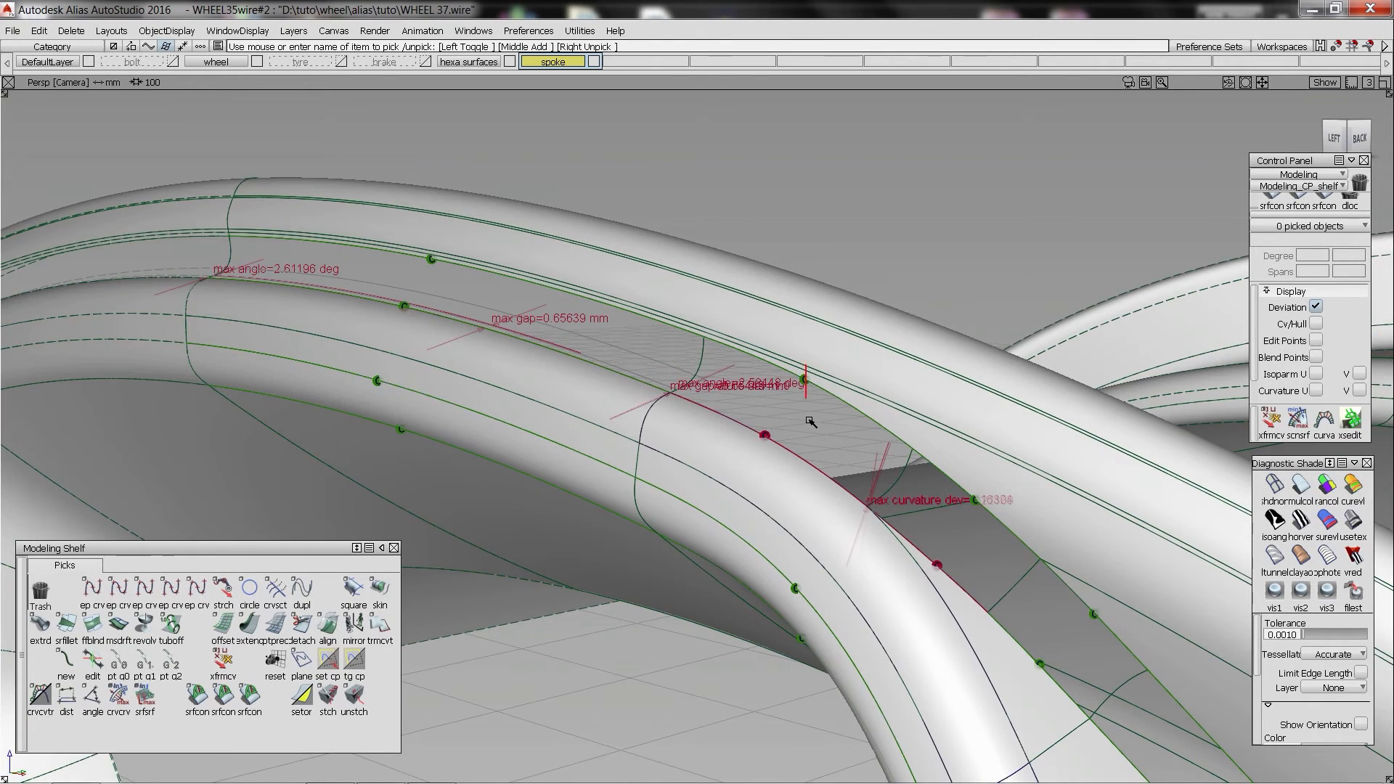
drag(809, 421, 806, 398)
ctrl+shift+drag(806, 398, 805, 369)
click(806, 425)
key(ctrl+h)
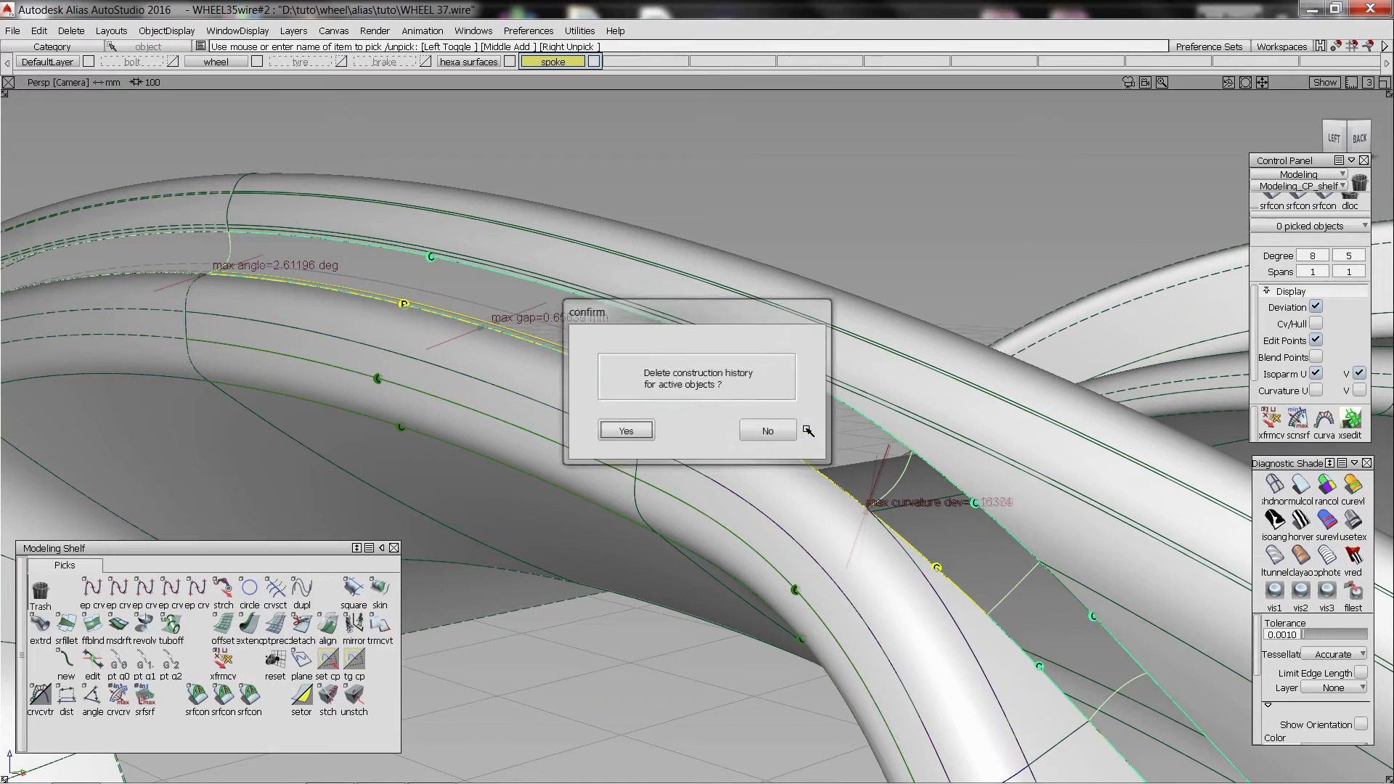
key(Return)
- Delete the diagonal trim curve on the upper corner patch to restore its full surface
alt+shift+right_drag(850, 442, 1052, 514)
alt+shift+middle_drag(1052, 513, 756, 455)
ctrl+shift+drag(756, 454, 756, 427)
alt+shift+drag(757, 427, 920, 427)
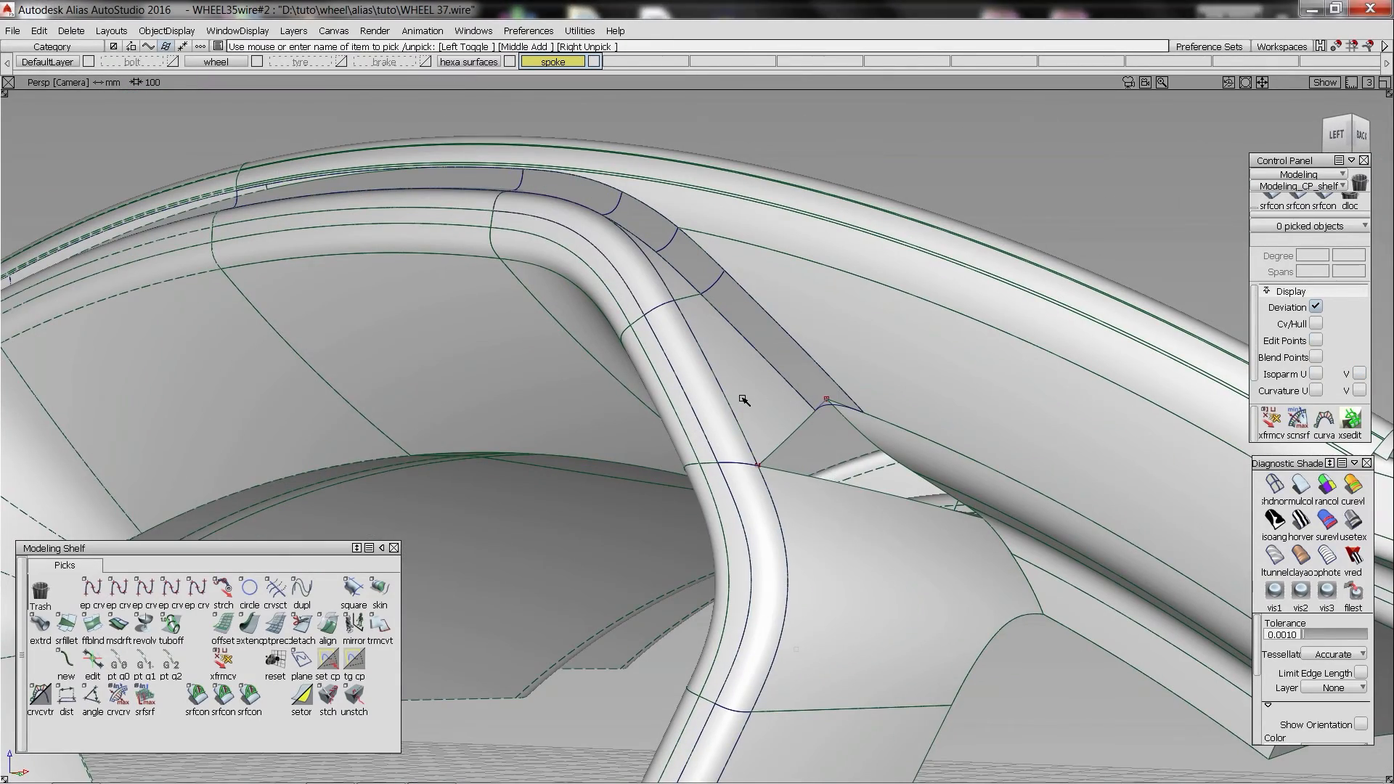
click(809, 432)
click(801, 433)
key(Delete)
key(Return)
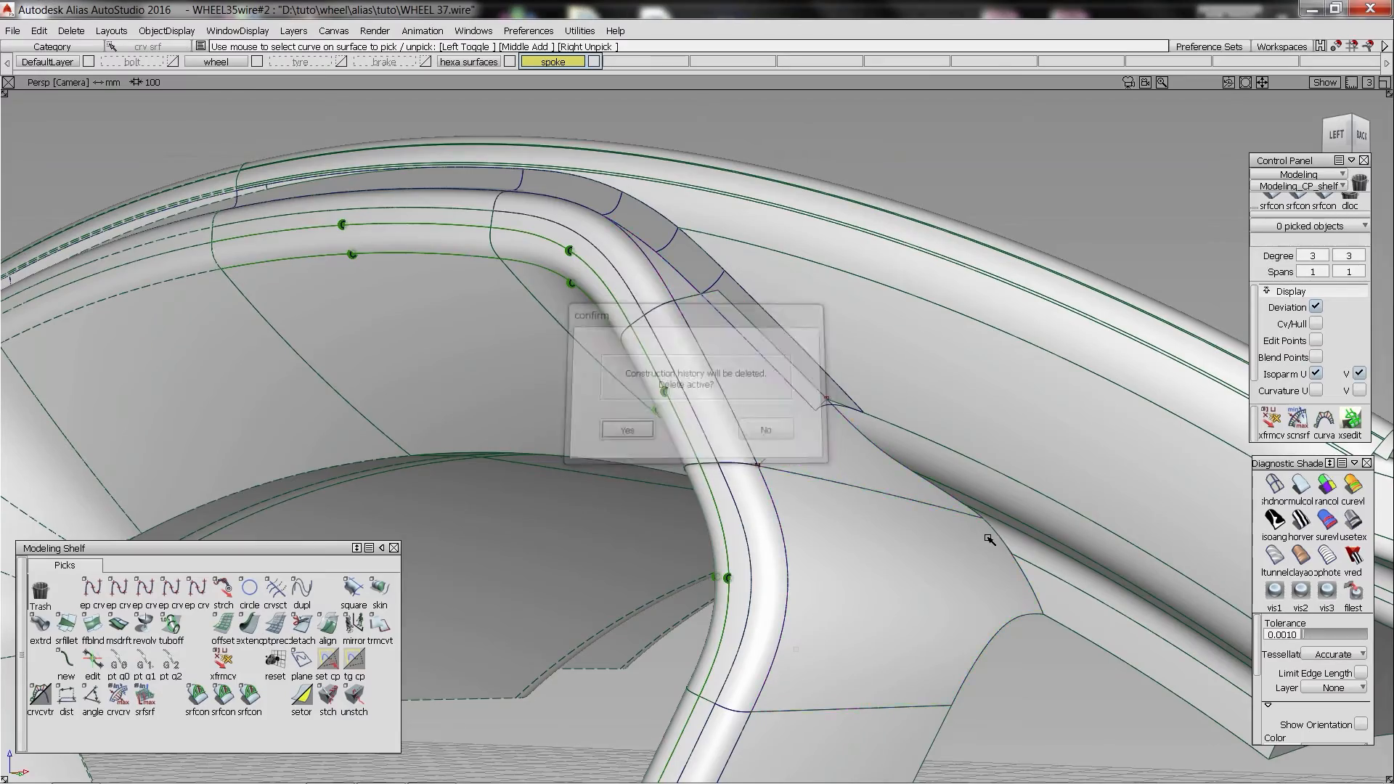
- Draw a straight degree-1 curve across the lower spoke panel, between its outer edge and the rim fillet's lower seam
alt+shift+drag(990, 538, 1053, 555)
alt+shift+middle_drag(1052, 554, 959, 526)
alt+shift+right_drag(959, 526, 1005, 495)
alt+shift+drag(1005, 494, 871, 511)
key(e)
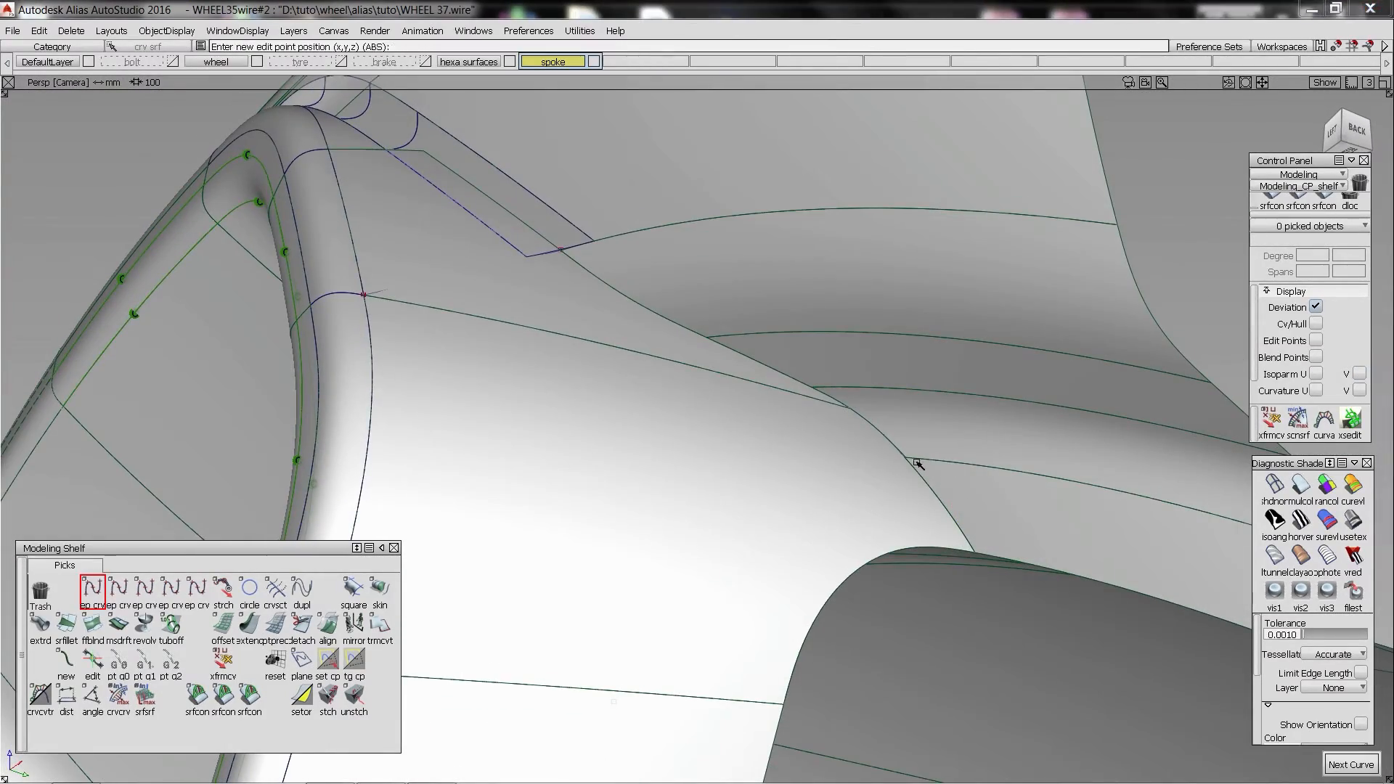
ctrl+alt+click(917, 464)
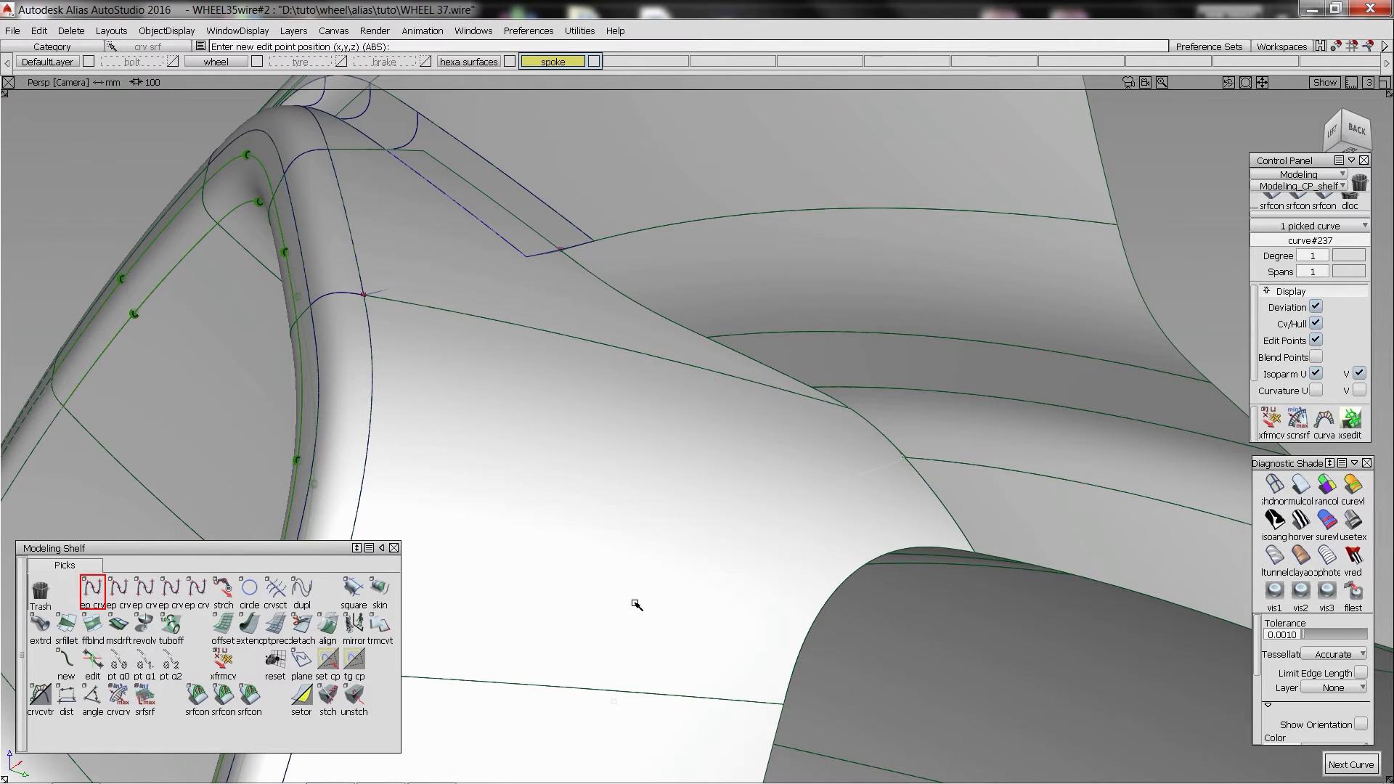
- Trim the lower spoke panel along the diagonal curve, removing the portion next to the upper corner patch
ctrl+shift+right_drag(809, 407, 868, 488)
click(868, 494)
alt+shift+drag(869, 494, 876, 534)
key(space)
click(855, 474)
- Build a G2 curvature chord fillet between the trimmed spoke panel and the outer ring surface with chordal length 6
ctrl+shift+right_drag(841, 445, 845, 496)
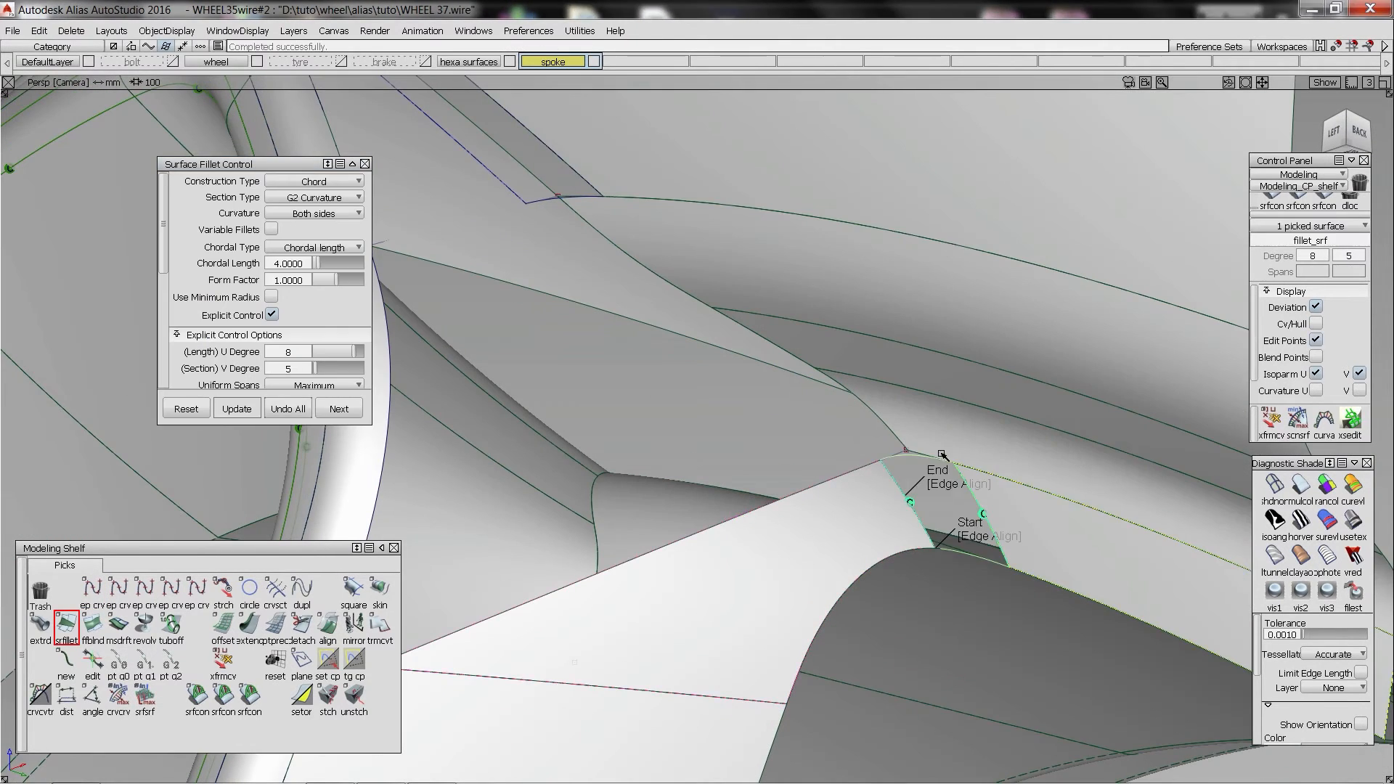
alt+shift+drag(942, 456, 924, 366)
text(6)
key(Return)
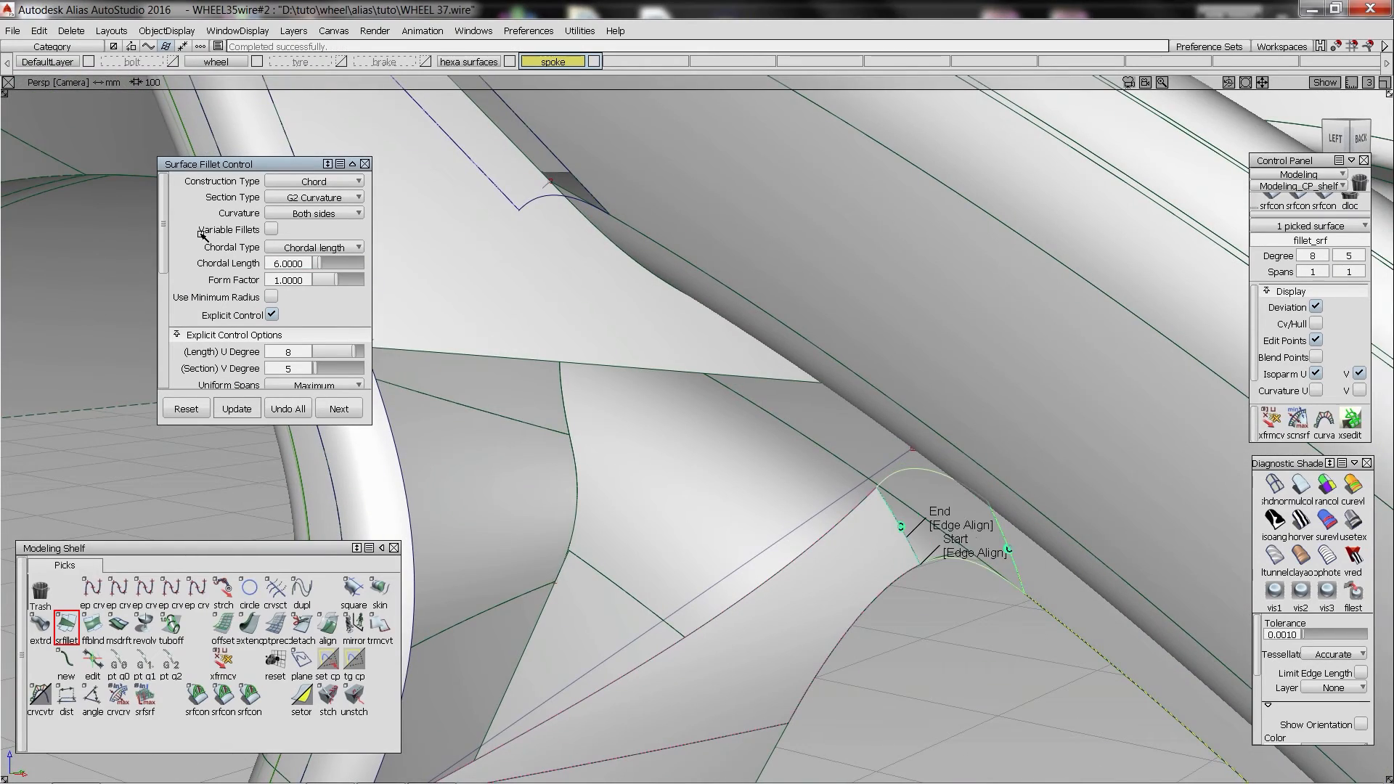
- Set the lower fillet's chordal length to 8 and accept the result
mouse_move(824, 436)
alt+shift+mouse_down()
mouse_move(822, 526)
mouse_move(810, 428)
alt+shift+mouse_up()
drag(303, 263, 235, 252)
text(8)
key(Return)
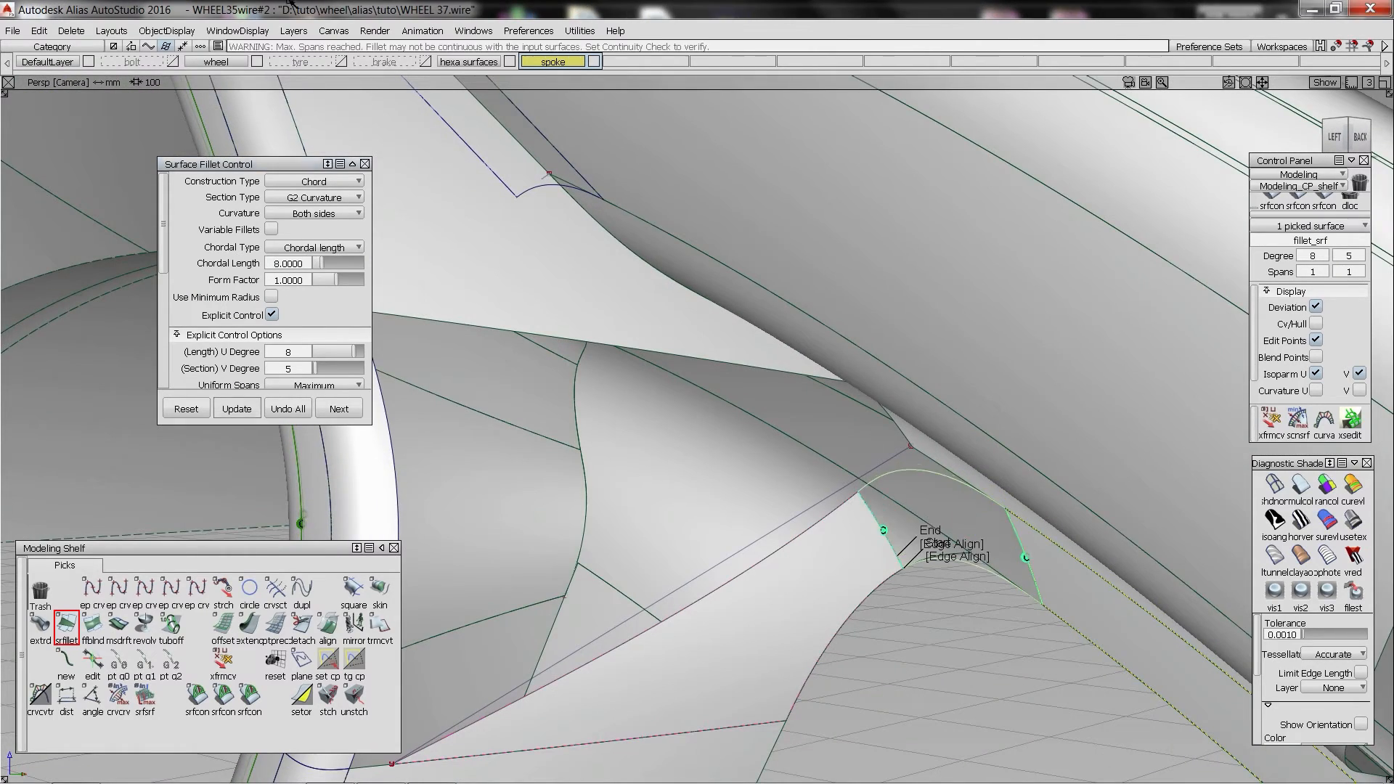
mouse_move(818, 436)
alt+shift+mouse_down()
mouse_move(814, 526)
mouse_move(792, 443)
alt+shift+mouse_up()
click(339, 409)
- Check the lower fillet without model lines, then delete its construction history
key(ctrl+m)
alt+shift+right_drag(763, 558, 909, 682)
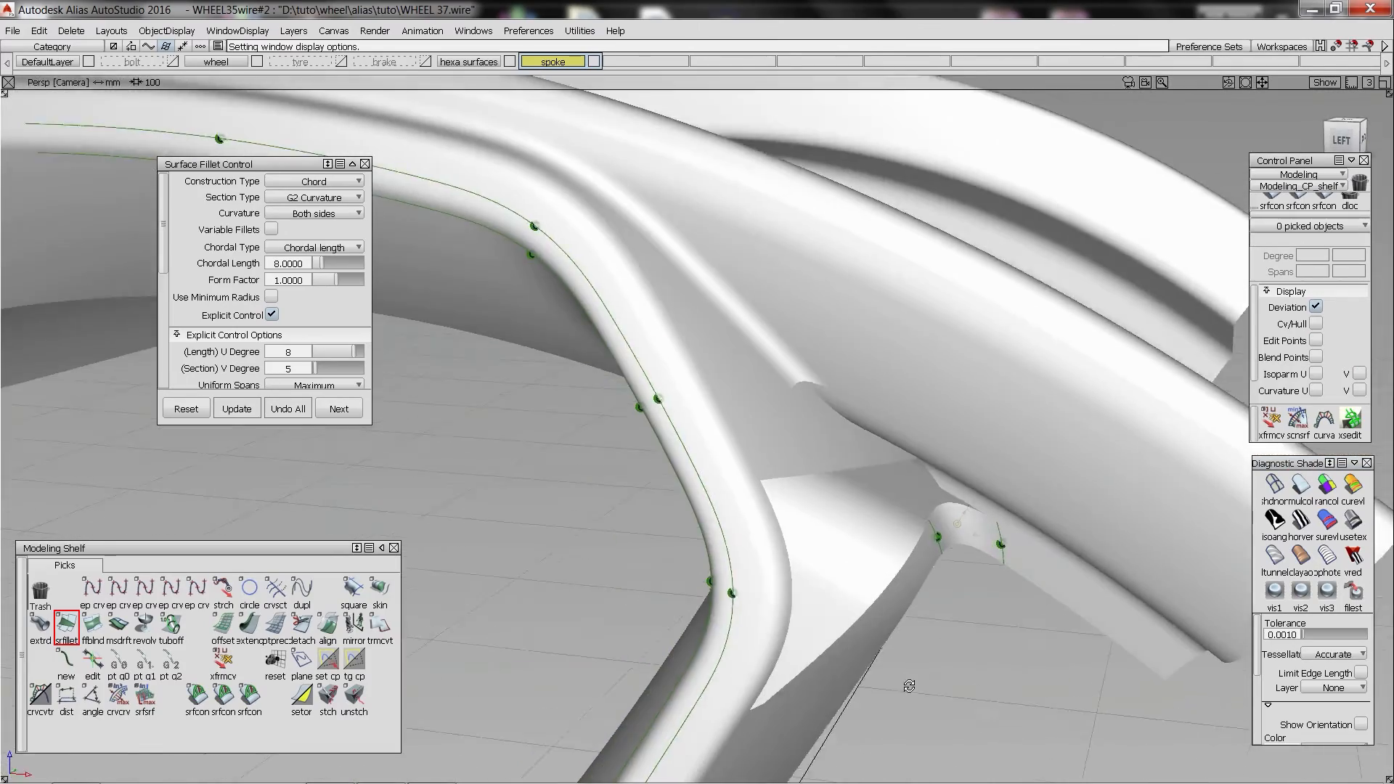
mouse_move(909, 682)
alt+shift+mouse_down()
mouse_move(968, 569)
mouse_move(856, 415)
mouse_move(865, 465)
alt+shift+mouse_up()
key(ctrl+m)
click(916, 524)
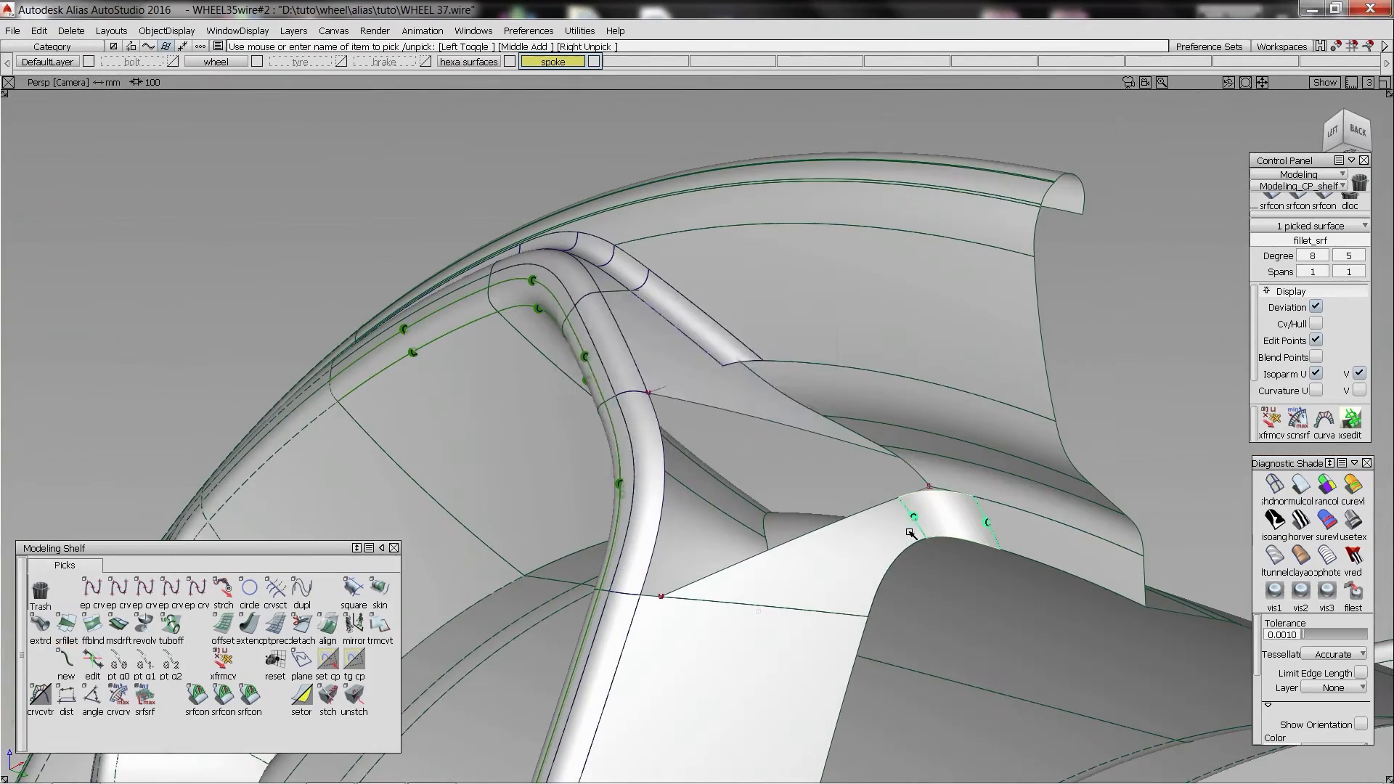
key(Return)
click(868, 522)
key(Return)
- Delete the diagonal trim curve on the lower spoke panel to restore its full surface
click(850, 542)
mouse_move(774, 476)
ctrl+shift+mouse_down()
mouse_move(827, 488)
mouse_move(800, 486)
mouse_move(835, 466)
ctrl+shift+mouse_up()
click(850, 517)
key(Delete)
key(Return)
- Extend the facing ends of the upper and lower fillets' edge curves toward each other across the spoke panel
alt+shift+drag(790, 339, 803, 385)
ctrl+shift+drag(802, 385, 846, 436)
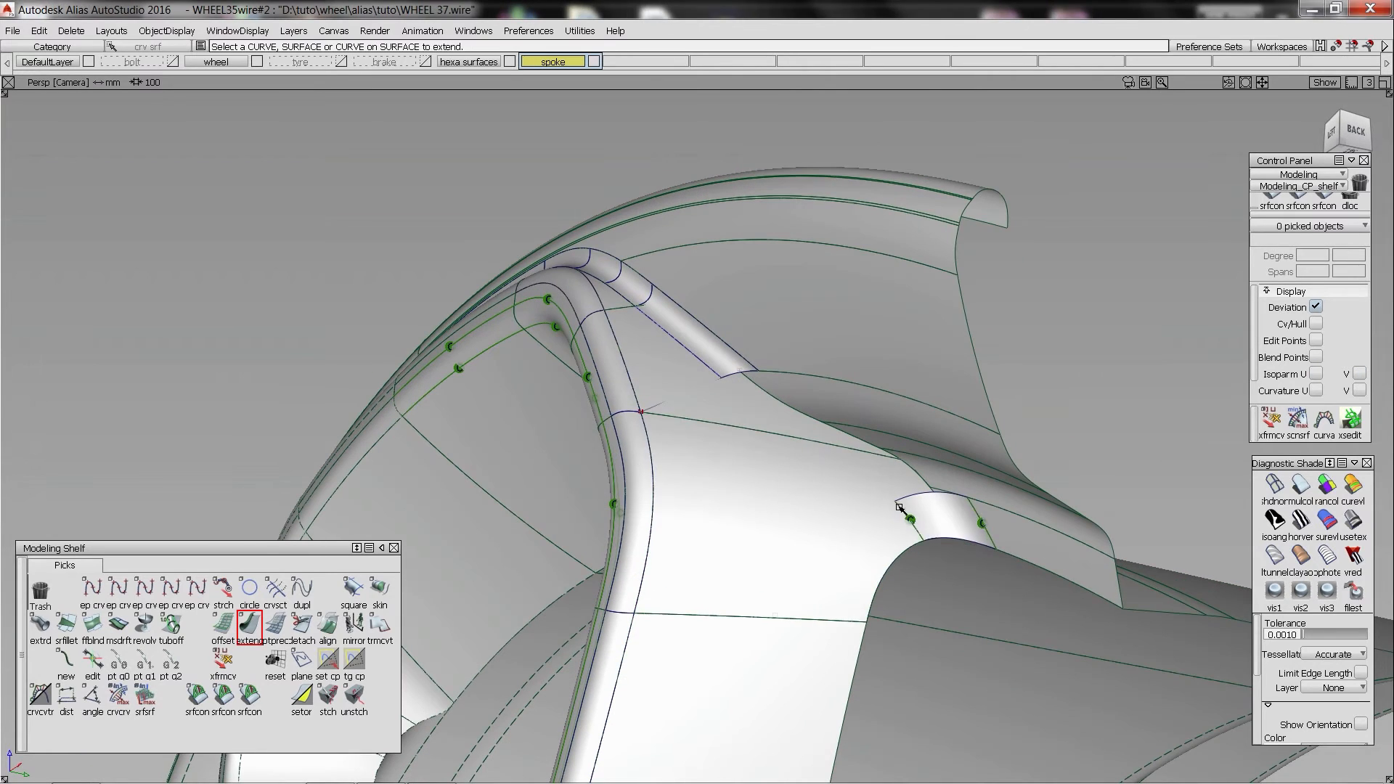
drag(903, 503, 688, 361)
click(723, 370)
click(802, 361)
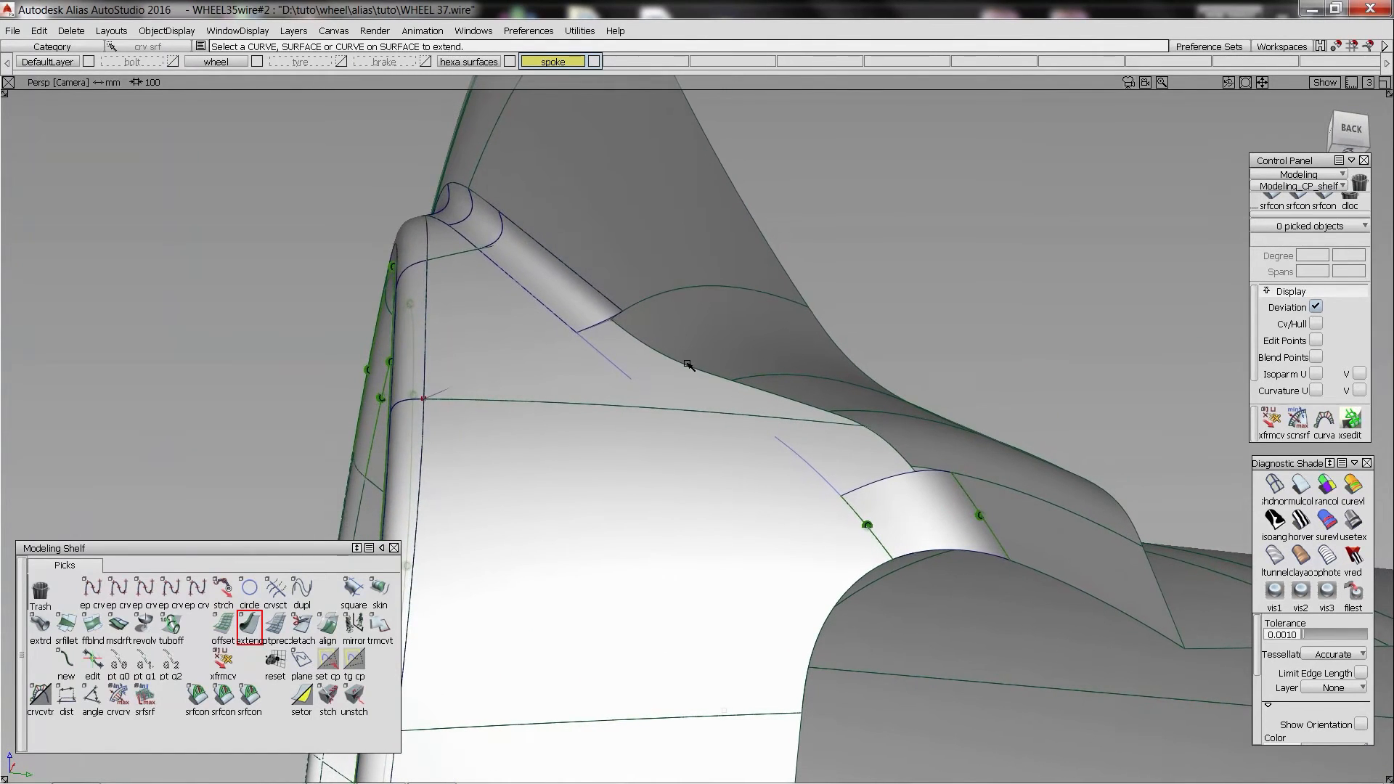
- Draw a degree-2 connecting curve between the extended edge curves of the two fillets
click(628, 375)
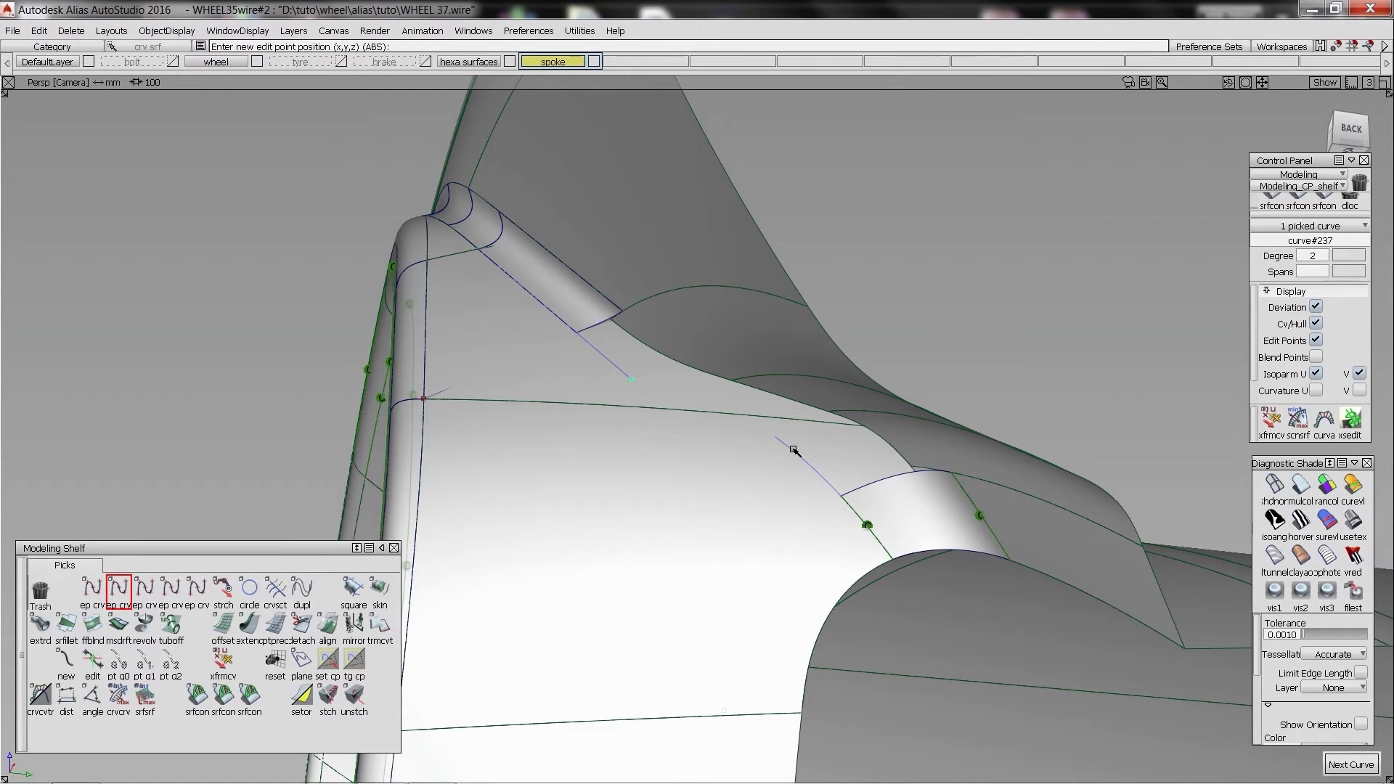
ctrl+alt+drag(802, 457, 800, 457)
ctrl+shift+drag(784, 480, 758, 413)
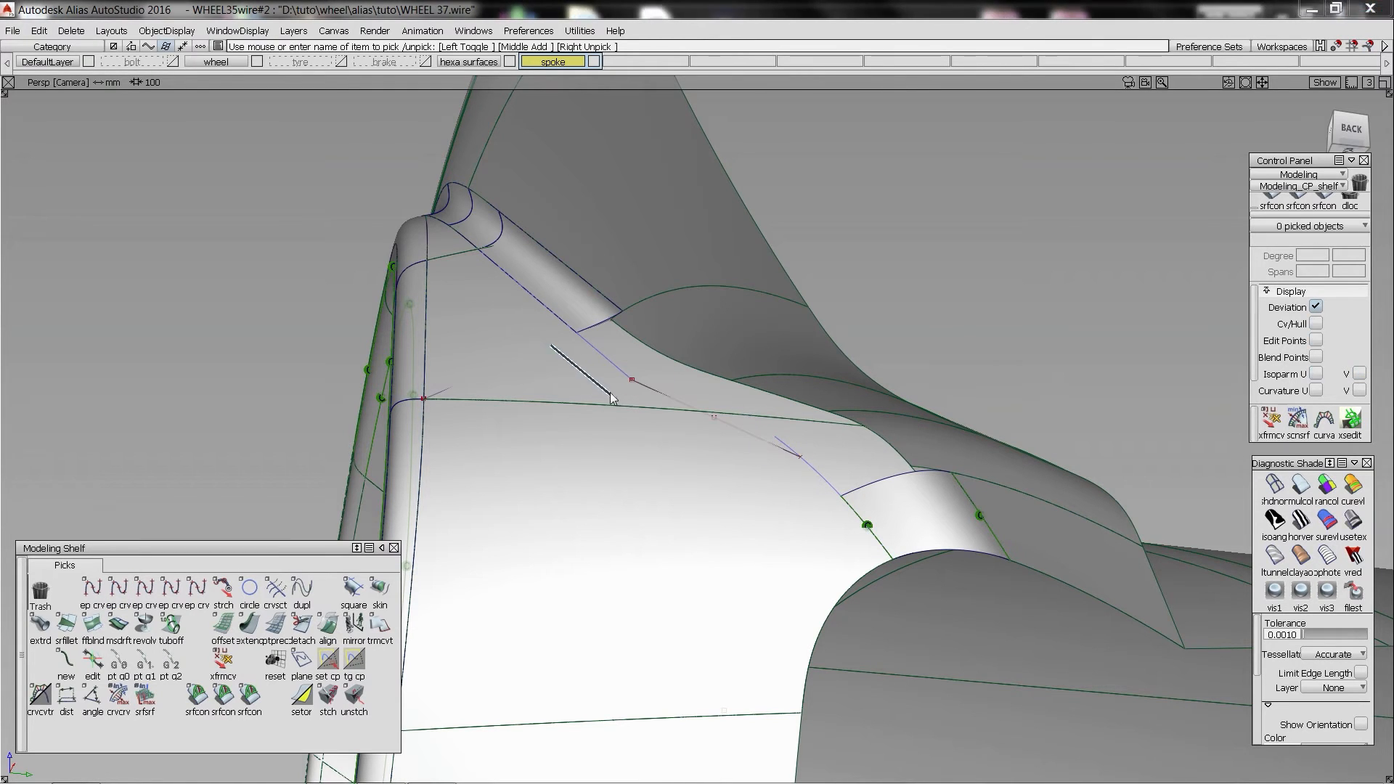
- Slide the lower end of the connecting curve along the extended edge curve, closer to the lower fillet
ctrl+shift+drag(611, 394, 617, 400)
click(721, 465)
ctrl+shift+right_drag(721, 465, 709, 427)
click(716, 419)
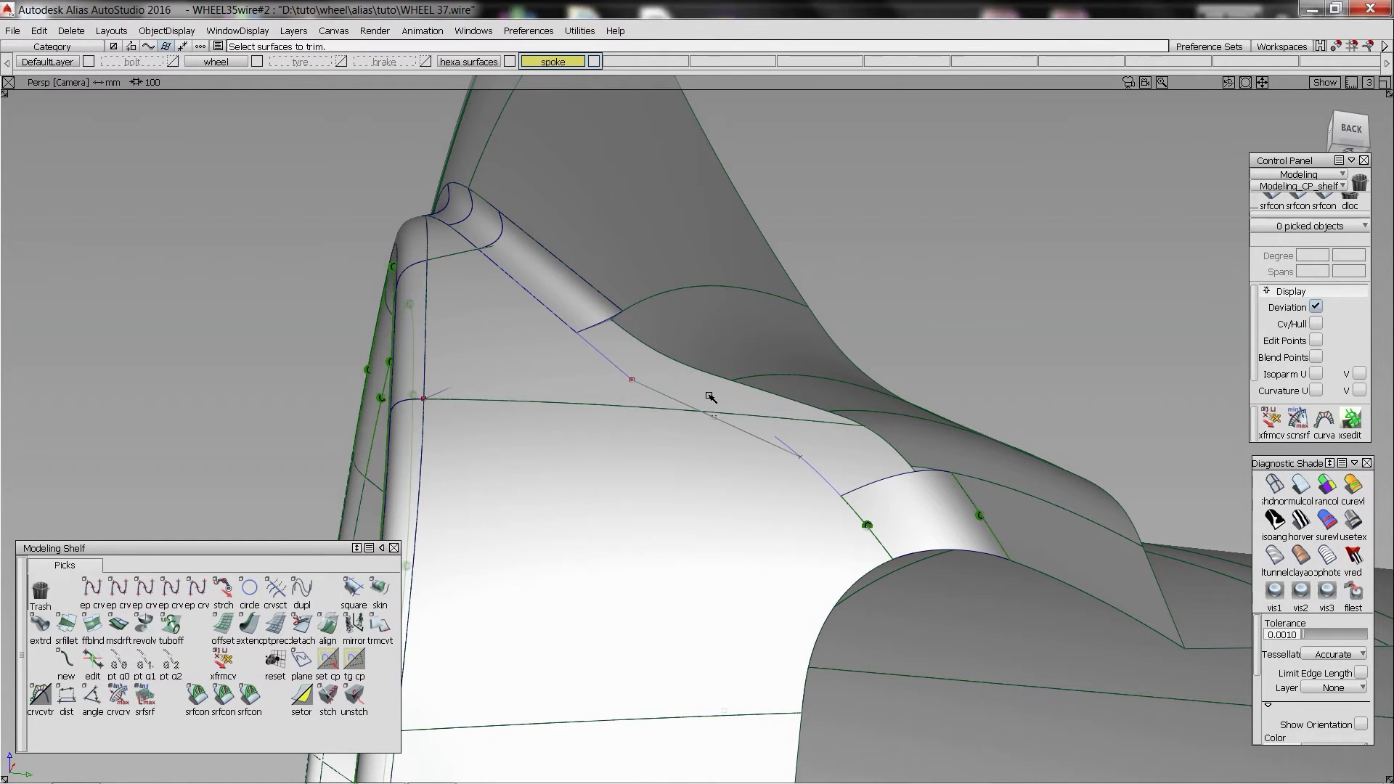
alt+shift+drag(829, 448, 925, 430)
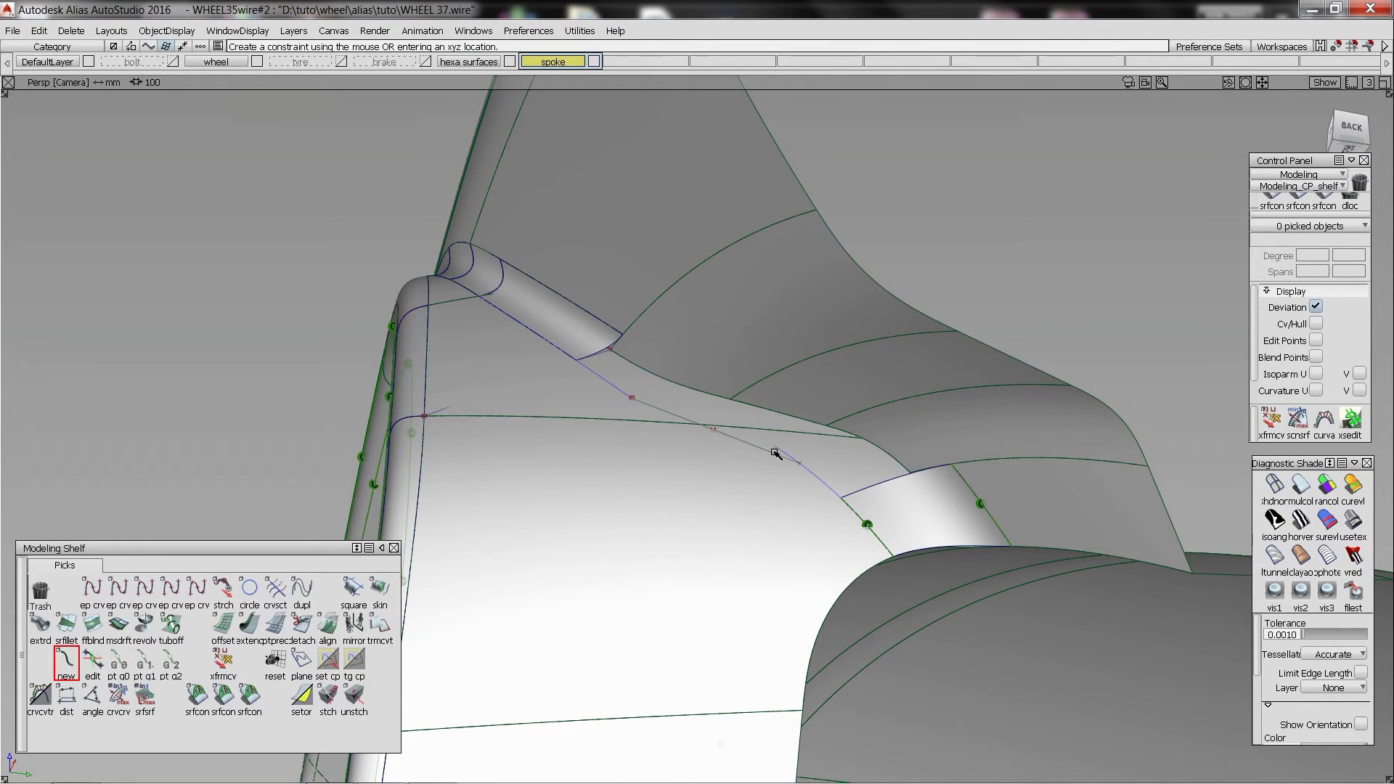
click(799, 465)
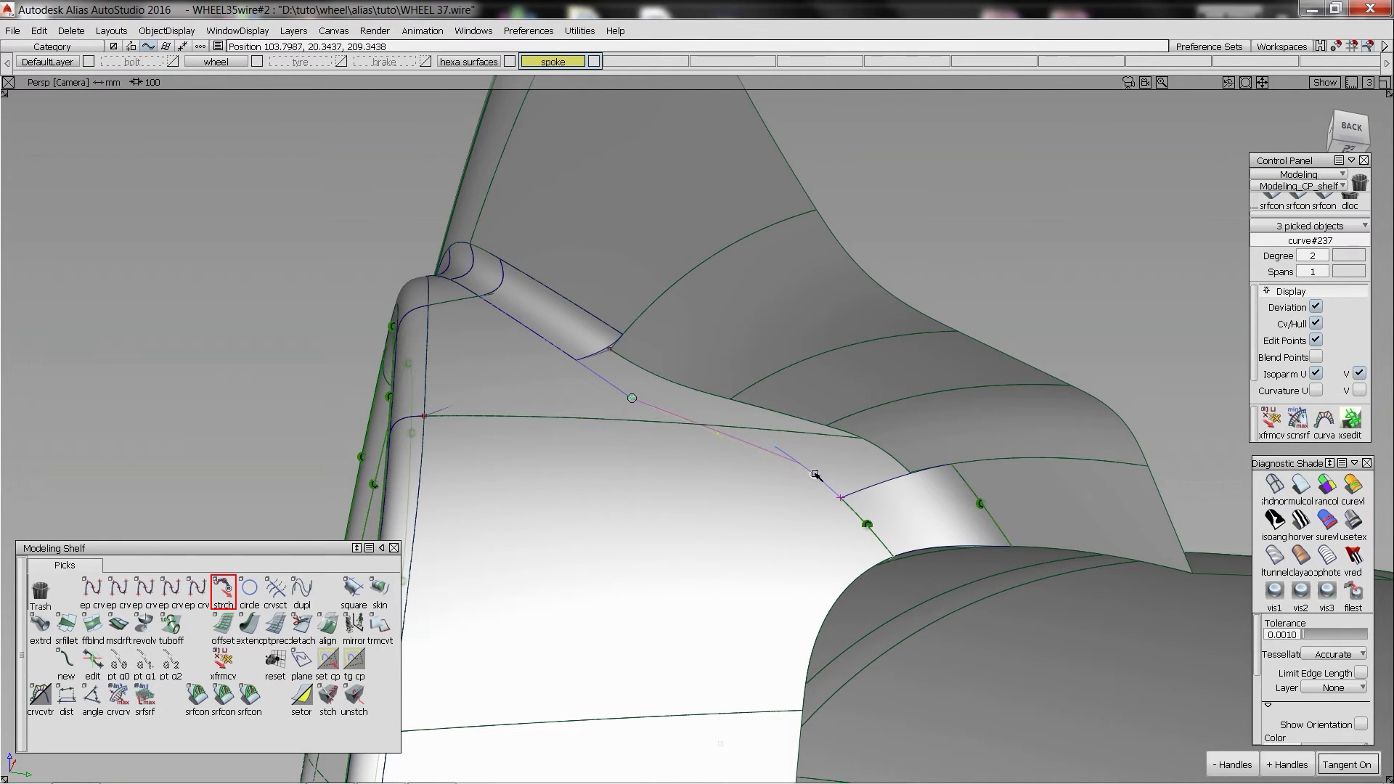
key(b)
- Duplicate the lower fillet's outer edge as a curve and extend it toward the upper fillet
alt+shift+drag(811, 414, 1009, 474)
ctrl+shift+right_drag(996, 459, 996, 459)
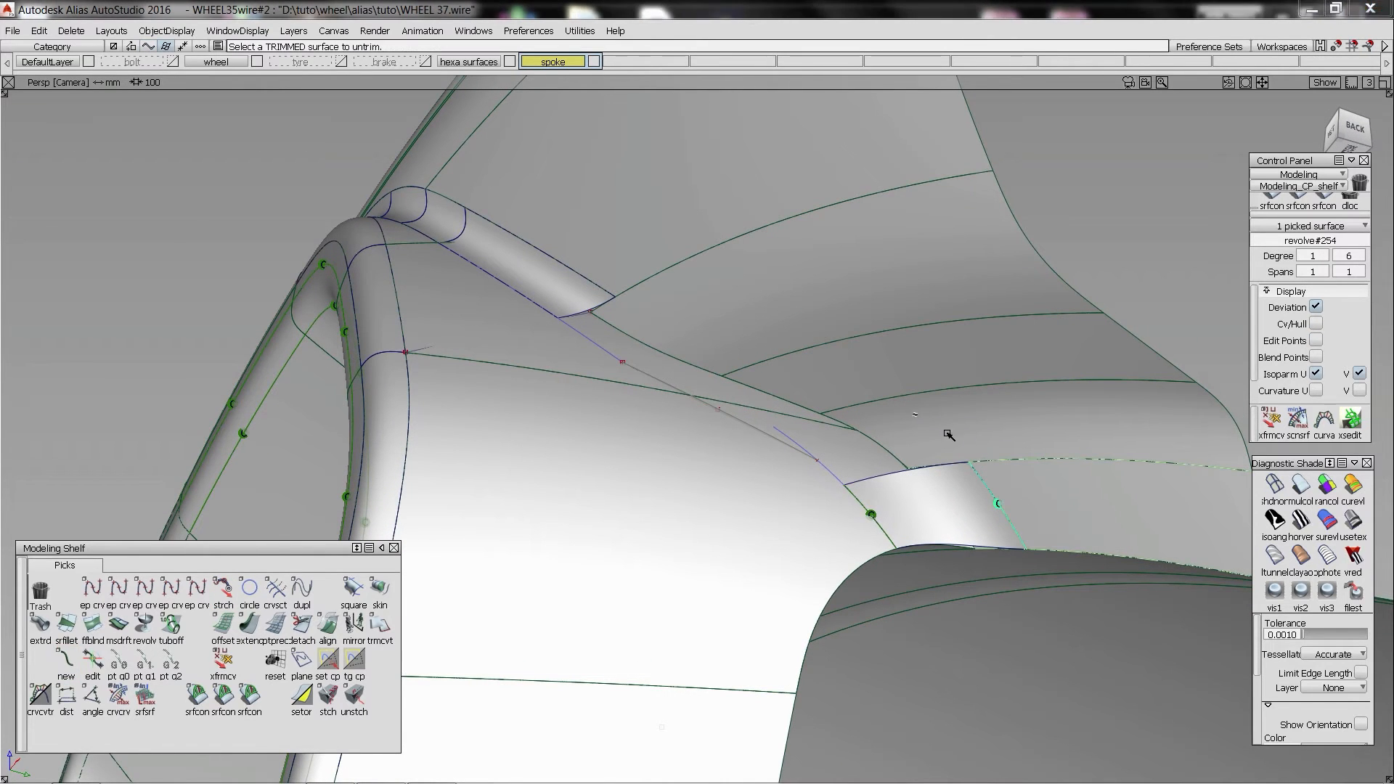
ctrl+shift+middle_drag(948, 435, 984, 481)
click(983, 482)
click(994, 491)
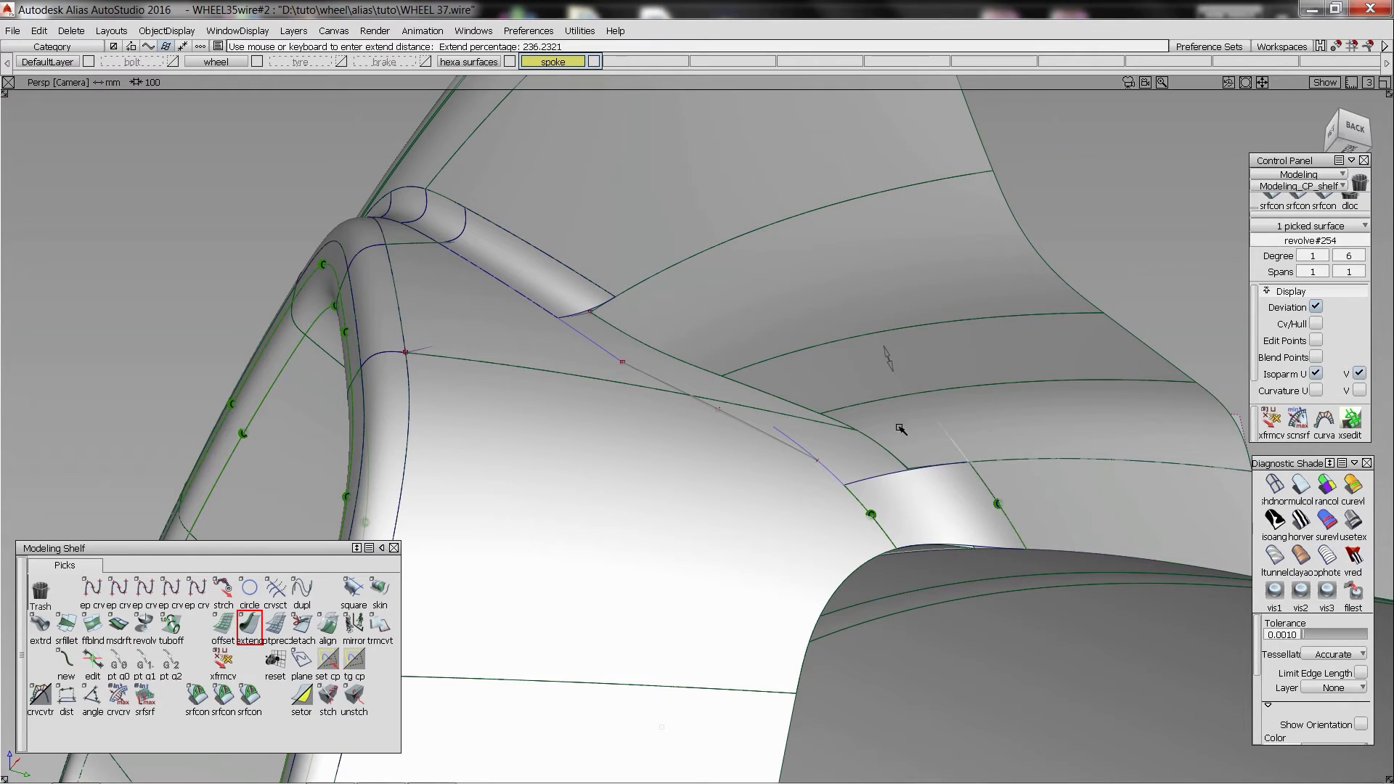
- Duplicate the upper fillet's outer edge as a curve and extend it toward the lower fillet
ctrl+shift+drag(658, 147, 631, 191)
click(630, 195)
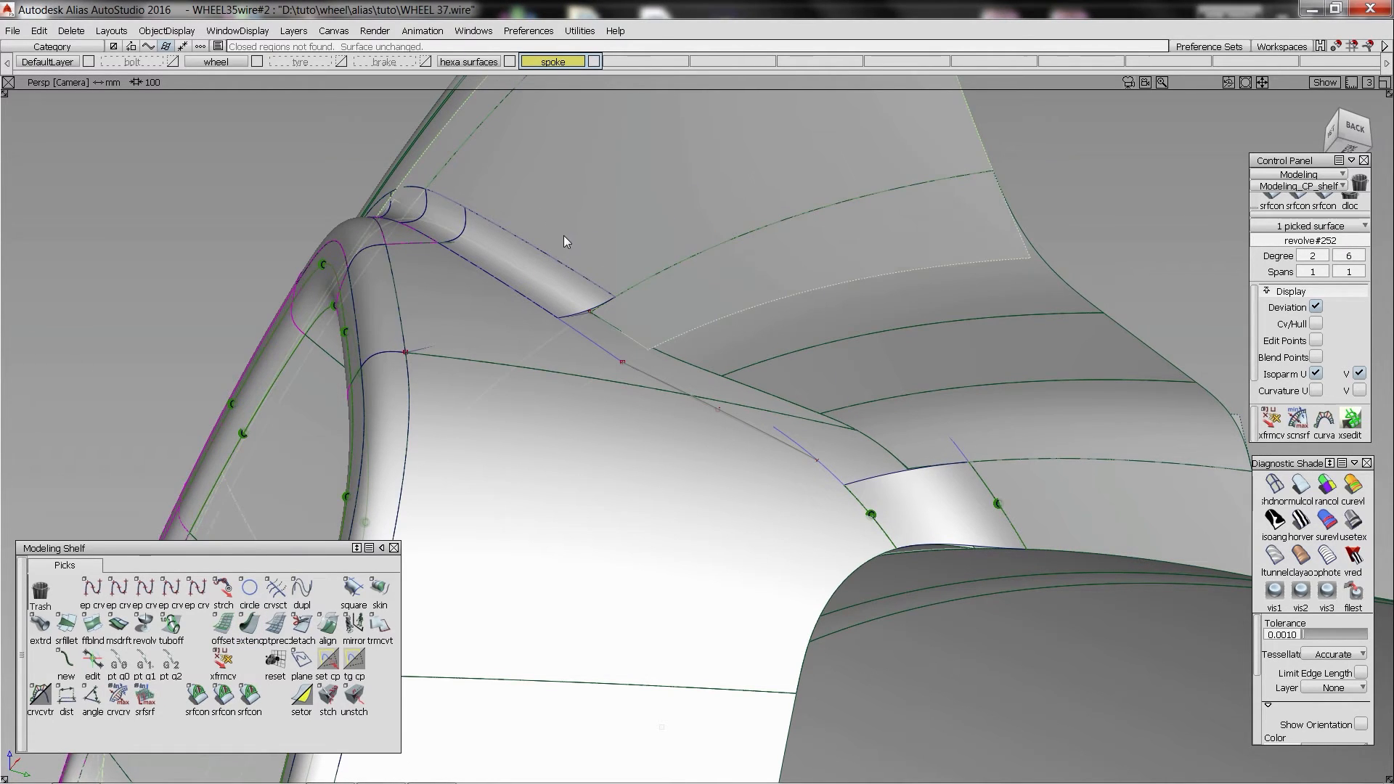
ctrl+shift+middle_drag(563, 235, 583, 280)
click(585, 278)
click(598, 288)
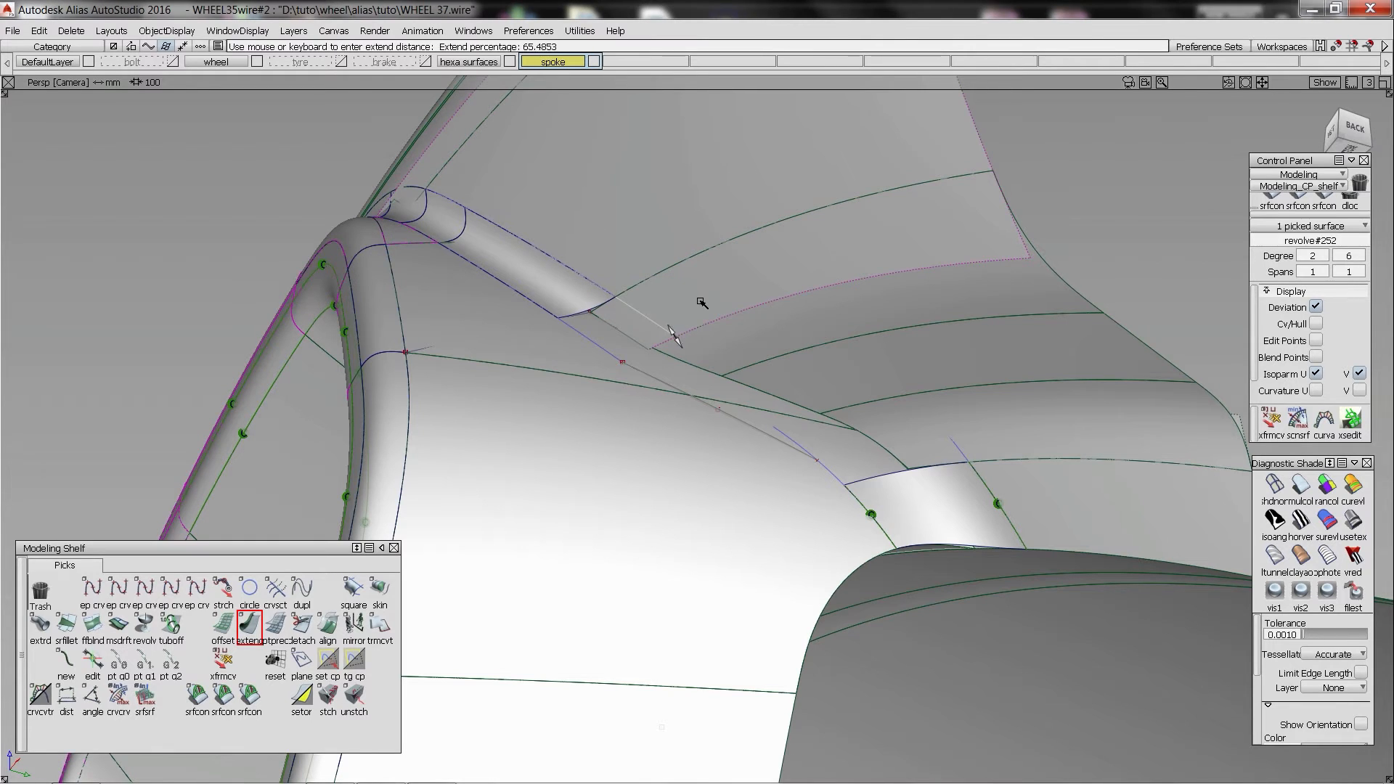
- Turn off shading and draw a connecting curve between the extended outer edge curves of the two fillets
click(1278, 485)
alt+shift+drag(772, 328, 745, 350)
ctrl+shift+middle_drag(692, 334, 659, 334)
click(668, 337)
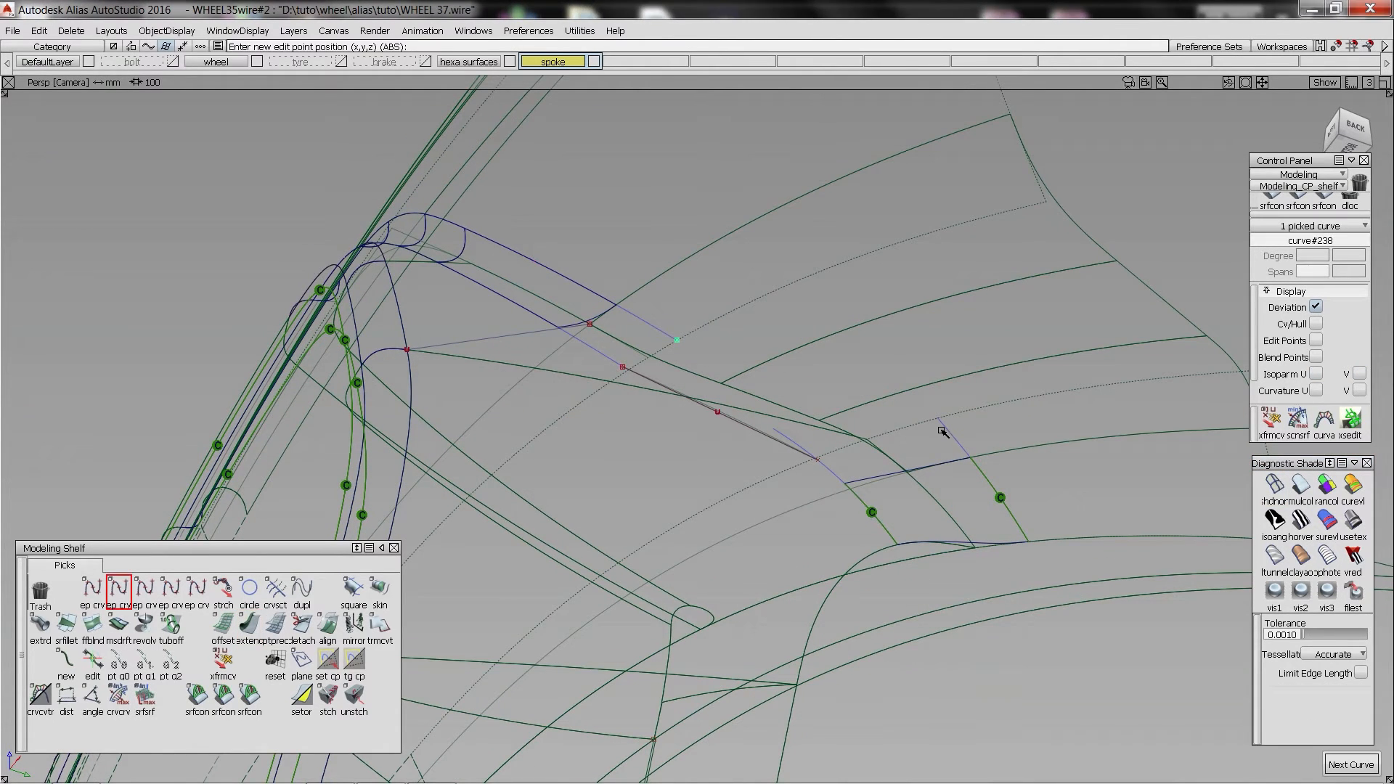
mouse_move(814, 340)
ctrl+shift+mouse_down()
mouse_move(840, 381)
mouse_move(825, 333)
mouse_move(820, 355)
ctrl+shift+mouse_up()
click(826, 337)
- Trim the middle ring surface back along the new outer connecting curve
ctrl+shift+middle_drag(820, 356, 819, 385)
click(812, 395)
click(819, 386)
click(818, 386)
key(space)
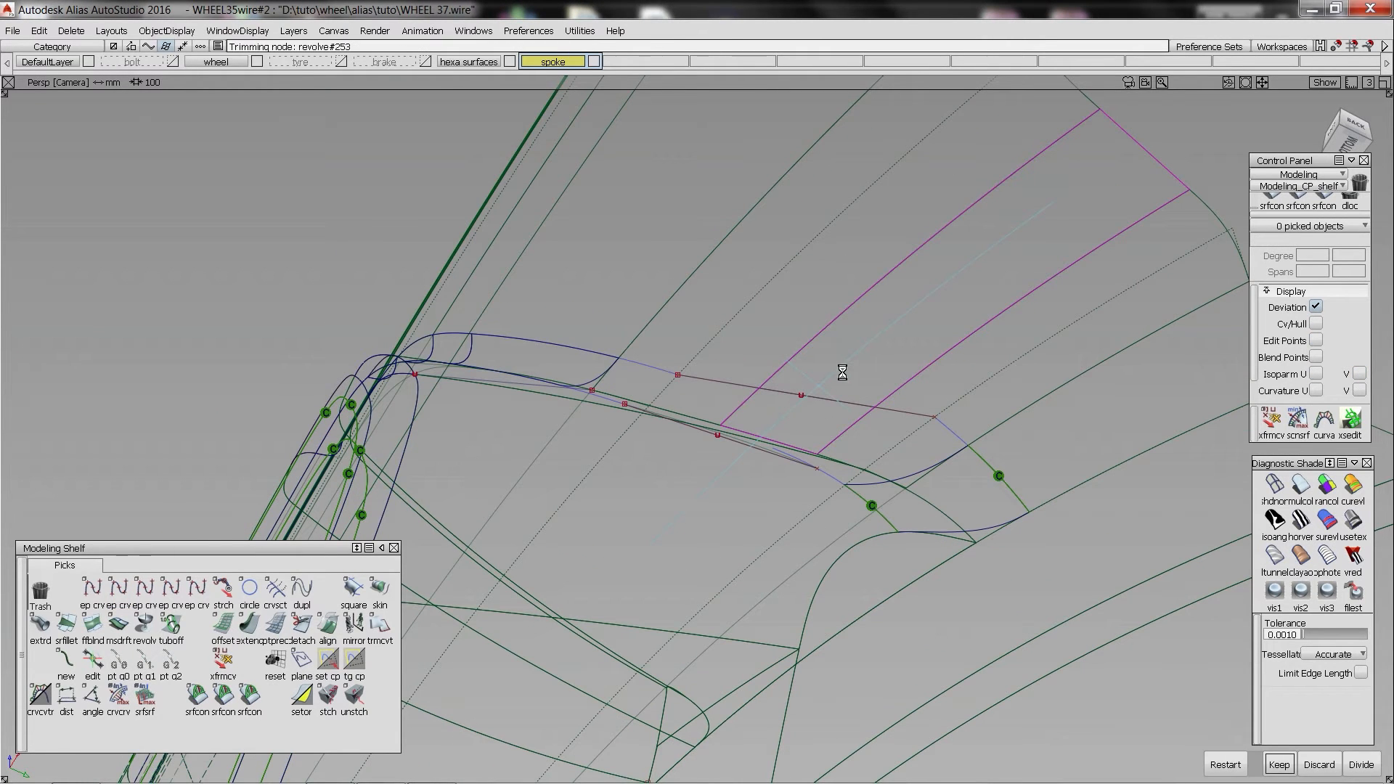
- Delete the outer connecting curve between the two extended fillet edges
ctrl+shift+drag(706, 401, 697, 382)
click(694, 378)
key(Delete)
key(Return)
- Trim the upper and lower ring surfaces back at the outer edges of their fillets
ctrl+shift+middle_drag(610, 278, 613, 301)
click(612, 299)
click(612, 299)
key(space)
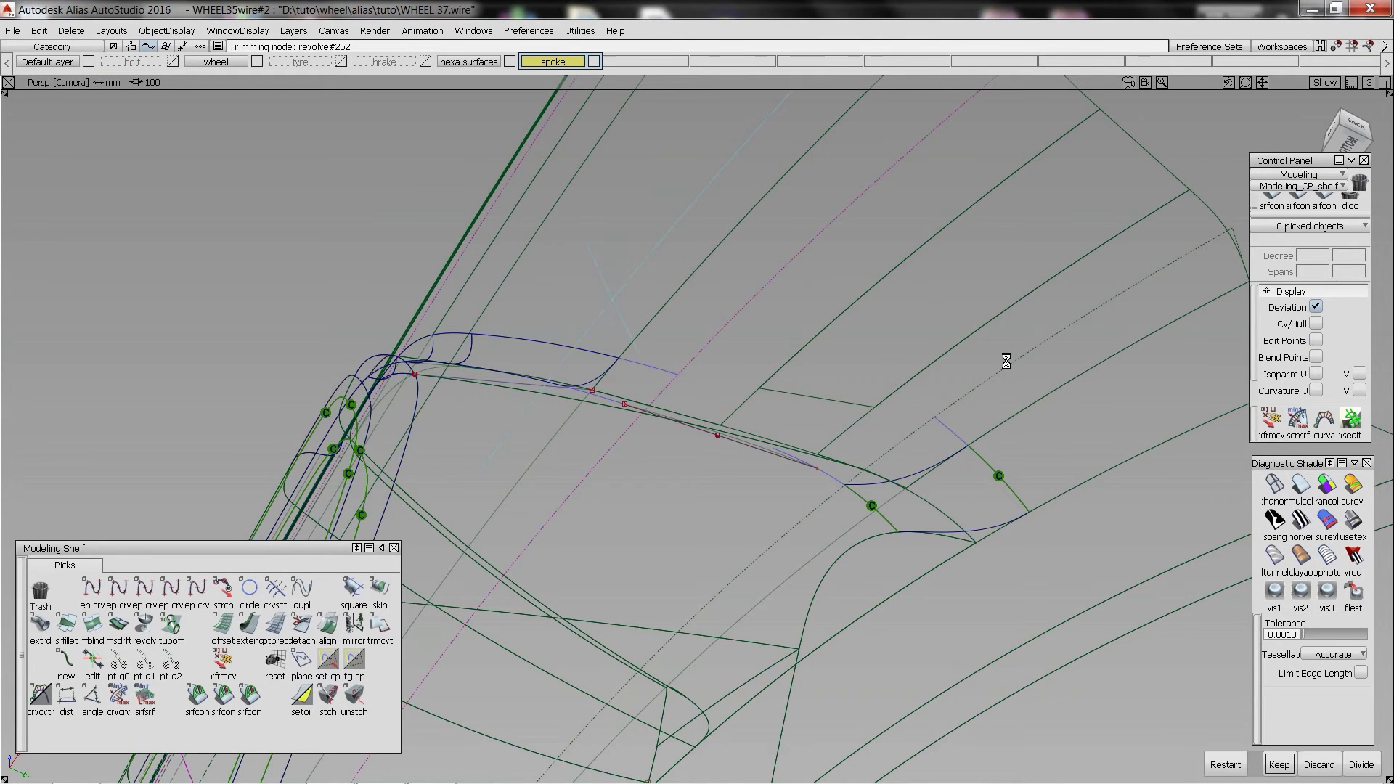
click(1048, 455)
key(space)
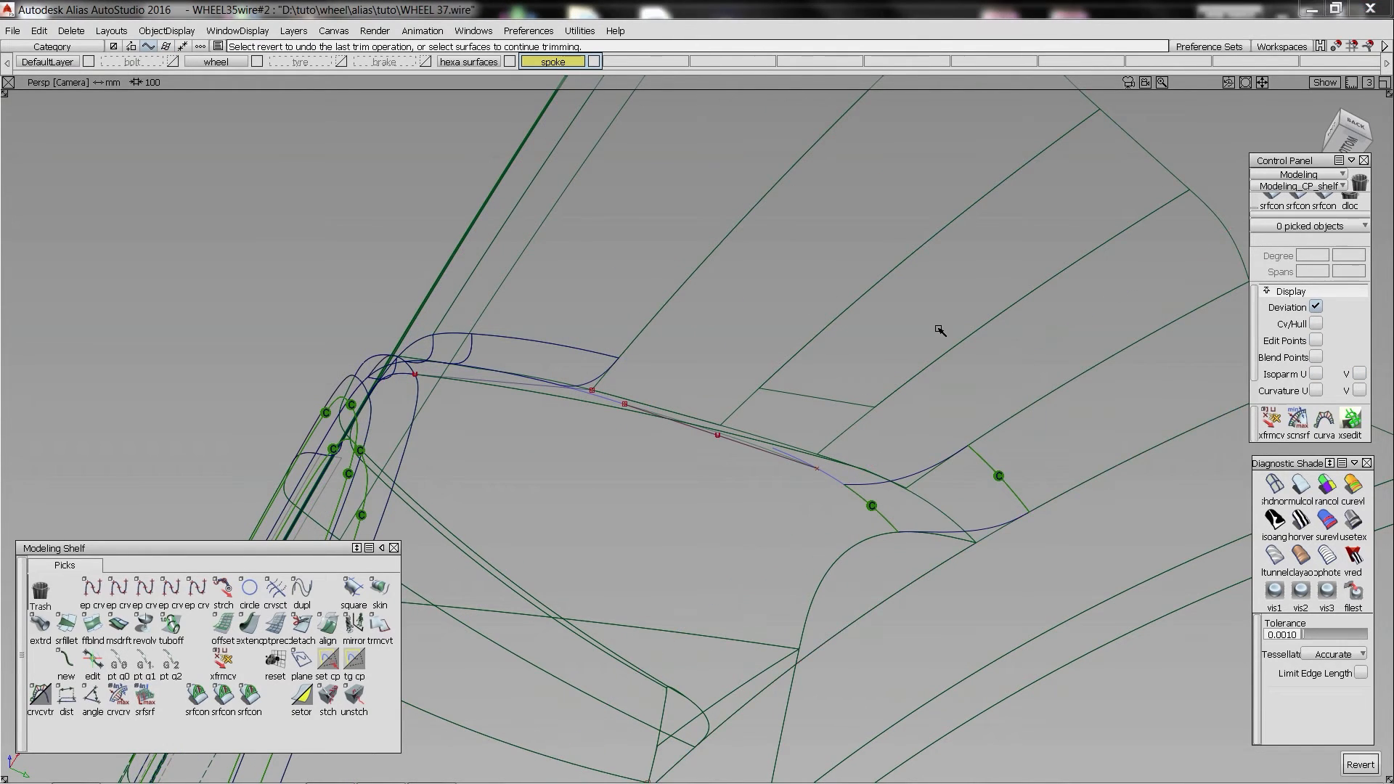
- Remove the two transition surfaces on either side of the middle ring strip
alt+shift+drag(919, 321, 977, 428)
ctrl+shift+drag(982, 374, 981, 352)
click(972, 379)
click(933, 426)
alt+shift+drag(804, 415, 930, 452)
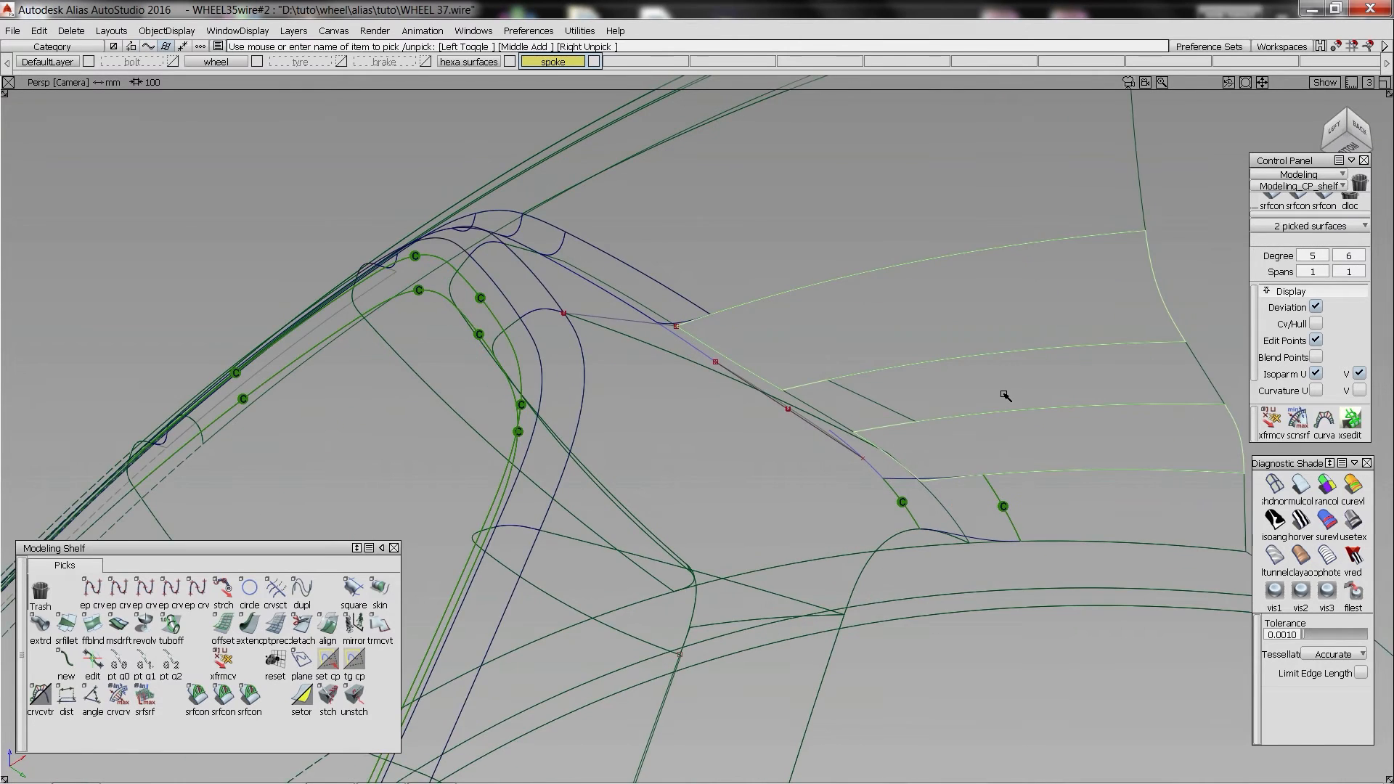
- Draw blend curves bridging the two gaps between the ring strips at their outer ends, away from the spoke
alt+shift+drag(1005, 395, 844, 435)
click(933, 233)
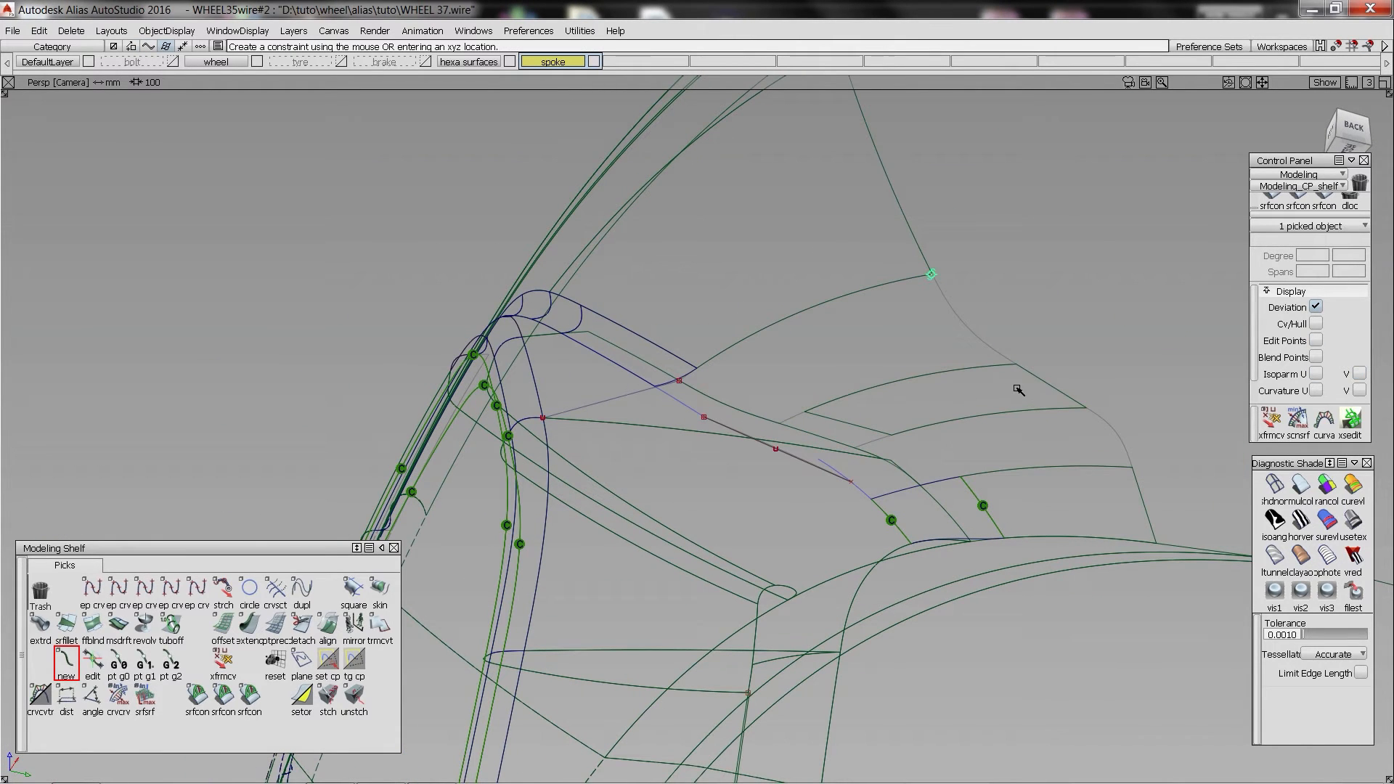
click(1067, 391)
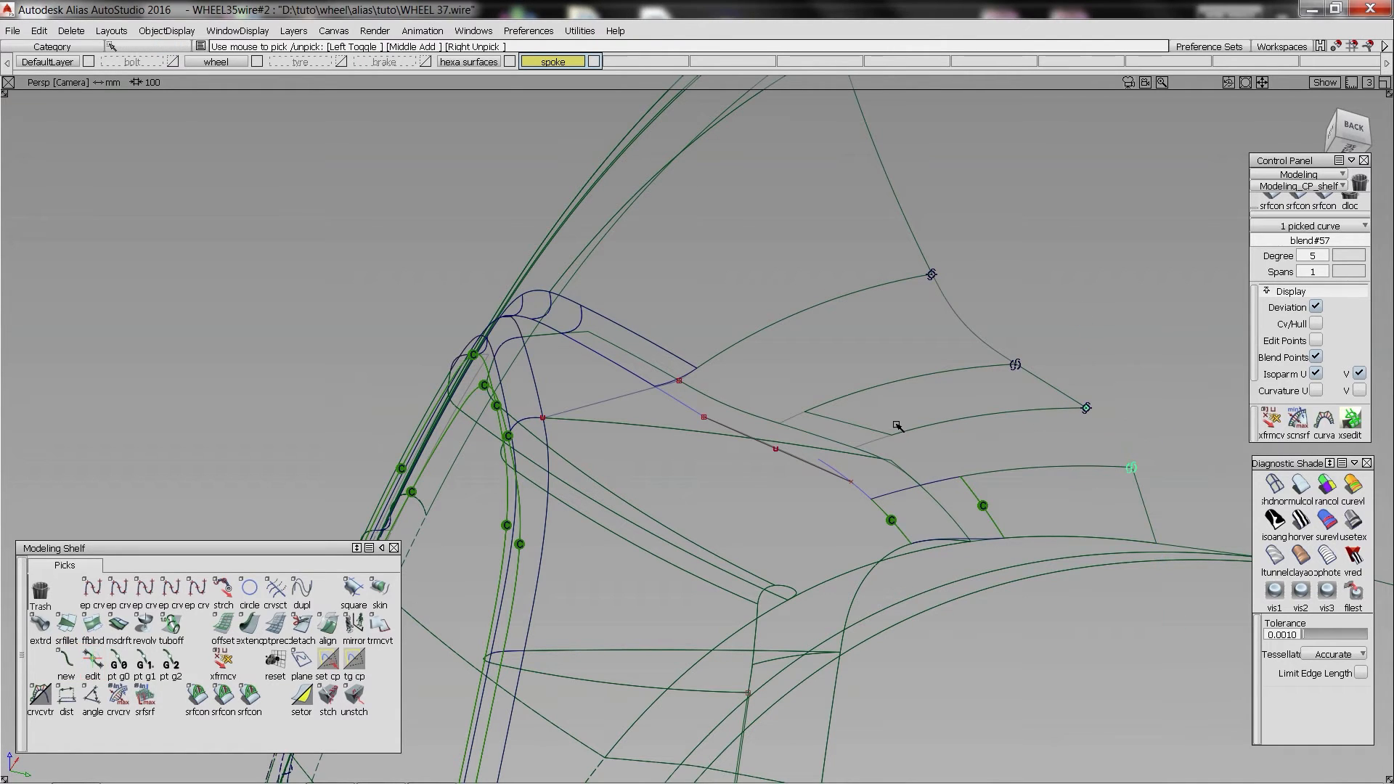
- Draw blend curves bridging the lower and upper gaps on the spoke side of the ring strips and adjust their constraints
click(866, 425)
click(969, 489)
click(1069, 495)
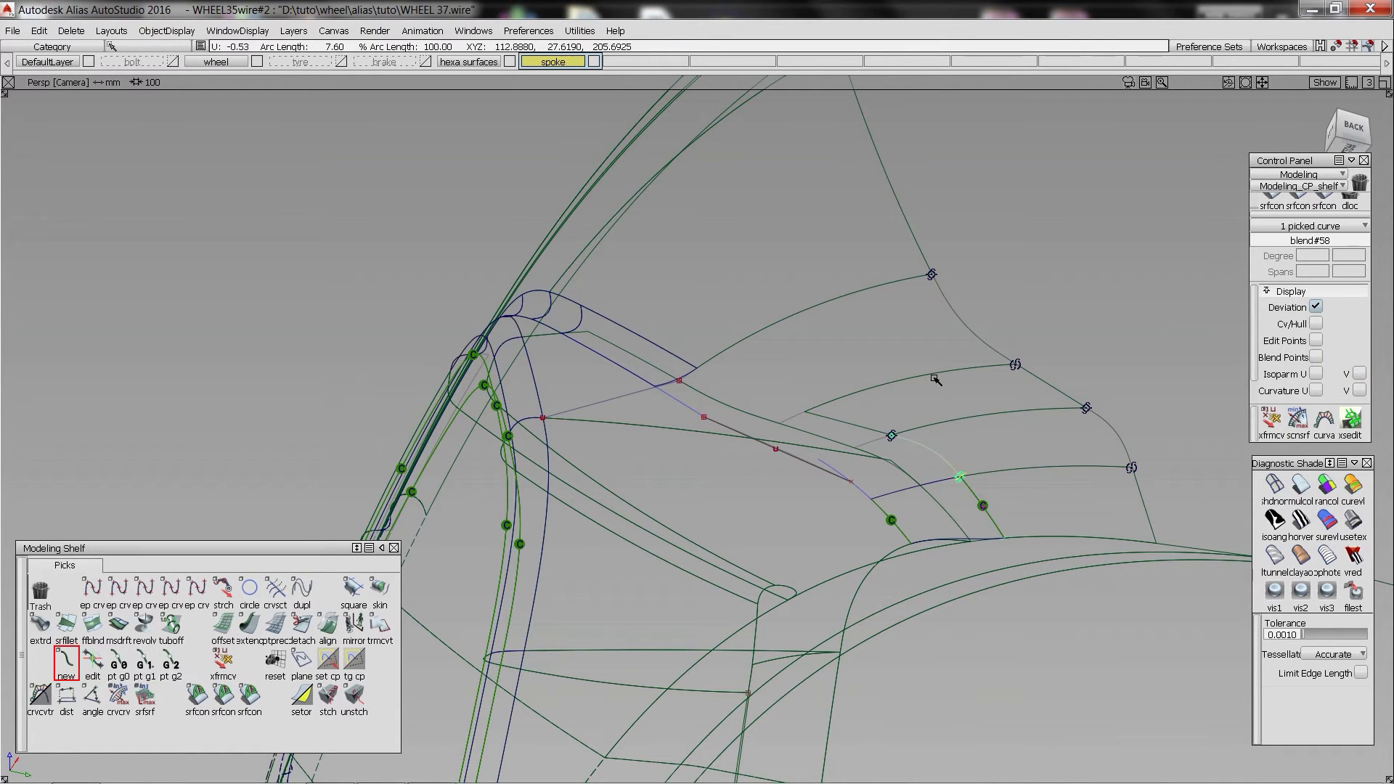
ctrl+shift+drag(935, 377, 930, 444)
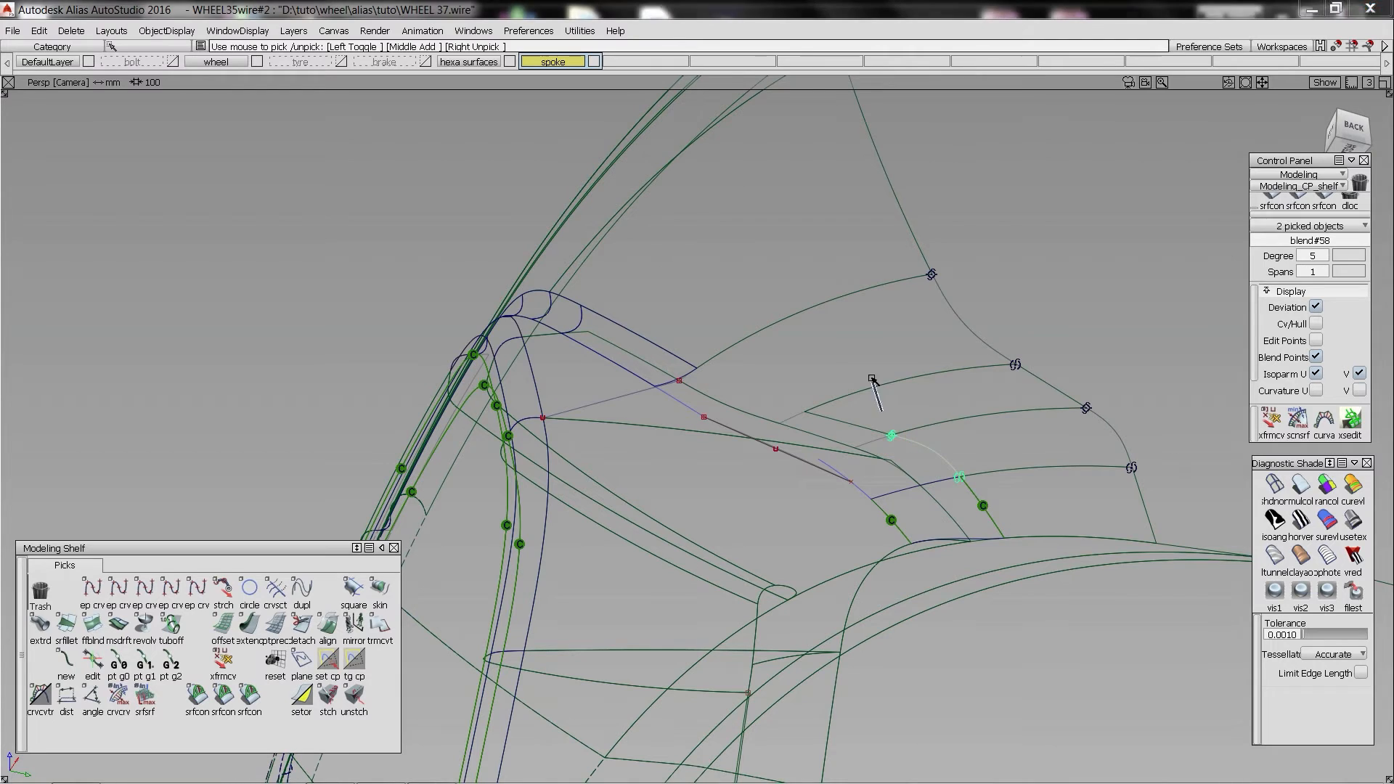
click(845, 421)
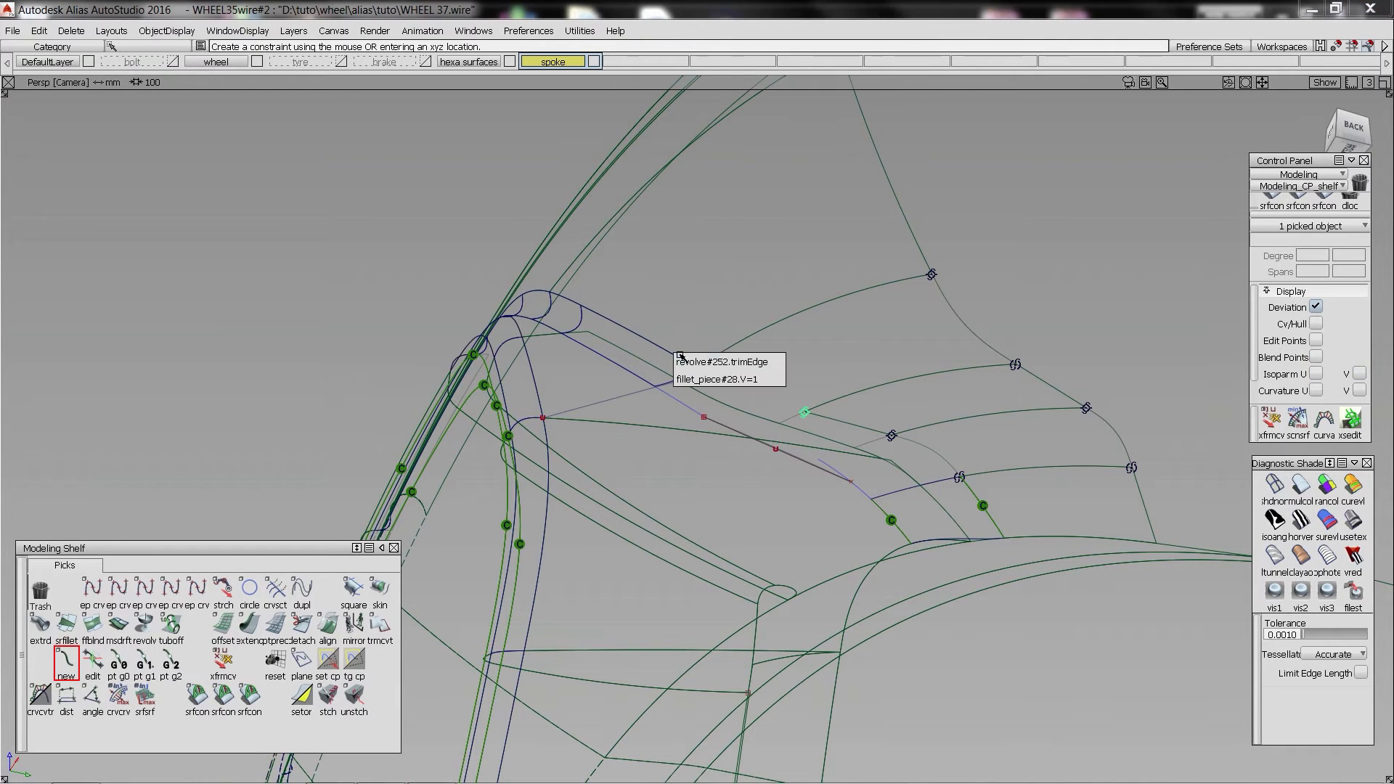
click(780, 363)
click(859, 433)
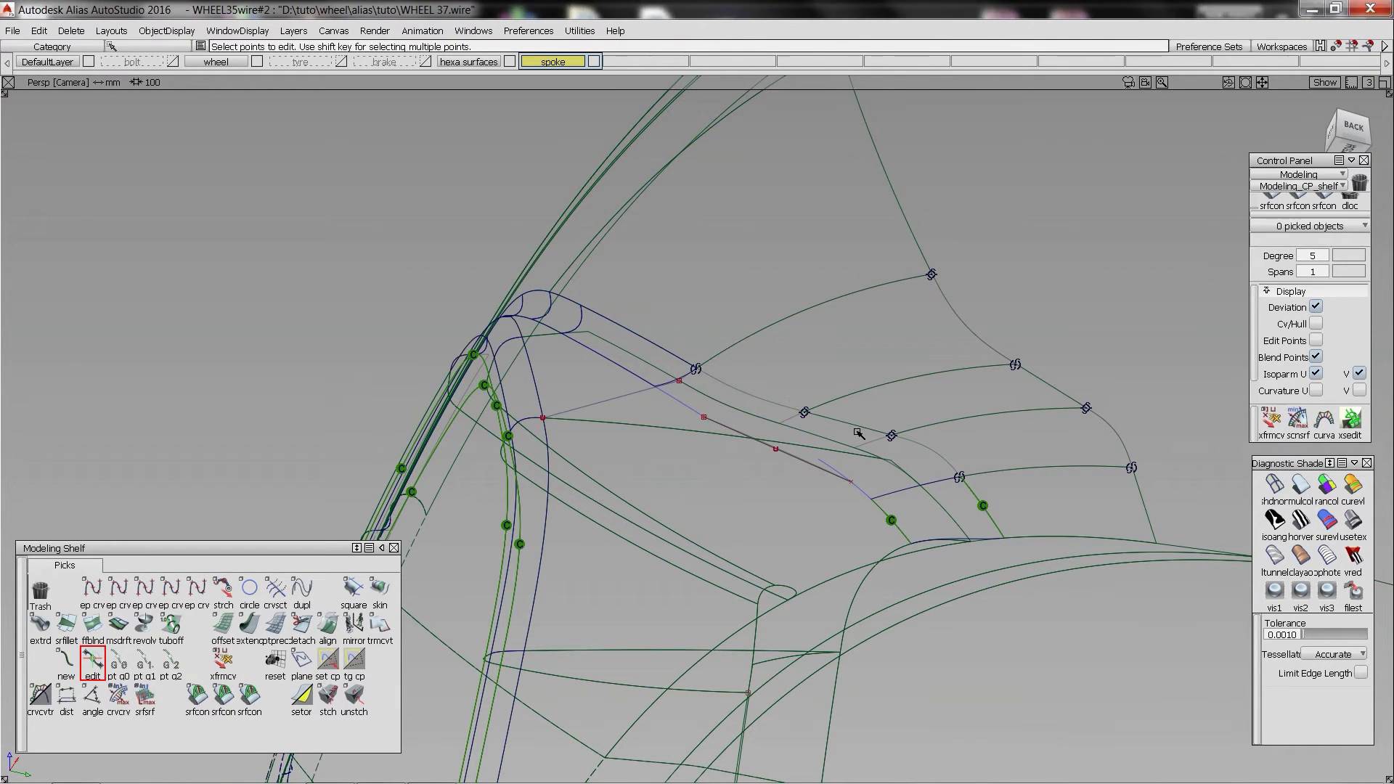
click(92, 661)
click(804, 413)
- Fill the upper and lower gaps between the ring strips with Square surfaces bounded by the blend curves, then restore shading
click(353, 590)
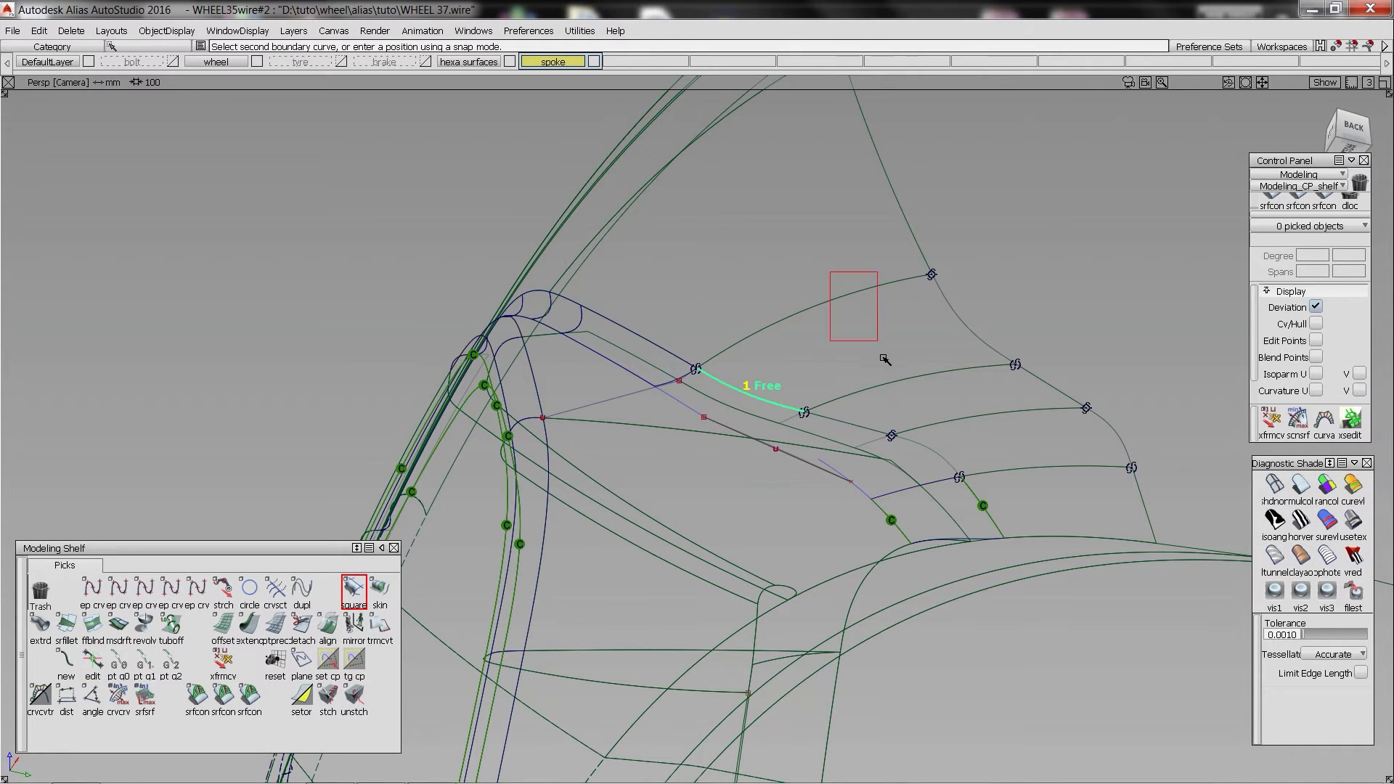
click(969, 326)
alt+shift+drag(968, 327, 958, 348)
click(933, 451)
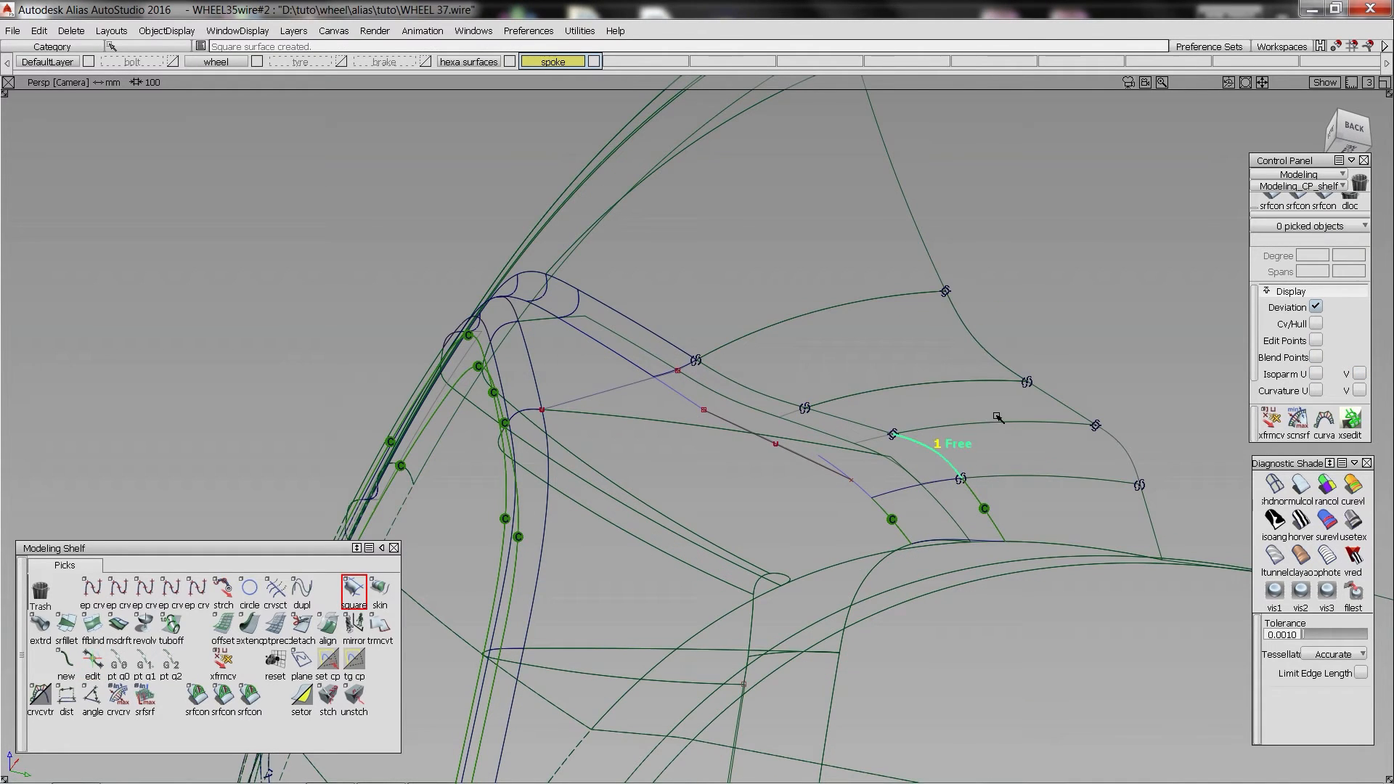
click(1120, 450)
alt+shift+drag(1119, 449, 924, 530)
click(353, 590)
click(1301, 485)
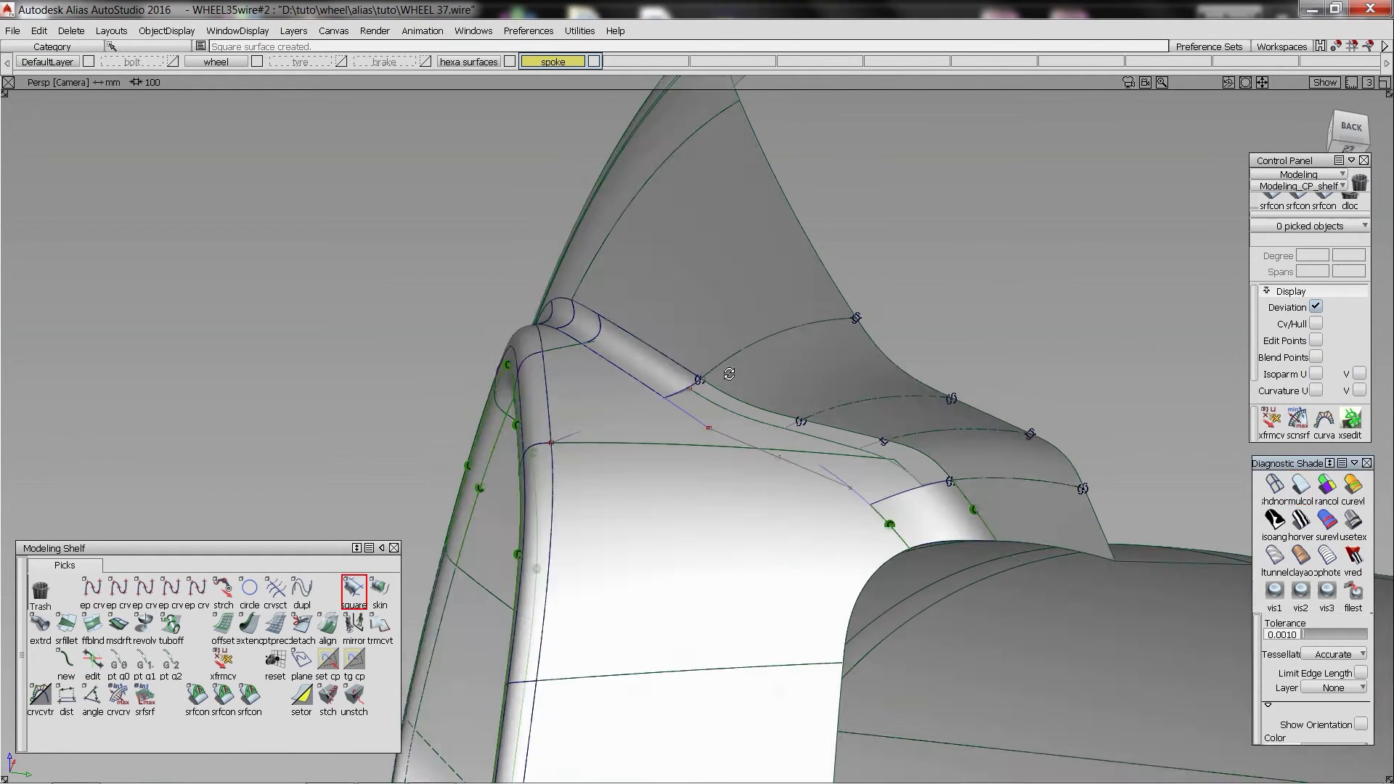
- Draw a blend curve from the middle ring strip's upper corner across to the spoke's connecting curve and edit its ring-side tangent
mouse_move(654, 382)
alt+shift+mouse_down()
mouse_move(830, 364)
mouse_move(846, 391)
alt+shift+mouse_up()
click(66, 661)
ctrl+alt+click(893, 394)
click(888, 393)
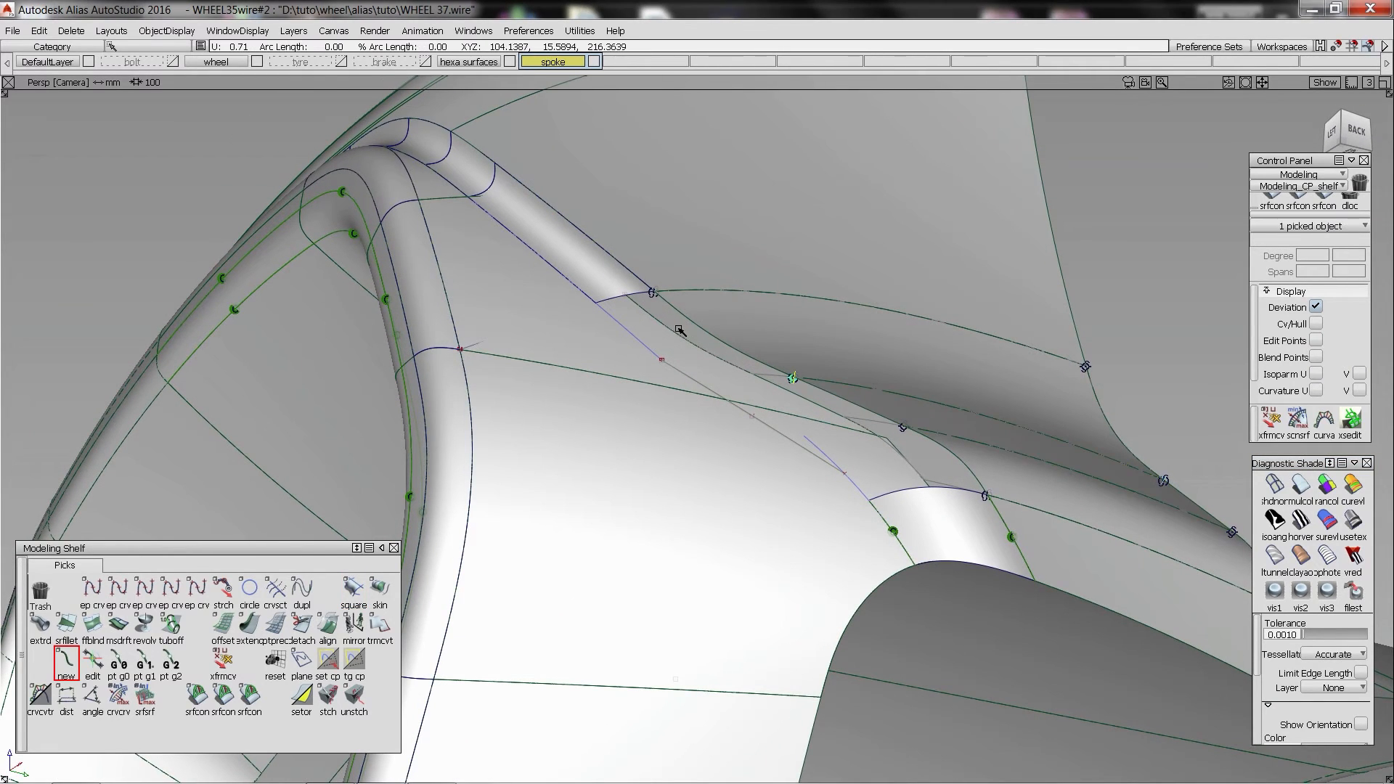
ctrl+alt+click(754, 417)
click(831, 423)
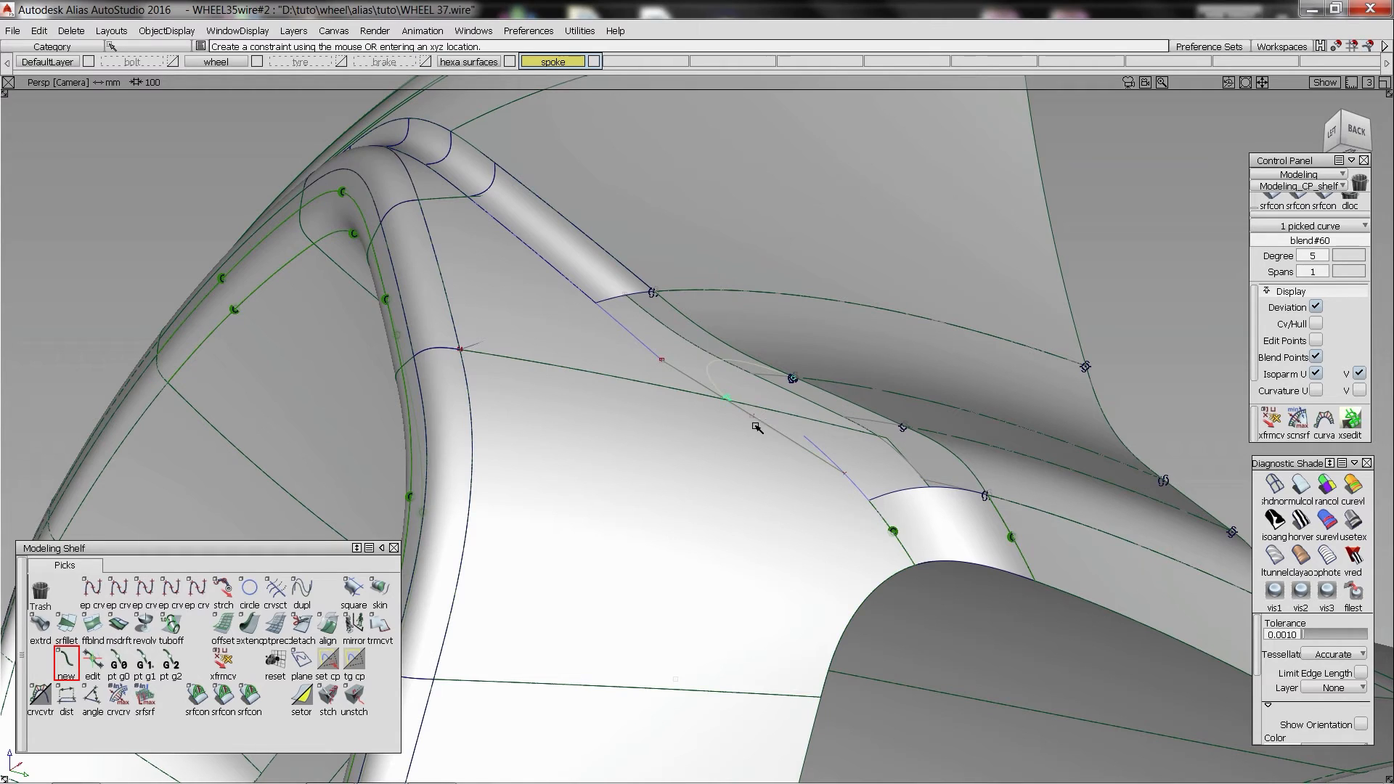
click(793, 379)
click(812, 400)
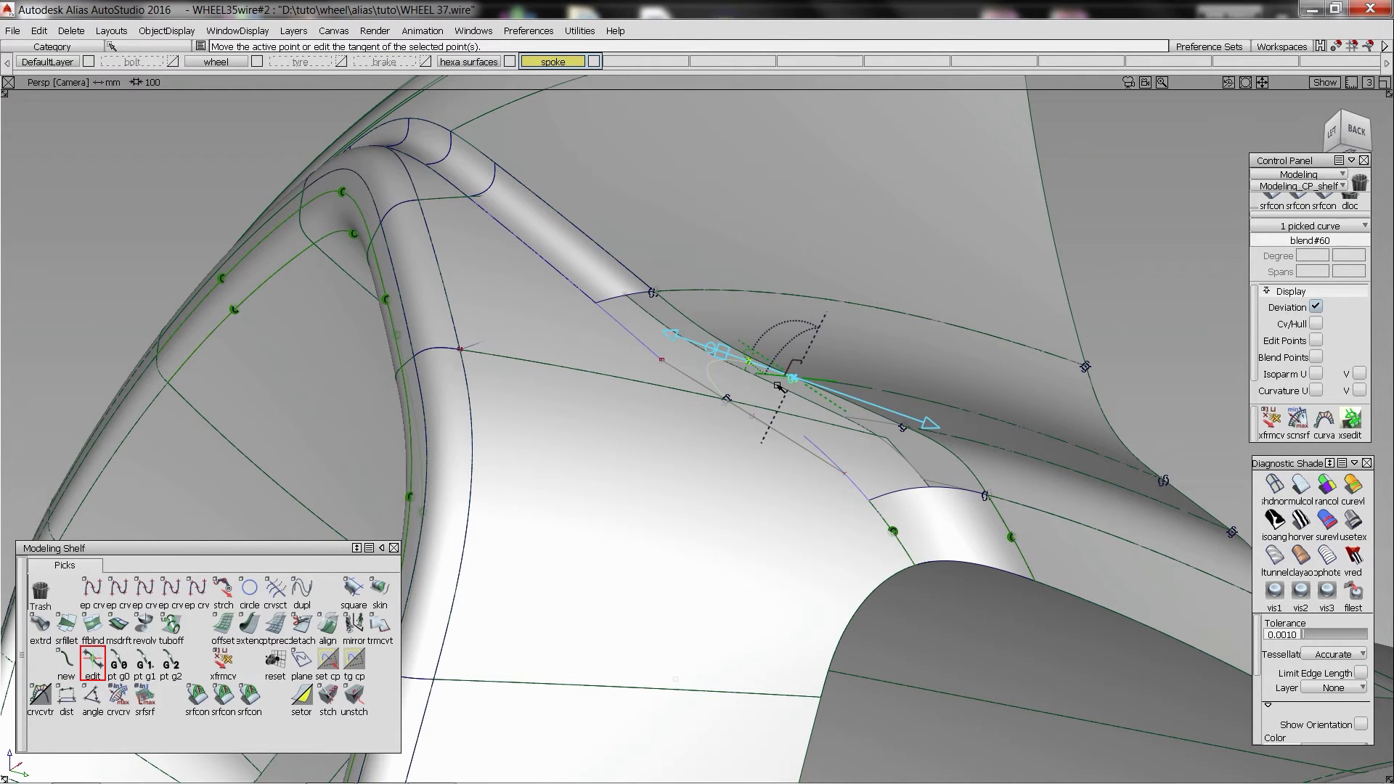
- Draw a second blend curve from the middle ring strip's lower corner to the spoke's connecting curve and edit its ring-side constraint
alt+shift+drag(774, 377, 816, 447)
key(b)
ctrl+alt+click(900, 429)
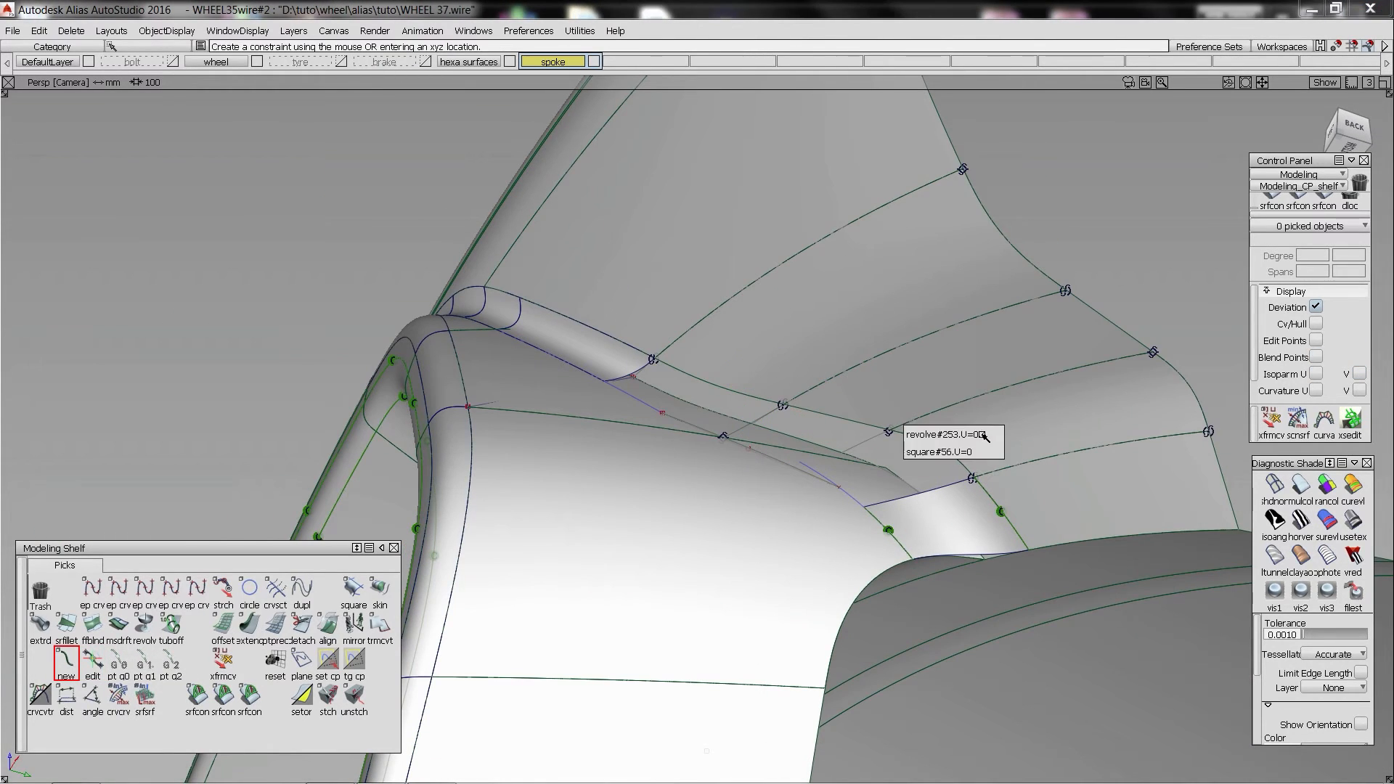
click(995, 434)
ctrl+alt+click(787, 470)
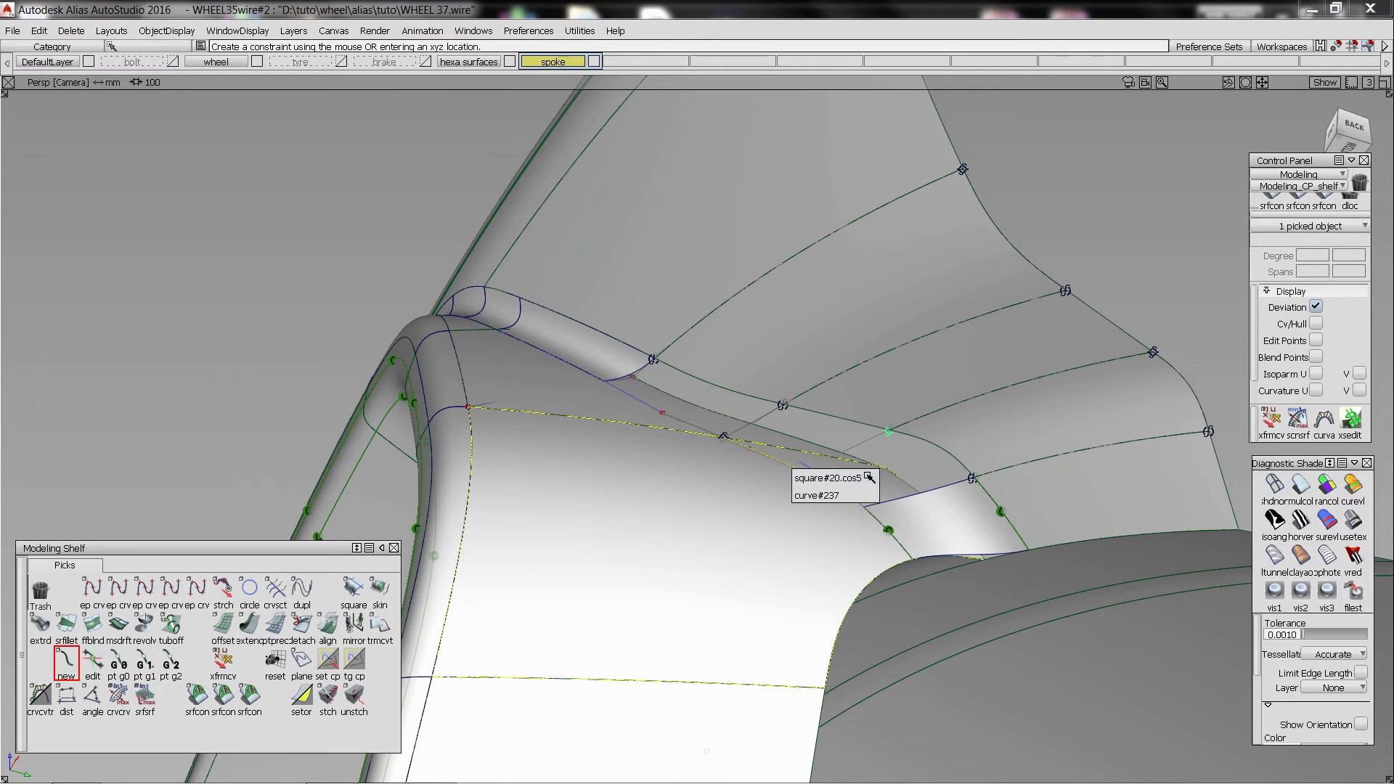
click(864, 478)
ctrl+shift+drag(939, 467, 814, 428)
click(890, 432)
click(913, 458)
click(92, 660)
click(889, 432)
click(844, 452)
- Build a Square surface between the two cross blend curves to form the middle fillet section
click(354, 589)
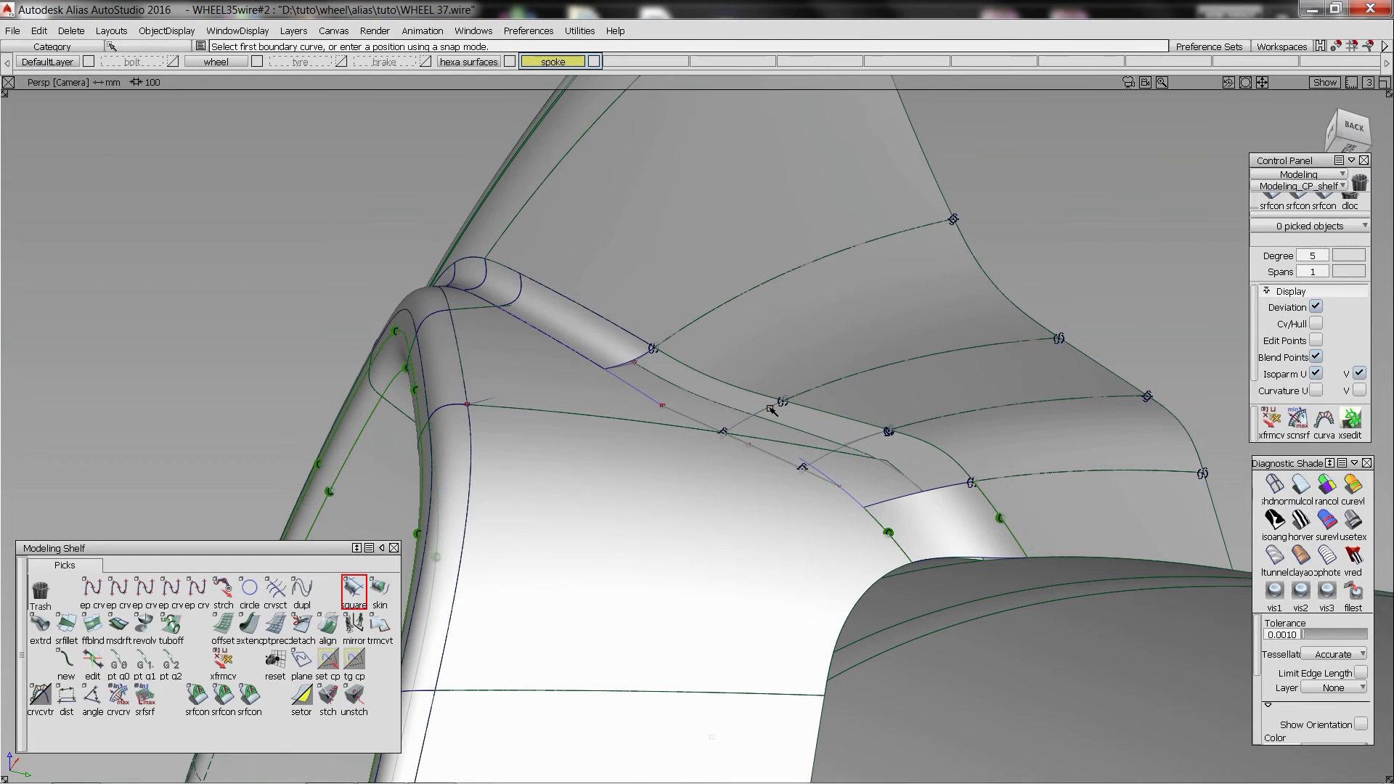
click(766, 453)
alt+shift+drag(523, 374, 701, 421)
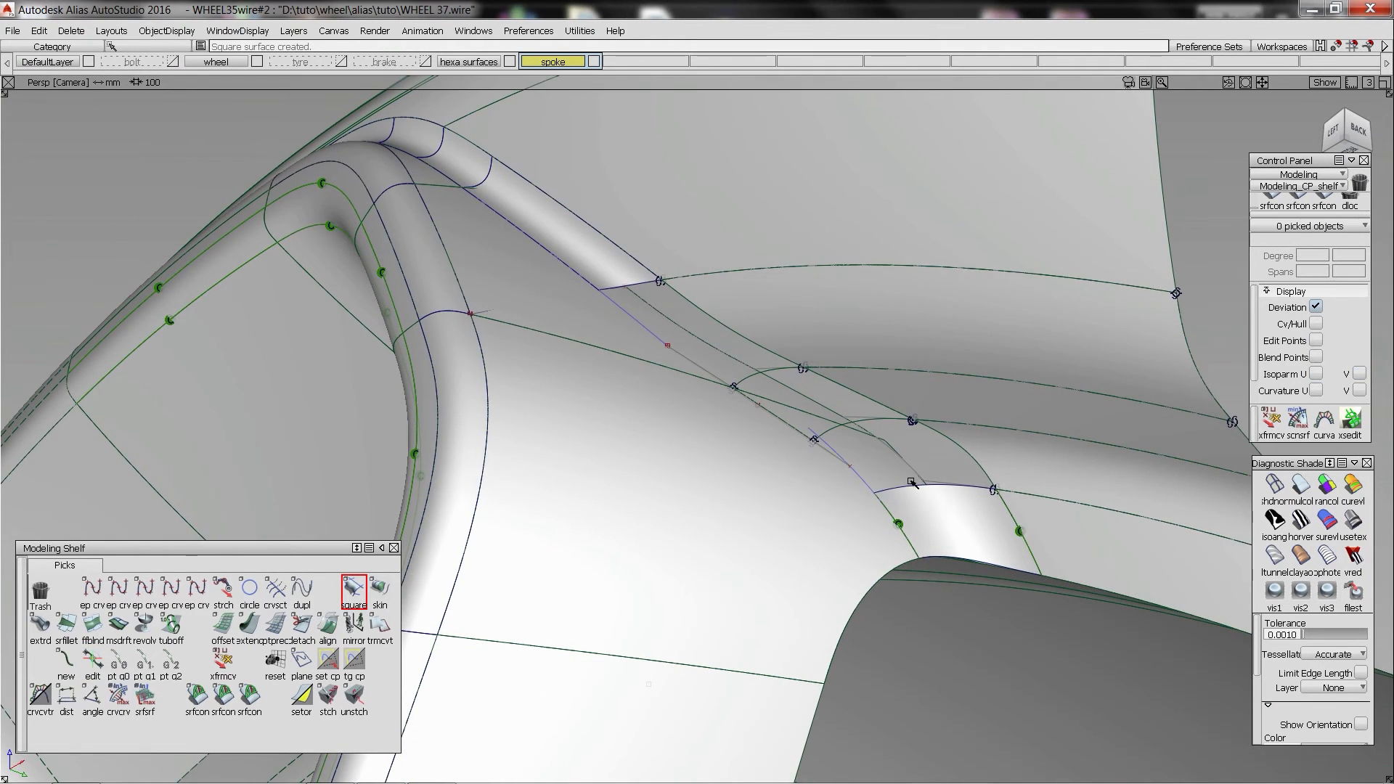
click(1301, 485)
alt+shift+drag(752, 326, 796, 480)
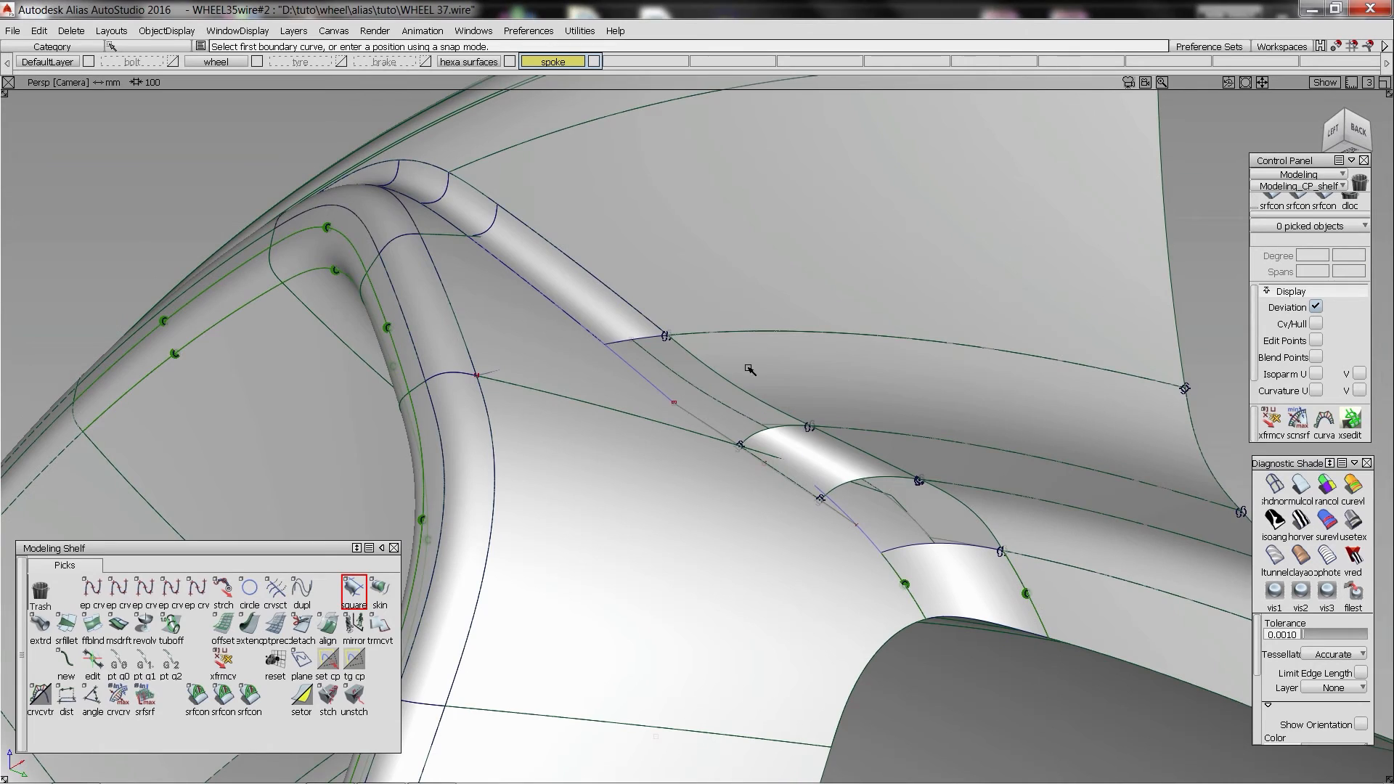
- Save the model as WHEEL 38.wire and examine the new middle fillet section from several angles
ctrl+shift+right_drag(749, 369, 770, 341)
alt+shift+right_drag(770, 364, 697, 385)
alt+shift+drag(813, 421, 913, 499)
ctrl+shift+right_drag(913, 498, 937, 467)
alt+shift+drag(871, 465, 671, 424)
ctrl+shift+right_drag(734, 363, 899, 261)
alt+shift+drag(904, 546, 729, 466)
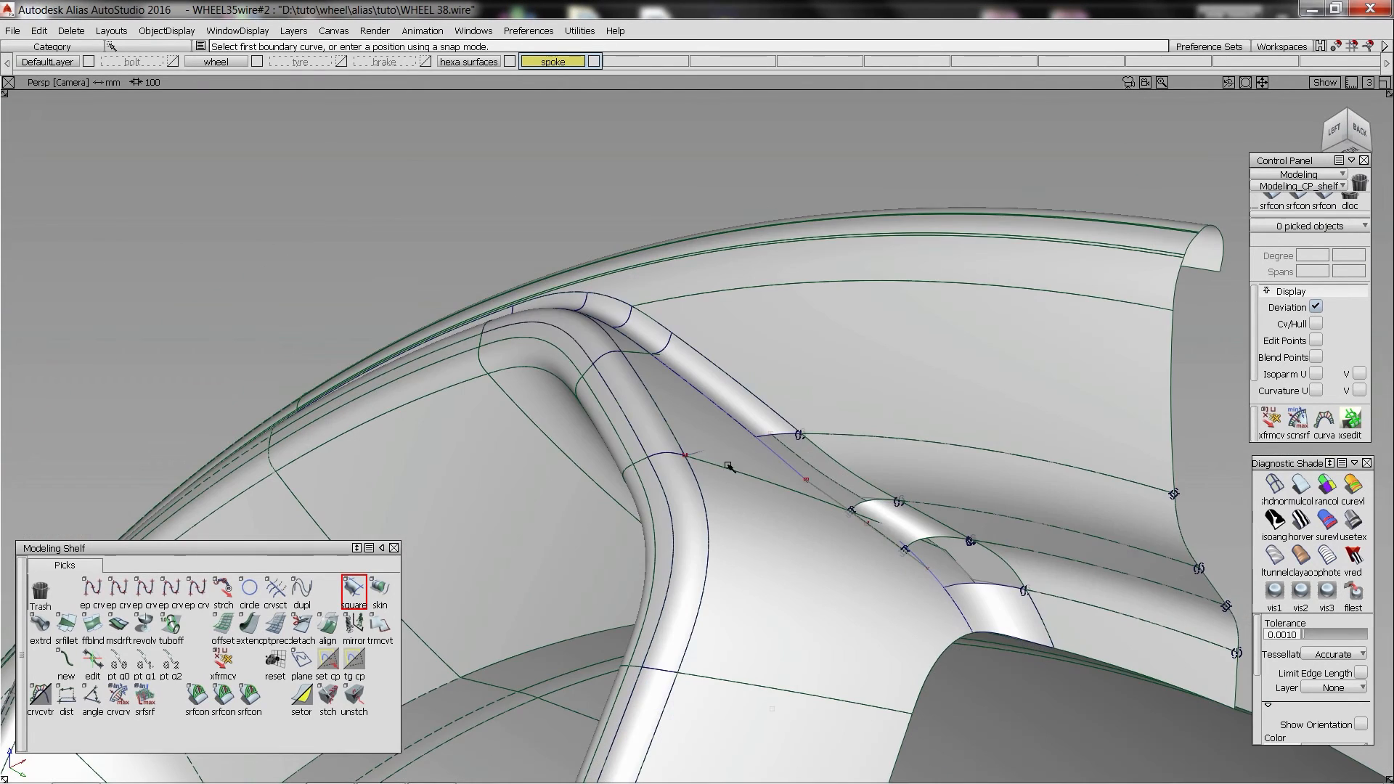
- Delete the leftover connecting and extended edge curves along the spoke side of the fillet
click(985, 590)
scroll(933, 572, up, 2)
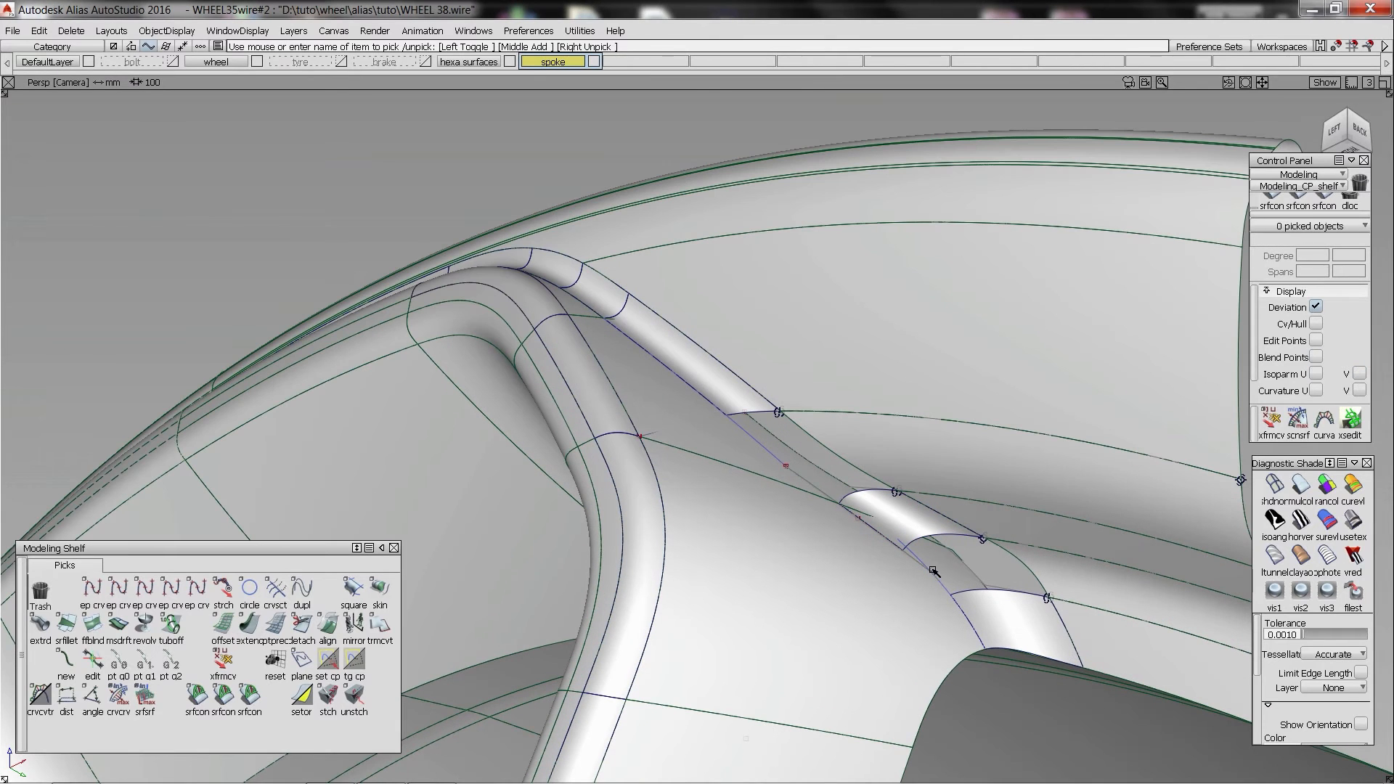
click(794, 471)
key(Delete)
key(Return)
click(934, 574)
key(Delete)
key(Return)
- Draw a blend curve along the spoke panel joining the inner edges of the middle fillet section and the lower fillet
alt+shift+drag(893, 582, 843, 574)
click(873, 530)
click(960, 613)
click(971, 618)
click(1359, 764)
click(66, 663)
ctrl+alt+click(968, 621)
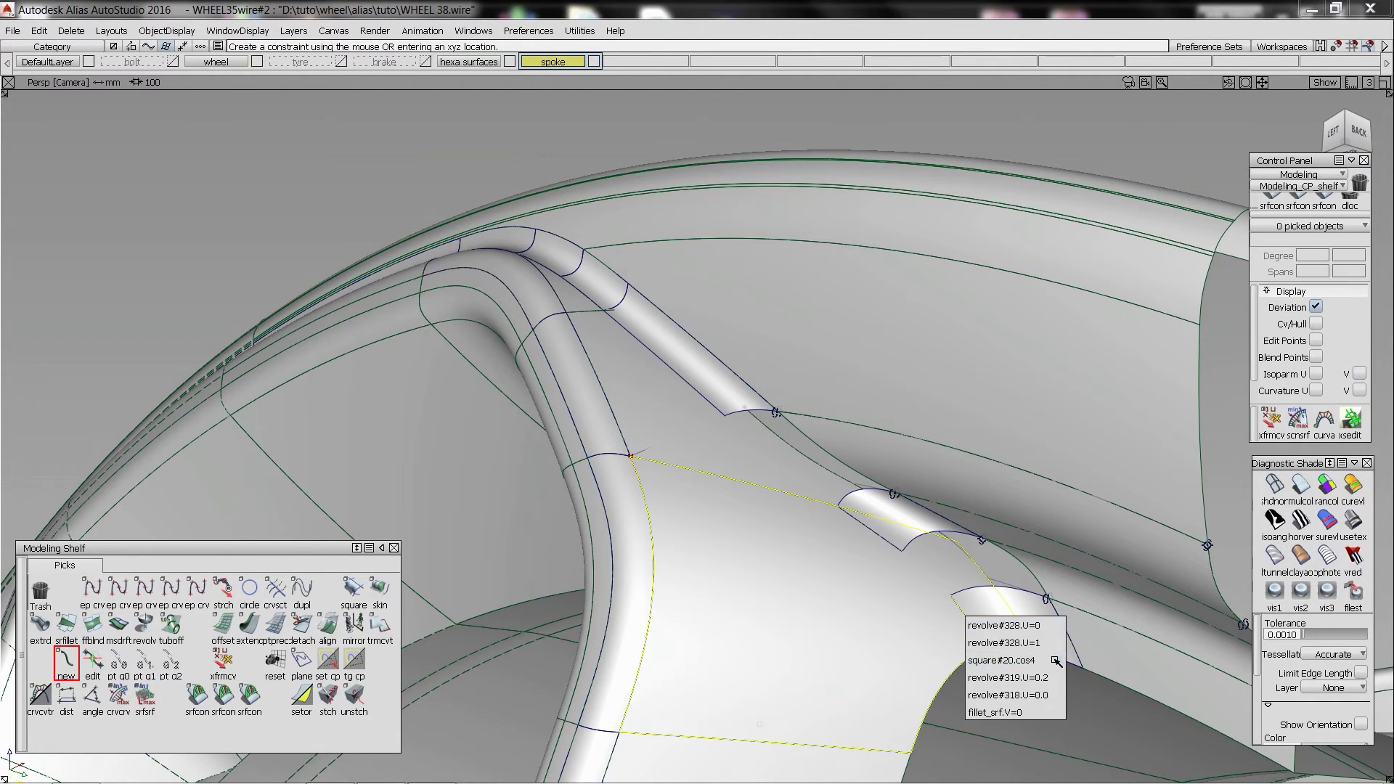
click(1053, 660)
ctrl+alt+click(893, 550)
click(921, 550)
- Build a Square surface across the gap between the middle fillet section and the lower fillet
click(353, 590)
click(908, 550)
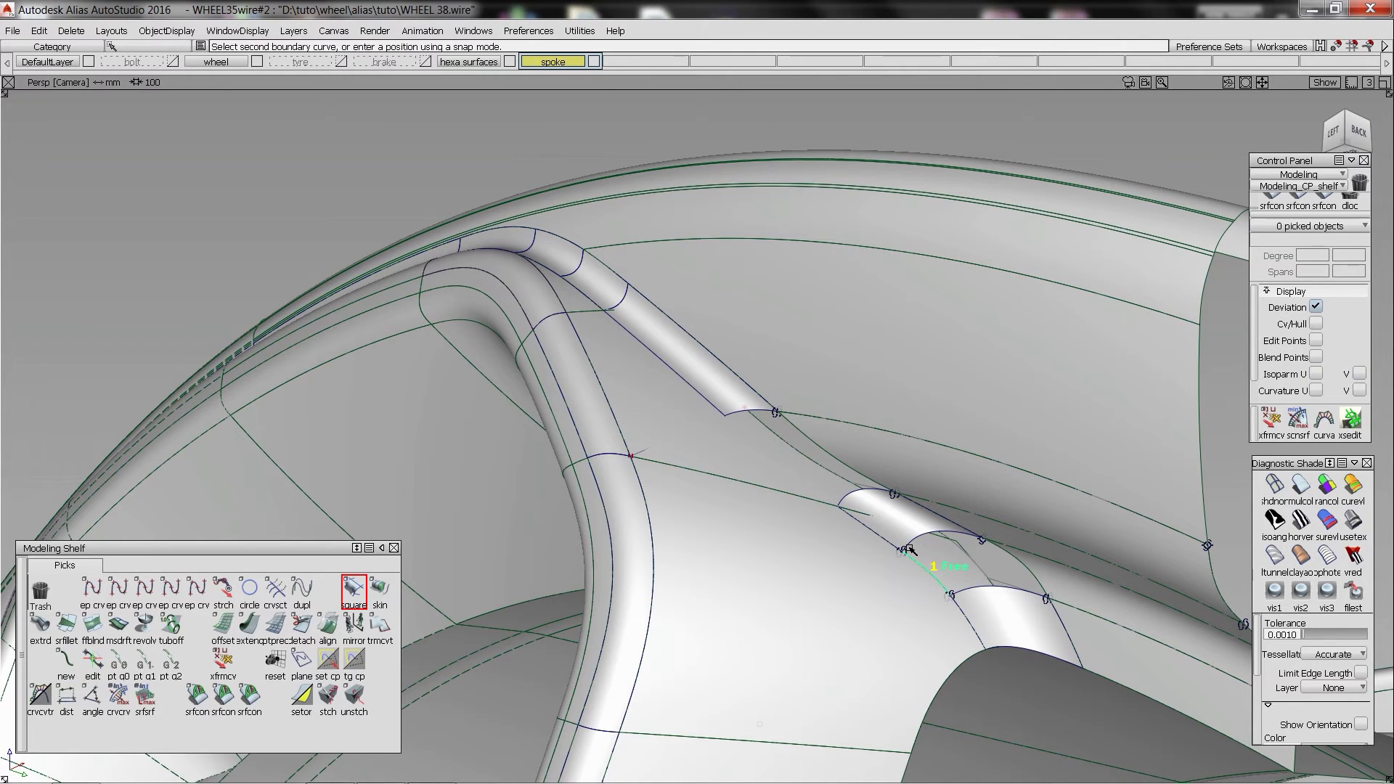
click(997, 586)
click(1027, 573)
alt+shift+drag(1006, 585, 943, 609)
- Trim the spoke panel along the blend curve between the middle fillet section and the lower fillet
click(755, 442)
key(space)
alt+shift+drag(743, 444, 740, 428)
ctrl+shift+drag(756, 458, 706, 388)
- Draw a blend curve along the spoke panel joining the inner edges of the upper fillet and the middle fillet section
click(67, 663)
click(727, 399)
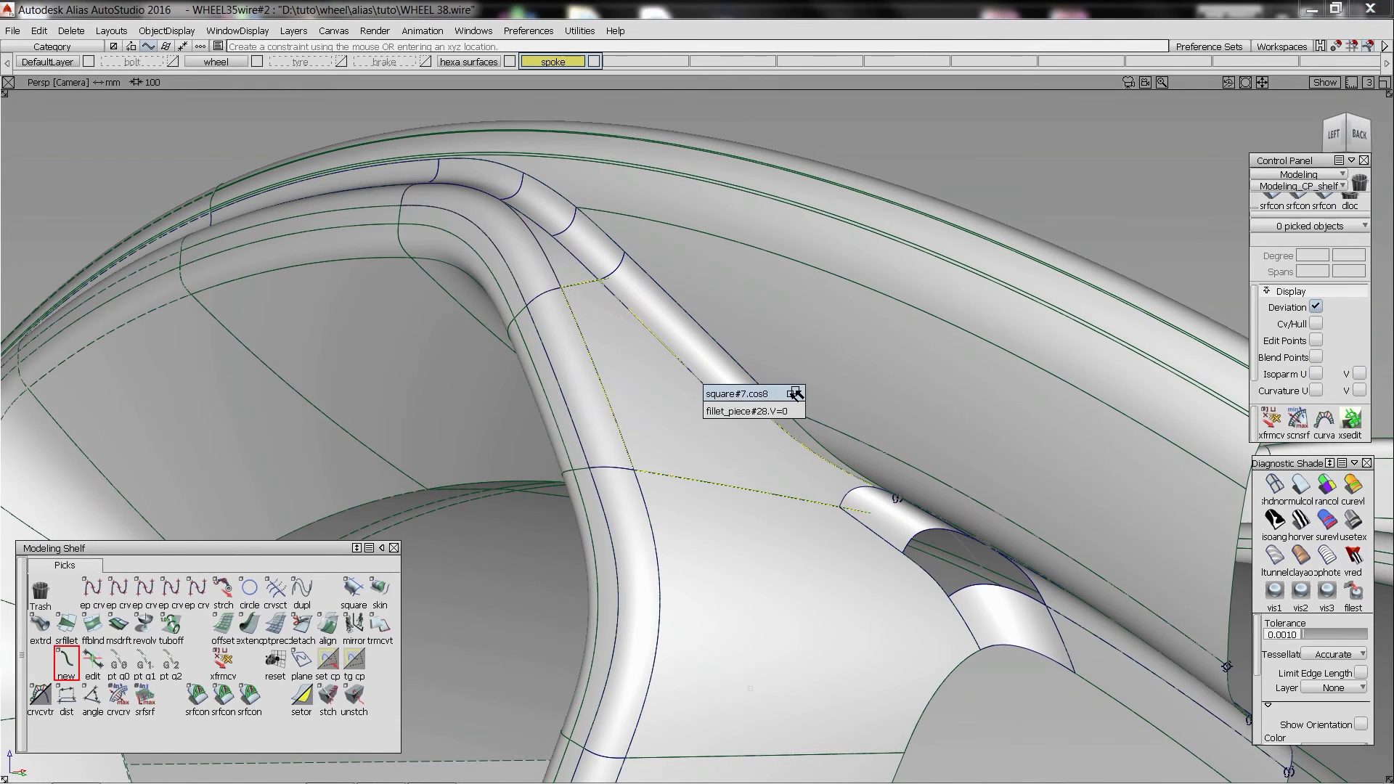
click(730, 395)
click(882, 531)
click(882, 531)
- Trim the spoke panel along the new blend curve between the upper fillet and the middle fillet section
ctrl+shift+drag(734, 413, 716, 396)
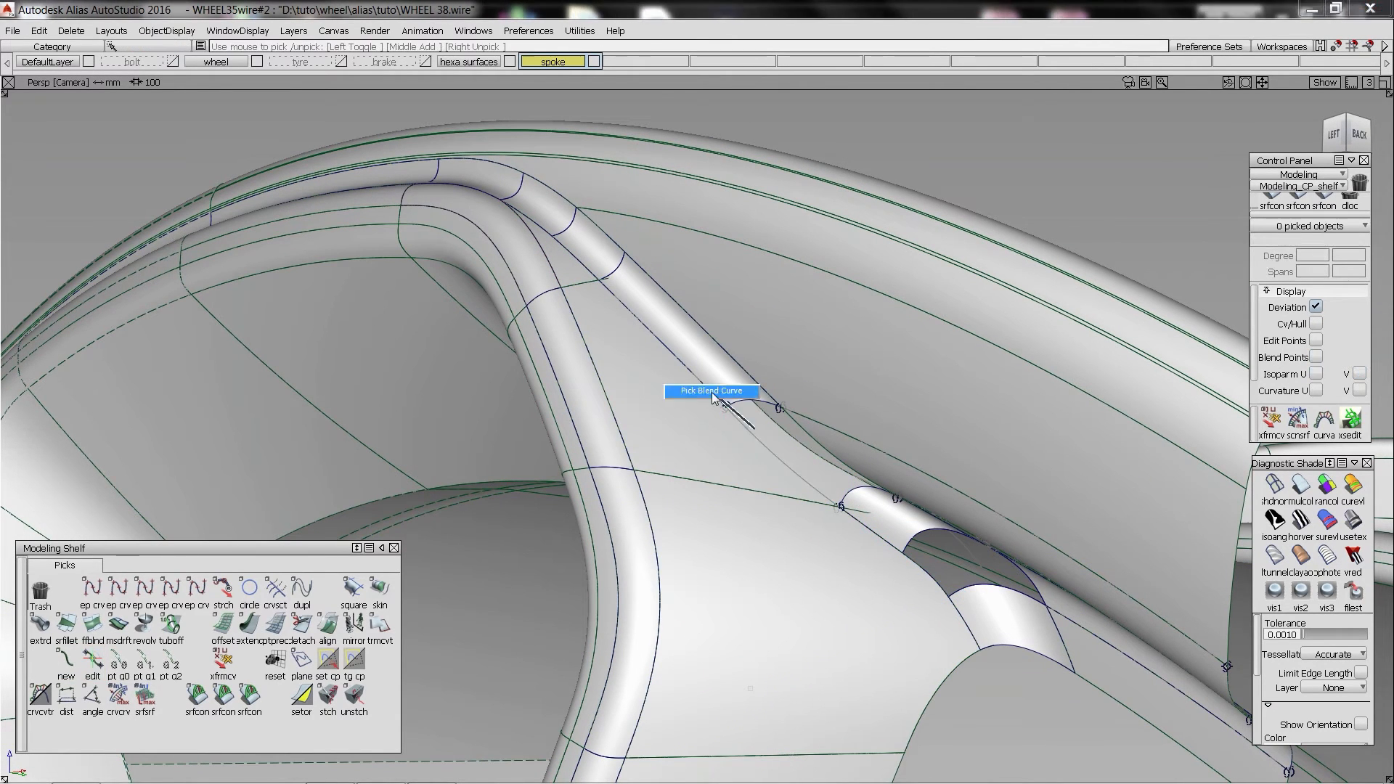
click(656, 365)
click(751, 450)
key(space)
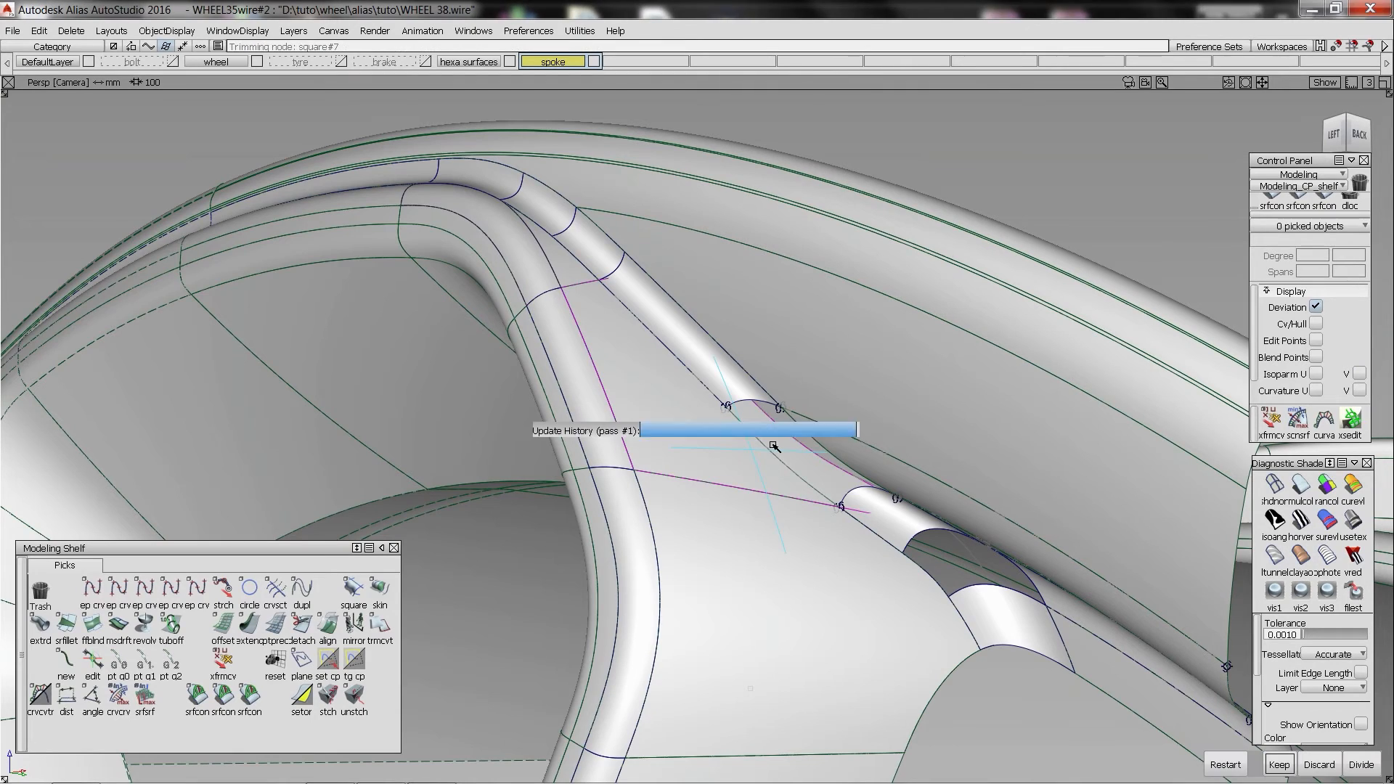
- Build a Square surface across the gap between the upper fillet and the middle fillet section
click(830, 459)
click(865, 488)
click(788, 471)
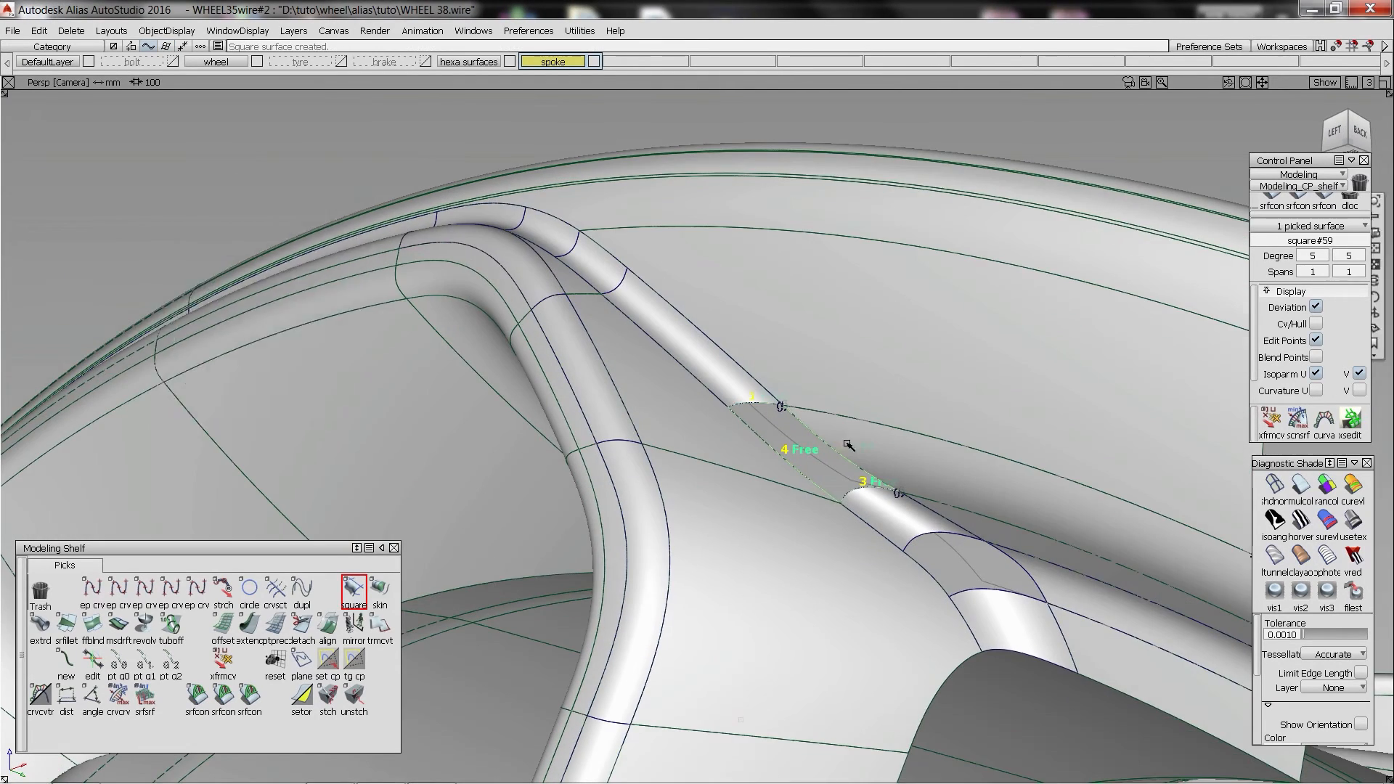
double_click(354, 590)
click(276, 183)
click(276, 200)
click(276, 231)
mouse_move(857, 443)
alt+shift+mouse_down()
mouse_move(805, 438)
mouse_move(820, 414)
alt+shift+mouse_up()
ctrl+shift+drag(825, 363, 825, 337)
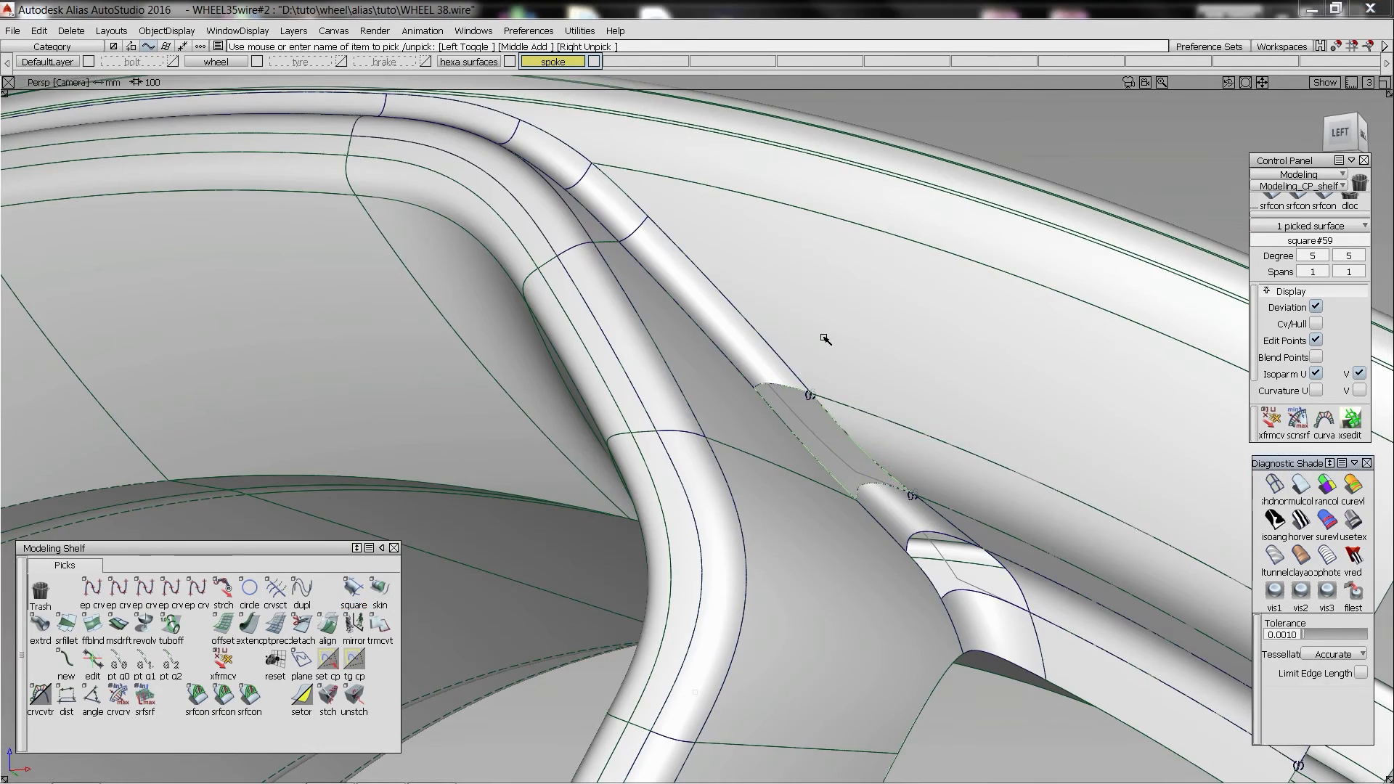
- Turn off the surface shading and check surface continuity along the edges of the upper Square surface
click(1274, 485)
click(857, 443)
mouse_move(897, 421)
alt+shift+mouse_down()
mouse_move(951, 554)
mouse_move(934, 542)
mouse_move(957, 558)
mouse_move(960, 537)
alt+shift+mouse_up()
click(959, 561)
click(250, 697)
click(766, 392)
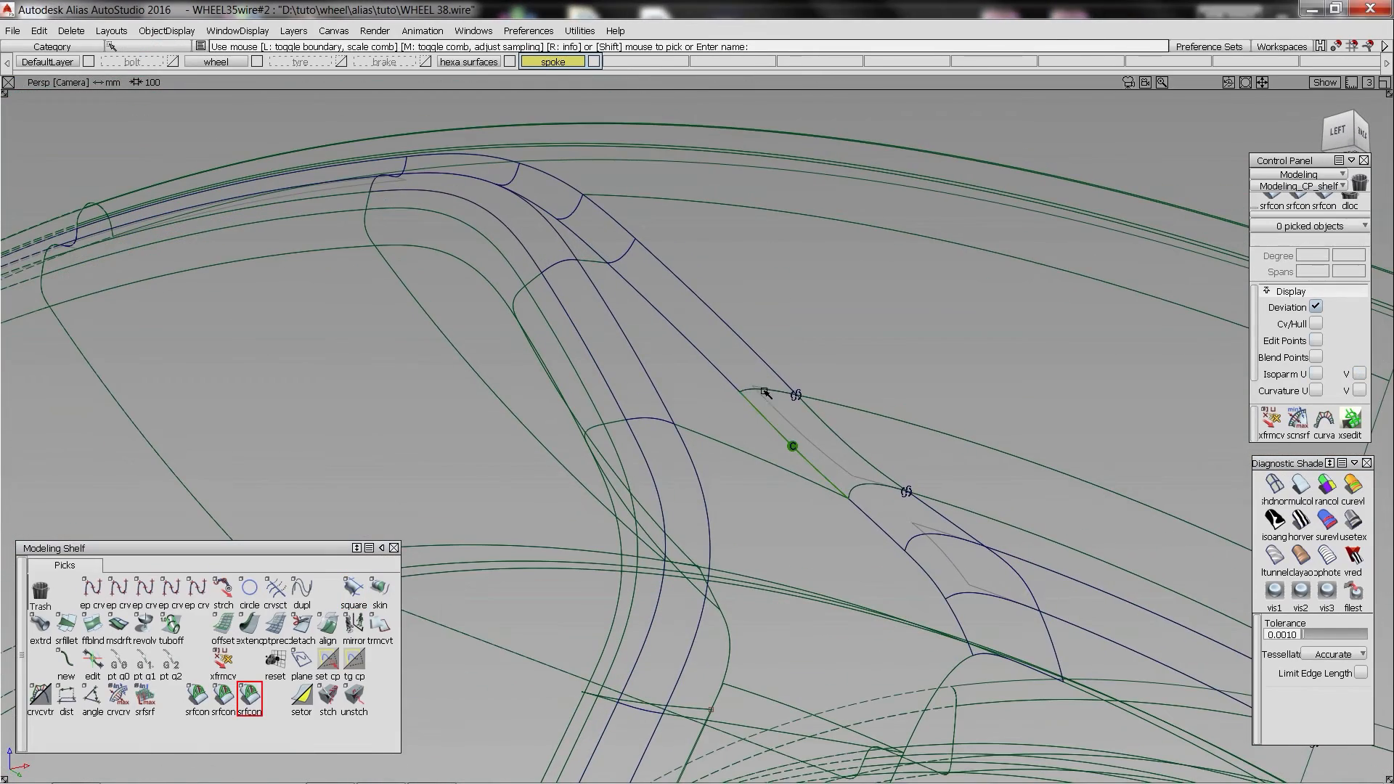
- Align both end edges of the upper Square surface to the adjoining fillet sections with G1 continuity
click(328, 626)
click(763, 390)
click(793, 418)
click(310, 197)
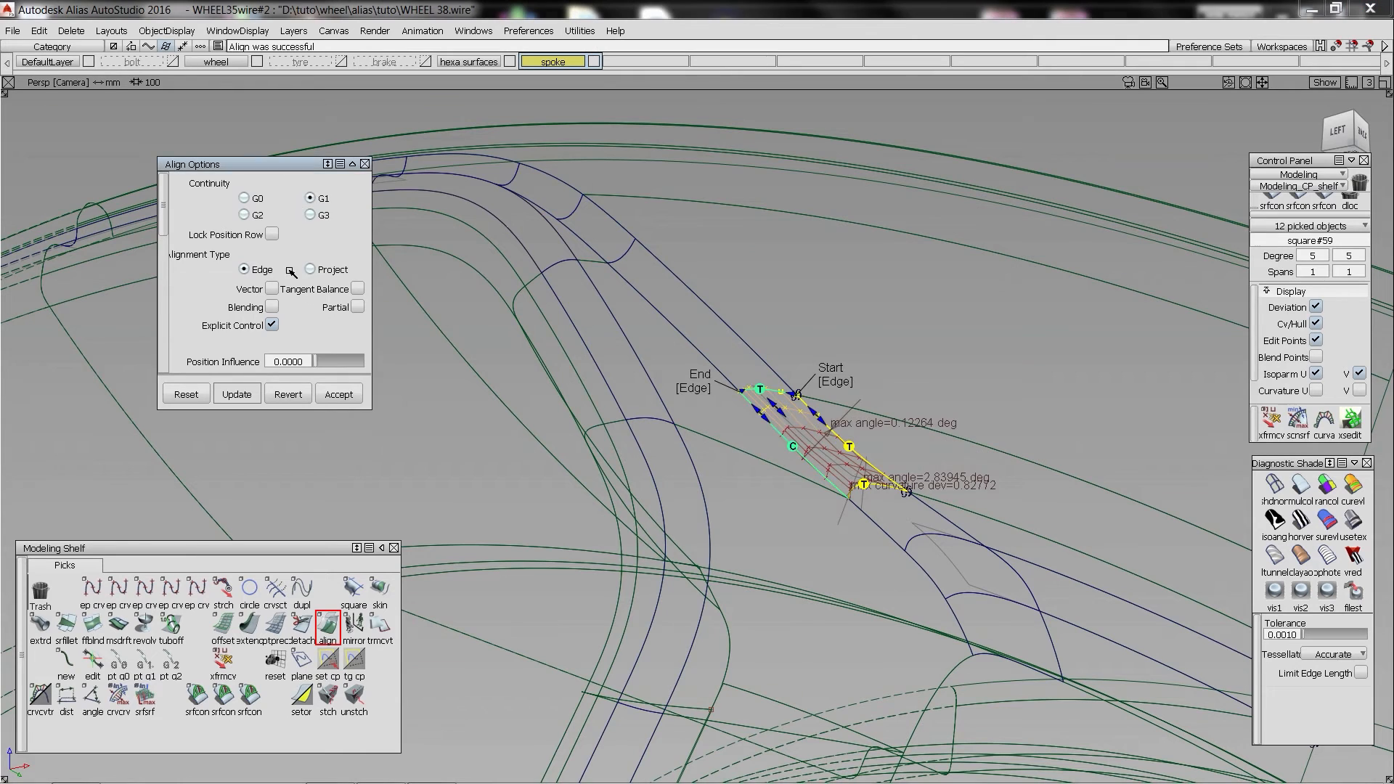
scroll(290, 270, down, 5)
click(865, 483)
click(900, 495)
click(884, 488)
scroll(286, 263, down, 1)
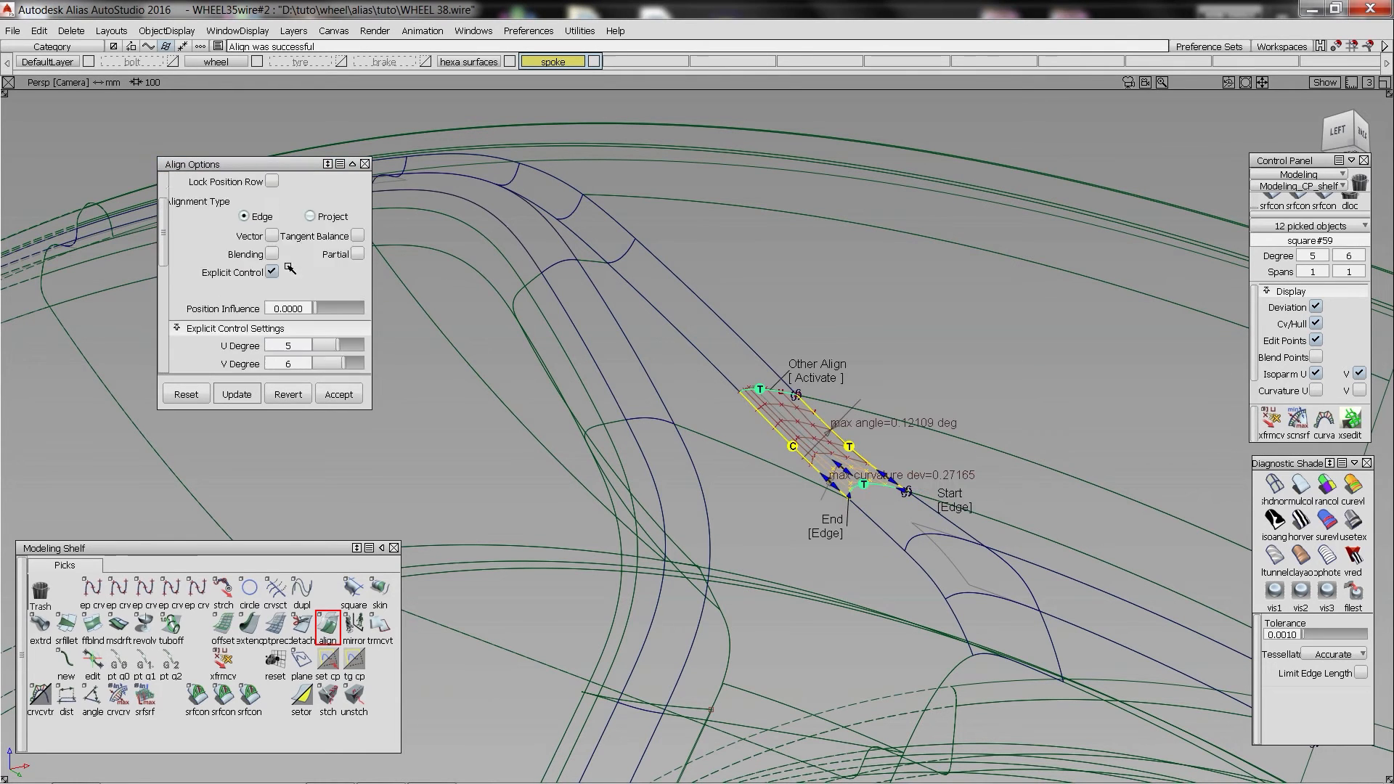
- Enable the Vector option for the alignment at the upper Square surface's lower end and set its U degree to 6
scroll(282, 270, up, 1)
click(272, 289)
scroll(273, 279, down, 1)
scroll(275, 280, down, 2)
click(345, 327)
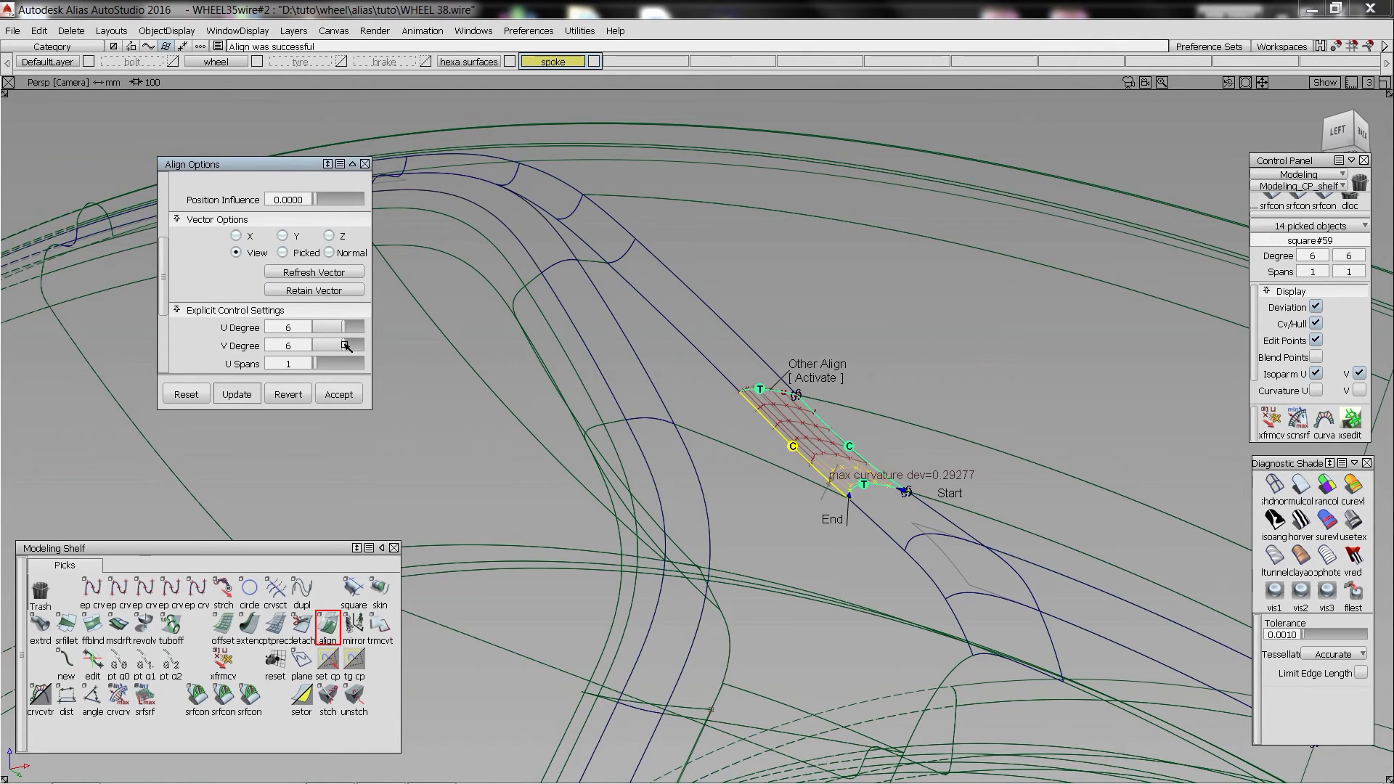
click(732, 480)
- Align the spoke-side edge of the lower Square surface to the adjoining surface with G2 continuity
mouse_move(969, 450)
alt+shift+mouse_down()
mouse_move(980, 417)
mouse_move(973, 447)
alt+shift+mouse_up()
click(930, 576)
click(932, 578)
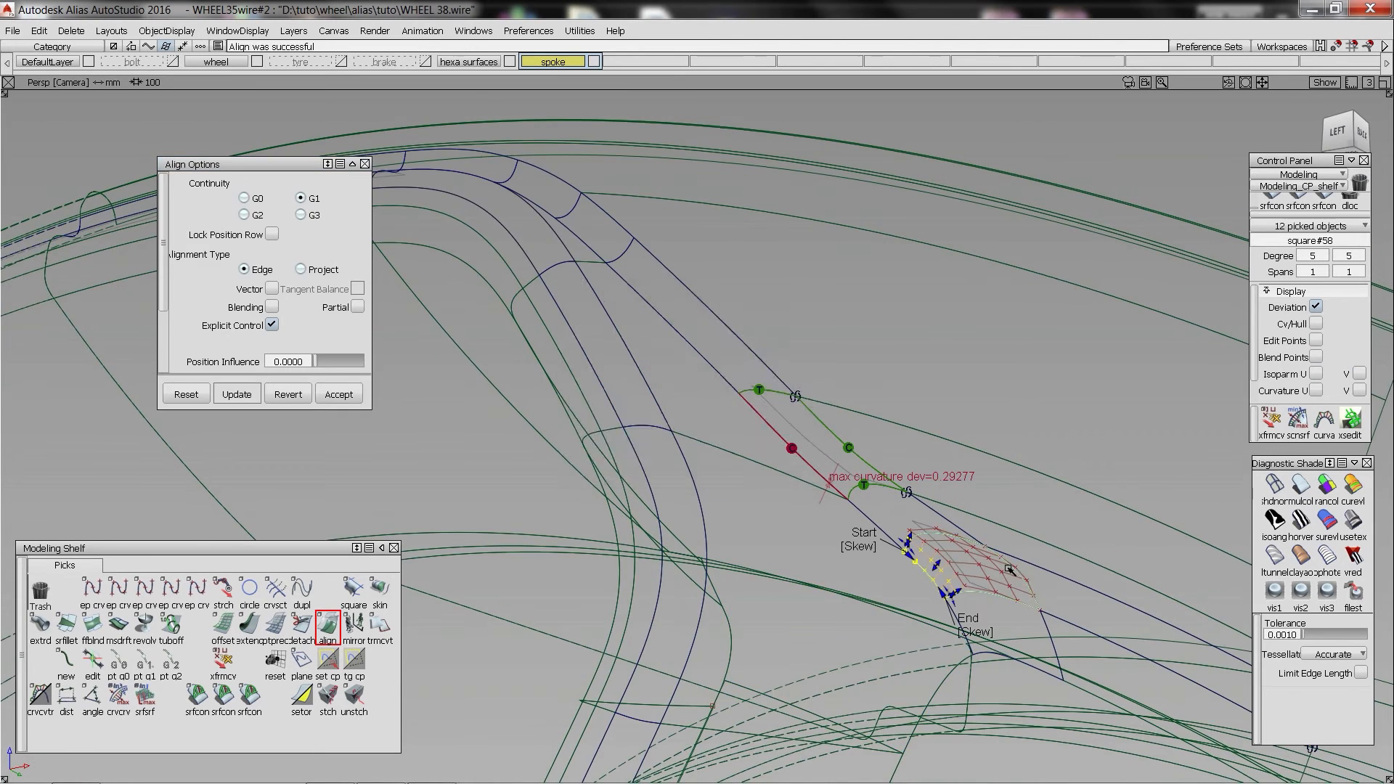
alt+shift+drag(1009, 570, 1005, 543)
scroll(296, 280, down, 2)
scroll(291, 281, up, 2)
scroll(273, 315, up, 5)
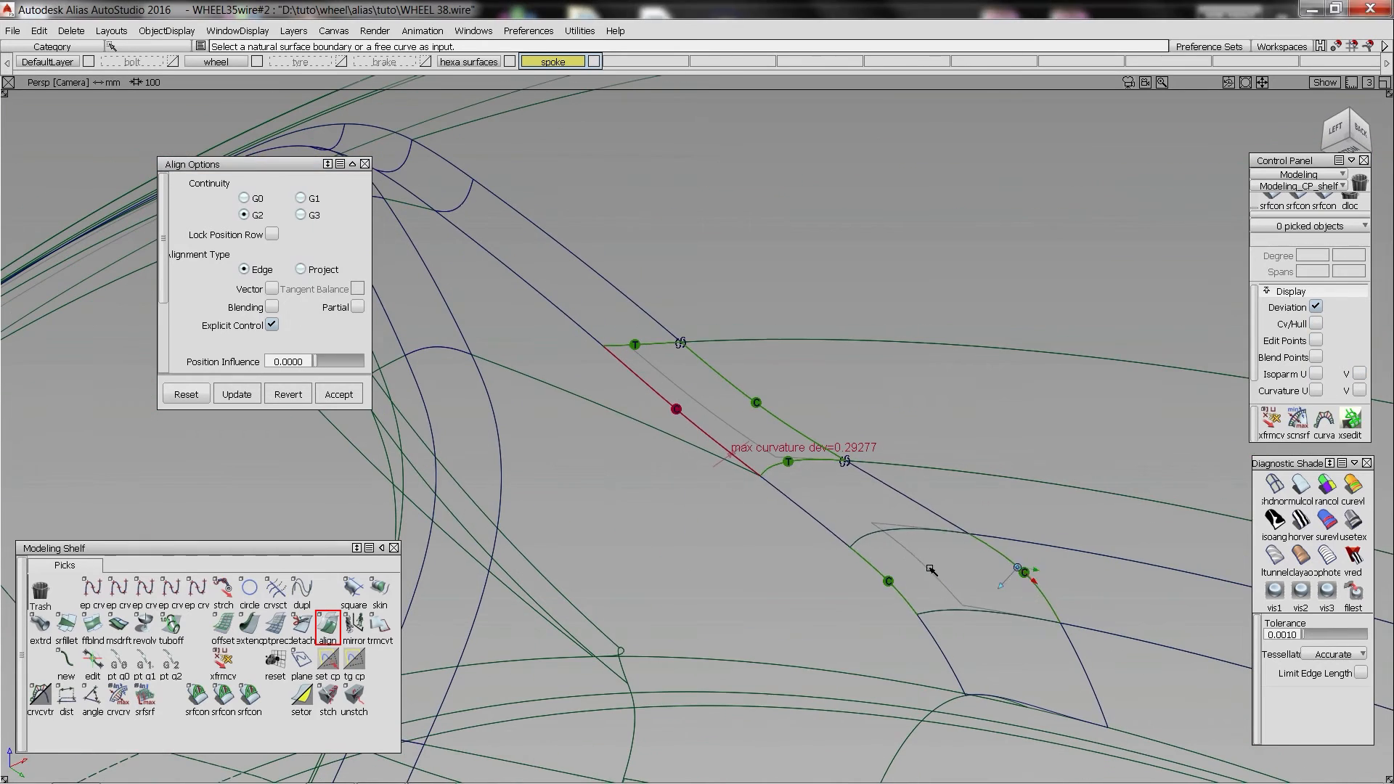
- Align the lower Square surface's upper edge to the middle fillet section using Vector alignment, U degree 7 and V degree 6
click(917, 539)
click(917, 538)
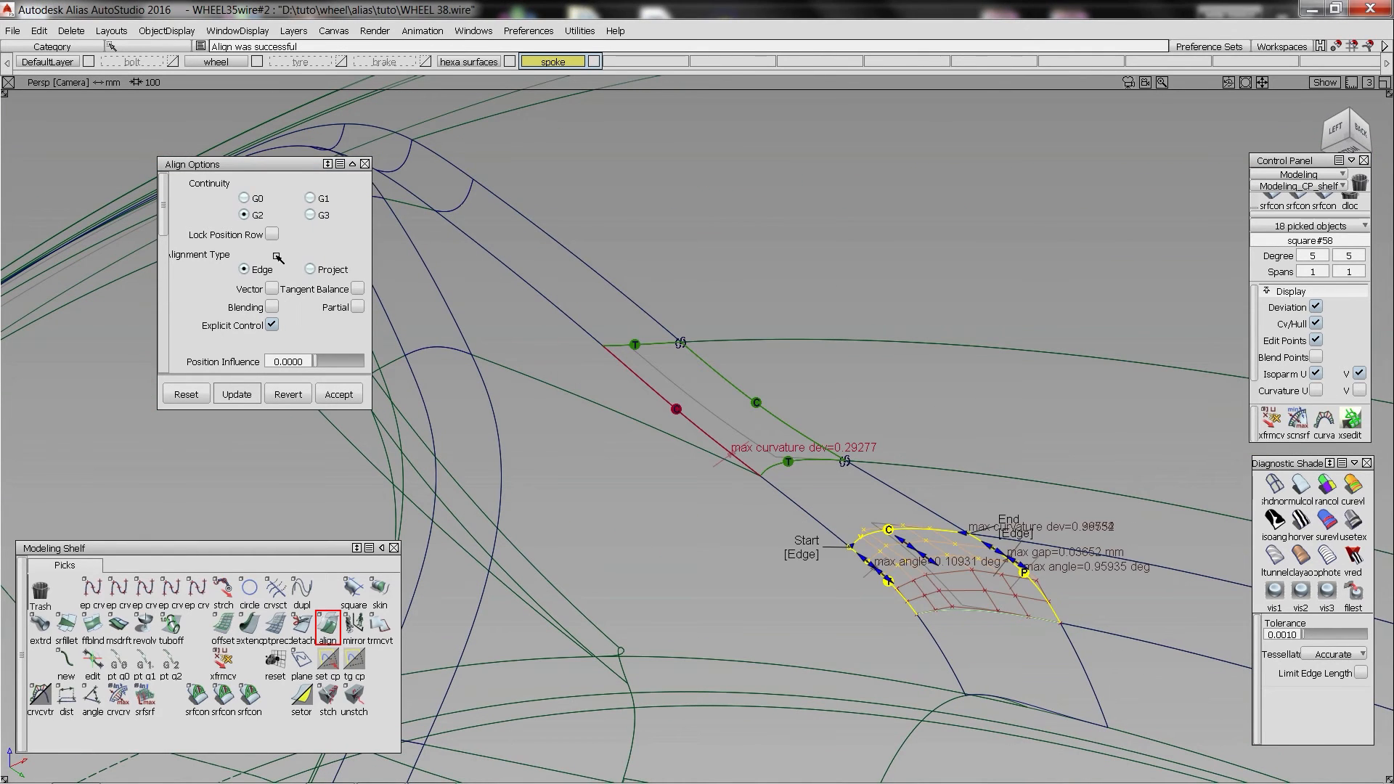
scroll(343, 369, down, 5)
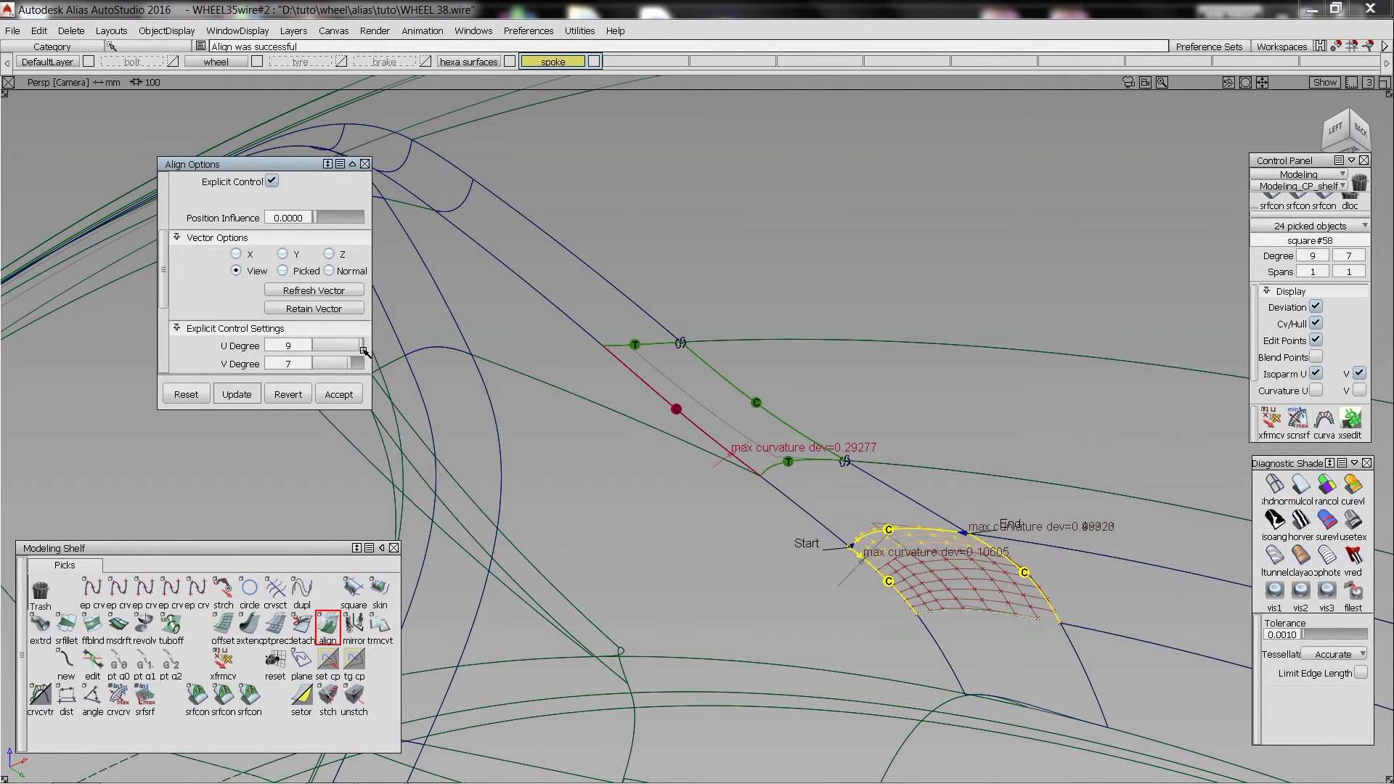
scroll(323, 330, up, 1)
drag(363, 351, 348, 311)
scroll(336, 274, down, 4)
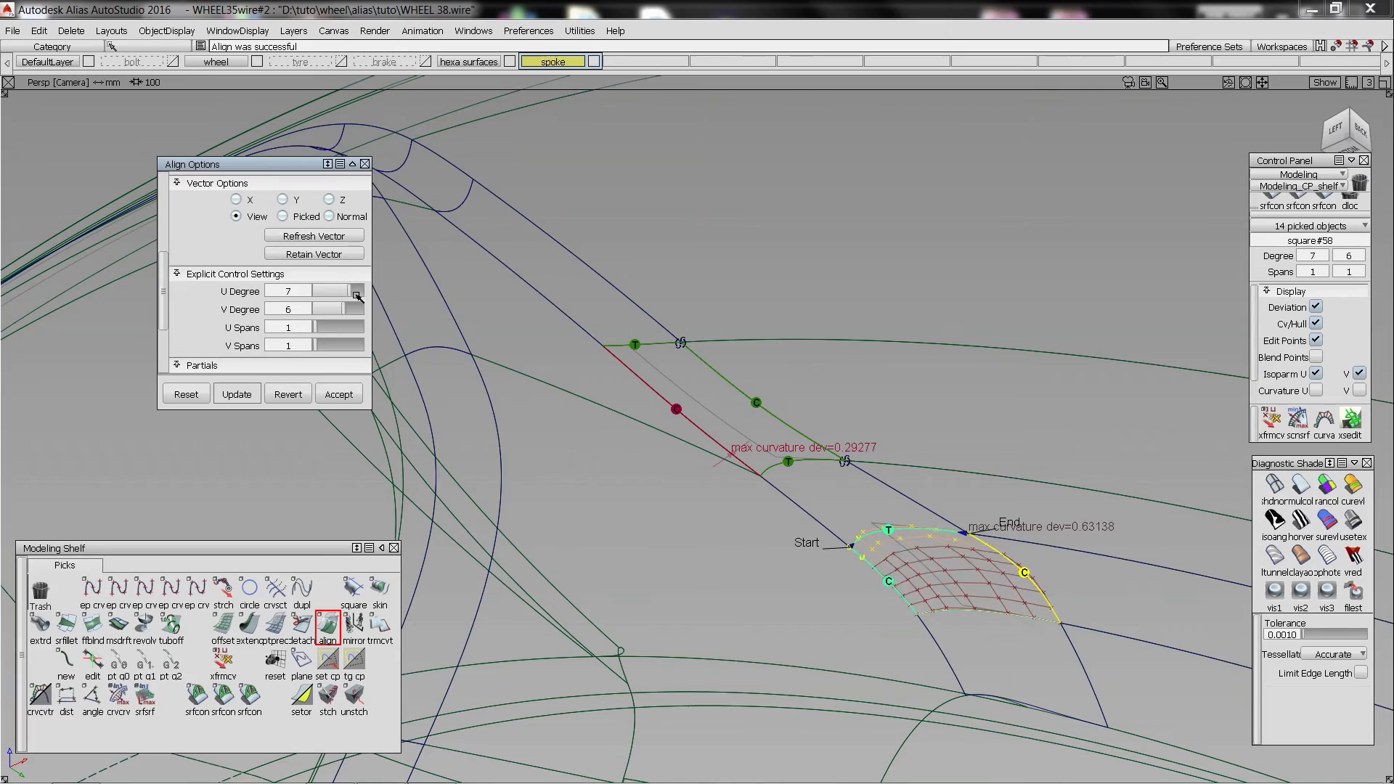
click(339, 395)
- Align the lower Square surface's bottom edge to the lower fillet with G1 continuity
click(993, 620)
click(1036, 625)
click(339, 394)
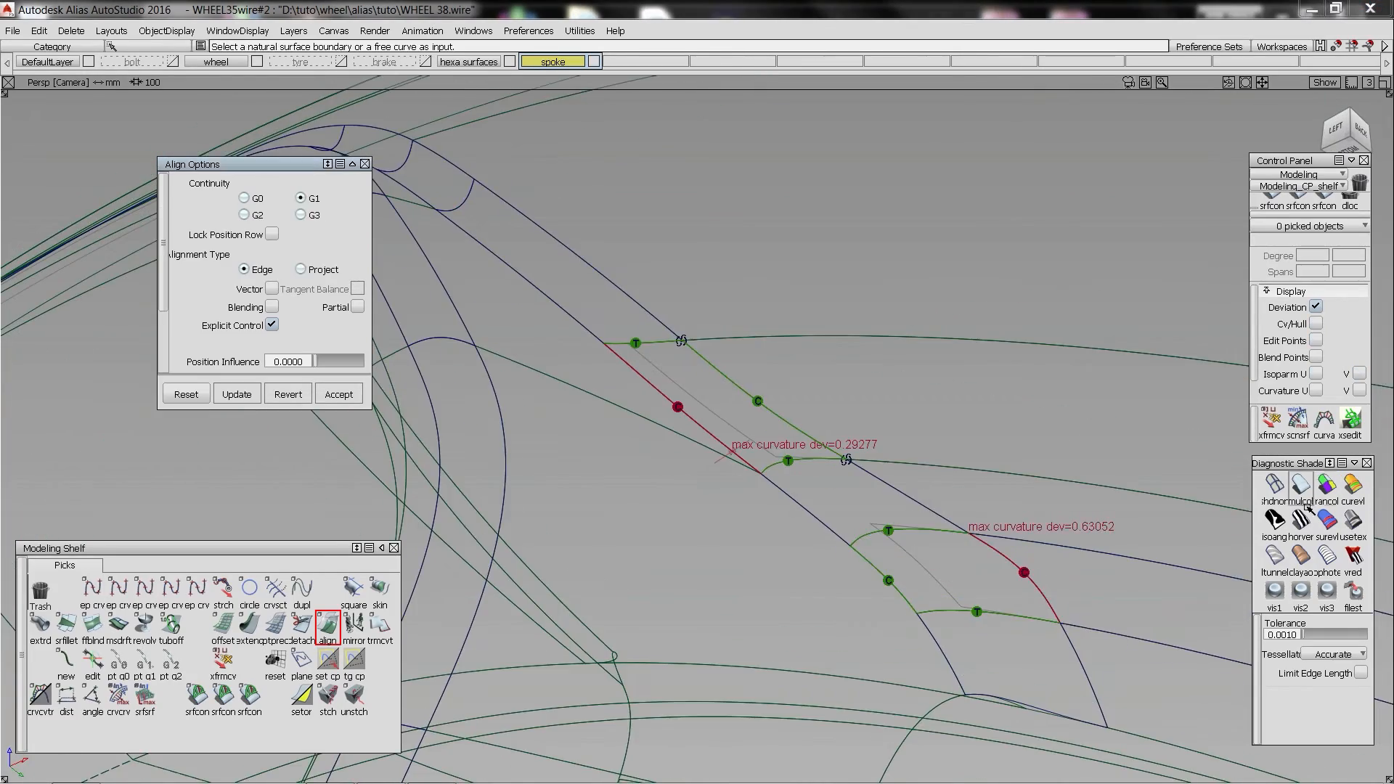
- Clear the continuity checks from the fillet surfaces and restore the multi-color shaded display
click(1301, 521)
alt+shift+drag(679, 343, 901, 480)
key(alt+m)
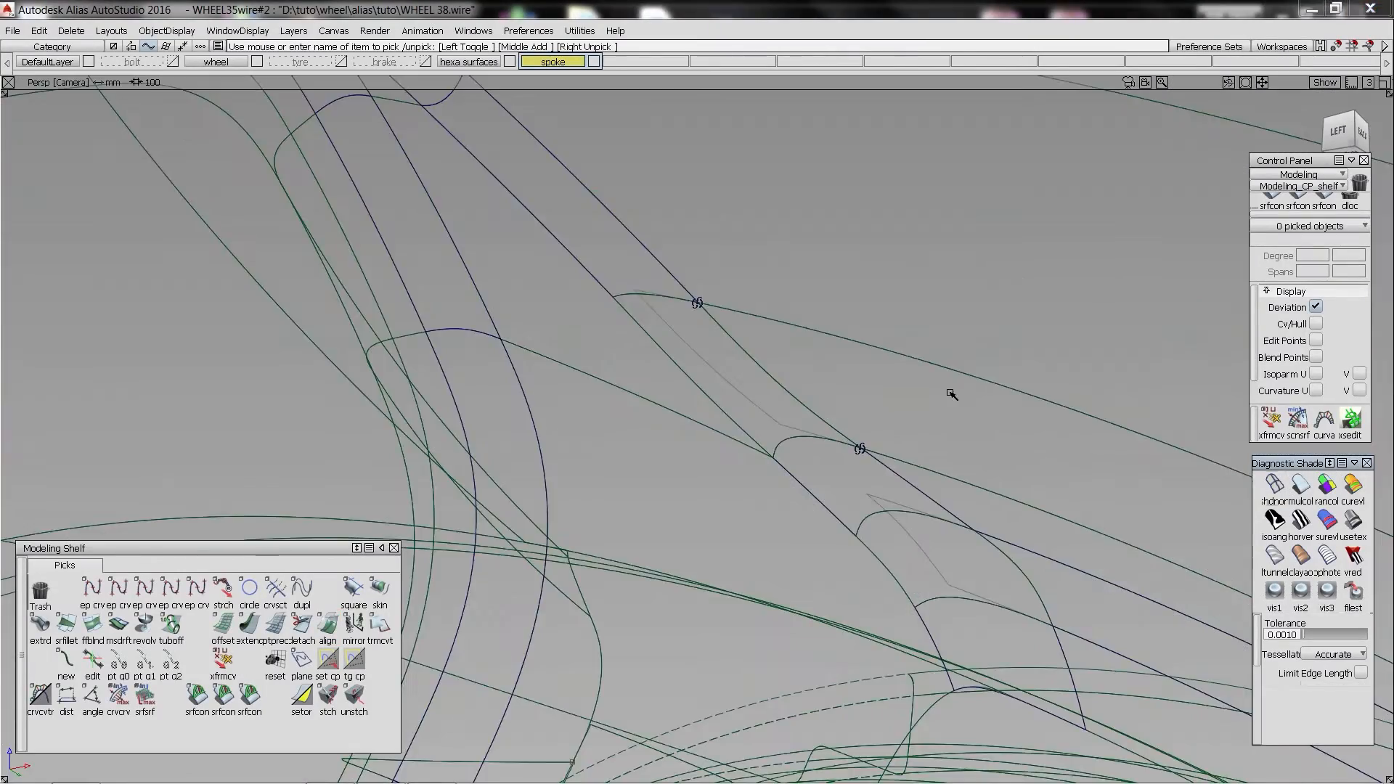
key(alt+m)
key(alt+m)
mouse_move(729, 389)
alt+shift+mouse_down()
mouse_move(1006, 376)
mouse_move(1017, 457)
mouse_move(962, 490)
mouse_move(1002, 290)
mouse_move(870, 380)
mouse_move(908, 407)
alt+shift+mouse_up()
click(1301, 486)
key(alt+m)
- Untrim the spoke's back surface at its hub end
alt+shift+drag(989, 443, 1069, 581)
alt+shift+right_drag(1067, 587, 966, 542)
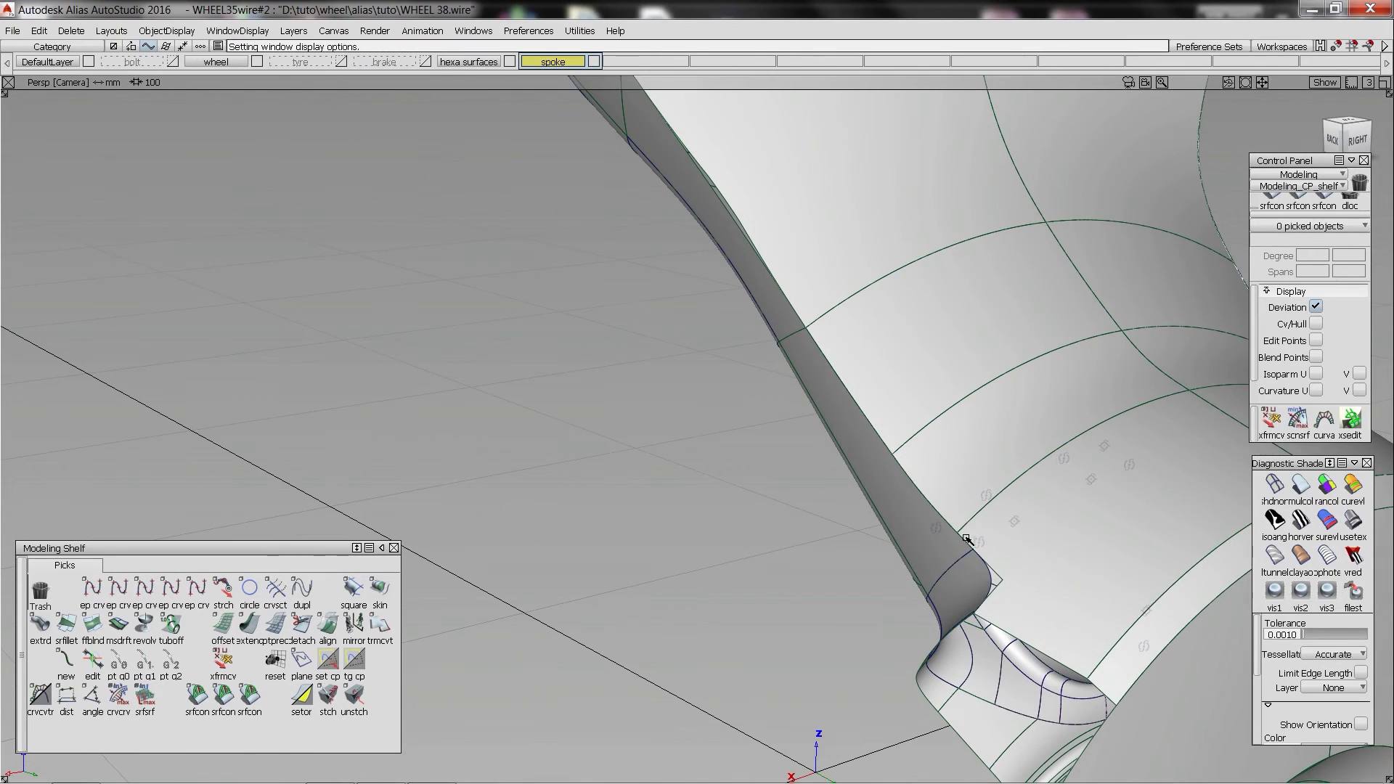
ctrl+shift+drag(965, 542, 949, 498)
click(949, 498)
ctrl+shift+right_drag(950, 498, 996, 575)
click(992, 579)
key(space)
click(1000, 581)
key(space)
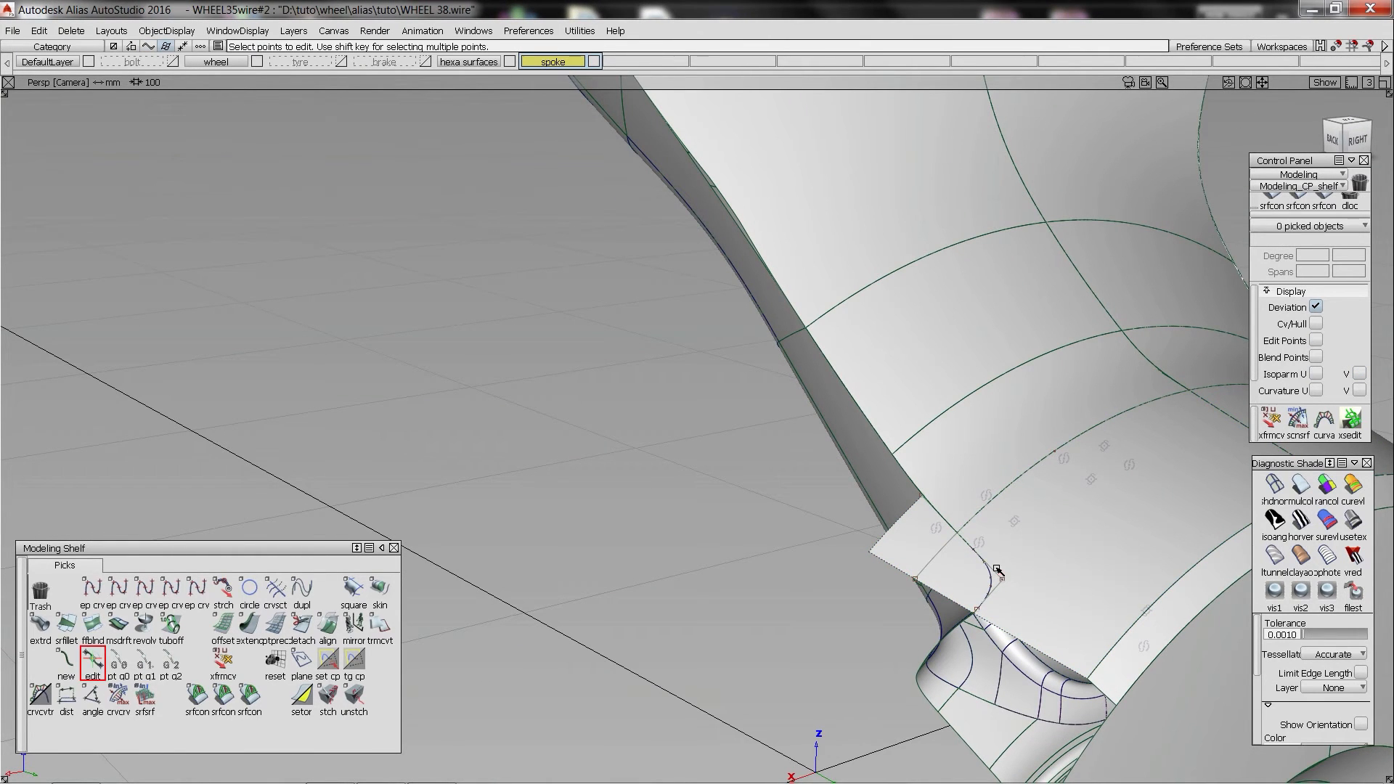
- Trim the spoke's back surface at the hub end along its rounded boundary, keeping the hub-side region
ctrl+shift+right_drag(998, 576, 996, 575)
click(996, 581)
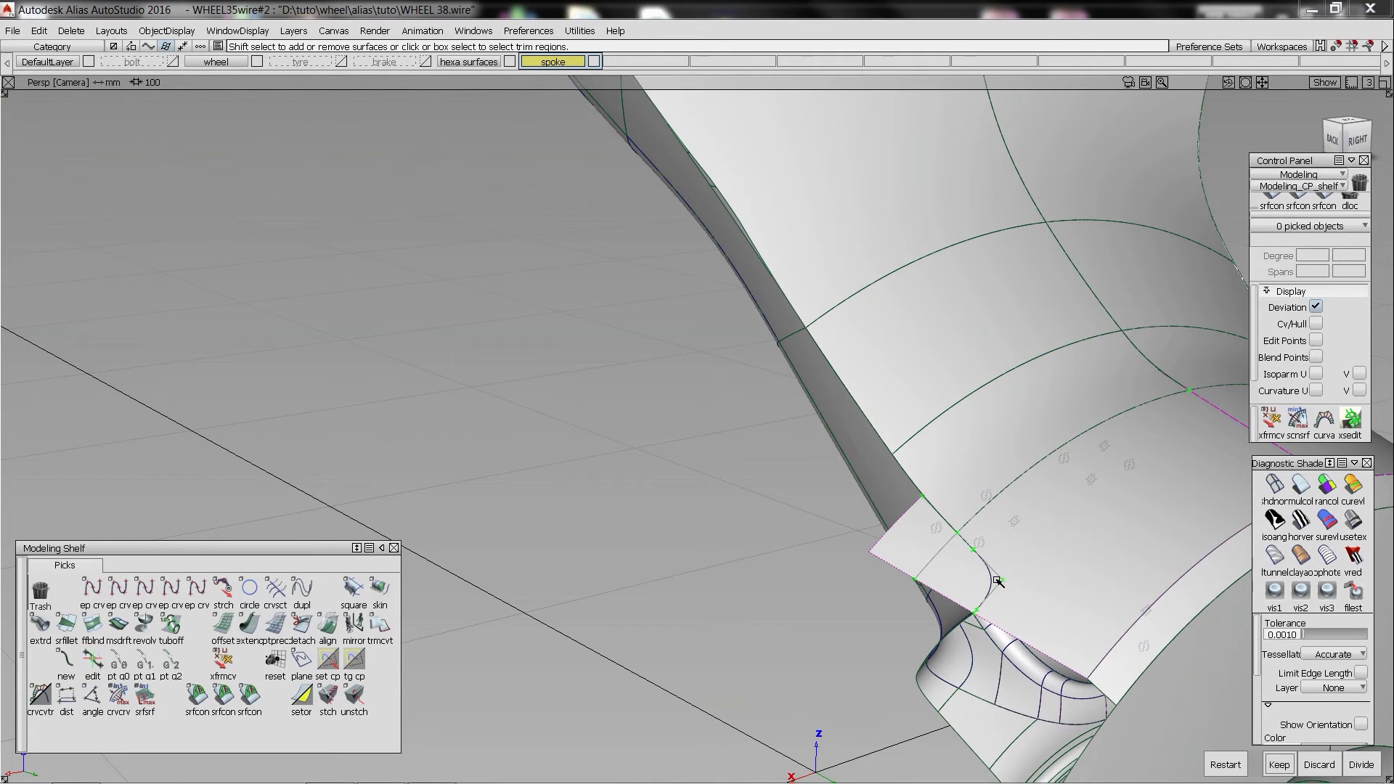
click(1029, 549)
key(space)
key(ctrl+z)
key(space)
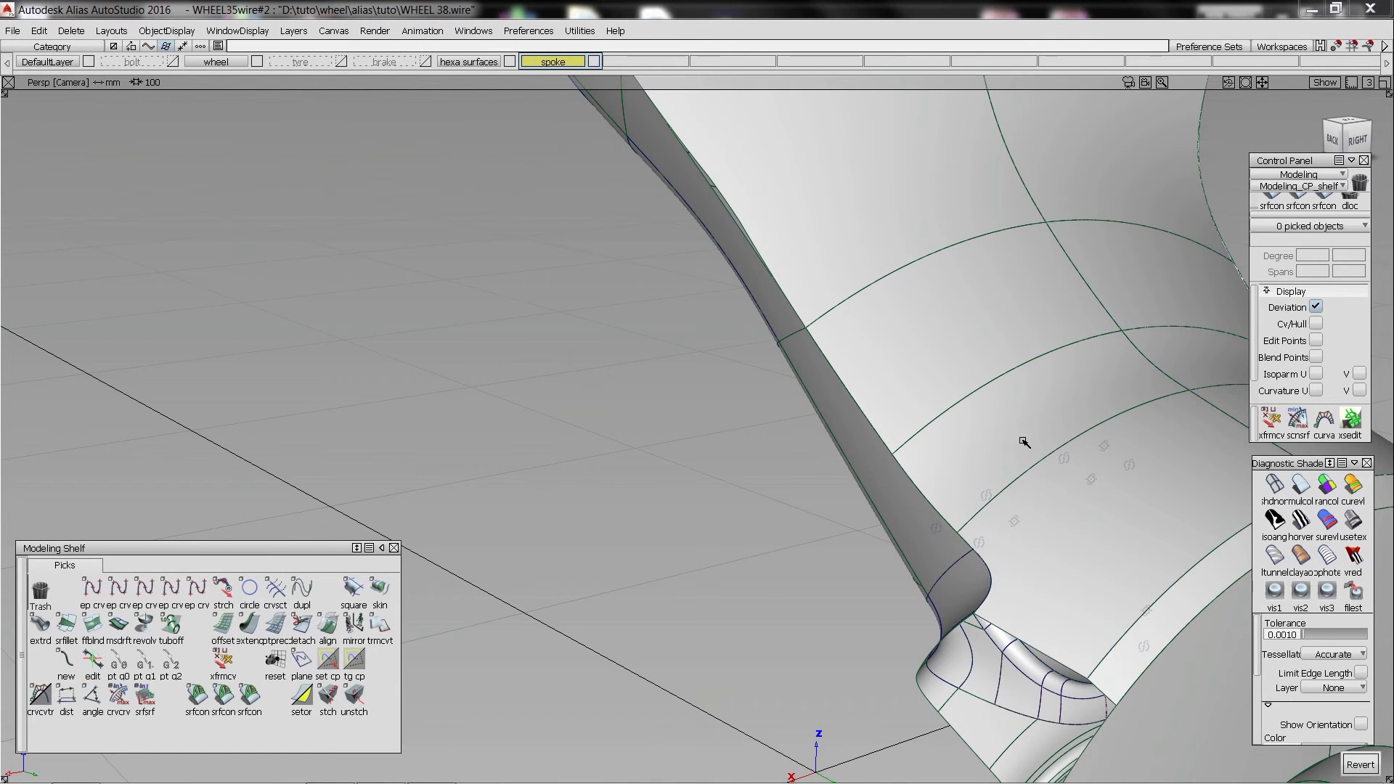
- Untrim the revolved back surface at the curved opening edge and trim it back to the opening's boundary
alt+shift+middle_drag(1005, 203, 1000, 458)
alt+shift+drag(799, 407, 771, 303)
alt+shift+right_drag(735, 331, 835, 348)
ctrl+shift+drag(718, 334, 777, 327)
click(717, 315)
ctrl+shift+right_drag(778, 327, 786, 328)
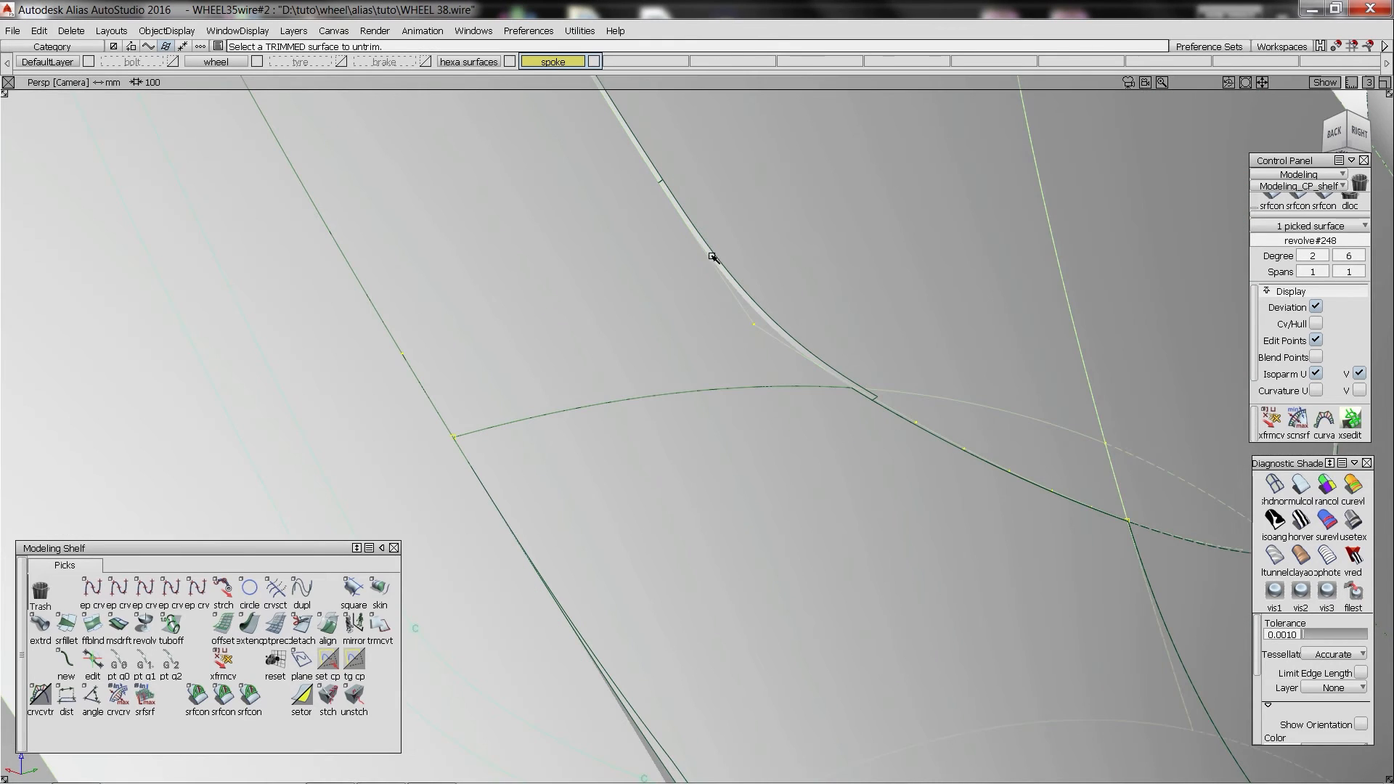
click(755, 322)
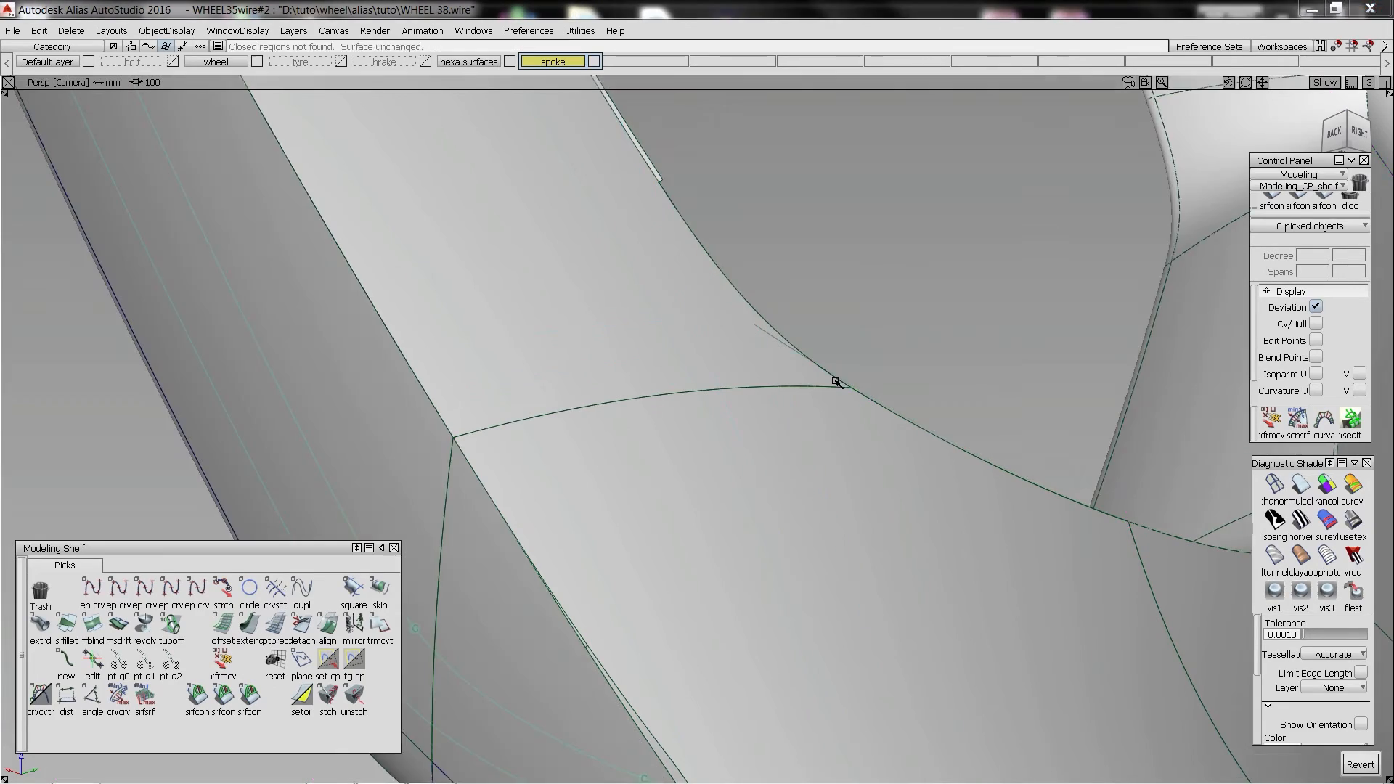
- Set the surface fillet's chordal length to 1
alt+shift+right_drag(838, 380, 831, 334)
alt+shift+drag(831, 333, 735, 373)
key(ctrl+l)
key(ctrl+m)
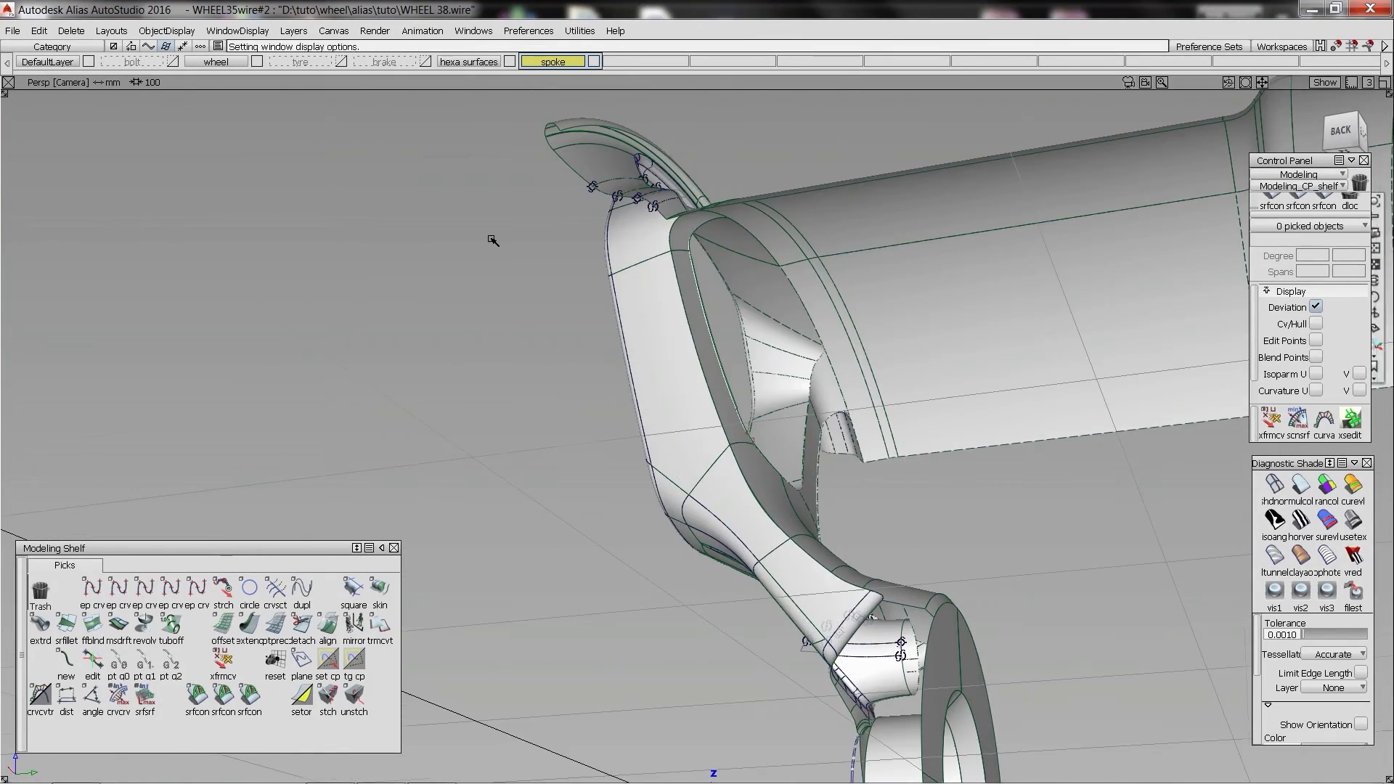
click(66, 627)
drag(304, 262, 183, 245)
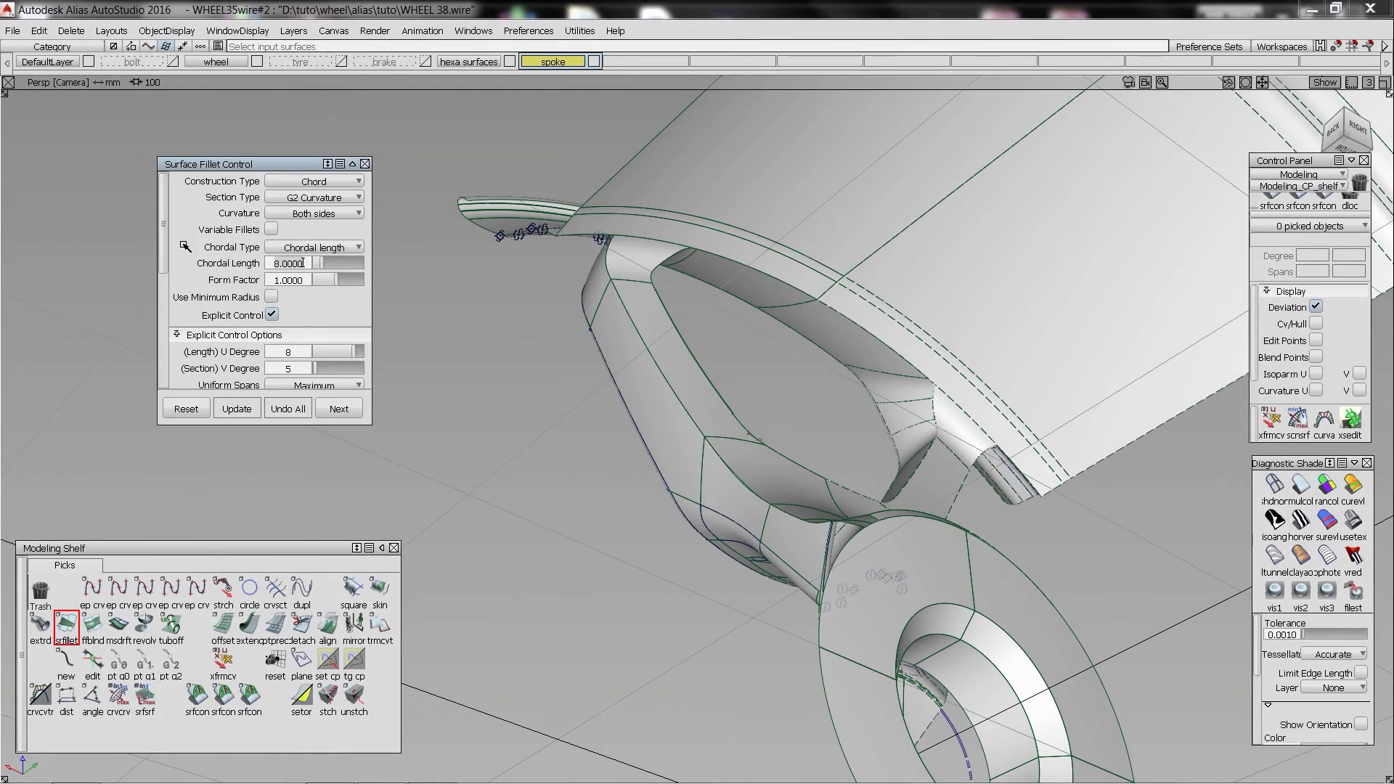
- Untrim the revolved back surface beside the spoke's ring-end fillet
alt+shift+drag(663, 237, 591, 233)
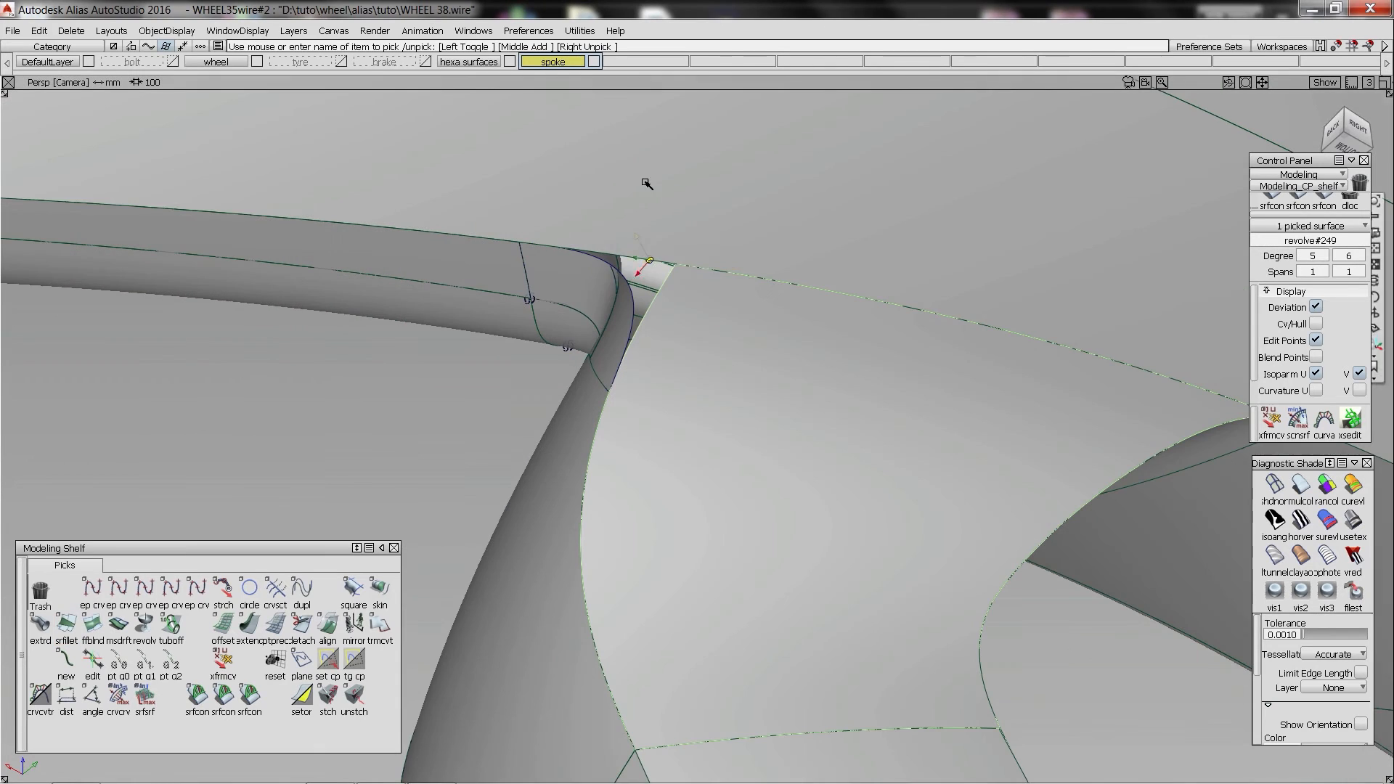
click(666, 266)
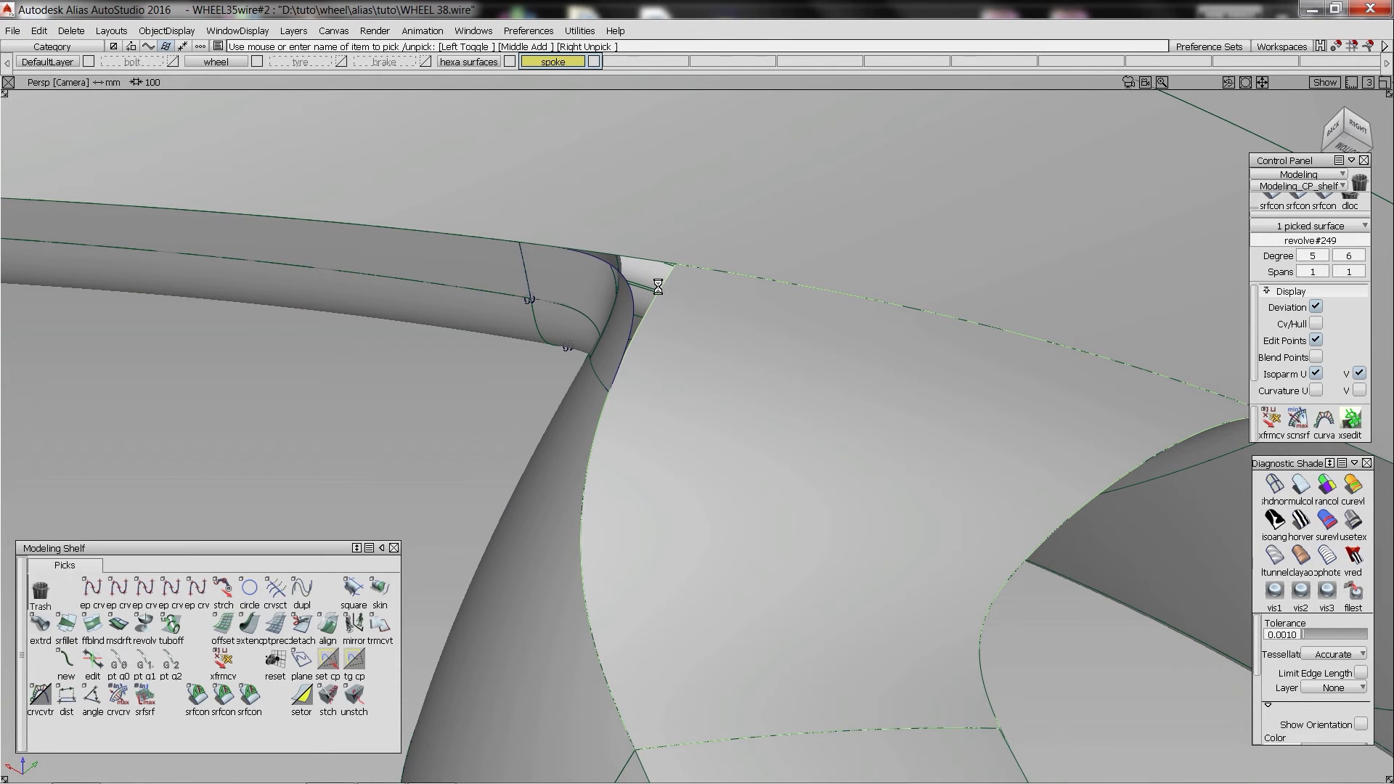
ctrl+shift+drag(660, 289, 639, 282)
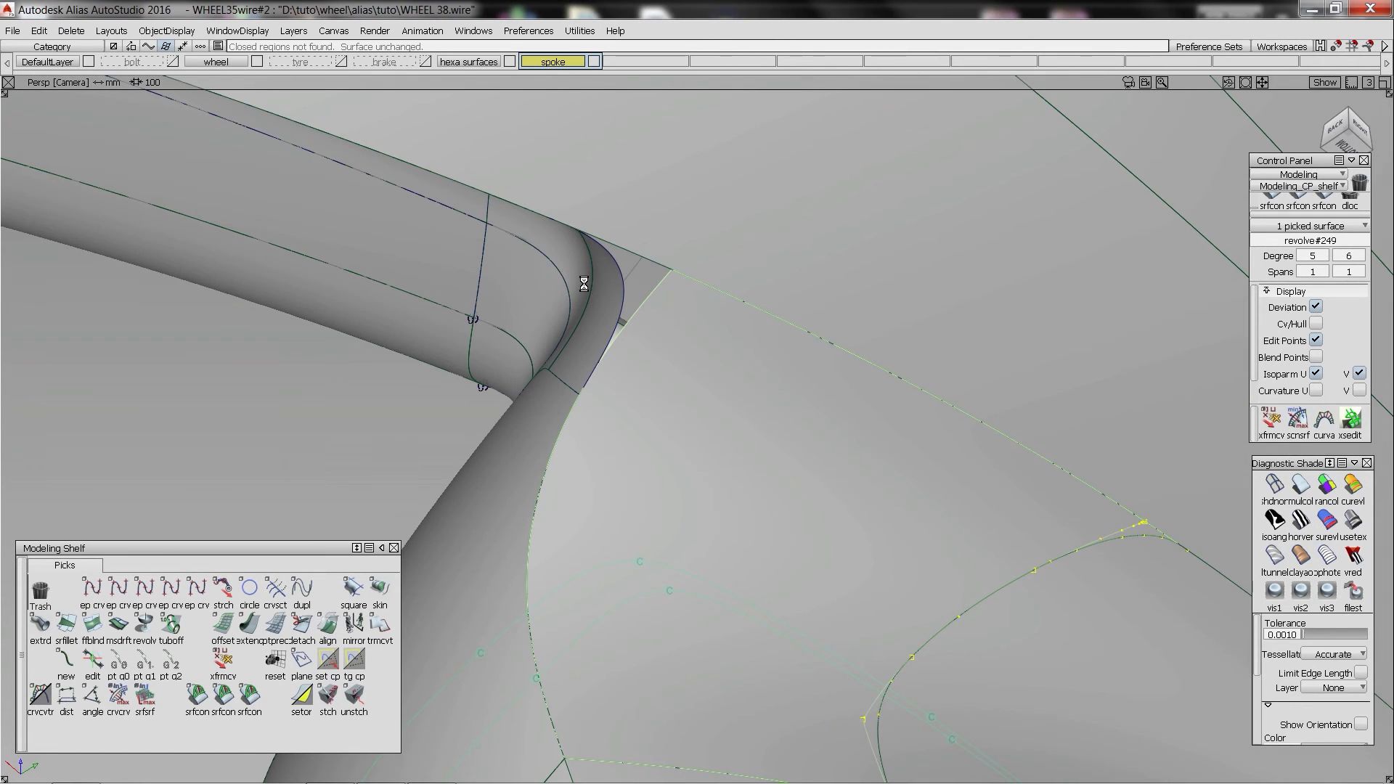
key(ctrl+z)
alt+shift+drag(673, 326, 621, 282)
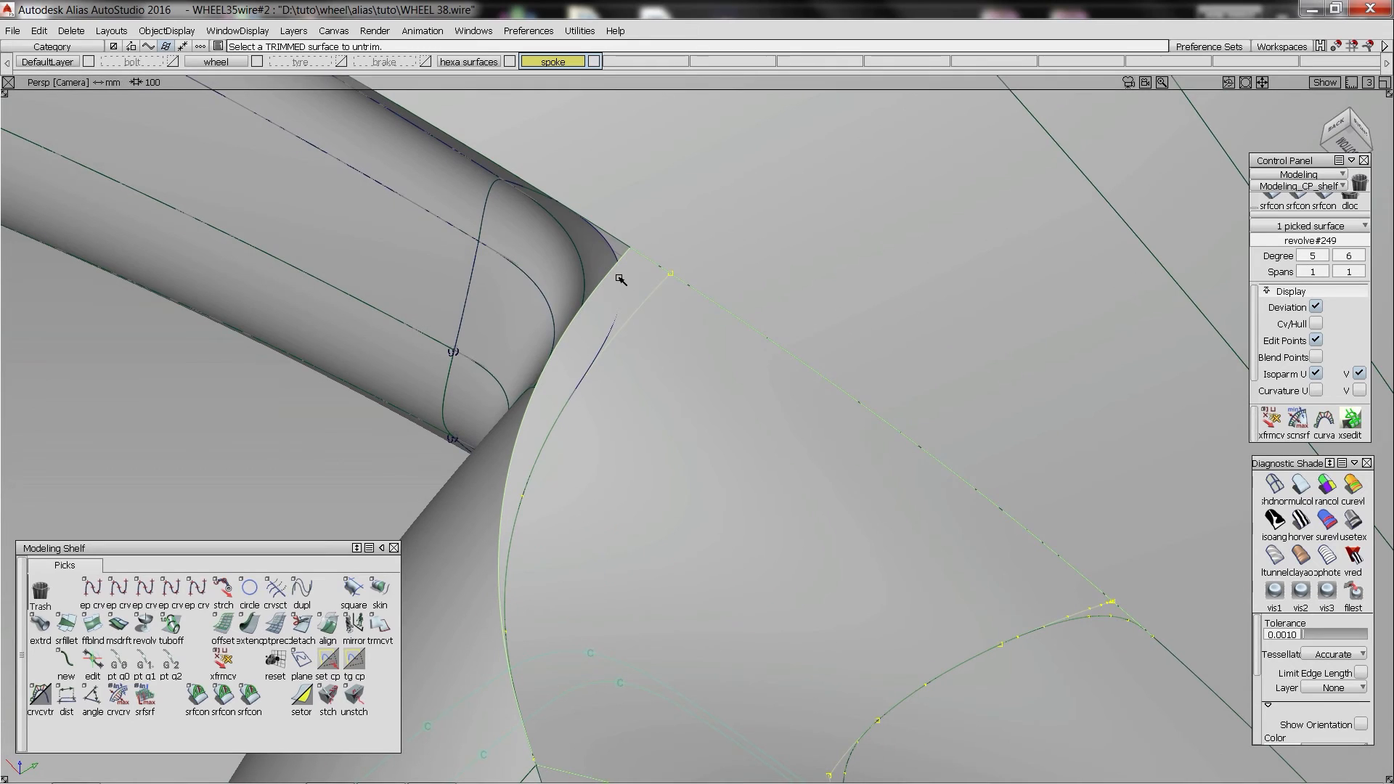
- Extend the curve on surface along the ring-end fillet edge and delete the old trimming curve beside it
click(610, 262)
click(638, 279)
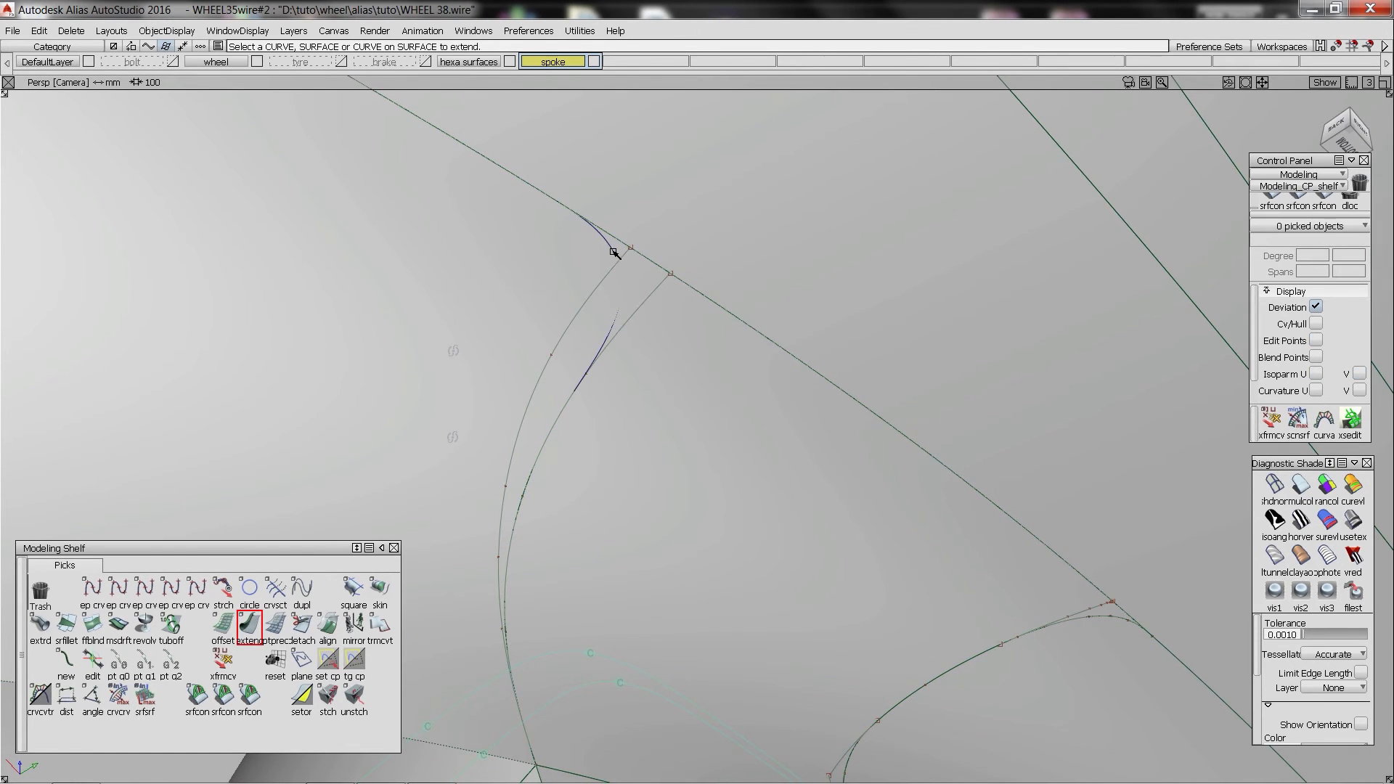
click(623, 256)
key(ctrl+z)
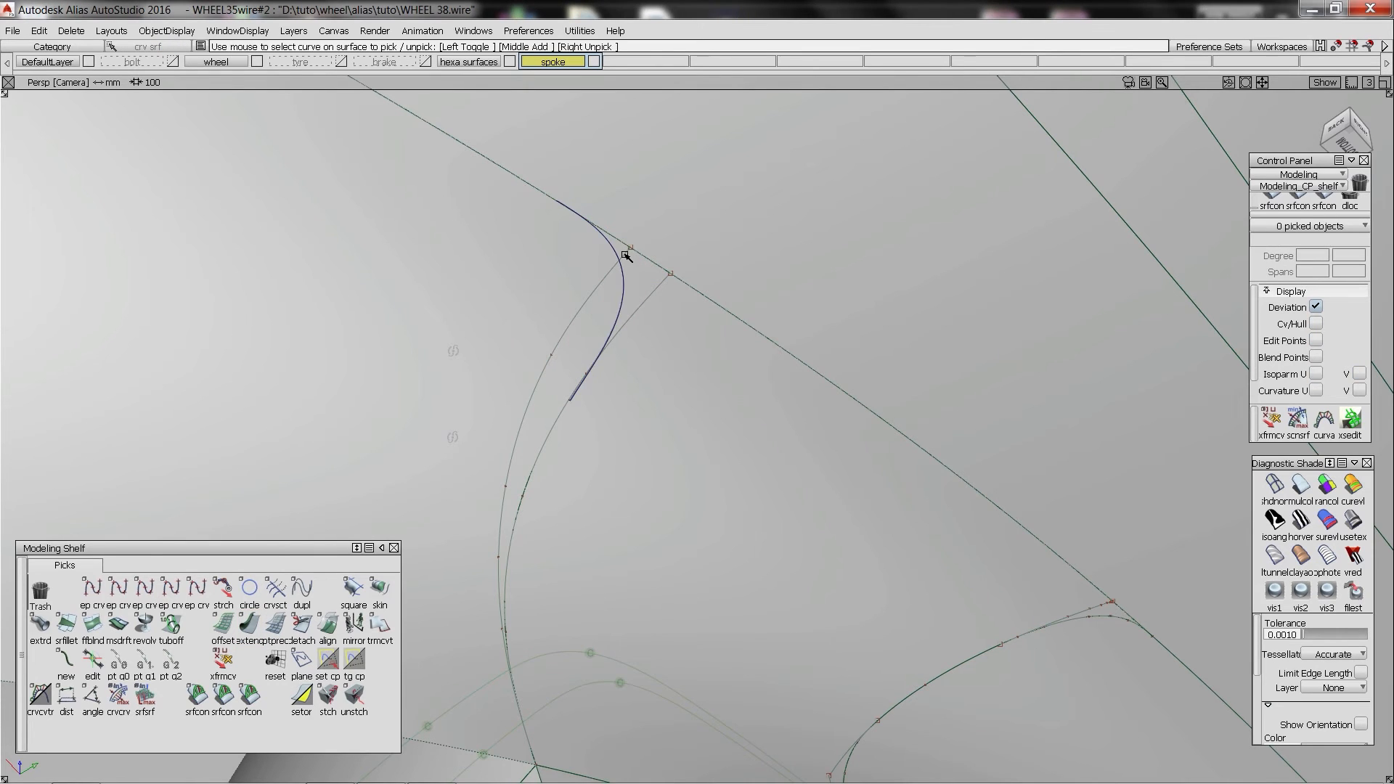
click(624, 255)
key(Delete)
- Intersect the revolved back surface with its neighbouring surfaces and trim it to the ring-end fillet edge
click(607, 262)
click(639, 281)
key(ctrl+i)
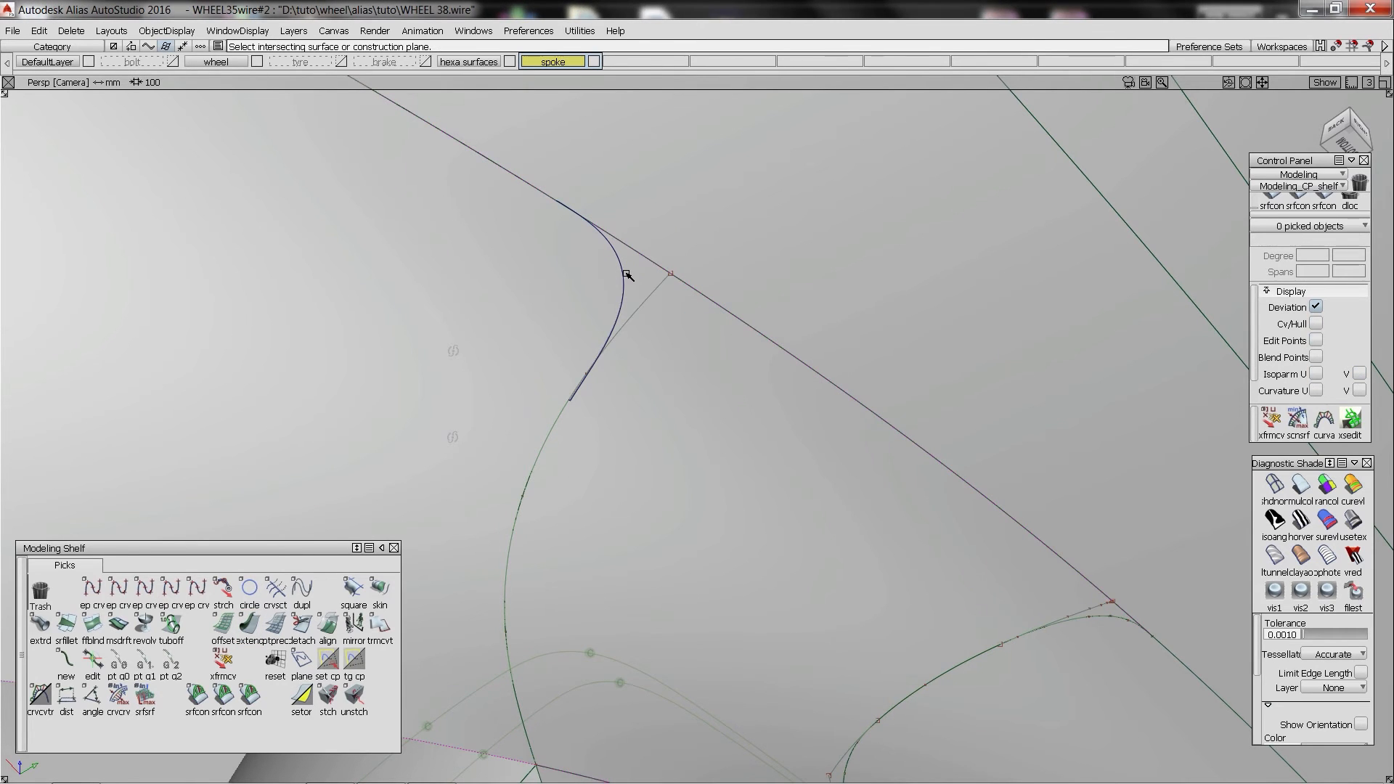
click(657, 302)
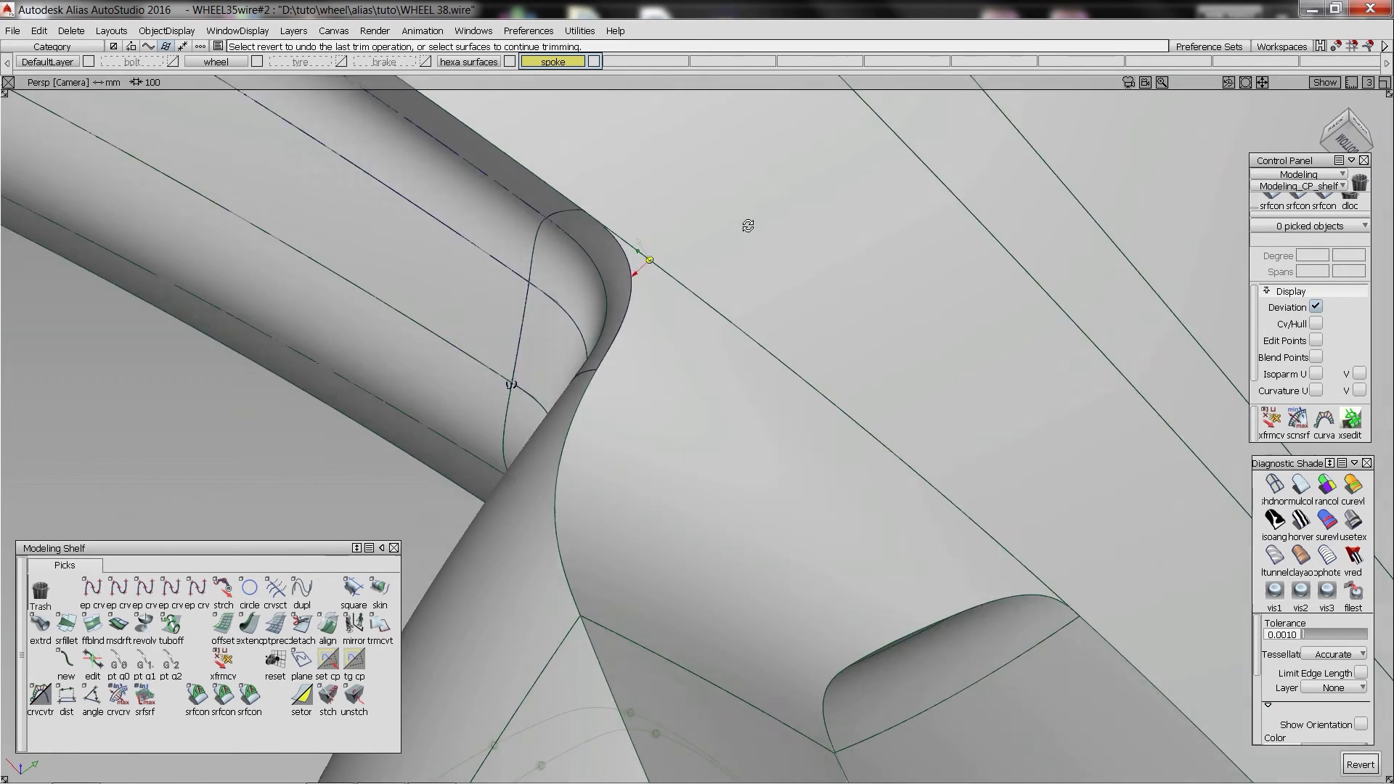
- Try to pick the spoke's side and back surfaces along the outer back edge for a surface fillet, and undo the selection
double_click(66, 625)
mouse_move(626, 203)
alt+shift+mouse_down()
mouse_move(580, 217)
mouse_move(1021, 345)
mouse_move(638, 211)
alt+shift+mouse_up()
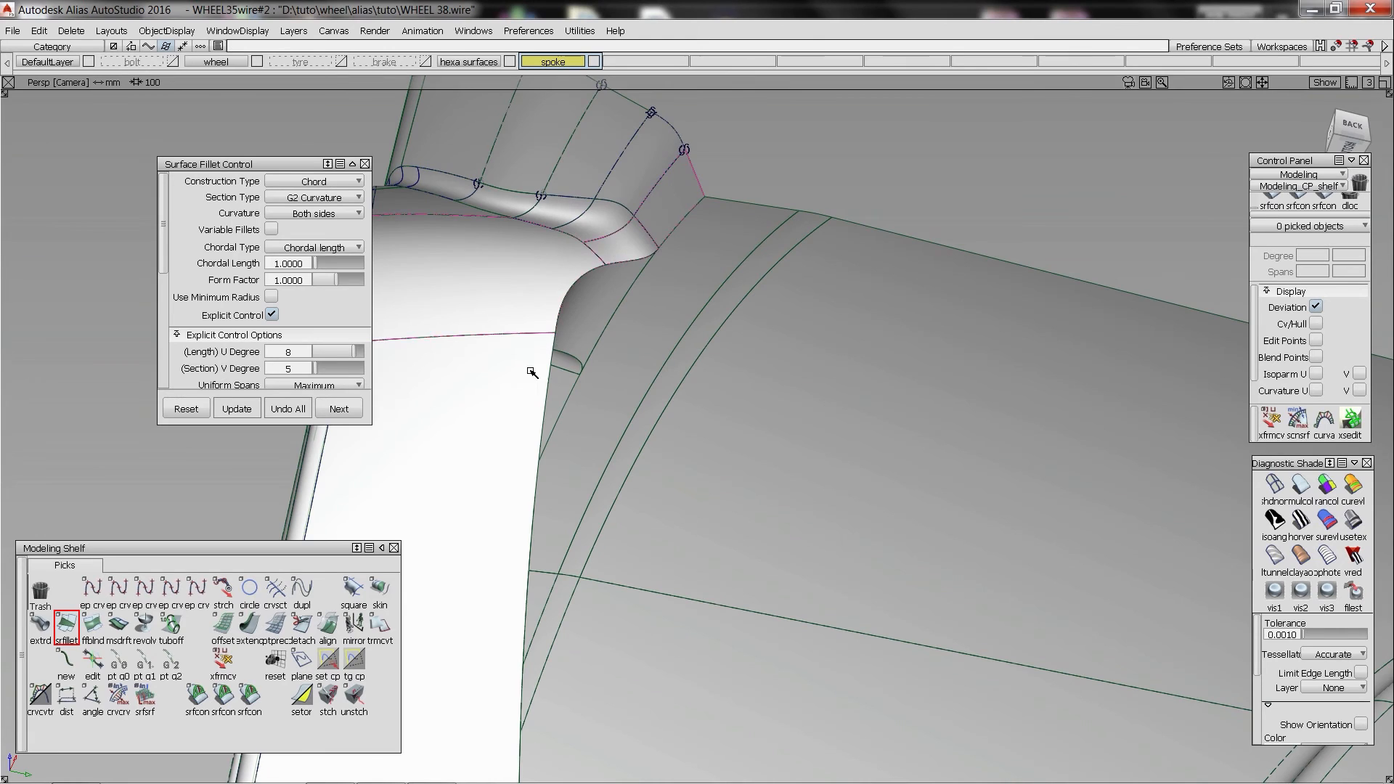
alt+shift+drag(532, 373, 531, 502)
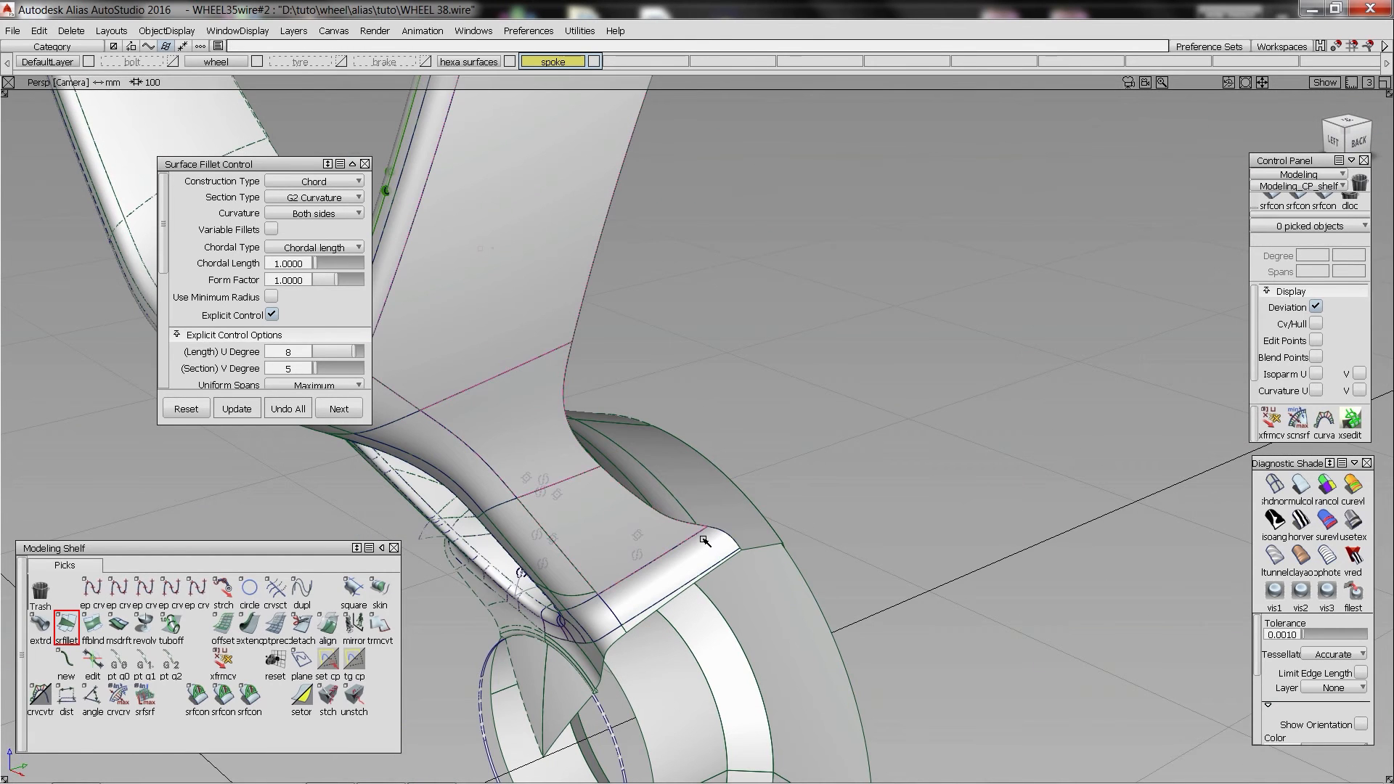
mouse_move(760, 563)
alt+shift+right_down()
mouse_move(731, 595)
mouse_move(744, 555)
alt+shift+right_up()
alt+shift+drag(745, 554, 775, 400)
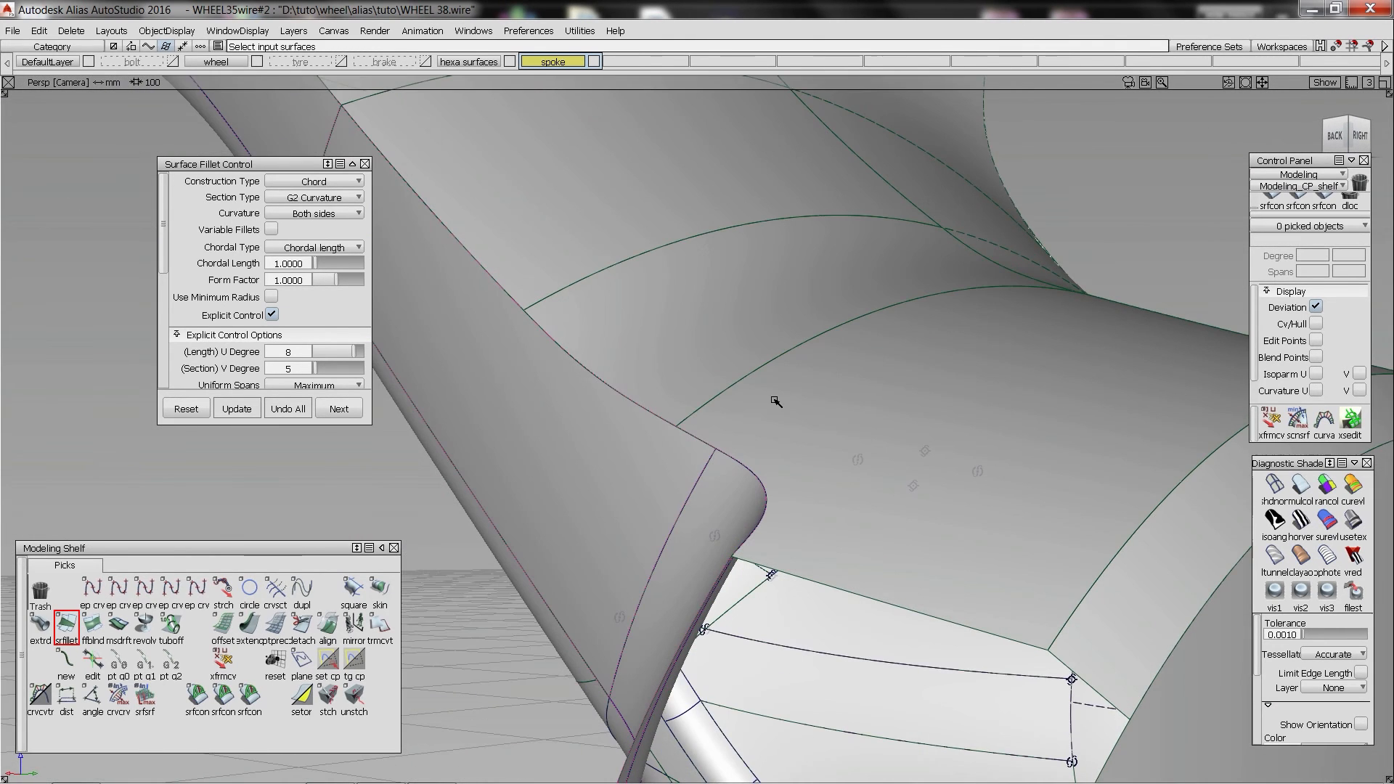
click(656, 339)
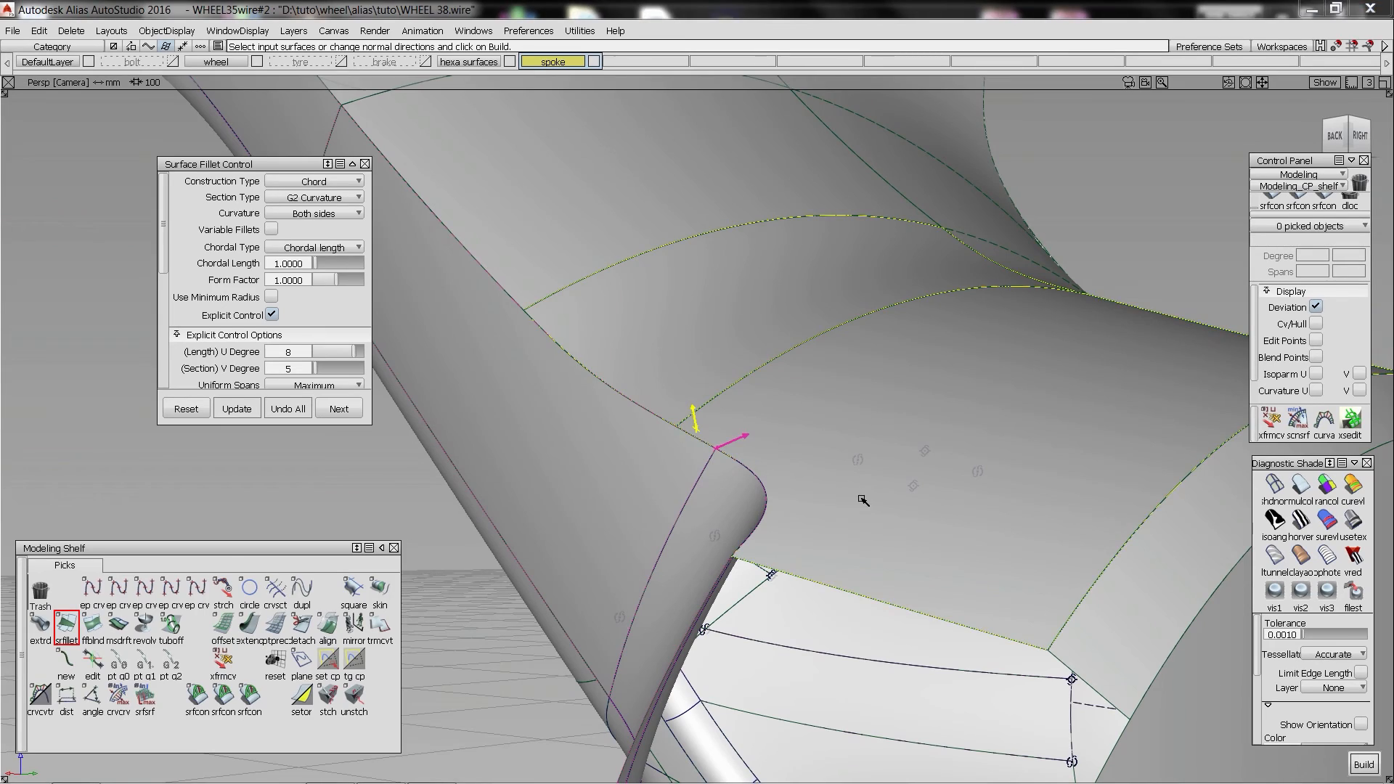
alt+shift+drag(859, 485, 656, 345)
alt+shift+drag(605, 235, 514, 229)
alt+shift+drag(593, 268, 623, 258)
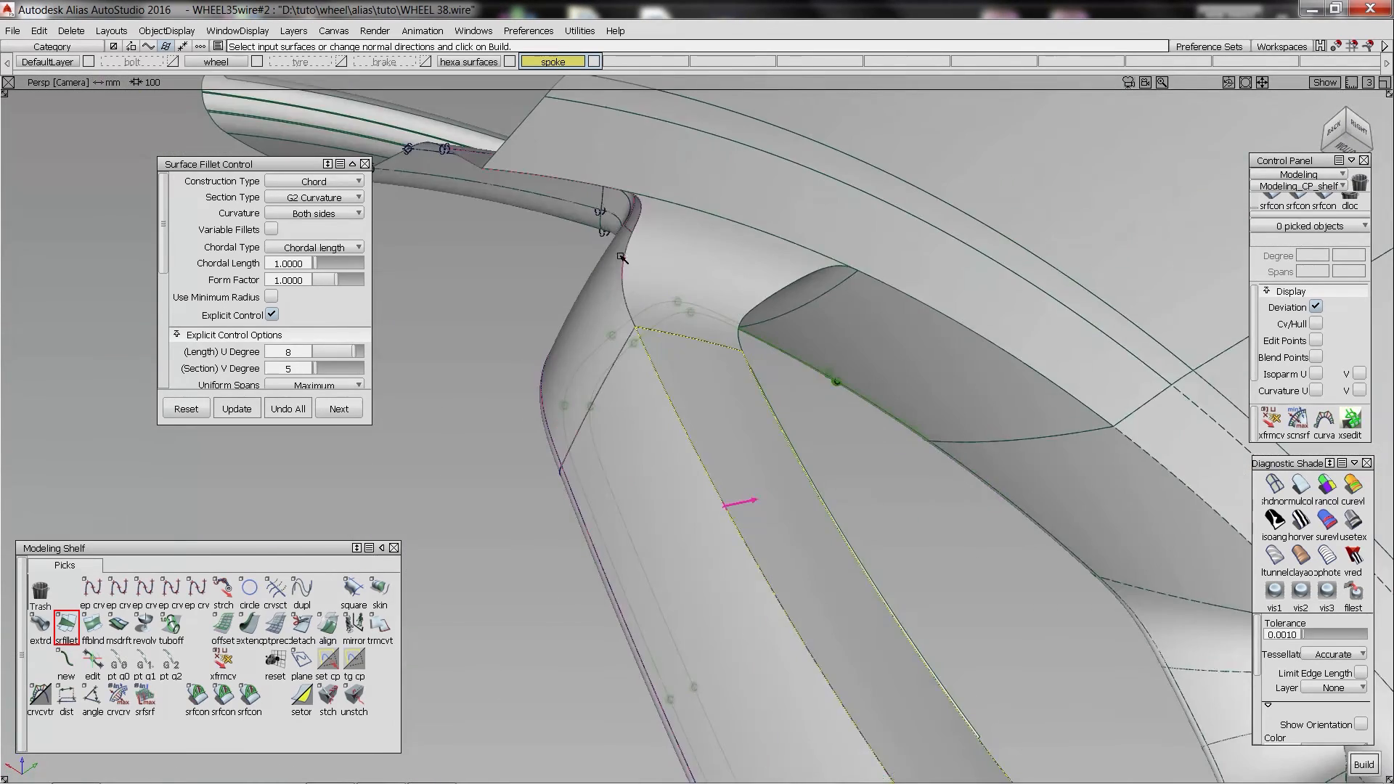
click(688, 211)
alt+shift+drag(654, 272, 790, 288)
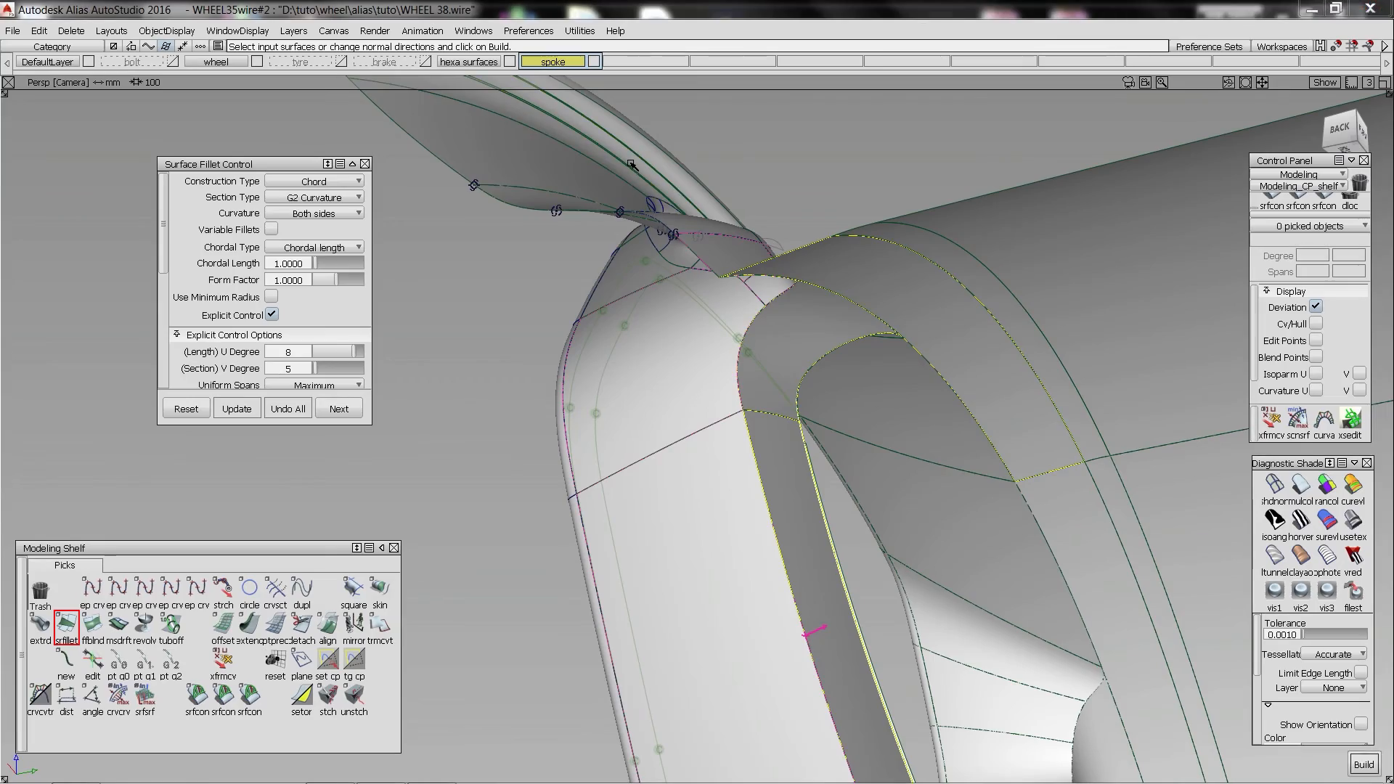
alt+shift+drag(897, 329, 663, 472)
alt+shift+drag(753, 404, 690, 470)
key(ctrl+z)
- Build a G2 chordal surface fillet of length 1 between the spoke's side and back surfaces around the hub-end transition
click(677, 509)
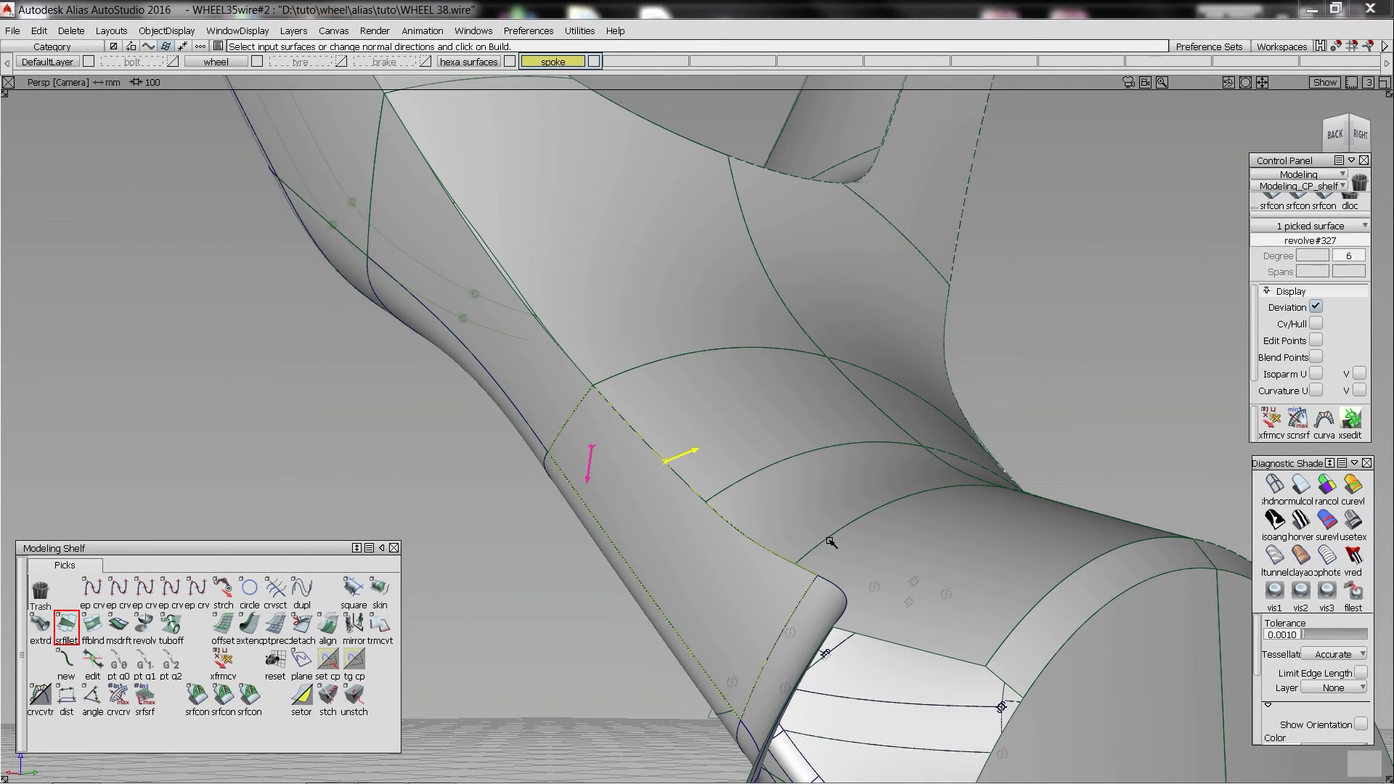
click(687, 455)
key(space)
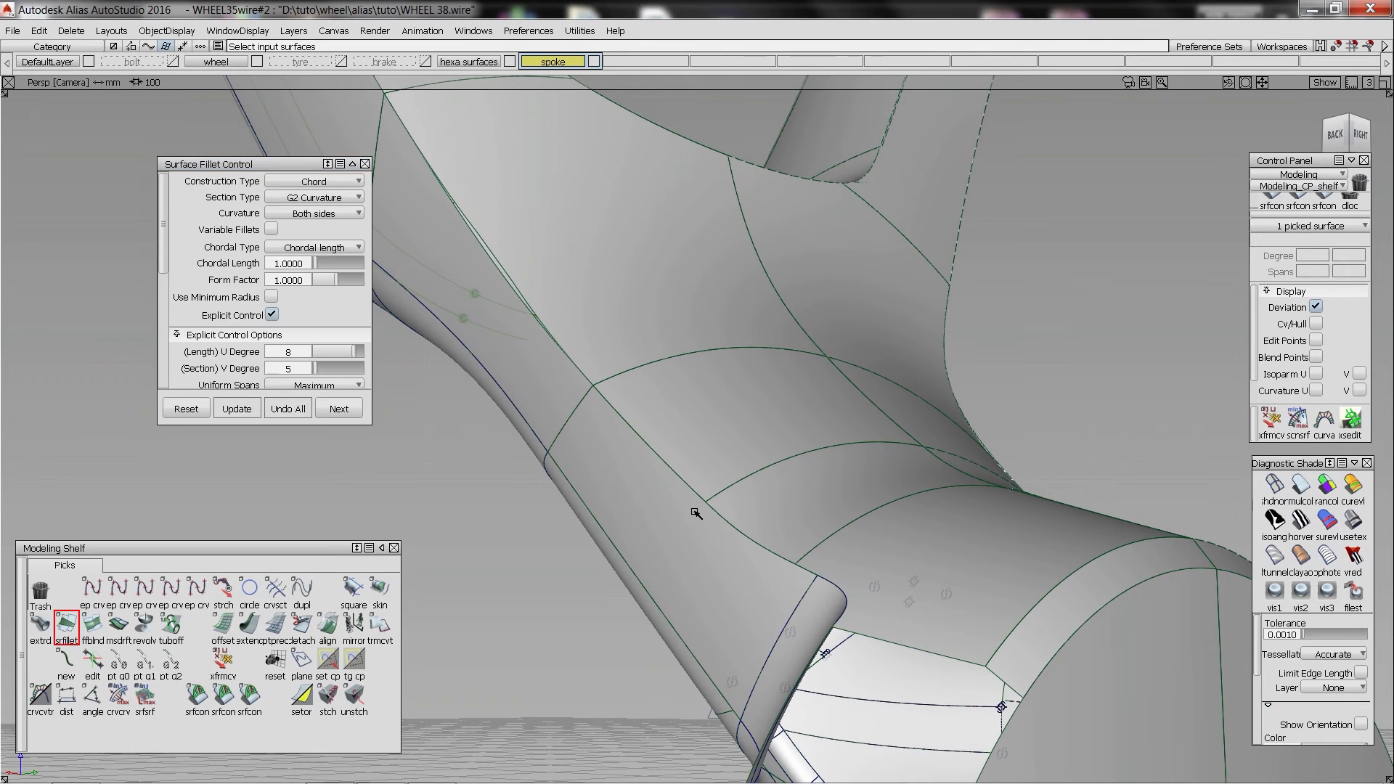
click(782, 511)
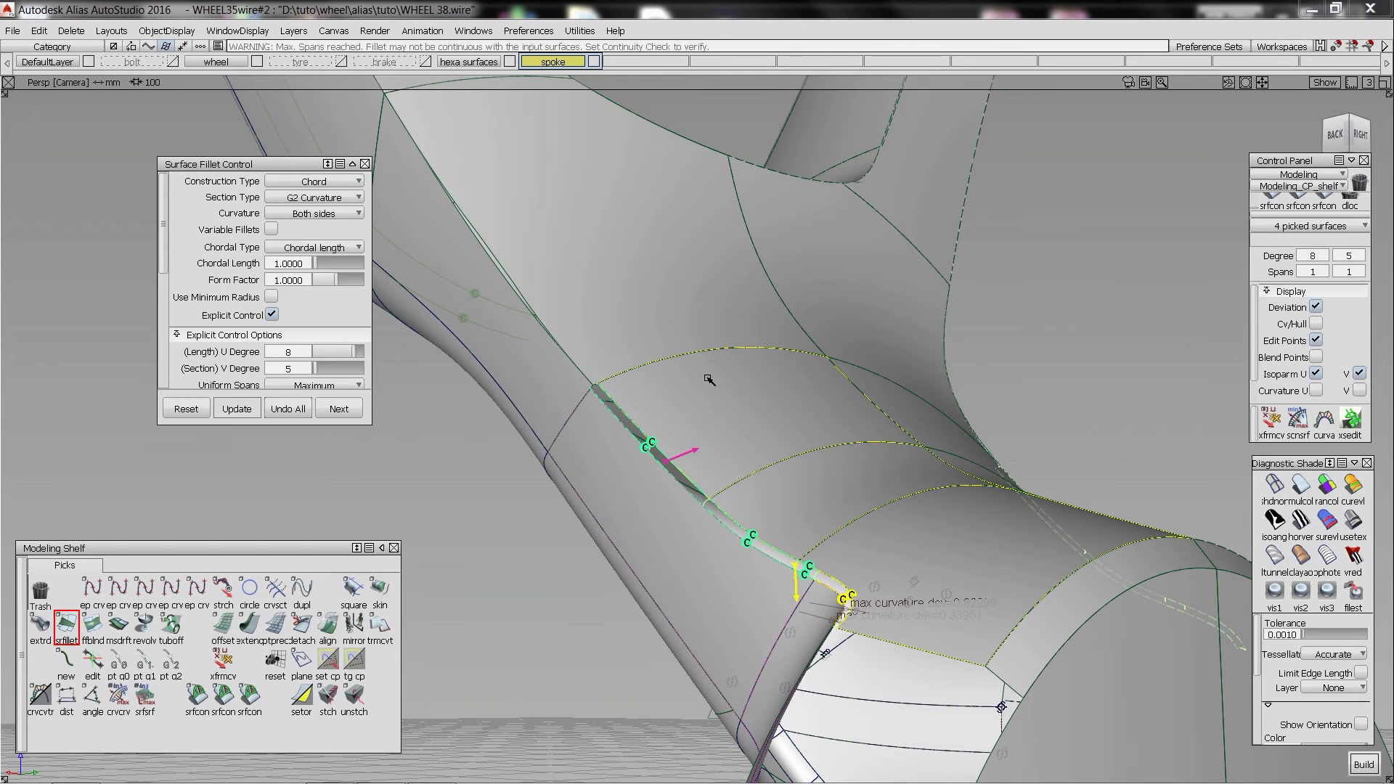
- Rebuild the fillet on the single back surface where the hub-end transition meets the spoke's straight section
alt+shift+drag(592, 307, 650, 390)
ctrl+shift+drag(568, 245, 582, 218)
alt+shift+right_drag(571, 205, 616, 213)
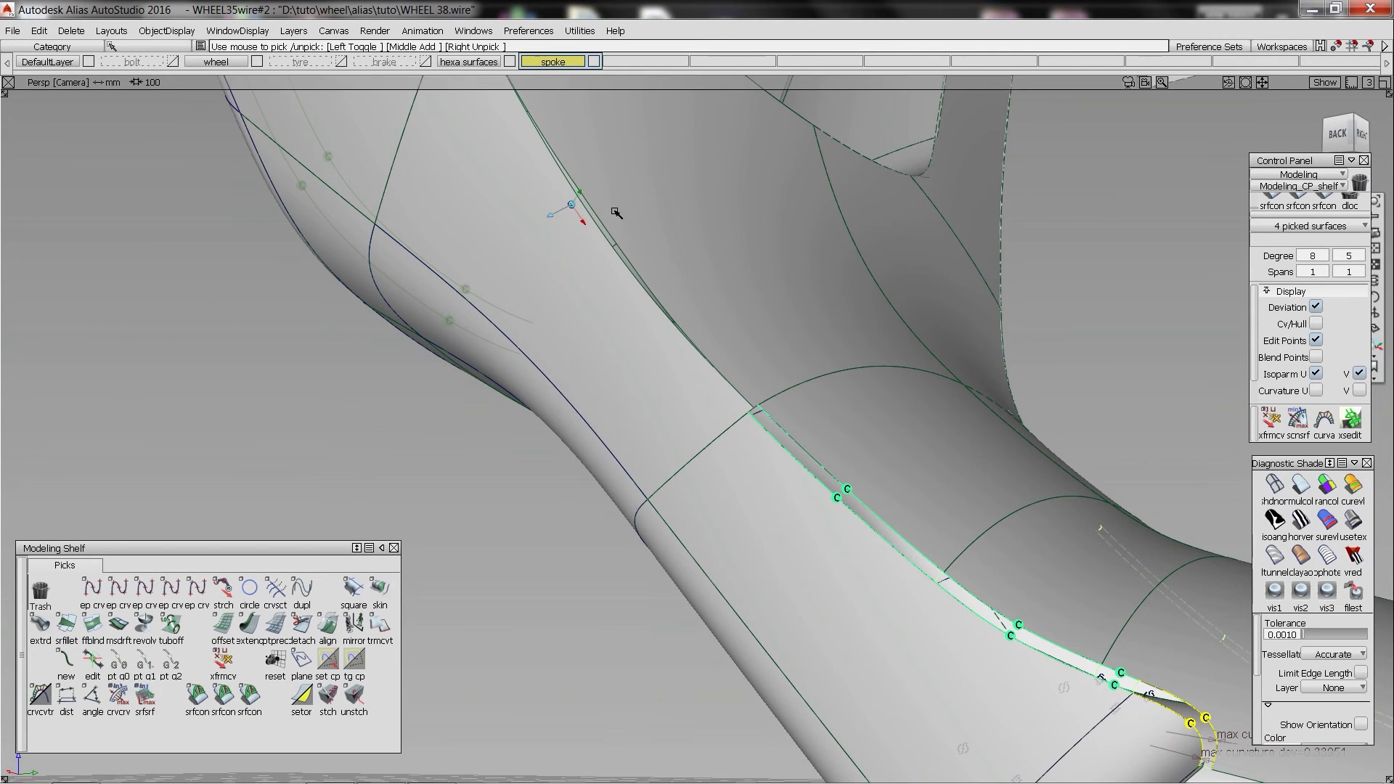
ctrl+shift+drag(587, 232, 586, 233)
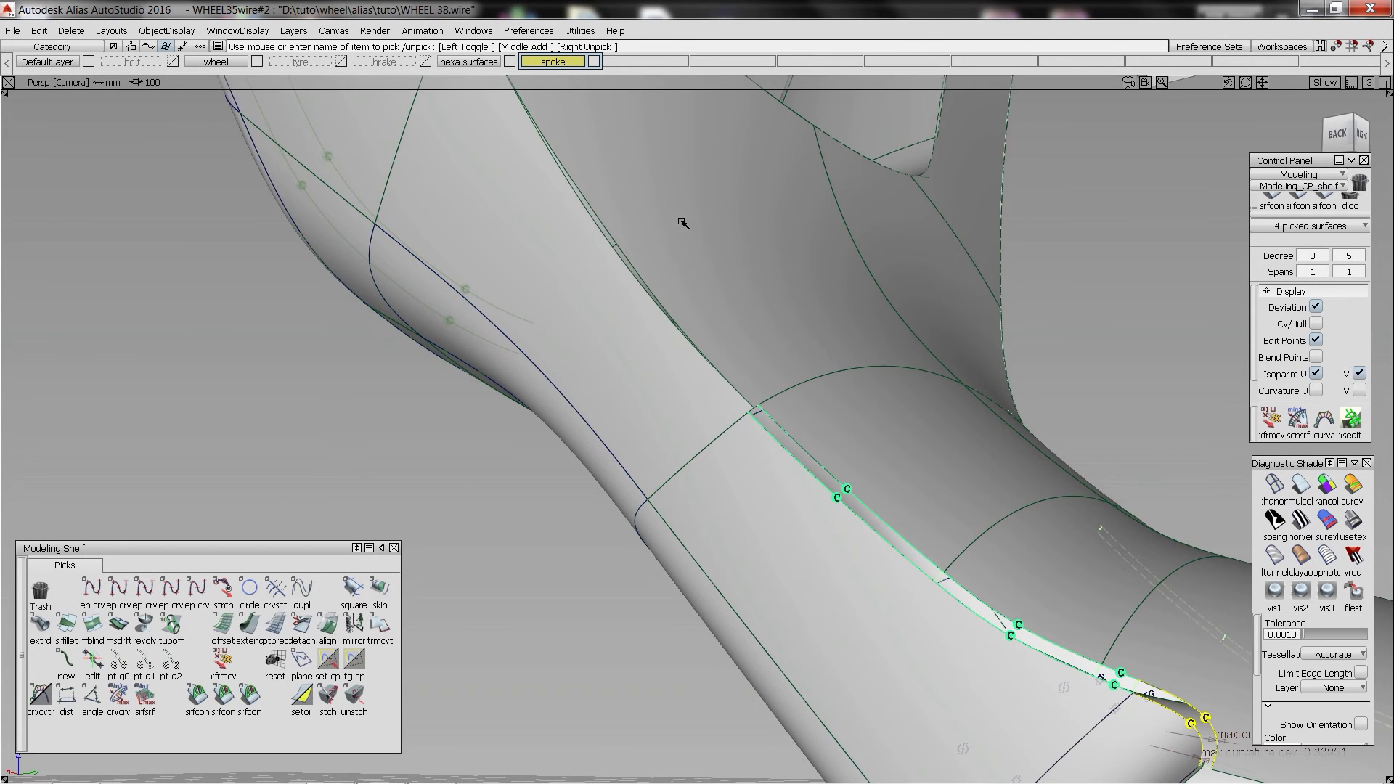
ctrl+shift+right_drag(663, 313, 552, 209)
click(552, 209)
click(608, 185)
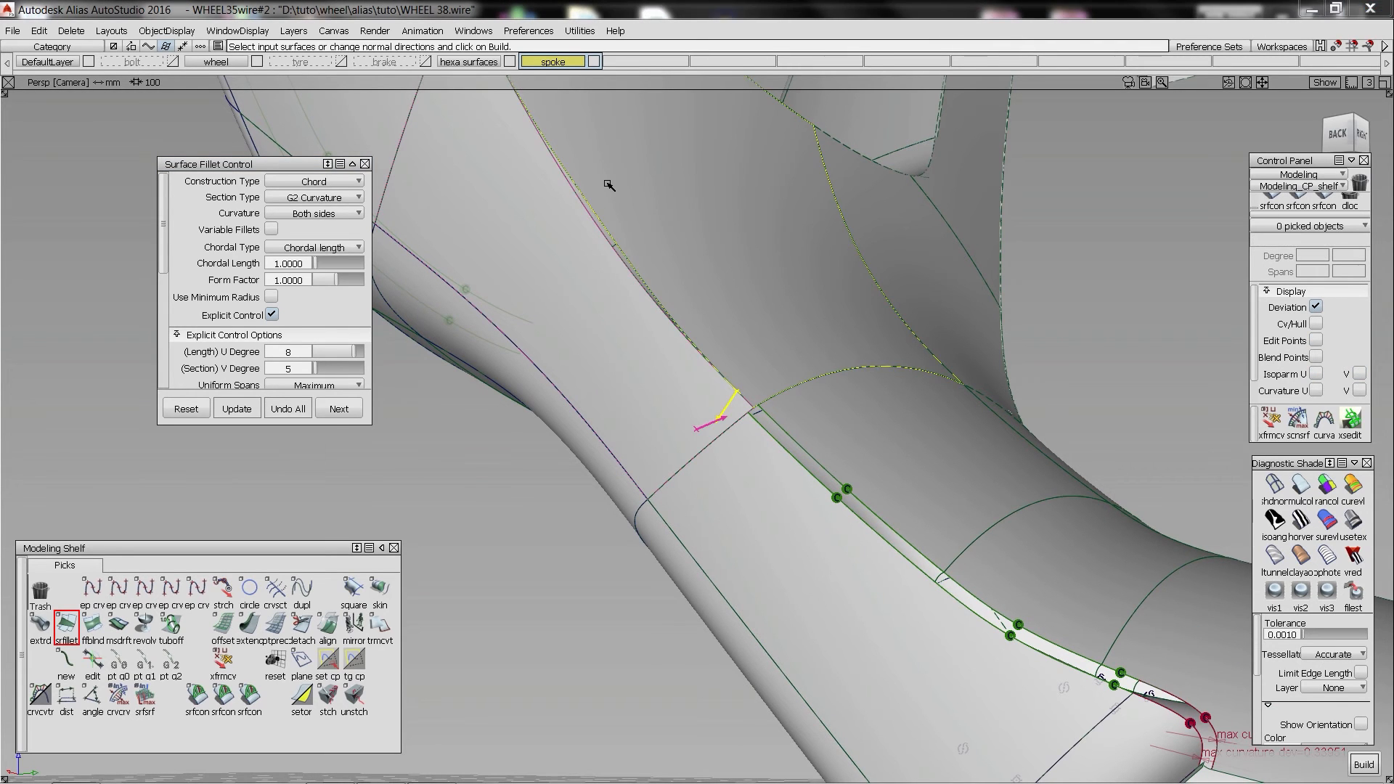
alt+shift+middle_drag(671, 190, 797, 377)
alt+shift+middle_drag(606, 218, 660, 355)
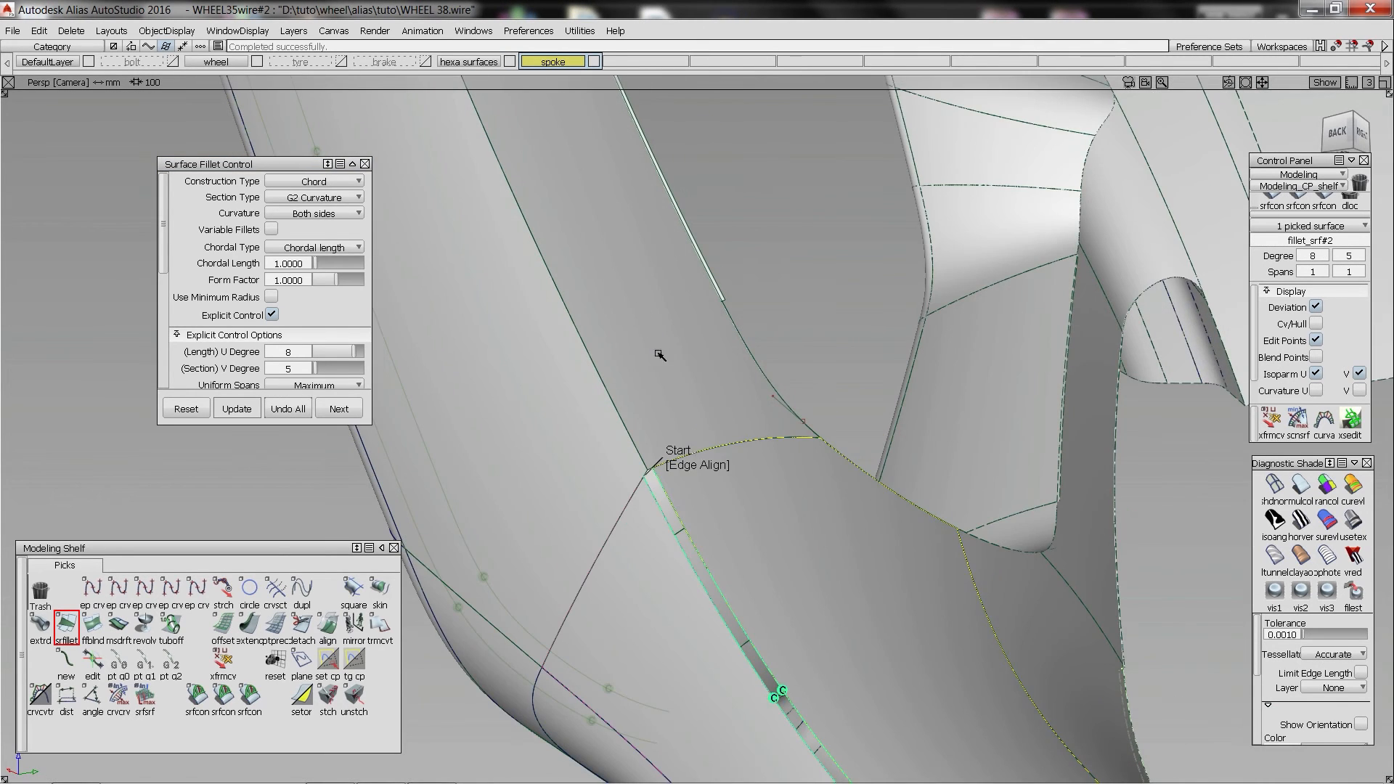
key(space)
- Fillet the spoke's outer back edge along its straight section and around the ring-end transition, with a chordal length of 1
alt+shift+right_drag(656, 334, 557, 249)
click(554, 243)
click(575, 177)
alt+shift+middle_drag(576, 177, 606, 276)
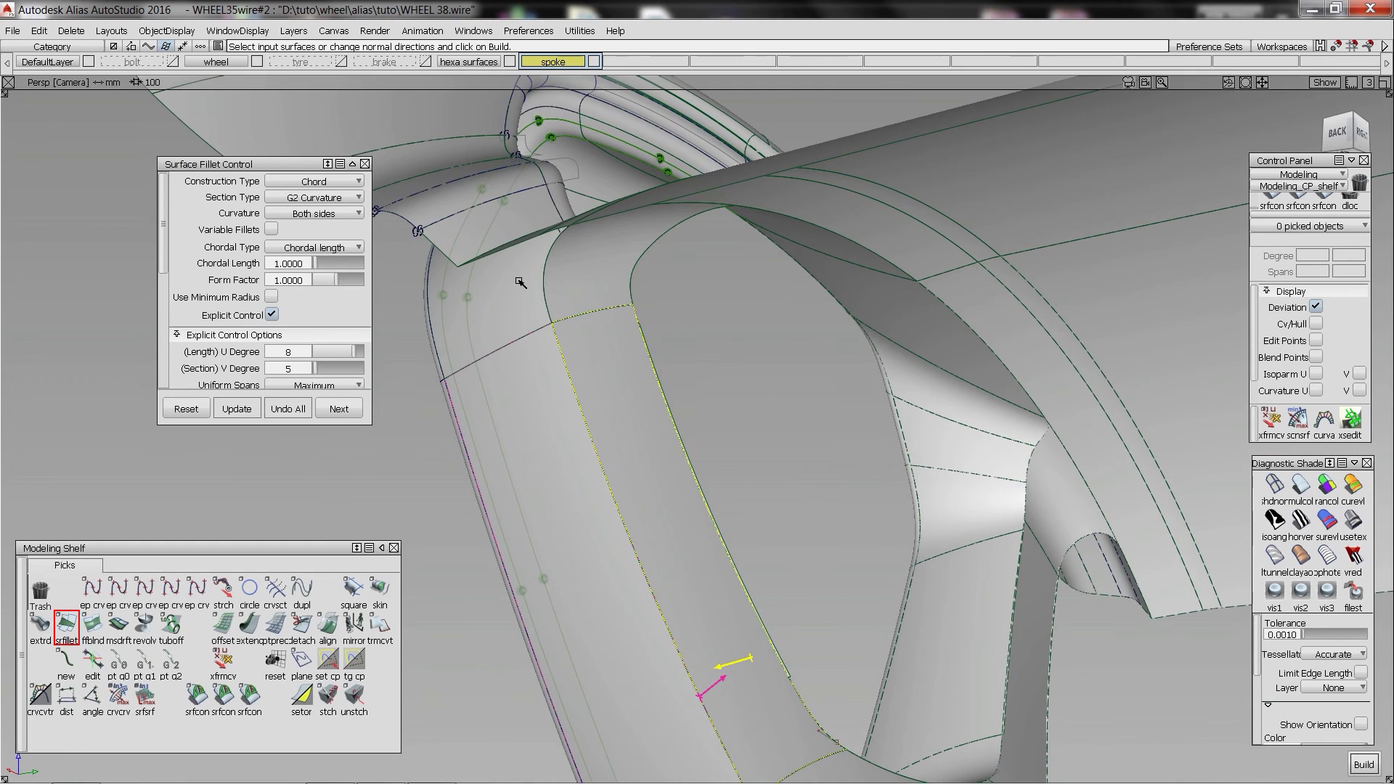
click(565, 282)
alt+shift+drag(565, 282, 686, 174)
click(895, 212)
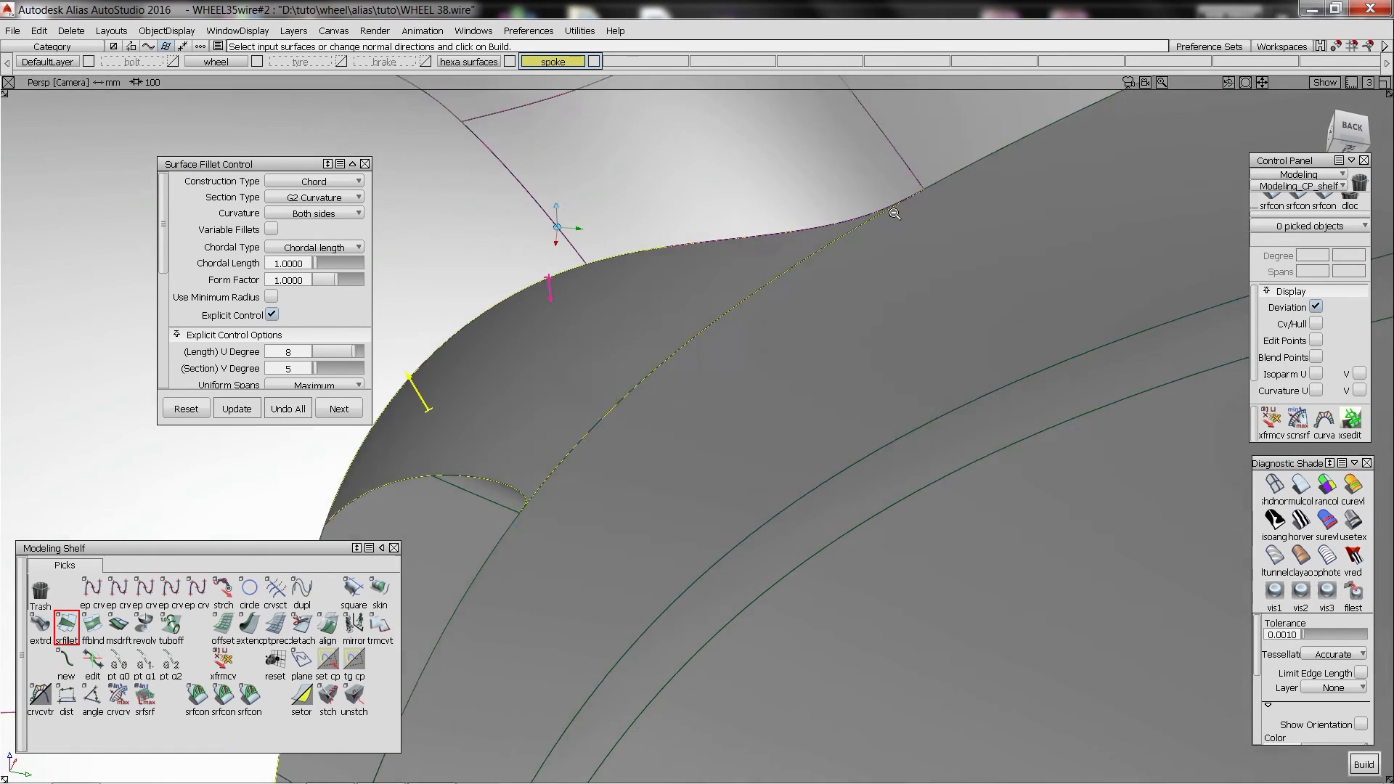
alt+shift+drag(895, 212, 838, 165)
click(845, 232)
alt+shift+right_drag(845, 232, 848, 236)
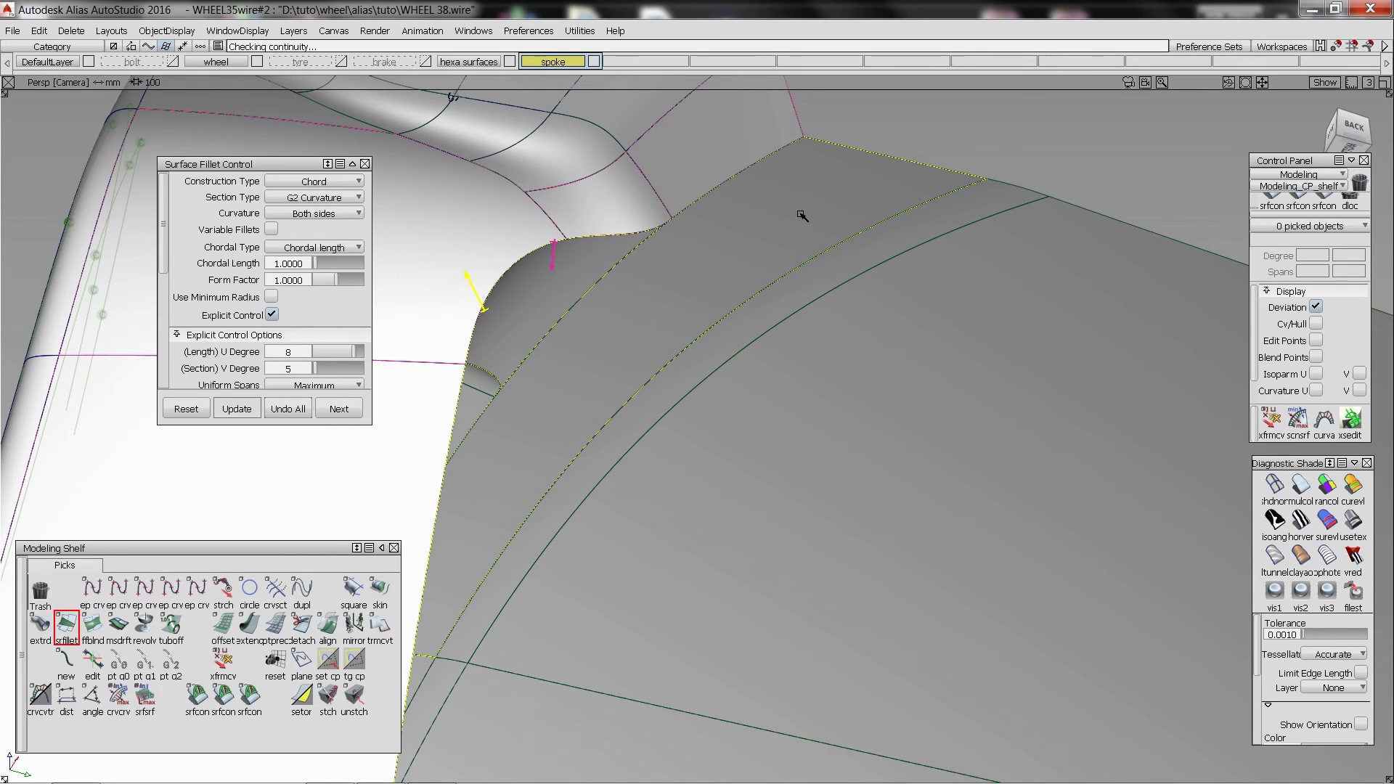
alt+shift+drag(840, 231, 693, 283)
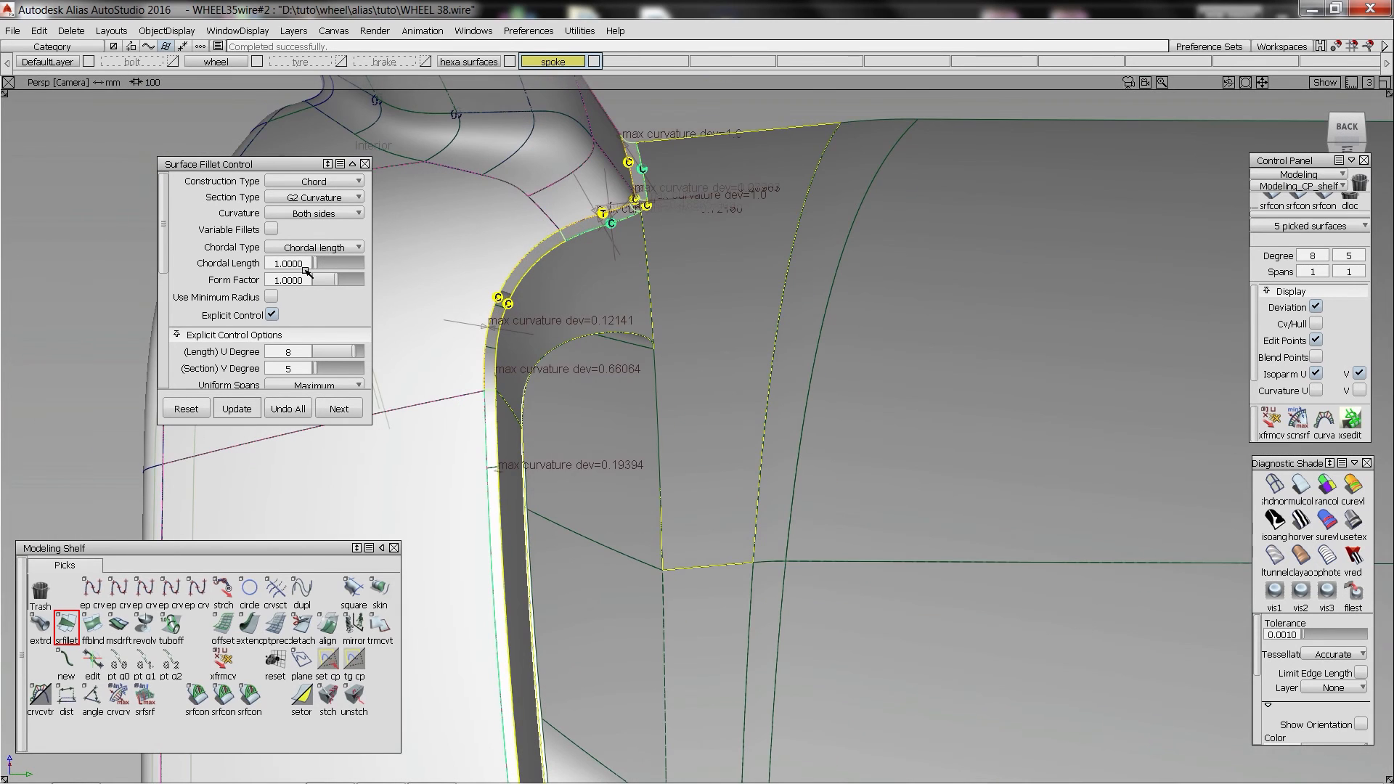
- Set the outer back edge fillet's U degree to 6 and its maximum spans to 3, and finish the fillet
click(359, 351)
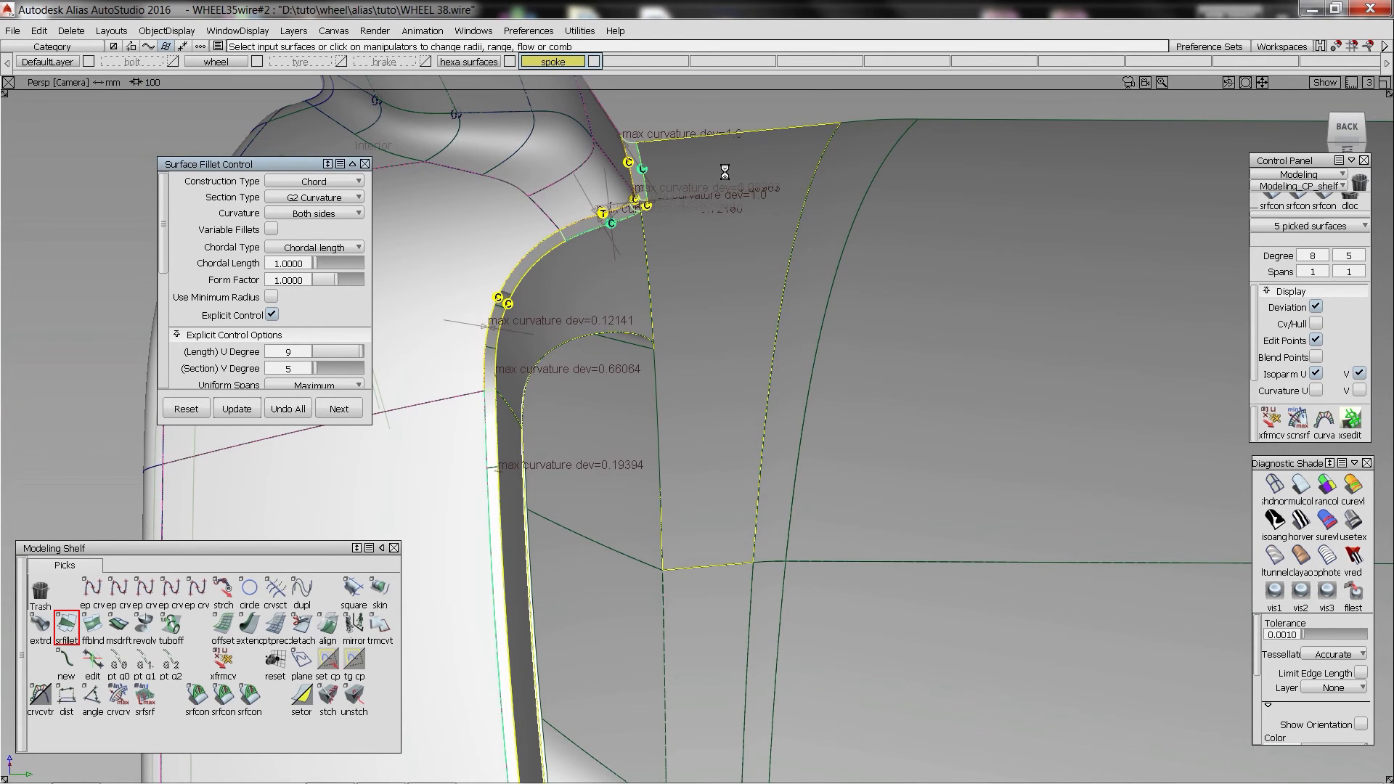
alt+shift+drag(679, 215, 432, 307)
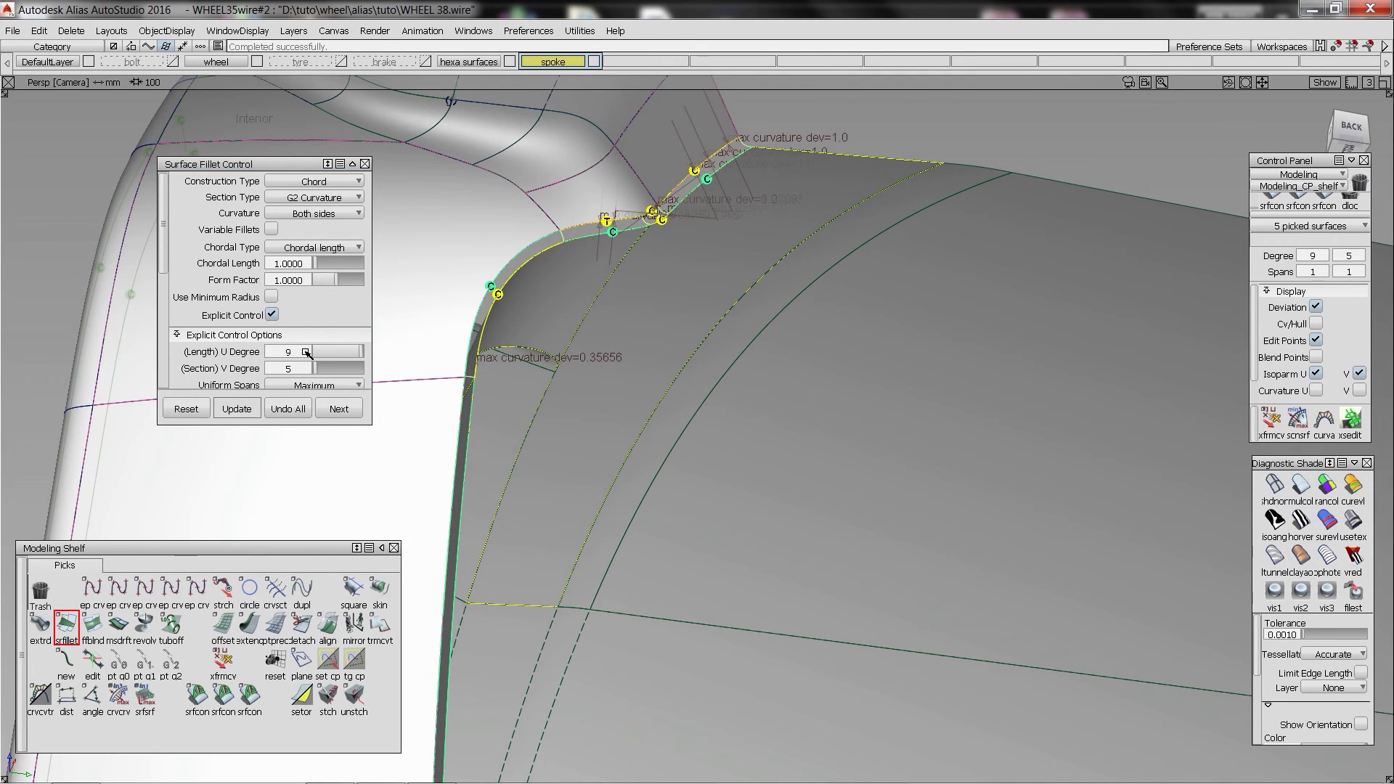
scroll(293, 301, down, 2)
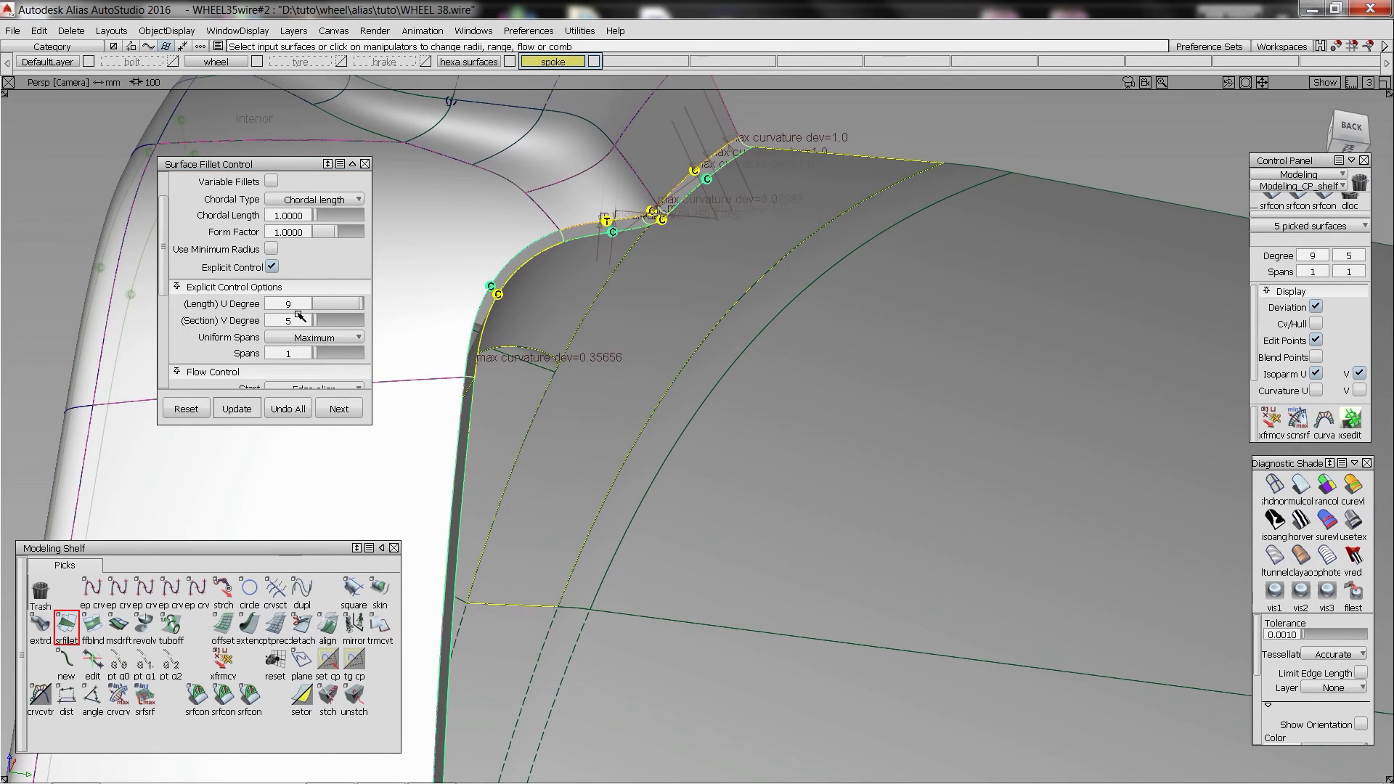
click(323, 354)
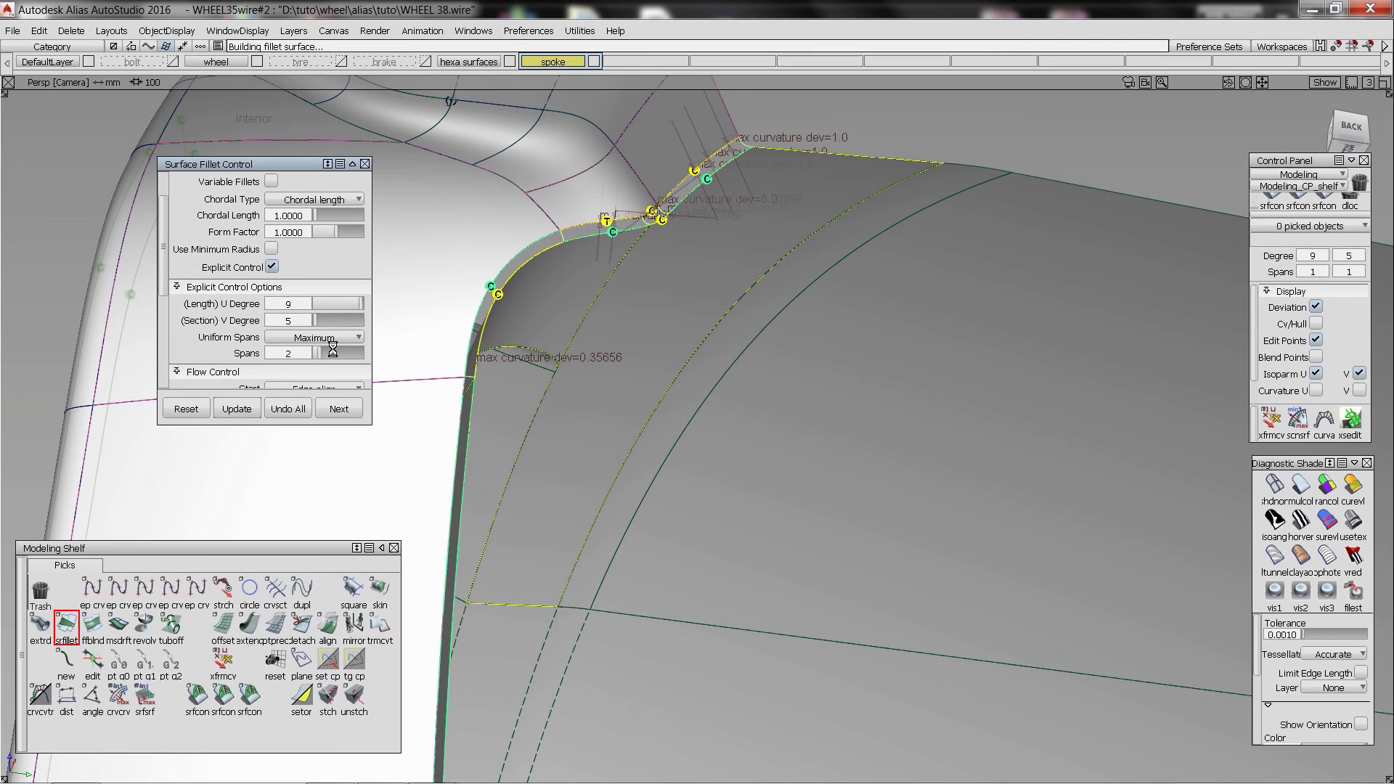
alt+shift+drag(619, 264, 338, 328)
click(342, 304)
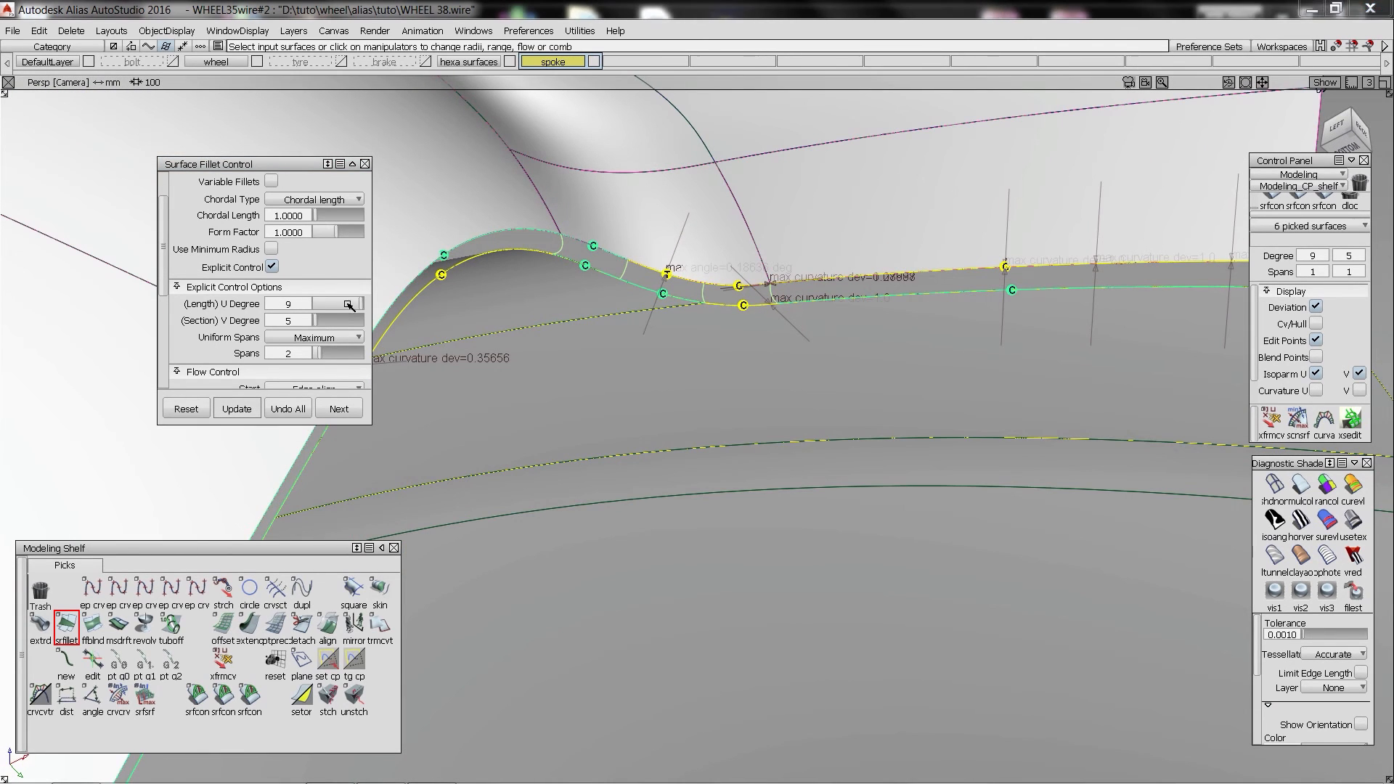
click(327, 353)
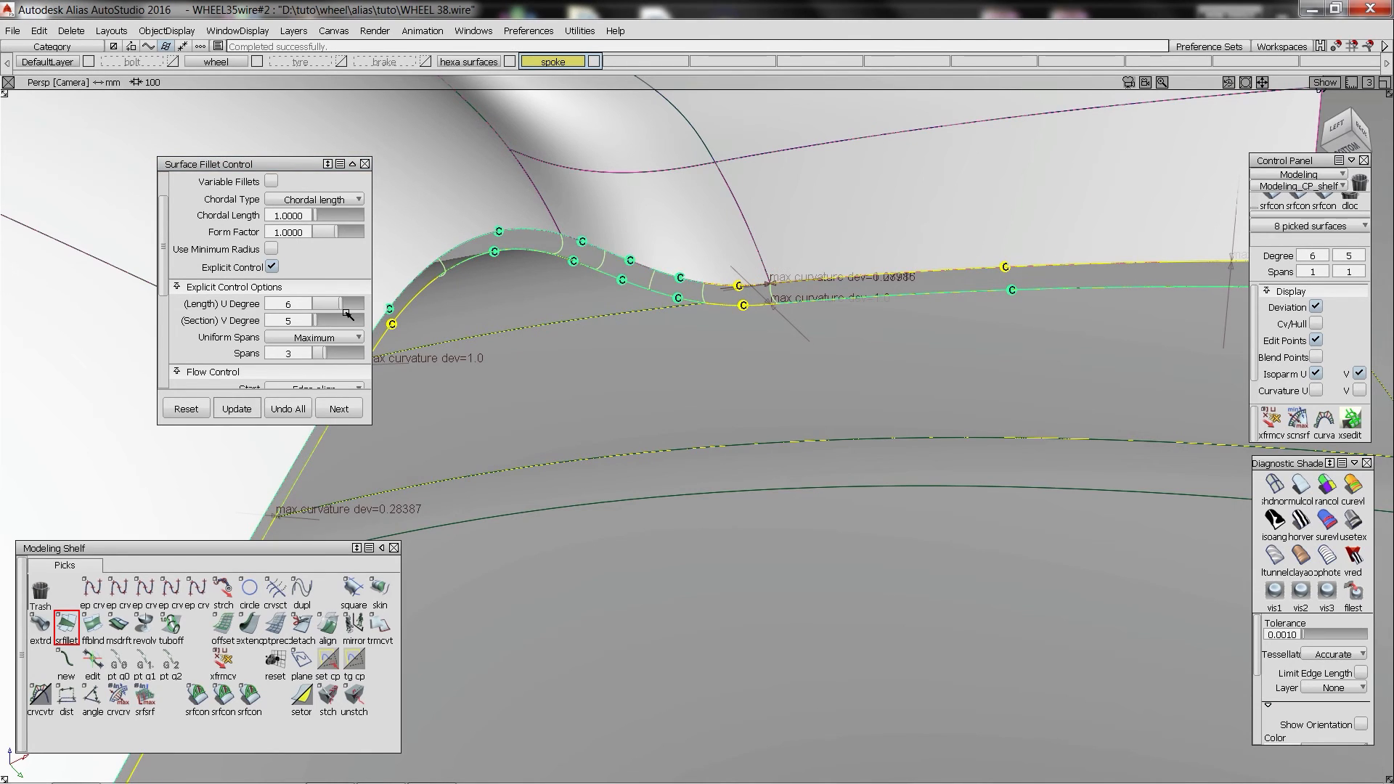
alt+shift+drag(347, 313, 785, 555)
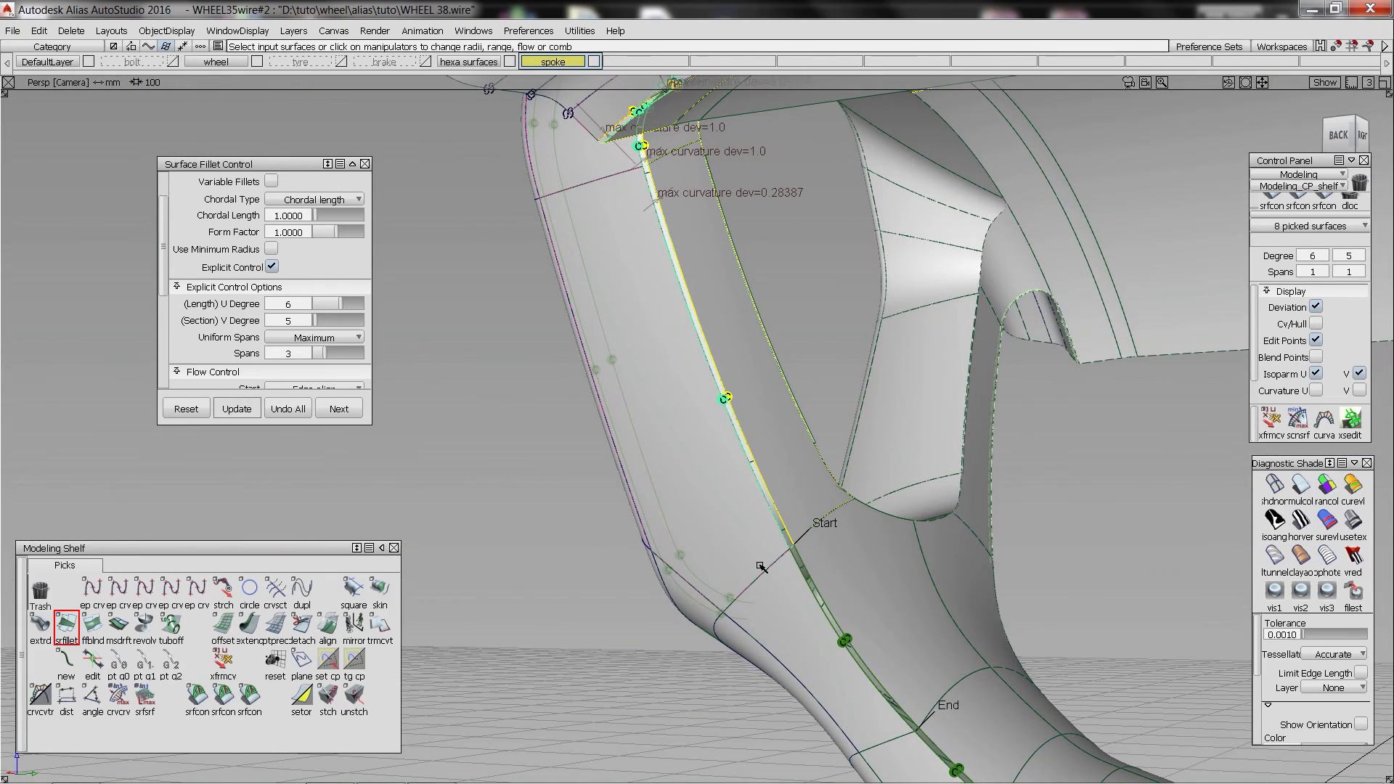
key(Escape)
click(1300, 487)
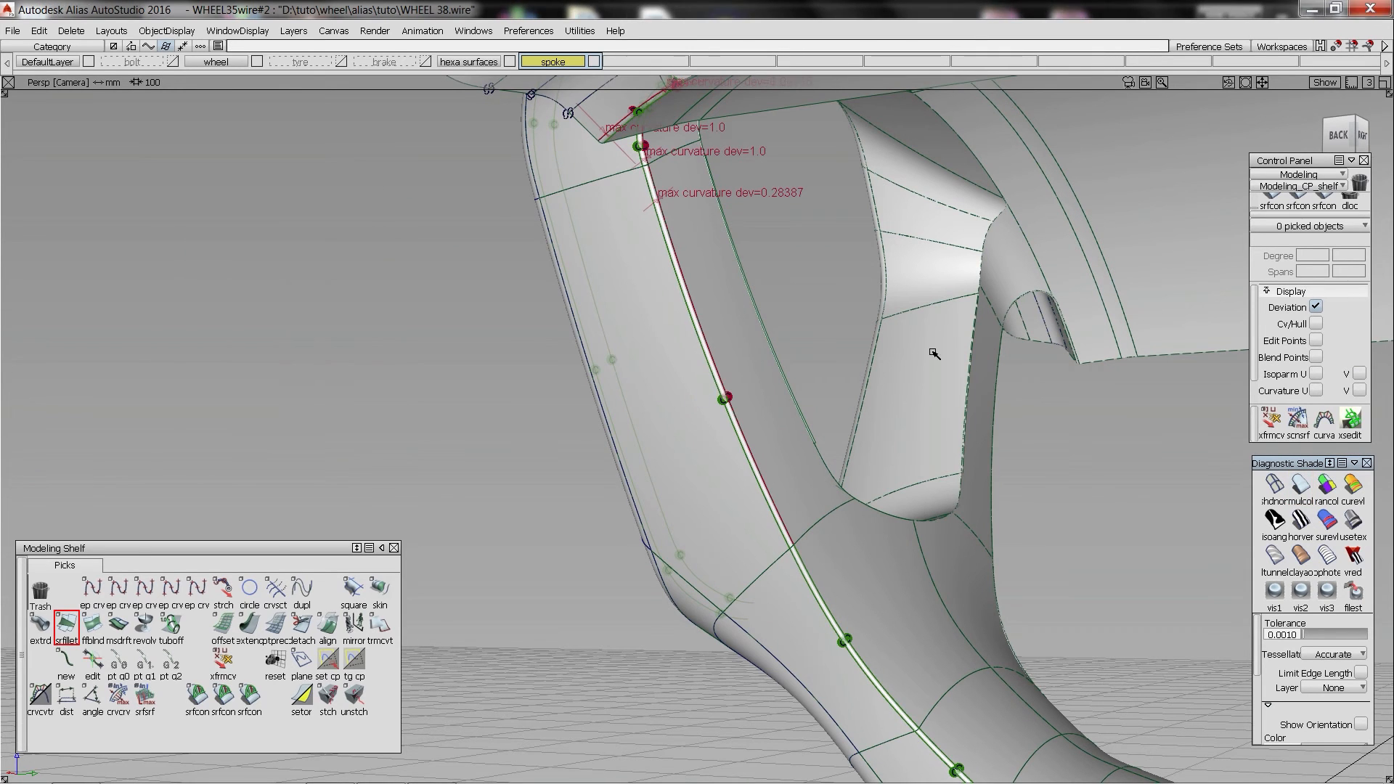
- Fillet the back edge of the spoke's inner opening by picking its side walls and the adjoining back surfaces as the two sets
alt+shift+drag(927, 351, 629, 212)
click(711, 188)
alt+shift+right_drag(629, 212, 392, 120)
click(554, 212)
alt+shift+drag(559, 340, 610, 517)
click(611, 517)
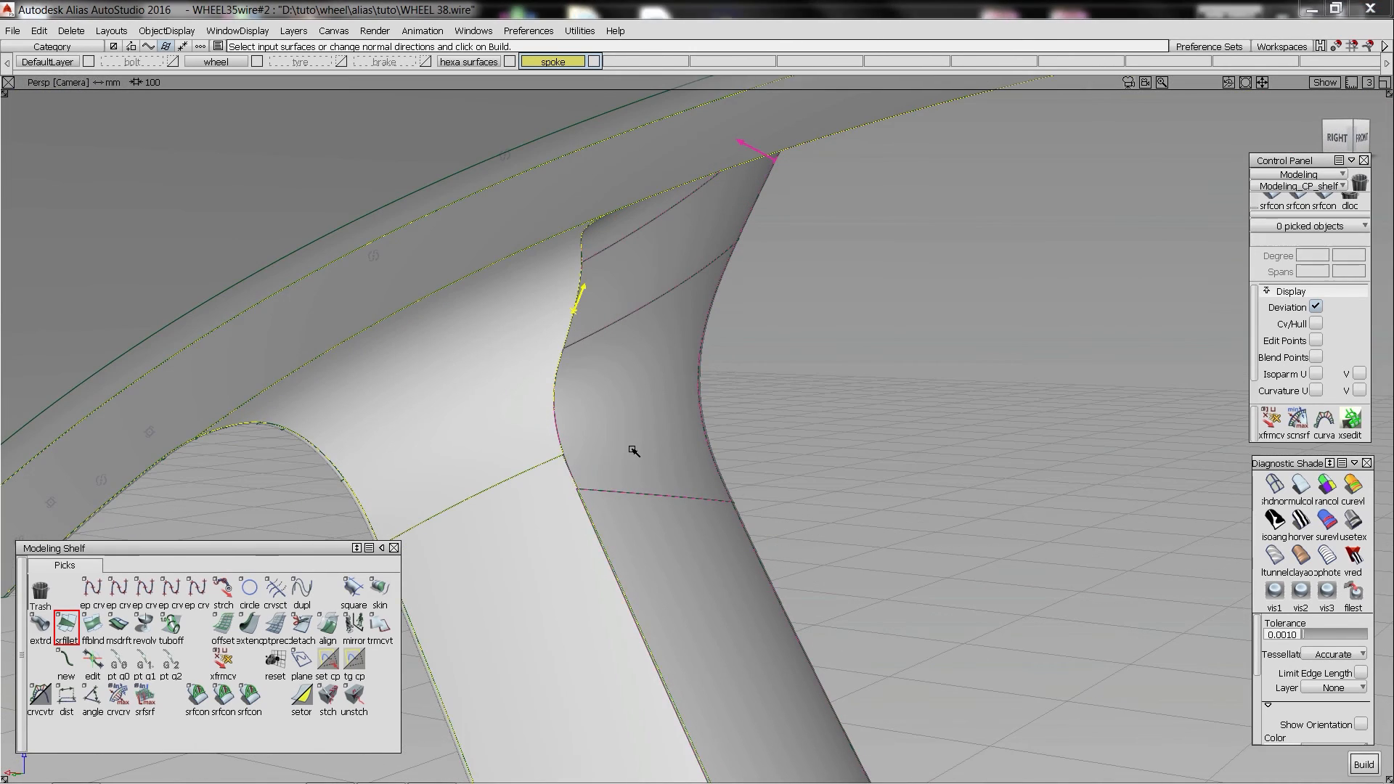
alt+shift+drag(633, 450, 726, 472)
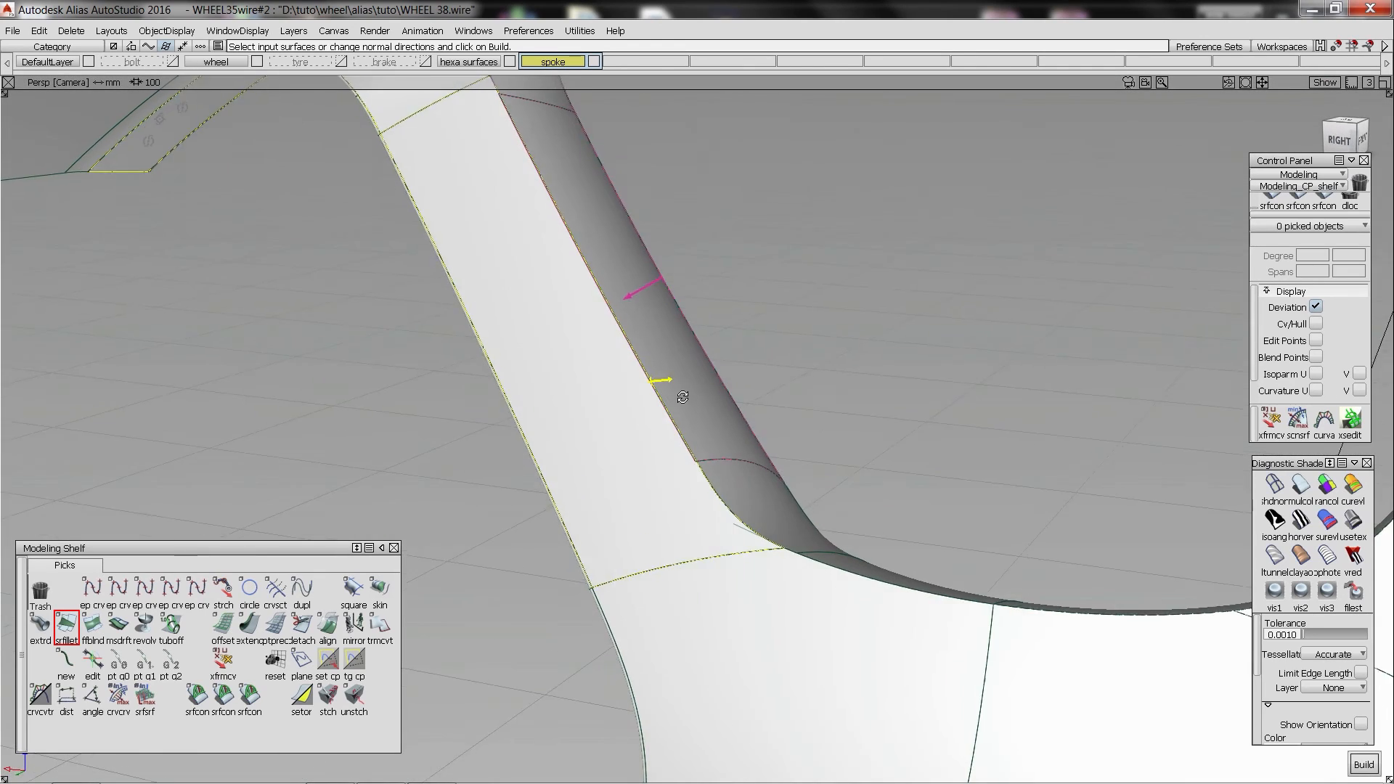
click(791, 525)
alt+shift+drag(797, 530, 919, 466)
click(812, 608)
key(space)
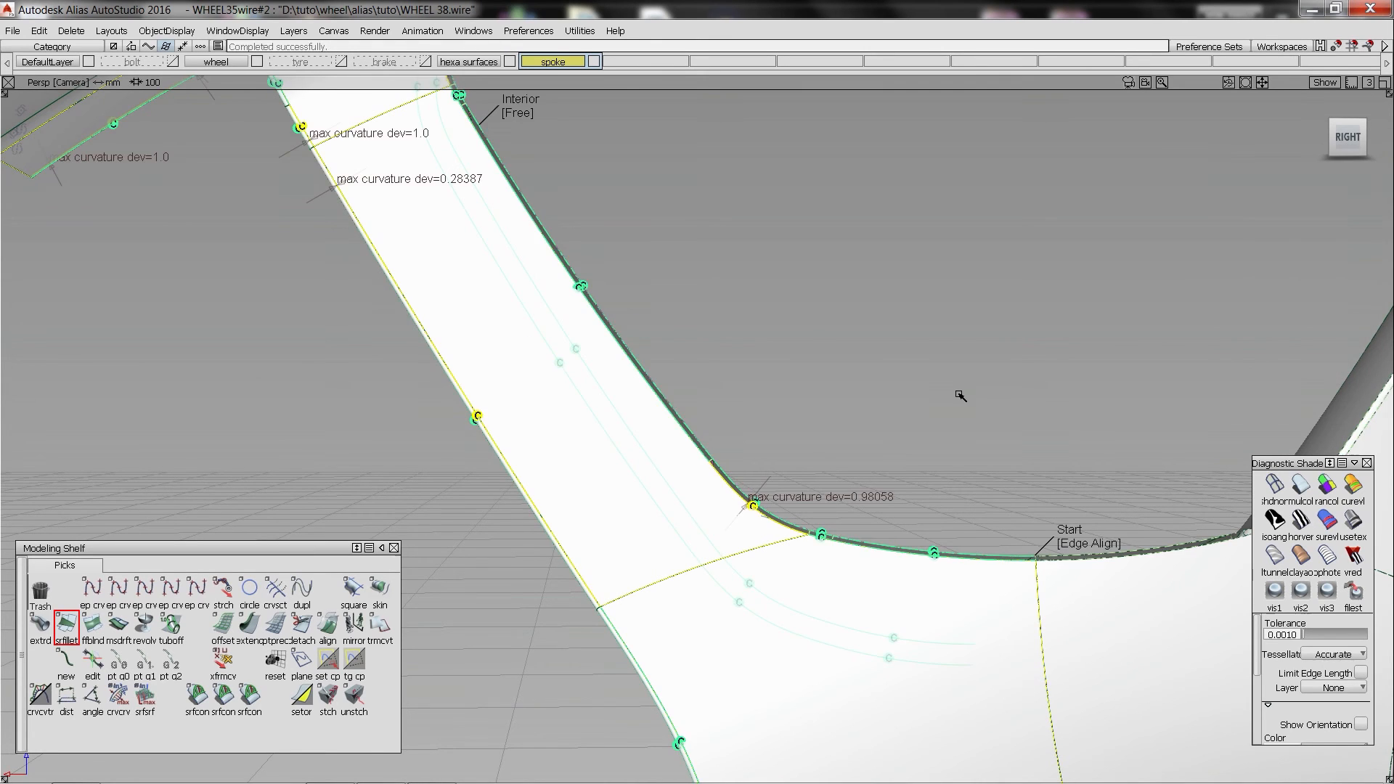
alt+shift+drag(1046, 393, 766, 473)
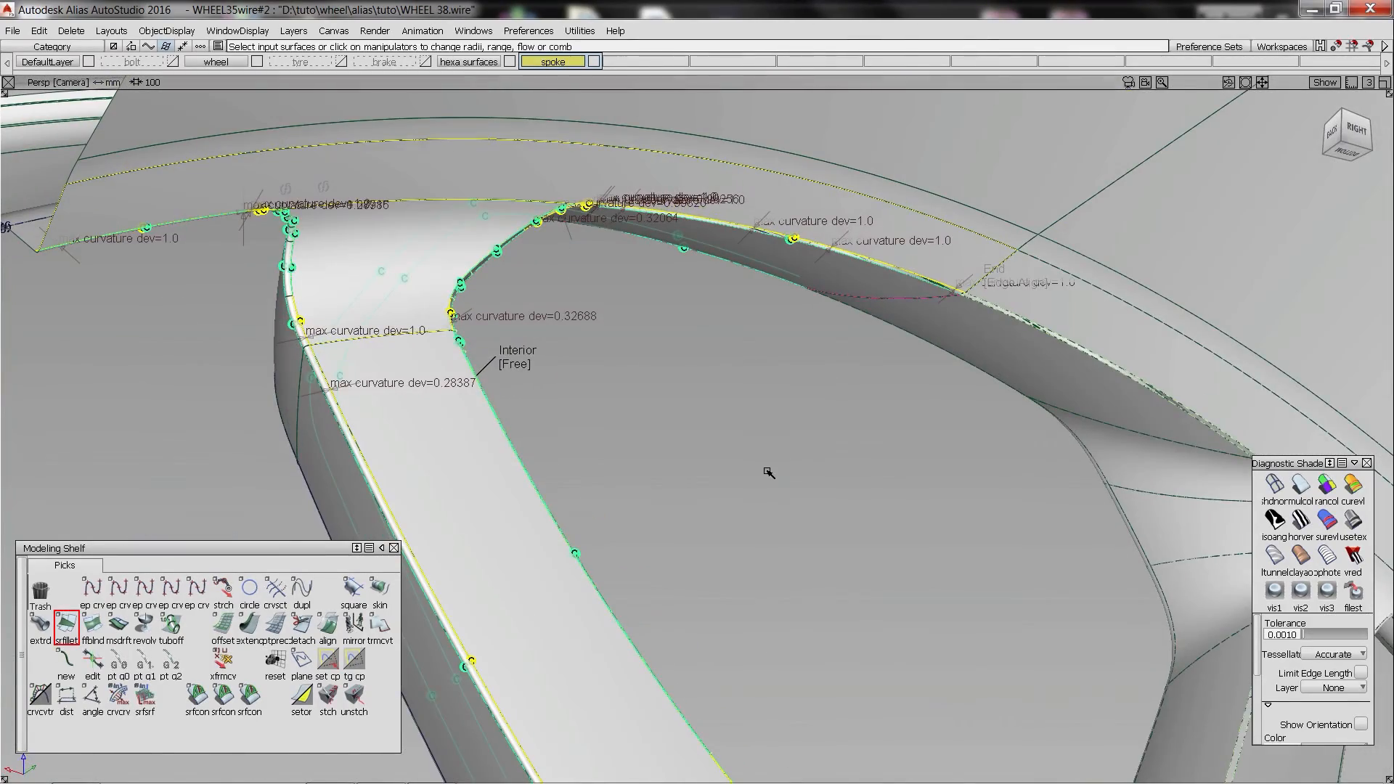
- Clear the curvature deviation locators from the model and apply multi-color diagnostic shading
key(ctrl+z)
key(ctrl+z)
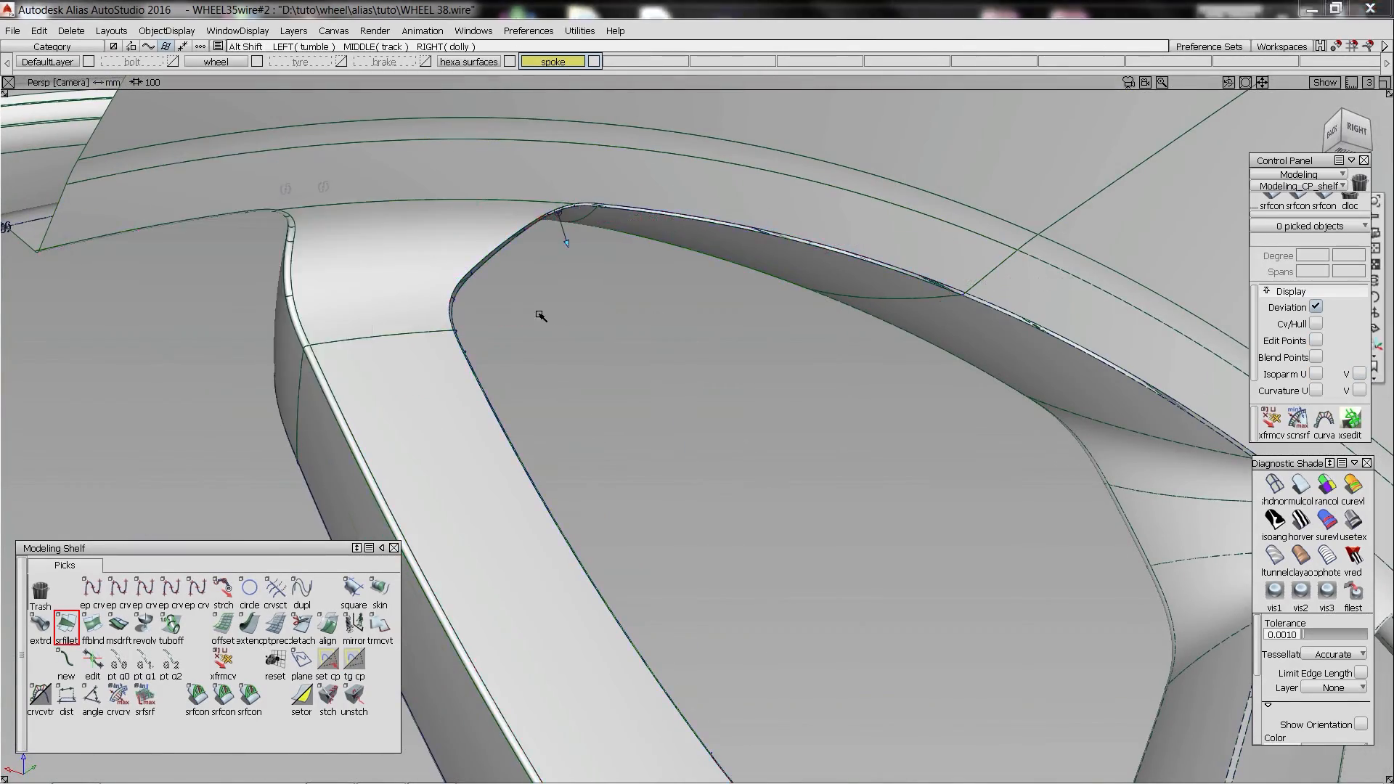
mouse_move(542, 317)
alt+shift+mouse_down()
mouse_move(629, 331)
mouse_move(520, 308)
alt+shift+mouse_up()
click(1300, 486)
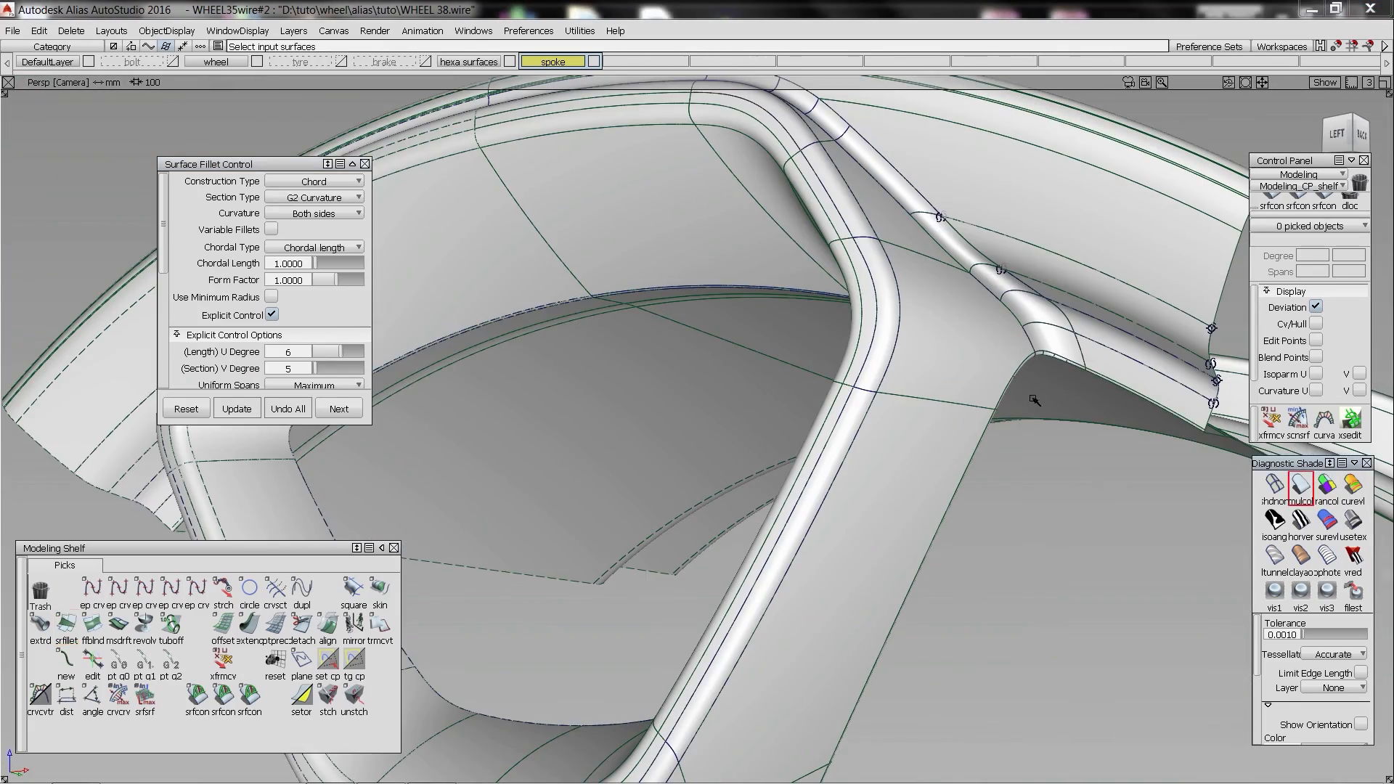
- Delete both halves of the circular hub disc and its centre ring below the spoke
alt+shift+drag(1036, 398, 644, 352)
key(alt+m)
alt+shift+right_drag(1002, 392, 893, 417)
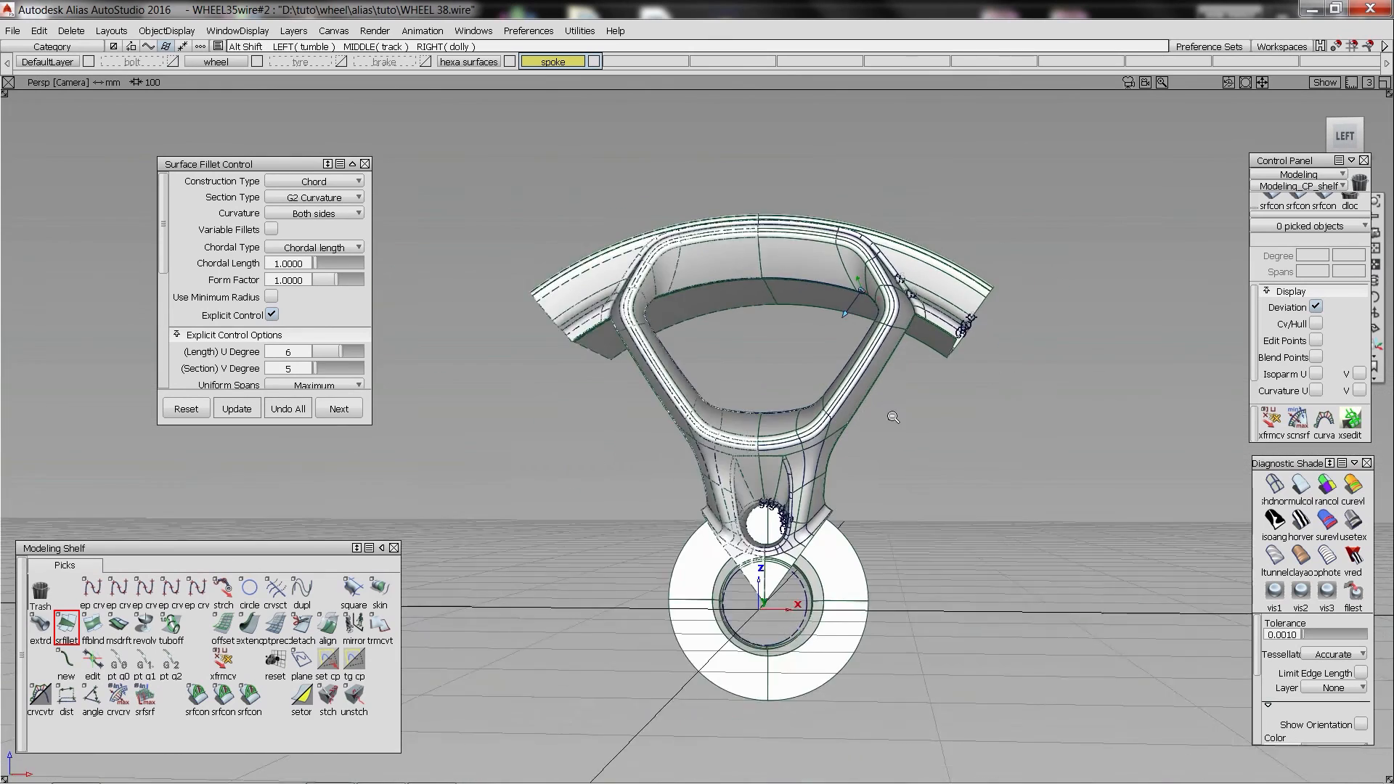
mouse_move(894, 417)
alt+shift+mouse_down()
mouse_move(844, 550)
mouse_move(901, 585)
alt+shift+mouse_up()
ctrl+shift+drag(523, 193, 589, 256)
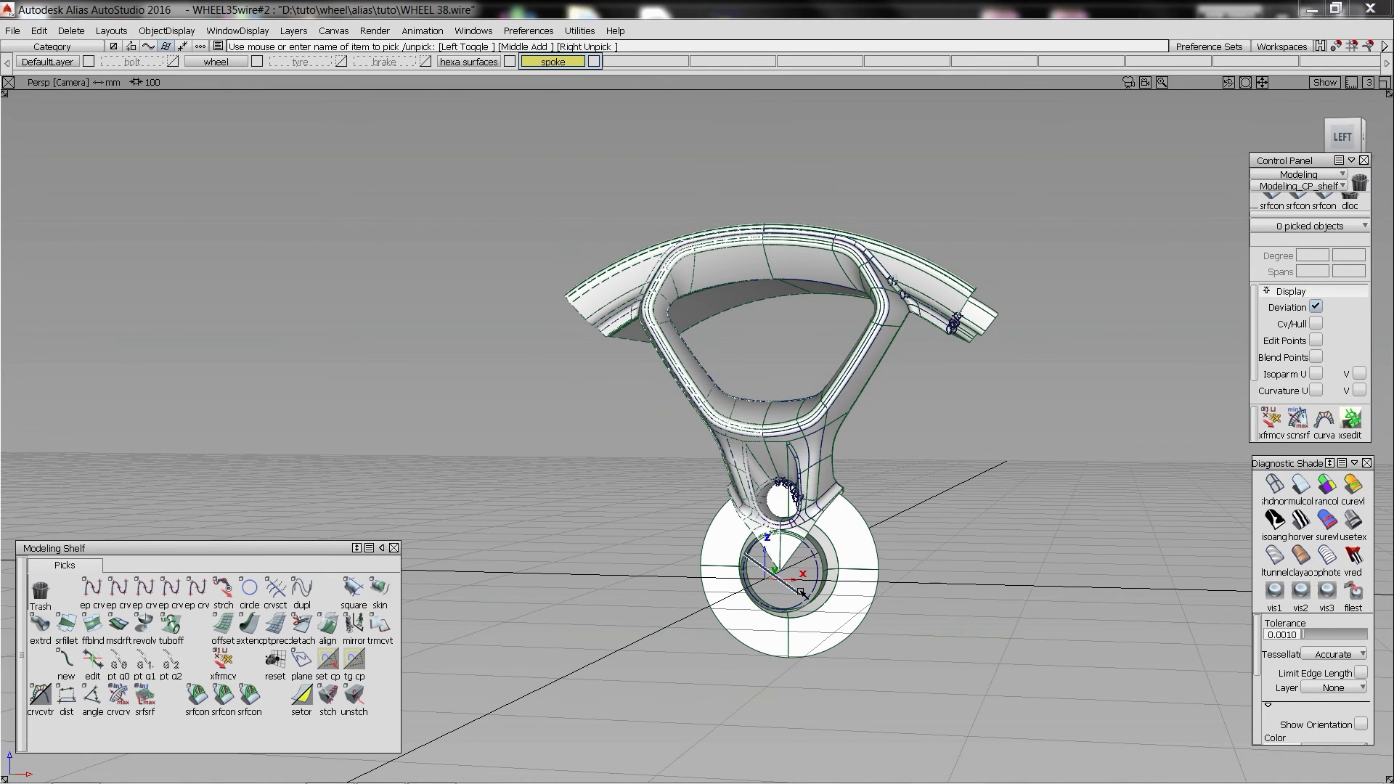
drag(803, 557, 870, 590)
key(Delete)
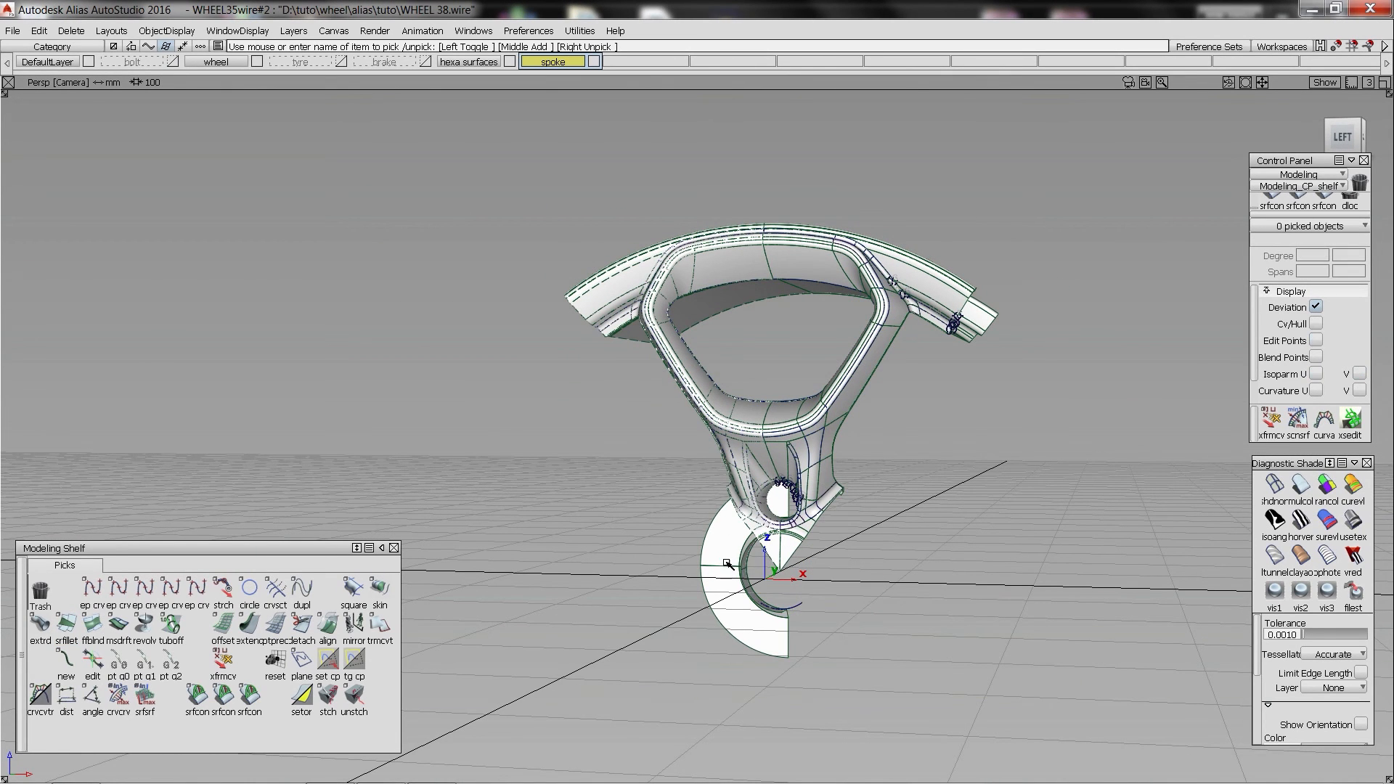
drag(727, 564, 751, 584)
key(Delete)
ctrl+shift+drag(591, 201, 650, 260)
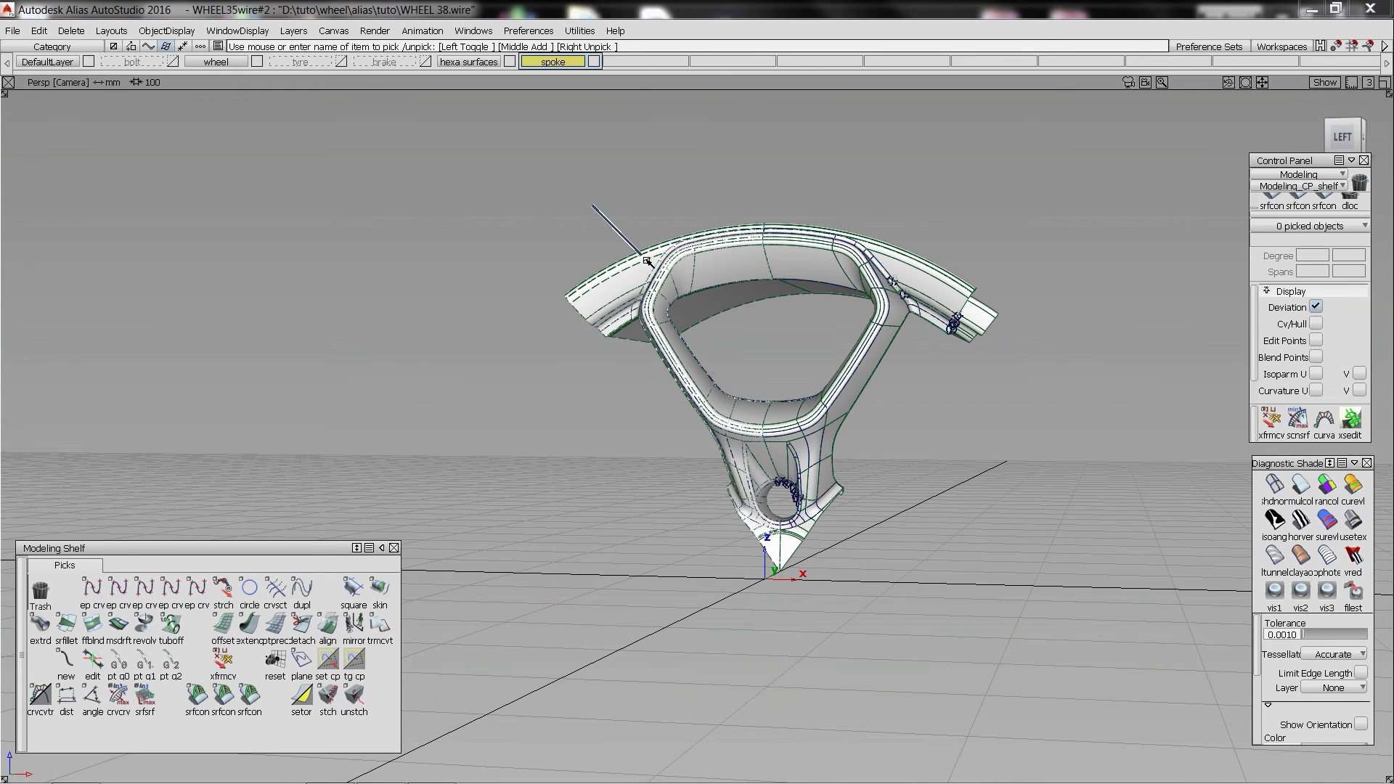
- Duplicate all spoke section surfaces as four copies rotated about the origin to complete the five-spoke wheel
drag(539, 198, 1198, 693)
alt+shift+drag(857, 483, 846, 560)
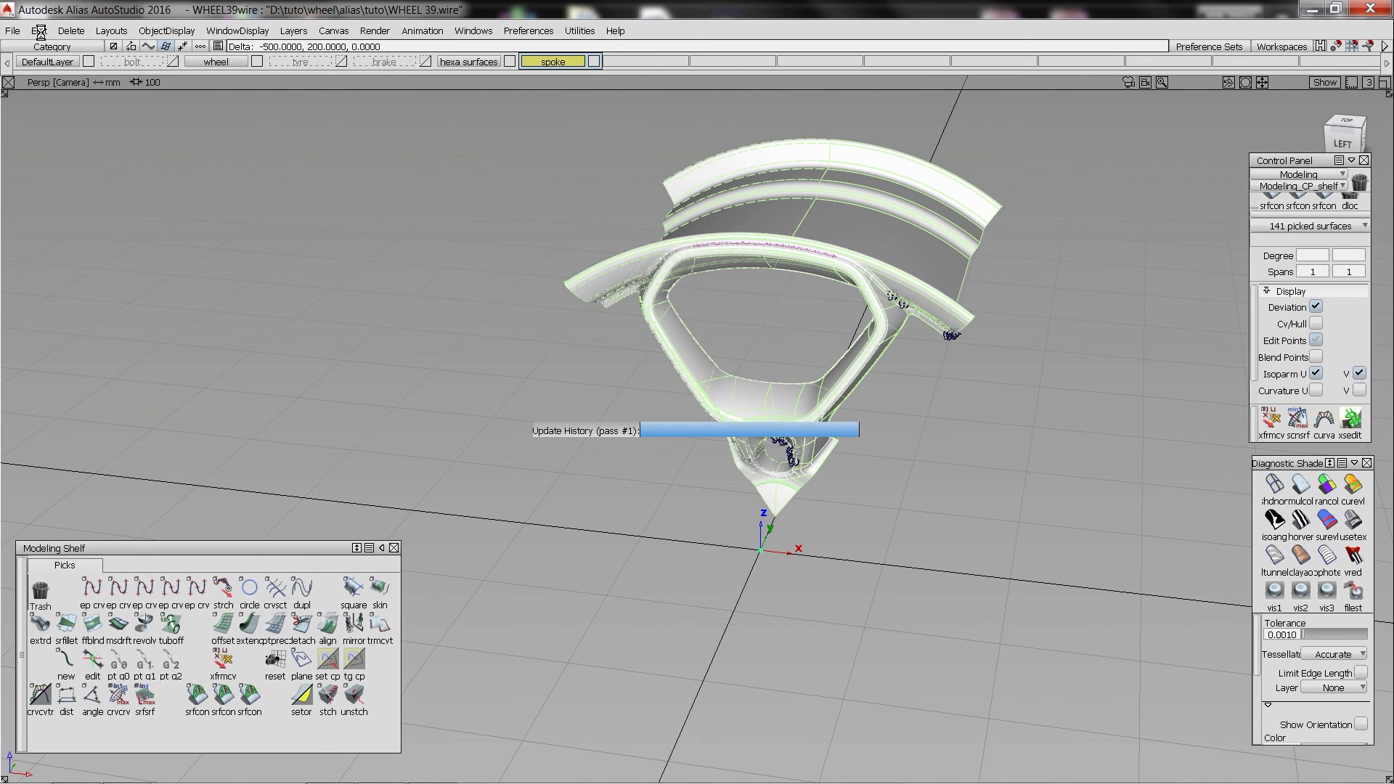
ctrl+shift+middle_drag(303, 202, 227, 144)
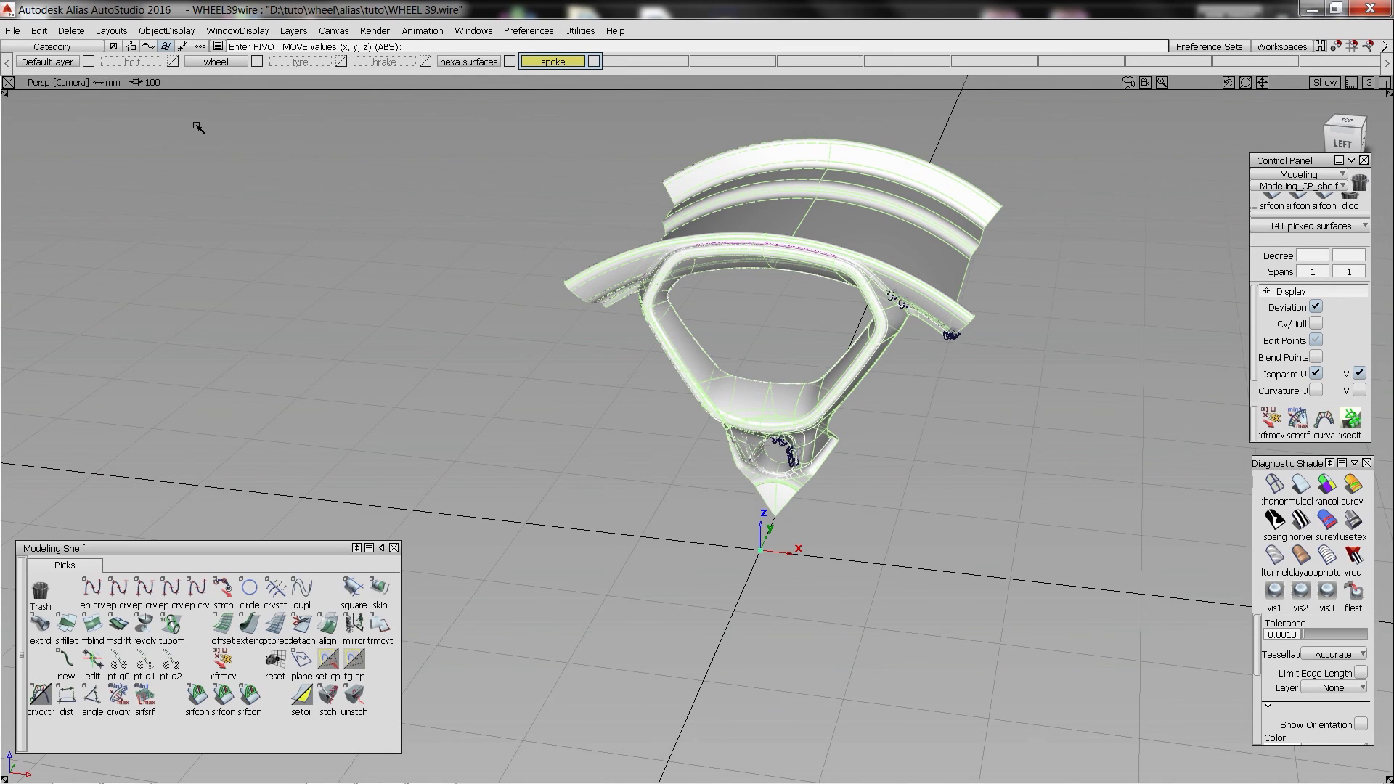
click(40, 30)
mouse_move(94, 207)
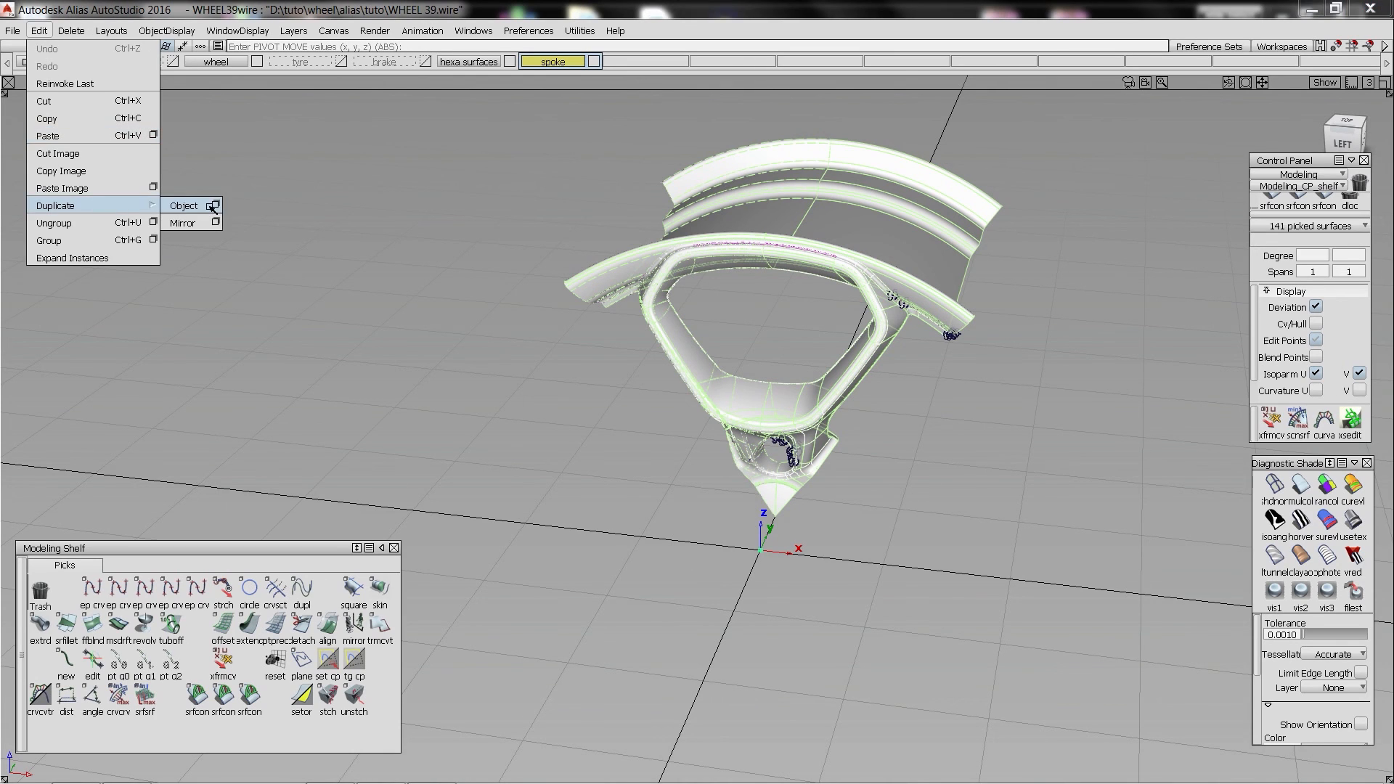
click(217, 207)
click(804, 543)
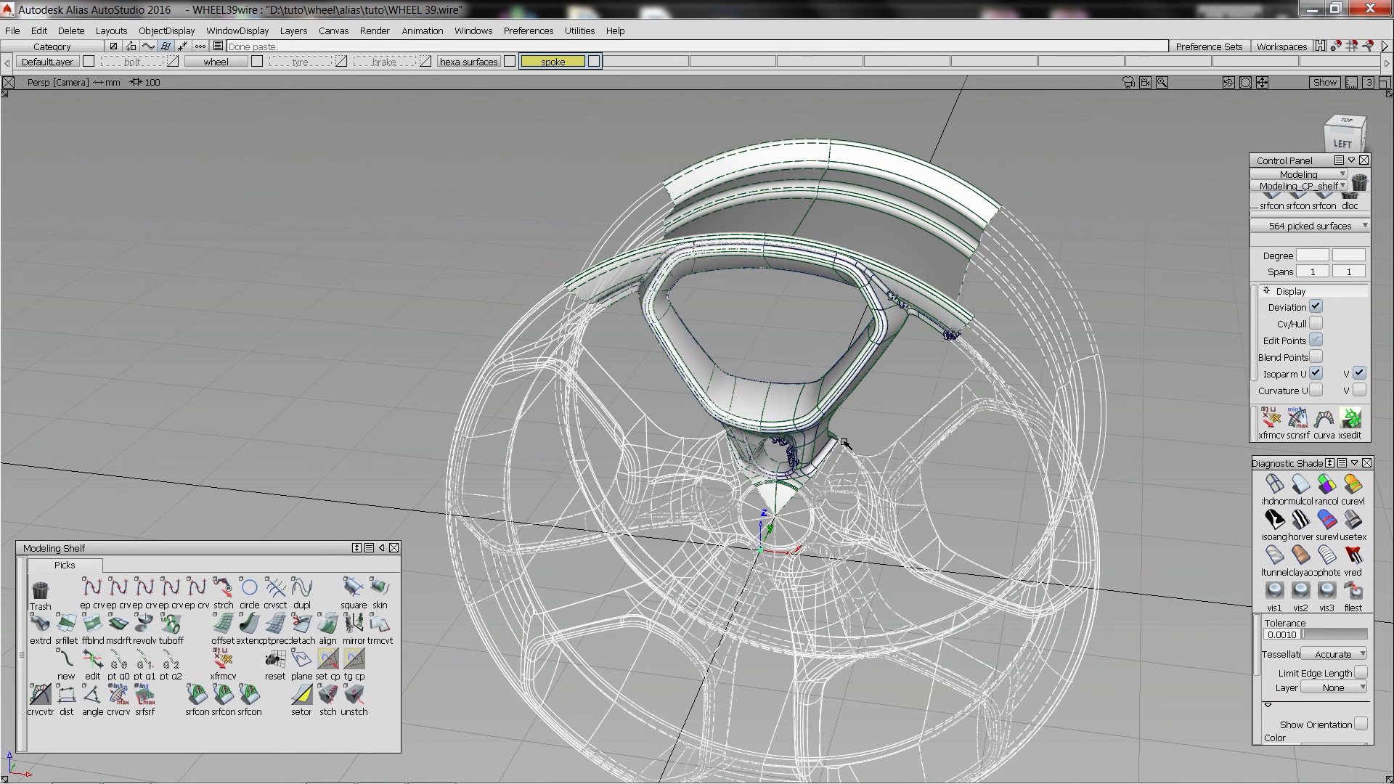
- Deselect the new copies, apply multi-color shading to the complete wheel, and hide the model's wireframe lines
ctrl+shift+drag(855, 575, 855, 618)
click(1300, 488)
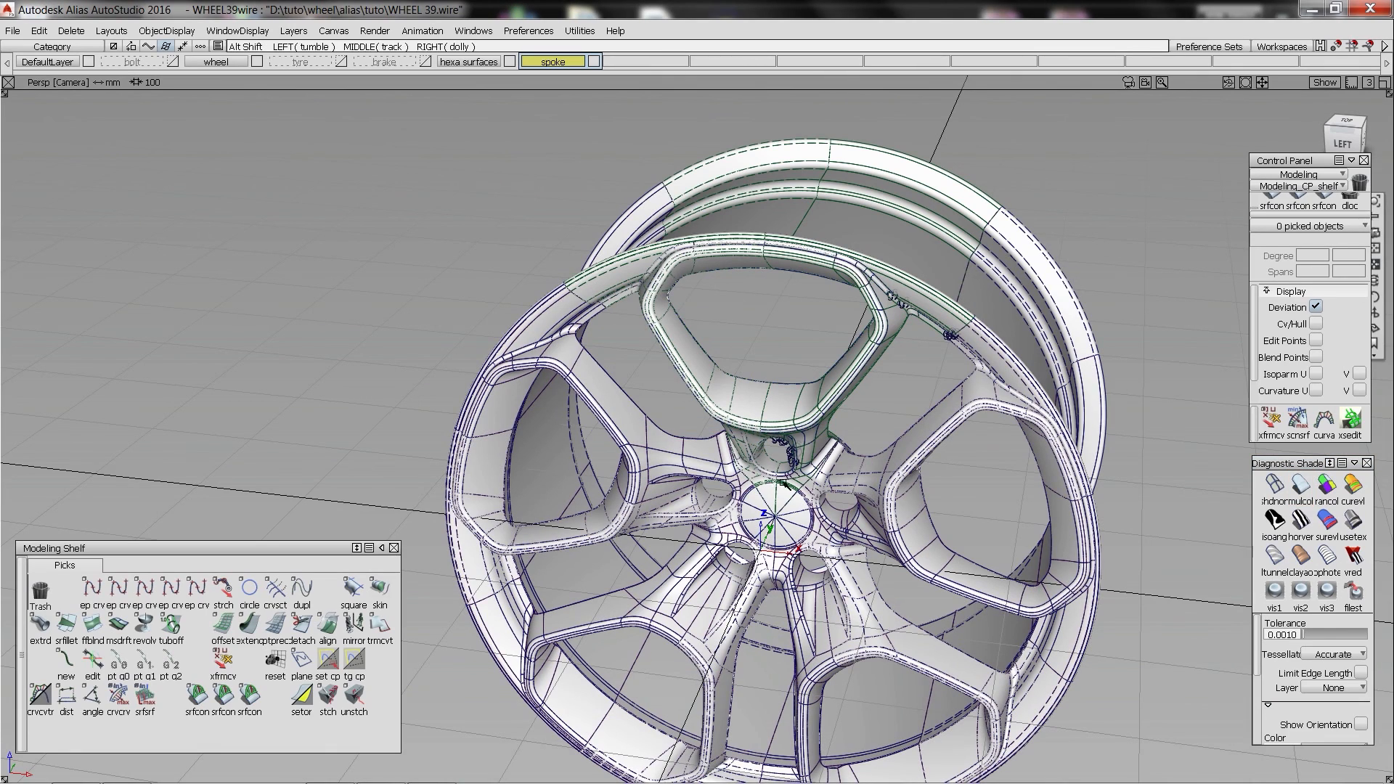
alt+shift+drag(786, 486, 762, 445)
ctrl+shift+drag(787, 537, 446, 225)
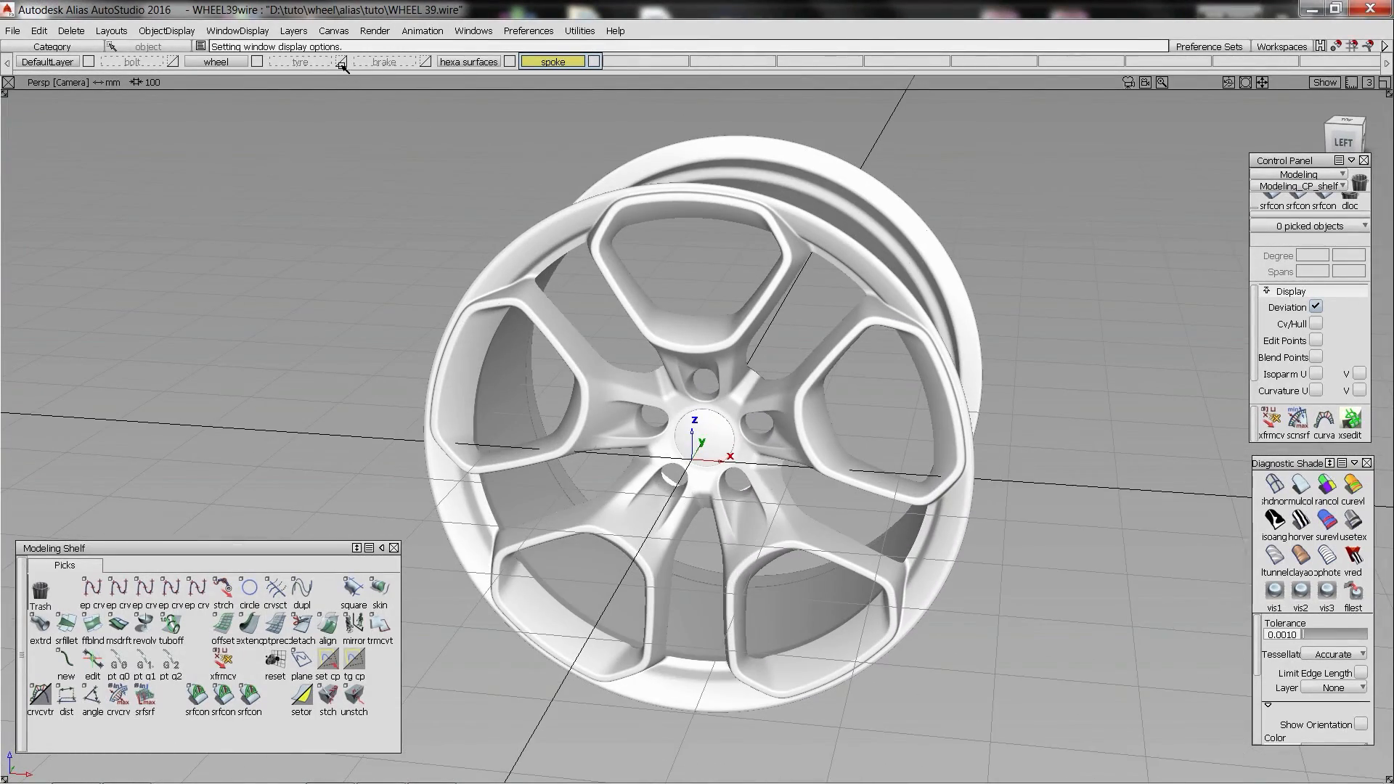
- Display the model's wireframe lines with the tyre layer visible, and apply multi-color shading to include the tyre
key(alt+m)
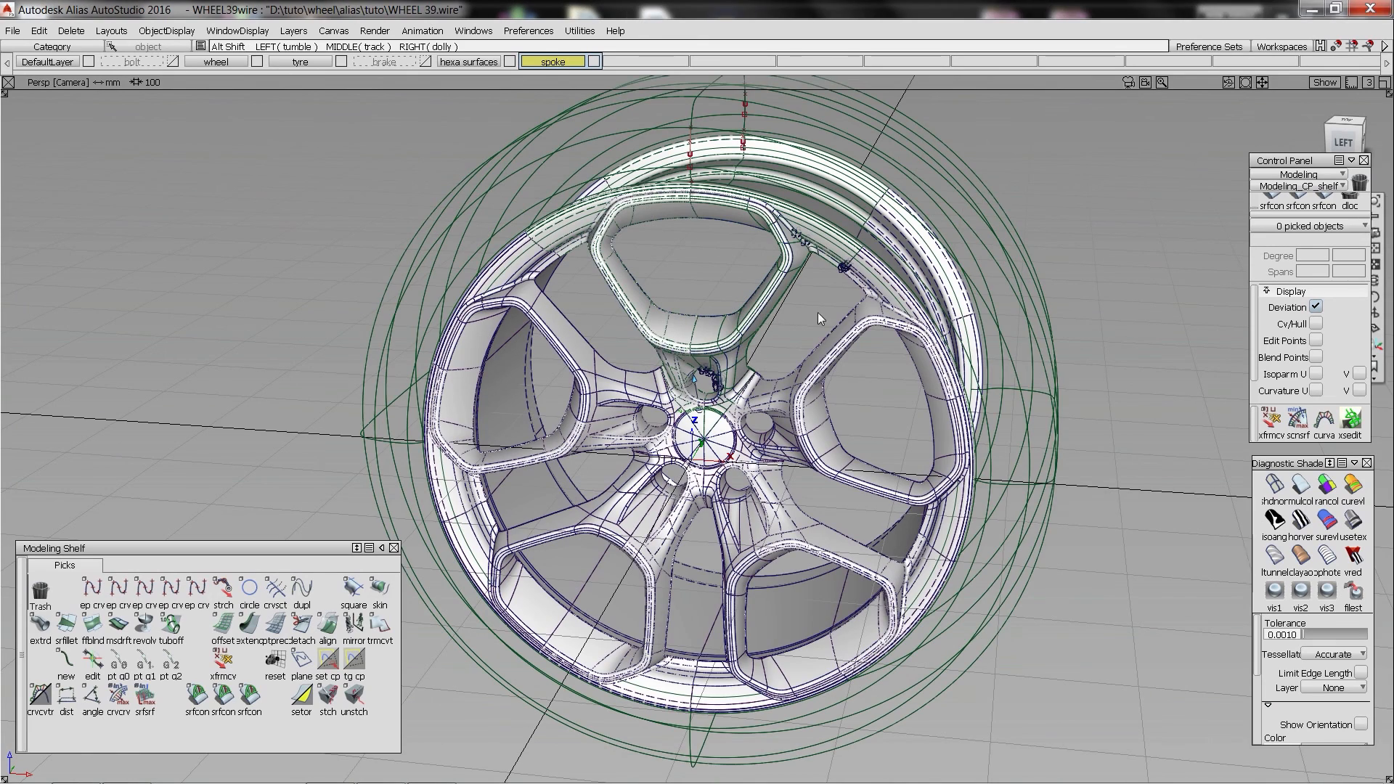
click(1297, 485)
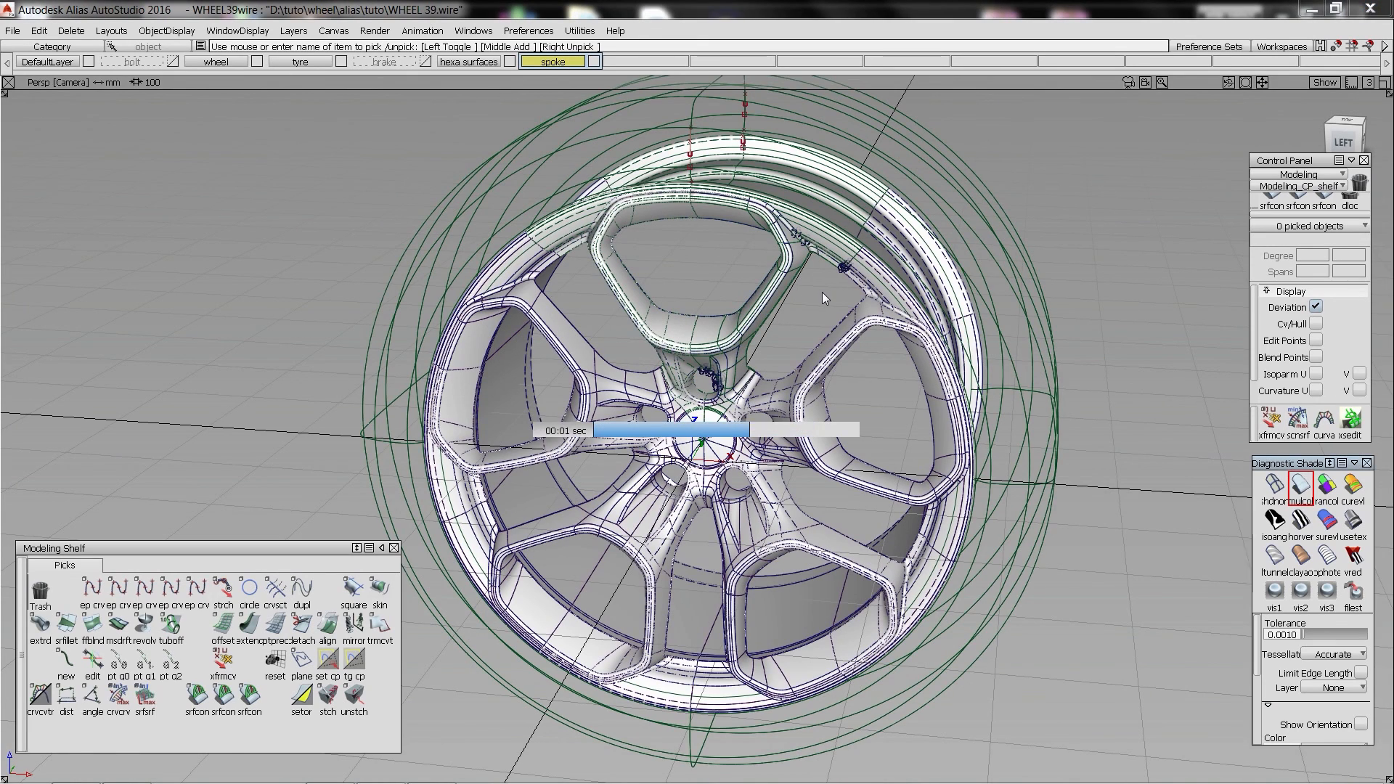
mouse_move(632, 345)
alt+shift+mouse_down()
mouse_move(873, 272)
mouse_move(737, 339)
alt+shift+mouse_up()
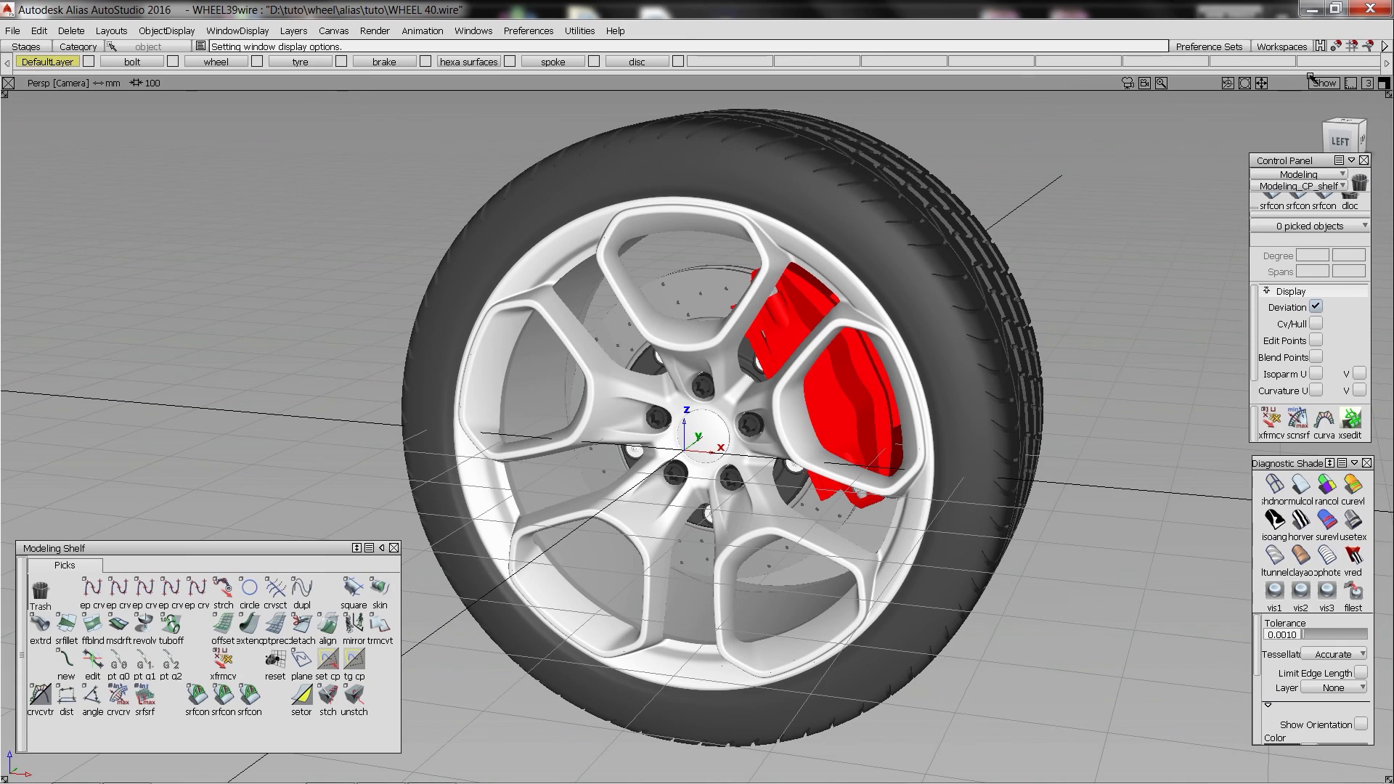
- Hide the perspective view's grid to present the finished wheel with its tyre, bolts, disc and brake caliper
click(1325, 83)
click(1293, 178)
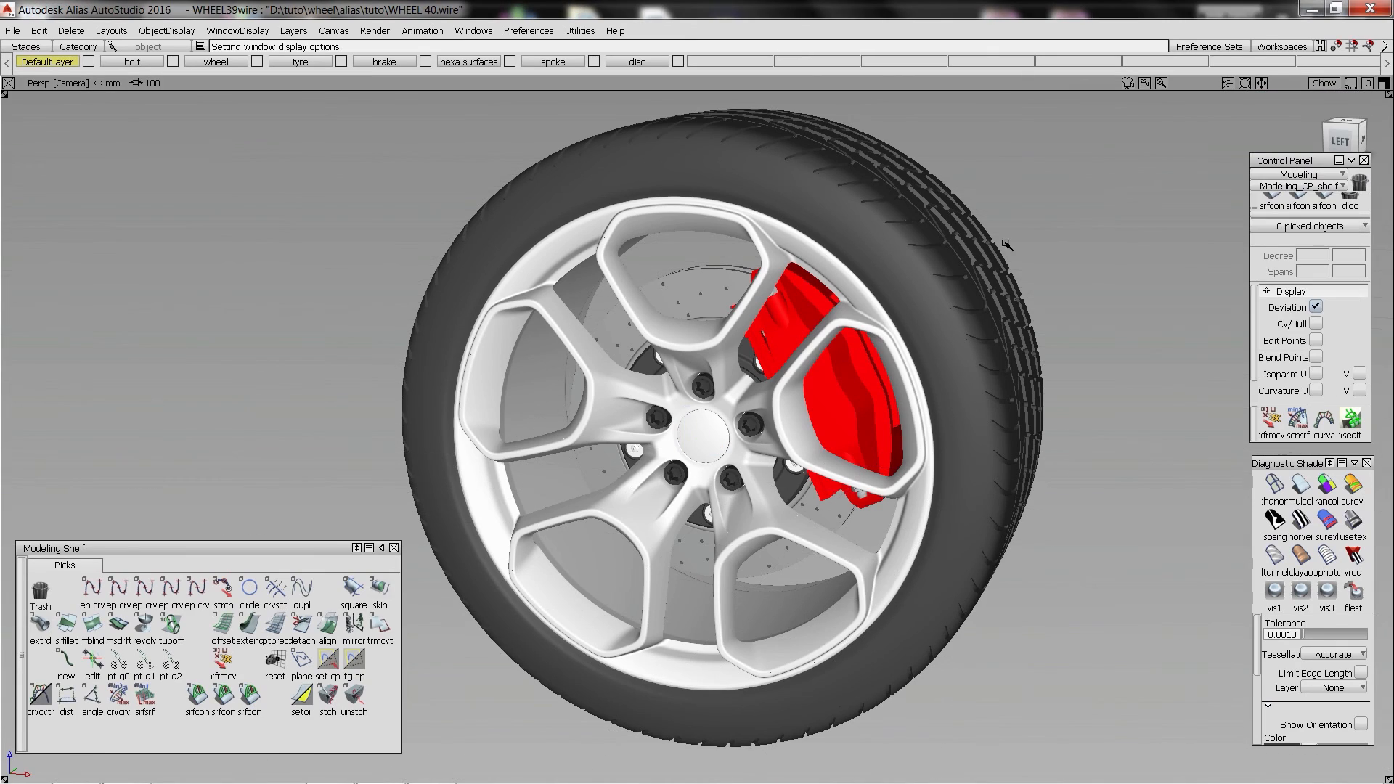
alt+shift+drag(679, 167, 645, 200)
alt+shift+middle_drag(703, 290, 692, 300)
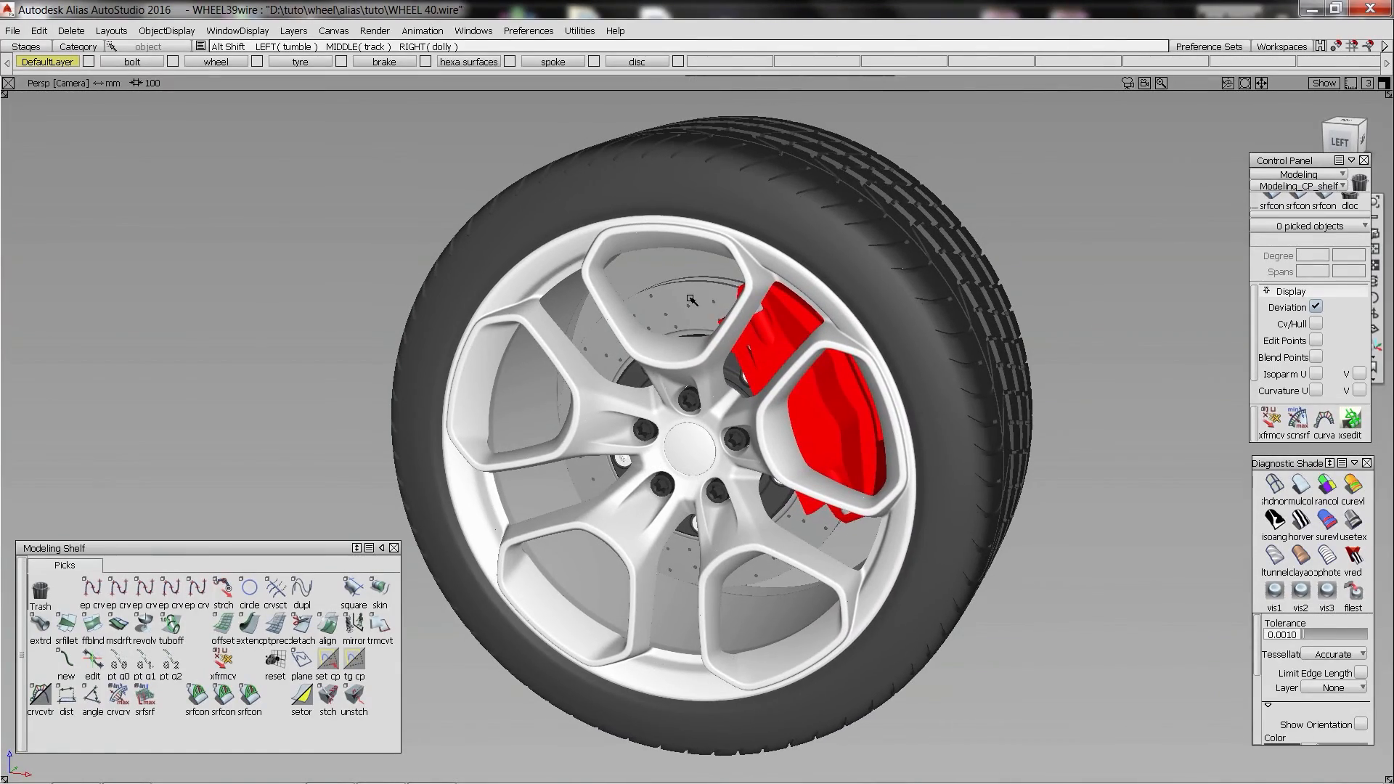